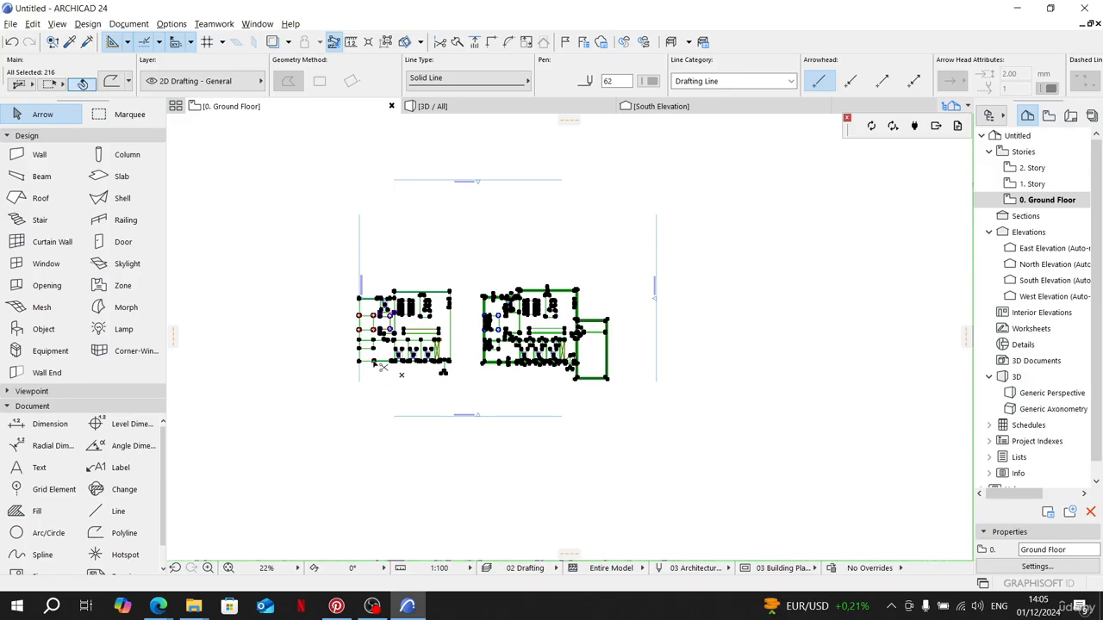
Step: Move both selected floor plans horizontally out of the elevation markers, to the right of the East Elevation line
{"action": "key", "text": "ctrl+d"}
{"action": "left_click", "coordinate": [374, 363]}
{"action": "middle_click_drag", "start_coordinate": [498, 361], "coordinate": [272, 364]}
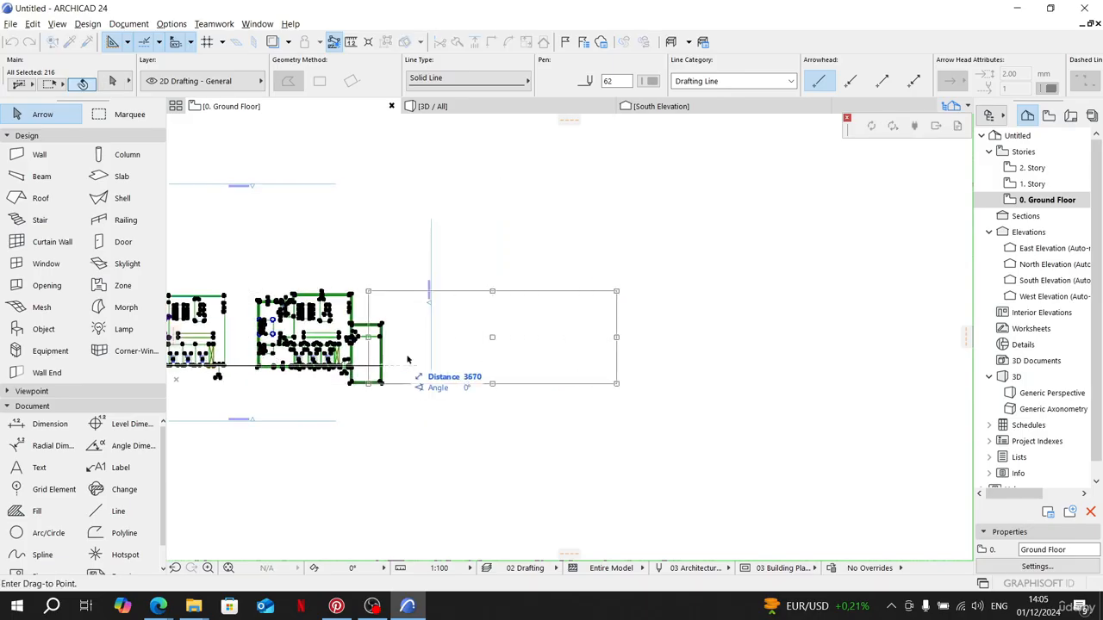
{"action": "left_click", "coordinate": [528, 374]}
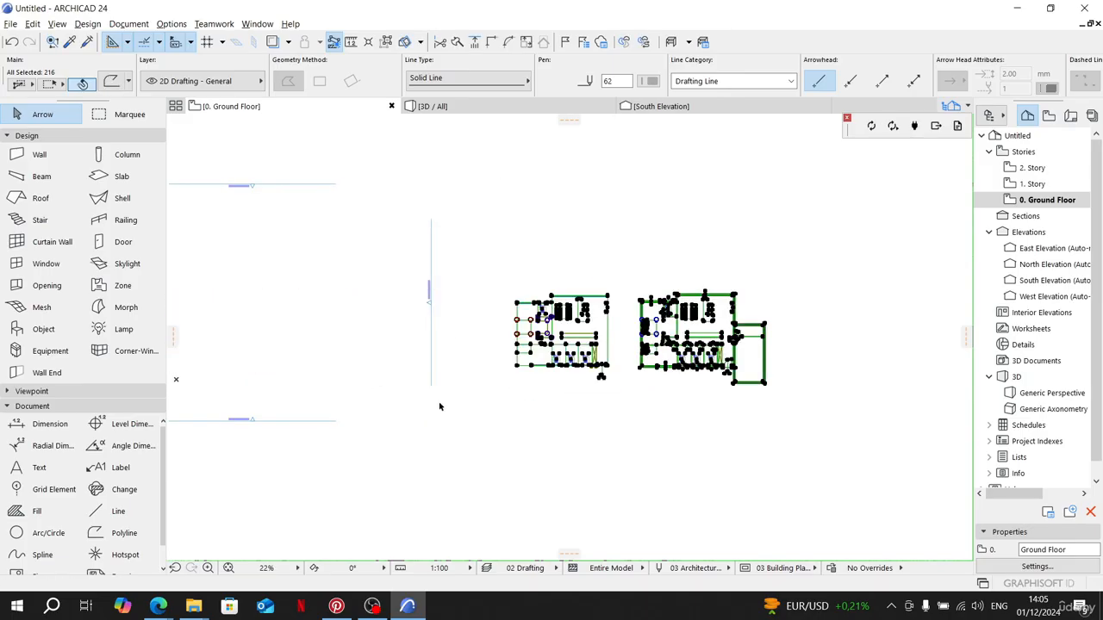
{"action": "left_click", "coordinate": [439, 406]}
{"action": "middle_click_drag", "start_coordinate": [439, 419], "coordinate": [618, 453]}
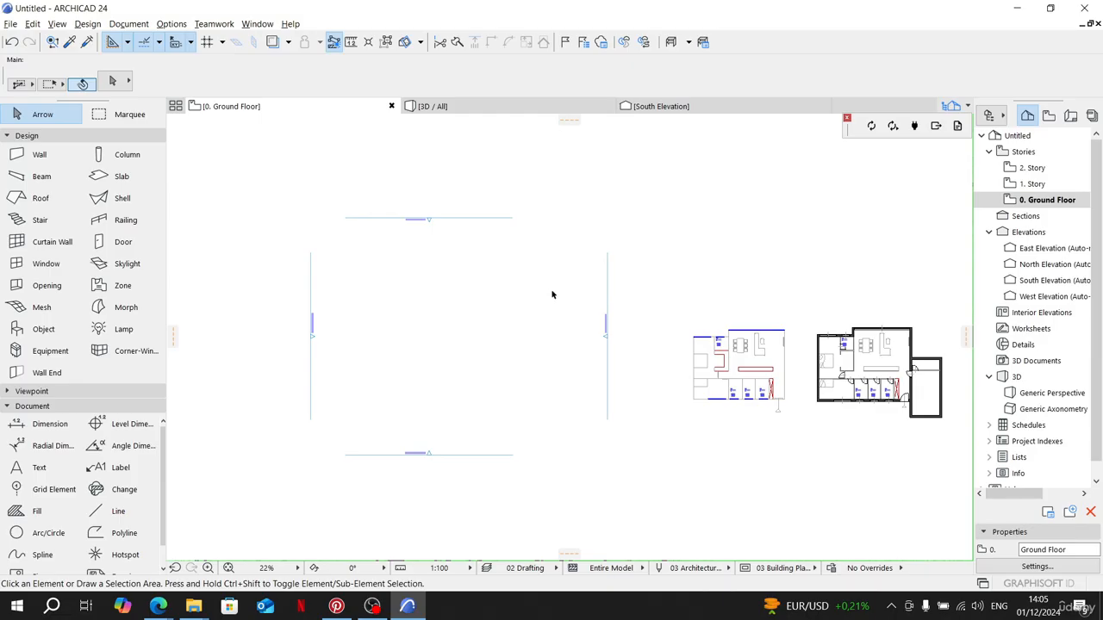
{"action": "scroll", "coordinate": [554, 294], "scroll_direction": "up", "scroll_amount": 2}
{"action": "scroll", "coordinate": [554, 294], "scroll_direction": "down", "scroll_amount": 1}
{"action": "middle_click_drag", "start_coordinate": [557, 294], "coordinate": [649, 289]}
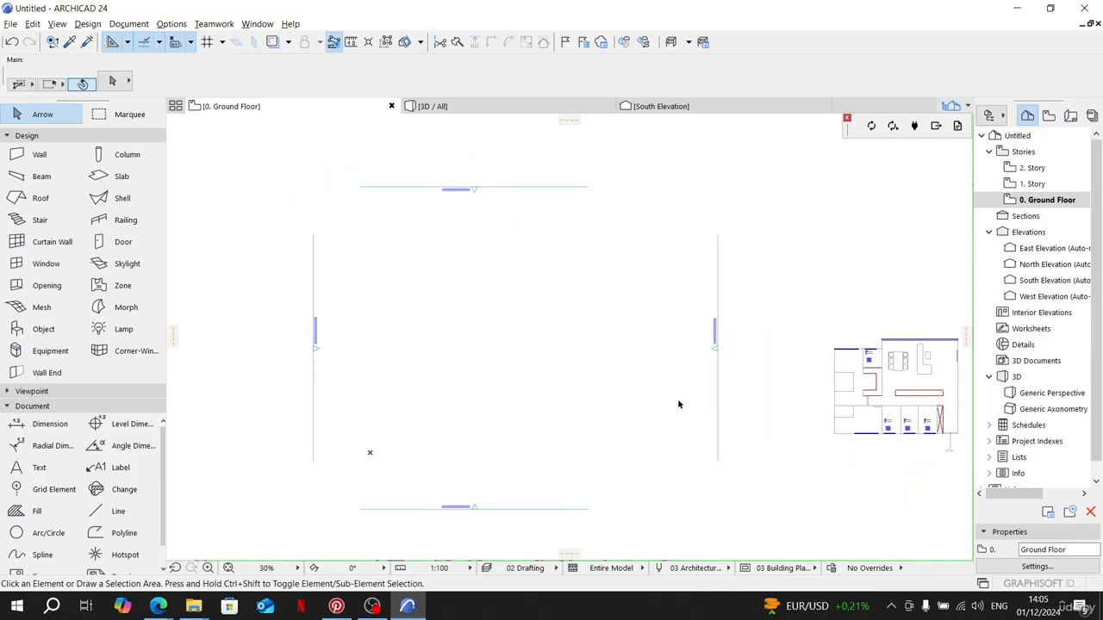
{"action": "middle_click_drag", "start_coordinate": [678, 404], "coordinate": [618, 400]}
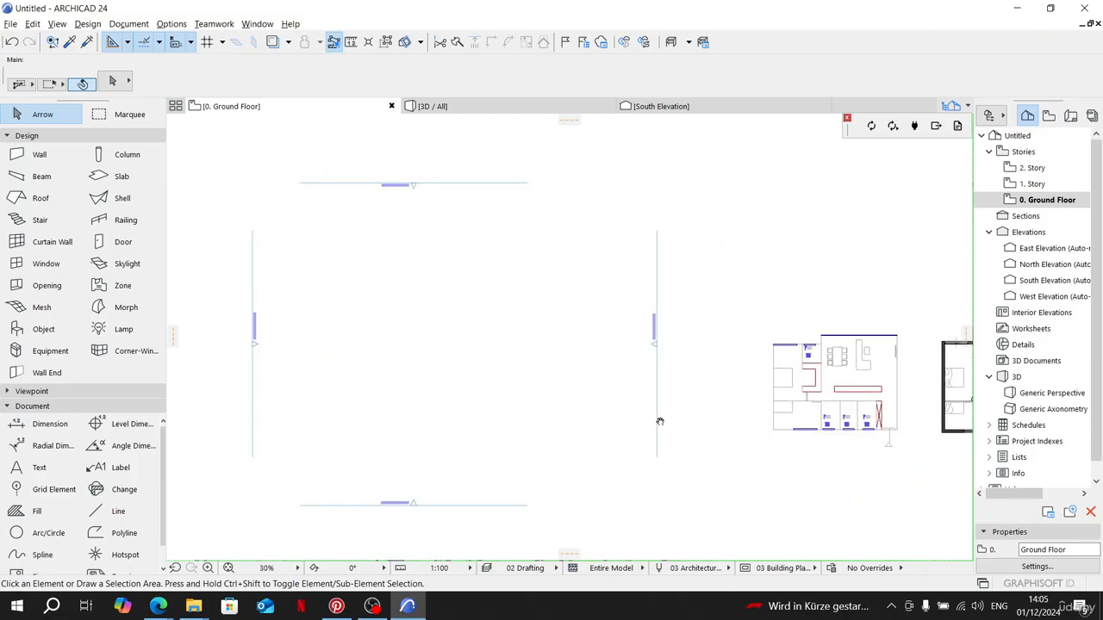
{"action": "scroll", "coordinate": [659, 421], "scroll_direction": "up", "scroll_amount": 6}
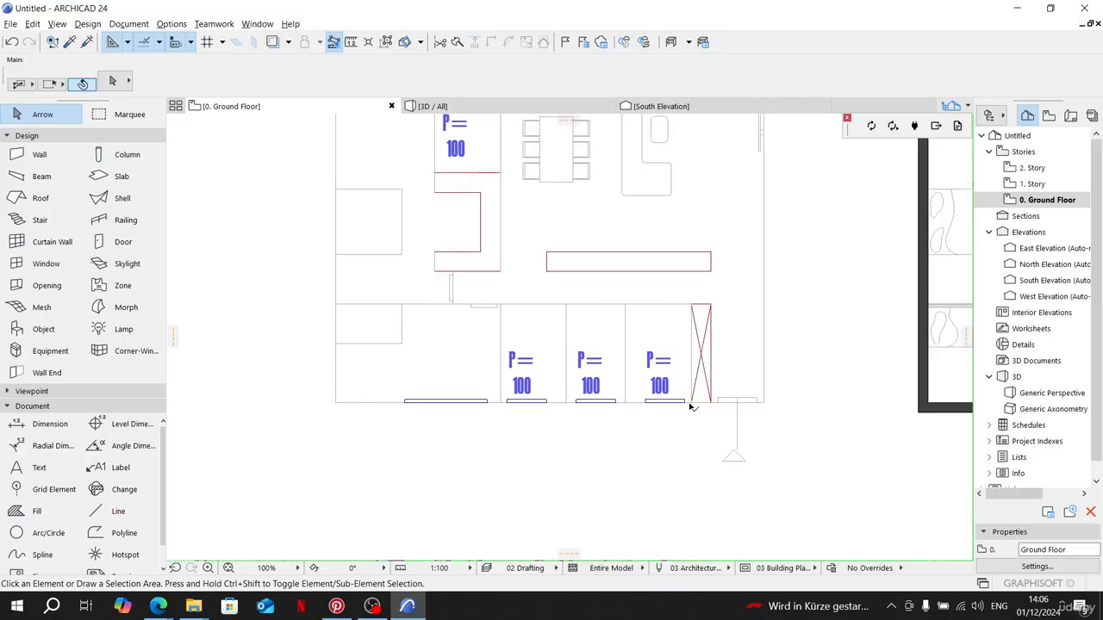
{"action": "scroll", "coordinate": [693, 408], "scroll_direction": "down", "scroll_amount": 3}
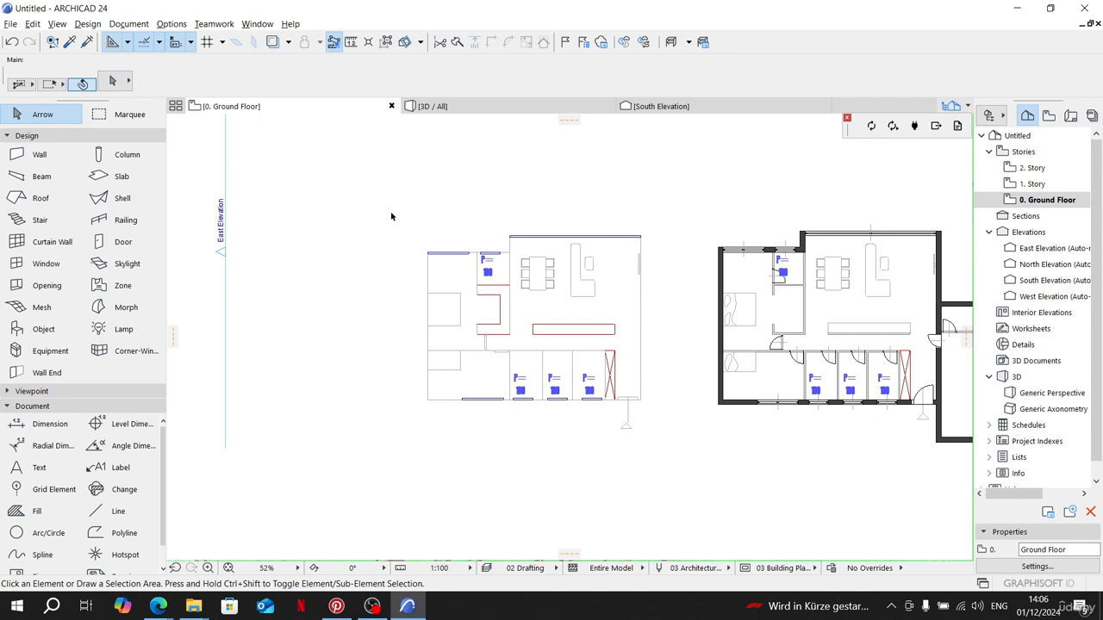
{"action": "scroll", "coordinate": [513, 317], "scroll_direction": "up", "scroll_amount": 2}
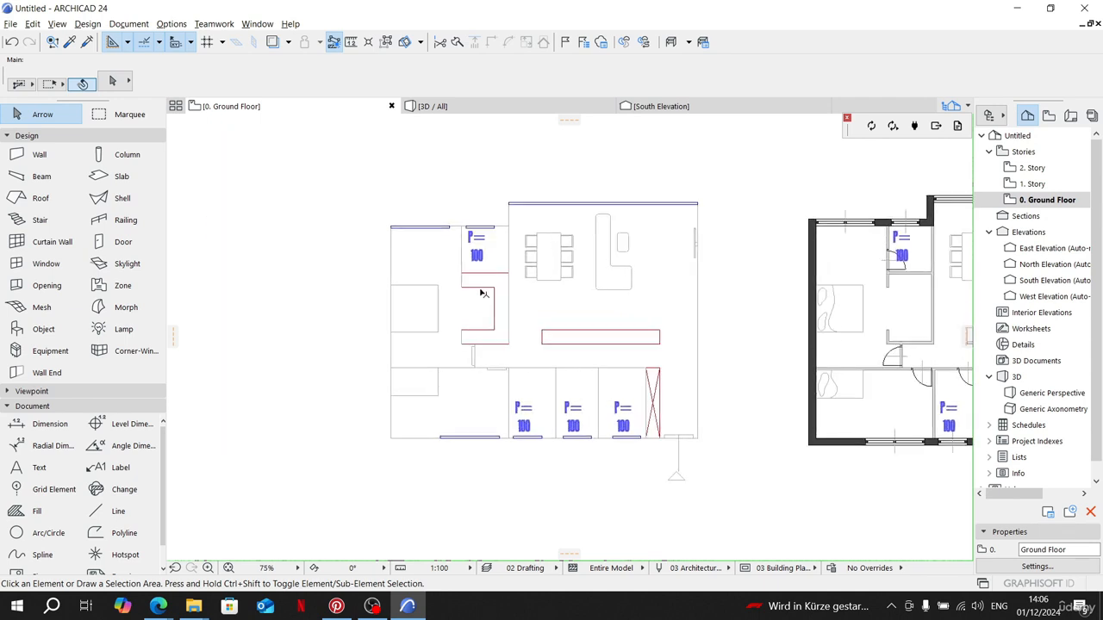
{"action": "left_click", "coordinate": [331, 175]}
{"action": "left_click", "coordinate": [749, 503]}
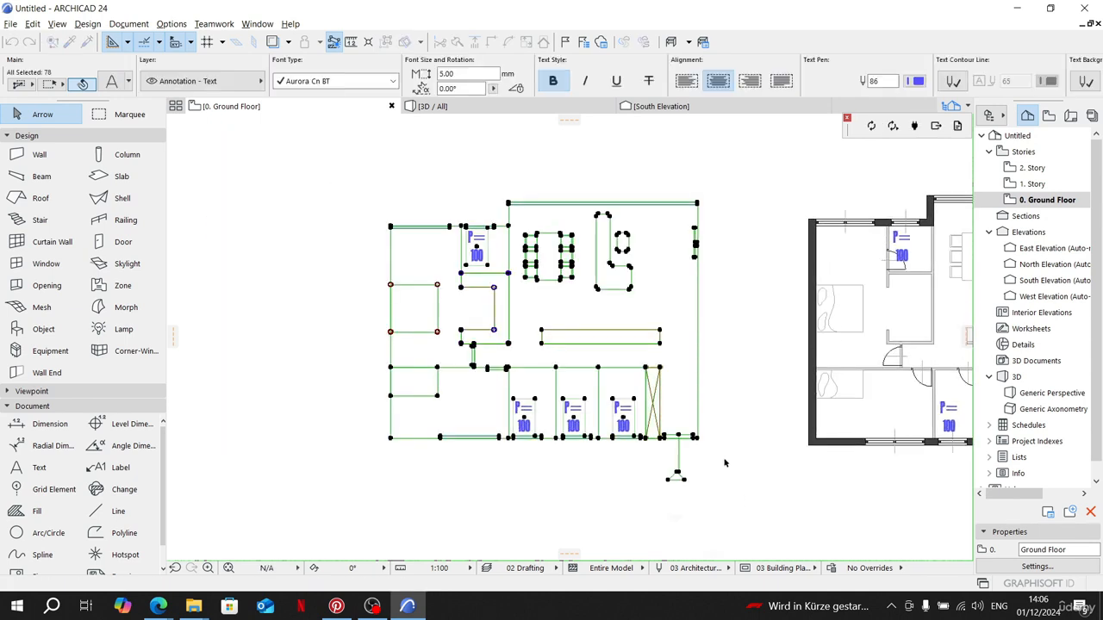
{"action": "key", "text": "Escape"}
{"action": "scroll", "coordinate": [689, 467], "scroll_direction": "up", "scroll_amount": 4}
{"action": "left_click", "coordinate": [741, 521]}
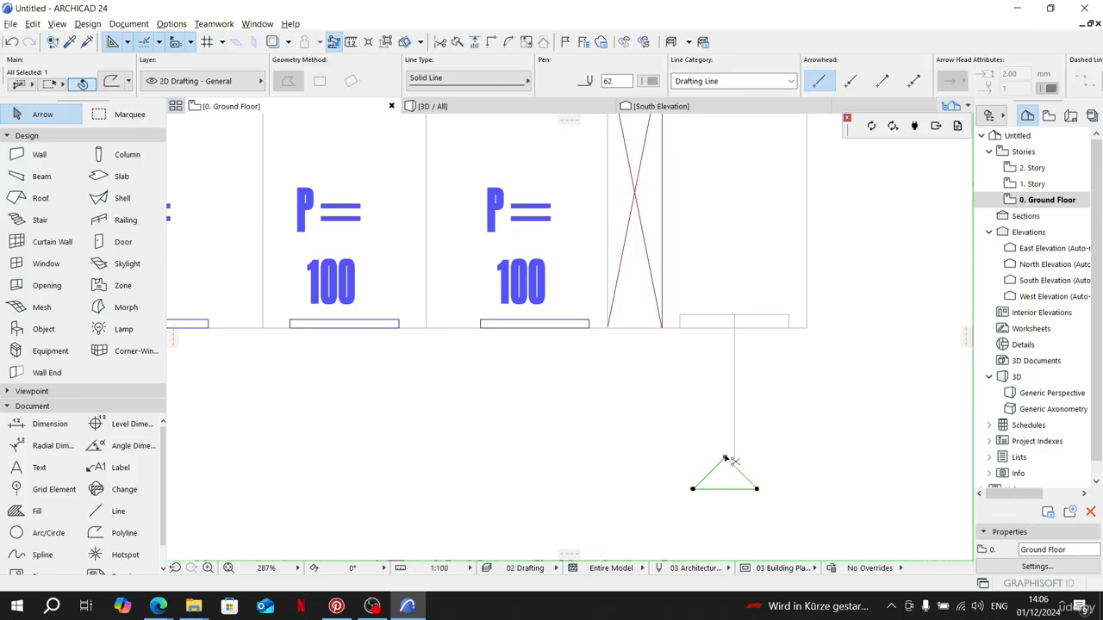
{"action": "scroll", "coordinate": [699, 473], "scroll_direction": "down", "scroll_amount": 3}
{"action": "scroll", "coordinate": [699, 473], "scroll_direction": "down", "scroll_amount": 4}
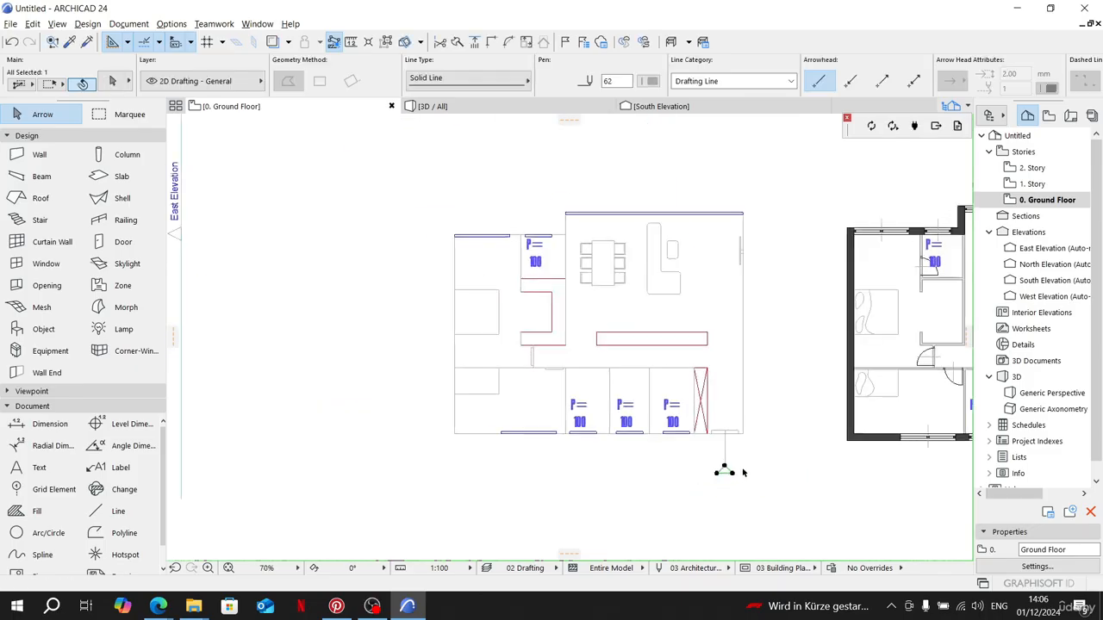
{"action": "key", "text": "Escape"}
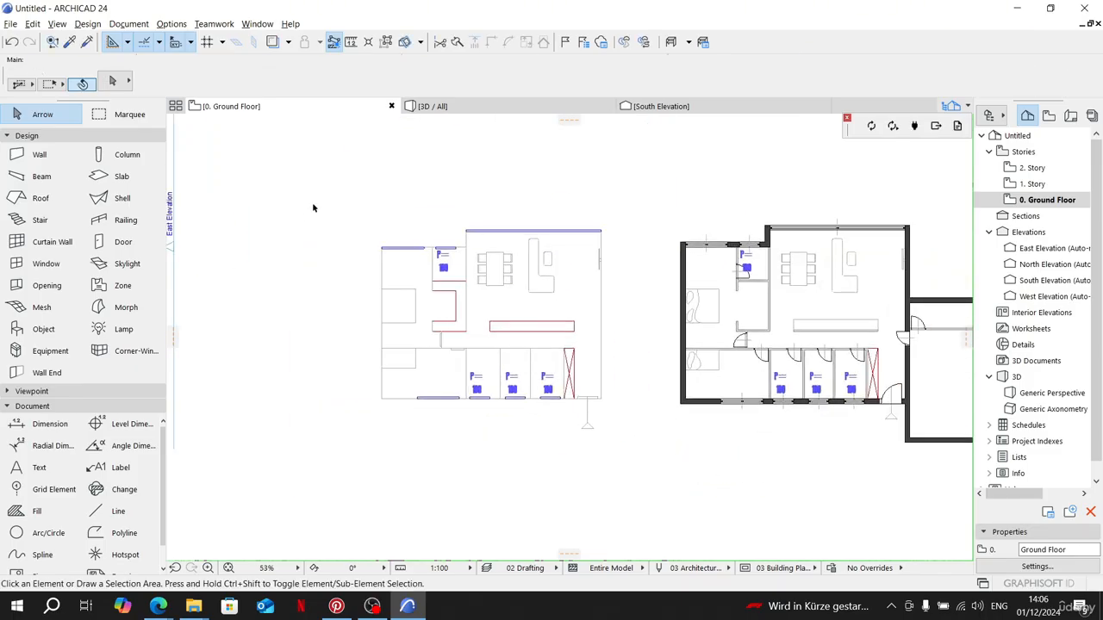
Step: Place a copy of the simplified line-drawn floor plan in the empty area between the four elevation markers
{"action": "left_click_drag", "start_coordinate": [313, 207], "coordinate": [631, 437]}
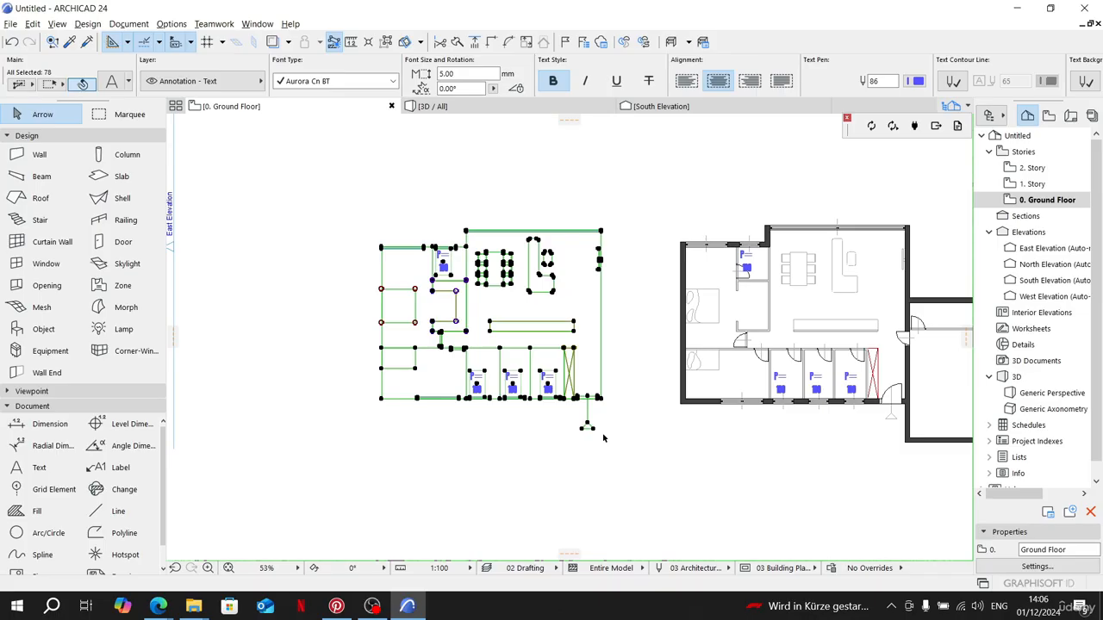
{"action": "key", "text": "ctrl+d"}
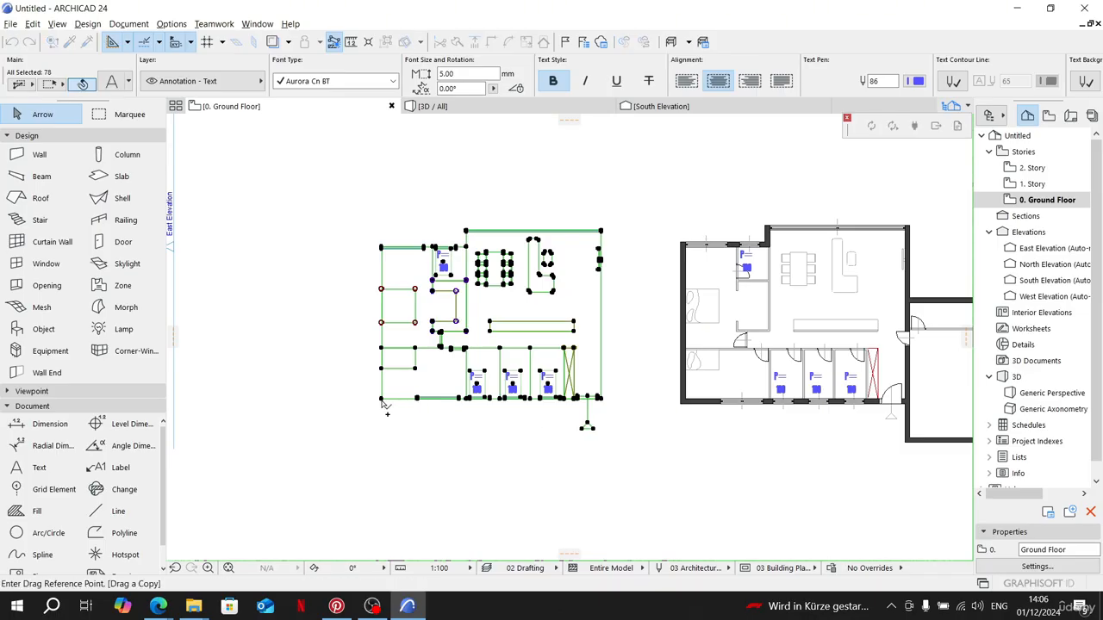
{"action": "left_click", "coordinate": [381, 399]}
{"action": "scroll", "coordinate": [339, 402], "scroll_direction": "down", "scroll_amount": 5}
{"action": "middle_click_drag", "start_coordinate": [342, 404], "coordinate": [546, 391]}
{"action": "scroll", "coordinate": [387, 398], "scroll_direction": "up", "scroll_amount": 4}
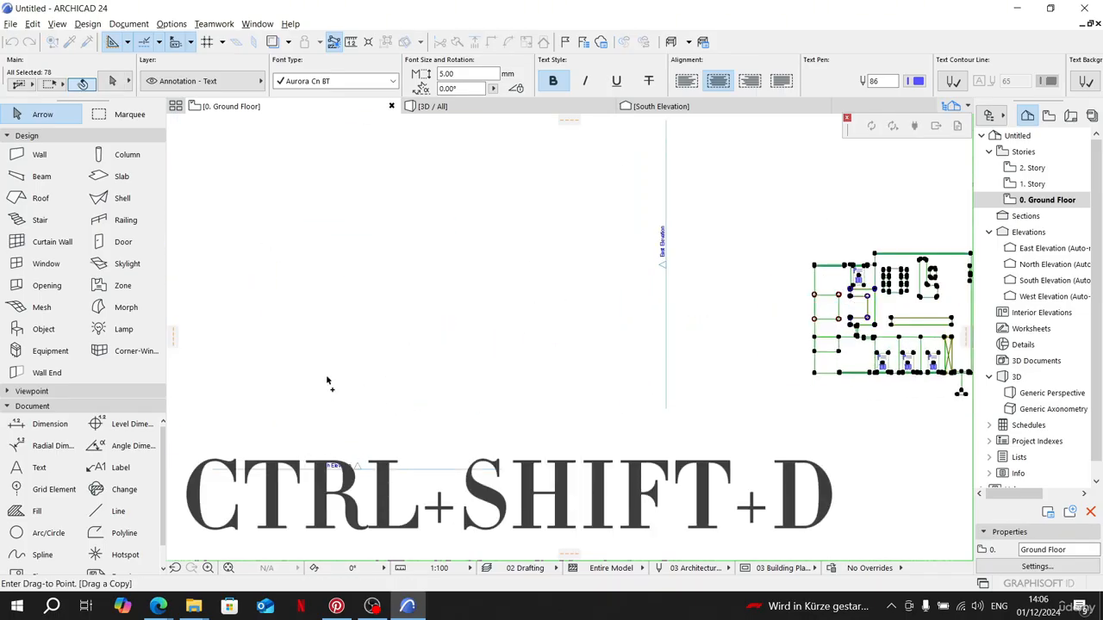
{"action": "left_click", "coordinate": [290, 392]}
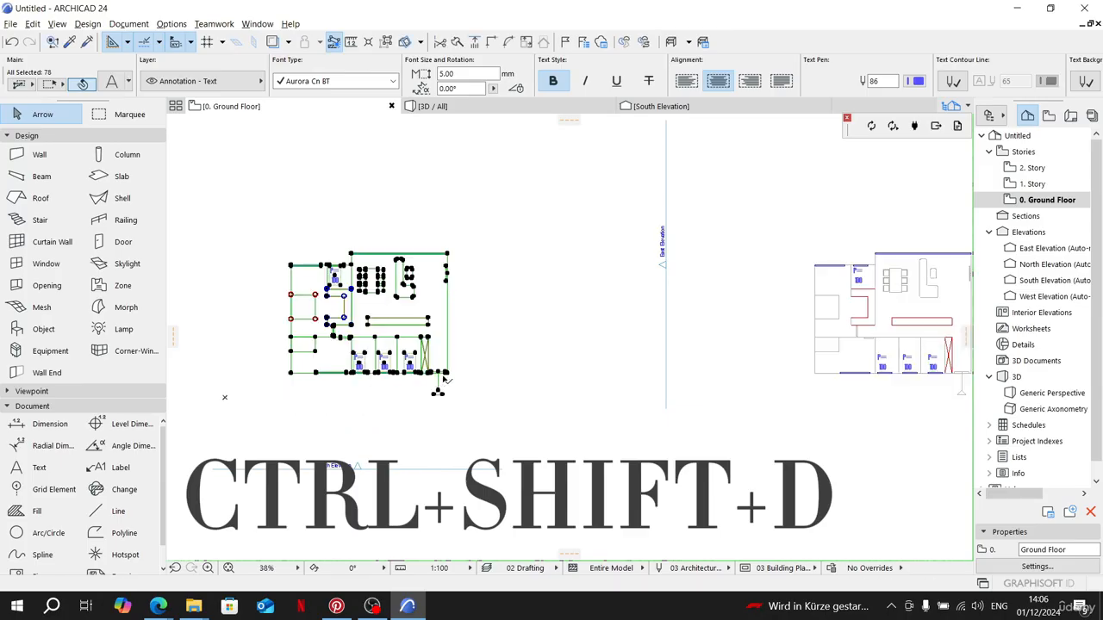
{"action": "scroll", "coordinate": [468, 374], "scroll_direction": "down", "scroll_amount": 2}
{"action": "middle_click_drag", "start_coordinate": [468, 374], "coordinate": [693, 390]}
{"action": "left_click", "coordinate": [601, 323]}
Step: In the default wall settings, set the structure to Basic with the GENERIC - STRUCTURAL building material
{"action": "scroll", "coordinate": [591, 332], "scroll_direction": "up", "scroll_amount": 4}
{"action": "scroll", "coordinate": [621, 396], "scroll_direction": "up", "scroll_amount": 2}
{"action": "middle_click_drag", "start_coordinate": [602, 365], "coordinate": [620, 390]}
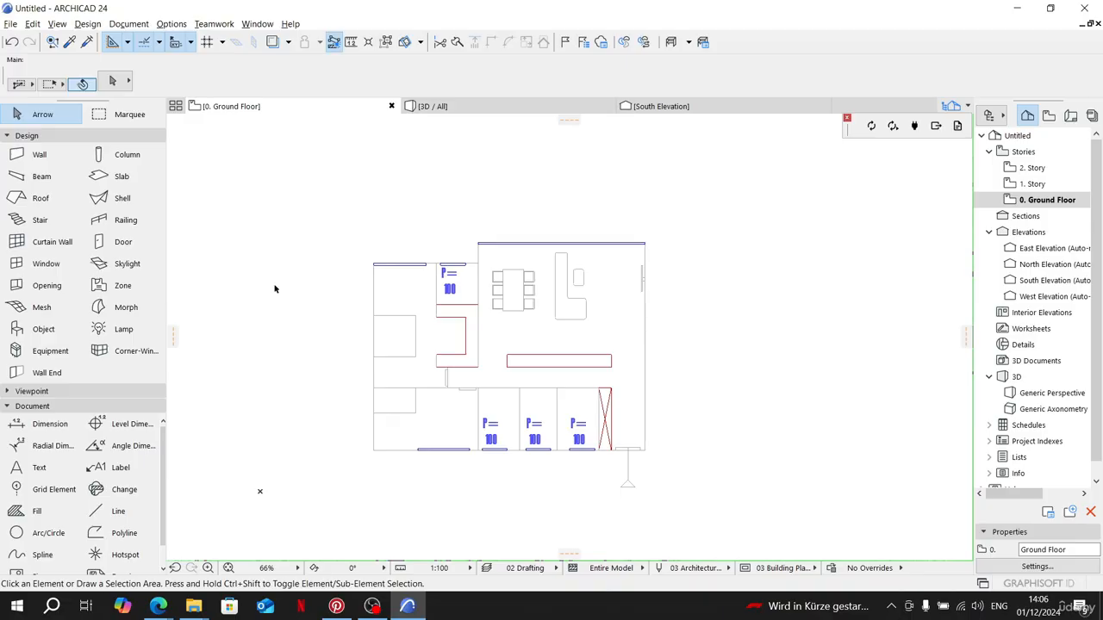
{"action": "double_click", "coordinate": [54, 155]}
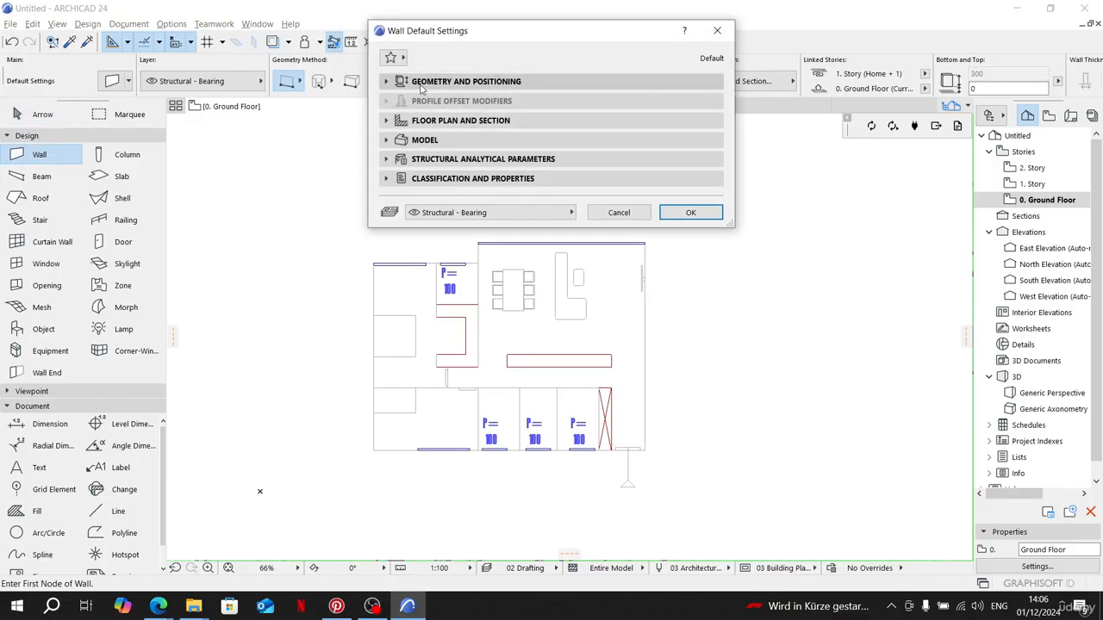
{"action": "left_click", "coordinate": [420, 84]}
{"action": "left_click_drag", "start_coordinate": [542, 31], "coordinate": [543, 125]}
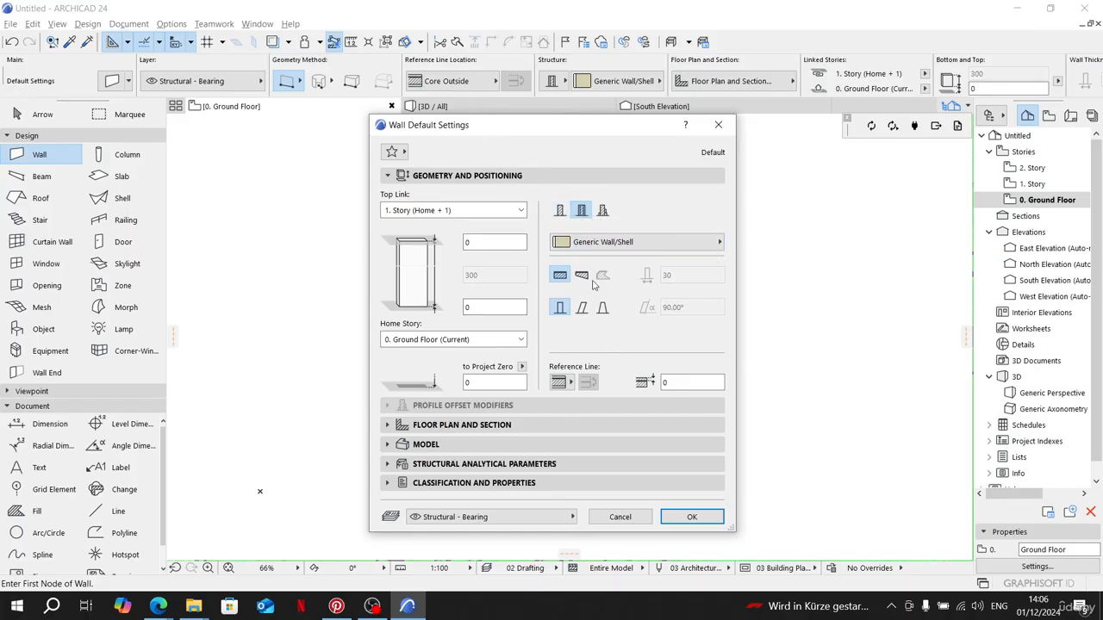
{"action": "left_click", "coordinate": [561, 212]}
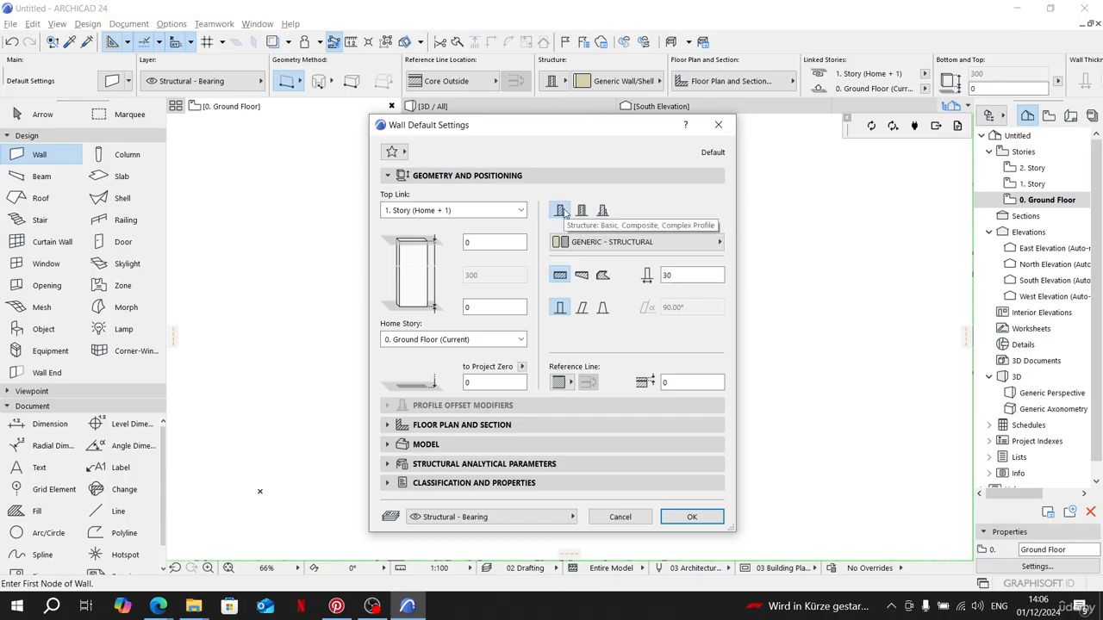
{"action": "left_click", "coordinate": [665, 246]}
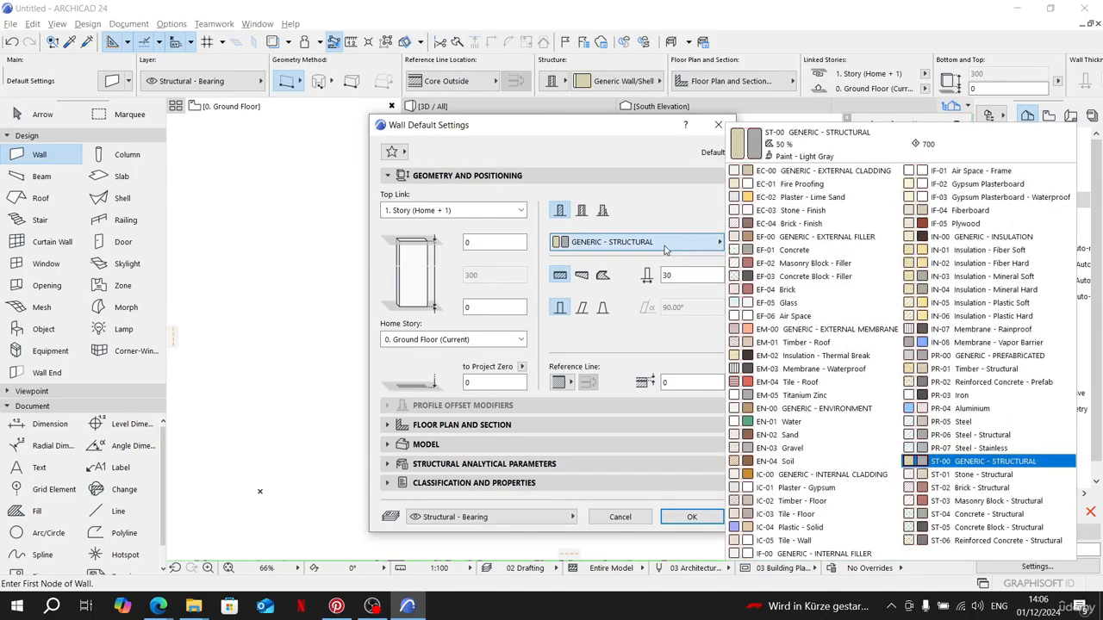
{"action": "left_click", "coordinate": [979, 460]}
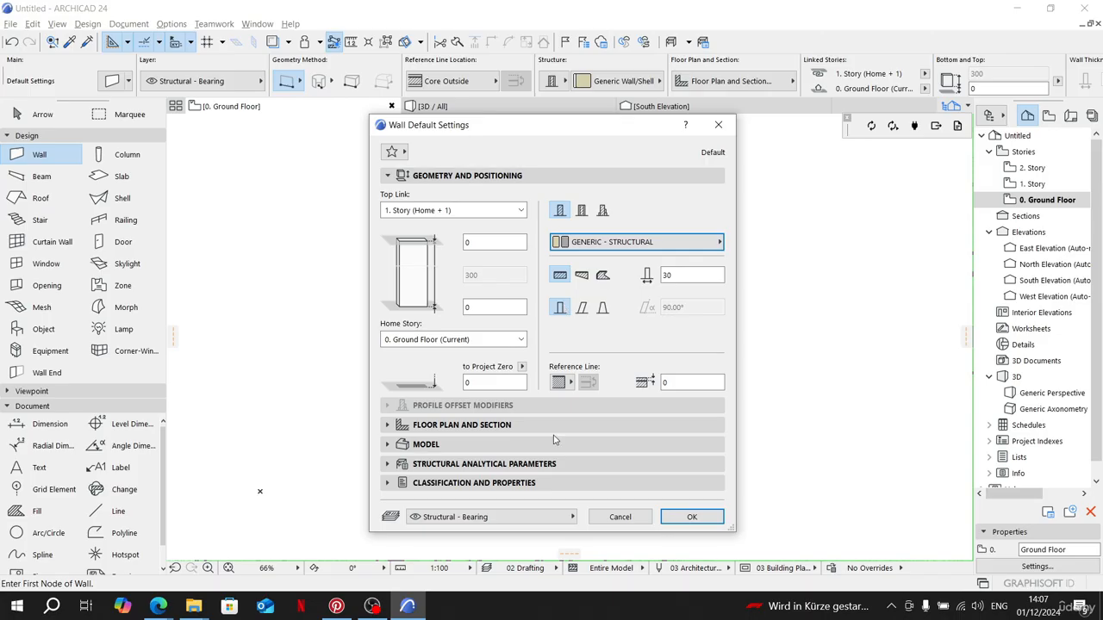
Step: Try Concrete as the default wall's building material and switch back to GENERIC - STRUCTURAL
{"action": "left_click", "coordinate": [634, 242]}
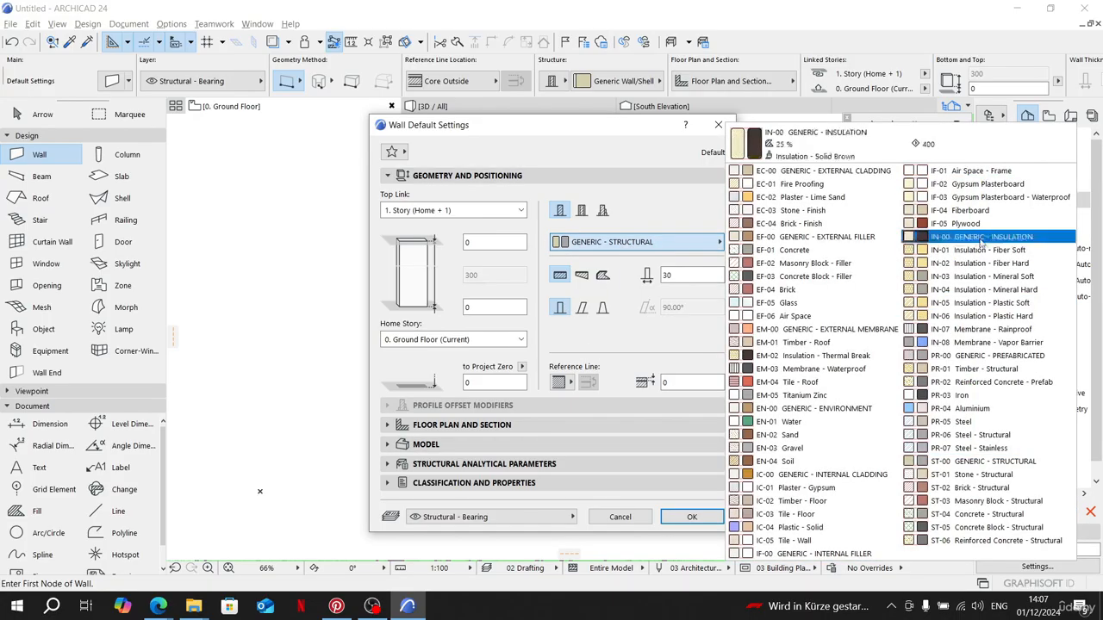
{"action": "left_click", "coordinate": [827, 250]}
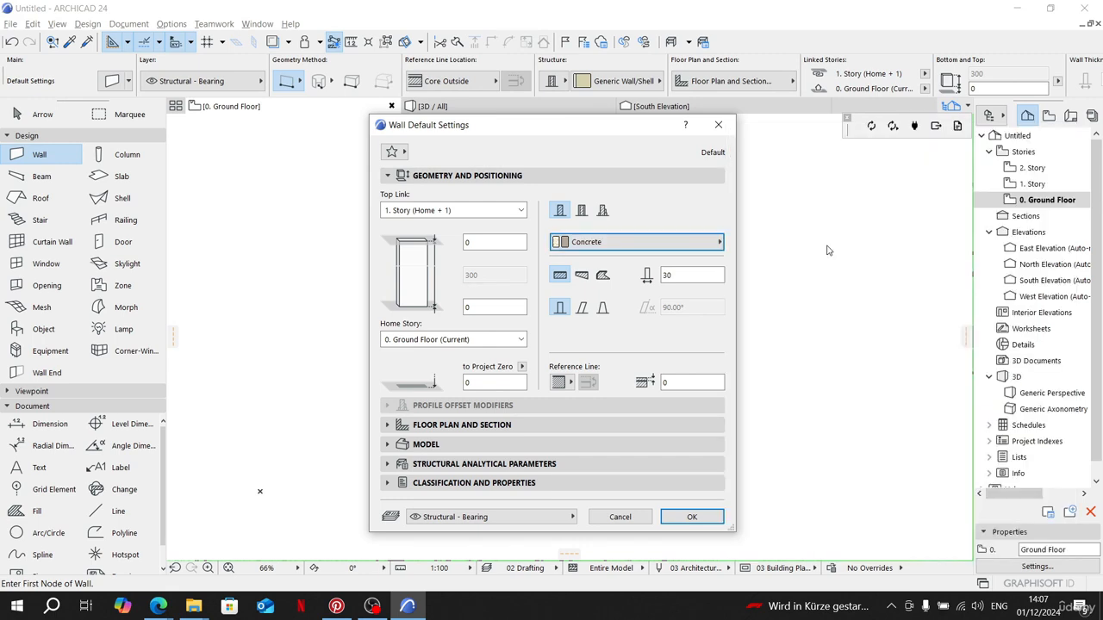
{"action": "left_click", "coordinate": [579, 242]}
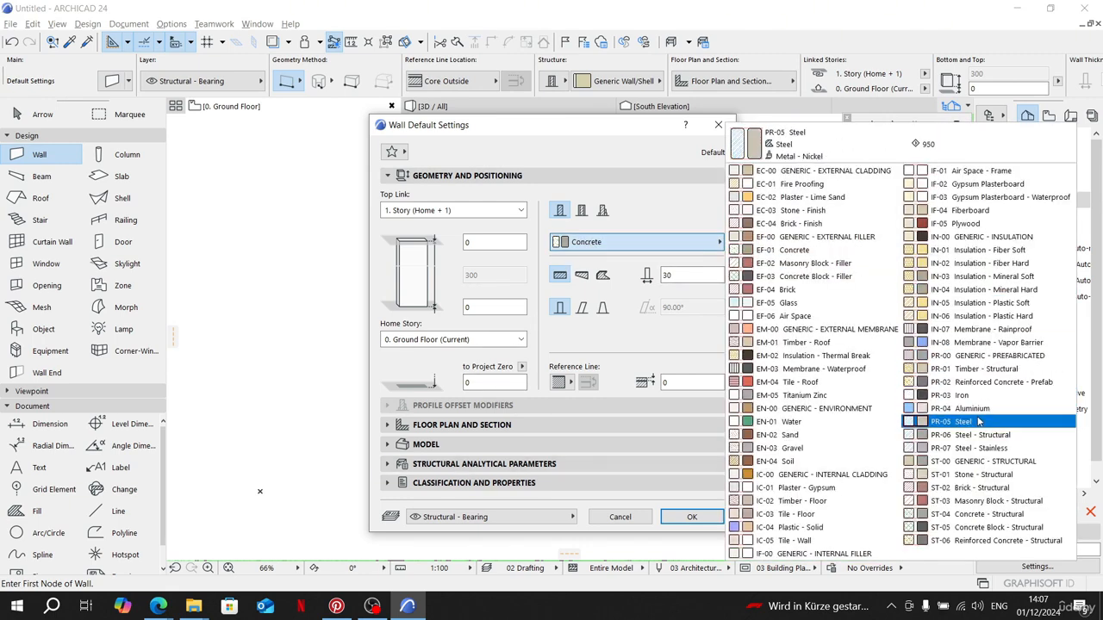
{"action": "left_click", "coordinate": [987, 464]}
Step: Set the default wall's Uncut Line Pen to the black pen 1 (0.13 mm) in the floor plan and section settings
{"action": "left_click", "coordinate": [438, 447]}
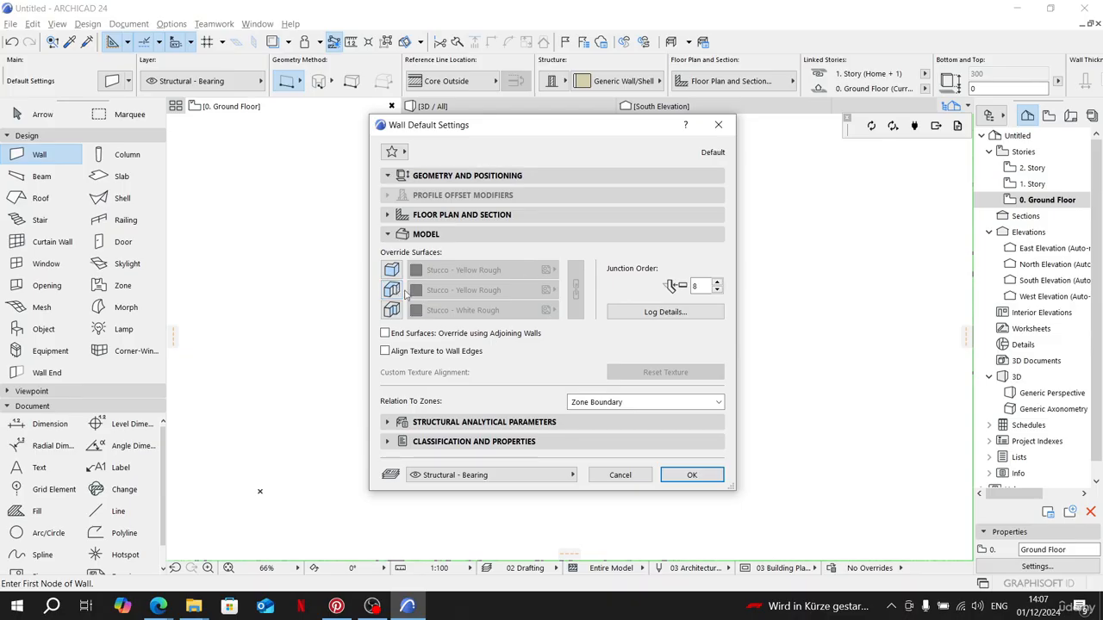
{"action": "left_click", "coordinate": [504, 174]}
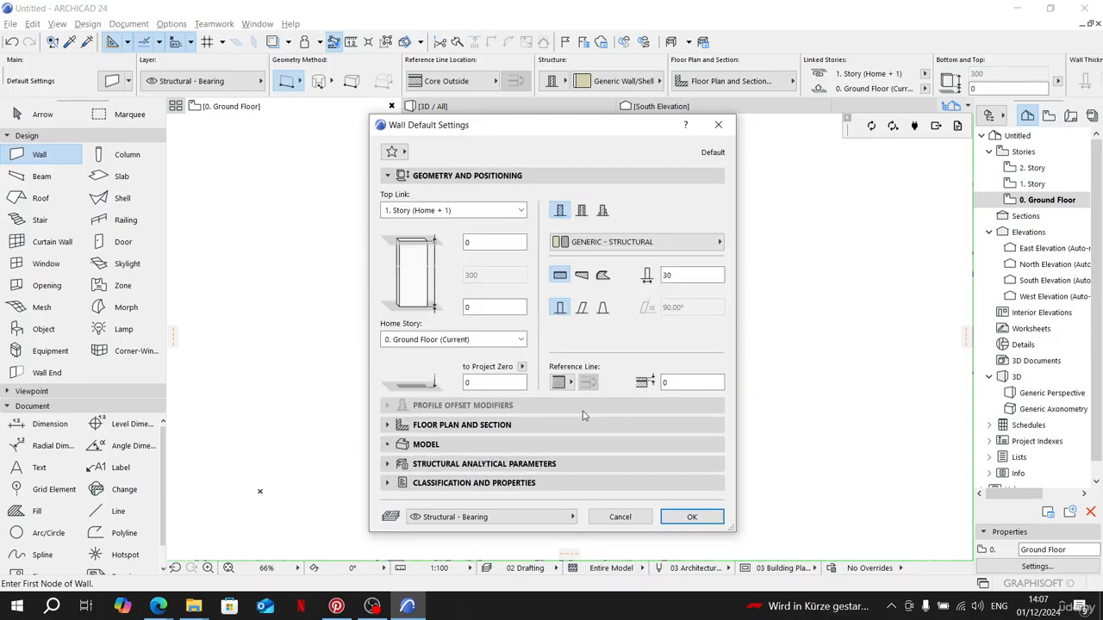
{"action": "left_click", "coordinate": [573, 424]}
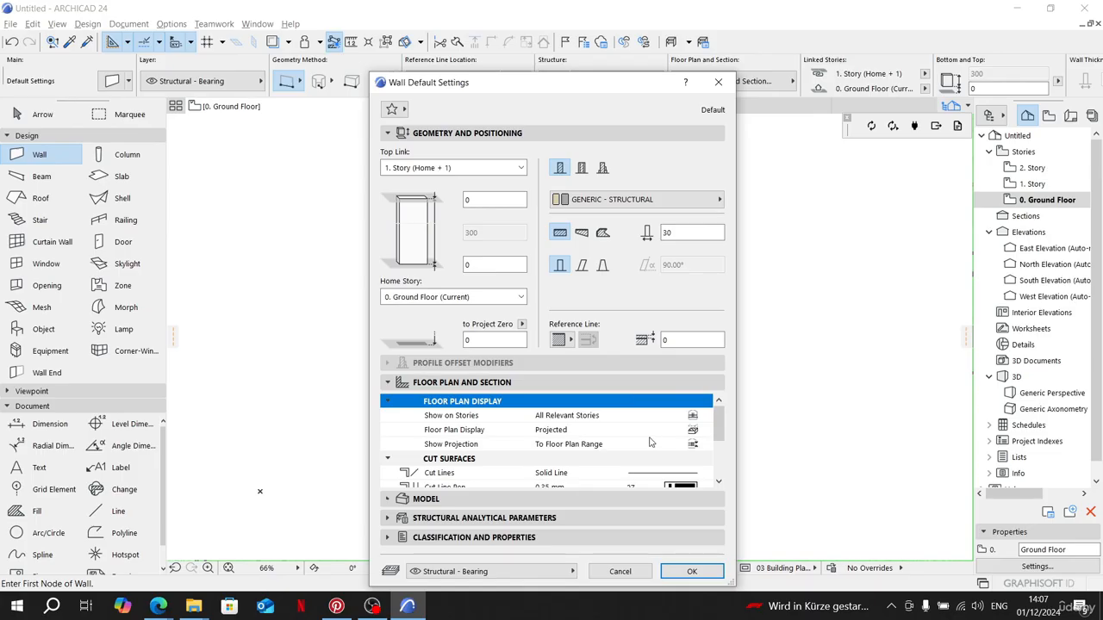
{"action": "scroll", "coordinate": [654, 444], "scroll_direction": "down", "scroll_amount": 3}
{"action": "left_click", "coordinate": [705, 458]}
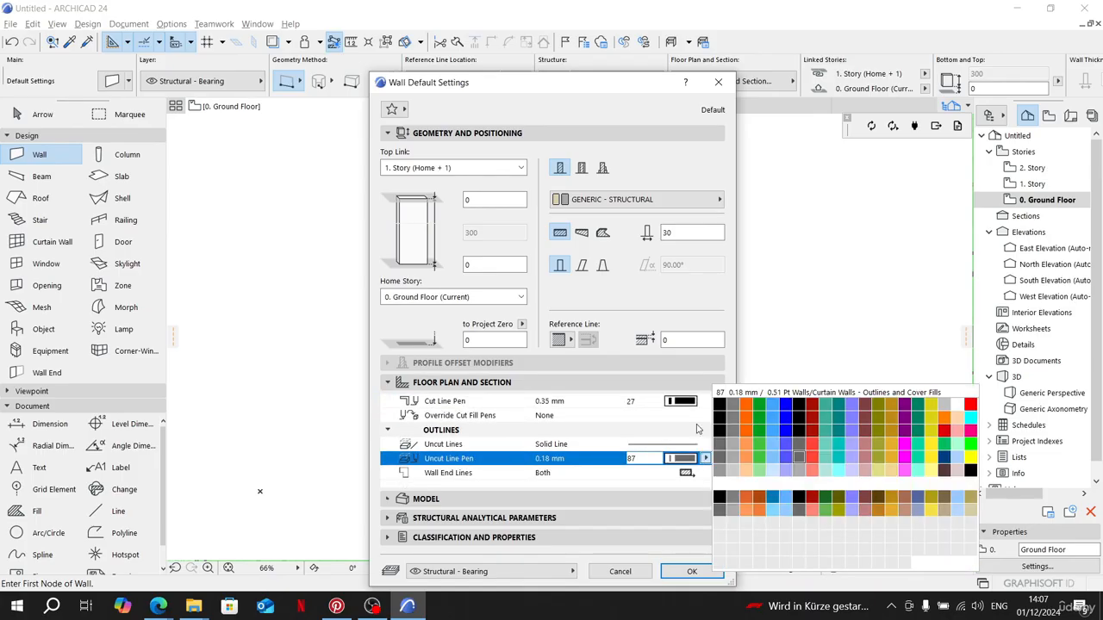
{"action": "left_click", "coordinate": [689, 441]}
{"action": "scroll", "coordinate": [676, 458], "scroll_direction": "up", "scroll_amount": 5}
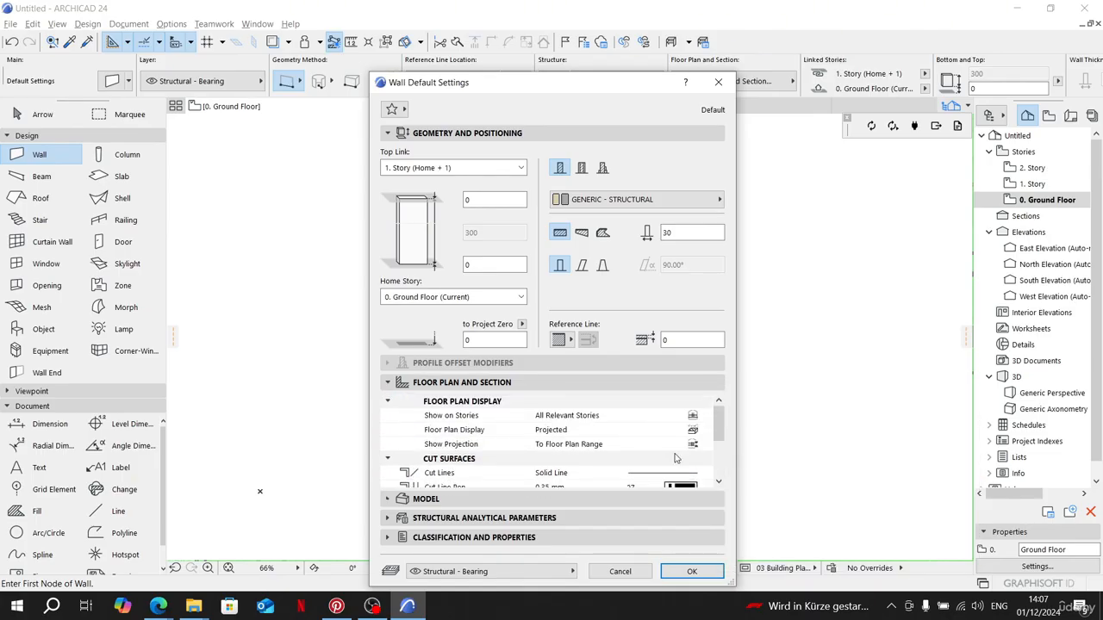
{"action": "scroll", "coordinate": [676, 459], "scroll_direction": "down", "scroll_amount": 3}
{"action": "left_click", "coordinate": [677, 460]}
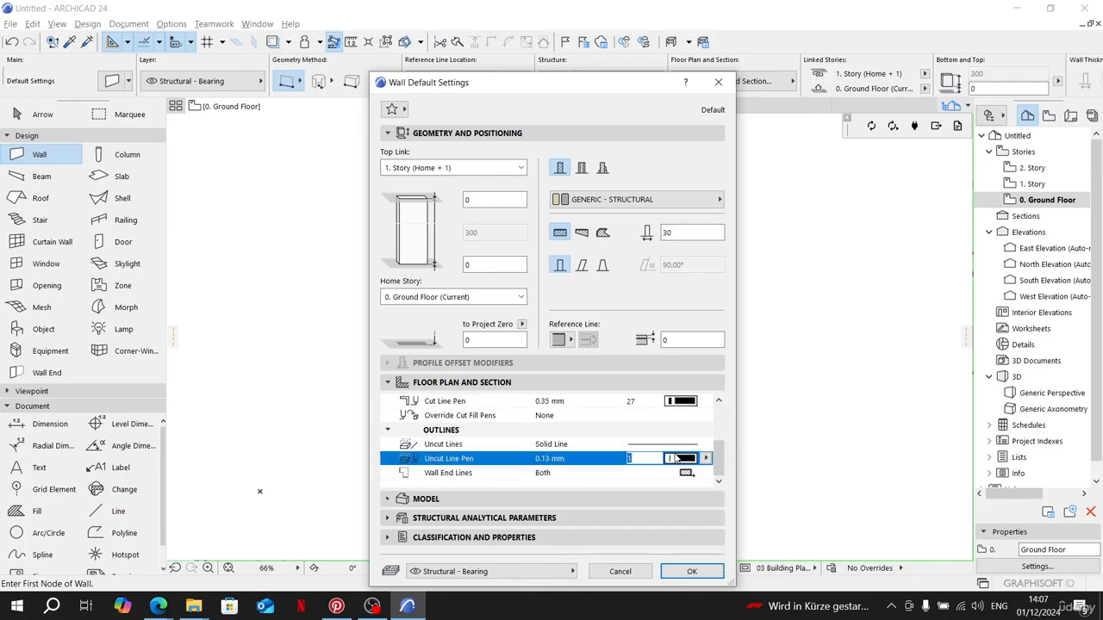
Step: Review the default wall's model, structural analytical, and classification and property settings, ending back at the geometry and positioning settings
{"action": "left_click", "coordinate": [438, 500]}
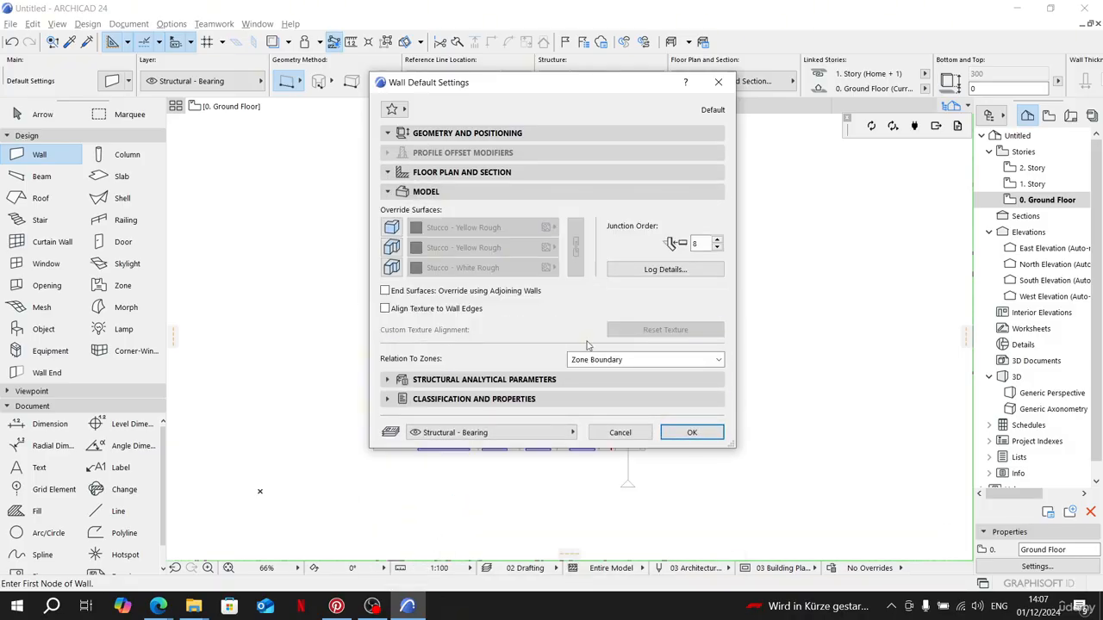
{"action": "left_click", "coordinate": [517, 379]}
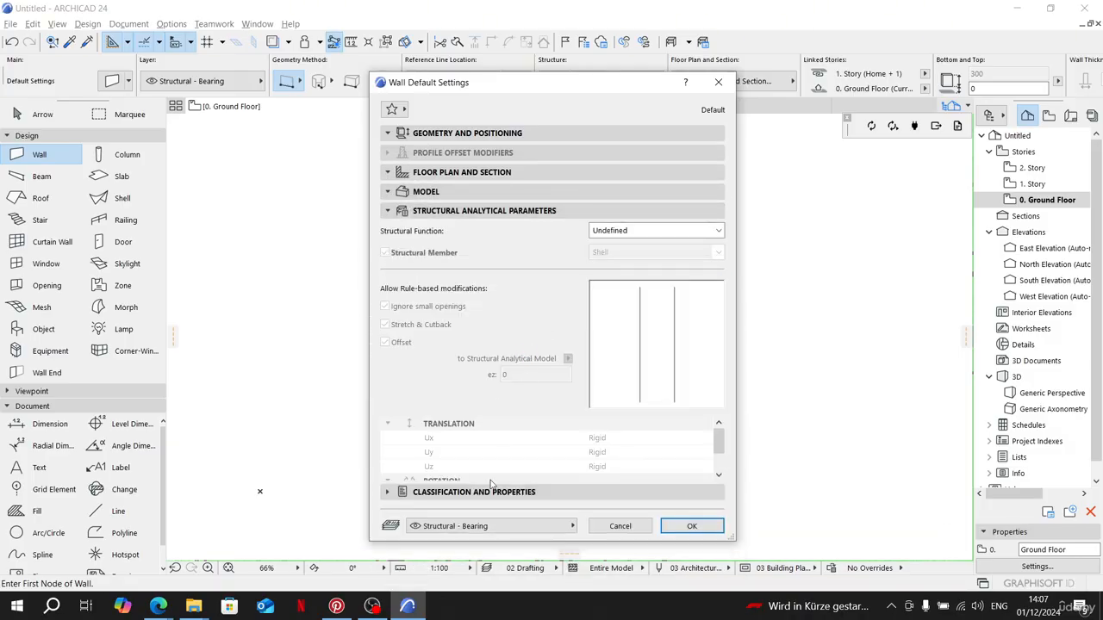
{"action": "left_click", "coordinate": [491, 487]}
{"action": "scroll", "coordinate": [498, 440], "scroll_direction": "down", "scroll_amount": 10}
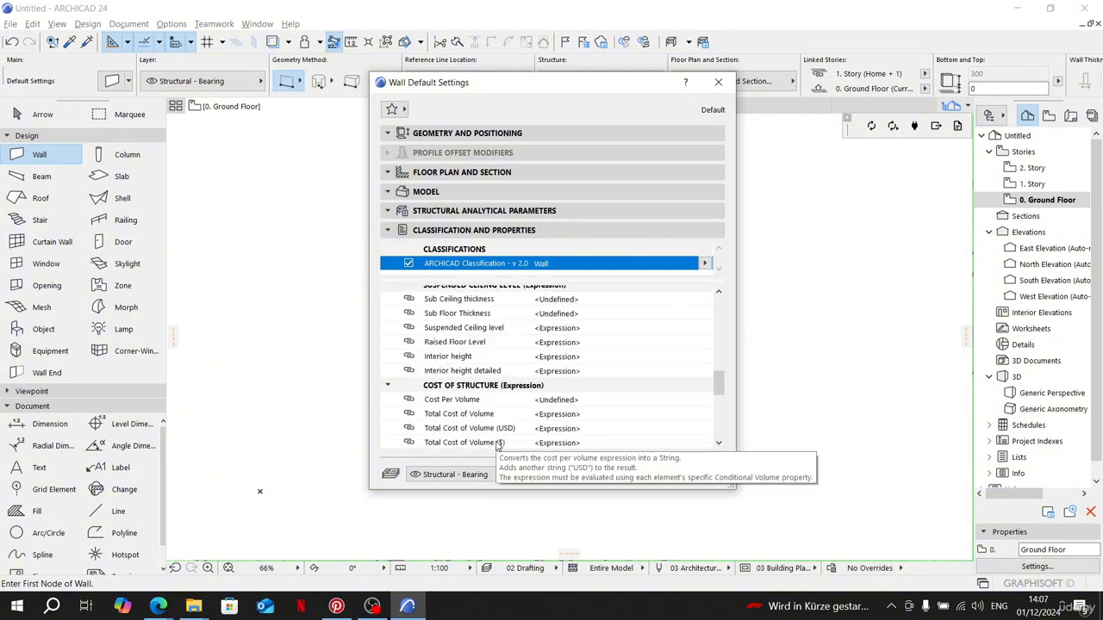
{"action": "scroll", "coordinate": [496, 443], "scroll_direction": "down", "scroll_amount": 8}
{"action": "left_click", "coordinate": [460, 136]}
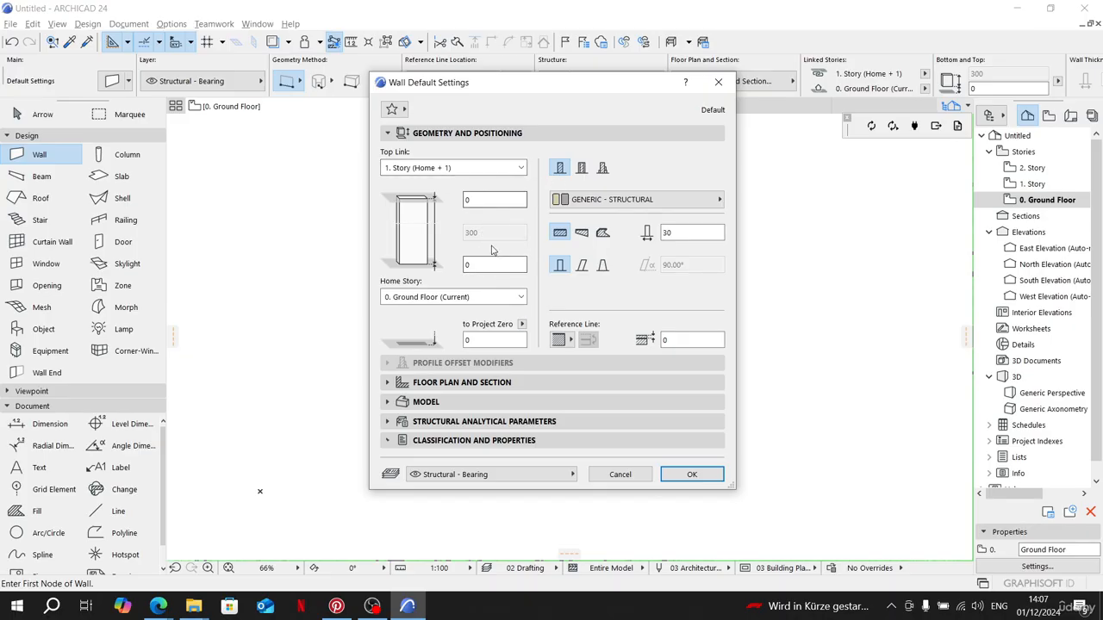
Step: Try Not Linked as the default wall's top link and switch back to 1. Story (Home + 1)
{"action": "left_click", "coordinate": [485, 168]}
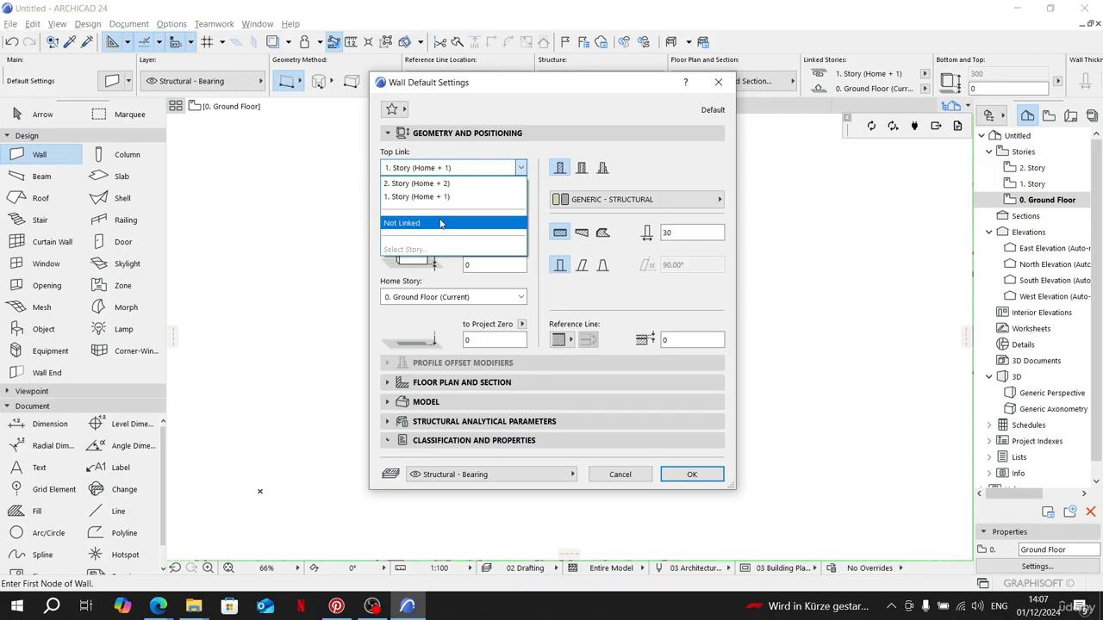
{"action": "left_click", "coordinate": [508, 223]}
{"action": "key", "text": "Tab"}
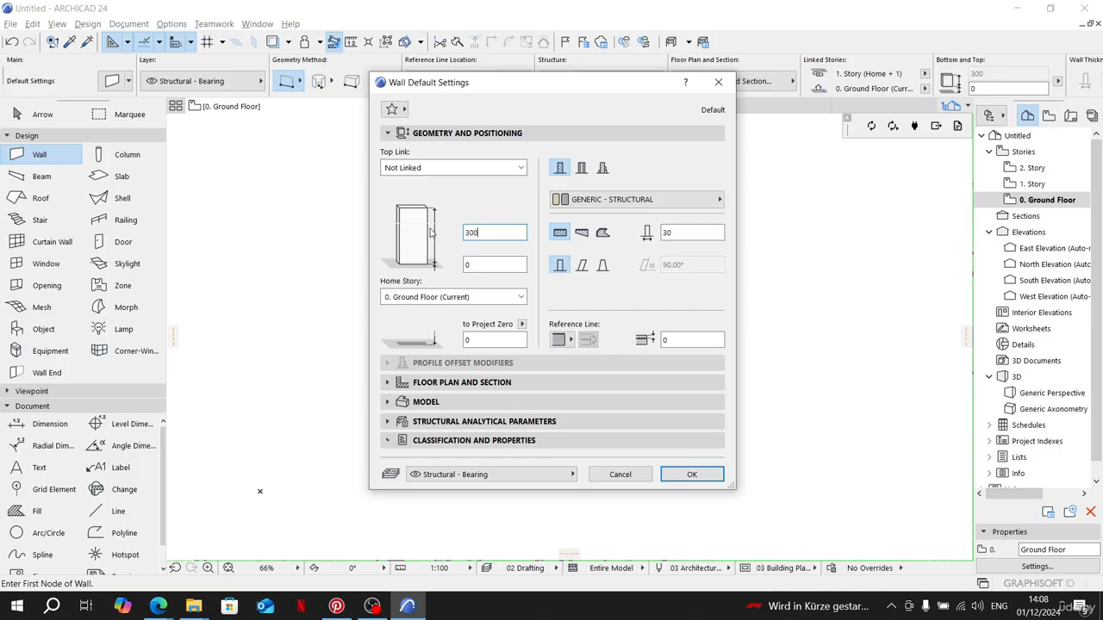
{"action": "left_click", "coordinate": [508, 172]}
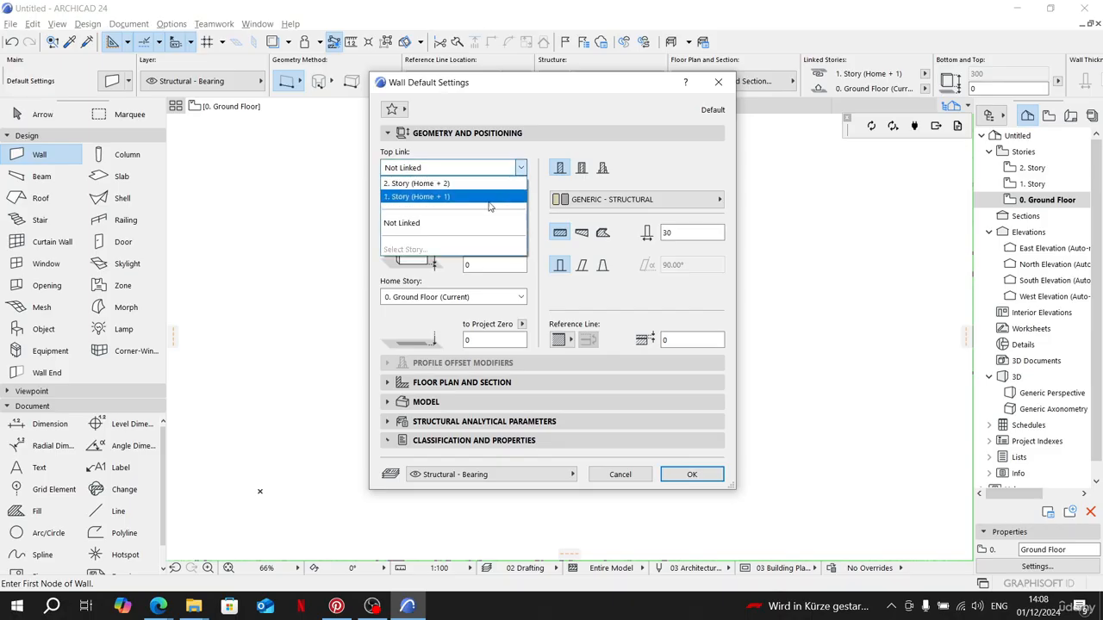
{"action": "left_click", "coordinate": [490, 197]}
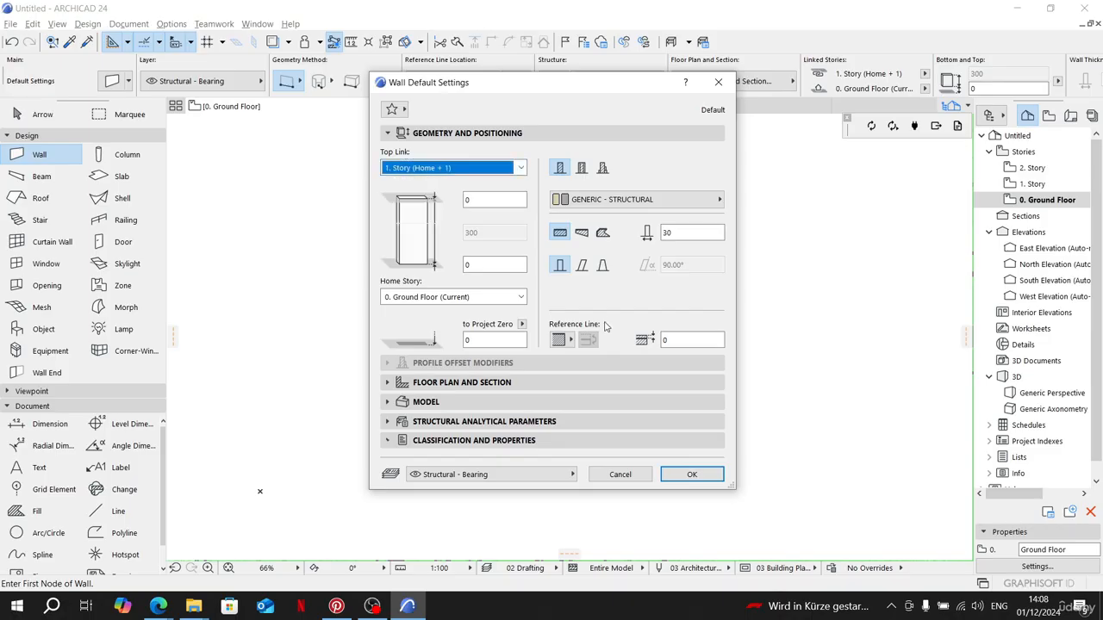
Step: Keep the default wall's top linked to 1. Story (Home + 1) and apply the default wall settings
{"action": "left_click", "coordinate": [463, 169]}
{"action": "left_click", "coordinate": [447, 197]}
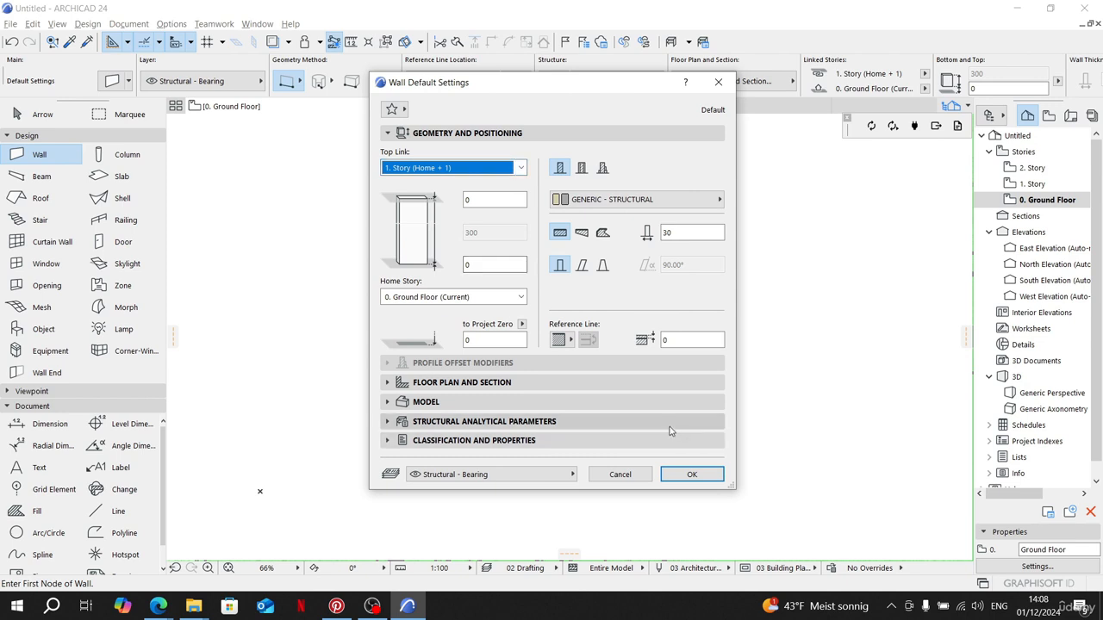
{"action": "left_click", "coordinate": [691, 475]}
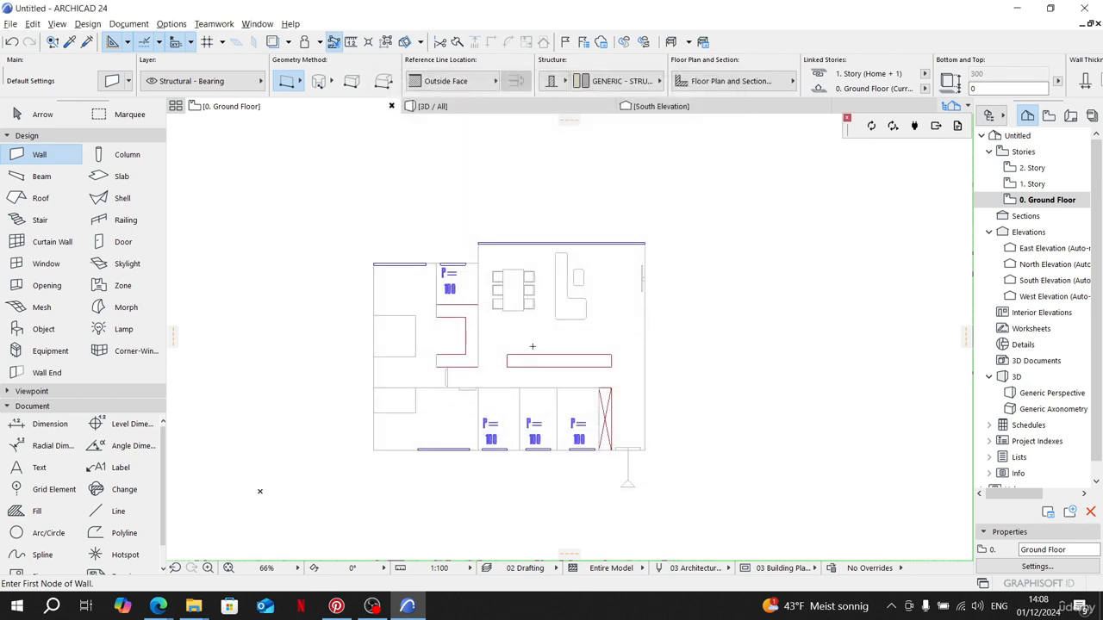
{"action": "scroll", "coordinate": [392, 269], "scroll_direction": "up", "scroll_amount": 4}
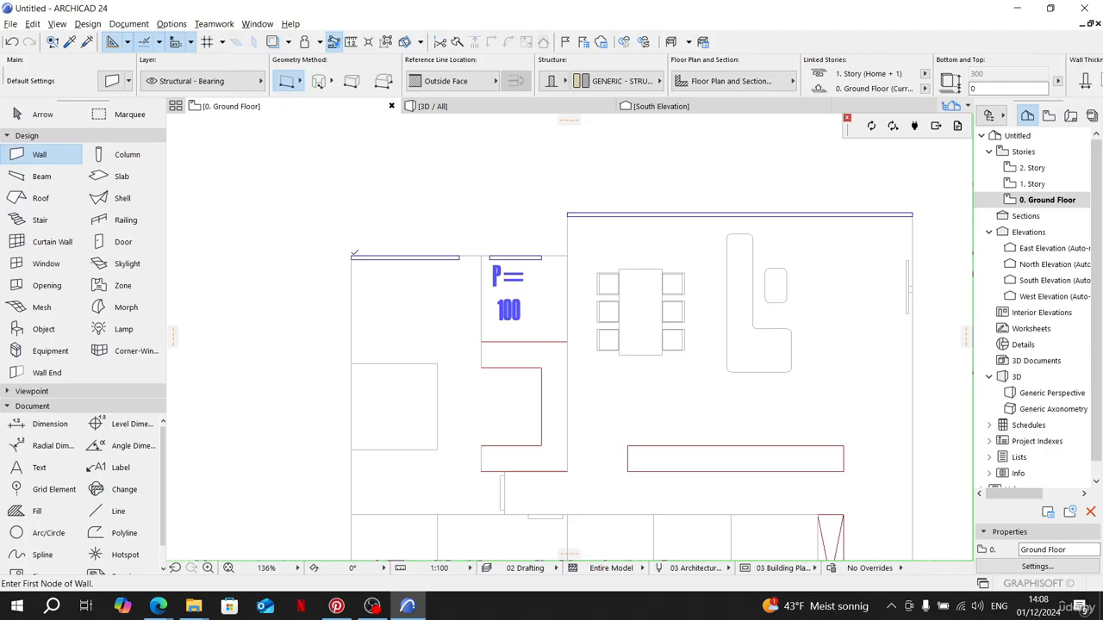
{"action": "left_click", "coordinate": [351, 256]}
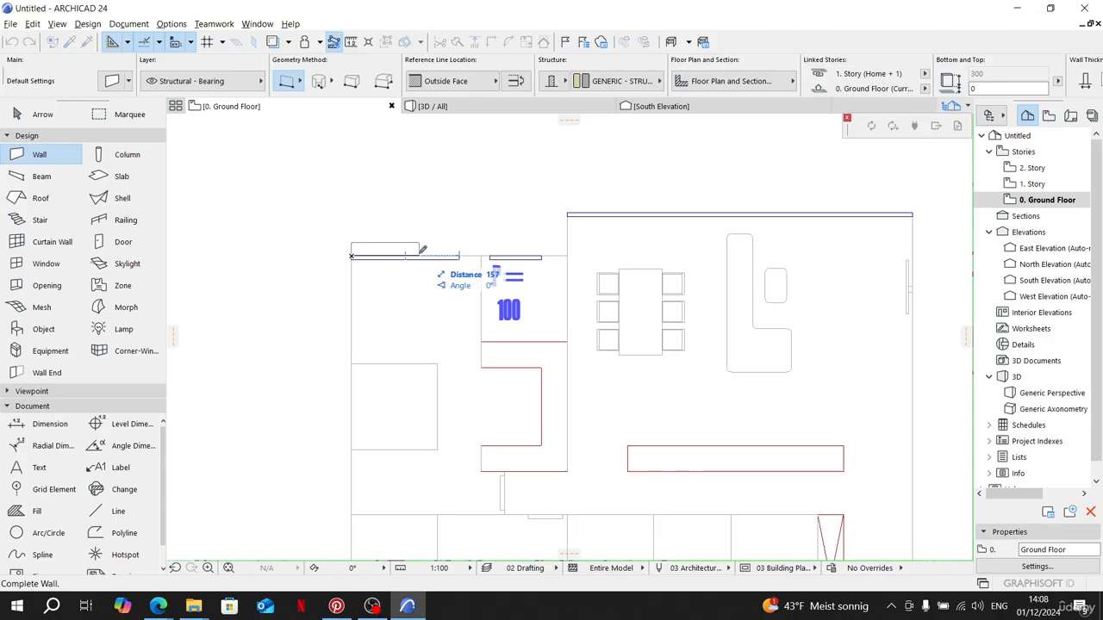
{"action": "key", "text": "Escape"}
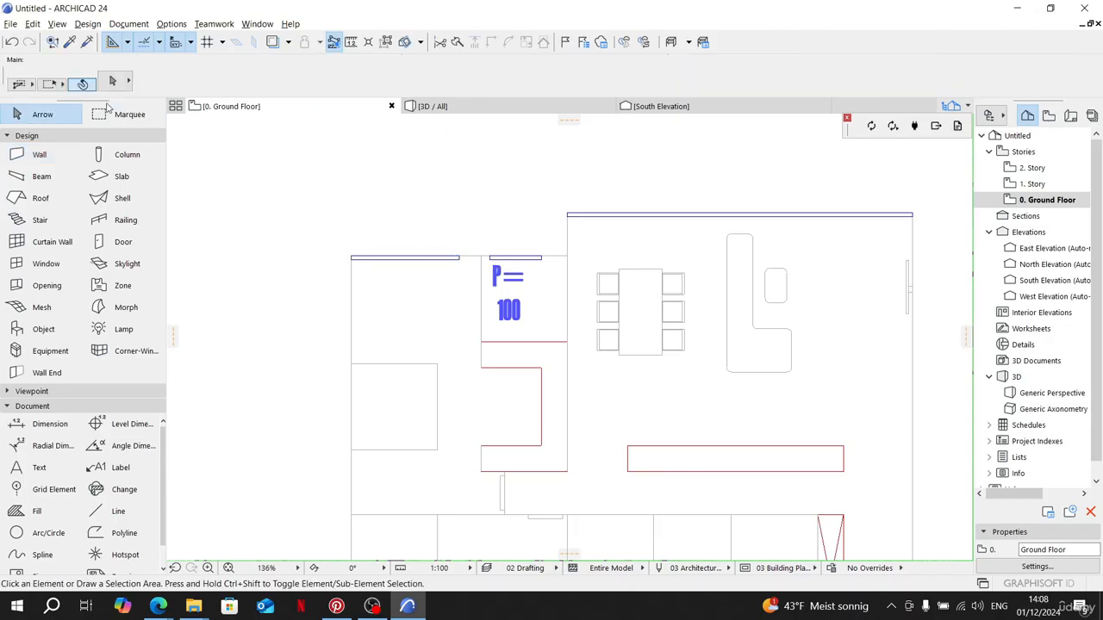
Step: Check the wall thickness in the default wall settings and close them
{"action": "double_click", "coordinate": [39, 155]}
{"action": "left_click", "coordinate": [690, 232]}
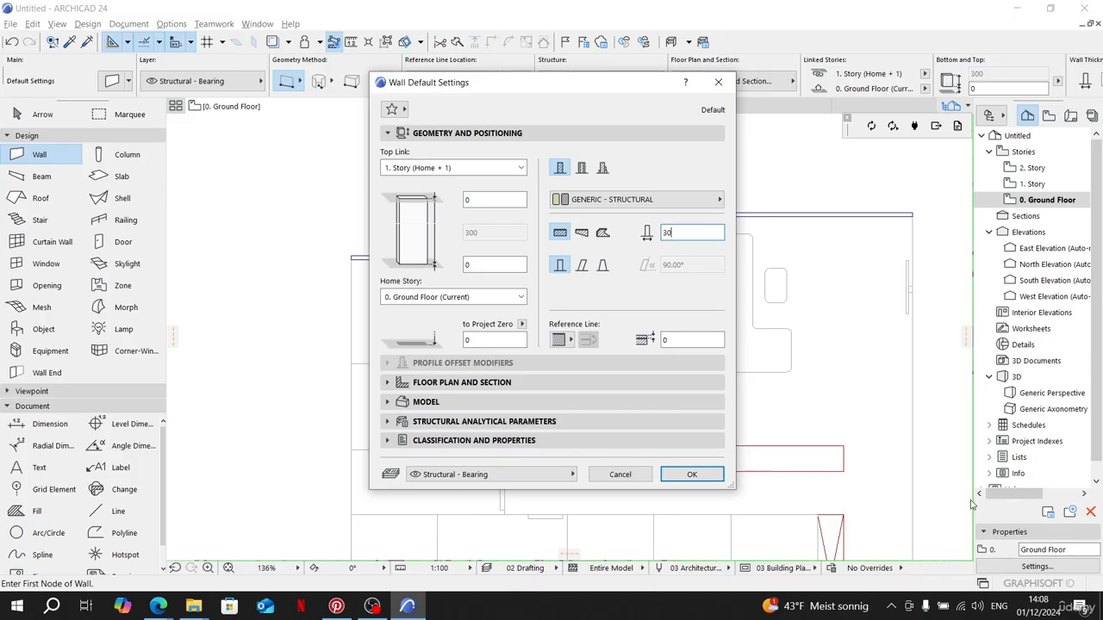
{"action": "left_click", "coordinate": [693, 475]}
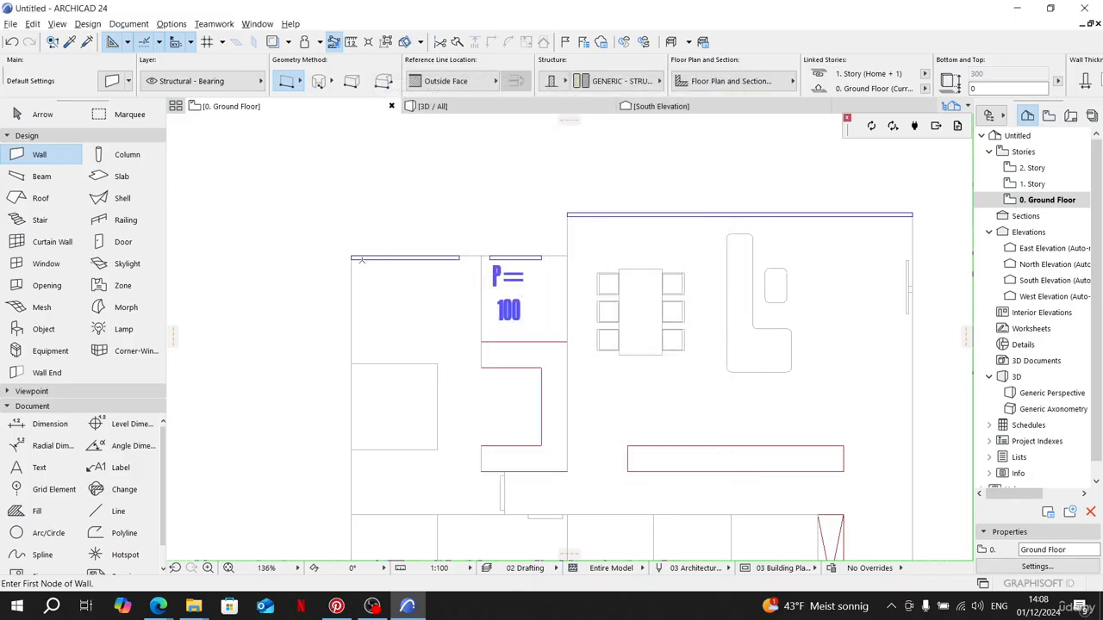
Step: Draw outer walls along the plan's upper edge, from the upper-left corner through the short offset to the upper-right corner
{"action": "scroll", "coordinate": [361, 260], "scroll_direction": "up", "scroll_amount": 2}
{"action": "left_click", "coordinate": [356, 249]}
{"action": "middle_click_drag", "start_coordinate": [580, 266], "coordinate": [445, 246]}
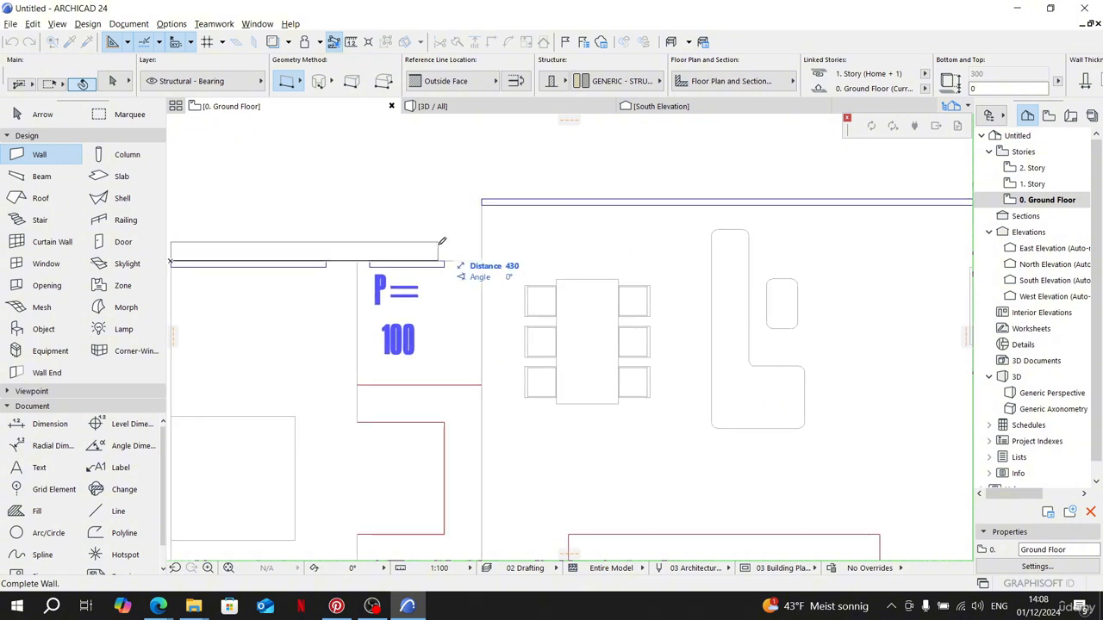
{"action": "left_click", "coordinate": [484, 256]}
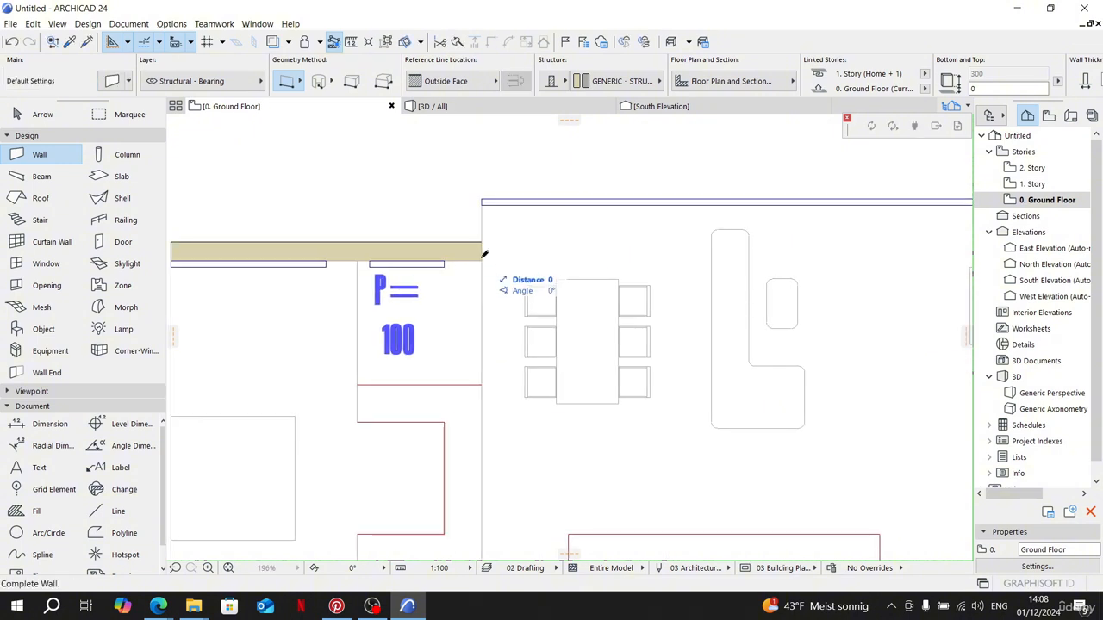
{"action": "left_click", "coordinate": [481, 200]}
{"action": "scroll", "coordinate": [566, 227], "scroll_direction": "down", "scroll_amount": 3}
{"action": "middle_click_drag", "start_coordinate": [539, 215], "coordinate": [344, 184]}
{"action": "scroll", "coordinate": [607, 179], "scroll_direction": "up", "scroll_amount": 3}
{"action": "left_click", "coordinate": [566, 180]}
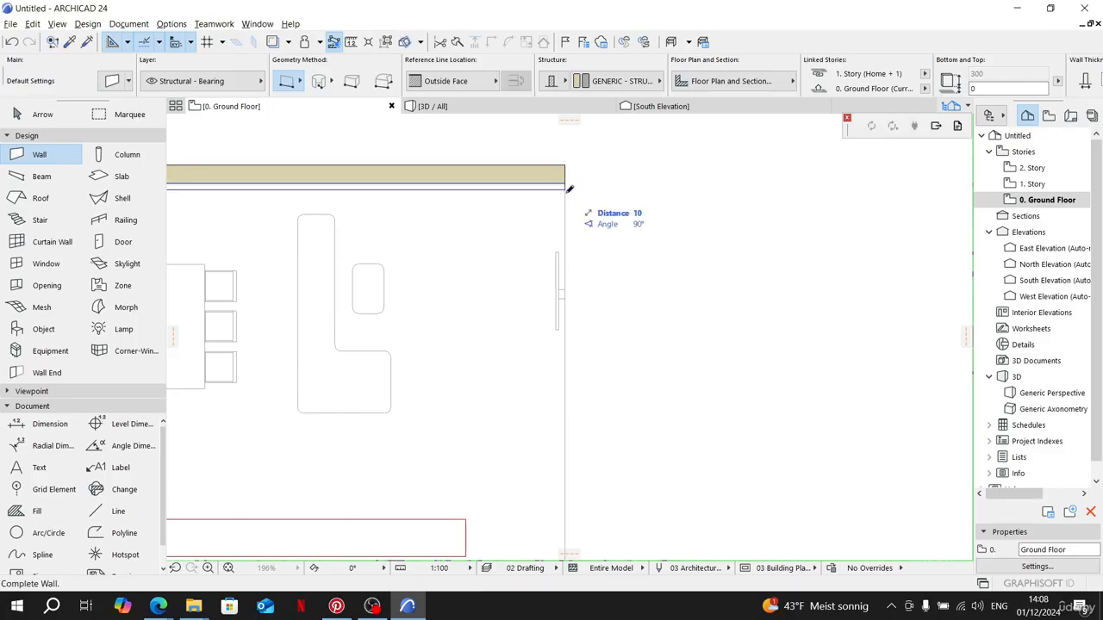
Step: Continue the outer walls down the plan's right side and along its lower edge to the lower-left corner
{"action": "middle_click_drag", "start_coordinate": [557, 374], "coordinate": [600, 165]}
{"action": "middle_click_drag", "start_coordinate": [634, 506], "coordinate": [697, 241]}
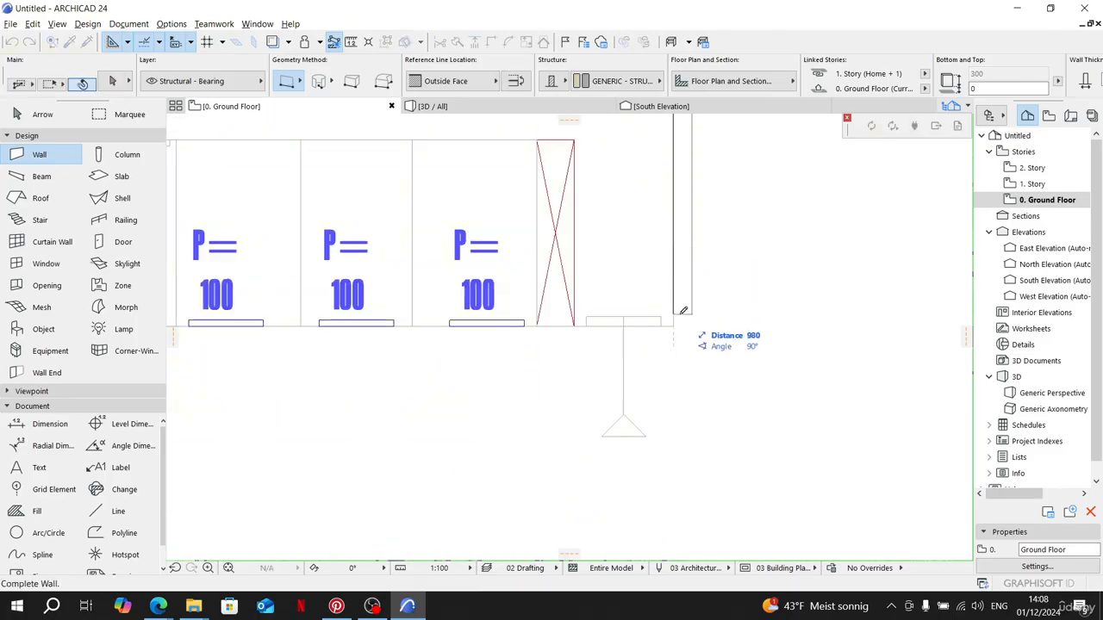
{"action": "double_click", "coordinate": [676, 326]}
{"action": "left_click", "coordinate": [676, 326]}
{"action": "scroll", "coordinate": [608, 301], "scroll_direction": "down", "scroll_amount": 3}
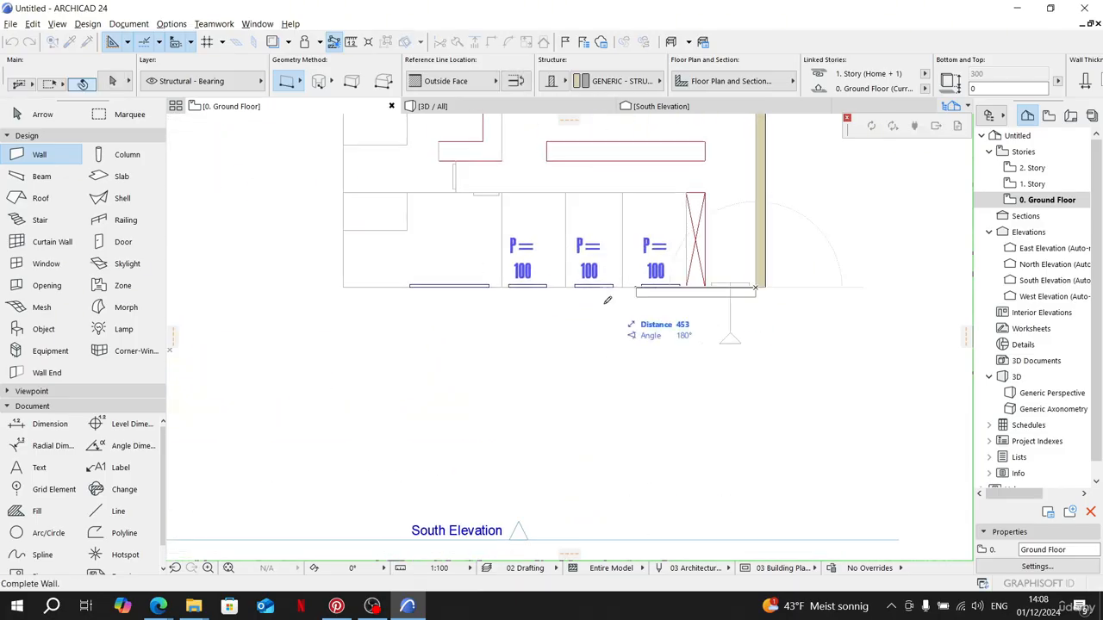
{"action": "scroll", "coordinate": [340, 264], "scroll_direction": "up", "scroll_amount": 3}
{"action": "left_click", "coordinate": [324, 286]}
{"action": "left_click", "coordinate": [324, 286]}
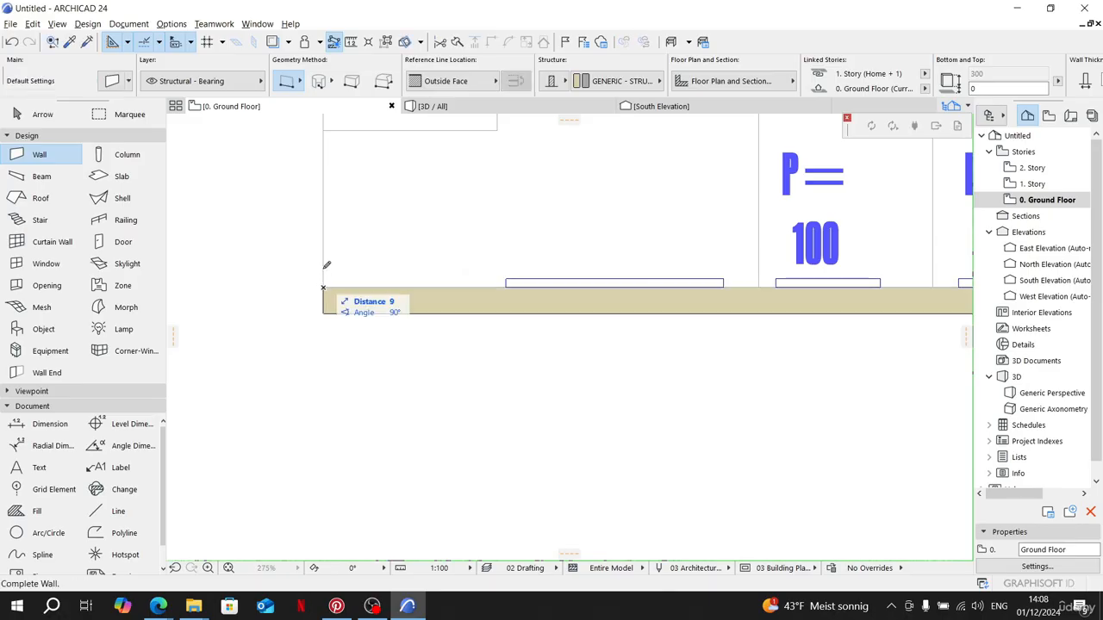
Step: Close the outer wall loop with a wall up the plan's left side to the starting corner
{"action": "scroll", "coordinate": [324, 239], "scroll_direction": "down", "scroll_amount": 3}
{"action": "middle_click_drag", "start_coordinate": [327, 237], "coordinate": [341, 411]}
{"action": "left_click", "coordinate": [337, 137]}
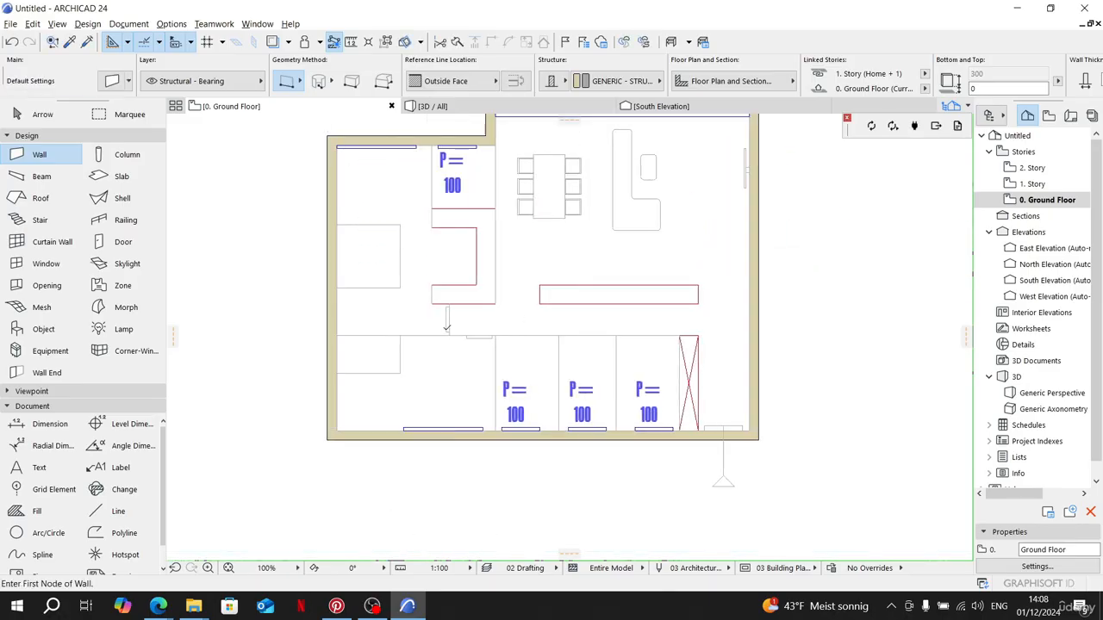
{"action": "key", "text": "Escape"}
{"action": "scroll", "coordinate": [615, 352], "scroll_direction": "down", "scroll_amount": 3}
{"action": "middle_click_drag", "start_coordinate": [615, 352], "coordinate": [549, 379]}
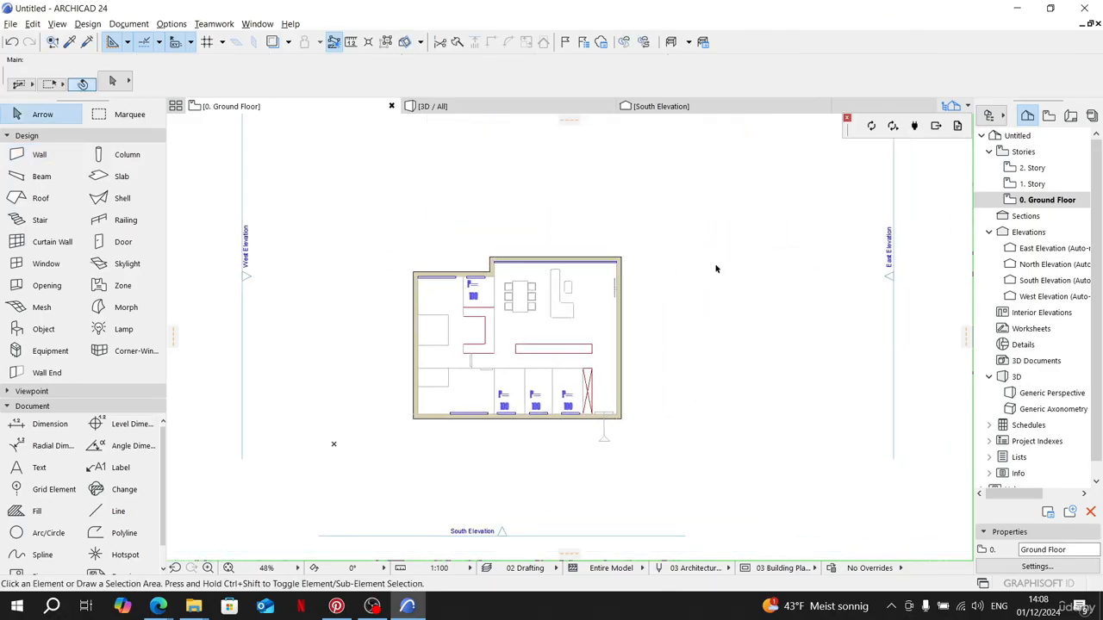
Step: Select all outer walls, check their geometry and positioning settings, and deselect them without changes
{"action": "scroll", "coordinate": [581, 288], "scroll_direction": "up", "scroll_amount": 3}
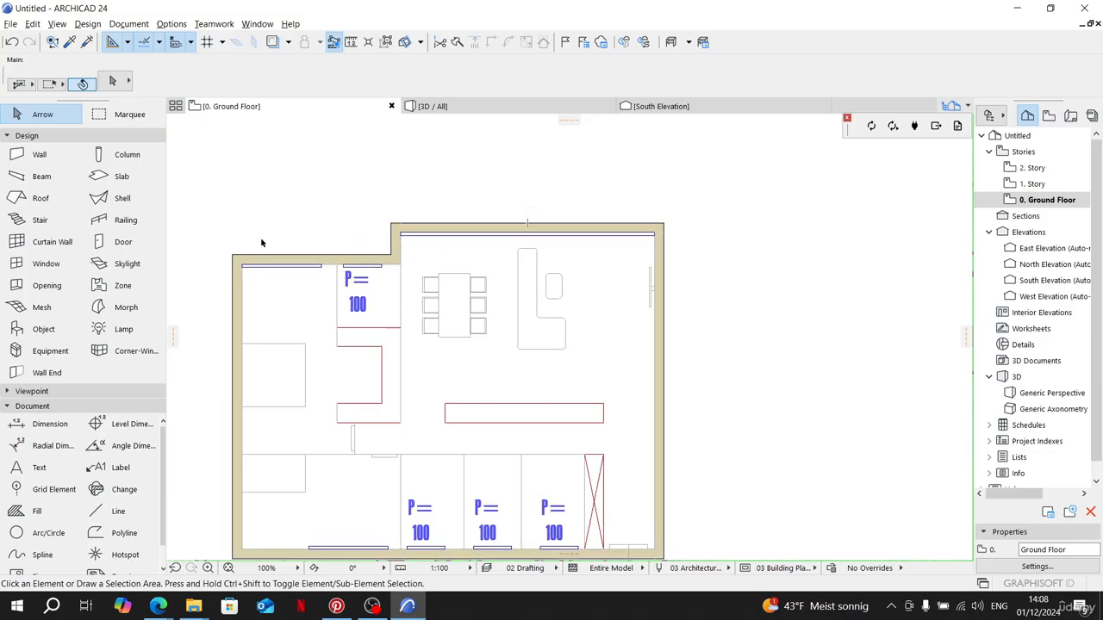
{"action": "left_click", "coordinate": [40, 154]}
{"action": "key", "text": "ctrl+a"}
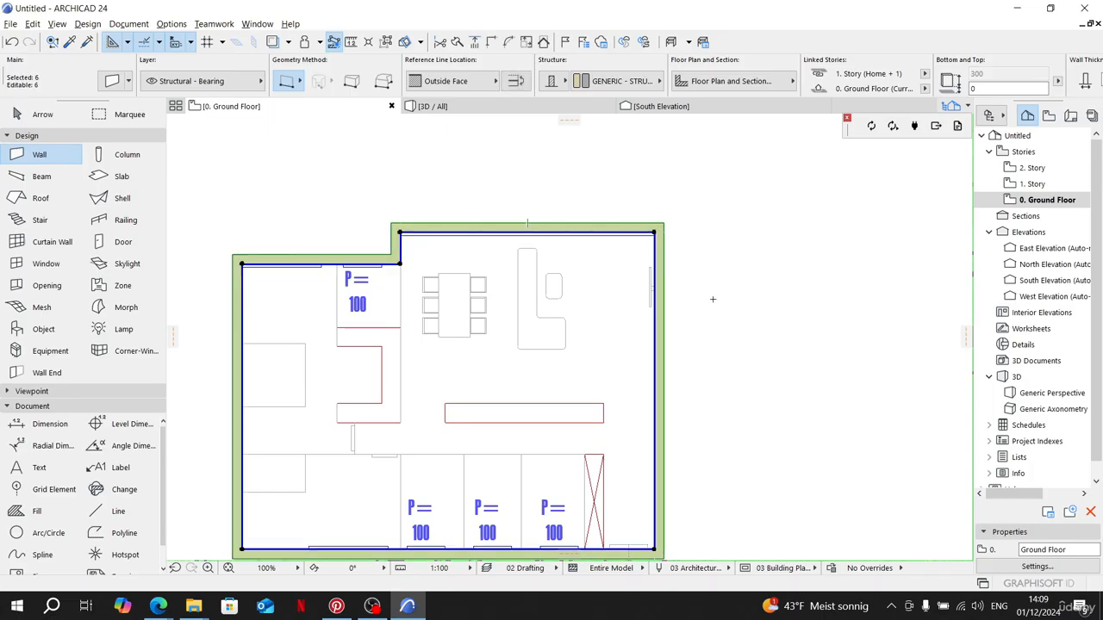
{"action": "left_click", "coordinate": [113, 80]}
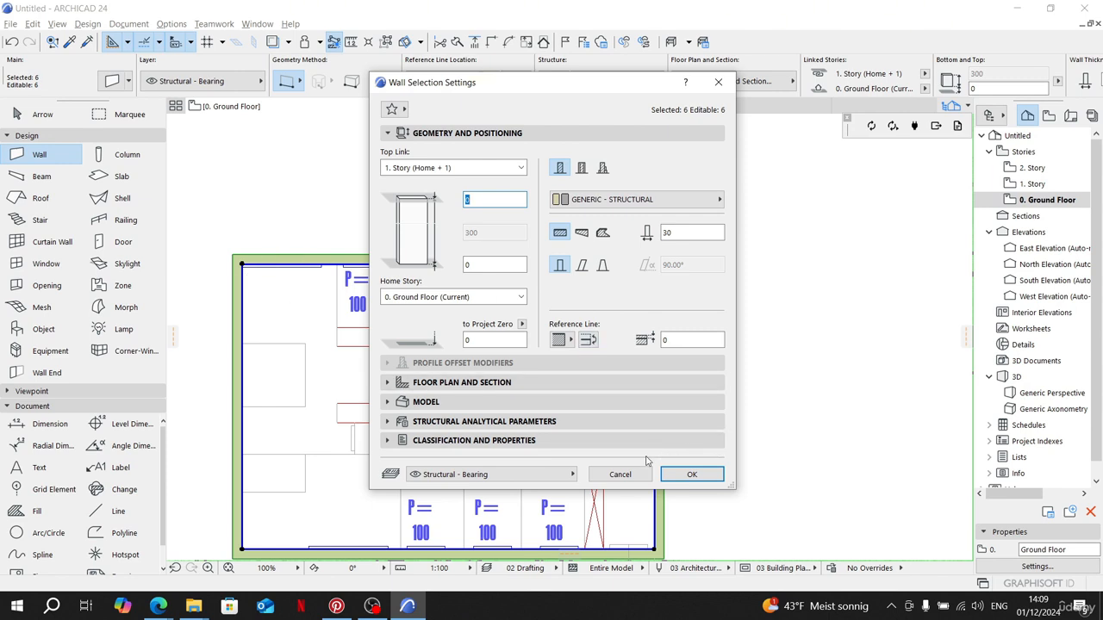
{"action": "left_click", "coordinate": [621, 475]}
{"action": "left_click", "coordinate": [628, 256]}
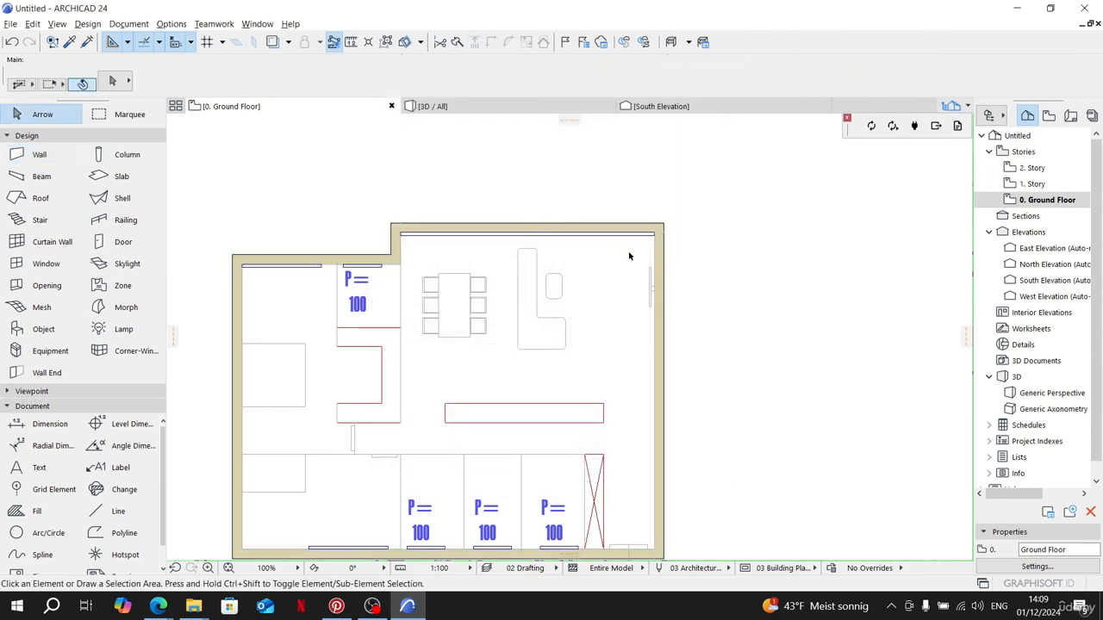
{"action": "scroll", "coordinate": [494, 249], "scroll_direction": "up", "scroll_amount": 4}
{"action": "scroll", "coordinate": [500, 263], "scroll_direction": "down", "scroll_amount": 5}
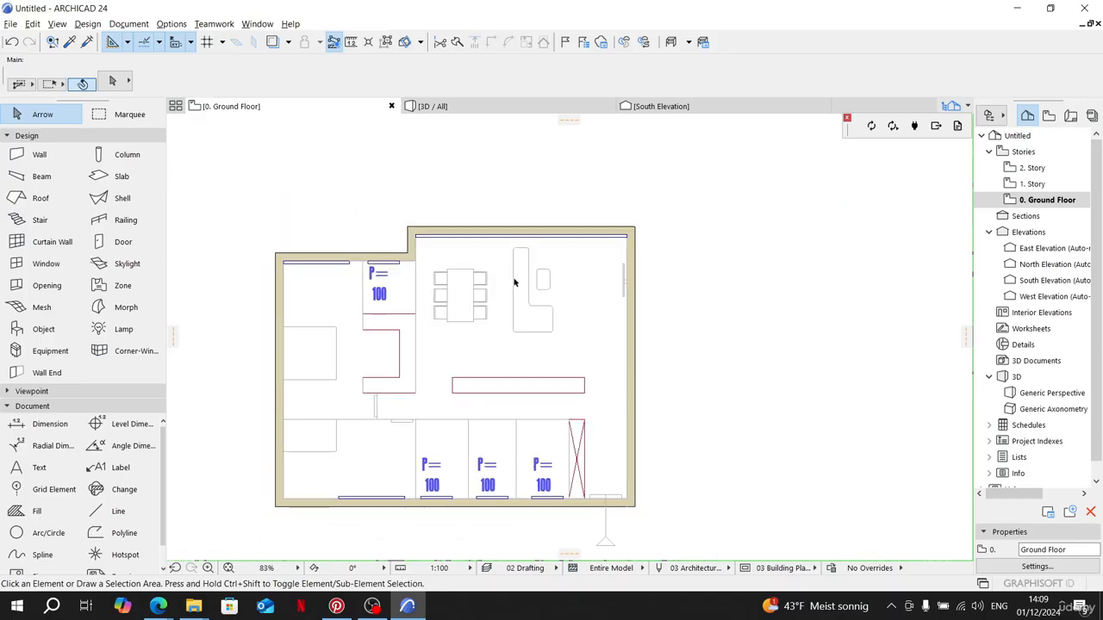
{"action": "left_click", "coordinate": [26, 155]}
{"action": "scroll", "coordinate": [418, 265], "scroll_direction": "up", "scroll_amount": 4}
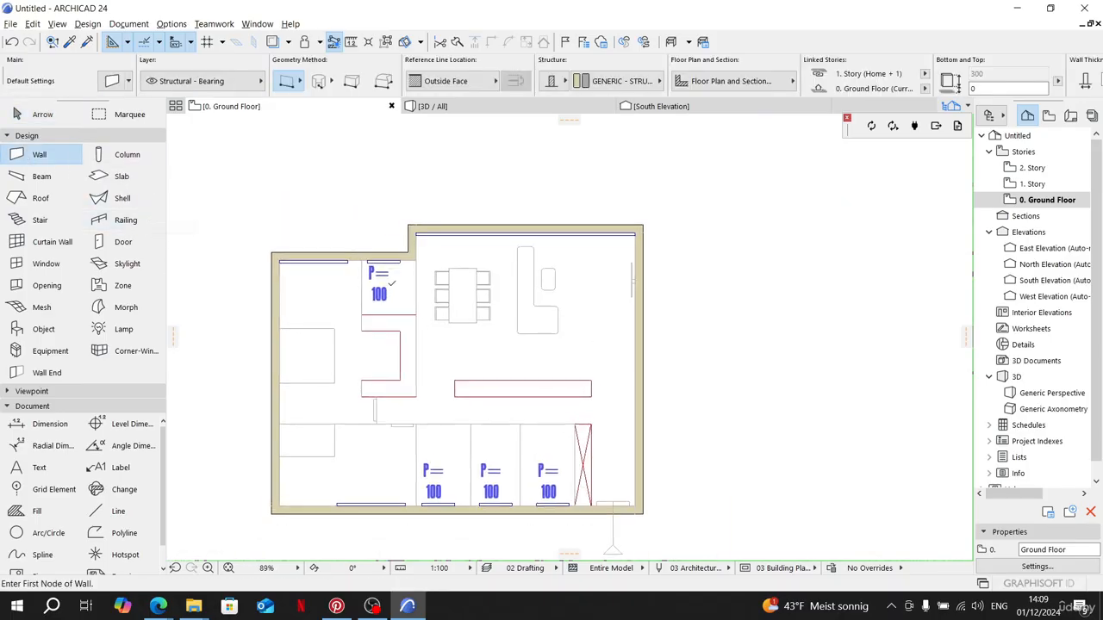
{"action": "left_click", "coordinate": [440, 233]}
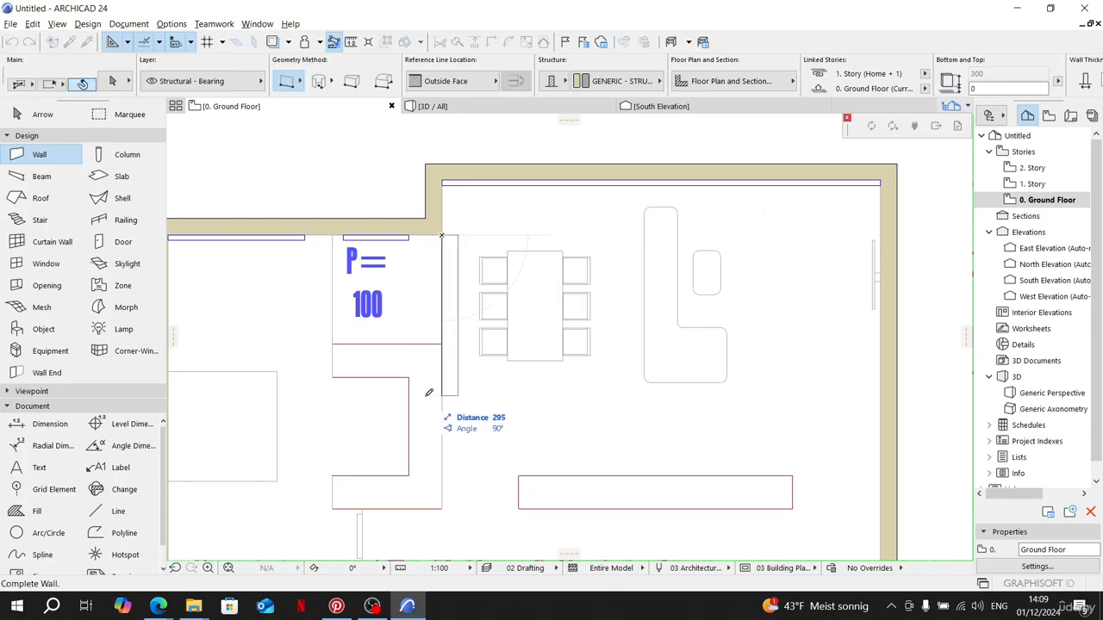
{"action": "key", "text": "Escape"}
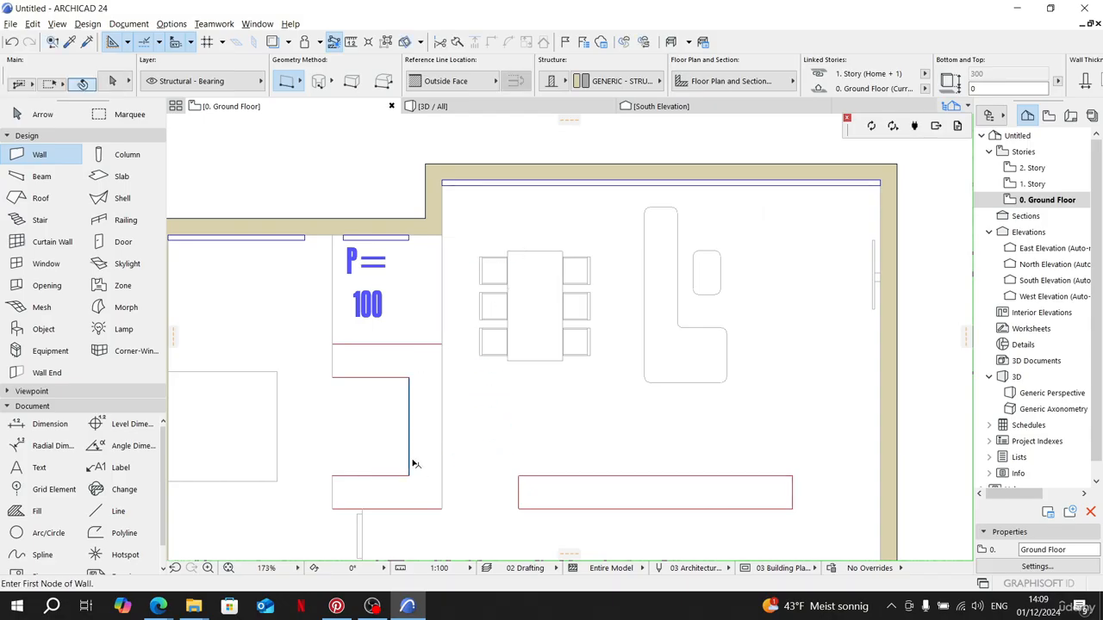
{"action": "key", "text": "Escape"}
Step: Delete the red furniture lines beside the bedroom and the red counter outline below the dining table
{"action": "left_click_drag", "start_coordinate": [357, 364], "coordinate": [416, 443]}
{"action": "scroll", "coordinate": [415, 436], "scroll_direction": "down", "scroll_amount": 4}
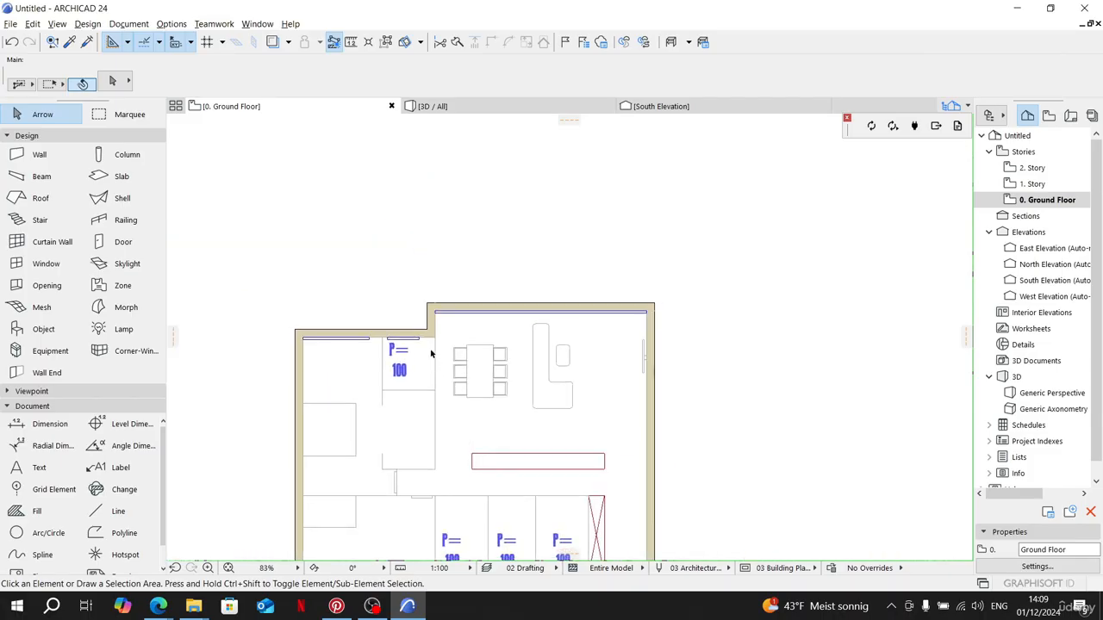
{"action": "left_click", "coordinate": [525, 461]}
{"action": "key", "text": "Delete"}
Step: Draw an interior wall along the line left of the dining area, from its lower corner up to the outer wall's inner corner
{"action": "scroll", "coordinate": [462, 264], "scroll_direction": "up", "scroll_amount": 2}
{"action": "scroll", "coordinate": [380, 239], "scroll_direction": "up", "scroll_amount": 3}
{"action": "scroll", "coordinate": [379, 240], "scroll_direction": "down", "scroll_amount": 3}
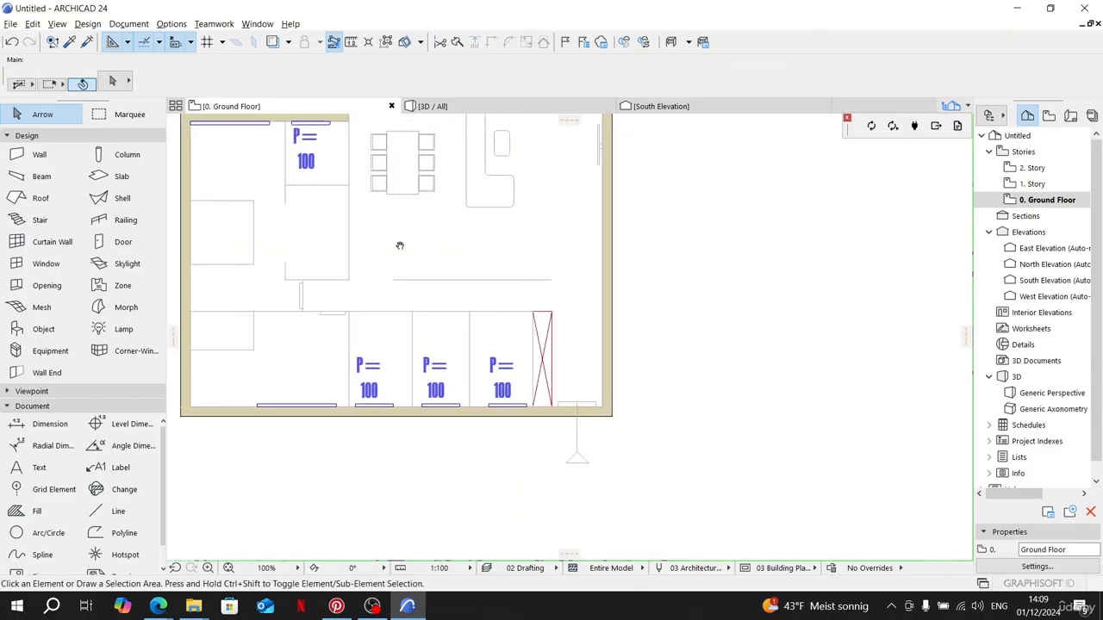
{"action": "middle_click_drag", "start_coordinate": [402, 243], "coordinate": [497, 335]}
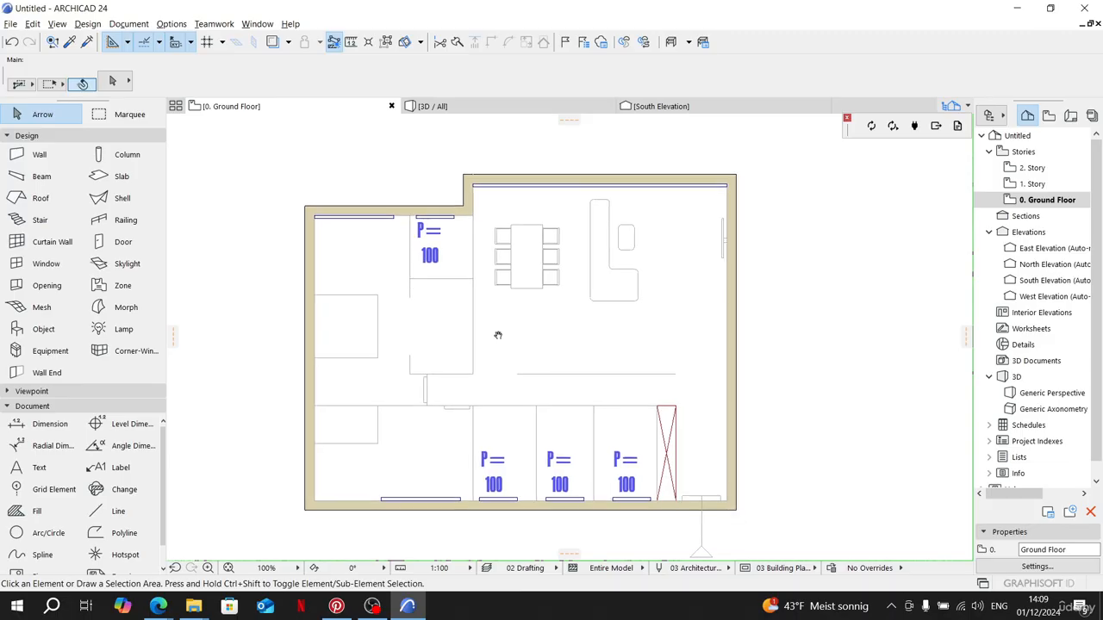
{"action": "left_click", "coordinate": [40, 154]}
{"action": "scroll", "coordinate": [514, 188], "scroll_direction": "up", "scroll_amount": 2}
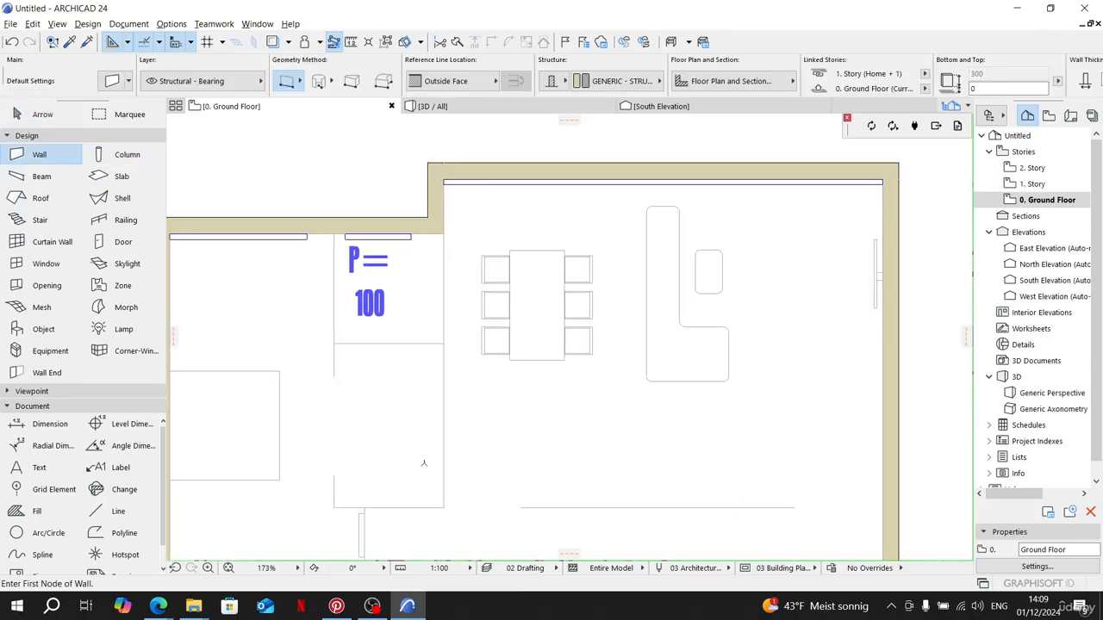
{"action": "left_click", "coordinate": [441, 505]}
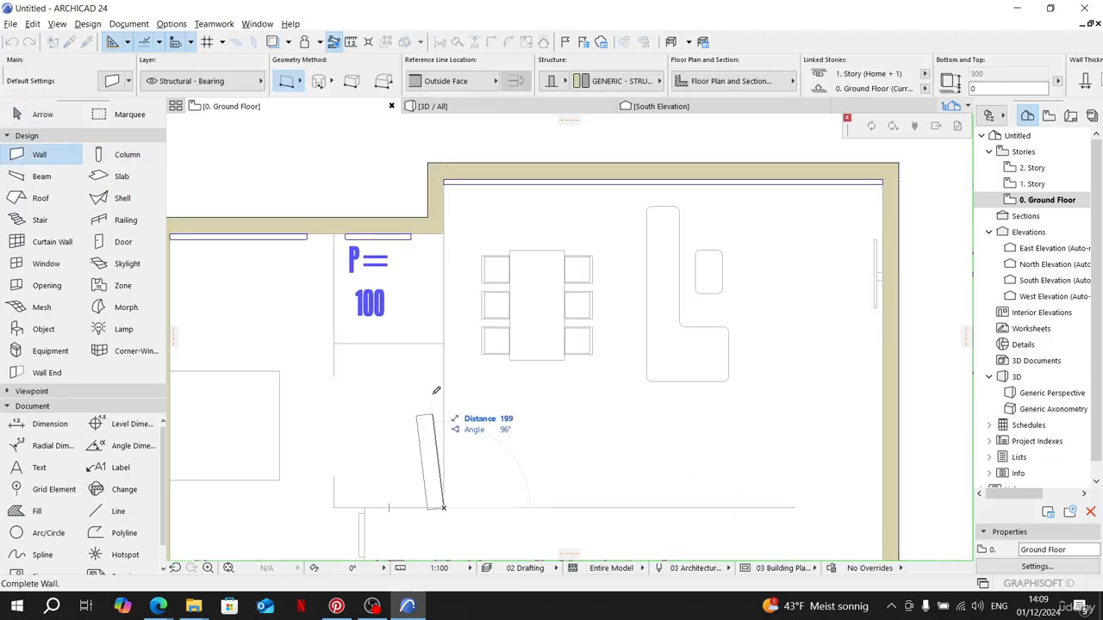
{"action": "left_click", "coordinate": [446, 234]}
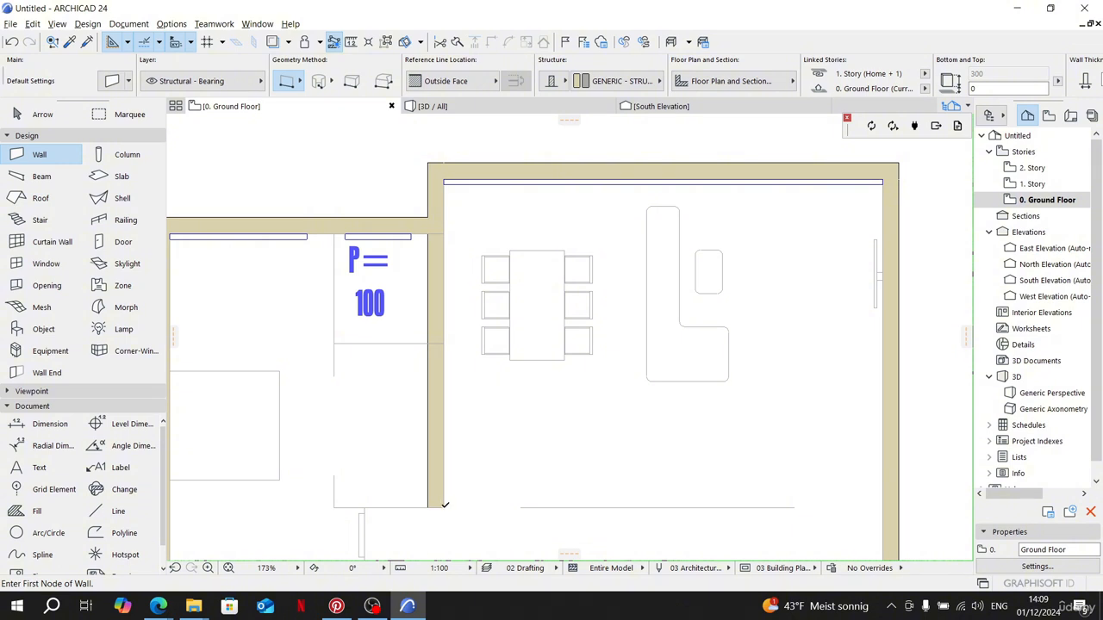
Step: Draw two horizontal interior walls left of the new wall, along the lower line and the line beneath the upper P=100 room
{"action": "left_click", "coordinate": [336, 506]}
{"action": "left_click", "coordinate": [443, 506]}
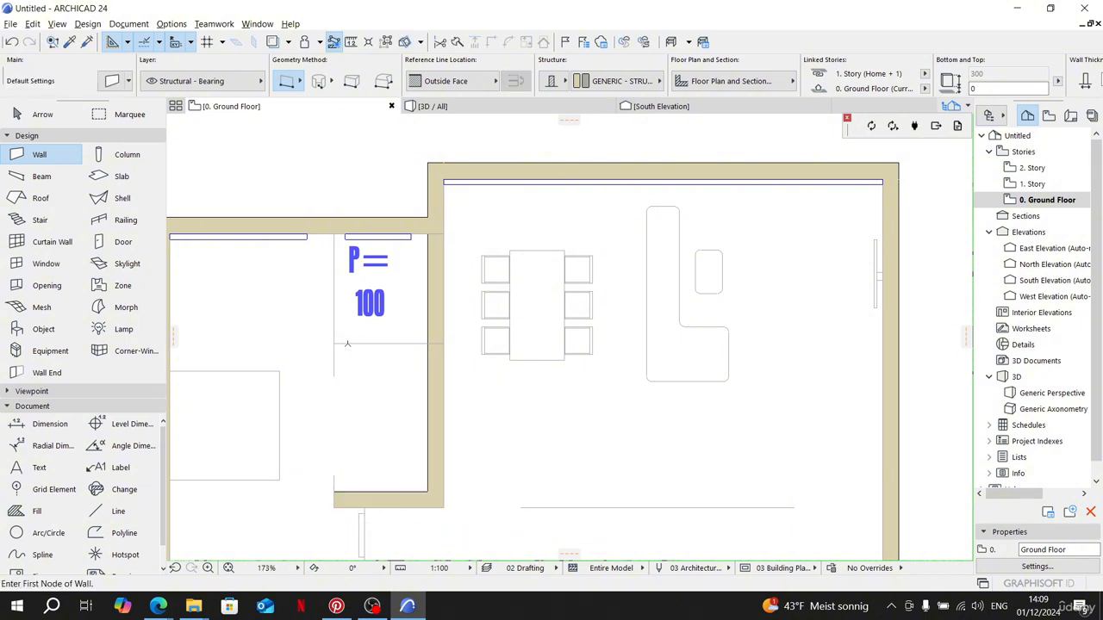
{"action": "left_click", "coordinate": [334, 342]}
{"action": "left_click", "coordinate": [431, 336]}
{"action": "key", "text": "Escape"}
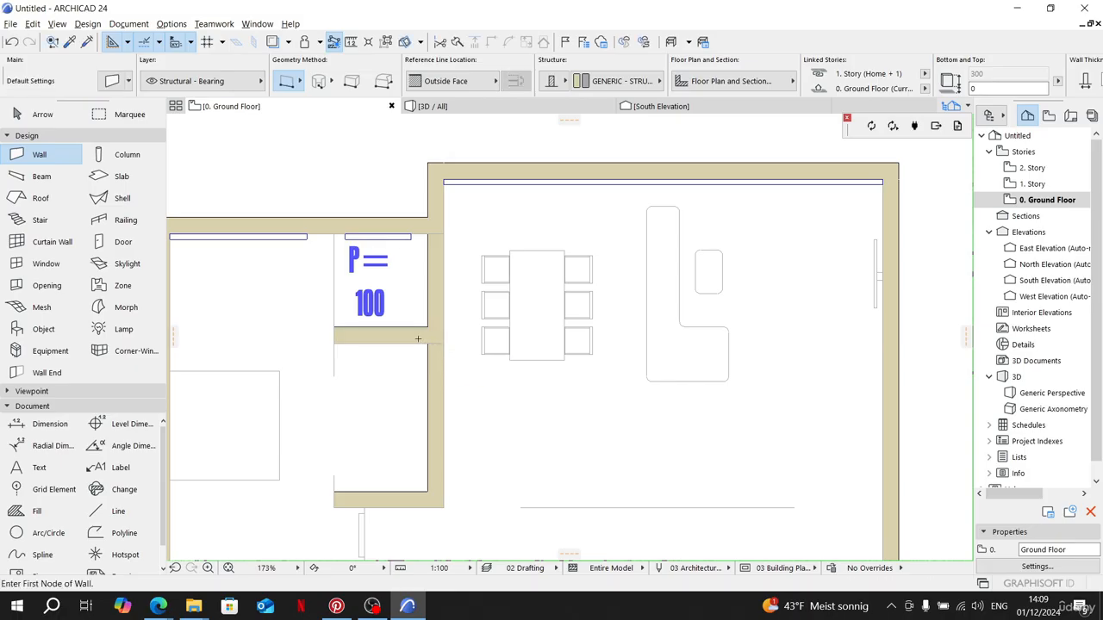
Step: Move the horizontal interior wall beneath the upper P=100 room down by 5
{"action": "key", "text": "ctrl+d"}
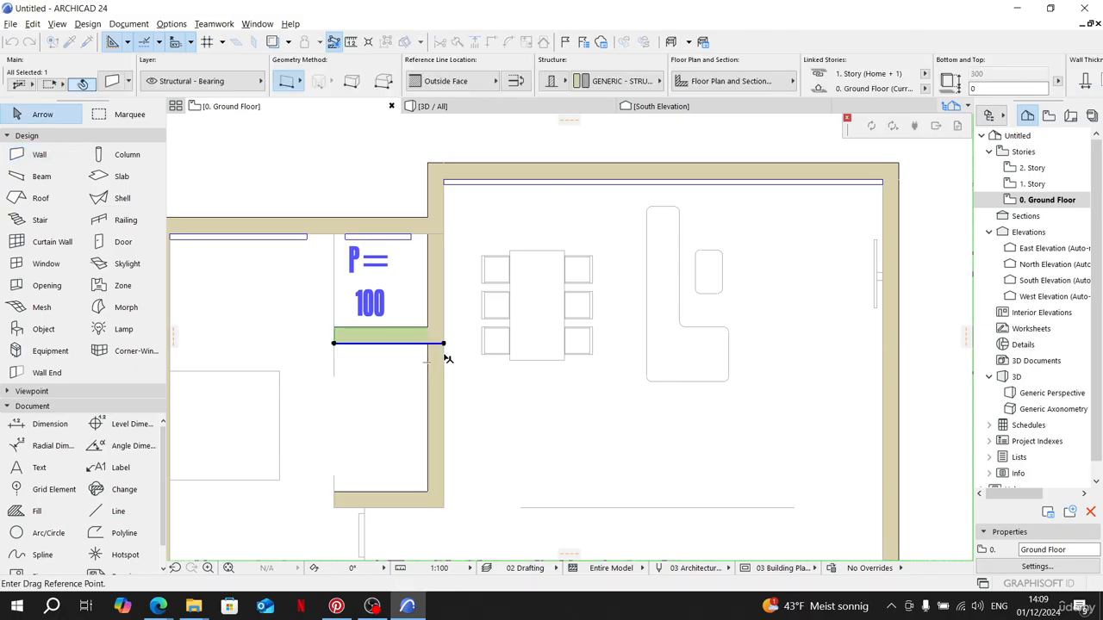
{"action": "left_click", "coordinate": [444, 343]}
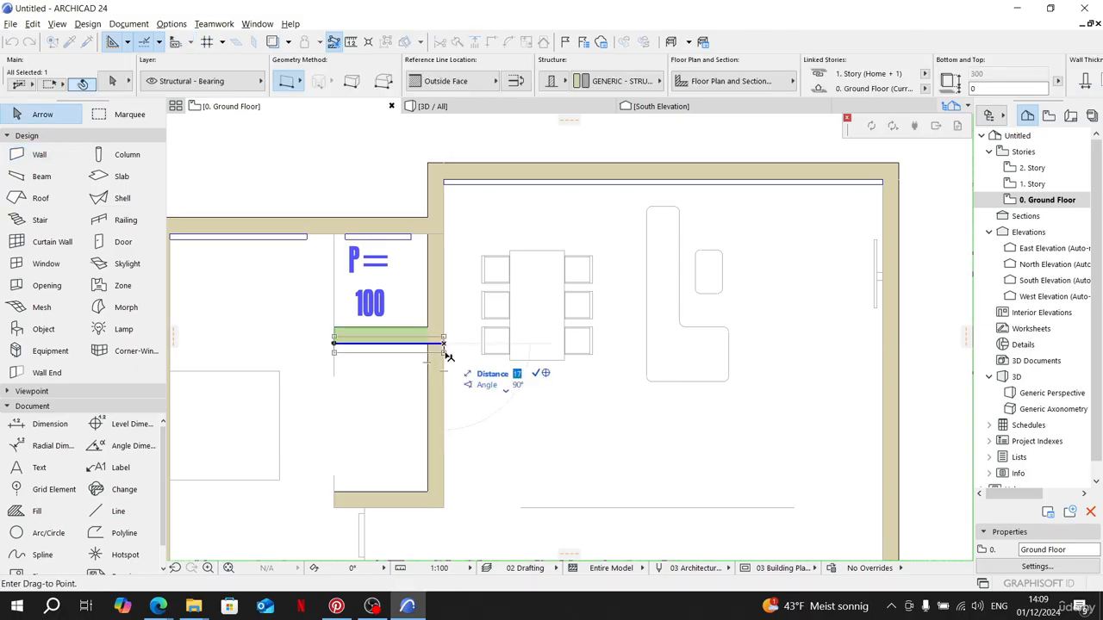
{"action": "type", "text": "5"}
{"action": "key", "text": "Return"}
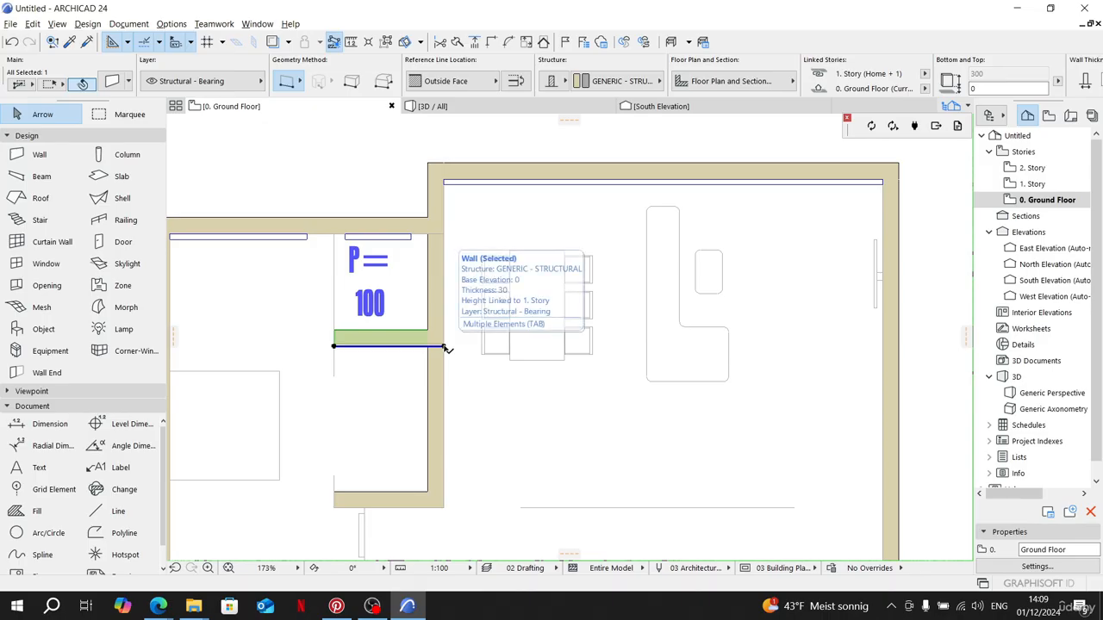
Step: Reduce the thickness of the three interior walls enclosing the upper P=100 room and the room below it
{"action": "left_click", "coordinate": [437, 274], "text": "shift"}
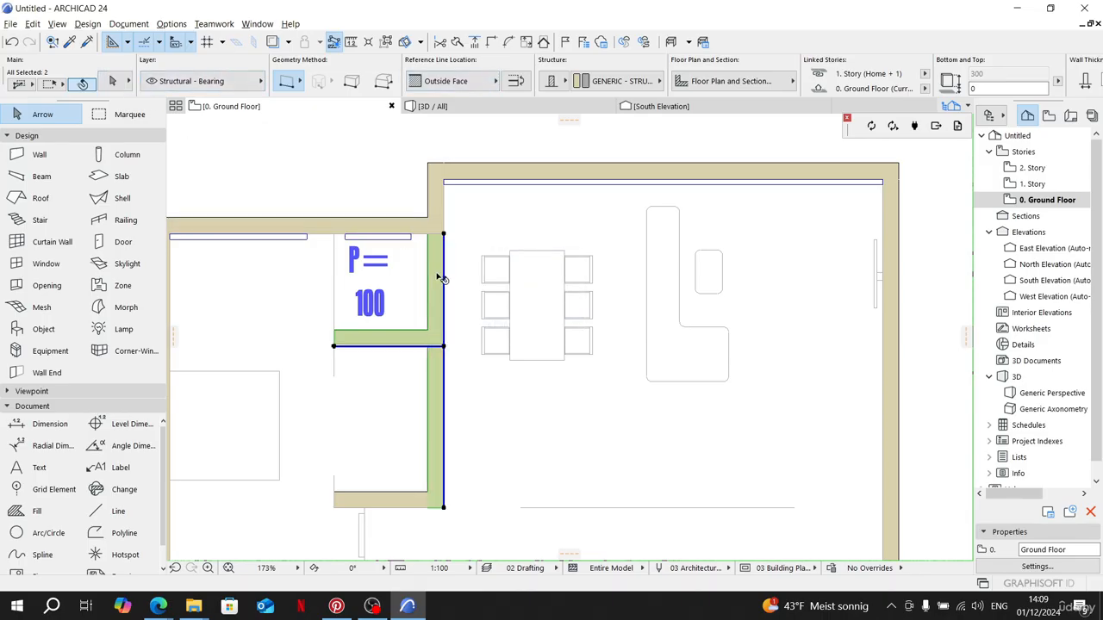
{"action": "left_click", "coordinate": [405, 499], "text": "shift"}
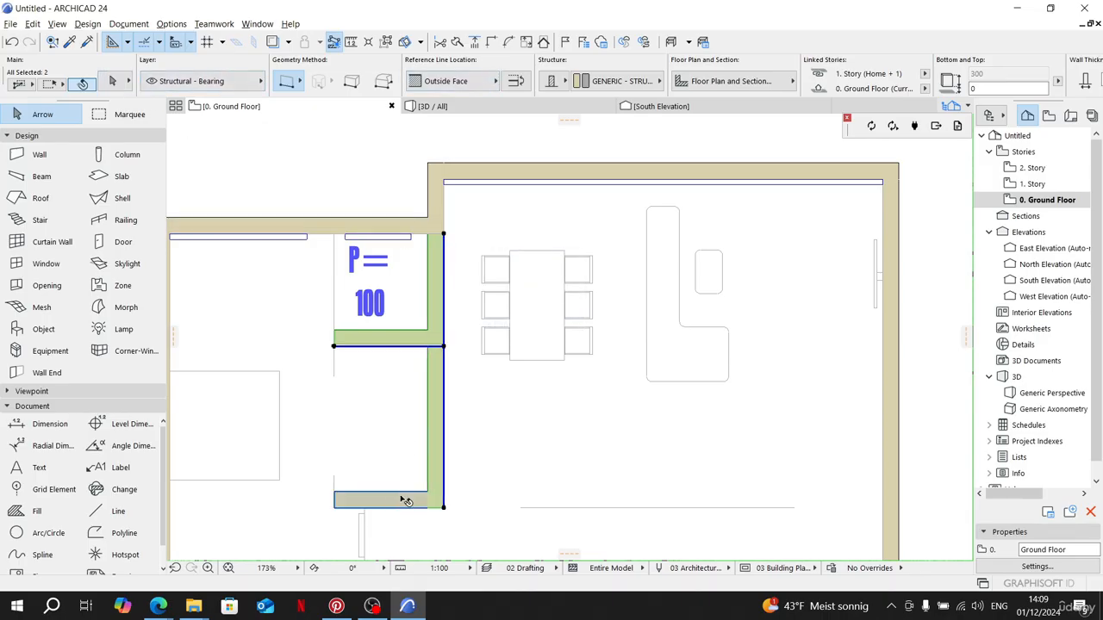
{"action": "left_click", "coordinate": [112, 80]}
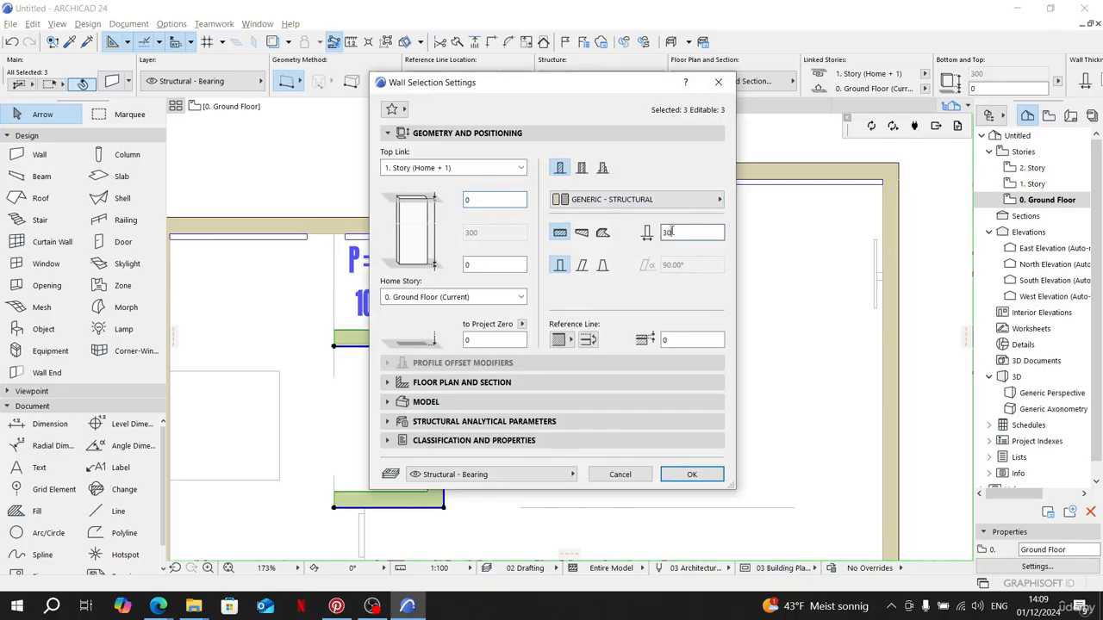
{"action": "key", "text": "Return"}
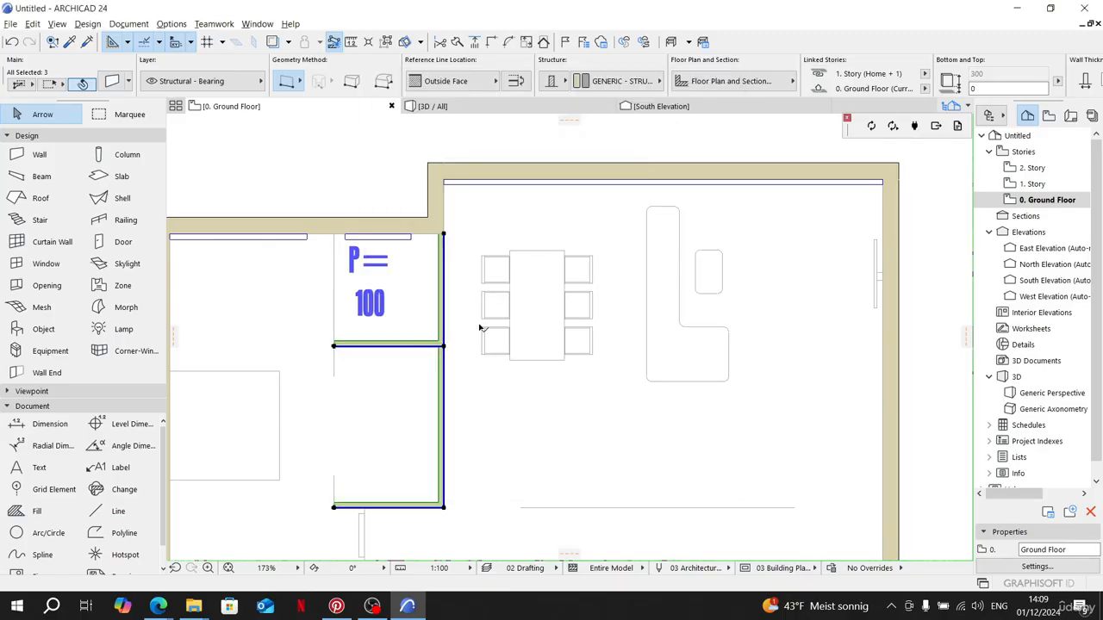
{"action": "scroll", "coordinate": [385, 329], "scroll_direction": "up", "scroll_amount": 1}
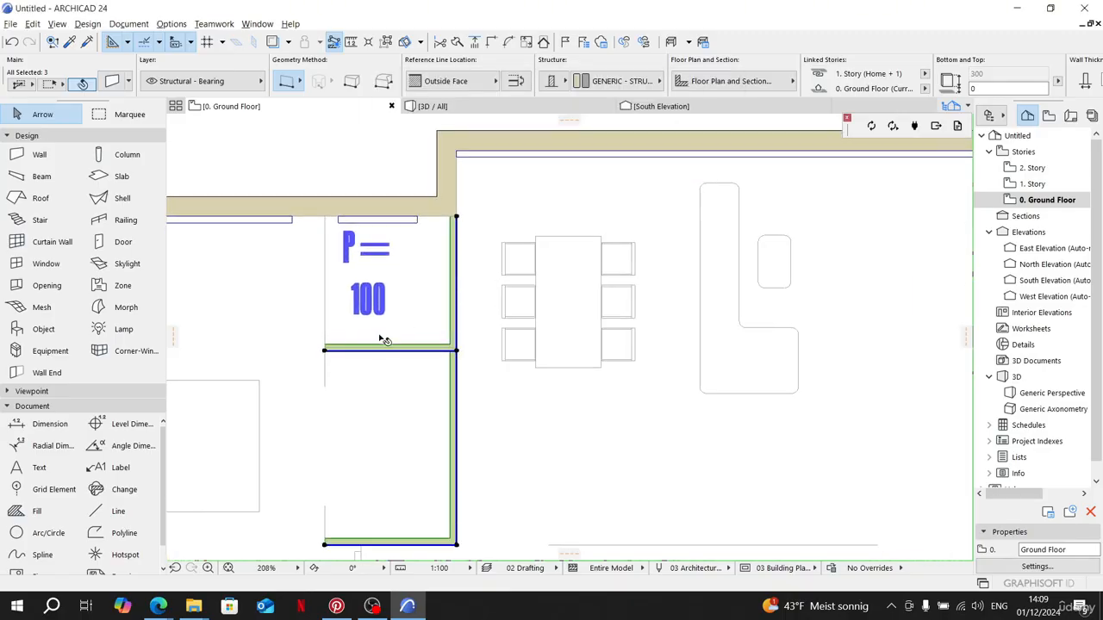
{"action": "left_click", "coordinate": [359, 370]}
Step: Mirror a copy of the vertical interior wall across the P=100 room and move it onto the room's left boundary line
{"action": "left_click", "coordinate": [454, 261]}
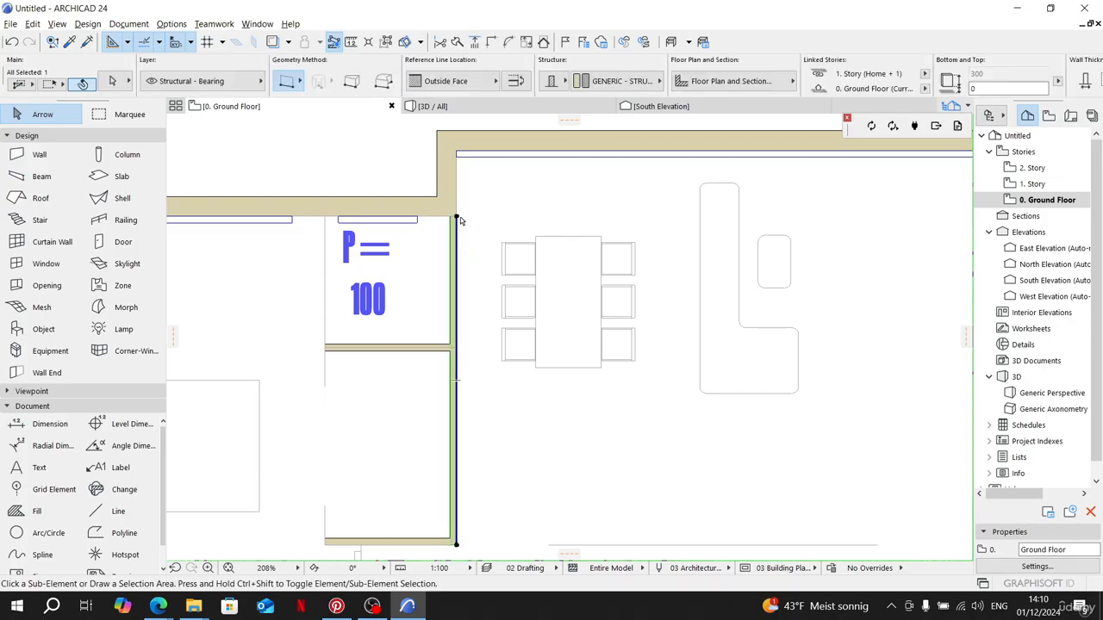
{"action": "key", "text": "ctrl+alt+m"}
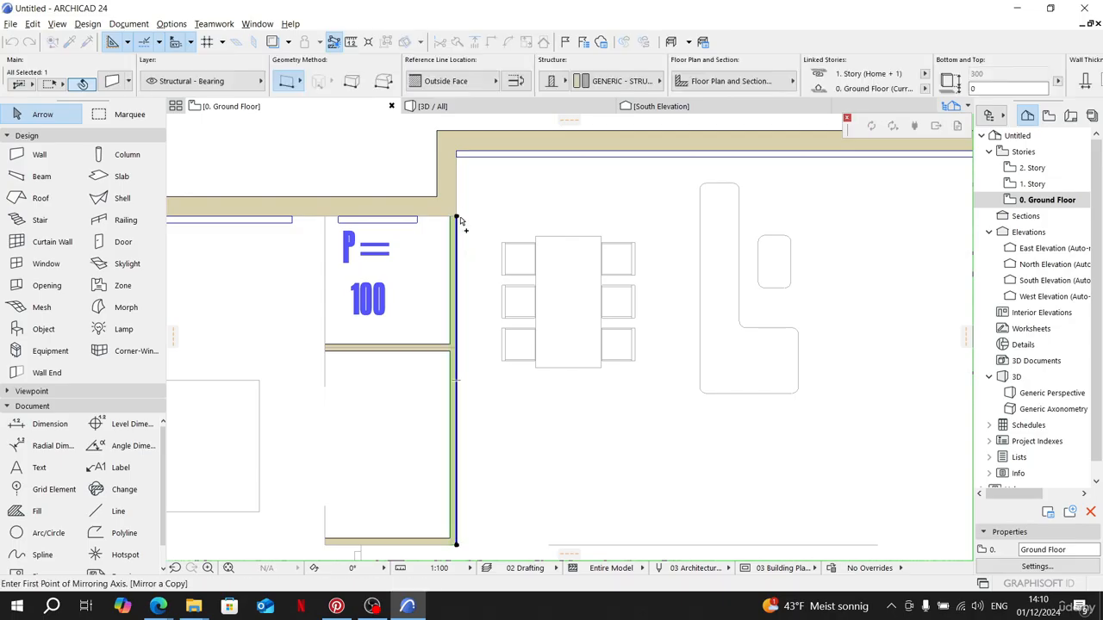
{"action": "left_click", "coordinate": [377, 219]}
{"action": "left_click", "coordinate": [377, 258]}
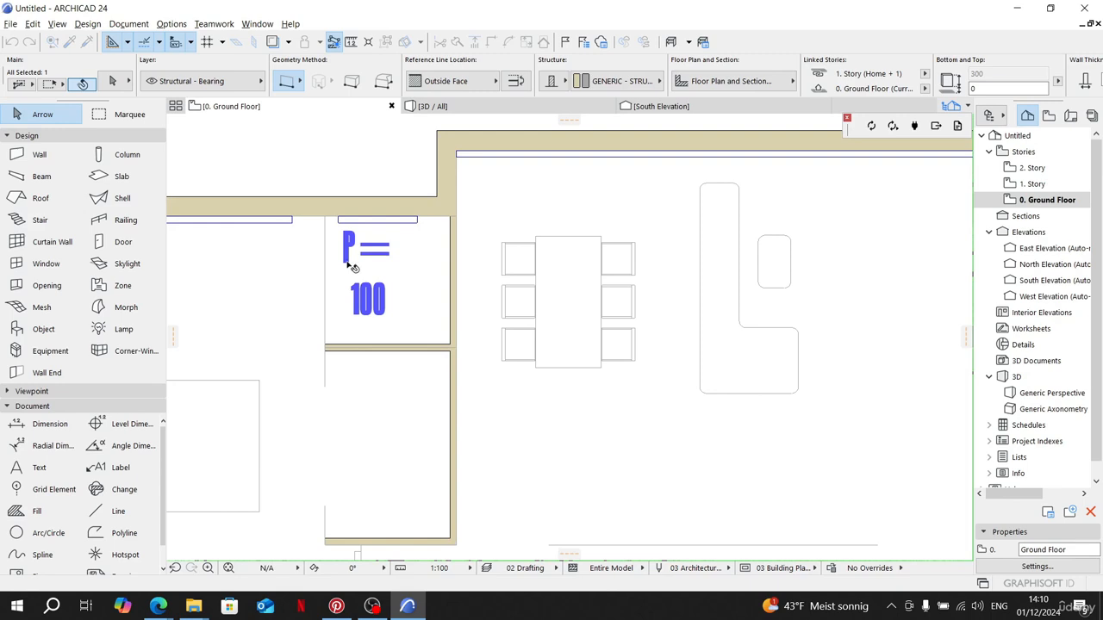
{"action": "key", "text": "ctrl+d"}
{"action": "left_click", "coordinate": [298, 216]}
{"action": "left_click", "coordinate": [326, 219]}
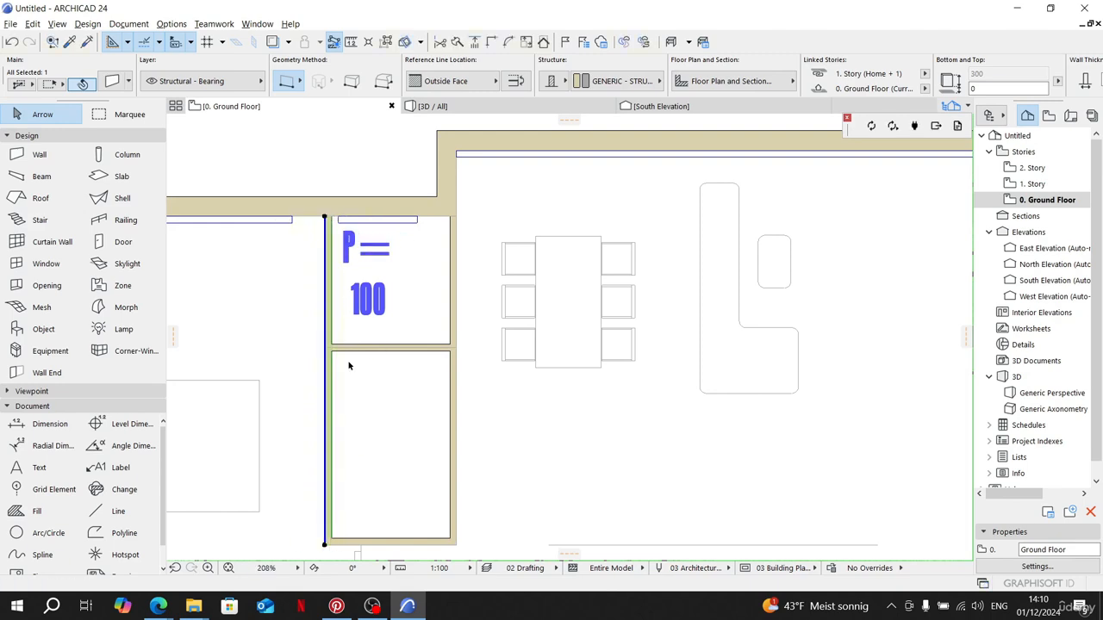
{"action": "middle_click_drag", "start_coordinate": [371, 418], "coordinate": [380, 359]}
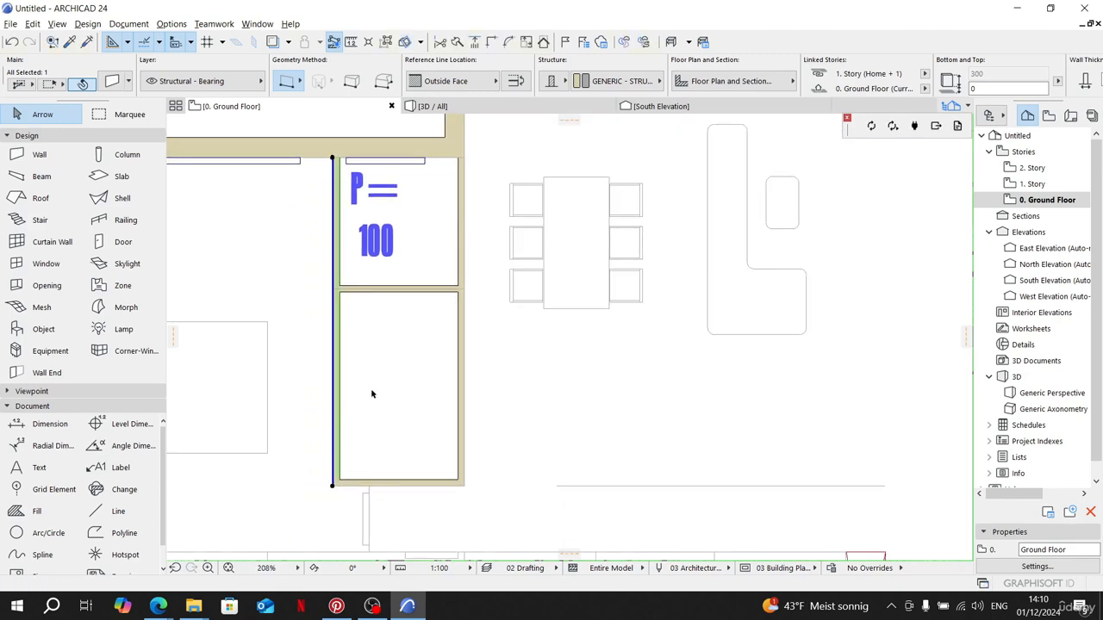
{"action": "left_click", "coordinate": [371, 393]}
{"action": "scroll", "coordinate": [339, 332], "scroll_direction": "up", "scroll_amount": 5}
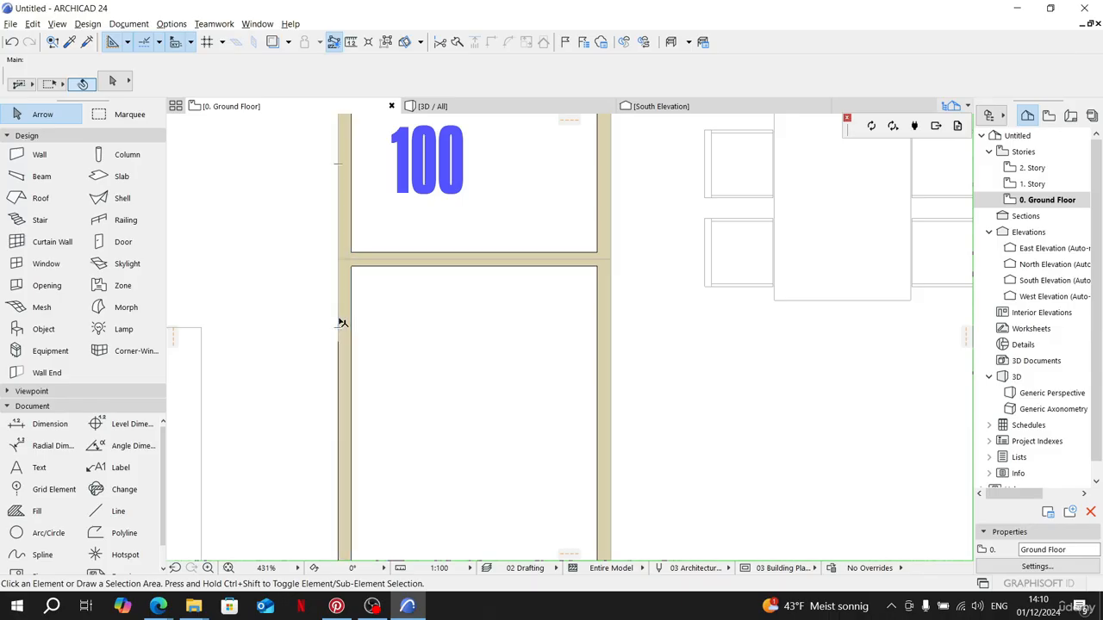
{"action": "left_click", "coordinate": [351, 334]}
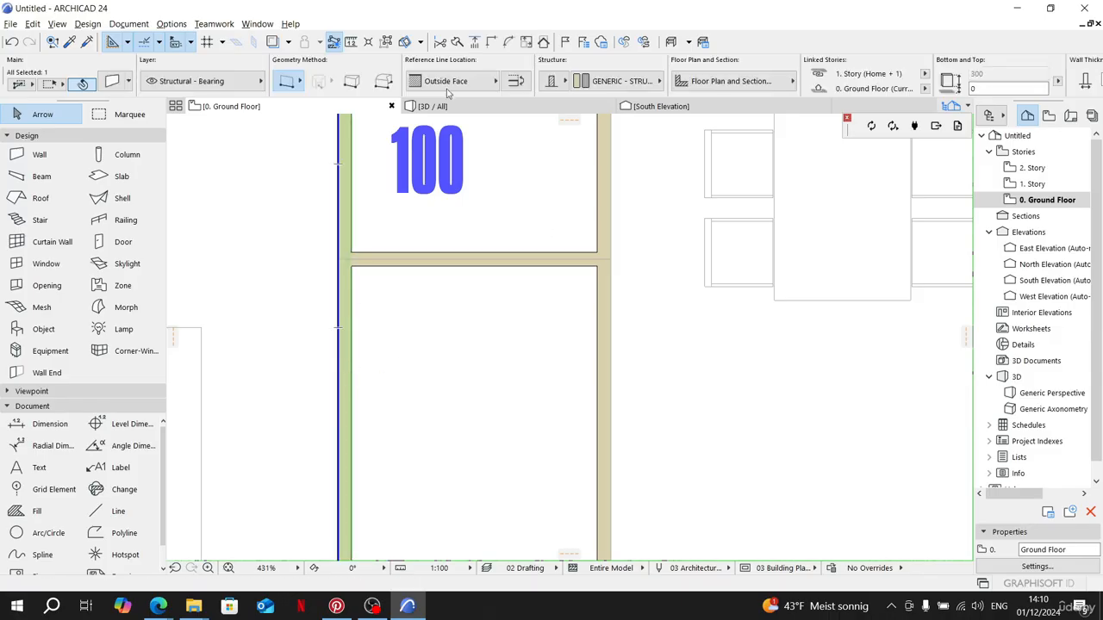
{"action": "left_click", "coordinate": [457, 43]}
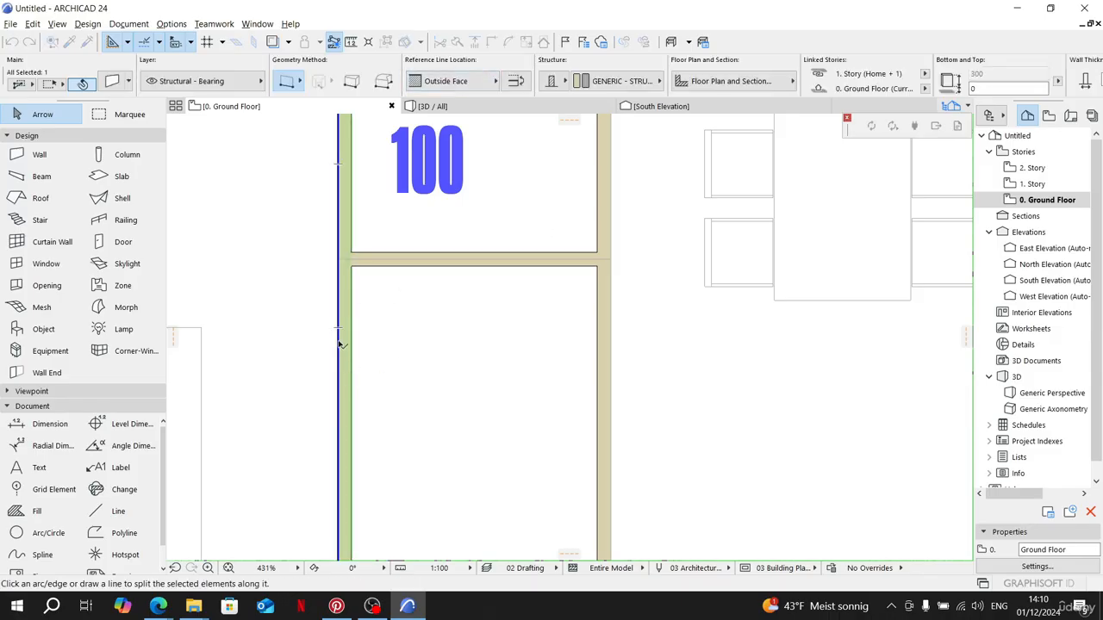
{"action": "key", "text": "Escape"}
{"action": "key", "text": "Escape"}
{"action": "left_click", "coordinate": [348, 376]}
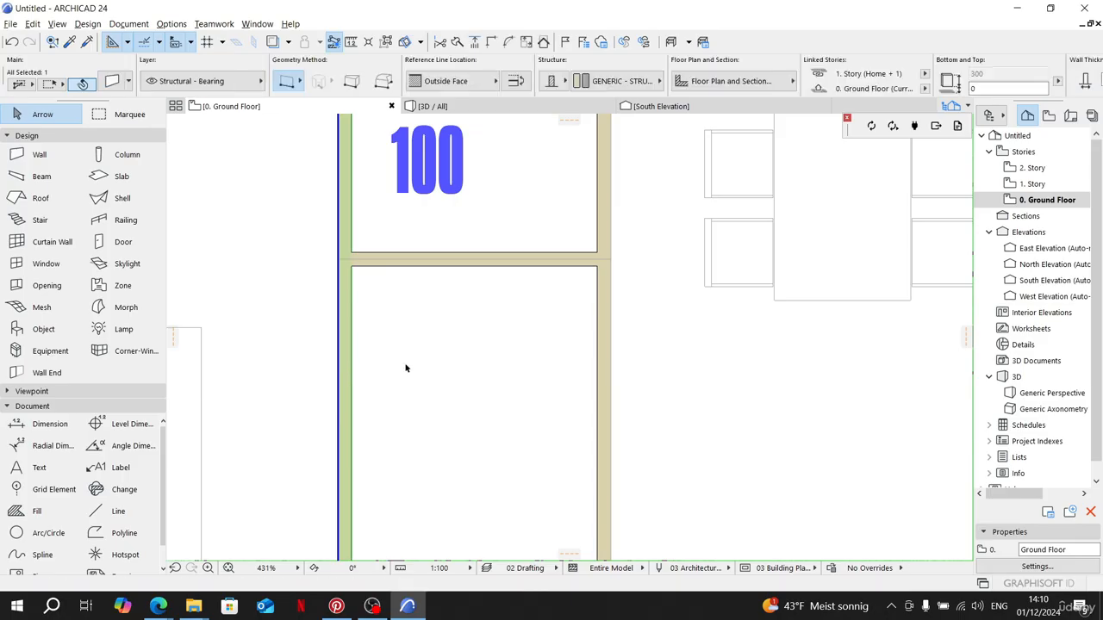
{"action": "key", "text": "Escape"}
Step: Move the mirrored vertical wall aside to the vertical line below the room, exposing the ends of the floor plan lines
{"action": "scroll", "coordinate": [426, 431], "scroll_direction": "down", "scroll_amount": 4}
{"action": "middle_click_drag", "start_coordinate": [432, 438], "coordinate": [422, 258]}
{"action": "left_click", "coordinate": [382, 303]}
{"action": "key", "text": "ctrl+d"}
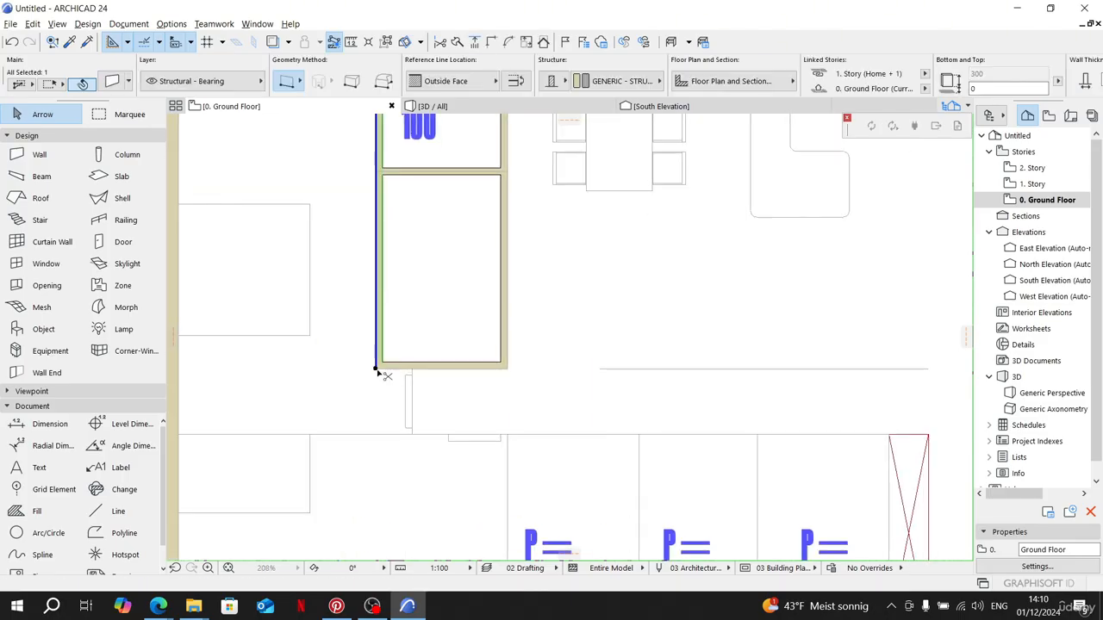
{"action": "left_click", "coordinate": [376, 369]}
{"action": "left_click", "coordinate": [412, 370]}
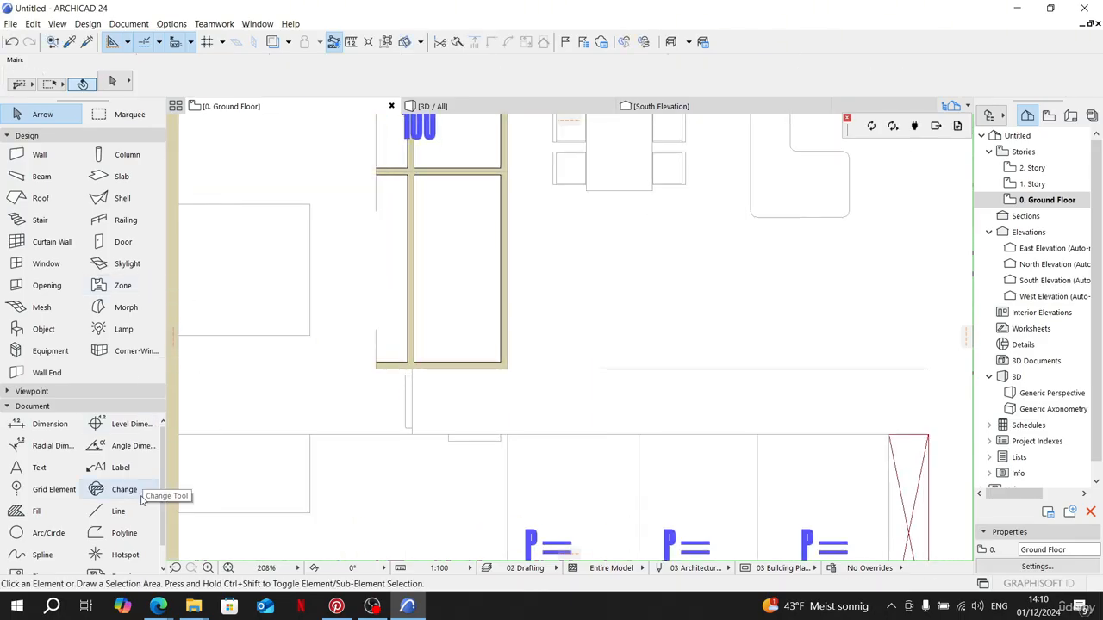
Step: Draw two short horizontal guide lines into the lower room from the ends of the interrupted boundary line
{"action": "left_click", "coordinate": [118, 511]}
{"action": "left_click", "coordinate": [376, 328]}
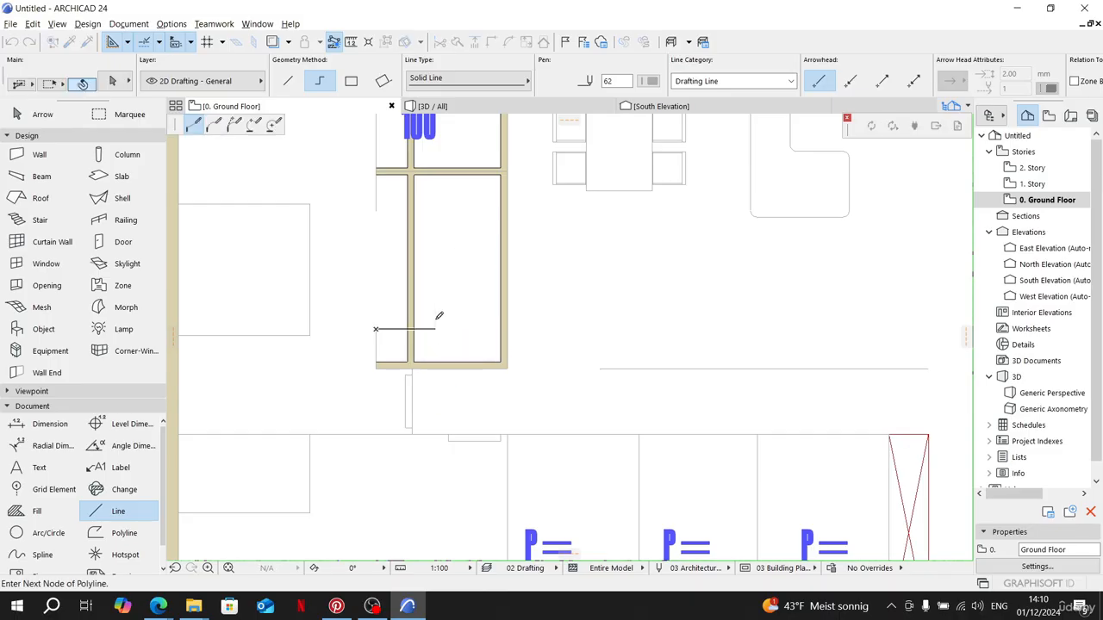
{"action": "double_click", "coordinate": [435, 329]}
{"action": "left_click", "coordinate": [376, 208]}
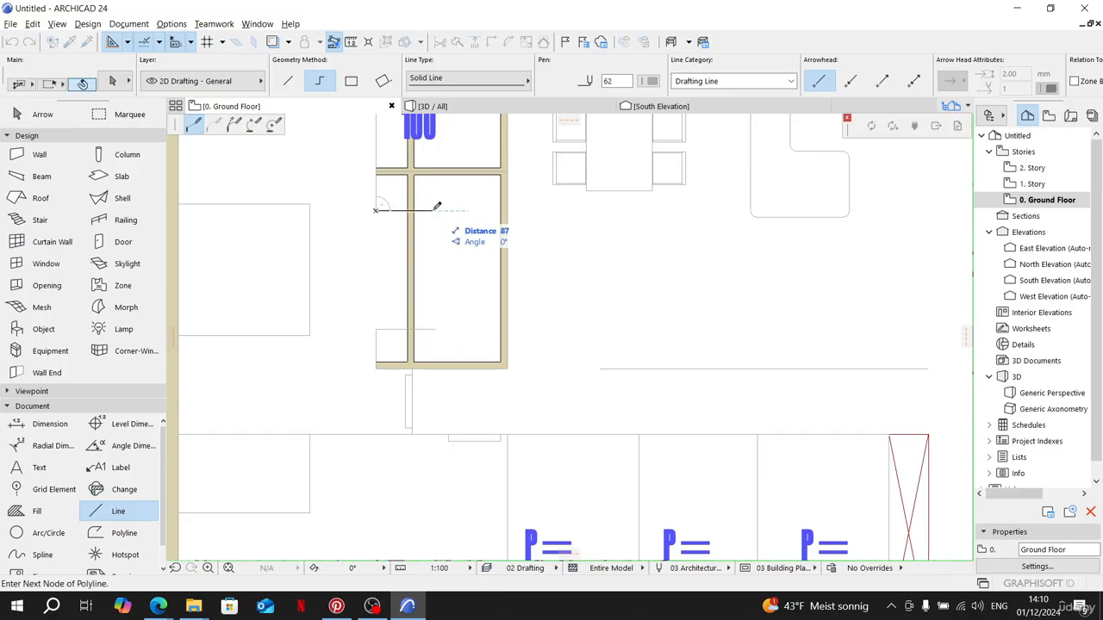
{"action": "double_click", "coordinate": [435, 209]}
Step: Move the mirrored vertical wall back onto the lower room's left boundary line
{"action": "left_click", "coordinate": [408, 291]}
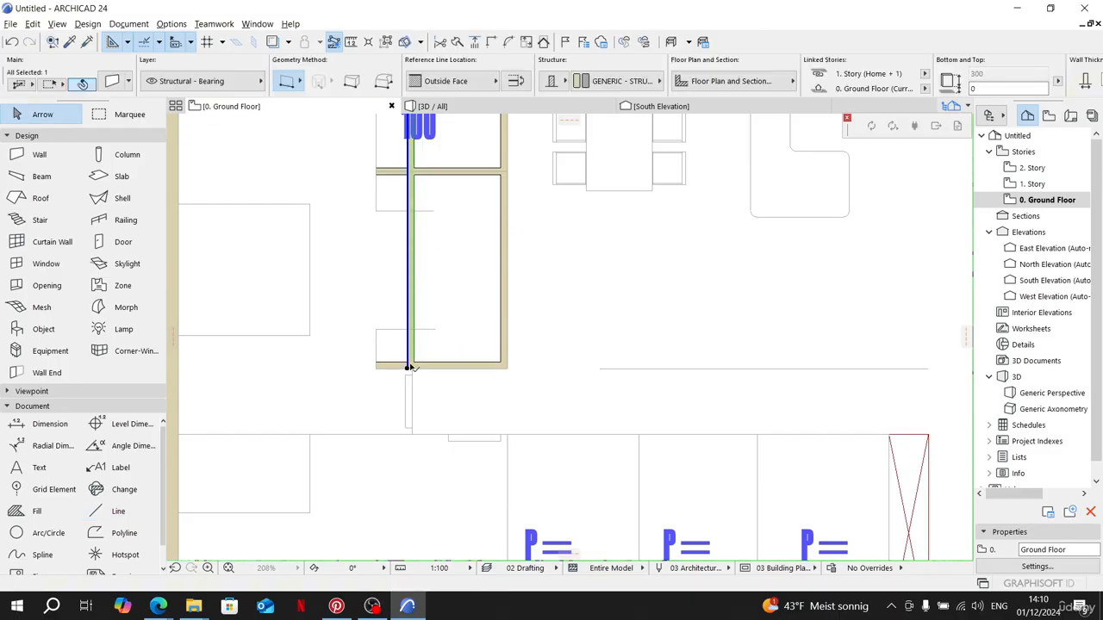
{"action": "left_click_drag", "start_coordinate": [408, 367], "coordinate": [376, 369]}
{"action": "left_click", "coordinate": [418, 328]}
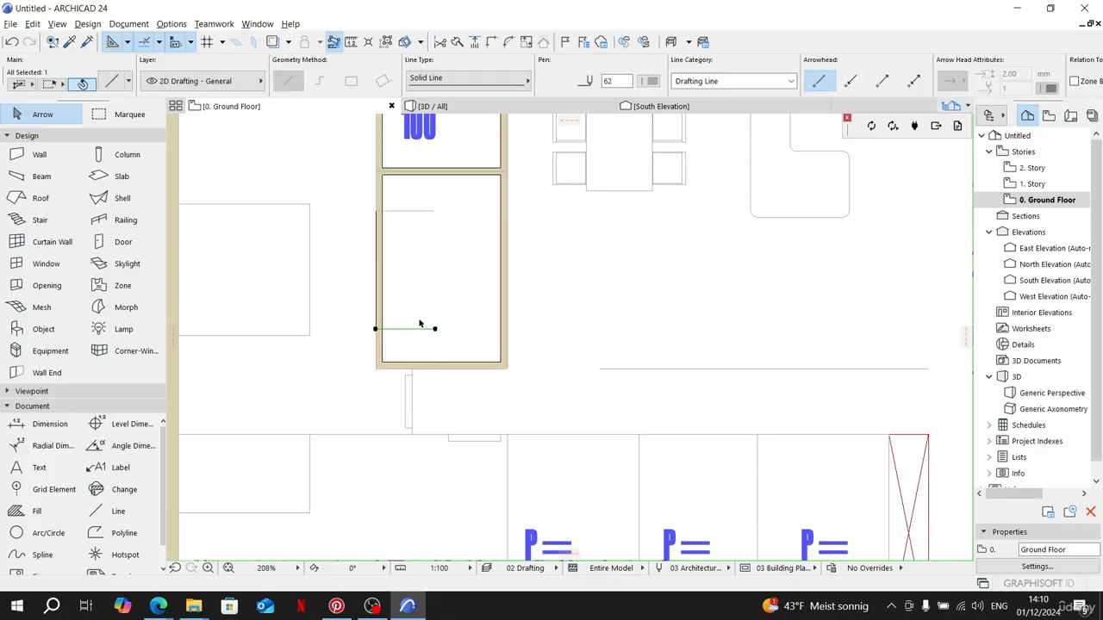
Step: Split the lower room's left wall along both guide lines and delete the segment between them to form an opening
{"action": "left_click", "coordinate": [379, 186]}
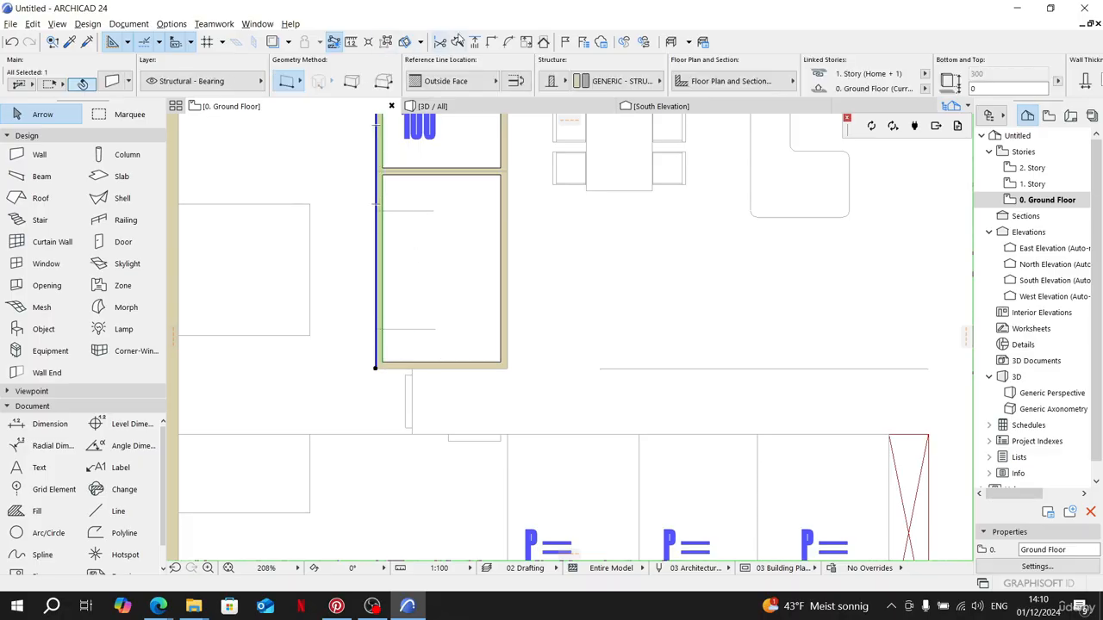
{"action": "left_click", "coordinate": [458, 40]}
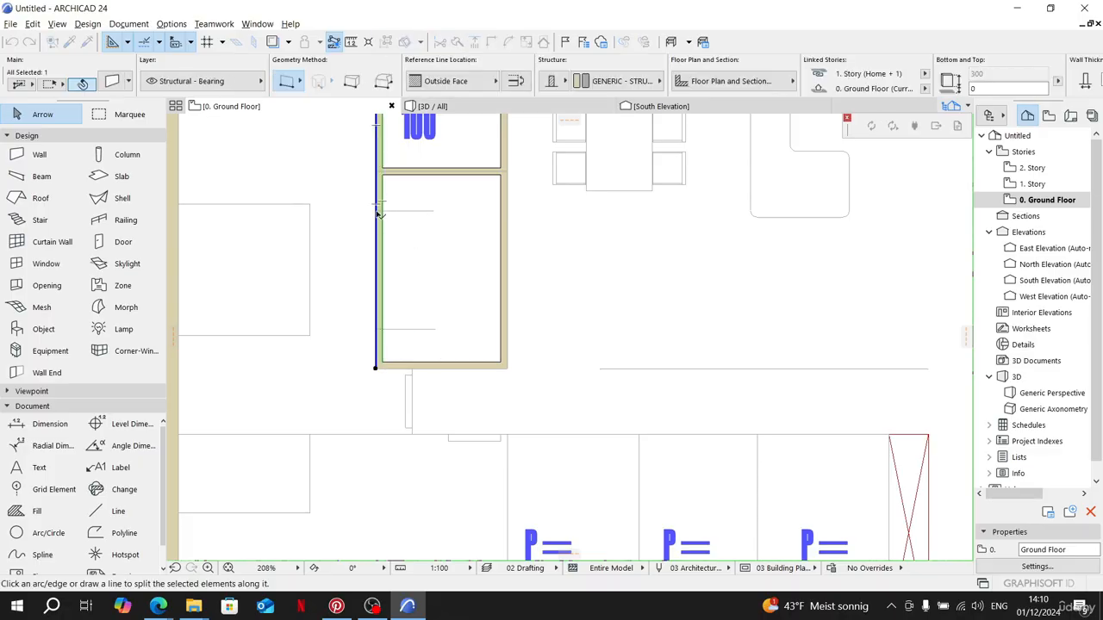
{"action": "left_click", "coordinate": [376, 211]}
{"action": "left_click", "coordinate": [445, 209]}
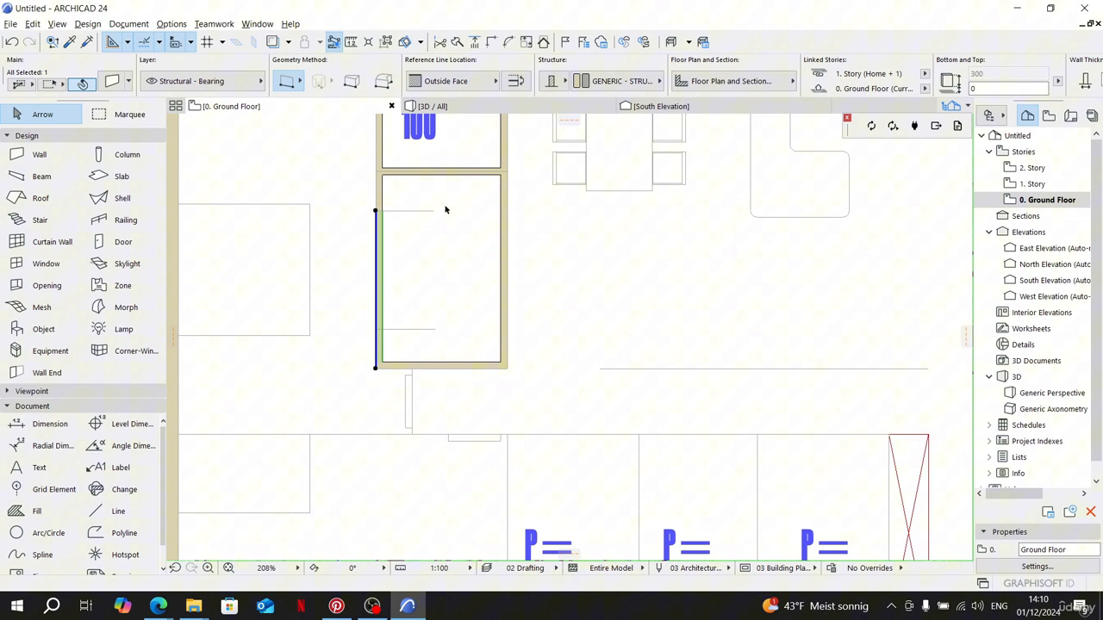
{"action": "left_click", "coordinate": [458, 41]}
{"action": "left_click", "coordinate": [377, 331]}
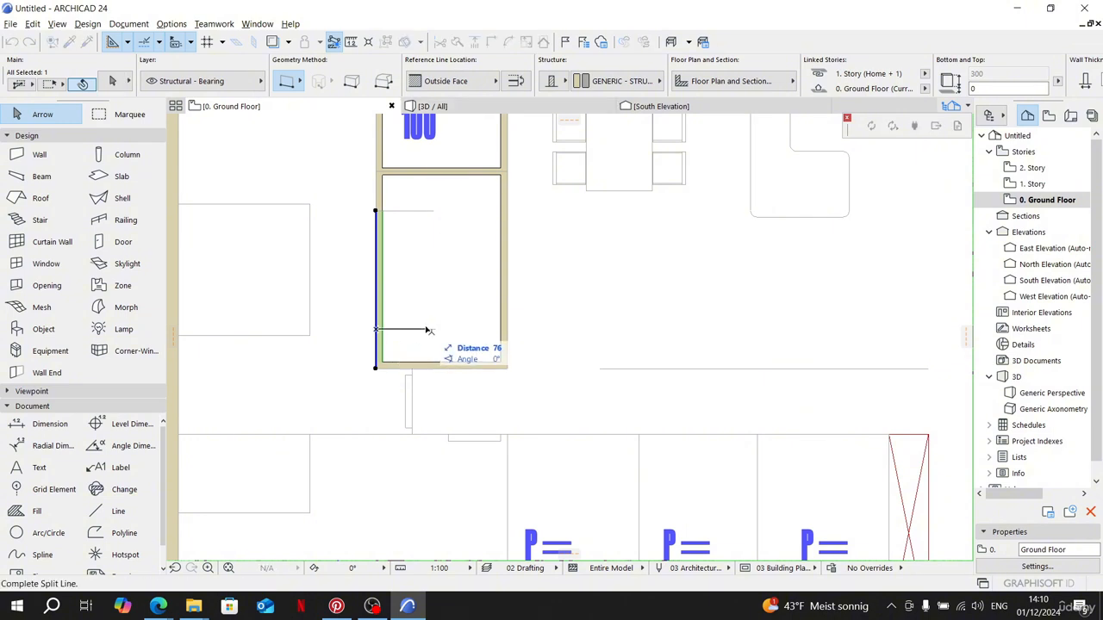
{"action": "left_click", "coordinate": [431, 331]}
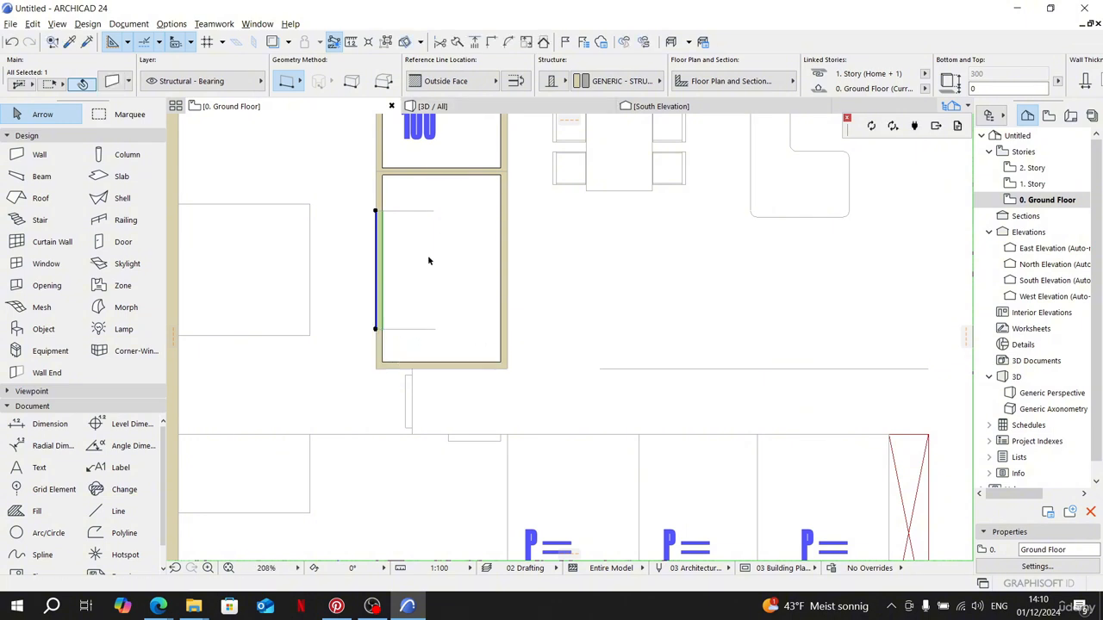
{"action": "key", "text": "Delete"}
{"action": "scroll", "coordinate": [426, 382], "scroll_direction": "down", "scroll_amount": 3}
{"action": "scroll", "coordinate": [417, 333], "scroll_direction": "up", "scroll_amount": 3}
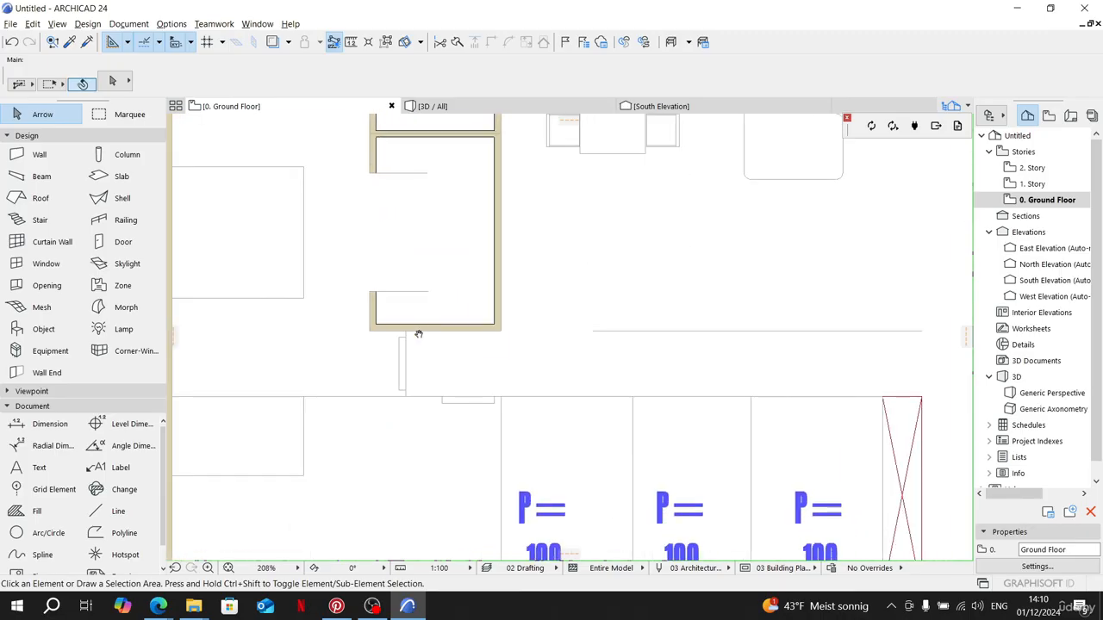
Step: Copy the short wall piece below the opening to the vertical line beneath the room and stretch it down to the long horizontal line
{"action": "left_click", "coordinate": [370, 308]}
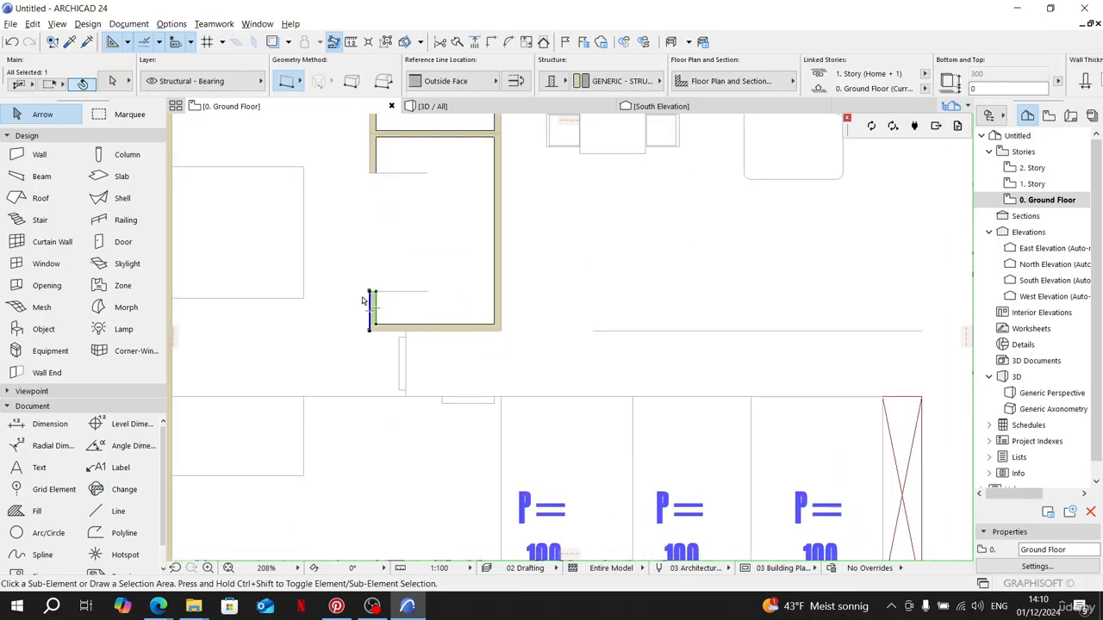
{"action": "left_click", "coordinate": [369, 293]}
{"action": "left_click", "coordinate": [405, 331]}
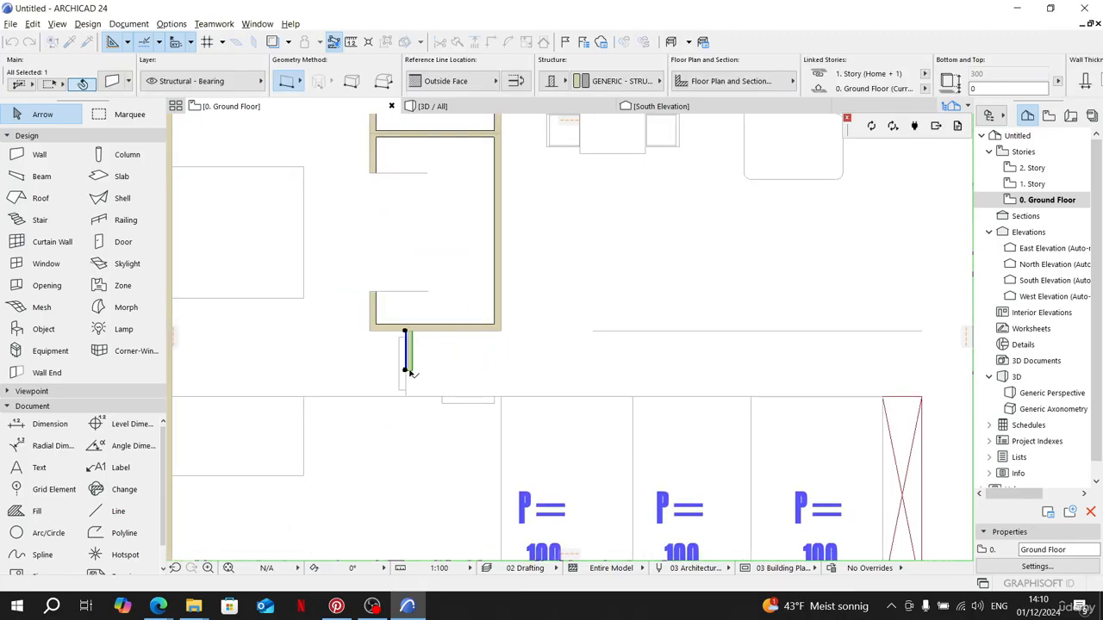
{"action": "left_click", "coordinate": [405, 370]}
{"action": "left_click", "coordinate": [404, 397]}
{"action": "scroll", "coordinate": [431, 376], "scroll_direction": "down", "scroll_amount": 2}
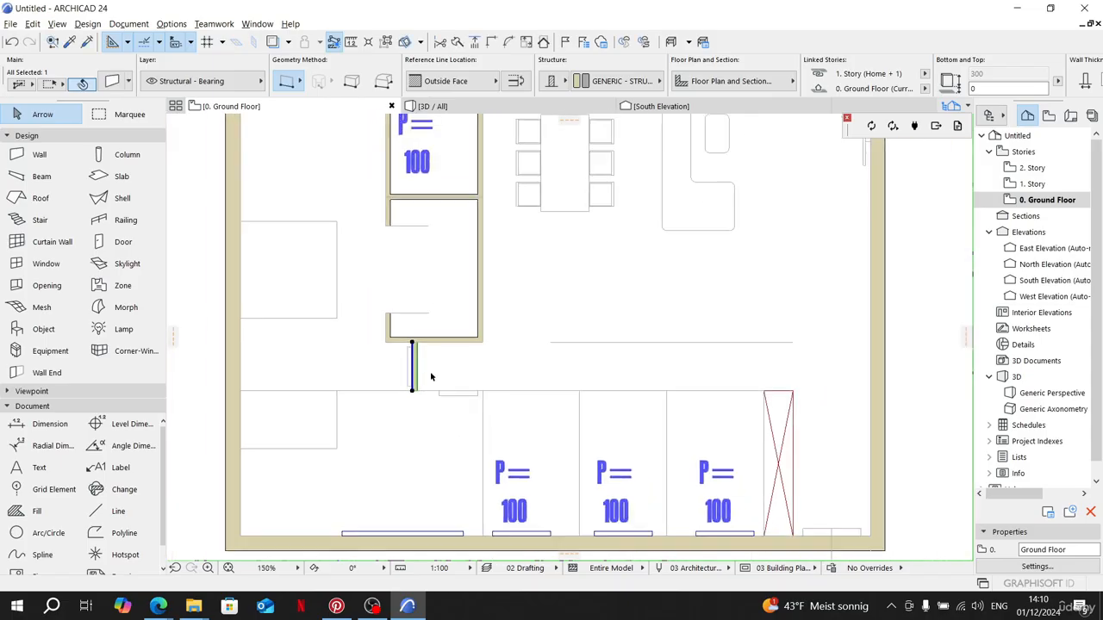
{"action": "left_click", "coordinate": [435, 210]}
Step: Copy the wall beneath the upper P=100 room to where the long horizontal line meets the left outer wall's inner face
{"action": "scroll", "coordinate": [435, 210], "scroll_direction": "up", "scroll_amount": 4}
{"action": "left_click", "coordinate": [426, 213]}
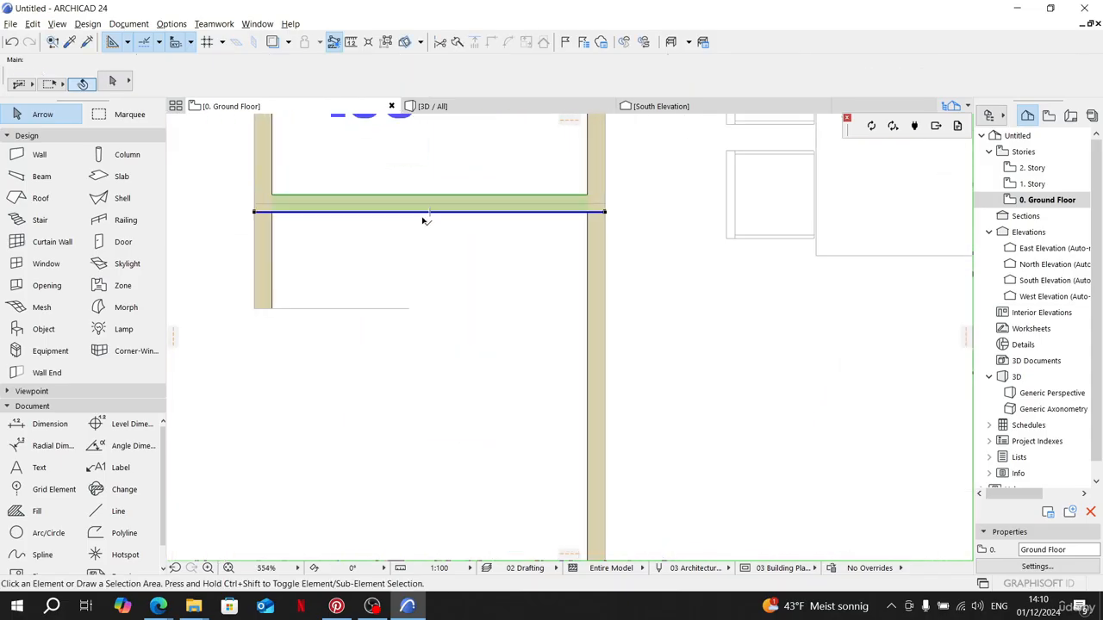
{"action": "key", "text": "ctrl+shift+d"}
{"action": "left_click", "coordinate": [255, 213]}
{"action": "scroll", "coordinate": [292, 284], "scroll_direction": "down", "scroll_amount": 2}
{"action": "scroll", "coordinate": [315, 332], "scroll_direction": "up", "scroll_amount": 3}
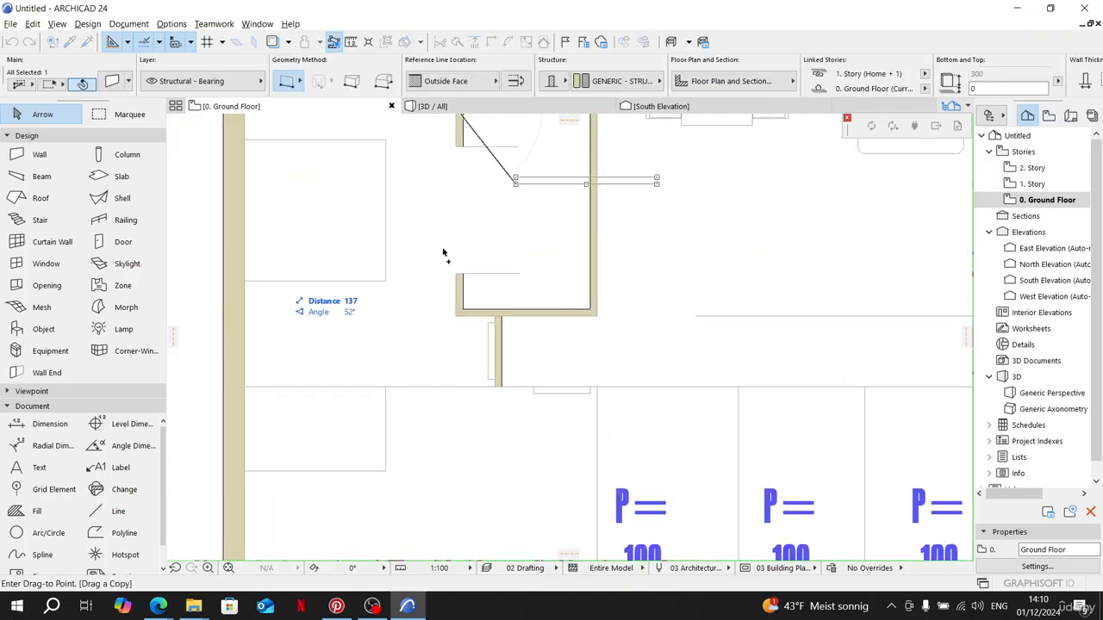
{"action": "left_click", "coordinate": [245, 387]}
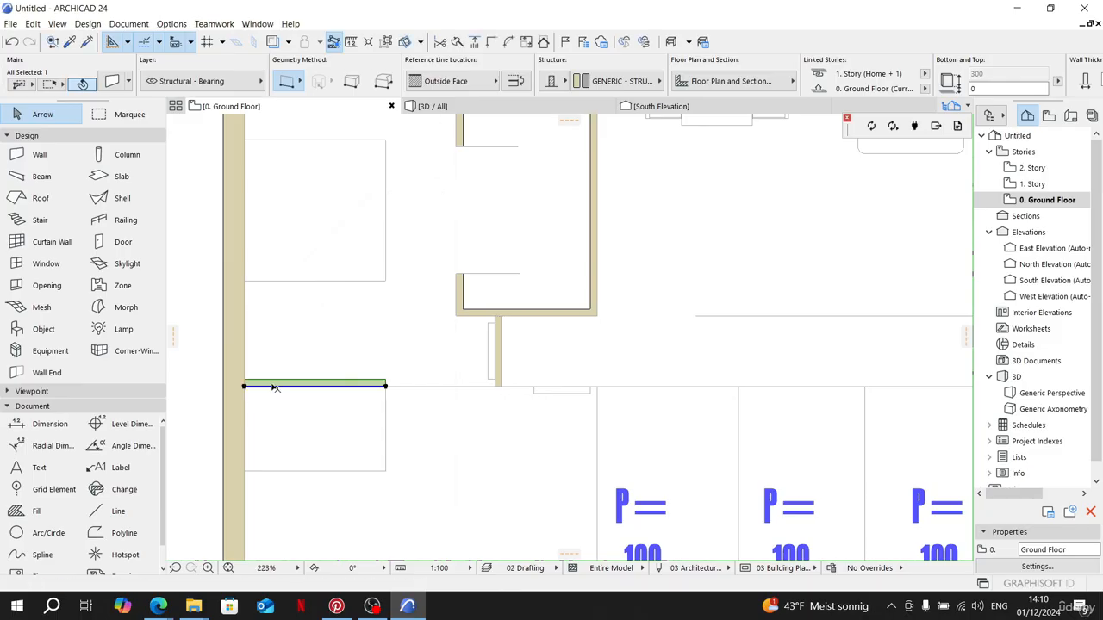
Step: Stretch the copied wall's free end along the long horizontal line to the upper-left corner of the red crossed rectangle
{"action": "left_click", "coordinate": [385, 387]}
{"action": "scroll", "coordinate": [416, 384], "scroll_direction": "down", "scroll_amount": 4}
{"action": "middle_click_drag", "start_coordinate": [419, 384], "coordinate": [267, 355]}
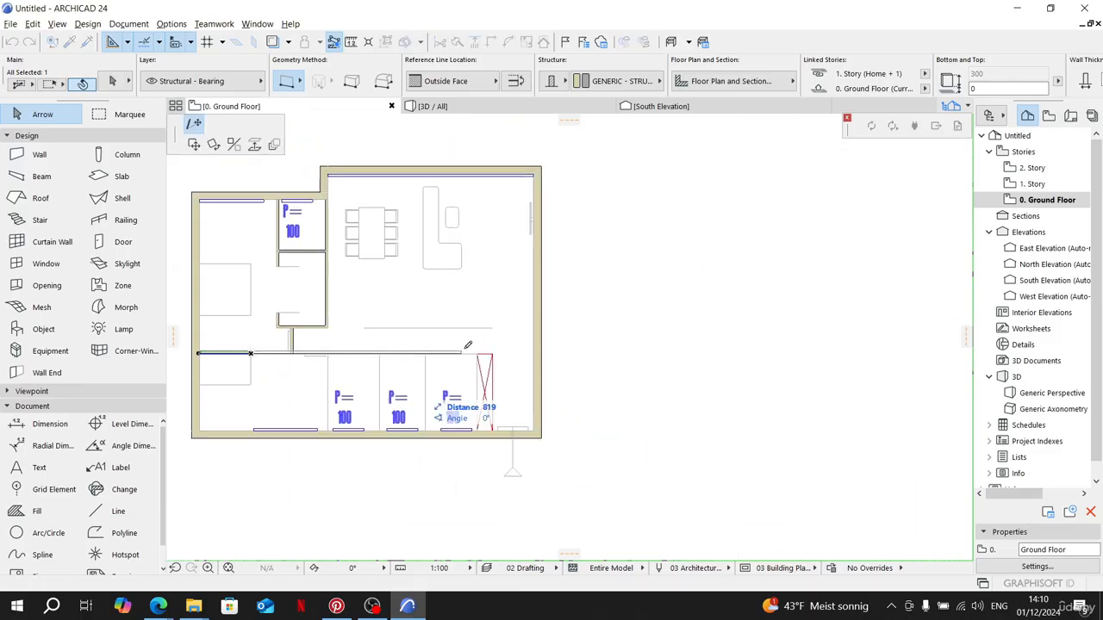
{"action": "scroll", "coordinate": [474, 345], "scroll_direction": "up", "scroll_amount": 5}
{"action": "scroll", "coordinate": [476, 344], "scroll_direction": "up", "scroll_amount": 1}
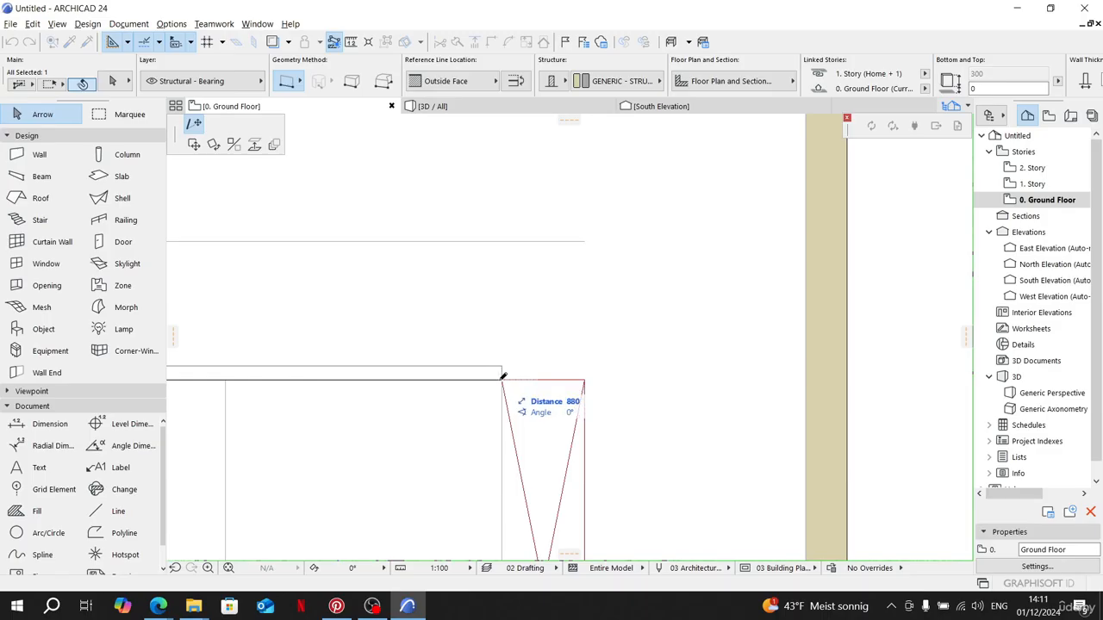
{"action": "left_click", "coordinate": [498, 376]}
{"action": "scroll", "coordinate": [463, 451], "scroll_direction": "down", "scroll_amount": 6}
{"action": "middle_click_drag", "start_coordinate": [415, 429], "coordinate": [523, 367]}
{"action": "scroll", "coordinate": [522, 365], "scroll_direction": "down", "scroll_amount": 2}
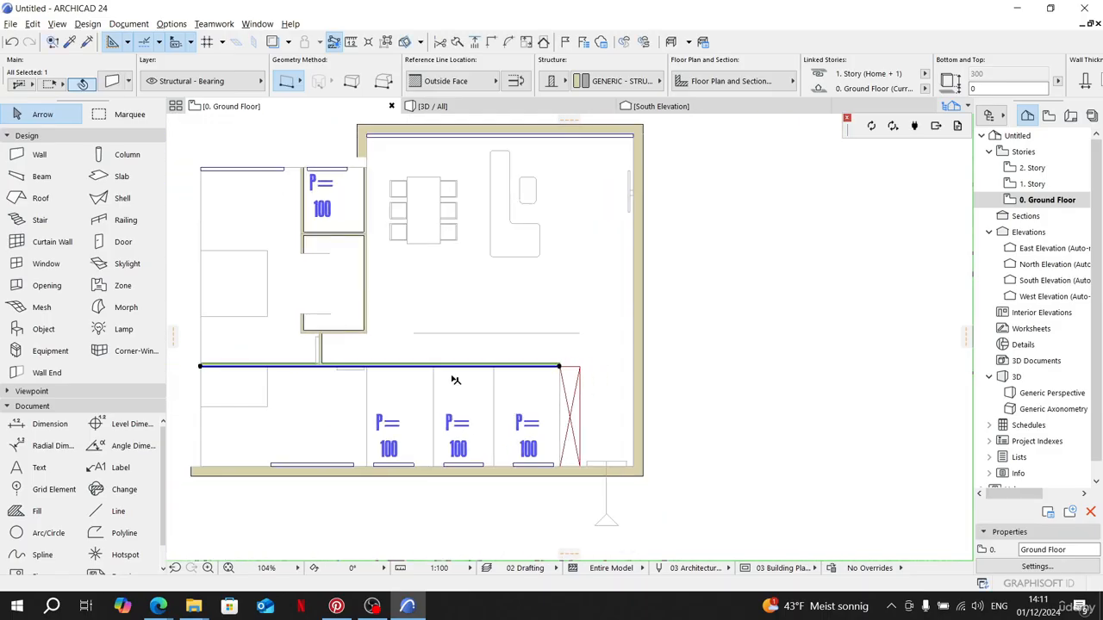
Step: Flip the long horizontal wall across its reference line so its thickness lies on the lower side
{"action": "middle_click_drag", "start_coordinate": [393, 373], "coordinate": [544, 326]}
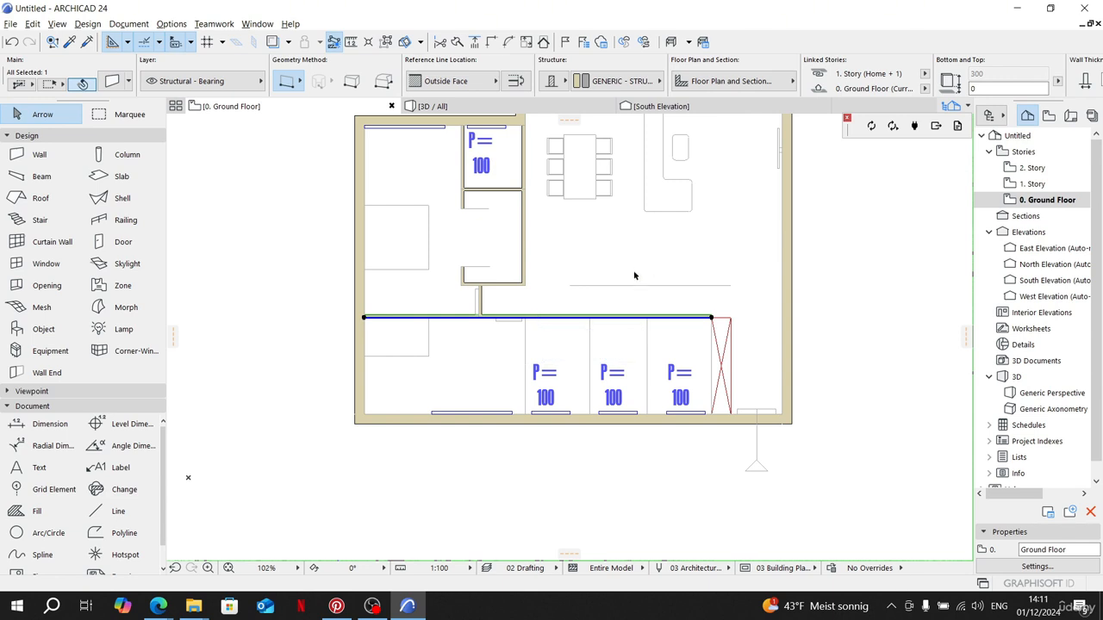
{"action": "scroll", "coordinate": [634, 275], "scroll_direction": "up", "scroll_amount": 2}
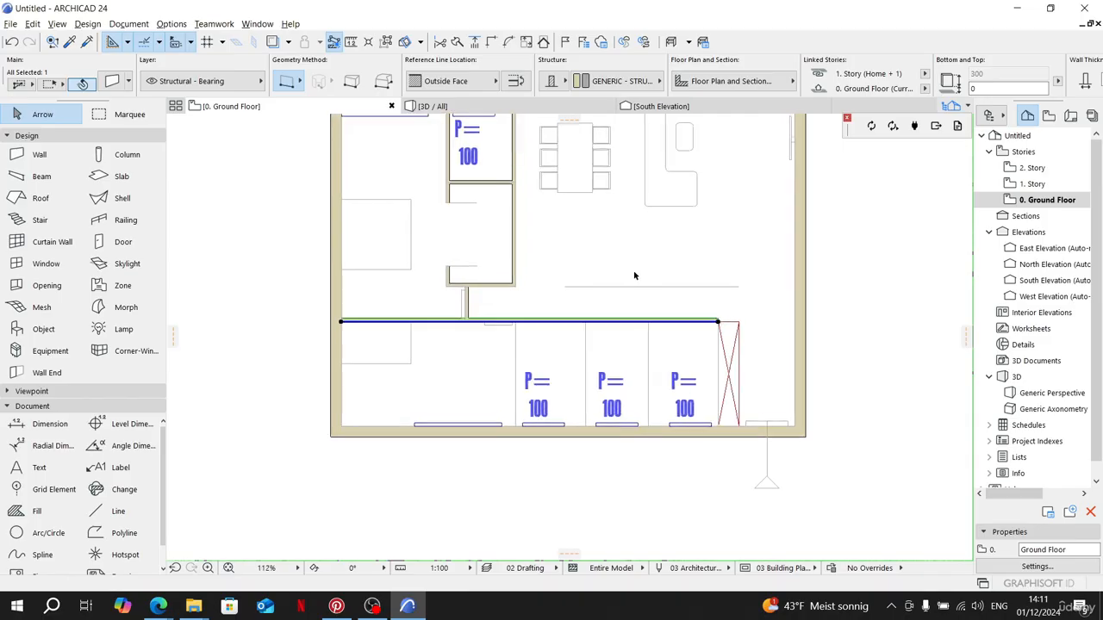
{"action": "middle_click_drag", "start_coordinate": [601, 261], "coordinate": [600, 324]}
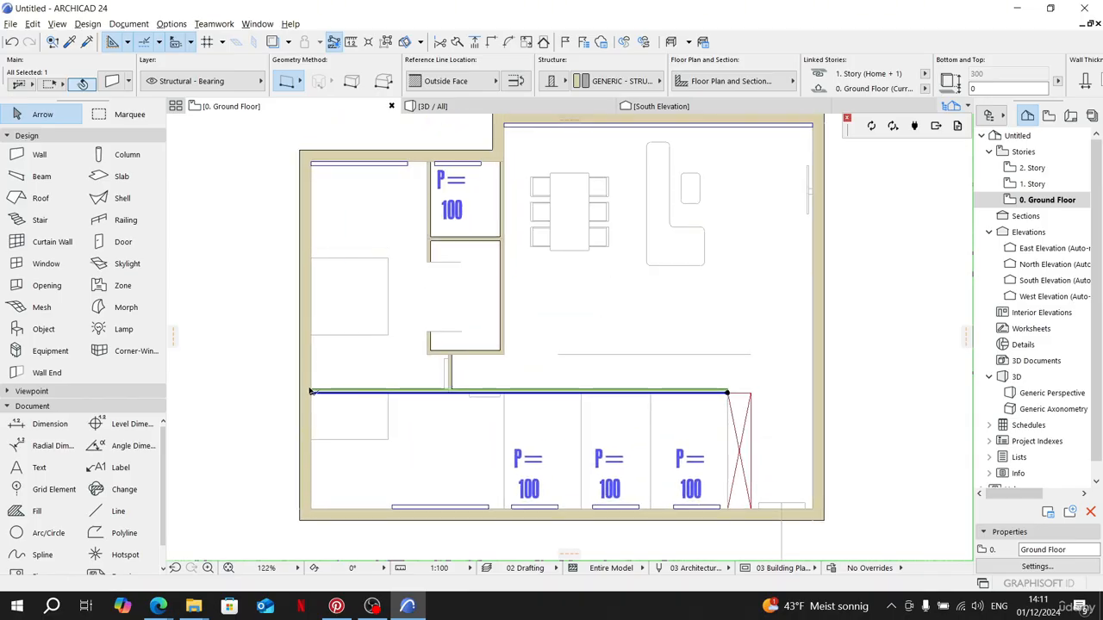
{"action": "left_click", "coordinate": [515, 82]}
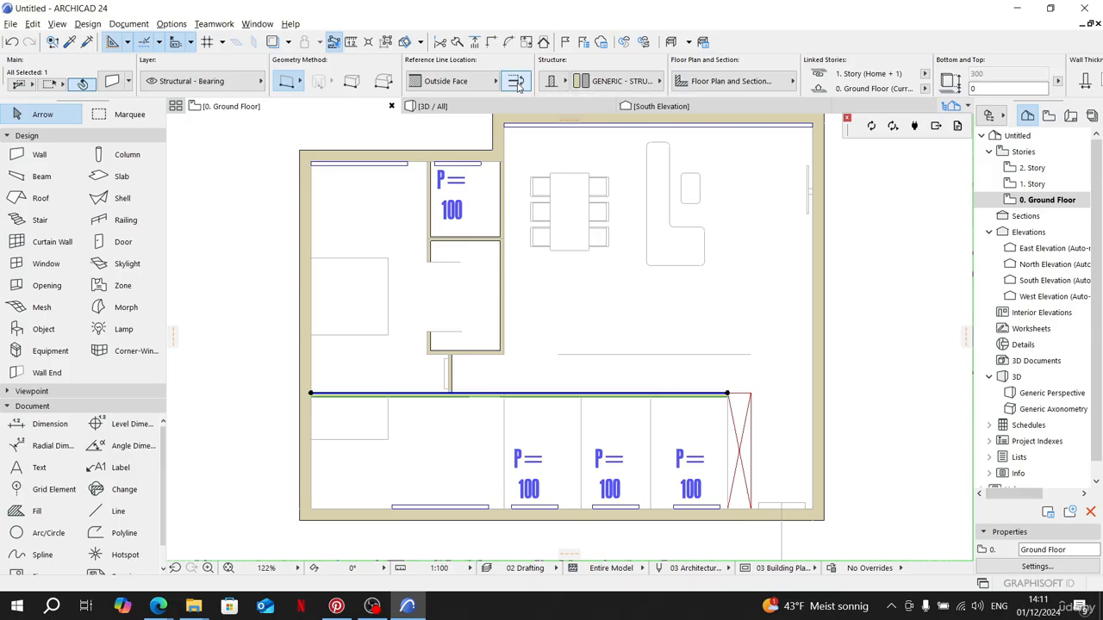
Step: Move the rectangle beside the left outer wall down until its upper edge meets the long wall's lower face
{"action": "scroll", "coordinate": [307, 414], "scroll_direction": "up", "scroll_amount": 4}
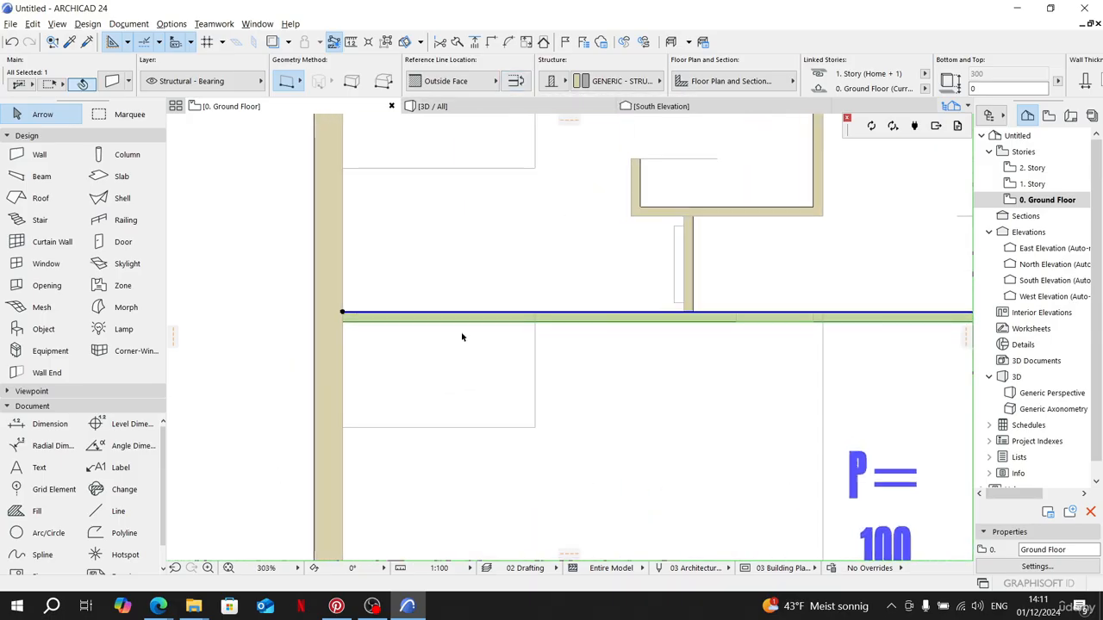
{"action": "left_click", "coordinate": [531, 338]}
{"action": "left_click", "coordinate": [533, 333]}
{"action": "left_click", "coordinate": [535, 334]}
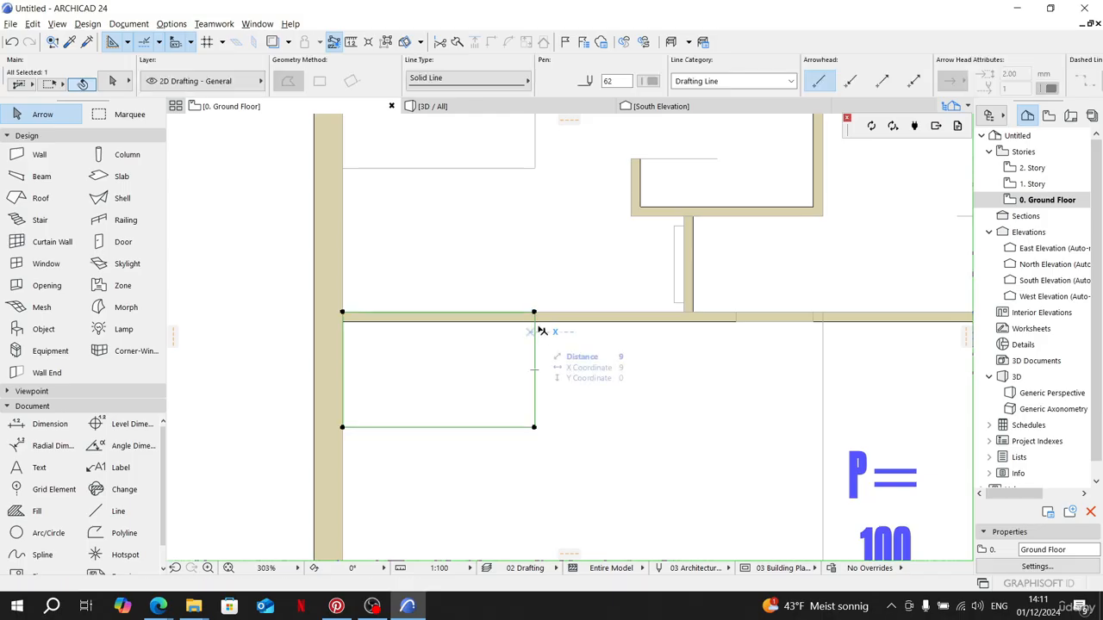
{"action": "key", "text": "ctrl+d"}
{"action": "left_click", "coordinate": [532, 315]}
{"action": "left_click", "coordinate": [535, 324]}
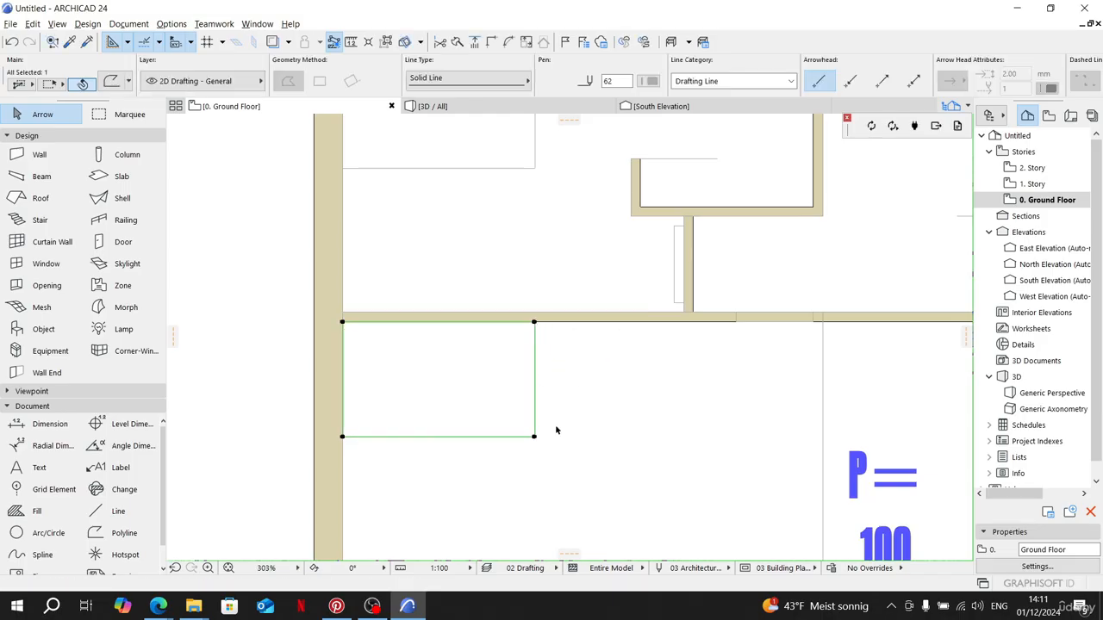
Step: Copy the upper P=100 room's left wall to the first partition line beneath the long wall and centre it on that line
{"action": "scroll", "coordinate": [348, 336], "scroll_direction": "down", "scroll_amount": 2}
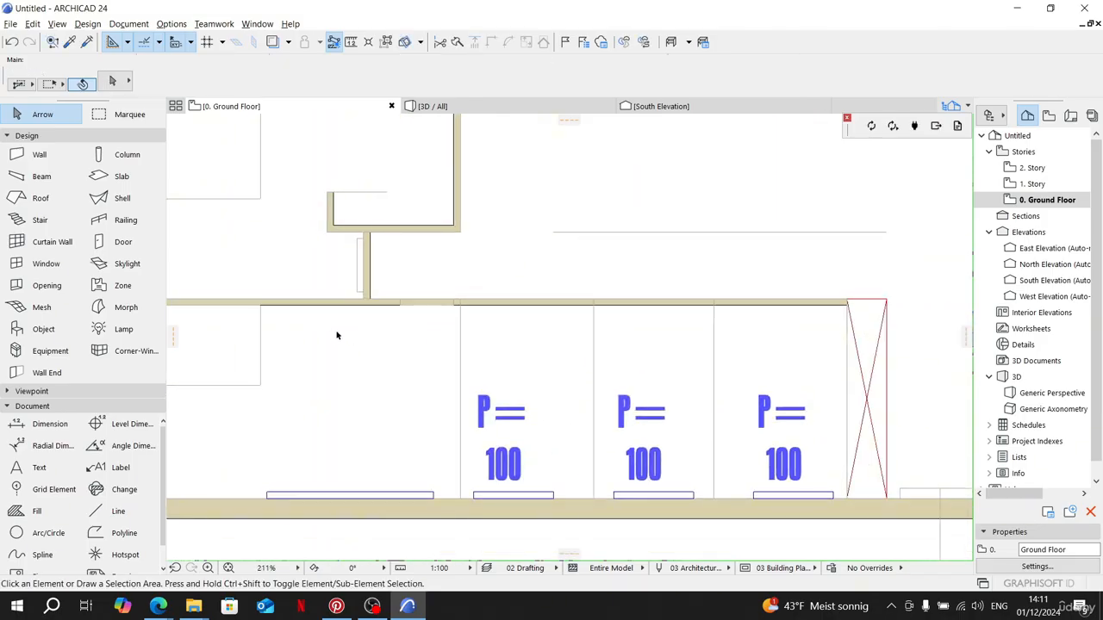
{"action": "scroll", "coordinate": [435, 301], "scroll_direction": "down", "scroll_amount": 2}
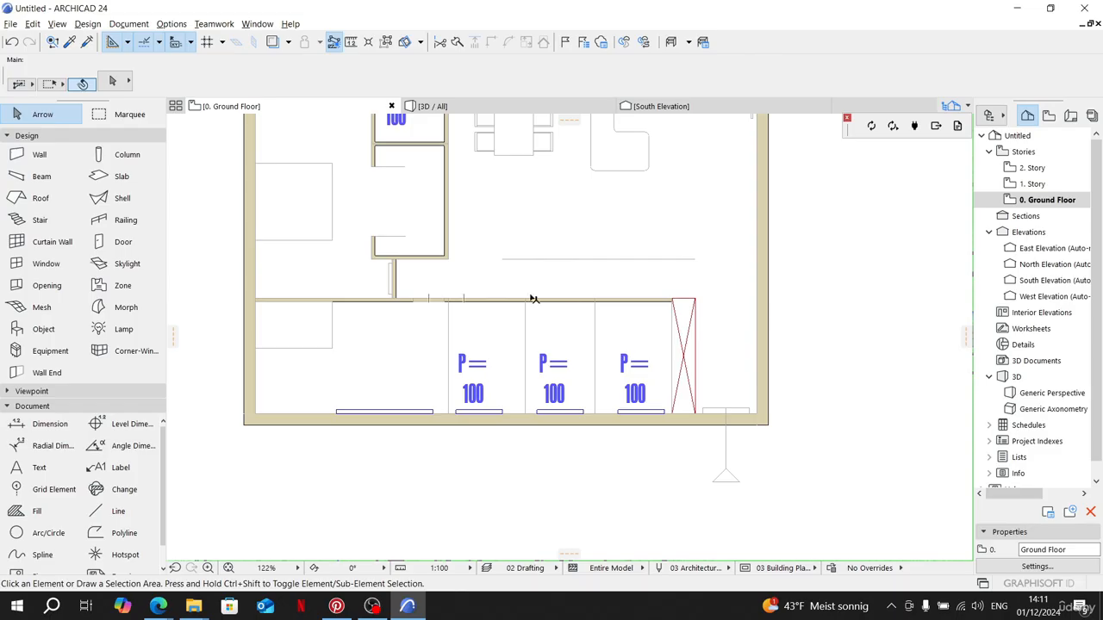
{"action": "middle_click_drag", "start_coordinate": [418, 270], "coordinate": [431, 388]}
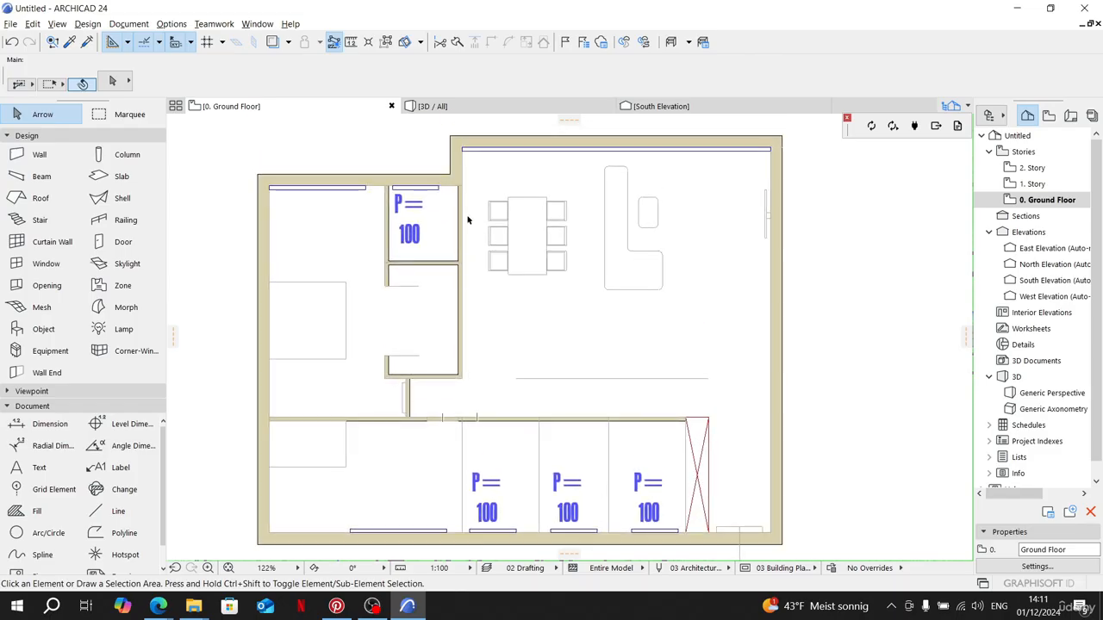
{"action": "left_click", "coordinate": [385, 187]}
{"action": "scroll", "coordinate": [517, 496], "scroll_direction": "up", "scroll_amount": 3}
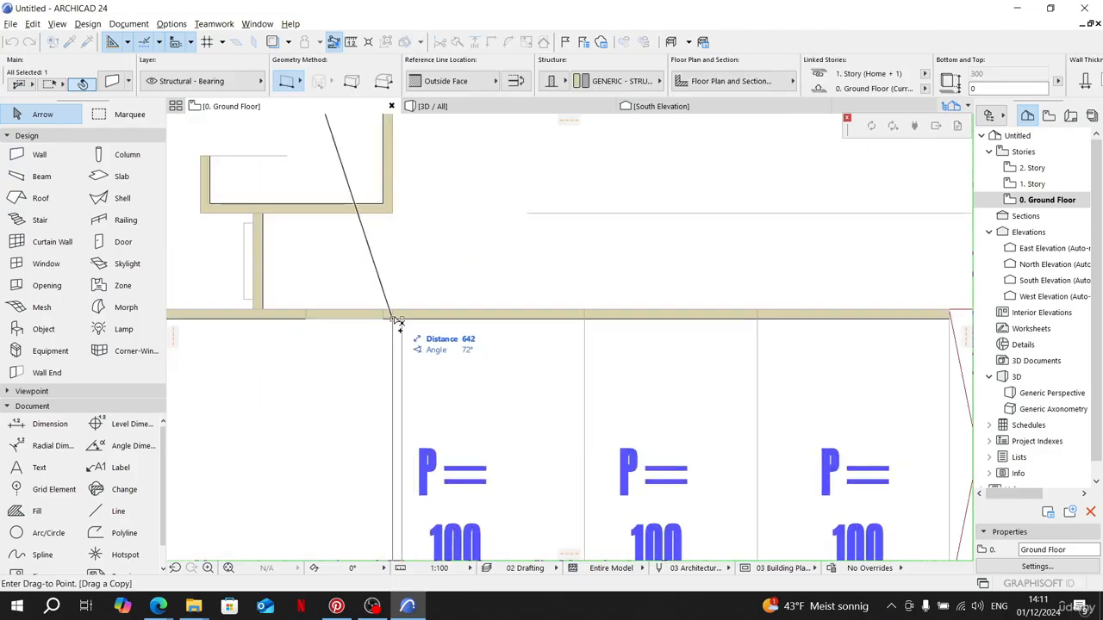
{"action": "left_click", "coordinate": [392, 319]}
{"action": "key", "text": "ctrl+d"}
{"action": "left_click", "coordinate": [393, 319]}
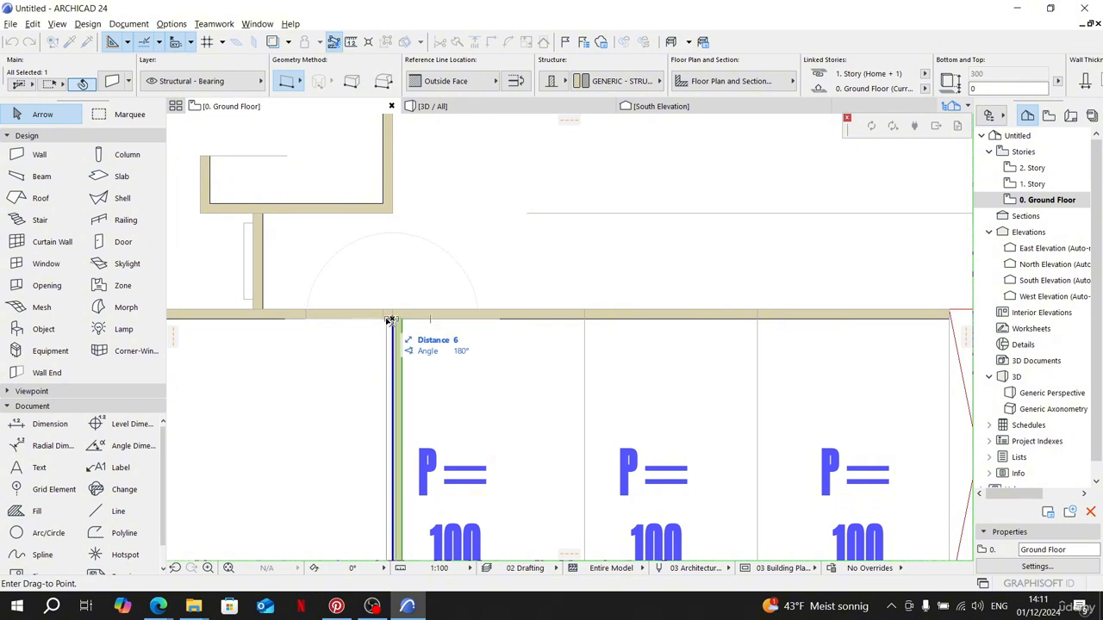
{"action": "left_click", "coordinate": [388, 320]}
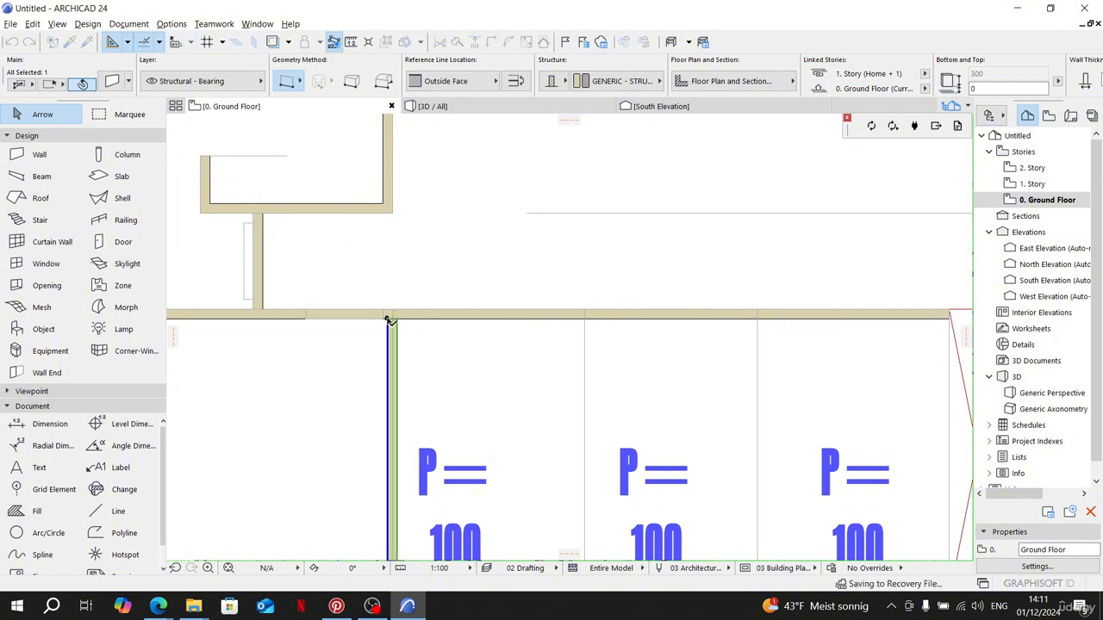
Step: Copy the centred partition wall to the second and third partition lines beneath the long wall
{"action": "scroll", "coordinate": [389, 322], "scroll_direction": "up", "scroll_amount": 3}
{"action": "key", "text": "ctrl+shift+d"}
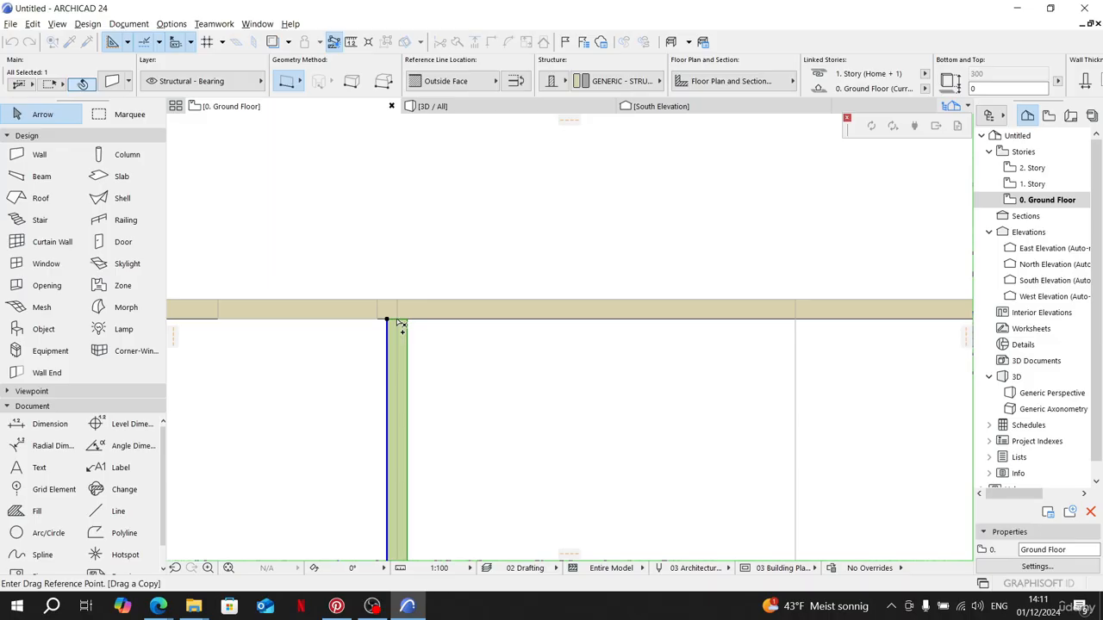
{"action": "left_click", "coordinate": [398, 323]}
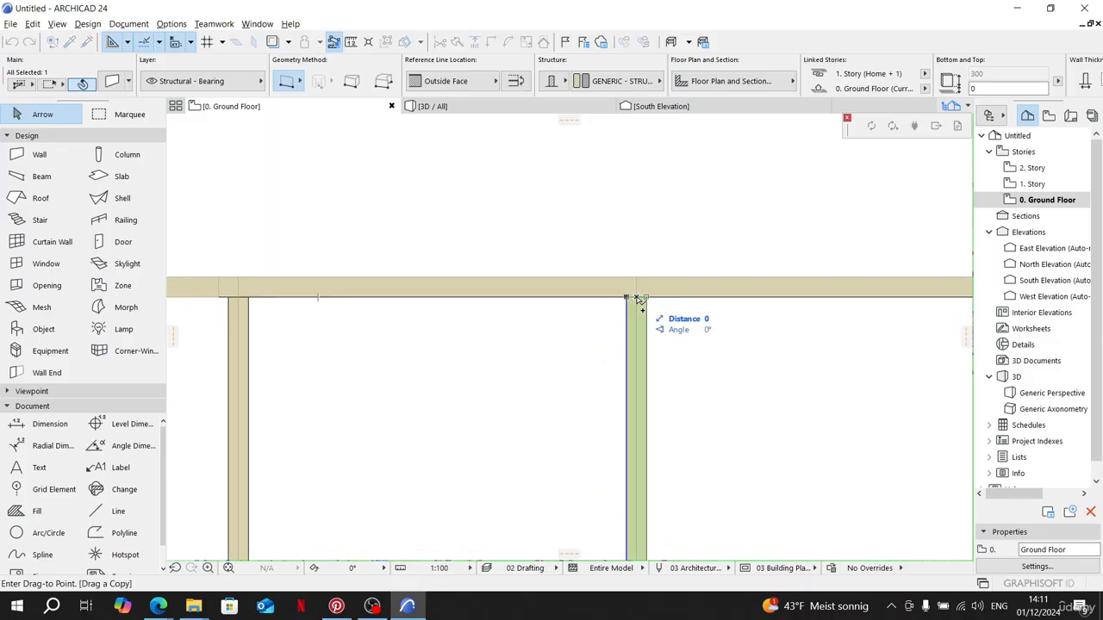
{"action": "scroll", "coordinate": [364, 274], "scroll_direction": "down", "scroll_amount": 3}
{"action": "scroll", "coordinate": [546, 276], "scroll_direction": "up", "scroll_amount": 5}
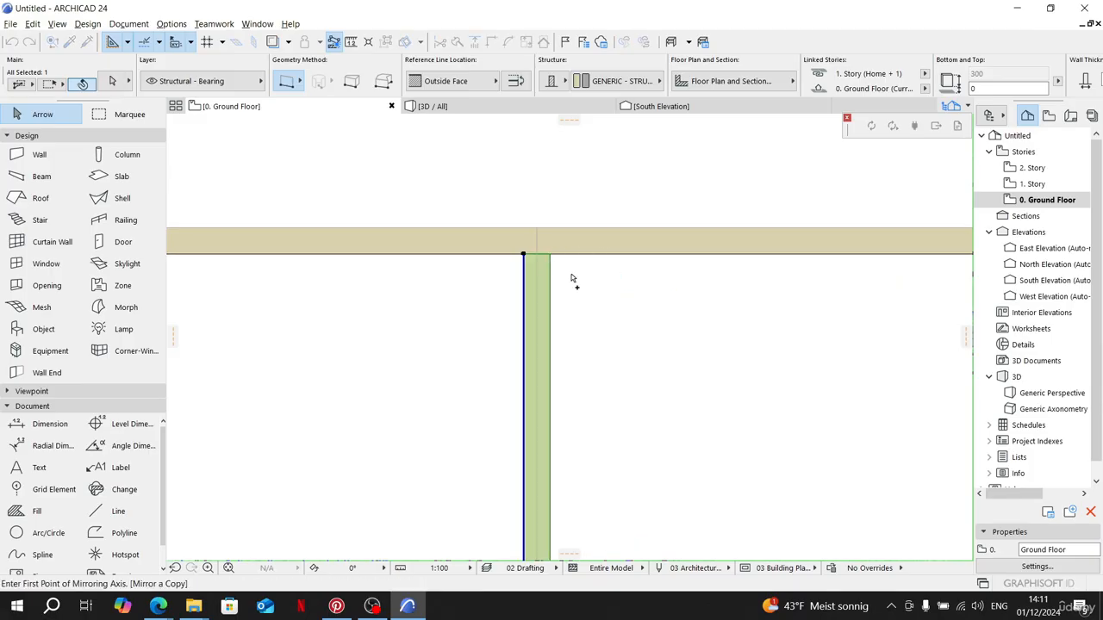
Step: Mirror a copy of the third partition wall about a vertical axis and move it to the red crossed rectangle's left edge
{"action": "key", "text": "ctrl+alt+m"}
{"action": "left_click", "coordinate": [673, 254]}
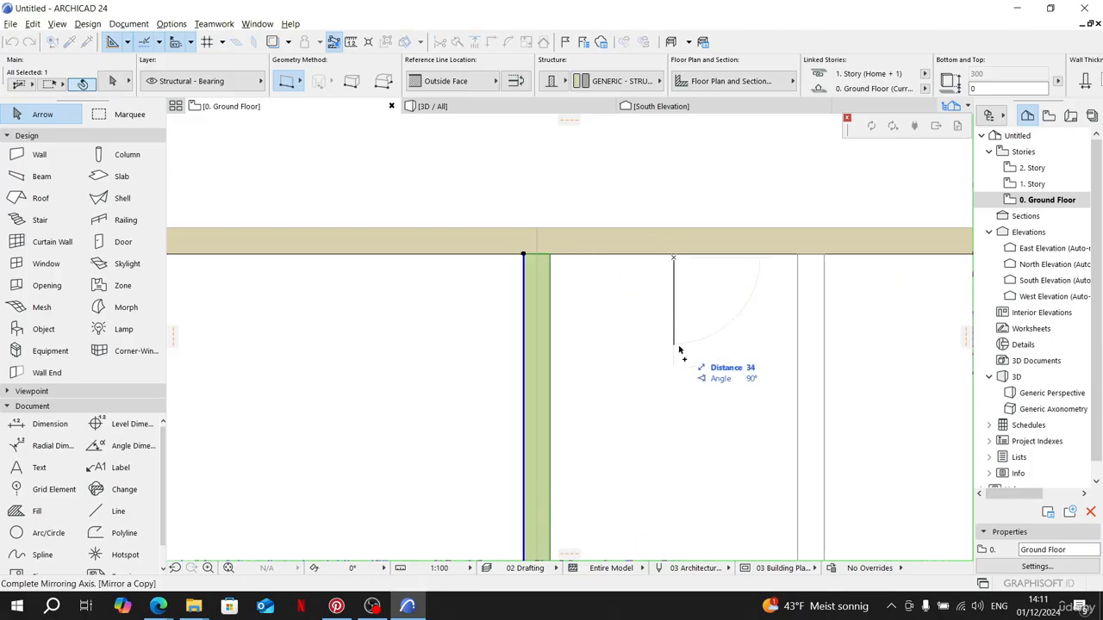
{"action": "left_click", "coordinate": [676, 348]}
{"action": "middle_click_drag", "start_coordinate": [781, 337], "coordinate": [366, 319]}
{"action": "key", "text": "ctrl+d"}
{"action": "left_click", "coordinate": [410, 238]}
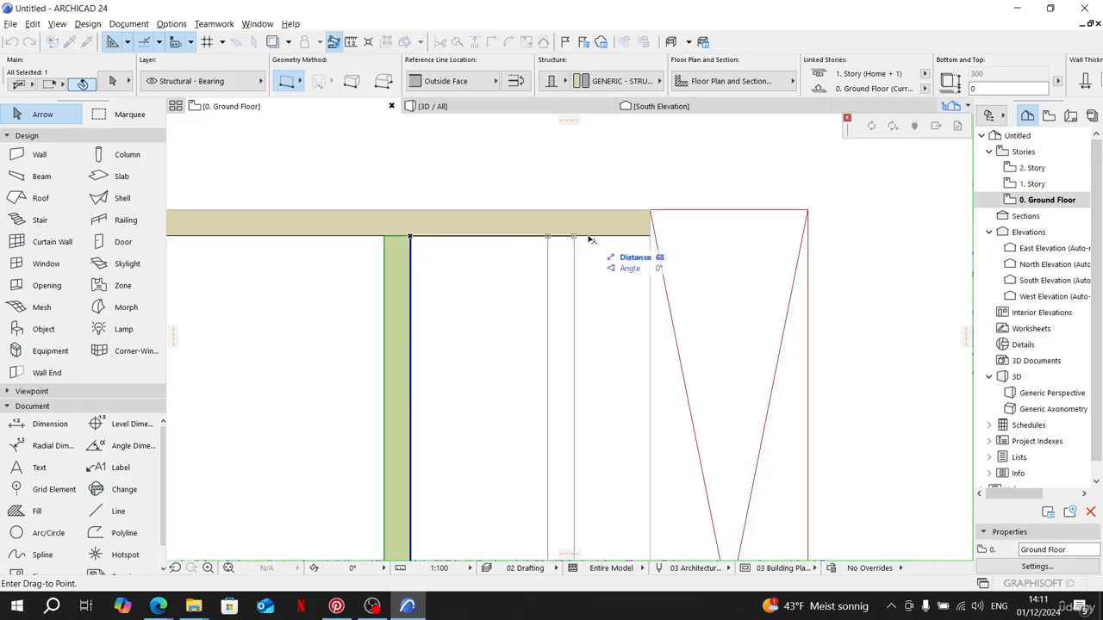
{"action": "left_click", "coordinate": [646, 239]}
Step: Stretch the partition beside the red crossed rectangle up to the long wall's upper face and down to the lower outer wall's inner face
{"action": "scroll", "coordinate": [594, 365], "scroll_direction": "down", "scroll_amount": 3}
{"action": "middle_click_drag", "start_coordinate": [583, 395], "coordinate": [589, 319]}
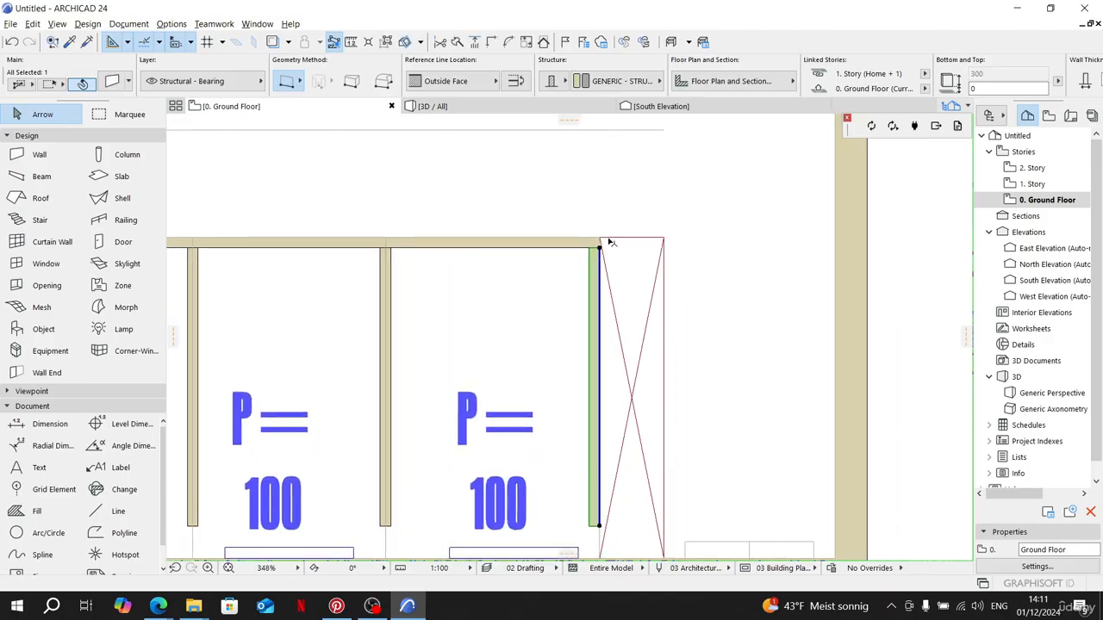
{"action": "scroll", "coordinate": [598, 247], "scroll_direction": "up", "scroll_amount": 3}
{"action": "left_click", "coordinate": [592, 257]}
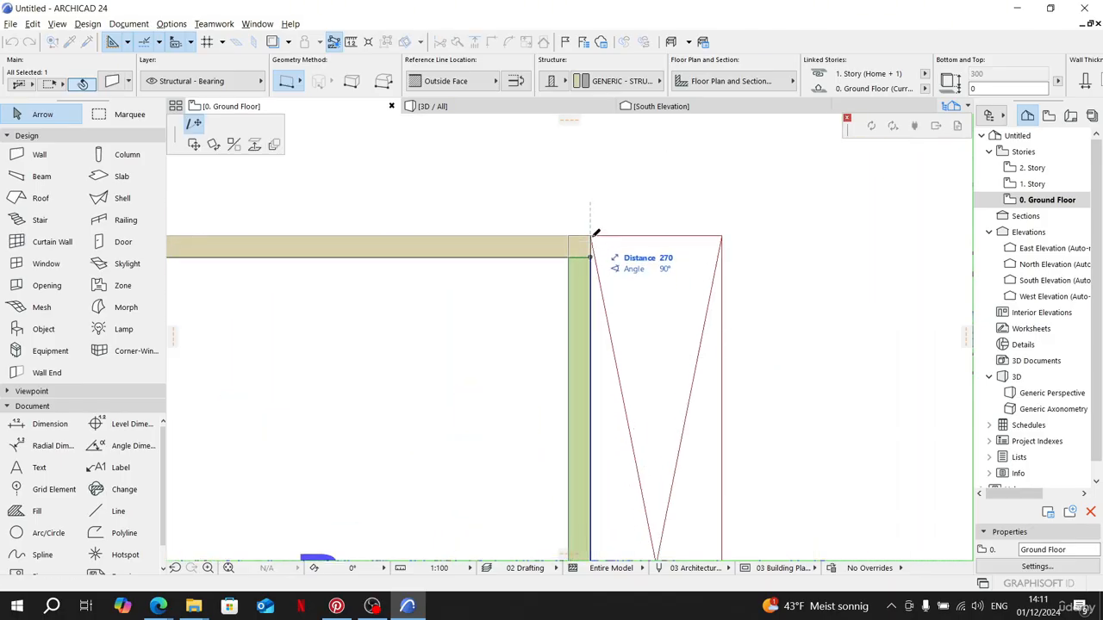
{"action": "left_click", "coordinate": [594, 233]}
{"action": "scroll", "coordinate": [608, 239], "scroll_direction": "down", "scroll_amount": 3}
{"action": "scroll", "coordinate": [620, 255], "scroll_direction": "up", "scroll_amount": 5}
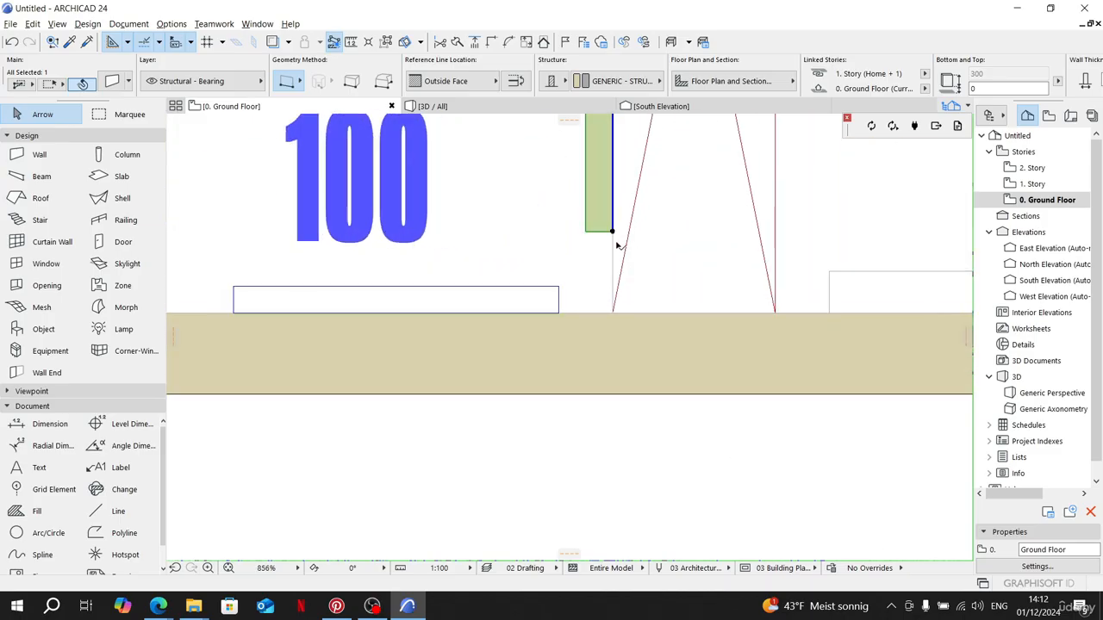
{"action": "left_click", "coordinate": [613, 233]}
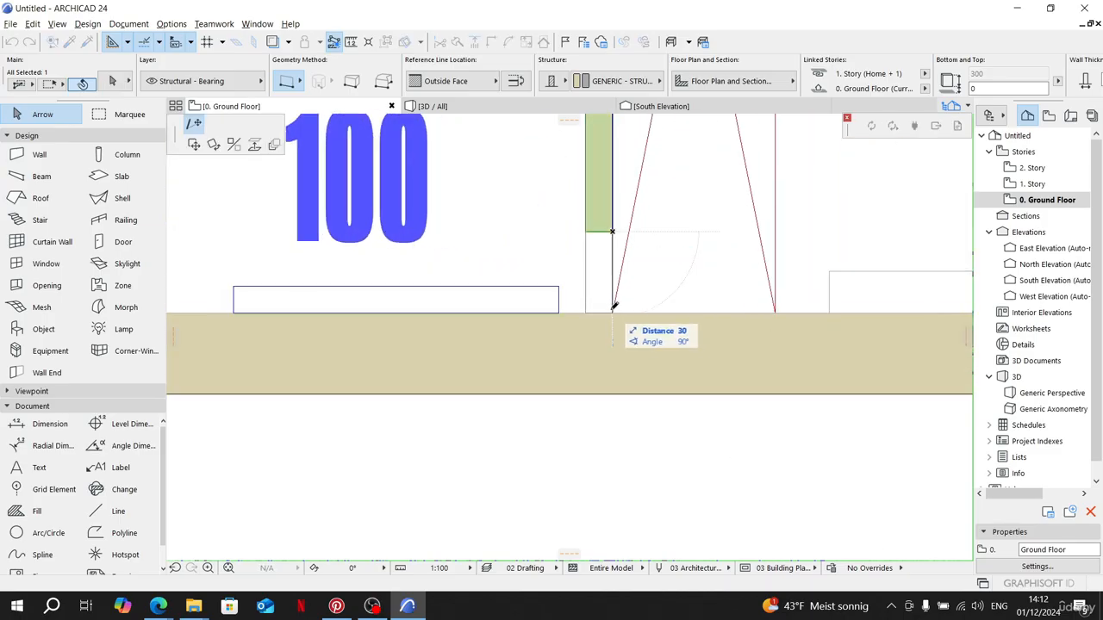
{"action": "left_click", "coordinate": [611, 313]}
Step: Stretch the lower ends of the other three partition walls down to the lower outer wall's inner face
{"action": "scroll", "coordinate": [611, 313], "scroll_direction": "down", "scroll_amount": 3}
{"action": "middle_click_drag", "start_coordinate": [410, 284], "coordinate": [586, 278]}
{"action": "left_click", "coordinate": [533, 269]}
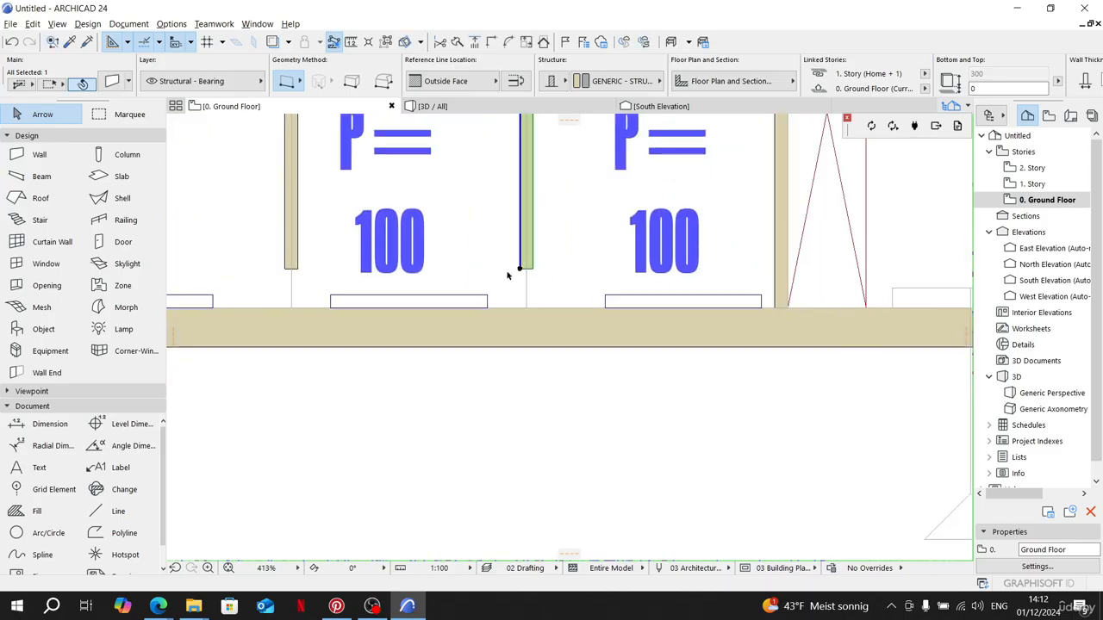
{"action": "scroll", "coordinate": [431, 268], "scroll_direction": "down", "scroll_amount": 3}
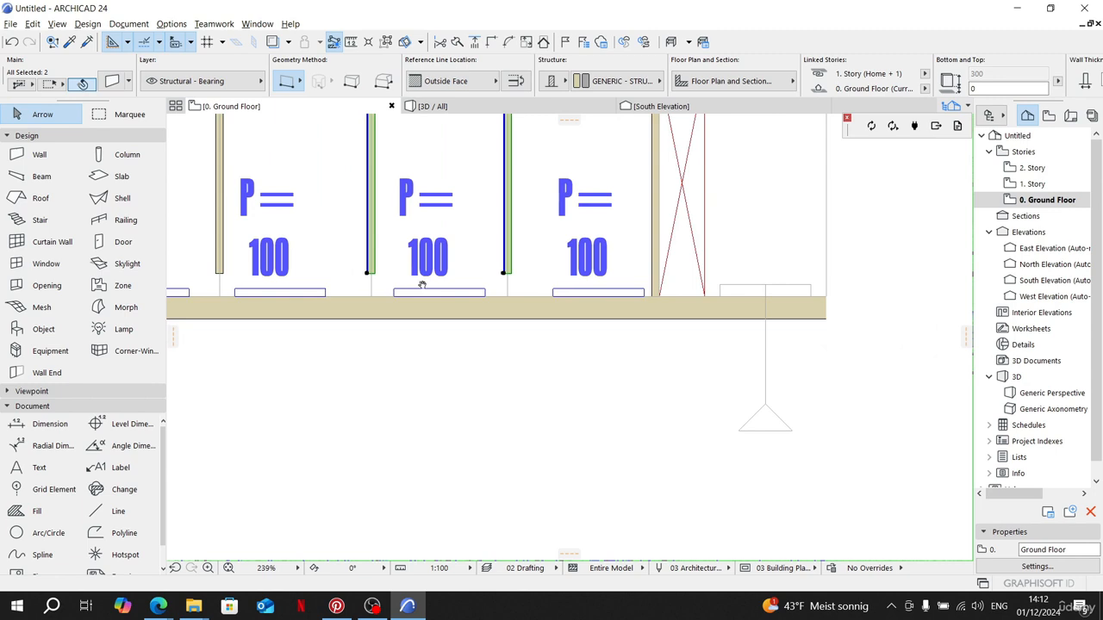
{"action": "left_click", "coordinate": [363, 270], "text": "shift"}
{"action": "left_click", "coordinate": [361, 267], "text": "shift"}
{"action": "scroll", "coordinate": [356, 270], "scroll_direction": "up", "scroll_amount": 4}
{"action": "left_click", "coordinate": [349, 265]}
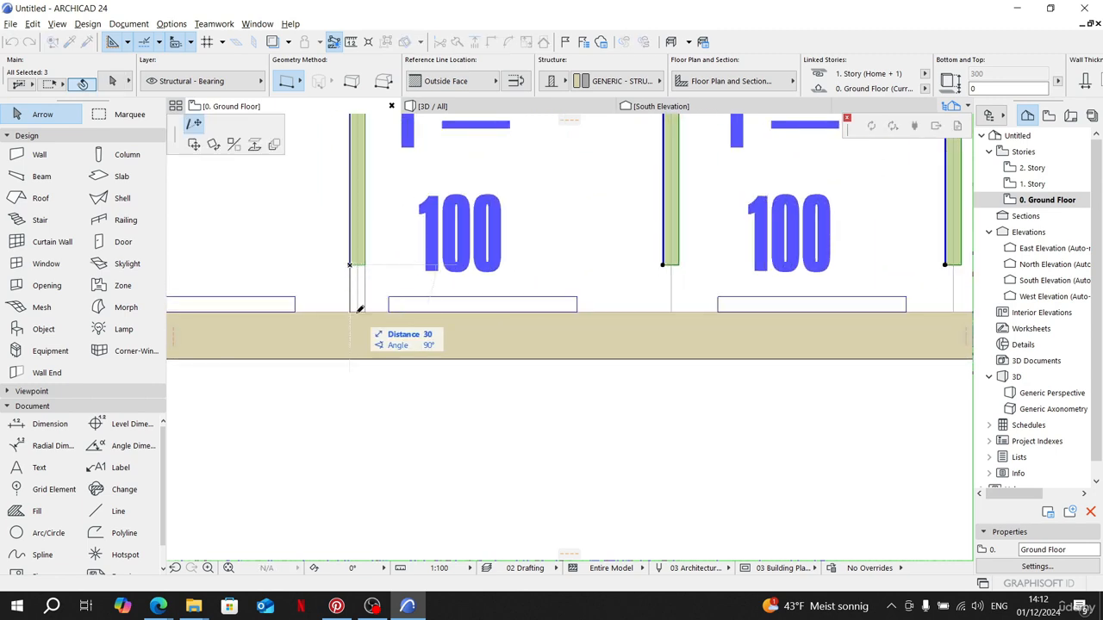
{"action": "left_click", "coordinate": [357, 311]}
{"action": "left_click", "coordinate": [663, 266]}
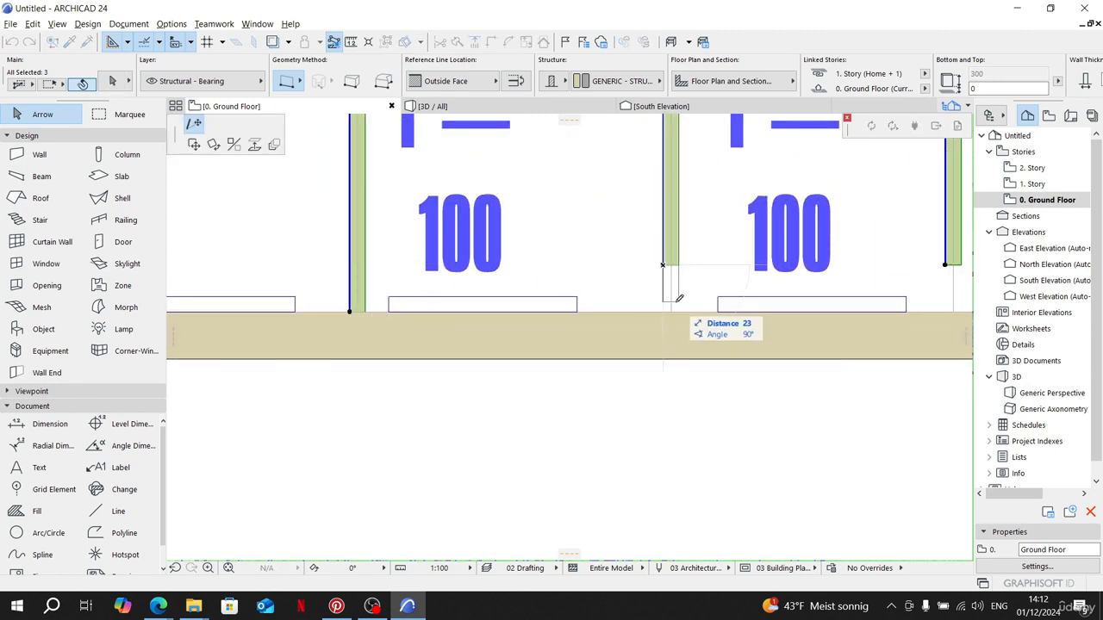
{"action": "left_click", "coordinate": [675, 311]}
{"action": "middle_click_drag", "start_coordinate": [890, 274], "coordinate": [523, 266]}
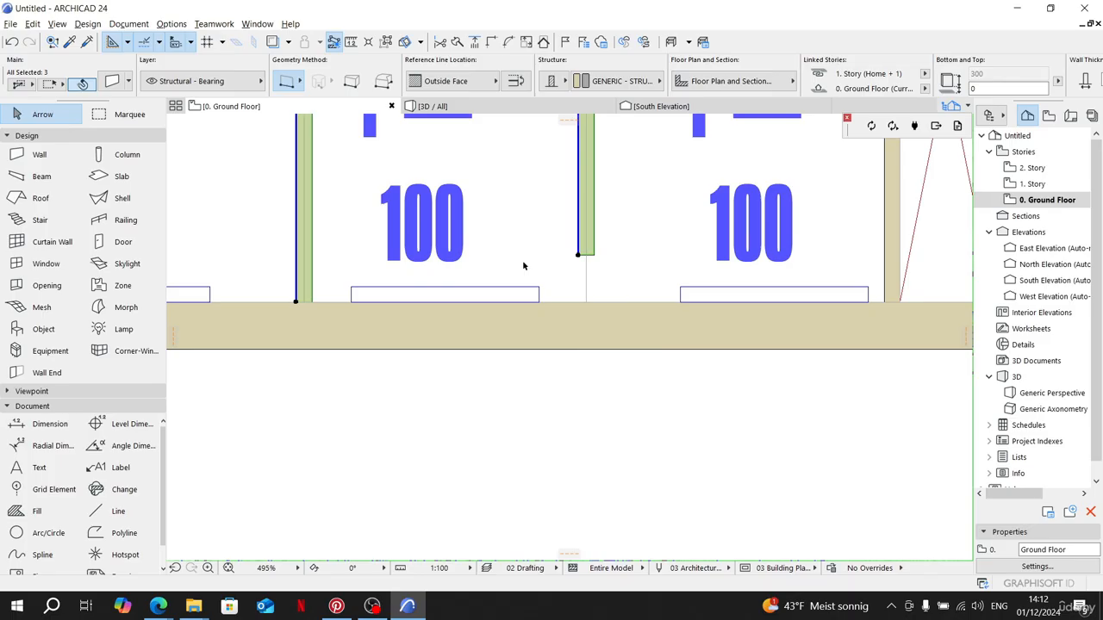
{"action": "left_click", "coordinate": [579, 256]}
{"action": "left_click", "coordinate": [585, 302]}
{"action": "scroll", "coordinate": [586, 303], "scroll_direction": "down", "scroll_amount": 9}
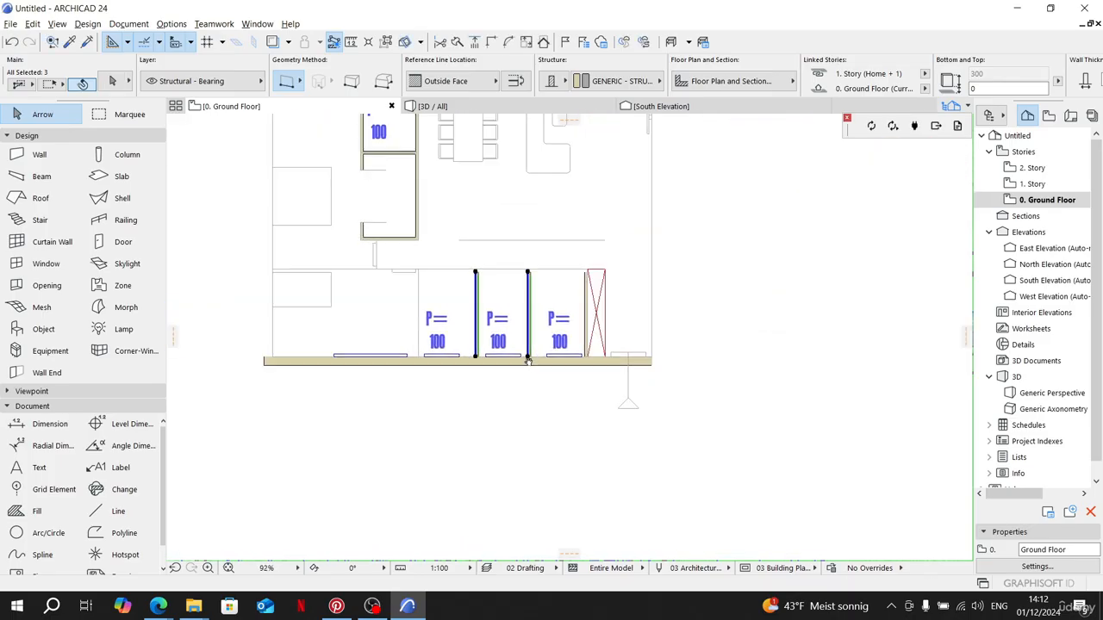
{"action": "left_click", "coordinate": [623, 372]}
Step: Copy the small room's lower wall onto the freestanding horizontal line in the living area, aligning it with the line's left end
{"action": "scroll", "coordinate": [482, 293], "scroll_direction": "down", "scroll_amount": 2}
{"action": "scroll", "coordinate": [500, 284], "scroll_direction": "up", "scroll_amount": 6}
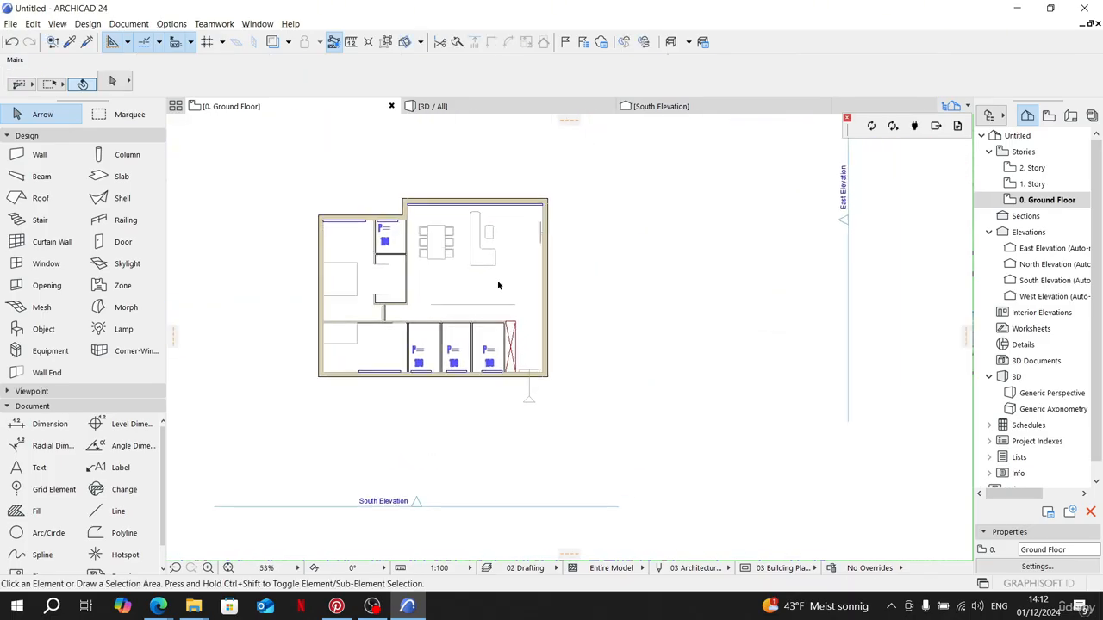
{"action": "scroll", "coordinate": [279, 330], "scroll_direction": "down", "scroll_amount": 2}
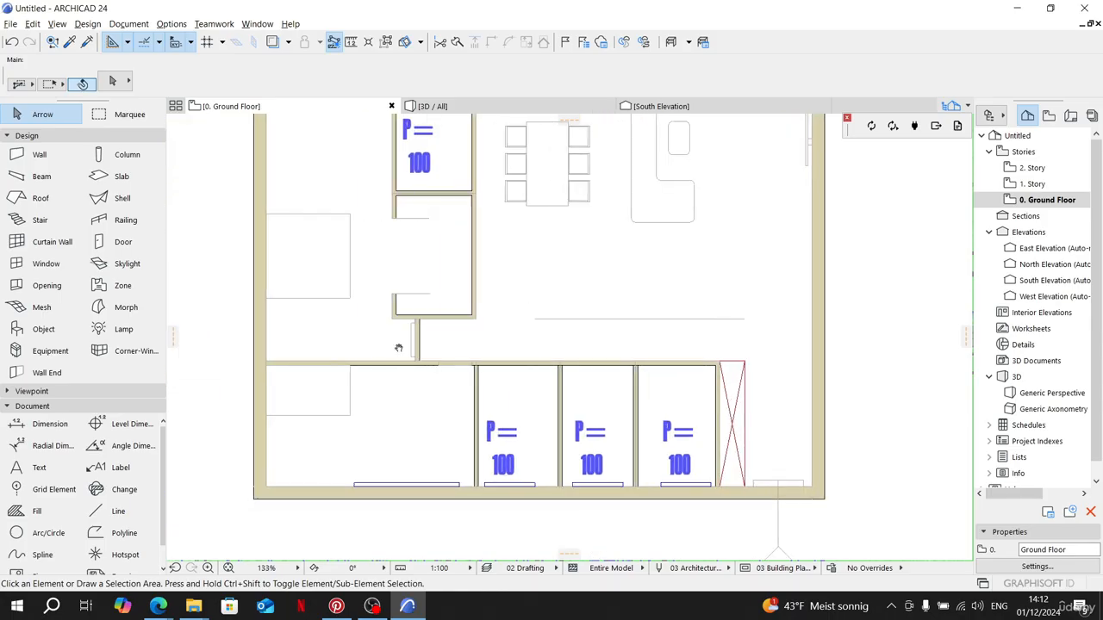
{"action": "scroll", "coordinate": [480, 302], "scroll_direction": "up", "scroll_amount": 9}
{"action": "left_click", "coordinate": [490, 289]}
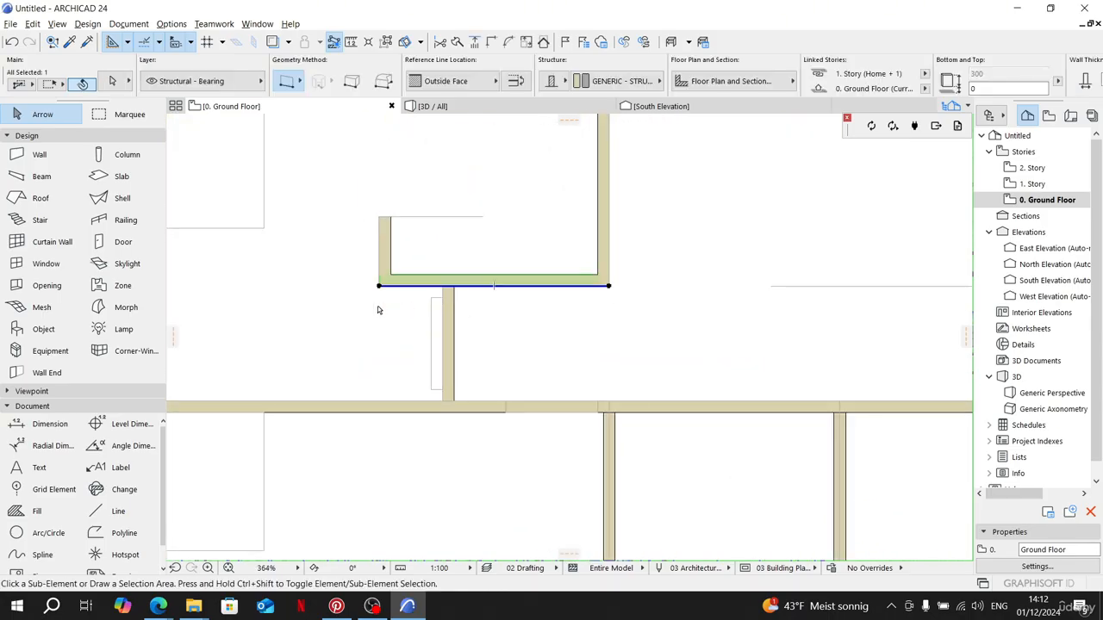
{"action": "left_click_drag", "start_coordinate": [379, 286], "coordinate": [527, 303]}
{"action": "middle_click_drag", "start_coordinate": [708, 295], "coordinate": [435, 313]}
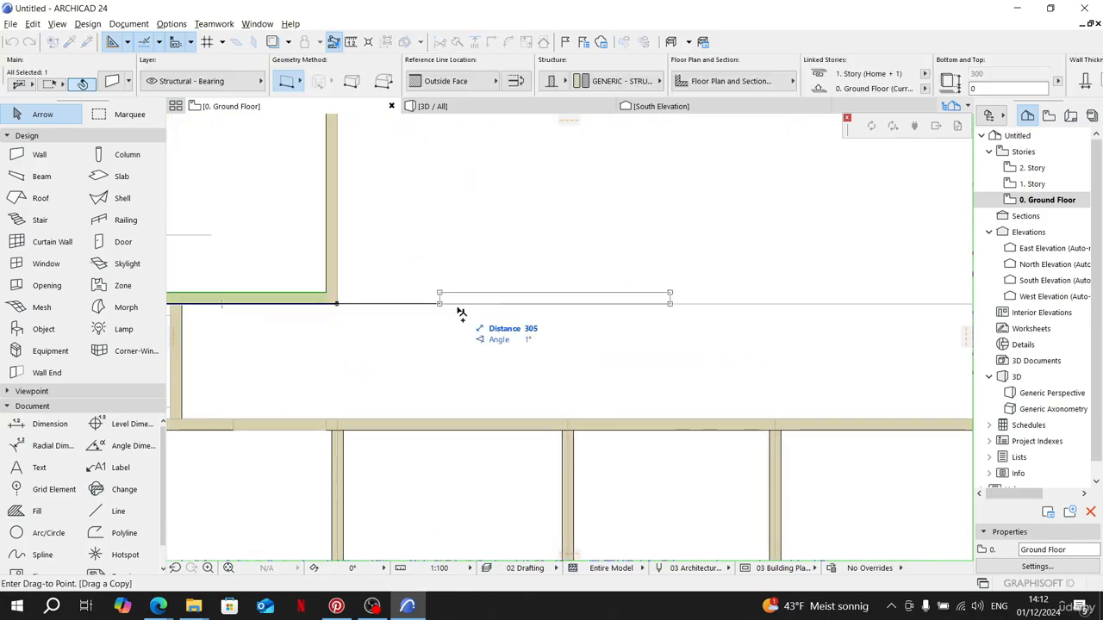
{"action": "left_click", "coordinate": [532, 303]}
{"action": "key", "text": "ctrl+d"}
{"action": "left_click", "coordinate": [533, 303]}
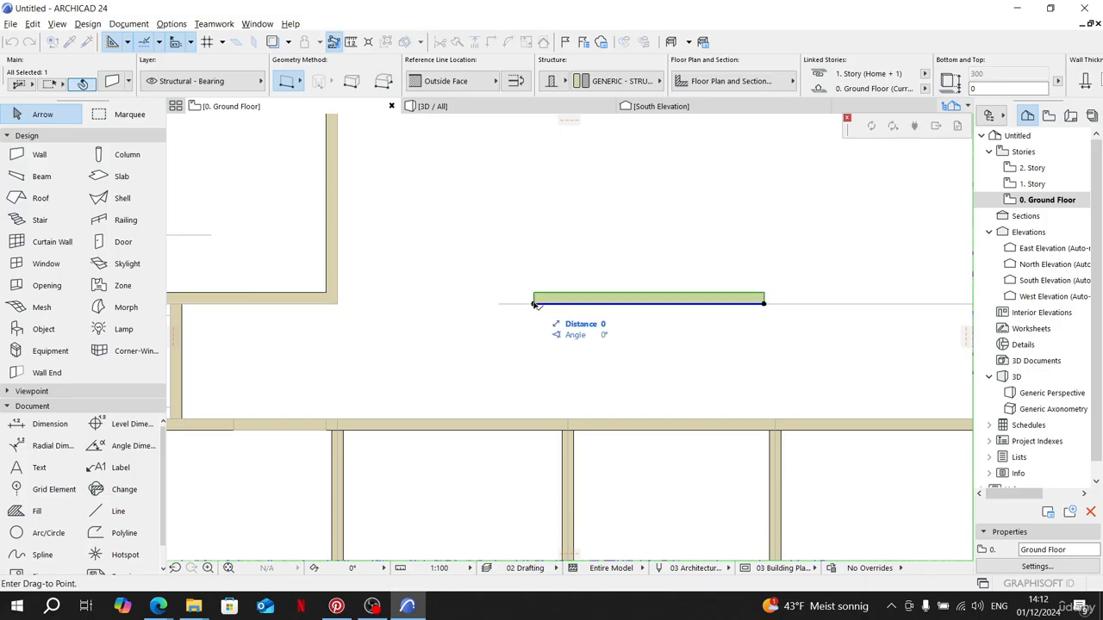
{"action": "left_click", "coordinate": [497, 304]}
Step: Stretch the copied freestanding wall to the right end of its plan line
{"action": "middle_click_drag", "start_coordinate": [716, 322], "coordinate": [465, 344]}
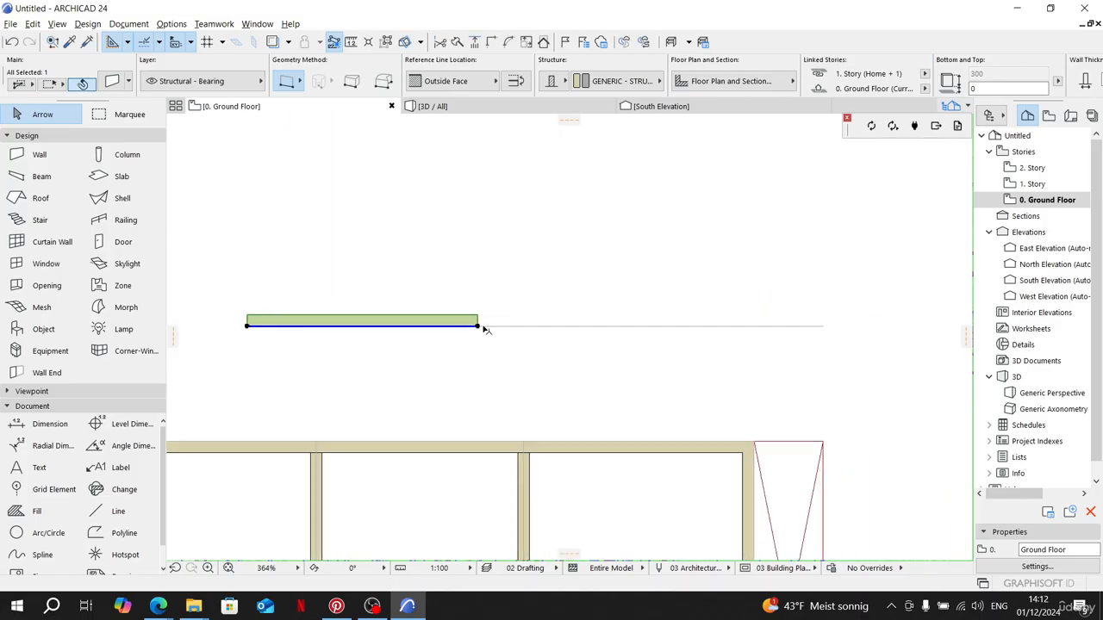
{"action": "left_click", "coordinate": [478, 326]}
{"action": "left_click", "coordinate": [825, 320]}
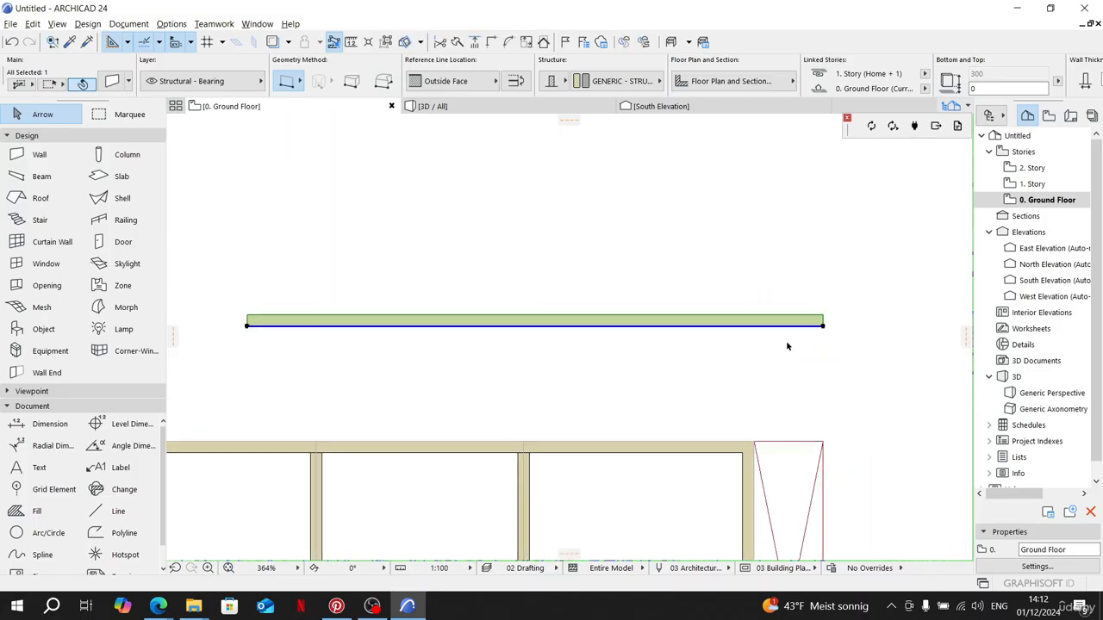
{"action": "scroll", "coordinate": [706, 344], "scroll_direction": "down", "scroll_amount": 3}
{"action": "scroll", "coordinate": [694, 340], "scroll_direction": "down", "scroll_amount": 3}
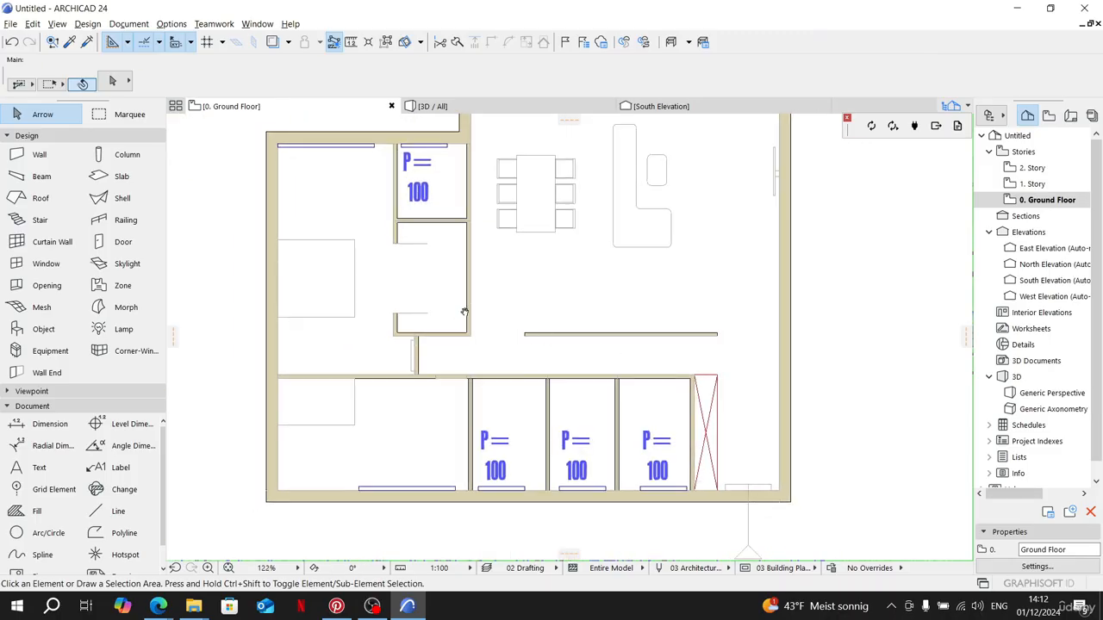
{"action": "scroll", "coordinate": [464, 312], "scroll_direction": "down", "scroll_amount": 2}
{"action": "scroll", "coordinate": [602, 399], "scroll_direction": "down", "scroll_amount": 6}
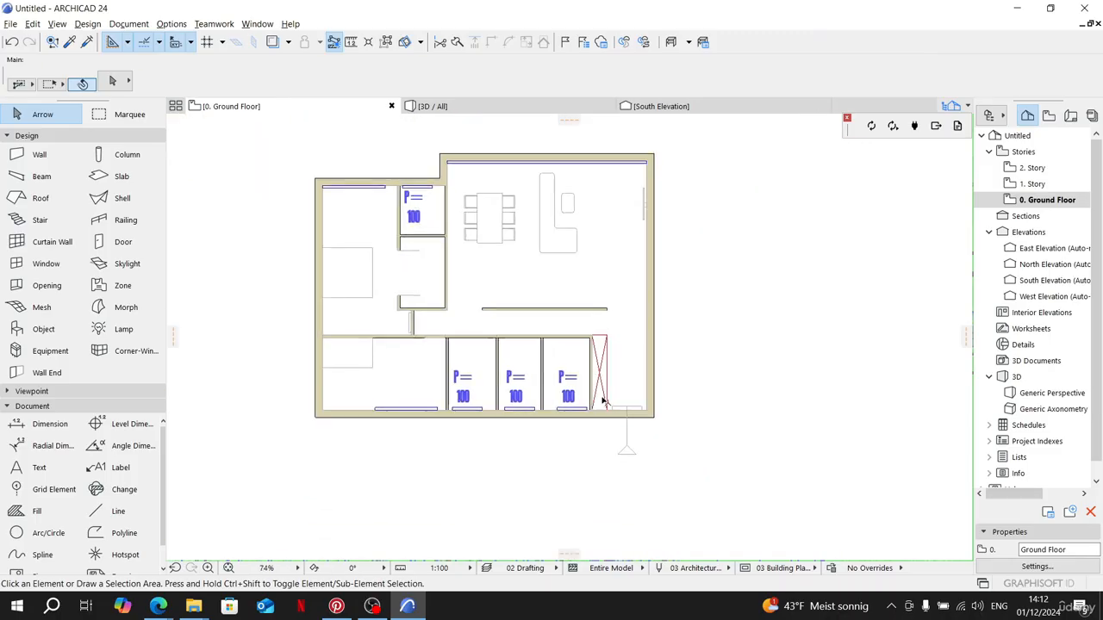
Step: Examine the side room attached to the house's right outer wall in the reference plan
{"action": "middle_click_drag", "start_coordinate": [600, 392], "coordinate": [336, 303]}
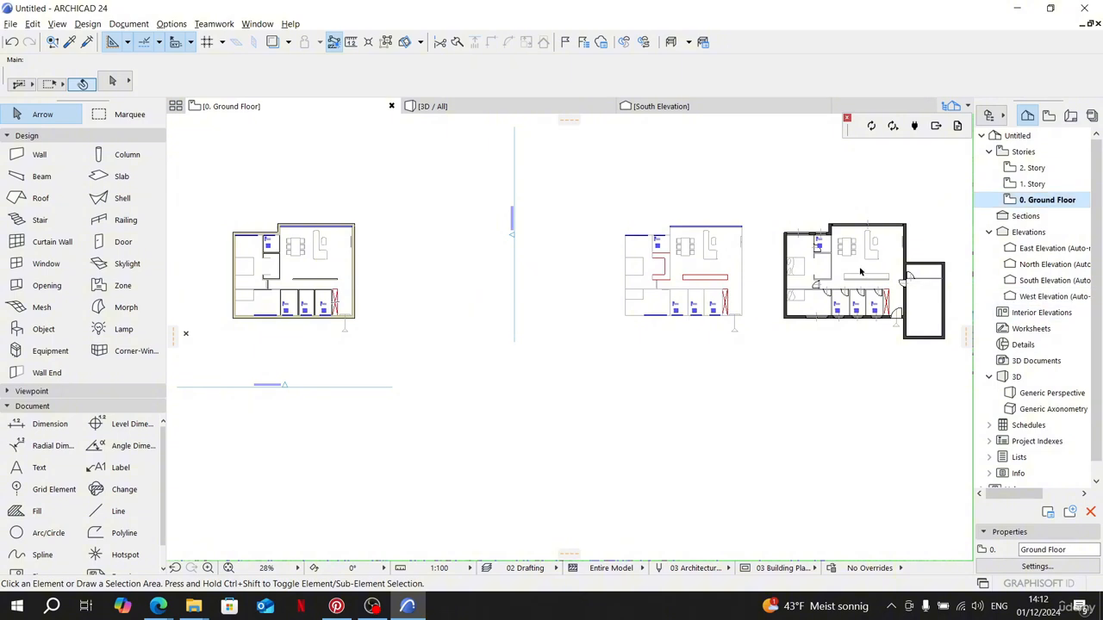
{"action": "middle_click_drag", "start_coordinate": [862, 272], "coordinate": [608, 268]}
{"action": "scroll", "coordinate": [654, 269], "scroll_direction": "up", "scroll_amount": 7}
{"action": "left_click", "coordinate": [687, 281]}
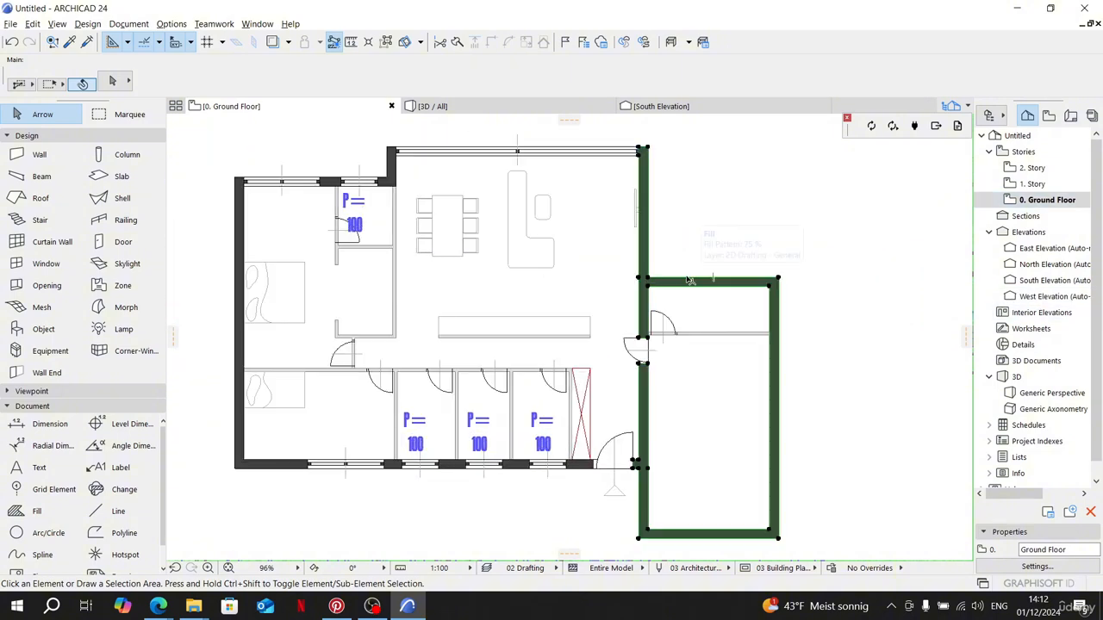
{"action": "left_click", "coordinate": [716, 306]}
{"action": "scroll", "coordinate": [716, 306], "scroll_direction": "down", "scroll_amount": 2}
{"action": "scroll", "coordinate": [716, 306], "scroll_direction": "down", "scroll_amount": 2}
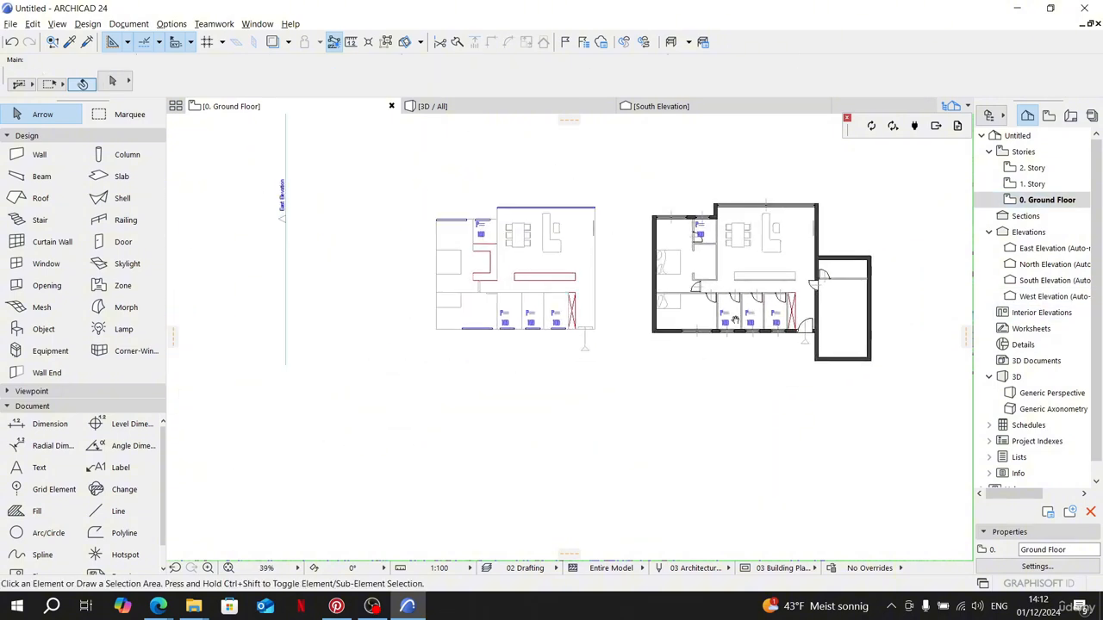
{"action": "scroll", "coordinate": [399, 344], "scroll_direction": "up", "scroll_amount": 5}
{"action": "scroll", "coordinate": [403, 353], "scroll_direction": "up", "scroll_amount": 2}
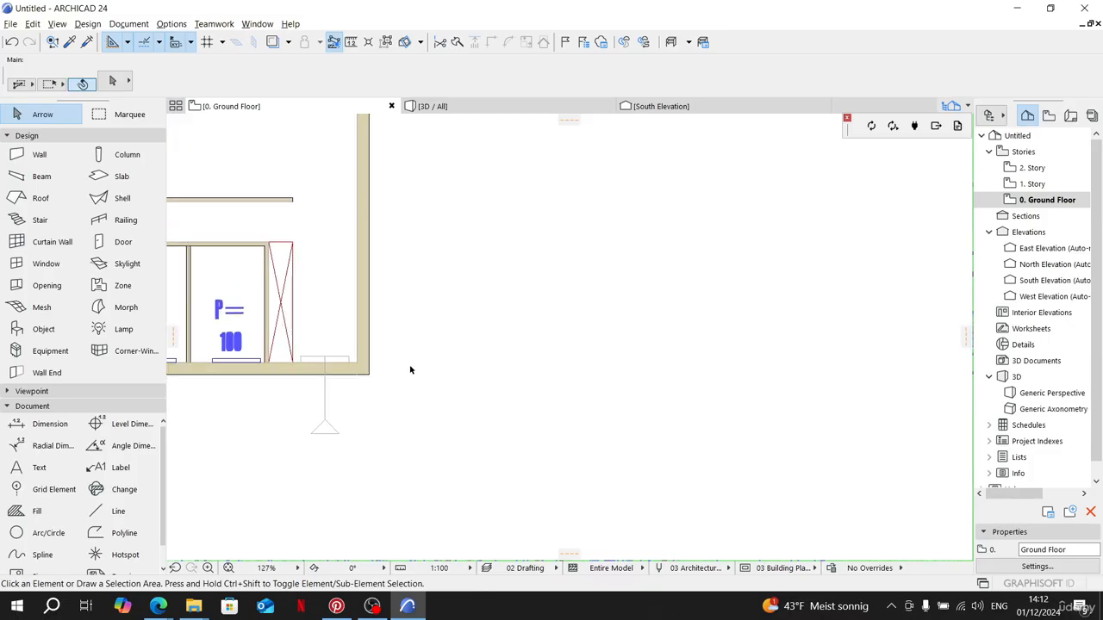
Step: Outline the side room with a polyline from the house's lower right outer corner: 200 down, across to the right, 800 up, and back to the wall
{"action": "left_click", "coordinate": [122, 532]}
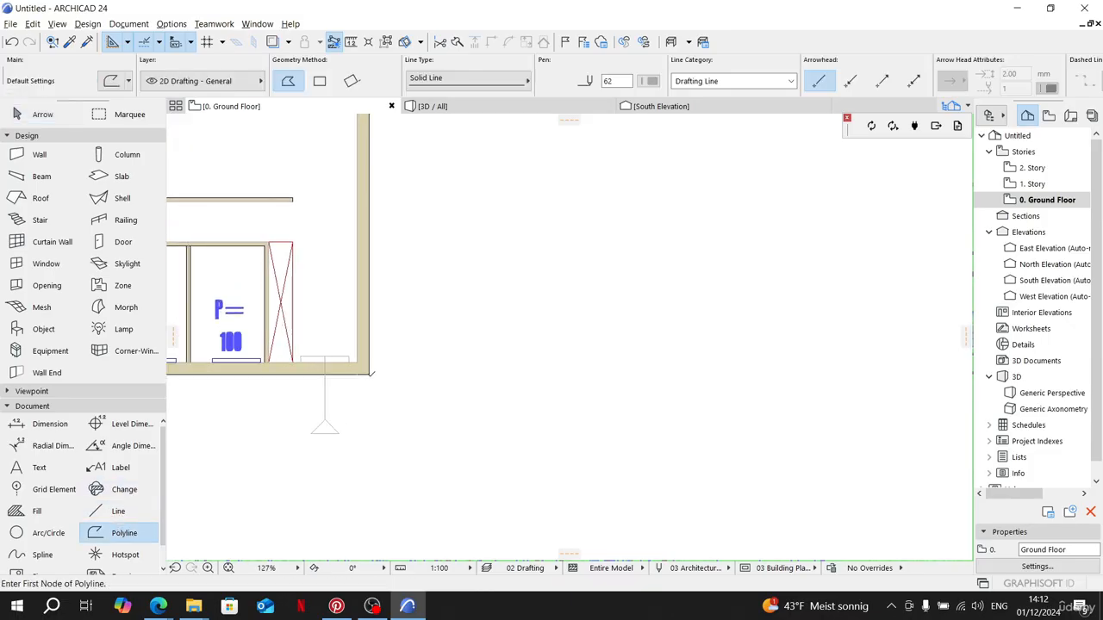
{"action": "left_click", "coordinate": [369, 374]}
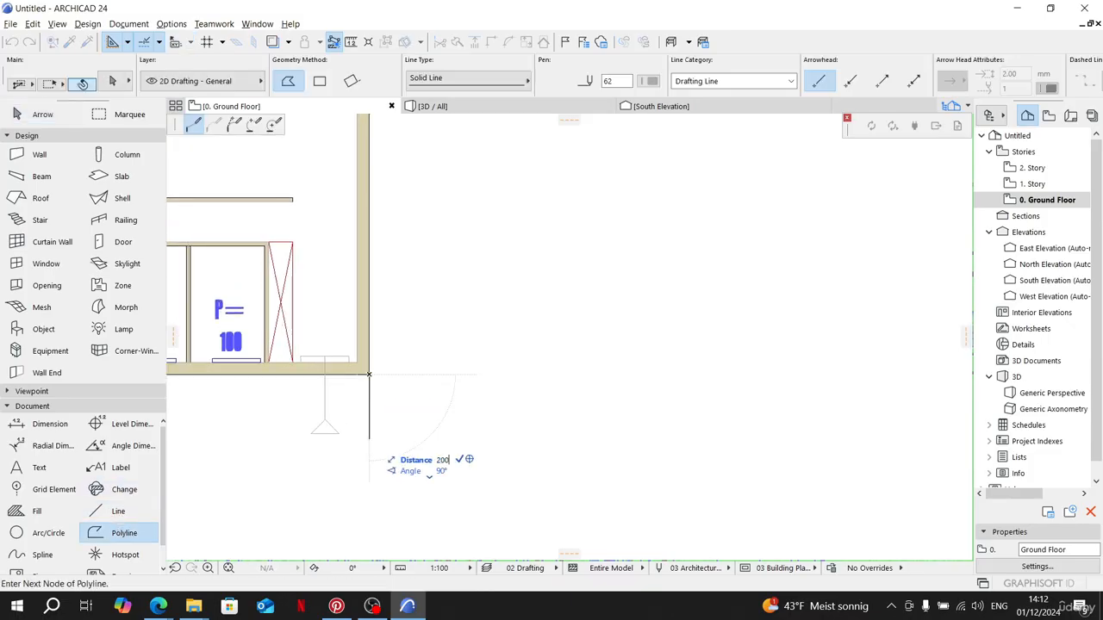
{"action": "left_click", "coordinate": [370, 454]}
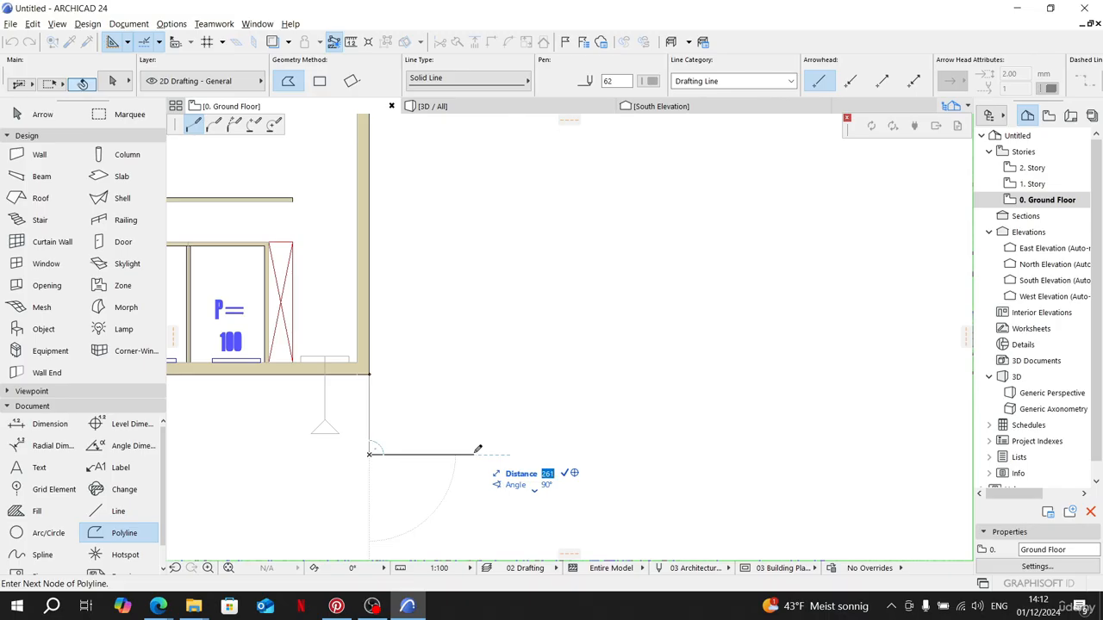
{"action": "left_click", "coordinate": [530, 454]}
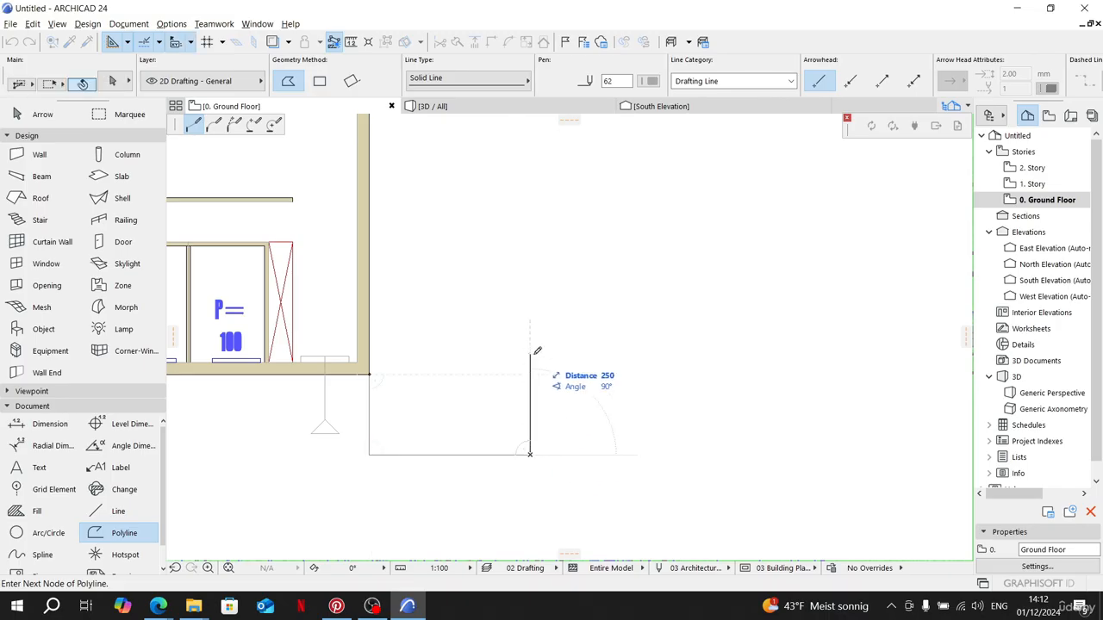
{"action": "type", "text": "800"}
{"action": "key", "text": "Return"}
{"action": "middle_click_drag", "start_coordinate": [531, 136], "coordinate": [505, 329]}
{"action": "left_click", "coordinate": [343, 326]}
{"action": "middle_click_drag", "start_coordinate": [390, 362], "coordinate": [445, 144]}
{"action": "left_click", "coordinate": [397, 348]}
{"action": "key", "text": "Escape"}
{"action": "scroll", "coordinate": [462, 327], "scroll_direction": "down", "scroll_amount": 2}
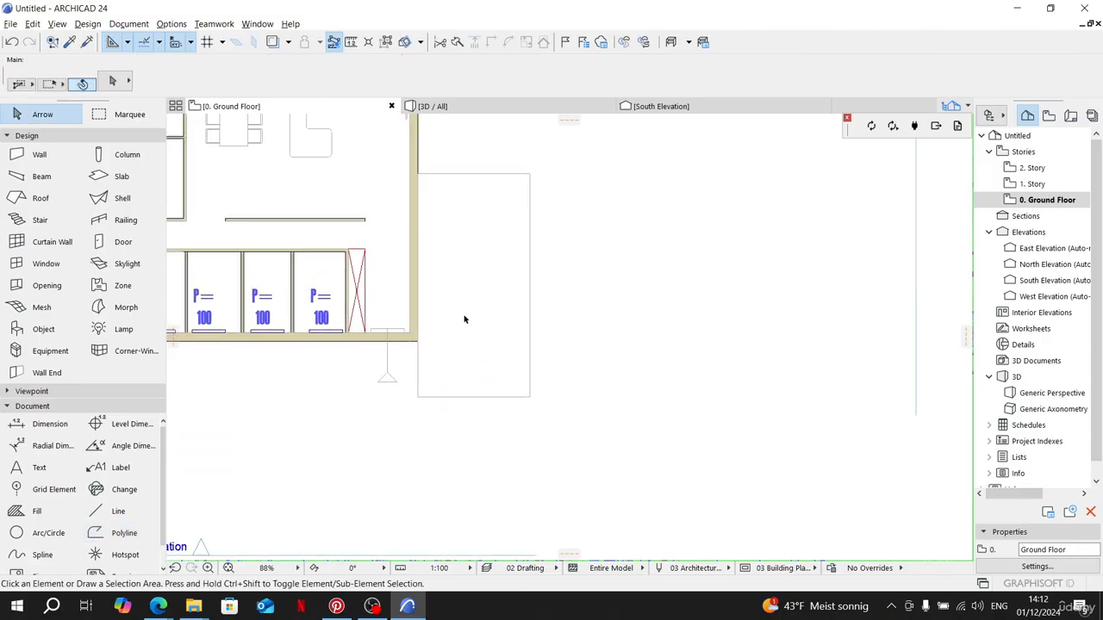
Step: Add a separate line along the side room outline's upper edge and move it straight down as the partition line
{"action": "left_click", "coordinate": [124, 532]}
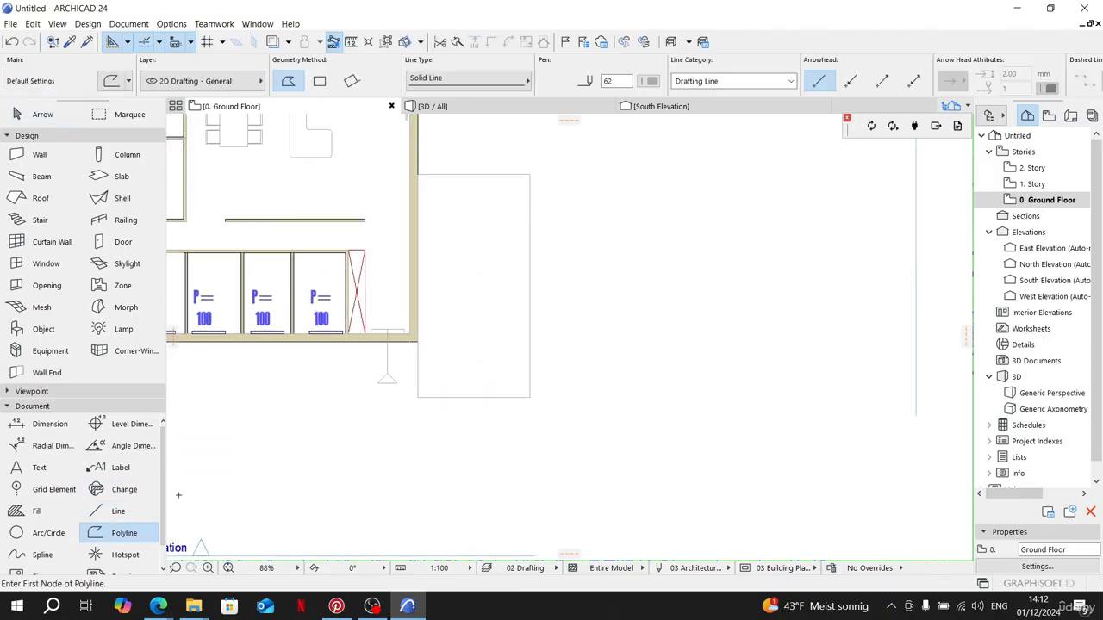
{"action": "key", "text": "Escape"}
{"action": "left_click", "coordinate": [528, 174]}
{"action": "key", "text": "ctrl+d"}
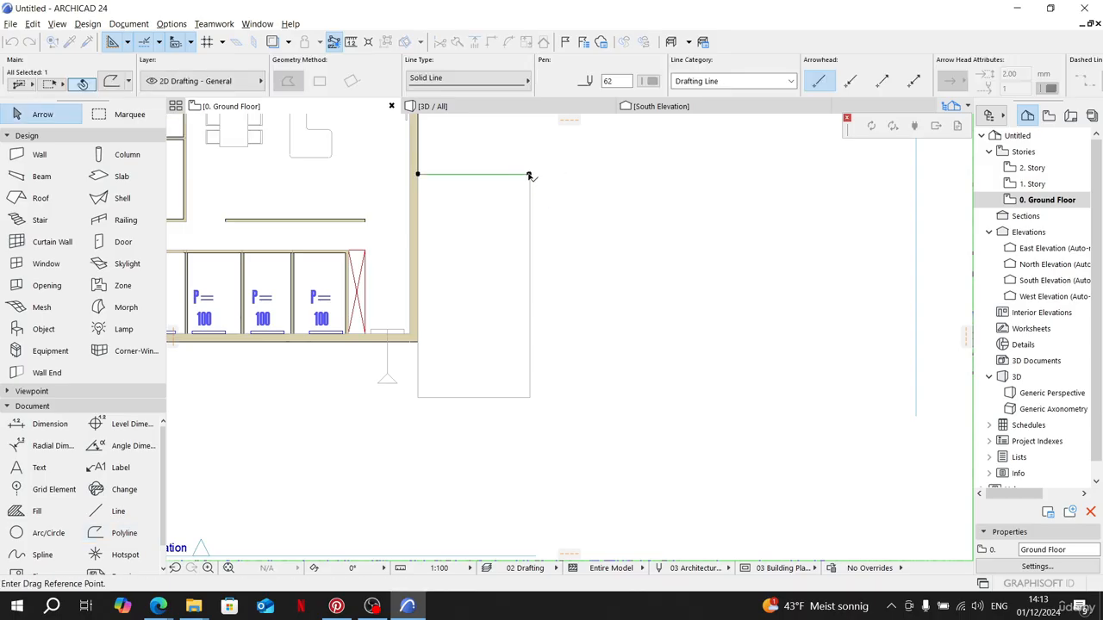
{"action": "left_click", "coordinate": [528, 174]}
{"action": "key", "text": "Tab"}
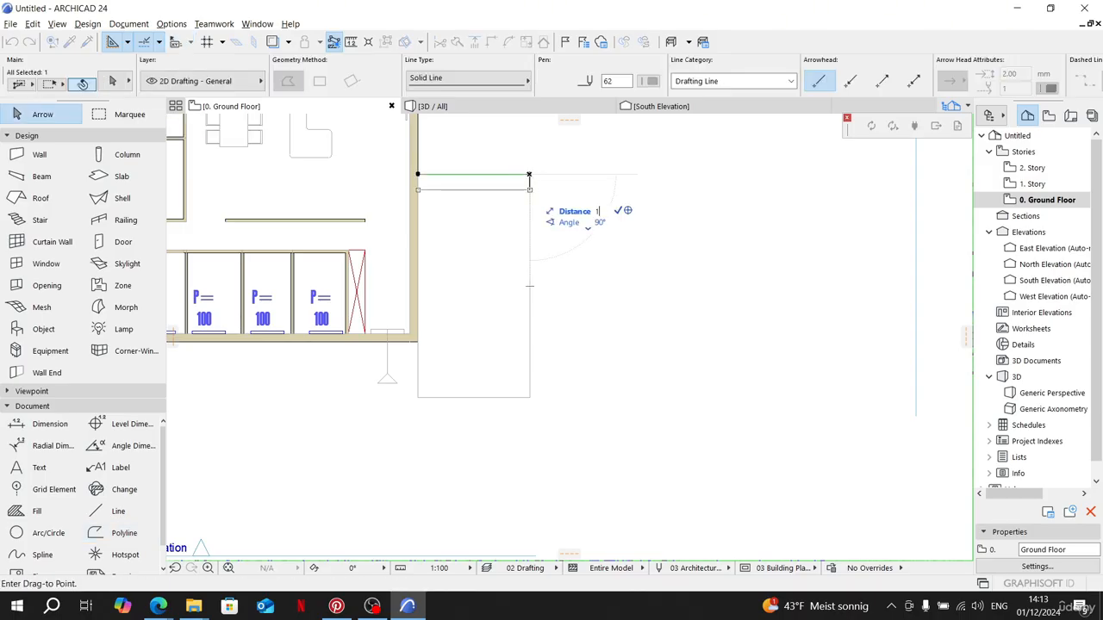
{"action": "key", "text": "Return"}
Step: Measure the distance from the side room's partition to its upper wall's inner face in the reference plan
{"action": "scroll", "coordinate": [532, 227], "scroll_direction": "down", "scroll_amount": 4}
{"action": "middle_click_drag", "start_coordinate": [663, 271], "coordinate": [214, 302]}
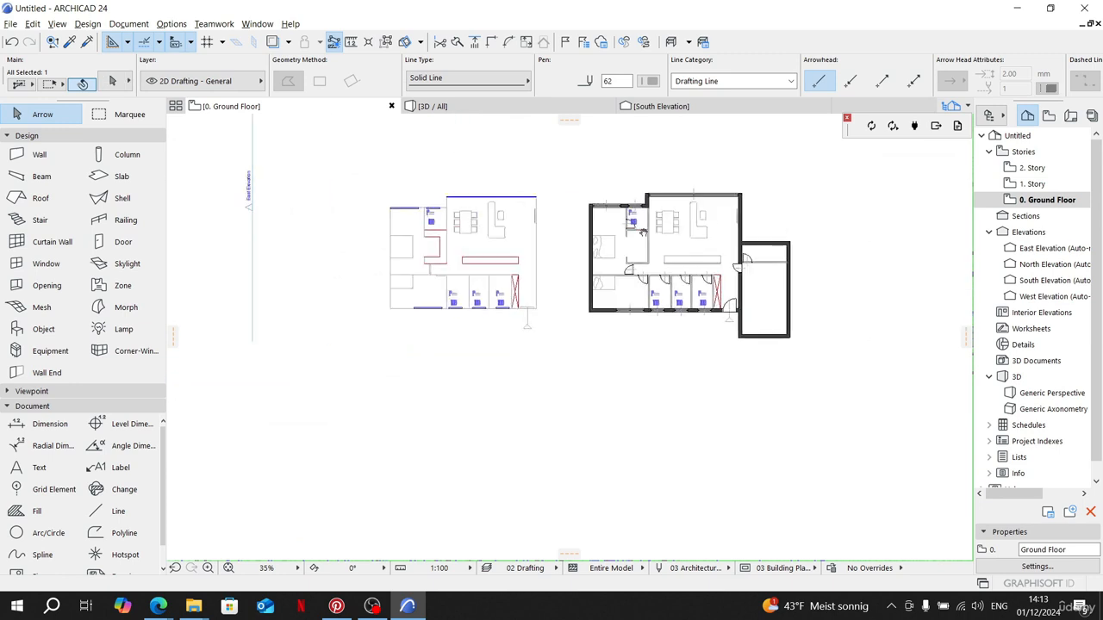
{"action": "middle_click_drag", "start_coordinate": [768, 223], "coordinate": [529, 214]}
{"action": "scroll", "coordinate": [528, 214], "scroll_direction": "up", "scroll_amount": 2}
{"action": "scroll", "coordinate": [528, 233], "scroll_direction": "up", "scroll_amount": 7}
{"action": "middle_click_drag", "start_coordinate": [636, 381], "coordinate": [627, 294]}
{"action": "key", "text": "m"}
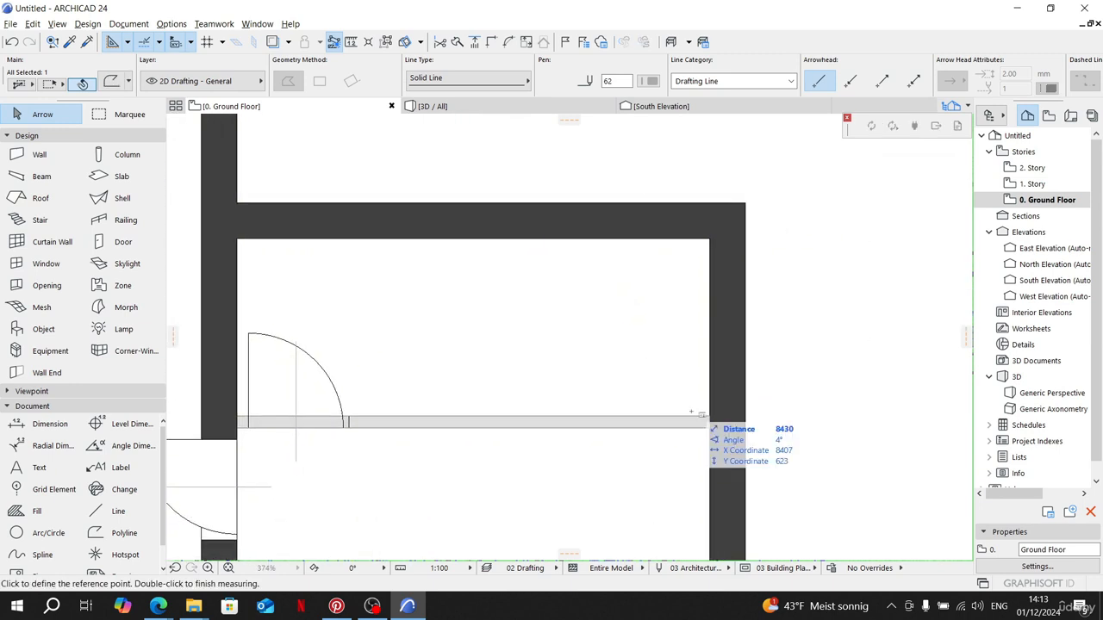
{"action": "left_click", "coordinate": [710, 417]}
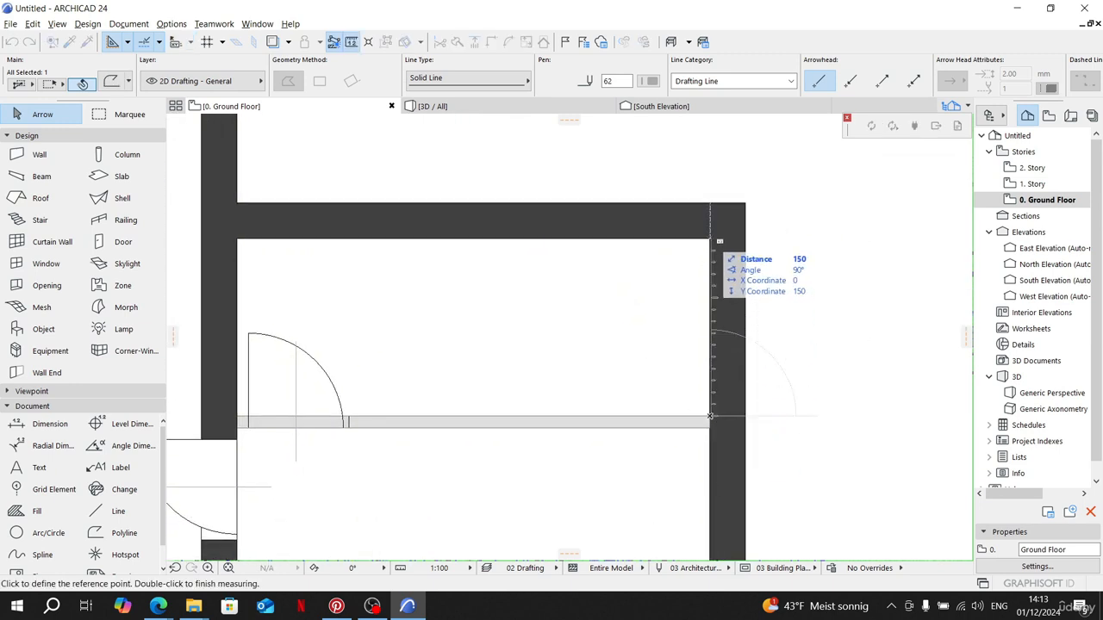
{"action": "key", "text": "Escape"}
{"action": "key", "text": "m"}
{"action": "left_click", "coordinate": [710, 417]}
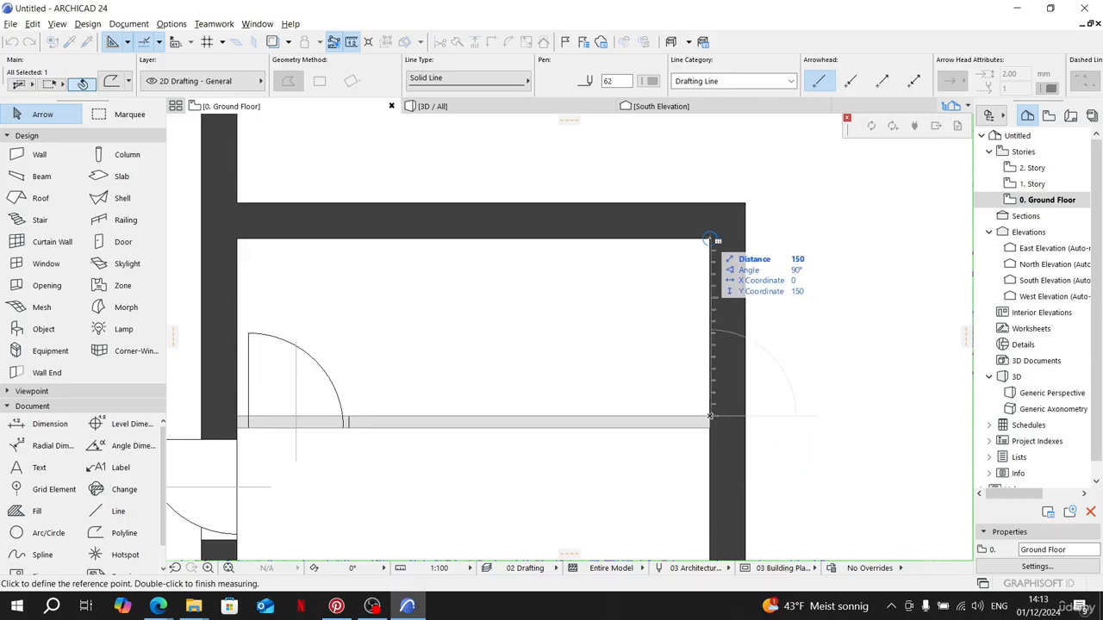
{"action": "key", "text": "Escape"}
{"action": "scroll", "coordinate": [943, 389], "scroll_direction": "down", "scroll_amount": 8}
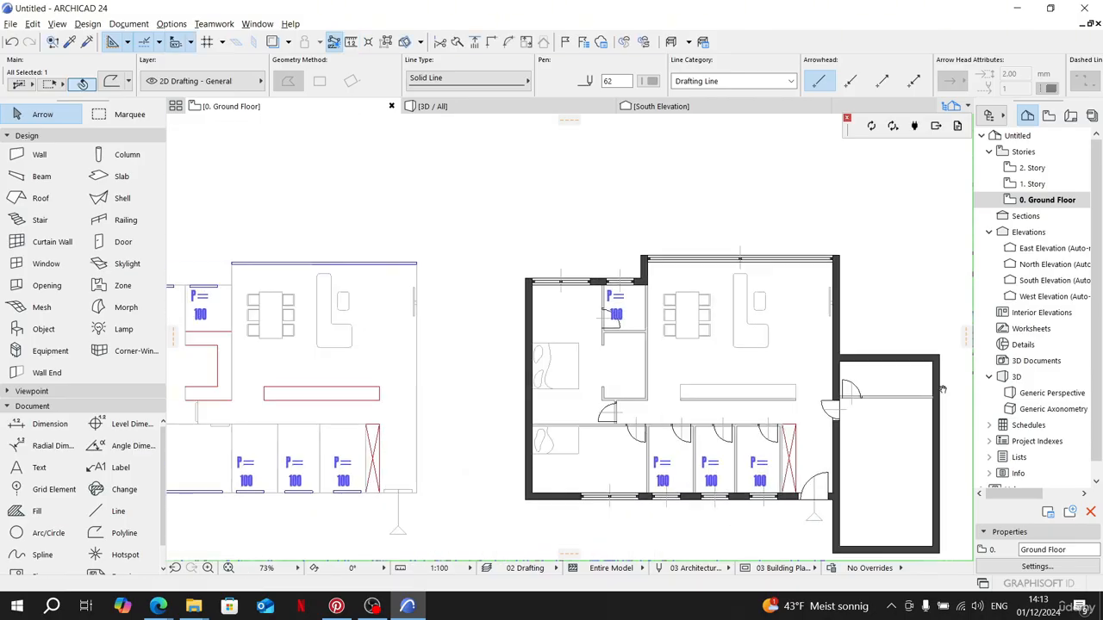
Step: Move the side room's partition line slightly upward along the outline's right edge
{"action": "middle_click_drag", "start_coordinate": [943, 389], "coordinate": [1026, 375]}
{"action": "scroll", "coordinate": [385, 354], "scroll_direction": "up", "scroll_amount": 8}
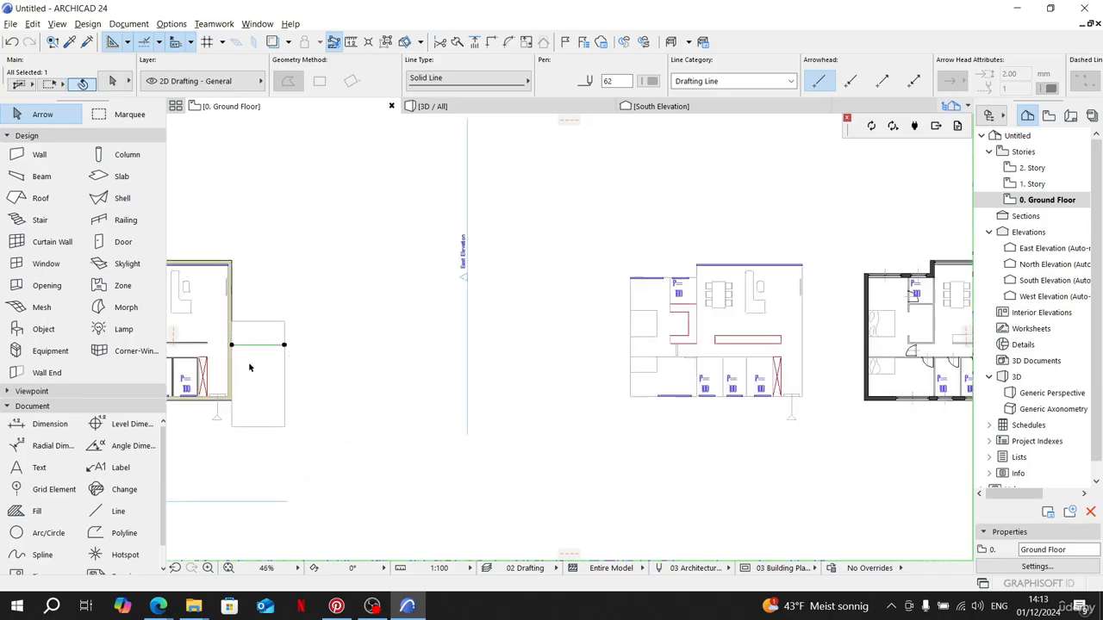
{"action": "middle_click_drag", "start_coordinate": [346, 297], "coordinate": [461, 430]}
{"action": "key", "text": "ctrl+d"}
{"action": "left_click", "coordinate": [559, 371]}
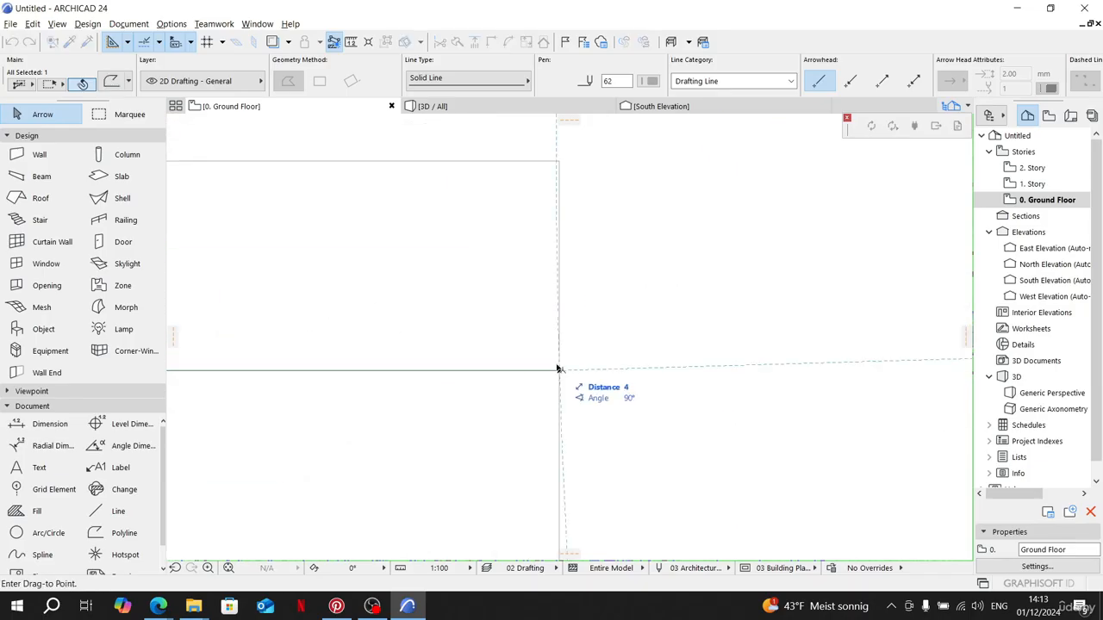
{"action": "left_click", "coordinate": [559, 339]}
{"action": "scroll", "coordinate": [559, 336], "scroll_direction": "down", "scroll_amount": 8}
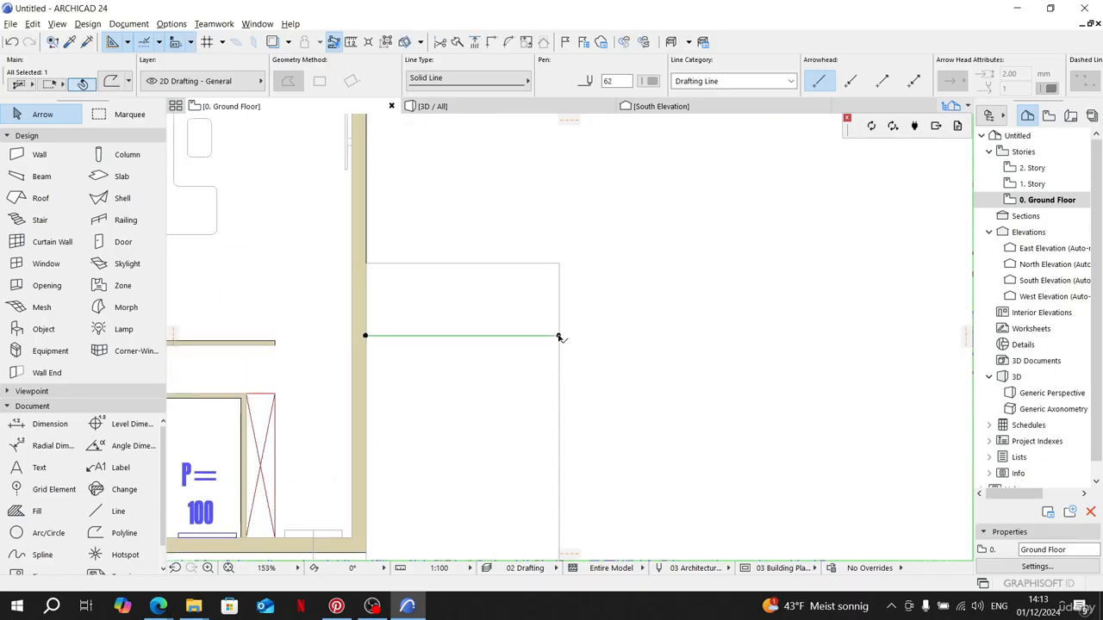
{"action": "middle_click_drag", "start_coordinate": [559, 337], "coordinate": [534, 308]}
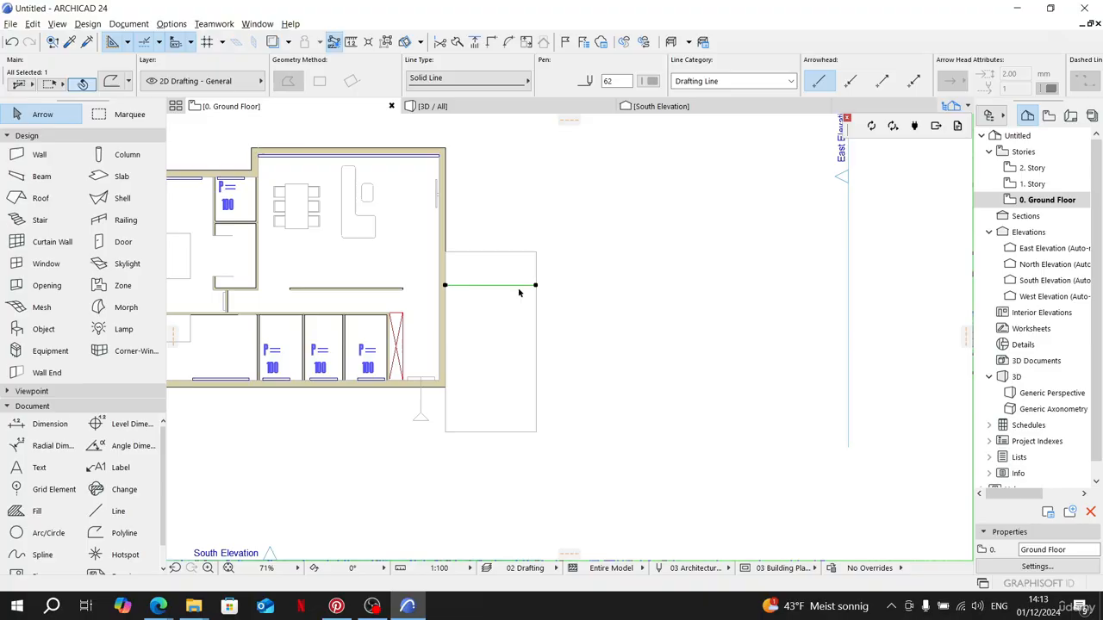
Step: Draw chained outer walls along the side room's outline, from the house's right outer wall around to the house's lower right corner
{"action": "left_click", "coordinate": [39, 154]}
{"action": "scroll", "coordinate": [504, 262], "scroll_direction": "up", "scroll_amount": 4}
{"action": "left_click", "coordinate": [383, 314]}
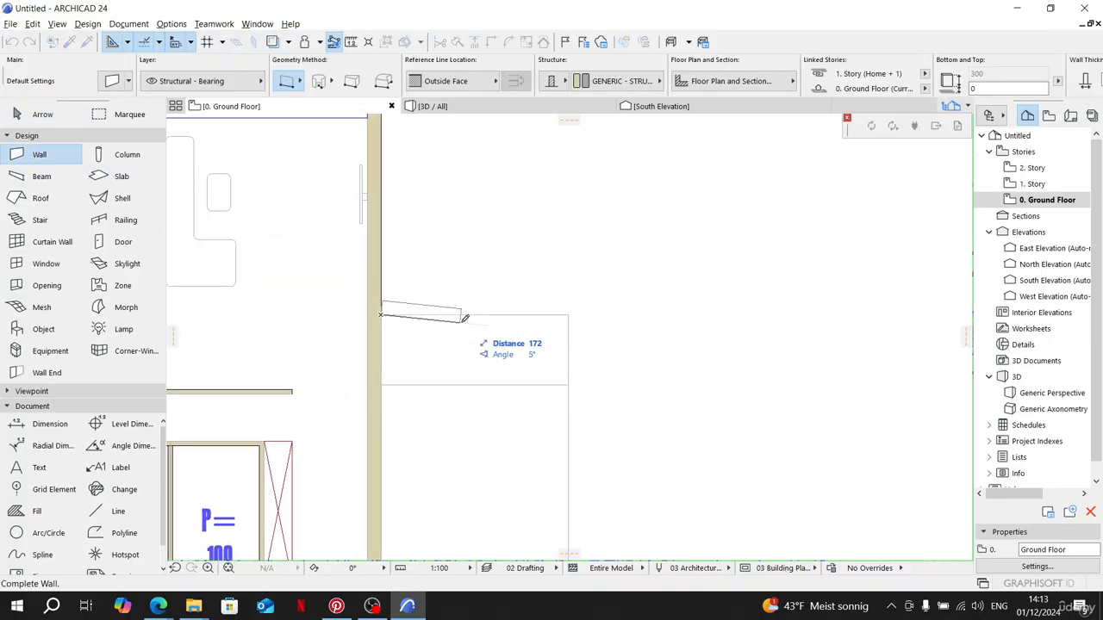
{"action": "left_click", "coordinate": [568, 312]}
{"action": "left_click", "coordinate": [569, 313]}
{"action": "scroll", "coordinate": [573, 388], "scroll_direction": "down", "scroll_amount": 5}
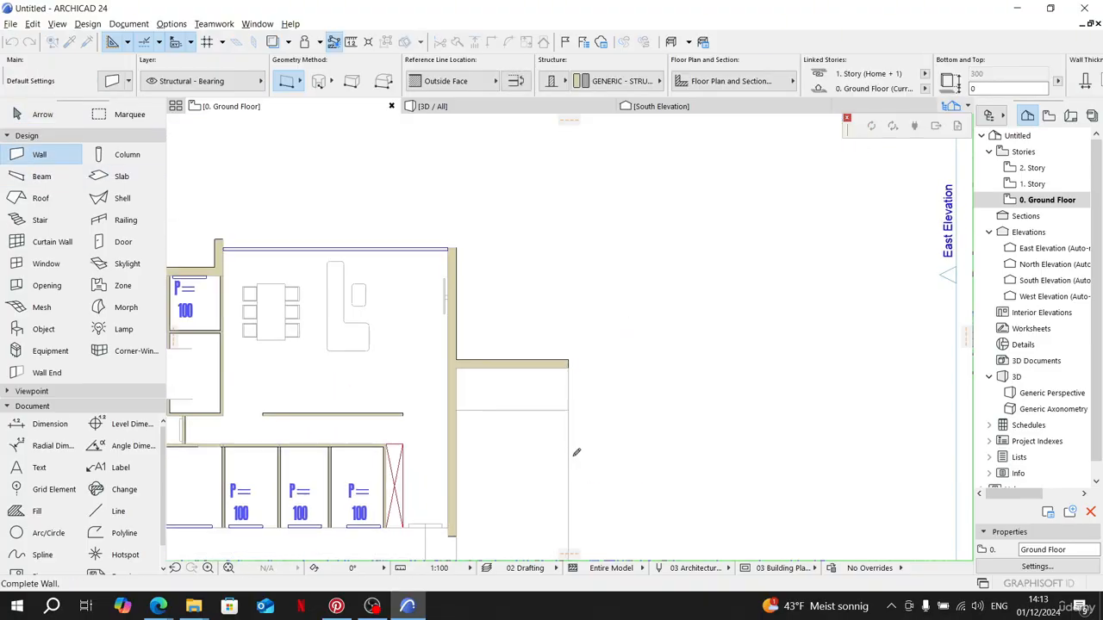
{"action": "scroll", "coordinate": [582, 349], "scroll_direction": "up", "scroll_amount": 3}
{"action": "left_click", "coordinate": [581, 346]}
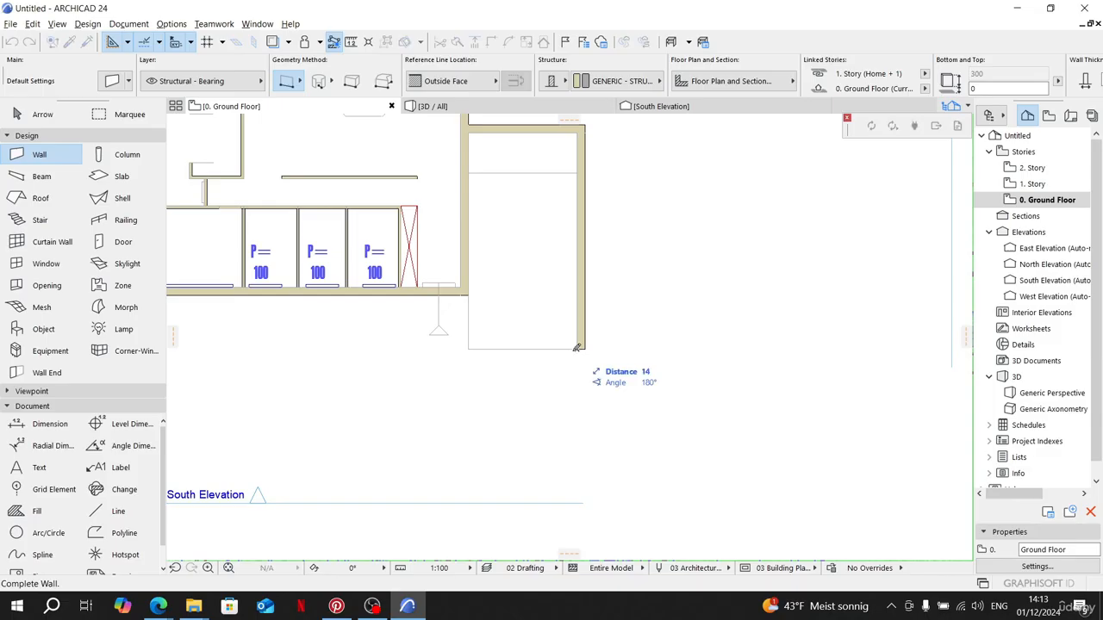
{"action": "left_click", "coordinate": [467, 349]}
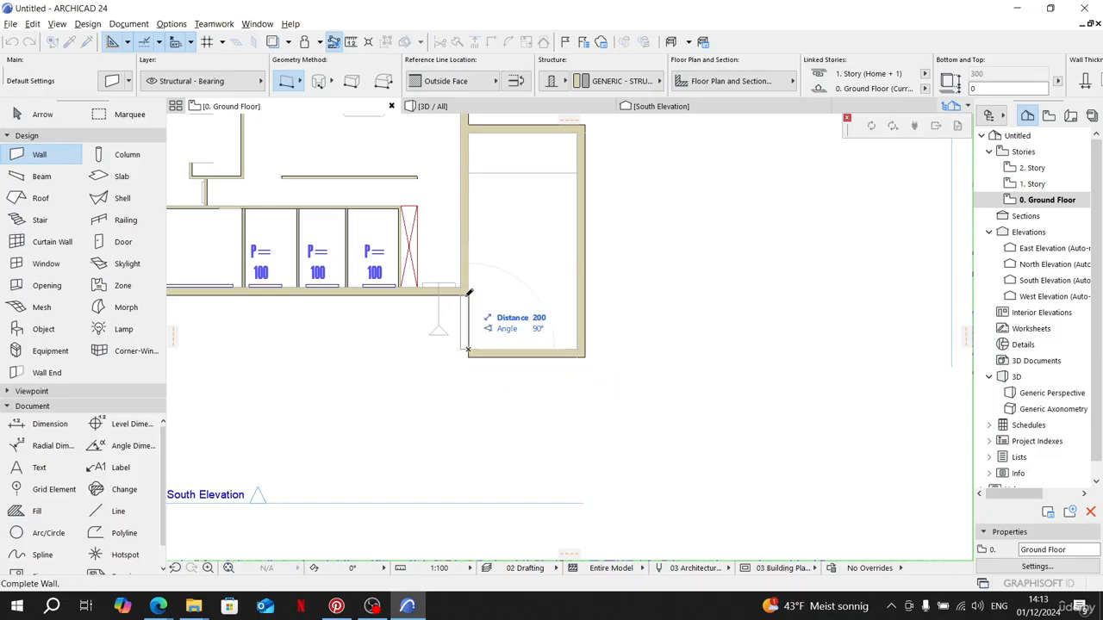
{"action": "double_click", "coordinate": [468, 294]}
{"action": "key", "text": "Escape"}
{"action": "scroll", "coordinate": [663, 317], "scroll_direction": "down", "scroll_amount": 2}
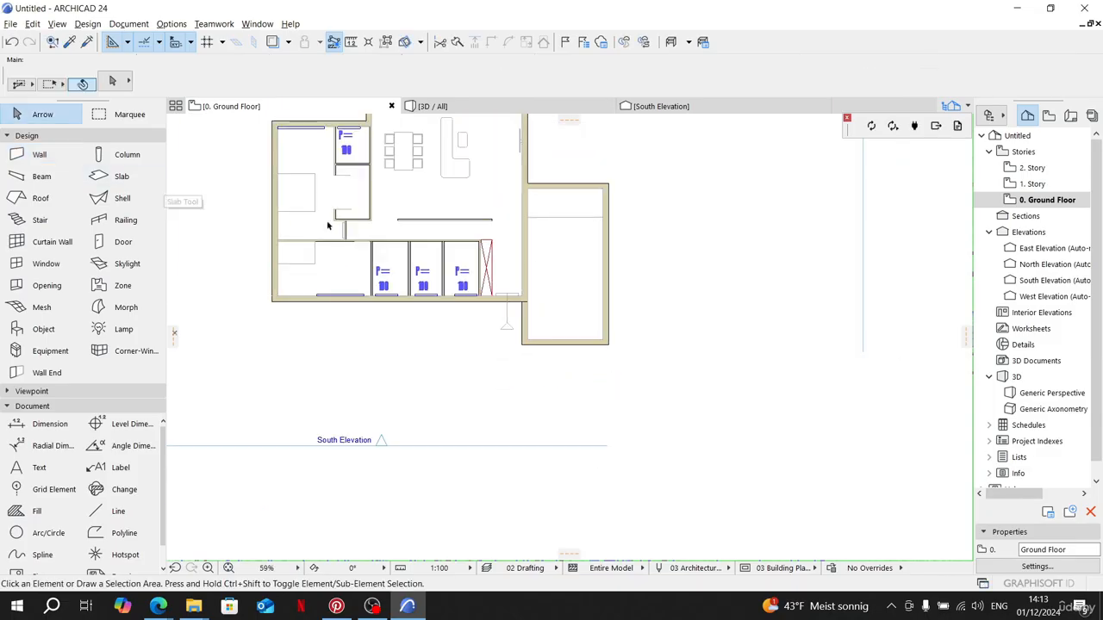
Step: Copy the short horizontal interior wall left of the living area to the left end of the side room's partition line
{"action": "scroll", "coordinate": [327, 226], "scroll_direction": "up", "scroll_amount": 3}
{"action": "left_click", "coordinate": [299, 229]}
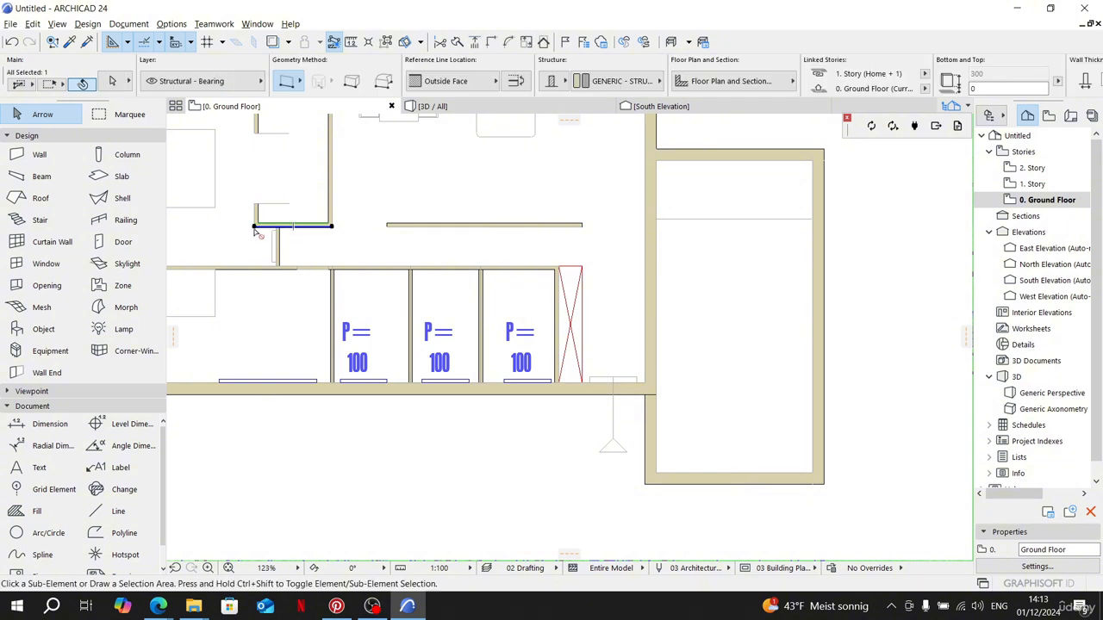
{"action": "key", "text": "ctrl+shift+d"}
{"action": "left_click", "coordinate": [255, 227]}
{"action": "middle_click_drag", "start_coordinate": [523, 281], "coordinate": [257, 319]}
{"action": "scroll", "coordinate": [388, 250], "scroll_direction": "up", "scroll_amount": 3}
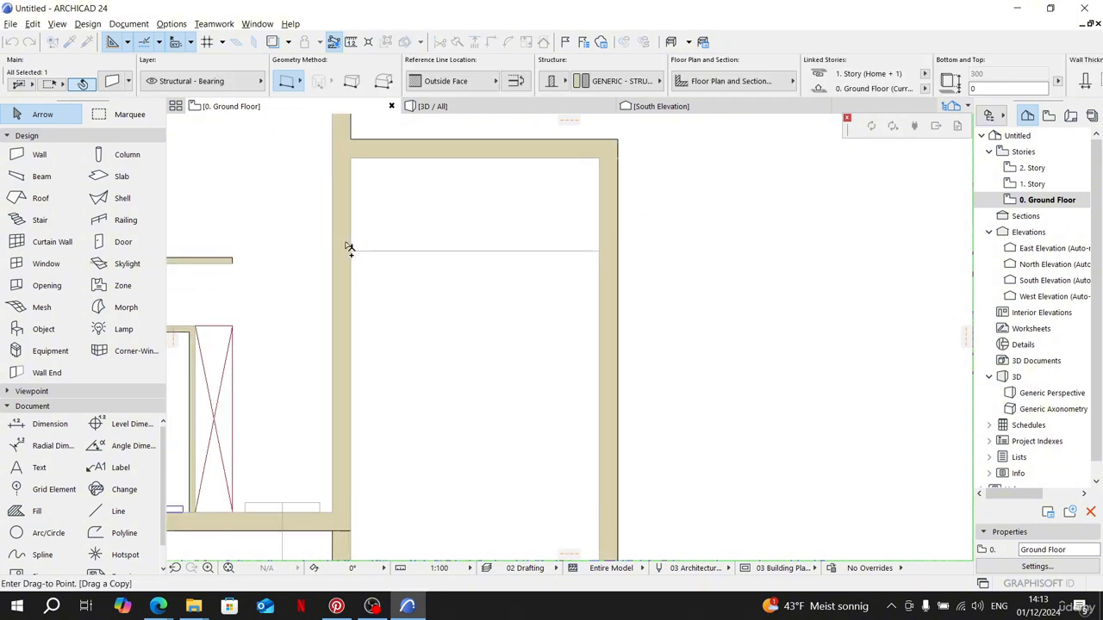
{"action": "left_click", "coordinate": [347, 250]}
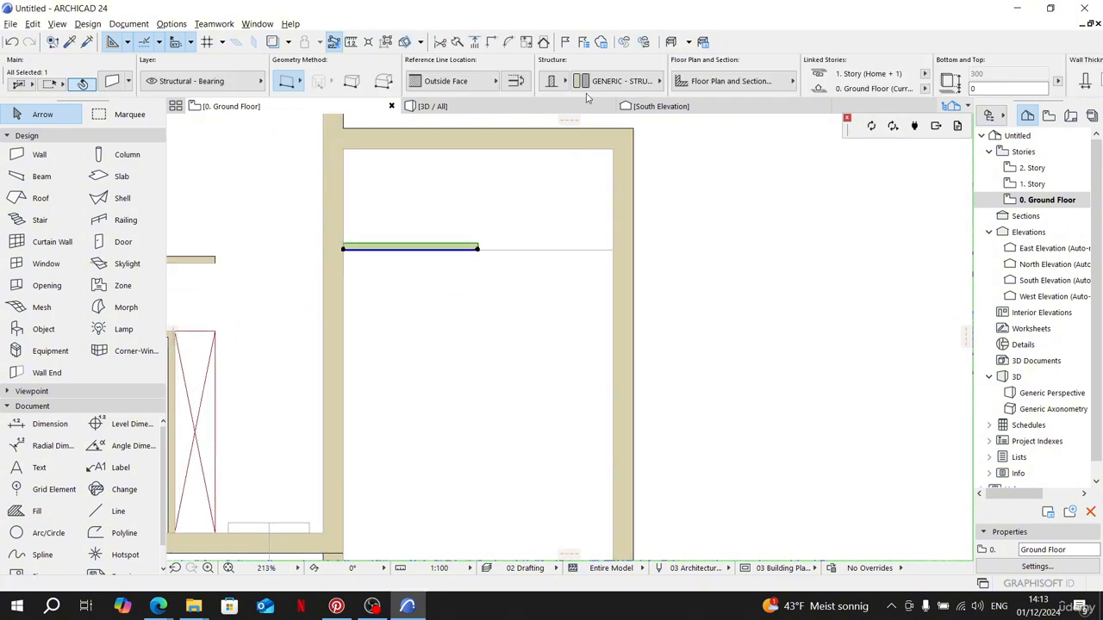
Step: Flip the copied wall to the lower side of the partition line and stretch it to the side room's right wall
{"action": "left_click", "coordinate": [515, 80]}
{"action": "left_click", "coordinate": [479, 252]}
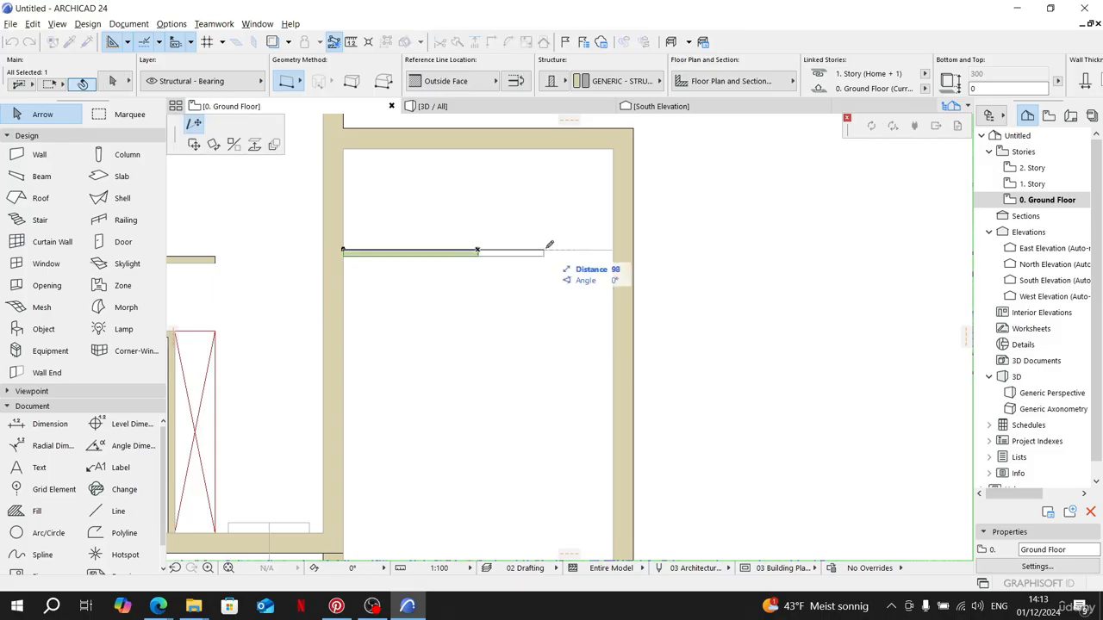
{"action": "left_click", "coordinate": [612, 250]}
{"action": "left_click", "coordinate": [750, 305]}
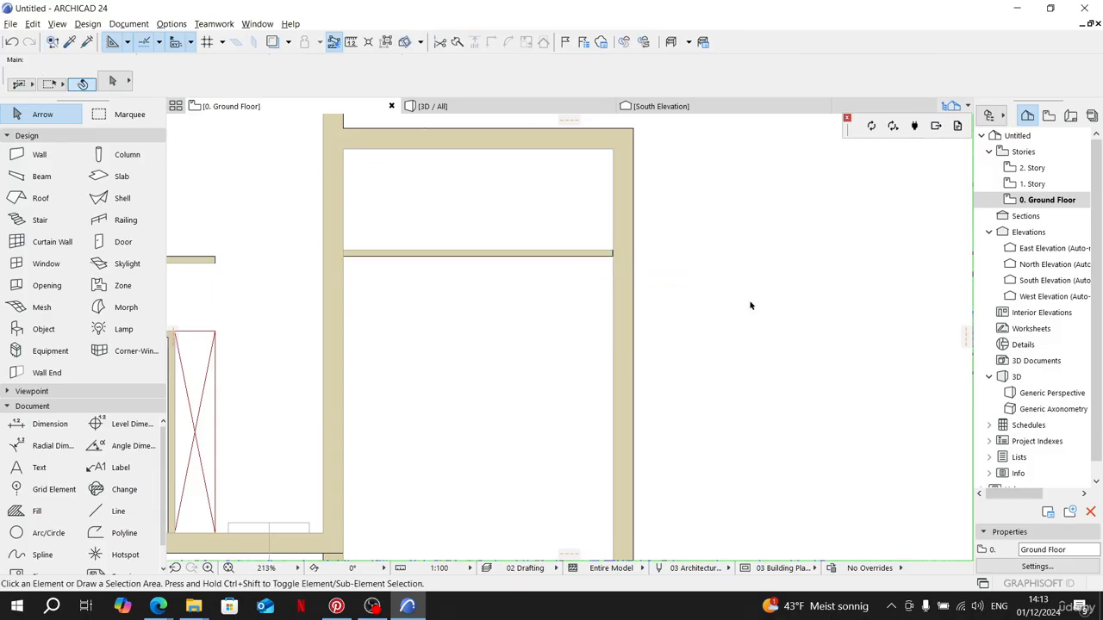
{"action": "scroll", "coordinate": [751, 305], "scroll_direction": "down", "scroll_amount": 4}
{"action": "scroll", "coordinate": [796, 410], "scroll_direction": "down", "scroll_amount": 3}
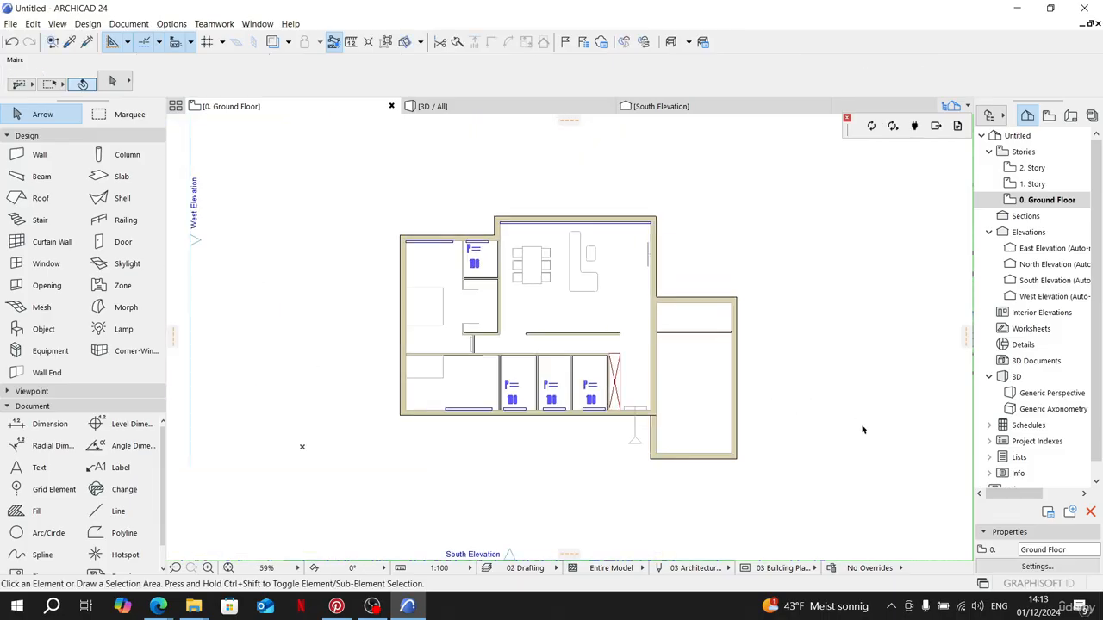
Step: Examine the ground floor's outer and interior walls and the side room in 3D from several angles and distances
{"action": "left_click", "coordinate": [485, 112]}
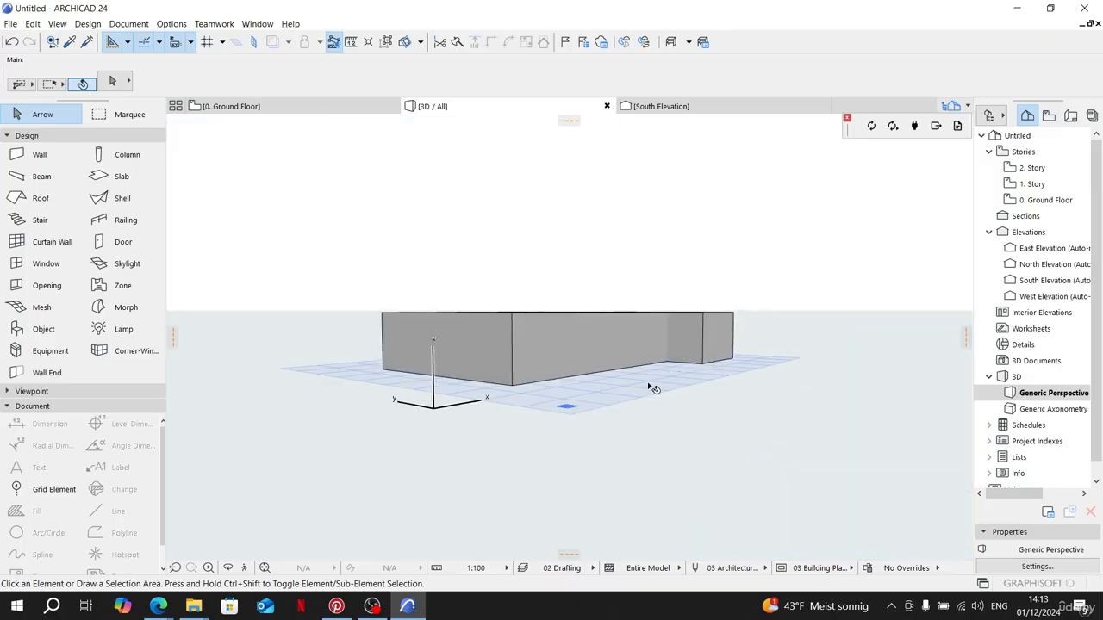
{"action": "middle_click_drag", "start_coordinate": [652, 388], "coordinate": [597, 393], "text": "shift"}
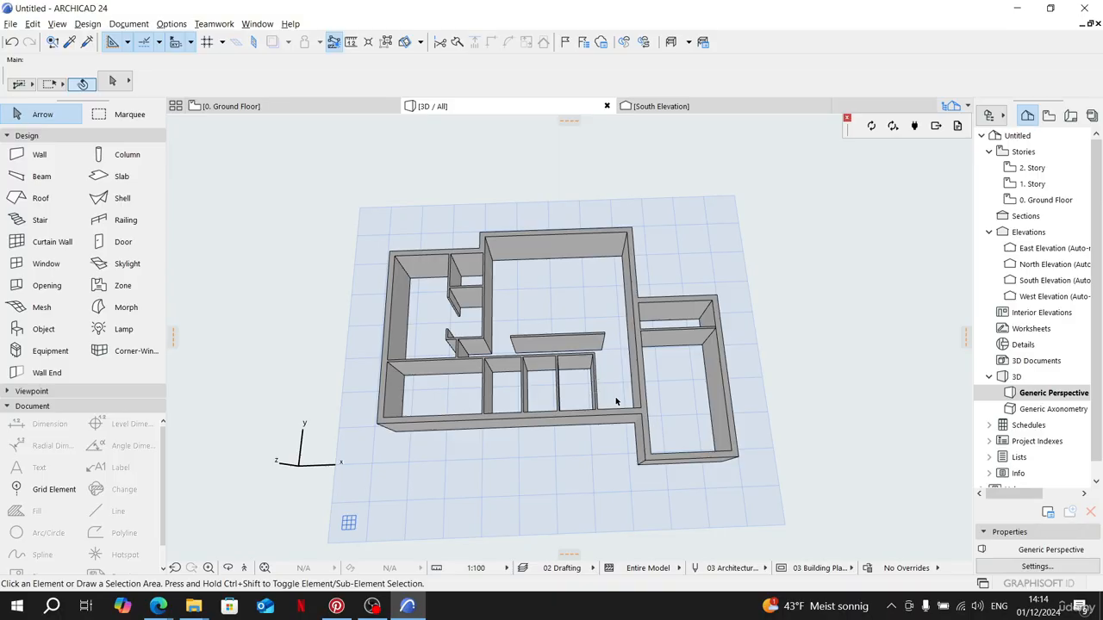
{"action": "middle_click_drag", "start_coordinate": [616, 402], "coordinate": [547, 400], "text": "shift"}
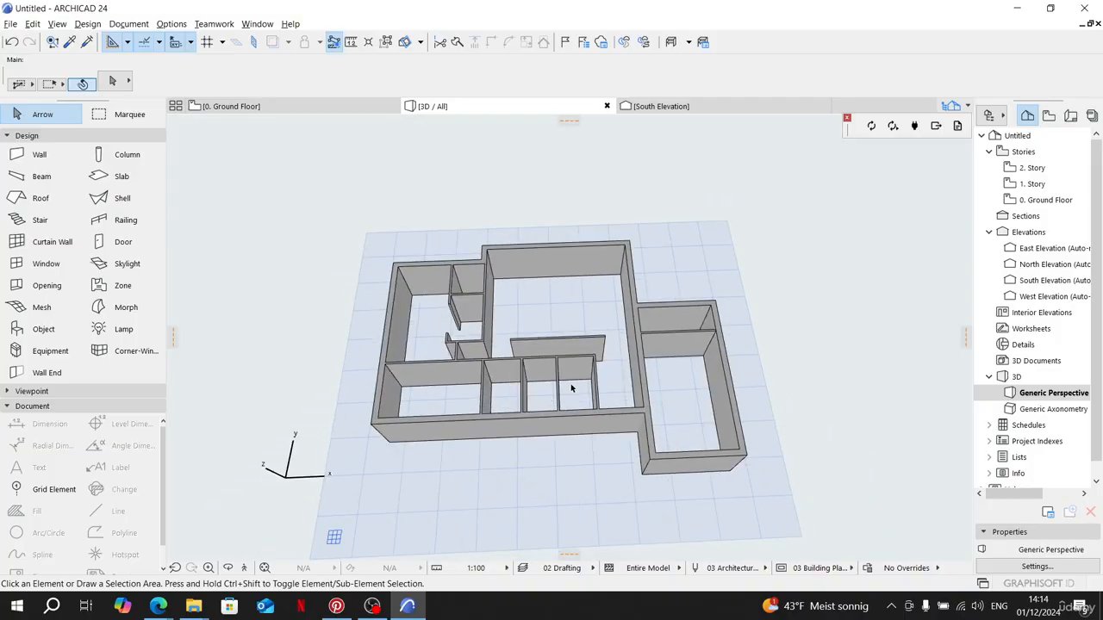
{"action": "scroll", "coordinate": [572, 389], "scroll_direction": "down", "scroll_amount": 5}
{"action": "scroll", "coordinate": [571, 388], "scroll_direction": "up", "scroll_amount": 8}
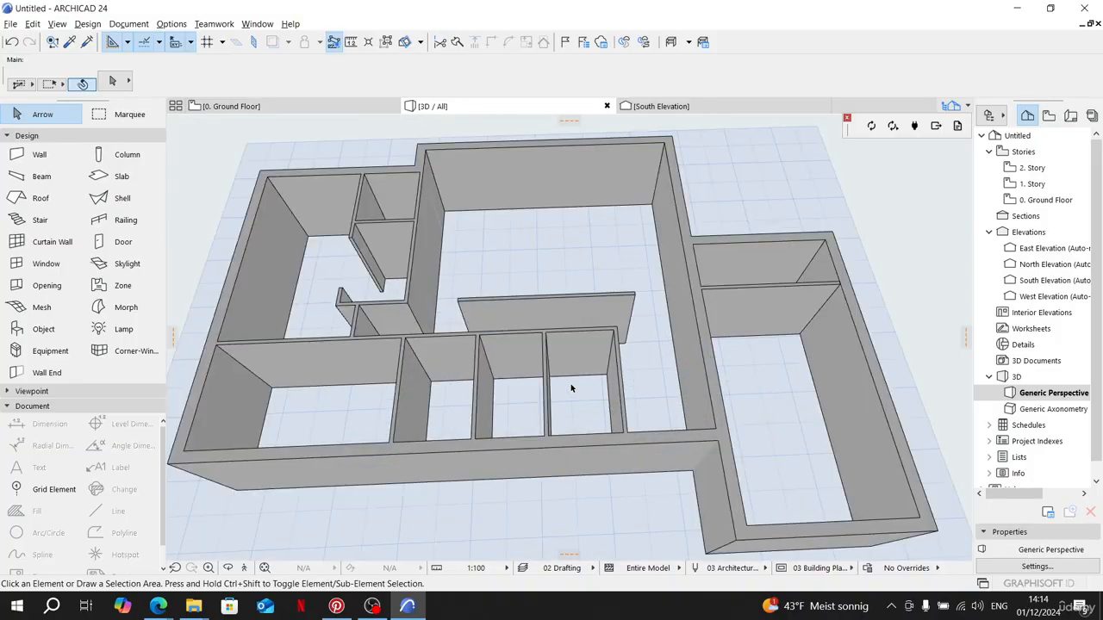
{"action": "scroll", "coordinate": [571, 389], "scroll_direction": "down", "scroll_amount": 5}
{"action": "scroll", "coordinate": [571, 388], "scroll_direction": "down", "scroll_amount": 4}
{"action": "scroll", "coordinate": [571, 388], "scroll_direction": "up", "scroll_amount": 4}
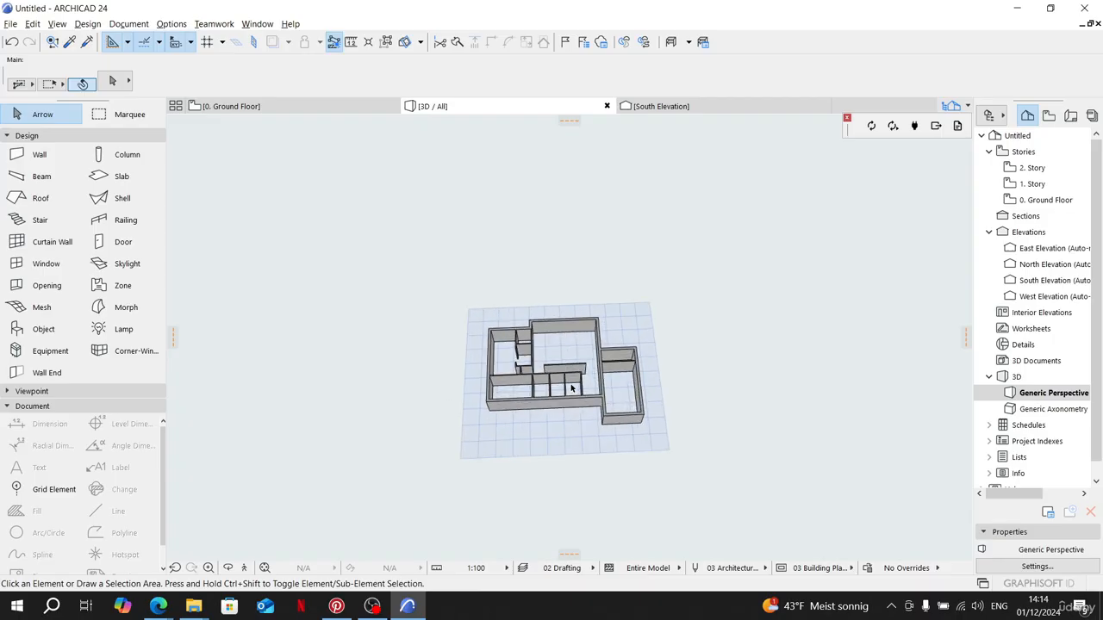
{"action": "scroll", "coordinate": [572, 388], "scroll_direction": "down", "scroll_amount": 2}
{"action": "scroll", "coordinate": [574, 388], "scroll_direction": "up", "scroll_amount": 5}
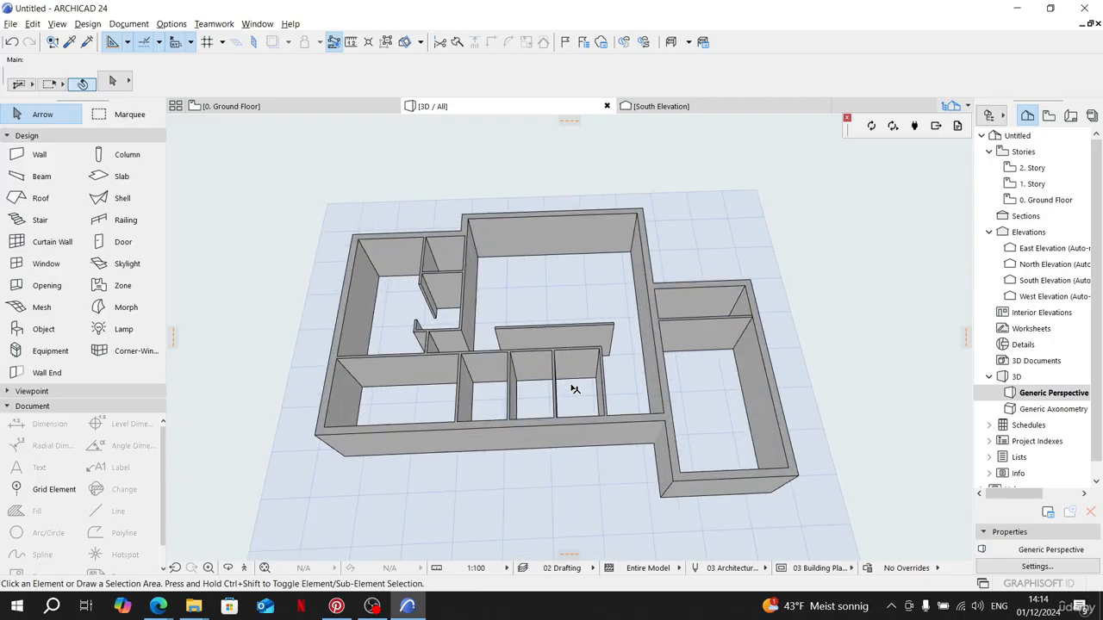
{"action": "scroll", "coordinate": [574, 388], "scroll_direction": "down", "scroll_amount": 3}
{"action": "scroll", "coordinate": [574, 389], "scroll_direction": "up", "scroll_amount": 2}
{"action": "scroll", "coordinate": [574, 389], "scroll_direction": "up", "scroll_amount": 4}
{"action": "scroll", "coordinate": [572, 388], "scroll_direction": "down", "scroll_amount": 3}
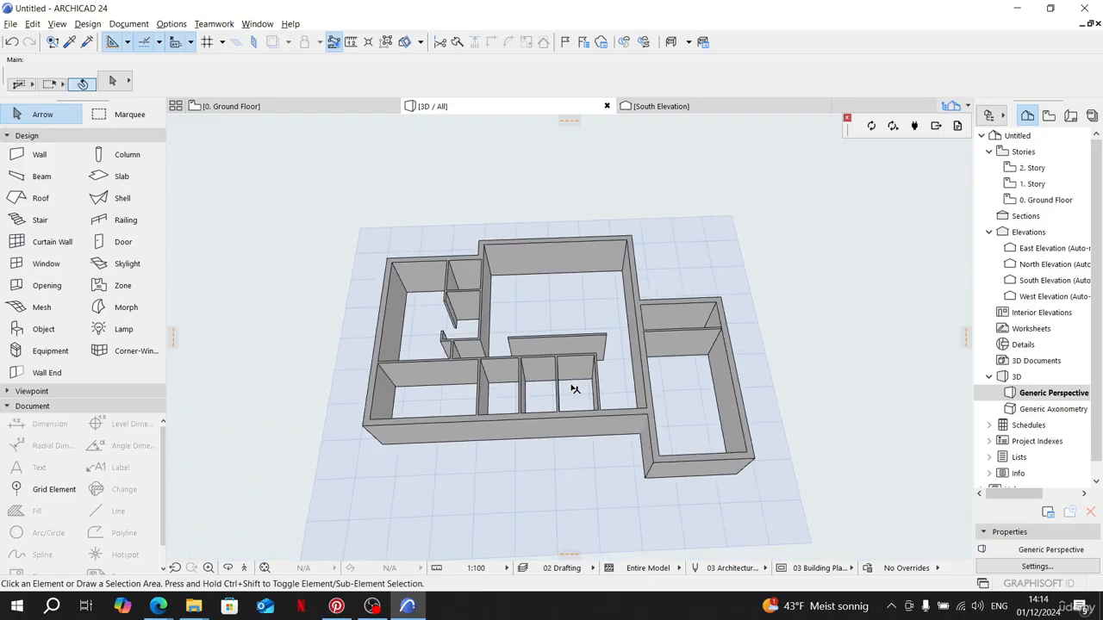
{"action": "scroll", "coordinate": [571, 388], "scroll_direction": "up", "scroll_amount": 1}
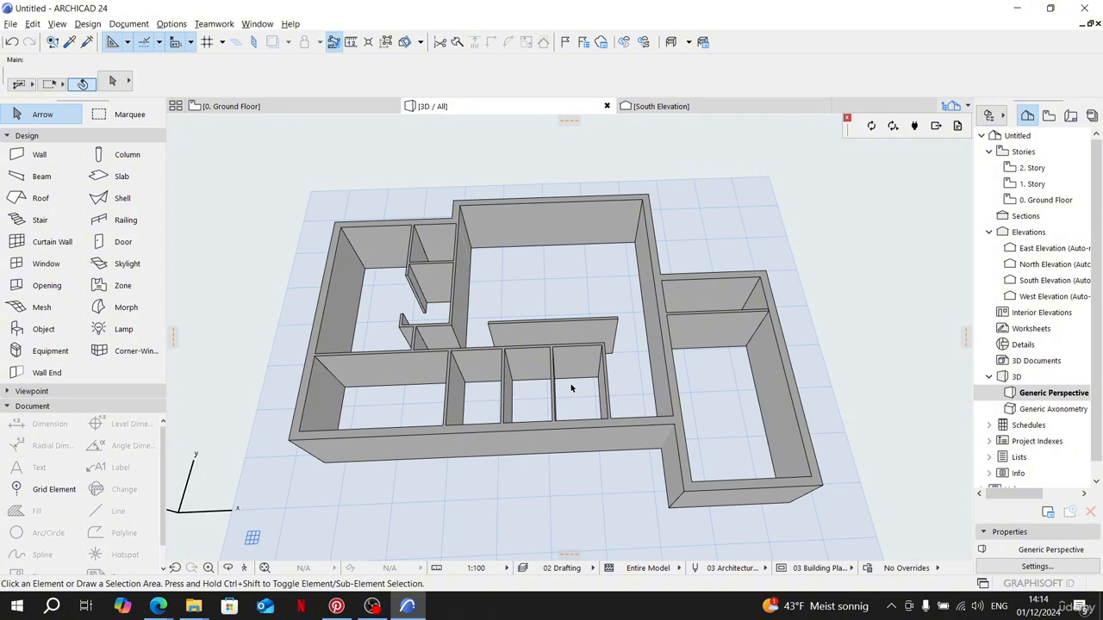
{"action": "scroll", "coordinate": [572, 387], "scroll_direction": "down", "scroll_amount": 5}
{"action": "scroll", "coordinate": [572, 388], "scroll_direction": "up", "scroll_amount": 6}
{"action": "scroll", "coordinate": [572, 388], "scroll_direction": "down", "scroll_amount": 5}
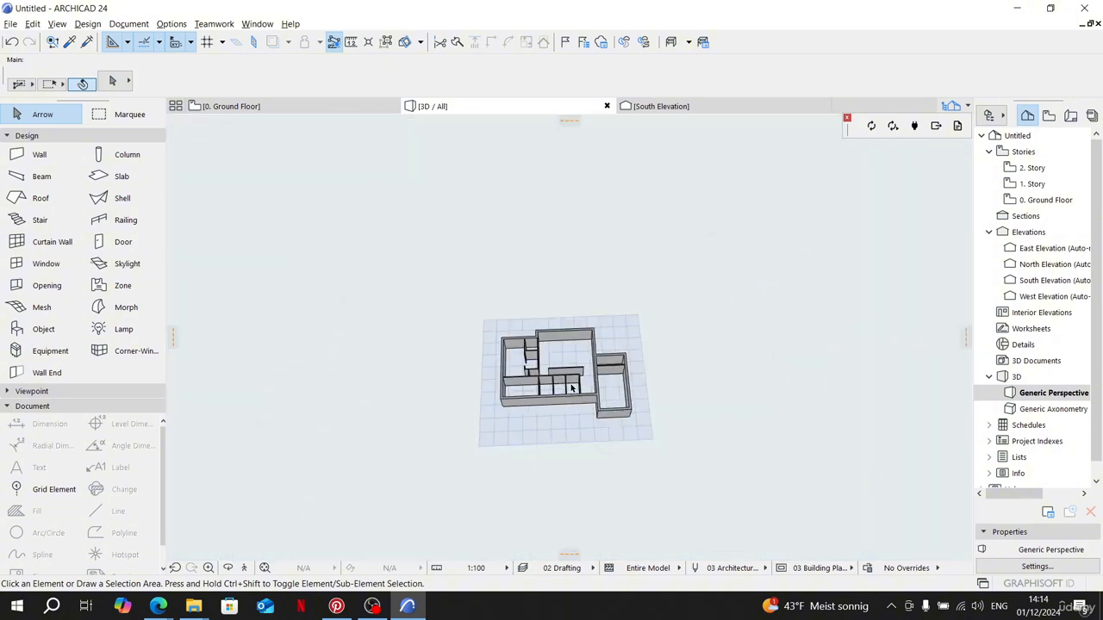
{"action": "scroll", "coordinate": [571, 387], "scroll_direction": "down", "scroll_amount": 2}
{"action": "scroll", "coordinate": [571, 387], "scroll_direction": "up", "scroll_amount": 5}
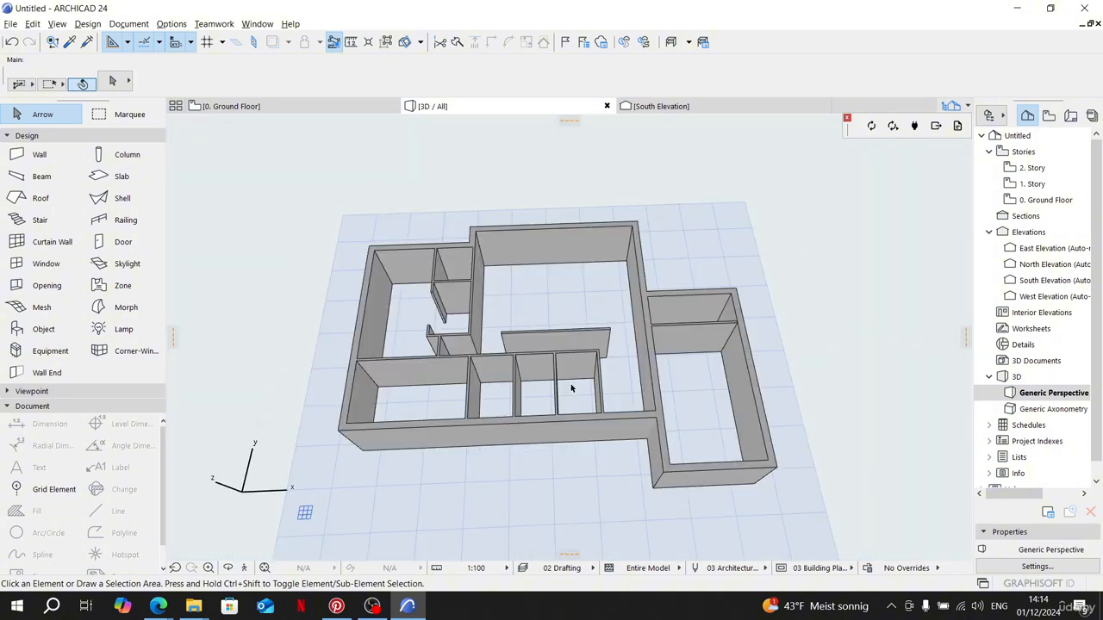
{"action": "scroll", "coordinate": [571, 388], "scroll_direction": "down", "scroll_amount": 6}
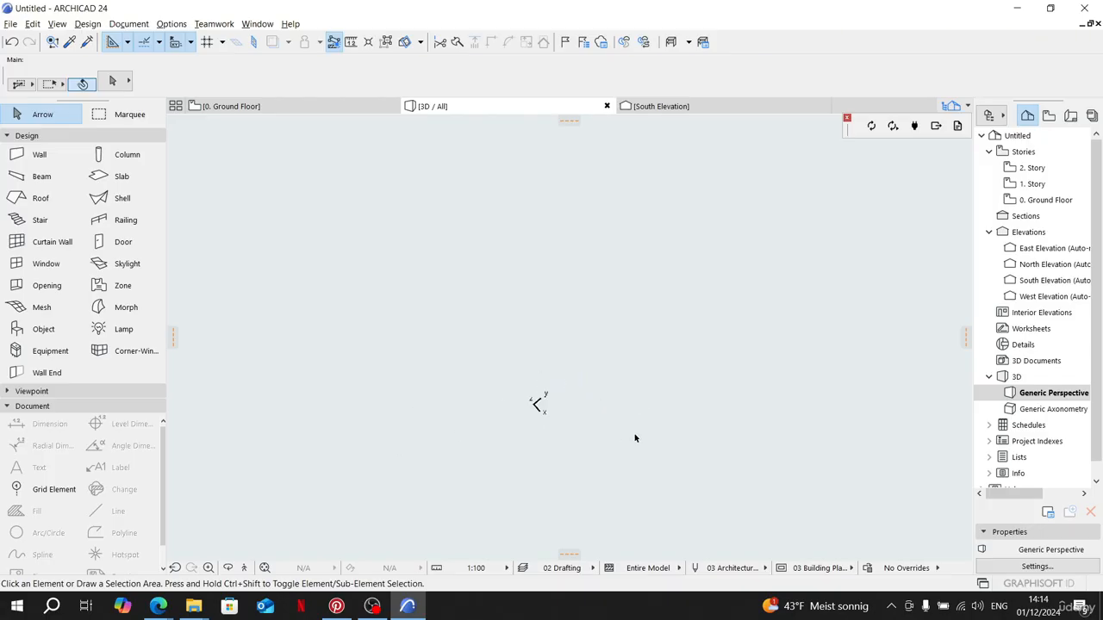
{"action": "middle_click_drag", "start_coordinate": [647, 417], "coordinate": [663, 263], "text": "shift"}
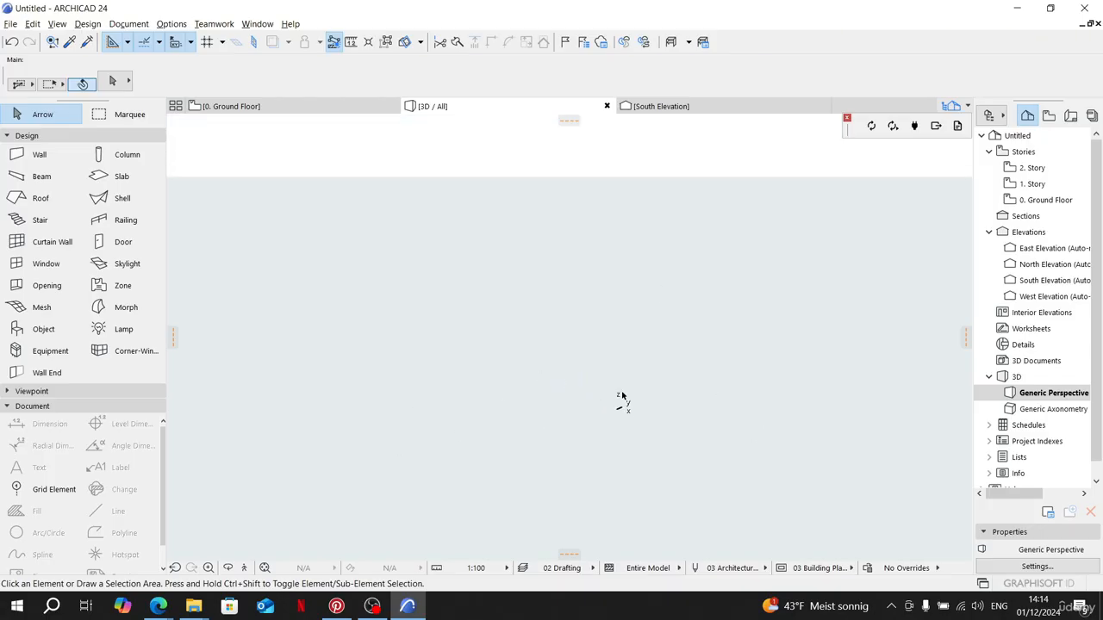
{"action": "middle_click_drag", "start_coordinate": [622, 396], "coordinate": [651, 467], "text": "shift"}
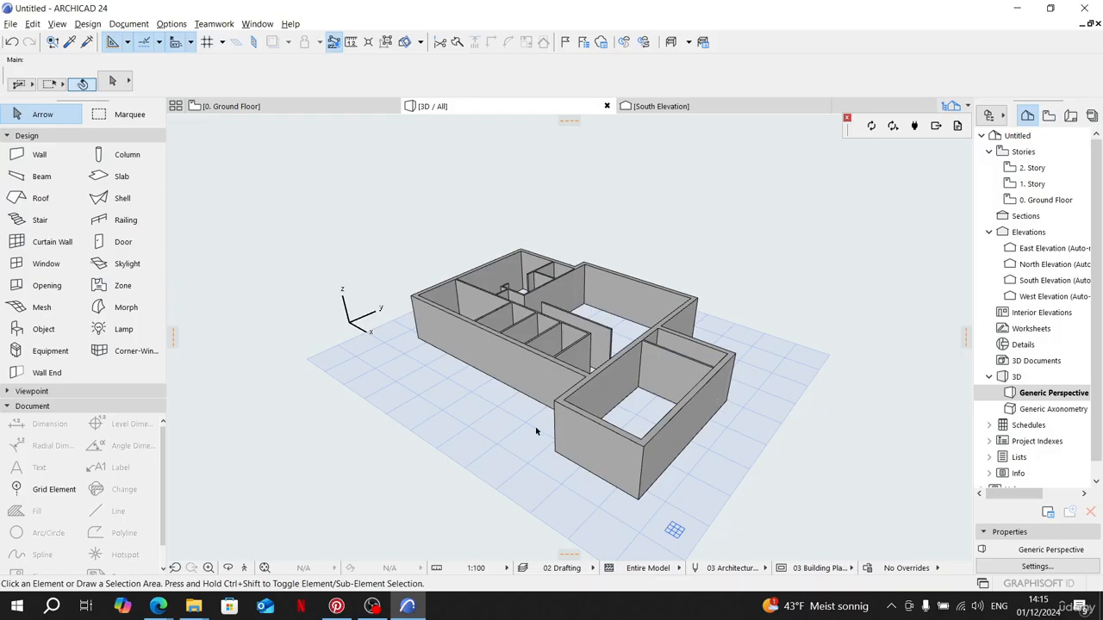
{"action": "middle_click_drag", "start_coordinate": [536, 431], "coordinate": [422, 297], "text": "shift"}
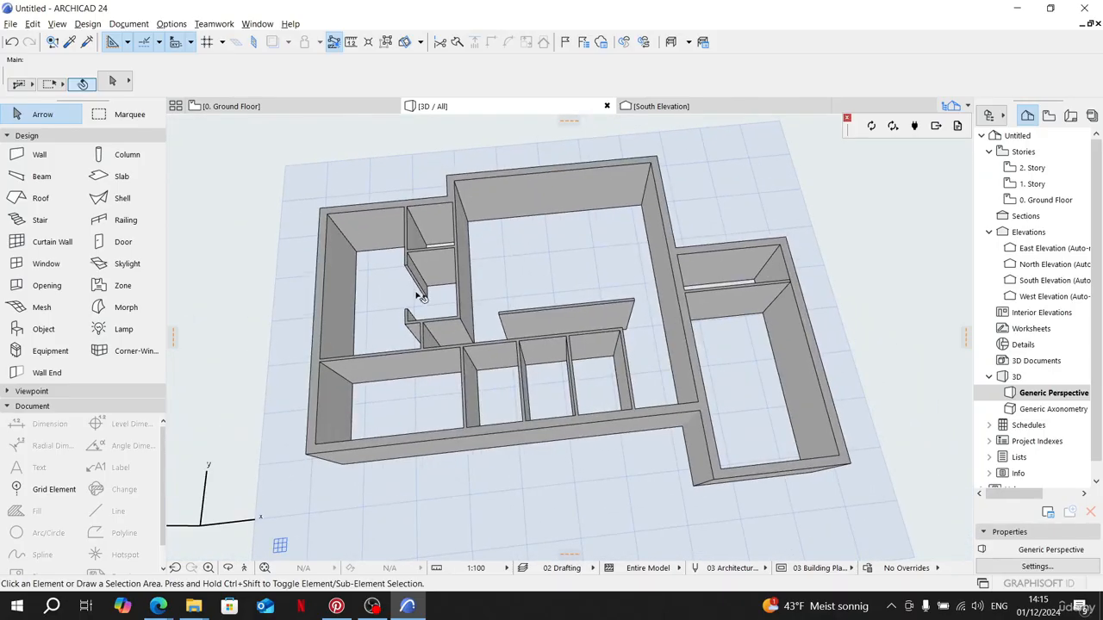
Step: Return to the ground floor plan and open the default settings of the Door tool
{"action": "left_click", "coordinate": [244, 109]}
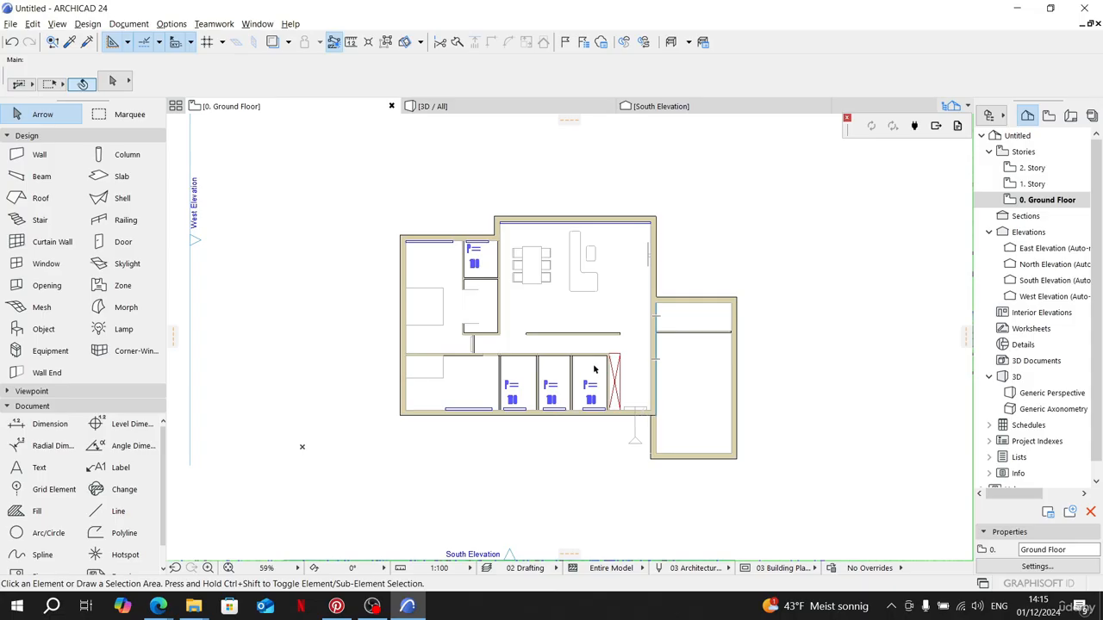
{"action": "scroll", "coordinate": [642, 422], "scroll_direction": "up", "scroll_amount": 5}
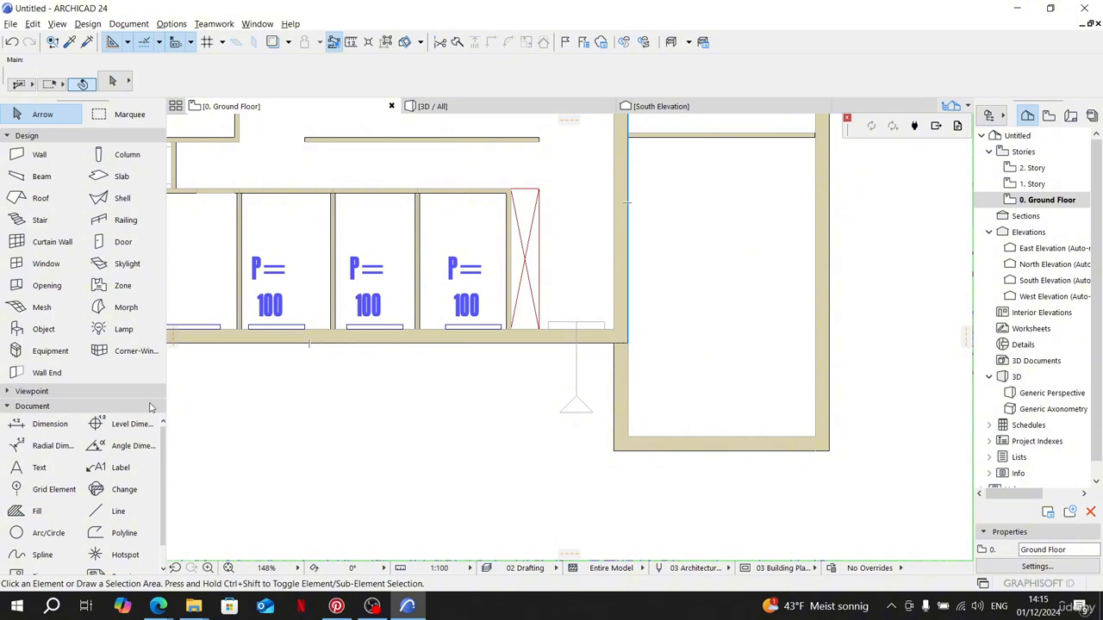
{"action": "left_click", "coordinate": [124, 245]}
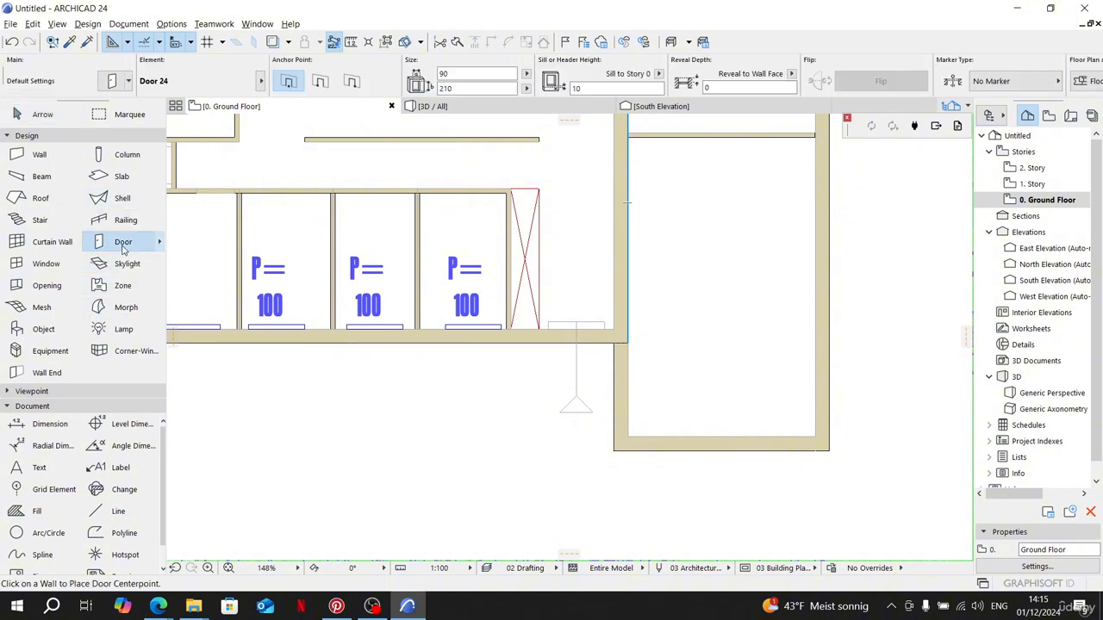
{"action": "double_click", "coordinate": [123, 245]}
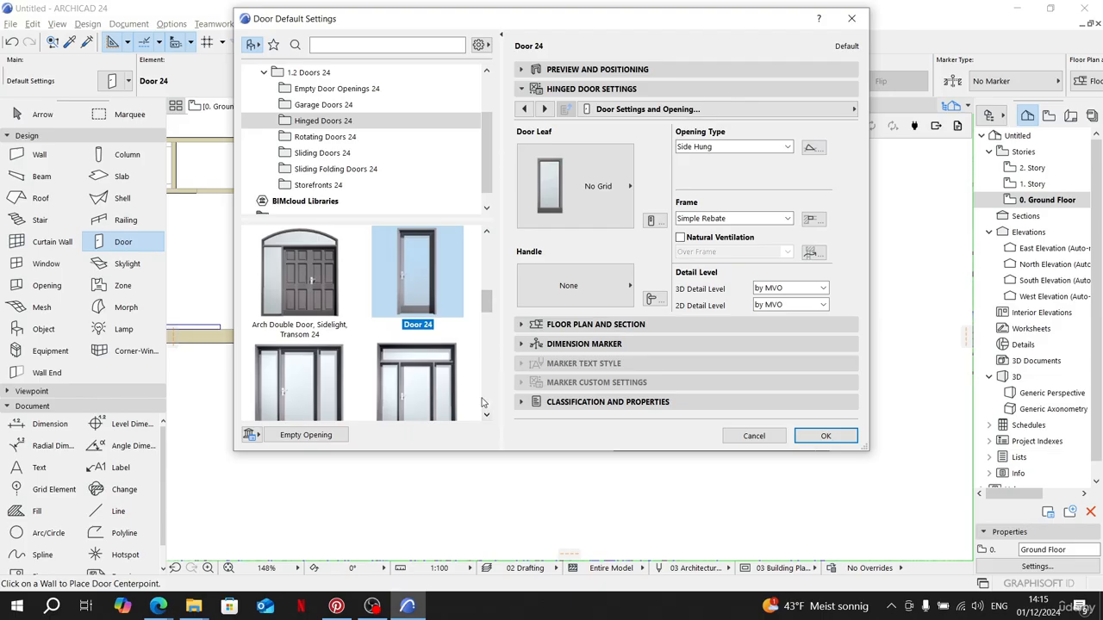
Step: Browse the door library categories, from empty openings, garage and hinged doors to rotating, sliding, sliding folding and storefront doors
{"action": "left_click", "coordinate": [362, 89]}
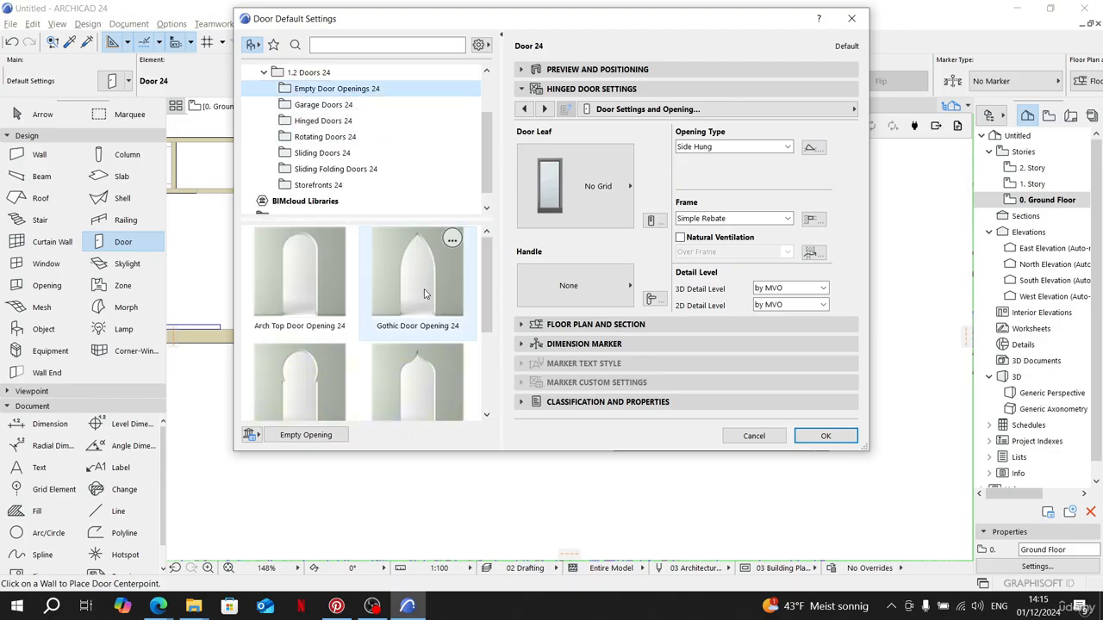
{"action": "scroll", "coordinate": [424, 294], "scroll_direction": "down", "scroll_amount": 3}
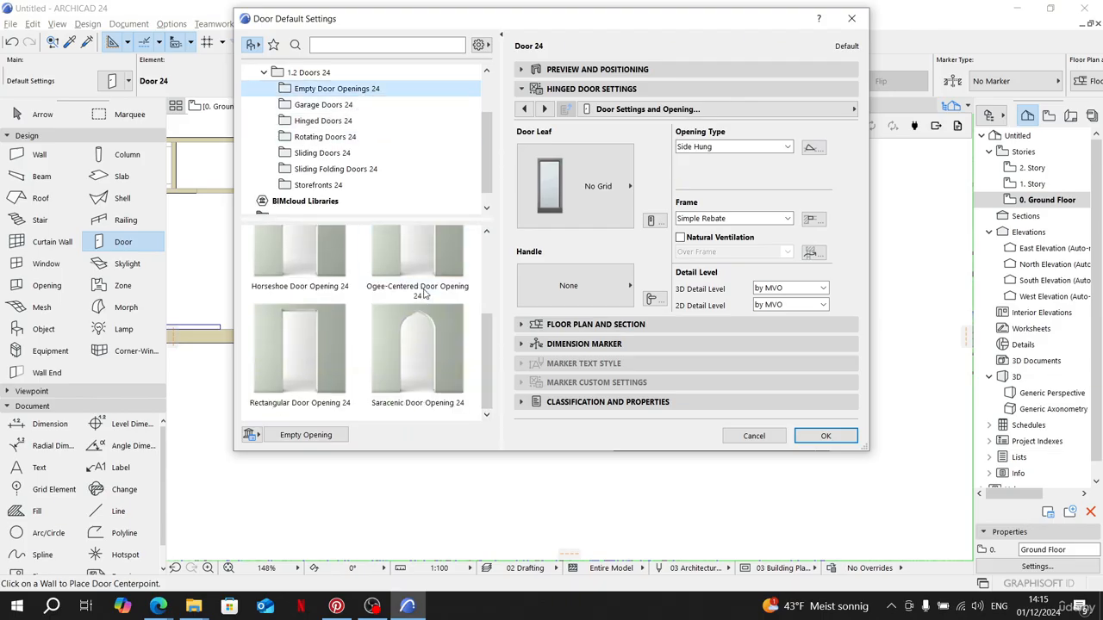
{"action": "left_click", "coordinate": [323, 104]}
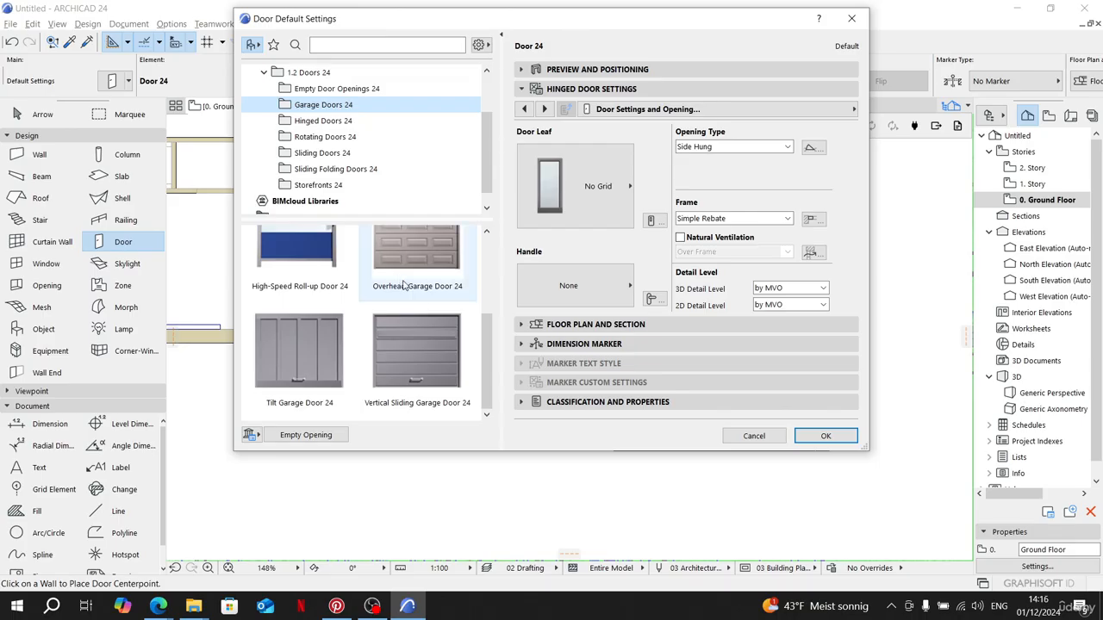
{"action": "left_click", "coordinate": [323, 120]}
{"action": "scroll", "coordinate": [430, 335], "scroll_direction": "down", "scroll_amount": 5}
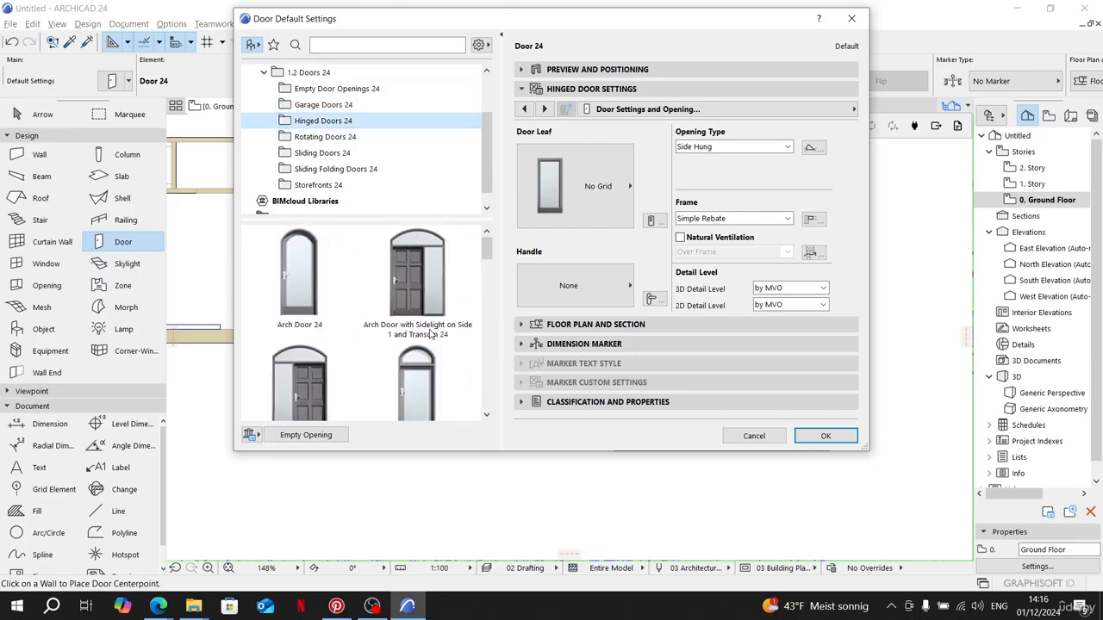
{"action": "scroll", "coordinate": [431, 334], "scroll_direction": "down", "scroll_amount": 5}
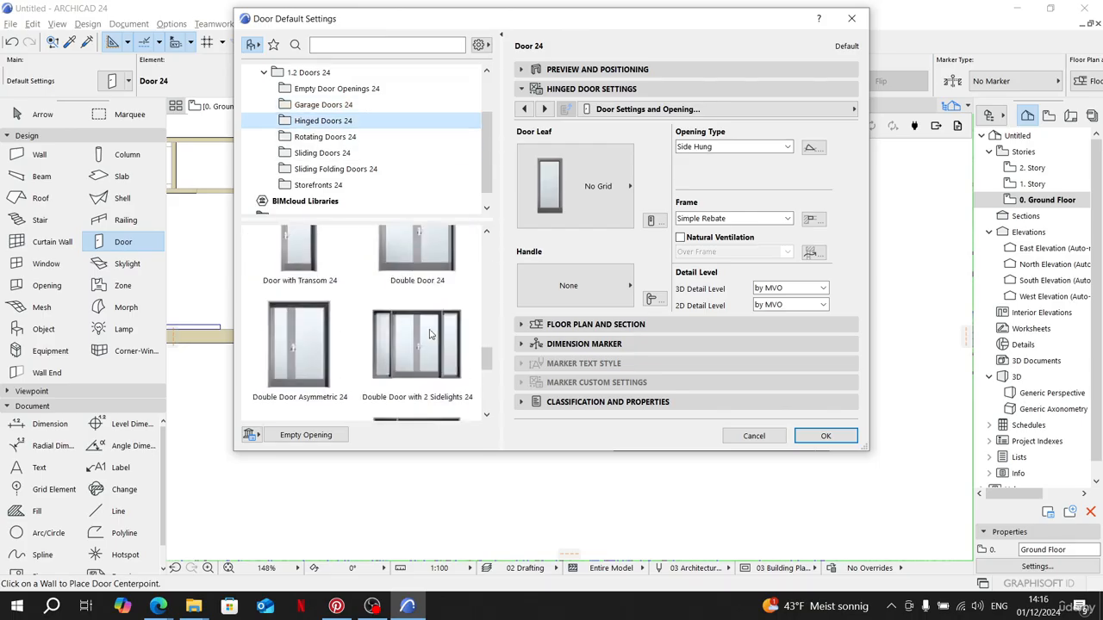
{"action": "left_click", "coordinate": [325, 136]}
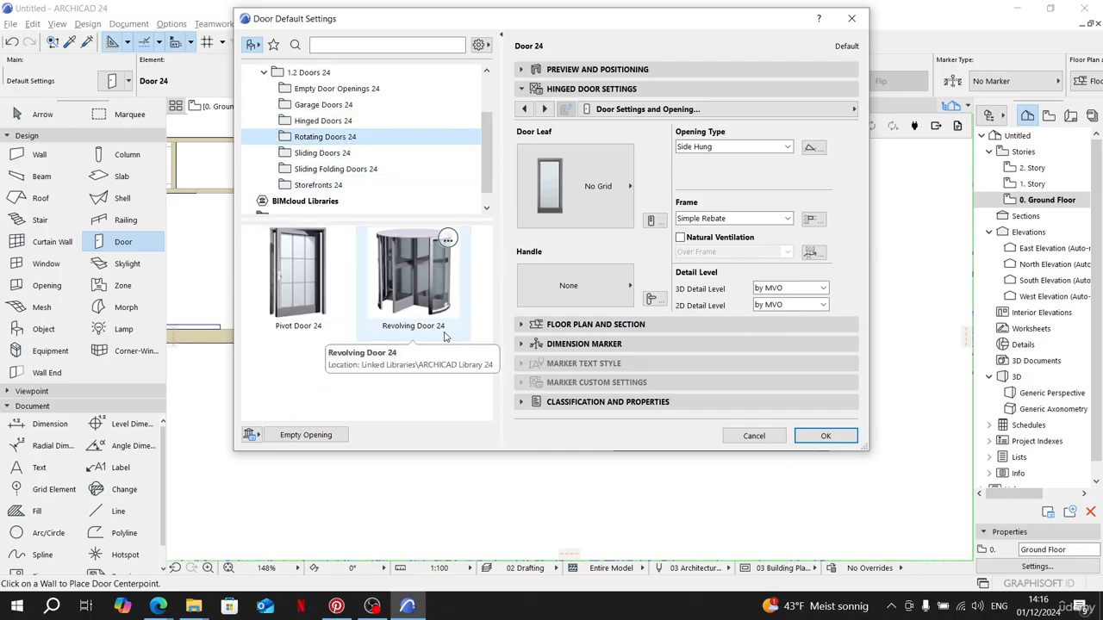
{"action": "left_click", "coordinate": [348, 155]}
{"action": "scroll", "coordinate": [409, 298], "scroll_direction": "down", "scroll_amount": 4}
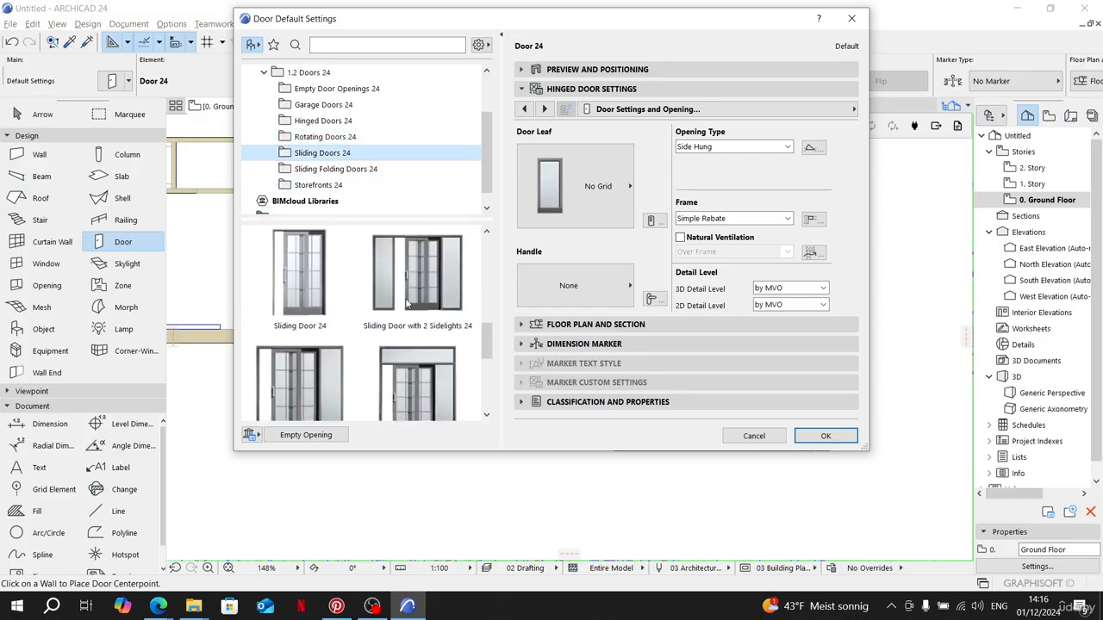
{"action": "left_click", "coordinate": [340, 169]}
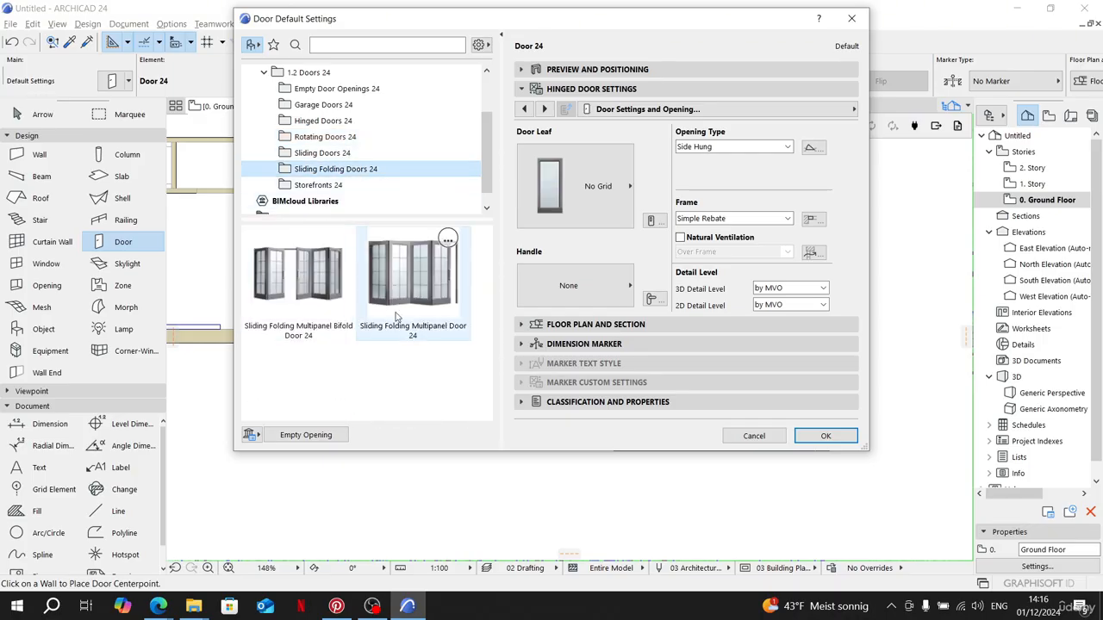
{"action": "left_click", "coordinate": [345, 184]}
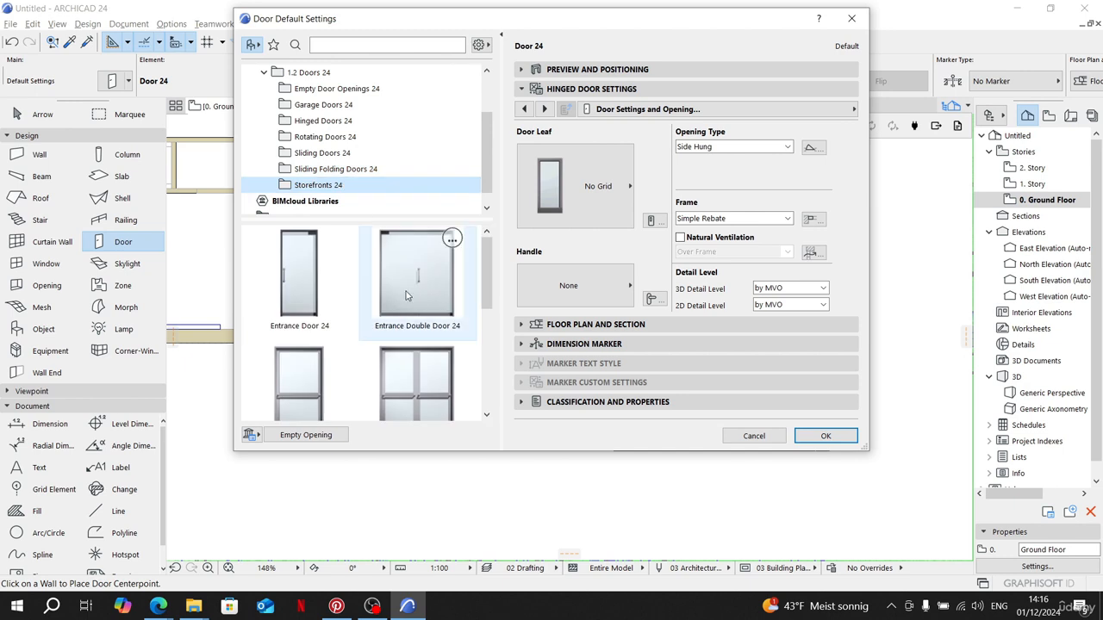
{"action": "scroll", "coordinate": [400, 289], "scroll_direction": "down", "scroll_amount": 3}
{"action": "scroll", "coordinate": [400, 289], "scroll_direction": "down", "scroll_amount": 1}
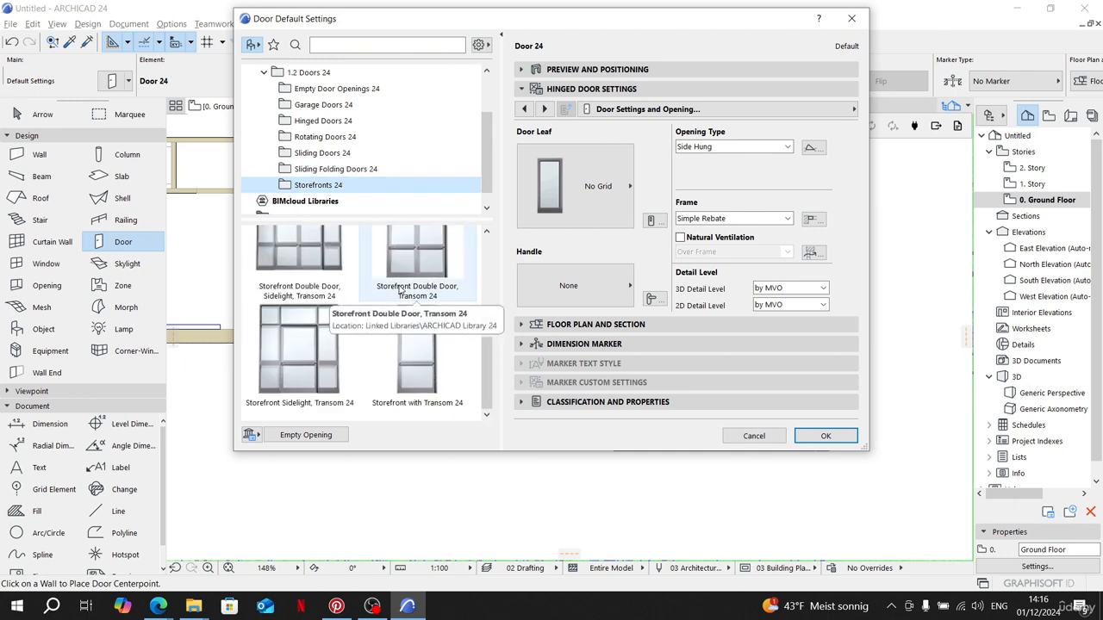
{"action": "left_click", "coordinate": [336, 89]}
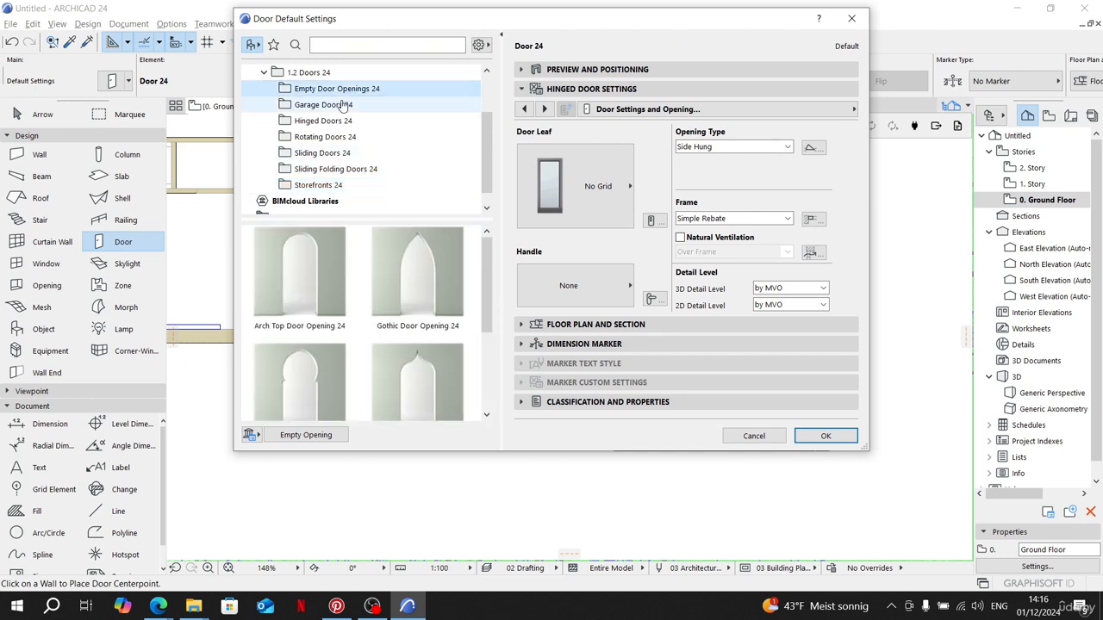
Step: Choose the hinged door model "Door with Sidelight on Side 2 24" as the default door
{"action": "left_click", "coordinate": [323, 120]}
{"action": "scroll", "coordinate": [408, 319], "scroll_direction": "down", "scroll_amount": 1}
{"action": "scroll", "coordinate": [408, 314], "scroll_direction": "up", "scroll_amount": 1}
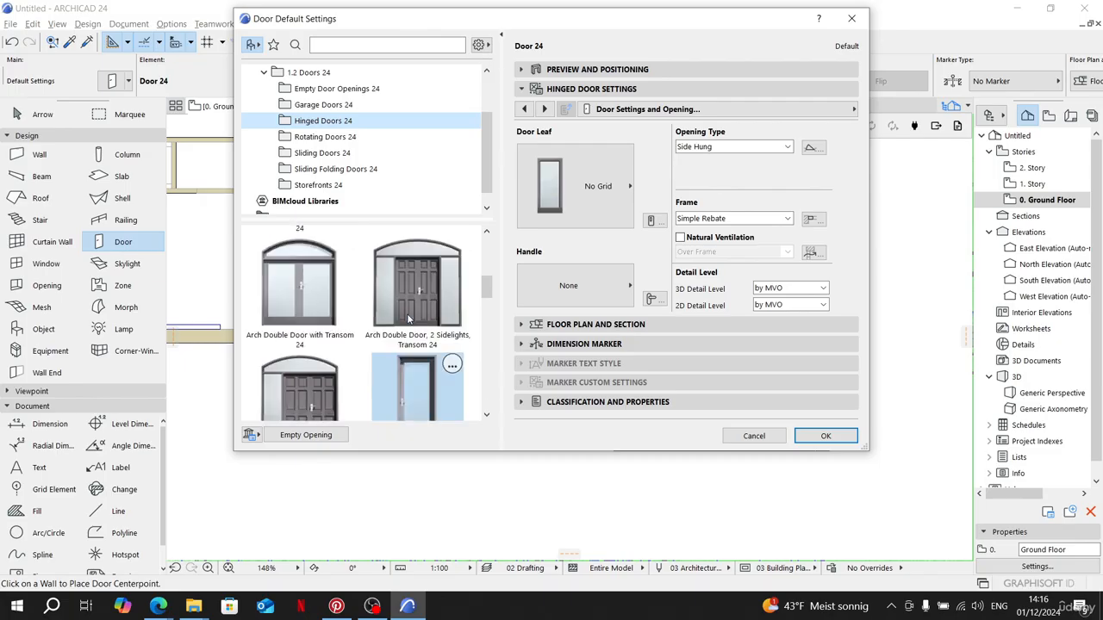
{"action": "scroll", "coordinate": [408, 314], "scroll_direction": "down", "scroll_amount": 2}
{"action": "scroll", "coordinate": [407, 314], "scroll_direction": "down", "scroll_amount": 2}
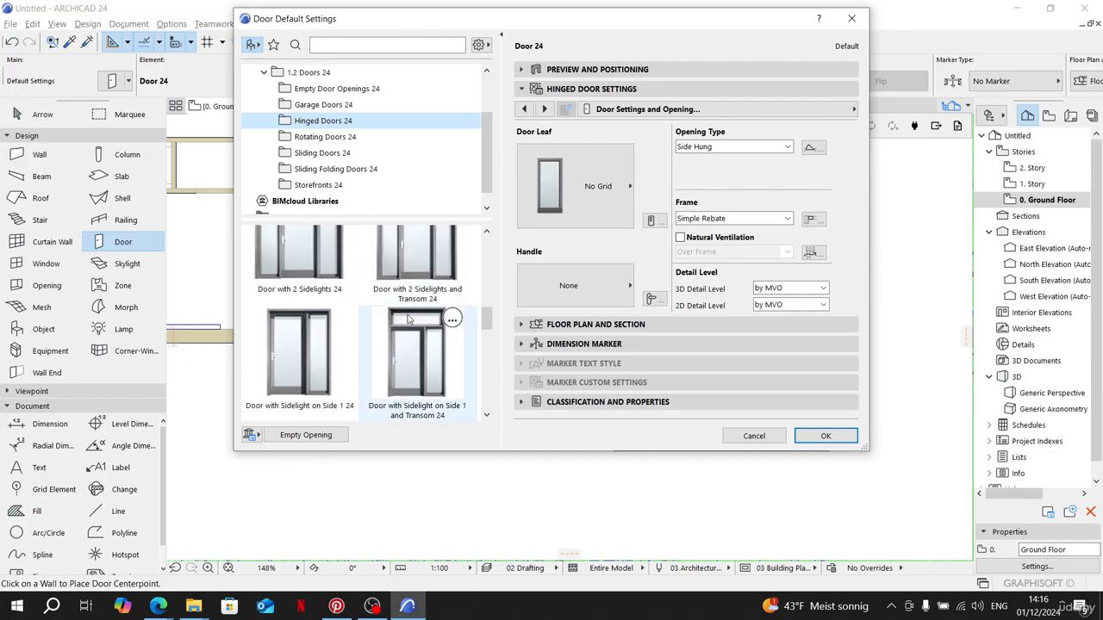
{"action": "scroll", "coordinate": [440, 347], "scroll_direction": "down", "scroll_amount": 1}
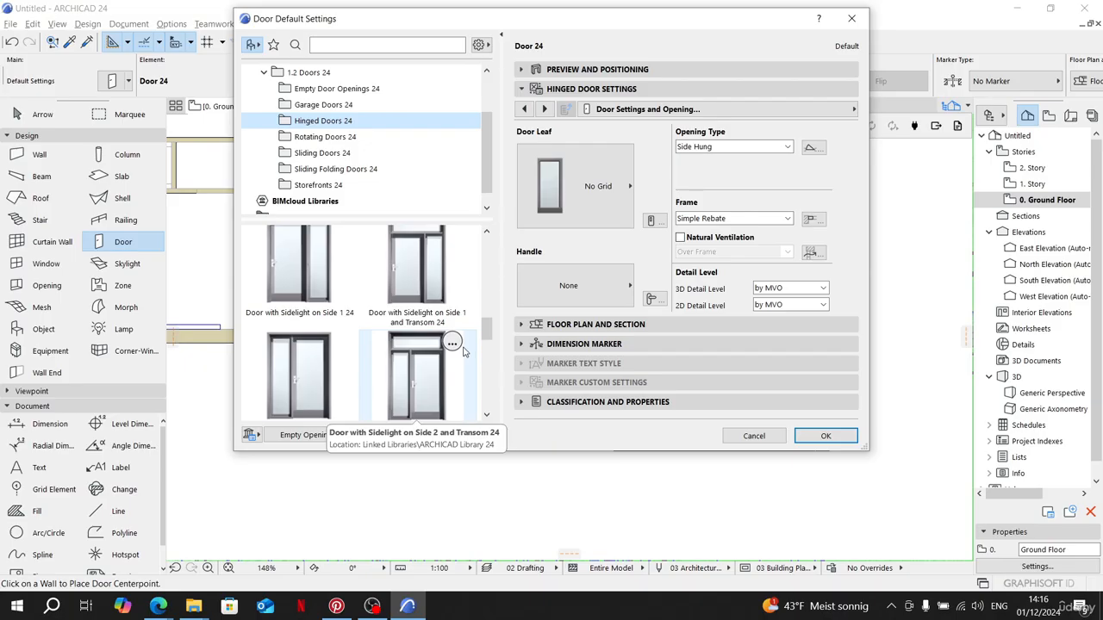
{"action": "scroll", "coordinate": [457, 355], "scroll_direction": "down", "scroll_amount": 3}
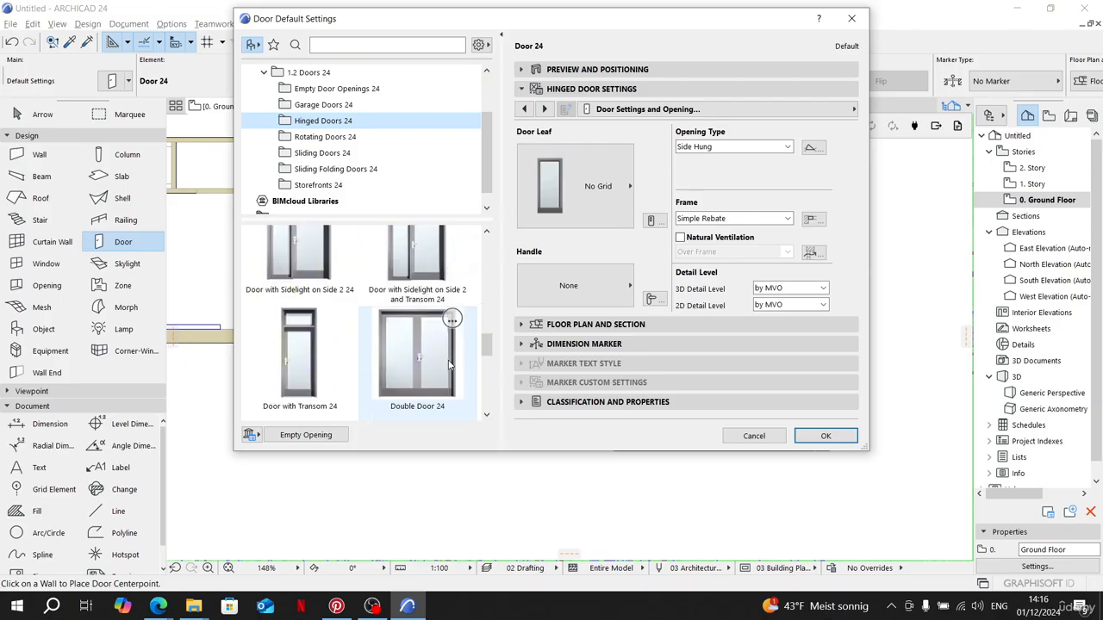
{"action": "scroll", "coordinate": [327, 360], "scroll_direction": "up", "scroll_amount": 2}
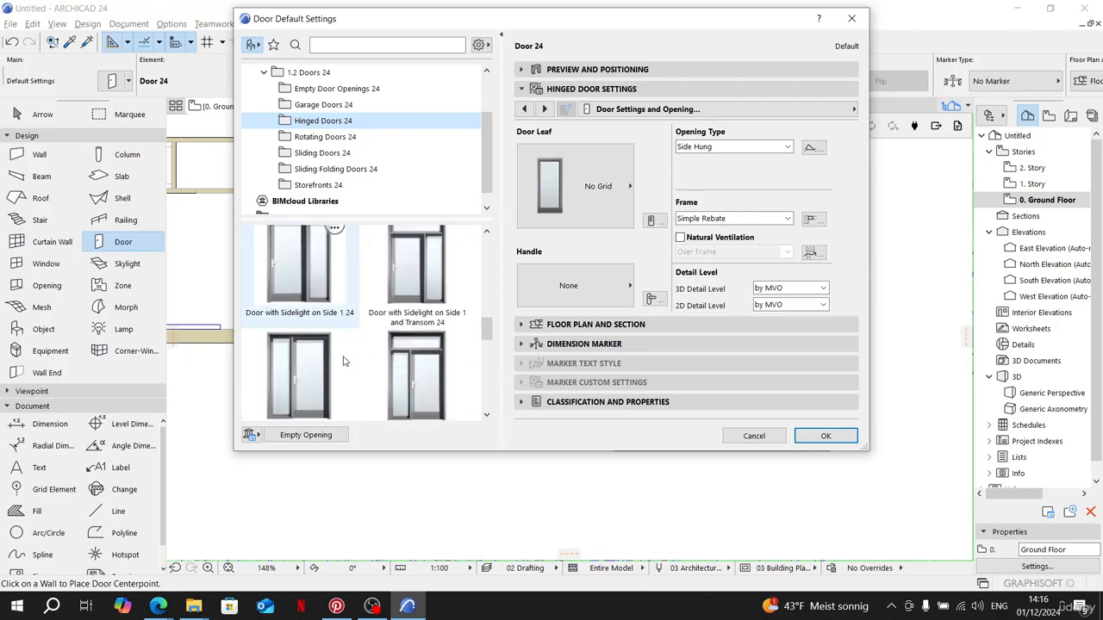
{"action": "scroll", "coordinate": [343, 361], "scroll_direction": "down", "scroll_amount": 1}
{"action": "left_click", "coordinate": [310, 347]}
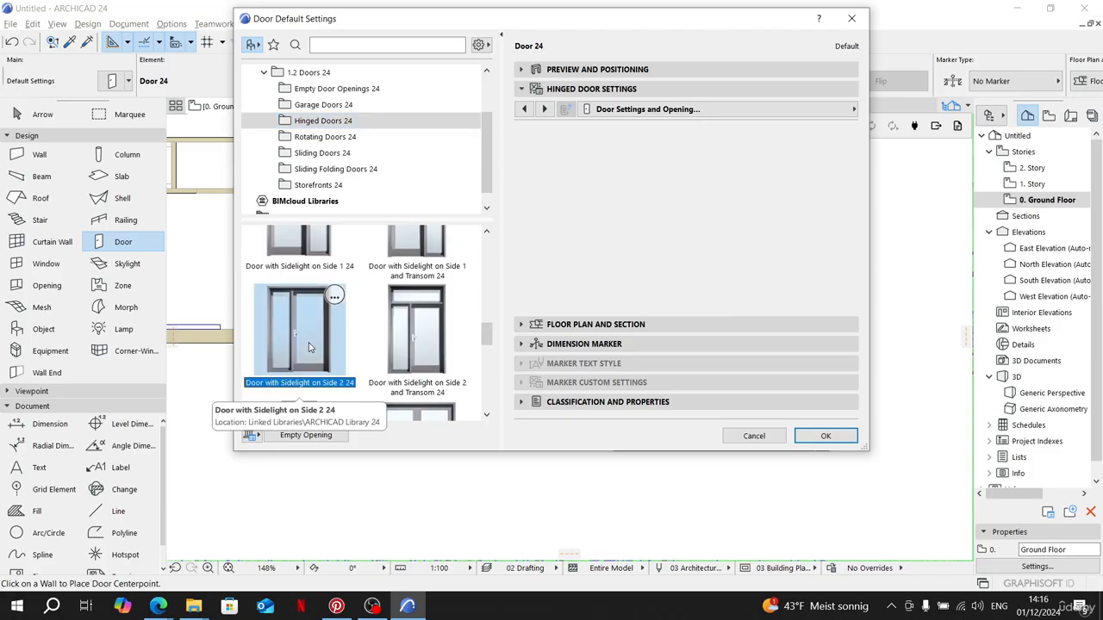
Step: Look through the available door leaf designs and set the door leaf to Style 10
{"action": "left_click", "coordinate": [585, 178]}
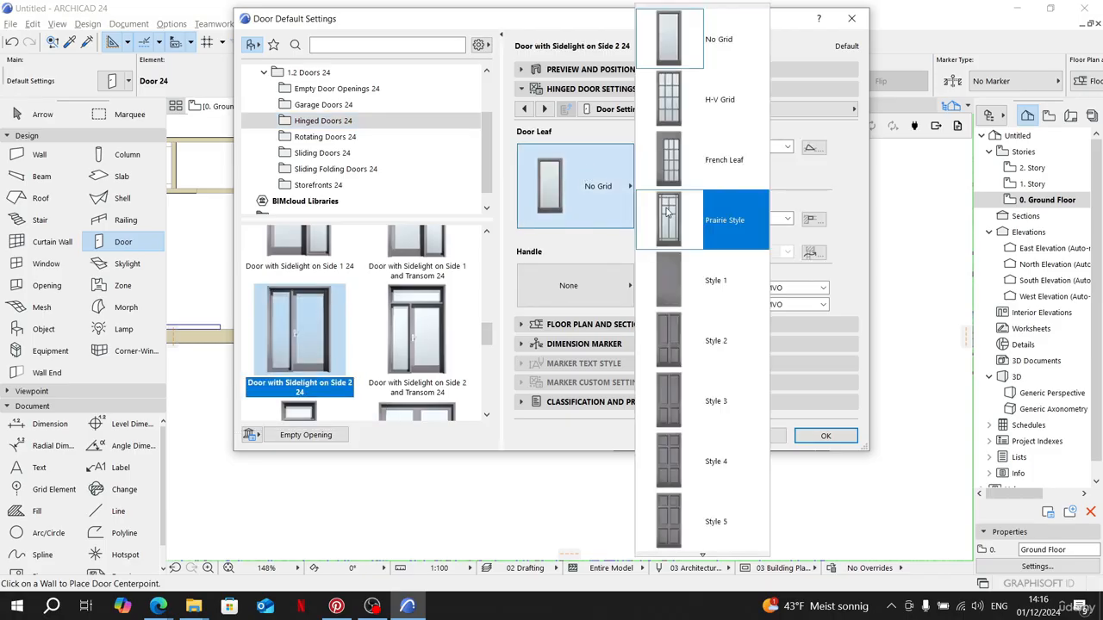
{"action": "scroll", "coordinate": [729, 293], "scroll_direction": "down", "scroll_amount": 5}
{"action": "scroll", "coordinate": [738, 323], "scroll_direction": "down", "scroll_amount": 3}
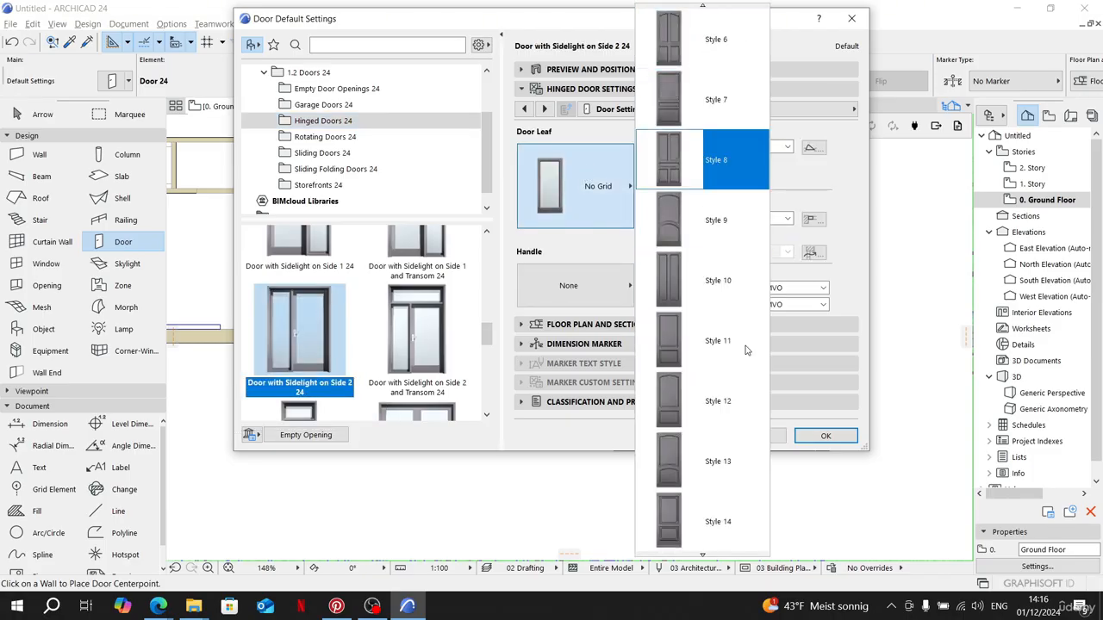
{"action": "scroll", "coordinate": [703, 301], "scroll_direction": "down", "scroll_amount": 4}
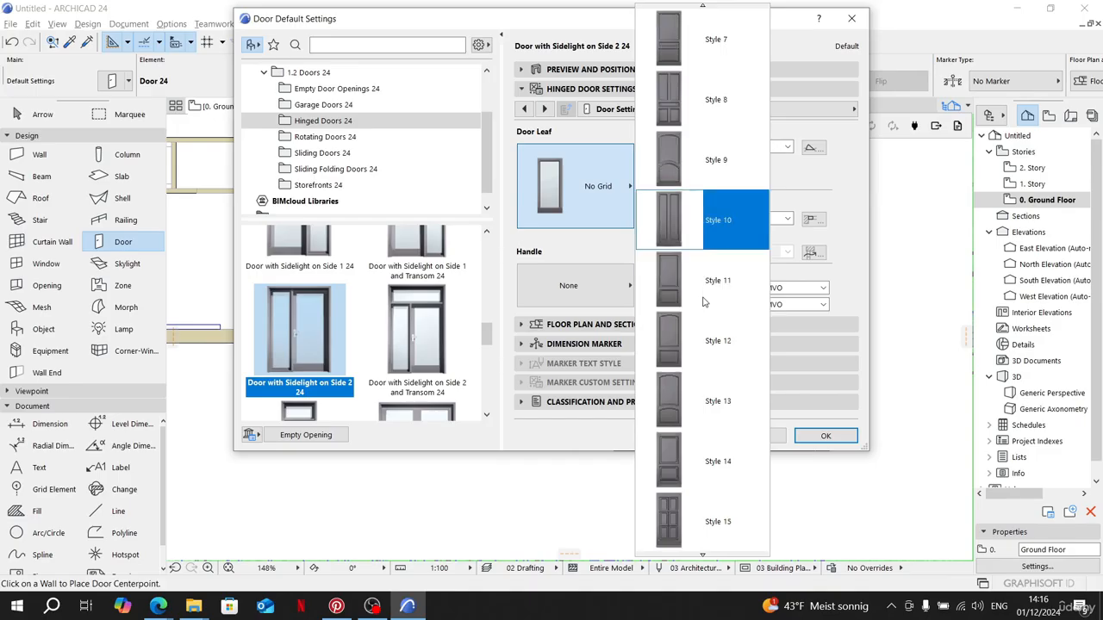
{"action": "scroll", "coordinate": [703, 301], "scroll_direction": "down", "scroll_amount": 20}
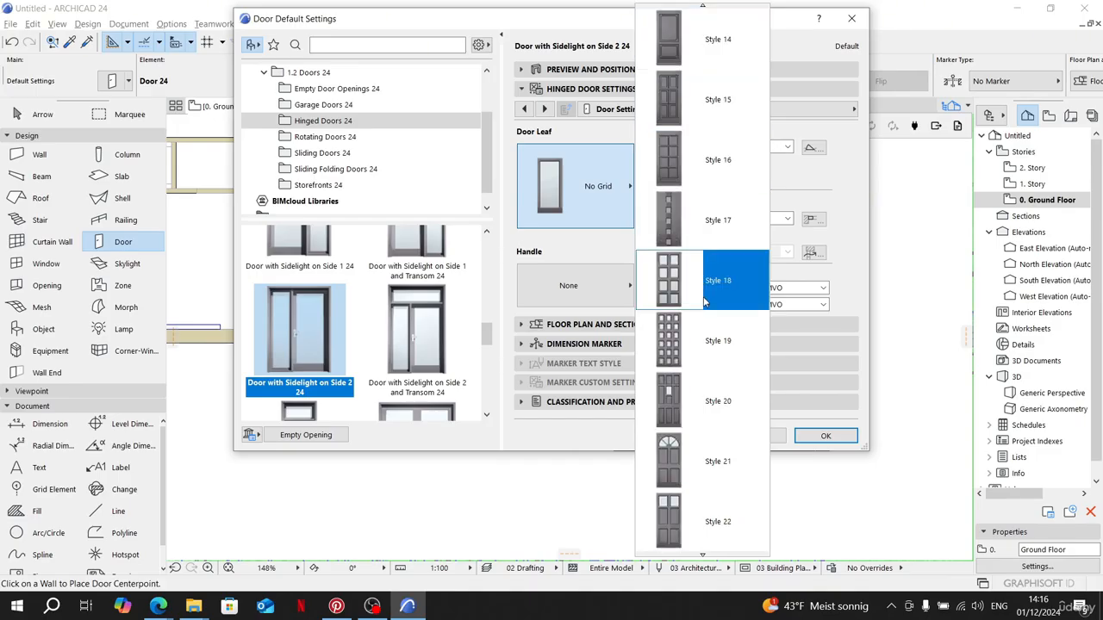
{"action": "scroll", "coordinate": [703, 301], "scroll_direction": "down", "scroll_amount": 20}
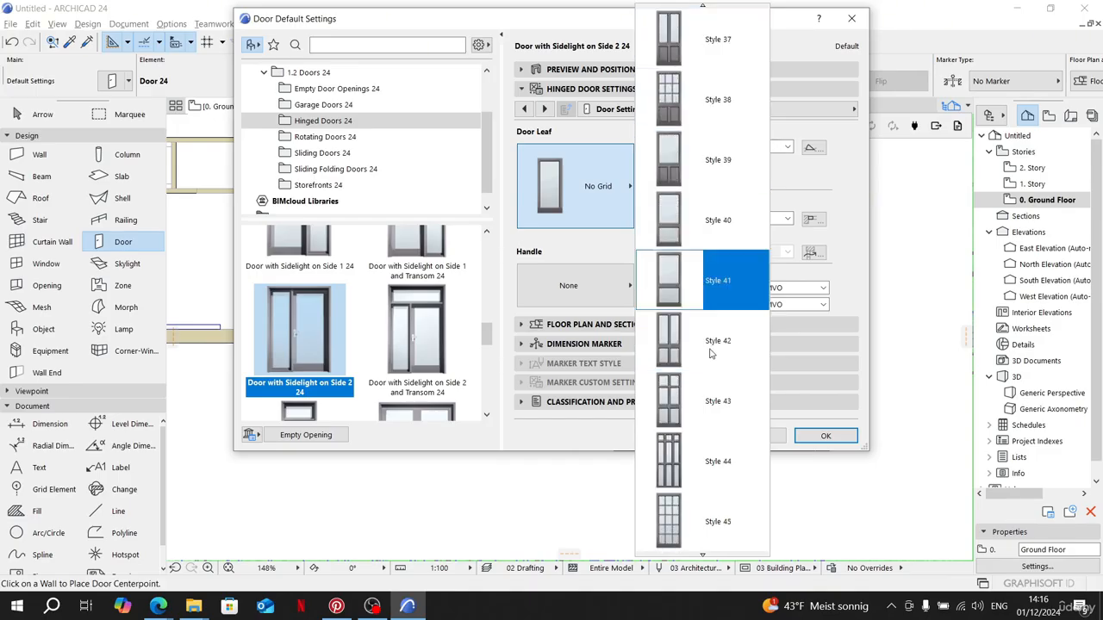
{"action": "scroll", "coordinate": [730, 488], "scroll_direction": "up", "scroll_amount": 20}
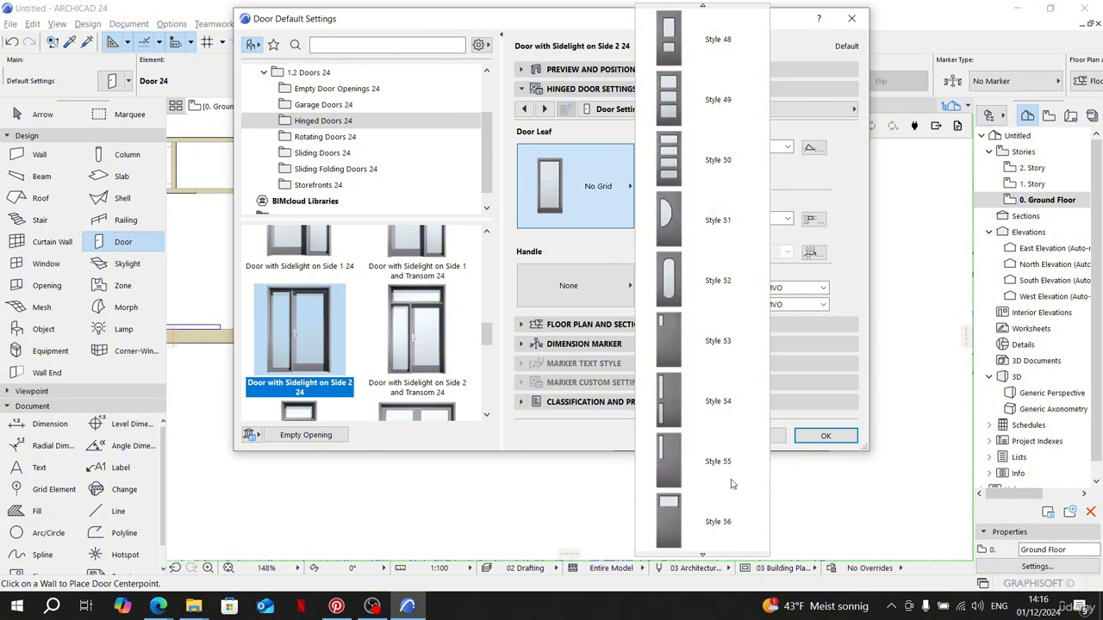
{"action": "scroll", "coordinate": [733, 465], "scroll_direction": "up", "scroll_amount": 14}
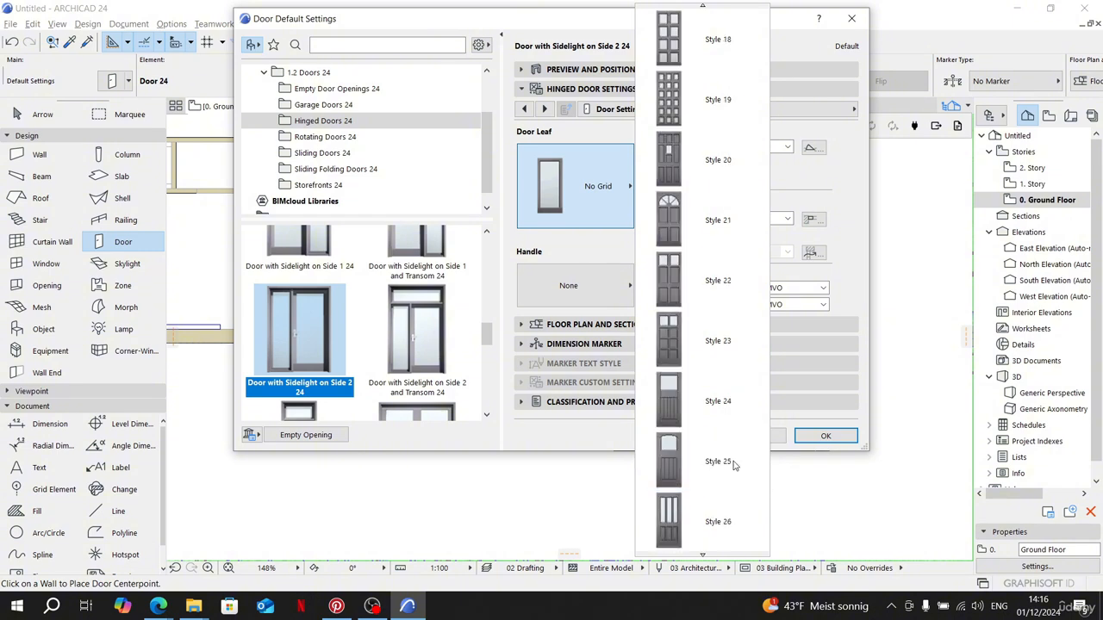
{"action": "scroll", "coordinate": [734, 465], "scroll_direction": "up", "scroll_amount": 3}
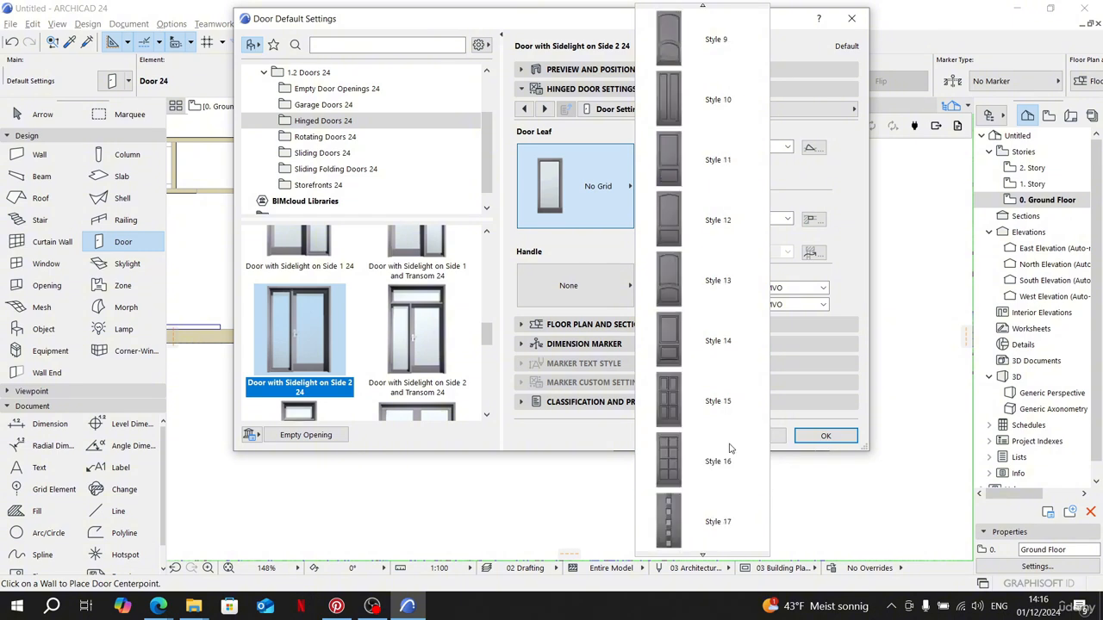
{"action": "left_click", "coordinate": [715, 99]}
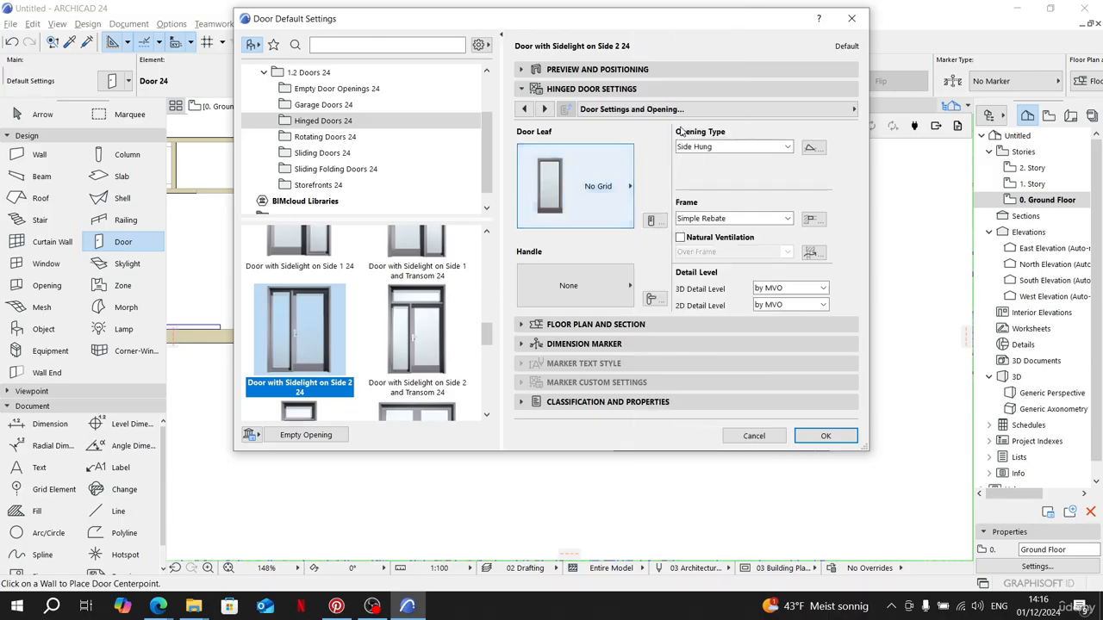
Step: Set the door's handle type to Handle 7
{"action": "left_click", "coordinate": [606, 296]}
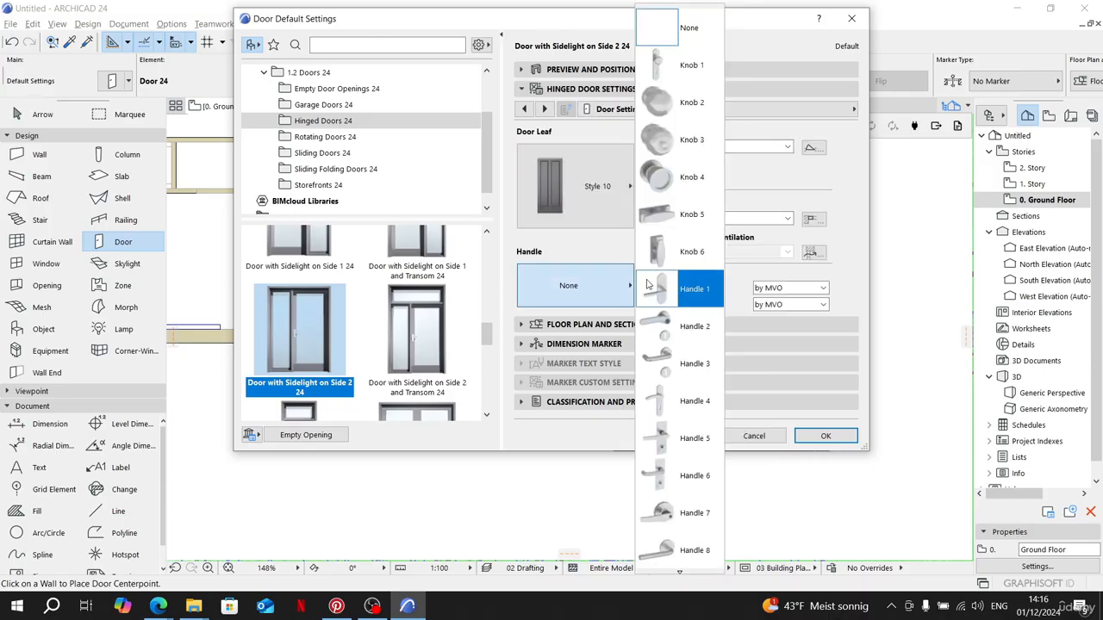
{"action": "scroll", "coordinate": [677, 387], "scroll_direction": "down", "scroll_amount": 8}
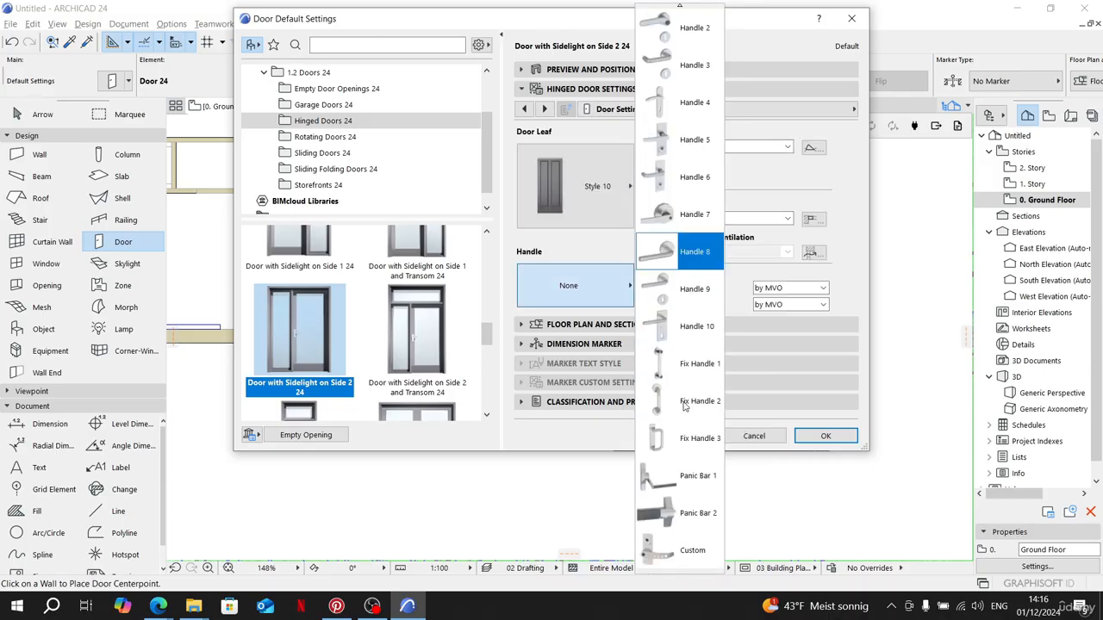
{"action": "scroll", "coordinate": [685, 405], "scroll_direction": "up", "scroll_amount": 4}
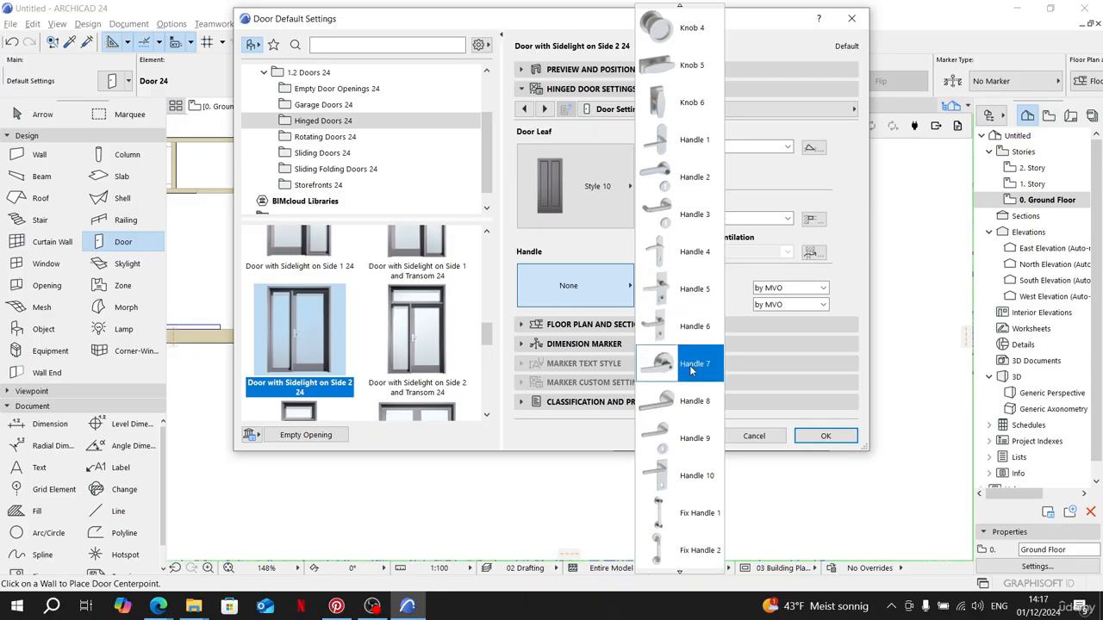
{"action": "left_click", "coordinate": [689, 365]}
Step: Set the sidelight width to 40 in the door's shape settings
{"action": "left_click", "coordinate": [526, 109]}
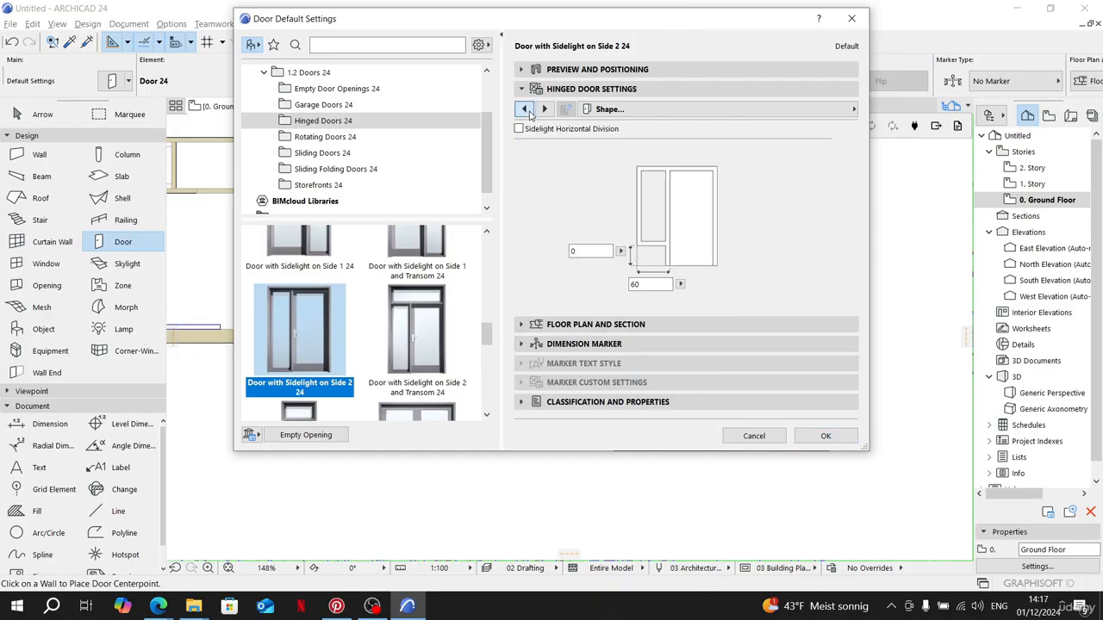
{"action": "left_click", "coordinate": [525, 110]}
{"action": "left_click", "coordinate": [544, 110]}
{"action": "left_click", "coordinate": [650, 284]}
{"action": "type", "text": "40"}
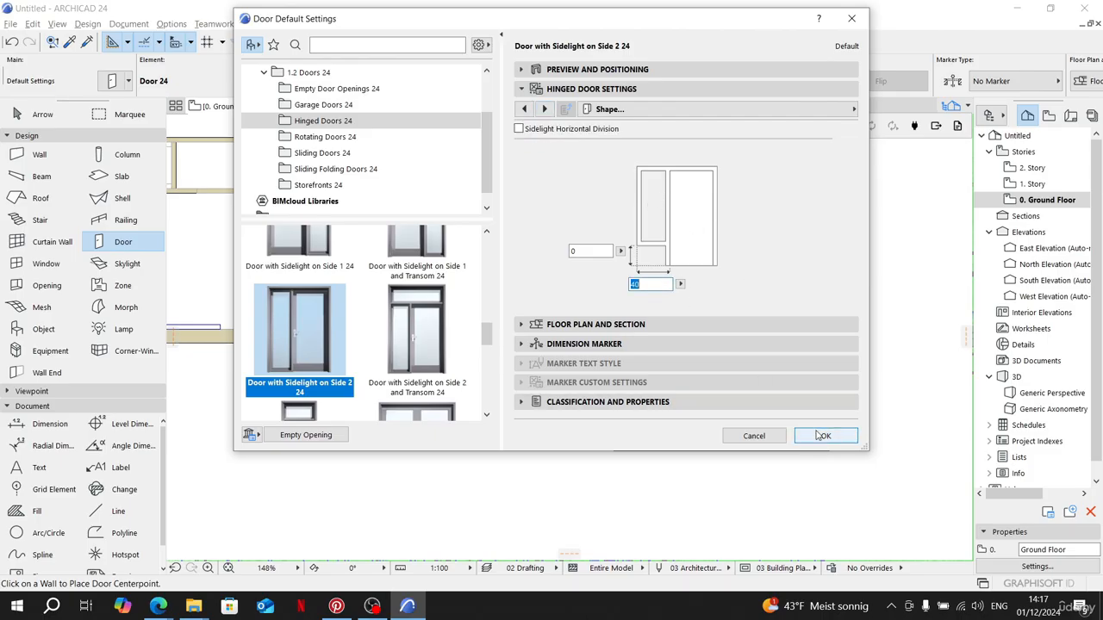
Step: Review the frame, leaf and handle pages of the hinged door settings and try the outside and inside kick board options
{"action": "left_click", "coordinate": [544, 109]}
{"action": "left_click", "coordinate": [544, 109]}
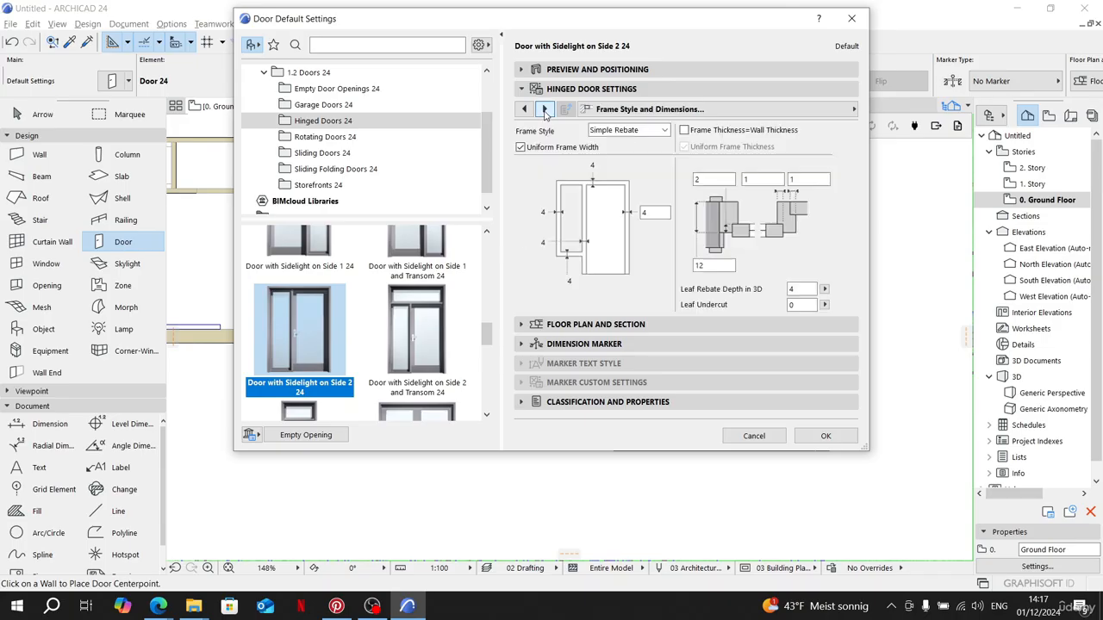
{"action": "left_click", "coordinate": [543, 109]}
{"action": "left_click", "coordinate": [543, 109]}
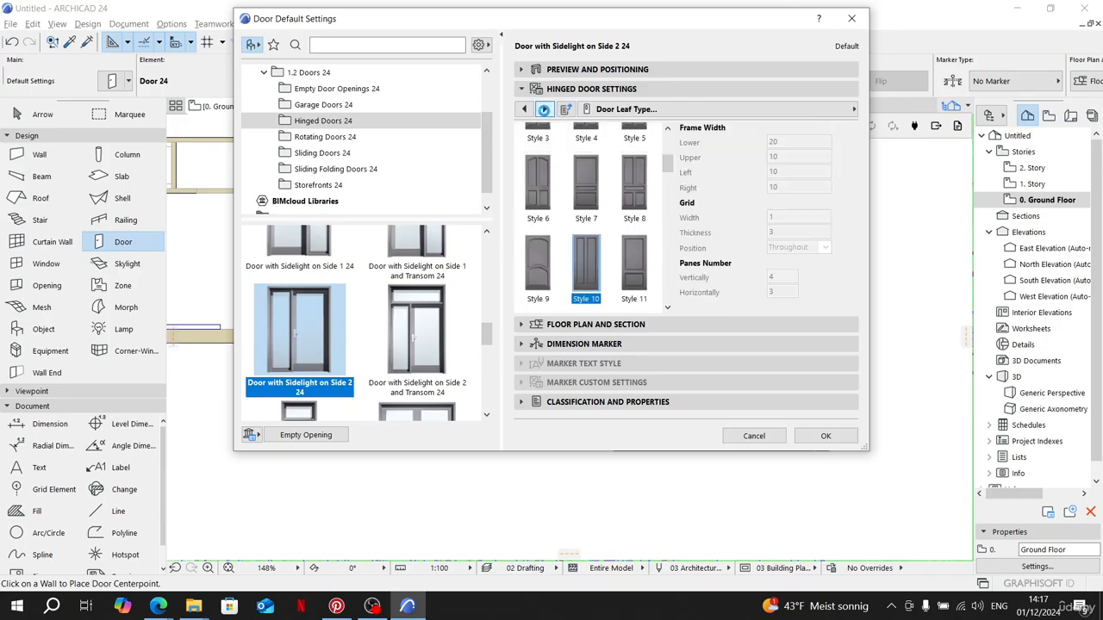
{"action": "left_click", "coordinate": [544, 108]}
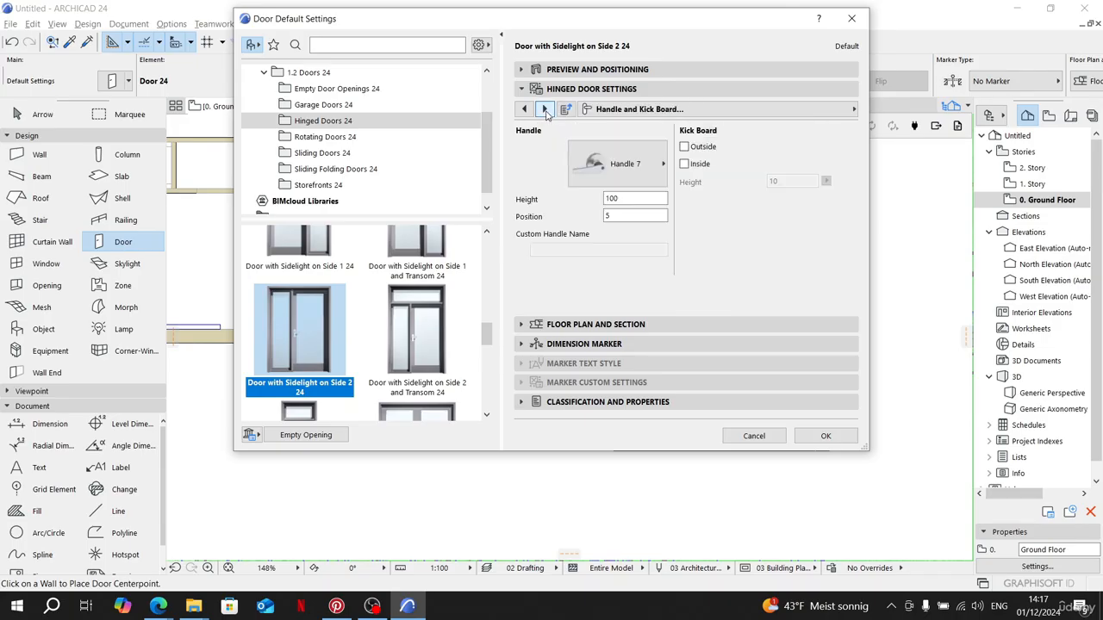
{"action": "left_click", "coordinate": [684, 147]}
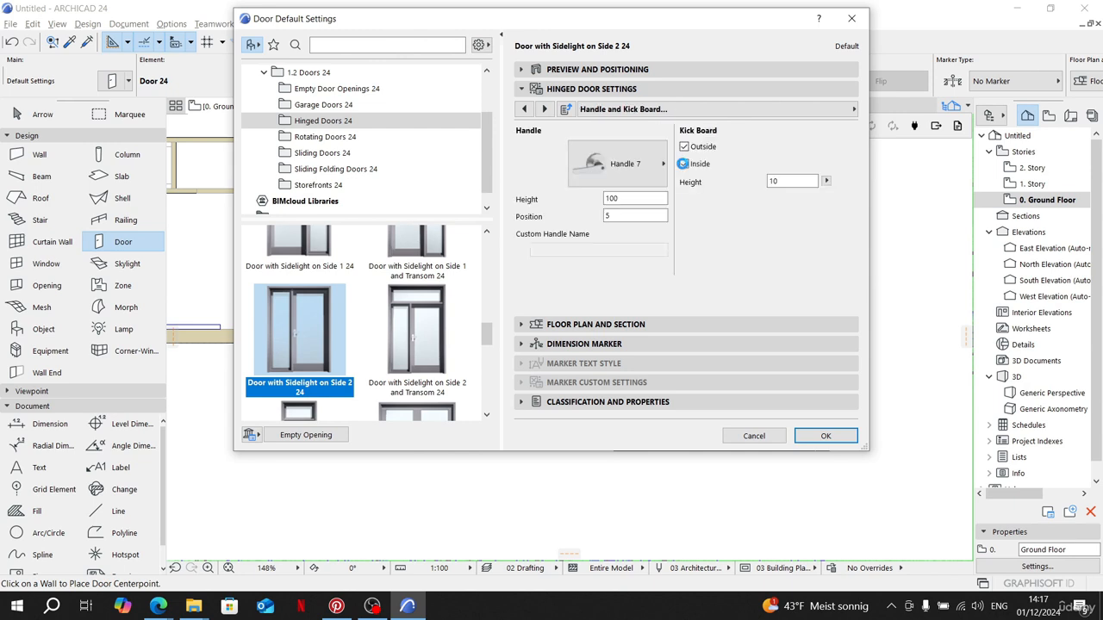
{"action": "left_click", "coordinate": [682, 164]}
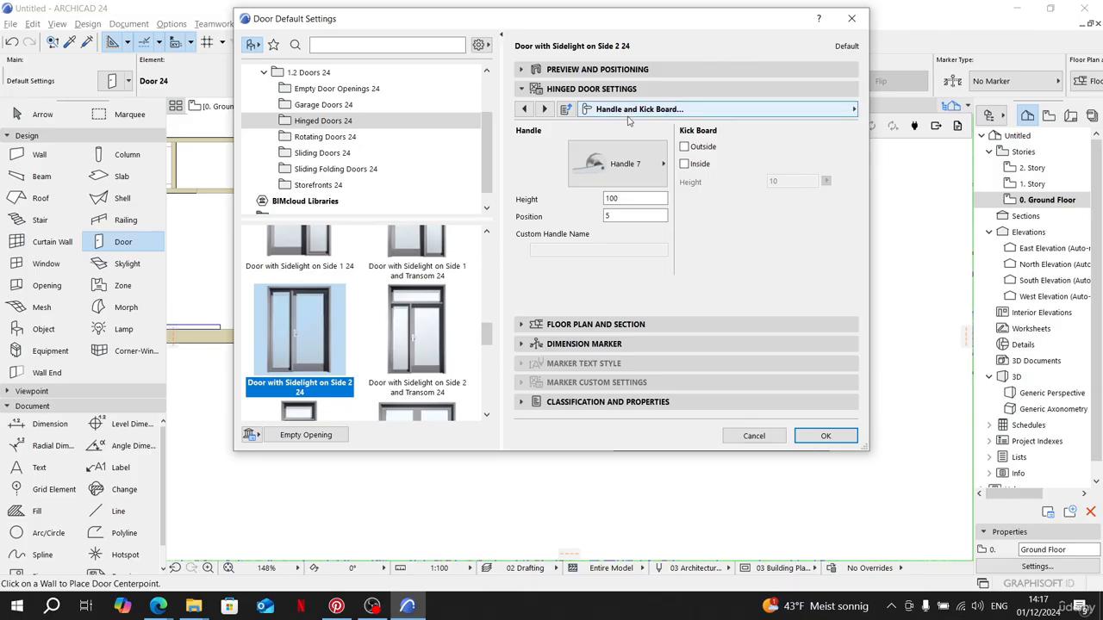
Step: Examine the door's leaf and sash dimensions, the available sidelight sash types, and the opening type and angle settings
{"action": "left_click", "coordinate": [544, 109]}
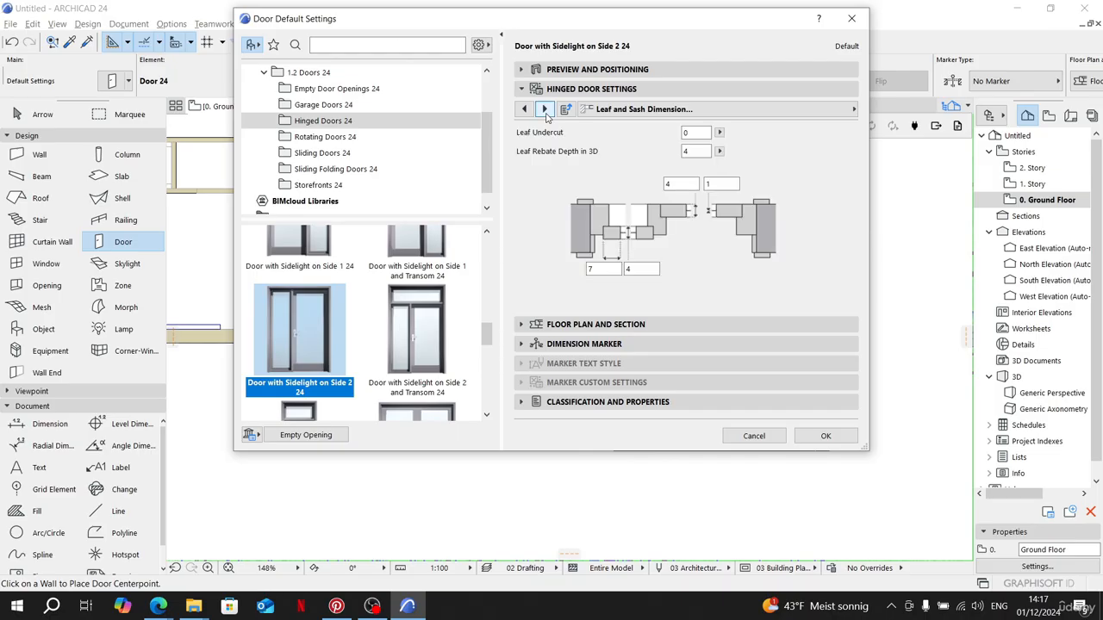
{"action": "left_click", "coordinate": [544, 110]}
{"action": "left_click", "coordinate": [626, 150]}
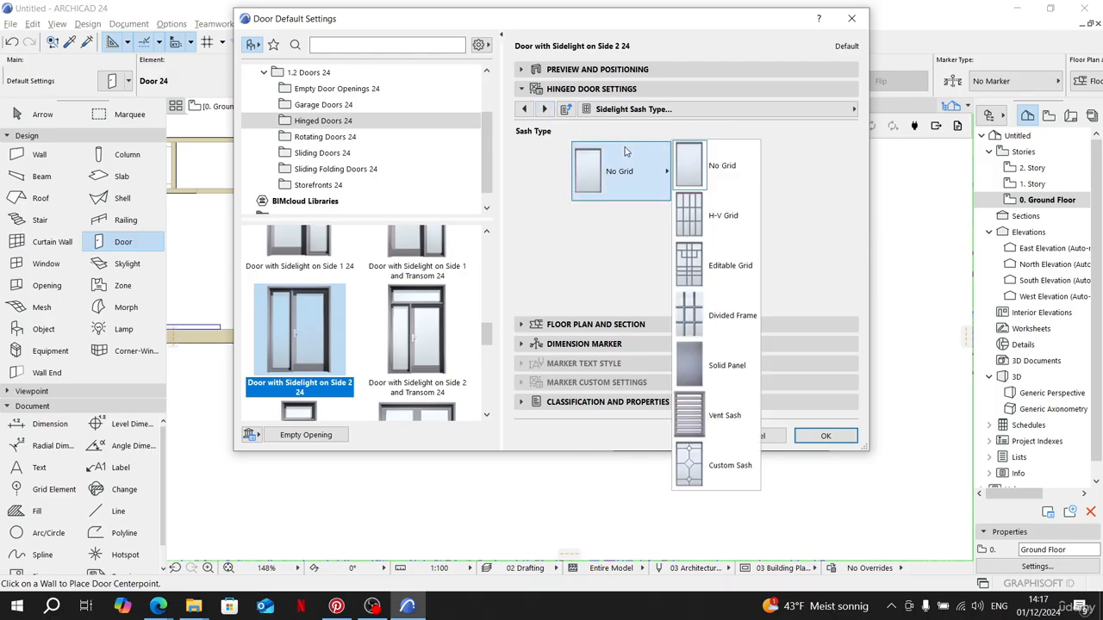
{"action": "left_click", "coordinate": [625, 151]}
{"action": "left_click", "coordinate": [646, 189]}
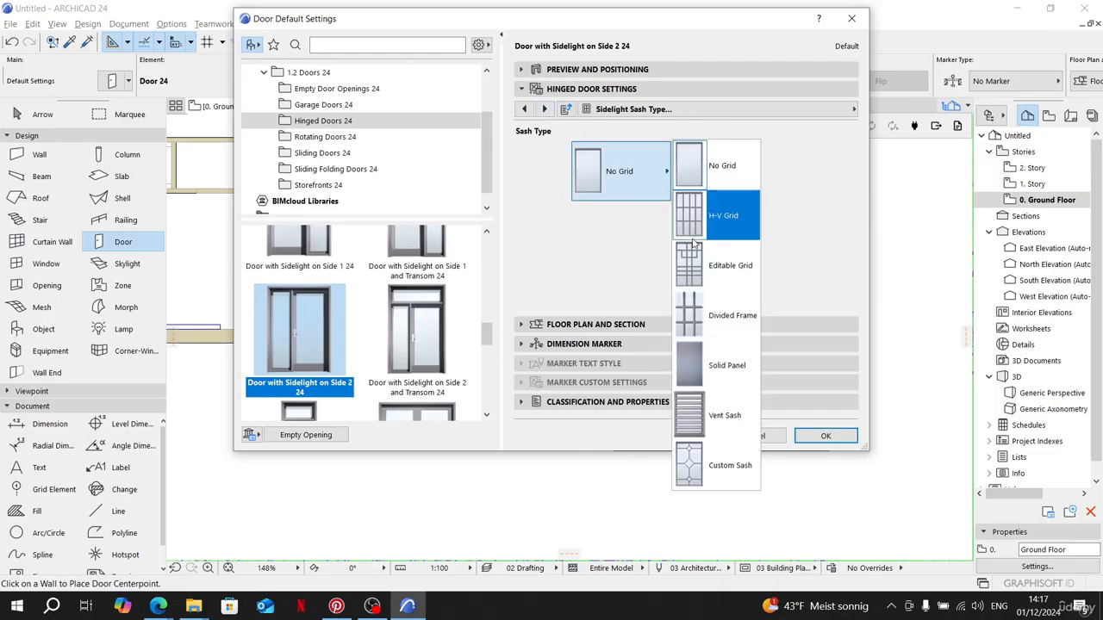
{"action": "left_click", "coordinate": [636, 166]}
{"action": "left_click", "coordinate": [522, 111]}
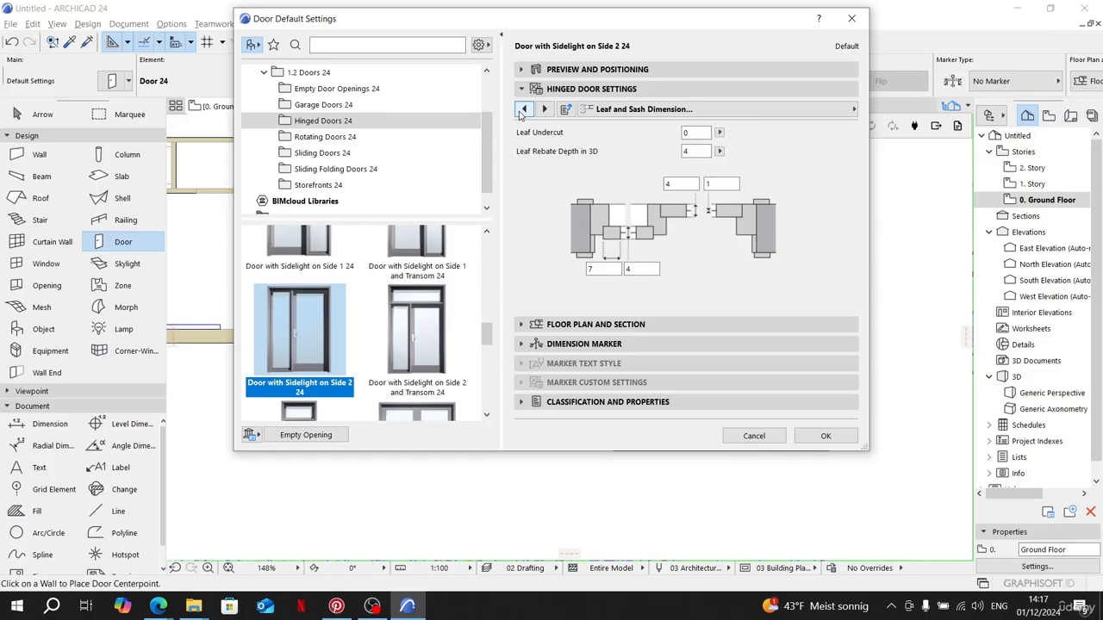
{"action": "left_click", "coordinate": [522, 111]}
{"action": "left_click", "coordinate": [523, 110]}
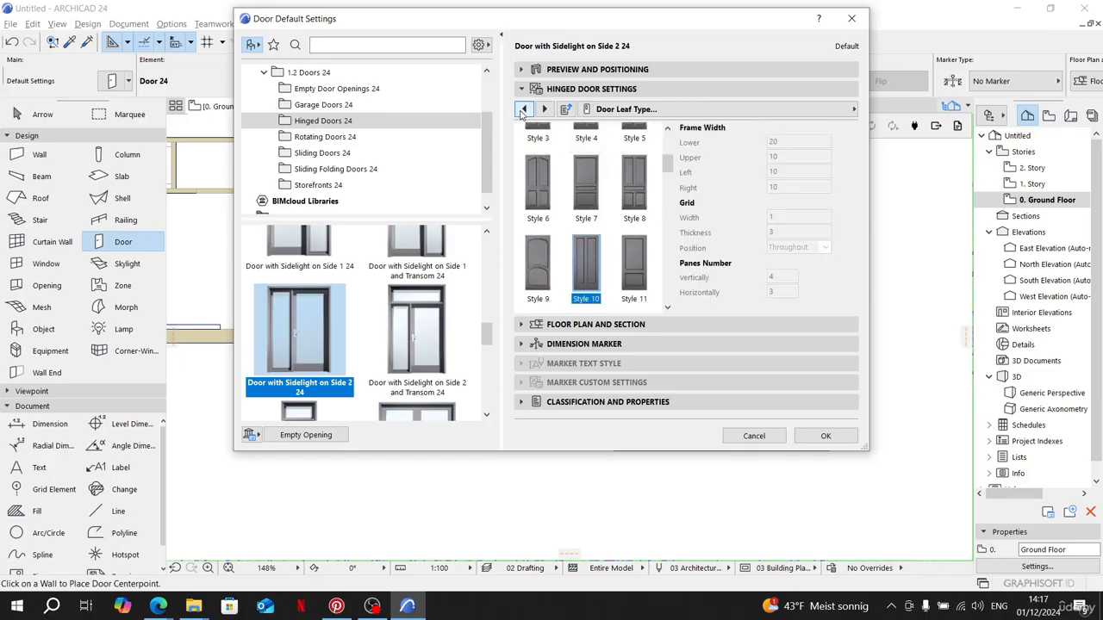
{"action": "left_click", "coordinate": [545, 110]}
{"action": "left_click", "coordinate": [544, 109]}
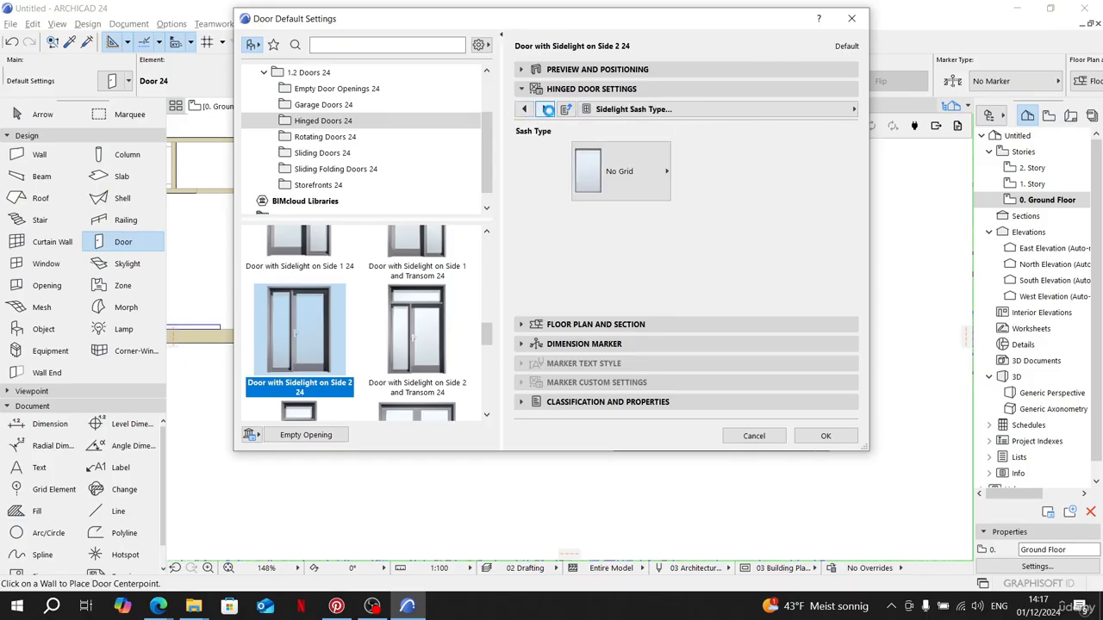
{"action": "left_click", "coordinate": [544, 109]}
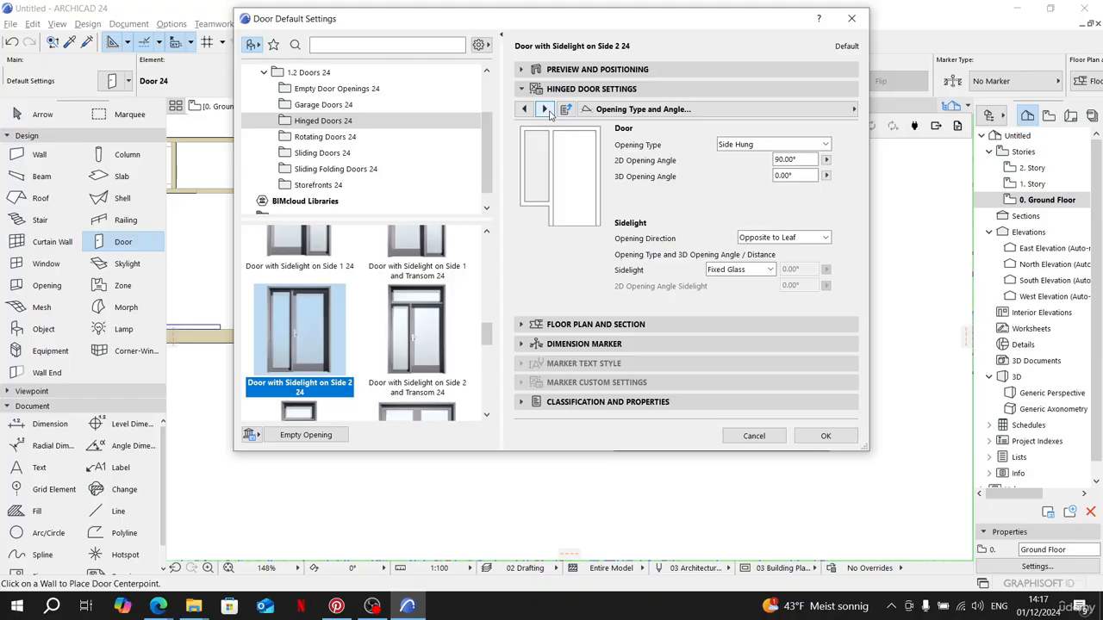
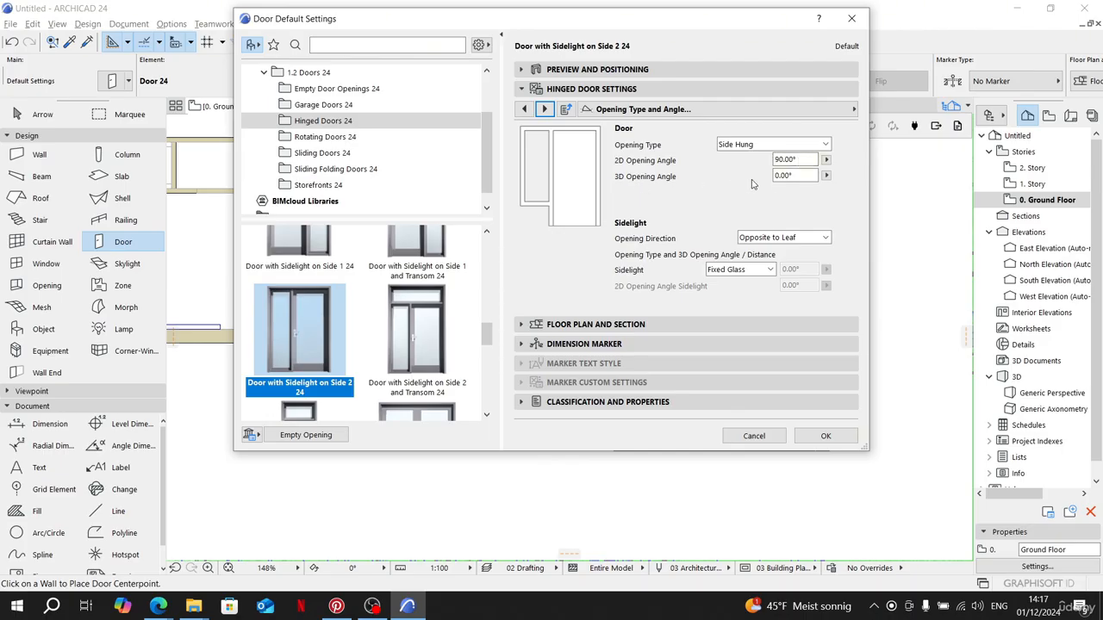
{"action": "left_click_drag", "start_coordinate": [795, 176], "coordinate": [752, 181]}
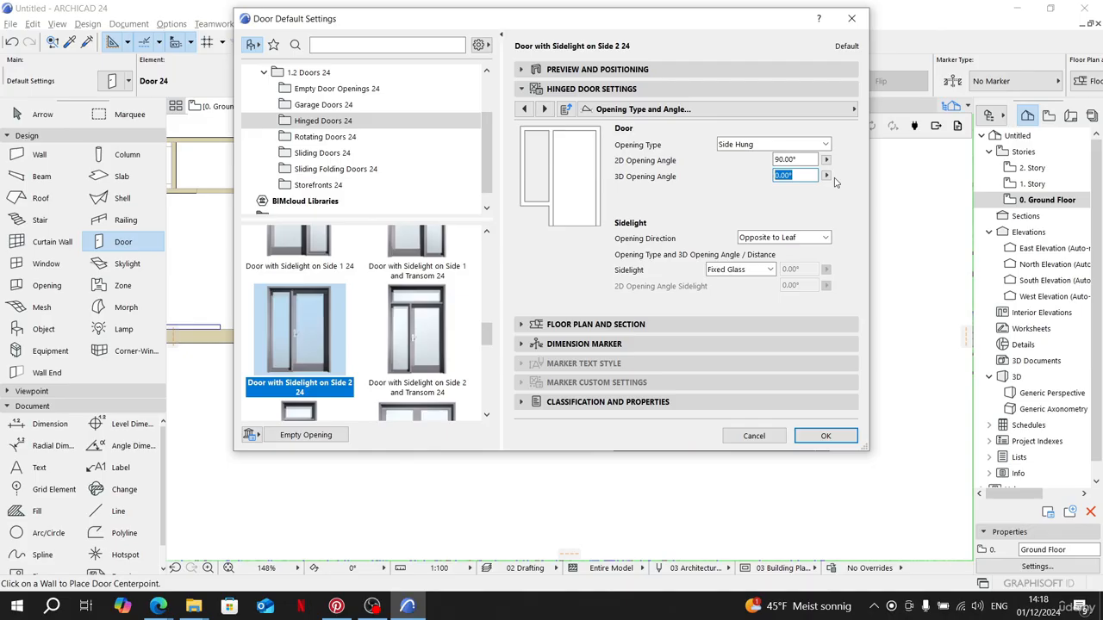
Step: Override the model view options for the door's 3D projections and turn off its opening line
{"action": "left_click", "coordinate": [544, 110]}
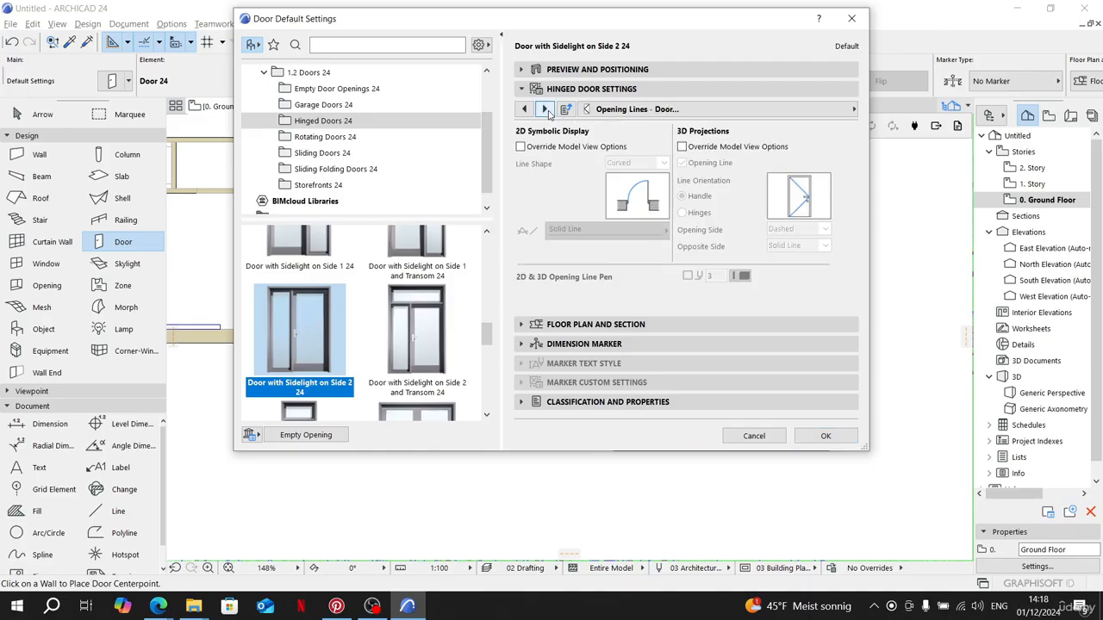
{"action": "left_click", "coordinate": [681, 147]}
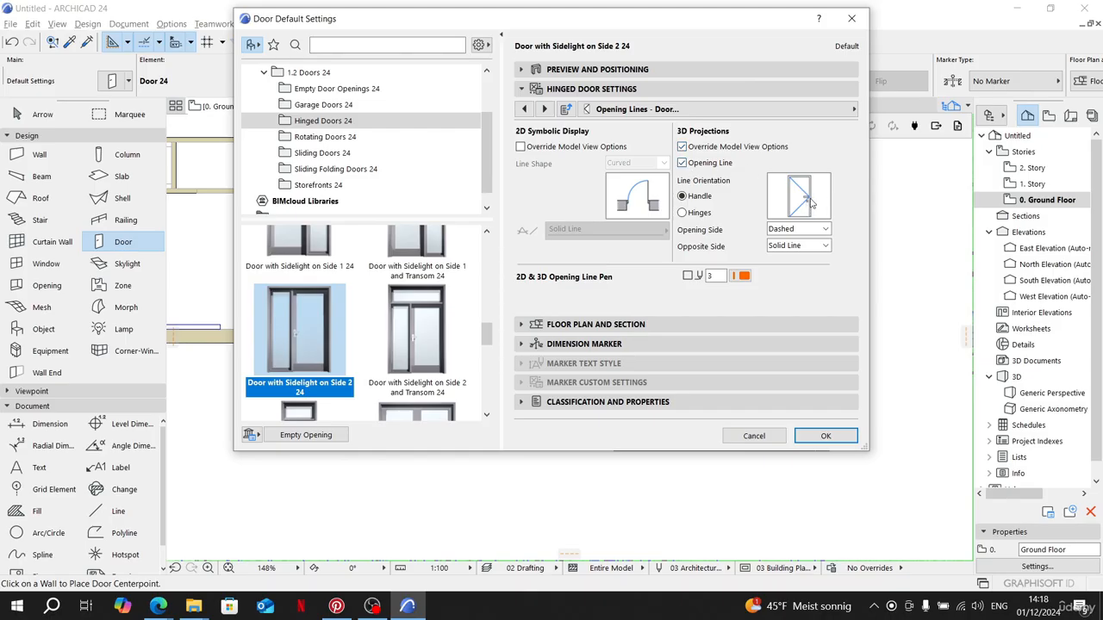
{"action": "left_click", "coordinate": [682, 164]}
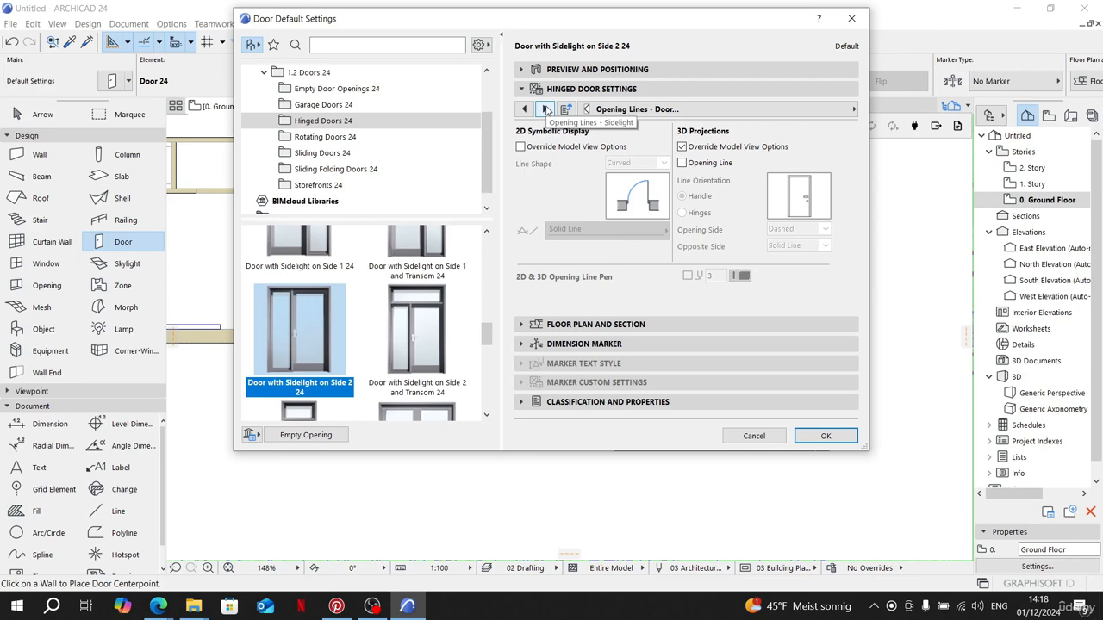
Step: Override the model view options for the sidelight's 3D projections and turn off its opening line
{"action": "left_click", "coordinate": [545, 109]}
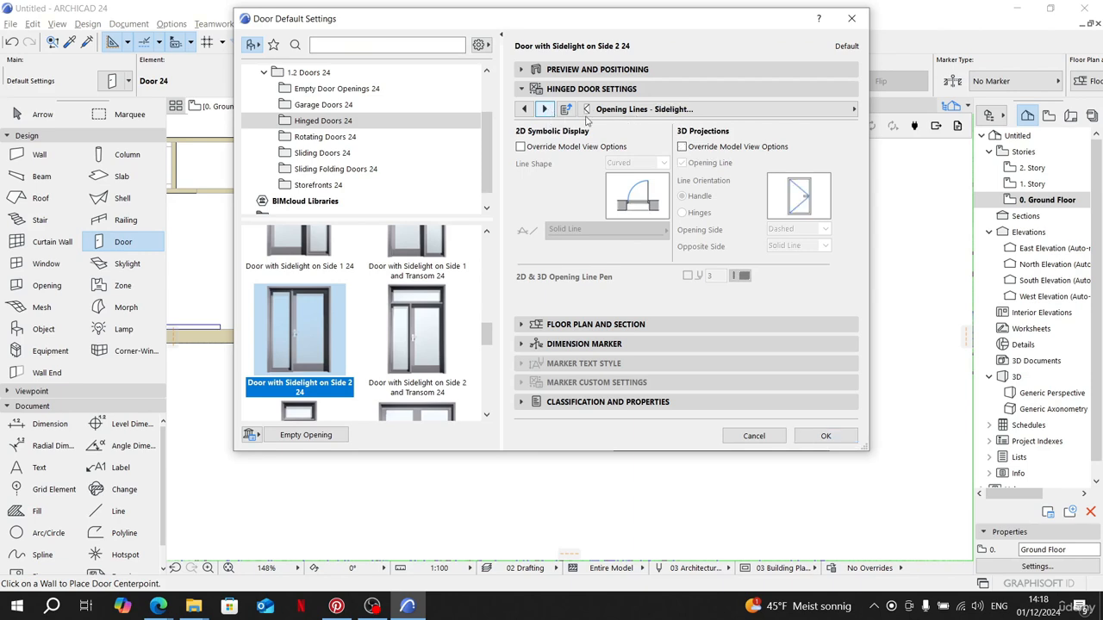
{"action": "left_click", "coordinate": [682, 147]}
{"action": "left_click", "coordinate": [681, 163]}
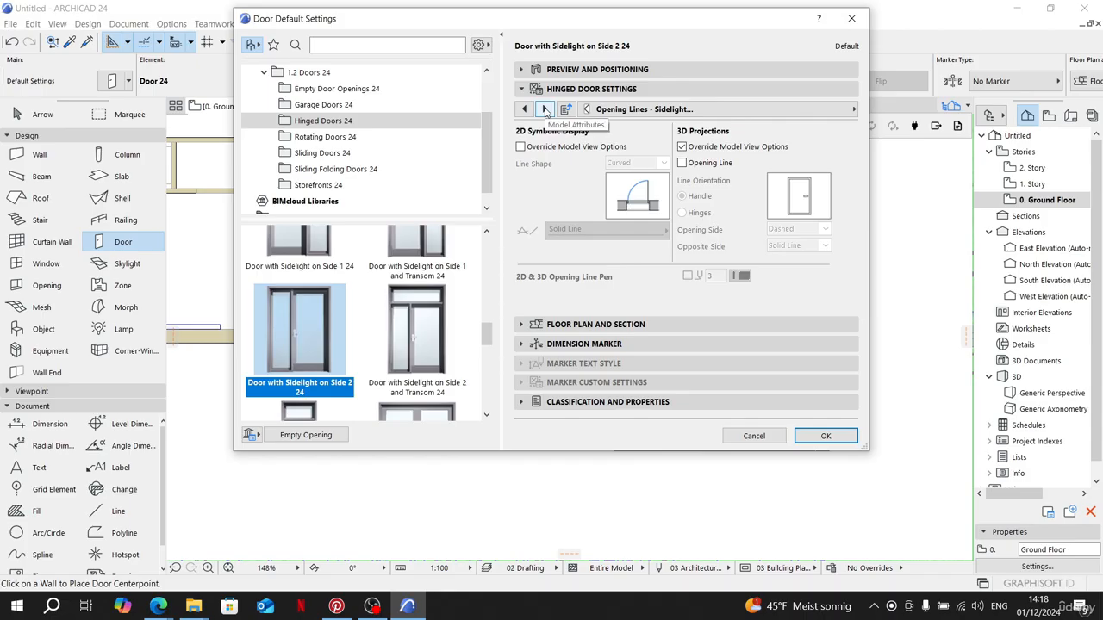
{"action": "left_click", "coordinate": [526, 112]}
{"action": "left_click", "coordinate": [549, 111]}
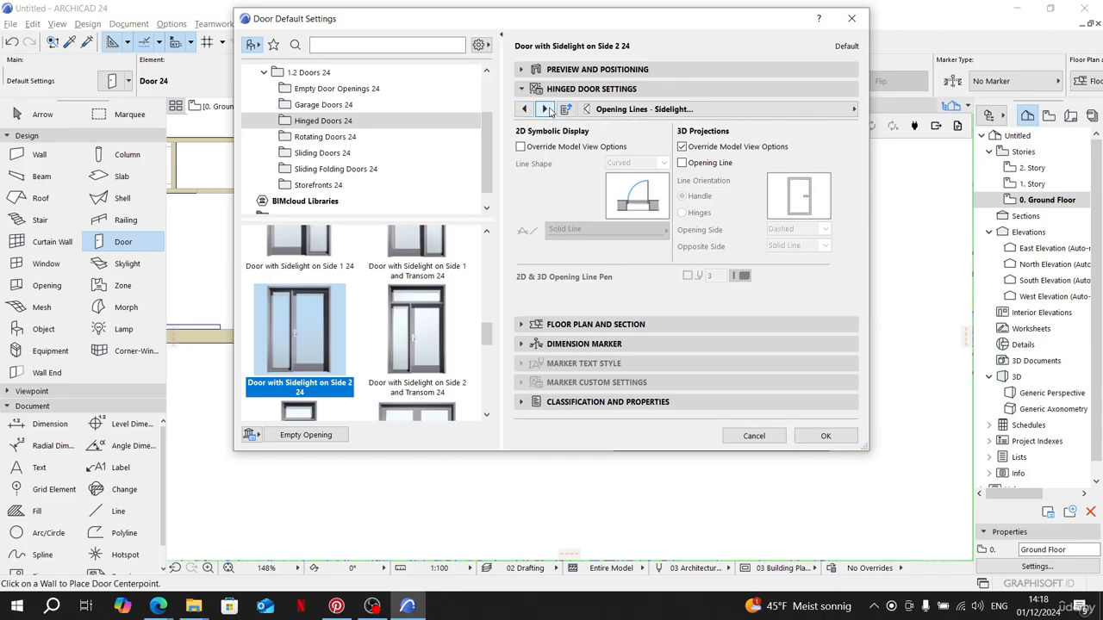
Step: Set the door frame's outside and inside surfaces to Metal - Iron in the model attributes
{"action": "left_click", "coordinate": [547, 110]}
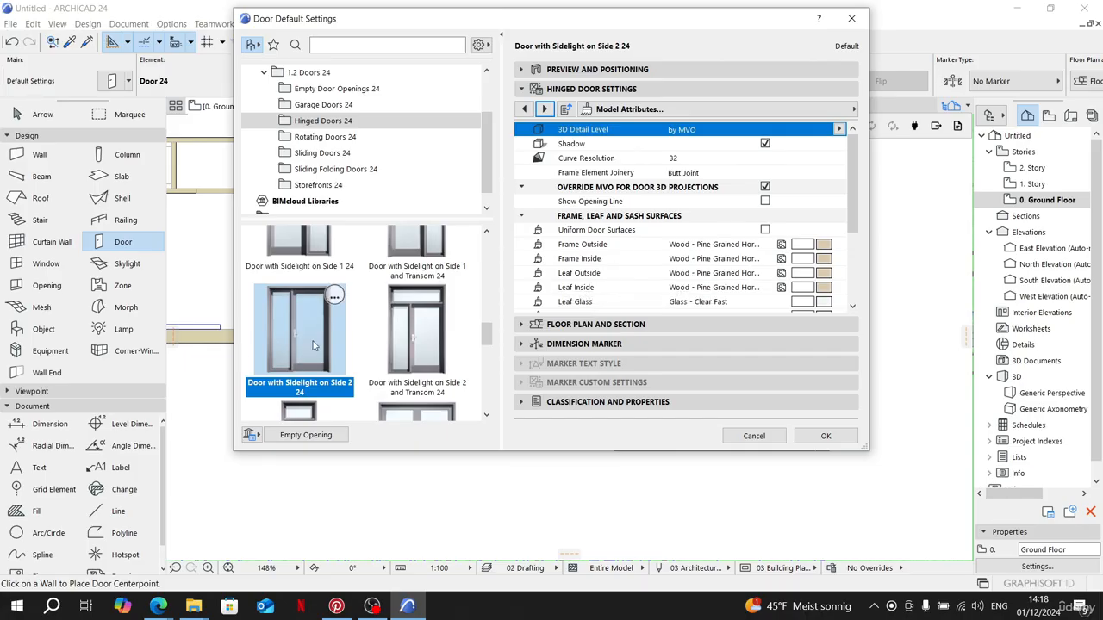
{"action": "left_click", "coordinate": [823, 246]}
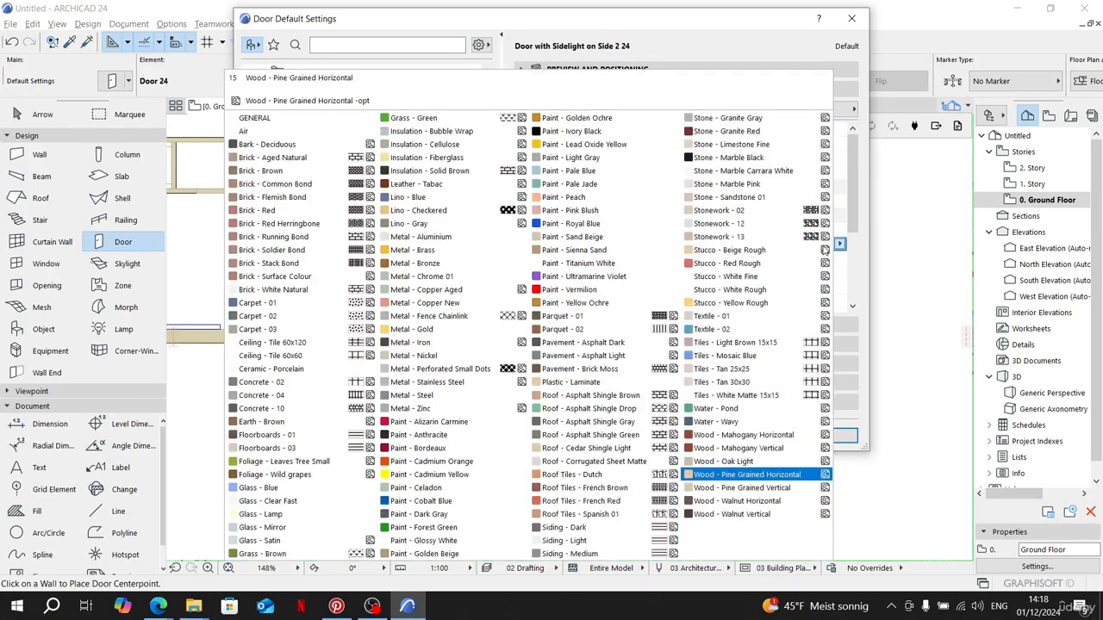
{"action": "left_click", "coordinate": [436, 343]}
{"action": "left_click", "coordinate": [823, 258]}
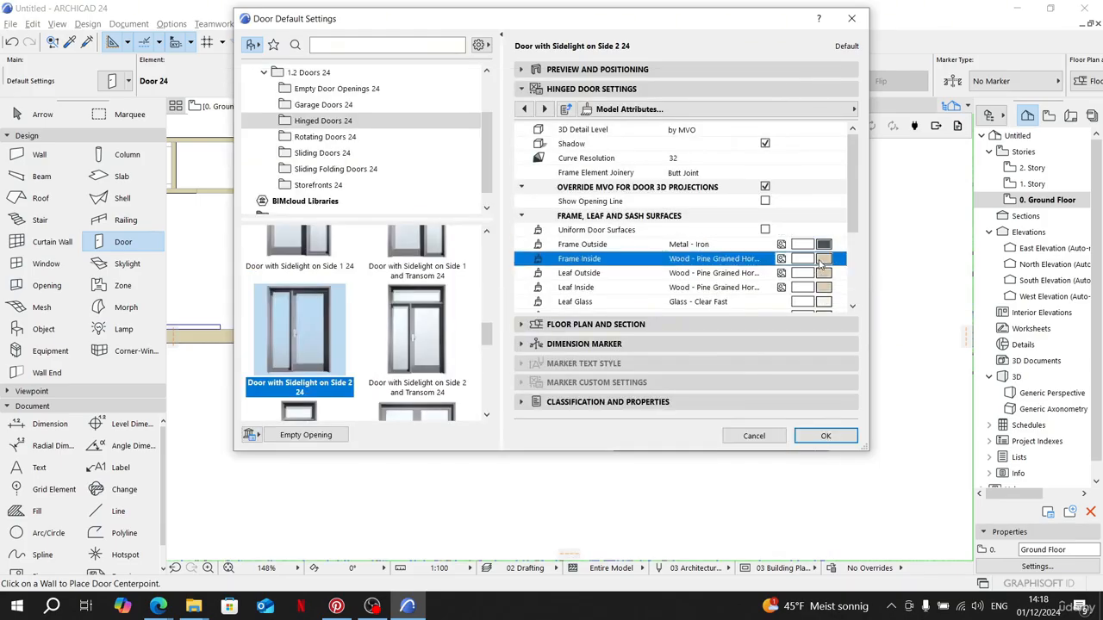
{"action": "left_click", "coordinate": [467, 343]}
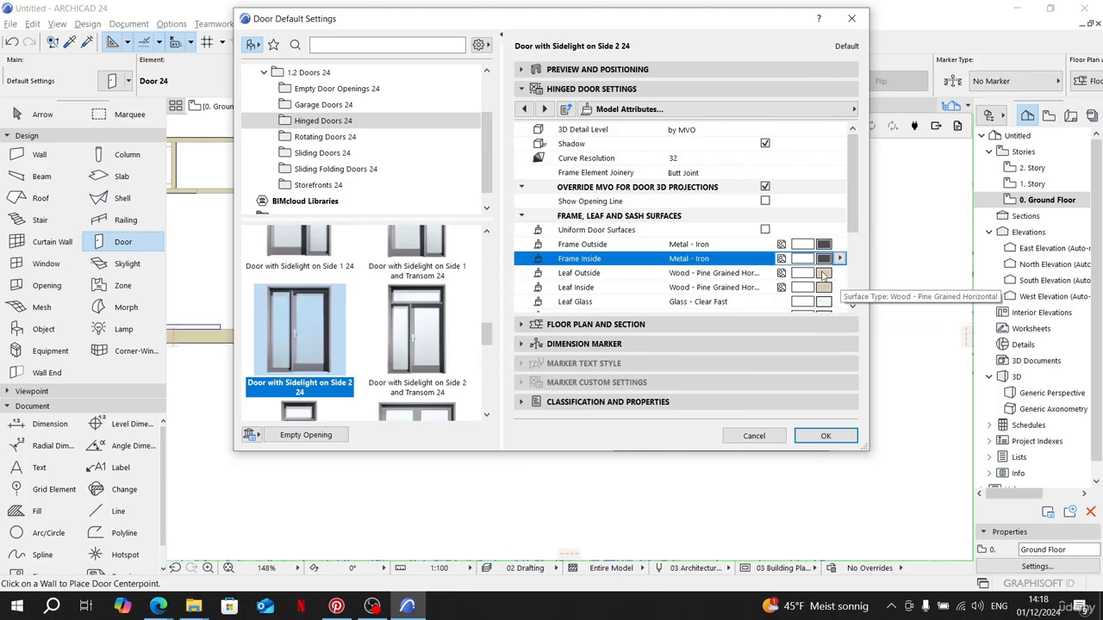
Step: Set the door leaf's outside and inside surfaces to Metal - Iron
{"action": "left_click", "coordinate": [823, 274]}
{"action": "left_click", "coordinate": [439, 342]}
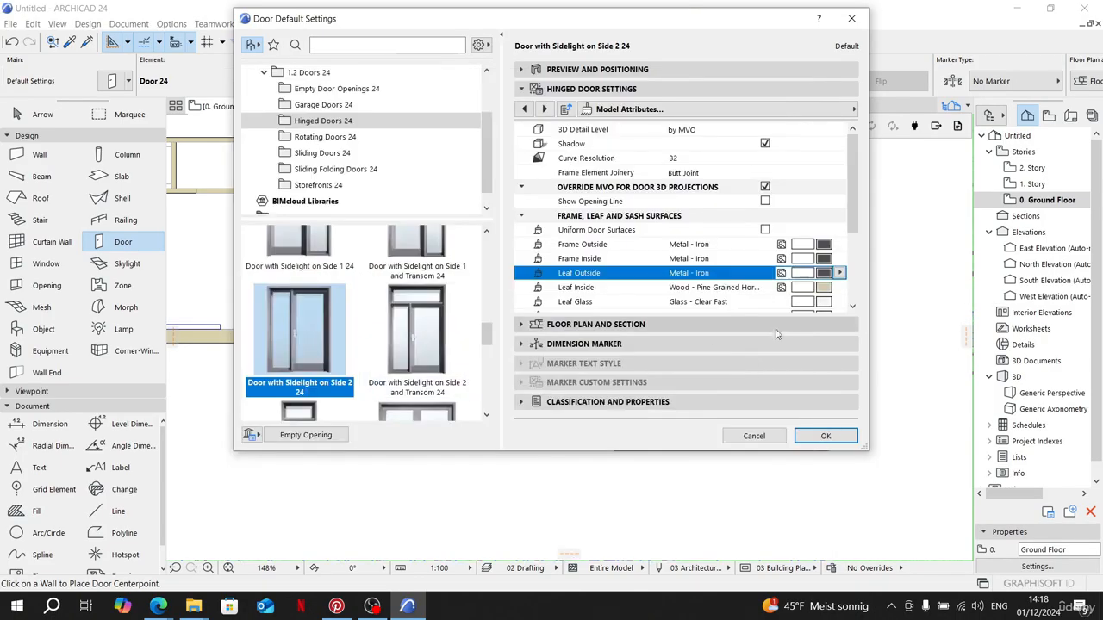
{"action": "left_click", "coordinate": [823, 290]}
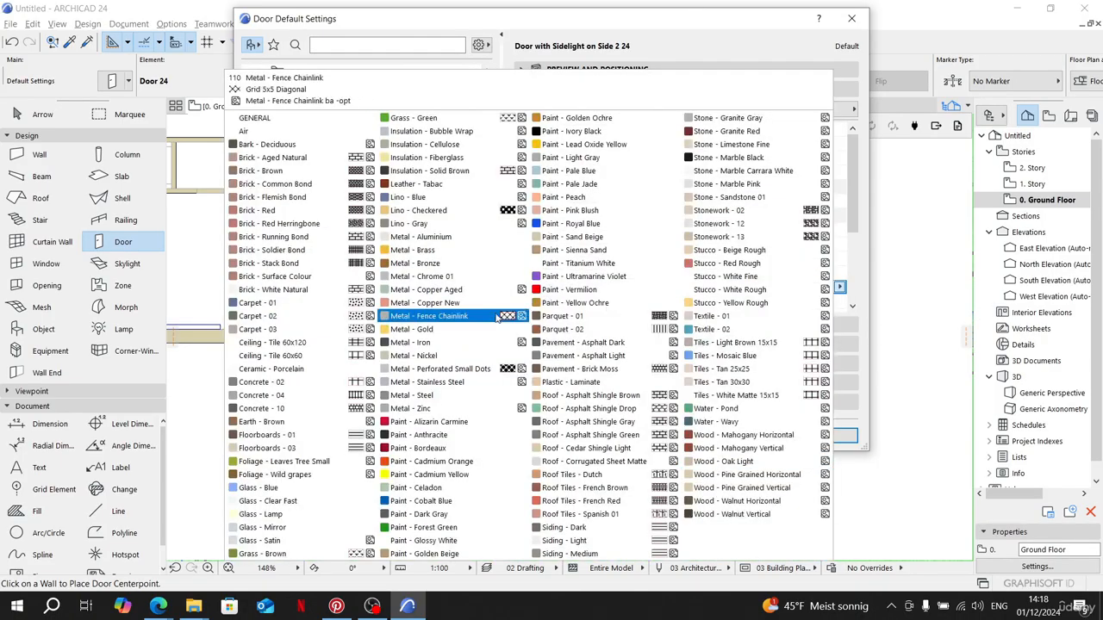
{"action": "left_click", "coordinate": [435, 342]}
Step: Set the leaf glass and sash glass surfaces to Glass - Satin
{"action": "scroll", "coordinate": [761, 266], "scroll_direction": "down", "scroll_amount": 1}
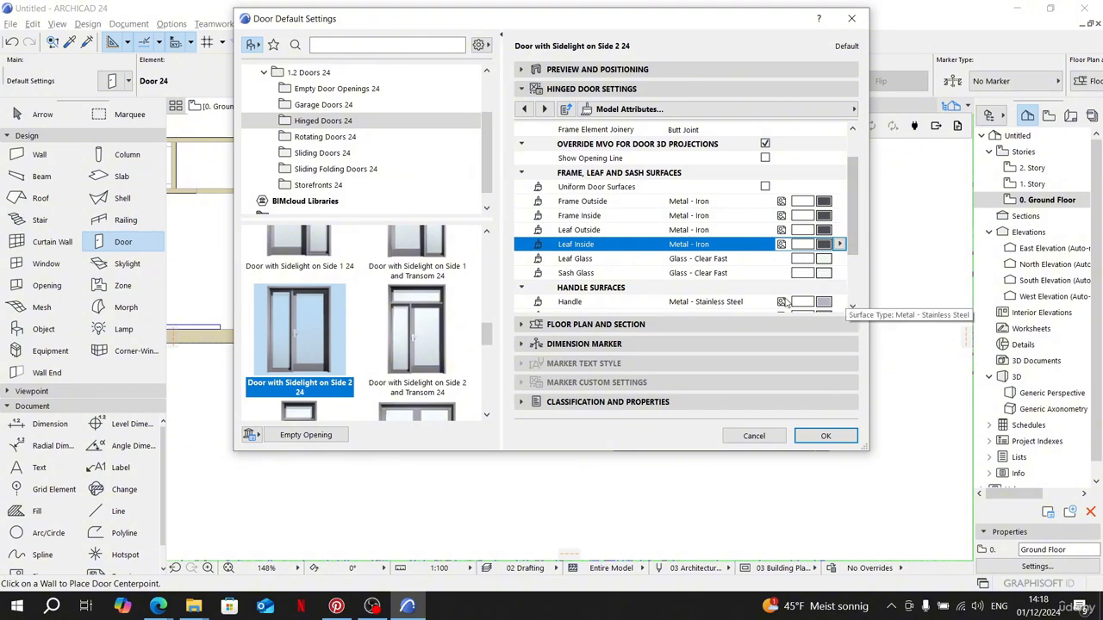
{"action": "left_click", "coordinate": [824, 259]}
{"action": "left_click", "coordinate": [826, 260]}
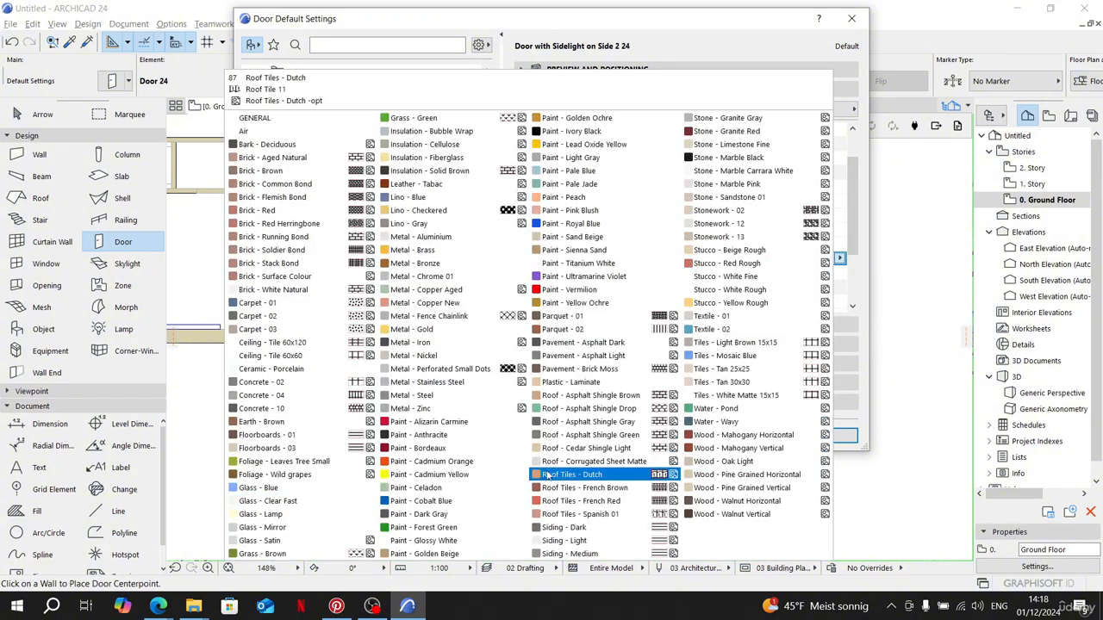
{"action": "left_click", "coordinate": [258, 541]}
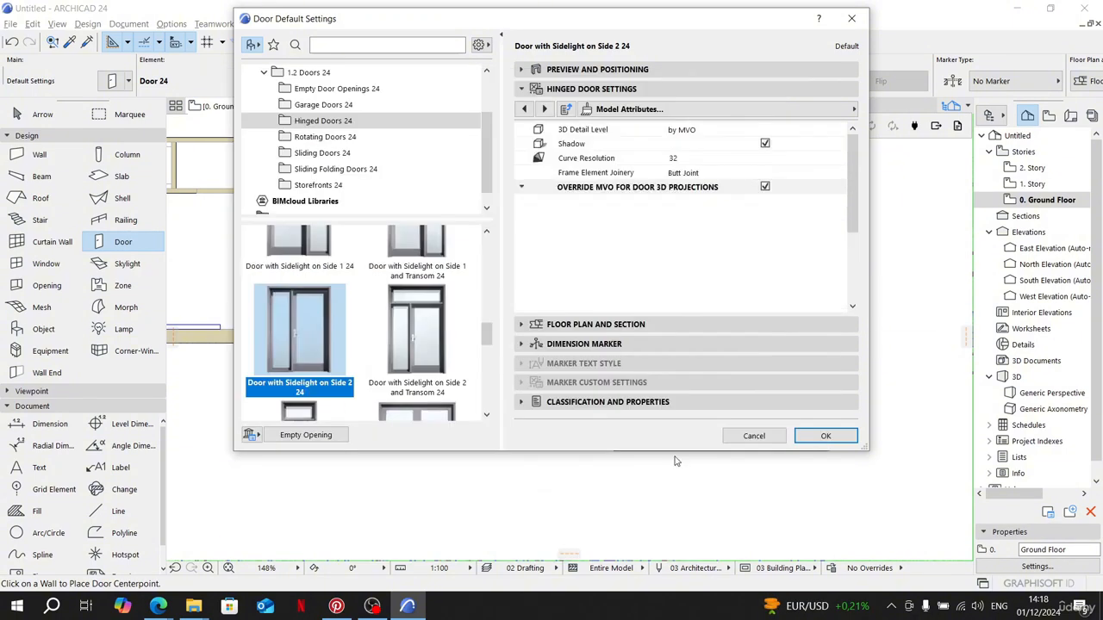
{"action": "left_click", "coordinate": [827, 273]}
{"action": "left_click", "coordinate": [825, 273]}
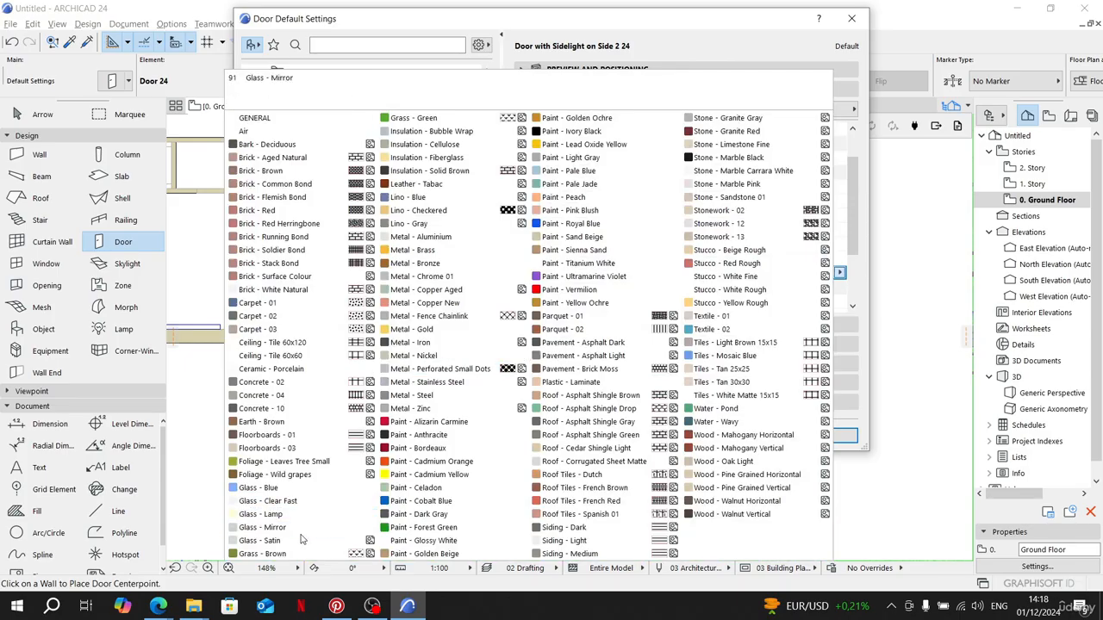
{"action": "left_click", "coordinate": [258, 540]}
Step: Set the surface of the handle accessories to Metal - Stainless Steel
{"action": "scroll", "coordinate": [831, 189], "scroll_direction": "down", "scroll_amount": 2}
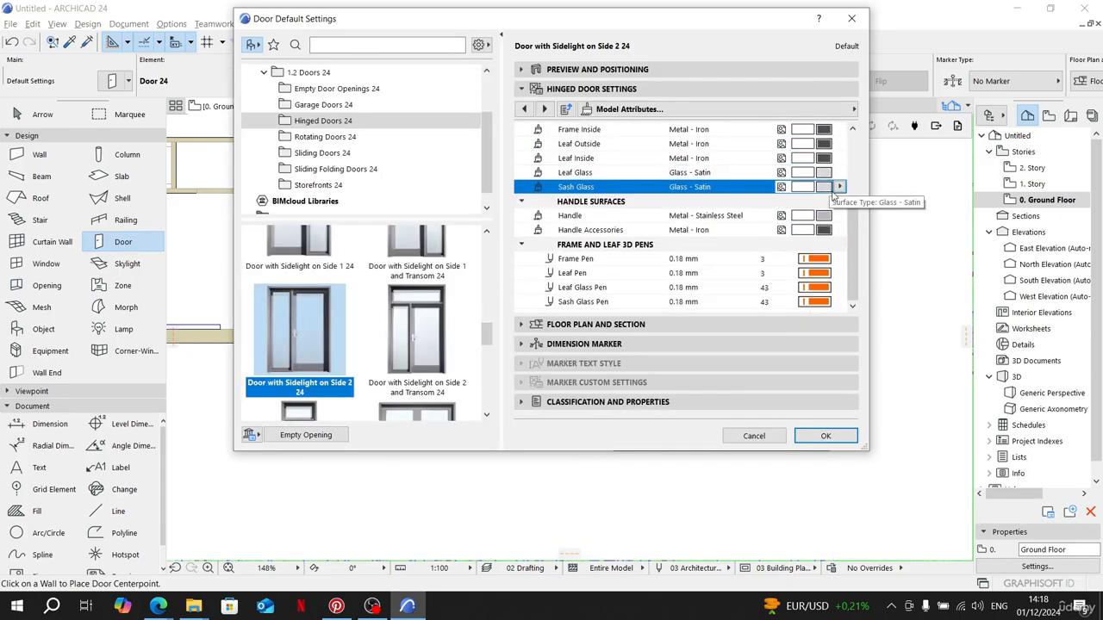
{"action": "left_click", "coordinate": [824, 230]}
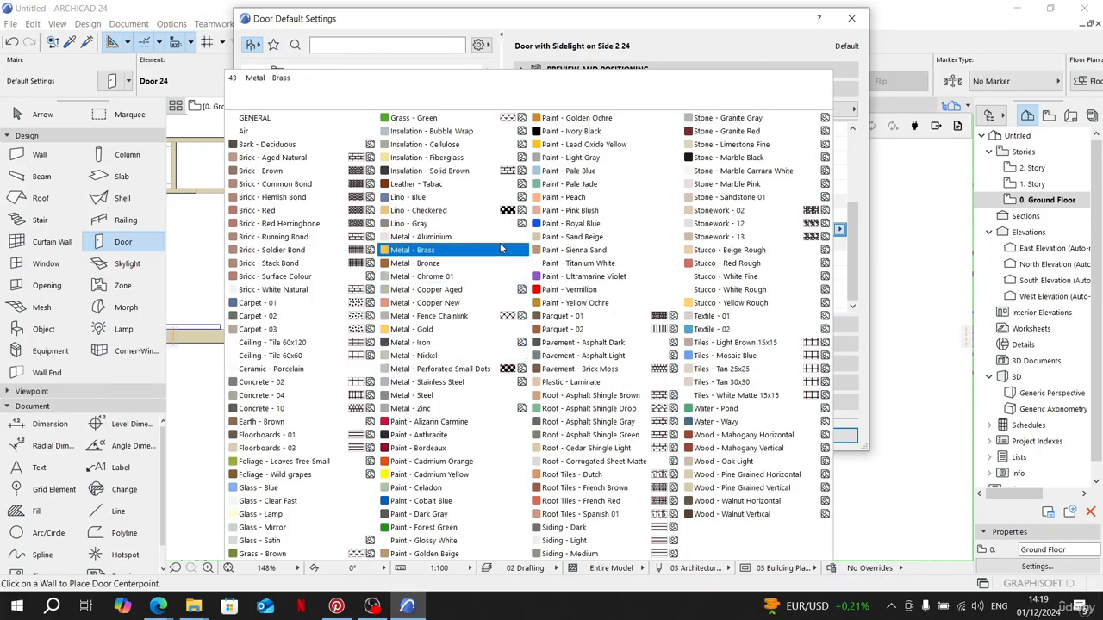
{"action": "left_click", "coordinate": [482, 382]}
Step: Set the door's 3D frame, leaf, leaf glass and sash glass pens to pen 1
{"action": "left_click", "coordinate": [825, 264]}
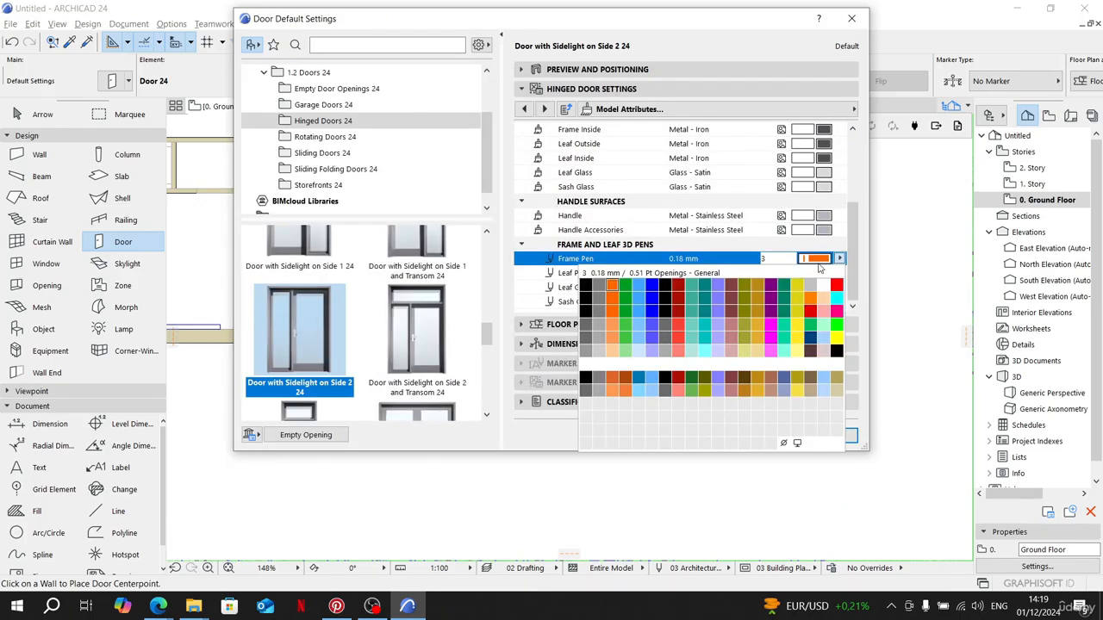
{"action": "left_click", "coordinate": [810, 272]}
{"action": "left_click", "coordinate": [811, 273]}
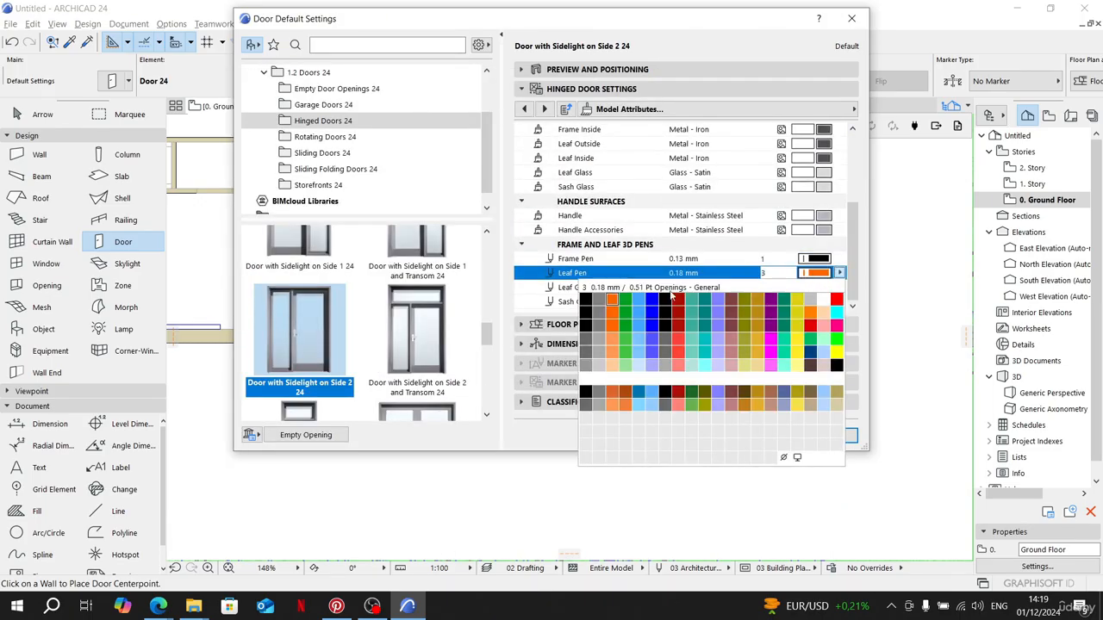
{"action": "left_click", "coordinate": [816, 287]}
{"action": "left_click", "coordinate": [816, 287]}
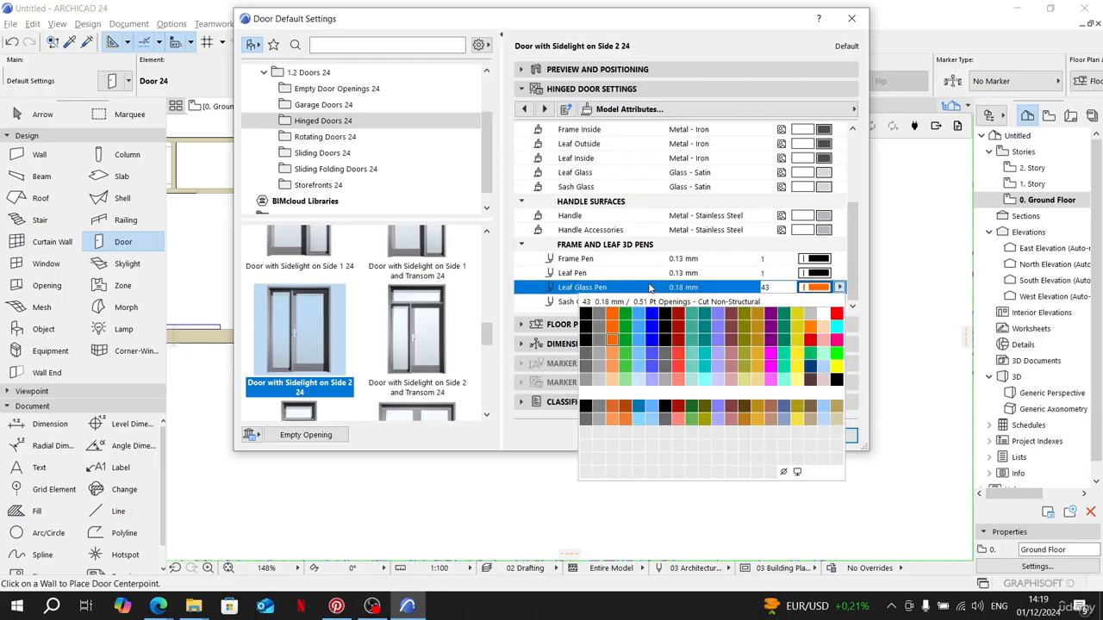
{"action": "left_click", "coordinate": [585, 315]}
{"action": "left_click", "coordinate": [824, 301]}
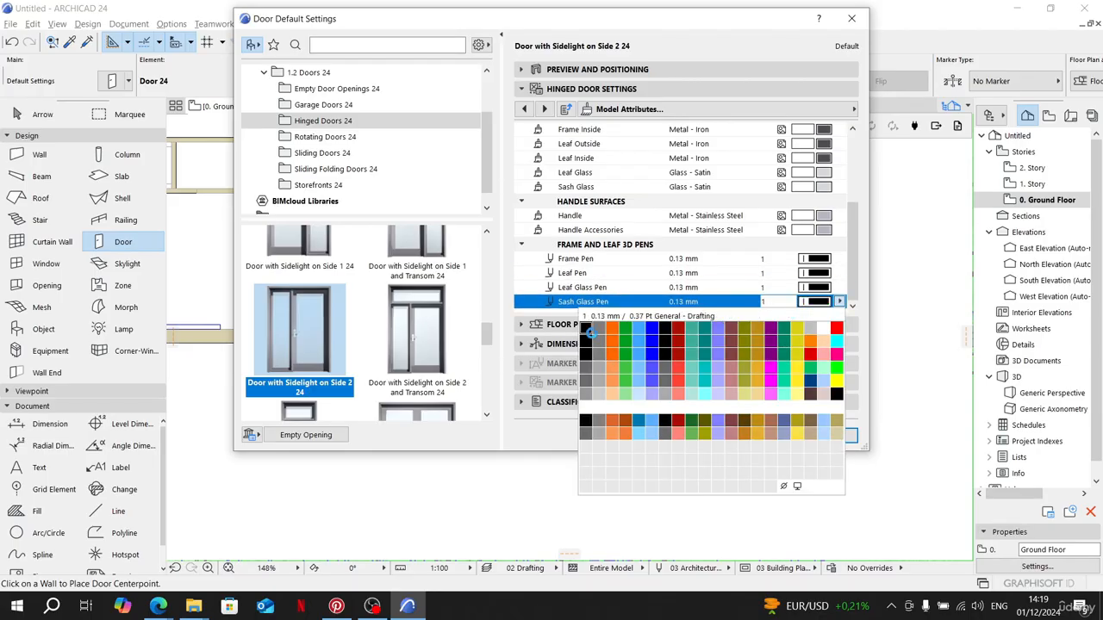
{"action": "left_click", "coordinate": [589, 332]}
Step: Review the hinged door's wall opening, reveal, wall closure, masonry arch, fixtures and fittings, board and sunshade settings
{"action": "left_click", "coordinate": [544, 108]}
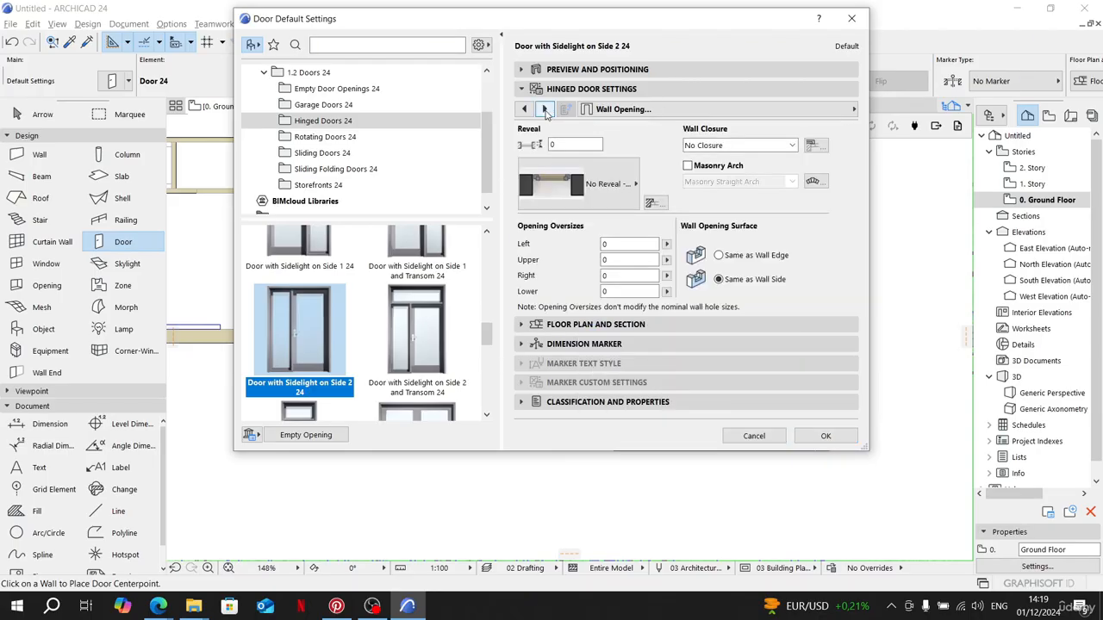
{"action": "left_click", "coordinate": [544, 110]}
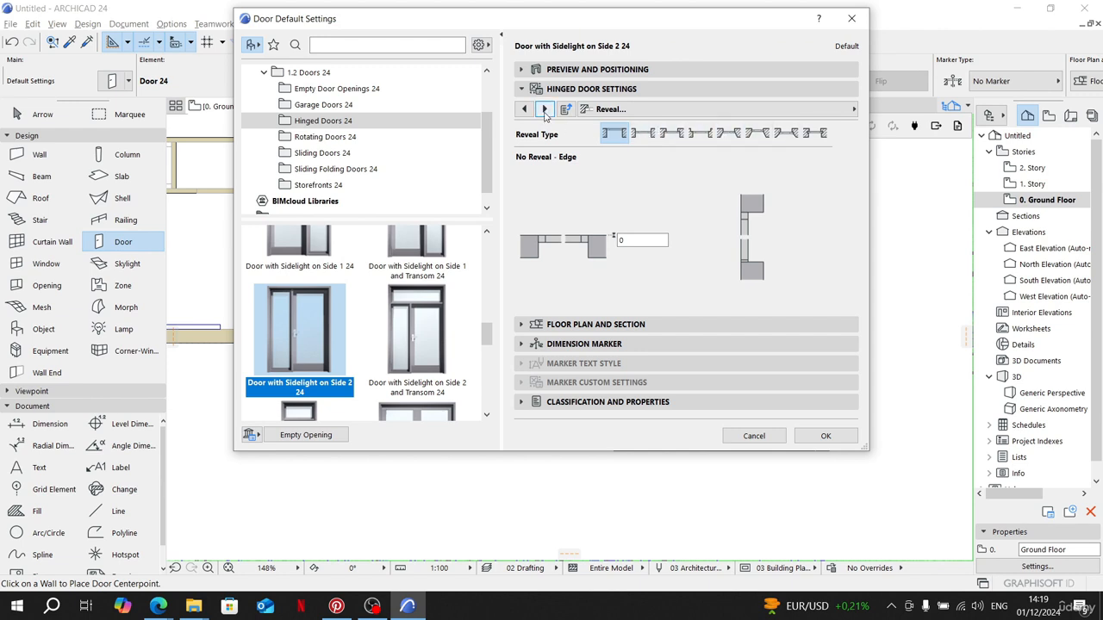
{"action": "left_click", "coordinate": [545, 110]}
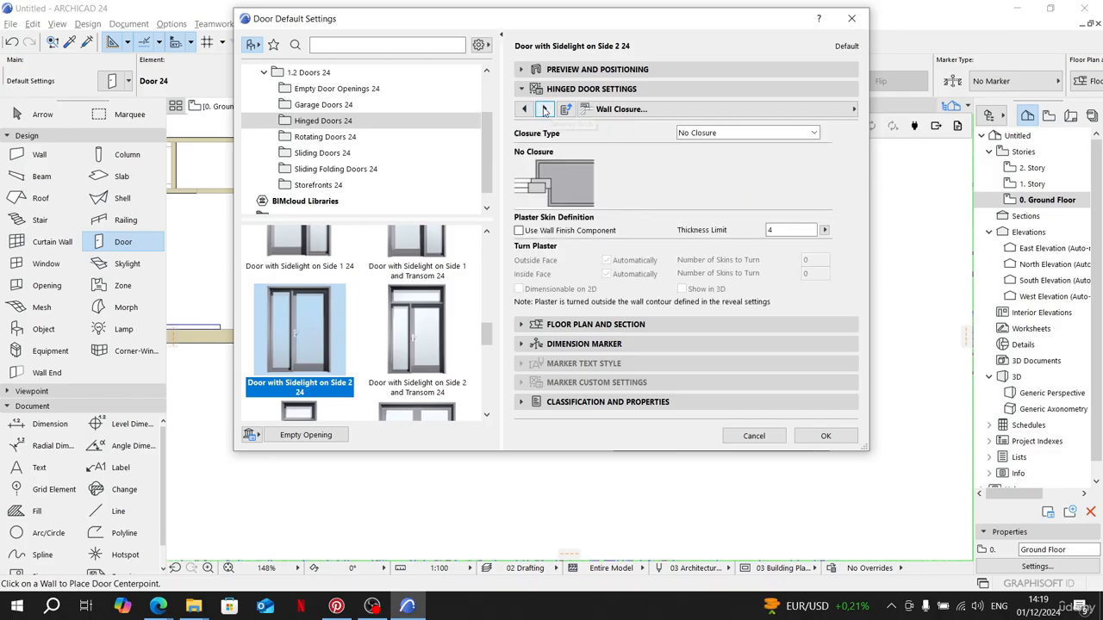
{"action": "left_click", "coordinate": [545, 109]}
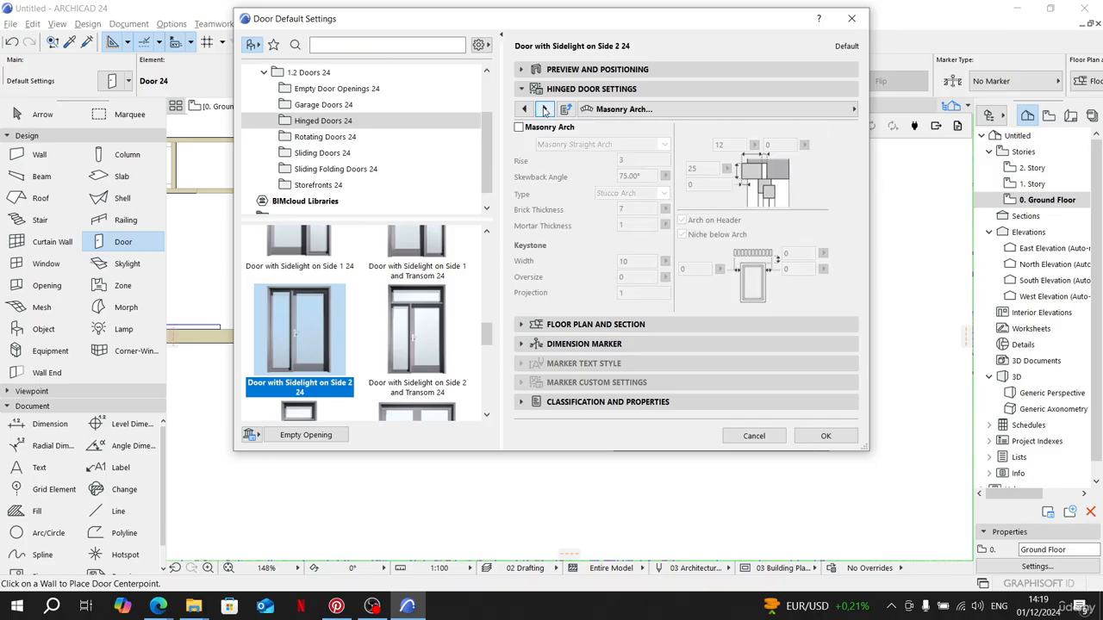
{"action": "left_click", "coordinate": [545, 109]}
{"action": "left_click", "coordinate": [544, 109]}
{"action": "left_click", "coordinate": [545, 109]}
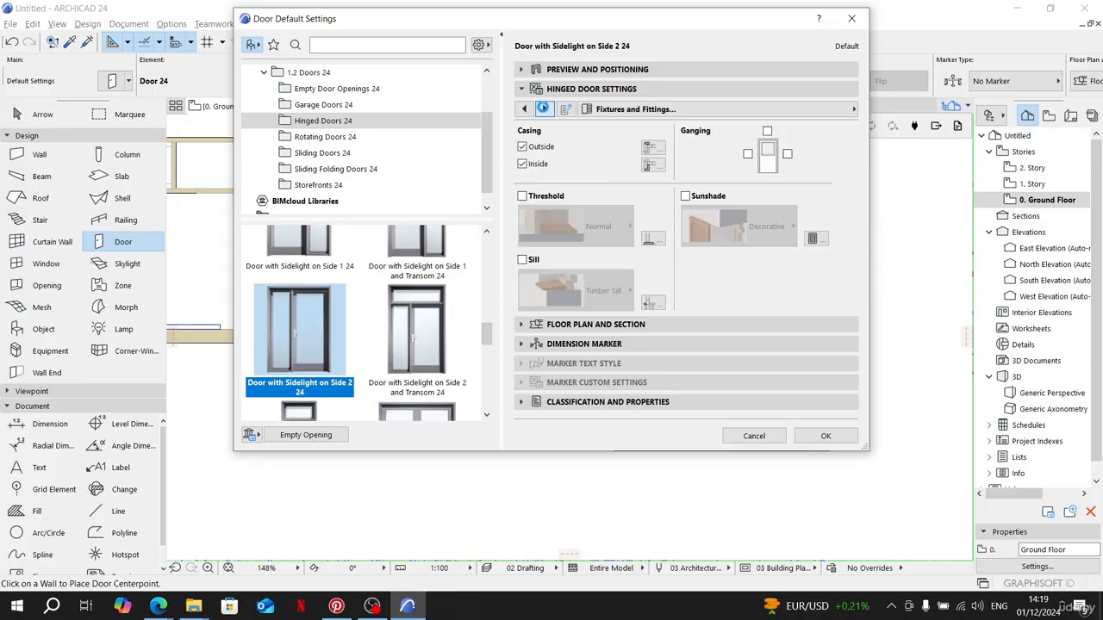
{"action": "left_click", "coordinate": [544, 109]}
{"action": "left_click", "coordinate": [544, 109]}
{"action": "left_click", "coordinate": [544, 109]}
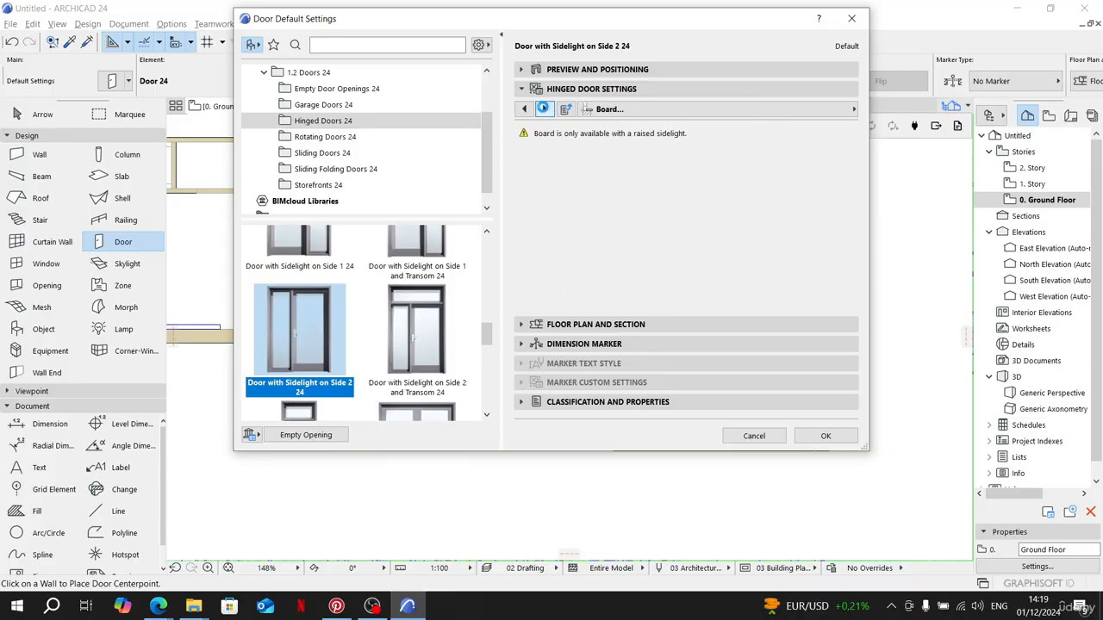
{"action": "left_click", "coordinate": [544, 108]}
{"action": "left_click", "coordinate": [544, 108]}
{"action": "left_click", "coordinate": [544, 108]}
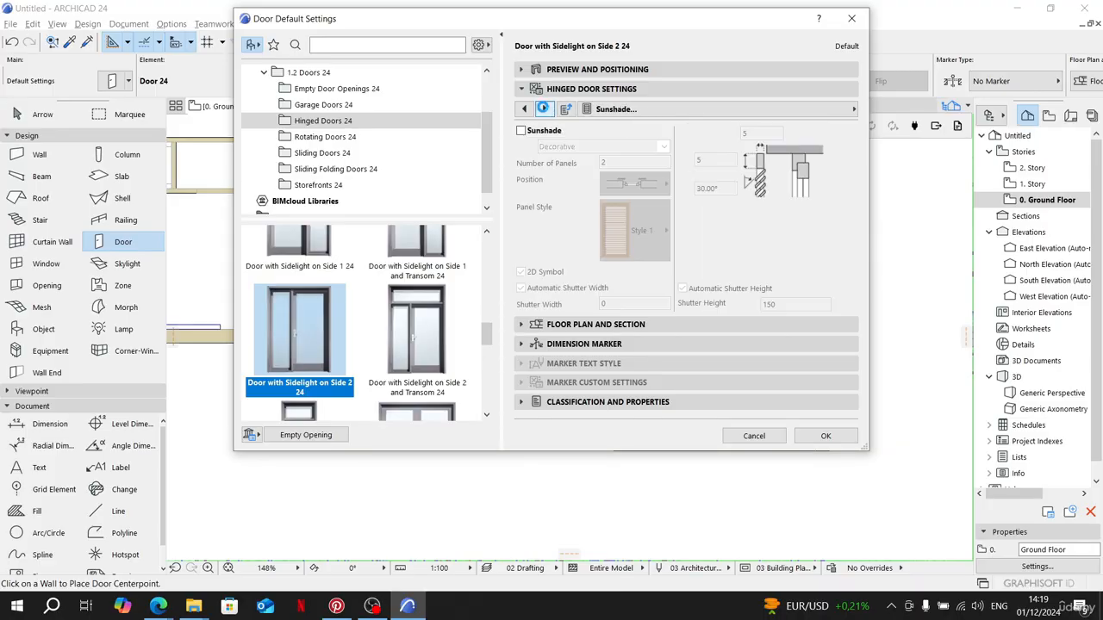
Step: Set the uniform outside and inside casing surfaces to Metal - Iron in the model attributes
{"action": "left_click", "coordinate": [544, 109]}
{"action": "left_click", "coordinate": [813, 159]}
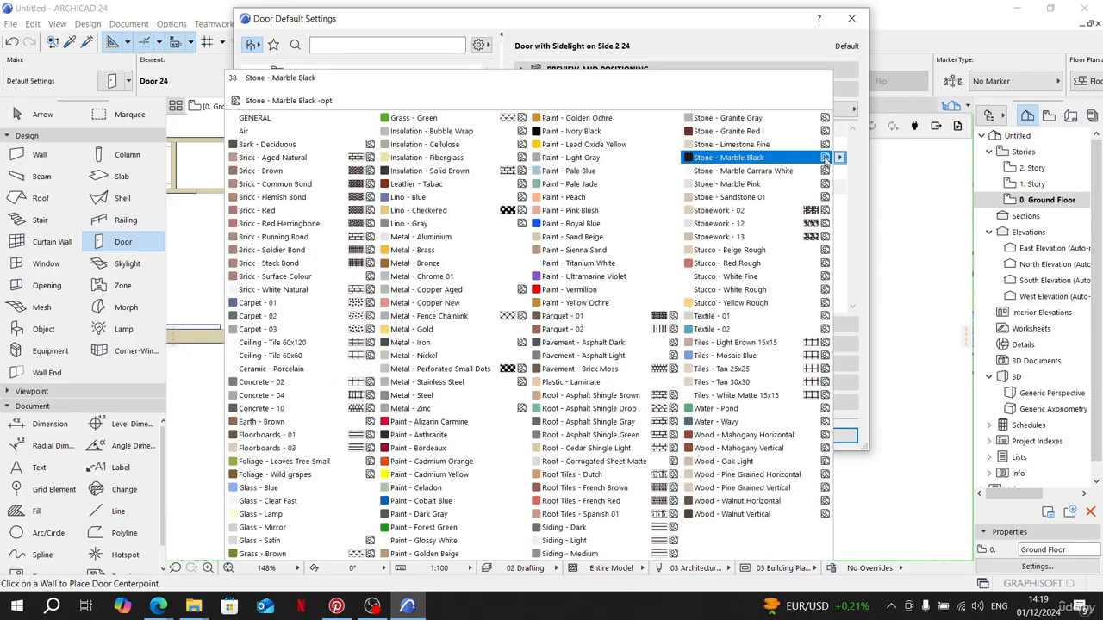
{"action": "left_click", "coordinate": [808, 49]}
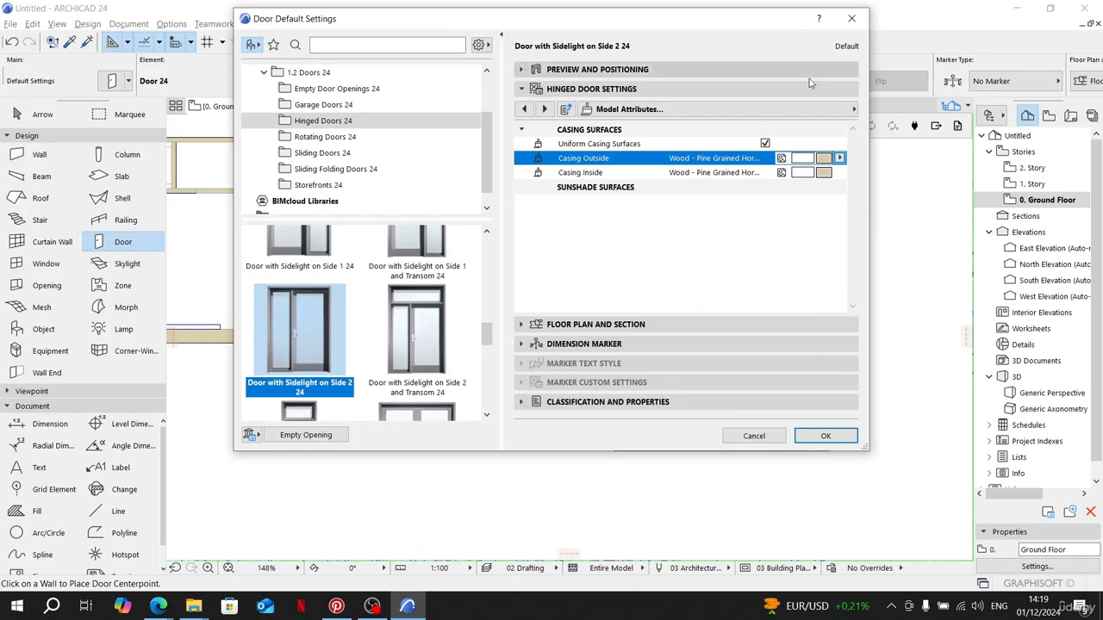
{"action": "left_click", "coordinate": [823, 159]}
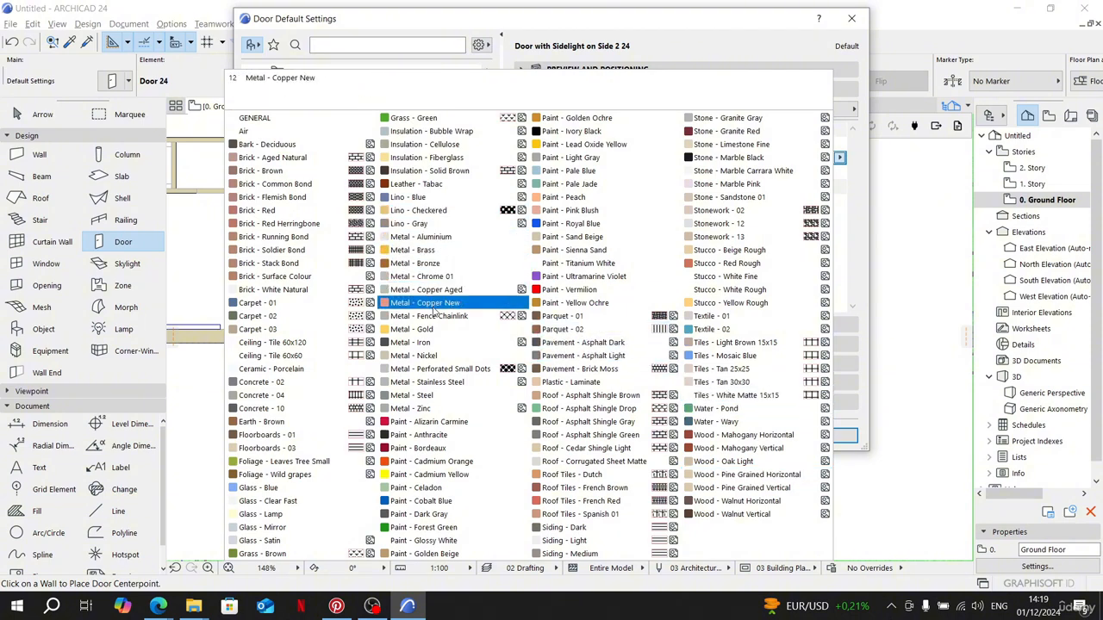
{"action": "left_click", "coordinate": [426, 342]}
Step: Set the door's frame contour, leaf contour and frame cut fill pens to pen 1 for floor plan and section
{"action": "left_click", "coordinate": [543, 108]}
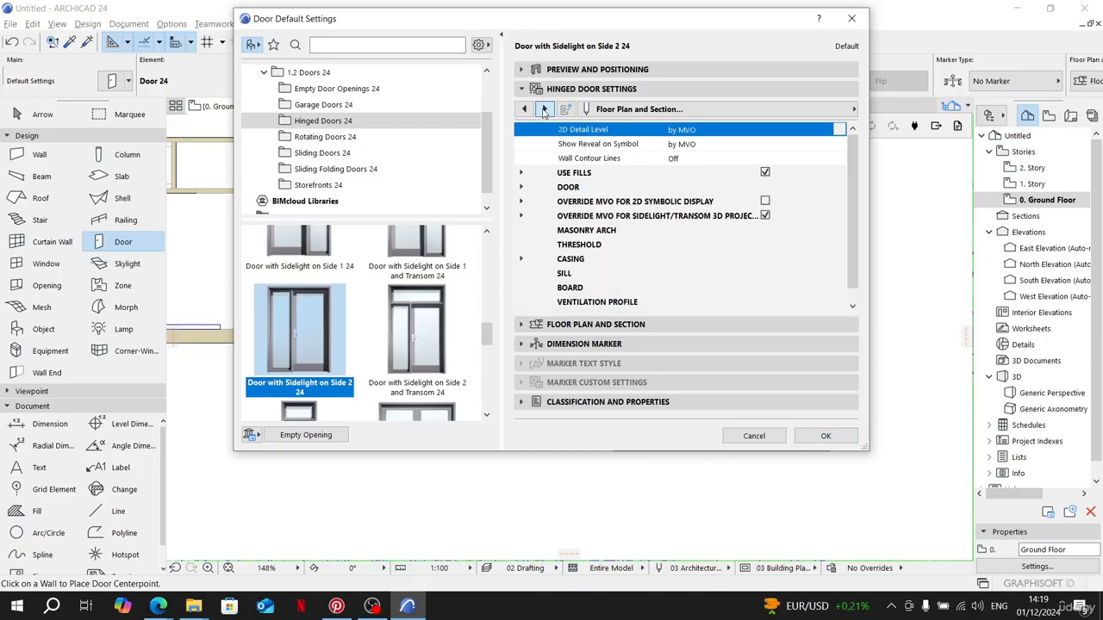
{"action": "left_click", "coordinate": [807, 251]}
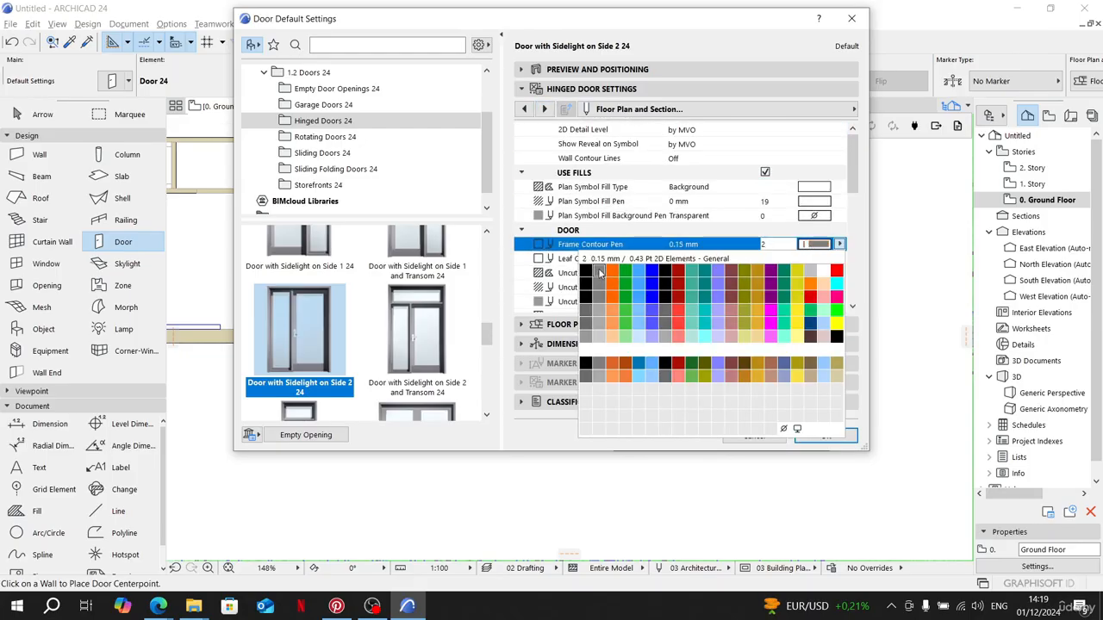
{"action": "left_click", "coordinate": [814, 251]}
{"action": "left_click", "coordinate": [813, 260]}
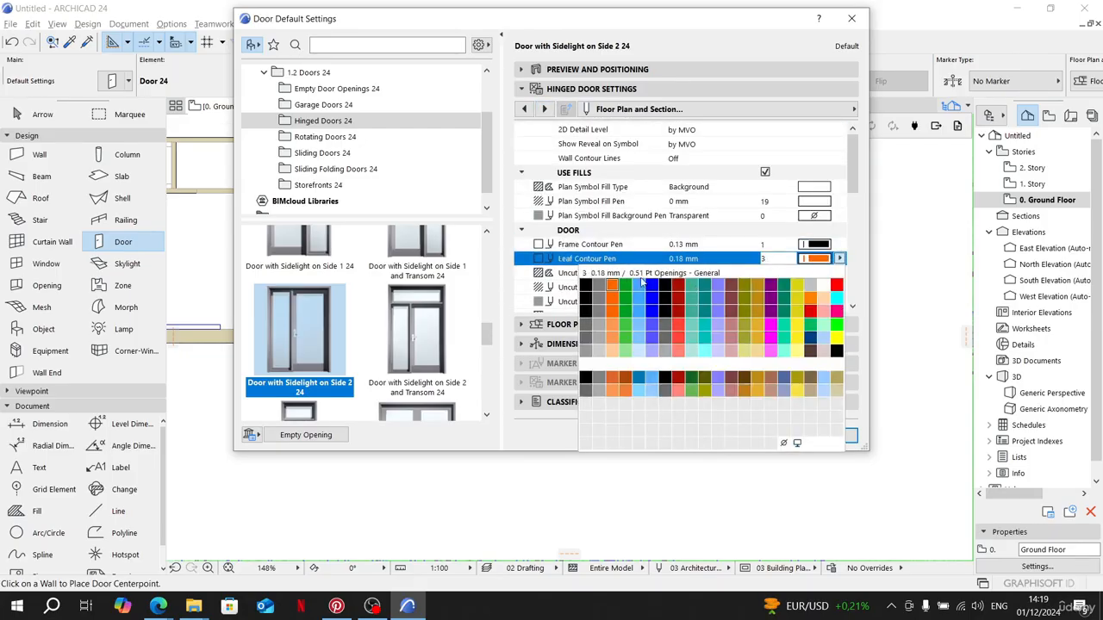
{"action": "left_click", "coordinate": [591, 290]}
{"action": "scroll", "coordinate": [655, 224], "scroll_direction": "down", "scroll_amount": 5}
{"action": "left_click", "coordinate": [813, 201]}
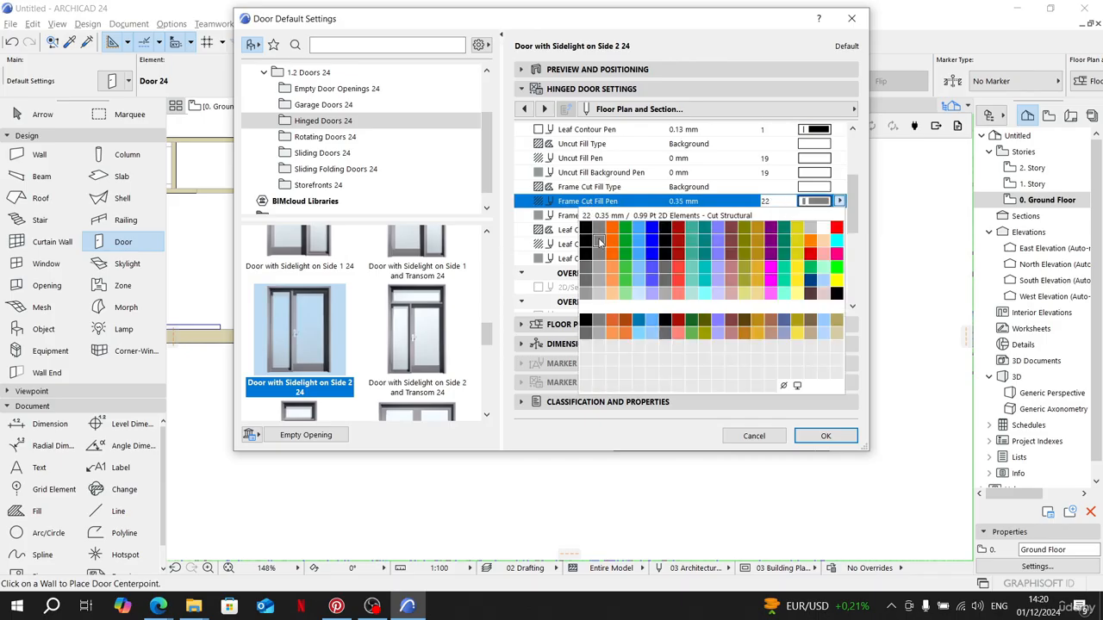
{"action": "left_click", "coordinate": [586, 227]}
Step: Override the MVO for 2D symbolic display and set the door leaf's 2D/section pen to pen 1
{"action": "left_click", "coordinate": [825, 289]}
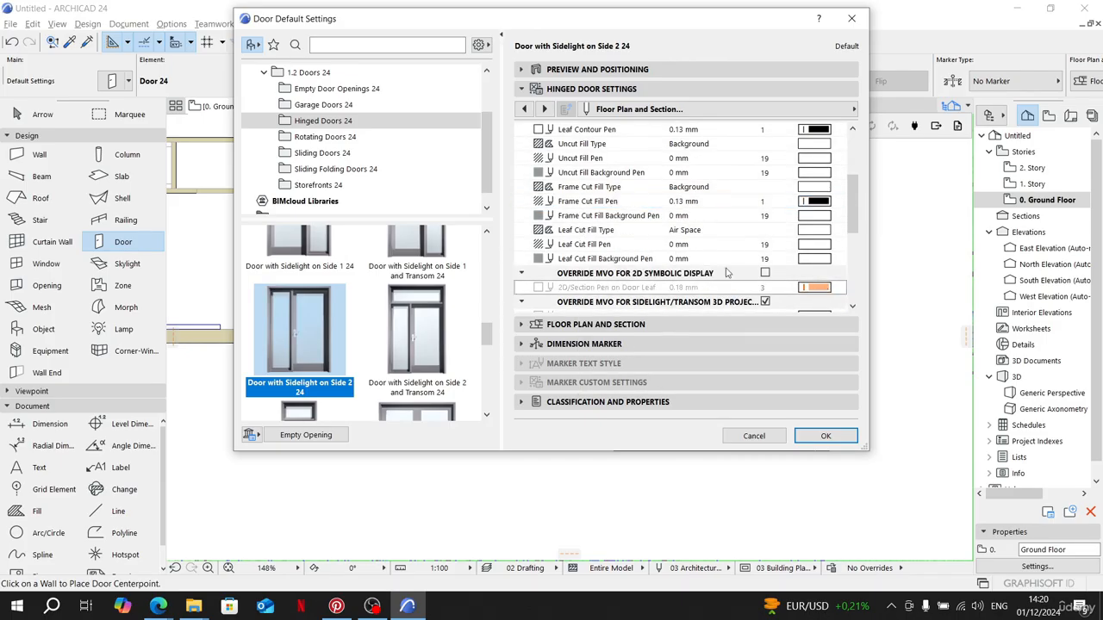
{"action": "left_click", "coordinate": [765, 274]}
{"action": "left_click", "coordinate": [815, 301]}
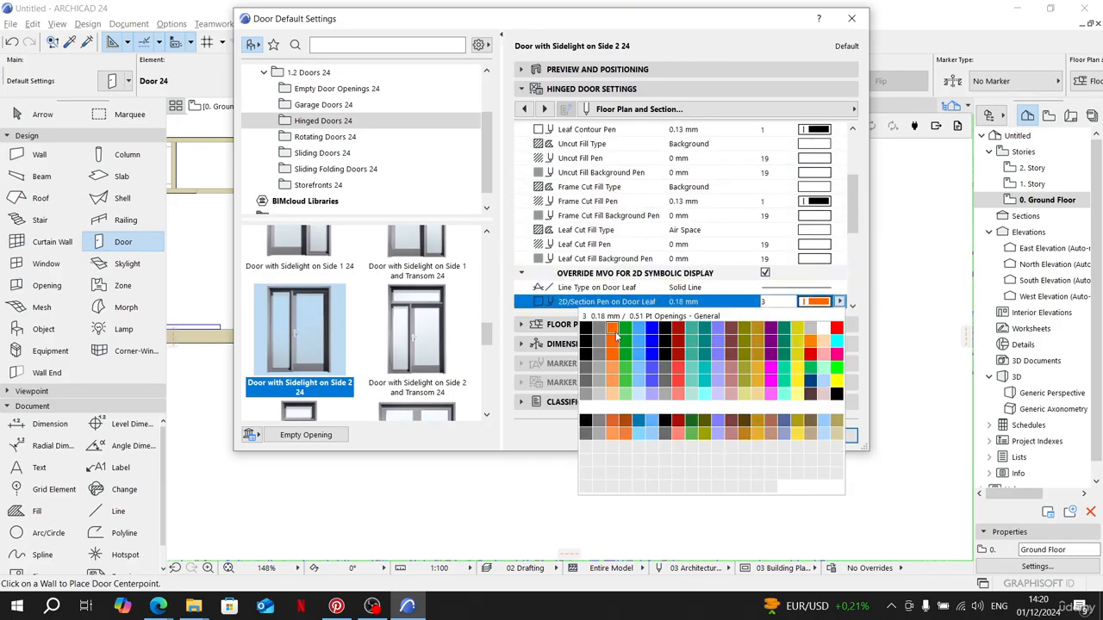
{"action": "left_click", "coordinate": [588, 332]}
Step: Set the casing's cut line pen on both sides to pen 1
{"action": "scroll", "coordinate": [664, 266], "scroll_direction": "down", "scroll_amount": 3}
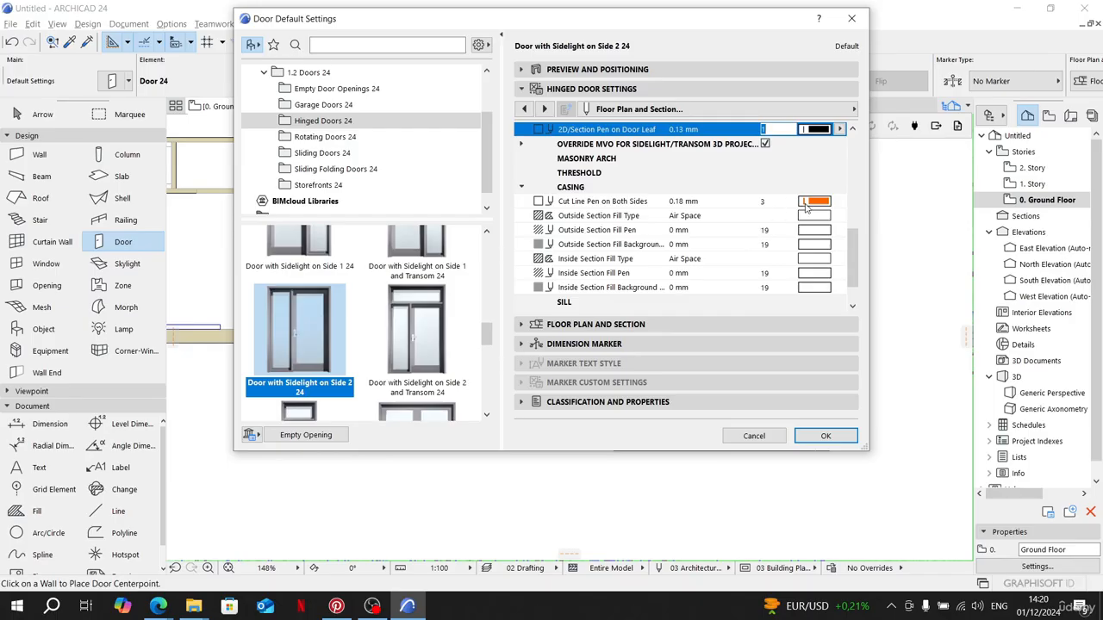
{"action": "left_click", "coordinate": [803, 203]}
{"action": "left_click", "coordinate": [585, 231]}
{"action": "scroll", "coordinate": [677, 240], "scroll_direction": "down", "scroll_amount": 1}
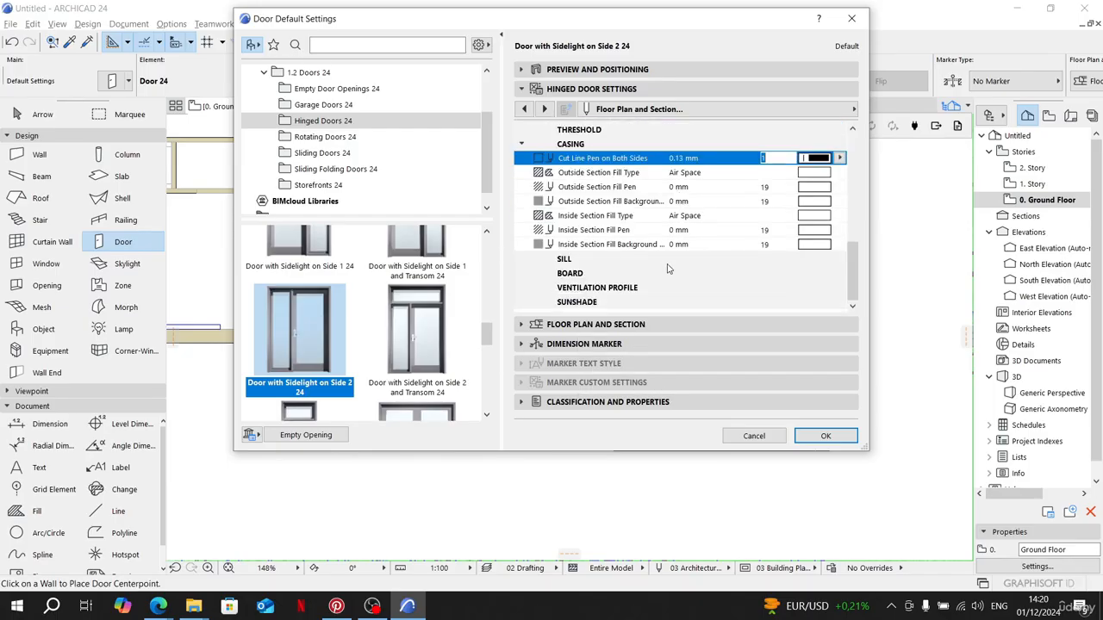
Step: Override the door object's line types and pens for symbol and outline, and set the symbol line pen to pen 1
{"action": "left_click", "coordinate": [544, 109]}
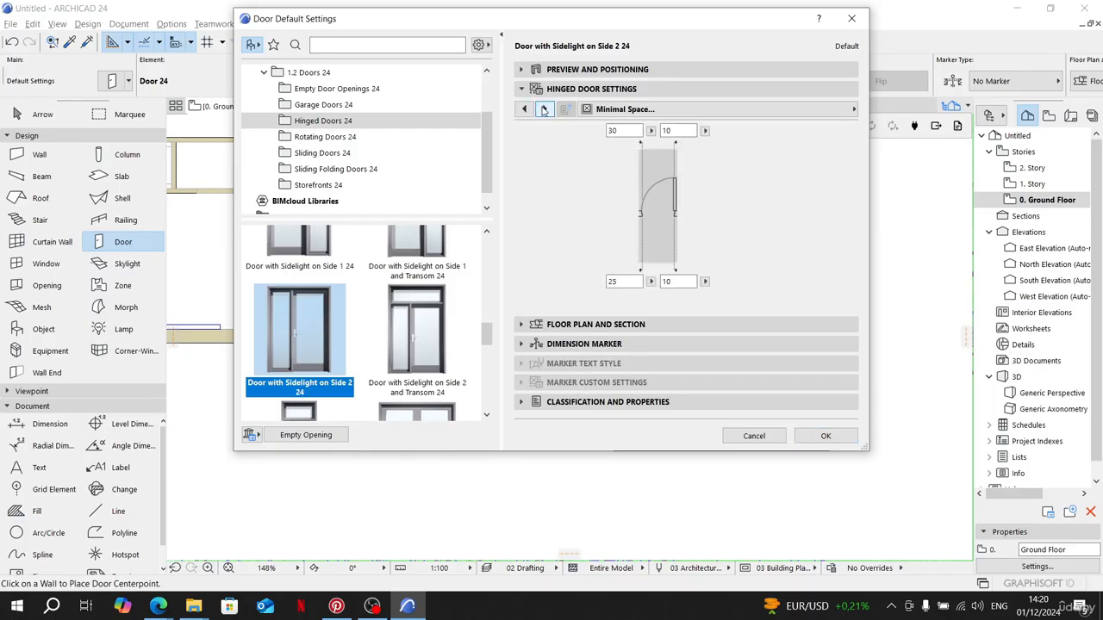
{"action": "left_click", "coordinate": [543, 108]}
{"action": "scroll", "coordinate": [680, 215], "scroll_direction": "down", "scroll_amount": 10}
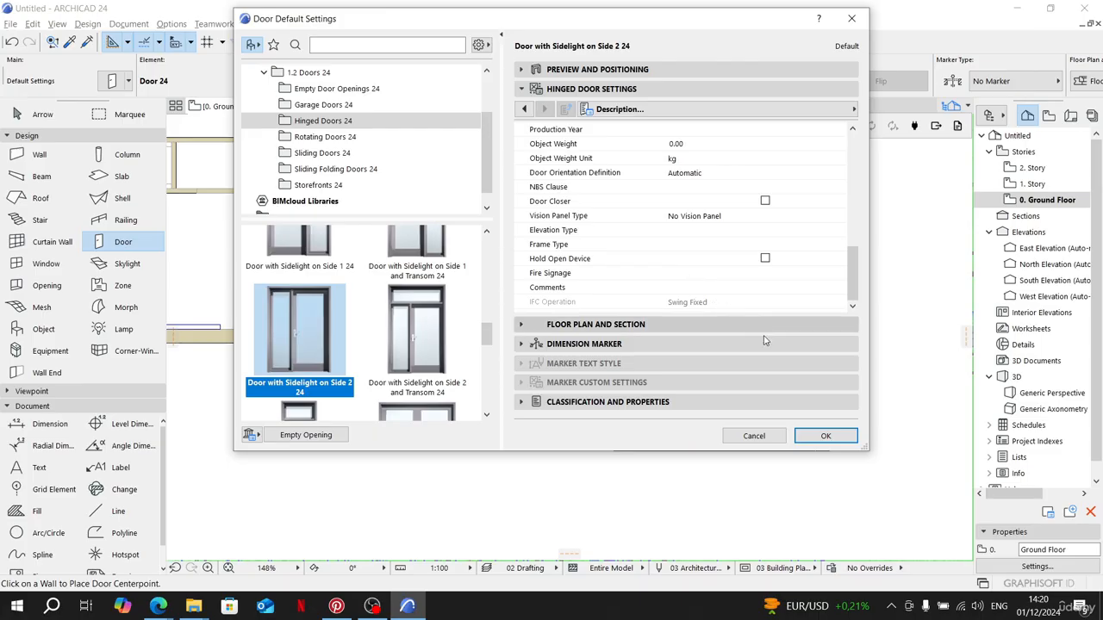
{"action": "left_click", "coordinate": [648, 326]}
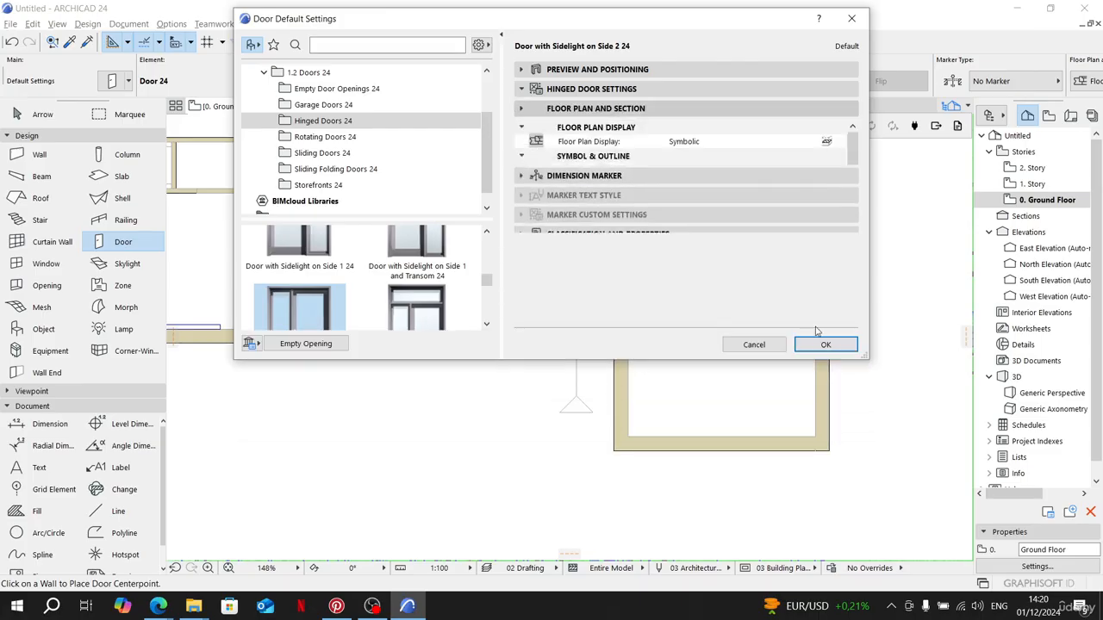
{"action": "left_click", "coordinate": [765, 169]}
{"action": "left_click", "coordinate": [764, 184]}
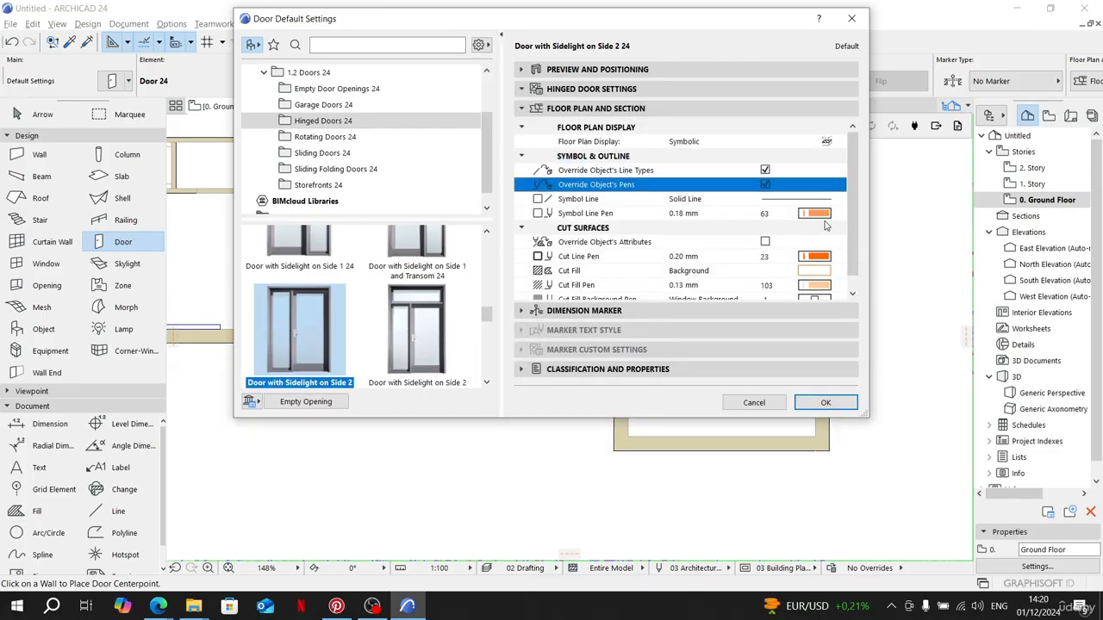
{"action": "left_click", "coordinate": [814, 213]}
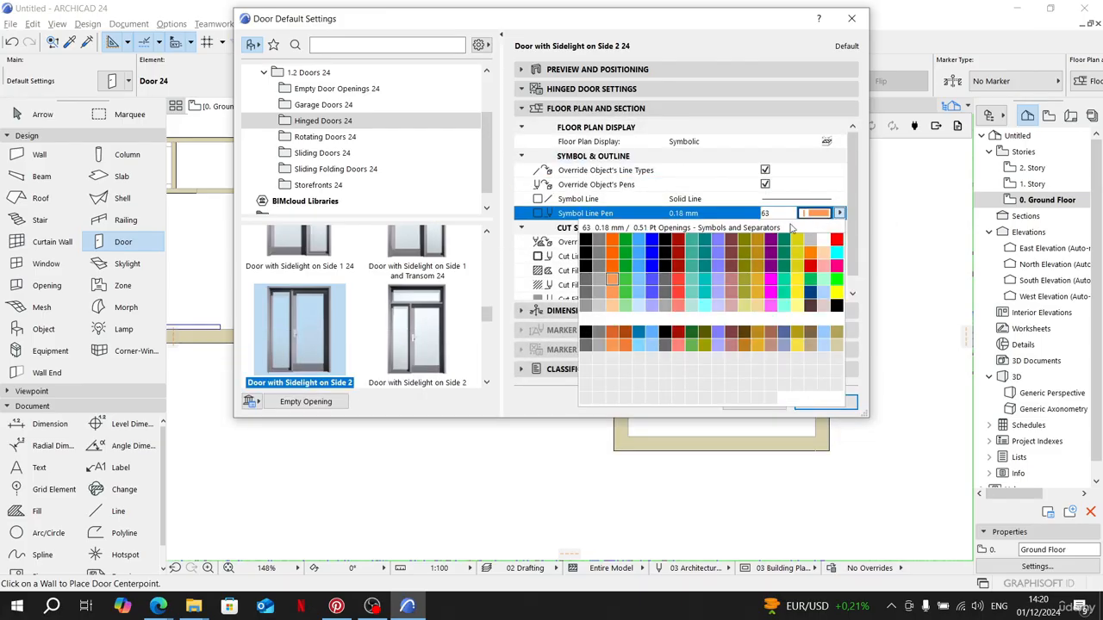
{"action": "left_click", "coordinate": [586, 240]}
Step: Override the door's cut surface attributes, set the cut line and cut fill pens to pen 1, and apply the door settings
{"action": "scroll", "coordinate": [761, 191], "scroll_direction": "down", "scroll_amount": 1}
{"action": "left_click", "coordinate": [765, 227]}
{"action": "left_click", "coordinate": [814, 241]}
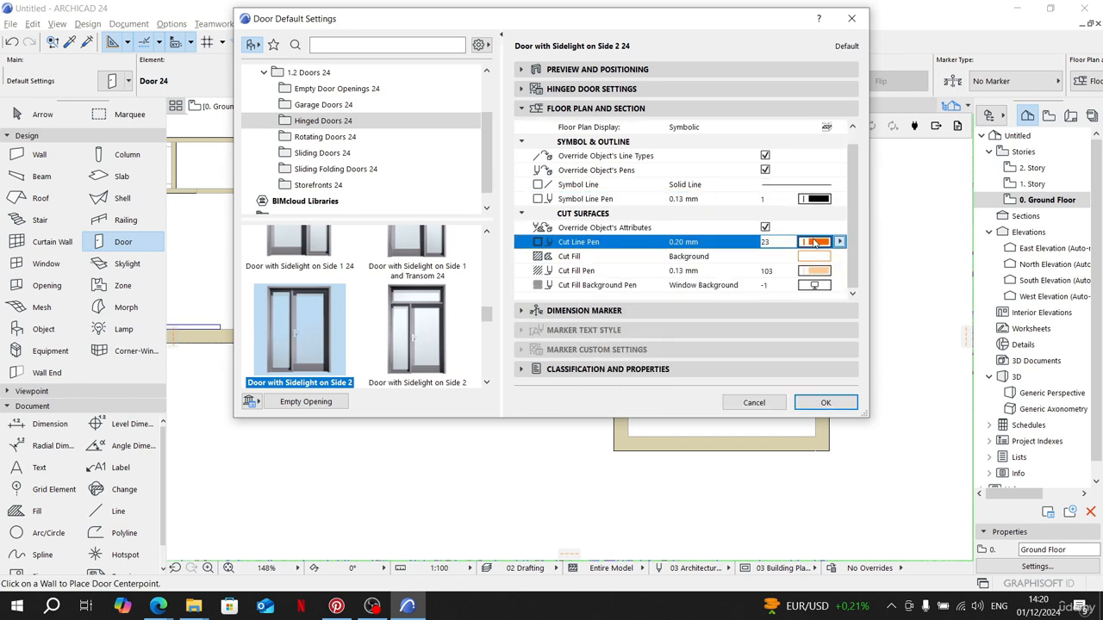
{"action": "left_click", "coordinate": [585, 269]}
{"action": "left_click", "coordinate": [806, 271]}
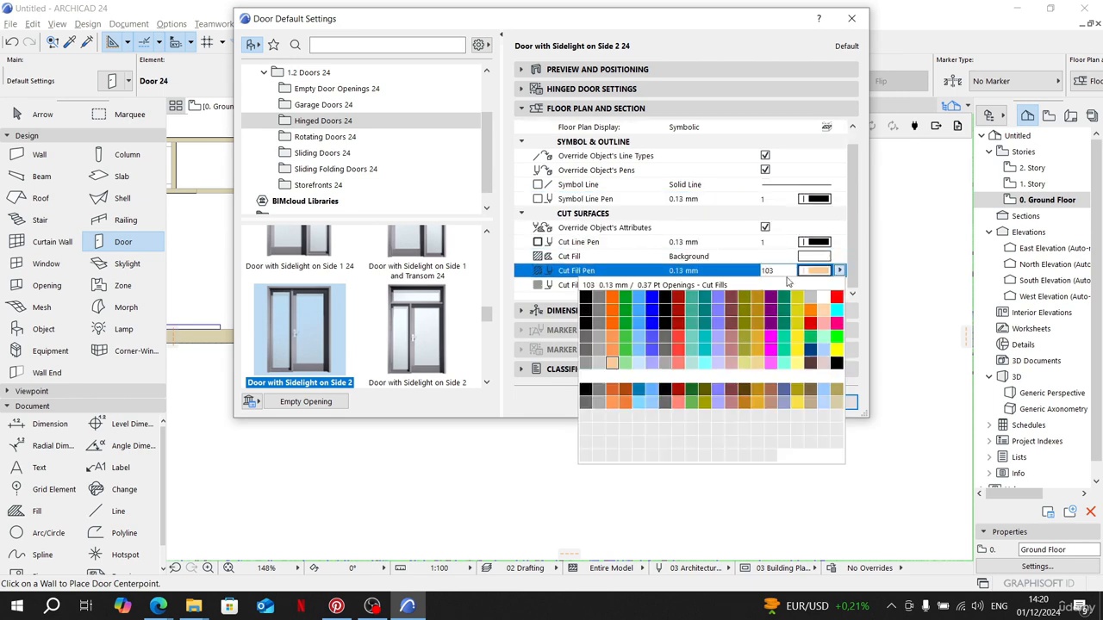
{"action": "left_click", "coordinate": [586, 297]}
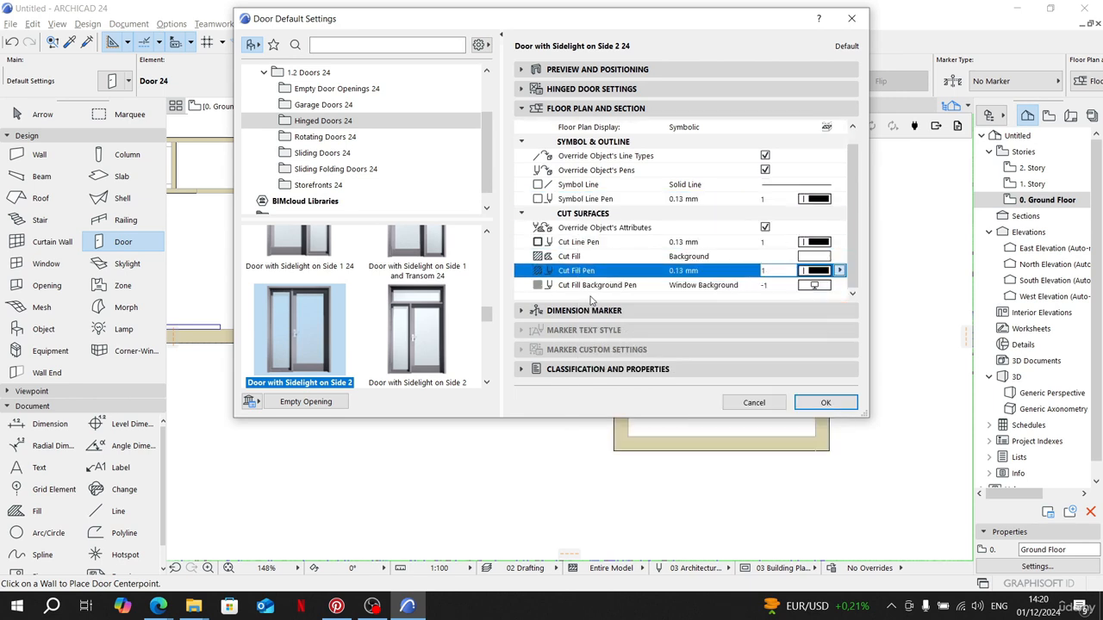
{"action": "left_click", "coordinate": [825, 403]}
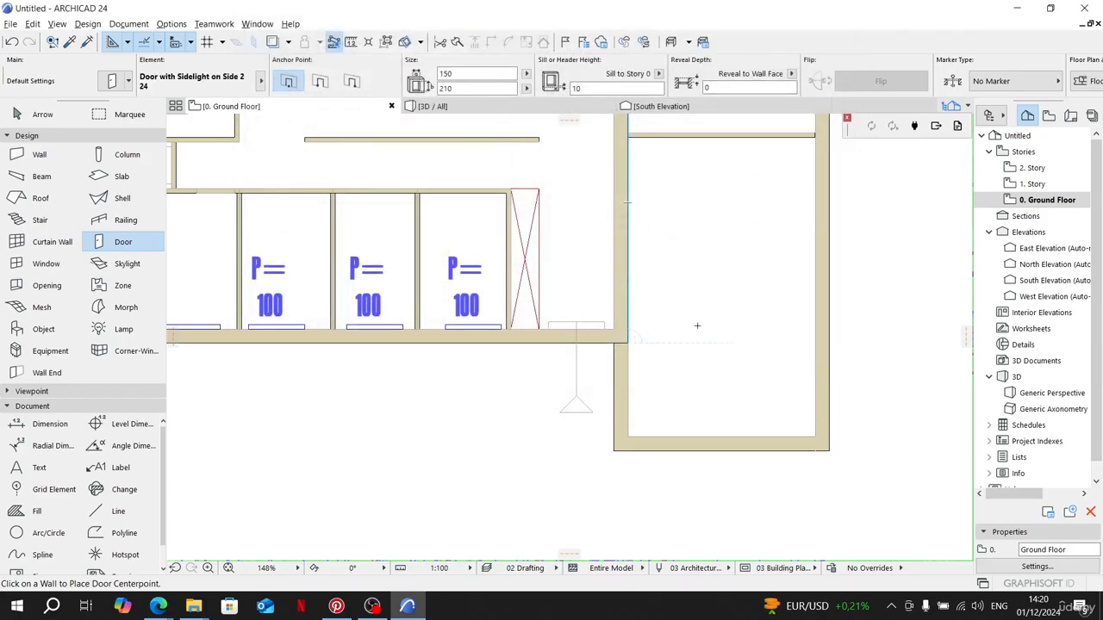
Step: Place the 150 × 210 door in the horizontal wall at the entrance arrow, 110 from the corner, opening inward with hinges nearest the corner
{"action": "scroll", "coordinate": [582, 343], "scroll_direction": "up", "scroll_amount": 3}
{"action": "left_click", "coordinate": [571, 343]}
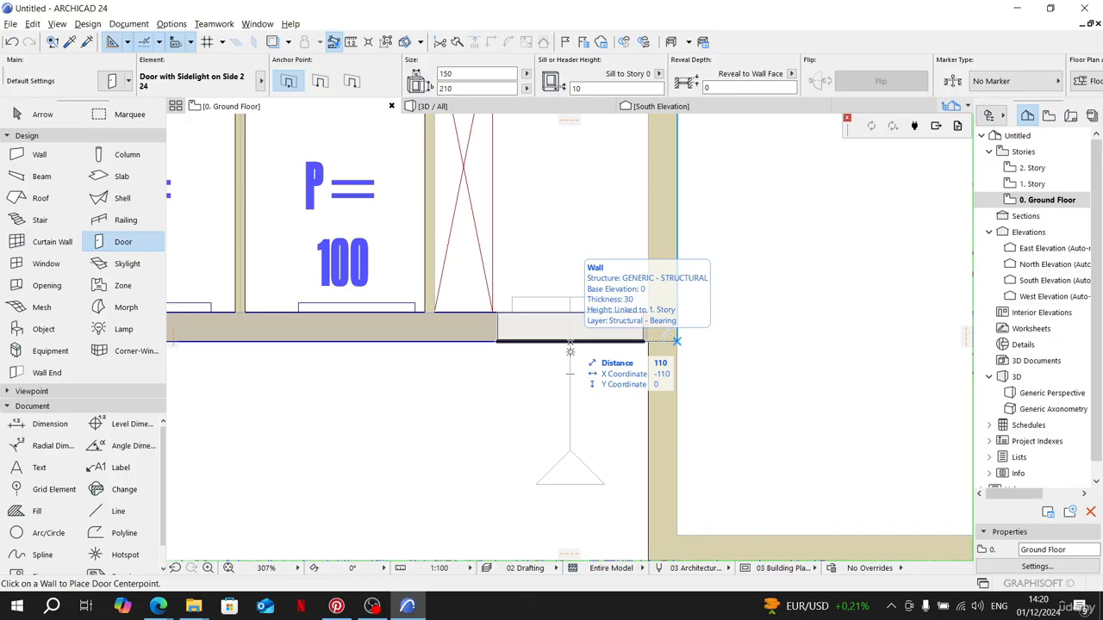
{"action": "left_click", "coordinate": [570, 344]}
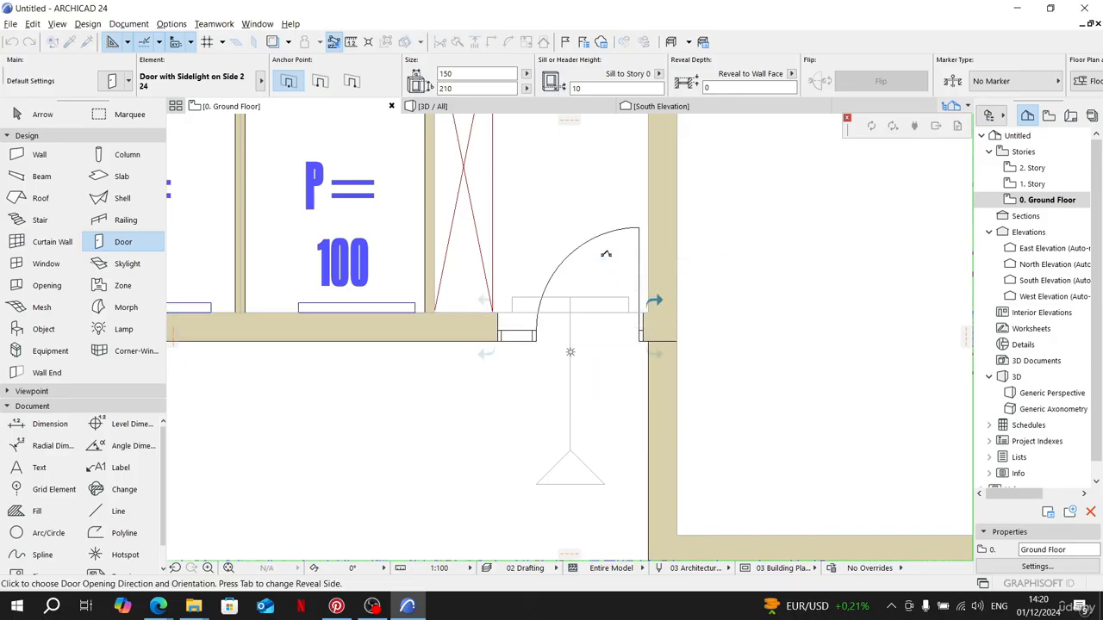
{"action": "left_click", "coordinate": [615, 248]}
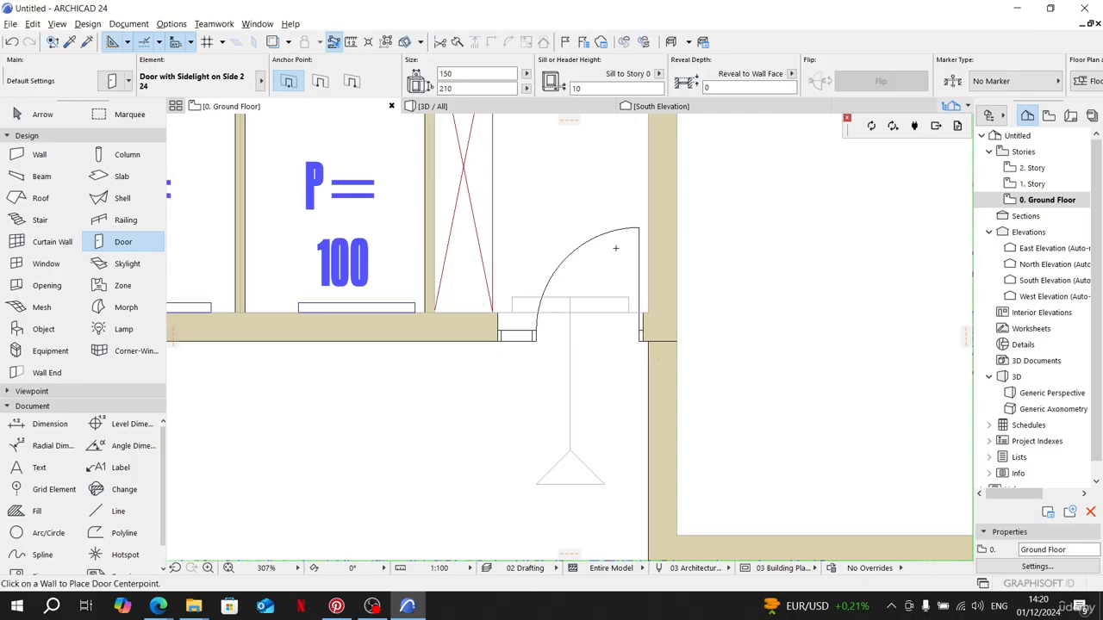
{"action": "key", "text": "Escape"}
Step: Select the entrance door and move it horizontally to sit a small offset from the adjoining wall's corner
{"action": "left_click", "coordinate": [534, 340]}
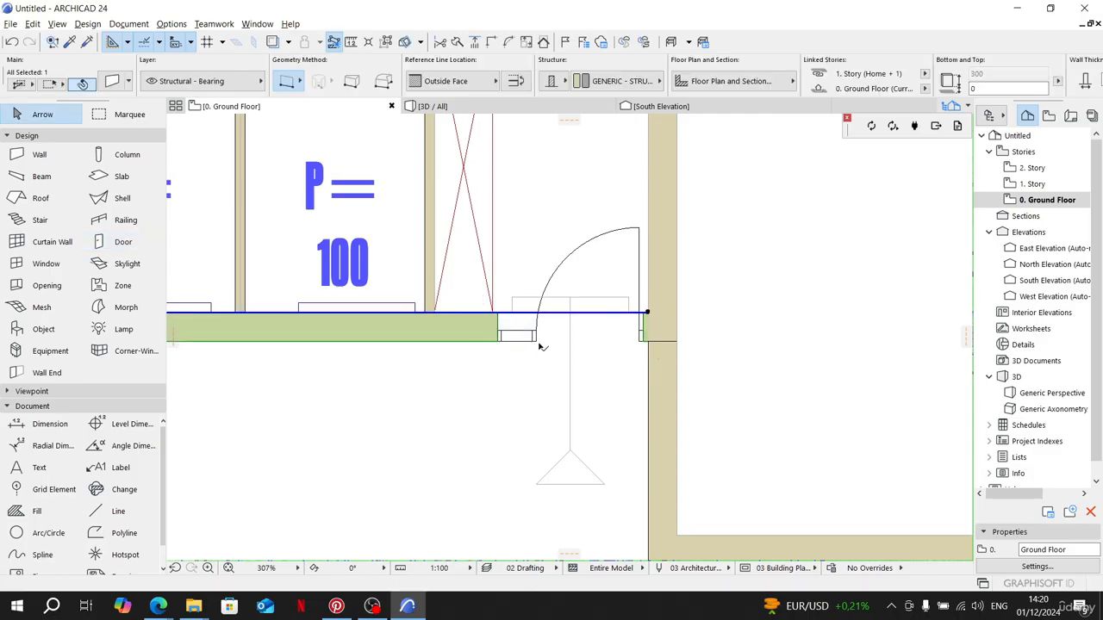
{"action": "key", "text": "Escape"}
{"action": "left_click", "coordinate": [637, 335]}
{"action": "scroll", "coordinate": [642, 317], "scroll_direction": "up", "scroll_amount": 5}
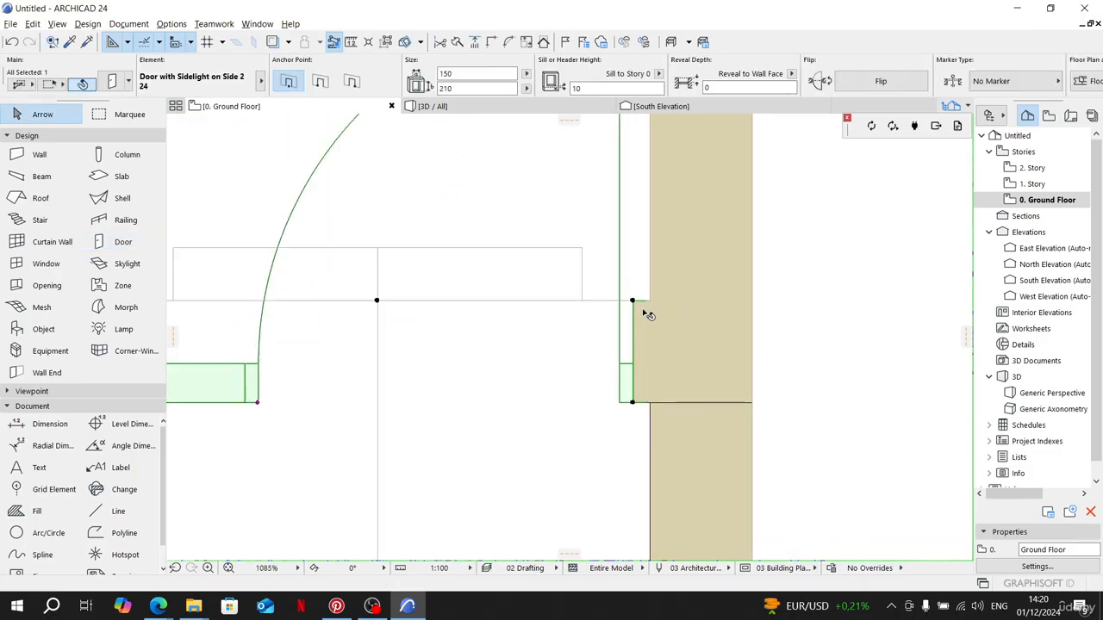
{"action": "left_click", "coordinate": [632, 302]}
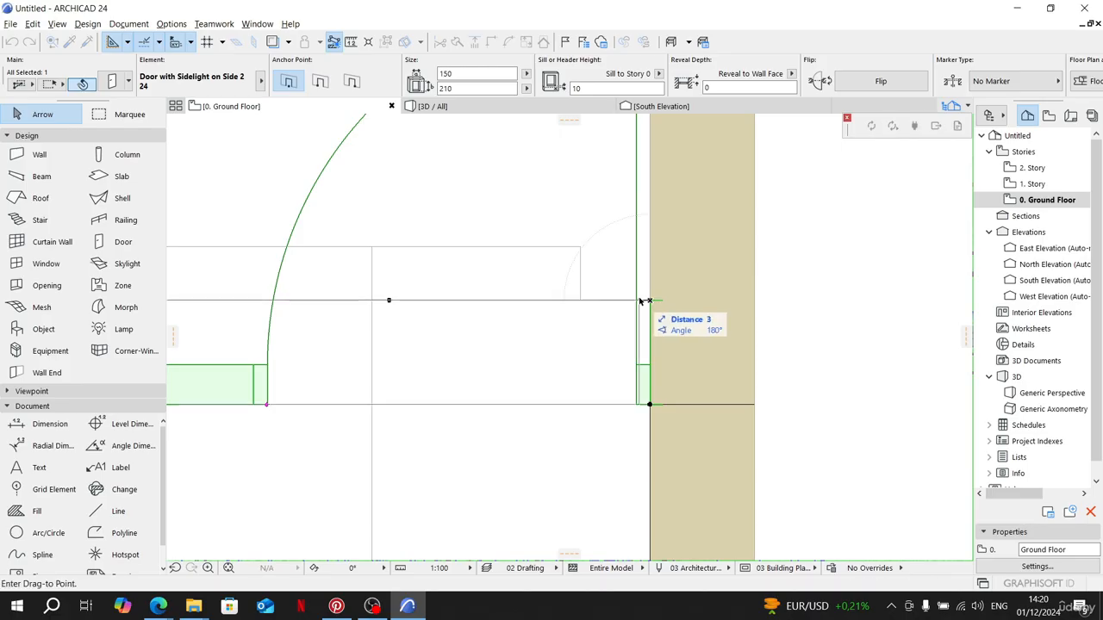
{"action": "key", "text": "Return"}
{"action": "scroll", "coordinate": [603, 316], "scroll_direction": "down", "scroll_amount": 6}
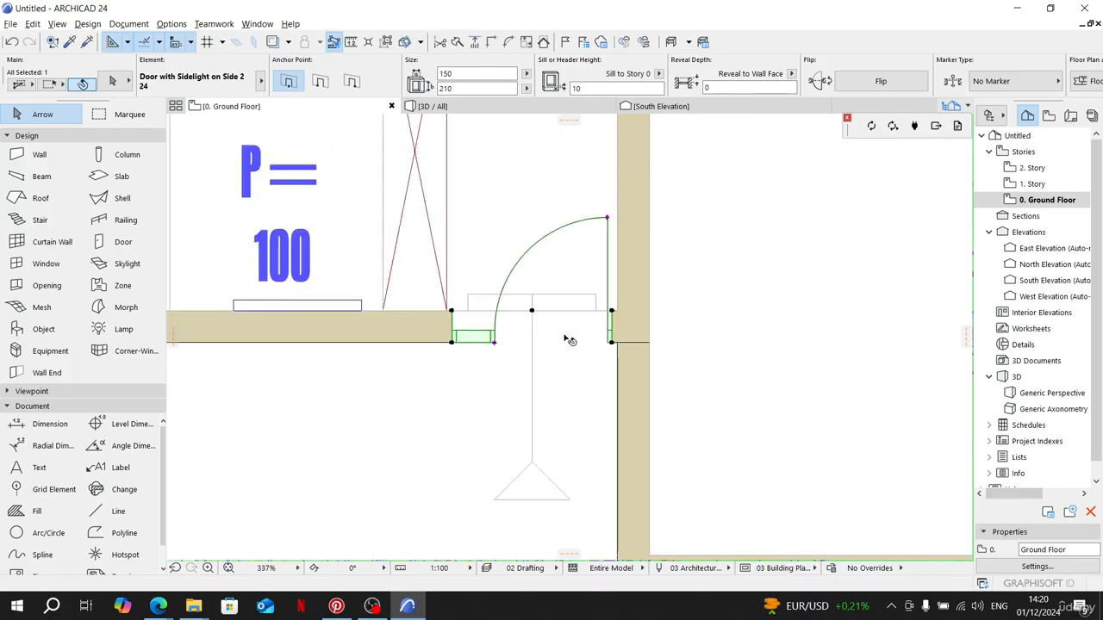
Step: Measure the distance between the sidelight end of the entrance door opening and the corner of the crossed closet symbol
{"action": "scroll", "coordinate": [512, 334], "scroll_direction": "up", "scroll_amount": 3}
{"action": "scroll", "coordinate": [512, 287], "scroll_direction": "up", "scroll_amount": 3}
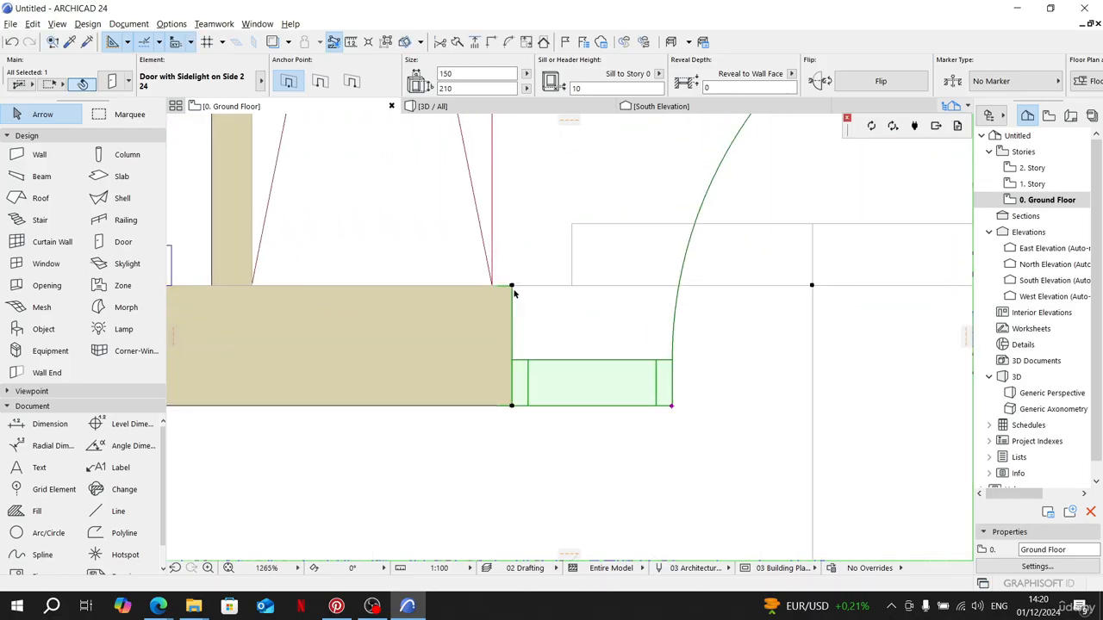
{"action": "key", "text": "m"}
{"action": "left_click", "coordinate": [512, 285]}
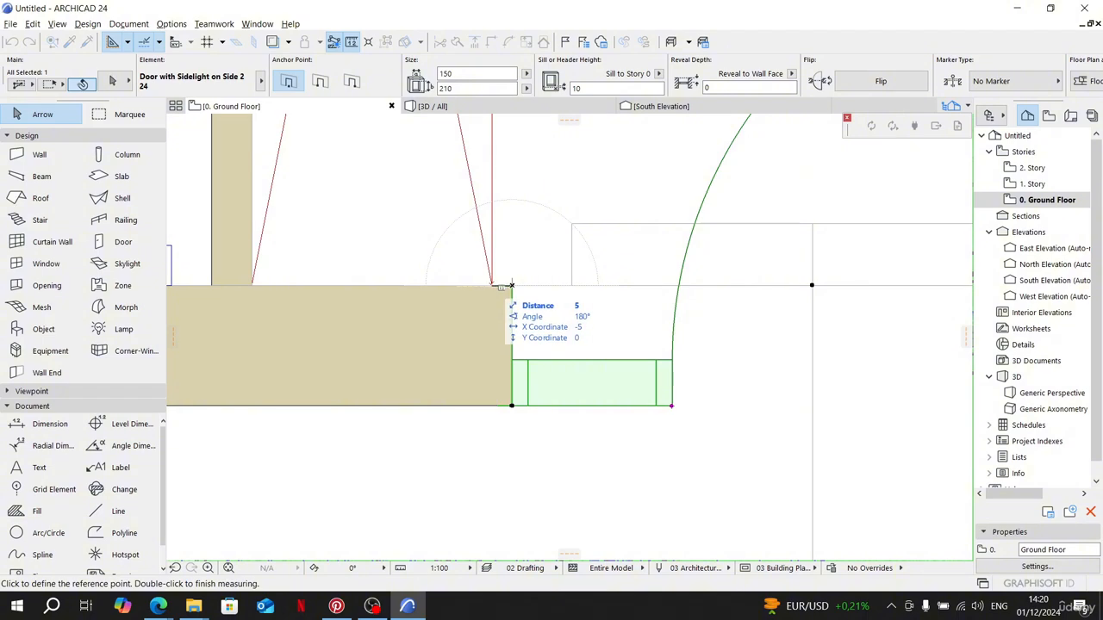
{"action": "key", "text": "Escape"}
{"action": "scroll", "coordinate": [167, 61], "scroll_direction": "down", "scroll_amount": 3}
{"action": "scroll", "coordinate": [514, 248], "scroll_direction": "down", "scroll_amount": 8}
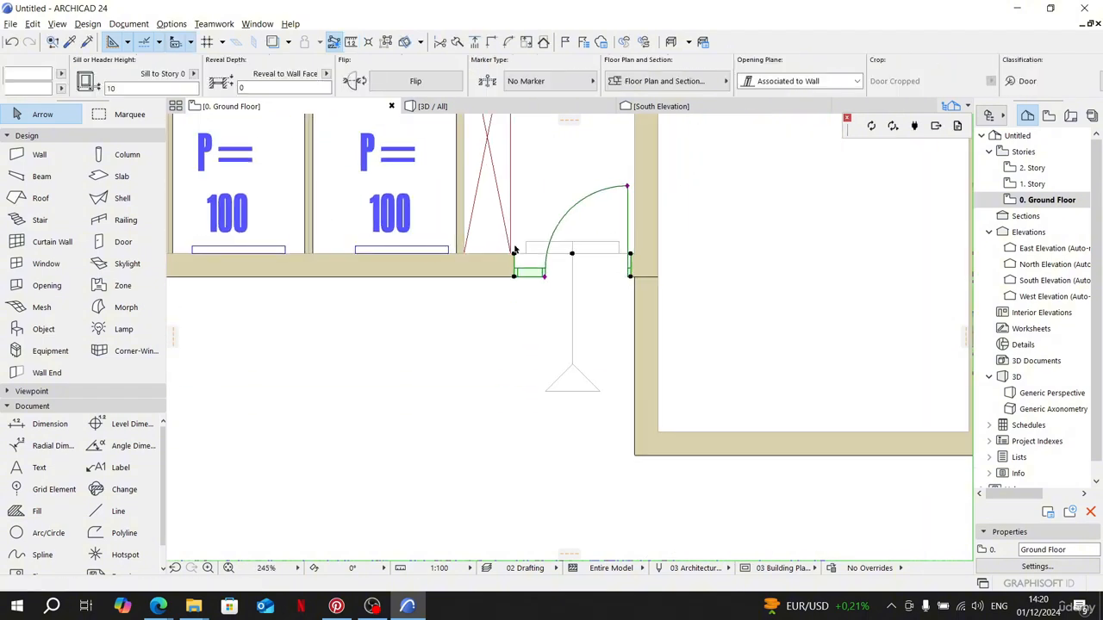
Step: Set the entrance door's sill to Story 0 at 0 and its height to 250, and apply the settings
{"action": "scroll", "coordinate": [112, 78], "scroll_direction": "up", "scroll_amount": 3}
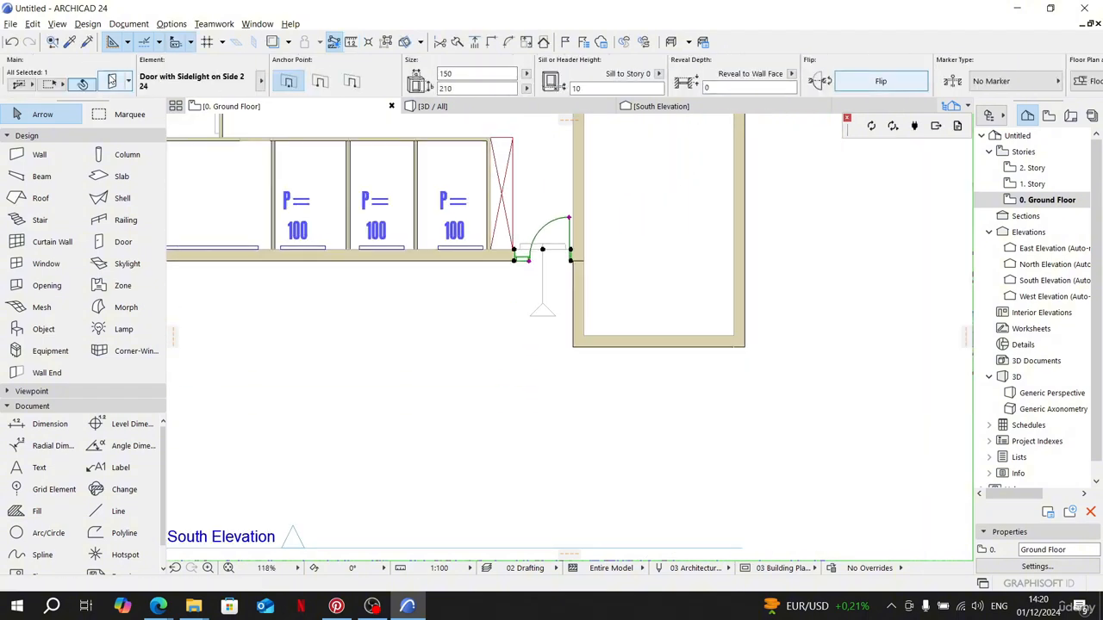
{"action": "left_click", "coordinate": [160, 93]}
{"action": "left_click", "coordinate": [597, 69]}
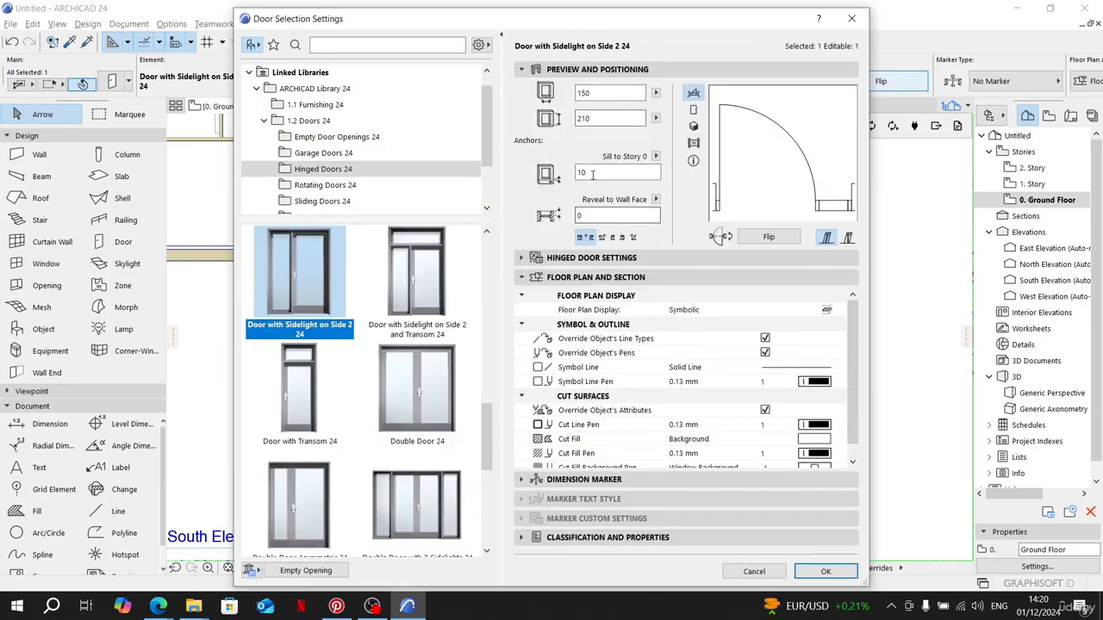
{"action": "left_click_drag", "start_coordinate": [593, 172], "coordinate": [512, 192]}
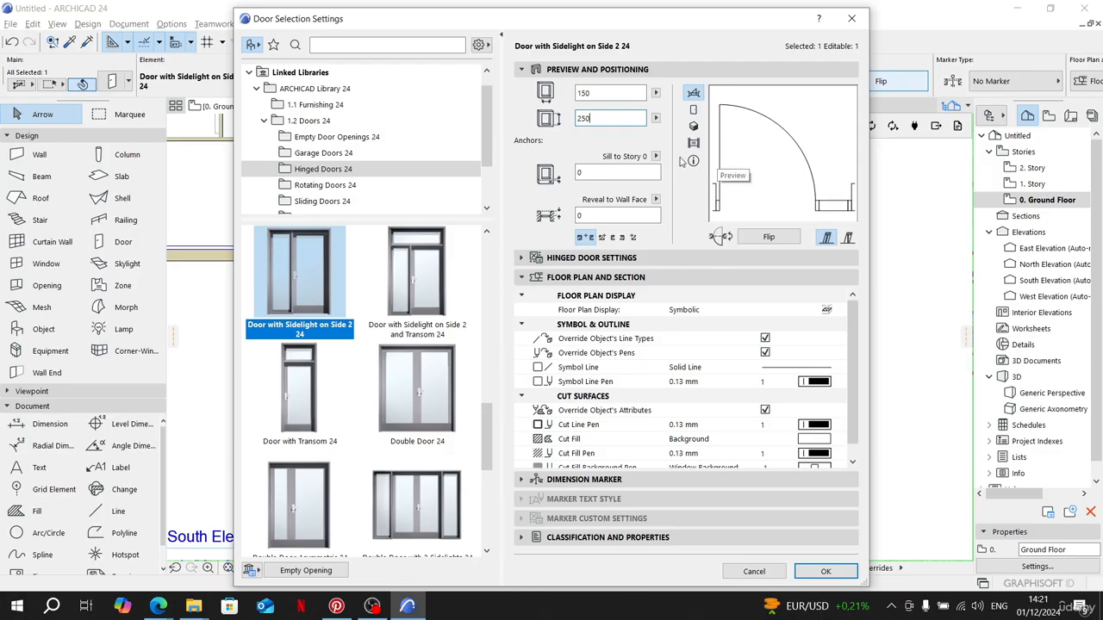
{"action": "left_click", "coordinate": [824, 571]}
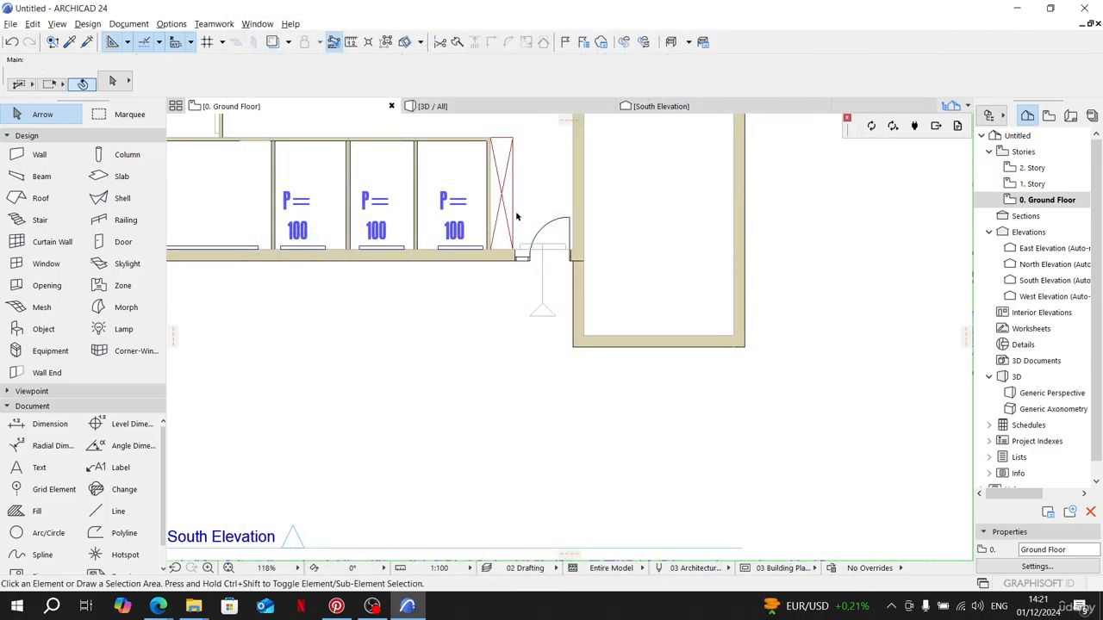
Step: Examine the entrance door and how it meets the floor in the 3D view, and return to the ground floor plan
{"action": "left_click", "coordinate": [487, 108]}
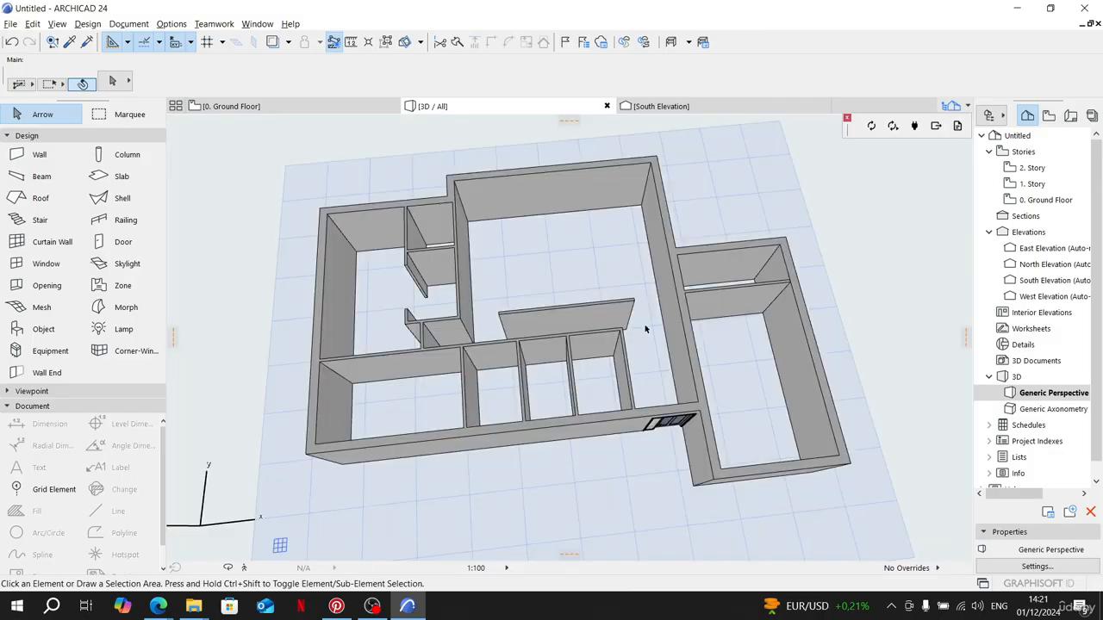
{"action": "middle_click_drag", "start_coordinate": [645, 328], "coordinate": [635, 248], "text": "shift"}
{"action": "scroll", "coordinate": [669, 438], "scroll_direction": "up", "scroll_amount": 2}
{"action": "scroll", "coordinate": [674, 439], "scroll_direction": "up", "scroll_amount": 3}
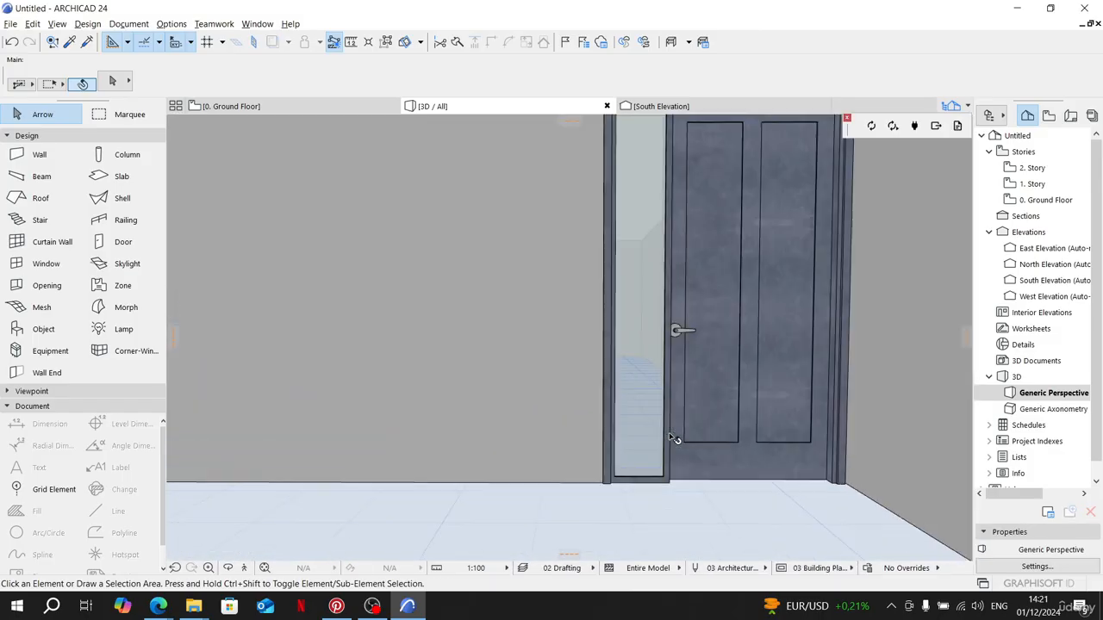
{"action": "scroll", "coordinate": [677, 441], "scroll_direction": "down", "scroll_amount": 2}
{"action": "middle_click_drag", "start_coordinate": [723, 436], "coordinate": [671, 442], "text": "shift"}
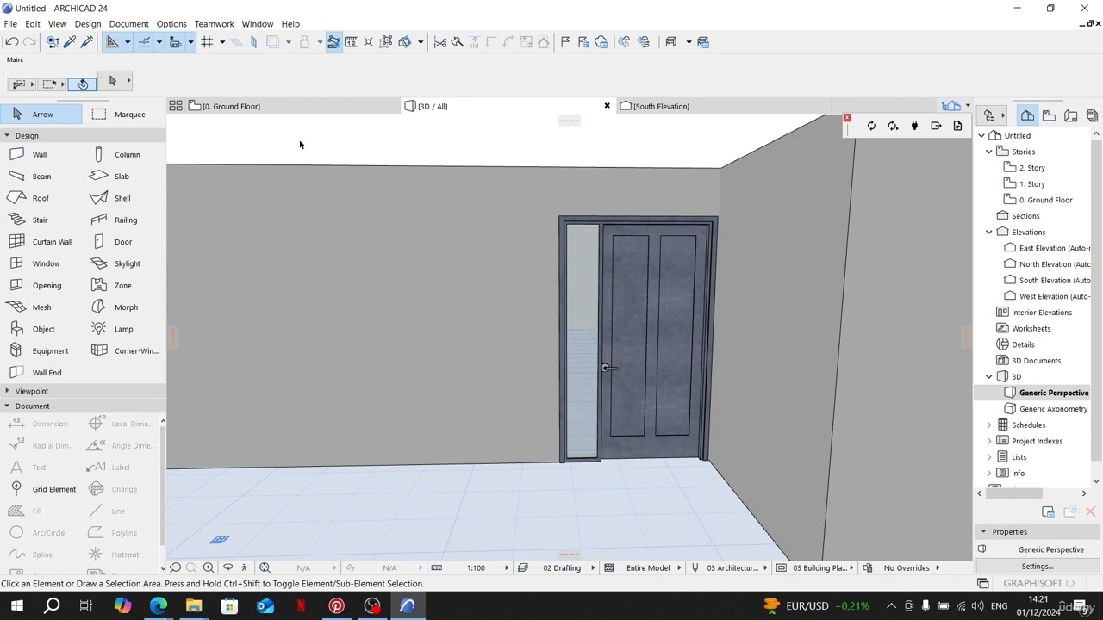
{"action": "left_click", "coordinate": [651, 277]}
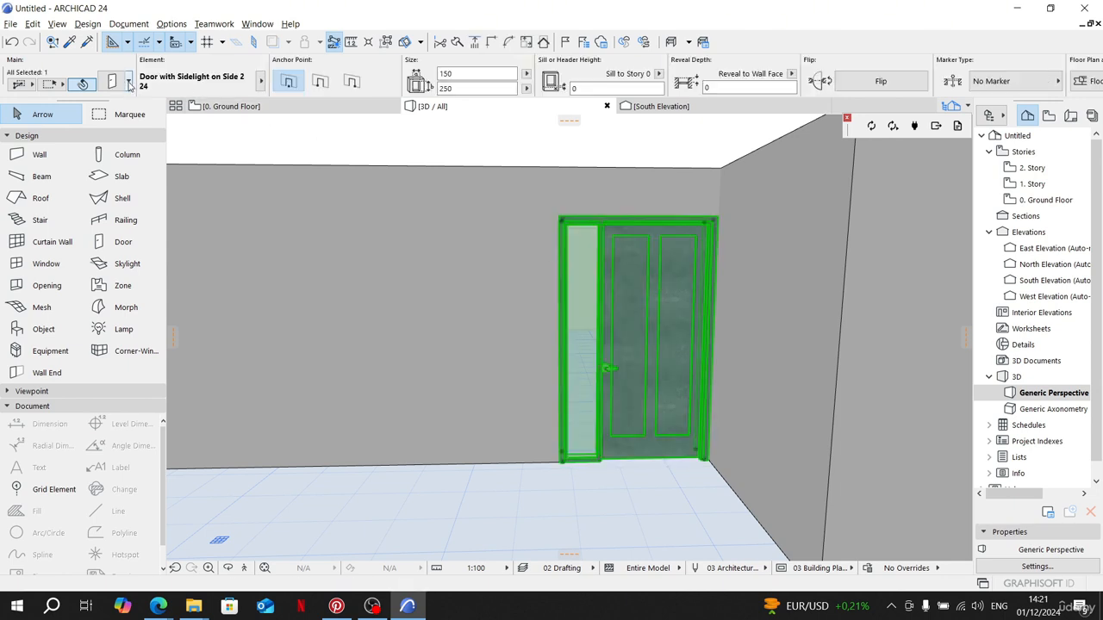
{"action": "left_click", "coordinate": [276, 112]}
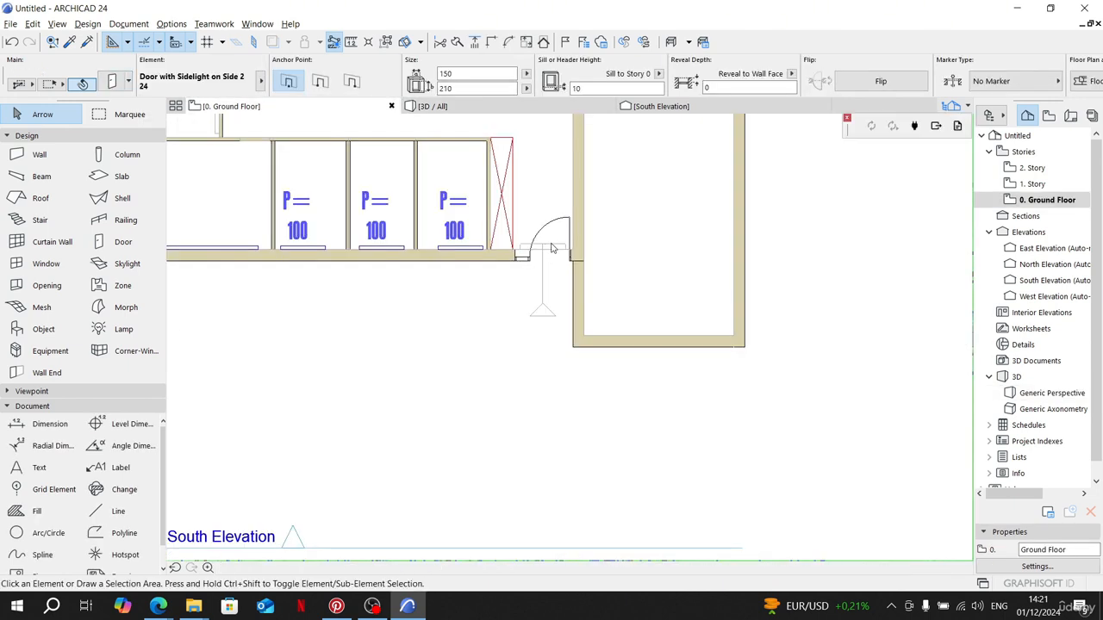
Step: Change the entrance door's reveal type from the edge variant to No Reveal with a depth of 12, and apply it
{"action": "scroll", "coordinate": [556, 251], "scroll_direction": "up", "scroll_amount": 3}
{"action": "left_click", "coordinate": [576, 263]}
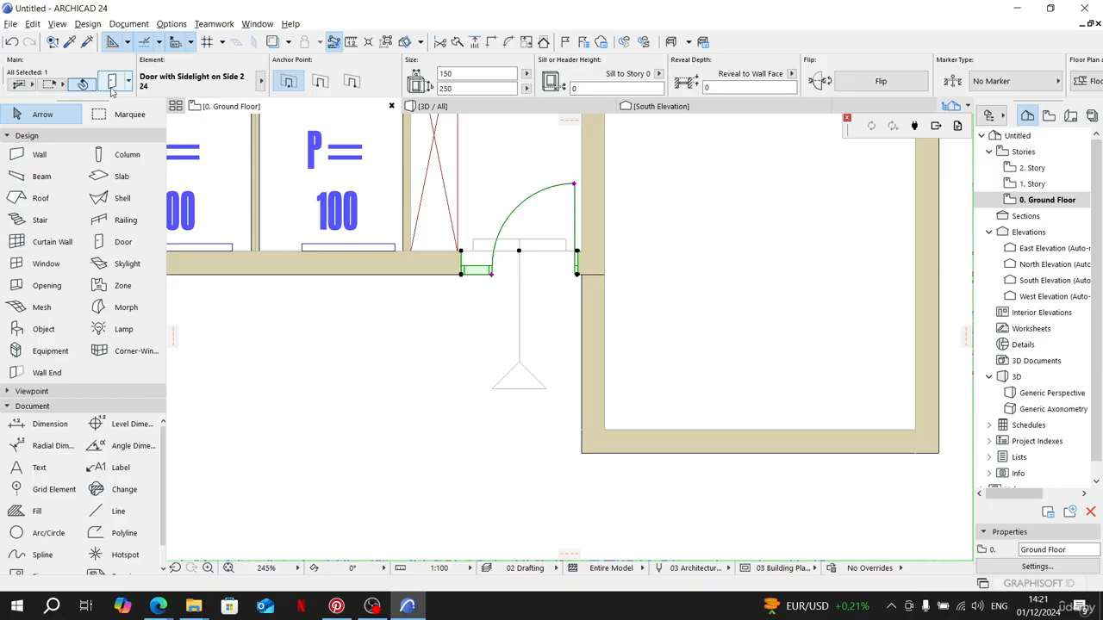
{"action": "double_click", "coordinate": [485, 277]}
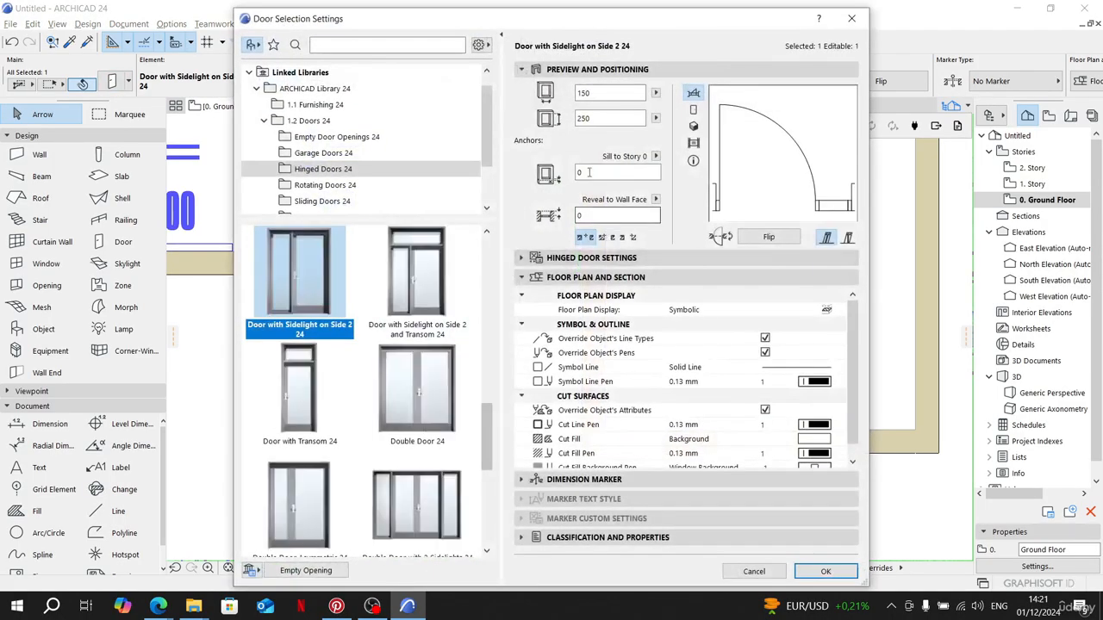
{"action": "left_click", "coordinate": [598, 259]}
{"action": "left_click", "coordinate": [523, 109]}
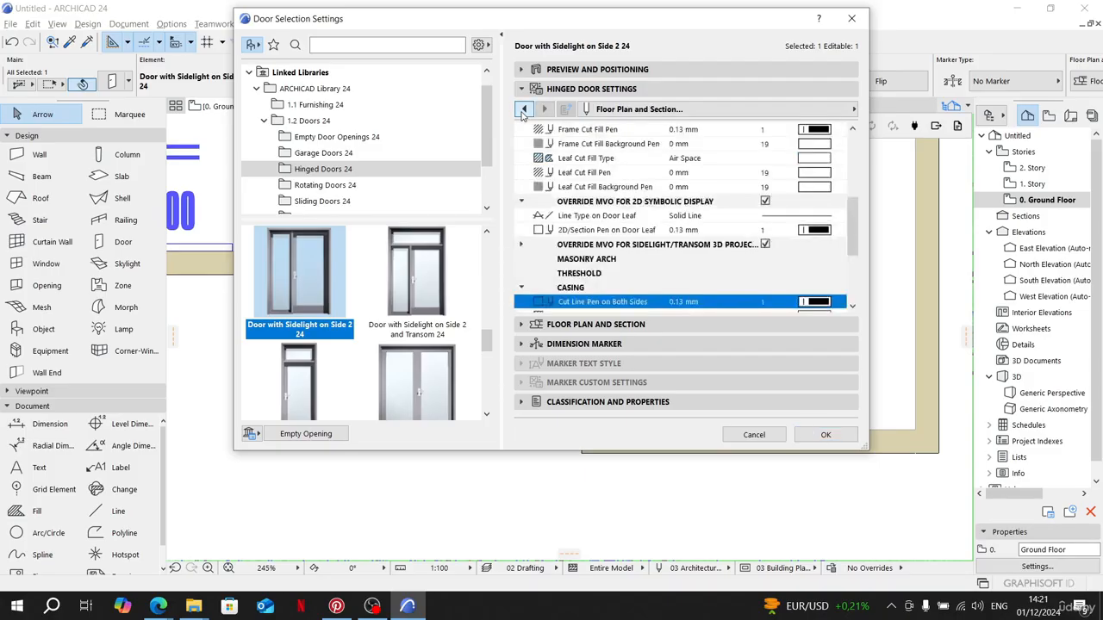
{"action": "left_click", "coordinate": [522, 110]}
{"action": "left_click", "coordinate": [523, 109]}
{"action": "left_click", "coordinate": [521, 109]}
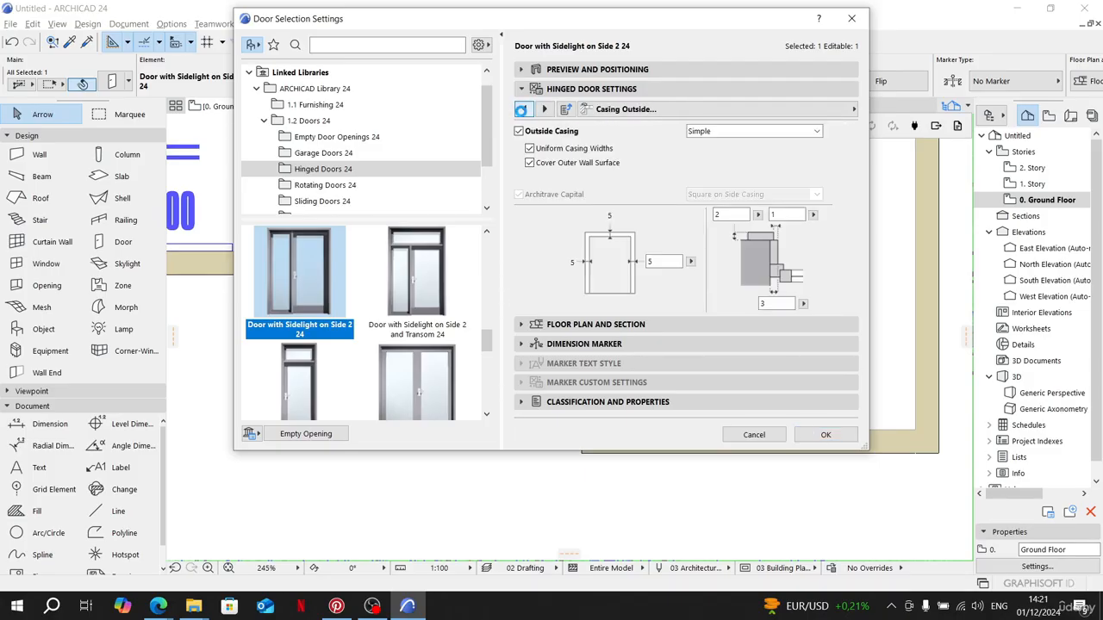
{"action": "left_click", "coordinate": [521, 109]}
{"action": "left_click", "coordinate": [521, 109]}
{"action": "left_click", "coordinate": [521, 110]}
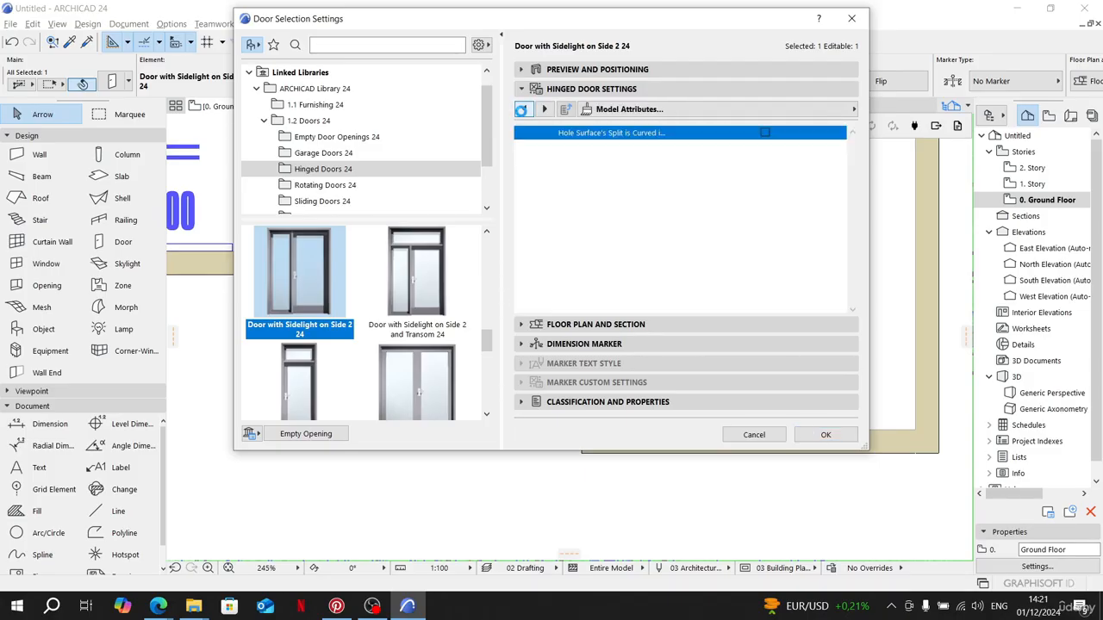
{"action": "left_click", "coordinate": [521, 110]}
{"action": "left_click", "coordinate": [522, 110]}
{"action": "left_click", "coordinate": [522, 109]}
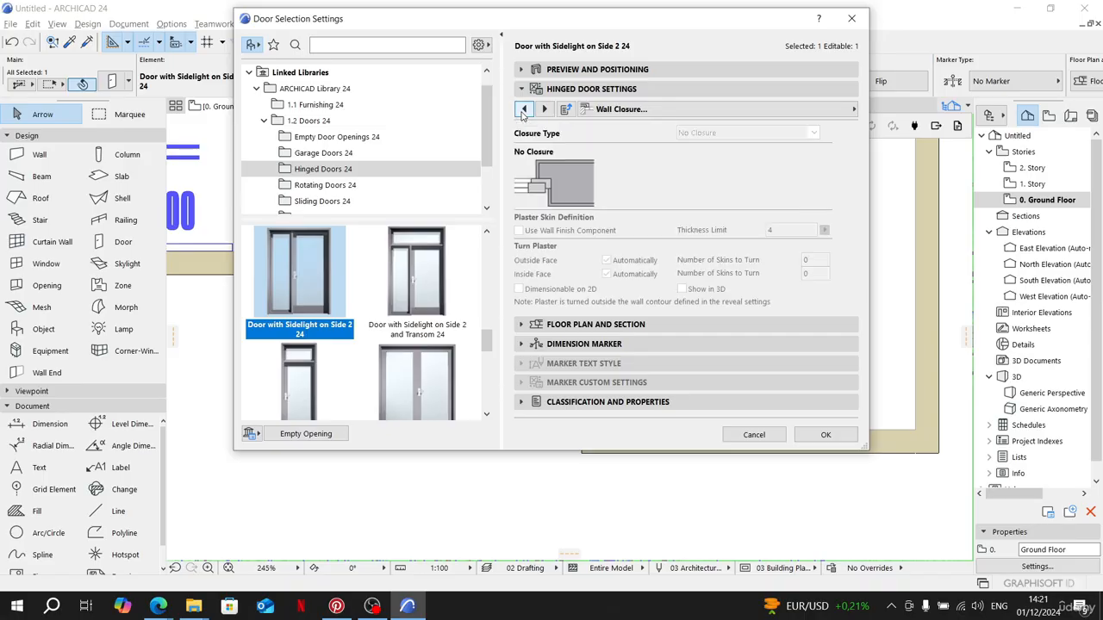
{"action": "left_click", "coordinate": [522, 110]}
{"action": "left_click", "coordinate": [522, 110]}
{"action": "left_click", "coordinate": [544, 109]}
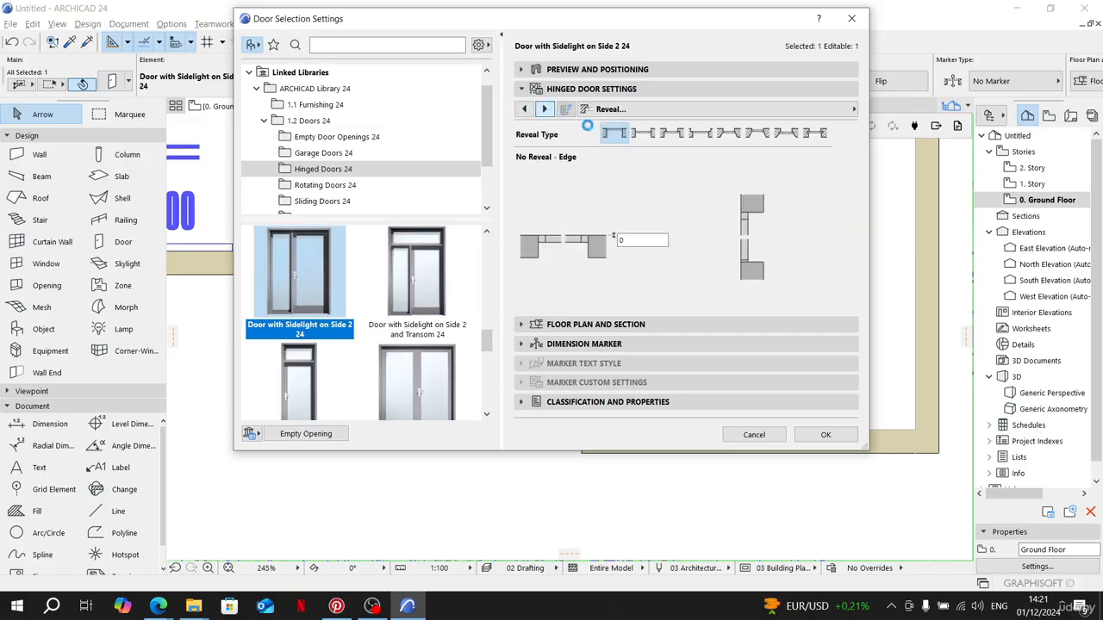
{"action": "left_click", "coordinate": [642, 134]}
{"action": "left_click", "coordinate": [825, 434]}
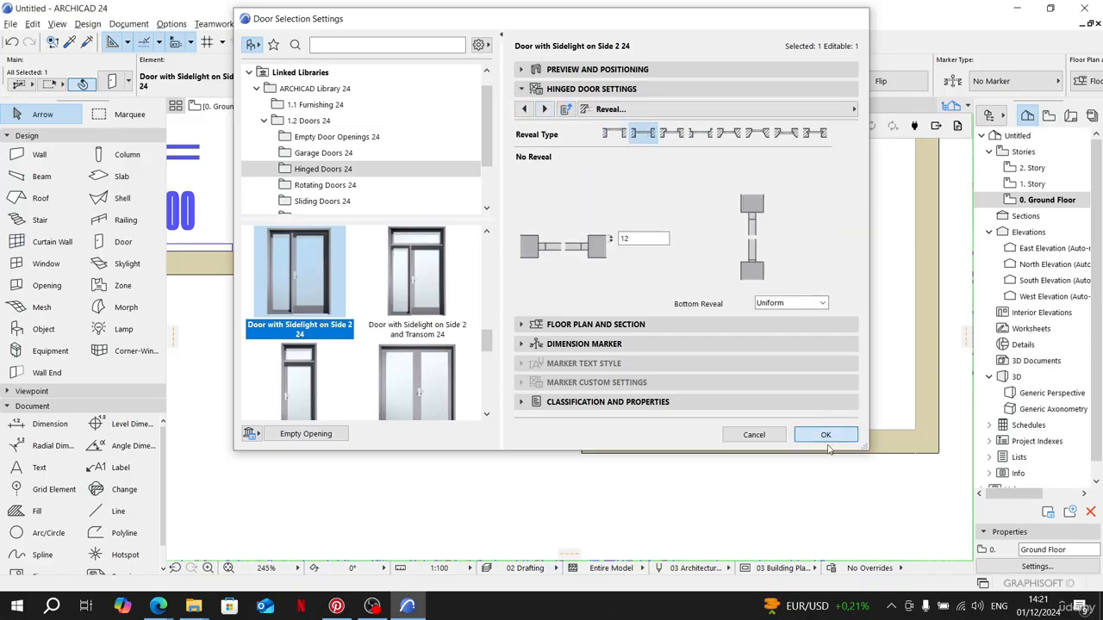
Step: Examine the entrance door's recessed position in the wall from several angles in the 3D view
{"action": "left_click", "coordinate": [432, 106]}
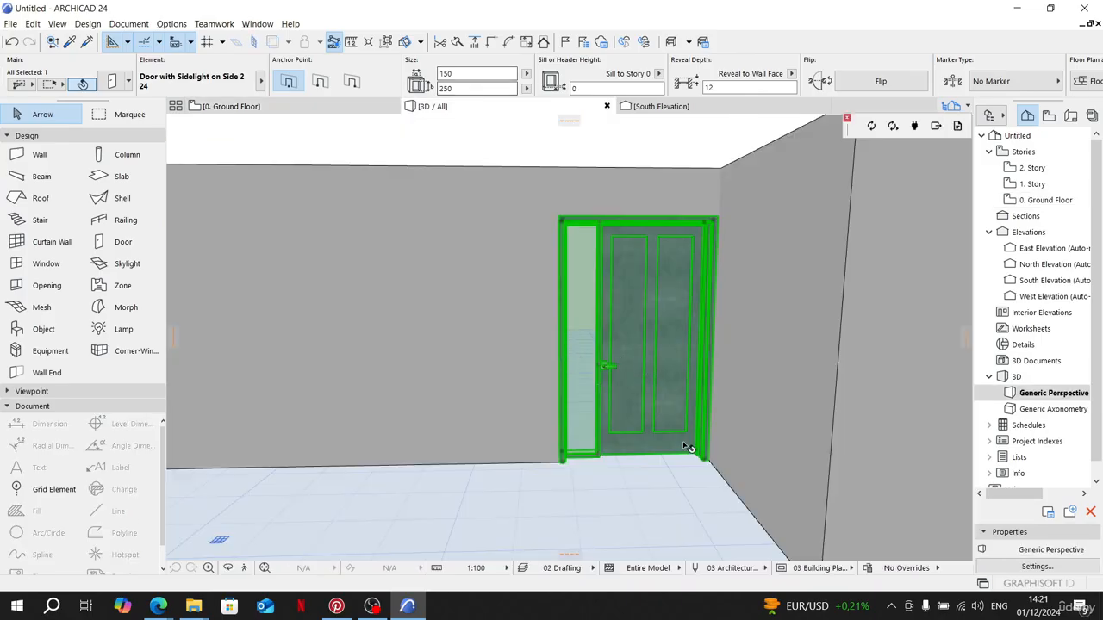
{"action": "left_click", "coordinate": [680, 447]}
{"action": "middle_click_drag", "start_coordinate": [678, 450], "coordinate": [569, 289], "text": "shift"}
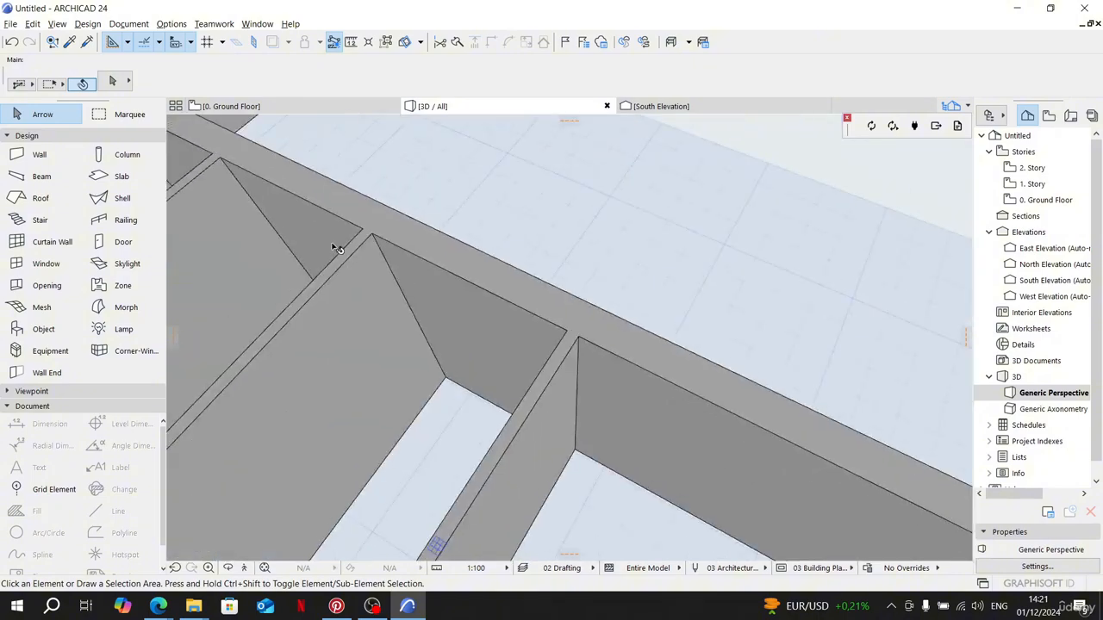
{"action": "scroll", "coordinate": [334, 244], "scroll_direction": "down", "scroll_amount": 3}
{"action": "middle_click_drag", "start_coordinate": [332, 241], "coordinate": [733, 224], "text": "shift"}
{"action": "scroll", "coordinate": [476, 297], "scroll_direction": "up", "scroll_amount": 5}
{"action": "middle_click_drag", "start_coordinate": [445, 335], "coordinate": [528, 301], "text": "shift"}
{"action": "scroll", "coordinate": [529, 301], "scroll_direction": "down", "scroll_amount": 3}
{"action": "middle_click_drag", "start_coordinate": [558, 244], "coordinate": [379, 362], "text": "shift"}
{"action": "middle_click_drag", "start_coordinate": [644, 259], "coordinate": [250, 224], "text": "shift"}
{"action": "middle_click_drag", "start_coordinate": [690, 441], "coordinate": [553, 427]}
{"action": "scroll", "coordinate": [576, 382], "scroll_direction": "up", "scroll_amount": 3}
{"action": "scroll", "coordinate": [575, 384], "scroll_direction": "down", "scroll_amount": 3}
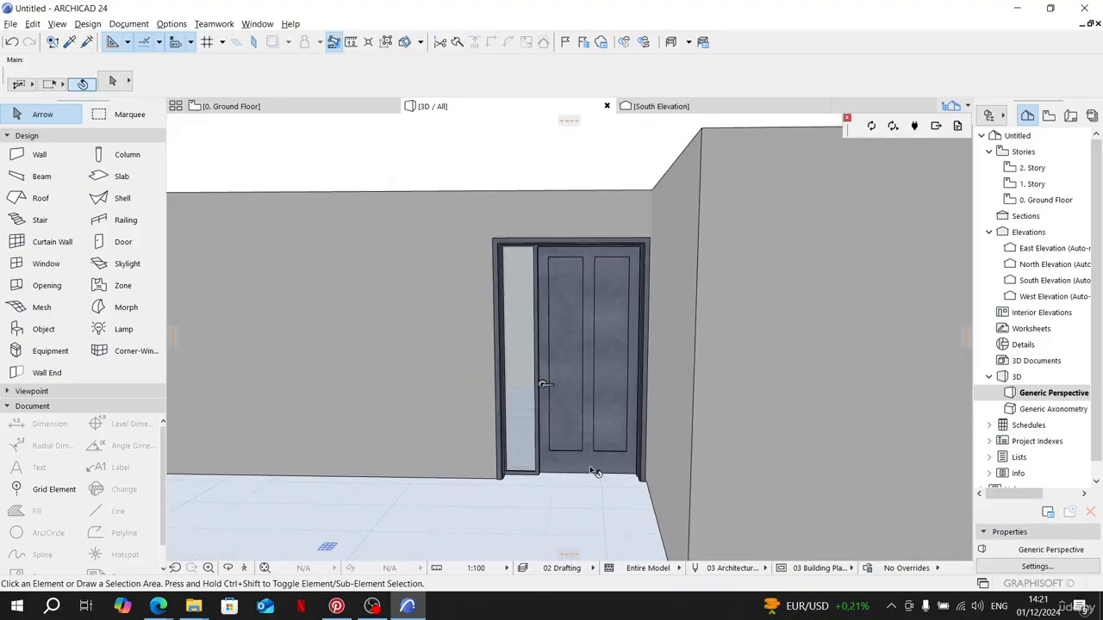
Step: On the ground floor plan, copy the thin rectangular door symbol at the short corridor wall to the bedroom face of the upper P=100 room's wall
{"action": "left_click", "coordinate": [346, 112]}
{"action": "scroll", "coordinate": [488, 320], "scroll_direction": "down", "scroll_amount": 3}
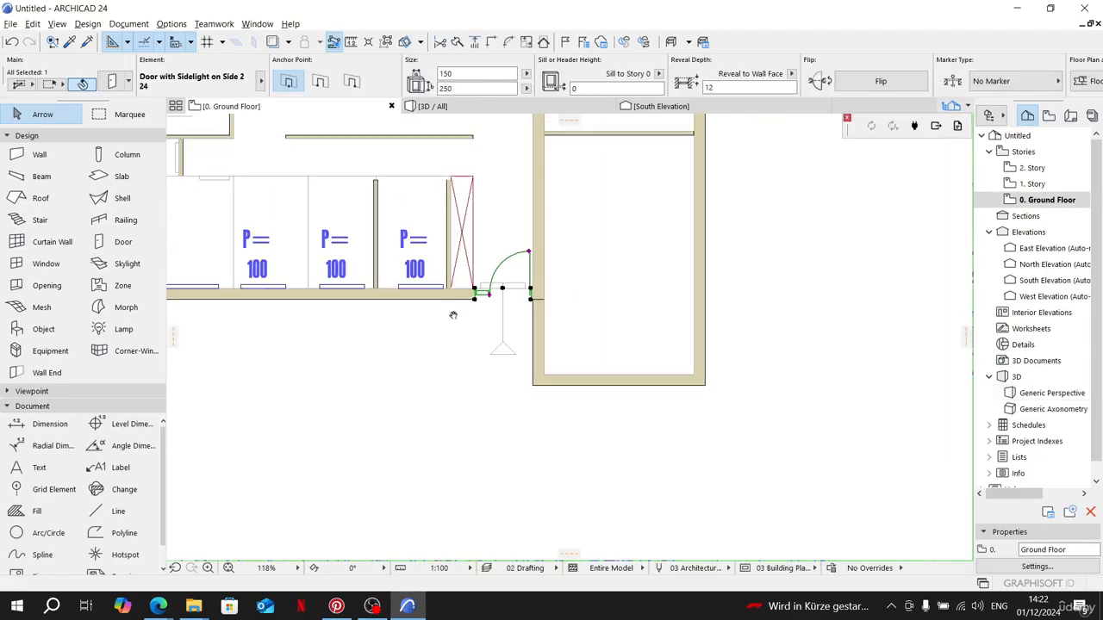
{"action": "middle_click_drag", "start_coordinate": [453, 315], "coordinate": [476, 381]}
{"action": "left_click", "coordinate": [514, 264]}
{"action": "middle_click_drag", "start_coordinate": [492, 326], "coordinate": [677, 491]}
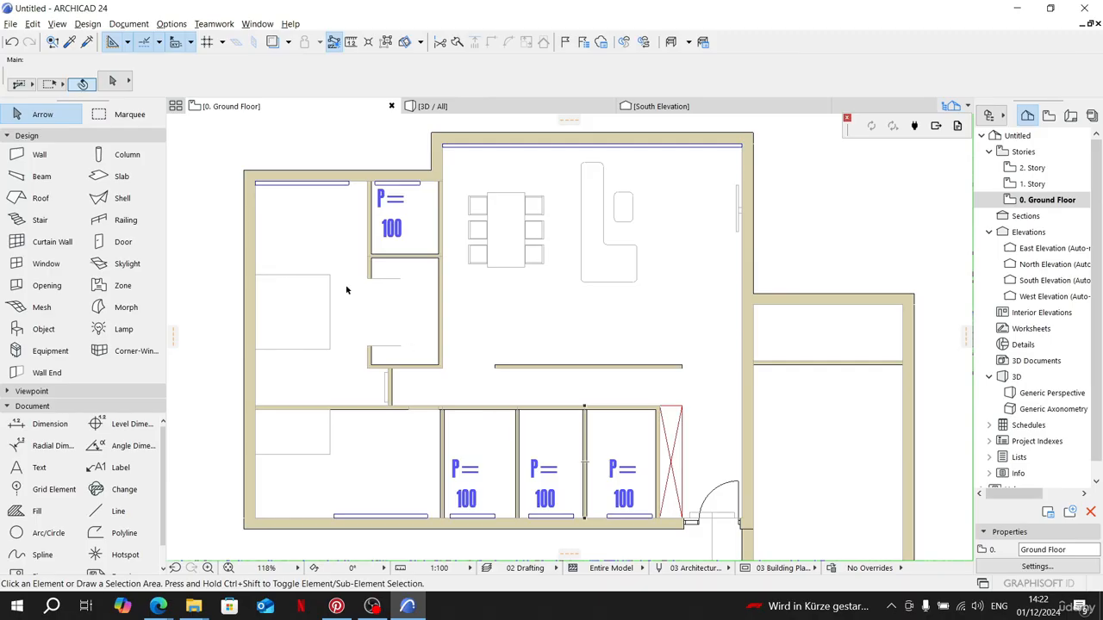
{"action": "scroll", "coordinate": [361, 284], "scroll_direction": "up", "scroll_amount": 3}
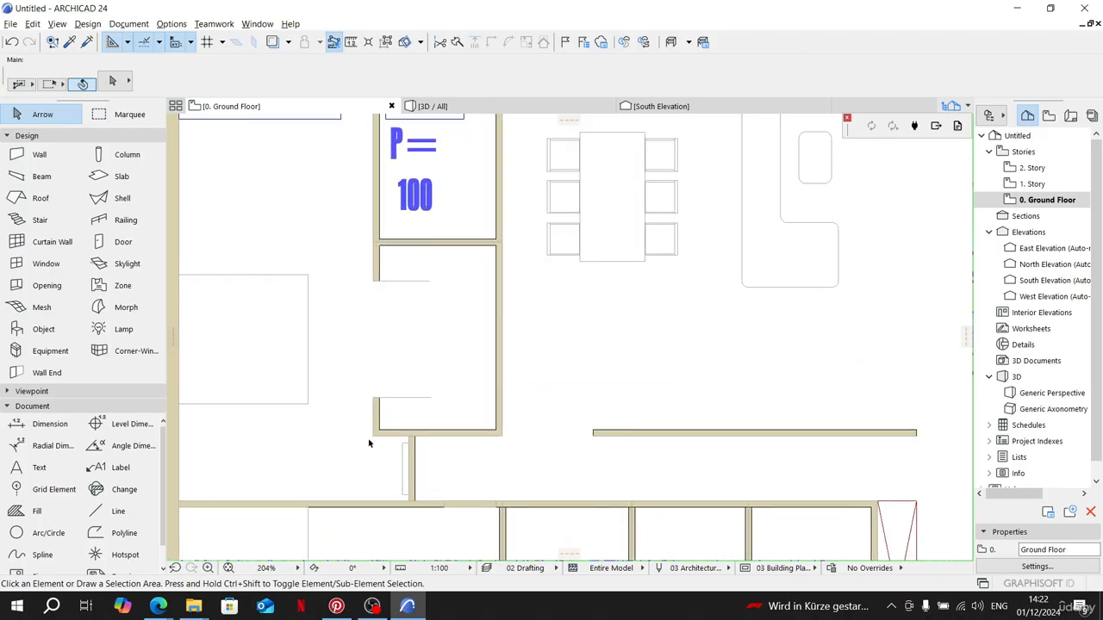
{"action": "left_click", "coordinate": [405, 478]}
{"action": "left_click", "coordinate": [406, 494]}
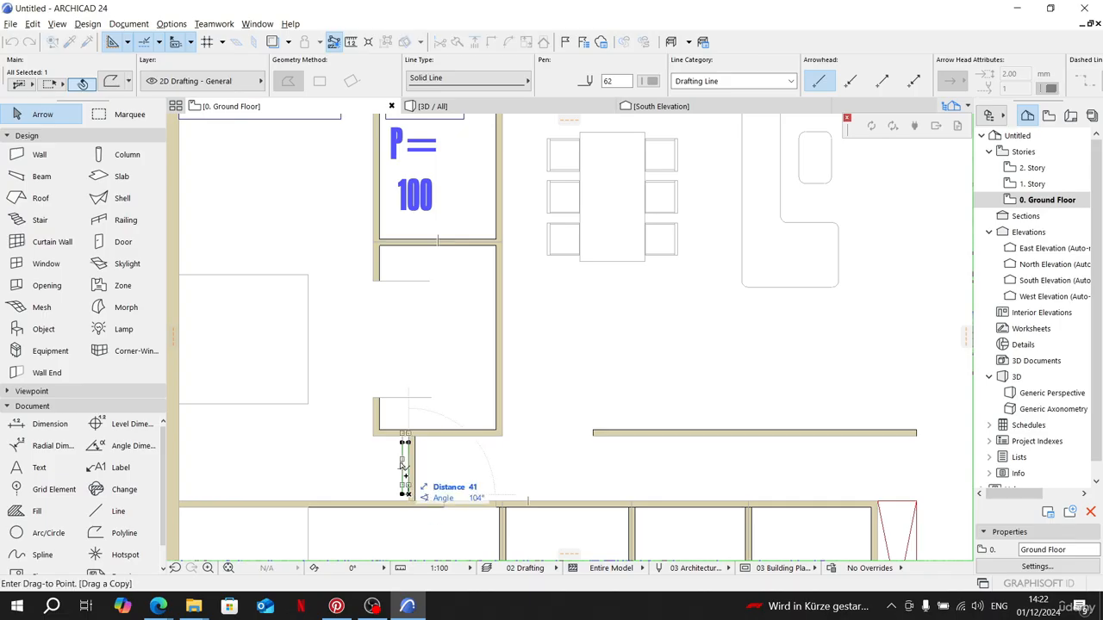
{"action": "scroll", "coordinate": [374, 242], "scroll_direction": "up", "scroll_amount": 4}
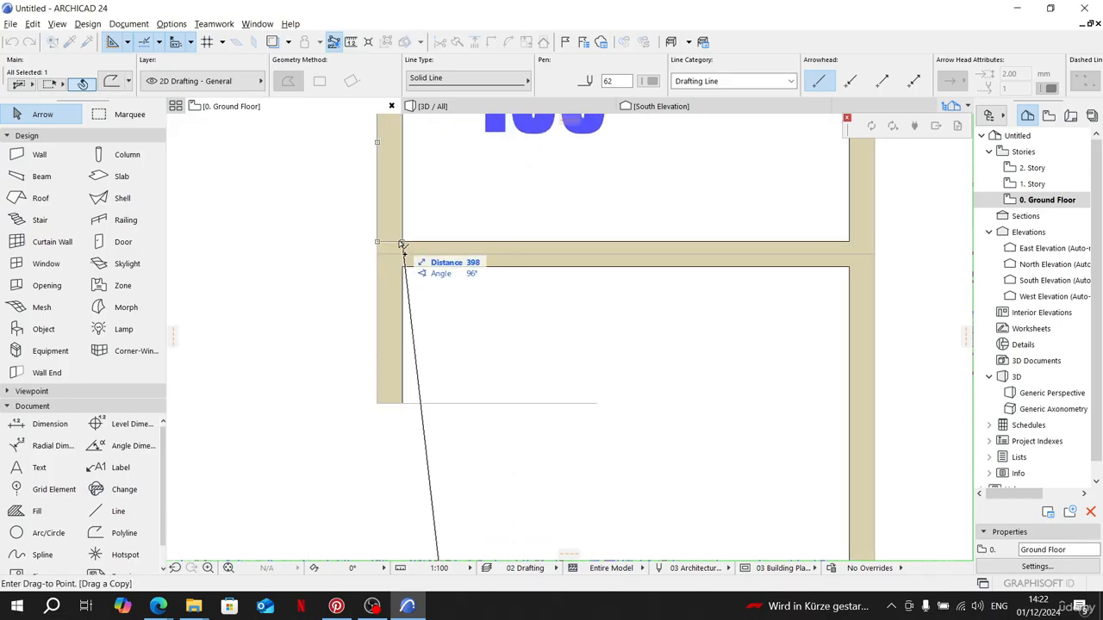
{"action": "left_click", "coordinate": [403, 242]}
{"action": "left_click_drag", "start_coordinate": [402, 242], "coordinate": [378, 234]}
{"action": "key", "text": "Tab"}
{"action": "key", "text": "Return"}
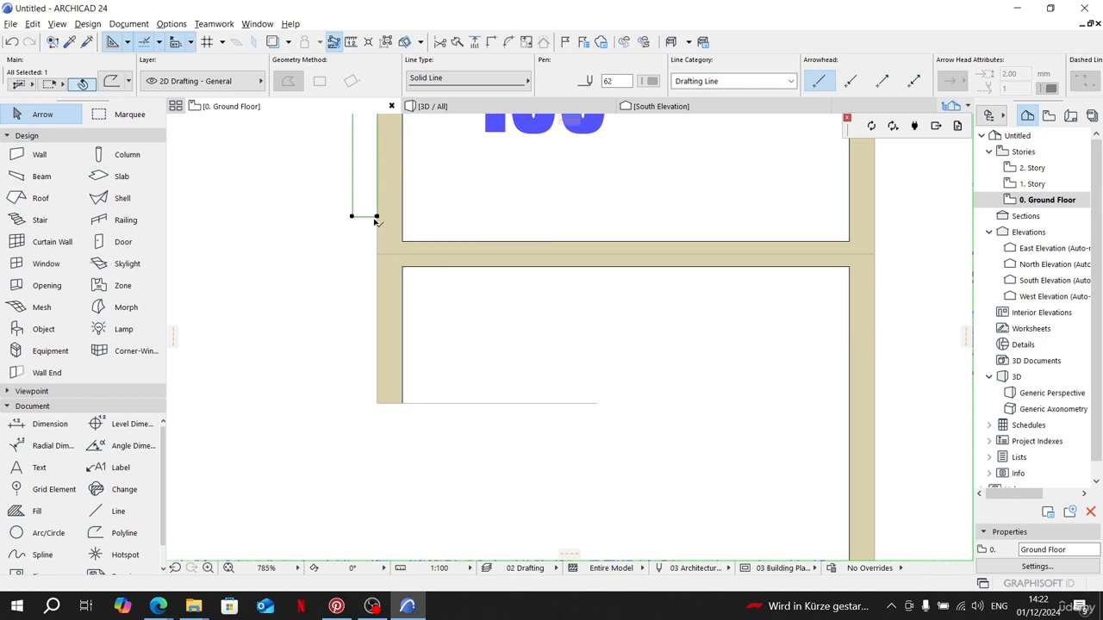
{"action": "scroll", "coordinate": [376, 220], "scroll_direction": "down", "scroll_amount": 5}
{"action": "key", "text": "Escape"}
{"action": "middle_click_drag", "start_coordinate": [596, 396], "coordinate": [517, 307]}
{"action": "scroll", "coordinate": [703, 410], "scroll_direction": "down", "scroll_amount": 5}
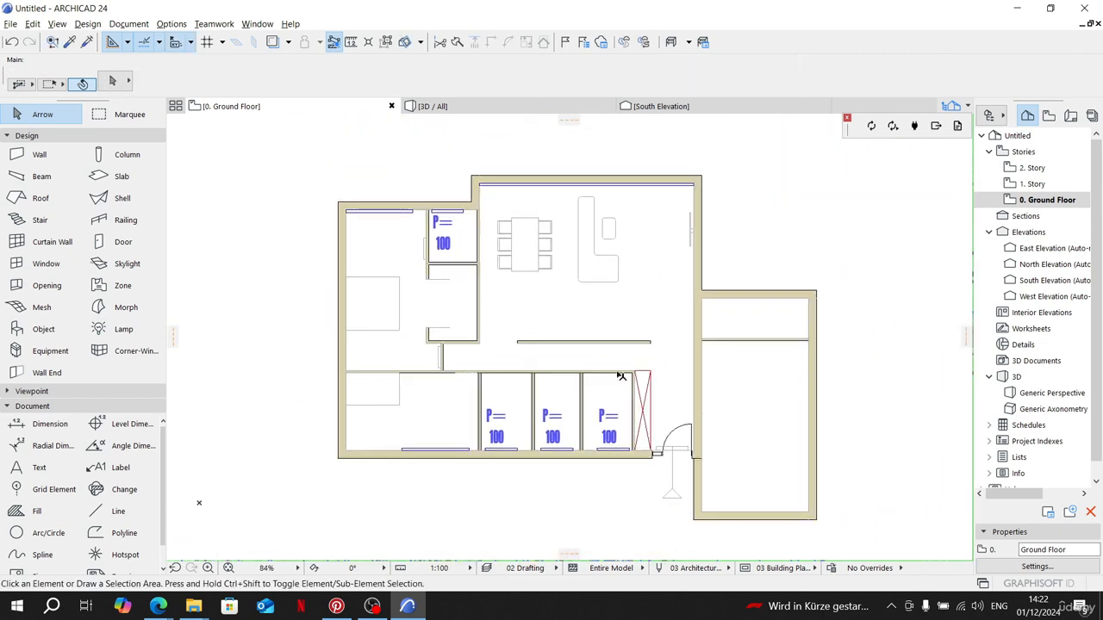
{"action": "scroll", "coordinate": [511, 398], "scroll_direction": "up", "scroll_amount": 5}
{"action": "scroll", "coordinate": [510, 398], "scroll_direction": "down", "scroll_amount": 9}
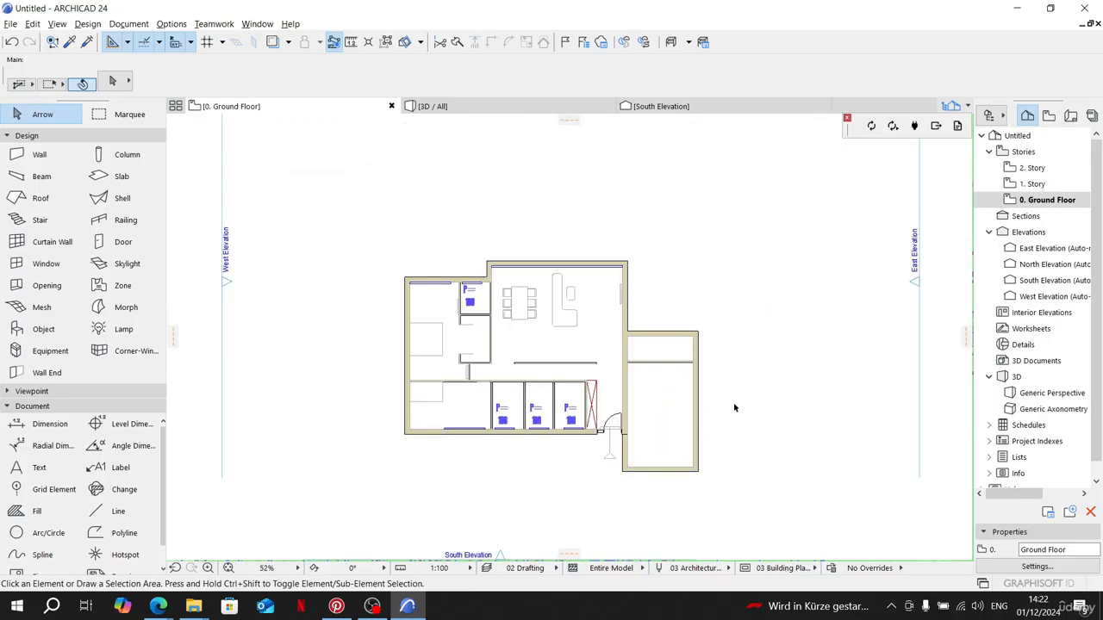
Step: Copy the four door symbols of the lower bedroom and three lower P=100 rooms from the original plan to the matching modelled corridor wall
{"action": "middle_click_drag", "start_coordinate": [913, 408], "coordinate": [588, 354]}
{"action": "scroll", "coordinate": [646, 369], "scroll_direction": "down", "scroll_amount": 3}
{"action": "middle_click_drag", "start_coordinate": [775, 379], "coordinate": [477, 360]}
{"action": "scroll", "coordinate": [603, 344], "scroll_direction": "up", "scroll_amount": 8}
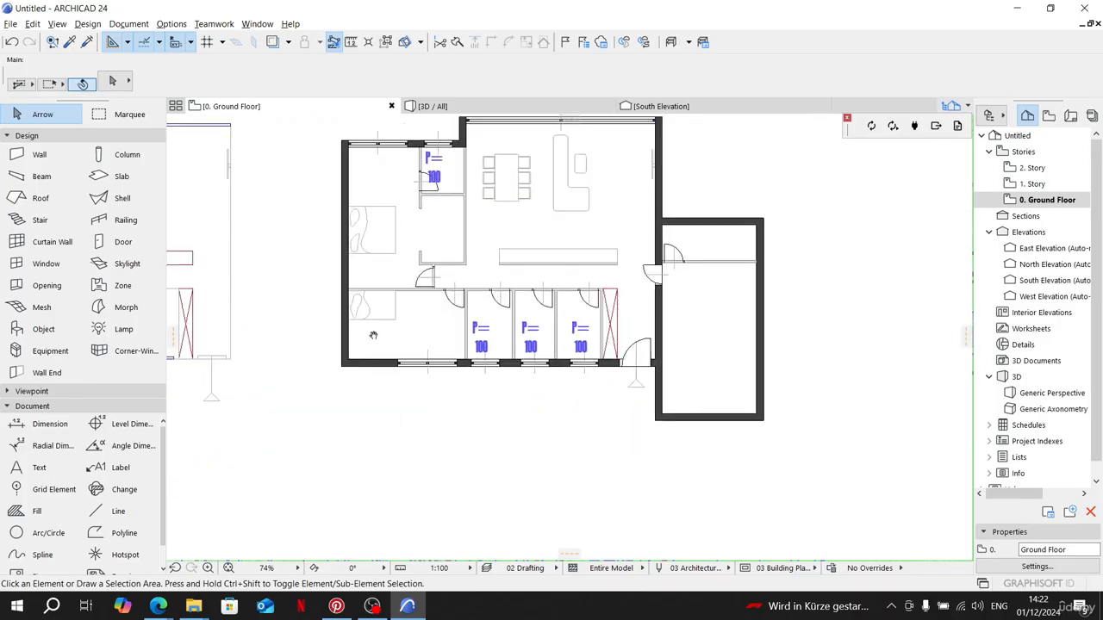
{"action": "left_click", "coordinate": [310, 278]}
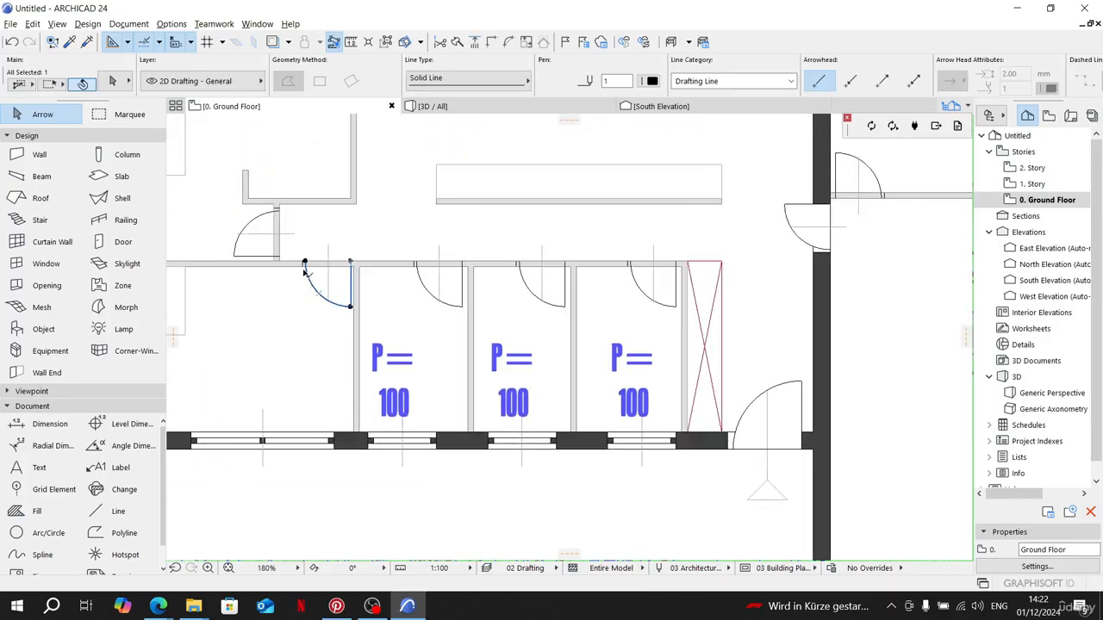
{"action": "scroll", "coordinate": [305, 267], "scroll_direction": "up", "scroll_amount": 5}
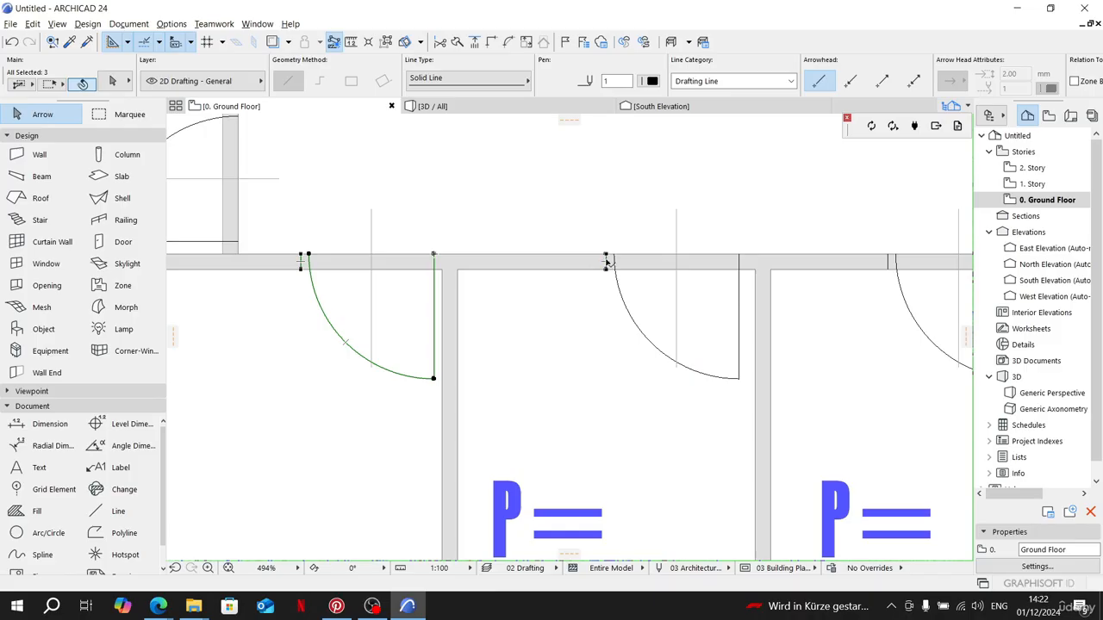
{"action": "left_click", "coordinate": [608, 261], "text": "shift"}
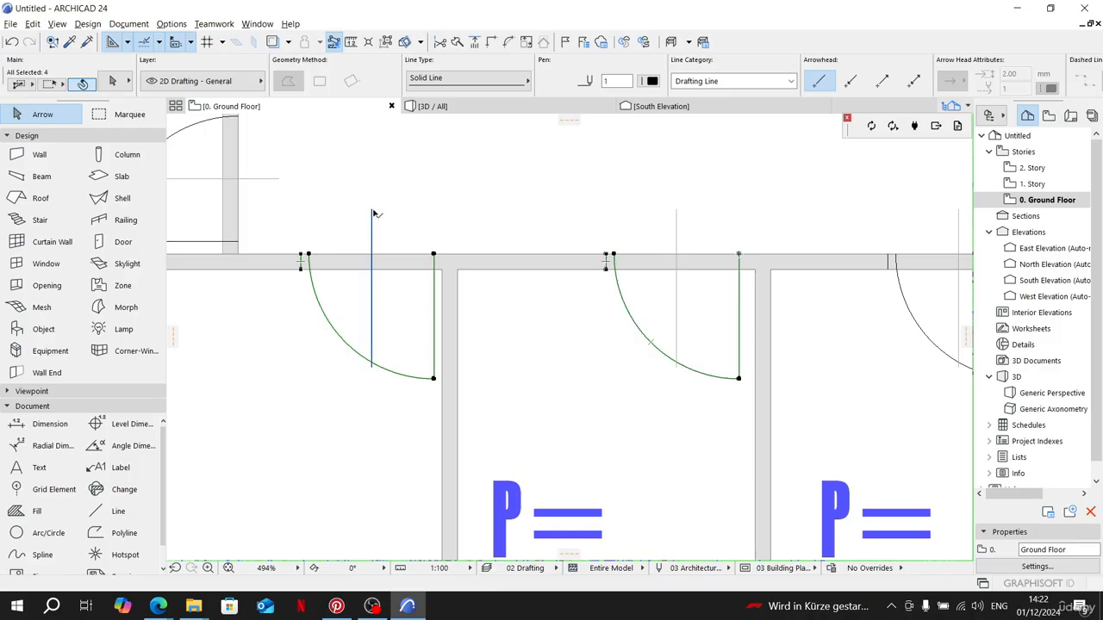
{"action": "left_click", "coordinate": [372, 219], "text": "shift"}
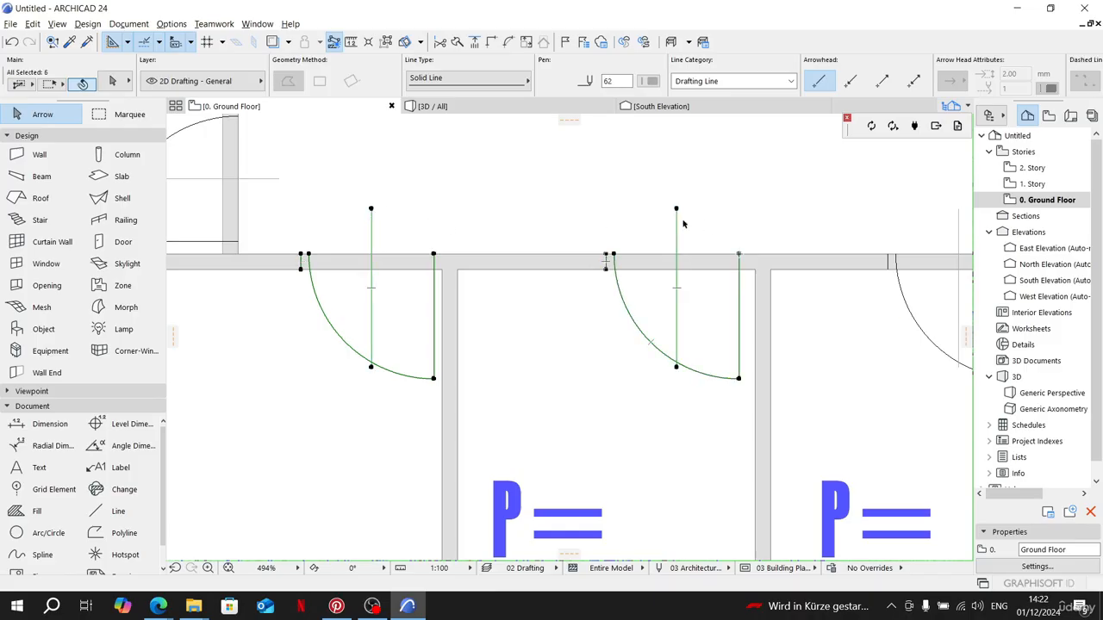
{"action": "middle_click_drag", "start_coordinate": [695, 255], "coordinate": [241, 241]}
{"action": "left_click", "coordinate": [434, 250], "text": "shift"}
{"action": "left_click", "coordinate": [443, 248], "text": "shift"}
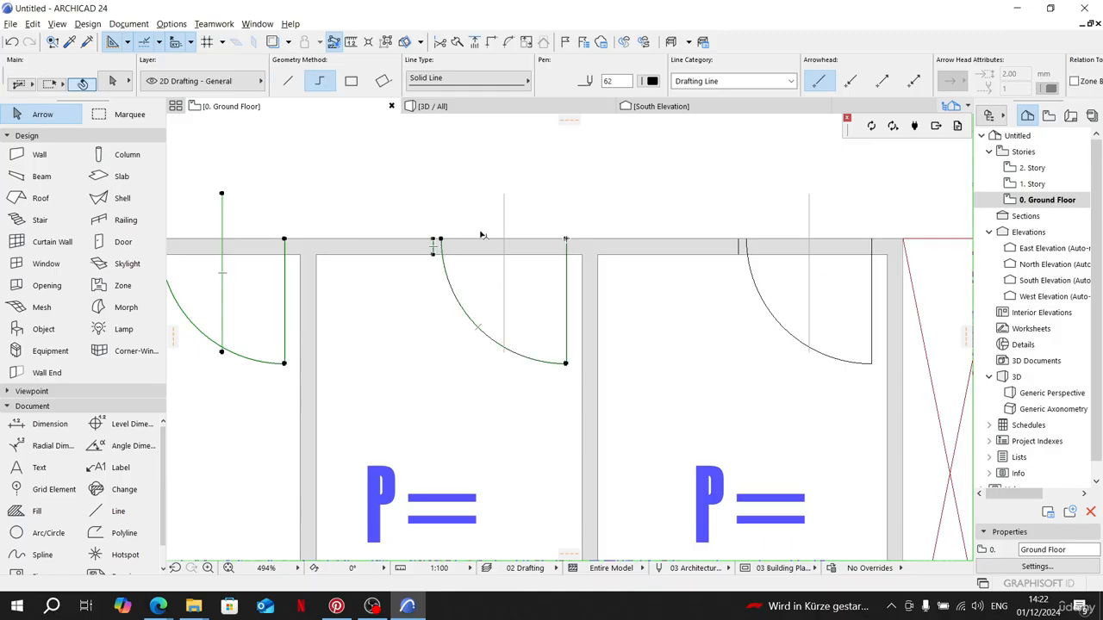
{"action": "left_click", "coordinate": [504, 212], "text": "shift"}
{"action": "left_click", "coordinate": [739, 246], "text": "shift"}
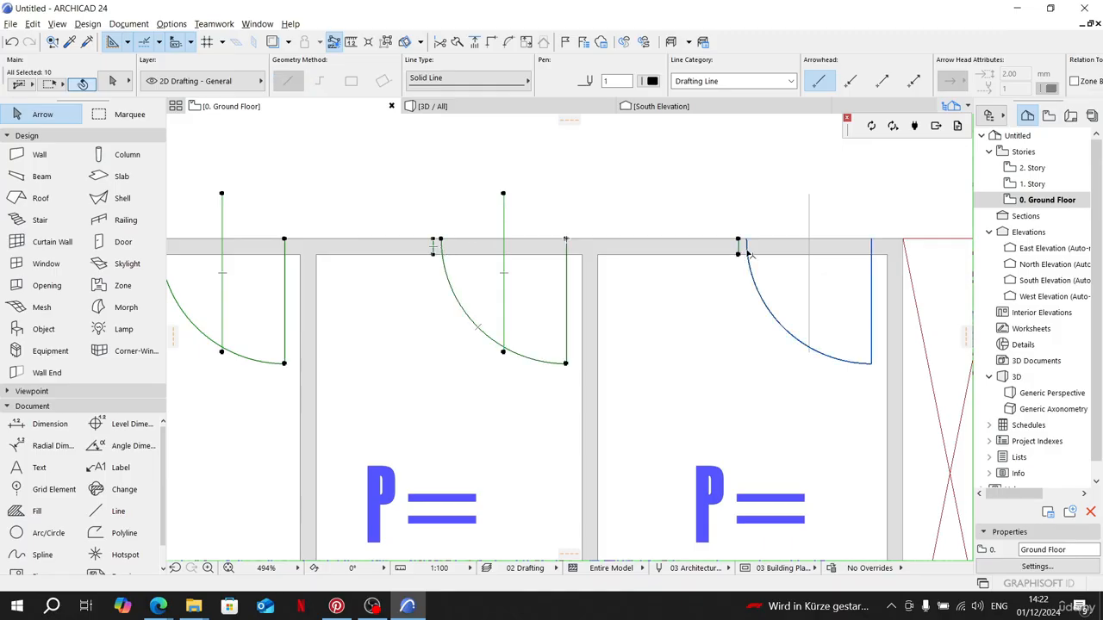
{"action": "left_click", "coordinate": [749, 253], "text": "shift"}
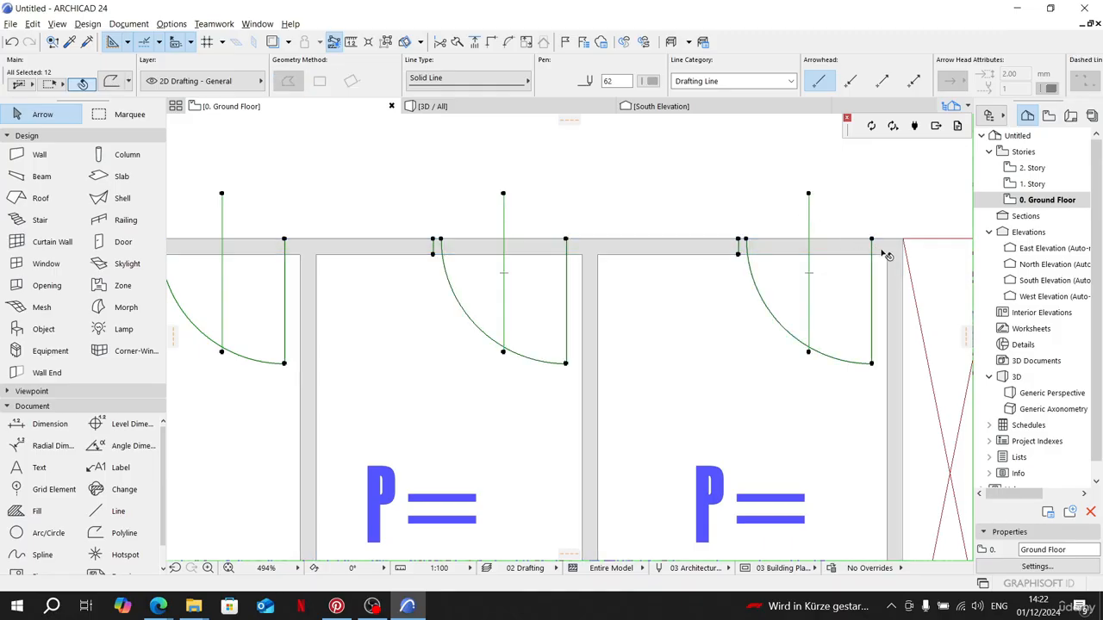
{"action": "key", "text": "ctrl+shift+d"}
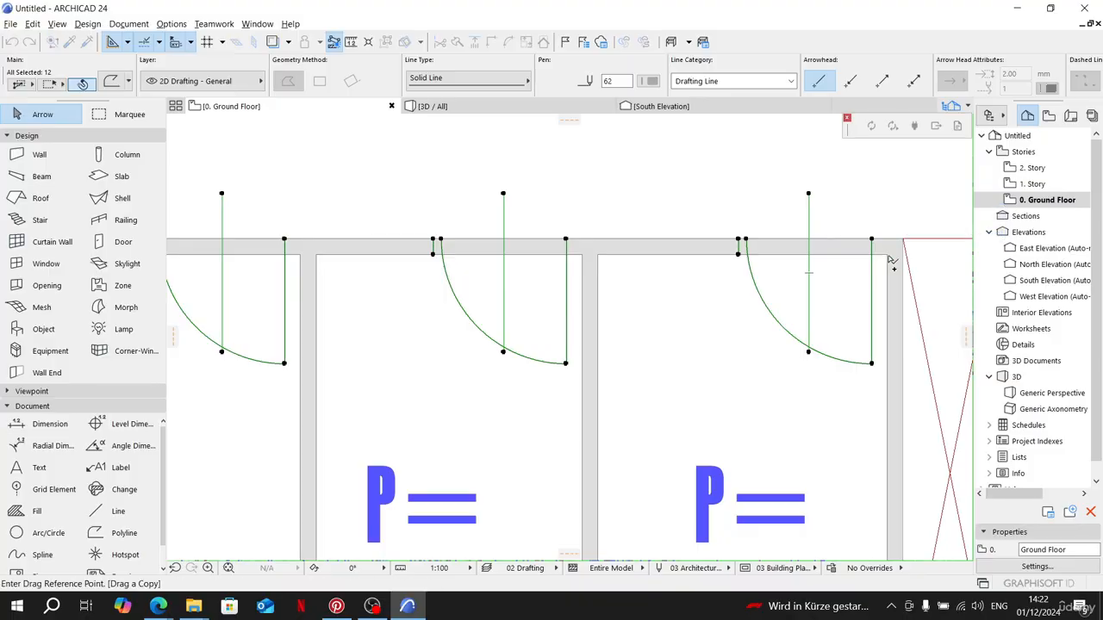
{"action": "left_click", "coordinate": [887, 257]}
{"action": "scroll", "coordinate": [887, 257], "scroll_direction": "down", "scroll_amount": 5}
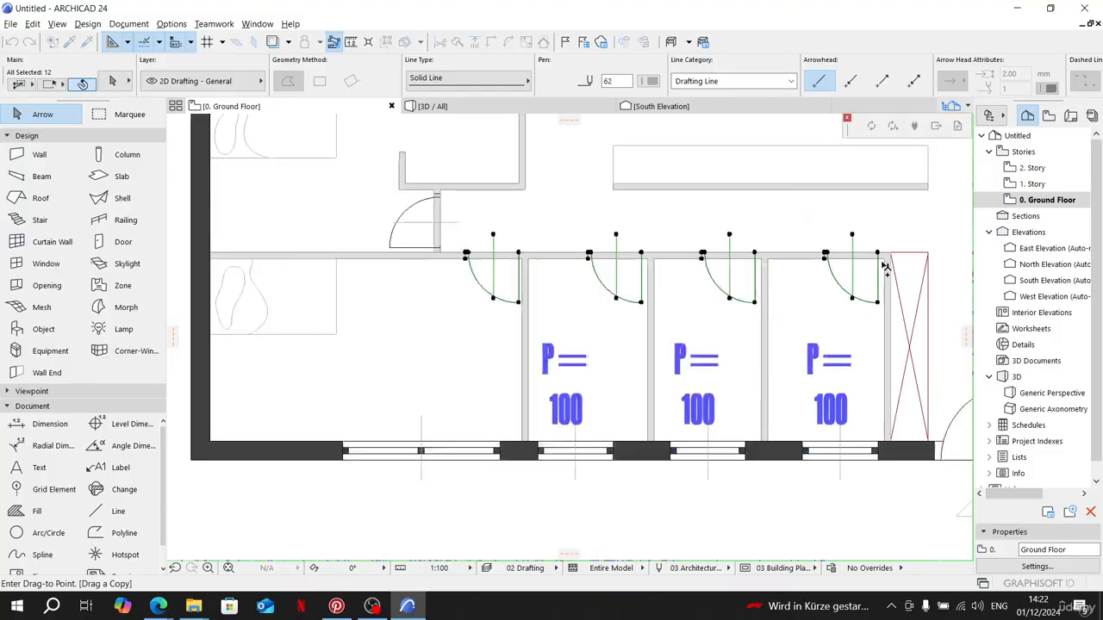
{"action": "scroll", "coordinate": [883, 261], "scroll_direction": "down", "scroll_amount": 3}
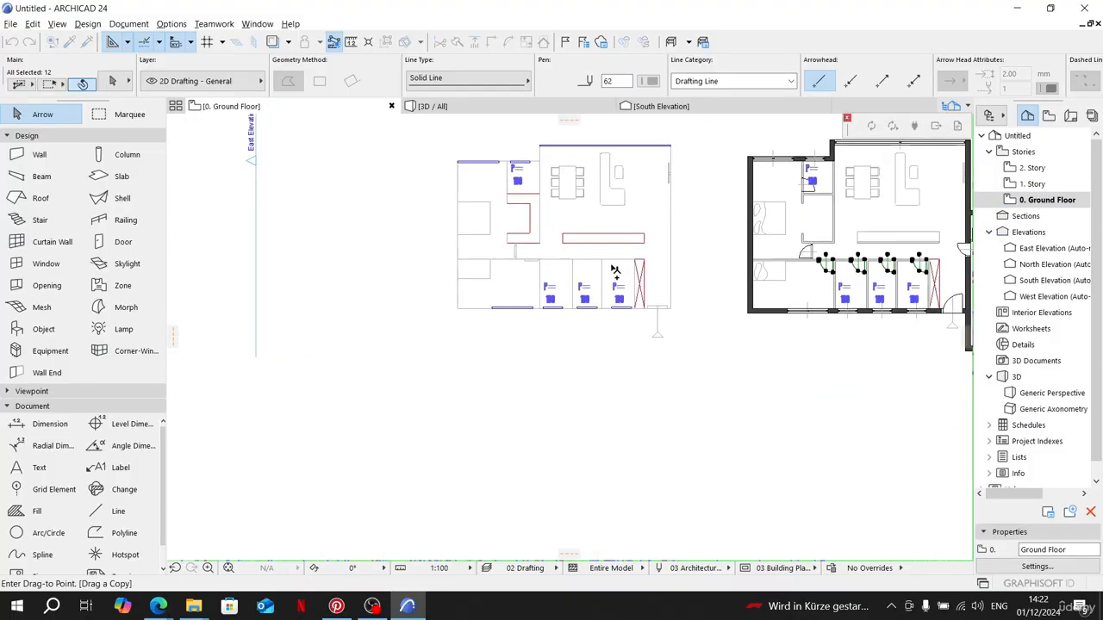
{"action": "scroll", "coordinate": [664, 259], "scroll_direction": "up", "scroll_amount": 5}
{"action": "scroll", "coordinate": [668, 264], "scroll_direction": "down", "scroll_amount": 5}
{"action": "scroll", "coordinate": [668, 264], "scroll_direction": "down", "scroll_amount": 3}
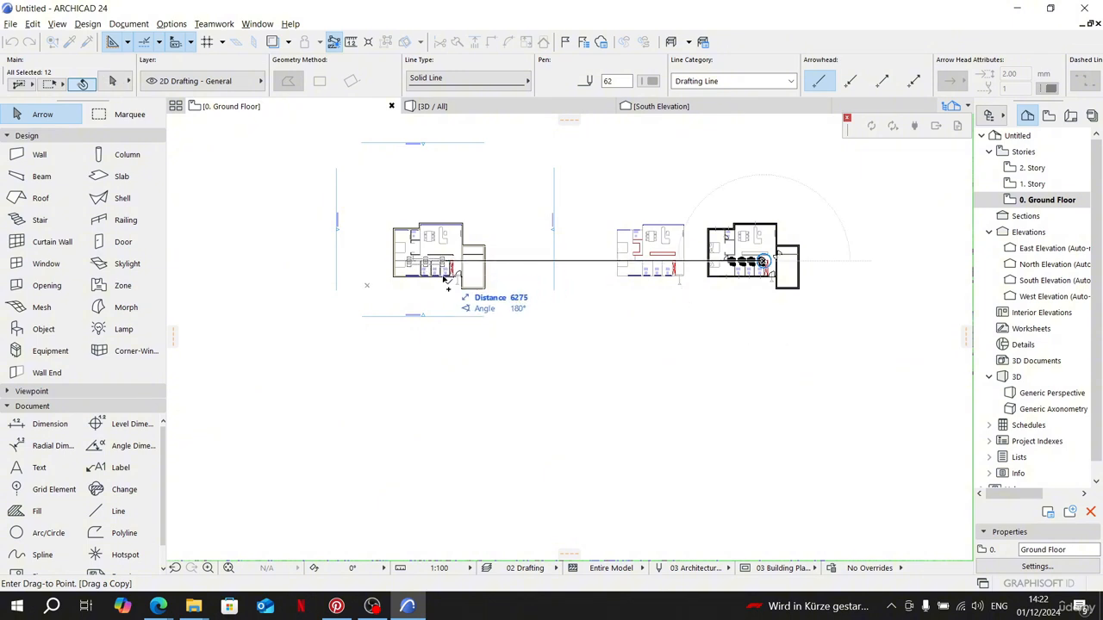
{"action": "scroll", "coordinate": [446, 253], "scroll_direction": "up", "scroll_amount": 8}
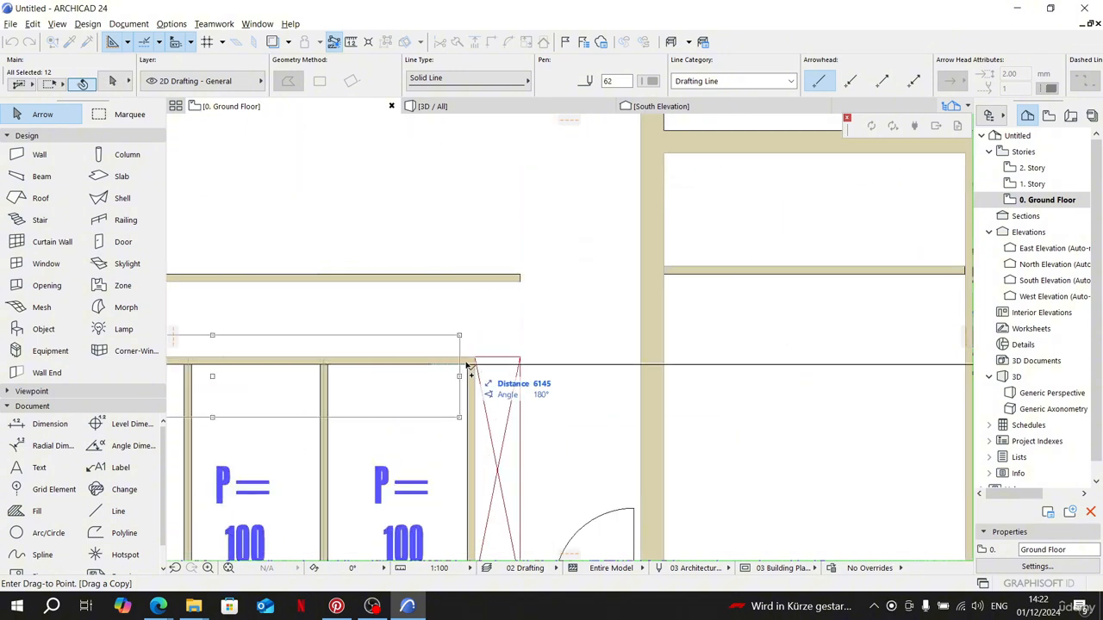
{"action": "left_click", "coordinate": [469, 373]}
{"action": "scroll", "coordinate": [573, 337], "scroll_direction": "down", "scroll_amount": 3}
{"action": "key", "text": "Escape"}
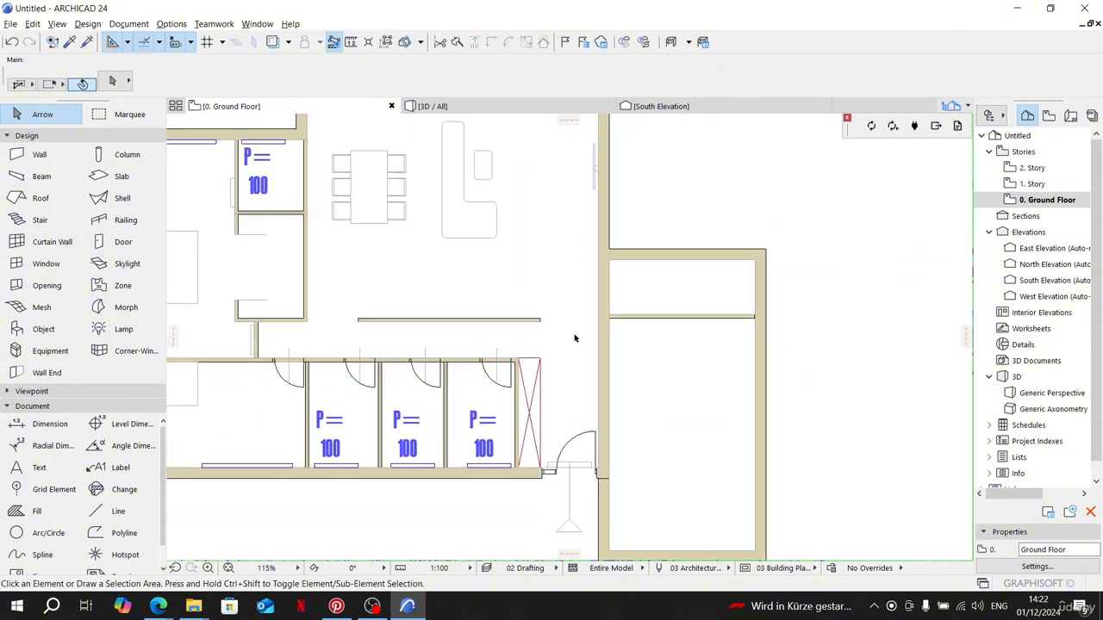
Step: Choose Door 24 from the Hinged Doors 24 library as the default door type
{"action": "middle_click_drag", "start_coordinate": [231, 353], "coordinate": [380, 357]}
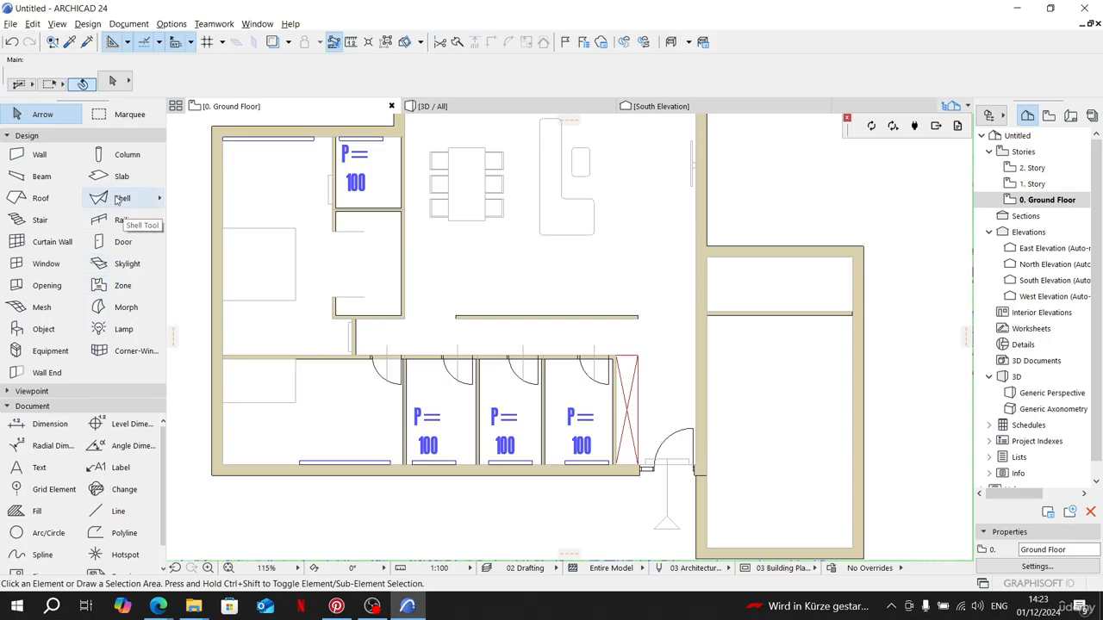
{"action": "left_click", "coordinate": [122, 243]}
{"action": "double_click", "coordinate": [122, 242]}
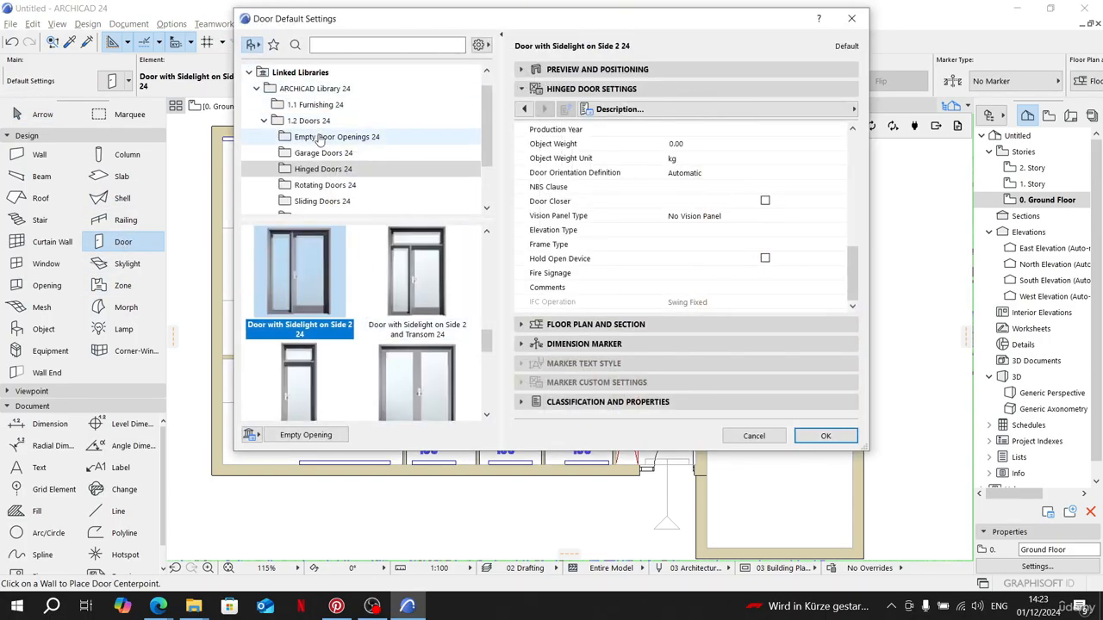
{"action": "scroll", "coordinate": [414, 336], "scroll_direction": "up", "scroll_amount": 2}
{"action": "scroll", "coordinate": [422, 351], "scroll_direction": "up", "scroll_amount": 6}
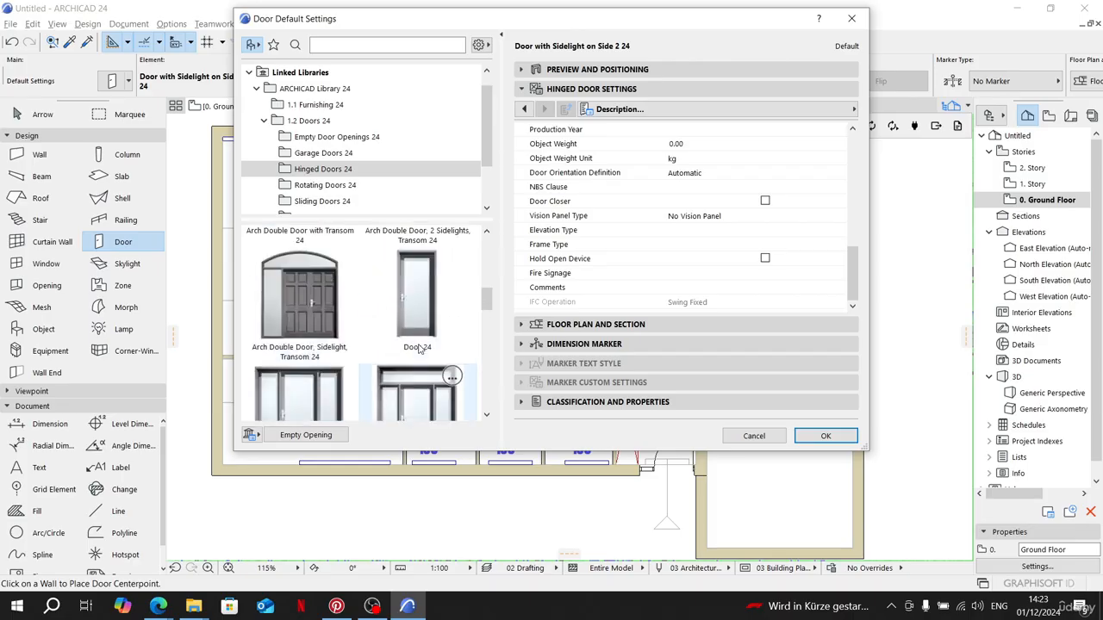
{"action": "scroll", "coordinate": [419, 348], "scroll_direction": "up", "scroll_amount": 3}
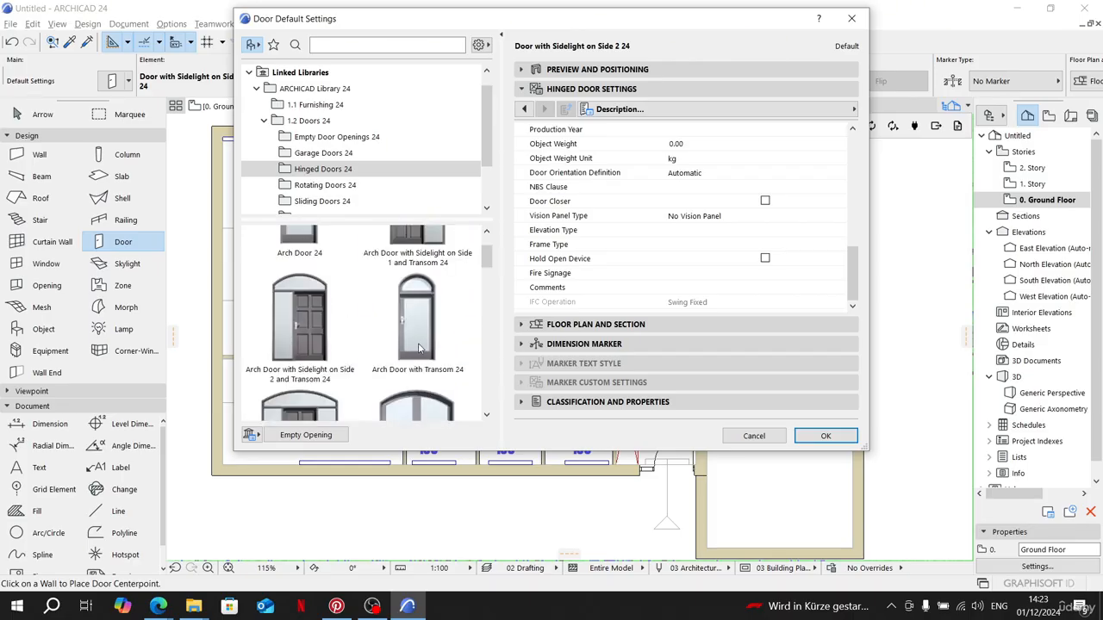
{"action": "scroll", "coordinate": [418, 348], "scroll_direction": "down", "scroll_amount": 3}
{"action": "left_click", "coordinate": [418, 348]}
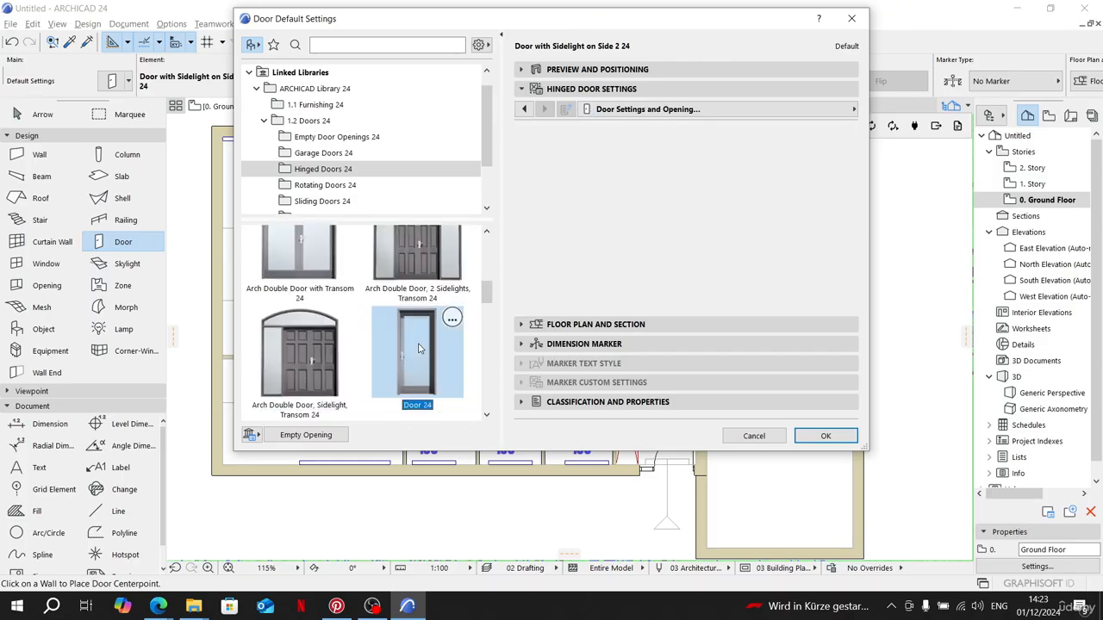
Step: Set the default door's leaf to Style 10 and its handle to Handle 2
{"action": "left_click", "coordinate": [614, 189]}
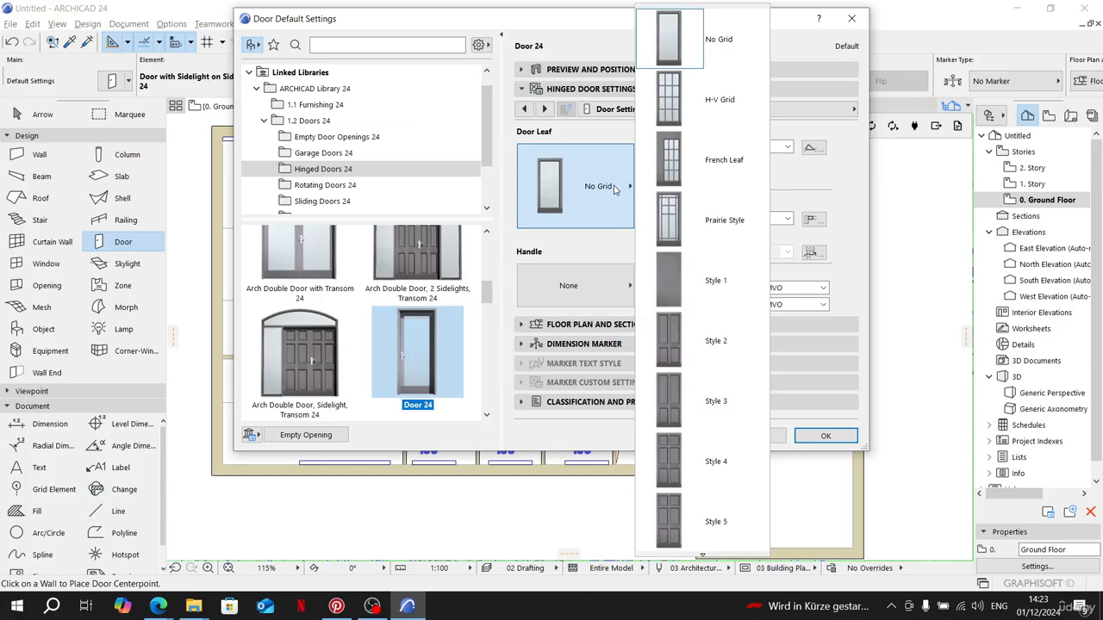
{"action": "scroll", "coordinate": [667, 224], "scroll_direction": "down", "scroll_amount": 3}
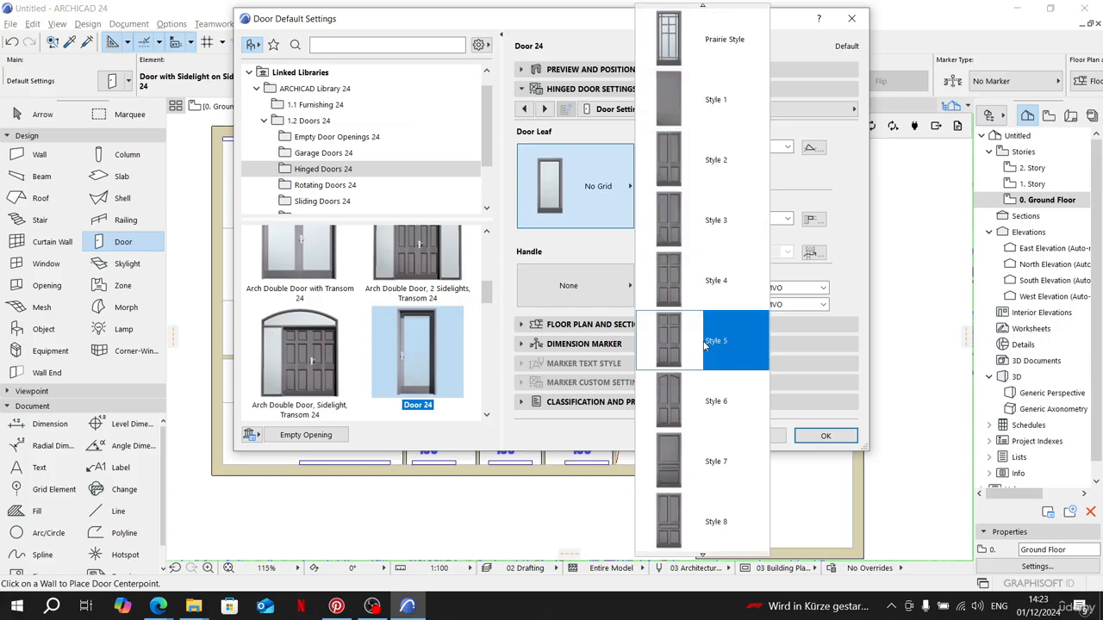
{"action": "scroll", "coordinate": [704, 345], "scroll_direction": "down", "scroll_amount": 3}
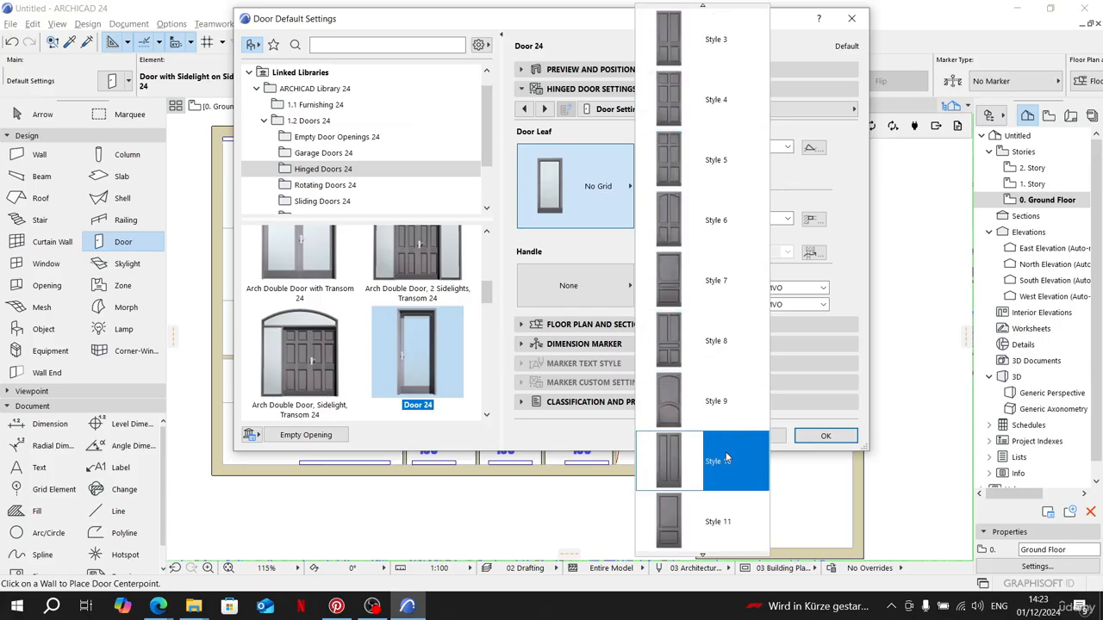
{"action": "left_click", "coordinate": [726, 460]}
{"action": "left_click", "coordinate": [608, 281]}
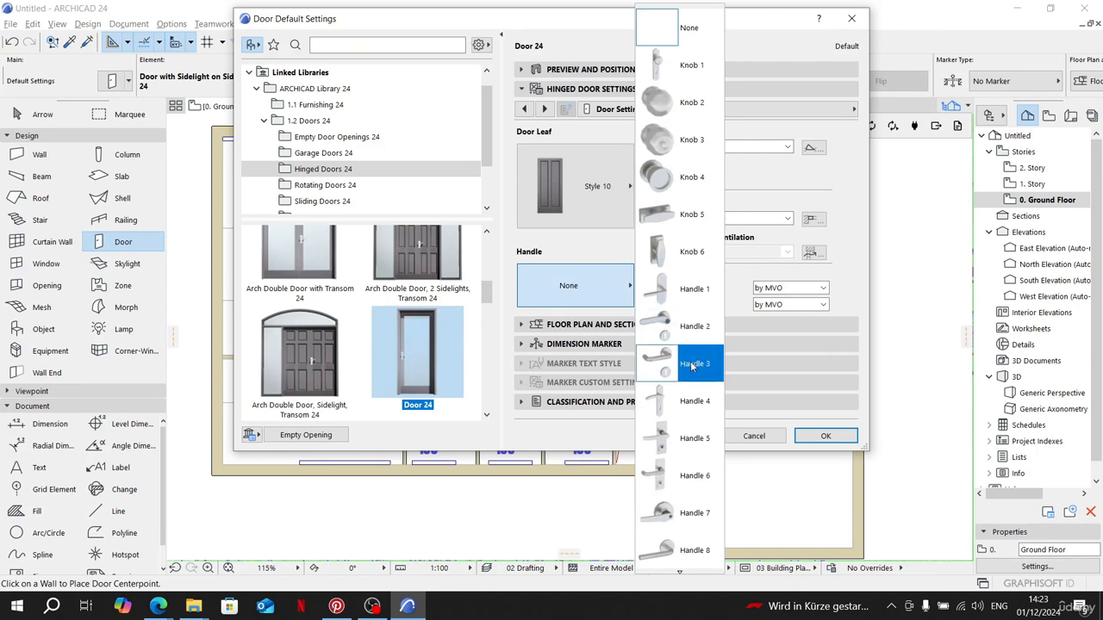
{"action": "scroll", "coordinate": [692, 366], "scroll_direction": "down", "scroll_amount": 1}
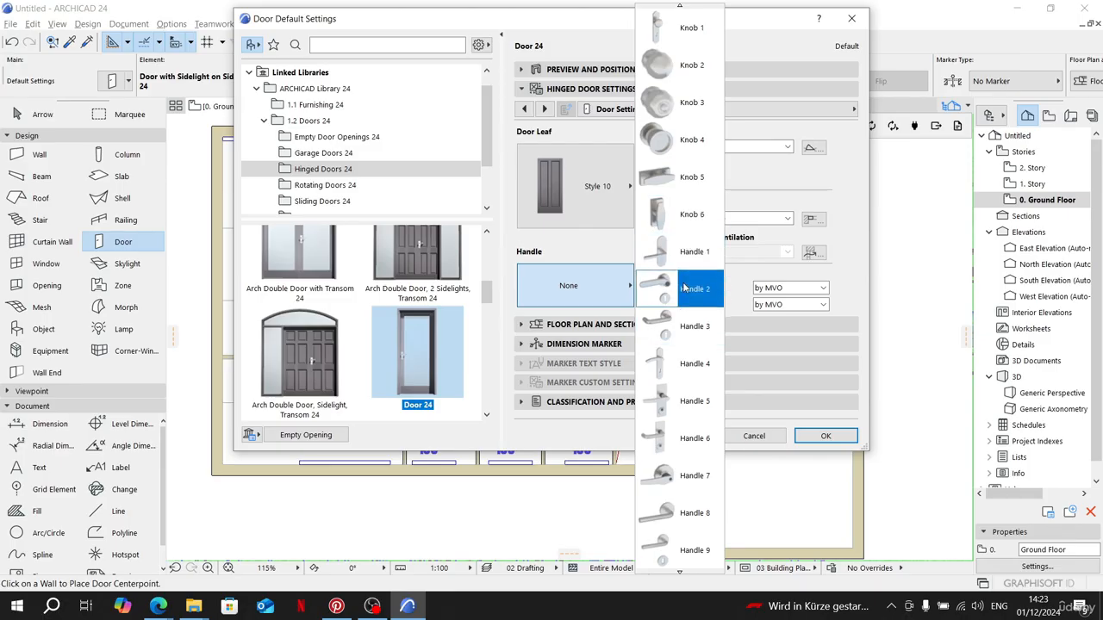
{"action": "left_click", "coordinate": [689, 289]}
Step: Review the default door's nominal sizes, frame and leaf, and door leaf type settings
{"action": "left_click", "coordinate": [525, 109]}
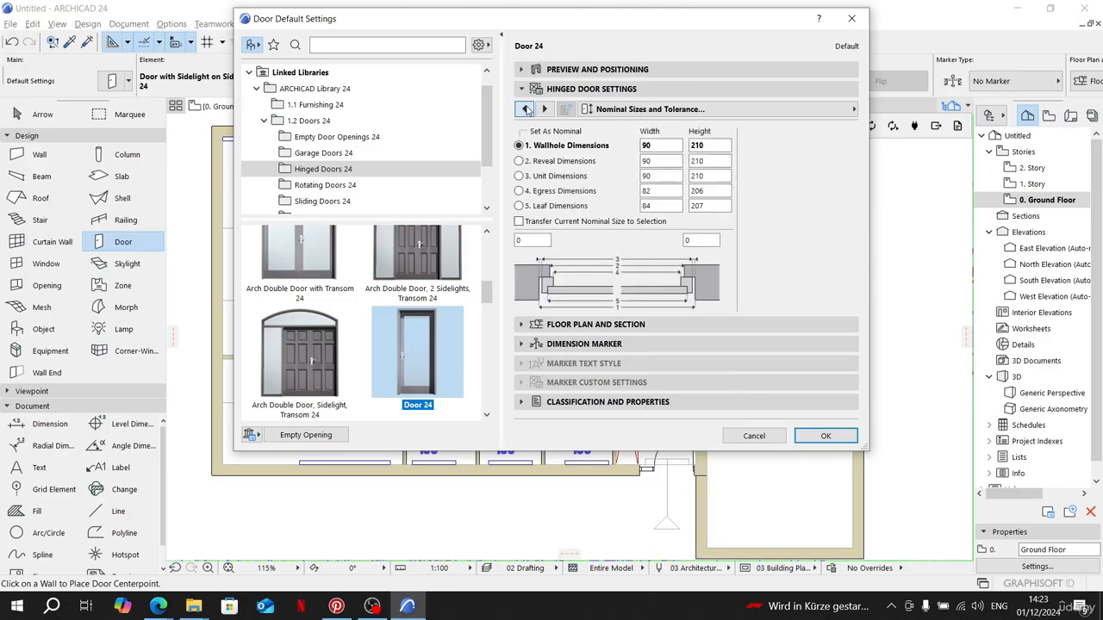
{"action": "left_click", "coordinate": [543, 109]}
{"action": "left_click", "coordinate": [544, 108]}
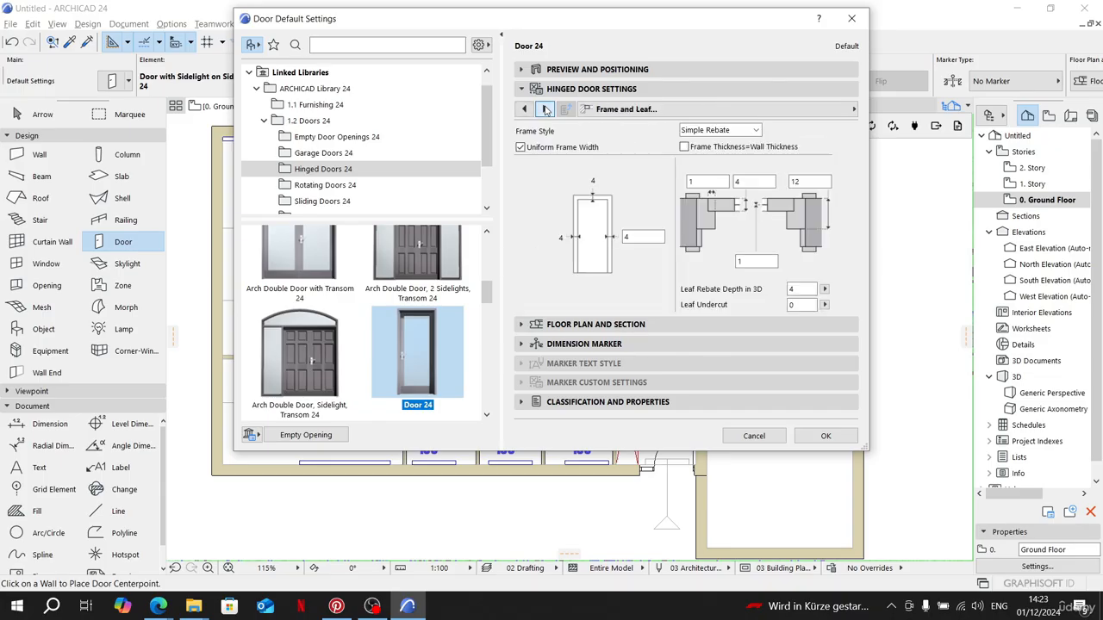
{"action": "left_click", "coordinate": [545, 109]}
{"action": "left_click", "coordinate": [544, 109]}
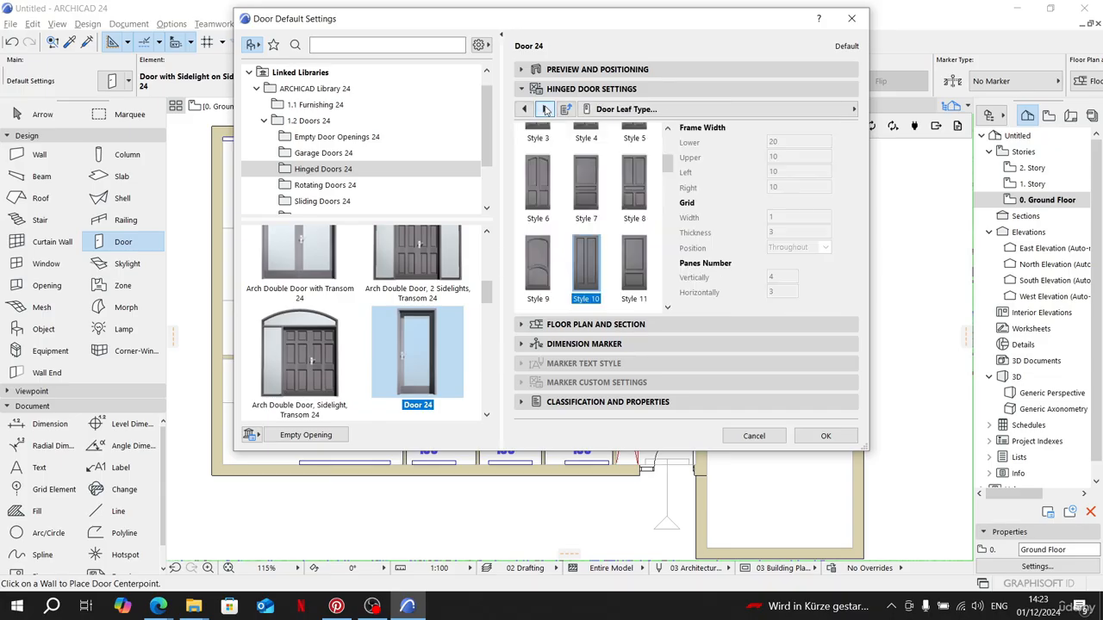
Step: Override the model view options for the door's 3D projections, with the opening line switched off
{"action": "left_click", "coordinate": [545, 108]}
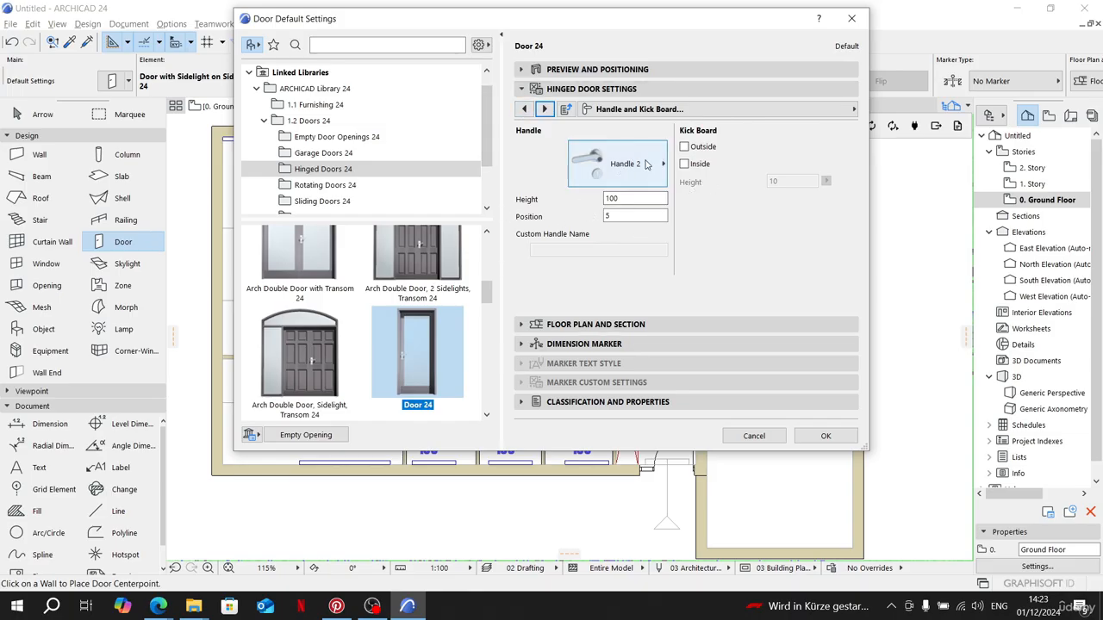
{"action": "left_click_drag", "start_coordinate": [628, 198], "coordinate": [612, 201]}
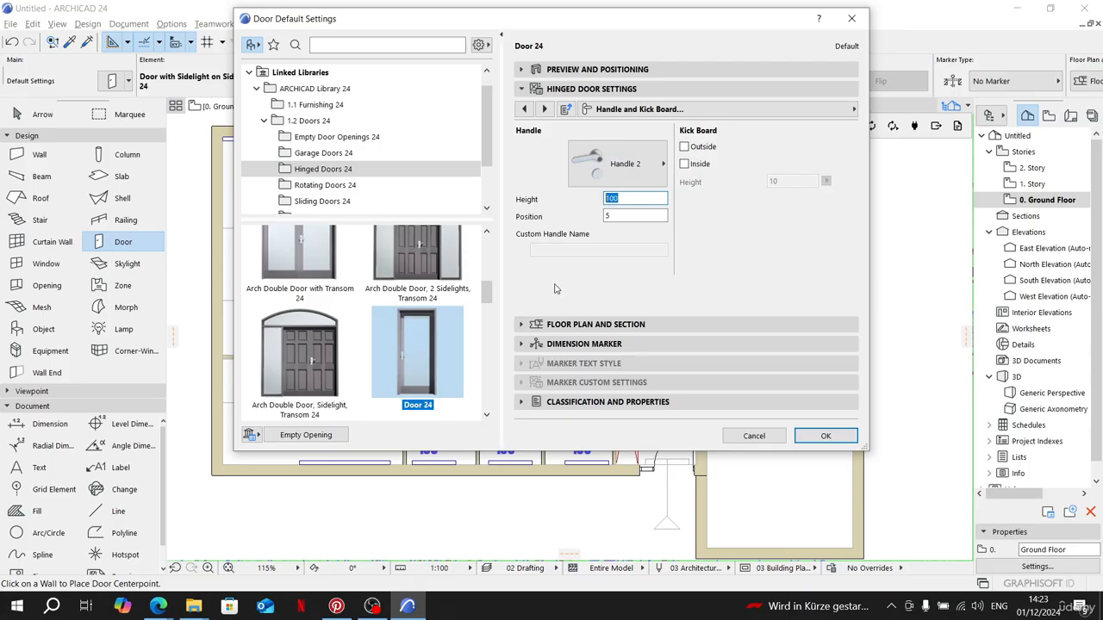
{"action": "left_click", "coordinate": [544, 109]}
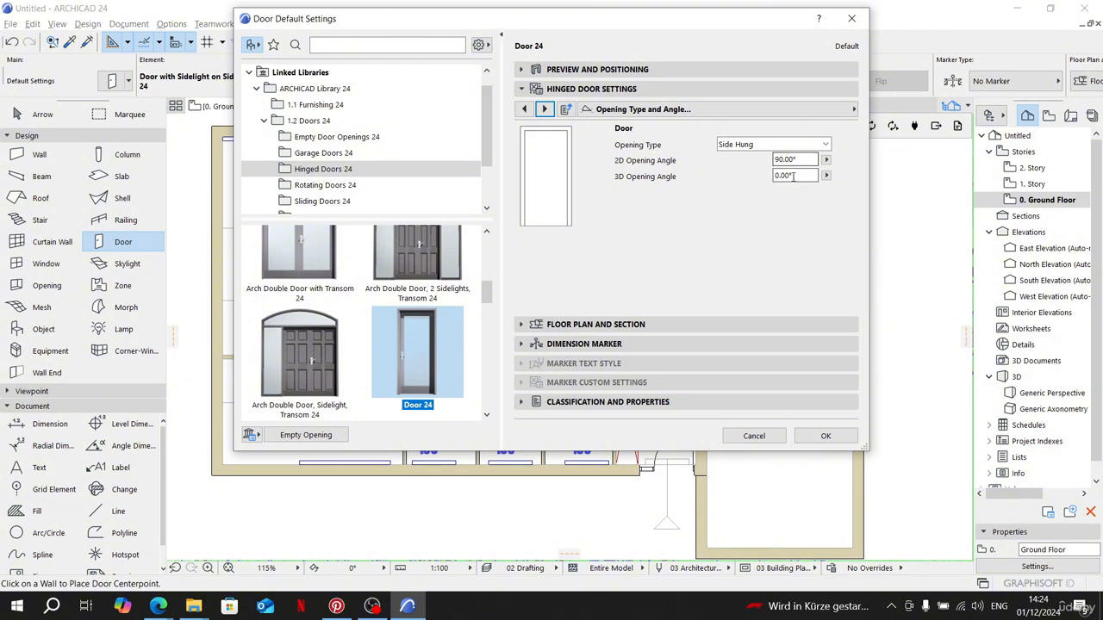
{"action": "left_click", "coordinate": [545, 109]}
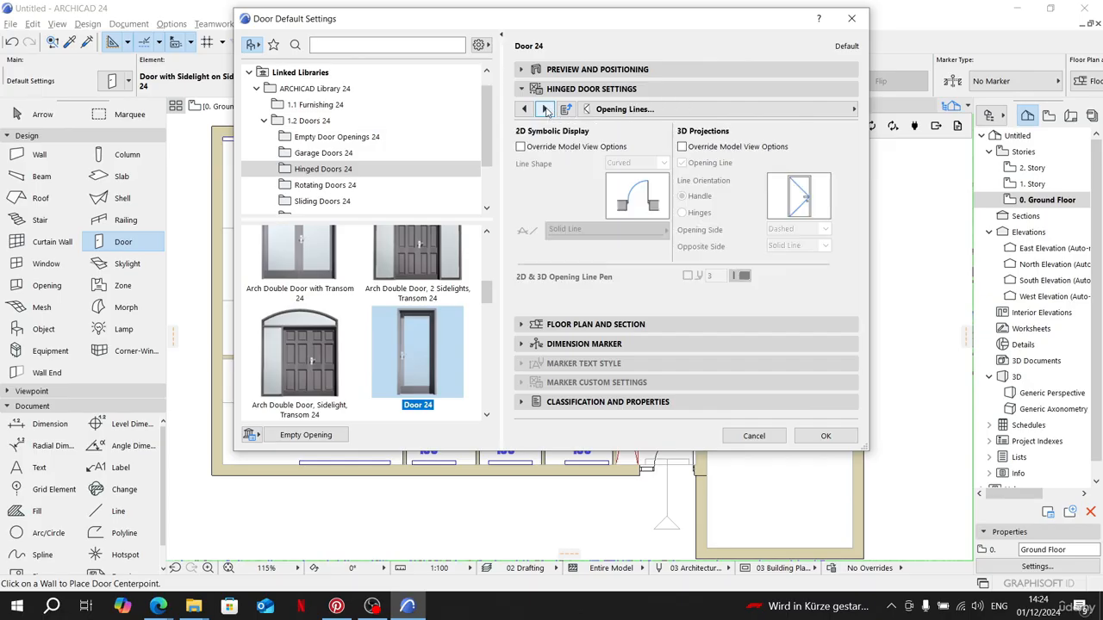
{"action": "left_click", "coordinate": [682, 147]}
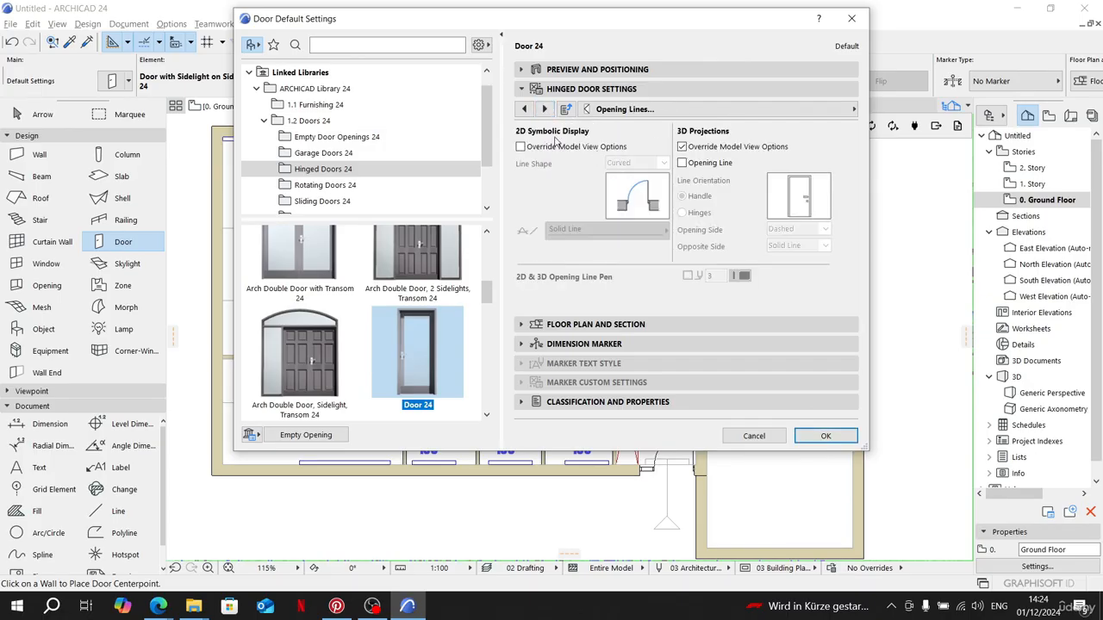
Step: Set the surface of the door's handle accessories to Metal - Stainless Steel in the model attributes
{"action": "left_click", "coordinate": [543, 109]}
{"action": "scroll", "coordinate": [824, 217], "scroll_direction": "down", "scroll_amount": 1}
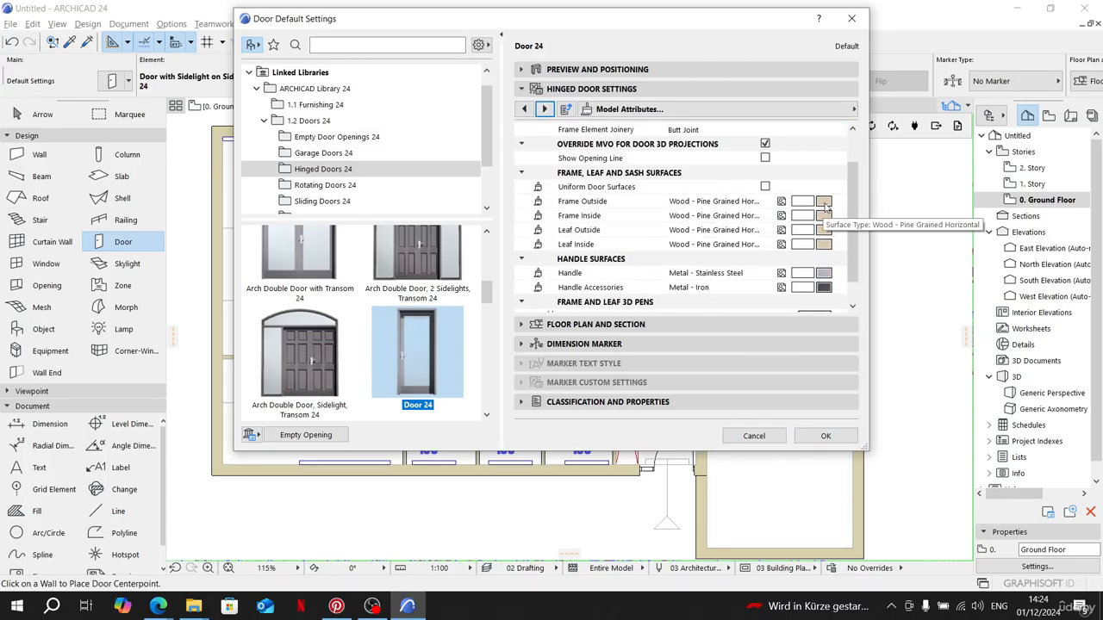
{"action": "left_click", "coordinate": [823, 202]}
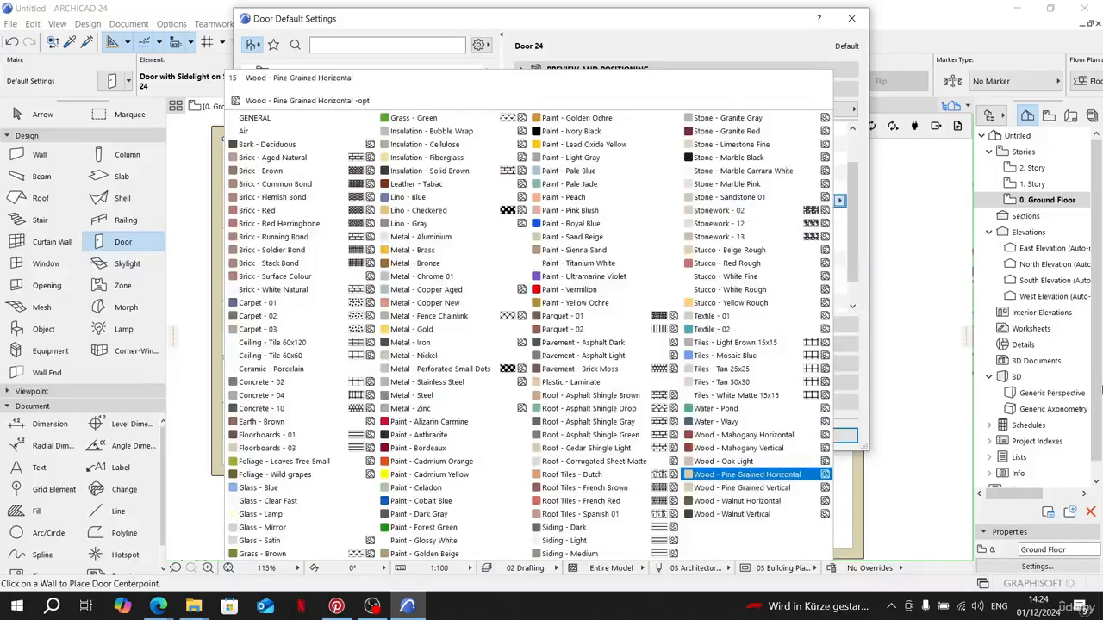
{"action": "left_click", "coordinate": [901, 314]}
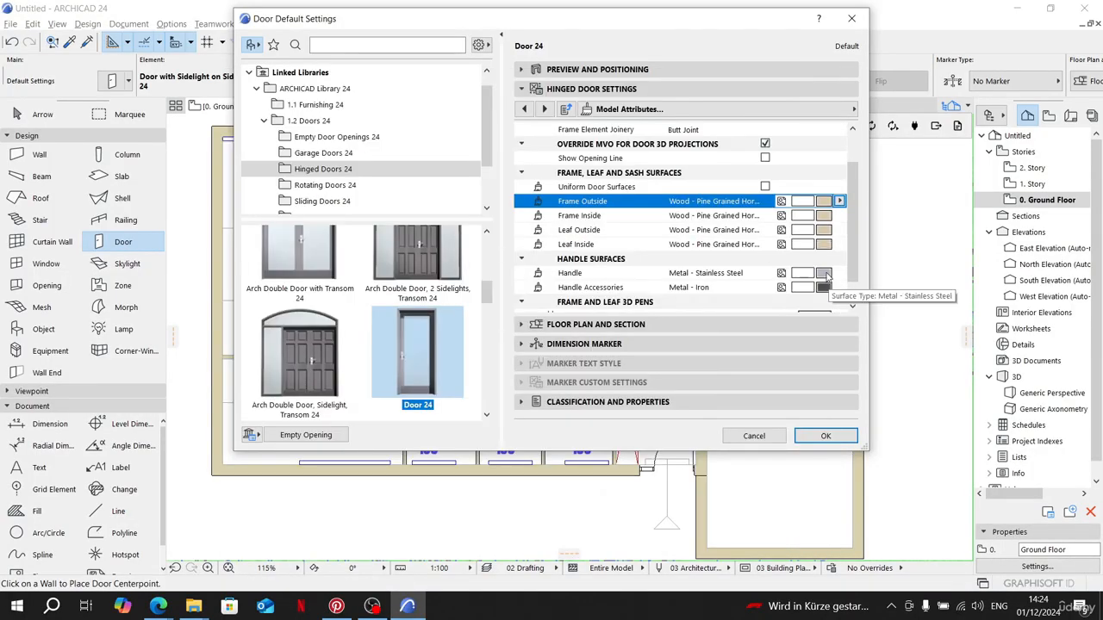
{"action": "scroll", "coordinate": [826, 274], "scroll_direction": "down", "scroll_amount": 1}
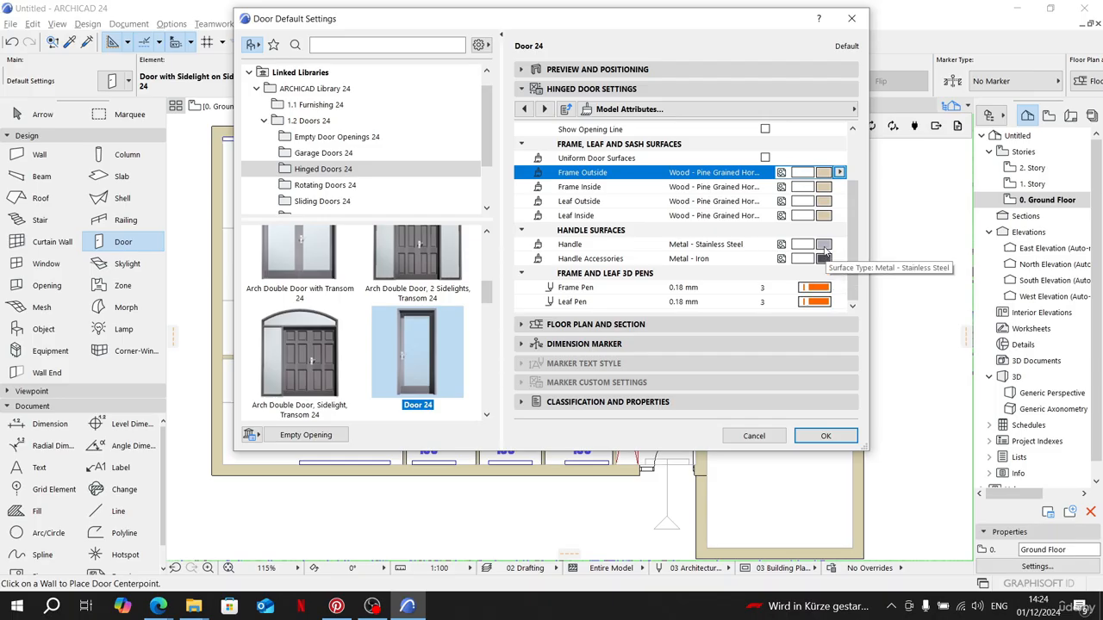
{"action": "left_click", "coordinate": [824, 244]}
{"action": "left_click", "coordinate": [862, 253]}
{"action": "left_click", "coordinate": [839, 258]}
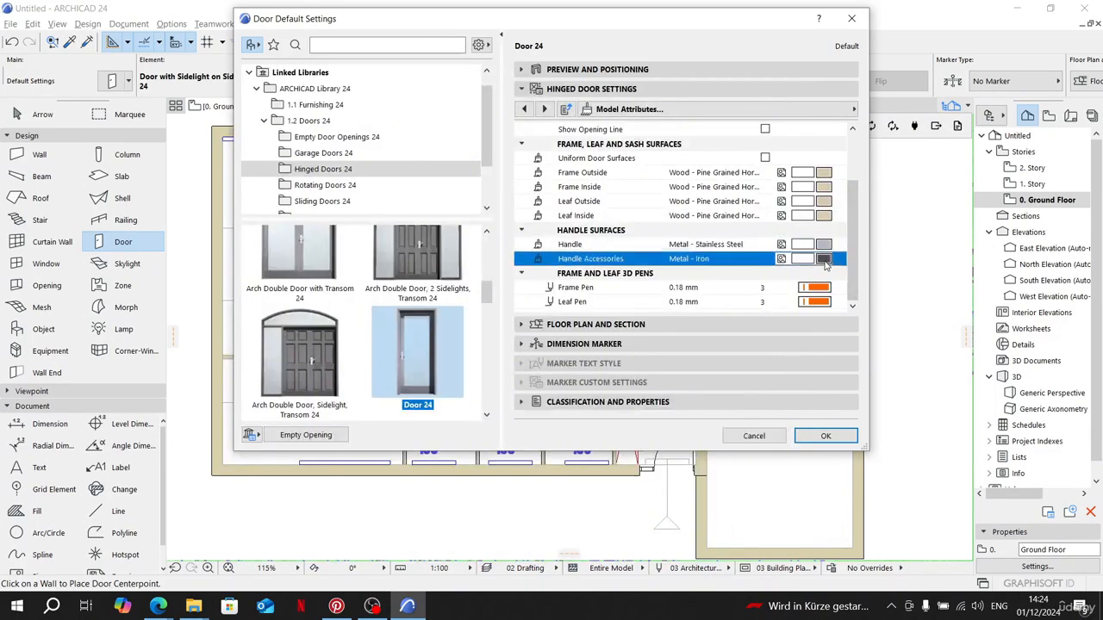
{"action": "left_click", "coordinate": [428, 382]}
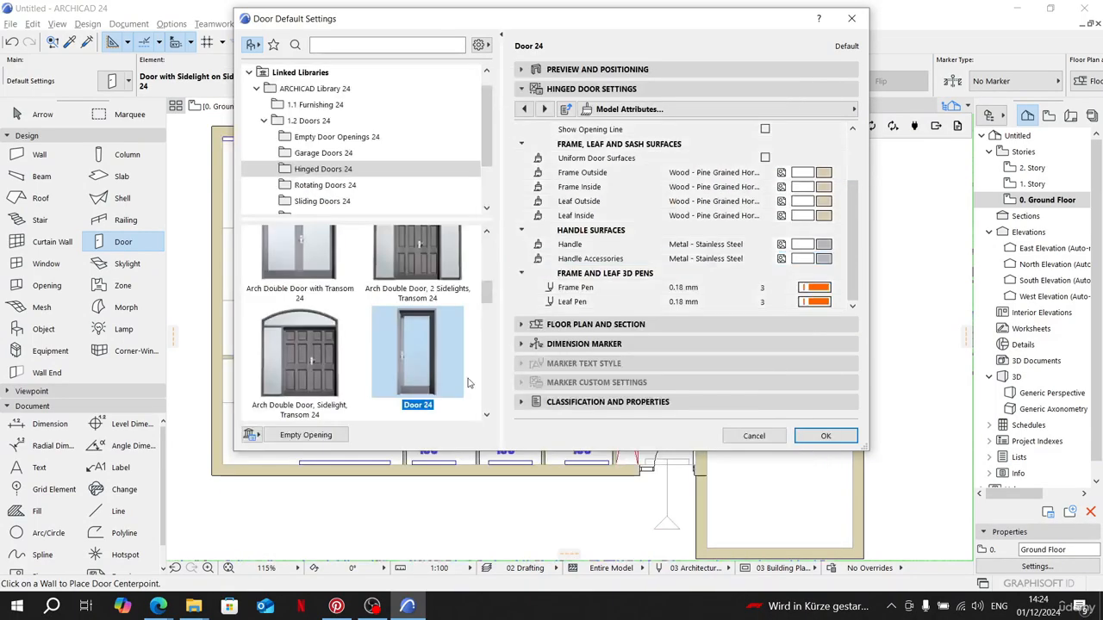
Step: Set both the frame pen and the leaf pen for 3D to pen 1, 0.13 mm black
{"action": "left_click", "coordinate": [805, 289]}
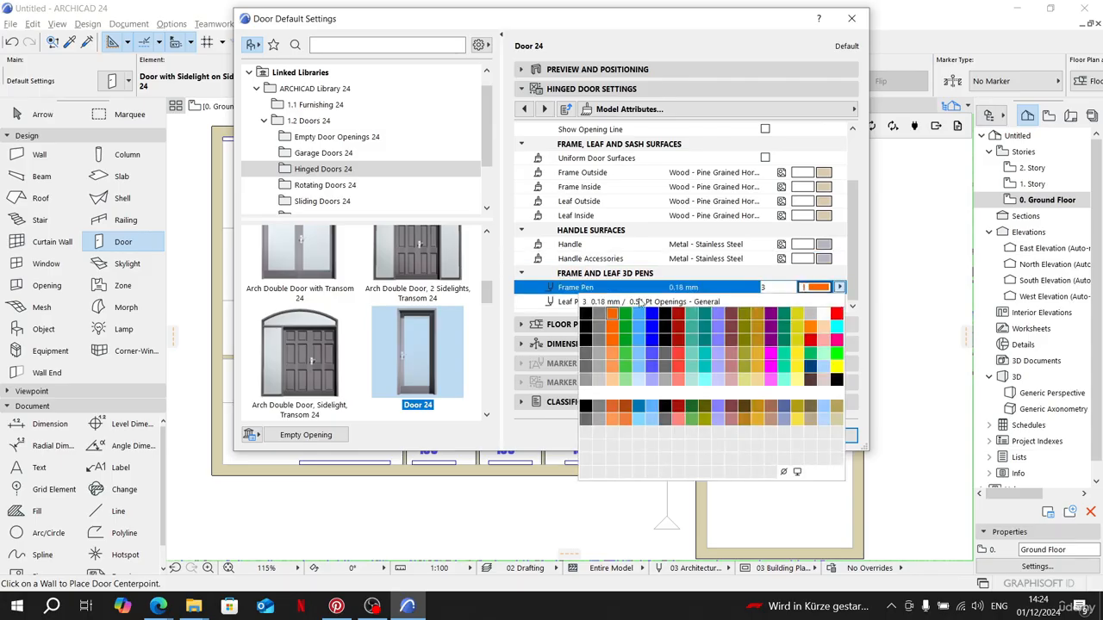
{"action": "left_click", "coordinate": [585, 317]}
{"action": "left_click", "coordinate": [814, 301]}
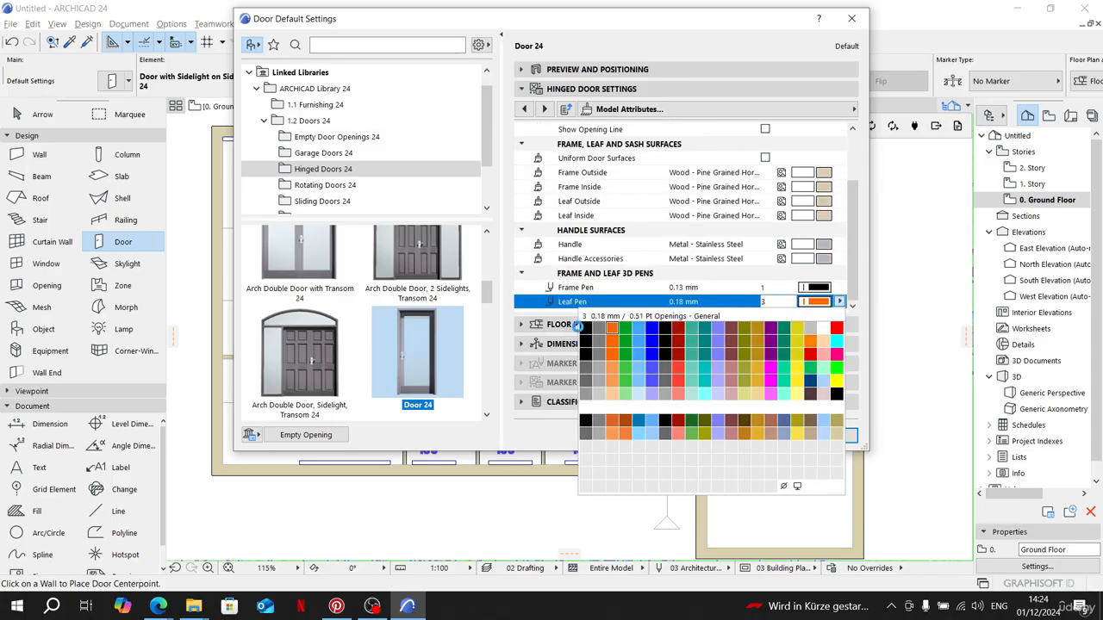
{"action": "left_click", "coordinate": [578, 326]}
Step: Choose Wood - Pine Grained Horizontal as the outside casing surface, keeping the casing surfaces uniform
{"action": "left_click", "coordinate": [544, 108]}
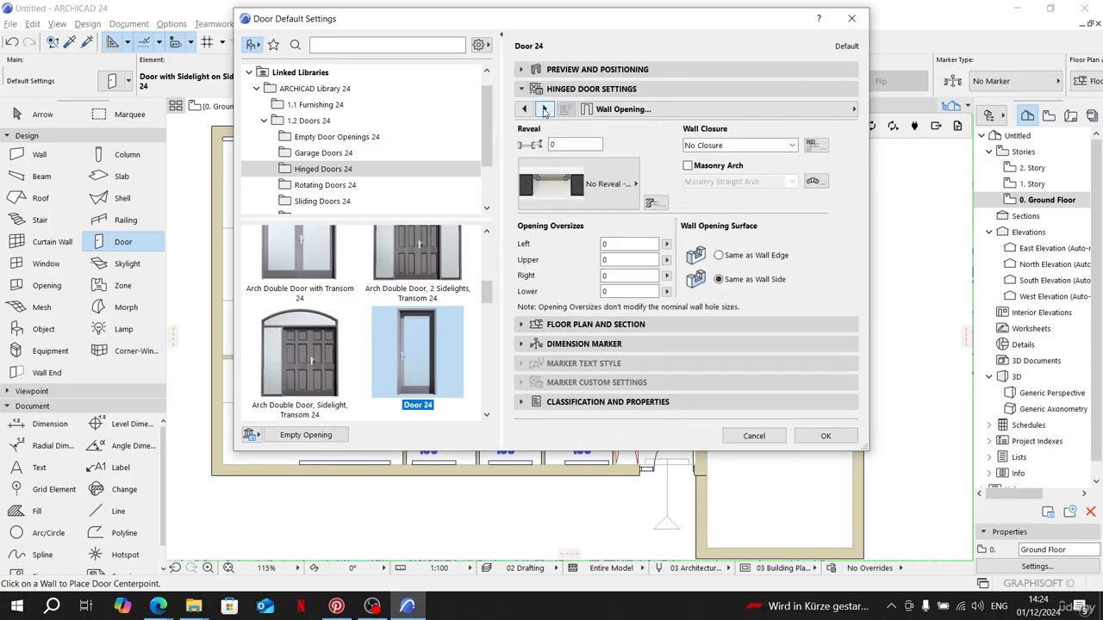
{"action": "left_click", "coordinate": [543, 109]}
{"action": "left_click", "coordinate": [544, 108]}
{"action": "left_click", "coordinate": [544, 109]}
{"action": "left_click", "coordinate": [544, 108]}
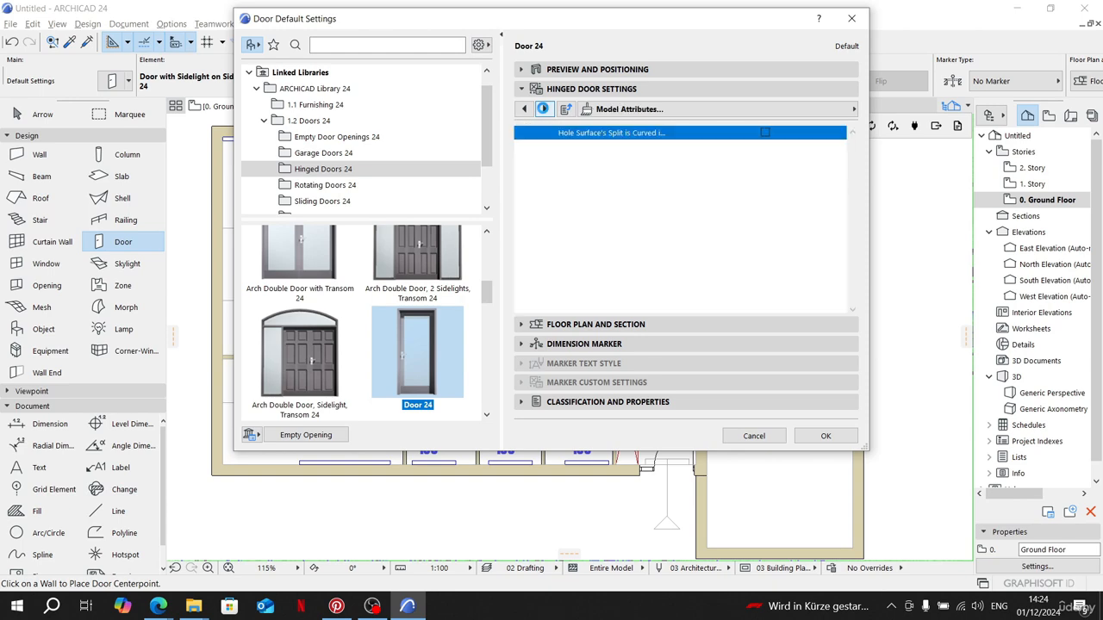
{"action": "left_click", "coordinate": [544, 109]}
{"action": "left_click", "coordinate": [544, 108]}
{"action": "left_click", "coordinate": [543, 108]}
{"action": "left_click", "coordinate": [543, 108]}
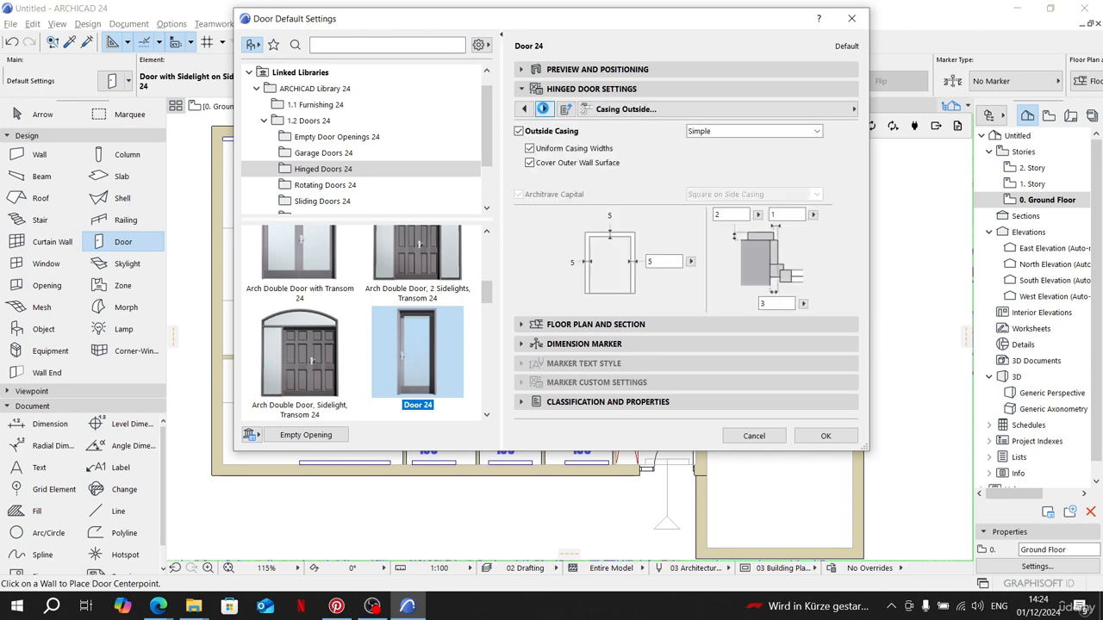
{"action": "left_click", "coordinate": [543, 108]}
{"action": "left_click", "coordinate": [543, 108]}
{"action": "left_click", "coordinate": [543, 108]}
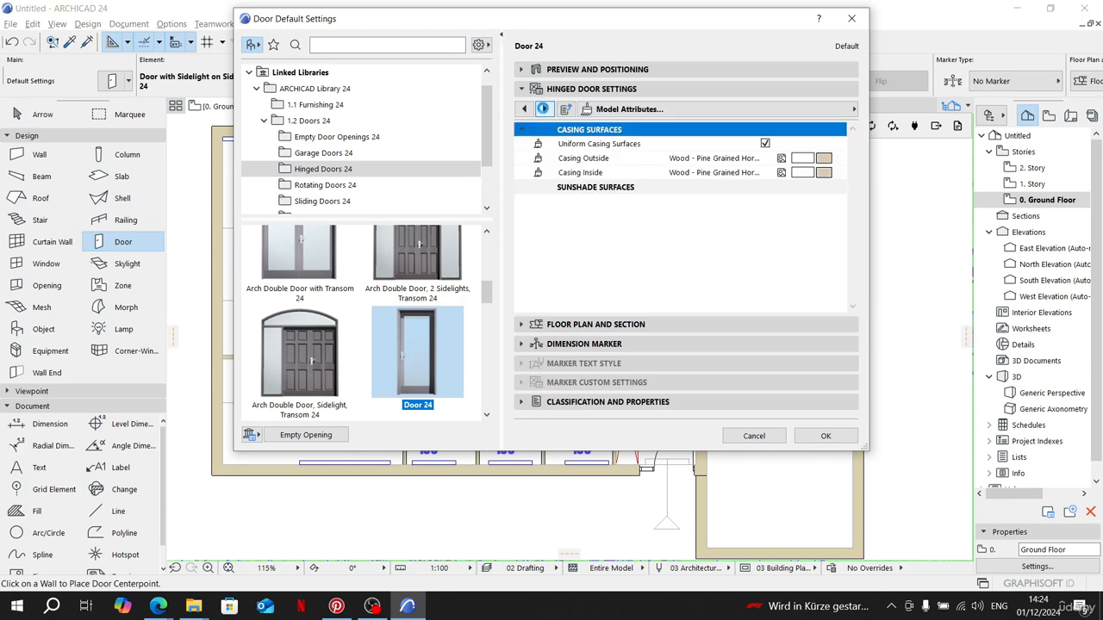
{"action": "left_click", "coordinate": [779, 158]}
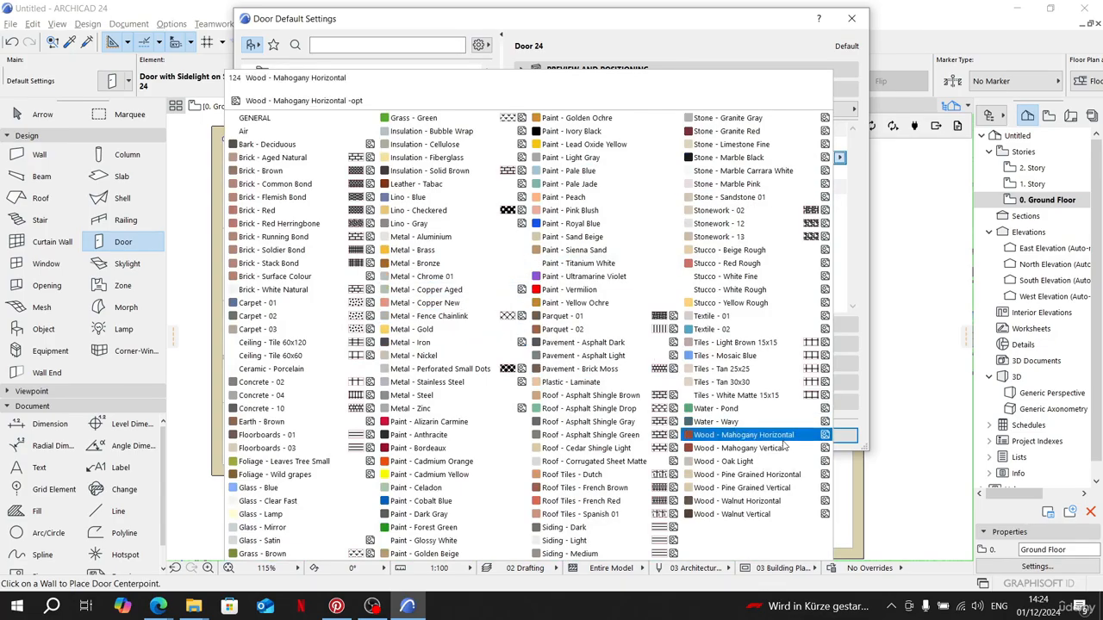
{"action": "left_click", "coordinate": [774, 475]}
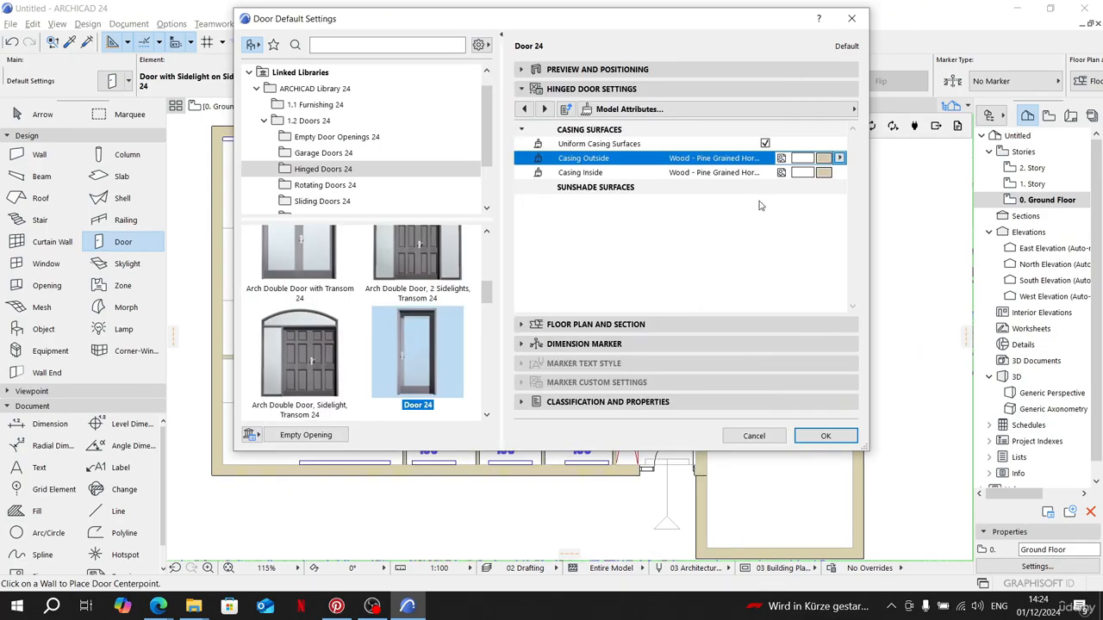
Step: Review the hinged door settings backwards from the inside casing to the frame, leaf and handle model attributes
{"action": "left_click", "coordinate": [524, 109]}
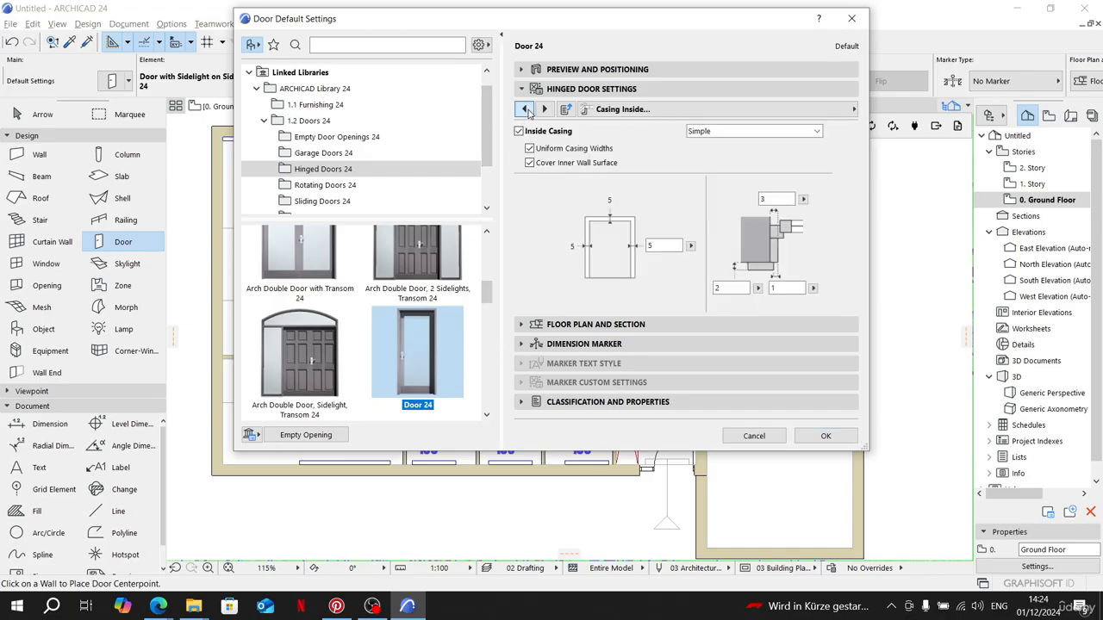
{"action": "left_click", "coordinate": [524, 110]}
{"action": "left_click", "coordinate": [524, 109]}
{"action": "left_click", "coordinate": [524, 109]}
{"action": "left_click", "coordinate": [524, 110]}
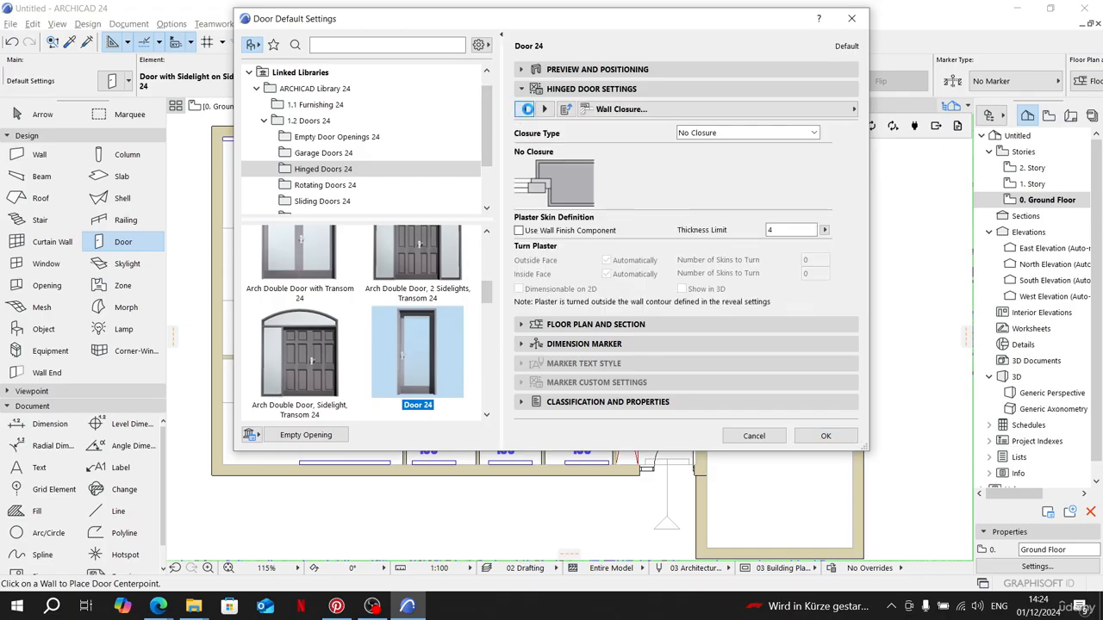
{"action": "left_click", "coordinate": [524, 109]}
{"action": "left_click", "coordinate": [524, 110]}
{"action": "left_click", "coordinate": [524, 109]}
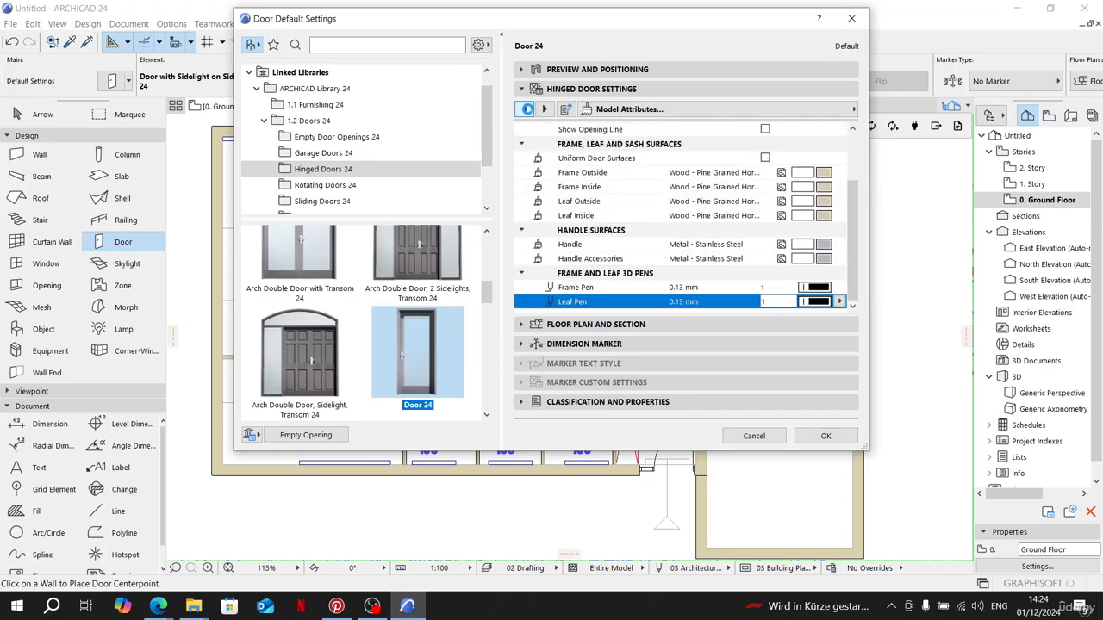
Step: Check the wall opening, masonry arch and casing settings, including the surface choice for the outside casing
{"action": "left_click", "coordinate": [543, 109]}
{"action": "left_click", "coordinate": [543, 110]}
{"action": "left_click", "coordinate": [543, 109]}
{"action": "left_click", "coordinate": [543, 109]}
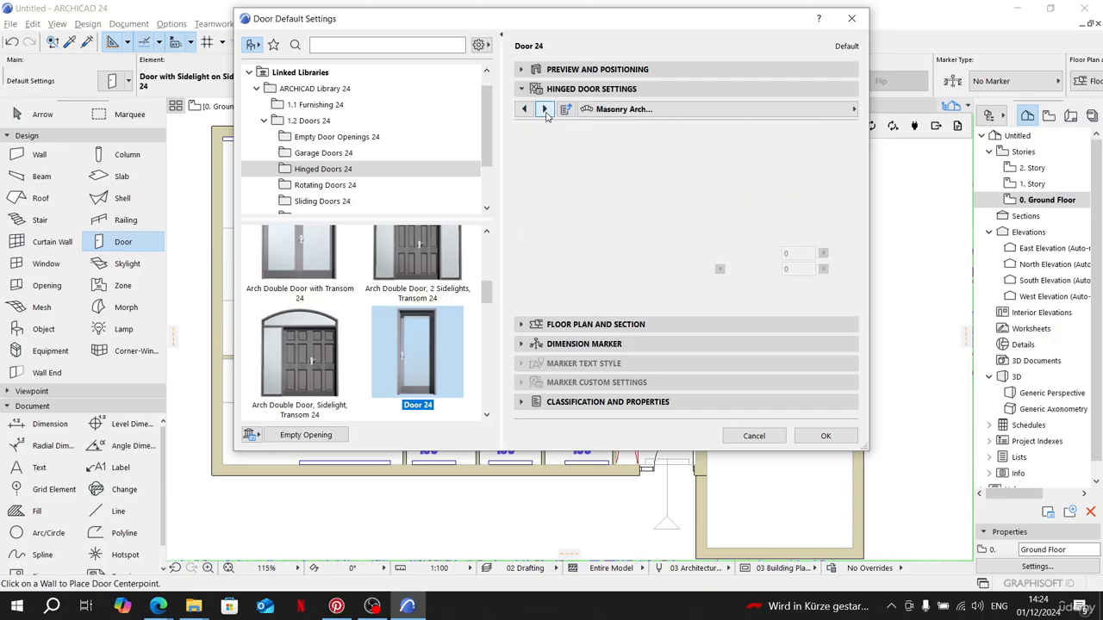
{"action": "left_click", "coordinate": [544, 110]}
{"action": "left_click", "coordinate": [544, 109]}
{"action": "left_click", "coordinate": [544, 109]}
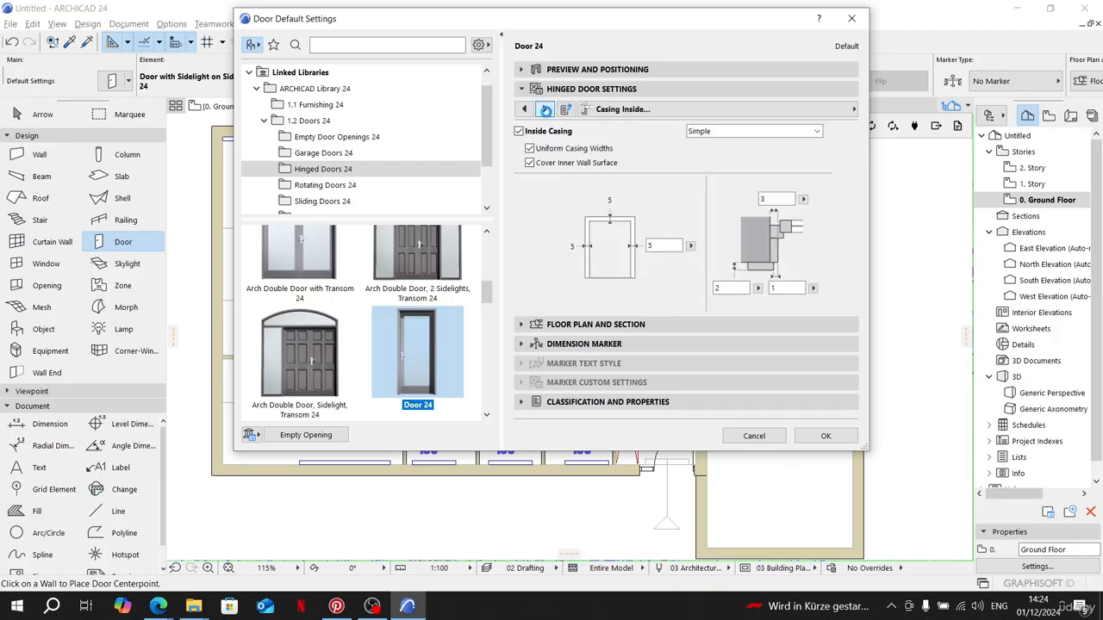
{"action": "left_click", "coordinate": [545, 109]}
{"action": "left_click", "coordinate": [805, 157]}
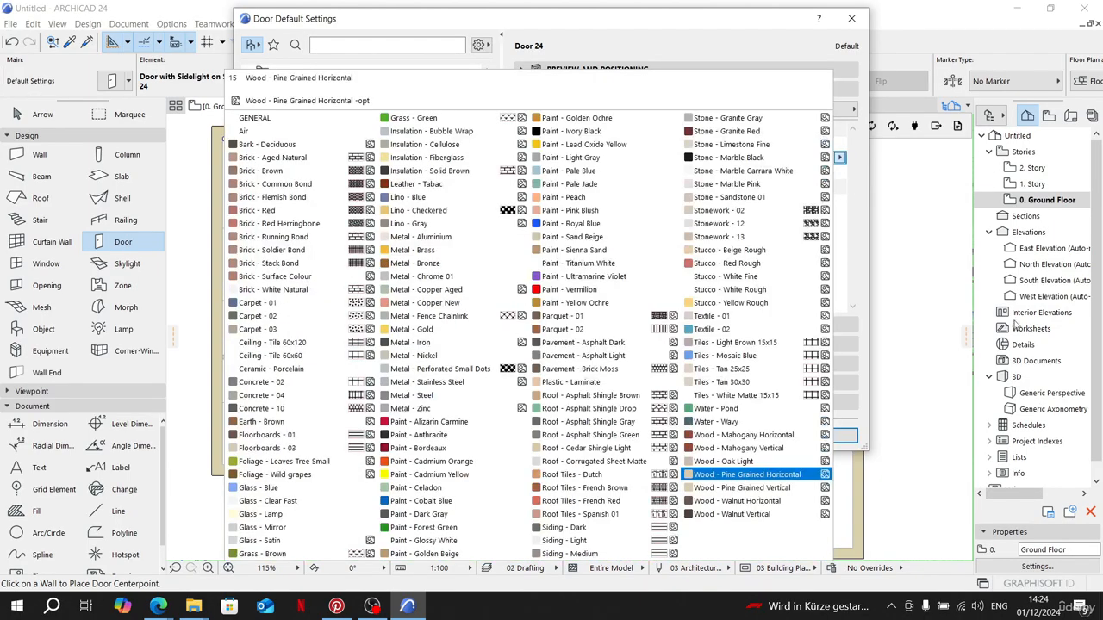
{"action": "left_click", "coordinate": [852, 288]}
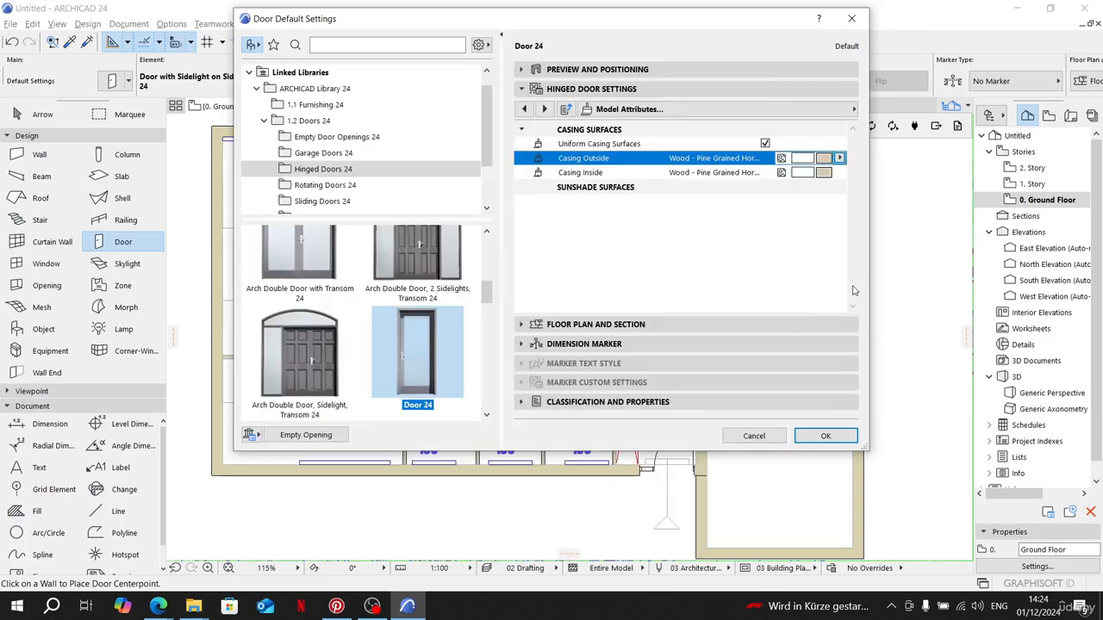
Step: Examine the door's description parameters and its floor plan and section settings for symbol, outline and cut surfaces
{"action": "left_click", "coordinate": [543, 109]}
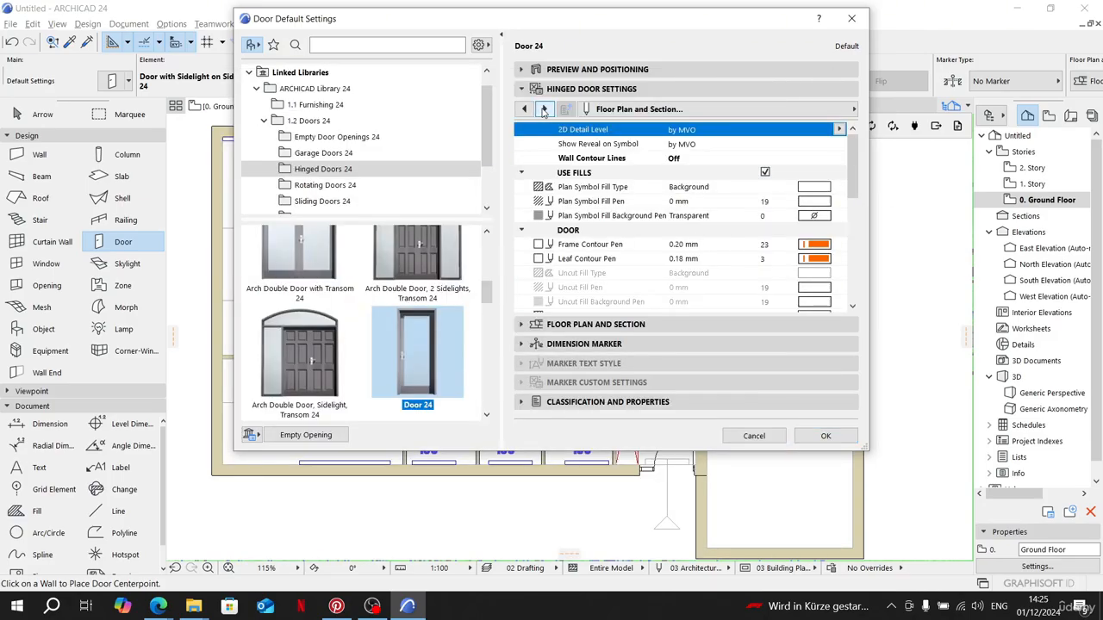
{"action": "left_click", "coordinate": [543, 109]}
{"action": "left_click", "coordinate": [544, 110]}
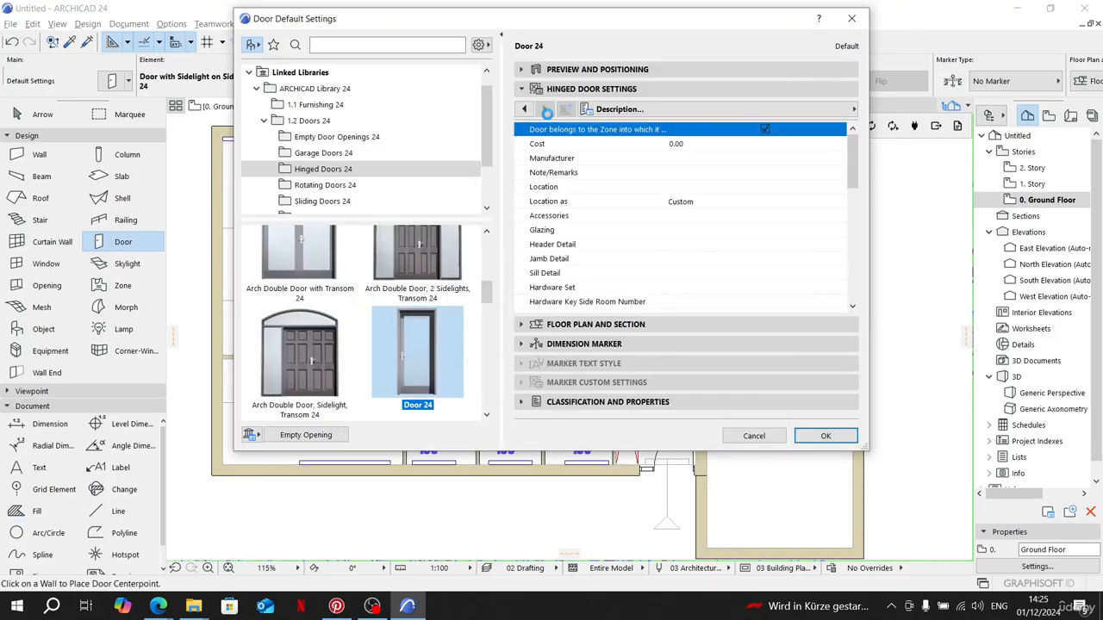
{"action": "scroll", "coordinate": [603, 220], "scroll_direction": "down", "scroll_amount": 5}
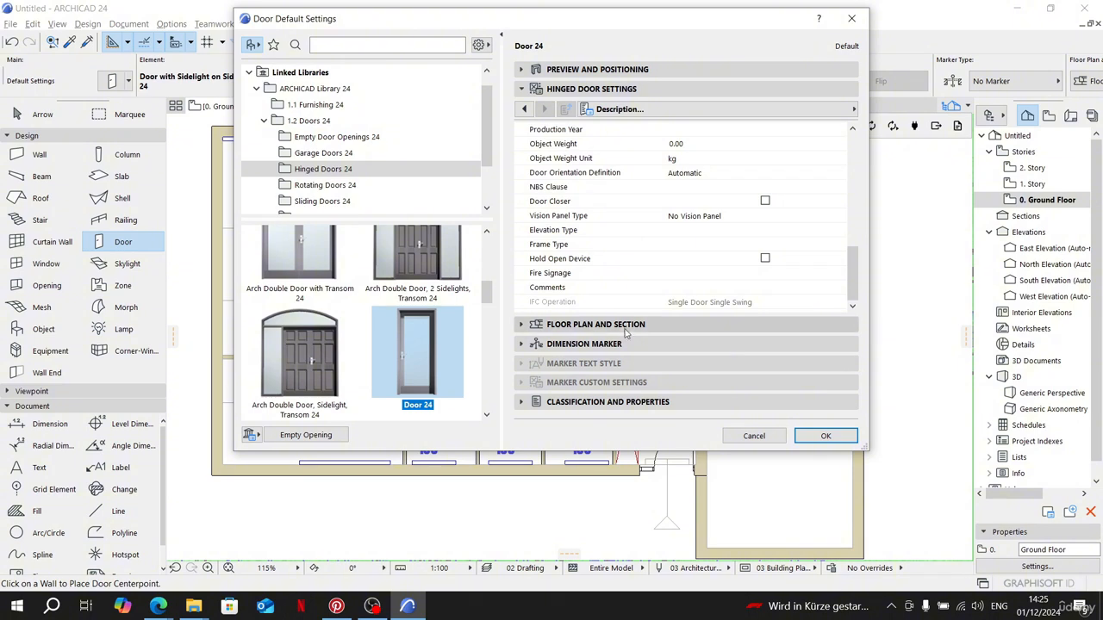
{"action": "left_click", "coordinate": [619, 325]}
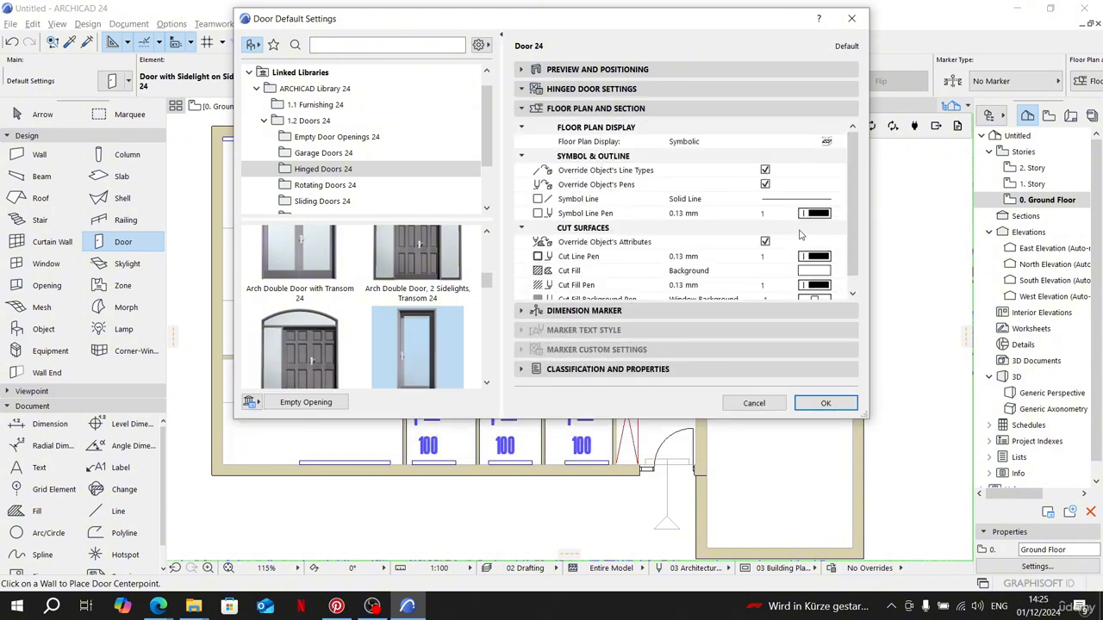
{"action": "scroll", "coordinate": [799, 227], "scroll_direction": "down", "scroll_amount": 1}
{"action": "scroll", "coordinate": [800, 261], "scroll_direction": "up", "scroll_amount": 1}
{"action": "scroll", "coordinate": [801, 263], "scroll_direction": "down", "scroll_amount": 1}
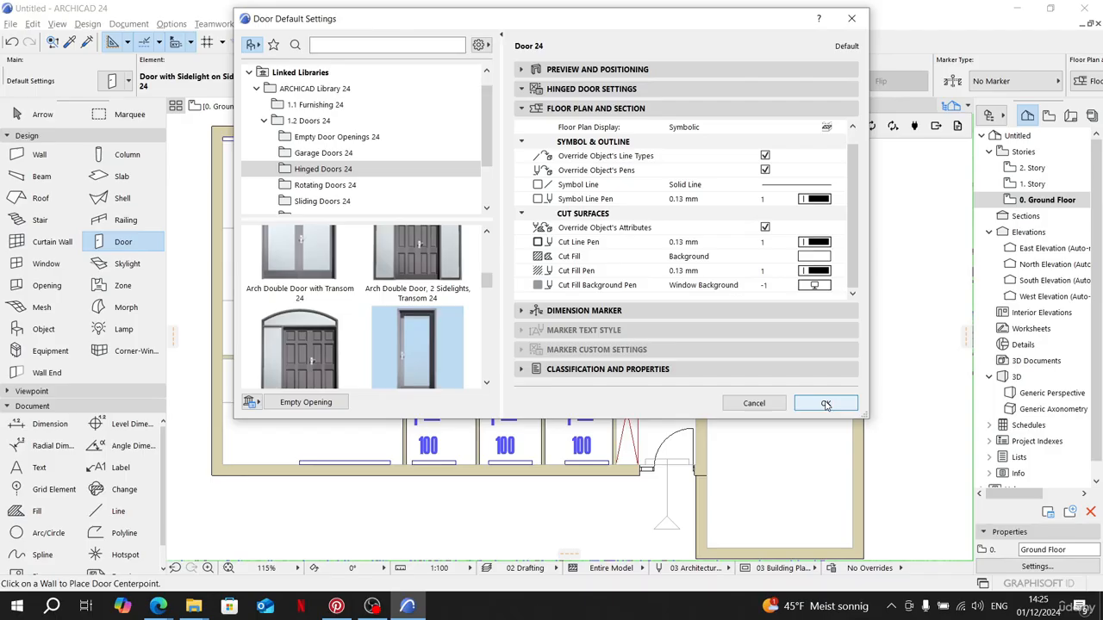
Step: Set the door's width to 80, height to 230 and sill height to 0, and apply the default settings
{"action": "left_click", "coordinate": [603, 69]}
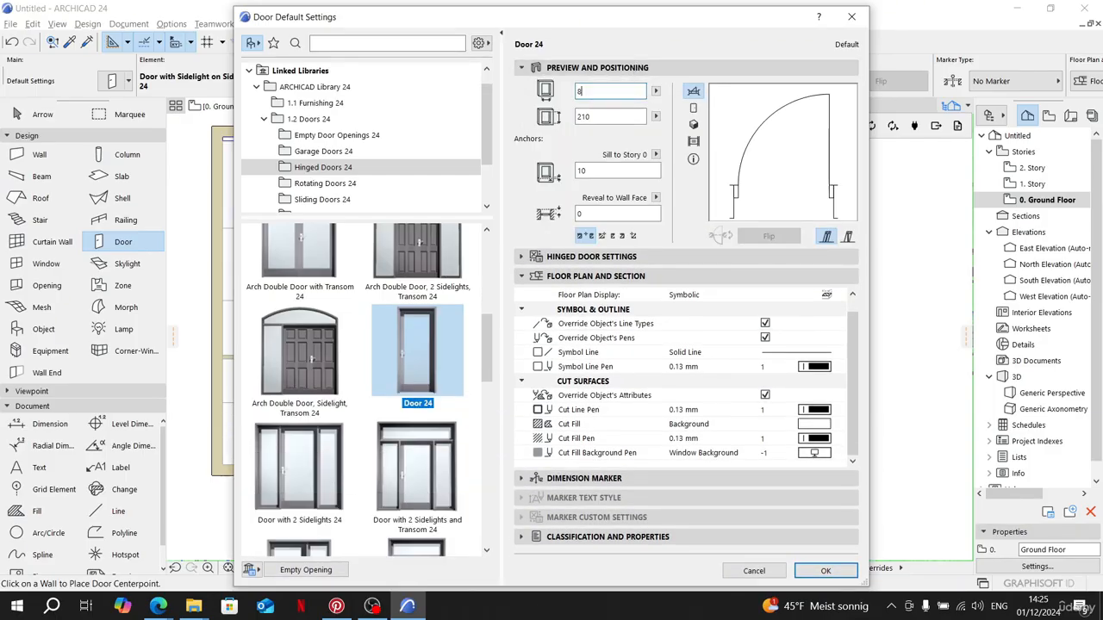
{"action": "left_click", "coordinate": [600, 118]}
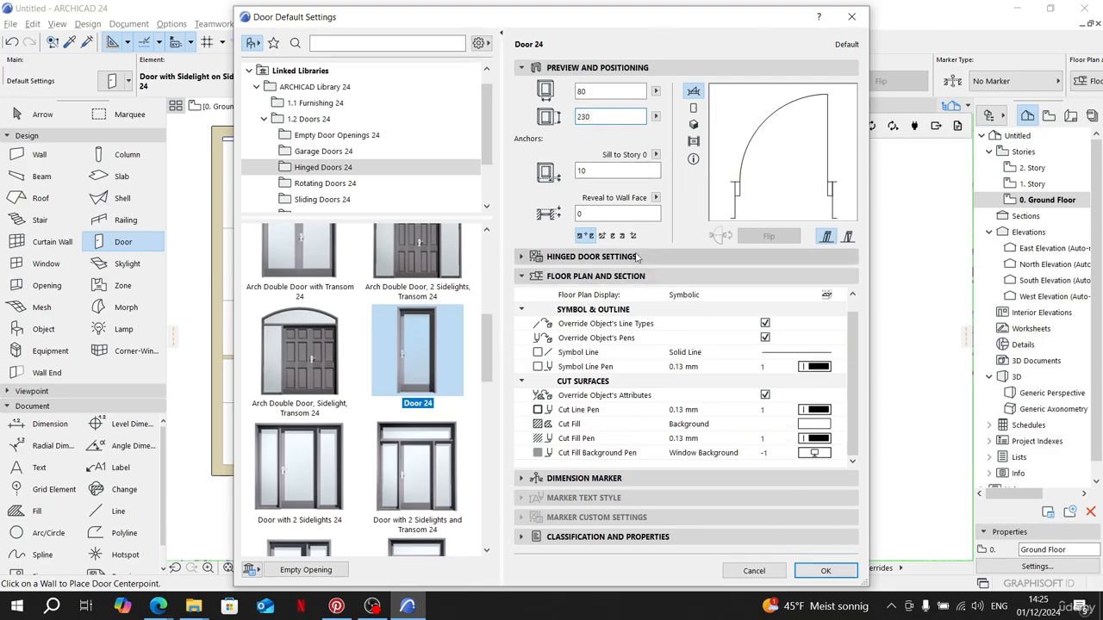
{"action": "key", "text": "Tab"}
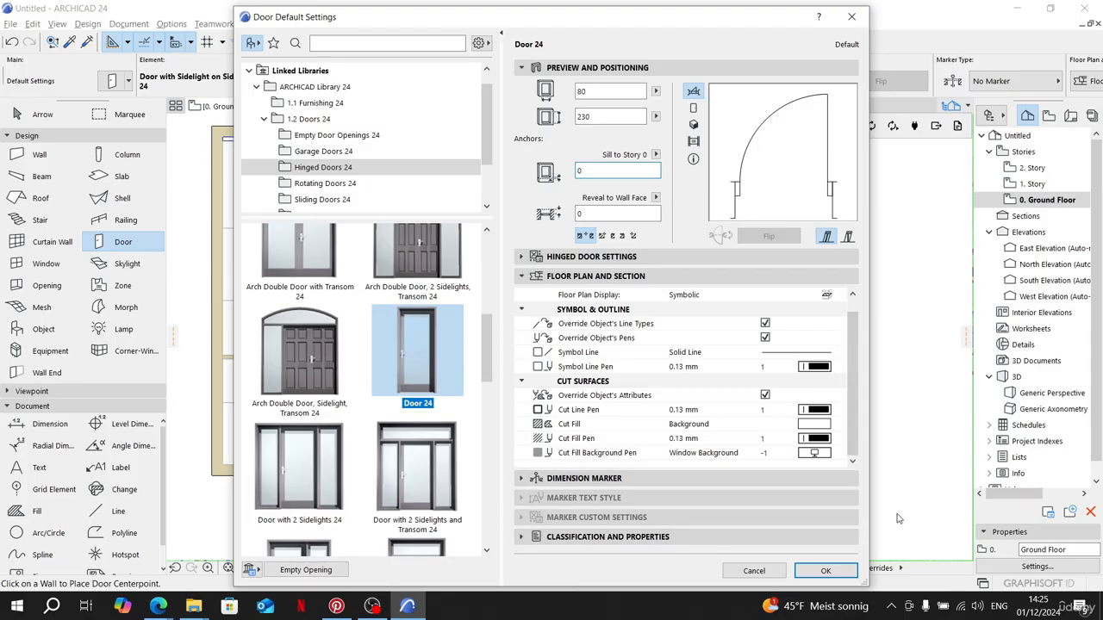
{"action": "left_click", "coordinate": [851, 571]}
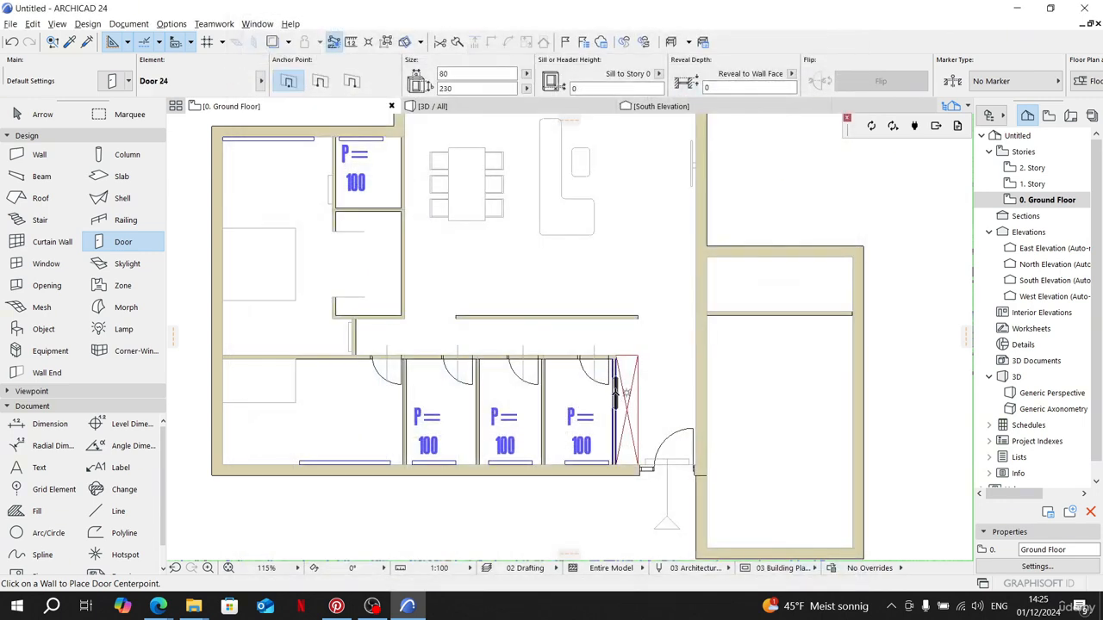
Step: Place hinged doors on the corridor wall for the two easternmost small rooms, centred on their drafted centre lines, hinged east and swinging into the rooms
{"action": "scroll", "coordinate": [640, 380], "scroll_direction": "up", "scroll_amount": 5}
{"action": "scroll", "coordinate": [501, 295], "scroll_direction": "up", "scroll_amount": 4}
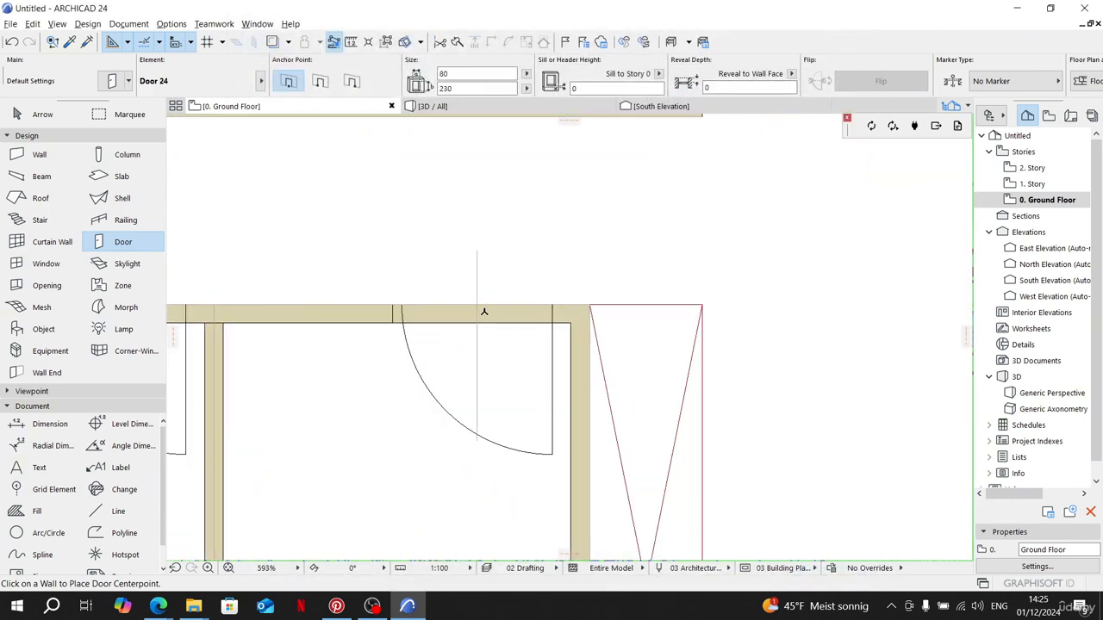
{"action": "left_click", "coordinate": [476, 295]}
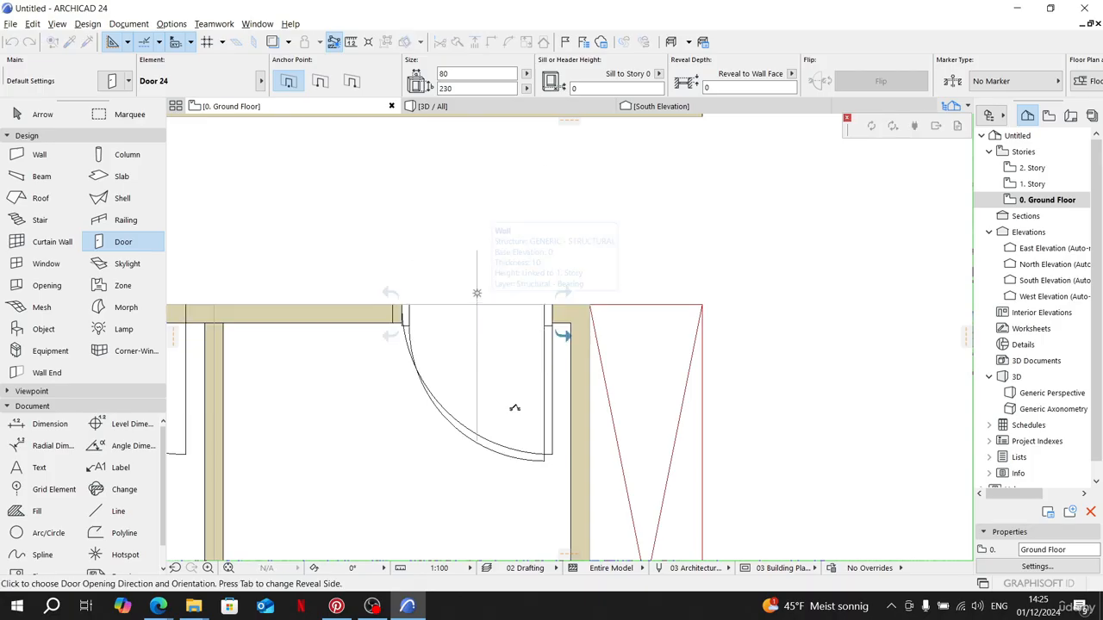
{"action": "left_click", "coordinate": [527, 414]}
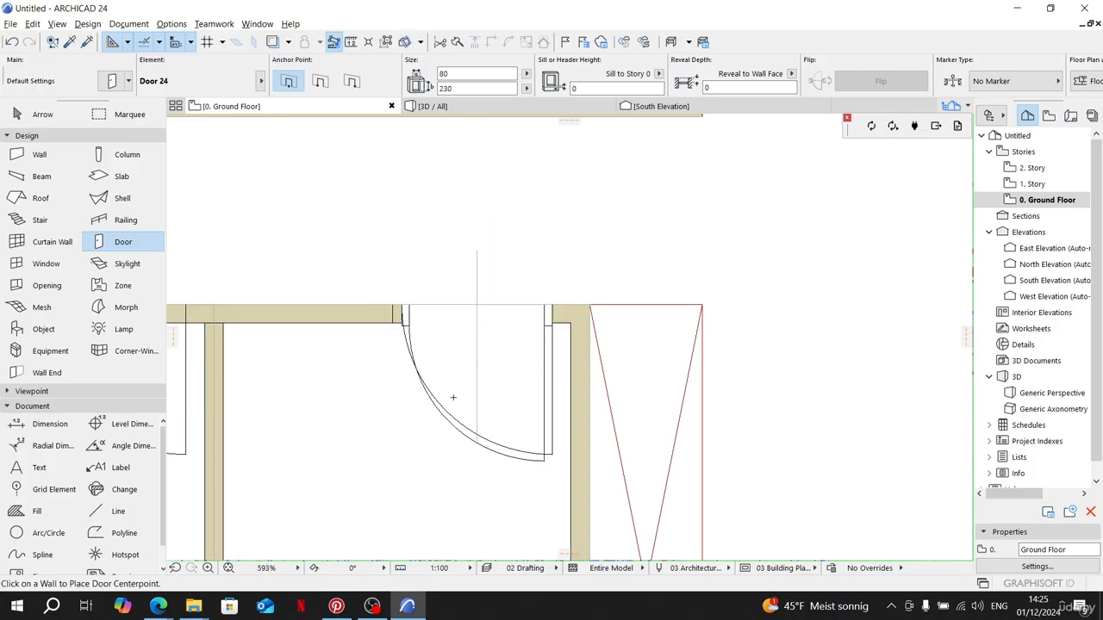
{"action": "scroll", "coordinate": [453, 394], "scroll_direction": "down", "scroll_amount": 2}
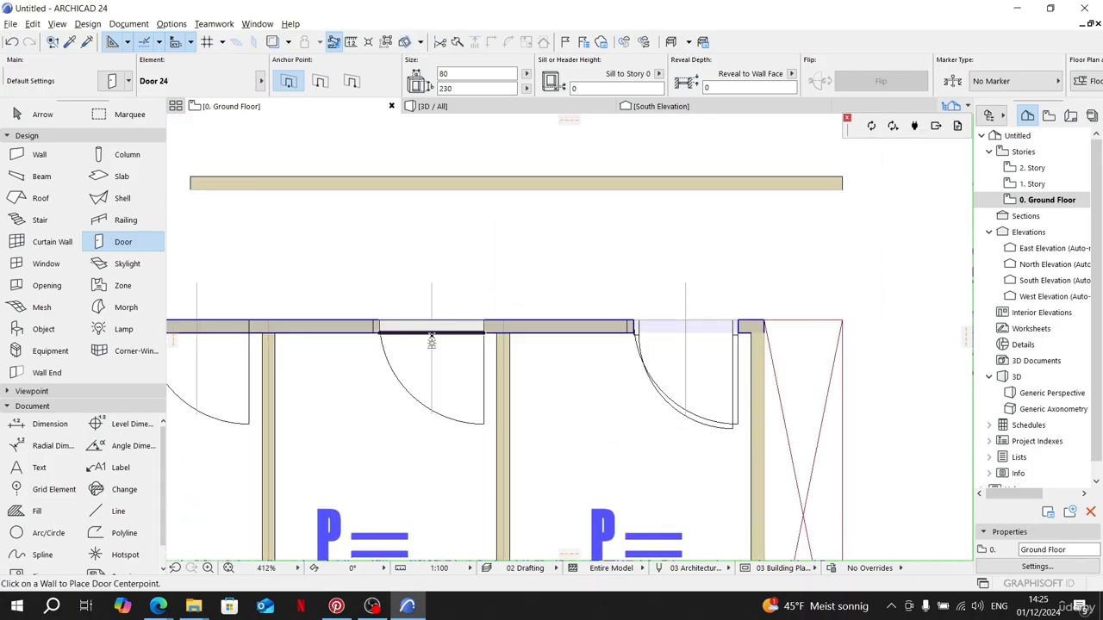
{"action": "left_click", "coordinate": [432, 336]}
{"action": "left_click", "coordinate": [468, 408]}
Step: Place the same door at the two remaining drafted openings to the west, hinged east and swinging into the rooms
{"action": "middle_click_drag", "start_coordinate": [457, 401], "coordinate": [720, 382]}
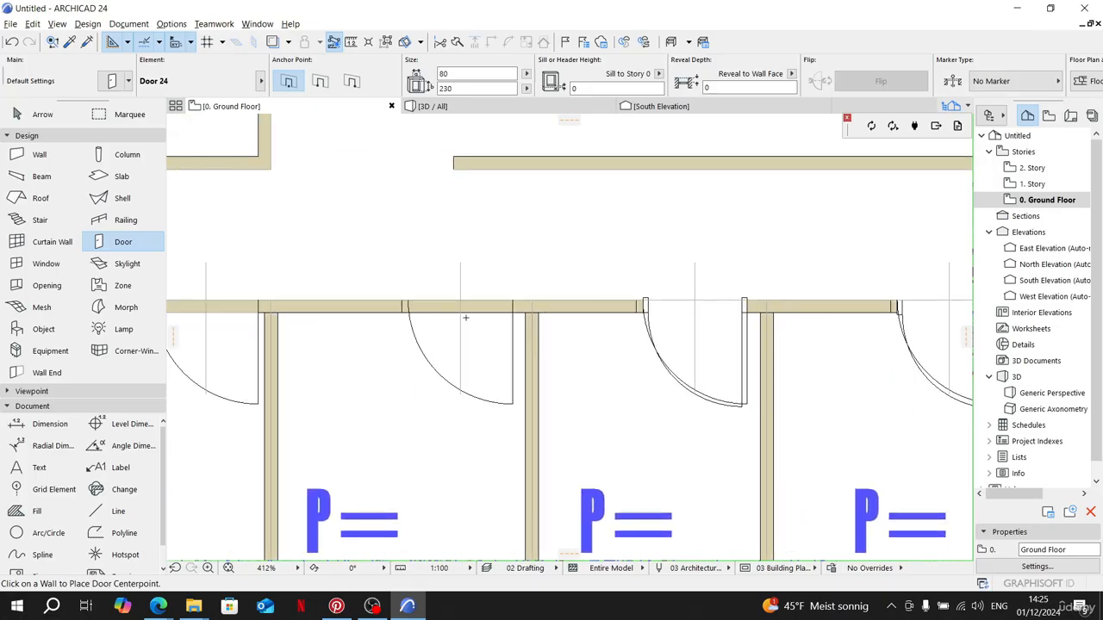
{"action": "left_click", "coordinate": [460, 319]}
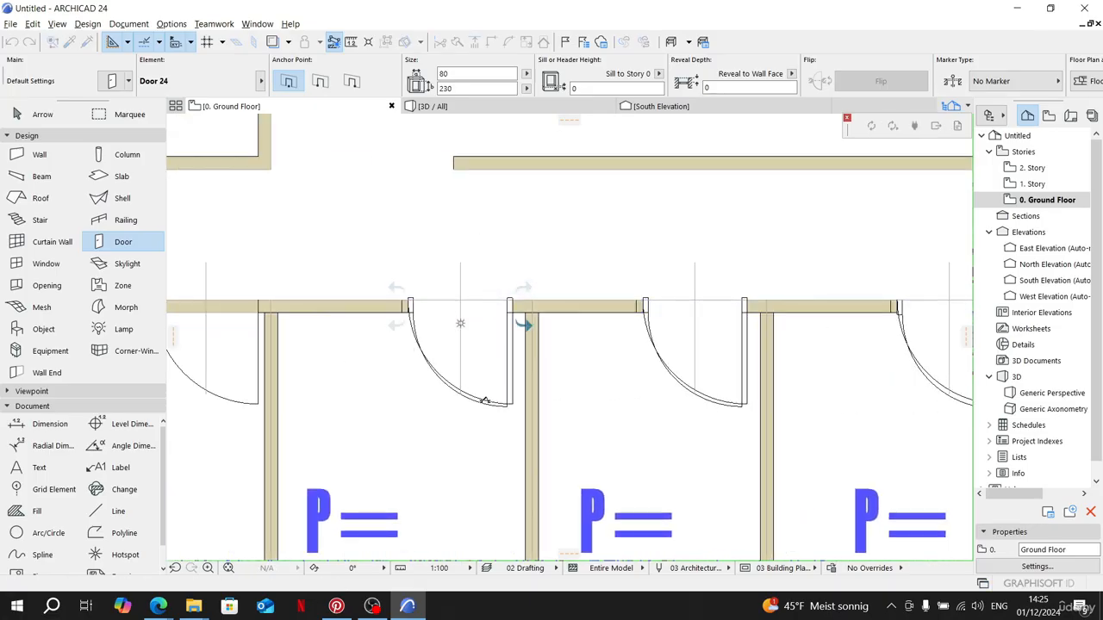
{"action": "left_click", "coordinate": [485, 401]}
{"action": "middle_click_drag", "start_coordinate": [485, 401], "coordinate": [748, 384]}
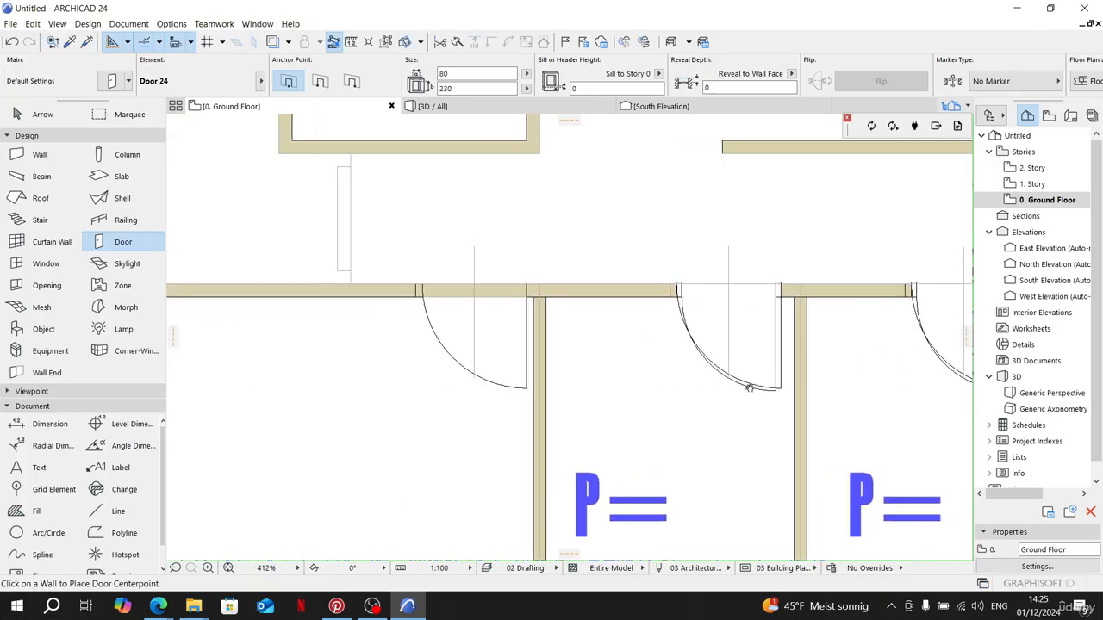
{"action": "left_click", "coordinate": [474, 304]}
{"action": "left_click", "coordinate": [485, 315]}
{"action": "scroll", "coordinate": [496, 383], "scroll_direction": "down", "scroll_amount": 3}
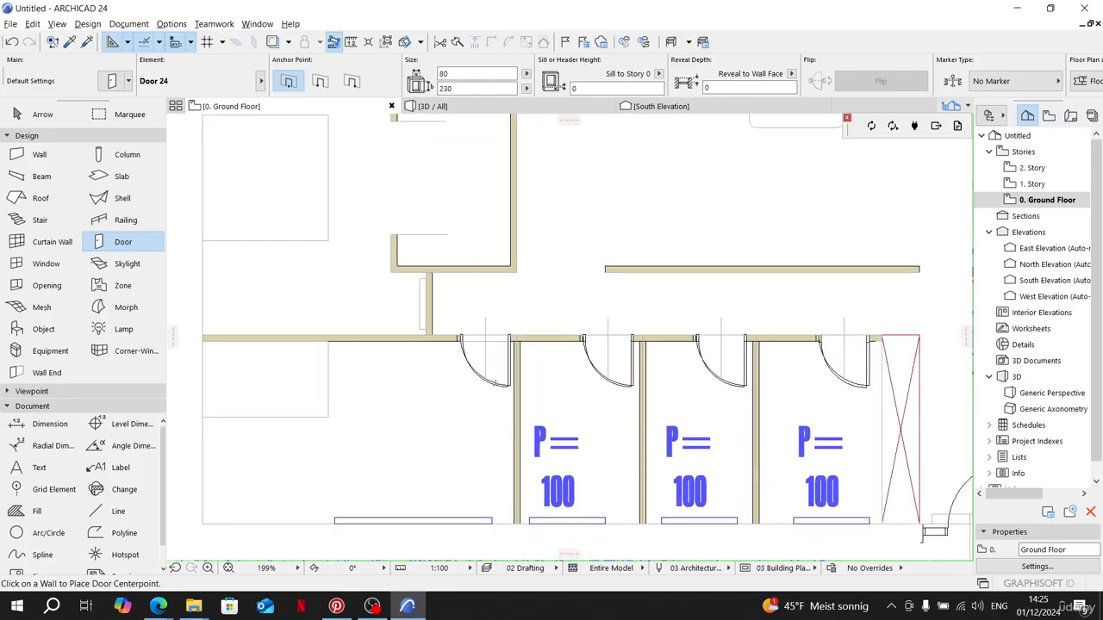
{"action": "key", "text": "Escape"}
Step: Delete the drafted 2D door symbol lines and arcs within a marquee around the four new doors, keeping the vertical centre lines
{"action": "middle_click_drag", "start_coordinate": [642, 374], "coordinate": [522, 364]}
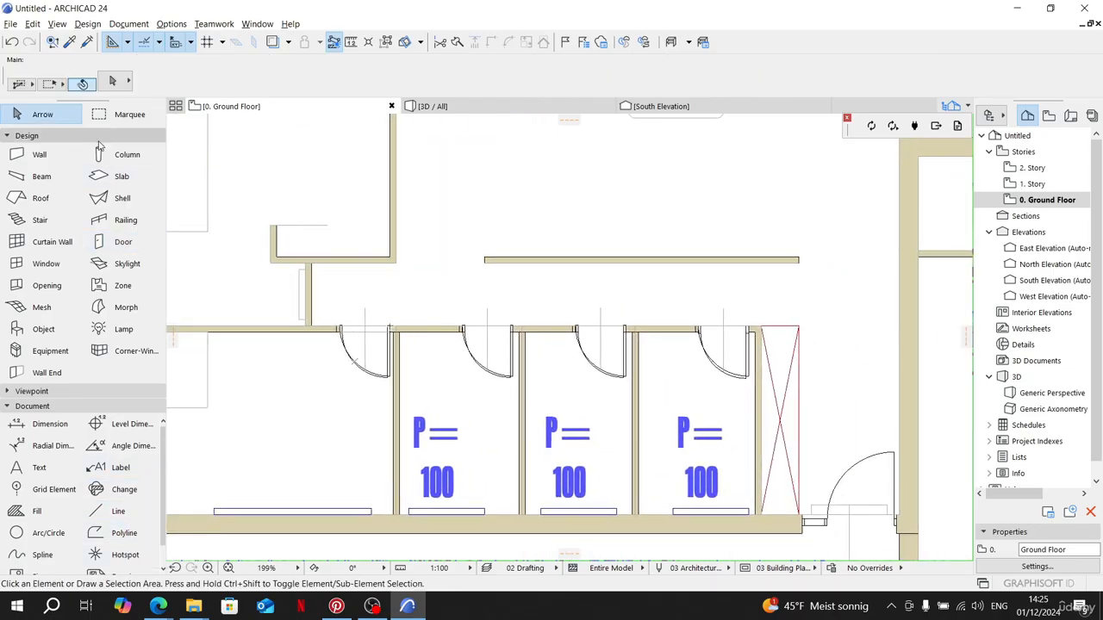
{"action": "left_click", "coordinate": [125, 114]}
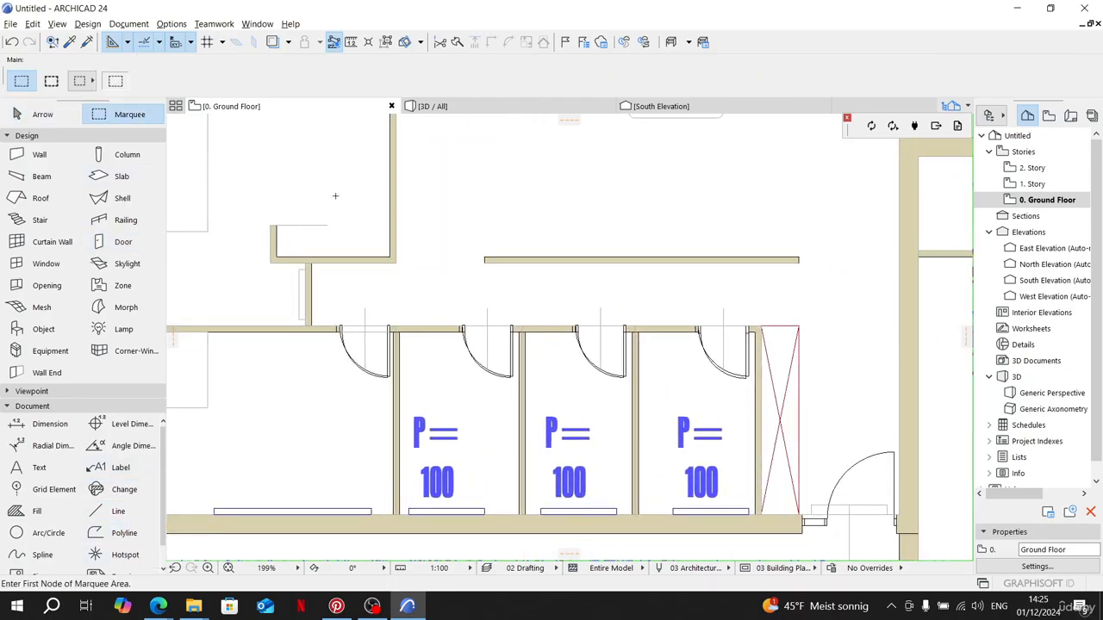
{"action": "left_click", "coordinate": [336, 303]}
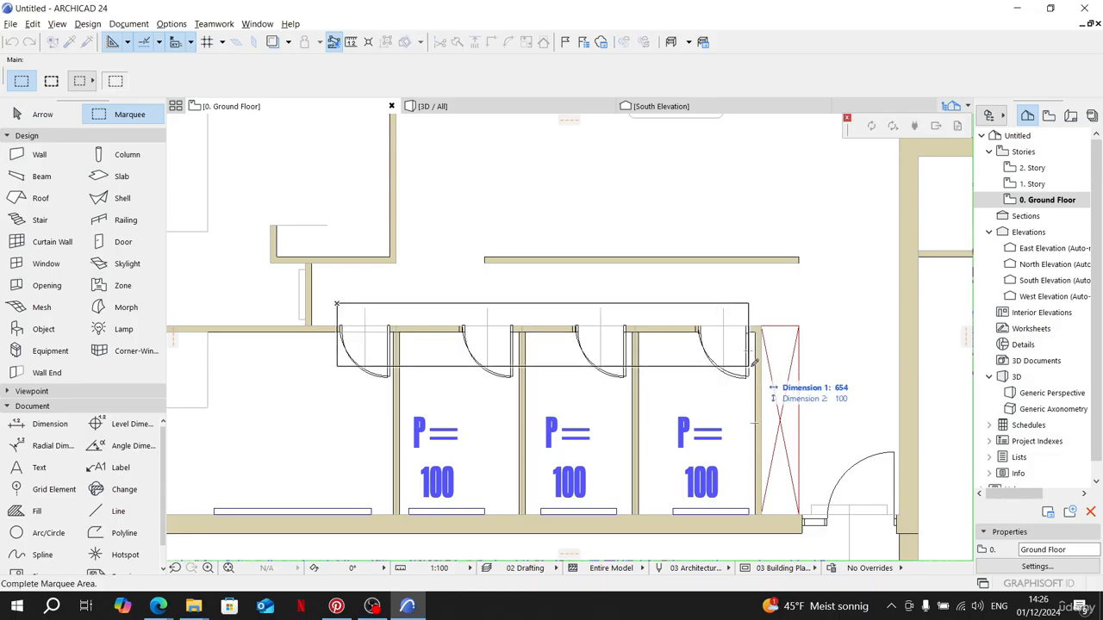
{"action": "scroll", "coordinate": [752, 363], "scroll_direction": "up", "scroll_amount": 2}
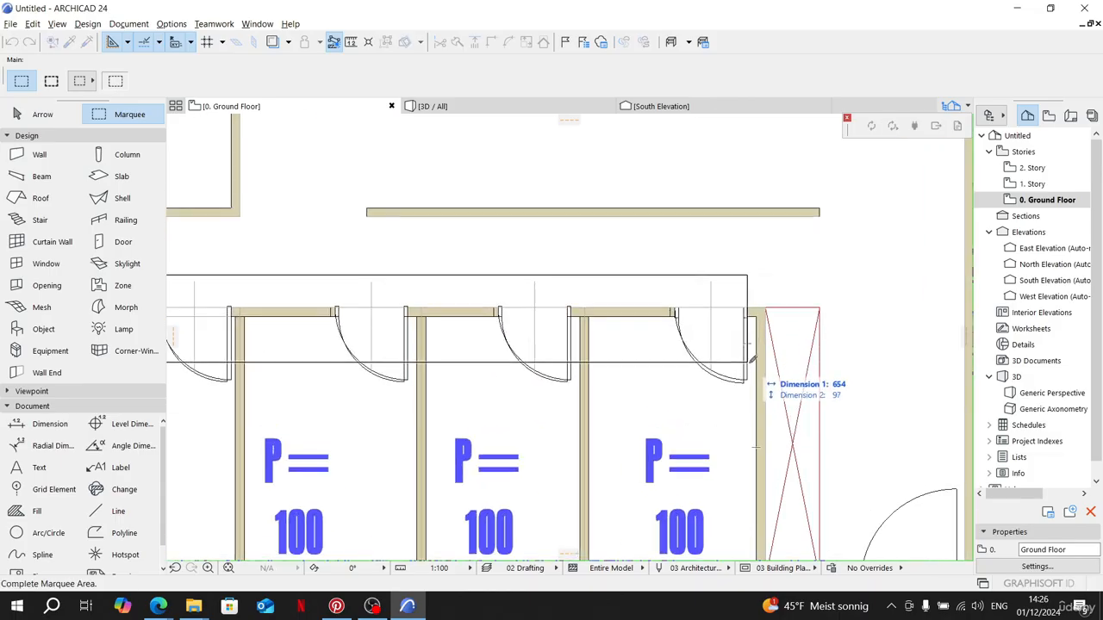
{"action": "left_click", "coordinate": [751, 366]}
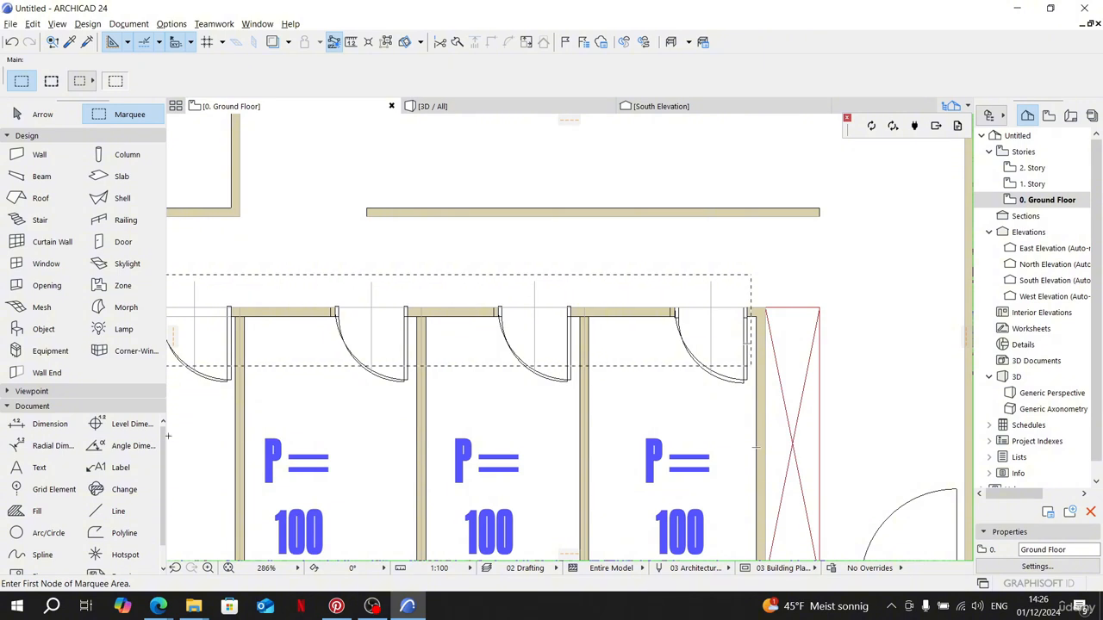
{"action": "left_click", "coordinate": [117, 511]}
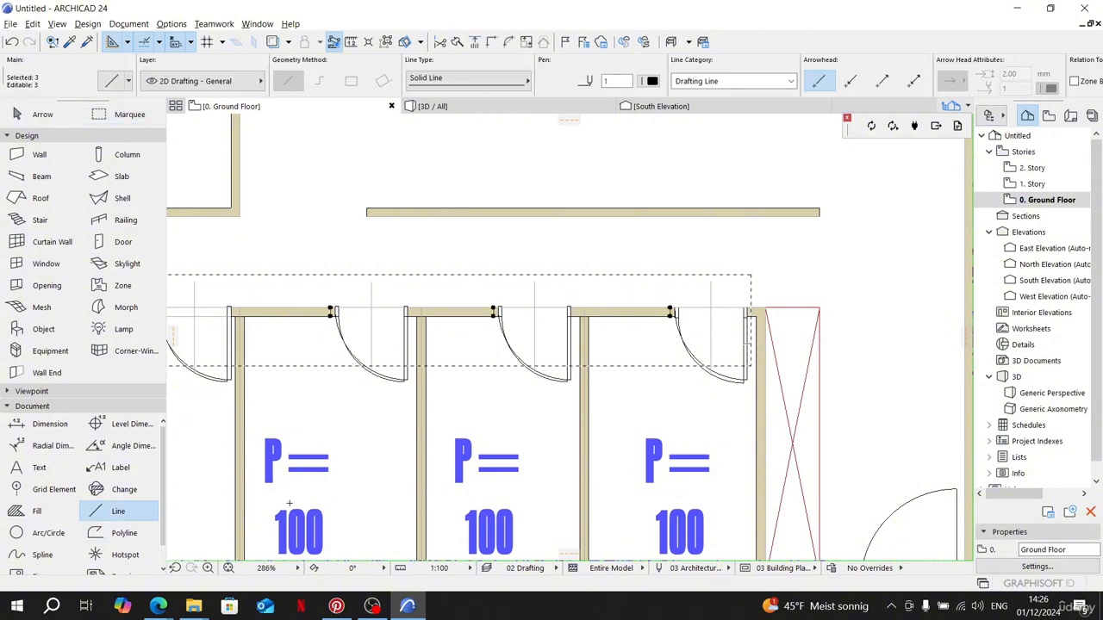
{"action": "scroll", "coordinate": [290, 503], "scroll_direction": "down", "scroll_amount": 1}
{"action": "middle_click_drag", "start_coordinate": [344, 485], "coordinate": [444, 444]}
{"action": "left_click", "coordinate": [138, 537]}
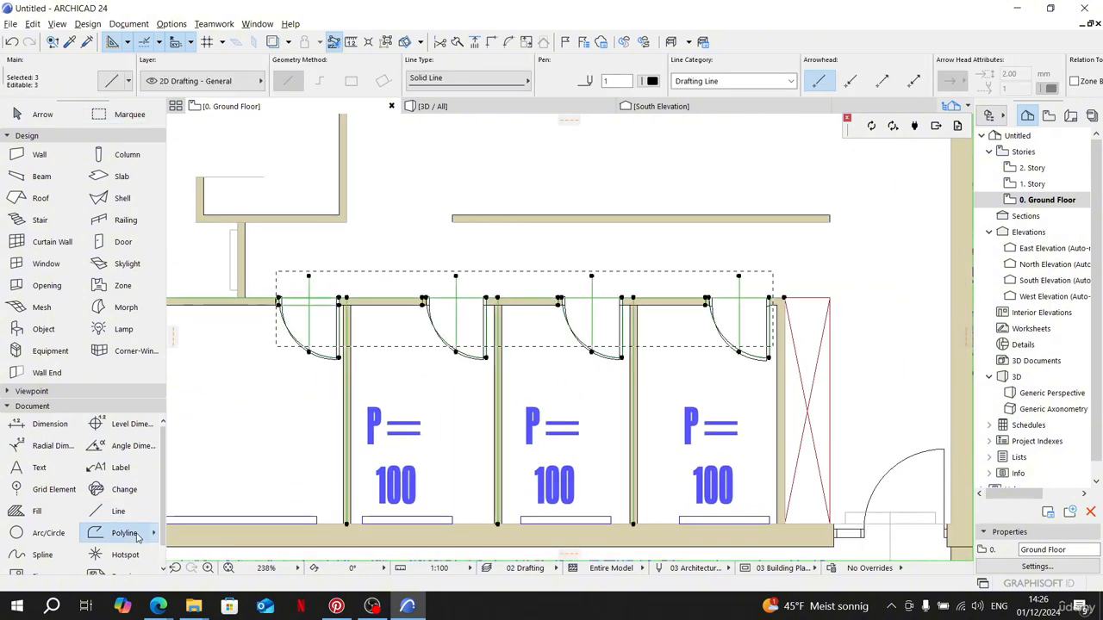
{"action": "left_click", "coordinate": [309, 280], "text": "shift"}
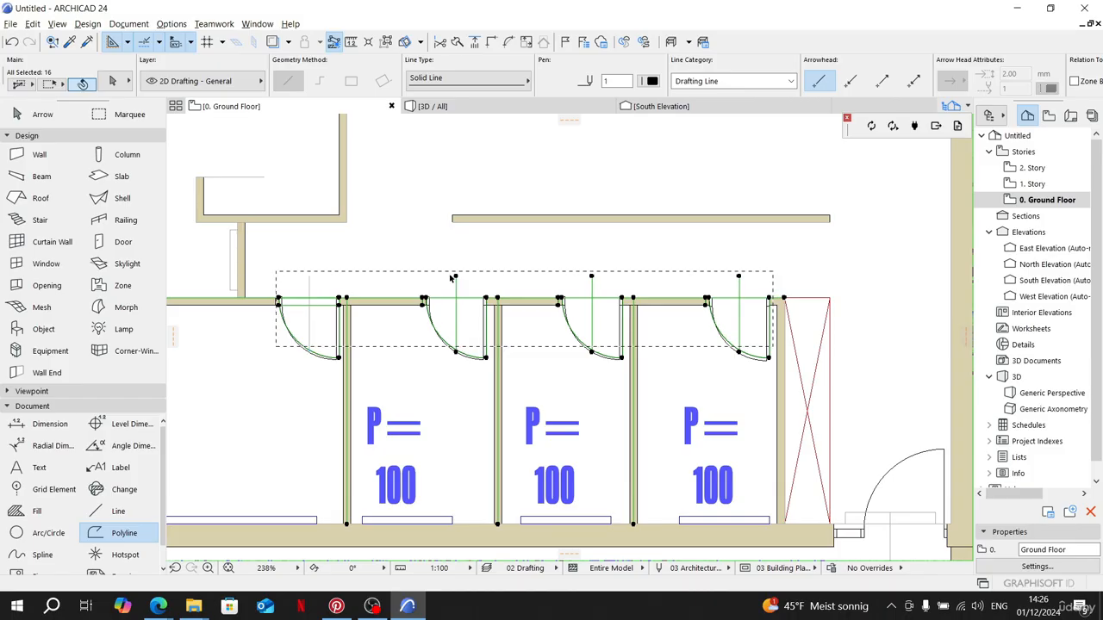
{"action": "left_click", "coordinate": [454, 277], "text": "shift"}
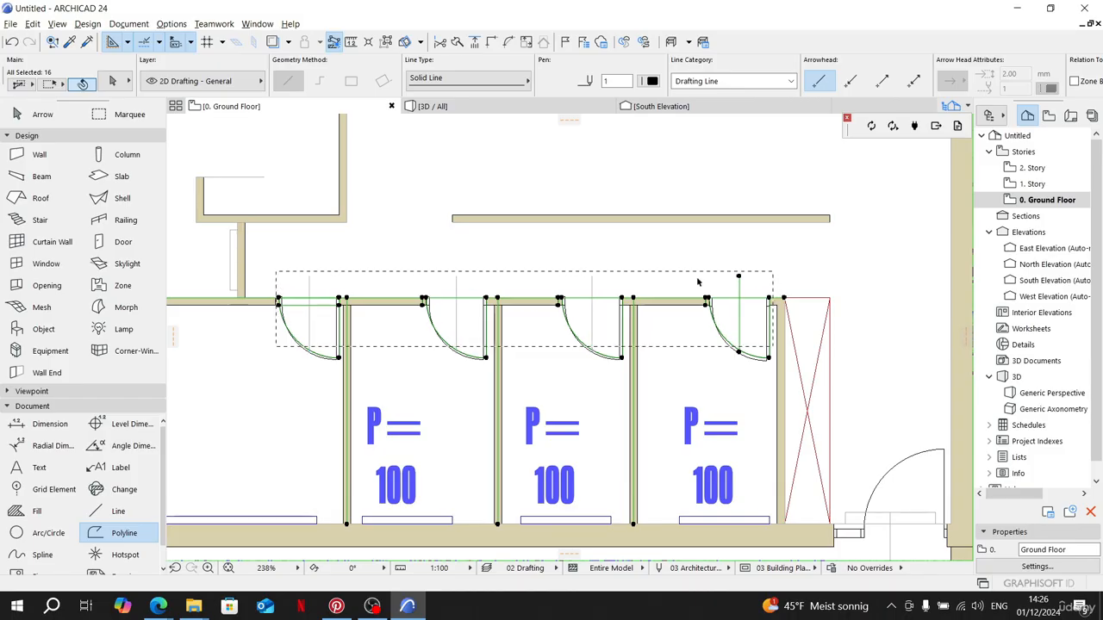
{"action": "left_click", "coordinate": [738, 278], "text": "shift"}
{"action": "key", "text": "Delete"}
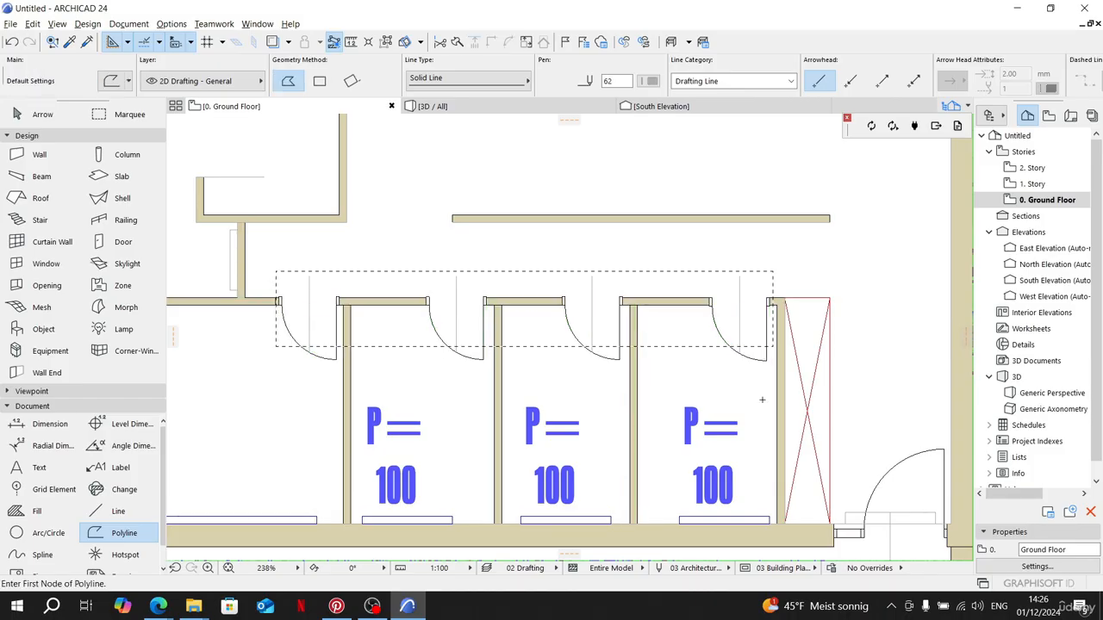
{"action": "key", "text": "Escape"}
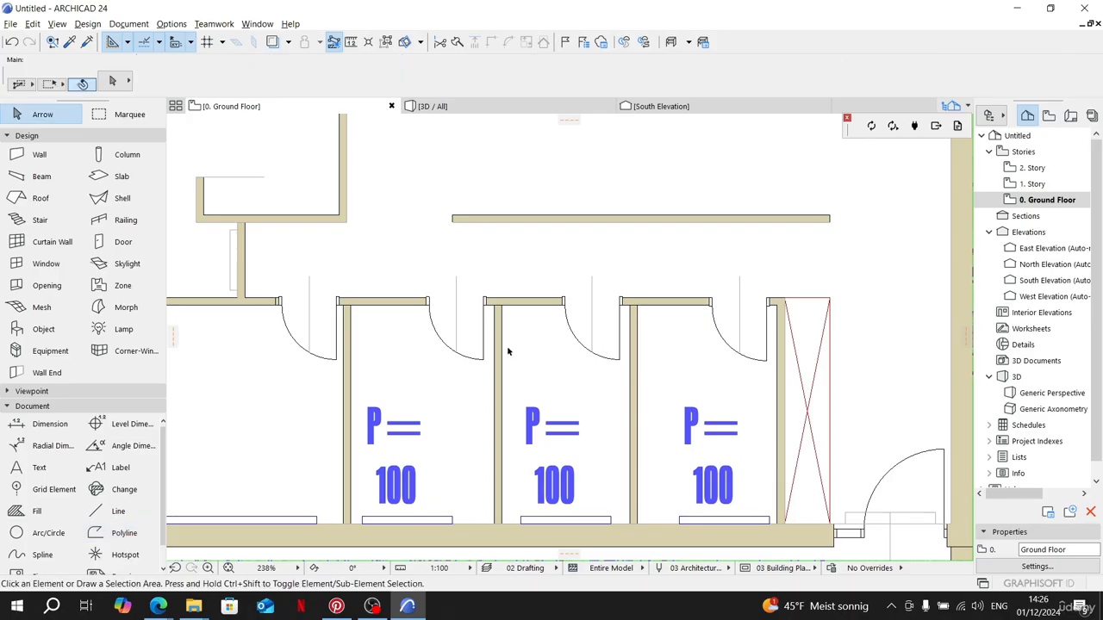
Step: Select the four new doors and examine how their frames and swings sit in the corridor wall
{"action": "scroll", "coordinate": [509, 347], "scroll_direction": "down", "scroll_amount": 4}
{"action": "scroll", "coordinate": [546, 344], "scroll_direction": "up", "scroll_amount": 3}
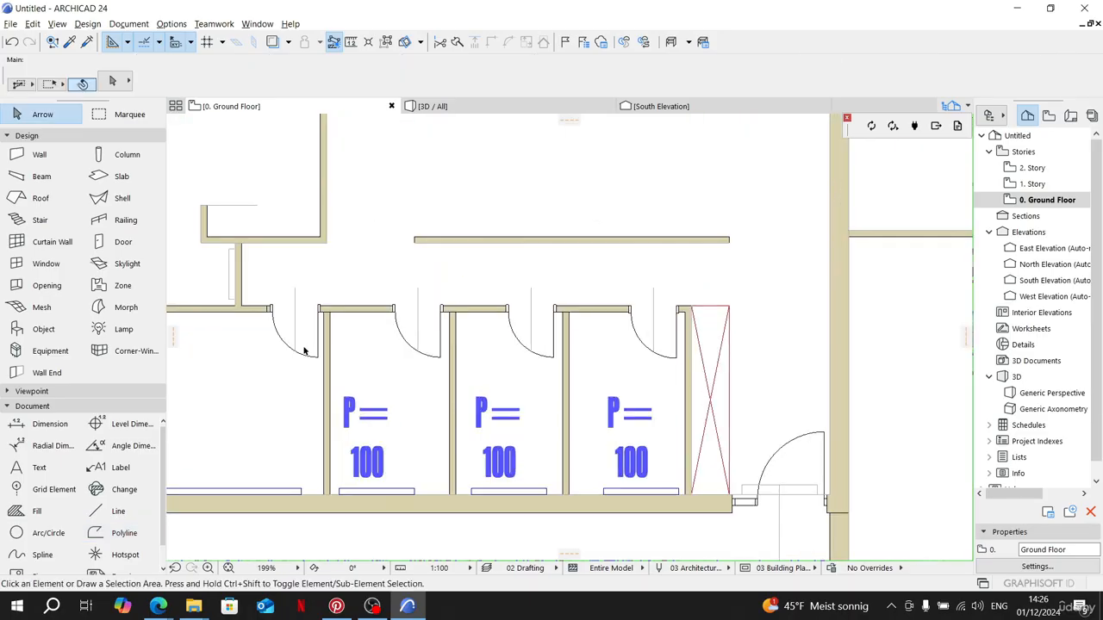
{"action": "left_click", "coordinate": [272, 312]}
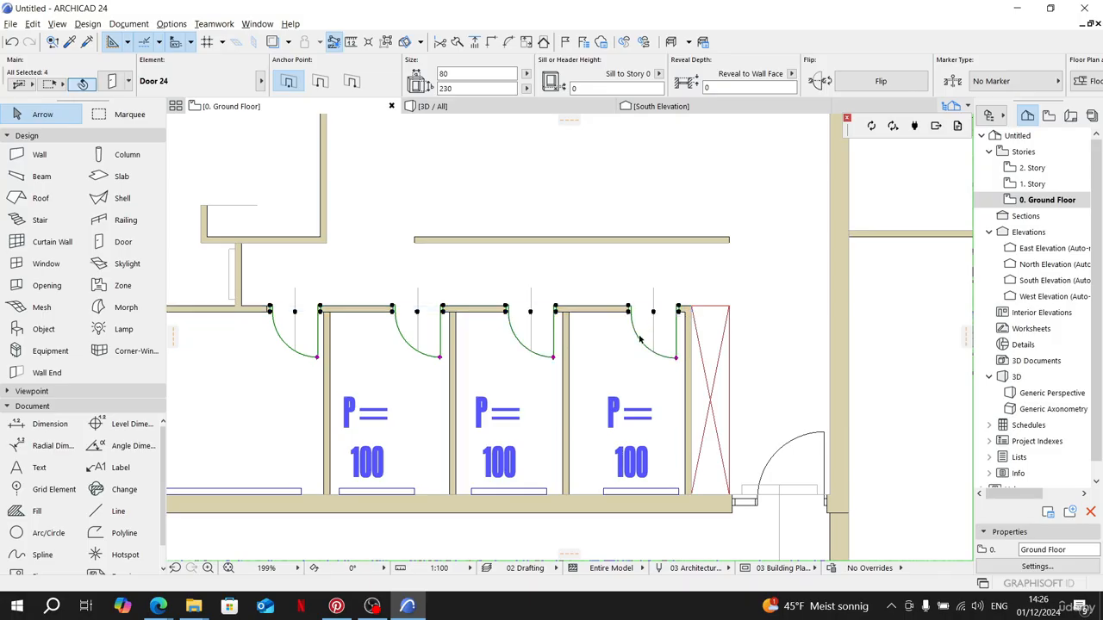
{"action": "scroll", "coordinate": [629, 310], "scroll_direction": "up", "scroll_amount": 7}
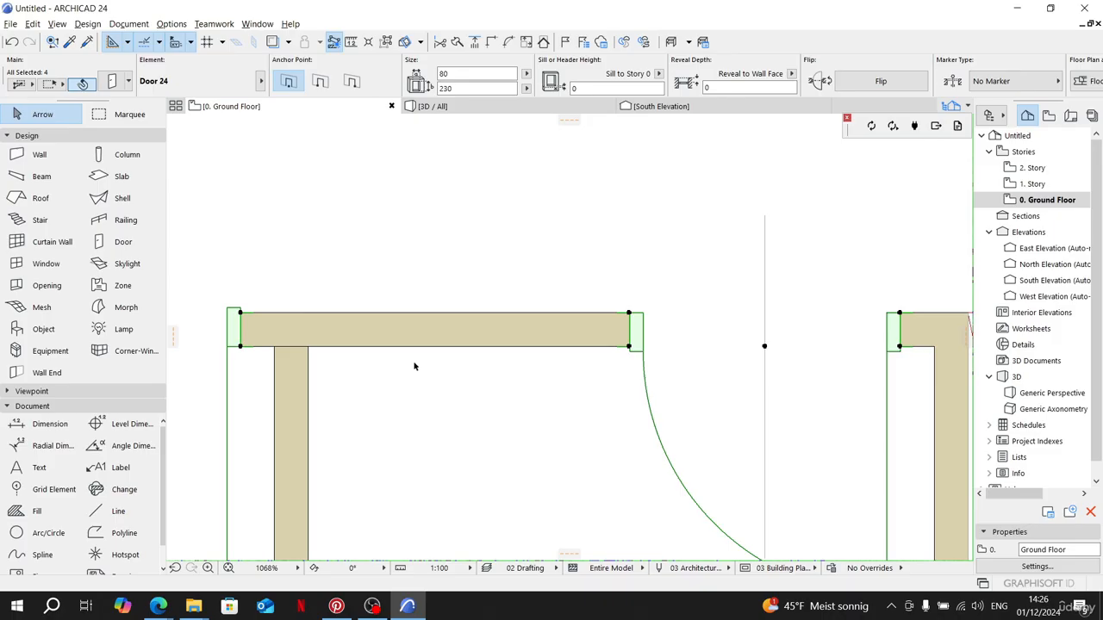
{"action": "scroll", "coordinate": [413, 366], "scroll_direction": "down", "scroll_amount": 6}
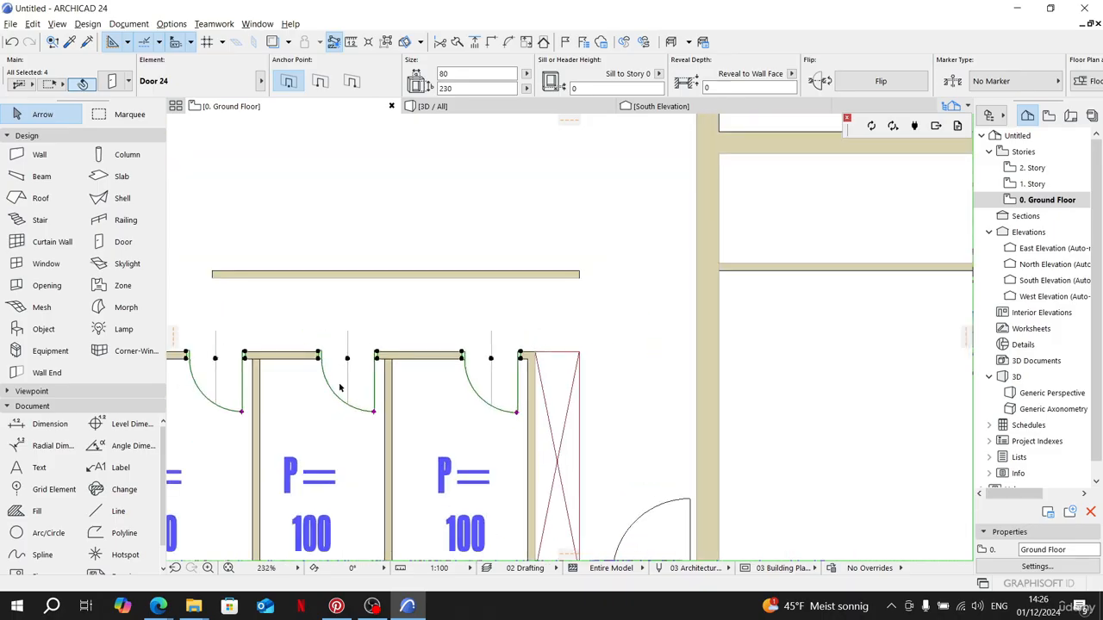
{"action": "scroll", "coordinate": [341, 388], "scroll_direction": "up", "scroll_amount": 2}
{"action": "middle_click_drag", "start_coordinate": [340, 387], "coordinate": [415, 387]}
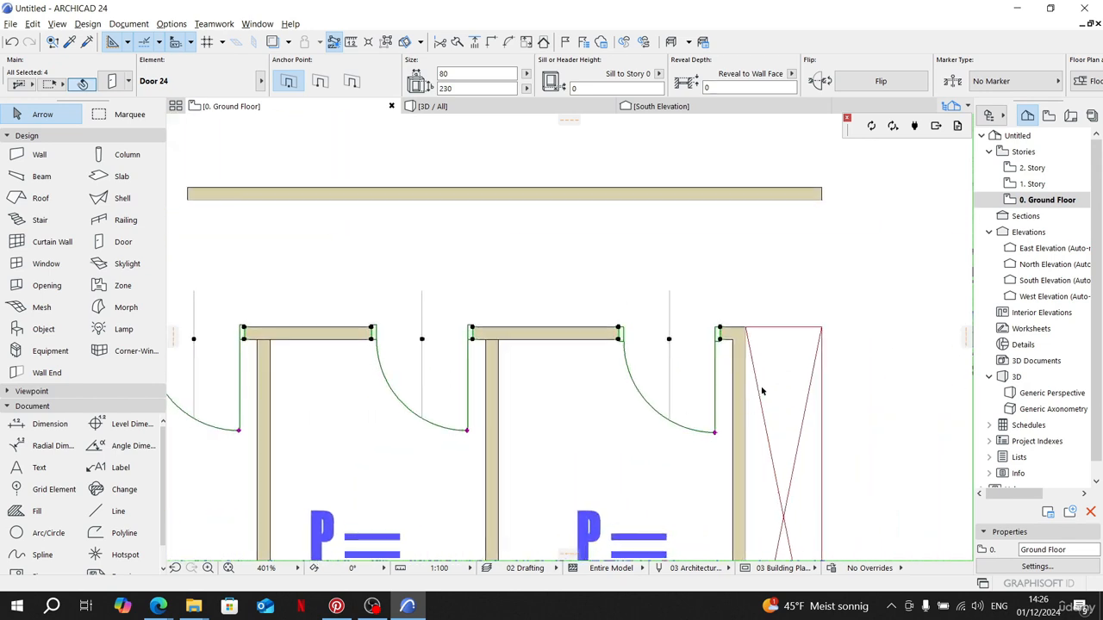
{"action": "scroll", "coordinate": [682, 386], "scroll_direction": "up", "scroll_amount": 3}
{"action": "scroll", "coordinate": [682, 386], "scroll_direction": "down", "scroll_amount": 2}
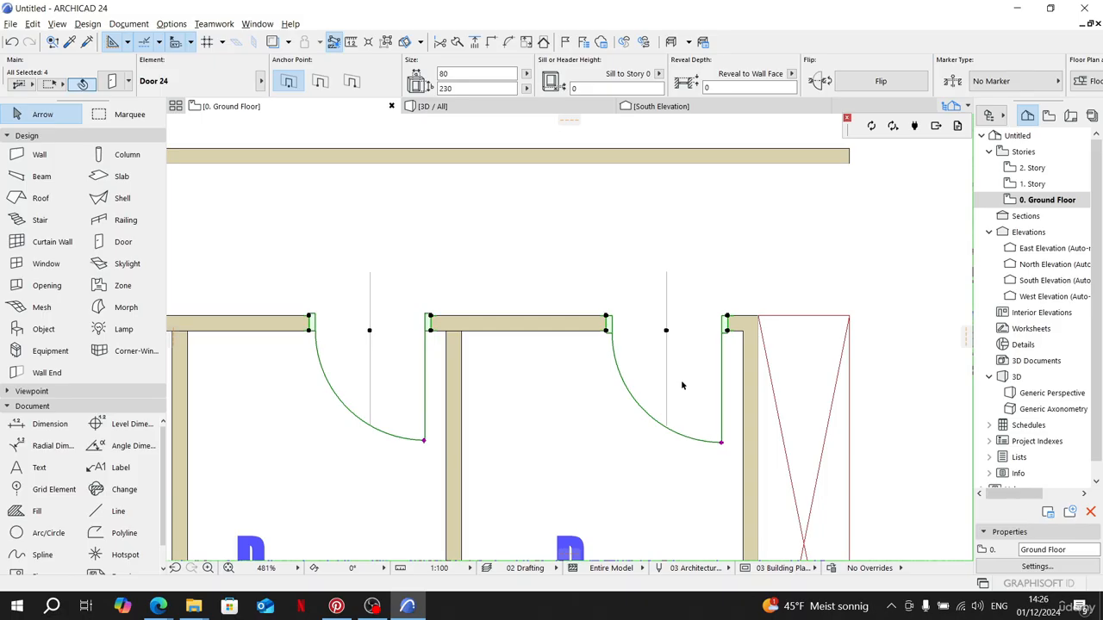
{"action": "key", "text": "Escape"}
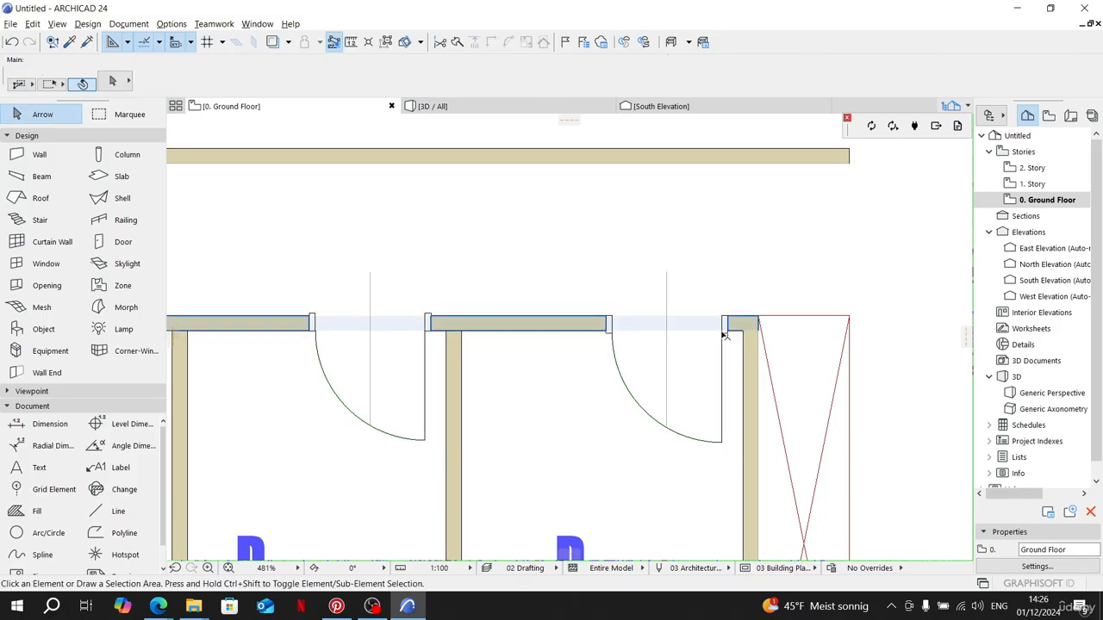
Step: Replace the easternmost corridor door with a new one centred on the same centre line, hinged east and opening into the room
{"action": "left_click", "coordinate": [610, 324]}
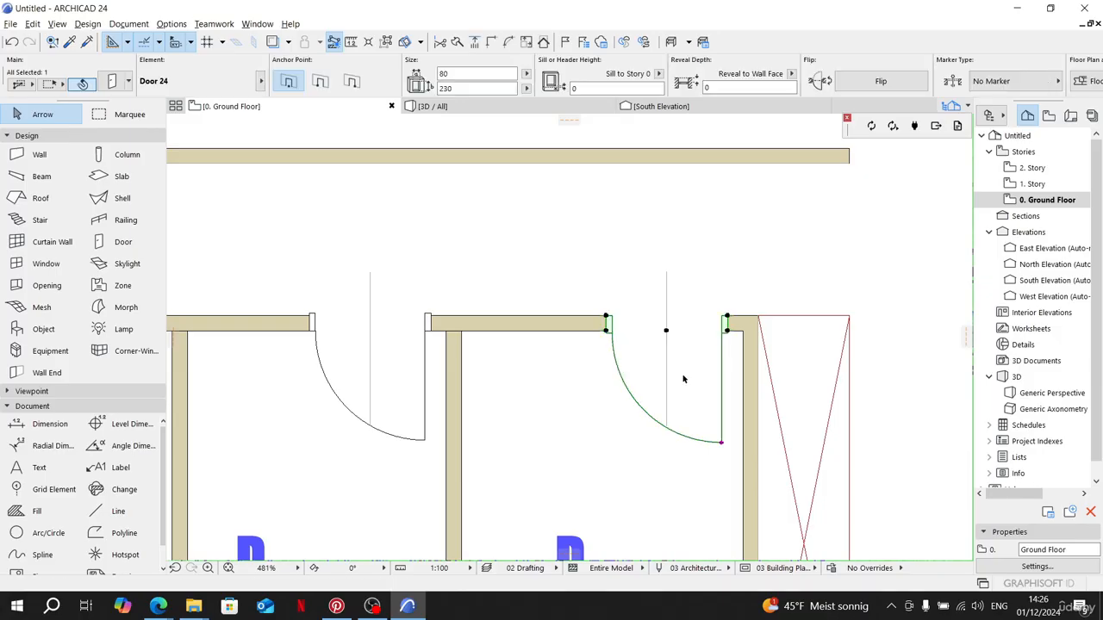
{"action": "key", "text": "Delete"}
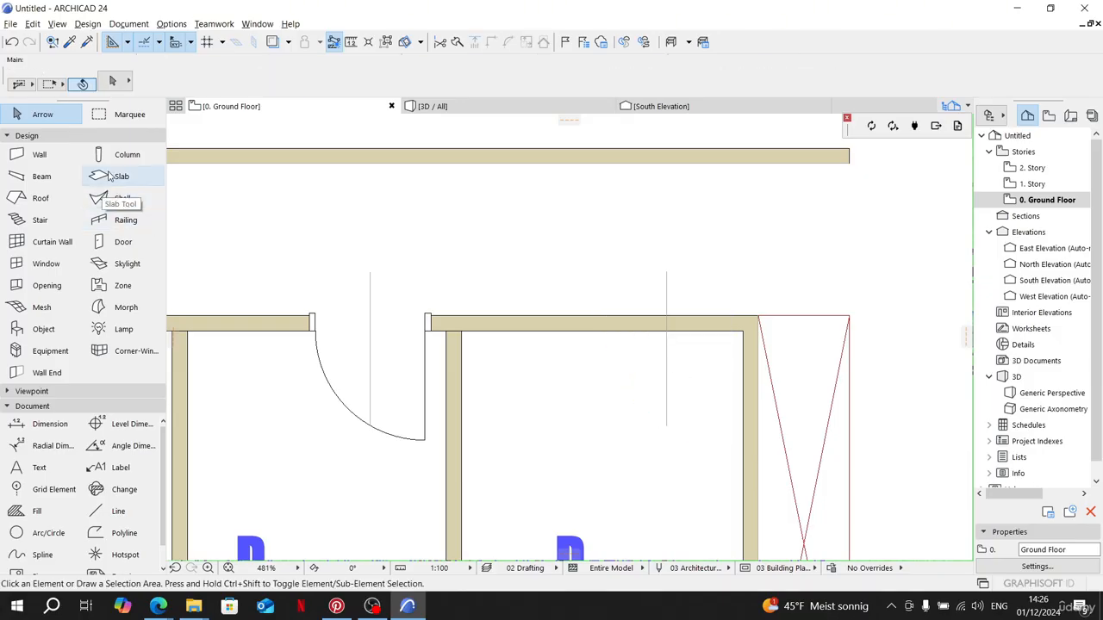
{"action": "left_click", "coordinate": [119, 242]}
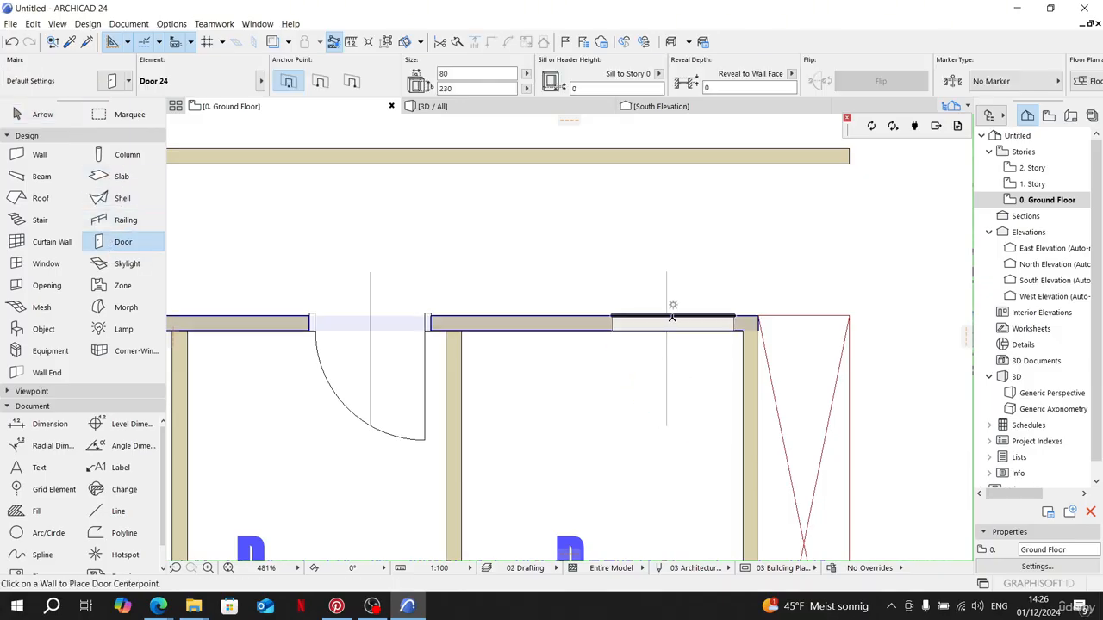
{"action": "left_click", "coordinate": [666, 324]}
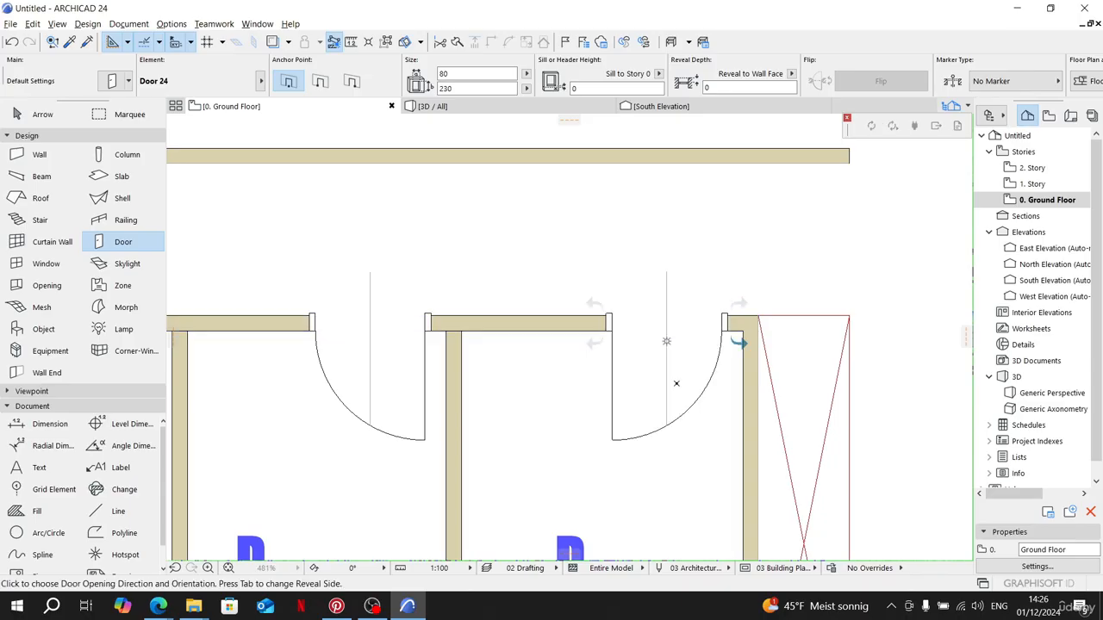
{"action": "left_click", "coordinate": [675, 383]}
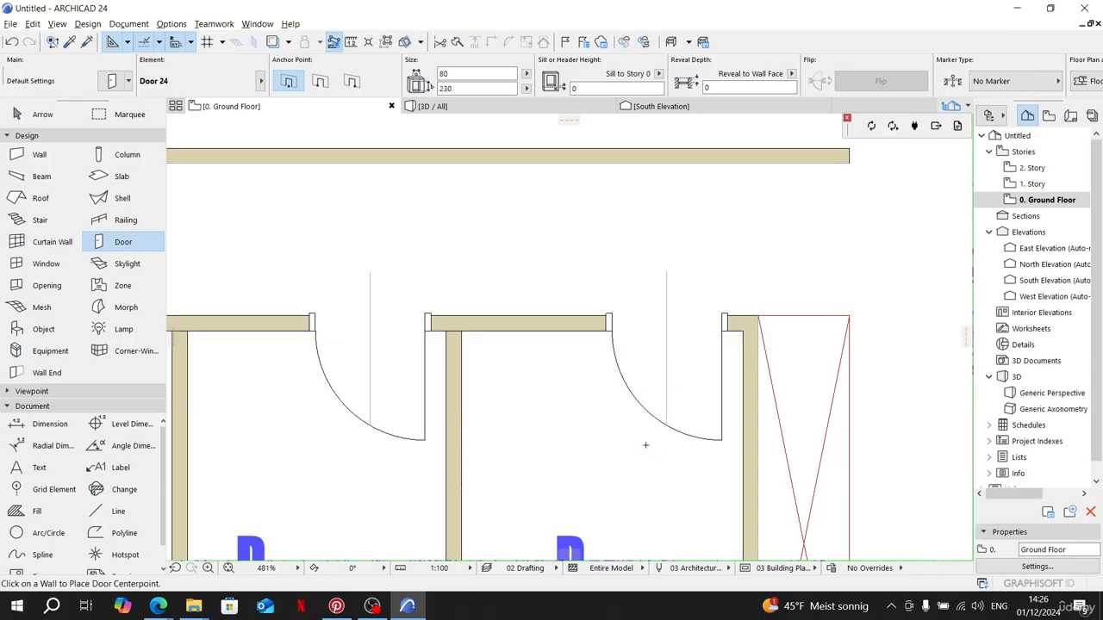
{"action": "key", "text": "Escape"}
Step: Inspect the placed corridor doors and the entrance door in the 3D model from above the living area
{"action": "scroll", "coordinate": [633, 437], "scroll_direction": "down", "scroll_amount": 5}
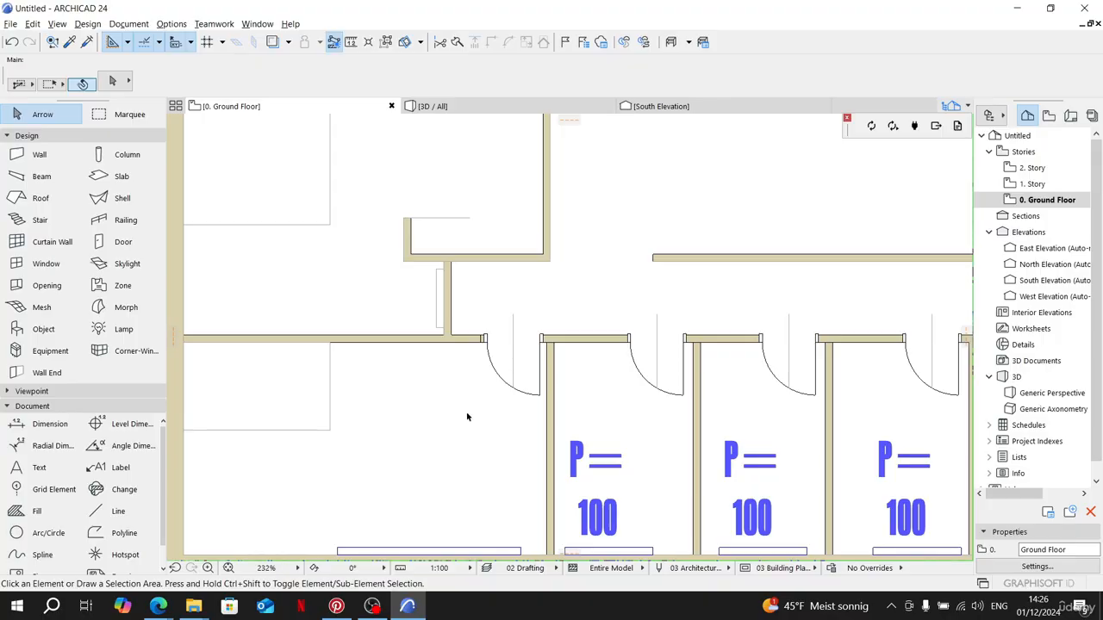
{"action": "left_click", "coordinate": [446, 107]}
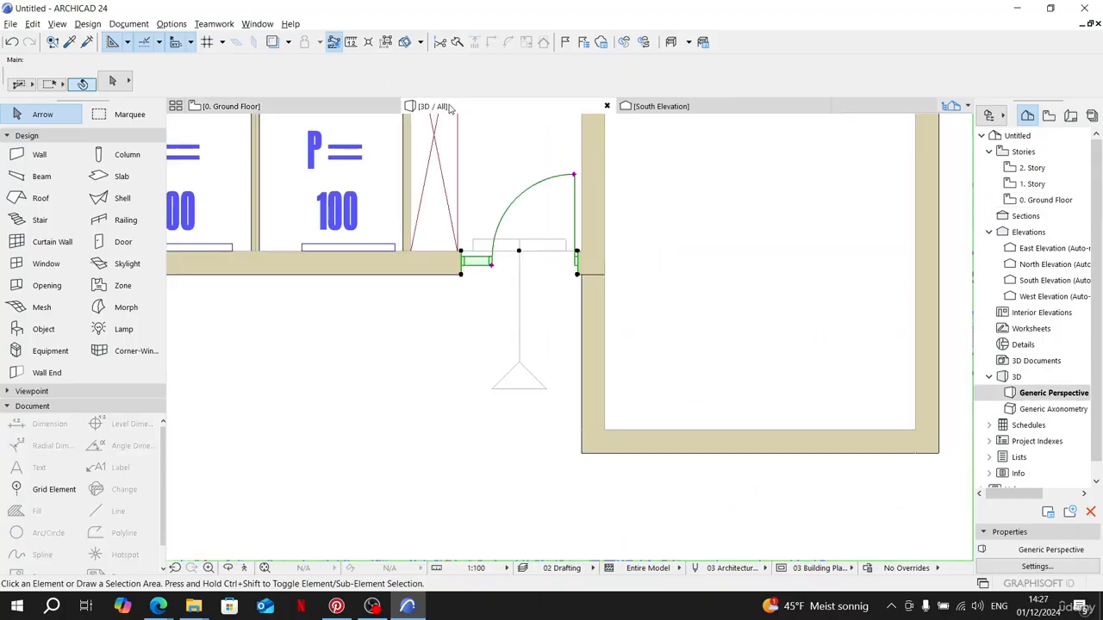
{"action": "scroll", "coordinate": [458, 377], "scroll_direction": "down", "scroll_amount": 5}
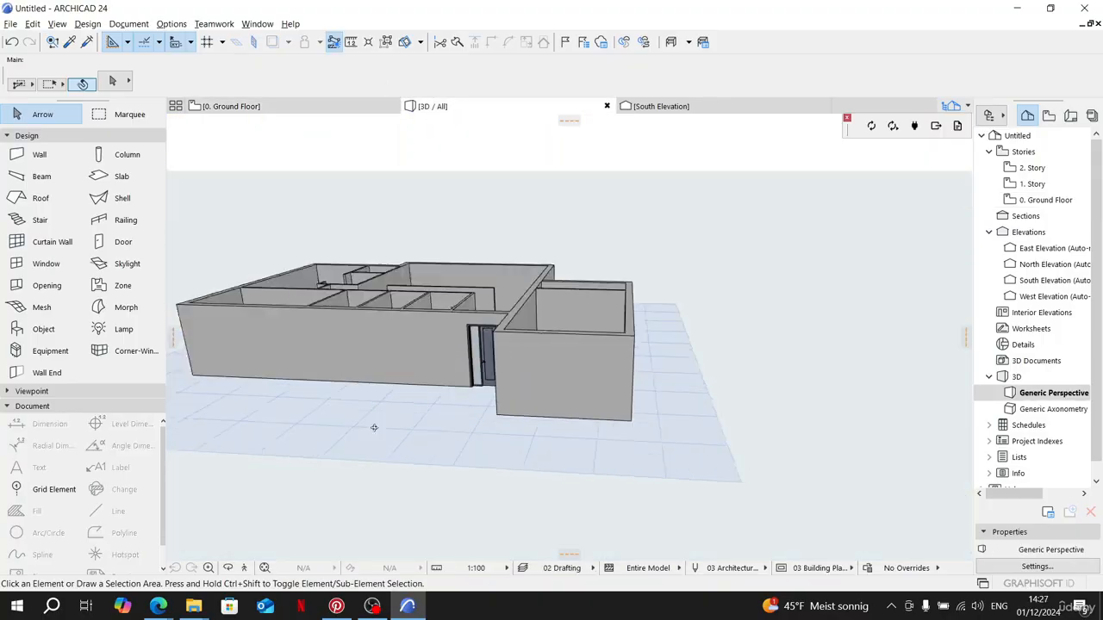
{"action": "middle_click_drag", "start_coordinate": [374, 428], "coordinate": [721, 293], "text": "shift"}
{"action": "scroll", "coordinate": [707, 295], "scroll_direction": "up", "scroll_amount": 3}
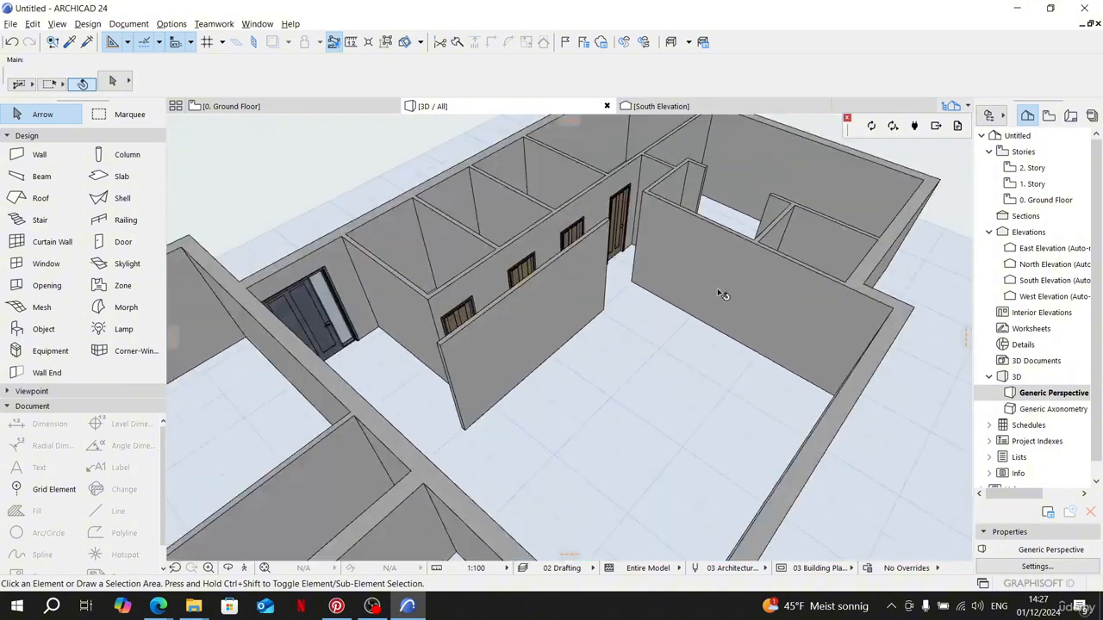
Step: Select the westernmost corridor door in the 3D model and open its hinged door settings
{"action": "scroll", "coordinate": [569, 254], "scroll_direction": "up", "scroll_amount": 2}
{"action": "middle_click_drag", "start_coordinate": [517, 246], "coordinate": [525, 354]}
{"action": "scroll", "coordinate": [659, 373], "scroll_direction": "up", "scroll_amount": 3}
{"action": "scroll", "coordinate": [525, 354], "scroll_direction": "down", "scroll_amount": 5}
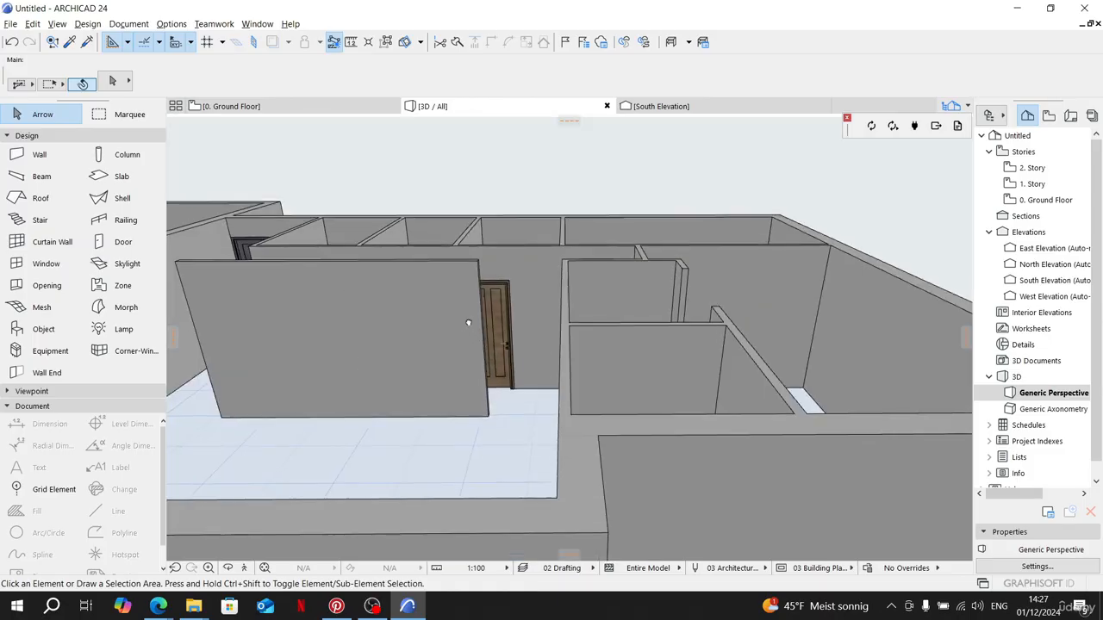
{"action": "middle_click_drag", "start_coordinate": [468, 322], "coordinate": [675, 384], "text": "shift"}
{"action": "scroll", "coordinate": [674, 384], "scroll_direction": "up", "scroll_amount": 3}
{"action": "scroll", "coordinate": [546, 345], "scroll_direction": "down", "scroll_amount": 2}
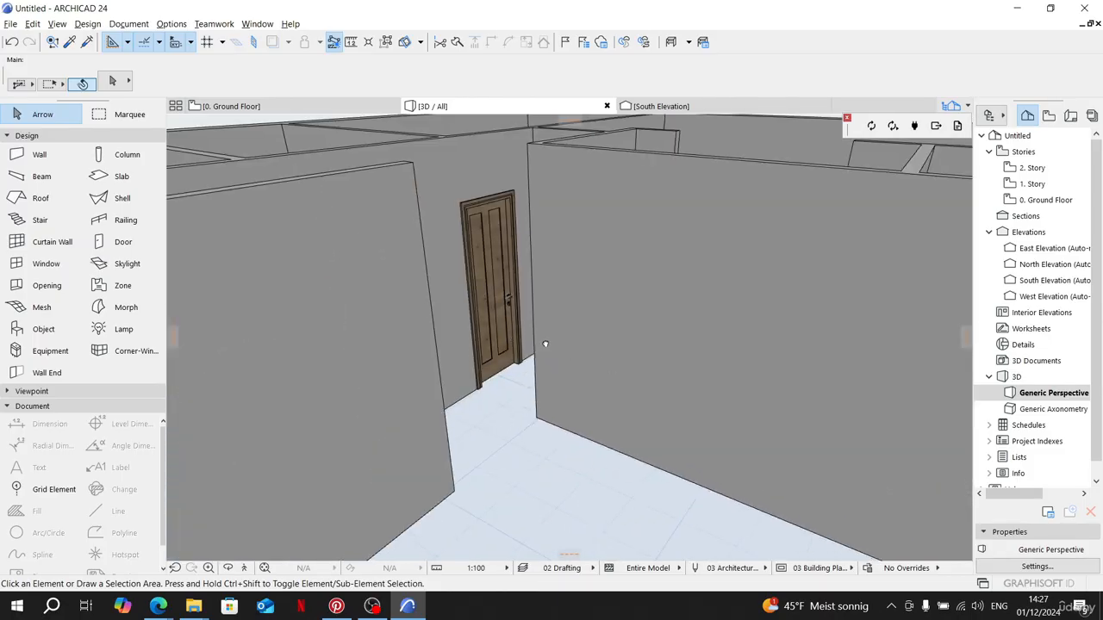
{"action": "middle_click_drag", "start_coordinate": [544, 344], "coordinate": [553, 307], "text": "shift"}
{"action": "scroll", "coordinate": [571, 271], "scroll_direction": "up", "scroll_amount": 3}
{"action": "left_click", "coordinate": [537, 303]}
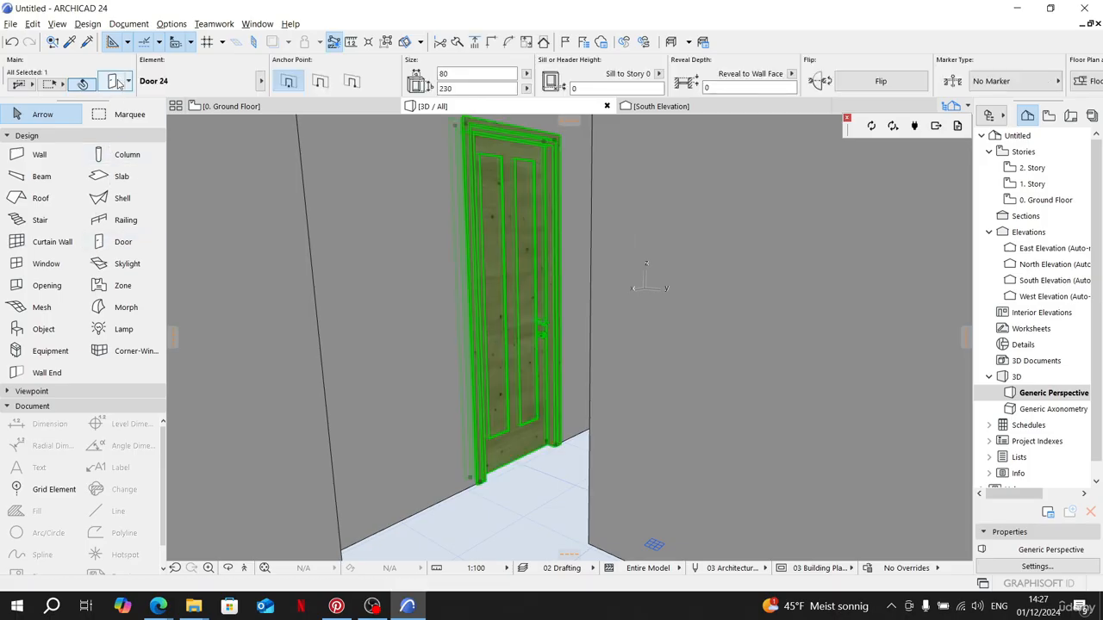
{"action": "left_click", "coordinate": [118, 81]}
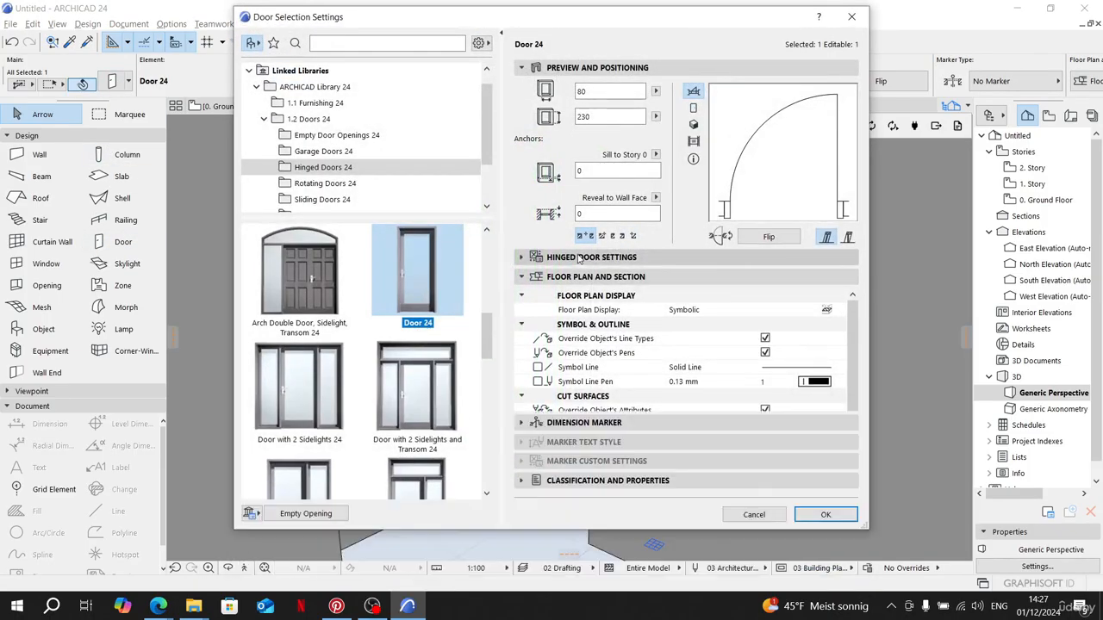
{"action": "left_click", "coordinate": [580, 258]}
{"action": "left_click", "coordinate": [586, 69]}
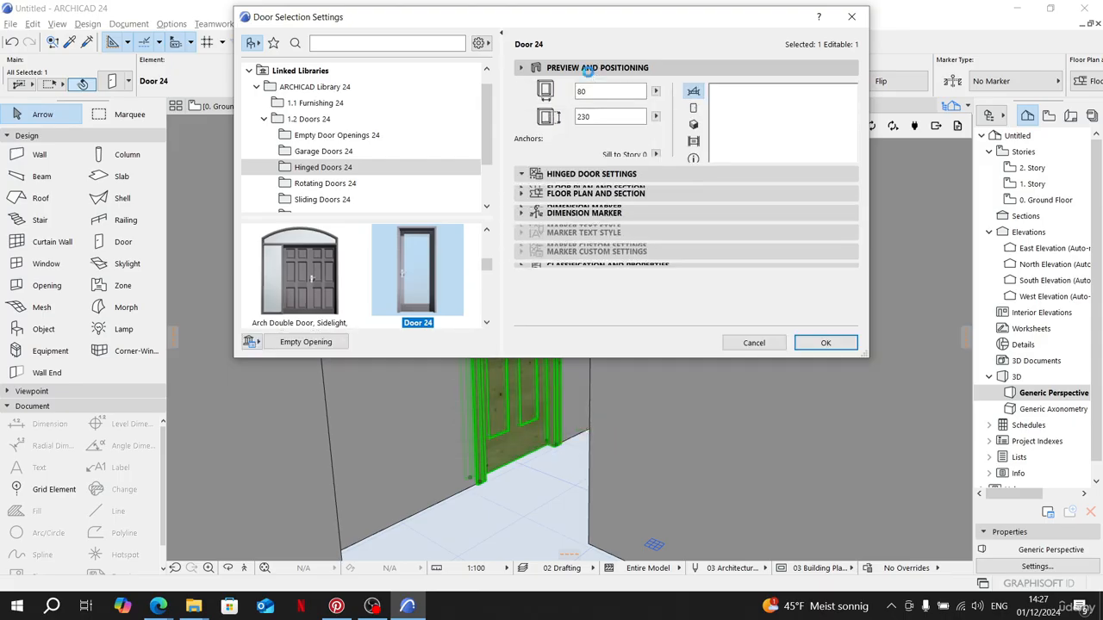
{"action": "left_click", "coordinate": [527, 257]}
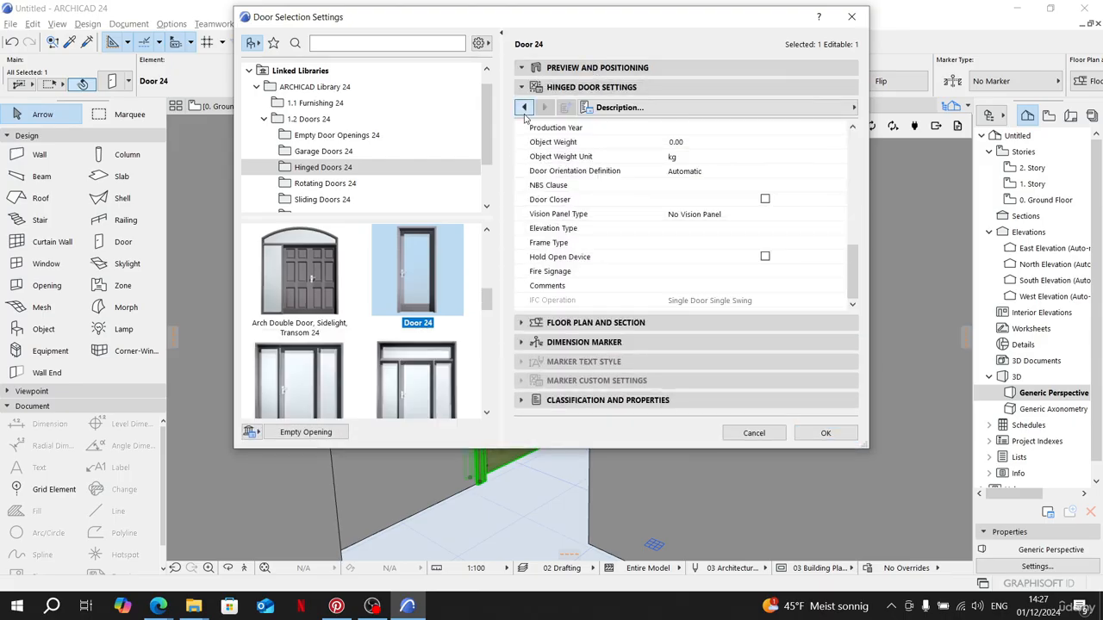
Step: Set the selected door's 3D opening angle to 55° in the opening type and angle settings and apply it
{"action": "left_click", "coordinate": [523, 108]}
{"action": "left_click", "coordinate": [522, 108]}
{"action": "left_click", "coordinate": [523, 108]}
{"action": "left_click", "coordinate": [523, 108]}
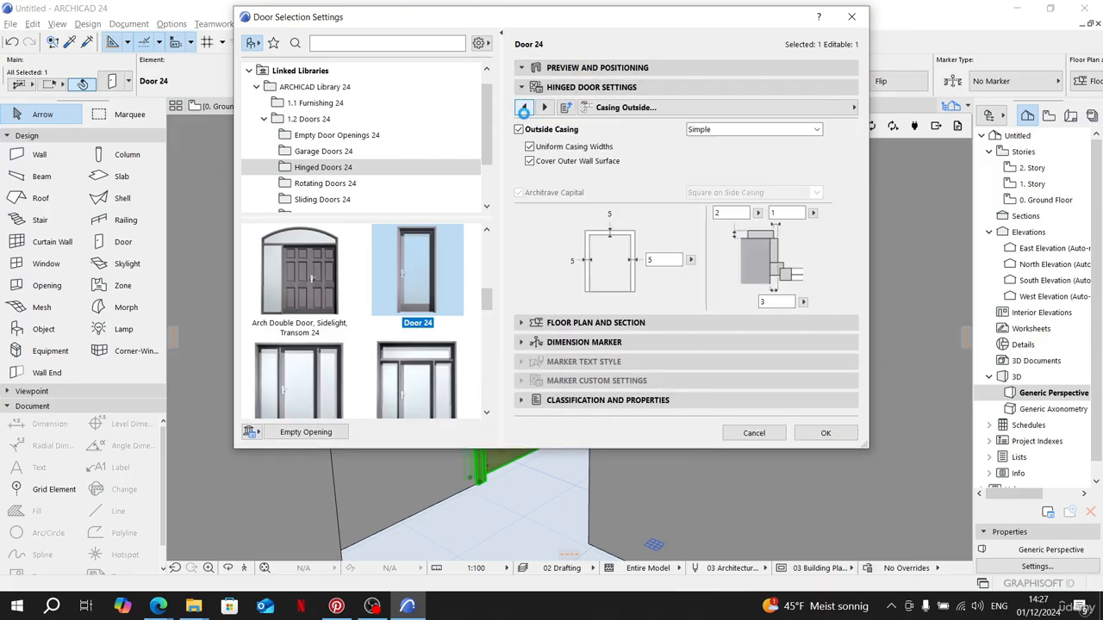
{"action": "left_click", "coordinate": [523, 108]}
{"action": "left_click", "coordinate": [523, 108]}
{"action": "left_click", "coordinate": [523, 108]}
{"action": "left_click", "coordinate": [523, 108]}
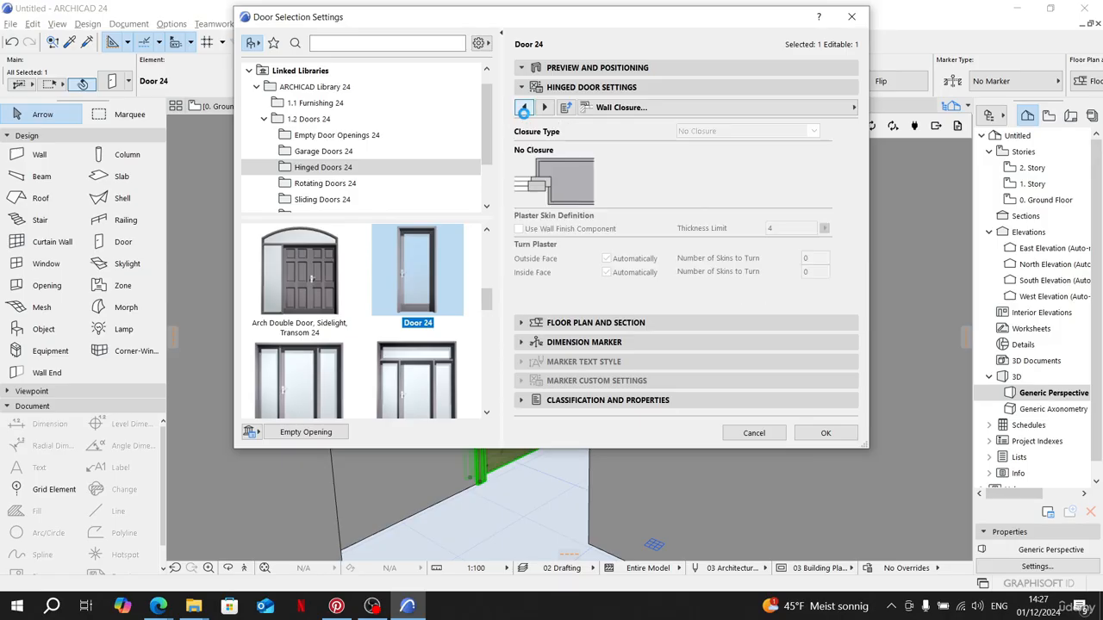
{"action": "left_click", "coordinate": [523, 108]}
{"action": "left_click", "coordinate": [523, 107]}
{"action": "left_click", "coordinate": [522, 107]}
{"action": "left_click", "coordinate": [523, 107]}
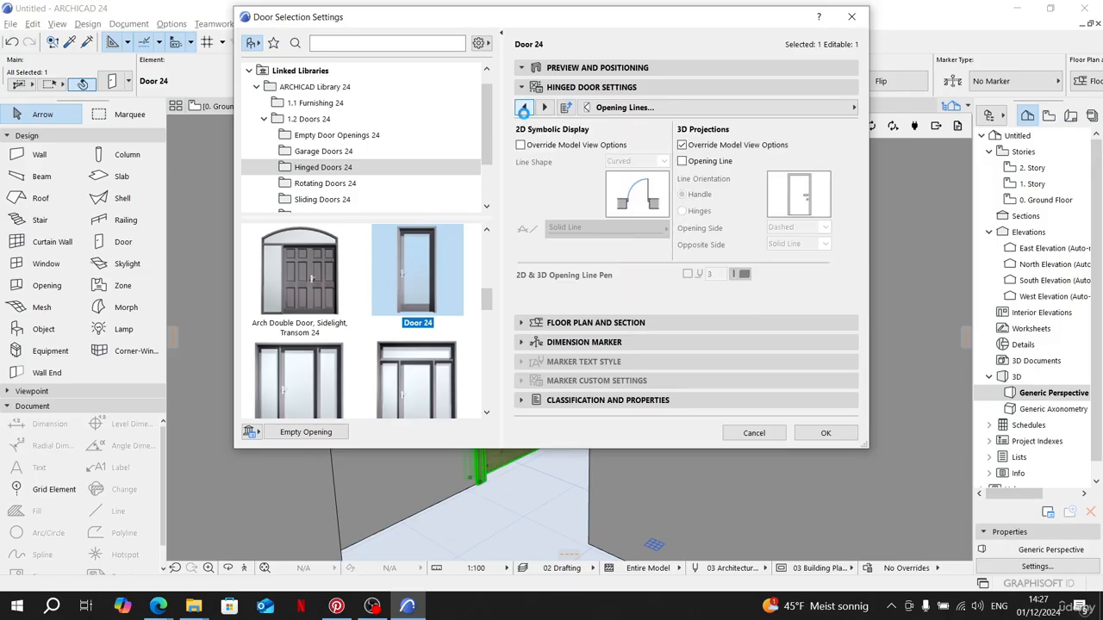
{"action": "left_click", "coordinate": [523, 107]}
{"action": "left_click", "coordinate": [542, 108]}
{"action": "left_click", "coordinate": [542, 107]}
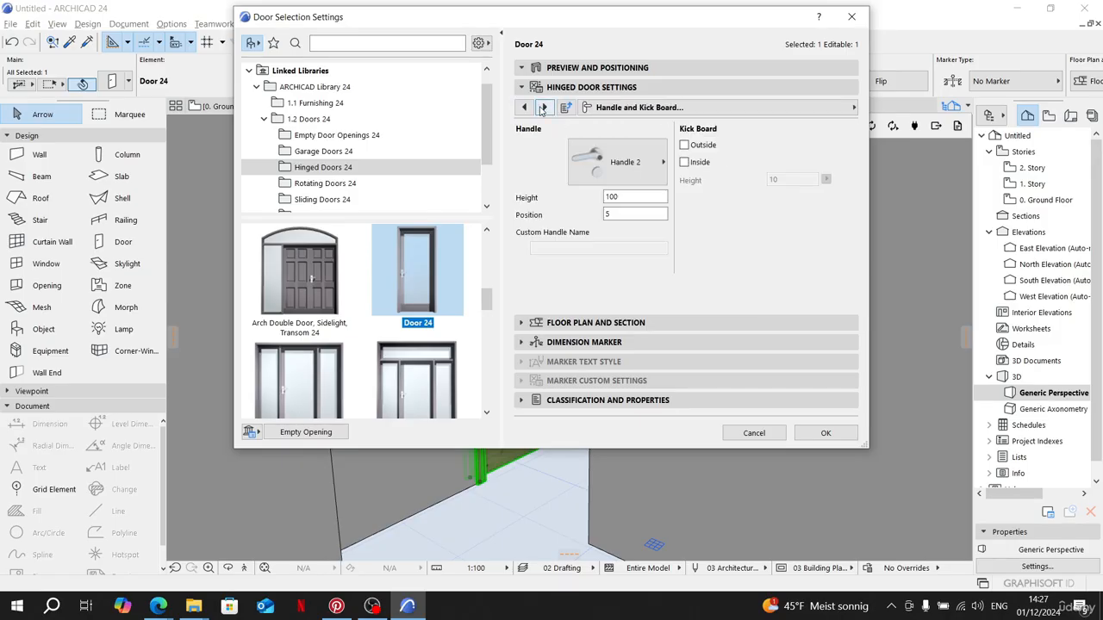
{"action": "left_click", "coordinate": [542, 110]}
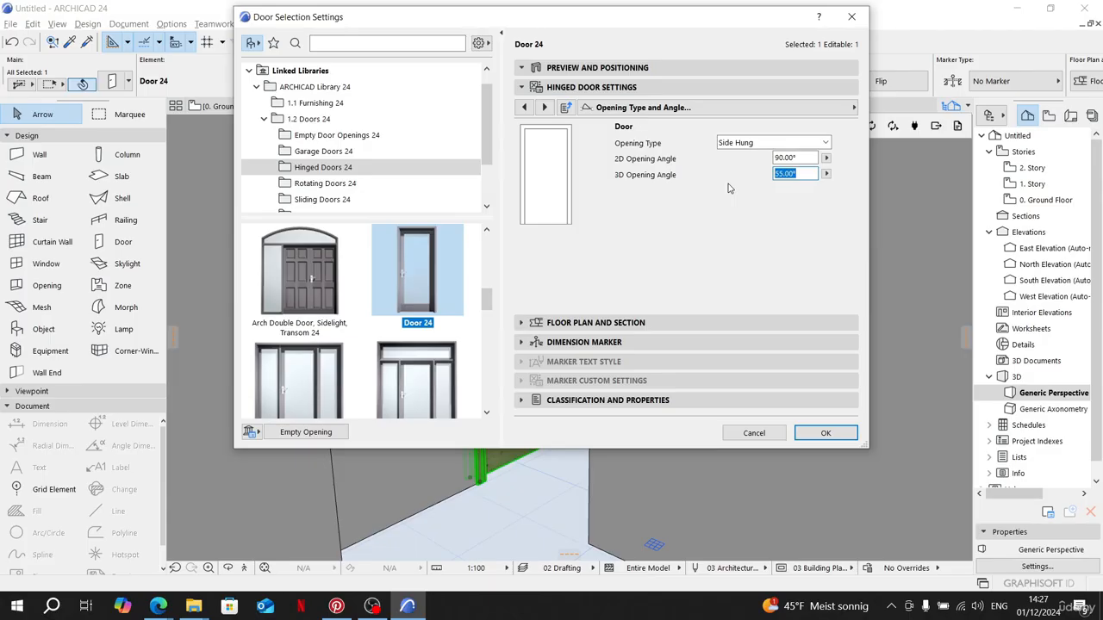
{"action": "key", "text": "Return"}
{"action": "key", "text": "Escape"}
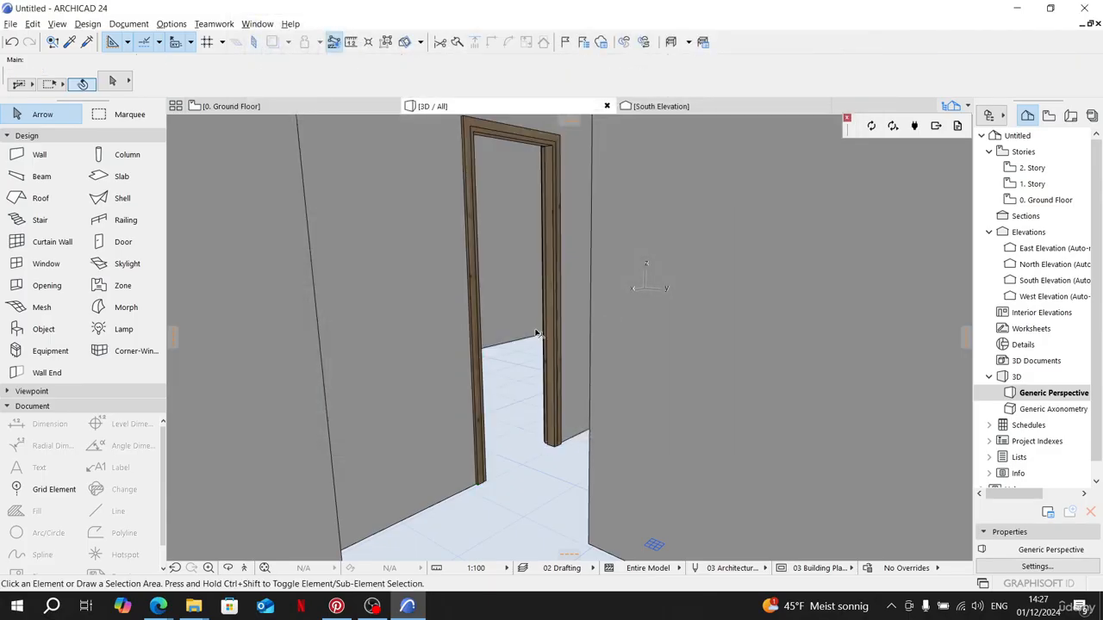
Step: In the ground floor plan, draw a horizontal line about 92 long from the midpoint of the drafted door rectangle at the corridor's west end wall
{"action": "middle_click_drag", "start_coordinate": [548, 281], "coordinate": [684, 297], "text": "shift"}
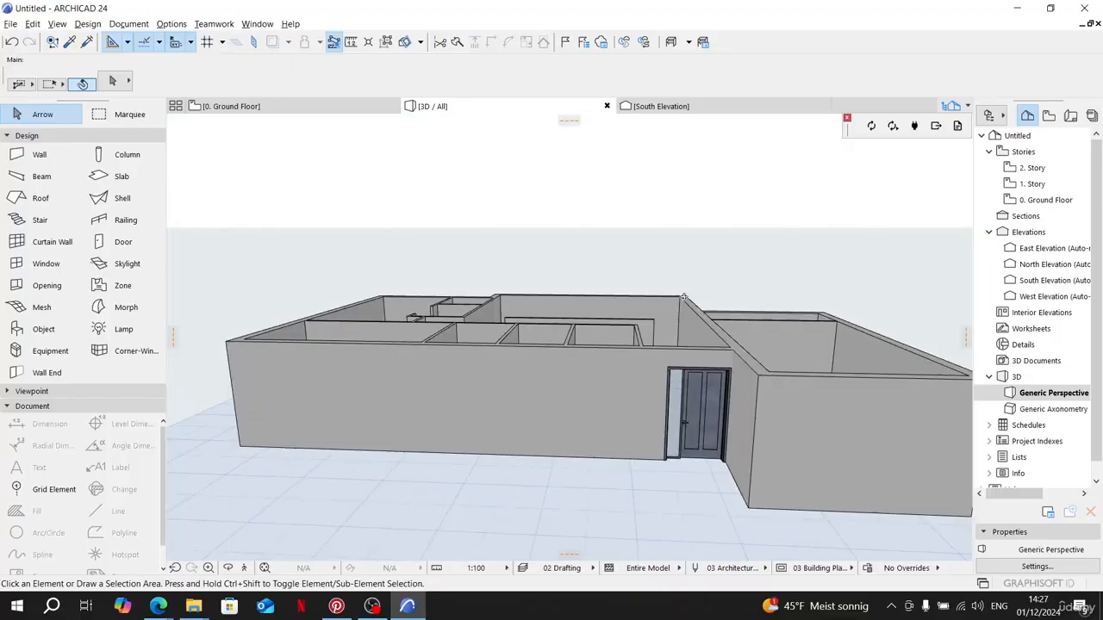
{"action": "left_click", "coordinate": [291, 106]}
{"action": "scroll", "coordinate": [520, 334], "scroll_direction": "down", "scroll_amount": 5}
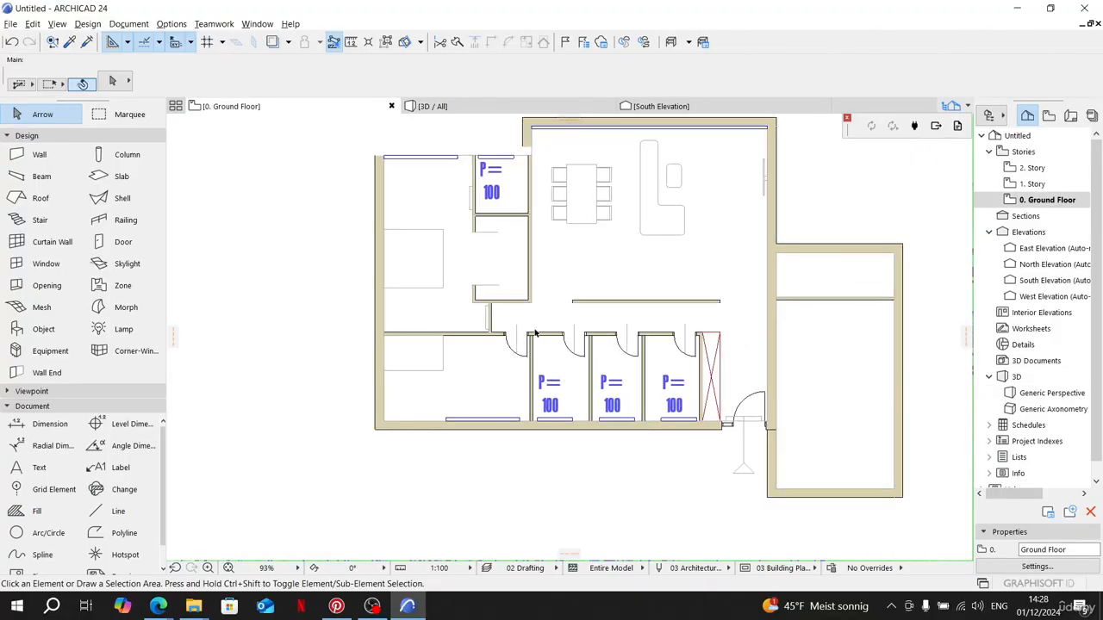
{"action": "scroll", "coordinate": [438, 333], "scroll_direction": "up", "scroll_amount": 7}
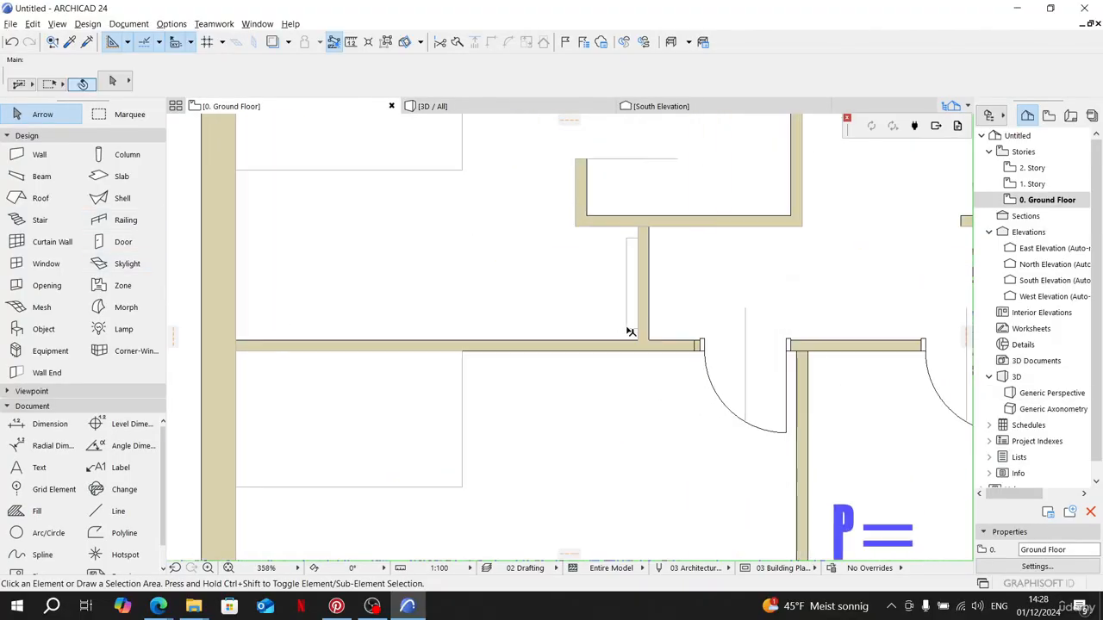
{"action": "left_click", "coordinate": [118, 511]}
{"action": "scroll", "coordinate": [517, 310], "scroll_direction": "up", "scroll_amount": 2}
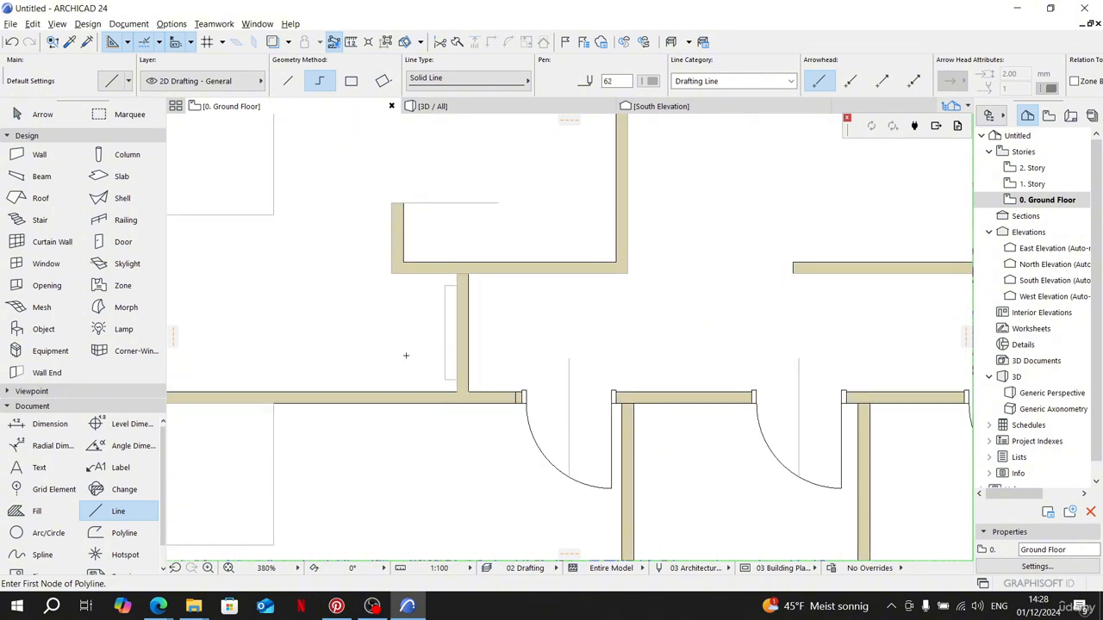
{"action": "left_click", "coordinate": [469, 316]}
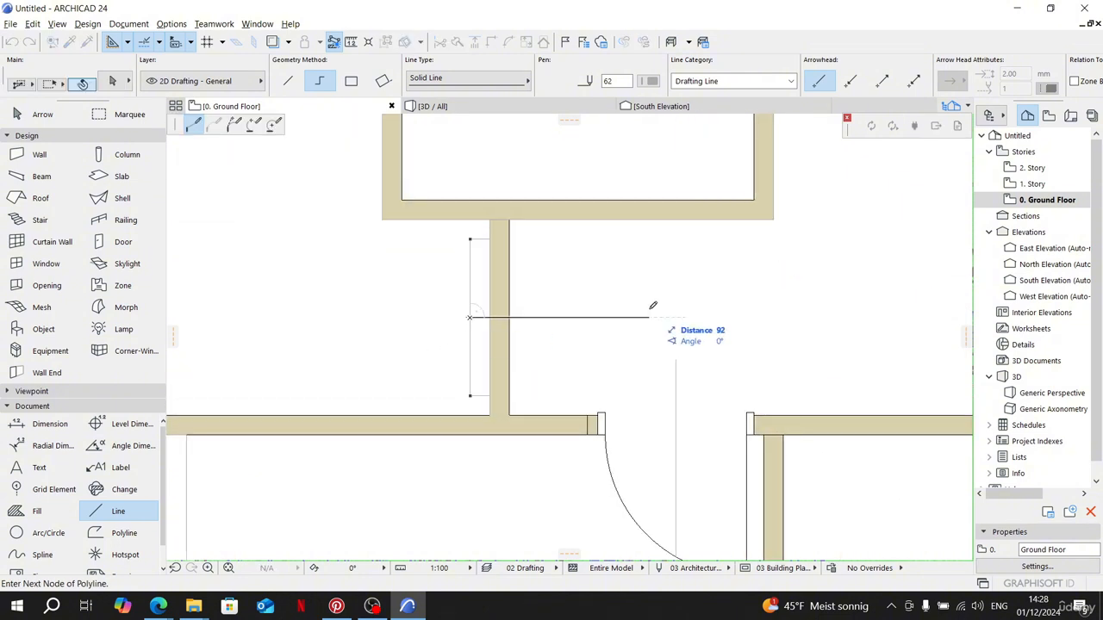
{"action": "double_click", "coordinate": [649, 316]}
{"action": "key", "text": "Escape"}
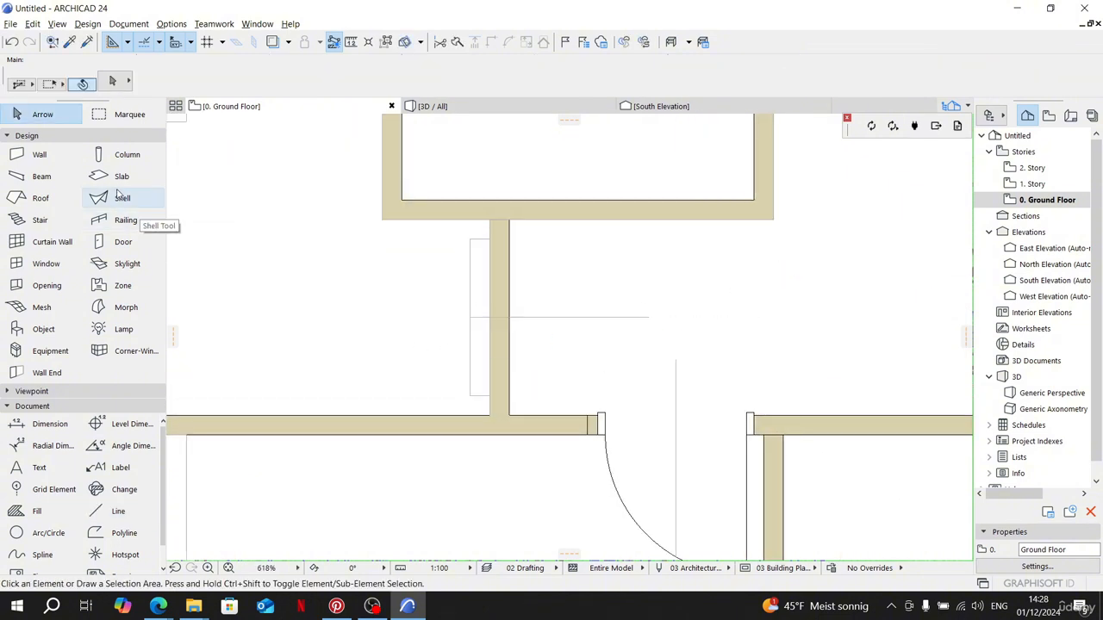
Step: Place an 80 x 230 door centred on that line in the corridor's west end wall, hinged south and opening west into the bedroom
{"action": "left_click", "coordinate": [129, 242]}
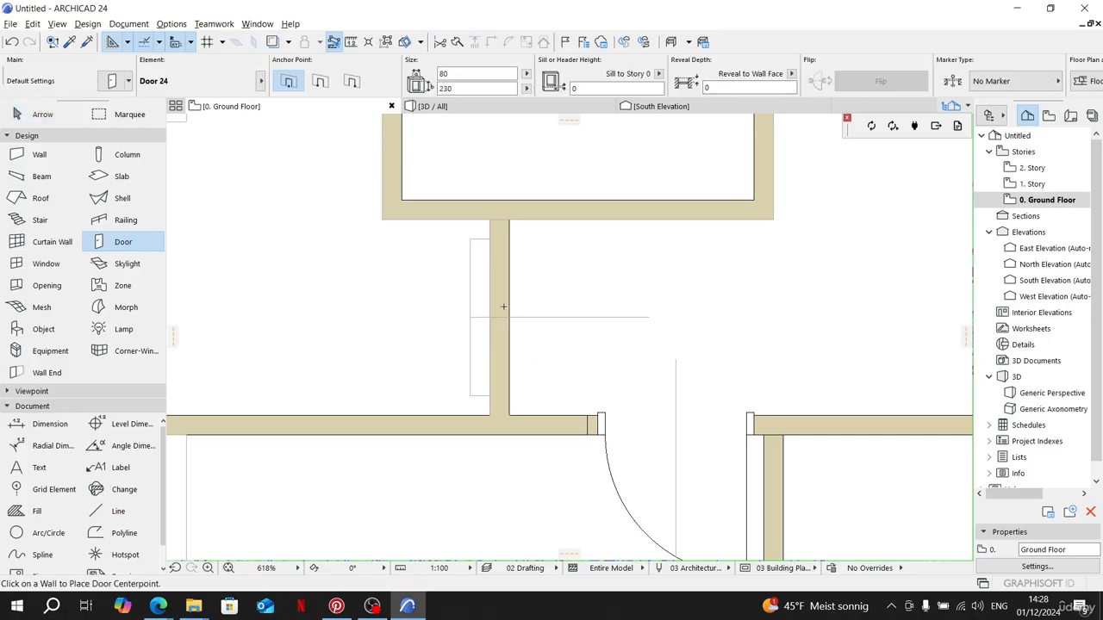
{"action": "left_click", "coordinate": [480, 318]}
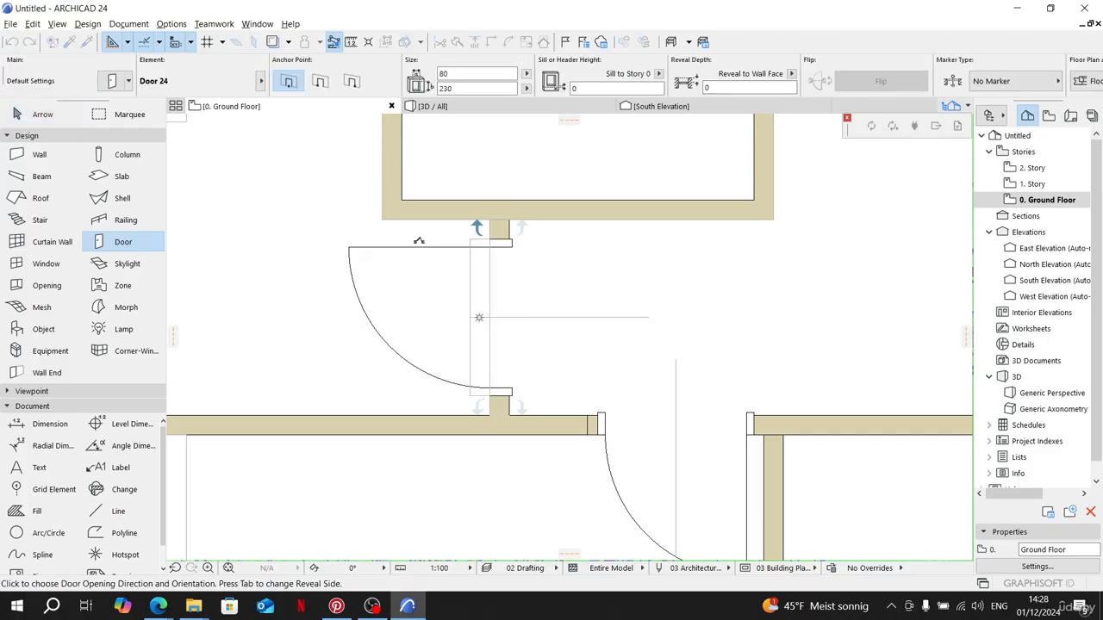
{"action": "left_click", "coordinate": [387, 401]}
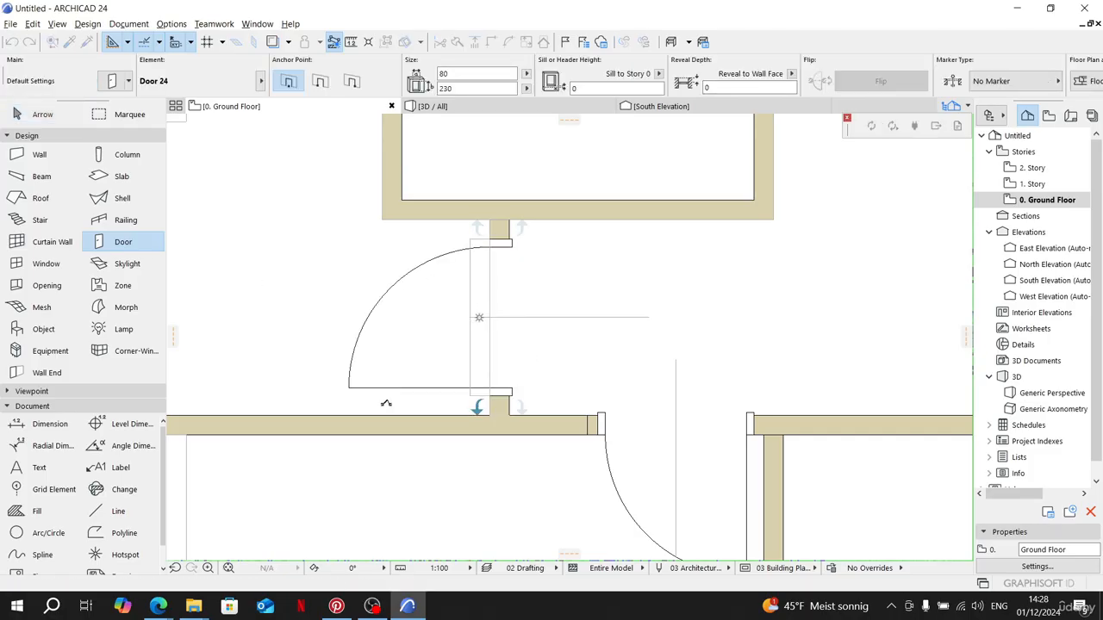
Step: Delete the drafted door rectangle at the new west end door, keeping the horizontal centre line
{"action": "left_click", "coordinate": [534, 319]}
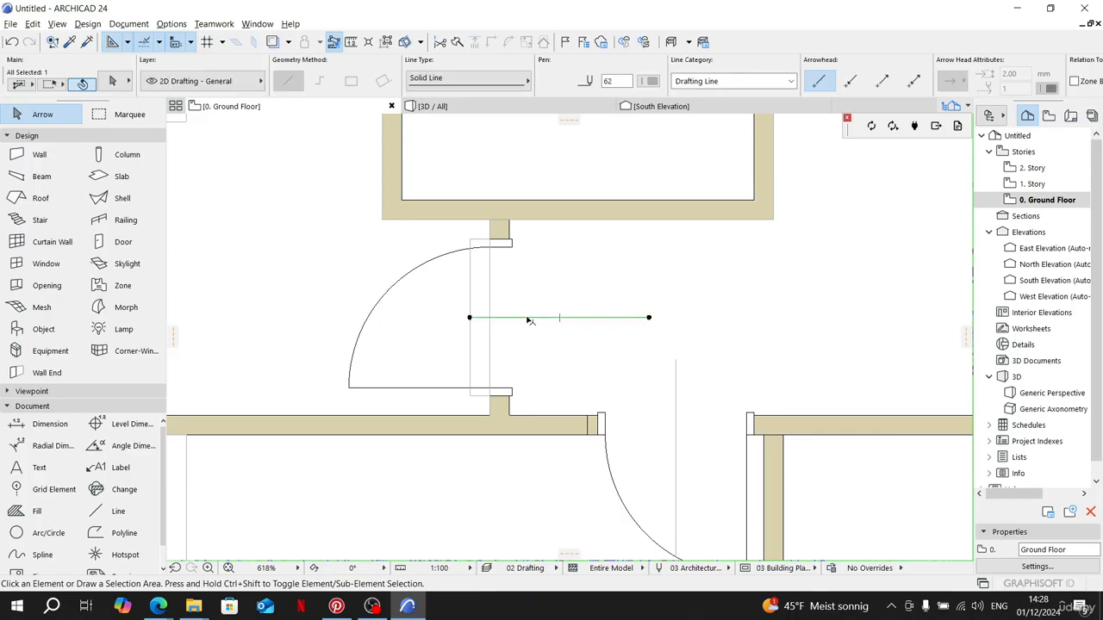
{"action": "left_click", "coordinate": [468, 316], "text": "shift"}
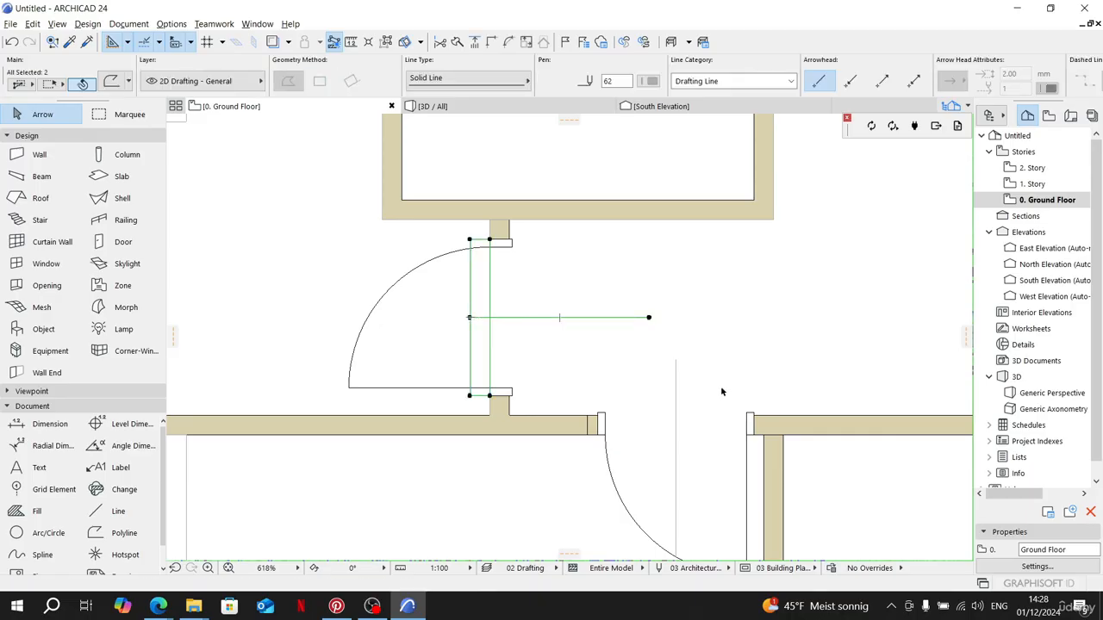
{"action": "left_click", "coordinate": [775, 300]}
{"action": "left_click", "coordinate": [470, 292]}
{"action": "key", "text": "Delete"}
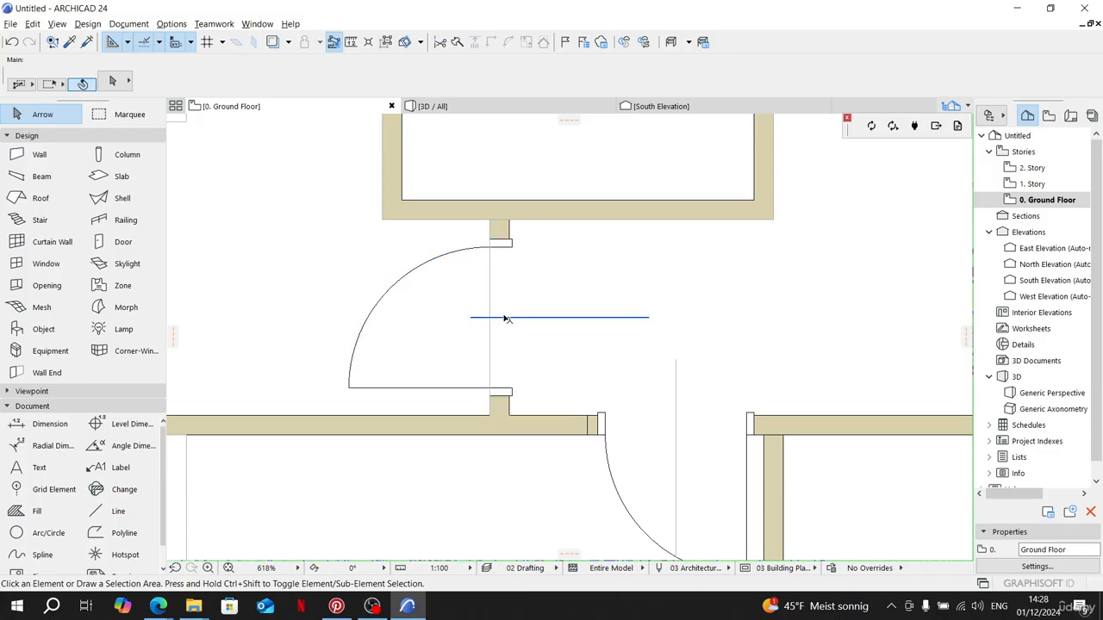
Step: Move the horizontal centre line west so its western end meets the new door's swing arc
{"action": "left_click", "coordinate": [504, 317]}
{"action": "key", "text": "ctrl+d"}
{"action": "left_click", "coordinate": [469, 317]}
{"action": "left_click", "coordinate": [368, 320]}
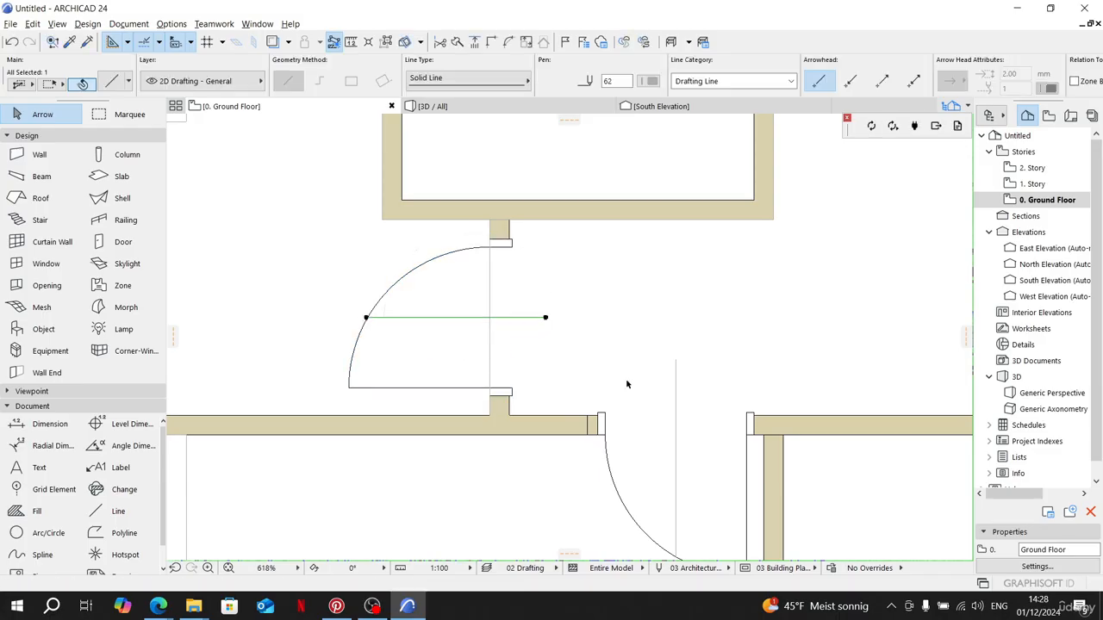
{"action": "left_click", "coordinate": [591, 370]}
Step: Delete the leftover drafted polyline running along the west face of the new door's wall, selecting it within a marquee
{"action": "scroll", "coordinate": [660, 423], "scroll_direction": "down", "scroll_amount": 5}
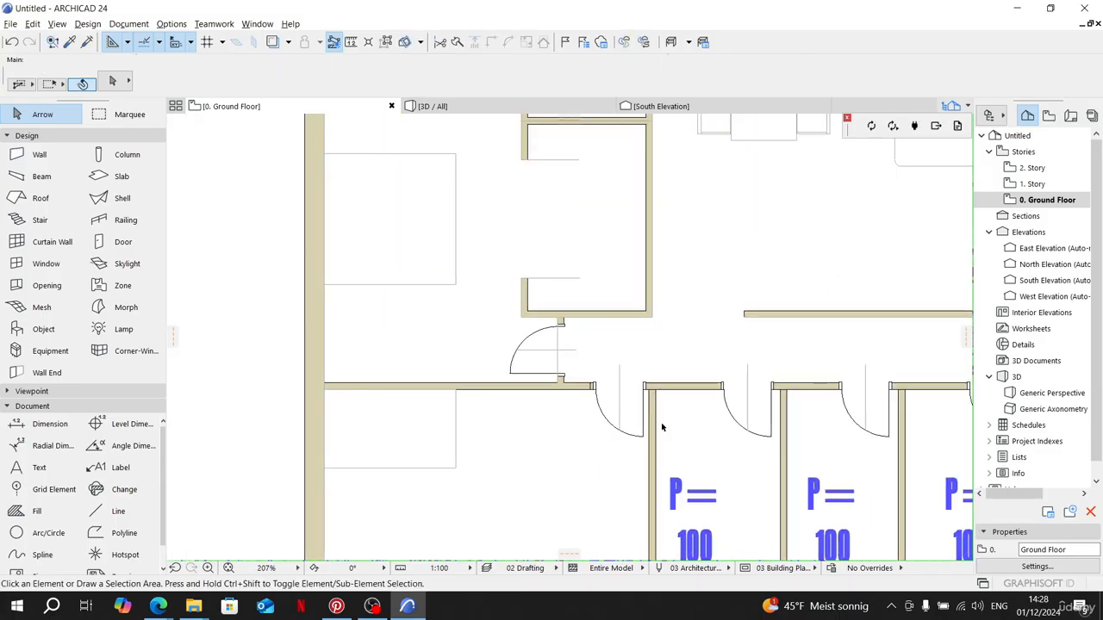
{"action": "scroll", "coordinate": [561, 344], "scroll_direction": "up", "scroll_amount": 5}
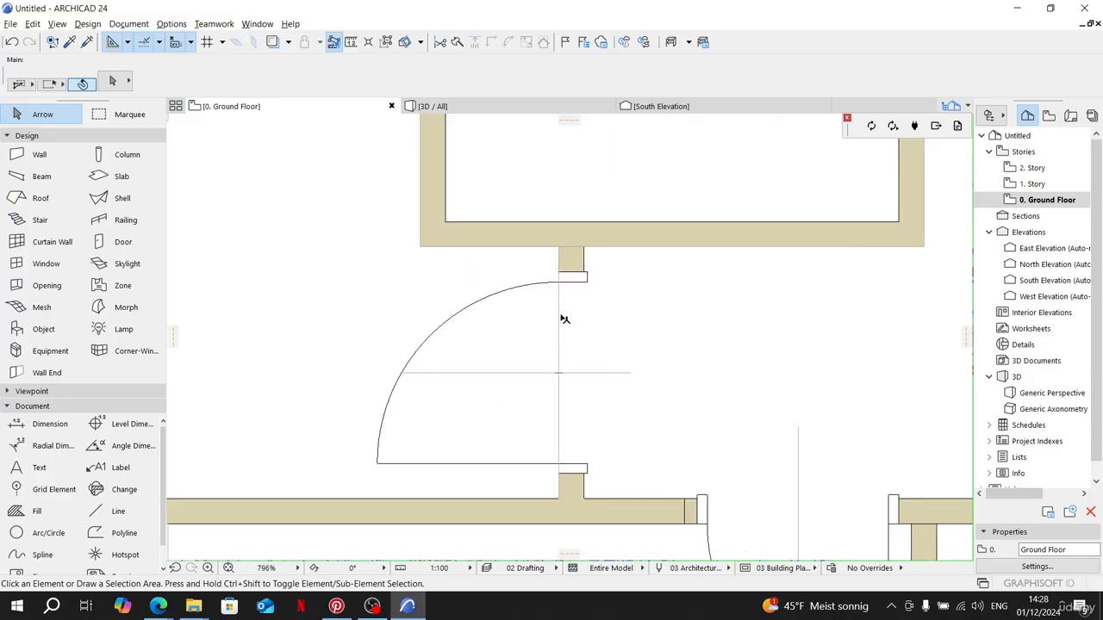
{"action": "left_click", "coordinate": [130, 114]}
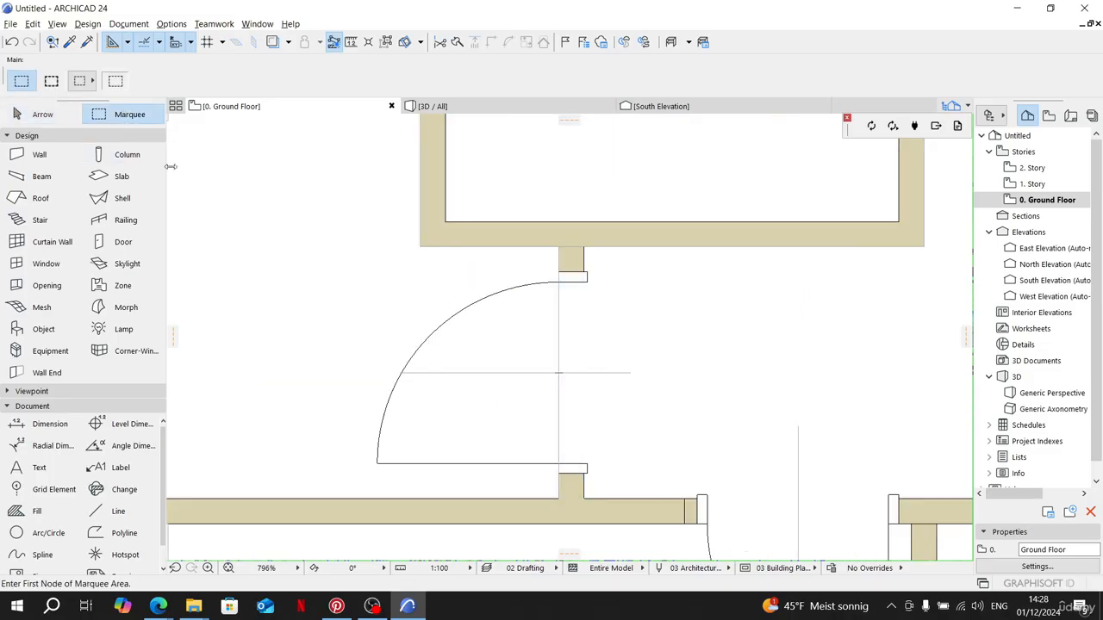
{"action": "left_click", "coordinate": [507, 254]}
{"action": "left_click", "coordinate": [638, 318]}
{"action": "left_click", "coordinate": [118, 510]}
{"action": "left_click", "coordinate": [125, 532]}
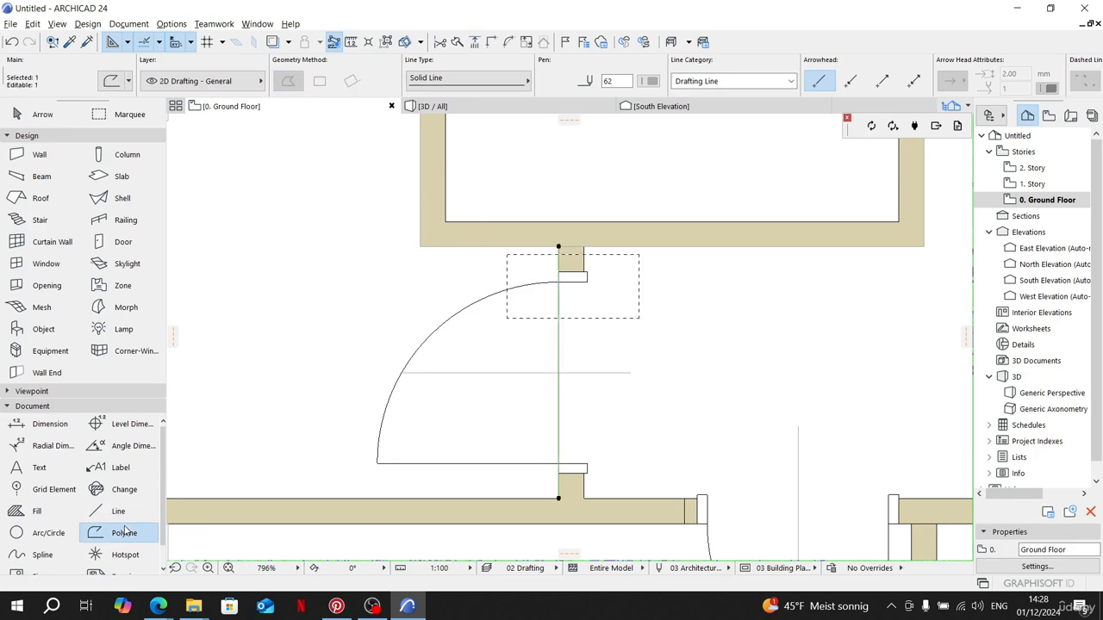
{"action": "key", "text": "Escape"}
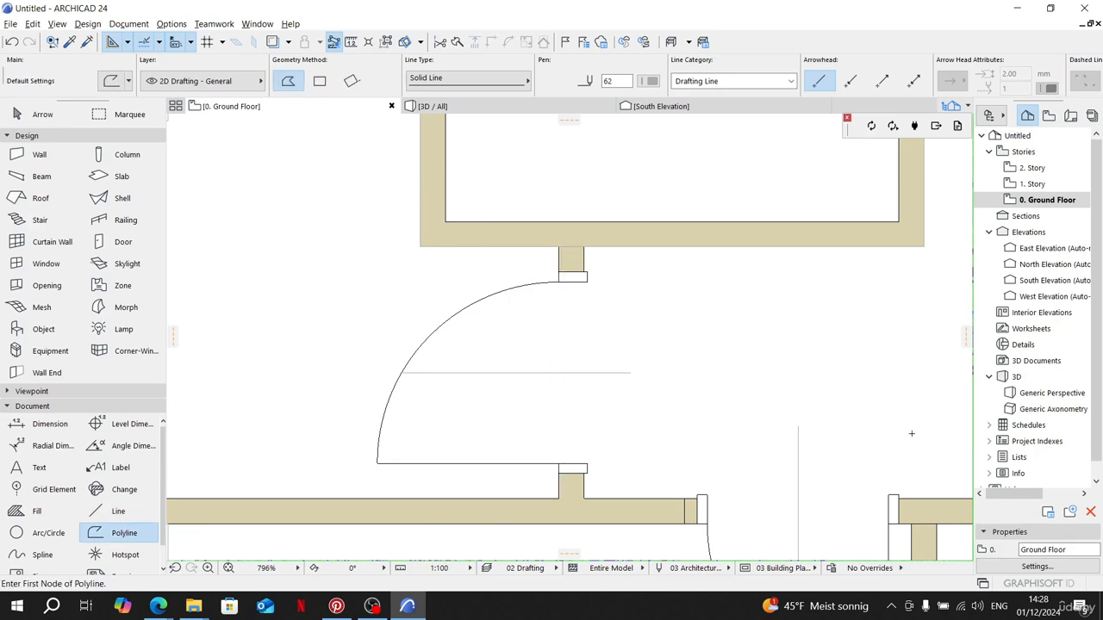
{"action": "key", "text": "Escape"}
Step: Draw a horizontal centre line about 43 long across the drafted door rectangle on the northern bathroom's west wall
{"action": "scroll", "coordinate": [737, 416], "scroll_direction": "down", "scroll_amount": 5}
{"action": "middle_click_drag", "start_coordinate": [741, 429], "coordinate": [598, 394]}
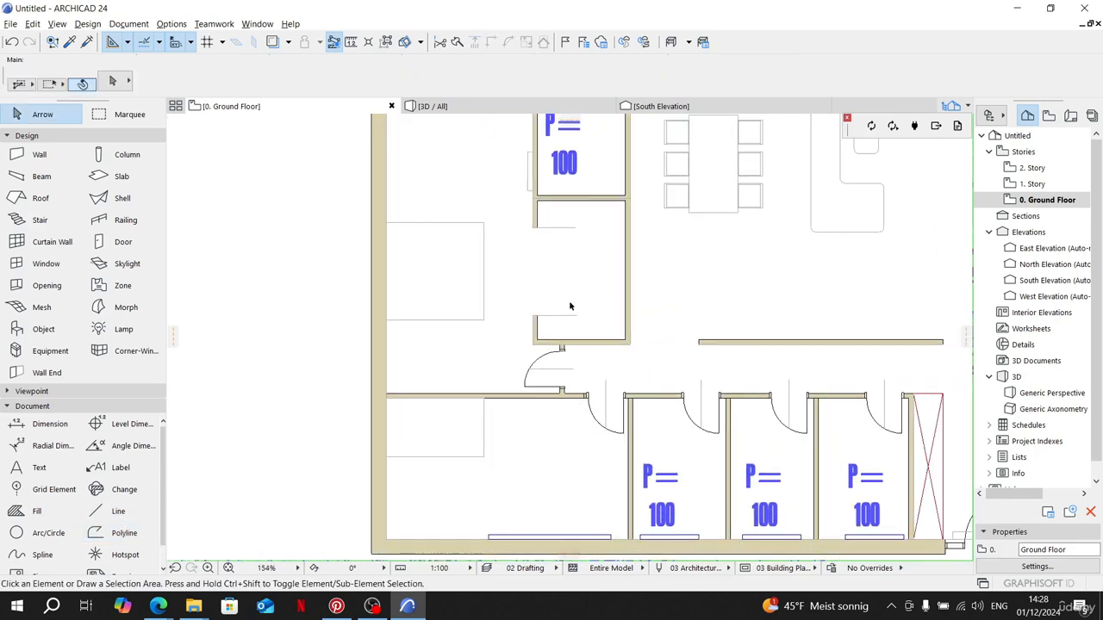
{"action": "scroll", "coordinate": [554, 232], "scroll_direction": "up", "scroll_amount": 1}
{"action": "middle_click_drag", "start_coordinate": [554, 232], "coordinate": [513, 316]}
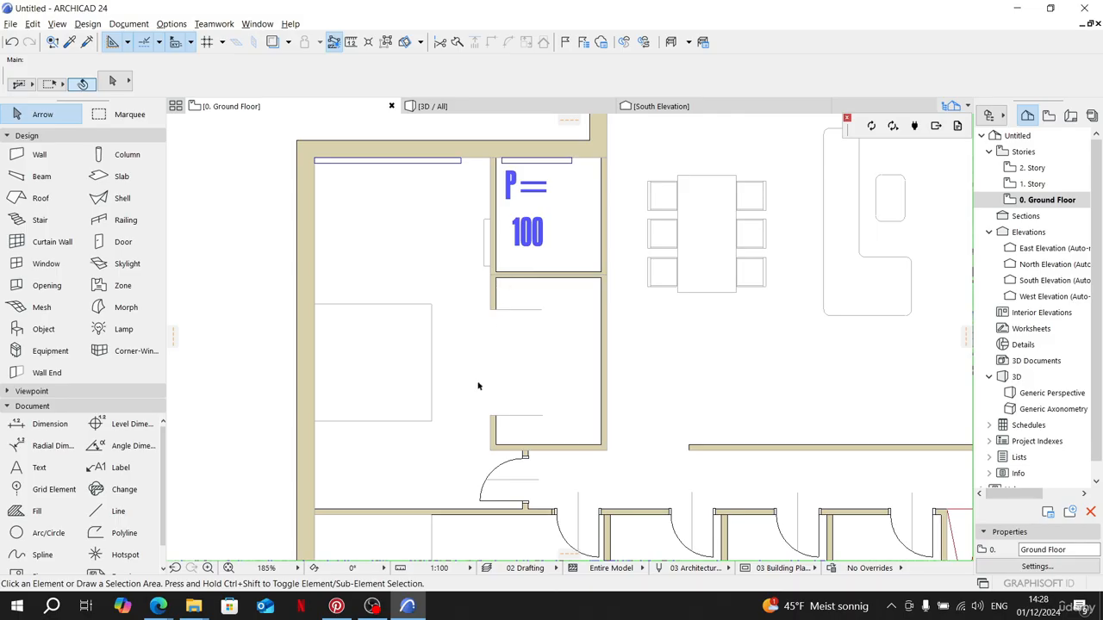
{"action": "scroll", "coordinate": [492, 204], "scroll_direction": "up", "scroll_amount": 3}
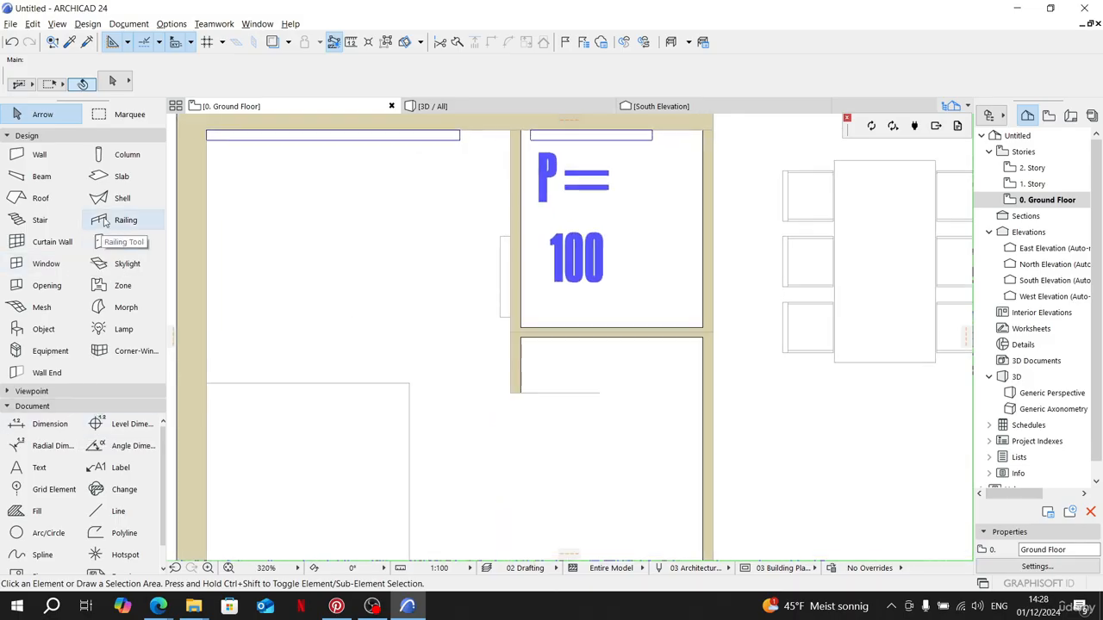
{"action": "left_click", "coordinate": [118, 511]}
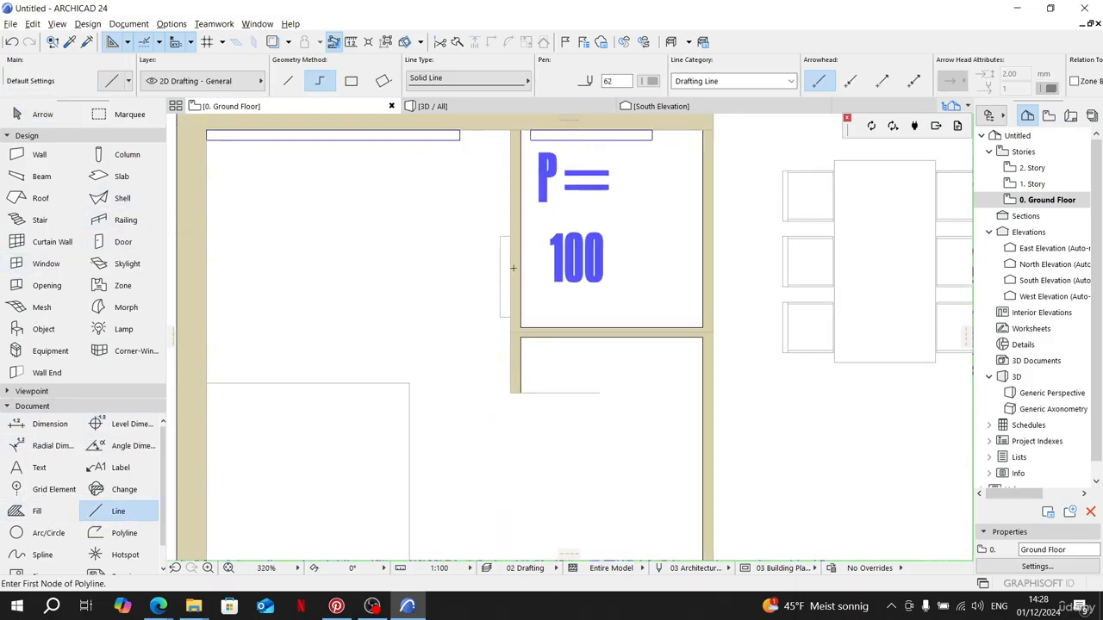
{"action": "left_click", "coordinate": [500, 277]}
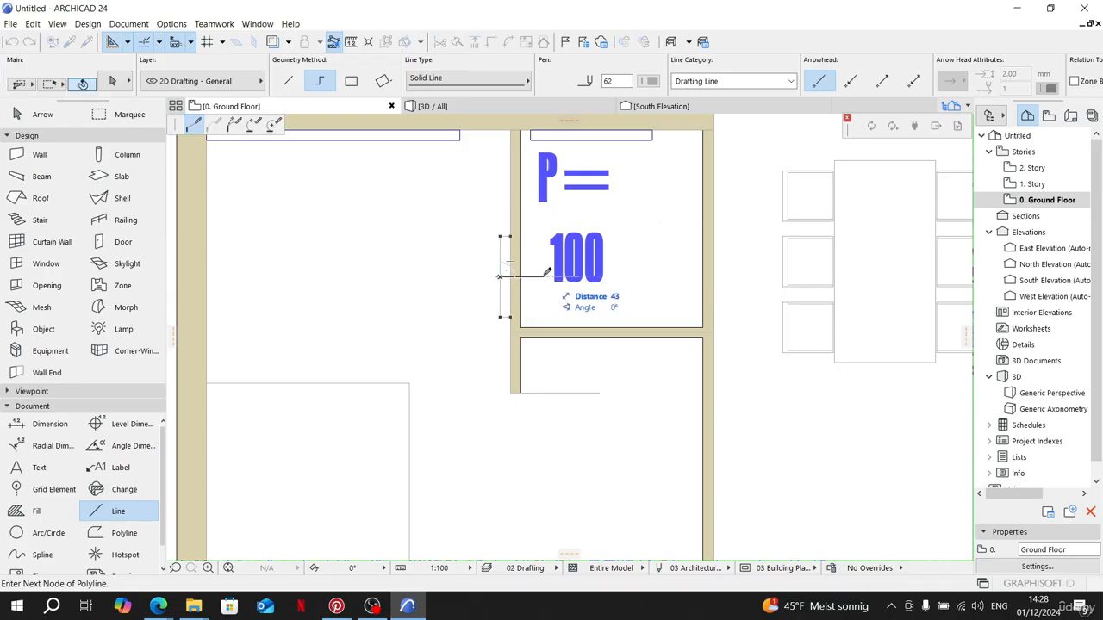
{"action": "double_click", "coordinate": [545, 276]}
{"action": "key", "text": "Escape"}
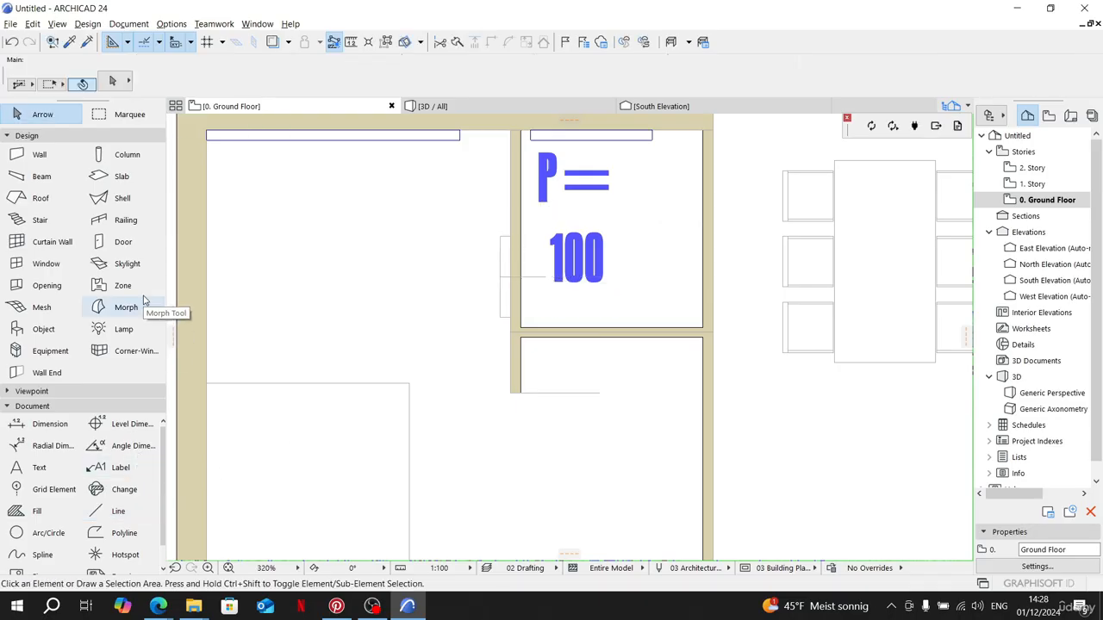
Step: Place an 80 x 230 door centred on that line in the bathroom's west wall, hinged south and opening east into the bathroom
{"action": "left_click", "coordinate": [132, 246]}
{"action": "scroll", "coordinate": [520, 243], "scroll_direction": "up", "scroll_amount": 3}
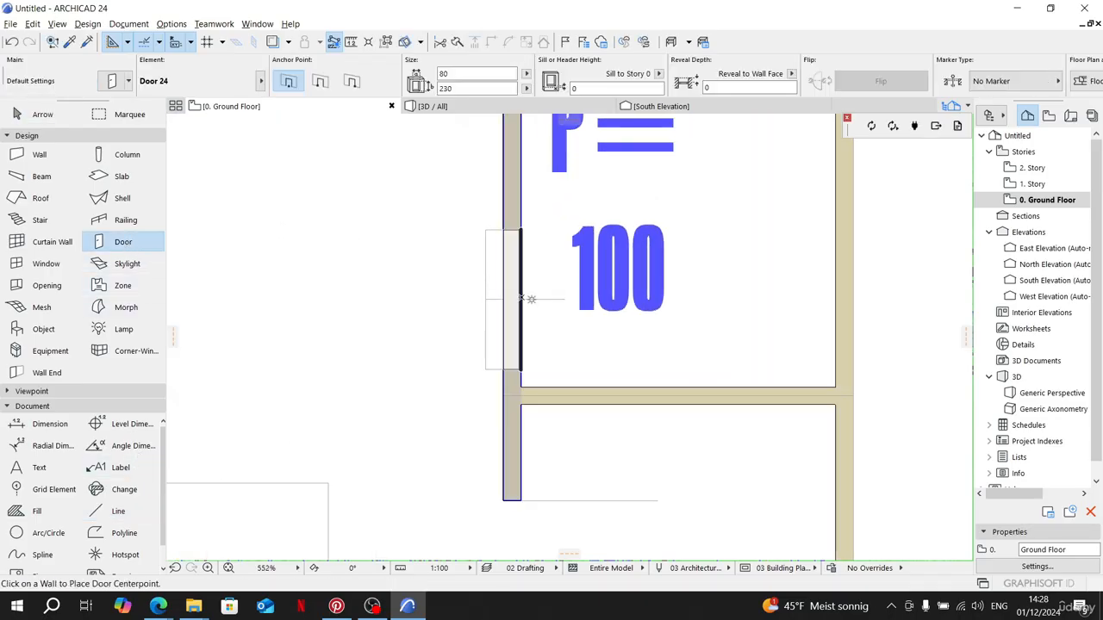
{"action": "left_click", "coordinate": [522, 299]}
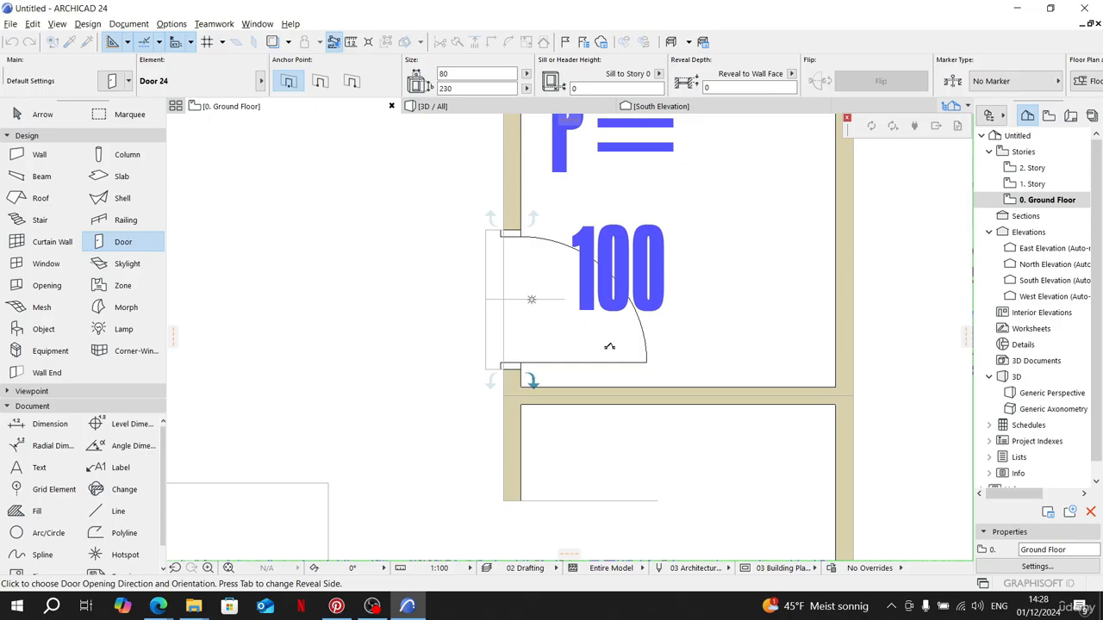
{"action": "left_click", "coordinate": [609, 346]}
{"action": "key", "text": "Escape"}
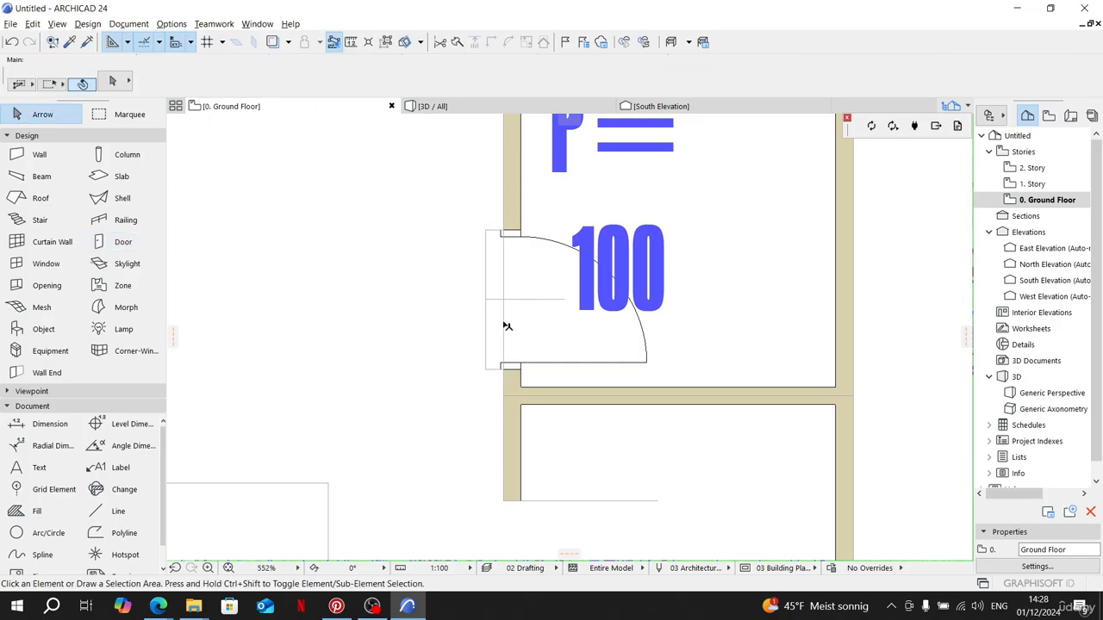
Step: Delete the drafted rectangle at the new bathroom door and stretch the horizontal centre line west and east, with its eastern end at the swing arc
{"action": "left_click", "coordinate": [490, 318]}
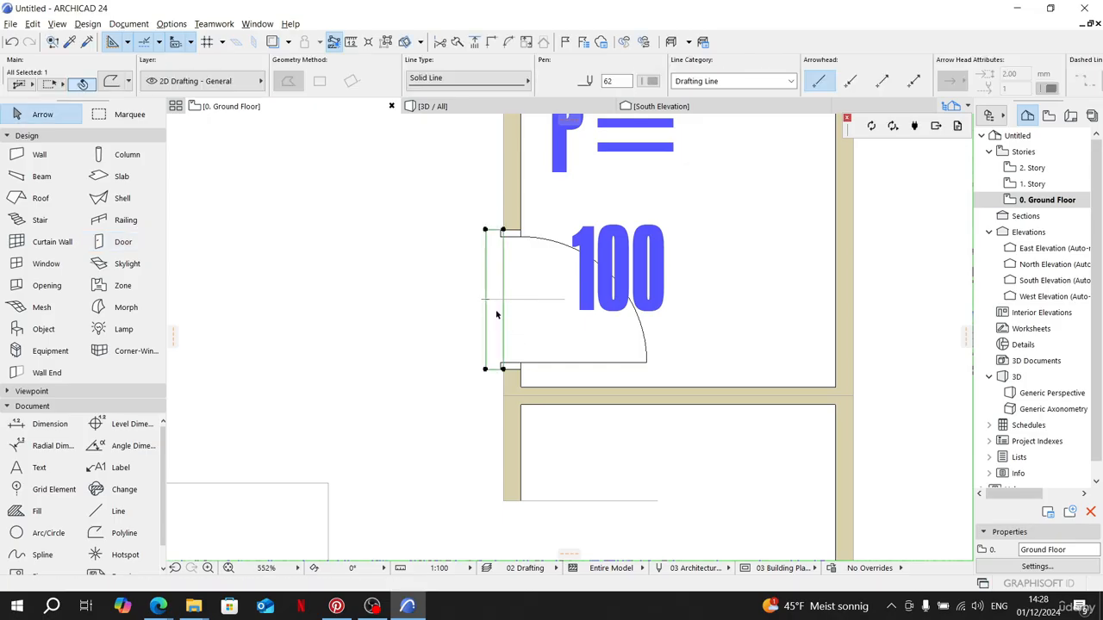
{"action": "key", "text": "Delete"}
{"action": "left_click", "coordinate": [526, 300]}
{"action": "left_click", "coordinate": [485, 300]}
{"action": "left_click", "coordinate": [446, 299]}
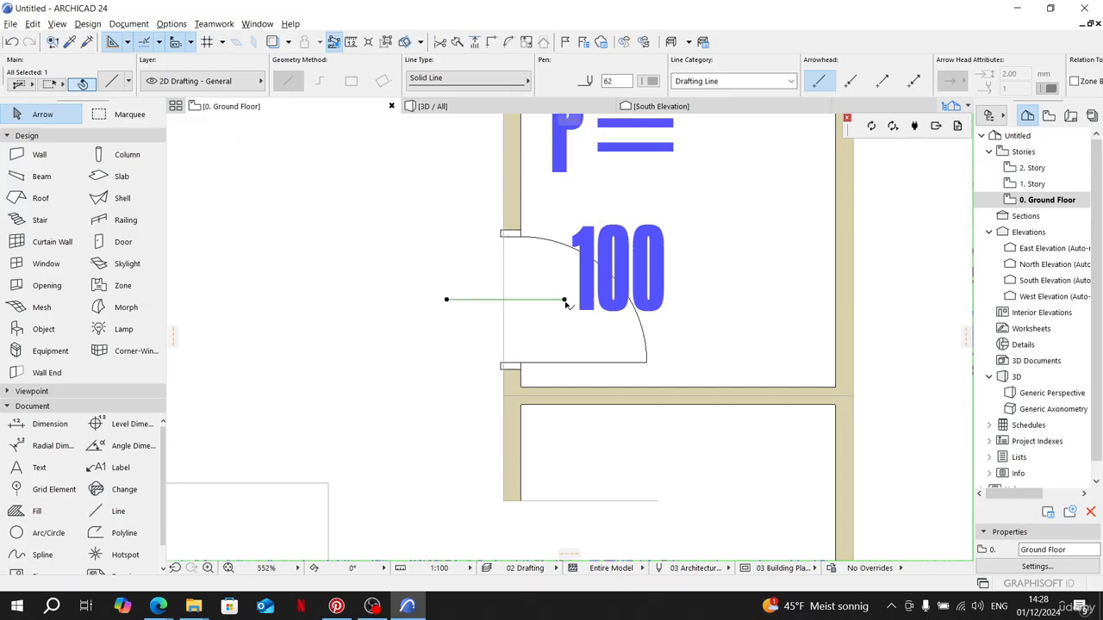
{"action": "left_click", "coordinate": [565, 301]}
{"action": "left_click", "coordinate": [634, 294]}
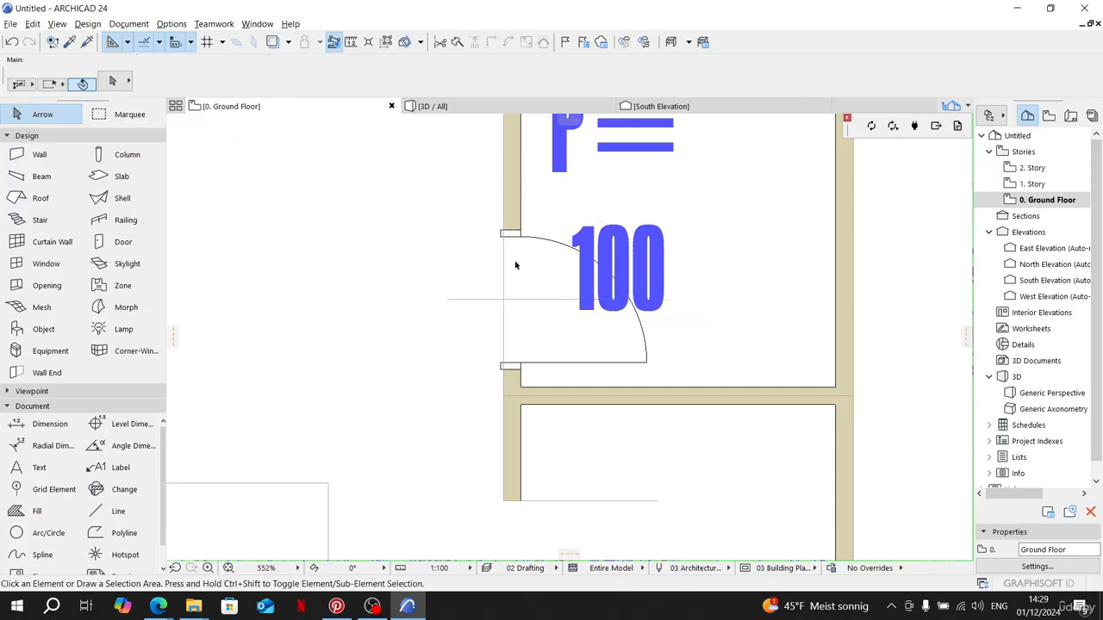
Step: Delete the leftover drafted polyline along the west face of the bathroom door's wall, selecting it within a marquee
{"action": "left_click", "coordinate": [121, 113]}
{"action": "left_click_drag", "start_coordinate": [429, 196], "coordinate": [549, 262]}
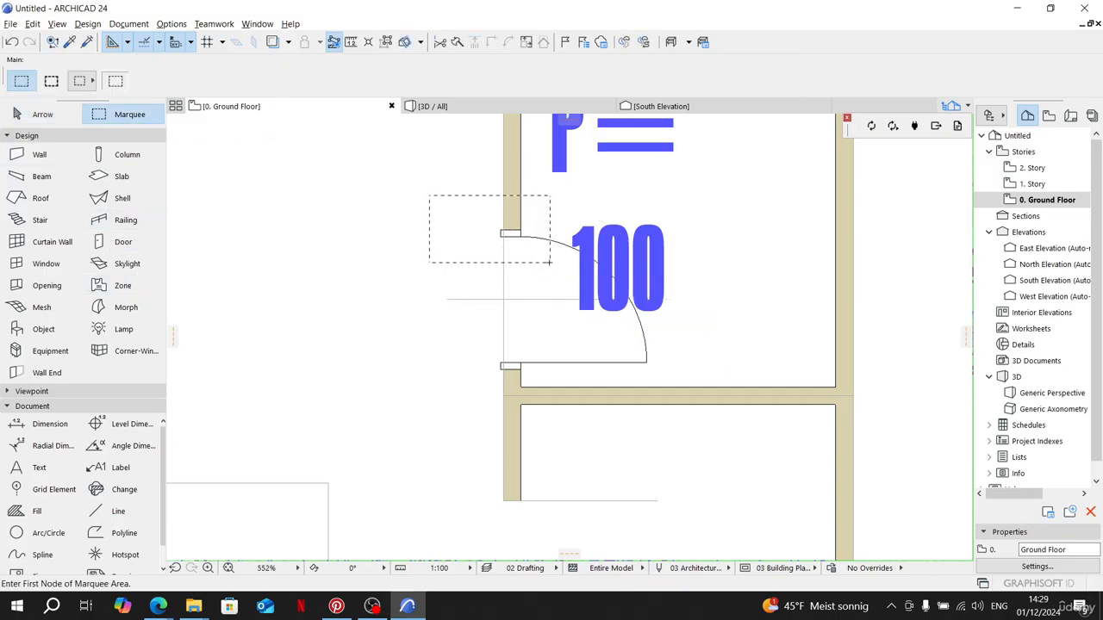
{"action": "left_click", "coordinate": [121, 512]}
{"action": "left_click", "coordinate": [125, 534]}
{"action": "key", "text": "ctrl+a"}
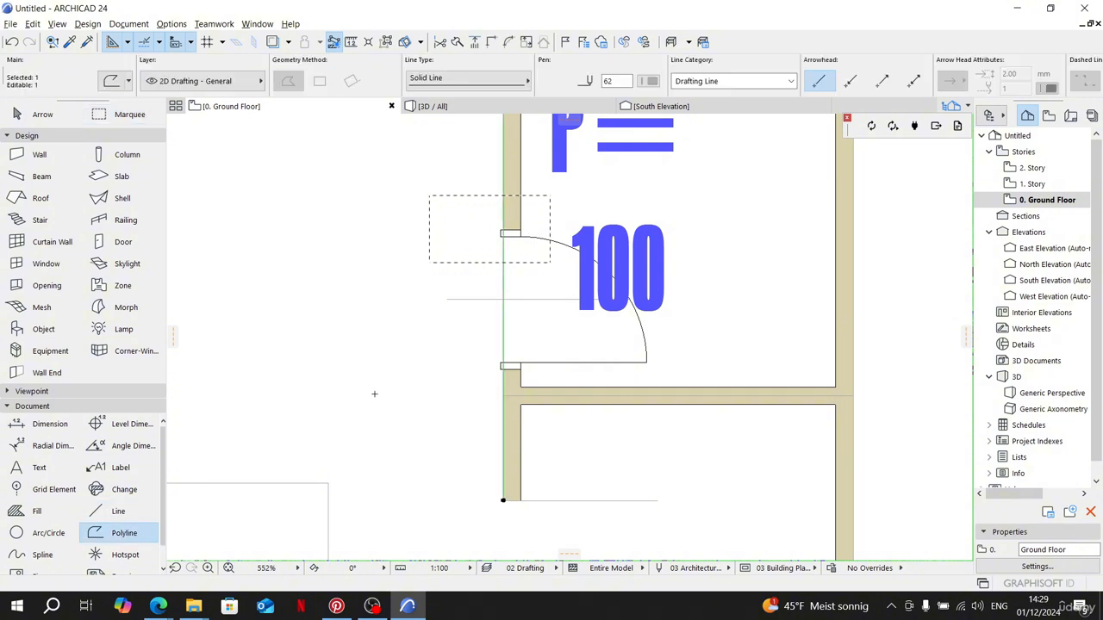
{"action": "key", "text": "Escape"}
{"action": "key", "text": "Escape"}
Step: Place an 80 x 230 door near the west end of the eastern annex's partition wall, hinged west and opening north
{"action": "scroll", "coordinate": [560, 318], "scroll_direction": "down", "scroll_amount": 7}
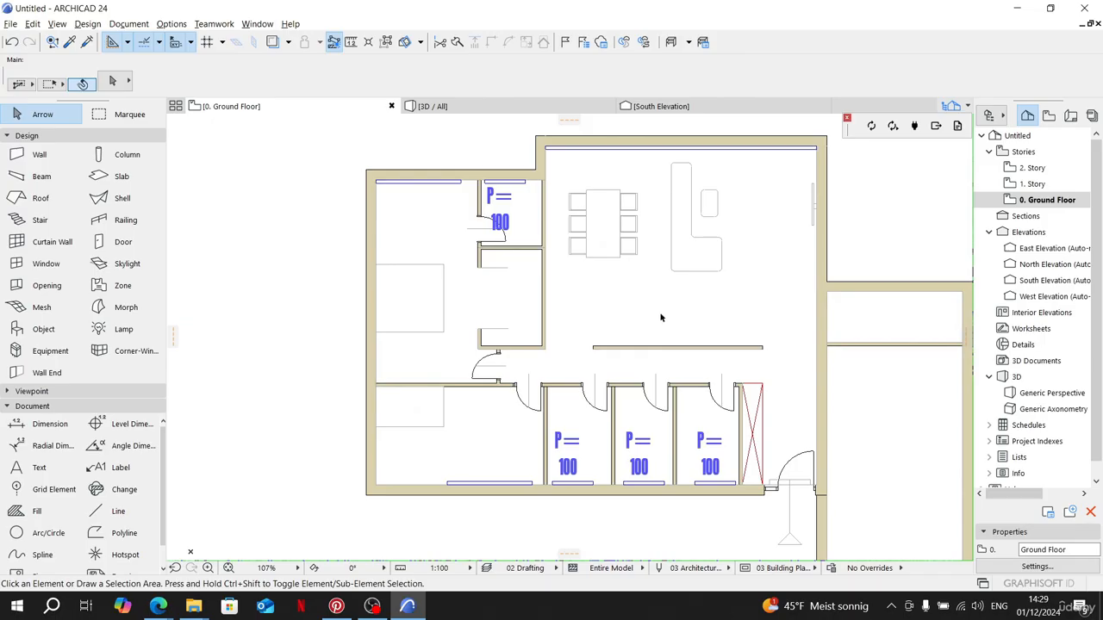
{"action": "middle_click_drag", "start_coordinate": [677, 376], "coordinate": [595, 360]}
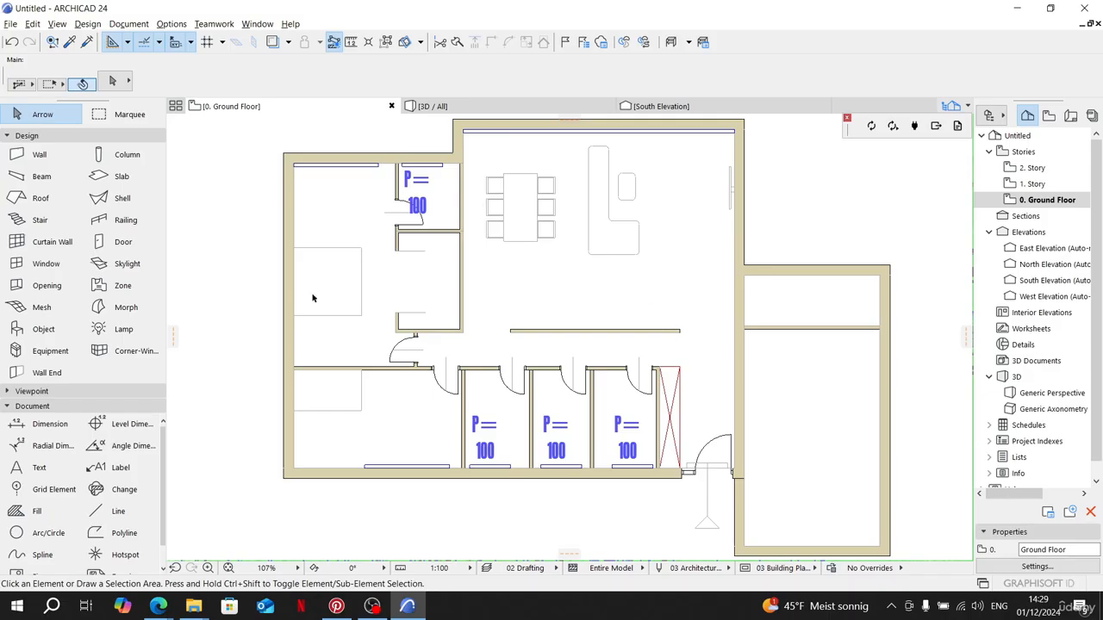
{"action": "middle_click_drag", "start_coordinate": [741, 372], "coordinate": [662, 357]}
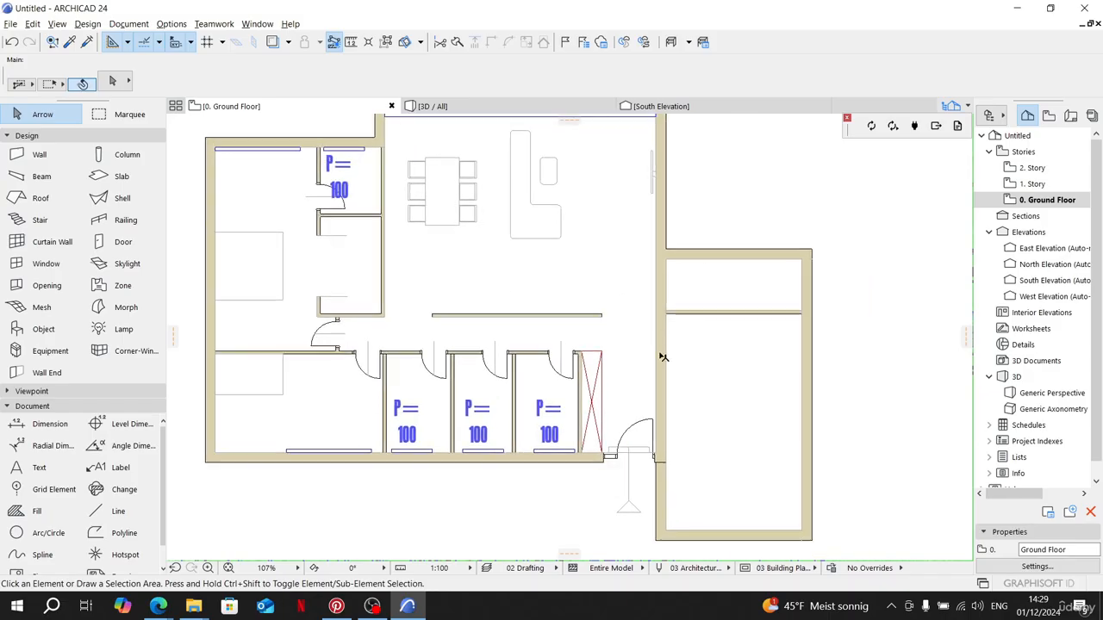
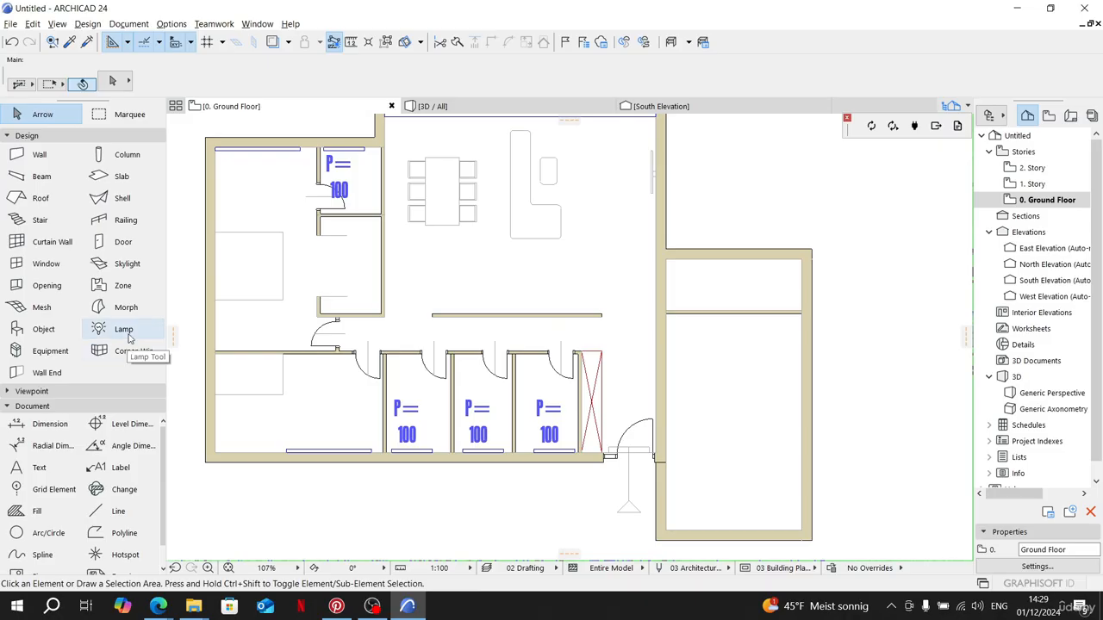
{"action": "left_click", "coordinate": [134, 247]}
{"action": "scroll", "coordinate": [665, 303], "scroll_direction": "up", "scroll_amount": 9}
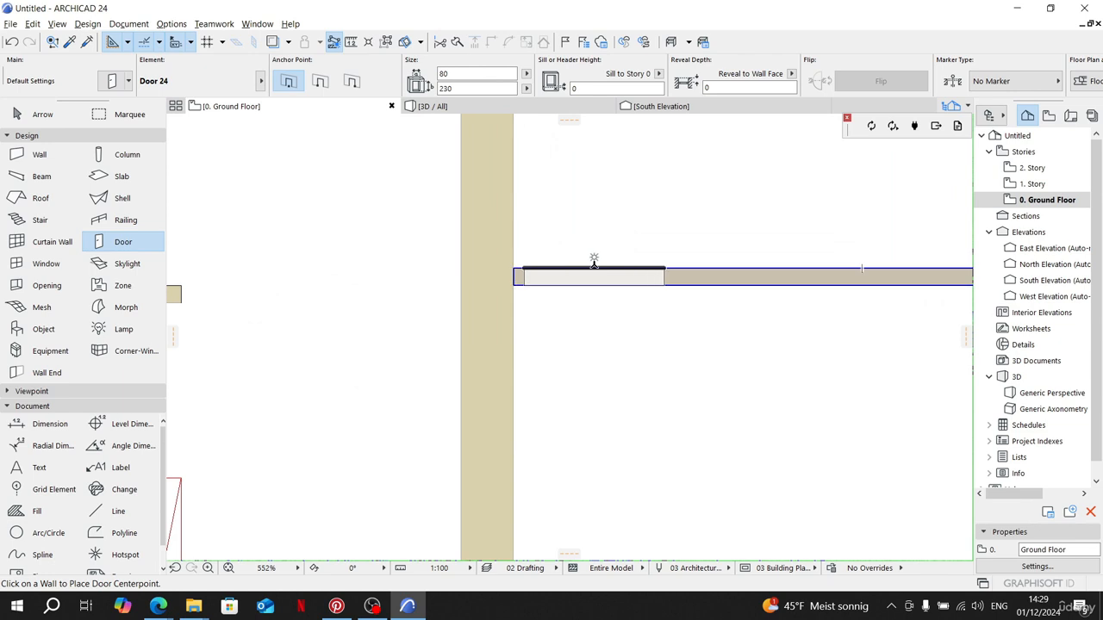
{"action": "left_click", "coordinate": [594, 263]}
{"action": "left_click", "coordinate": [567, 156]}
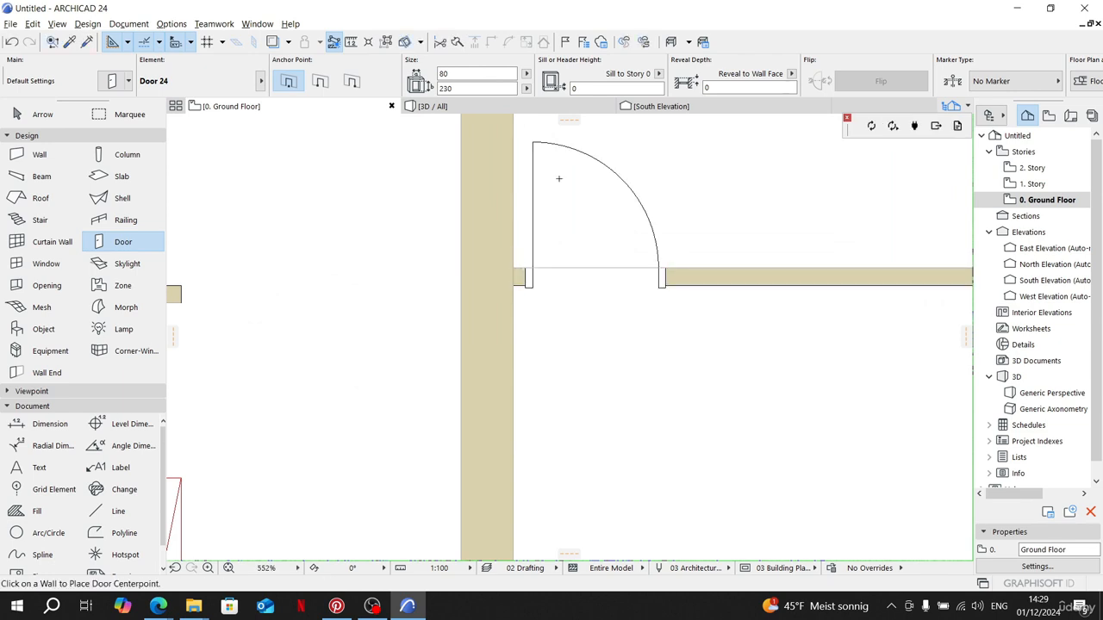
{"action": "key", "text": "Escape"}
Step: Move the new annex door so its west edge sits 10 from the east face of the thick wall
{"action": "left_click", "coordinate": [527, 286]}
{"action": "scroll", "coordinate": [526, 286], "scroll_direction": "up", "scroll_amount": 3}
{"action": "scroll", "coordinate": [528, 288], "scroll_direction": "up", "scroll_amount": 2}
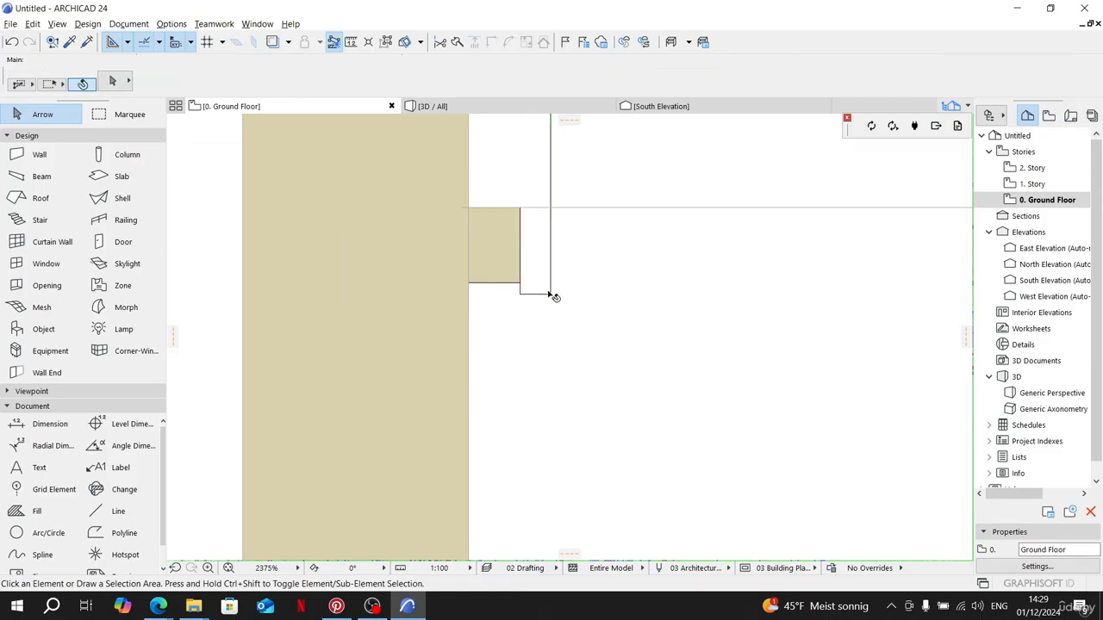
{"action": "key", "text": "ctrl+d"}
{"action": "left_click", "coordinate": [520, 284]}
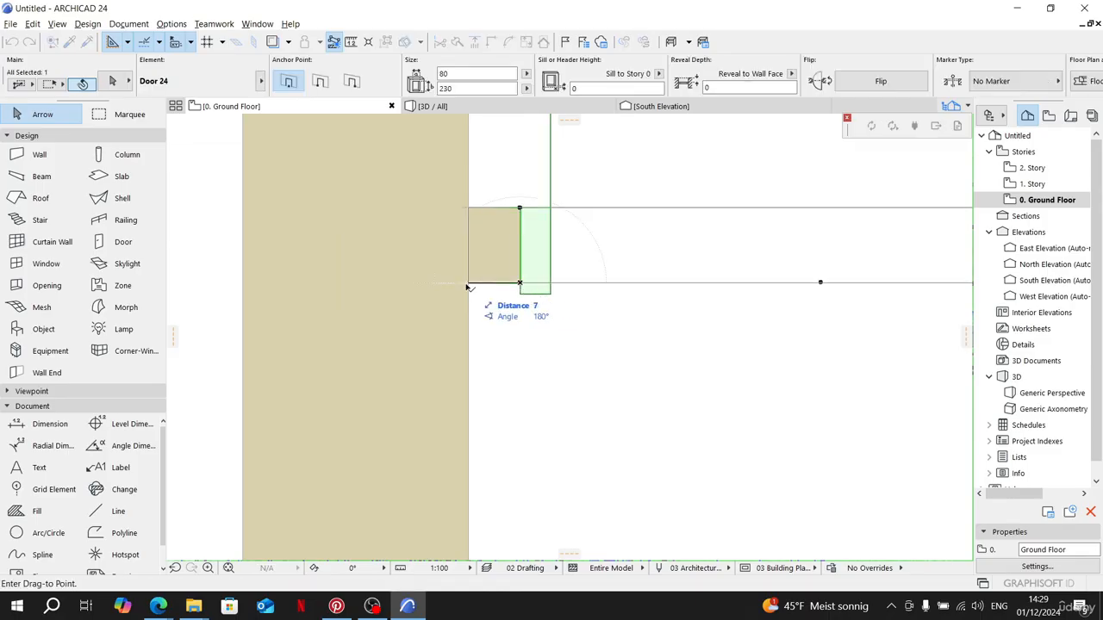
{"action": "type", "text": "1"}
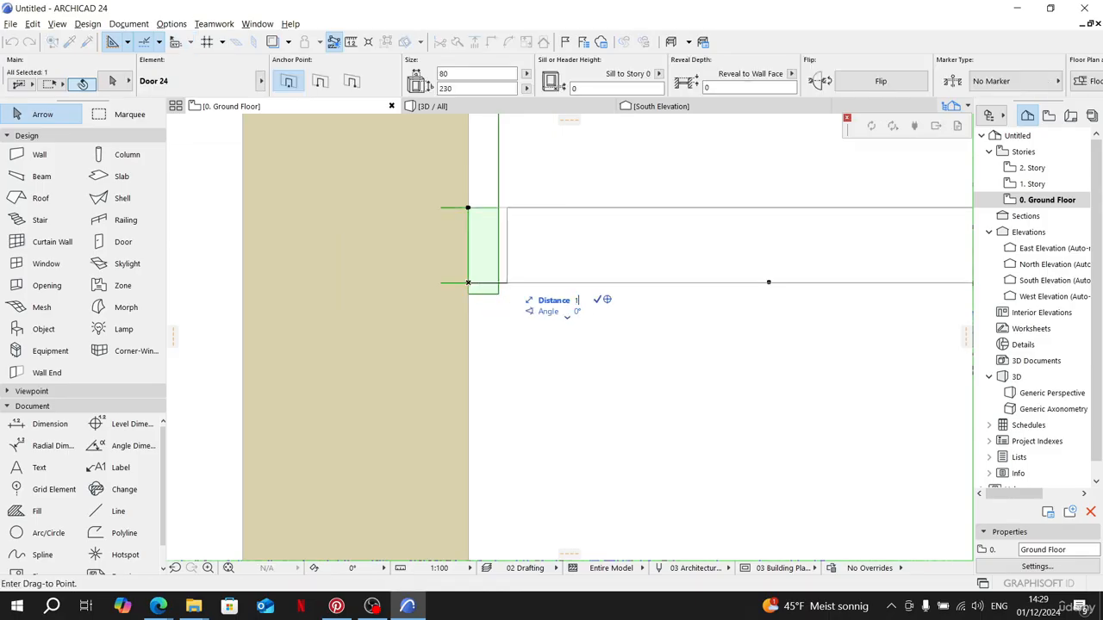
{"action": "type", "text": "0"}
{"action": "key", "text": "Return"}
{"action": "scroll", "coordinate": [545, 285], "scroll_direction": "down", "scroll_amount": 6}
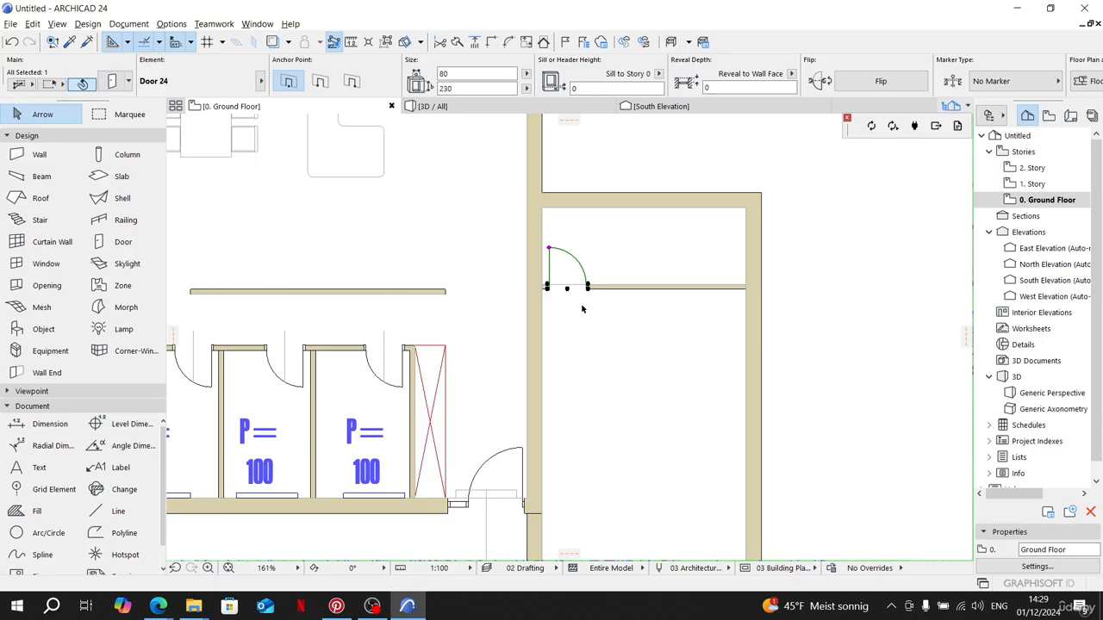
{"action": "left_click", "coordinate": [582, 309]}
Step: Place an 80 x 230 door in the thick wall just south of the annex partition, hinged north and opening west into the house
{"action": "scroll", "coordinate": [840, 322], "scroll_direction": "down", "scroll_amount": 8}
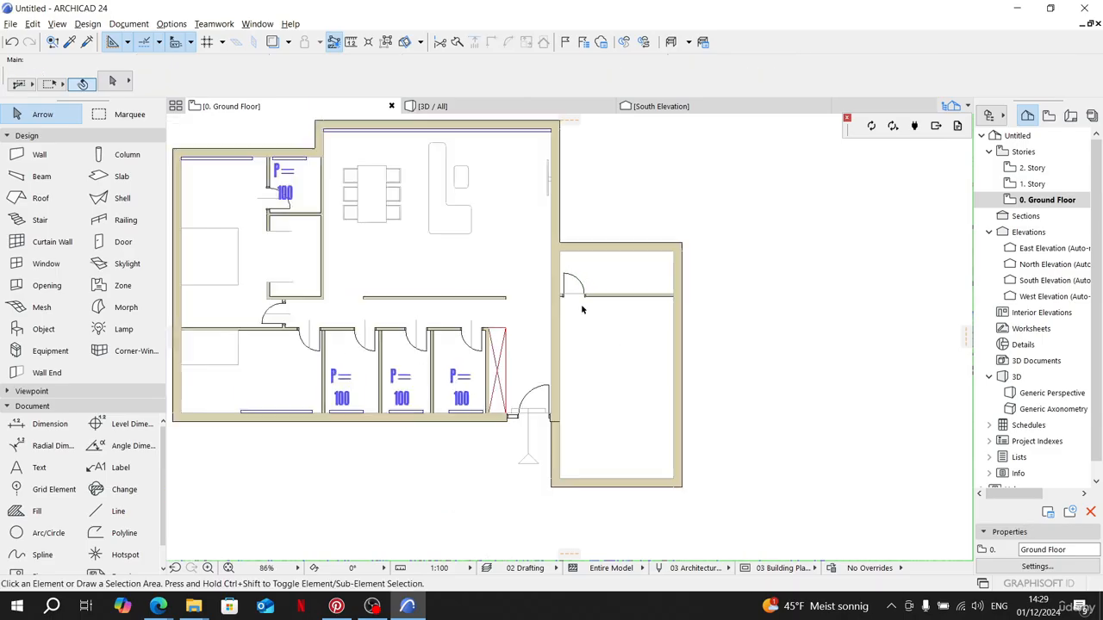
{"action": "scroll", "coordinate": [902, 250], "scroll_direction": "up", "scroll_amount": 3}
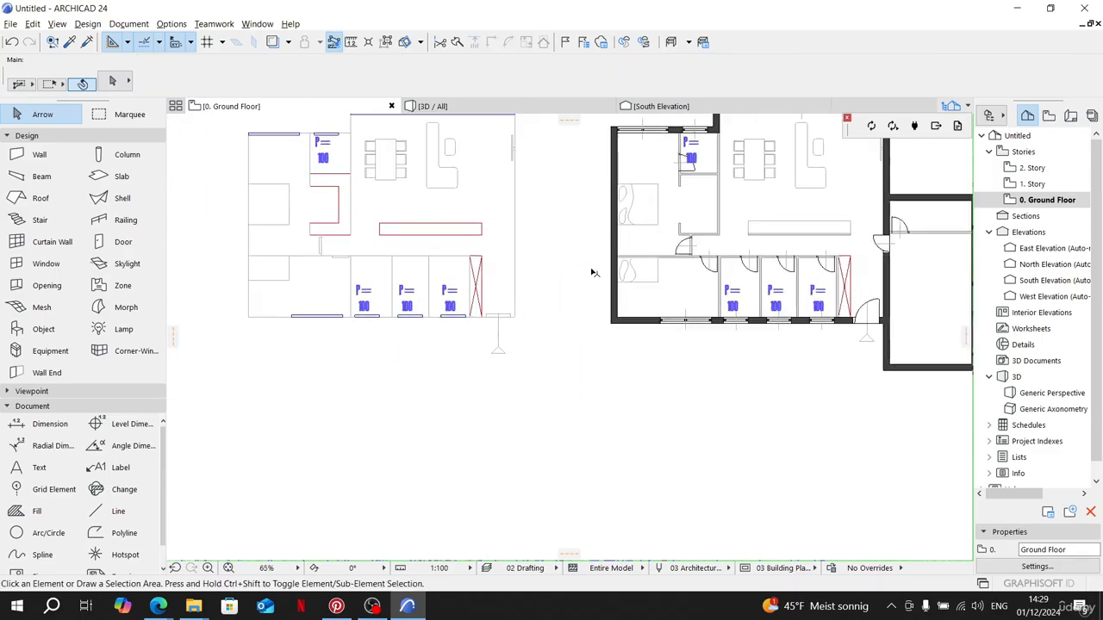
{"action": "scroll", "coordinate": [594, 273], "scroll_direction": "down", "scroll_amount": 4}
{"action": "middle_click_drag", "start_coordinate": [594, 273], "coordinate": [858, 256]}
{"action": "scroll", "coordinate": [302, 264], "scroll_direction": "up", "scroll_amount": 4}
{"action": "scroll", "coordinate": [454, 237], "scroll_direction": "up", "scroll_amount": 4}
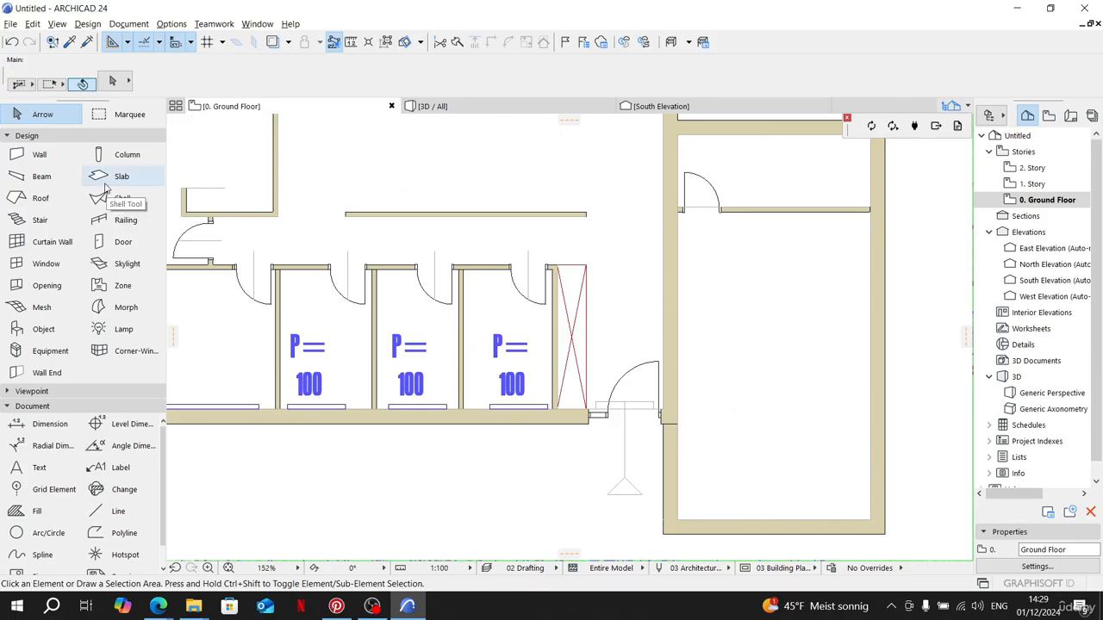
{"action": "left_click", "coordinate": [120, 242]}
{"action": "scroll", "coordinate": [585, 226], "scroll_direction": "up", "scroll_amount": 1}
{"action": "scroll", "coordinate": [362, 266], "scroll_direction": "up", "scroll_amount": 2}
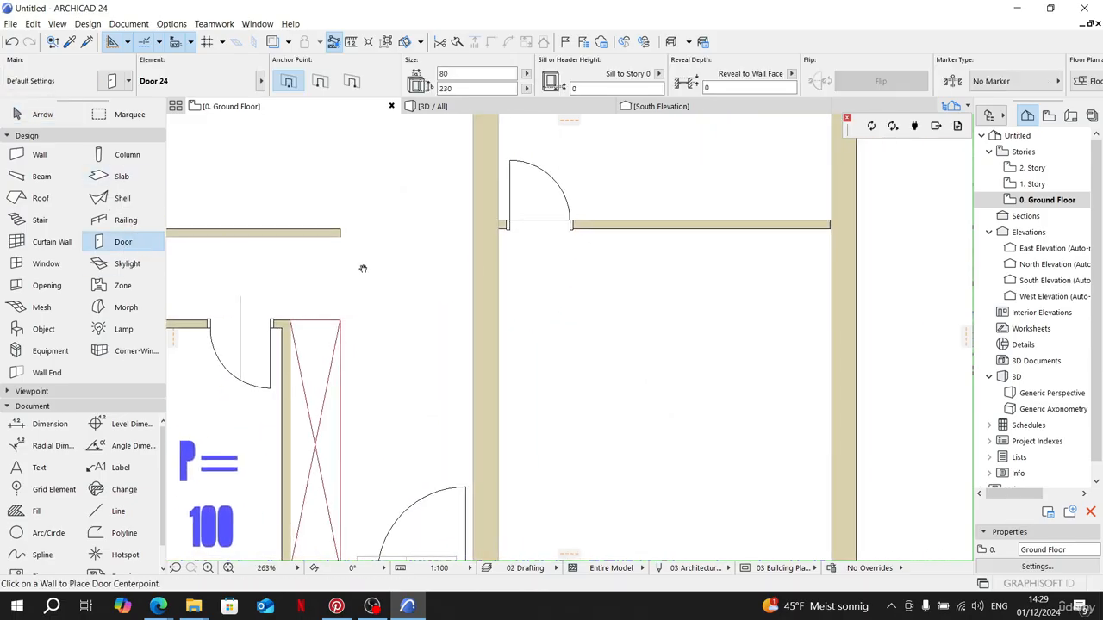
{"action": "scroll", "coordinate": [489, 250], "scroll_direction": "up", "scroll_amount": 2}
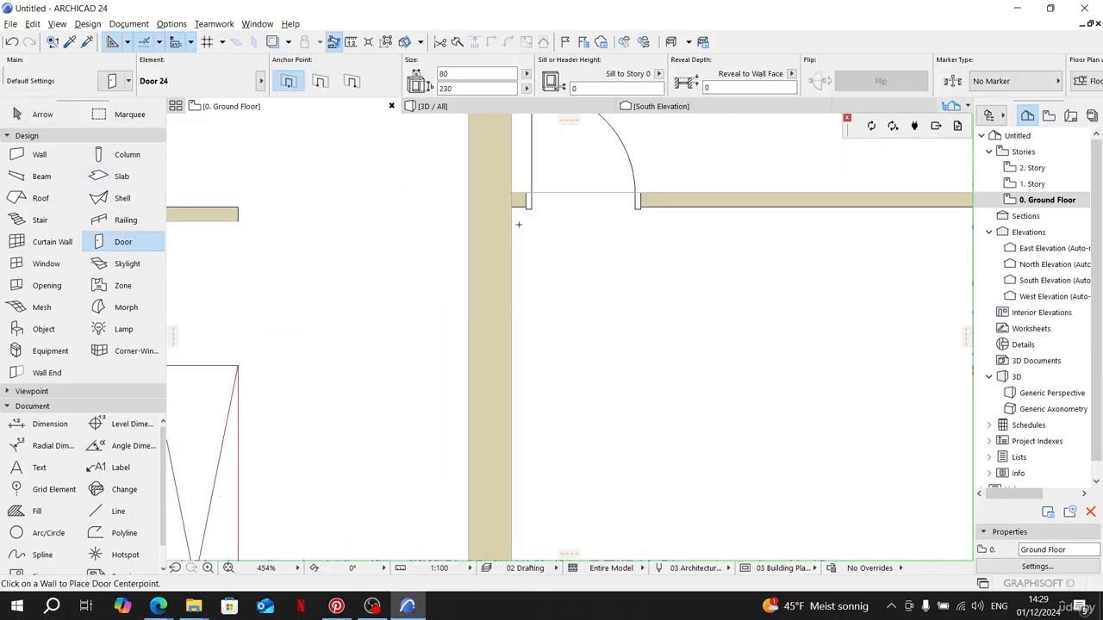
{"action": "left_click", "coordinate": [521, 271]}
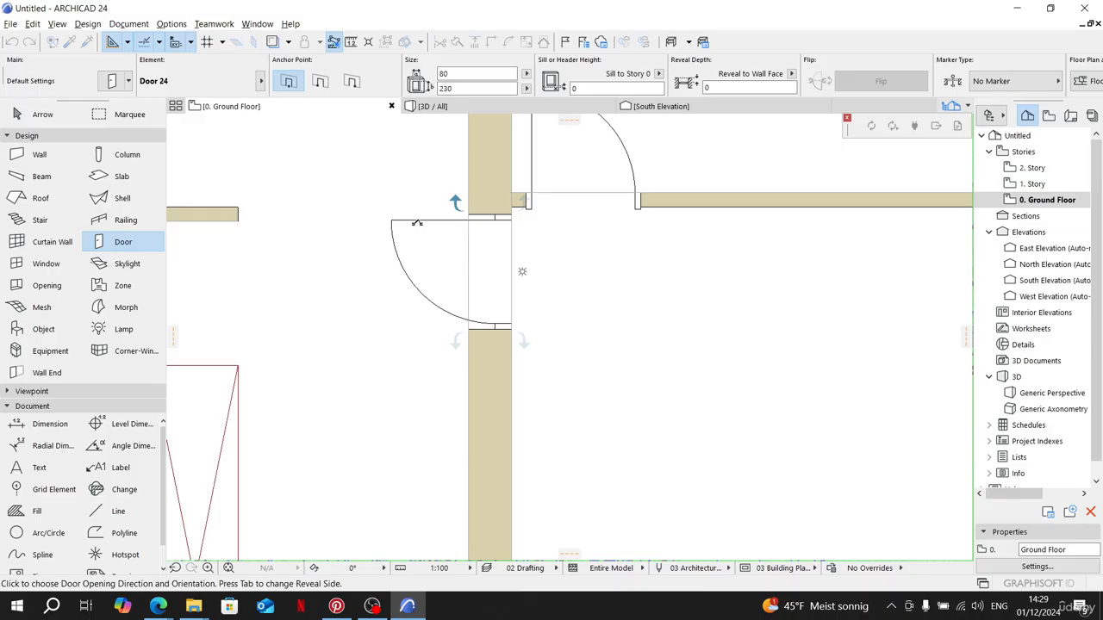
{"action": "left_click", "coordinate": [418, 225]}
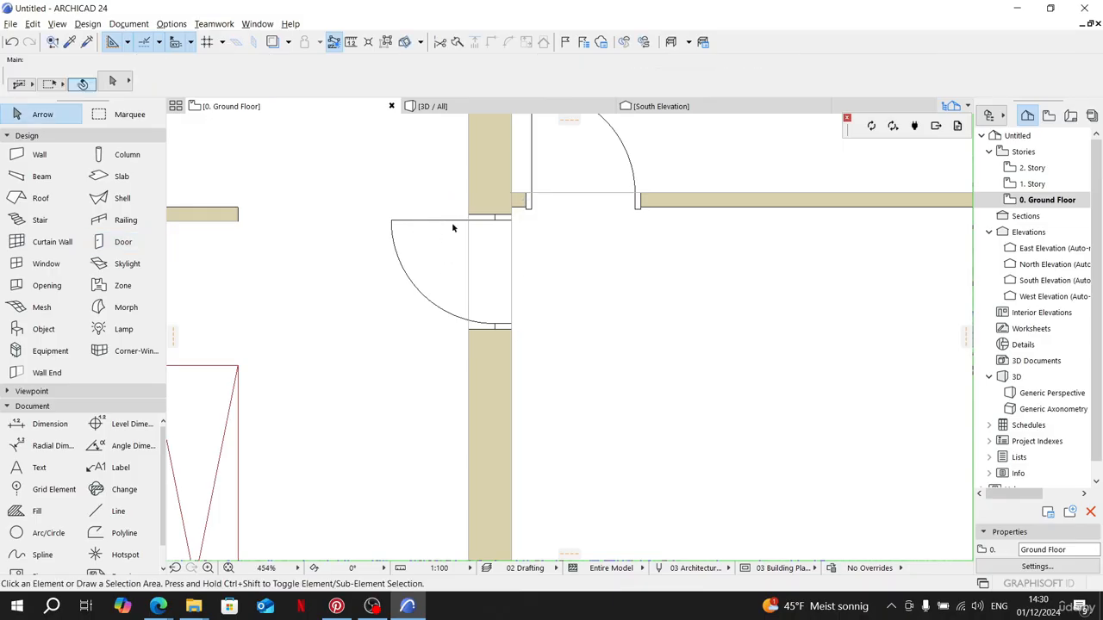
Step: Change the reveal of the door in the thick wall to the third reveal type in its hinged door settings
{"action": "left_click", "coordinate": [492, 221]}
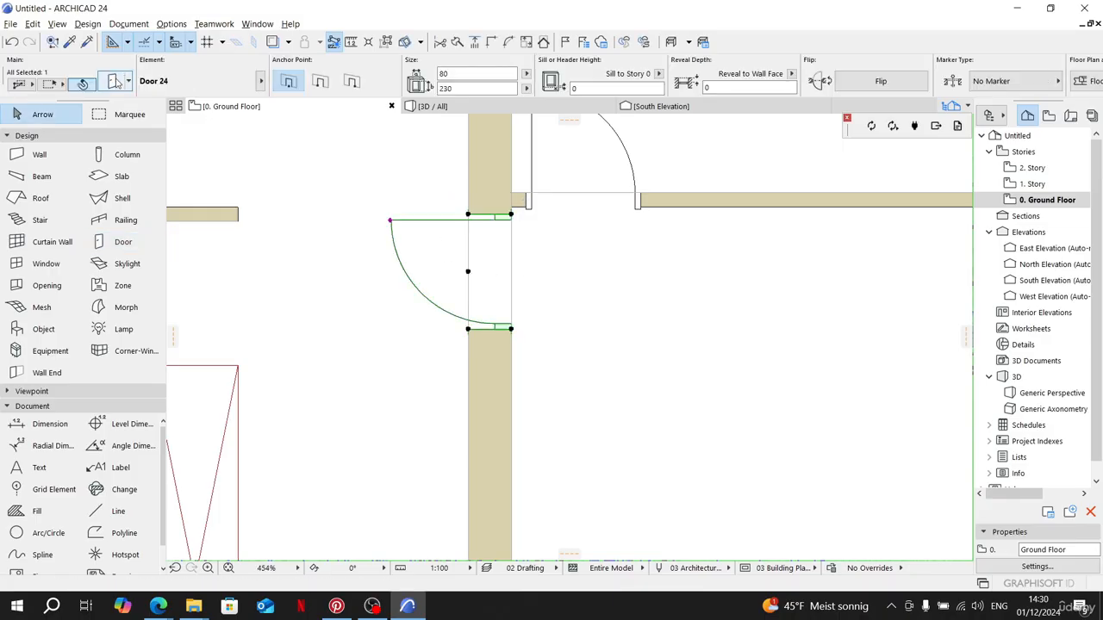
{"action": "key", "text": "ctrl+t"}
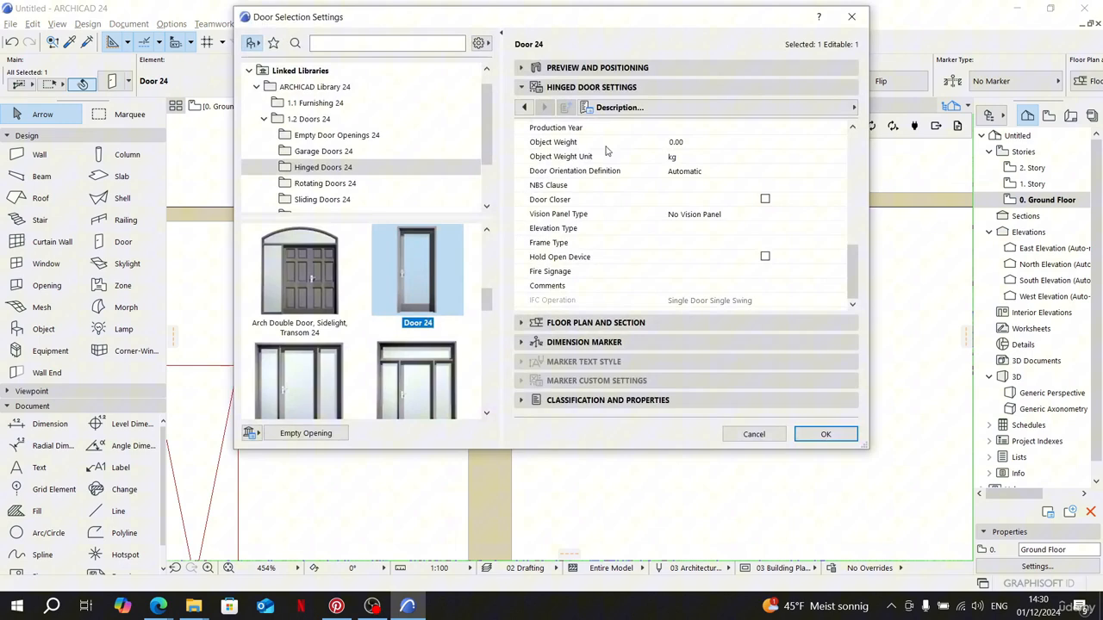
{"action": "left_click", "coordinate": [523, 107]}
{"action": "left_click", "coordinate": [523, 107]}
{"action": "left_click", "coordinate": [525, 106]}
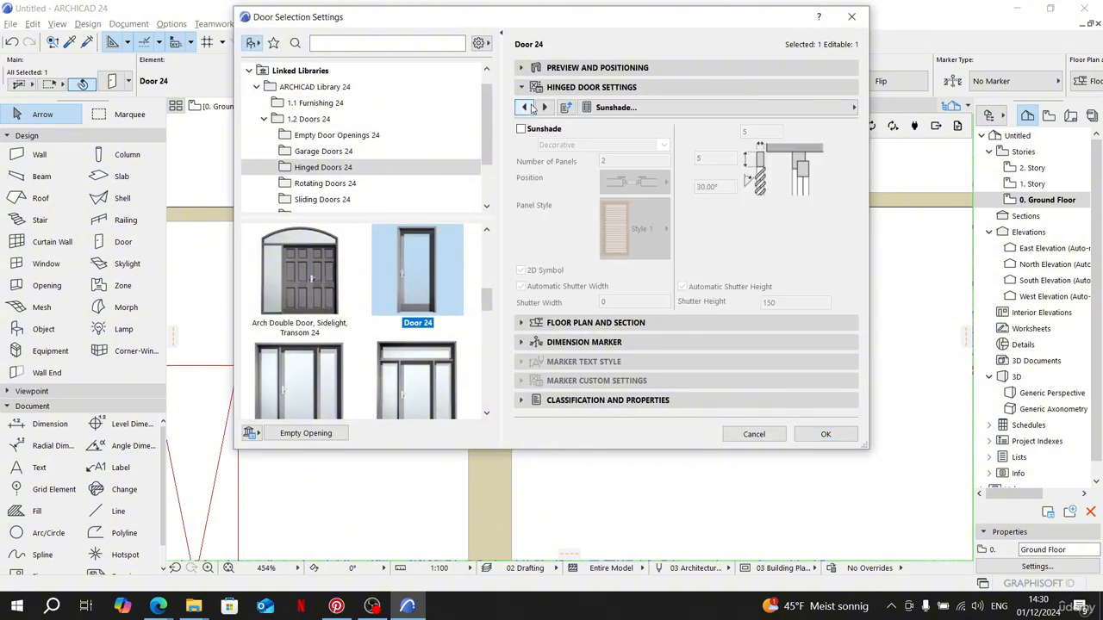
{"action": "left_click", "coordinate": [524, 107]}
{"action": "left_click", "coordinate": [524, 107]}
{"action": "left_click", "coordinate": [524, 107]}
{"action": "left_click", "coordinate": [524, 107]}
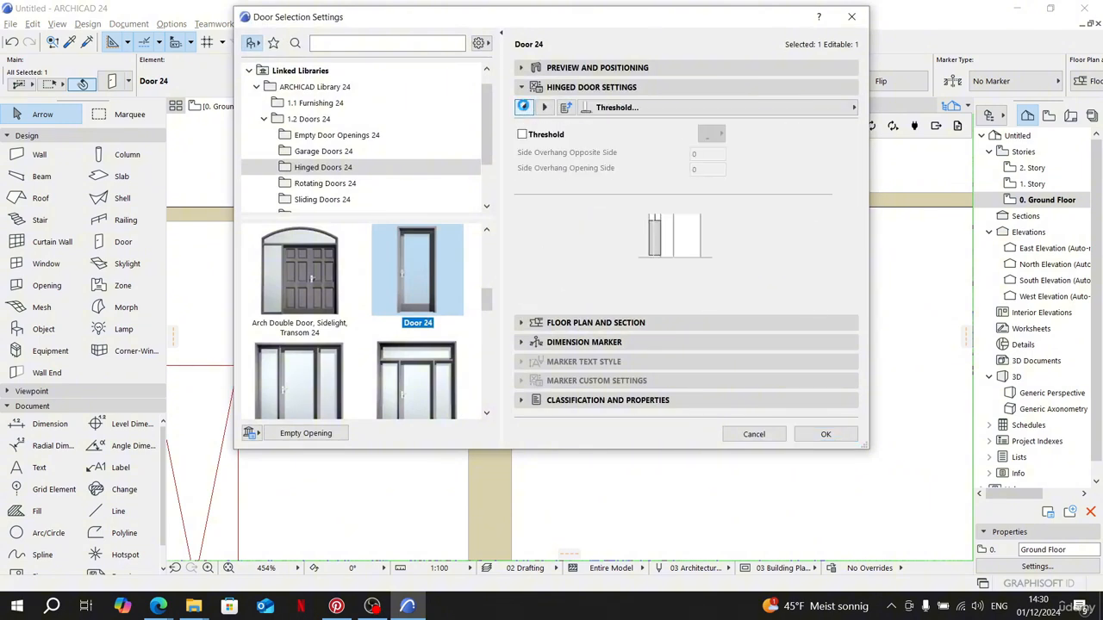
{"action": "left_click", "coordinate": [524, 106]}
{"action": "left_click", "coordinate": [523, 107]}
{"action": "left_click", "coordinate": [524, 106]}
{"action": "left_click", "coordinate": [524, 107]}
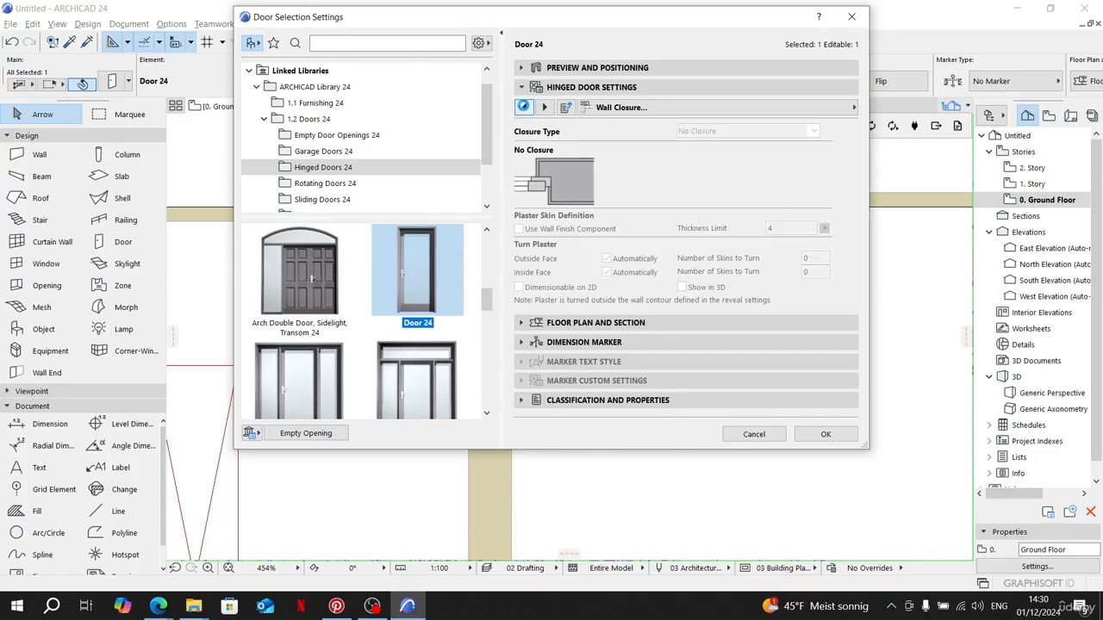
{"action": "left_click", "coordinate": [523, 107]}
{"action": "left_click", "coordinate": [524, 107]}
{"action": "left_click", "coordinate": [543, 107]}
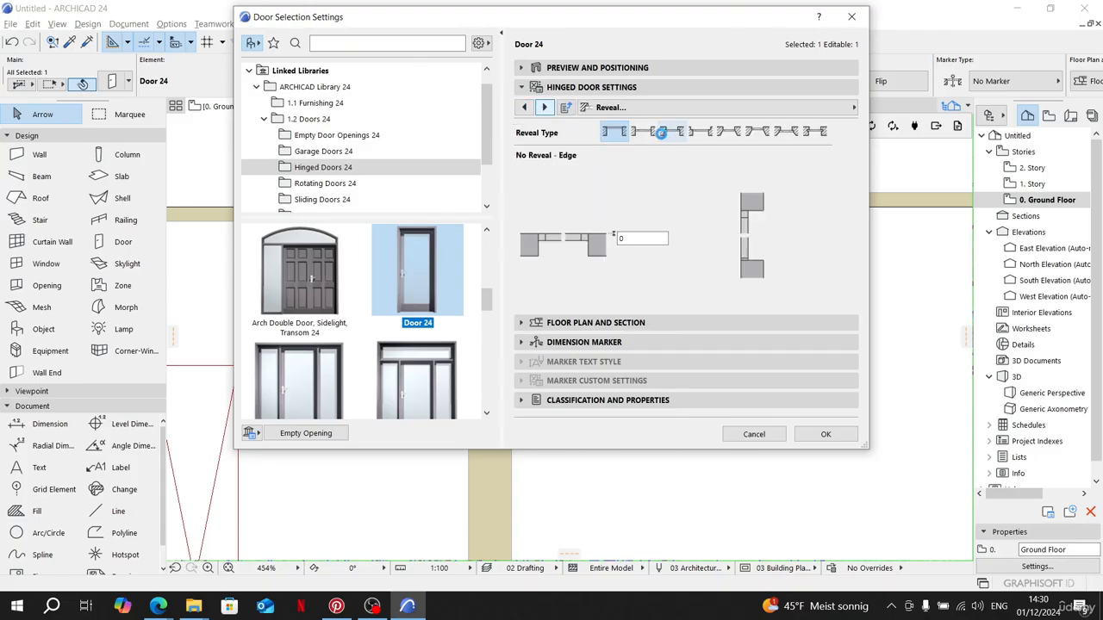
{"action": "left_click", "coordinate": [661, 132]}
{"action": "left_click", "coordinate": [826, 434]}
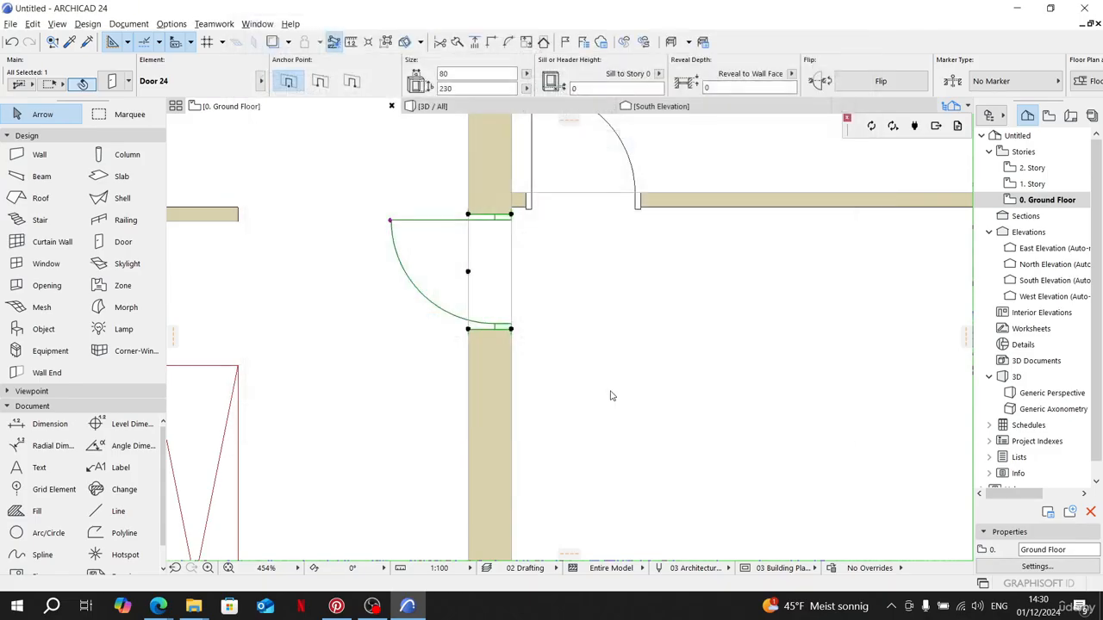
{"action": "left_click", "coordinate": [643, 376]}
{"action": "scroll", "coordinate": [643, 376], "scroll_direction": "down", "scroll_amount": 5}
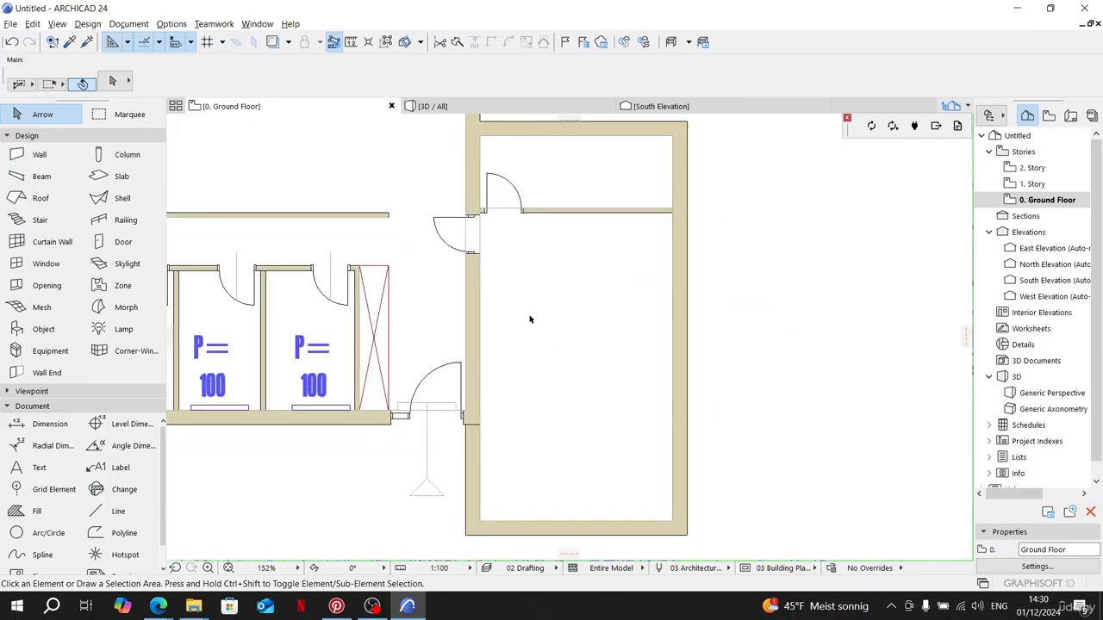
{"action": "scroll", "coordinate": [579, 387], "scroll_direction": "down", "scroll_amount": 1}
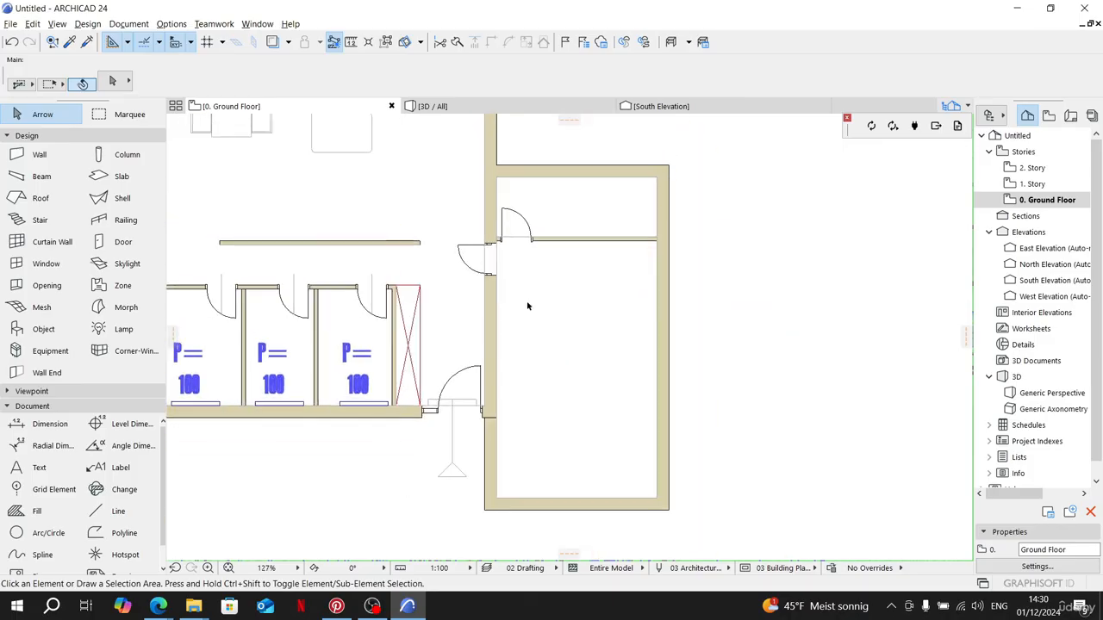
{"action": "scroll", "coordinate": [507, 256], "scroll_direction": "up", "scroll_amount": 4}
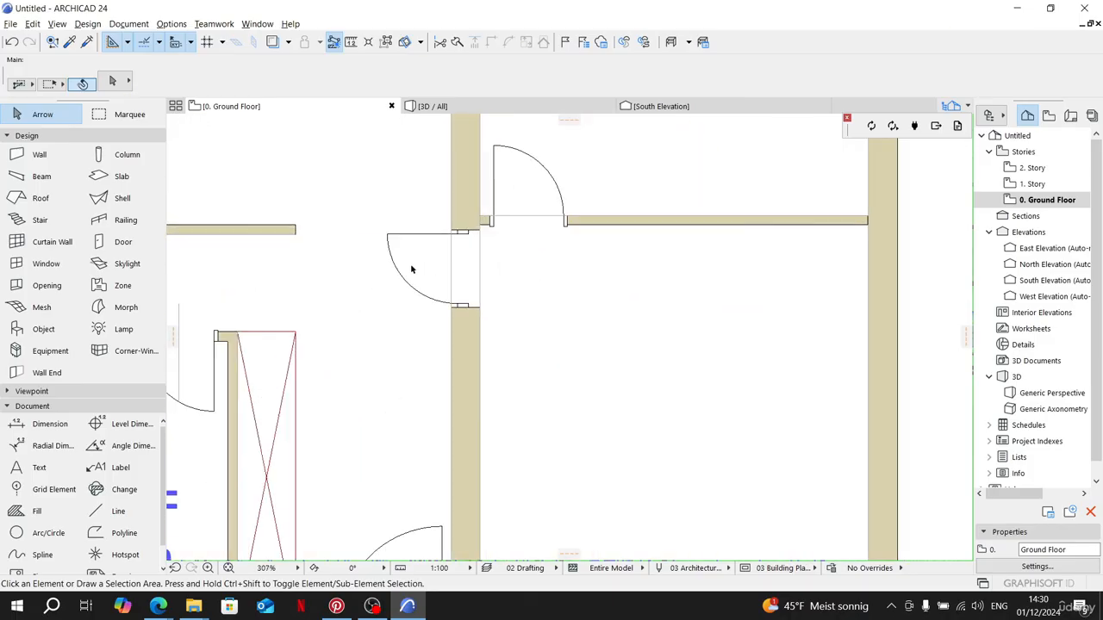
{"action": "left_click", "coordinate": [99, 114]}
{"action": "left_click", "coordinate": [387, 171]}
{"action": "left_click", "coordinate": [567, 362]}
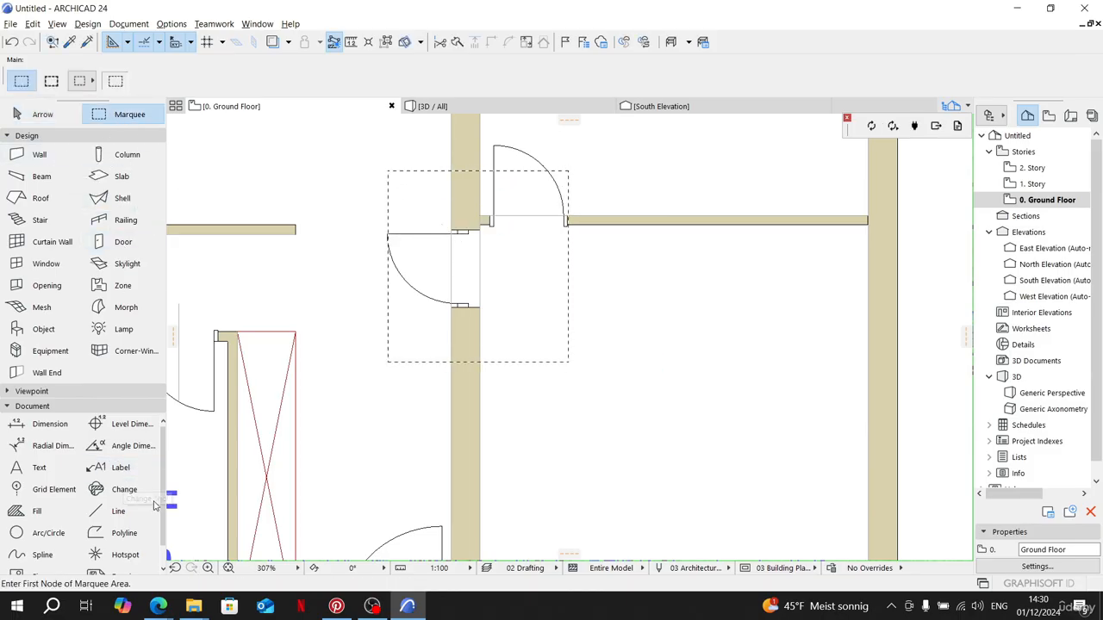
{"action": "left_click", "coordinate": [121, 511]}
{"action": "left_click", "coordinate": [124, 532]}
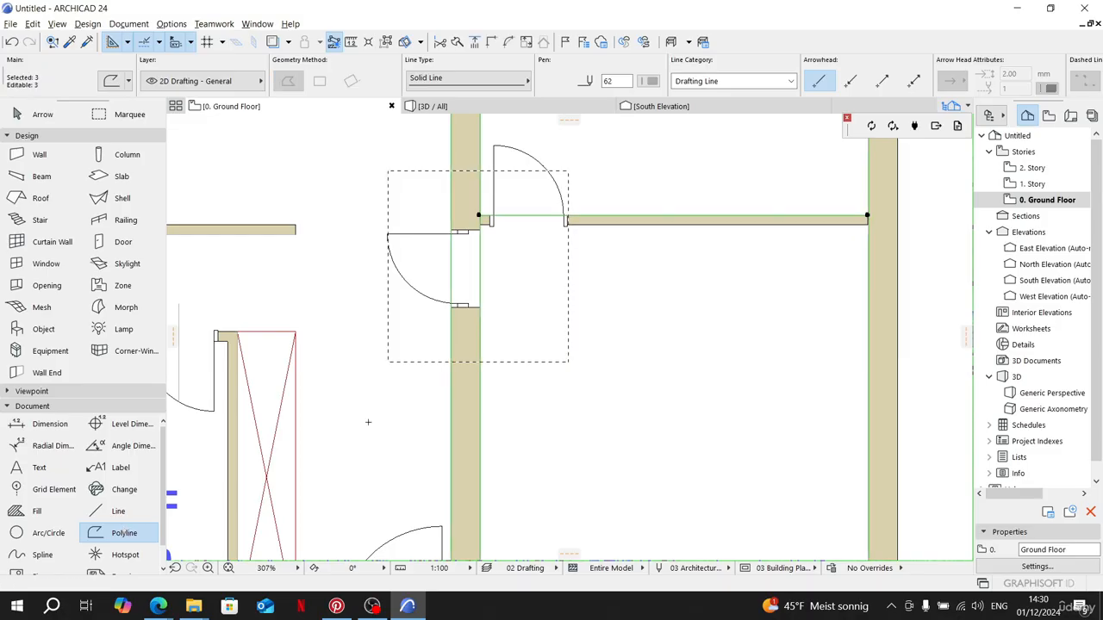
{"action": "scroll", "coordinate": [368, 422], "scroll_direction": "down", "scroll_amount": 8}
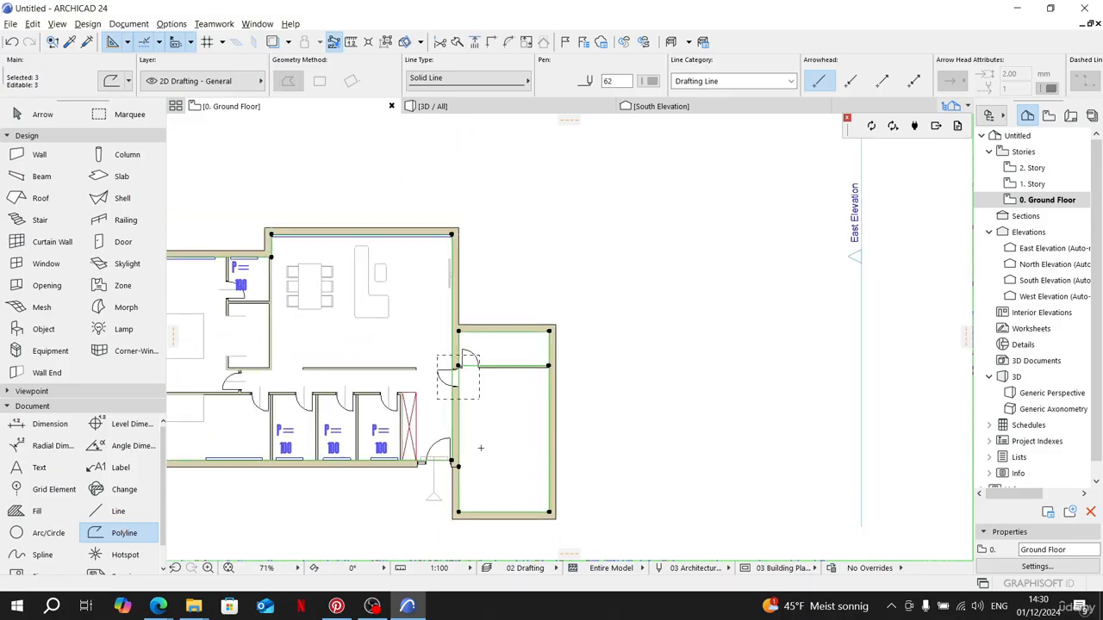
{"action": "scroll", "coordinate": [481, 447], "scroll_direction": "down", "scroll_amount": 1}
{"action": "key", "text": "Escape"}
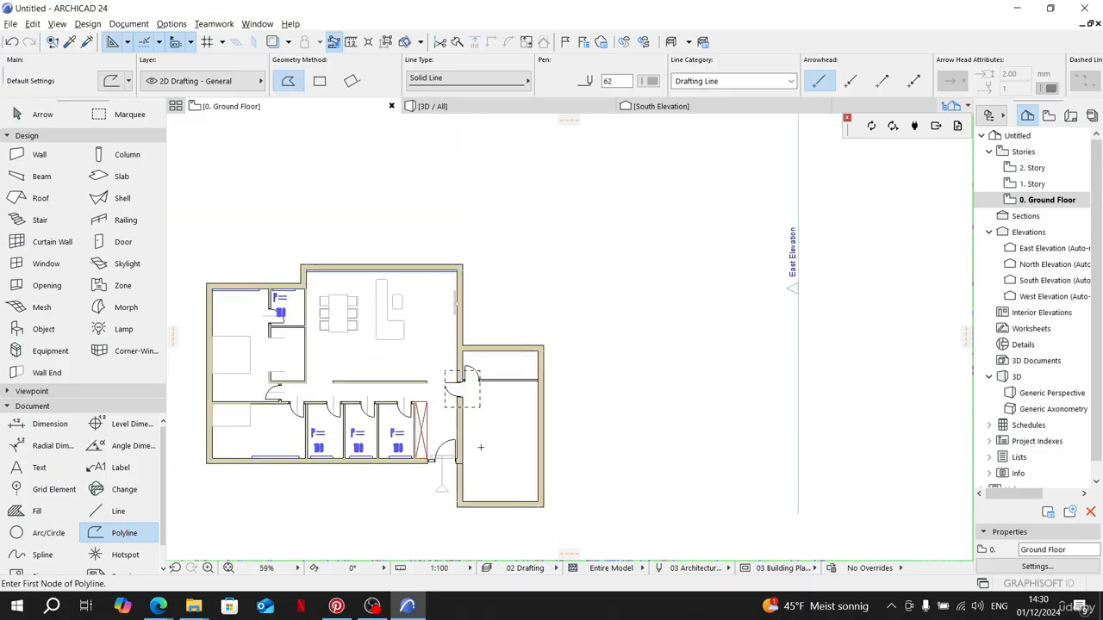
{"action": "key", "text": "Escape"}
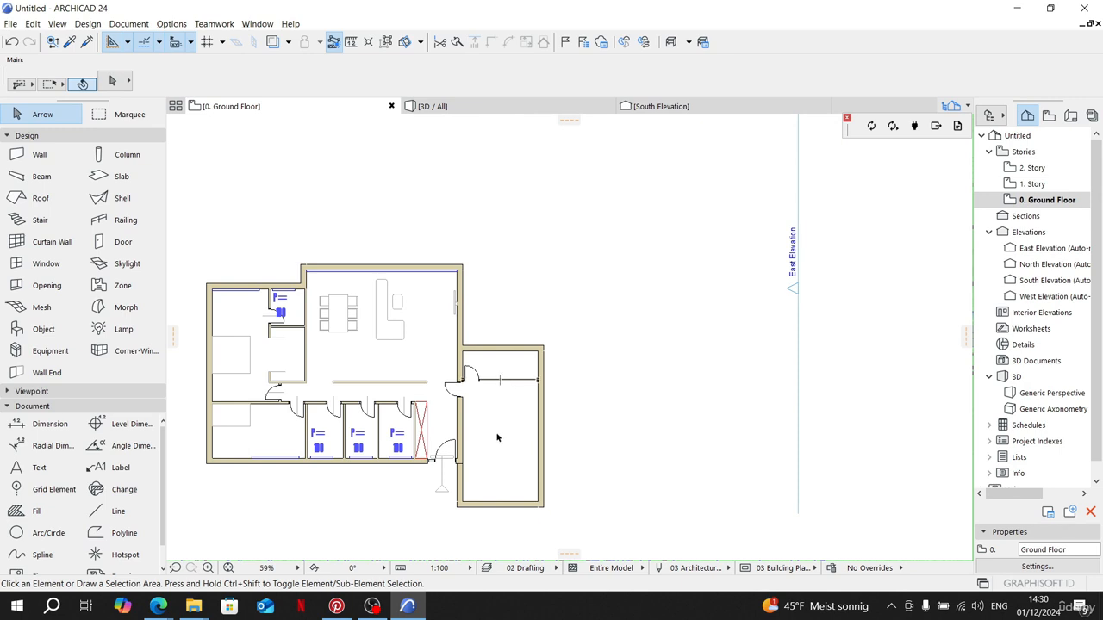
{"action": "scroll", "coordinate": [497, 438], "scroll_direction": "up", "scroll_amount": 8}
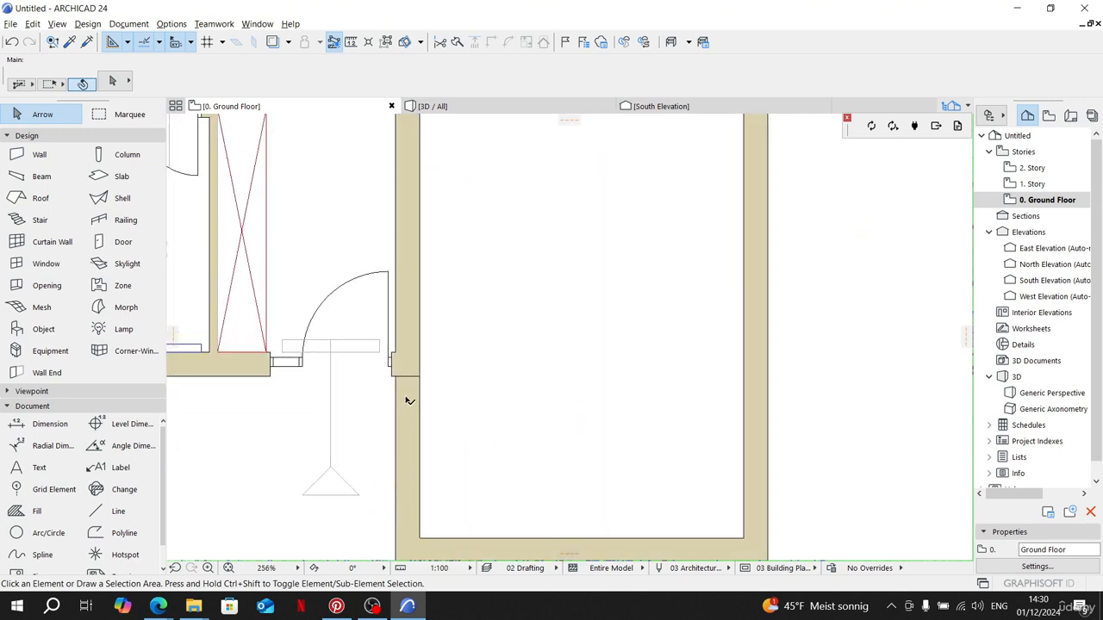
{"action": "left_click", "coordinate": [409, 401]}
{"action": "left_click", "coordinate": [419, 336]}
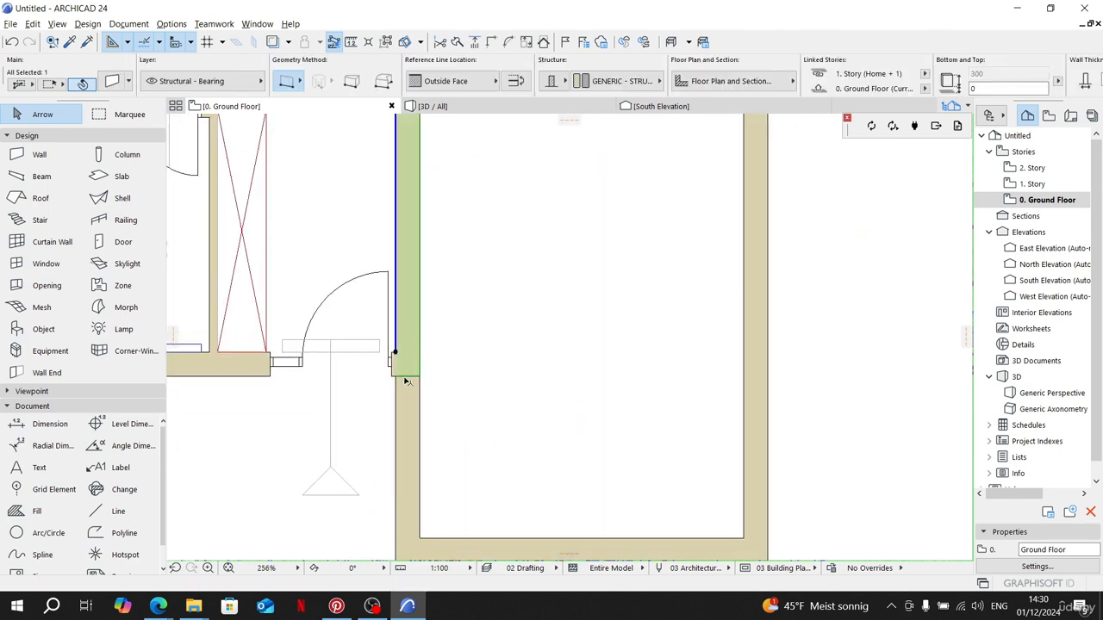
{"action": "left_click", "coordinate": [546, 420]}
{"action": "scroll", "coordinate": [547, 422], "scroll_direction": "down", "scroll_amount": 5}
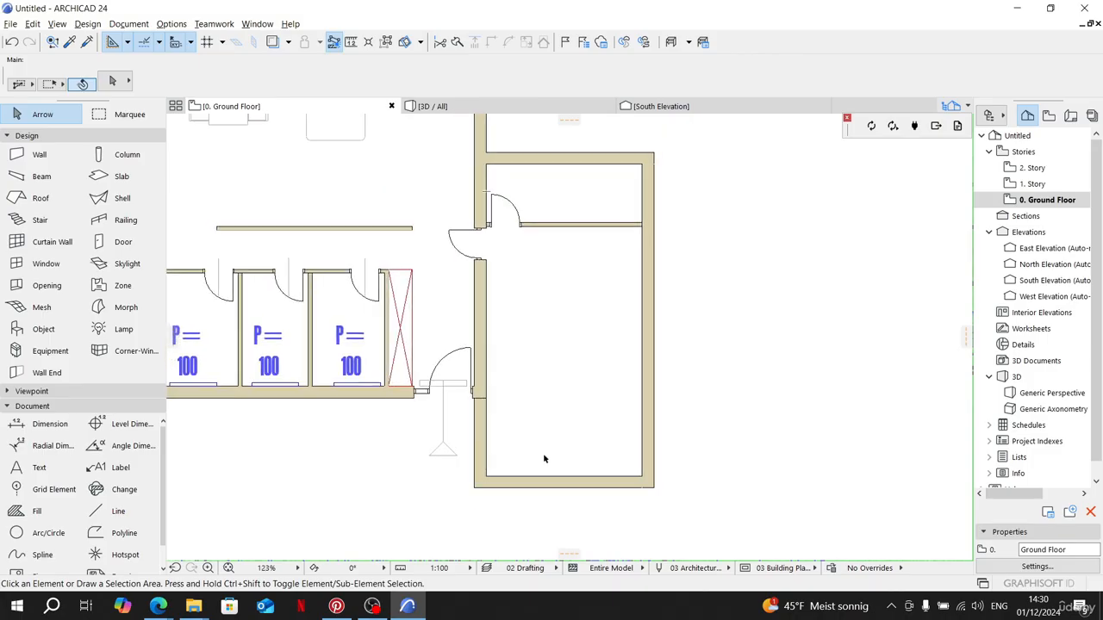
{"action": "scroll", "coordinate": [556, 304], "scroll_direction": "down", "scroll_amount": 4}
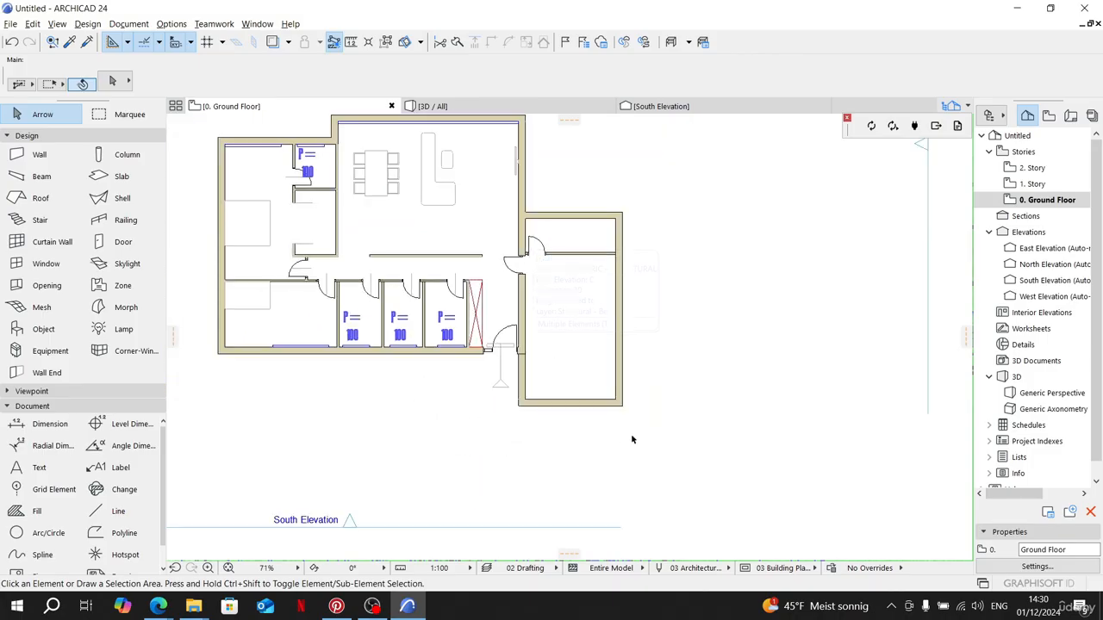
Step: Measure the annex's inner width along its south wall, starting from the inner southwest corner
{"action": "scroll", "coordinate": [626, 428], "scroll_direction": "up", "scroll_amount": 4}
{"action": "key", "text": "m"}
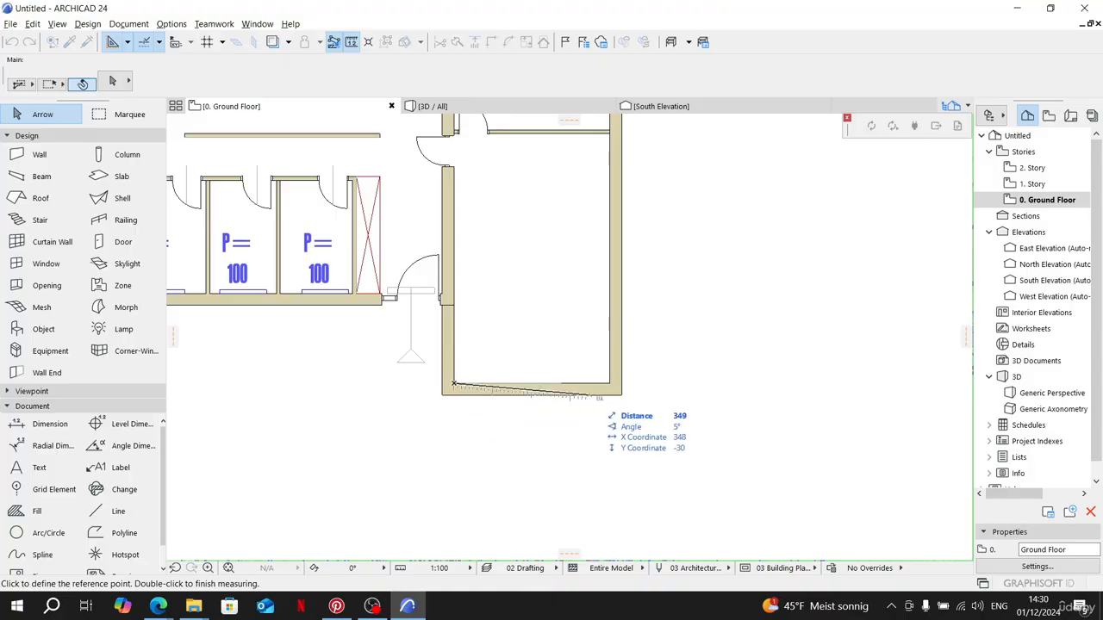
{"action": "key", "text": "Escape"}
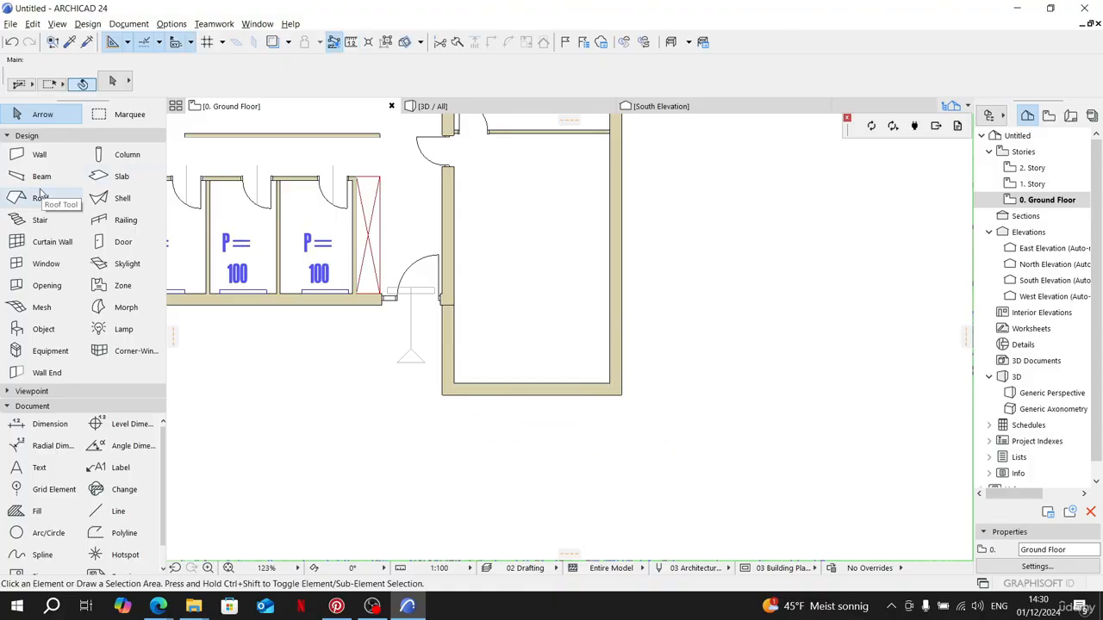
Step: Set the default door for placement to Overhead Garage Door 24 from the Garage Doors 24 library folder
{"action": "left_click", "coordinate": [125, 246]}
{"action": "double_click", "coordinate": [125, 245]}
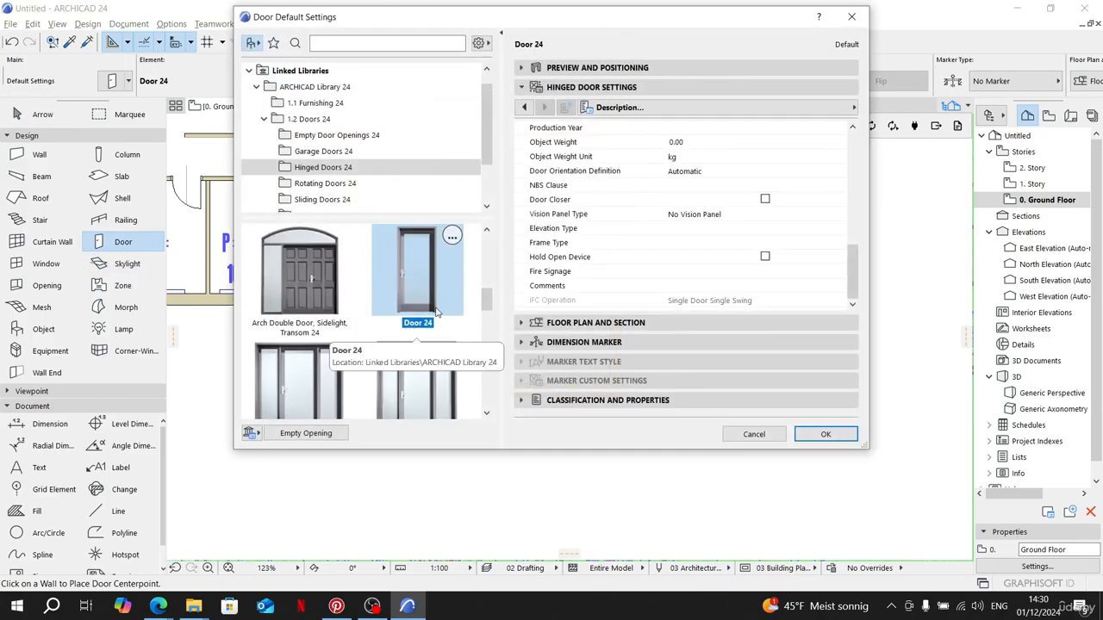
{"action": "left_click", "coordinate": [303, 119]}
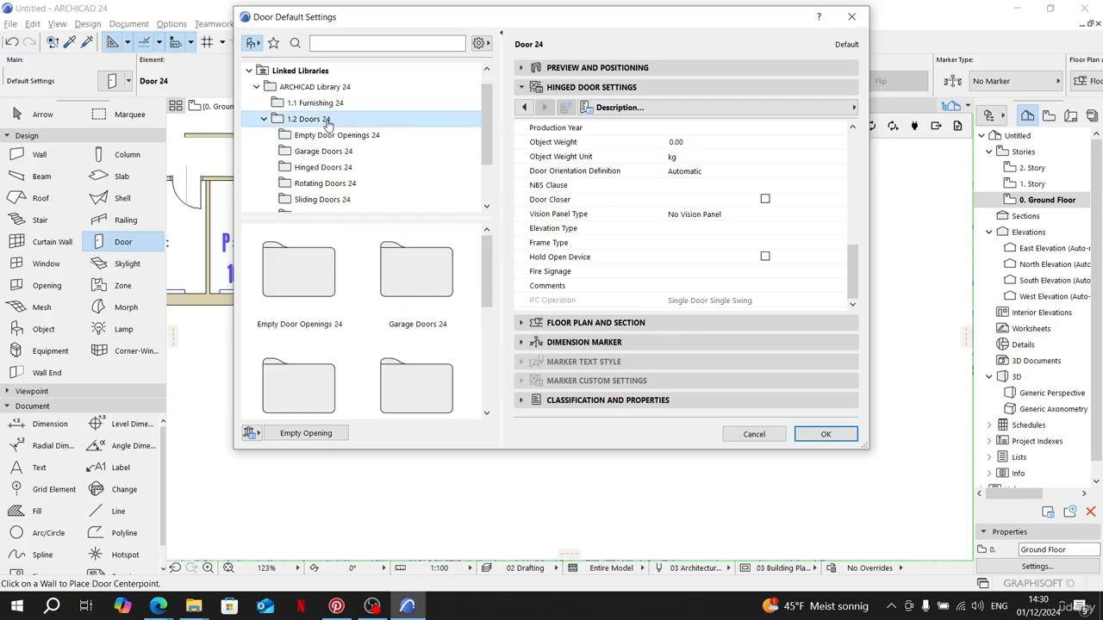
{"action": "left_click", "coordinate": [332, 135]}
{"action": "left_click", "coordinate": [349, 152]}
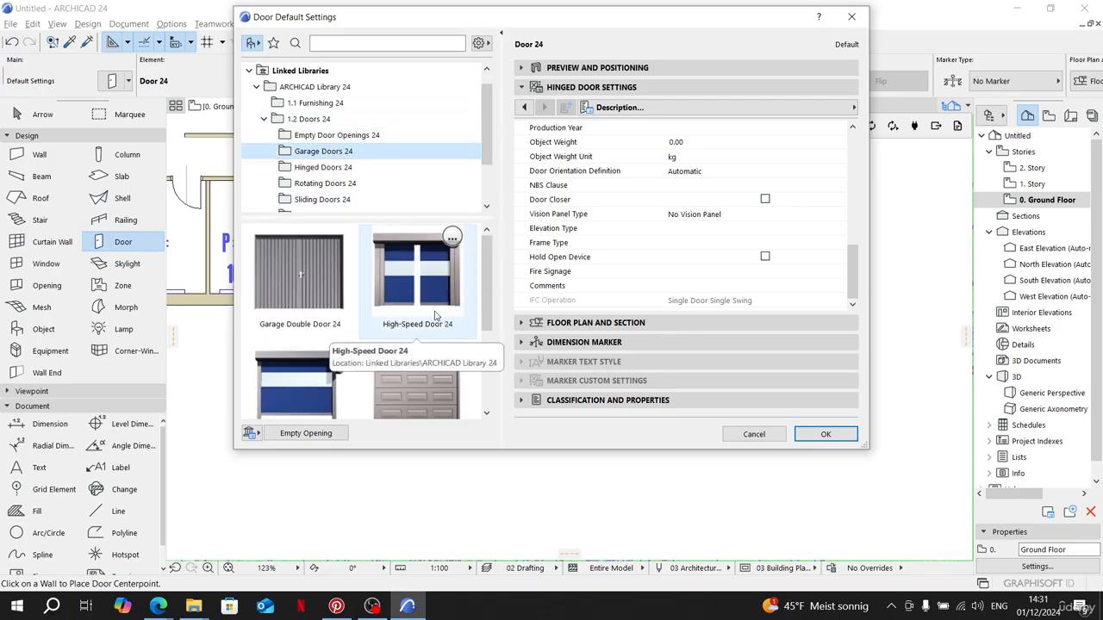
{"action": "scroll", "coordinate": [434, 312], "scroll_direction": "down", "scroll_amount": 2}
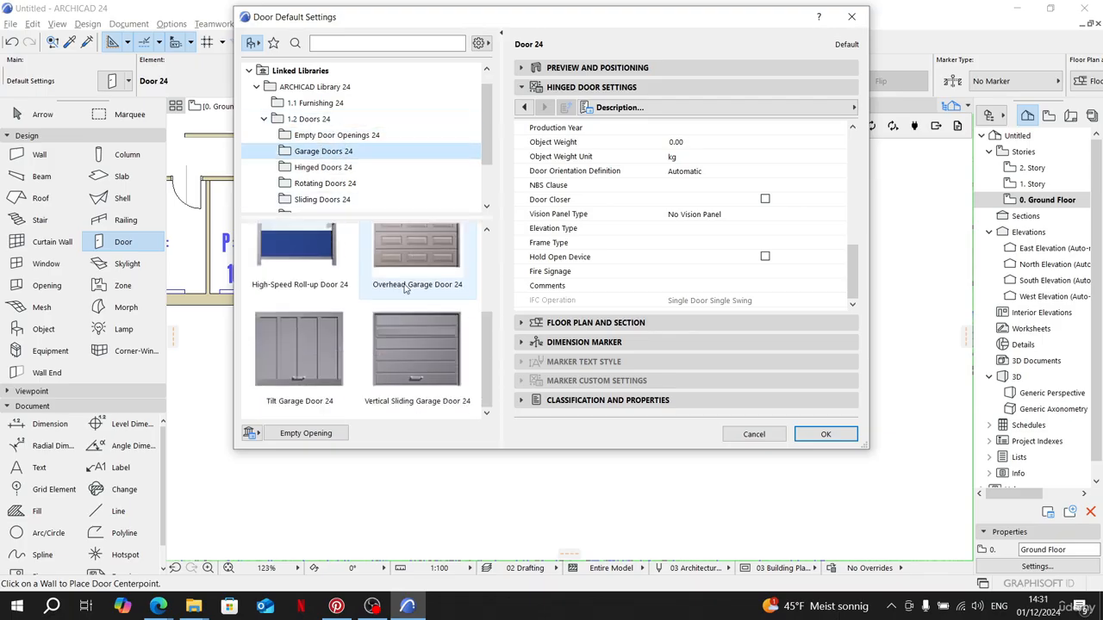
{"action": "scroll", "coordinate": [435, 315], "scroll_direction": "up", "scroll_amount": 3}
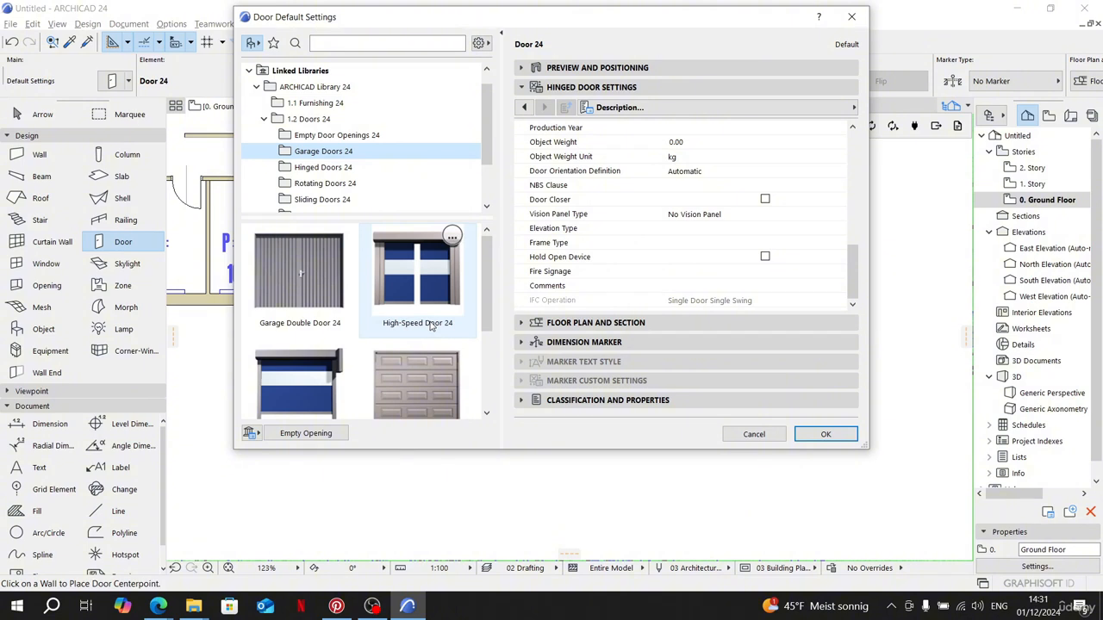
{"action": "scroll", "coordinate": [429, 326], "scroll_direction": "down", "scroll_amount": 3}
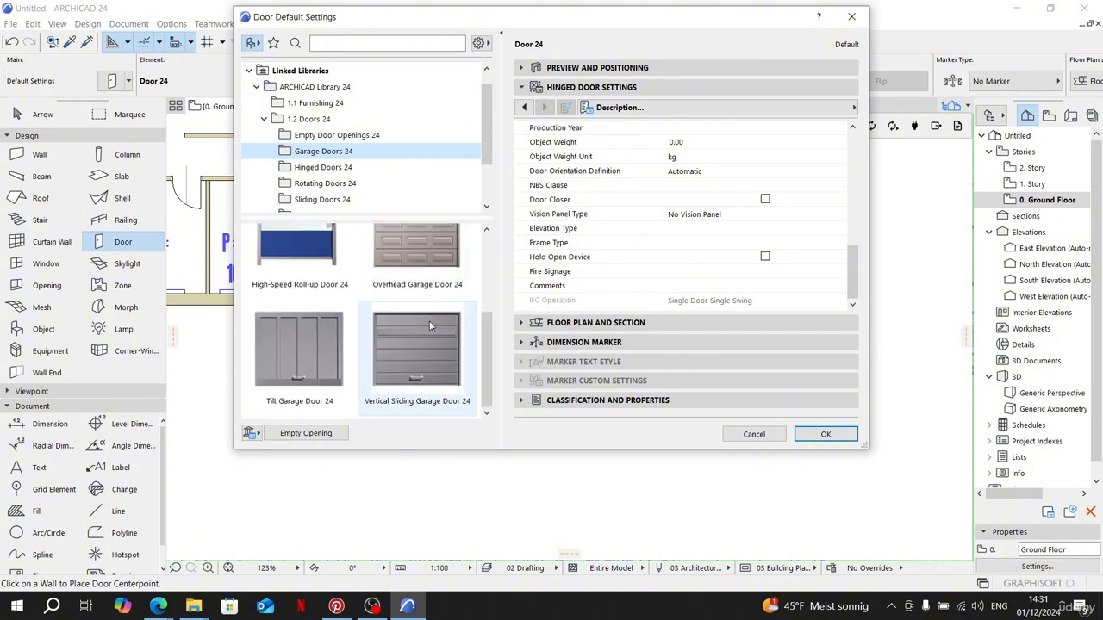
{"action": "left_click", "coordinate": [405, 259]}
Step: Use the Style 3 door leaf for the garage door and leave its handle at None
{"action": "left_click", "coordinate": [603, 191]}
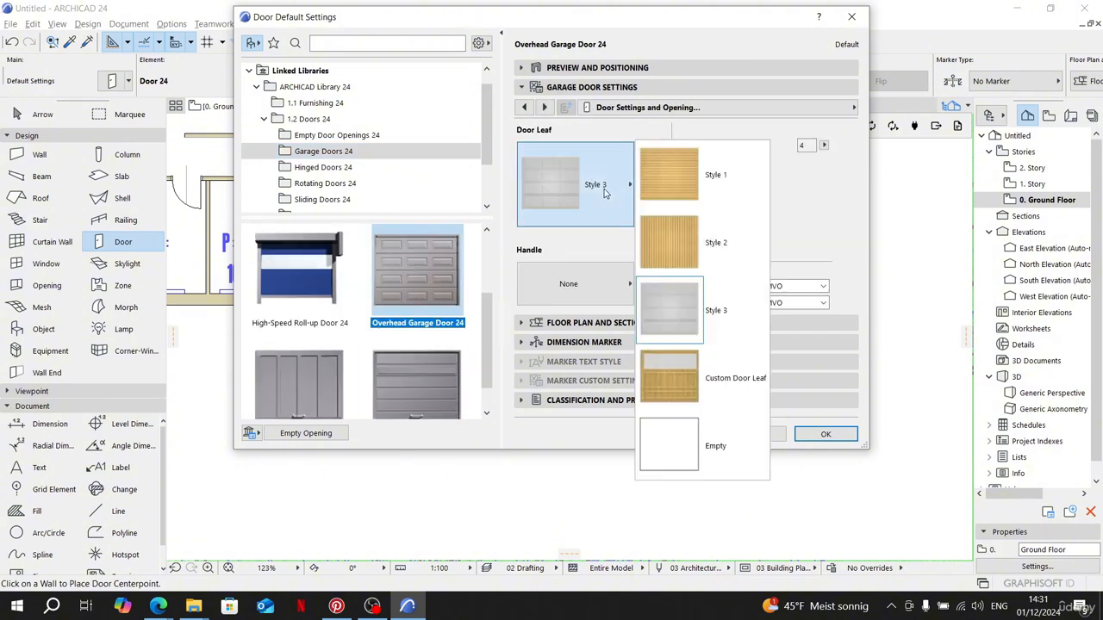
{"action": "left_click", "coordinate": [669, 308]}
{"action": "left_click", "coordinate": [606, 284]}
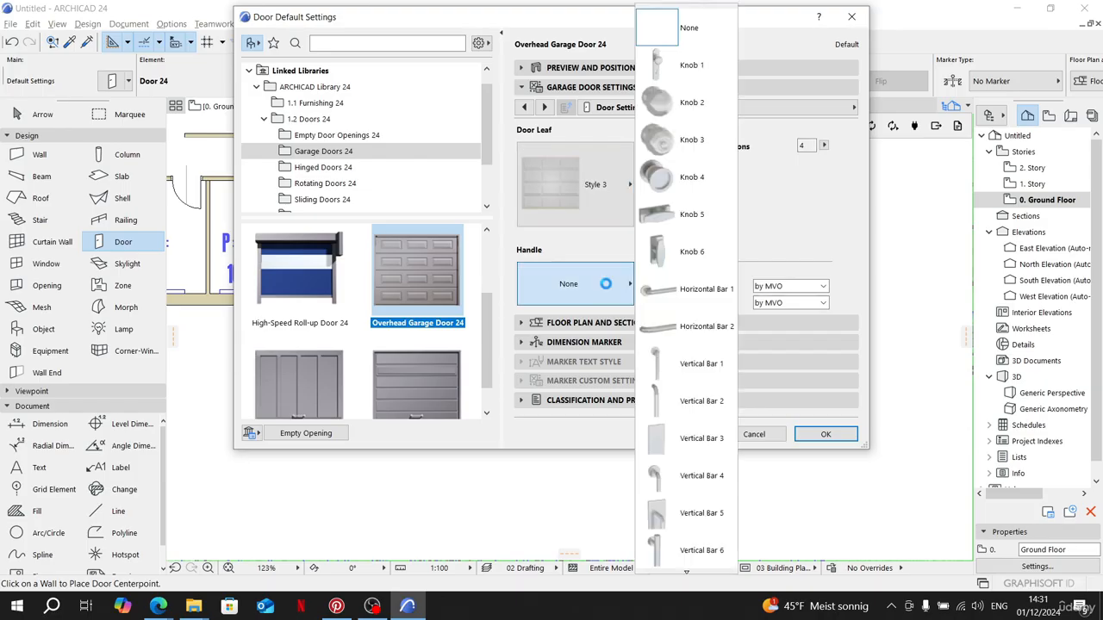
{"action": "left_click", "coordinate": [605, 283]}
Step: Review the garage door's size, frame and leaf, handle, pass door and opening settings without changing them
{"action": "left_click", "coordinate": [523, 108]}
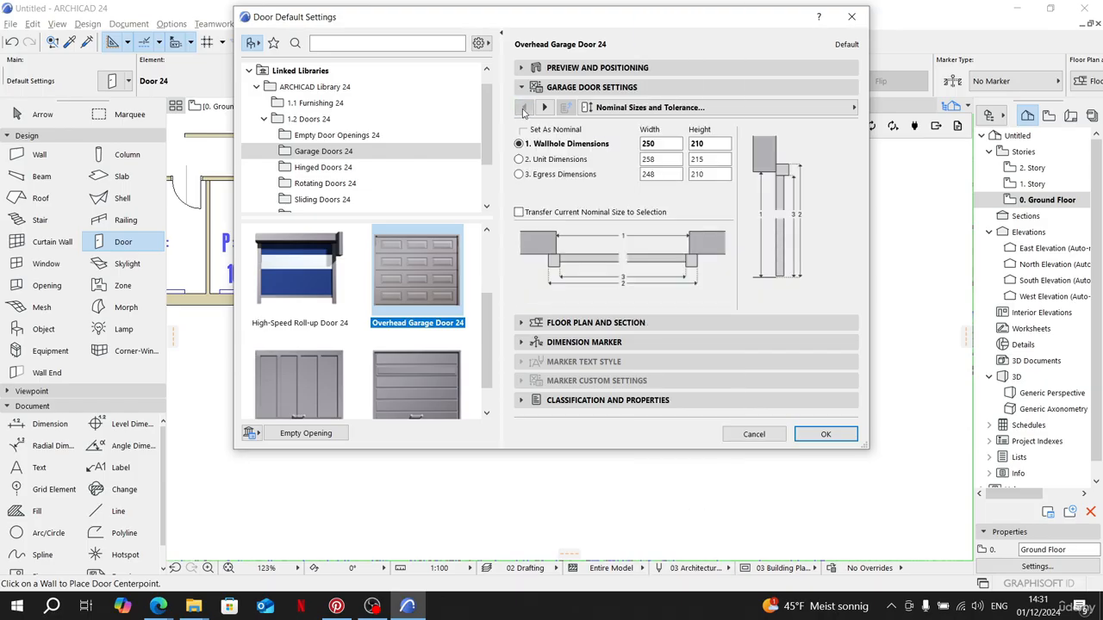
{"action": "left_click", "coordinate": [544, 108]}
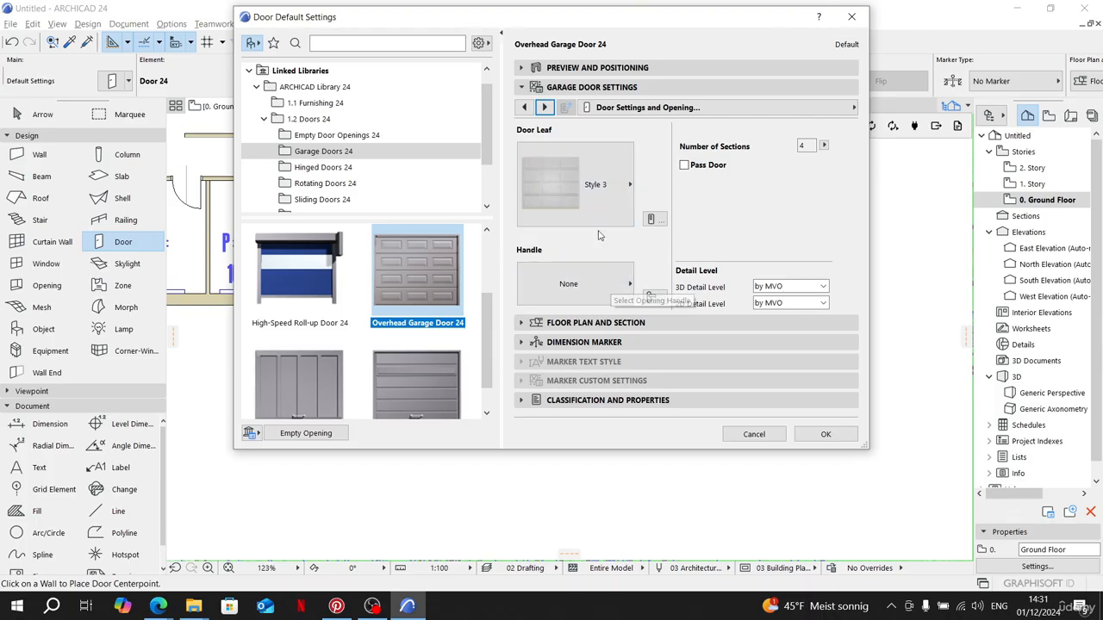
{"action": "left_click", "coordinate": [545, 107]}
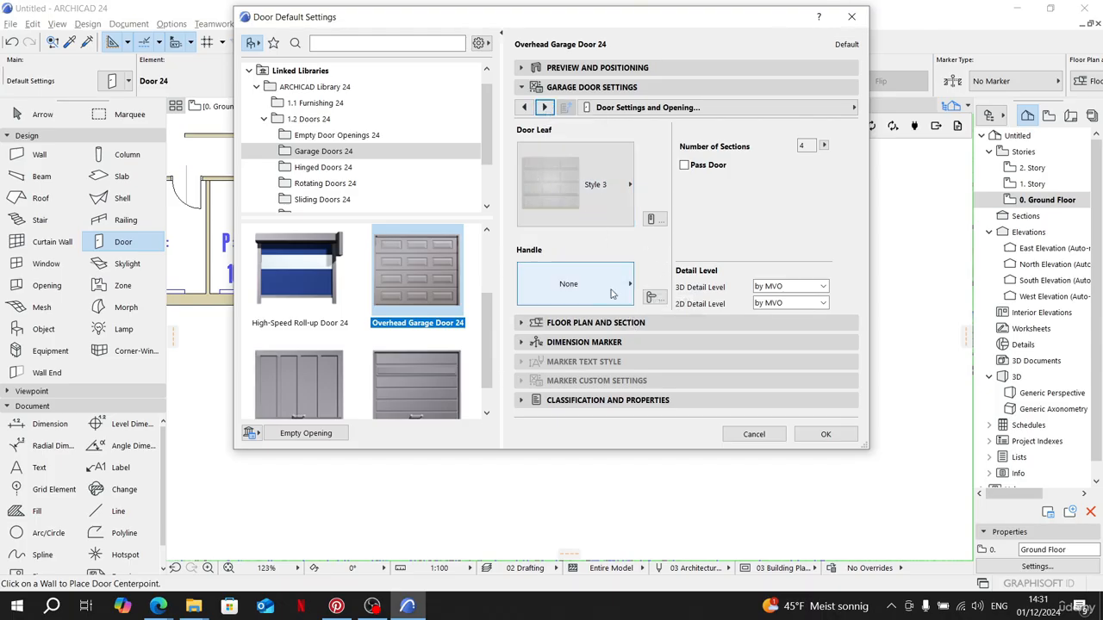
{"action": "left_click", "coordinate": [544, 106]}
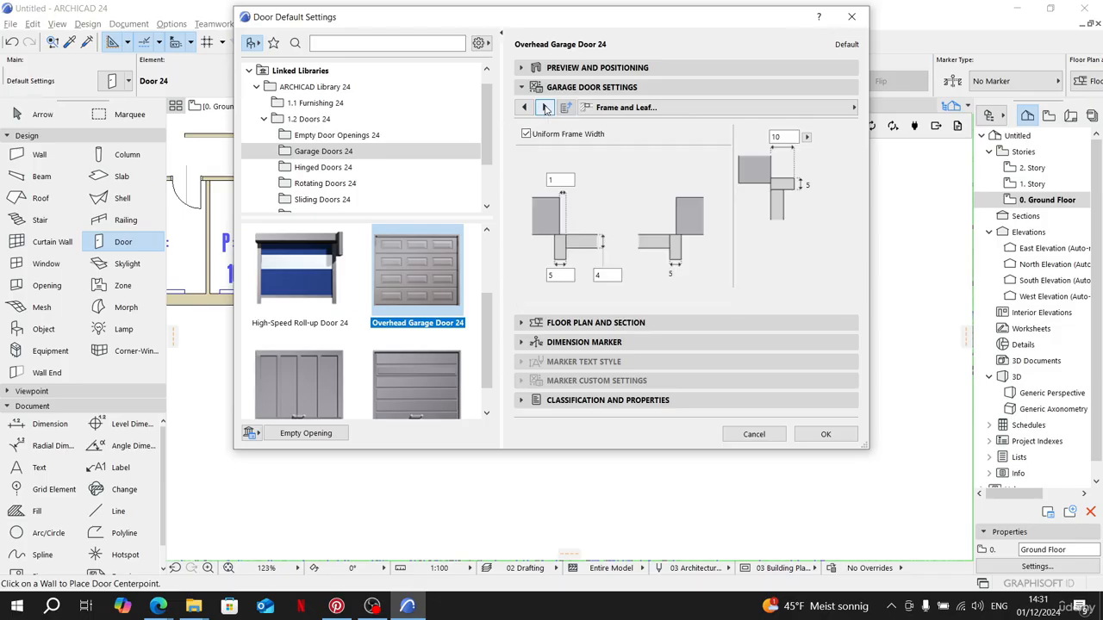
{"action": "left_click", "coordinate": [544, 107]}
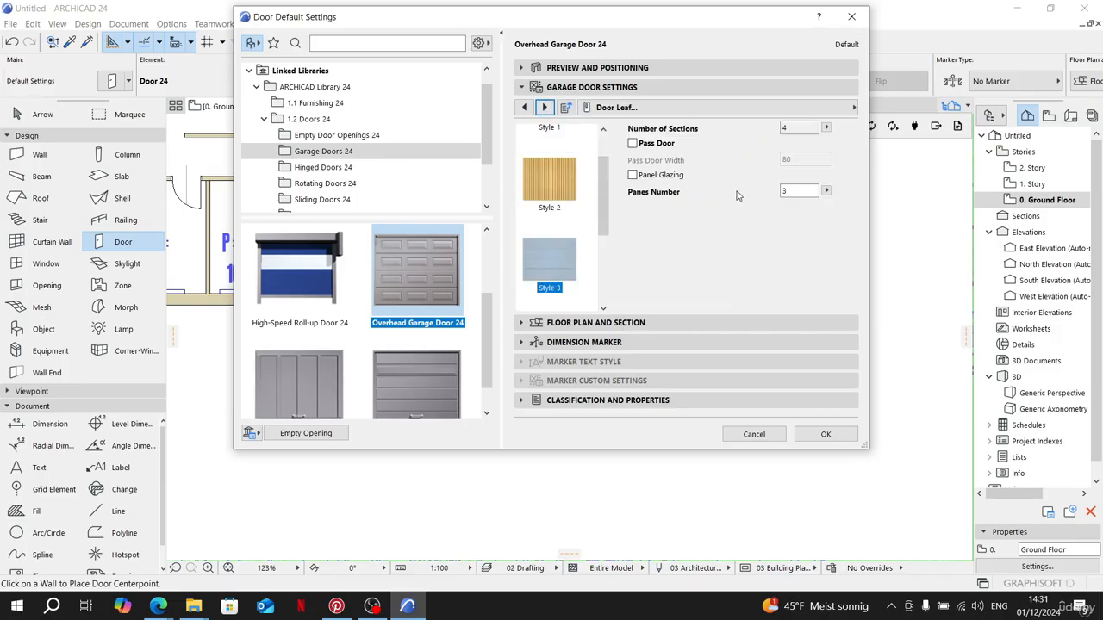
{"action": "left_click", "coordinate": [545, 107]}
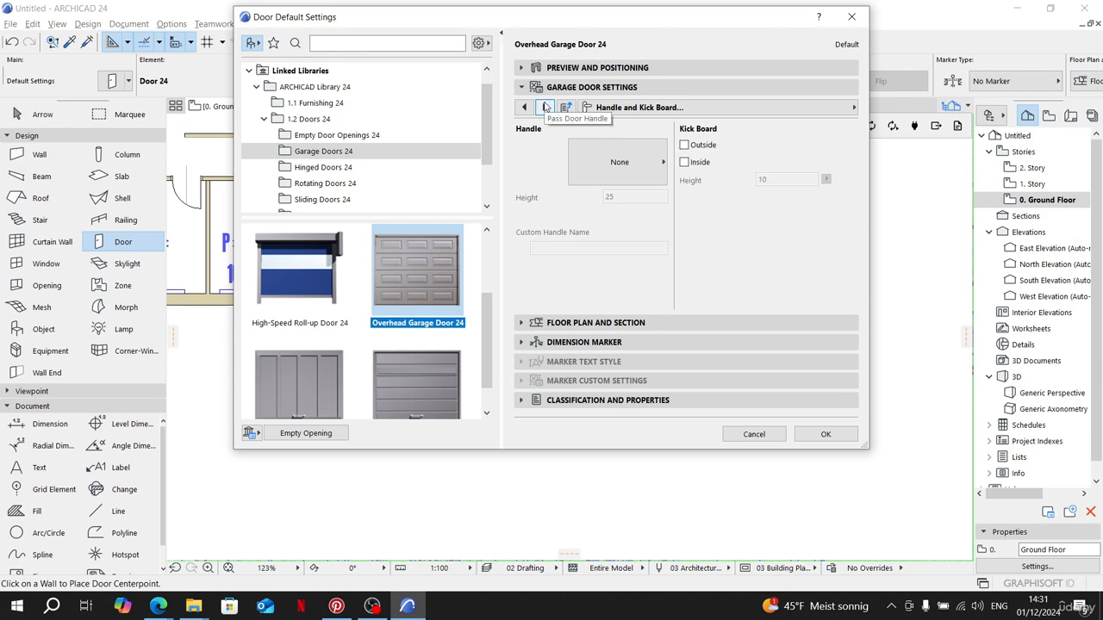
{"action": "left_click", "coordinate": [545, 107]}
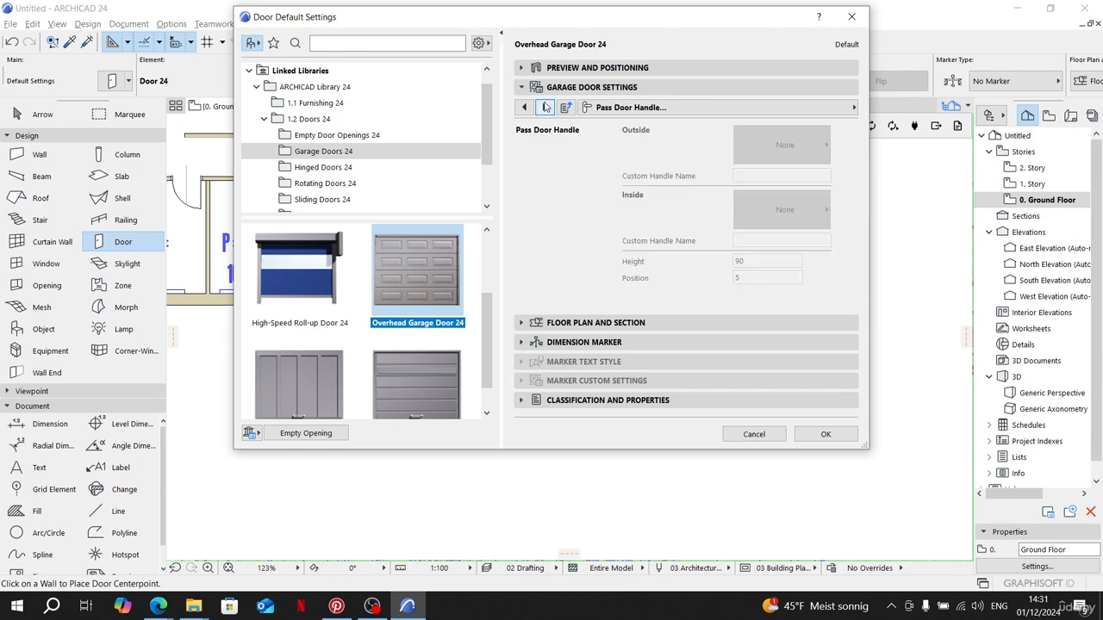
{"action": "left_click", "coordinate": [546, 107]}
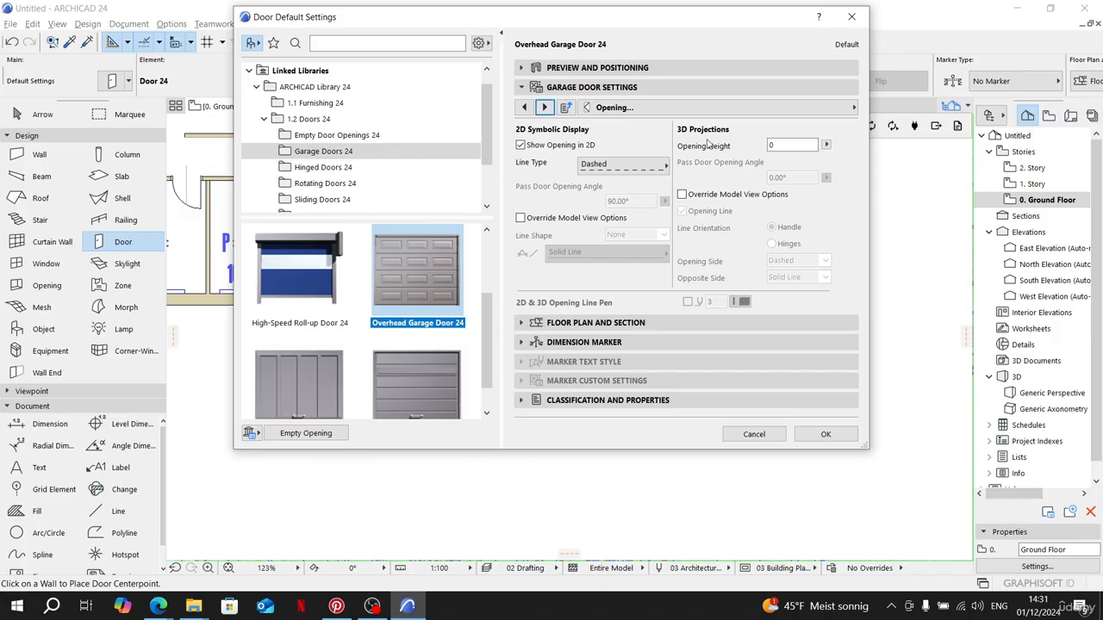
{"action": "double_click", "coordinate": [811, 145]}
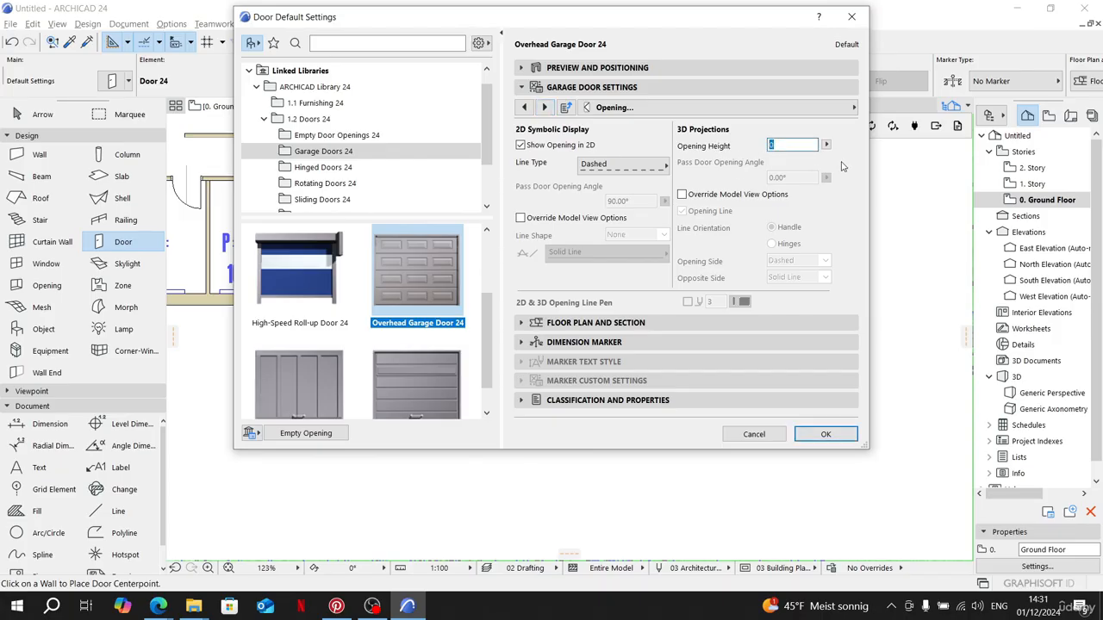
Step: Set the garage door's track surface to Metal - Nickel in its model attributes
{"action": "left_click", "coordinate": [544, 106]}
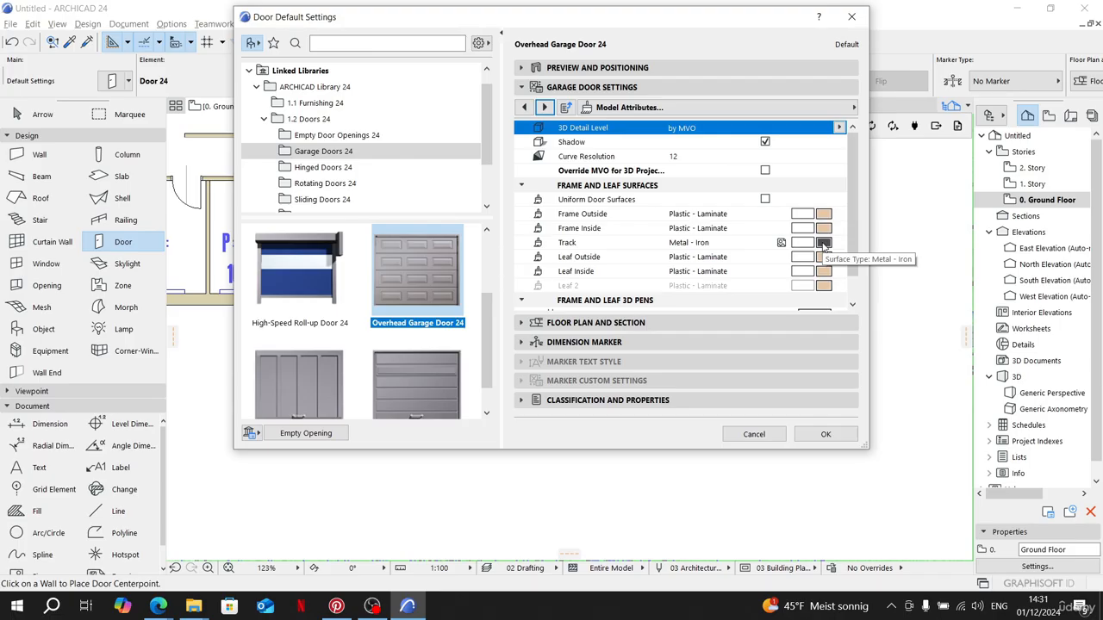
{"action": "left_click", "coordinate": [824, 244]}
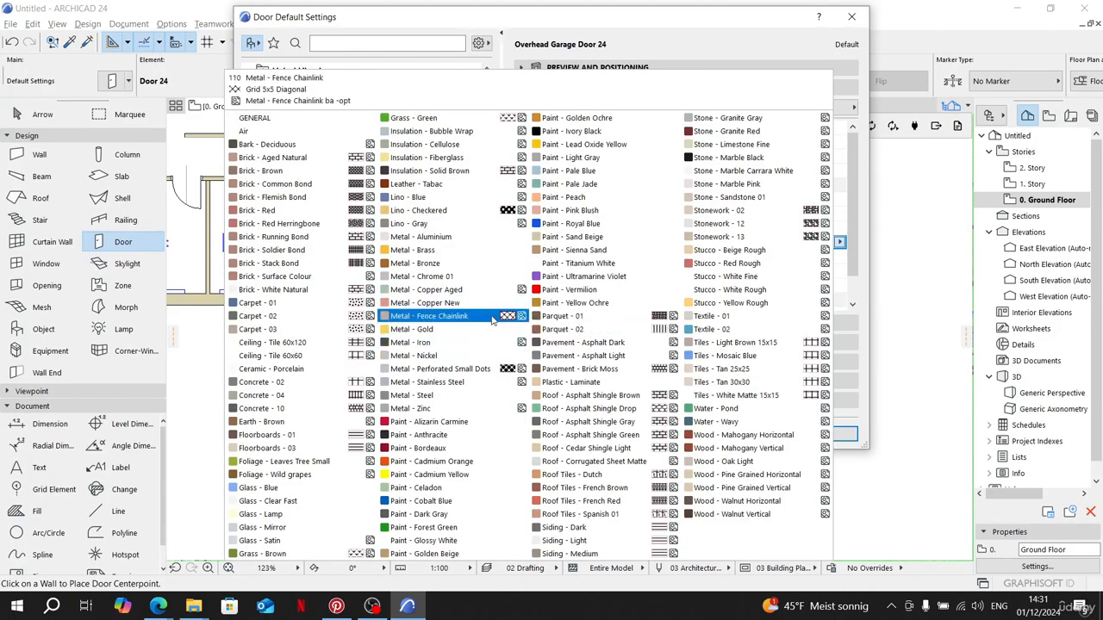
{"action": "left_click", "coordinate": [414, 355]}
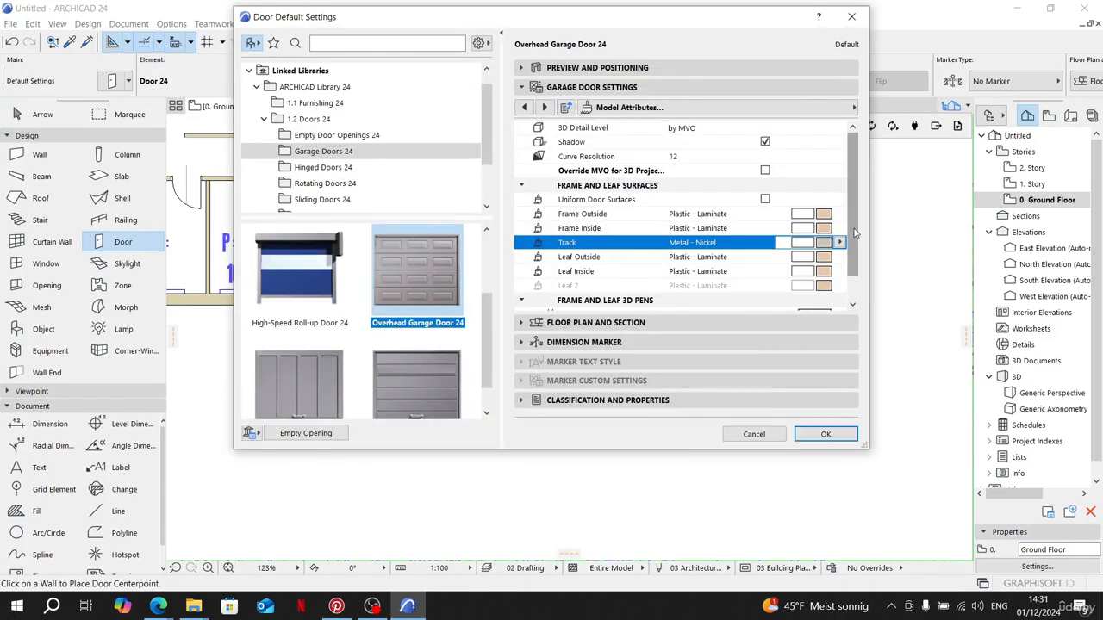
Step: Set the garage door's 3D frame pen to the black pen and change its 3D leaf pen
{"action": "scroll", "coordinate": [834, 239], "scroll_direction": "down", "scroll_amount": 1}
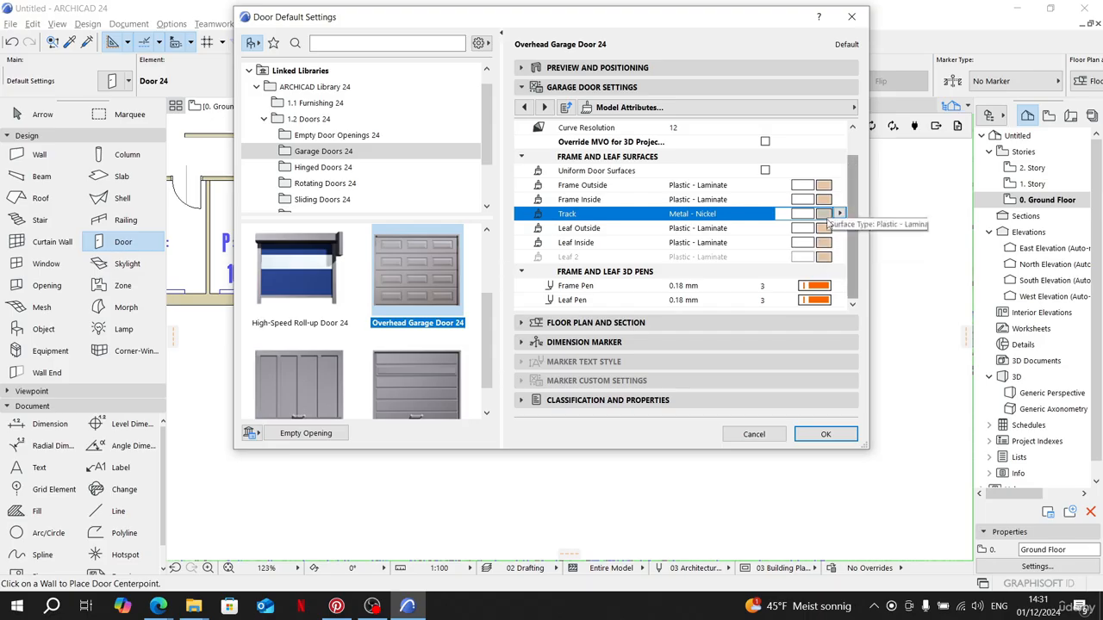
{"action": "left_click", "coordinate": [832, 287]}
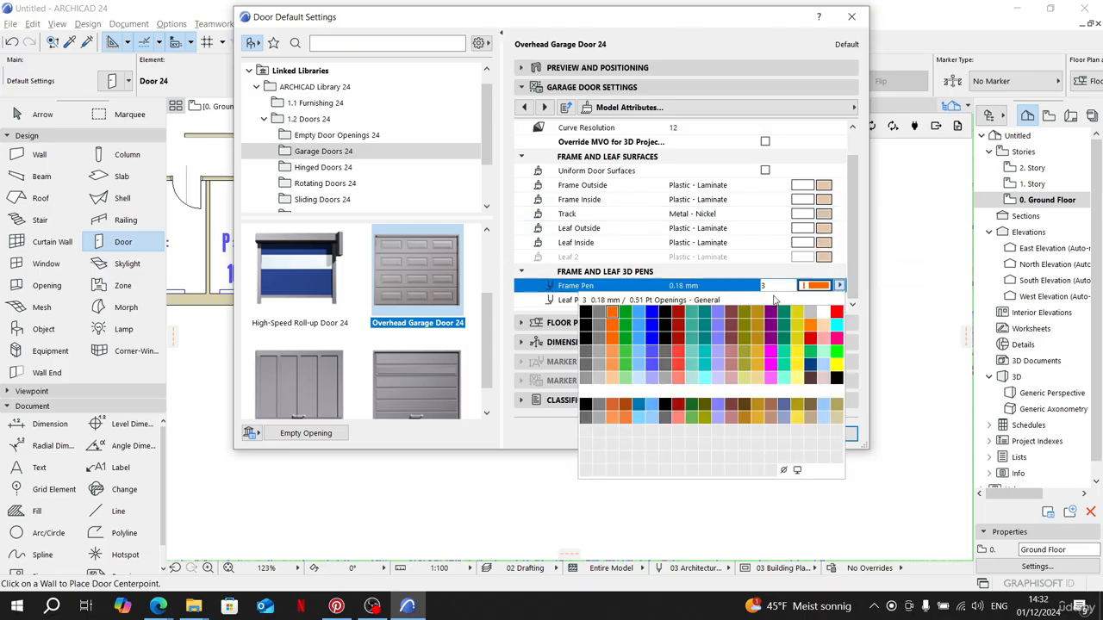
{"action": "left_click", "coordinate": [591, 314]}
{"action": "left_click", "coordinate": [772, 303]}
{"action": "left_click", "coordinate": [600, 316]}
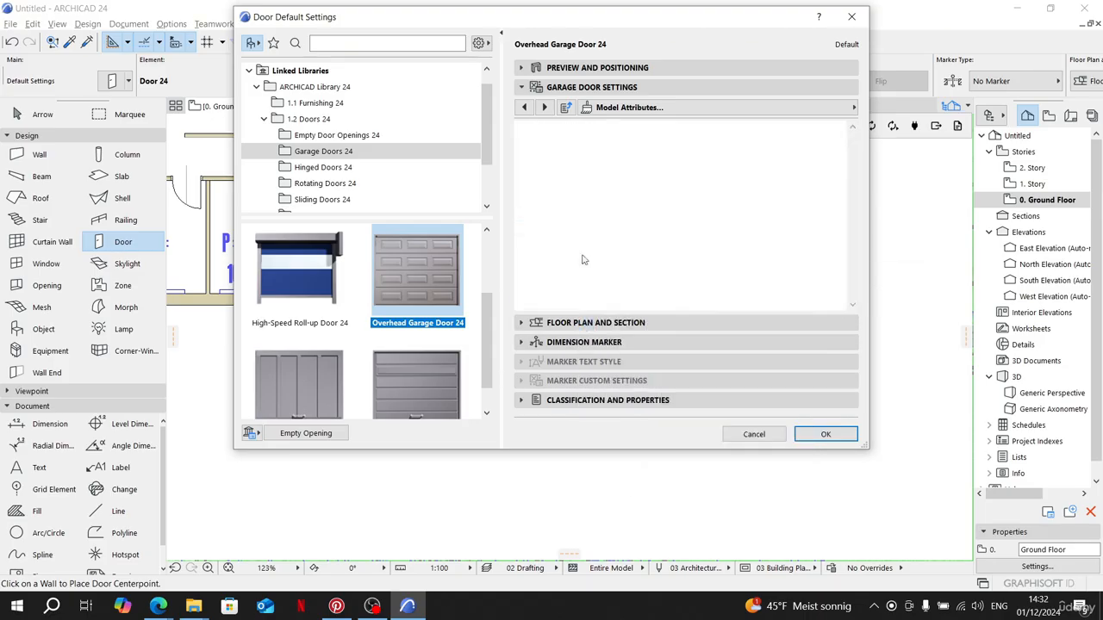
Step: Set the garage door's frame contour, leaf contour and frame cut fill pens to pen 1 for floor plan and section
{"action": "left_click", "coordinate": [543, 107]}
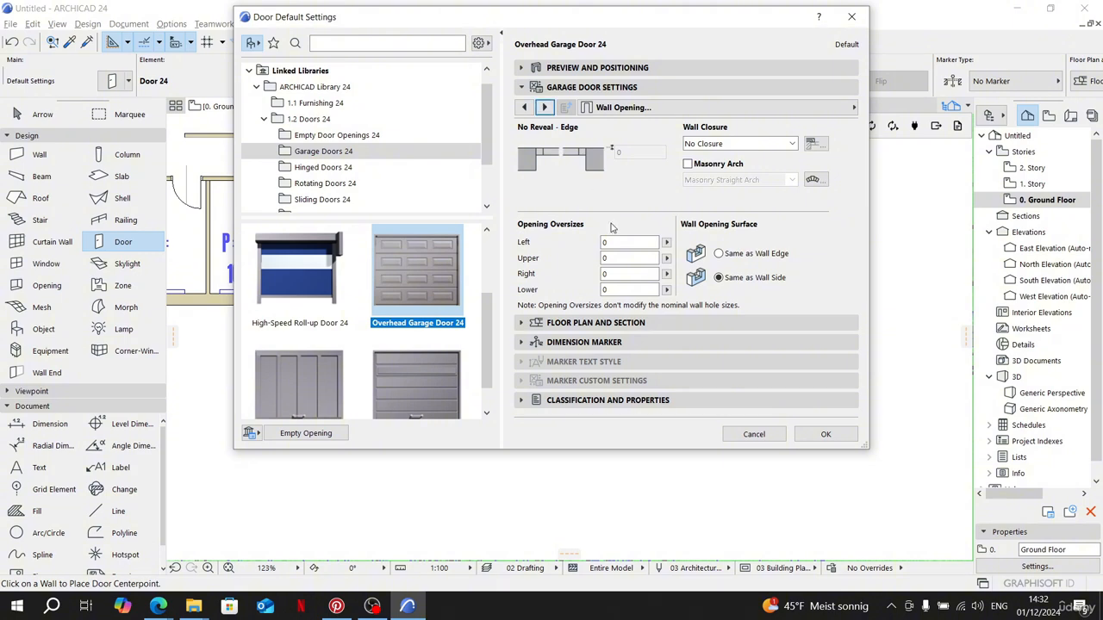
{"action": "left_click", "coordinate": [543, 106]}
{"action": "left_click", "coordinate": [543, 107]}
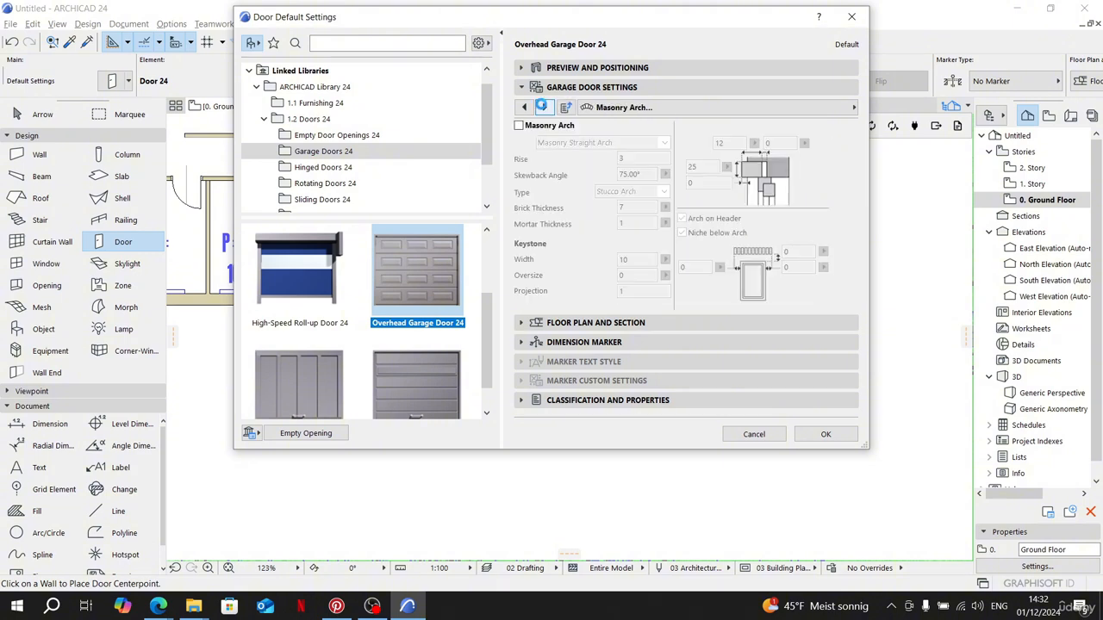
{"action": "left_click", "coordinate": [543, 107]}
{"action": "left_click", "coordinate": [543, 106]}
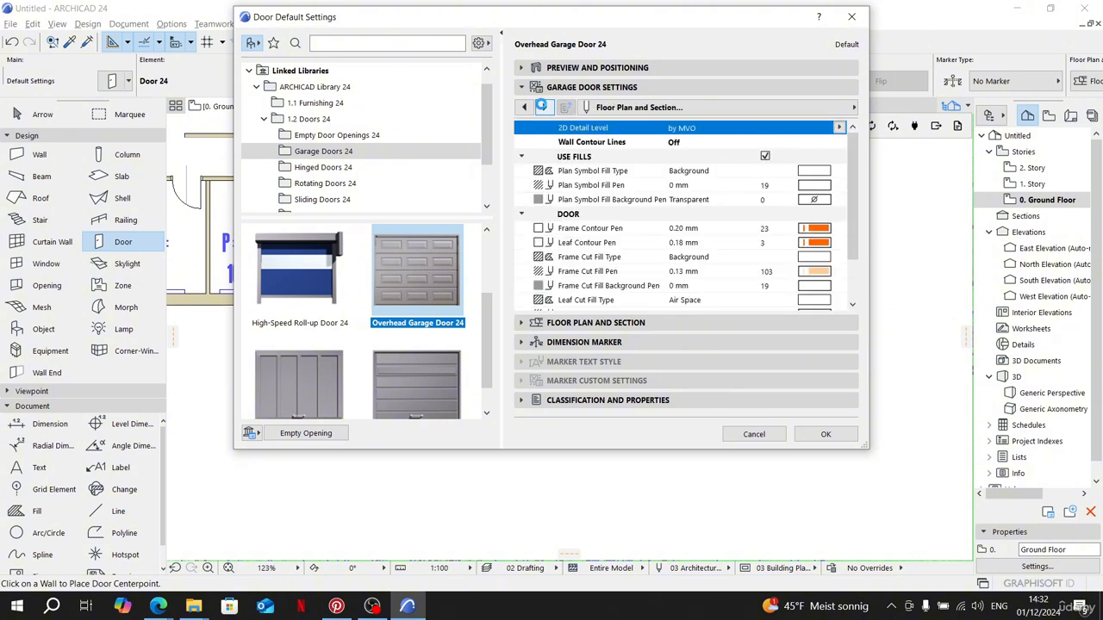
{"action": "left_click", "coordinate": [818, 228]}
{"action": "left_click", "coordinate": [588, 265]}
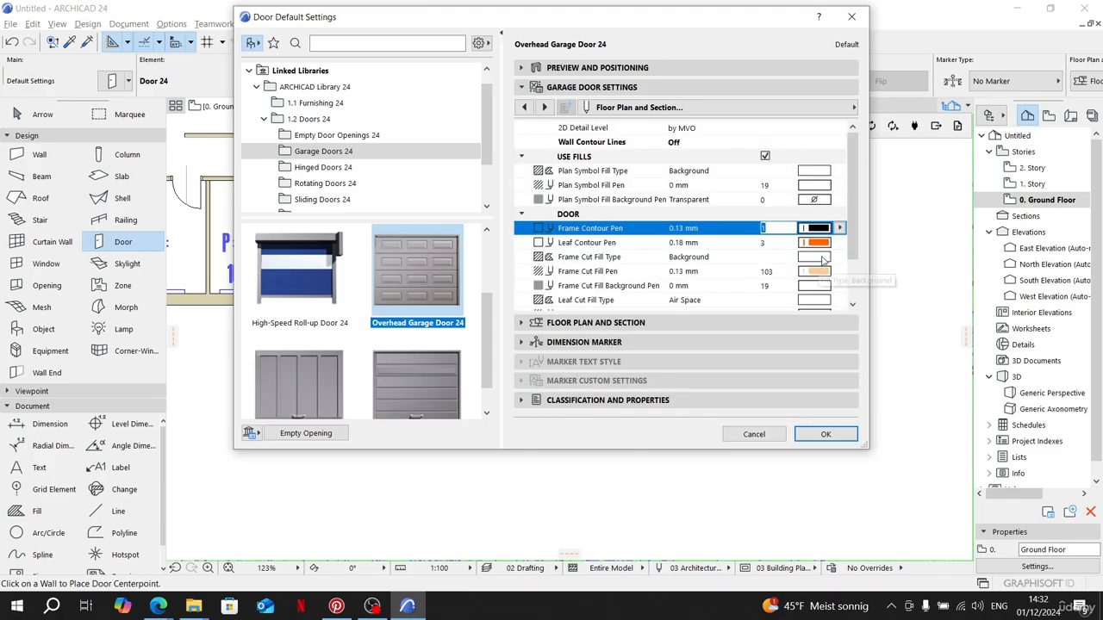
{"action": "left_click", "coordinate": [818, 242]}
{"action": "left_click", "coordinate": [588, 278]}
{"action": "left_click", "coordinate": [814, 271]}
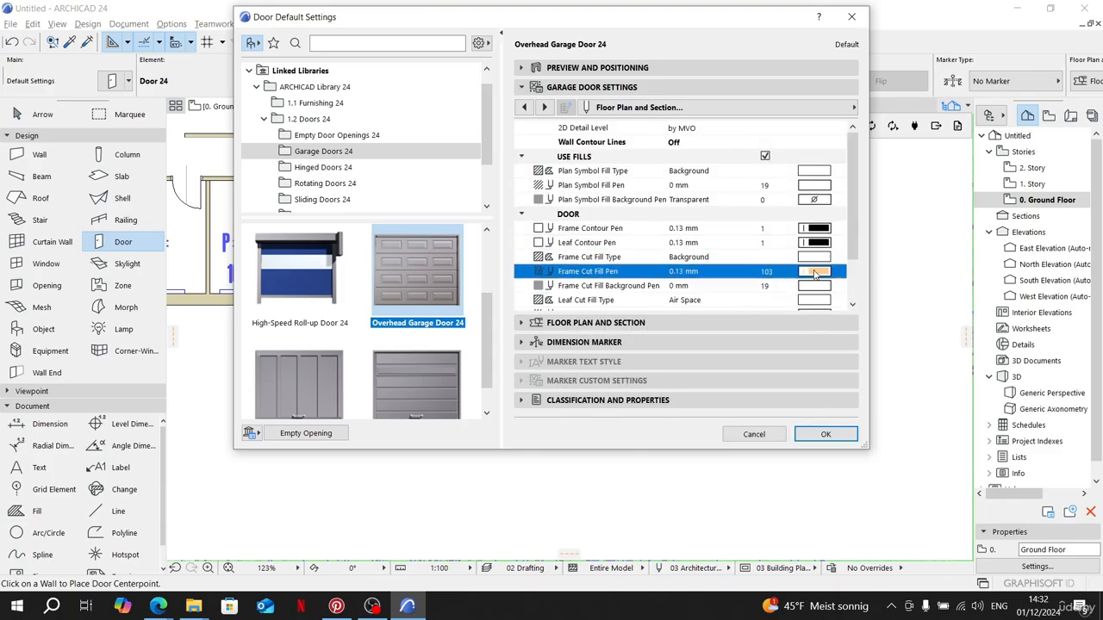
{"action": "left_click", "coordinate": [588, 307]}
{"action": "scroll", "coordinate": [638, 278], "scroll_direction": "down", "scroll_amount": 2}
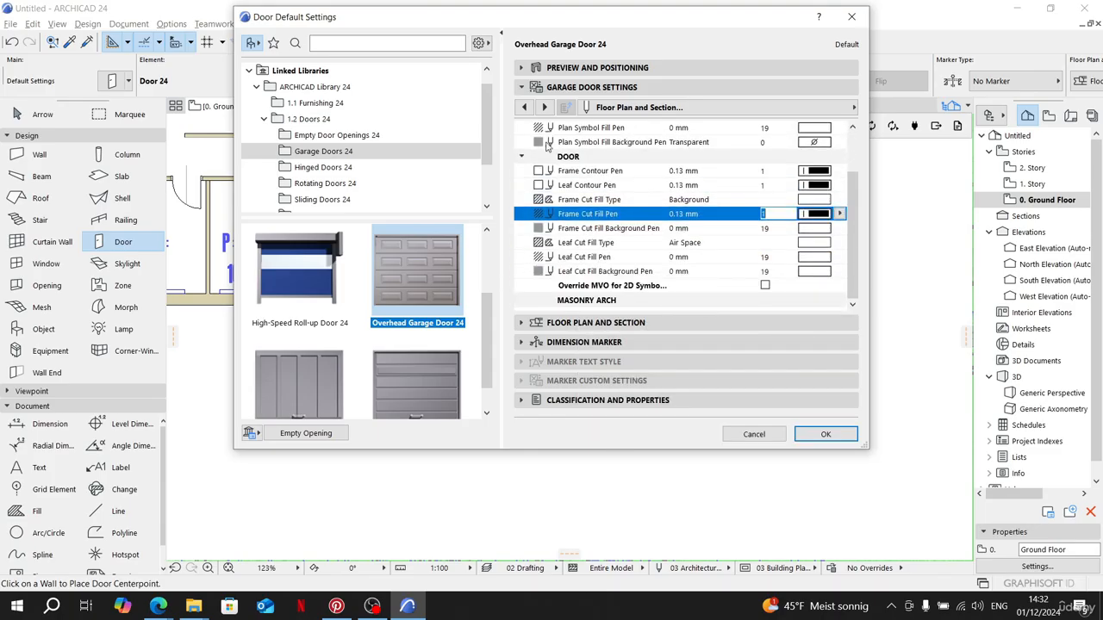
Step: Review the garage door's description fields and its floor plan symbol and cut surface overrides
{"action": "left_click", "coordinate": [542, 107]}
{"action": "left_click", "coordinate": [543, 107]}
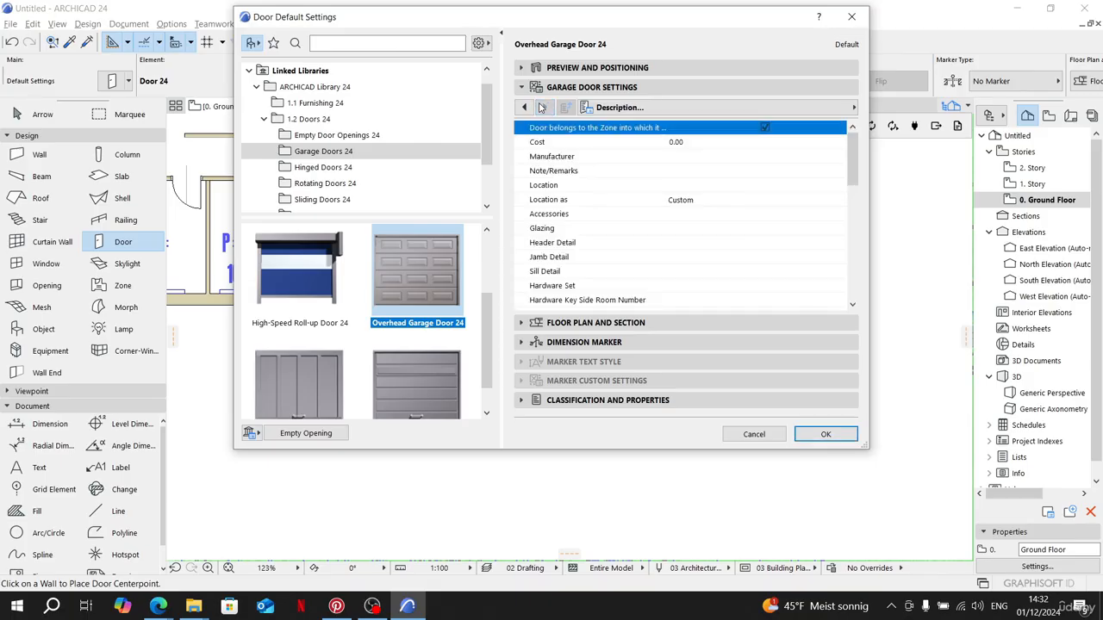
{"action": "scroll", "coordinate": [655, 249], "scroll_direction": "down", "scroll_amount": 5}
{"action": "left_click", "coordinate": [595, 323]}
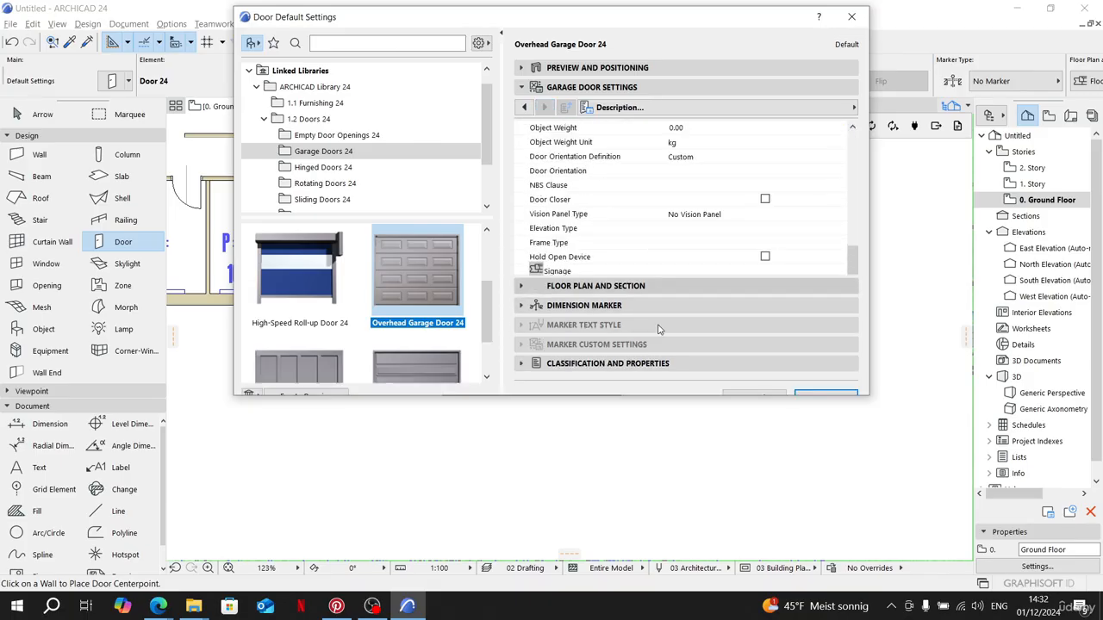
{"action": "scroll", "coordinate": [787, 270], "scroll_direction": "down", "scroll_amount": 1}
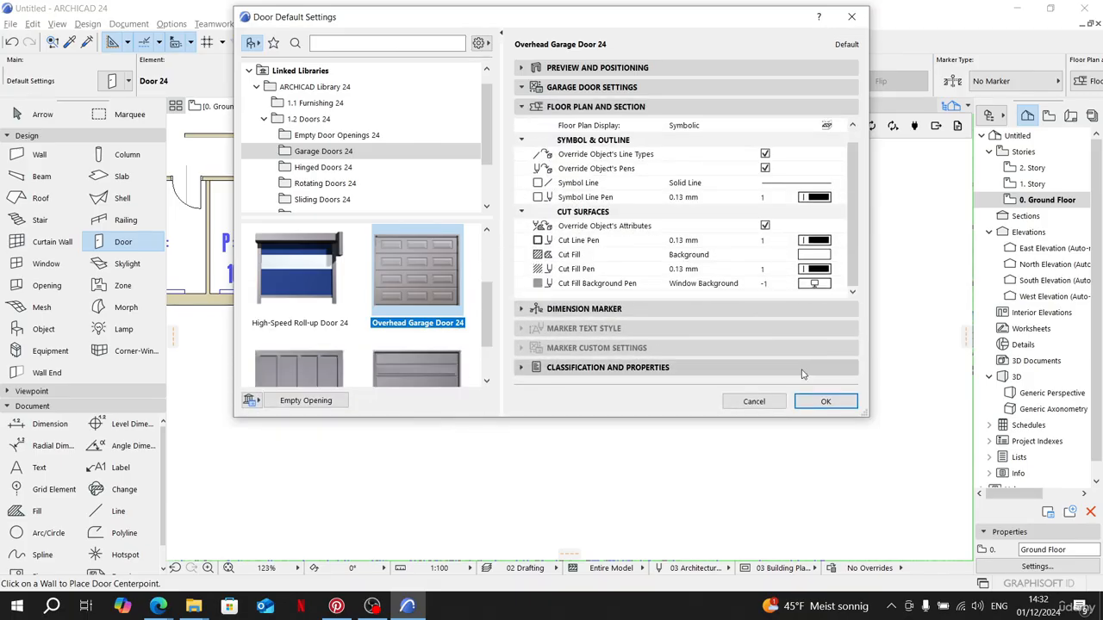
Step: Set the garage door's size to 380 wide by 250 high and accept the default door settings
{"action": "left_click", "coordinate": [597, 67]}
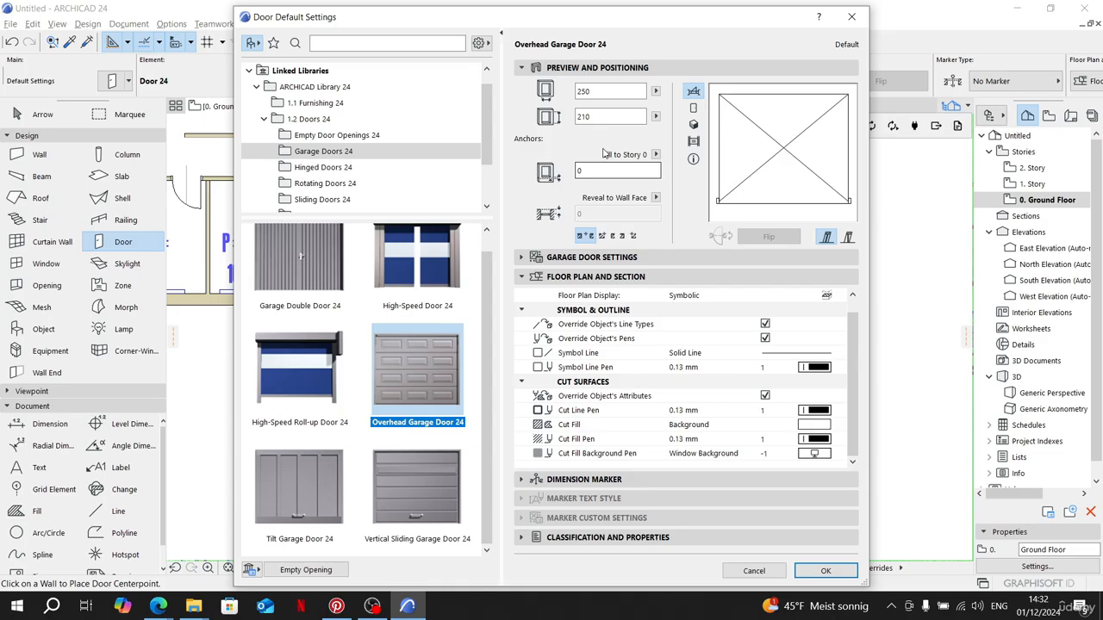
{"action": "double_click", "coordinate": [606, 91]}
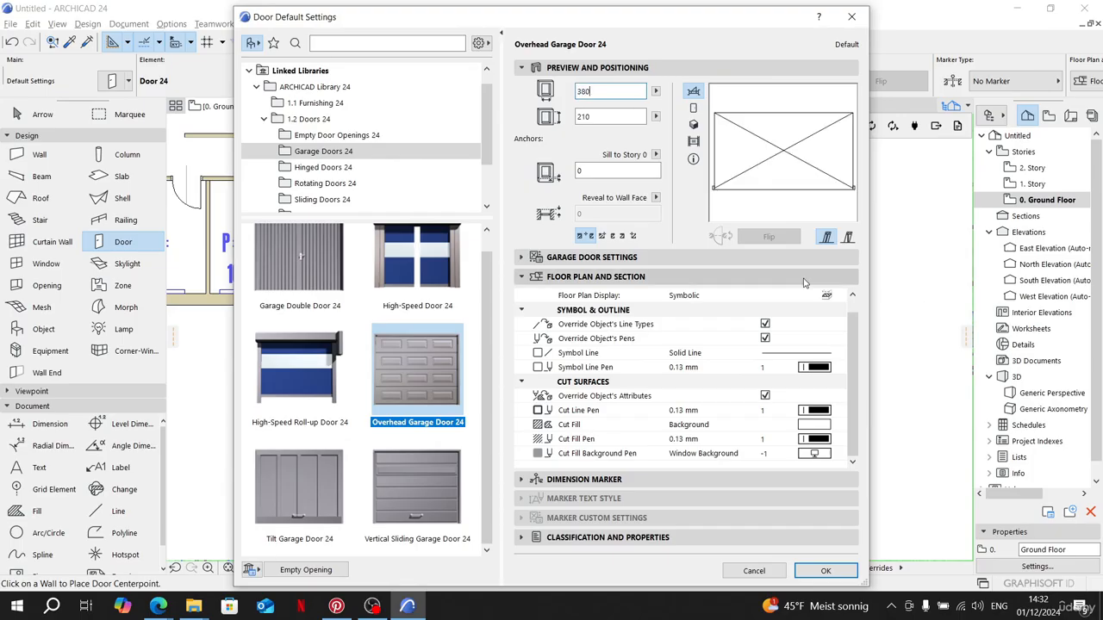
{"action": "double_click", "coordinate": [602, 116]}
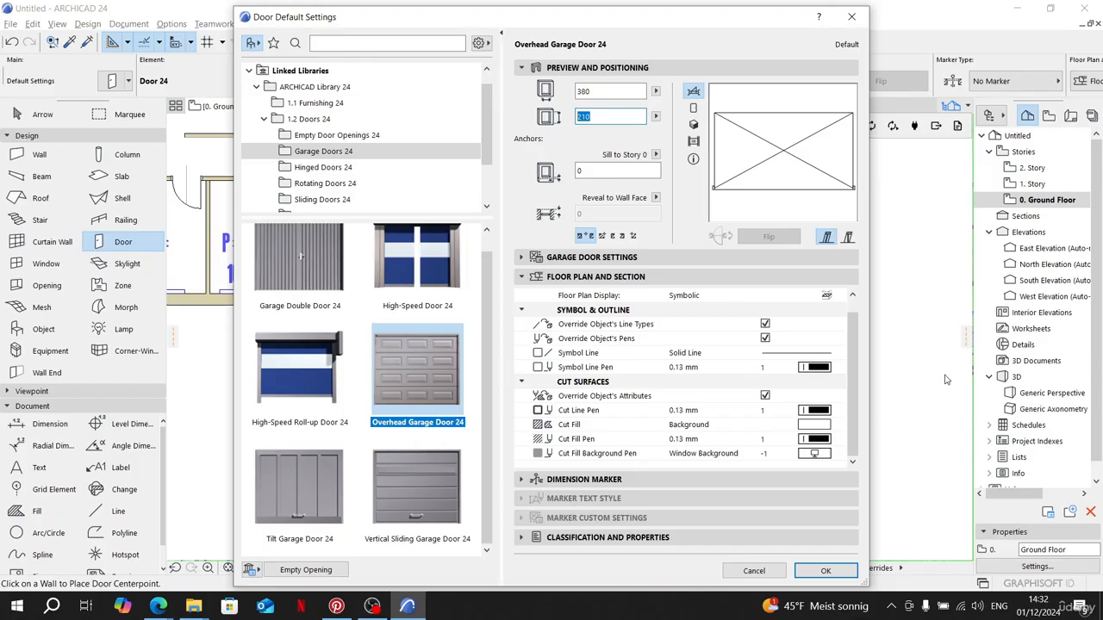
{"action": "type", "text": "2"}
{"action": "left_click", "coordinate": [825, 570]}
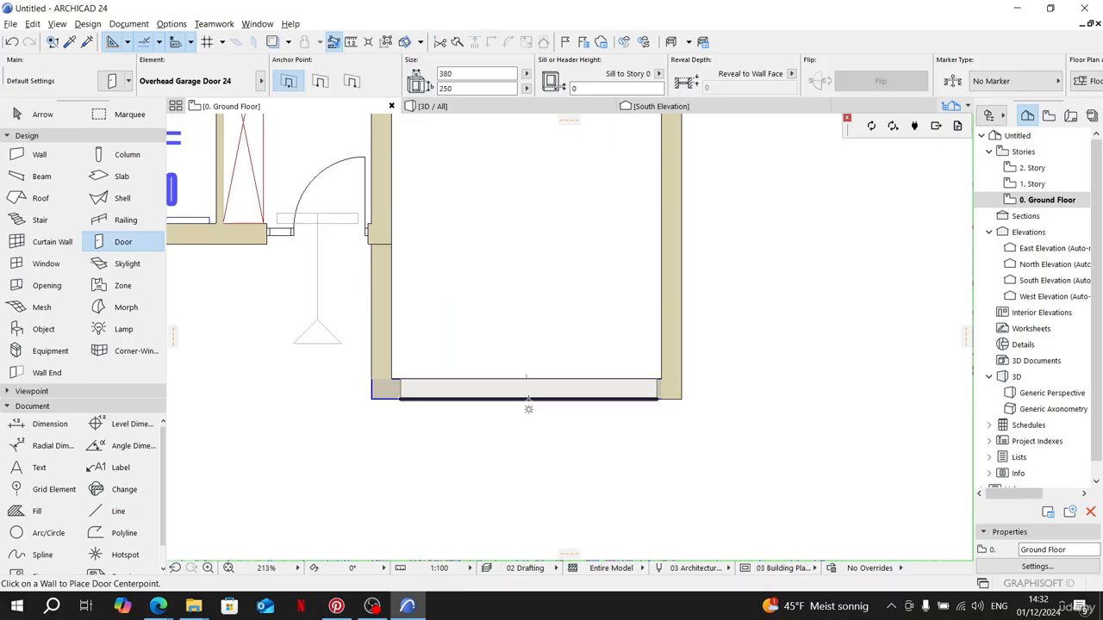
Step: Place the overhead garage door centred in the annex's south wall, opening toward the inside, and end door placement
{"action": "left_click", "coordinate": [526, 399]}
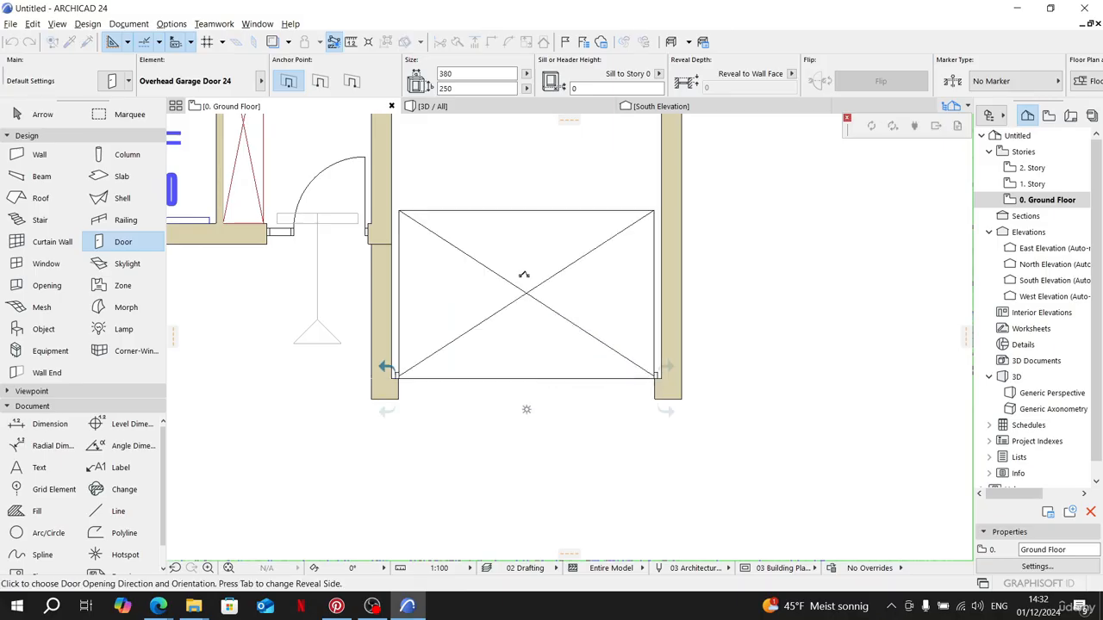
{"action": "left_click", "coordinate": [524, 274]}
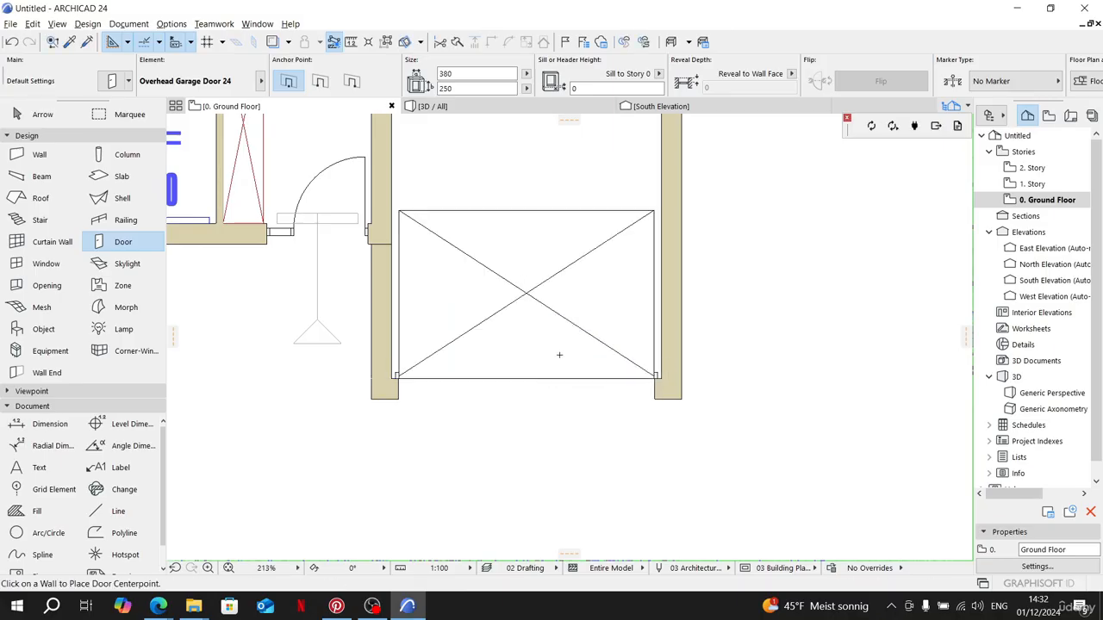
{"action": "key", "text": "Escape"}
Step: Show the garage front in the 3D view and open the overhead garage door's settings
{"action": "left_click", "coordinate": [520, 106]}
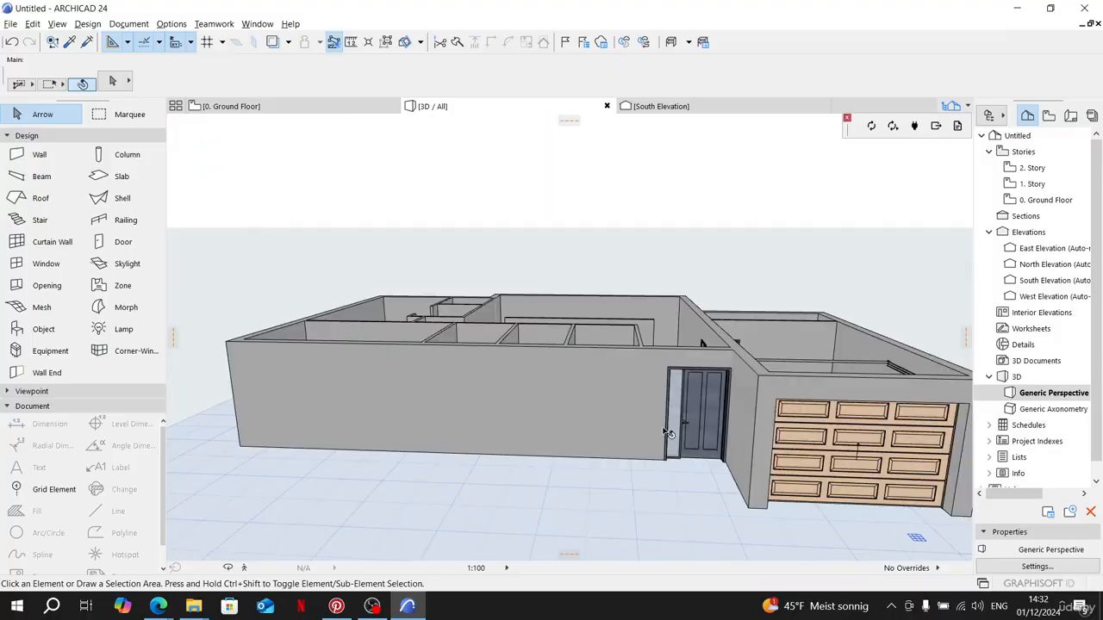
{"action": "scroll", "coordinate": [672, 435], "scroll_direction": "up", "scroll_amount": 5}
{"action": "middle_click_drag", "start_coordinate": [679, 435], "coordinate": [425, 434], "text": "shift"}
{"action": "middle_click_drag", "start_coordinate": [552, 501], "coordinate": [711, 395], "text": "shift"}
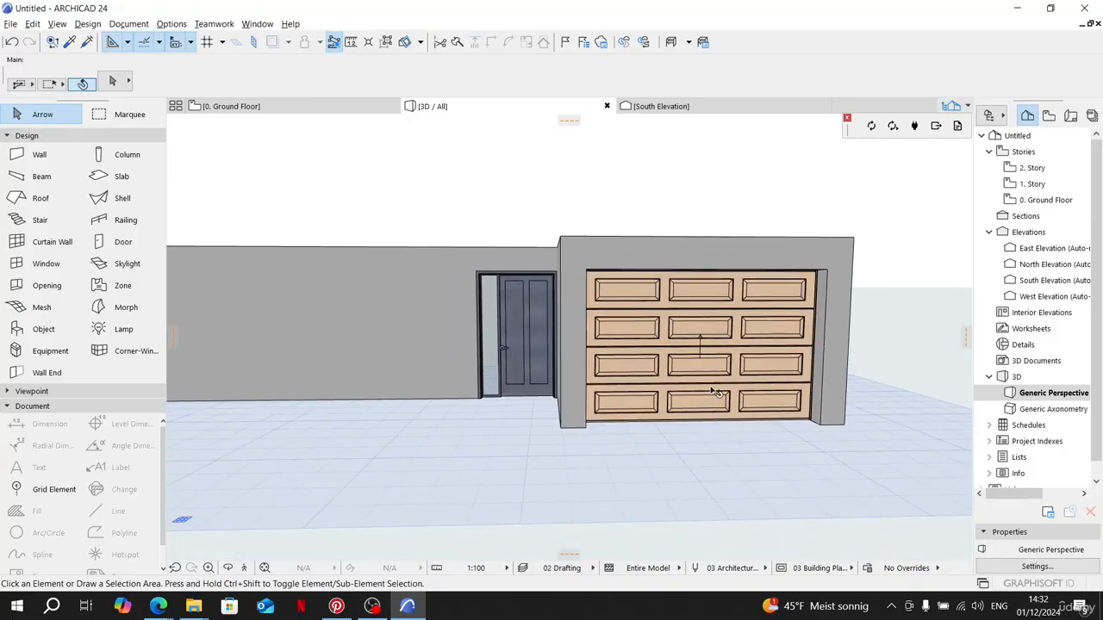
{"action": "left_click", "coordinate": [635, 393]}
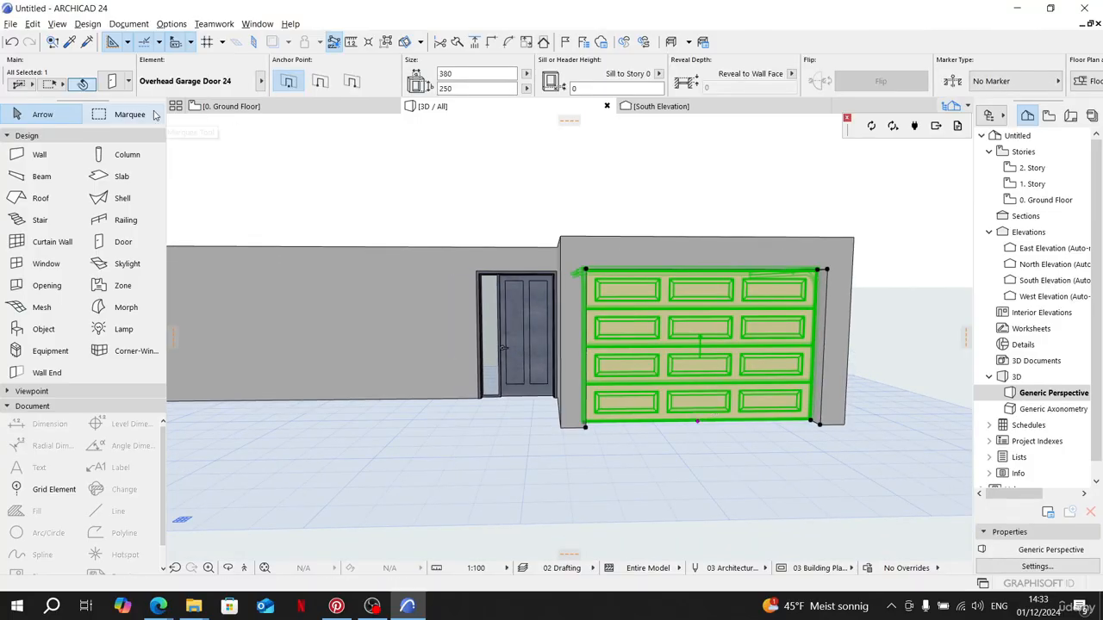
{"action": "left_click", "coordinate": [114, 86]}
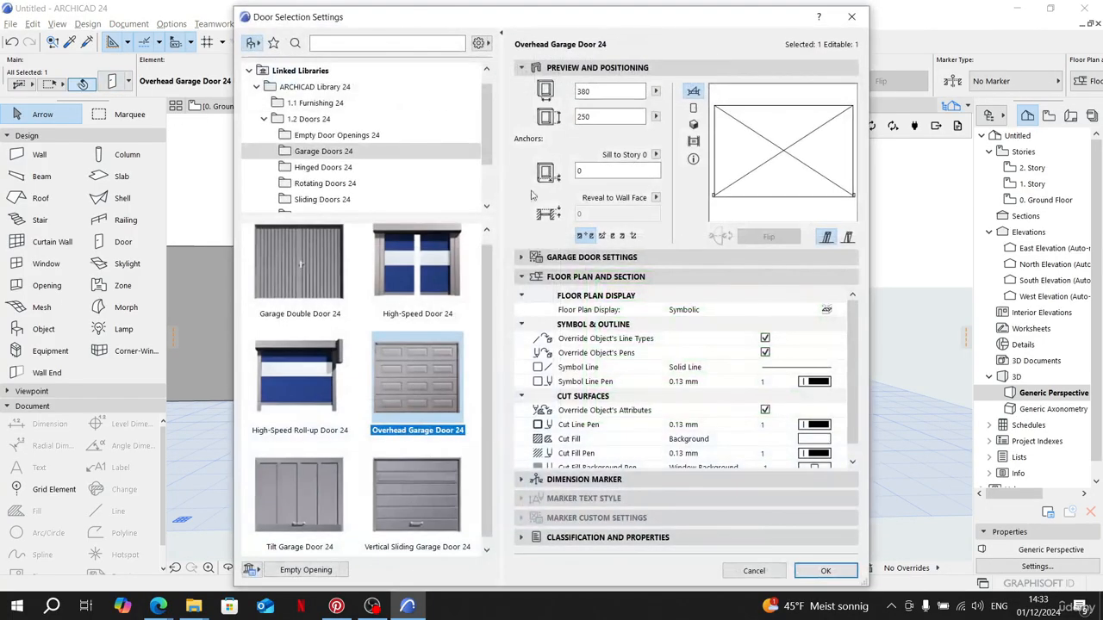
Step: Set the garage door's 3D opening height to 180 in its opening settings and apply the change
{"action": "left_click", "coordinate": [555, 257]}
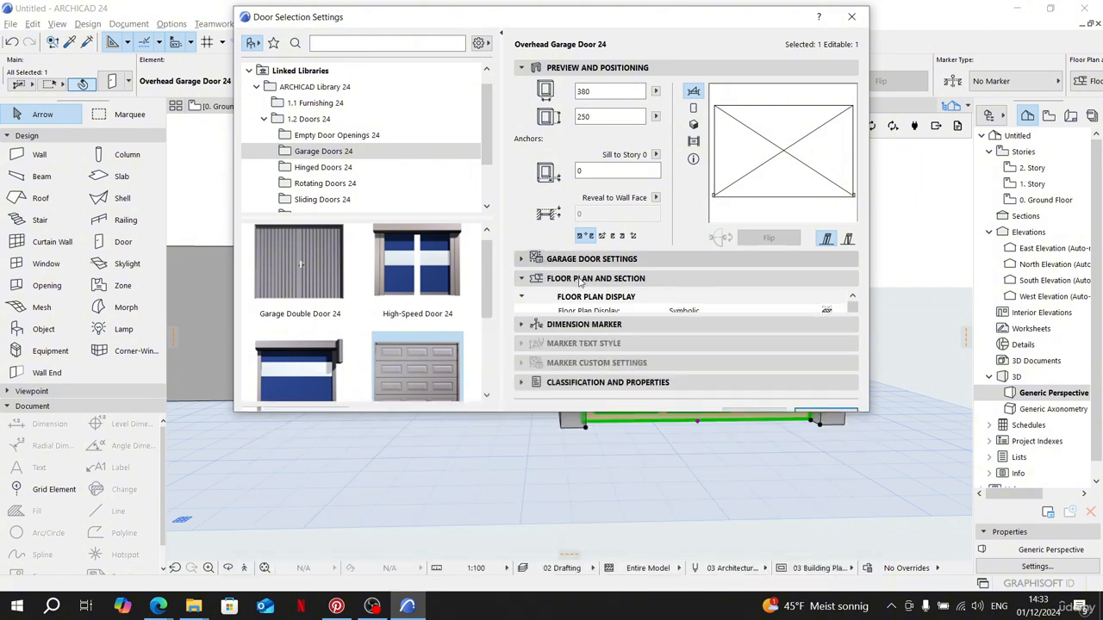
{"action": "left_click", "coordinate": [521, 106]}
{"action": "left_click", "coordinate": [521, 107]}
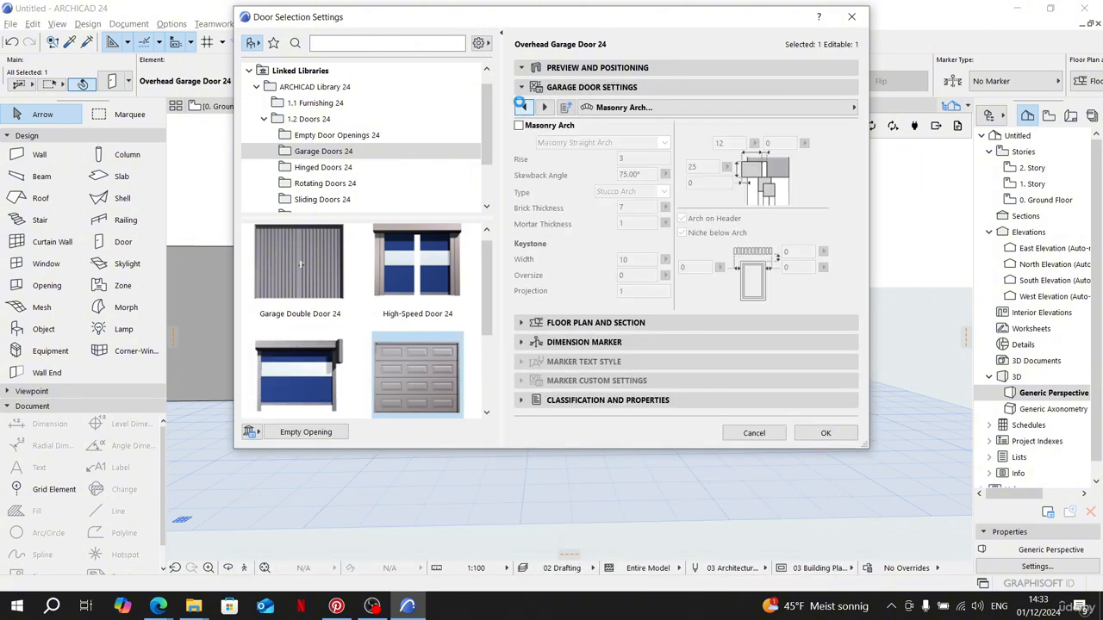
{"action": "left_click", "coordinate": [521, 106]}
{"action": "left_click", "coordinate": [522, 106]}
{"action": "left_click", "coordinate": [522, 107]}
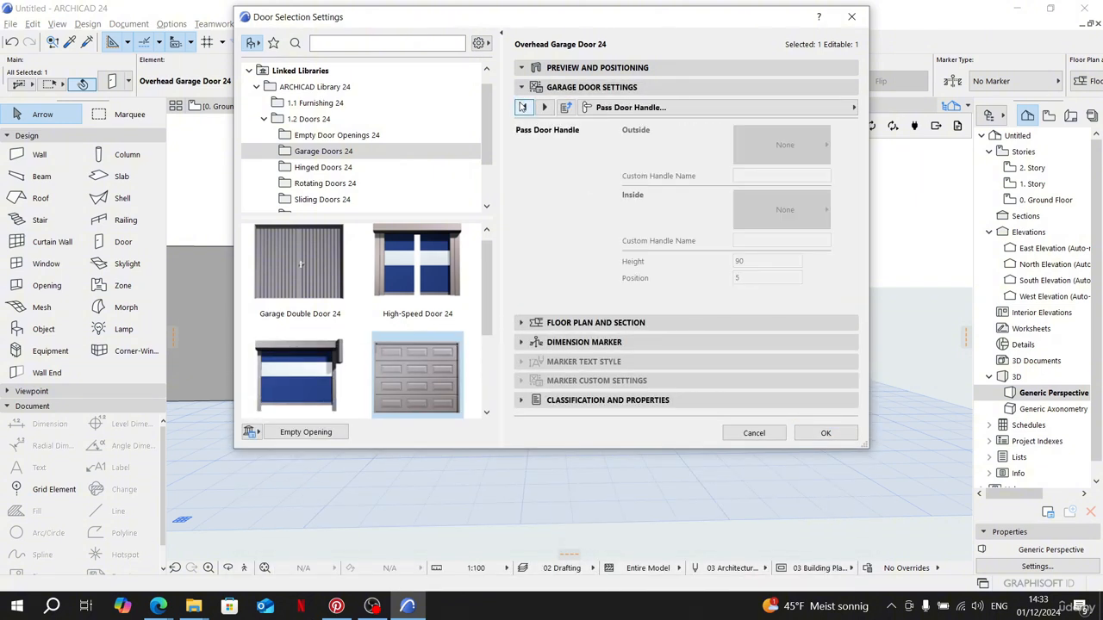
{"action": "left_click", "coordinate": [546, 107]}
{"action": "double_click", "coordinate": [776, 146]}
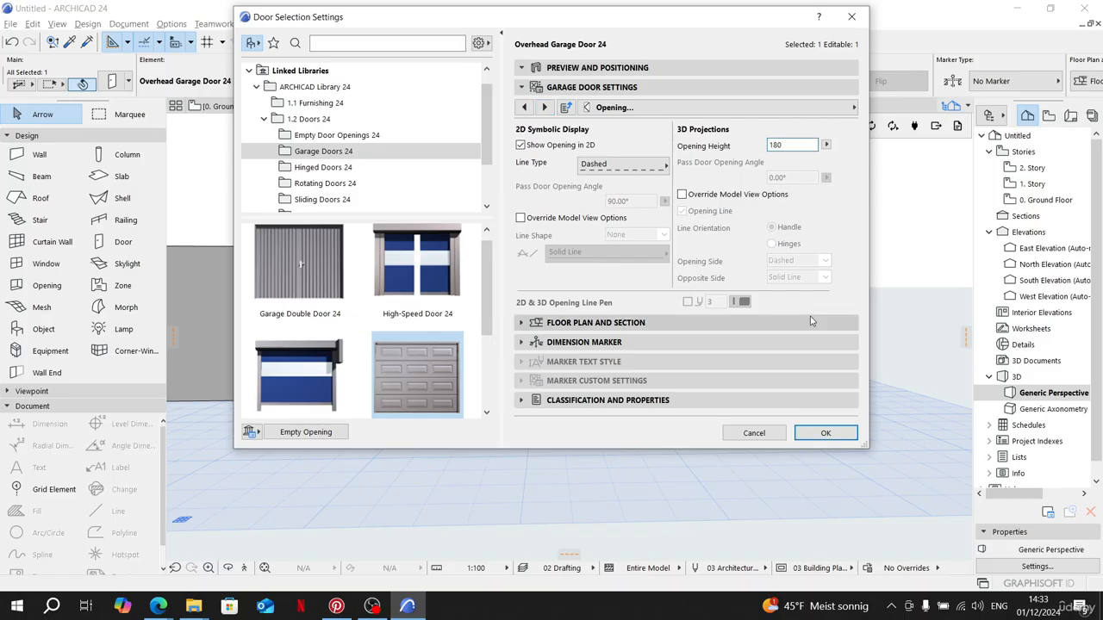
{"action": "key", "text": "Return"}
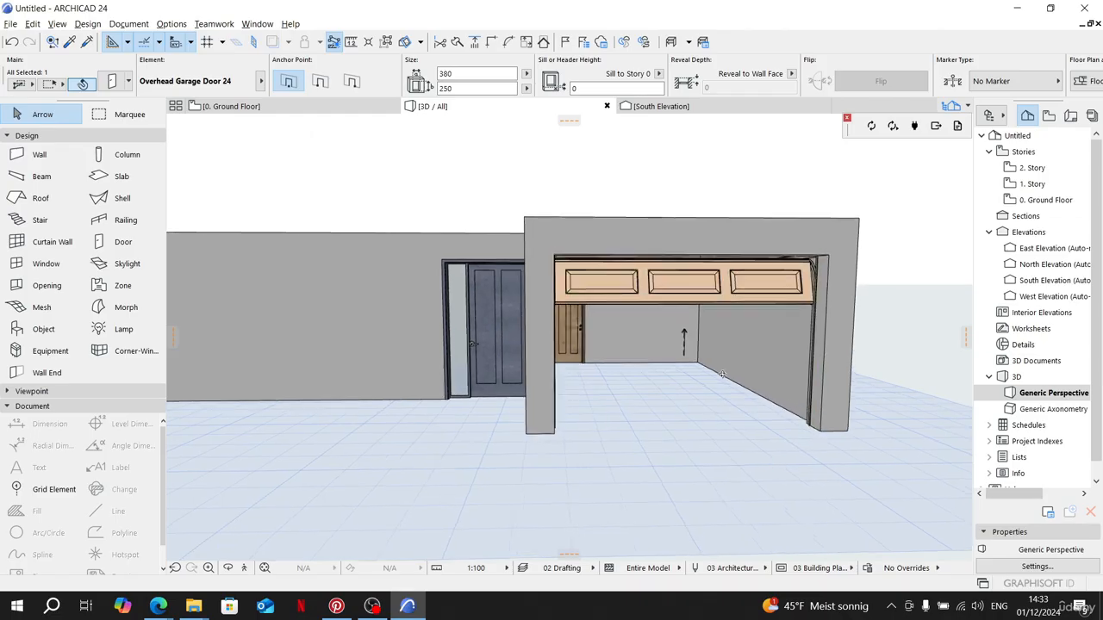
Step: Examine the raised garage door up close and review its leaf, handle, opening and model attribute settings
{"action": "middle_click_drag", "start_coordinate": [722, 373], "coordinate": [732, 351], "text": "shift"}
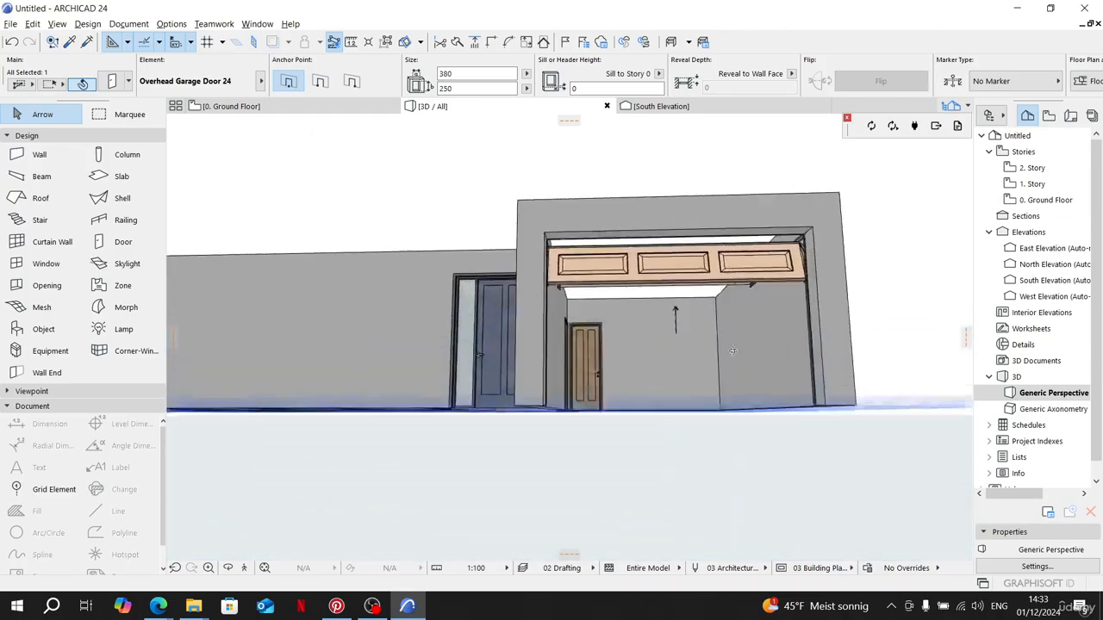
{"action": "scroll", "coordinate": [680, 362], "scroll_direction": "up", "scroll_amount": 5}
{"action": "scroll", "coordinate": [707, 353], "scroll_direction": "down", "scroll_amount": 3}
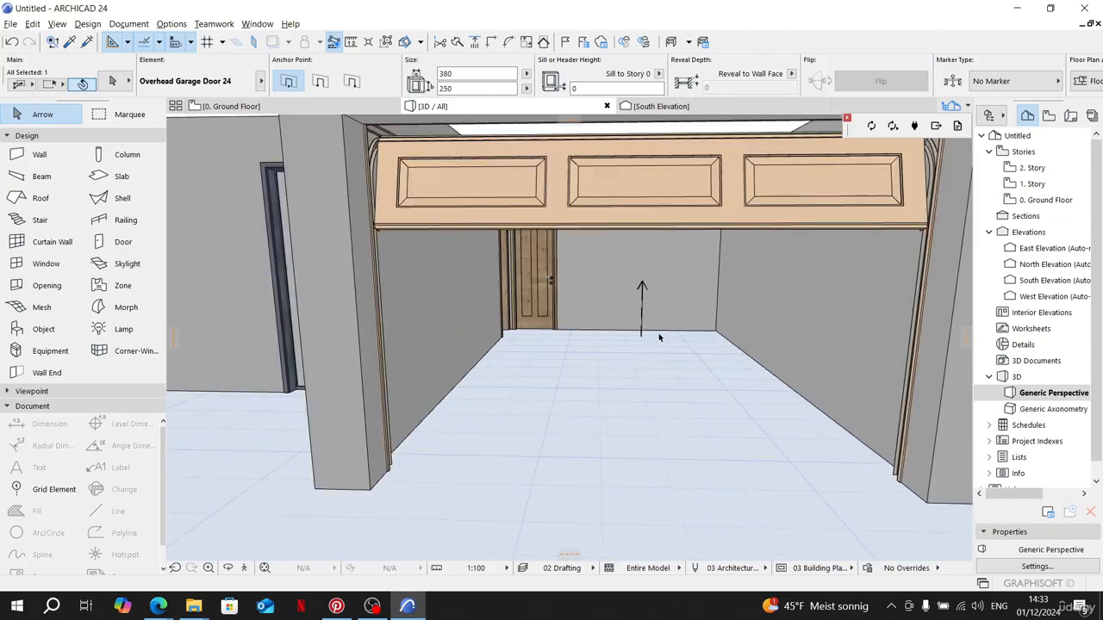
{"action": "left_click", "coordinate": [641, 332]}
{"action": "left_click", "coordinate": [105, 79]}
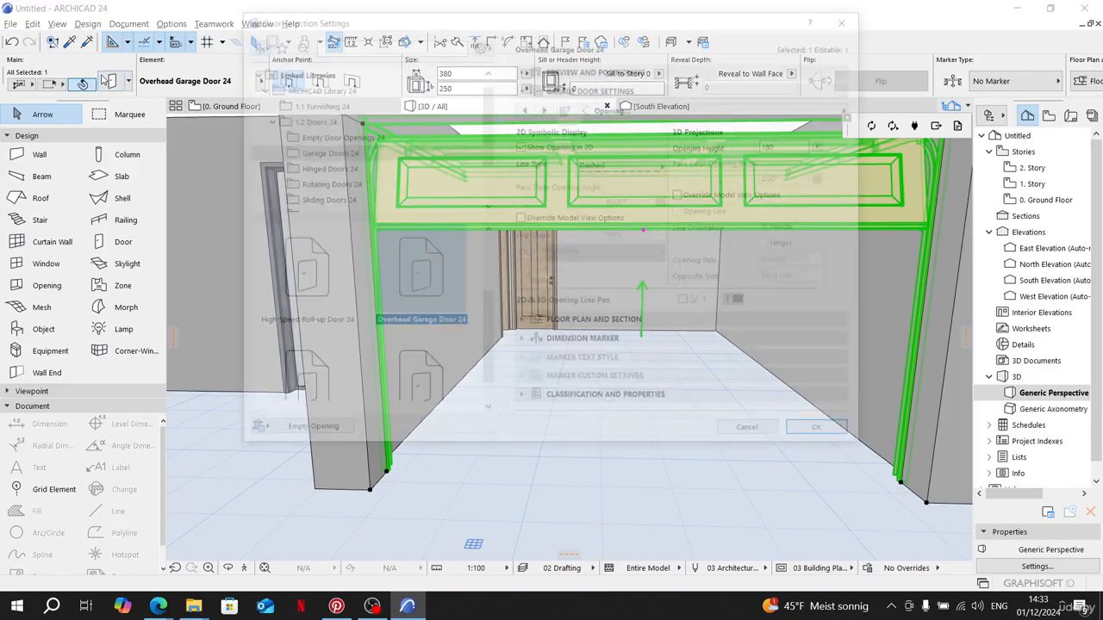
{"action": "left_click", "coordinate": [523, 107]}
{"action": "left_click", "coordinate": [522, 107]}
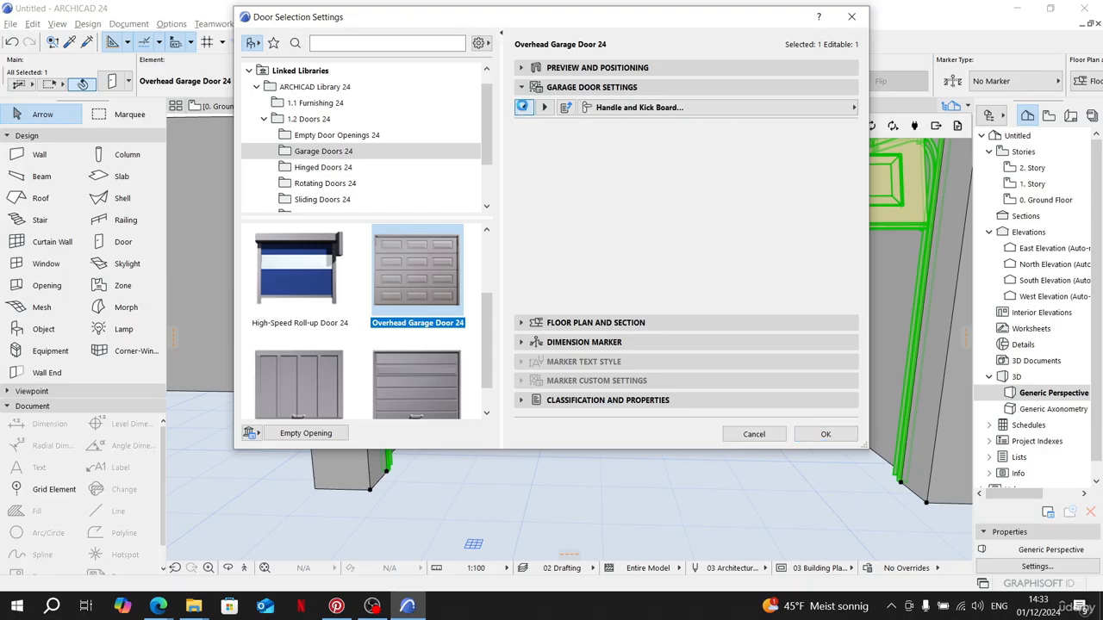
{"action": "left_click", "coordinate": [523, 107]}
{"action": "left_click", "coordinate": [523, 107]}
{"action": "left_click", "coordinate": [523, 107]}
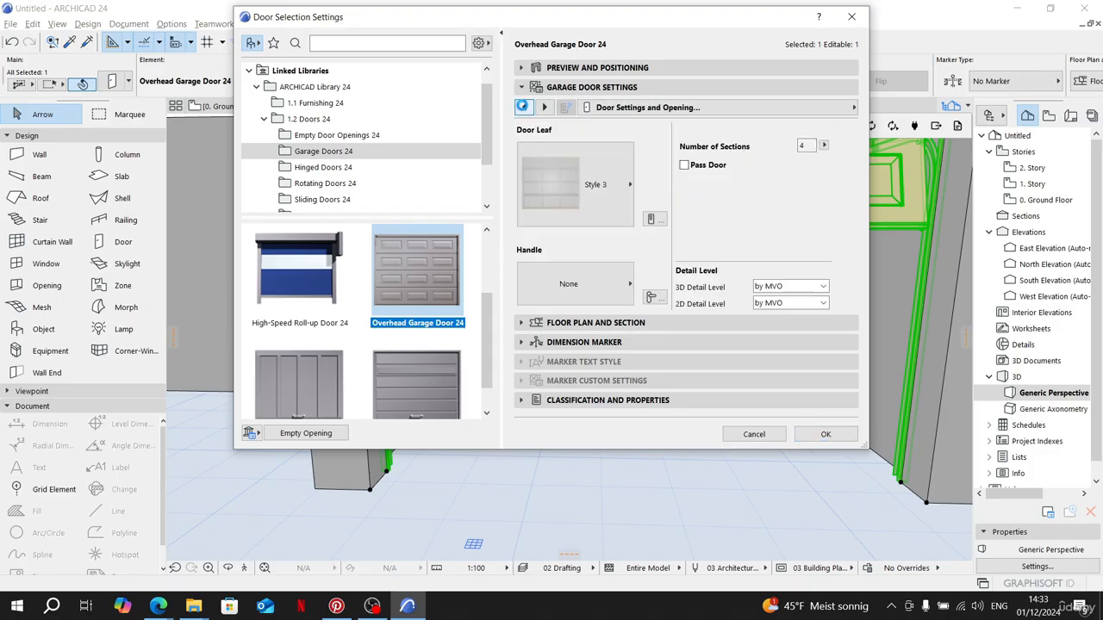
{"action": "left_click", "coordinate": [522, 107]}
{"action": "left_click", "coordinate": [544, 107]}
{"action": "left_click", "coordinate": [545, 106]}
{"action": "left_click", "coordinate": [544, 107]}
{"action": "left_click", "coordinate": [544, 106]}
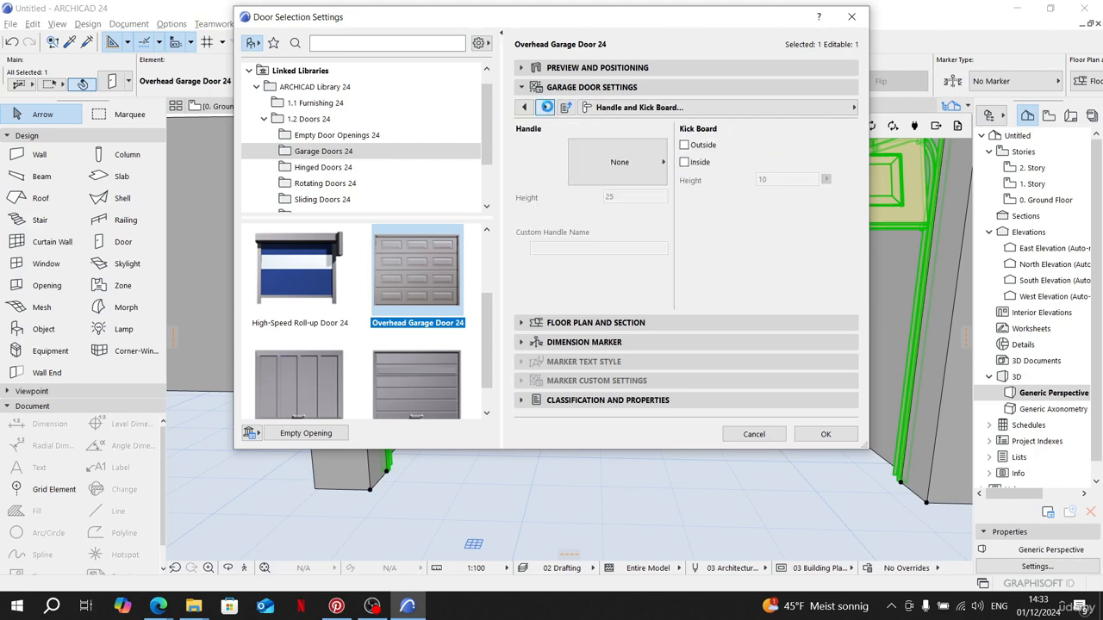
{"action": "left_click", "coordinate": [546, 107]}
{"action": "left_click", "coordinate": [546, 107]}
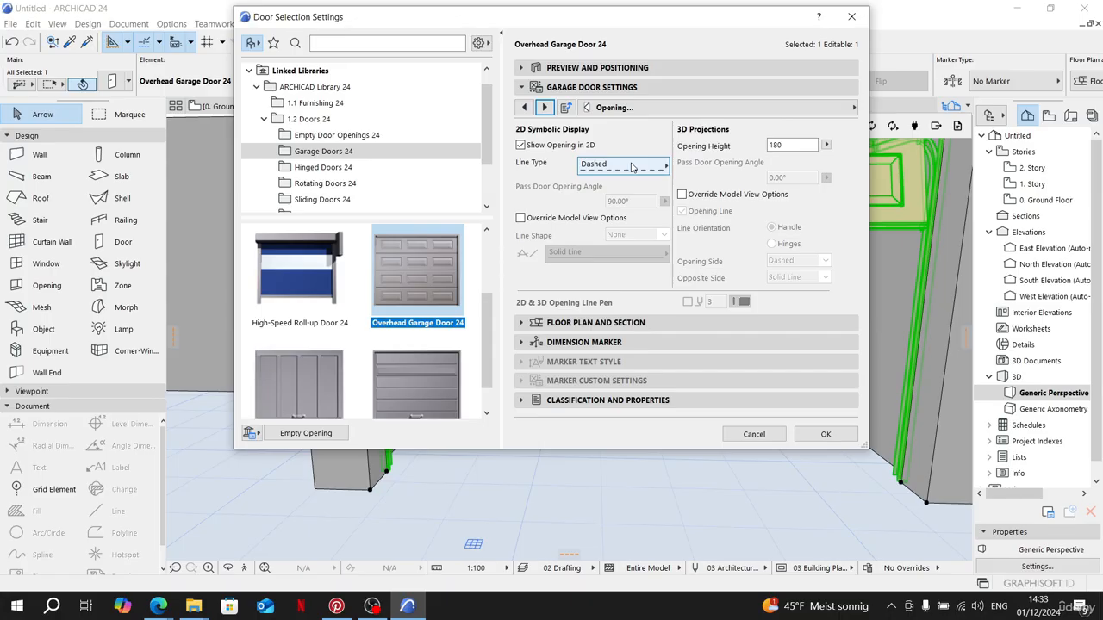
{"action": "left_click", "coordinate": [543, 107]}
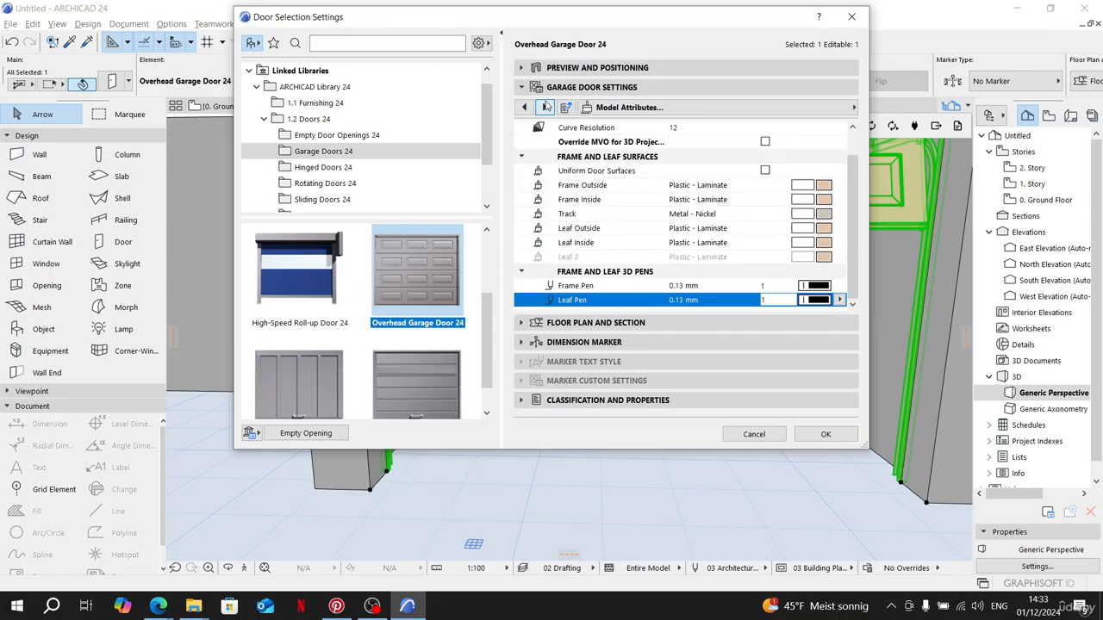
{"action": "left_click", "coordinate": [829, 434]}
{"action": "left_click", "coordinate": [712, 396]}
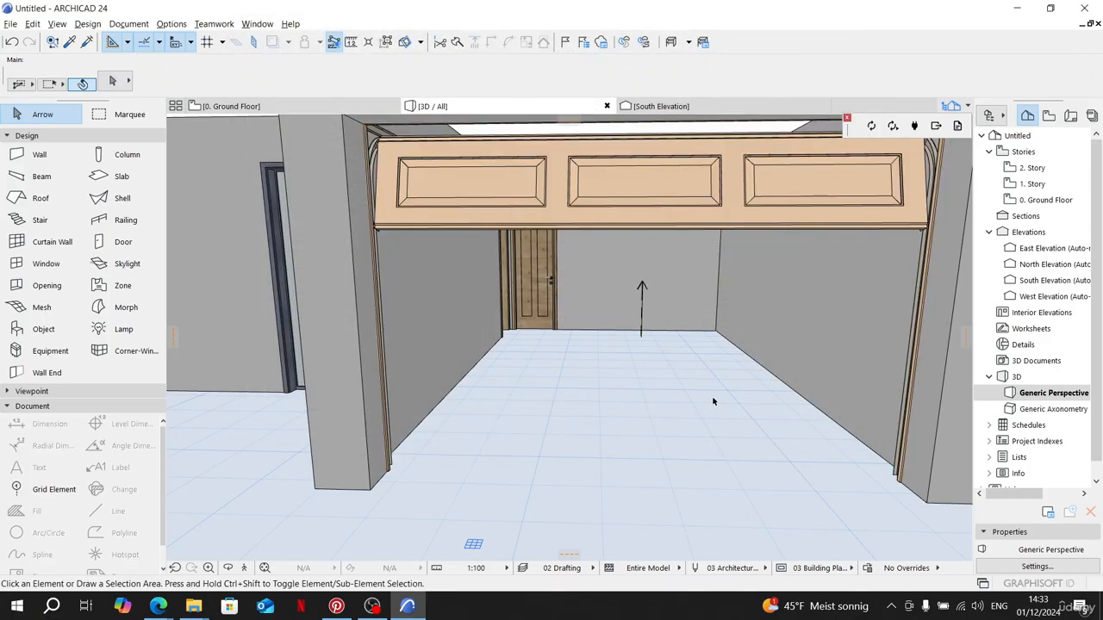
Step: Inspect the garage opening and the house's entrance side in 3D from several distances and angles
{"action": "scroll", "coordinate": [711, 395], "scroll_direction": "up", "scroll_amount": 5}
{"action": "scroll", "coordinate": [728, 386], "scroll_direction": "down", "scroll_amount": 5}
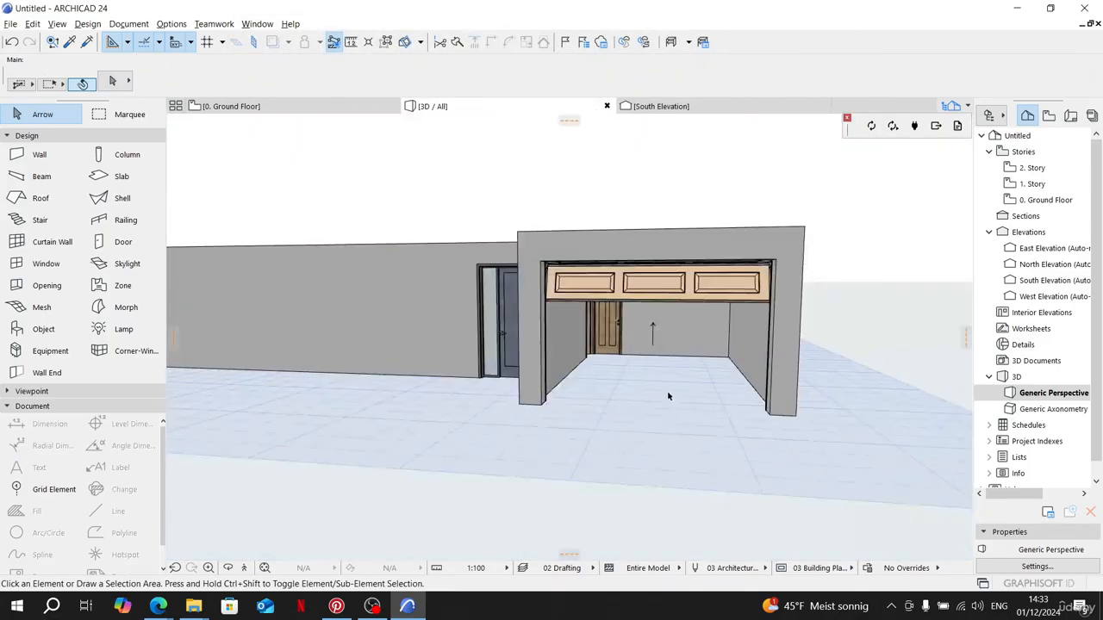
{"action": "middle_click_drag", "start_coordinate": [666, 396], "coordinate": [718, 366], "text": "shift"}
{"action": "scroll", "coordinate": [730, 371], "scroll_direction": "down", "scroll_amount": 6}
{"action": "scroll", "coordinate": [485, 336], "scroll_direction": "up", "scroll_amount": 5}
{"action": "scroll", "coordinate": [485, 337], "scroll_direction": "down", "scroll_amount": 3}
{"action": "scroll", "coordinate": [718, 366], "scroll_direction": "up", "scroll_amount": 1}
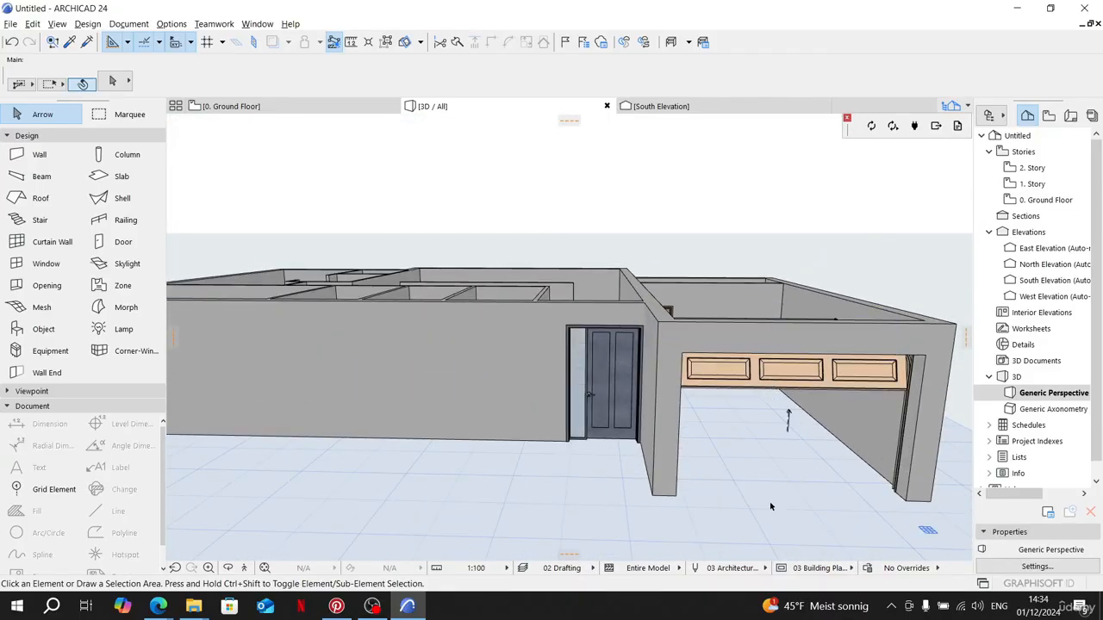
{"action": "middle_click_drag", "start_coordinate": [526, 462], "coordinate": [422, 281], "text": "shift"}
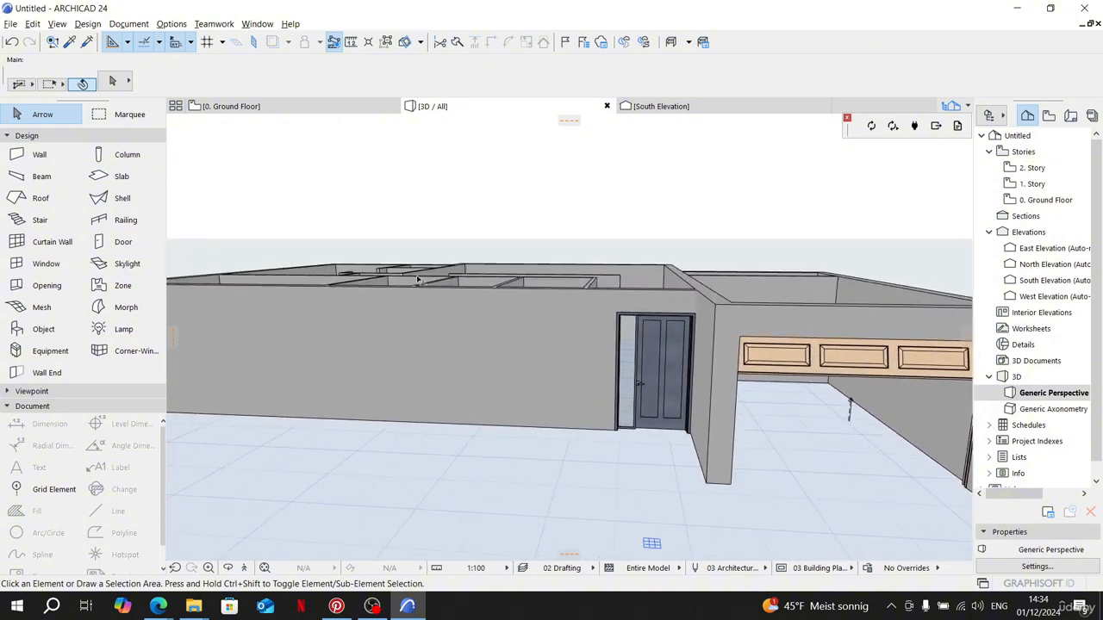
Step: Return to the ground floor plan and delete the thin rectangle drawn across the entrance door
{"action": "left_click", "coordinate": [285, 109]}
{"action": "scroll", "coordinate": [477, 466], "scroll_direction": "down", "scroll_amount": 3}
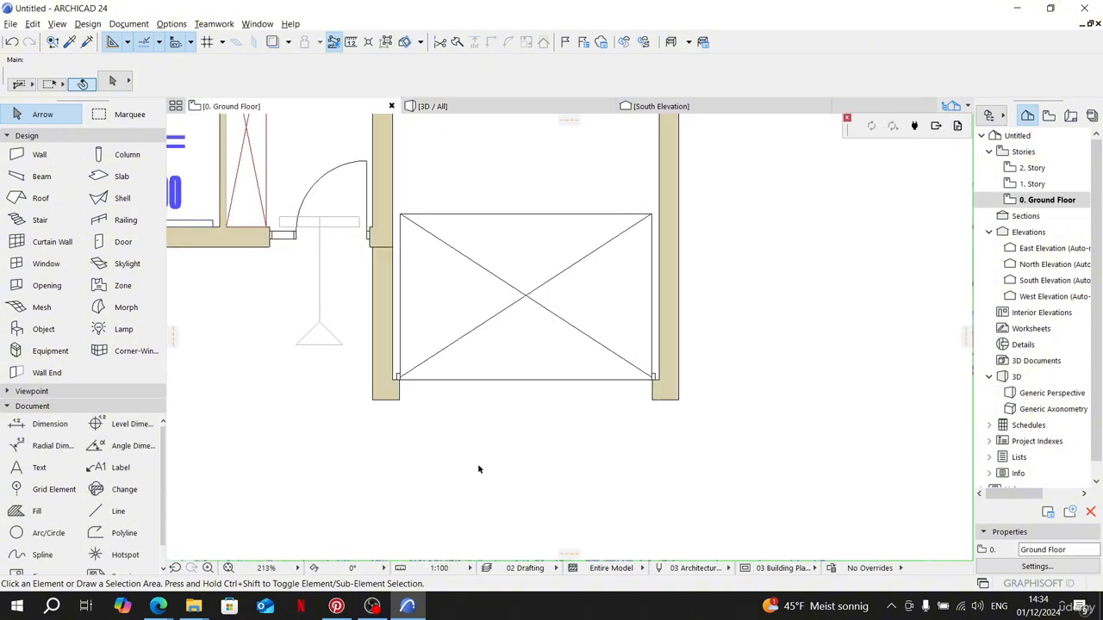
{"action": "scroll", "coordinate": [396, 357], "scroll_direction": "up", "scroll_amount": 3}
{"action": "scroll", "coordinate": [403, 359], "scroll_direction": "up", "scroll_amount": 2}
{"action": "left_click", "coordinate": [435, 327]}
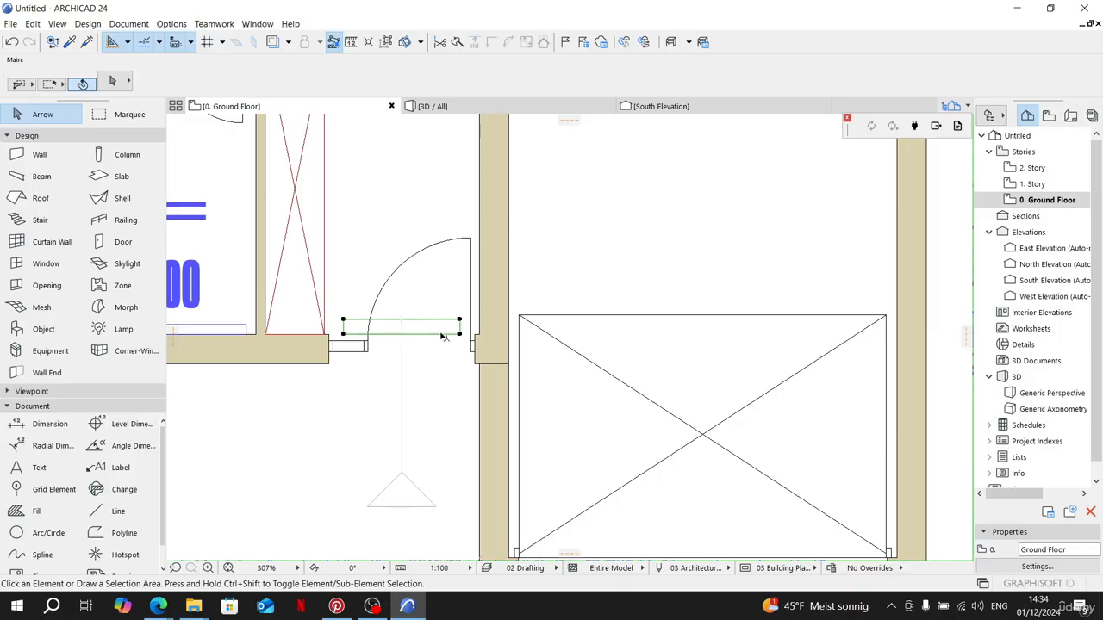
{"action": "key", "text": "Escape"}
{"action": "scroll", "coordinate": [537, 458], "scroll_direction": "down", "scroll_amount": 3}
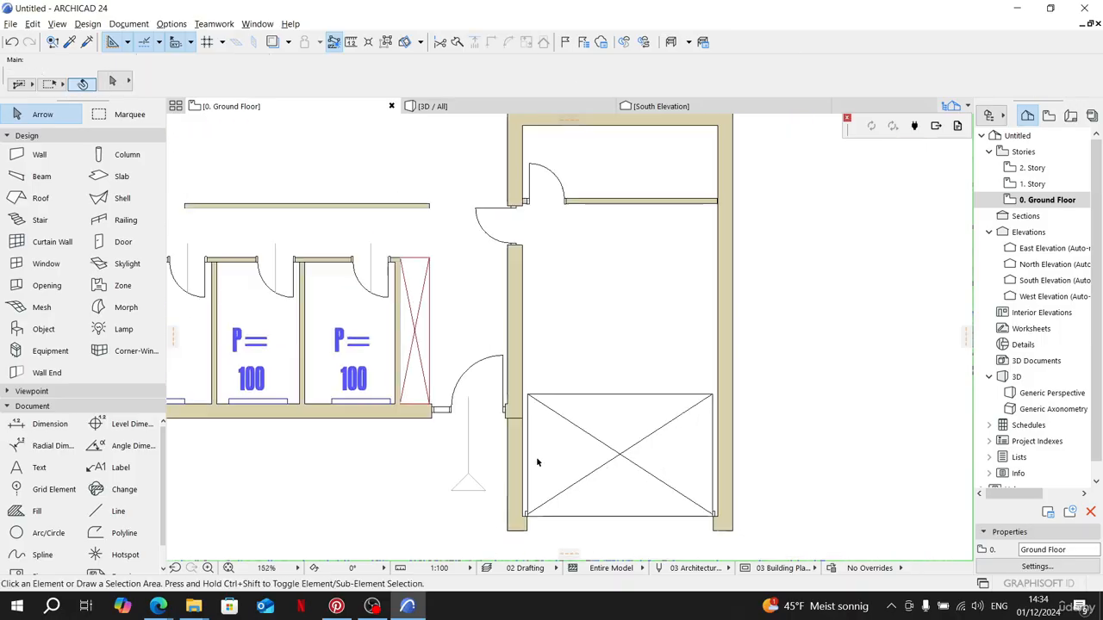
Step: Copy the entrance arrow's vertical line to the garage door's midpoint and shift the copy up across the door line
{"action": "left_click", "coordinate": [438, 317]}
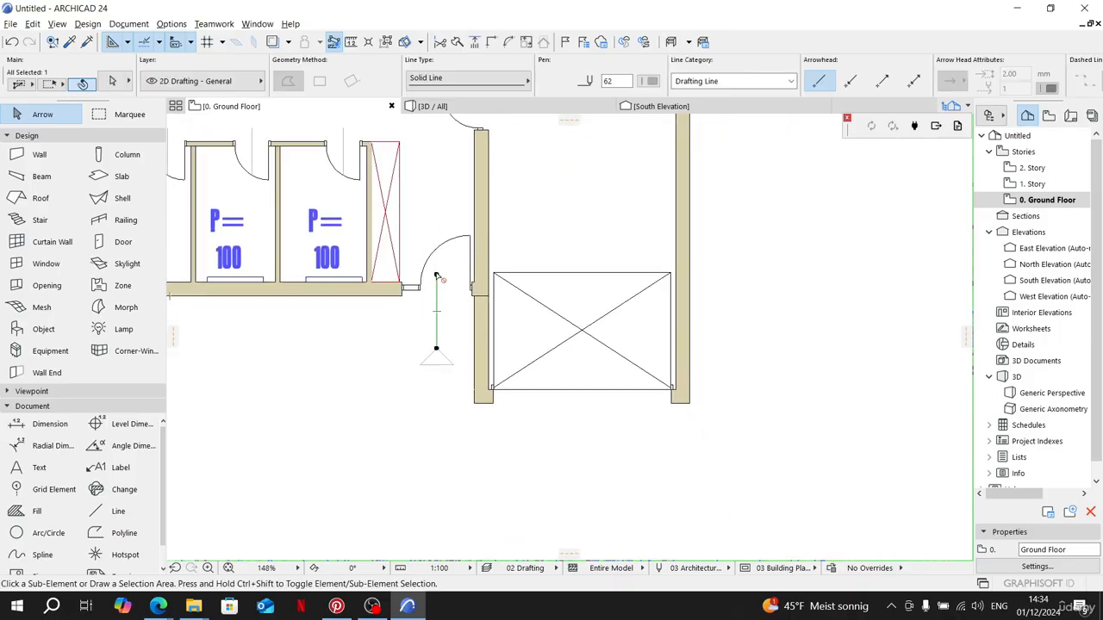
{"action": "left_click", "coordinate": [435, 275]}
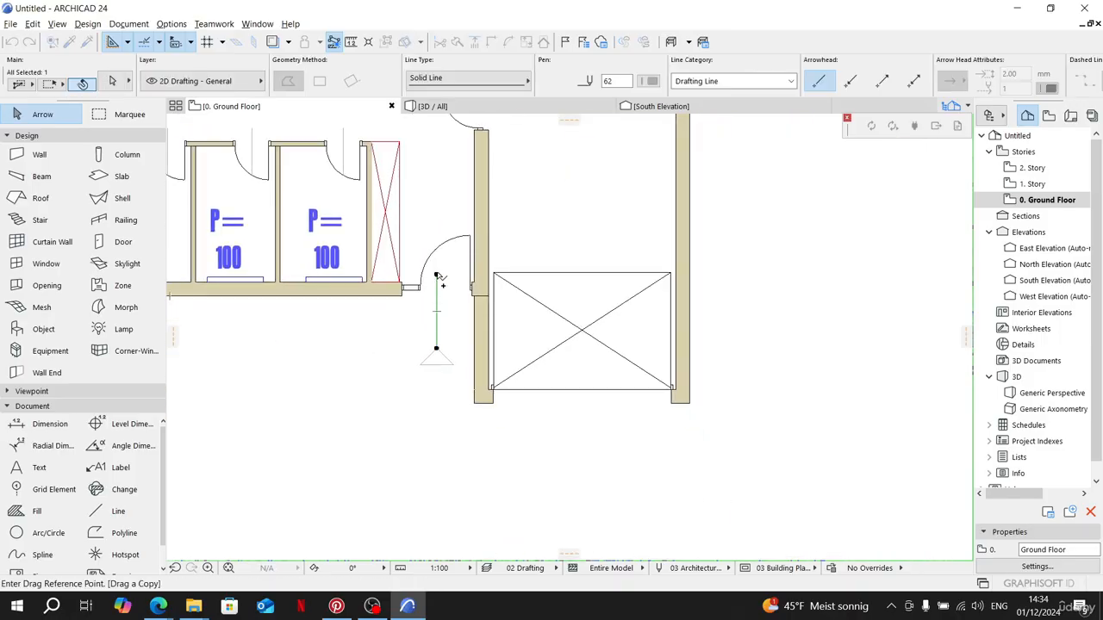
{"action": "left_click", "coordinate": [583, 390]}
{"action": "left_click", "coordinate": [582, 390]}
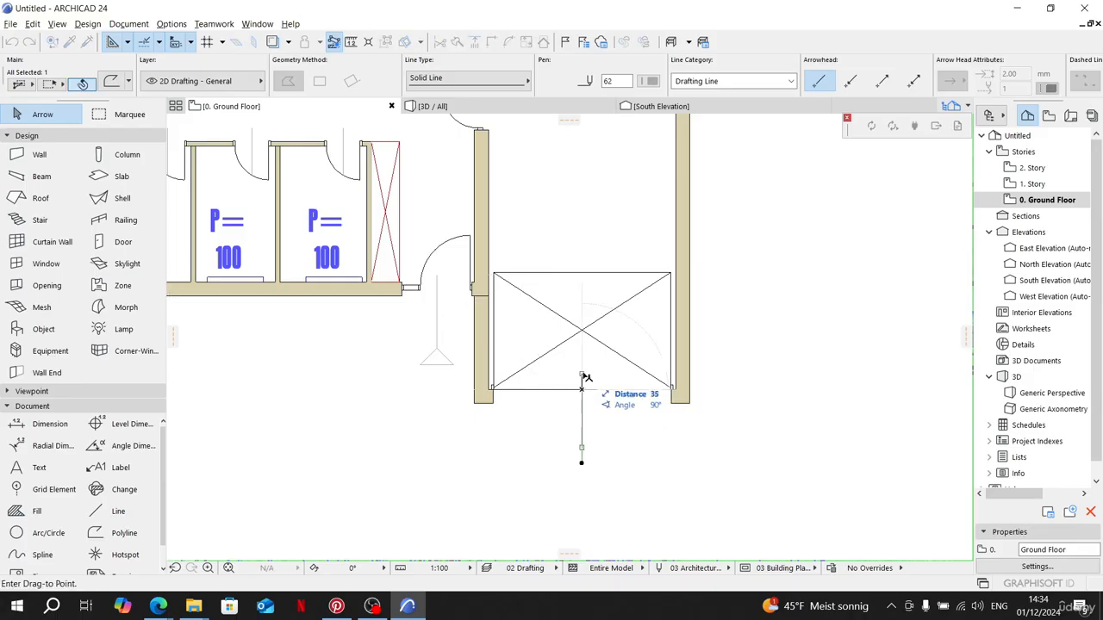
{"action": "left_click", "coordinate": [583, 362]}
{"action": "key", "text": "Escape"}
{"action": "scroll", "coordinate": [617, 457], "scroll_direction": "down", "scroll_amount": 3}
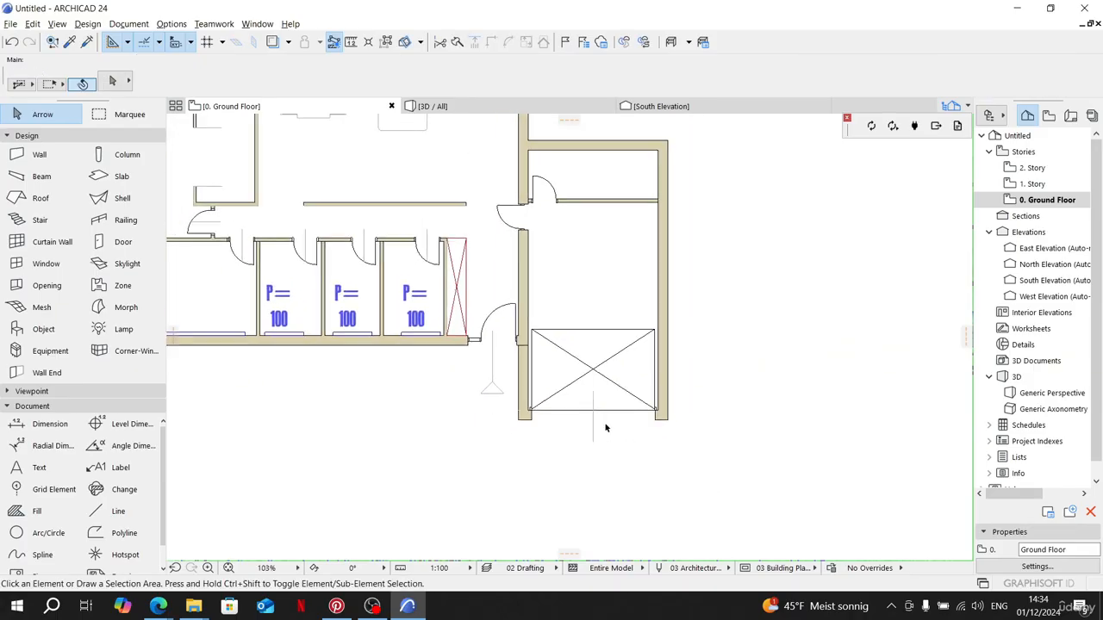
Step: Move the entrance arrow's vertical line and triangle together about 55 straight up into the door swing
{"action": "scroll", "coordinate": [528, 382], "scroll_direction": "up", "scroll_amount": 3}
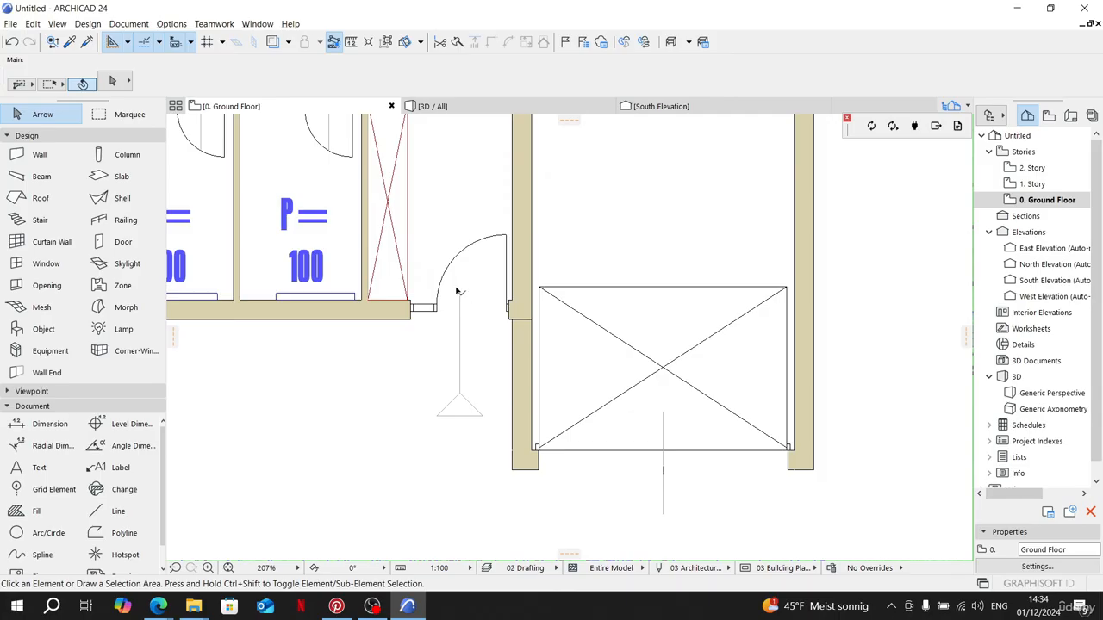
{"action": "left_click", "coordinate": [460, 295]}
{"action": "left_click", "coordinate": [439, 417], "text": "shift"}
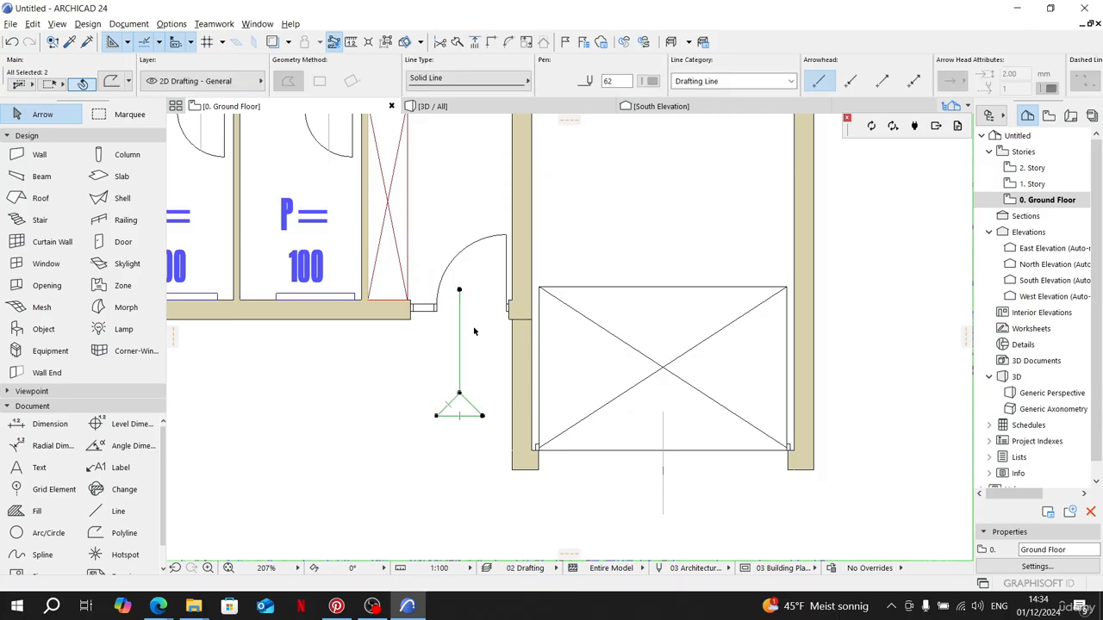
{"action": "left_click", "coordinate": [460, 291]}
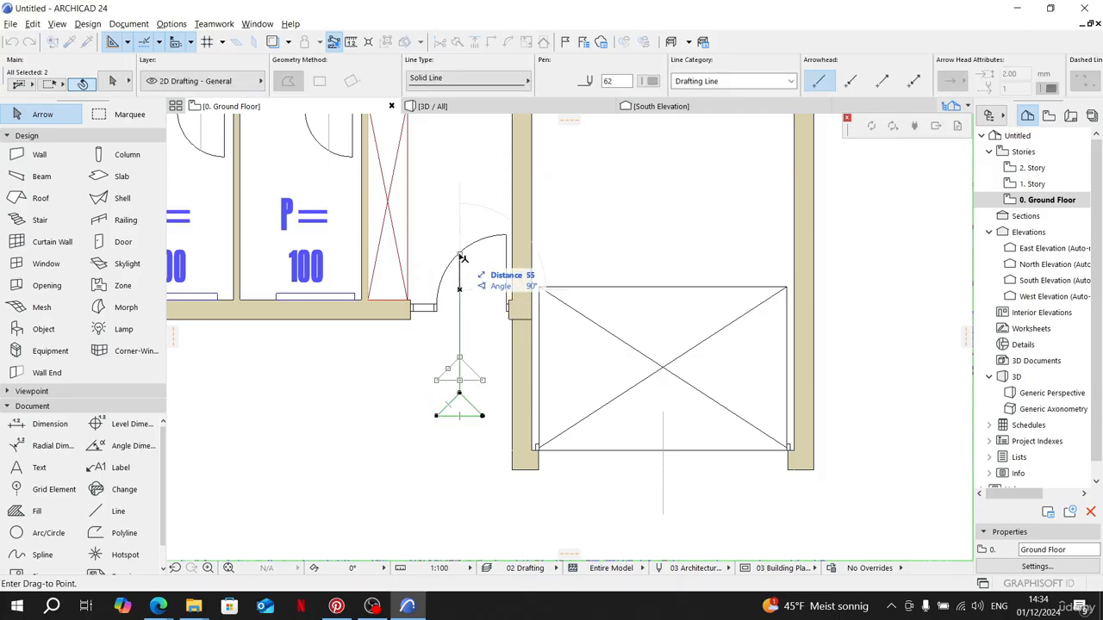
{"action": "left_click", "coordinate": [461, 254]}
{"action": "left_click", "coordinate": [692, 540]}
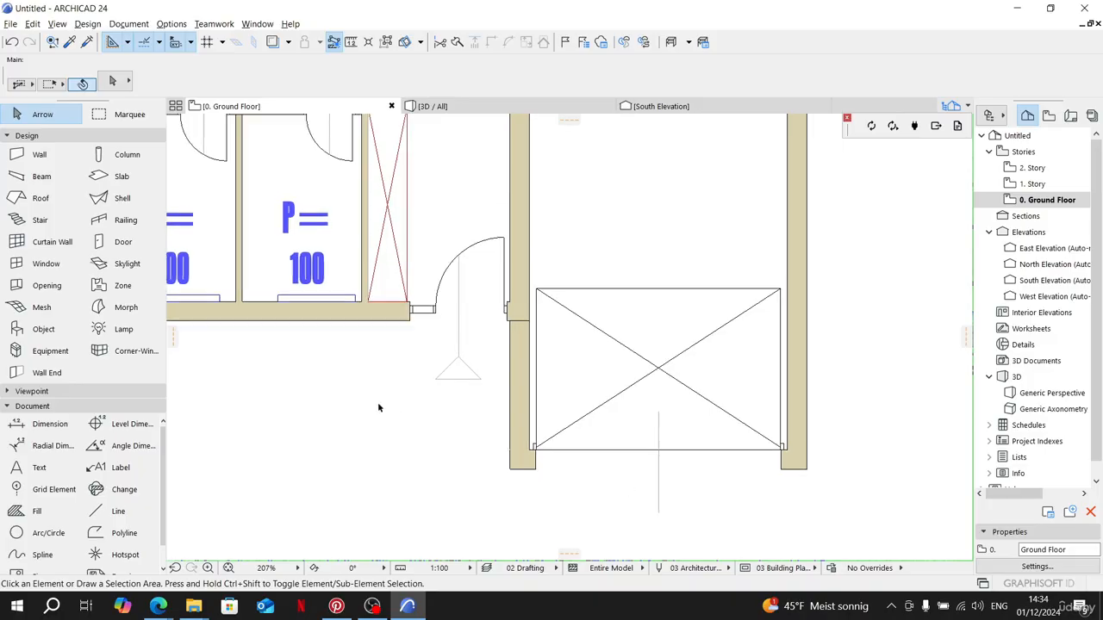
Step: Change the entrance arrow's vertical line and triangle to pen 1 and clear the selection
{"action": "scroll", "coordinate": [379, 404], "scroll_direction": "down", "scroll_amount": 4}
{"action": "scroll", "coordinate": [412, 379], "scroll_direction": "up", "scroll_amount": 3}
{"action": "left_click_drag", "start_coordinate": [401, 370], "coordinate": [430, 420]}
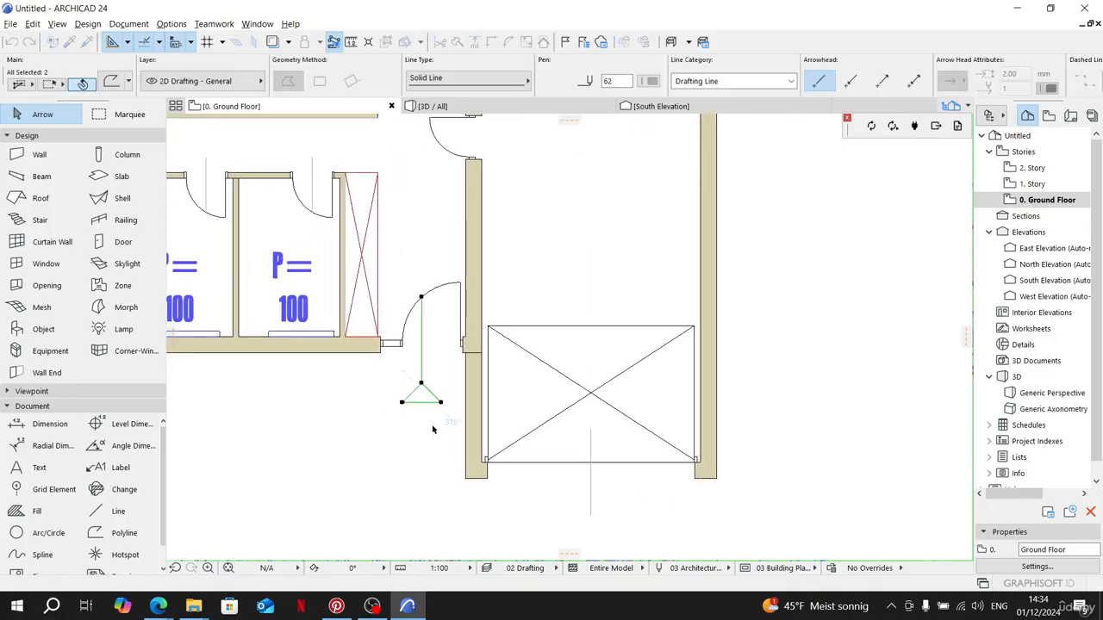
{"action": "left_click", "coordinate": [653, 81]}
{"action": "left_click", "coordinate": [665, 85]}
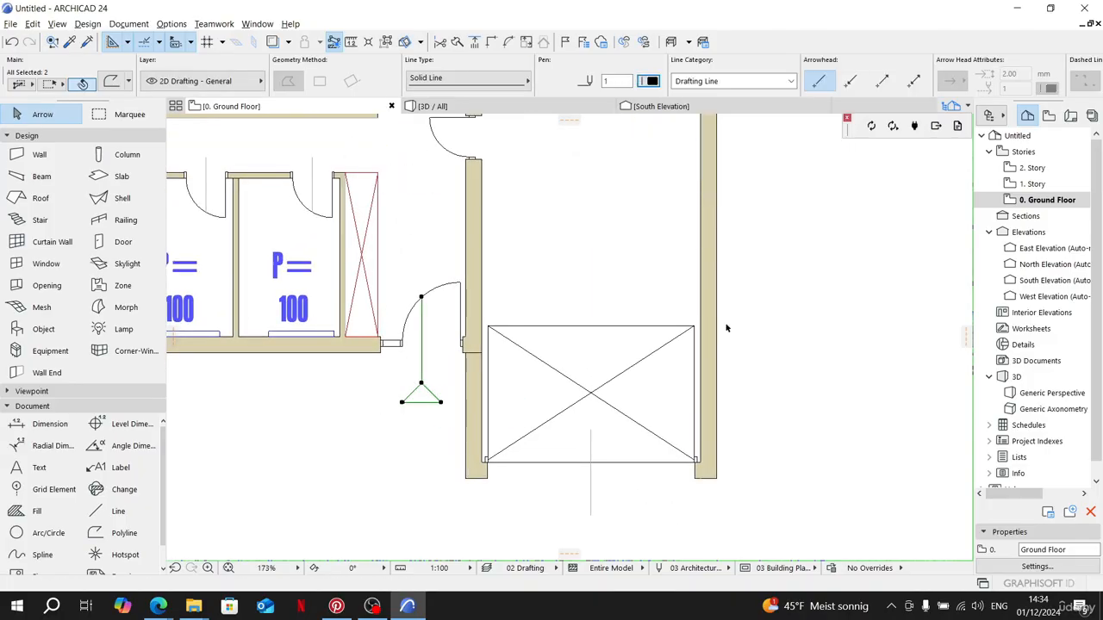
{"action": "left_click", "coordinate": [726, 326]}
{"action": "scroll", "coordinate": [581, 404], "scroll_direction": "down", "scroll_amount": 3}
{"action": "middle_click_drag", "start_coordinate": [493, 314], "coordinate": [574, 430]}
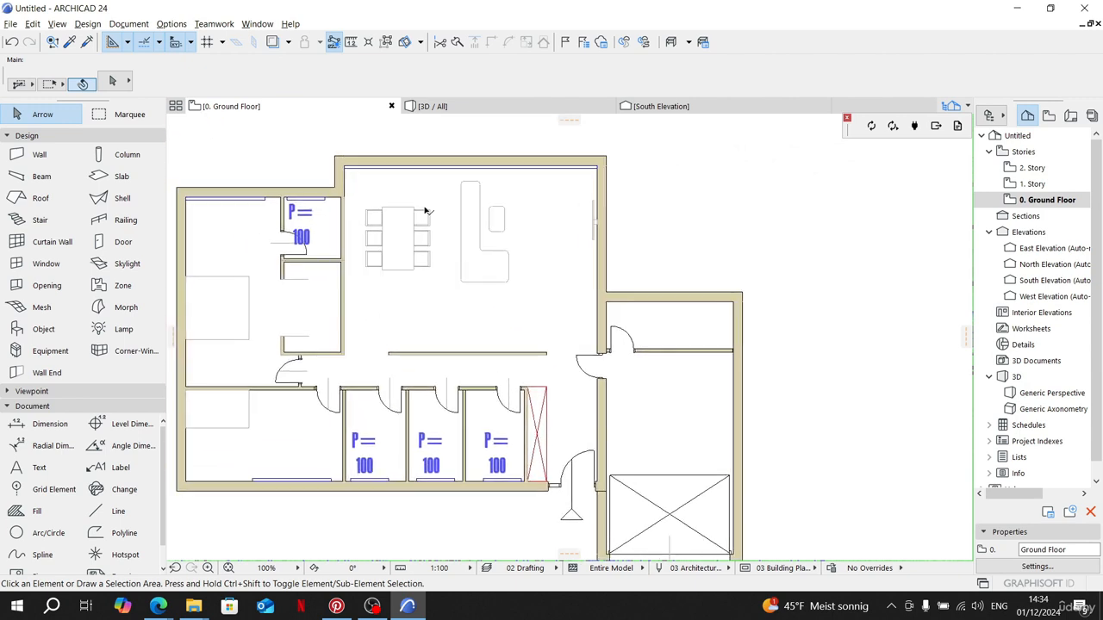
Step: Measure the length of the window line along the upper wall of the living and dining room
{"action": "middle_click_drag", "start_coordinate": [425, 211], "coordinate": [440, 405]}
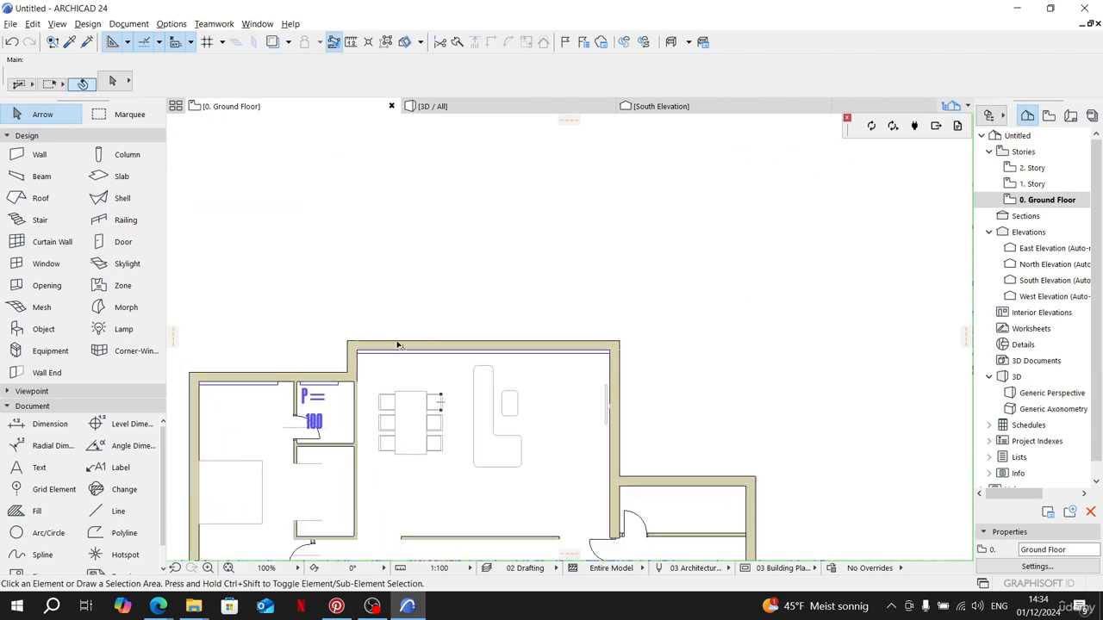
{"action": "scroll", "coordinate": [572, 358], "scroll_direction": "down", "scroll_amount": 3}
{"action": "scroll", "coordinate": [515, 319], "scroll_direction": "up", "scroll_amount": 3}
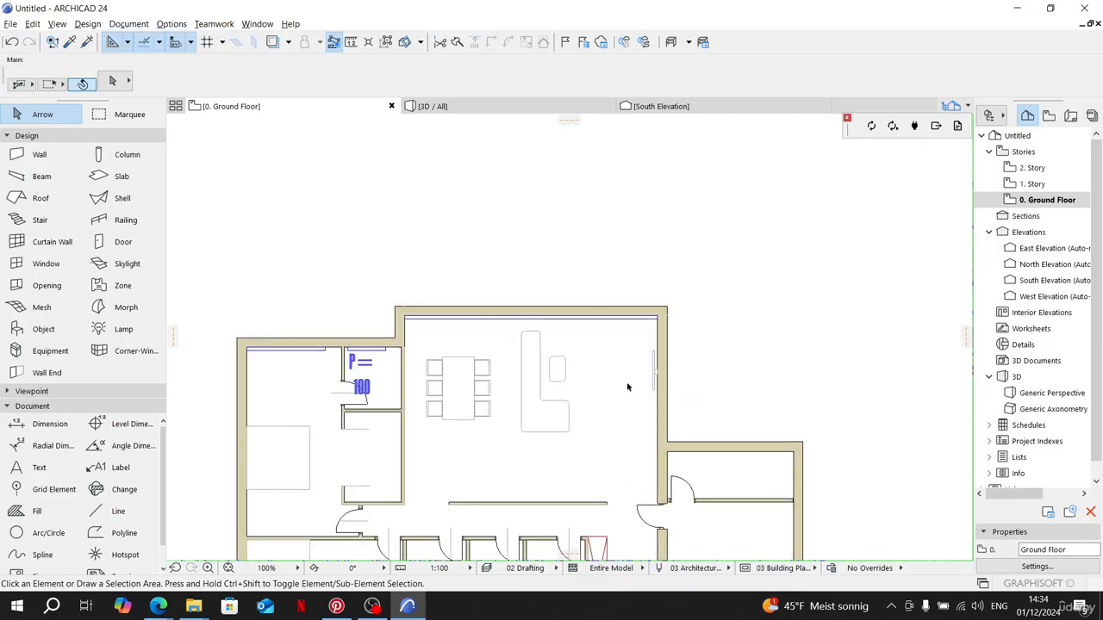
{"action": "scroll", "coordinate": [422, 341], "scroll_direction": "up", "scroll_amount": 2}
{"action": "key", "text": "m"}
{"action": "left_click", "coordinate": [390, 299]}
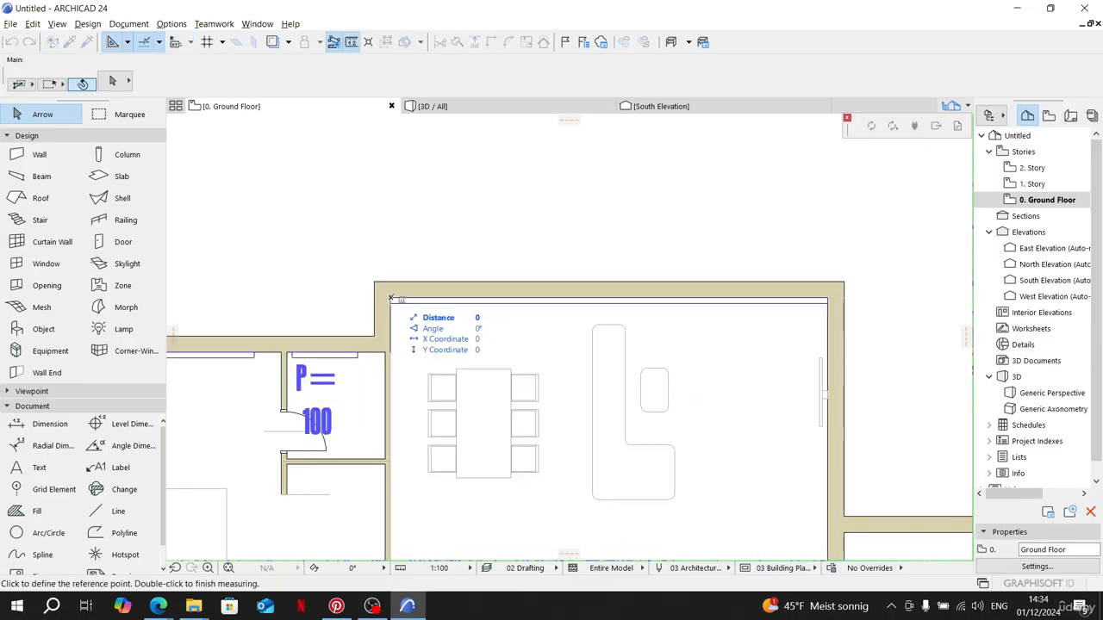
{"action": "double_click", "coordinate": [829, 296]}
{"action": "scroll", "coordinate": [718, 382], "scroll_direction": "down", "scroll_amount": 3}
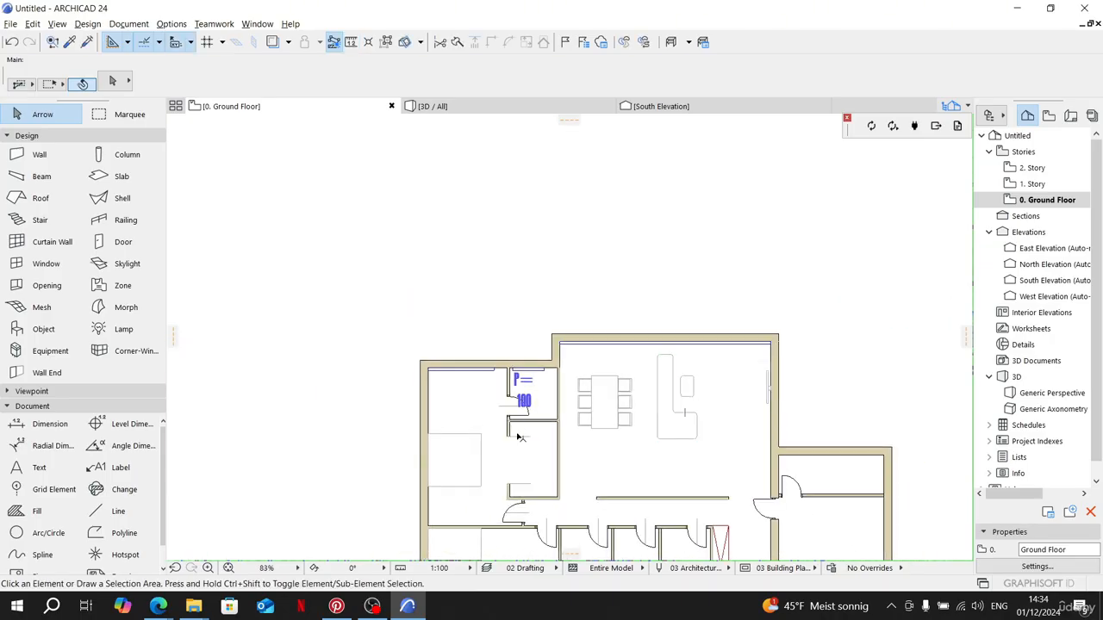
Step: Measure the width of the window marker on the upper wall of the small room marked P=100 beside the dining area
{"action": "scroll", "coordinate": [521, 435], "scroll_direction": "up", "scroll_amount": 2}
{"action": "scroll", "coordinate": [533, 442], "scroll_direction": "up", "scroll_amount": 1}
{"action": "scroll", "coordinate": [460, 263], "scroll_direction": "up", "scroll_amount": 2}
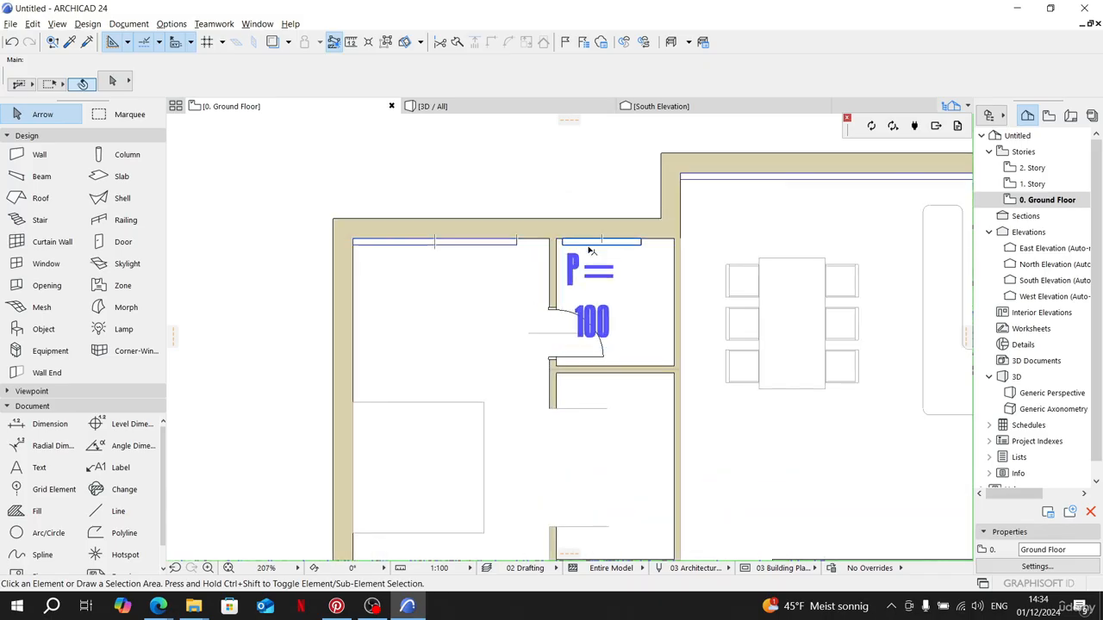
{"action": "scroll", "coordinate": [455, 263], "scroll_direction": "down", "scroll_amount": 6}
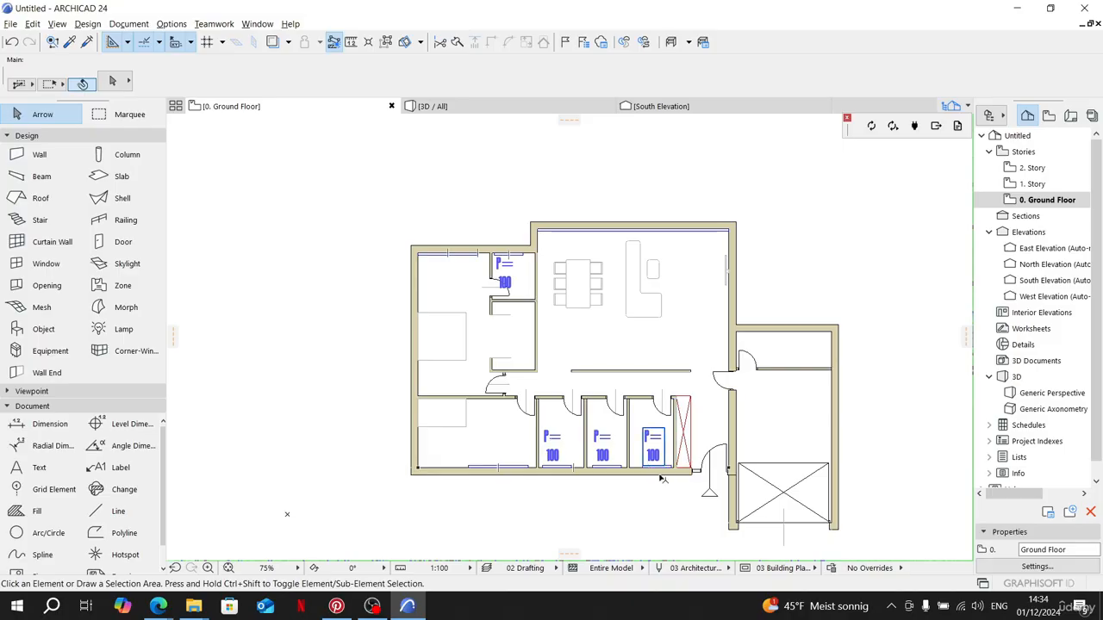
{"action": "scroll", "coordinate": [668, 482], "scroll_direction": "up", "scroll_amount": 5}
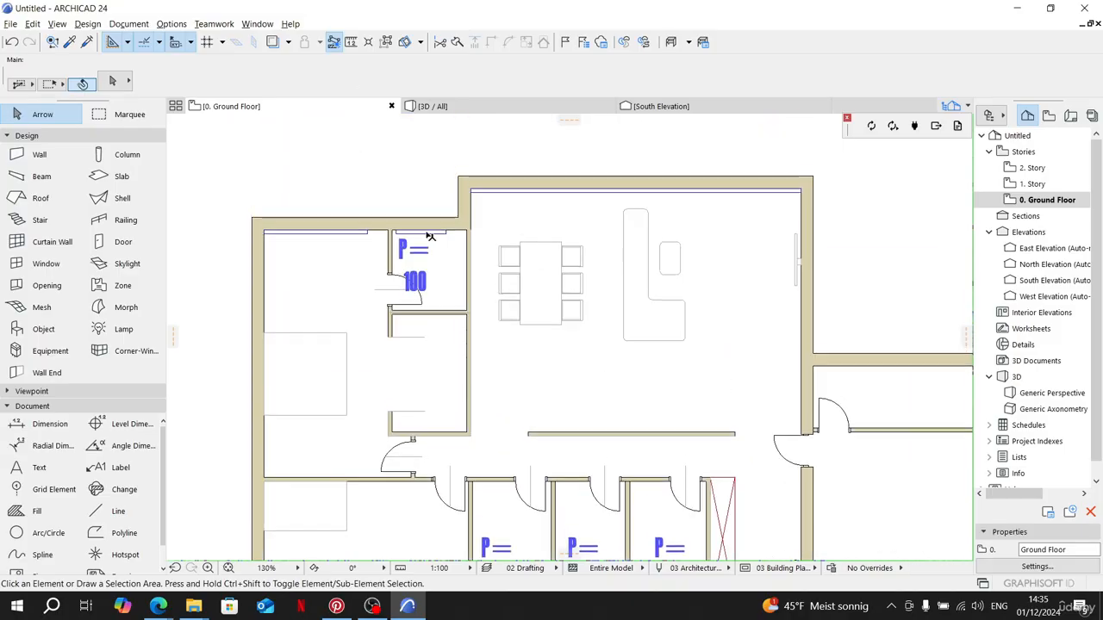
{"action": "scroll", "coordinate": [482, 216], "scroll_direction": "up", "scroll_amount": 9}
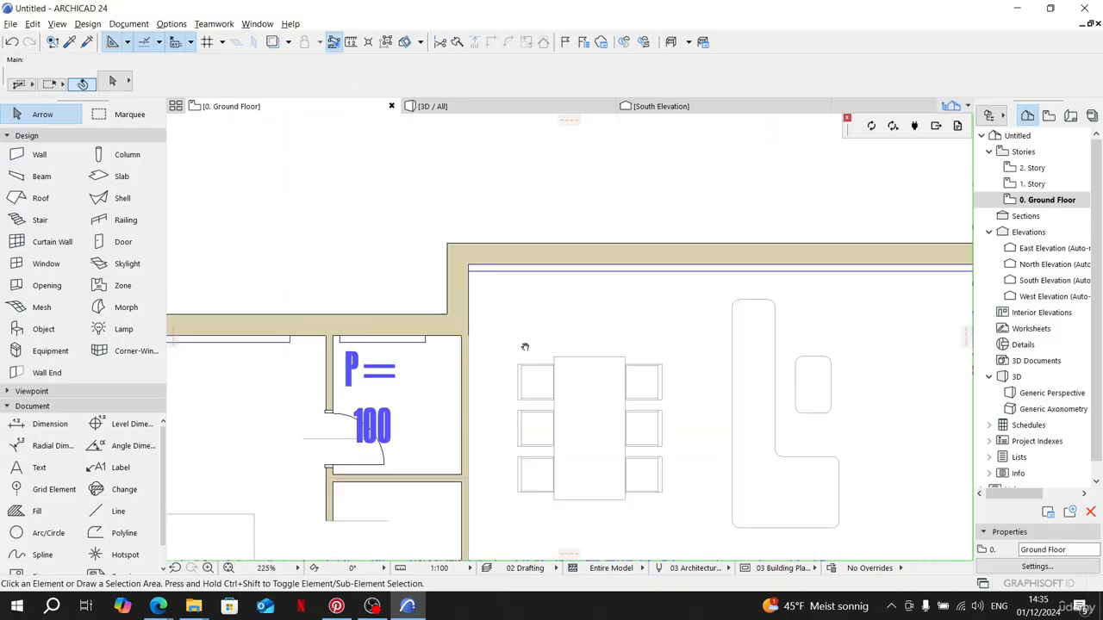
{"action": "key", "text": "m"}
{"action": "left_click", "coordinate": [307, 331]}
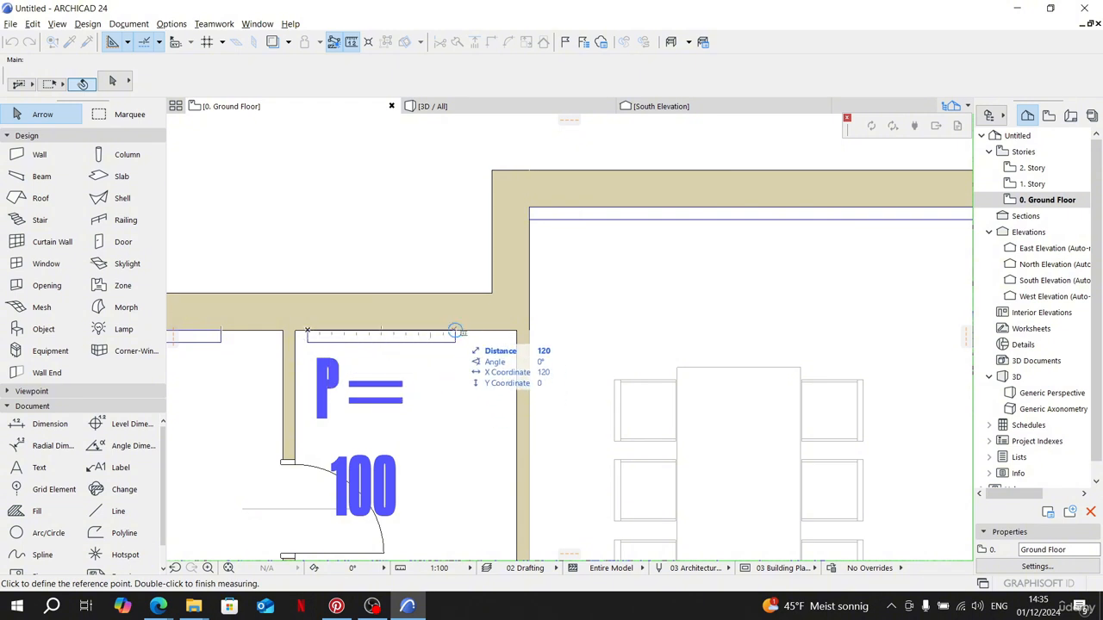
{"action": "double_click", "coordinate": [455, 331]}
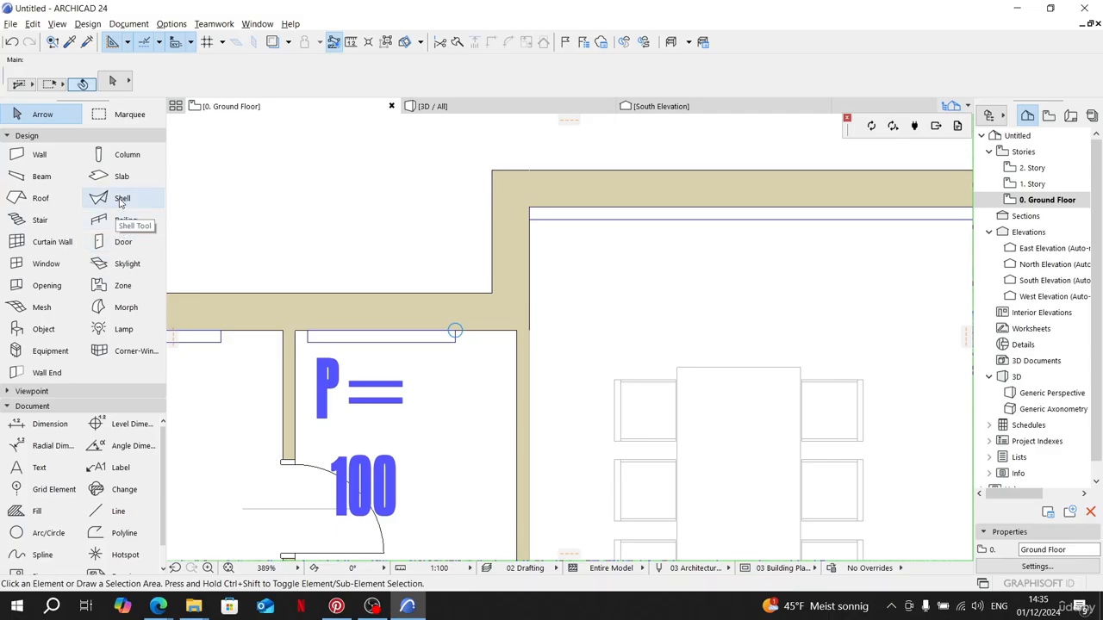
Step: Open the Window tool's default settings and examine the models in the Basic Windows 24 library folder
{"action": "left_click", "coordinate": [41, 265]}
{"action": "key", "text": "ctrl+t"}
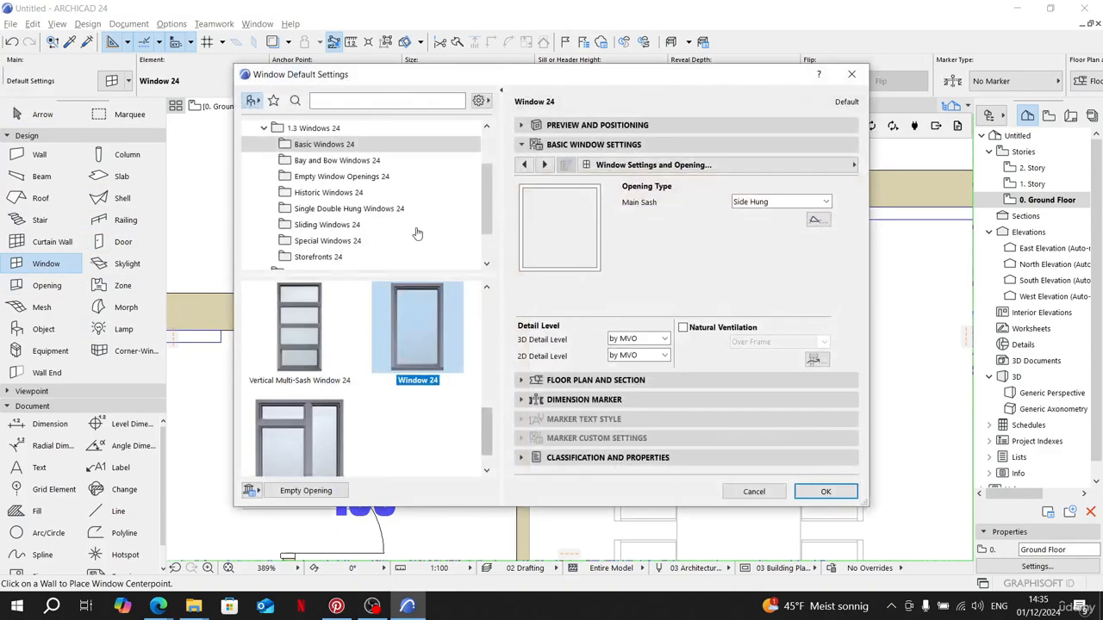
{"action": "scroll", "coordinate": [413, 344], "scroll_direction": "down", "scroll_amount": 1}
{"action": "scroll", "coordinate": [422, 362], "scroll_direction": "up", "scroll_amount": 6}
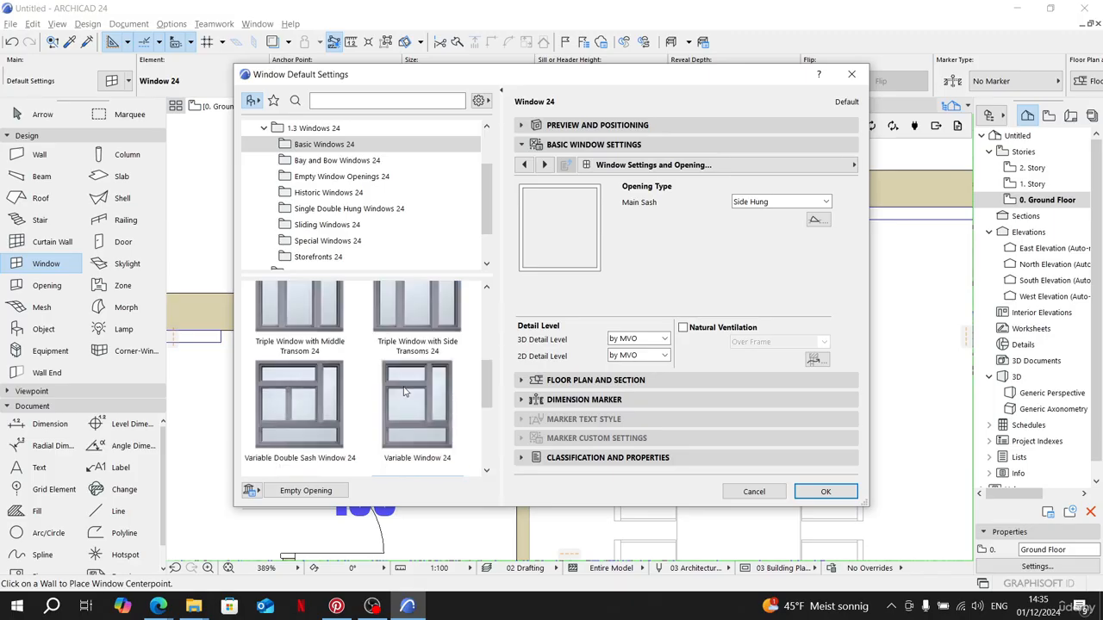
{"action": "scroll", "coordinate": [405, 392], "scroll_direction": "up", "scroll_amount": 6}
{"action": "scroll", "coordinate": [405, 392], "scroll_direction": "up", "scroll_amount": 1}
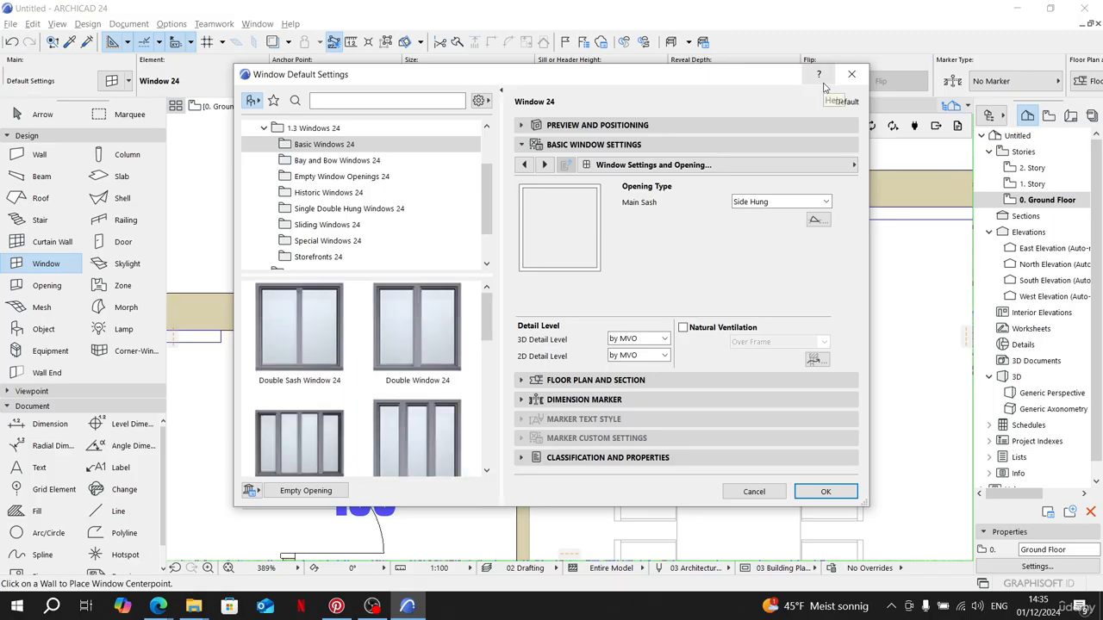
{"action": "scroll", "coordinate": [454, 358], "scroll_direction": "down", "scroll_amount": 4}
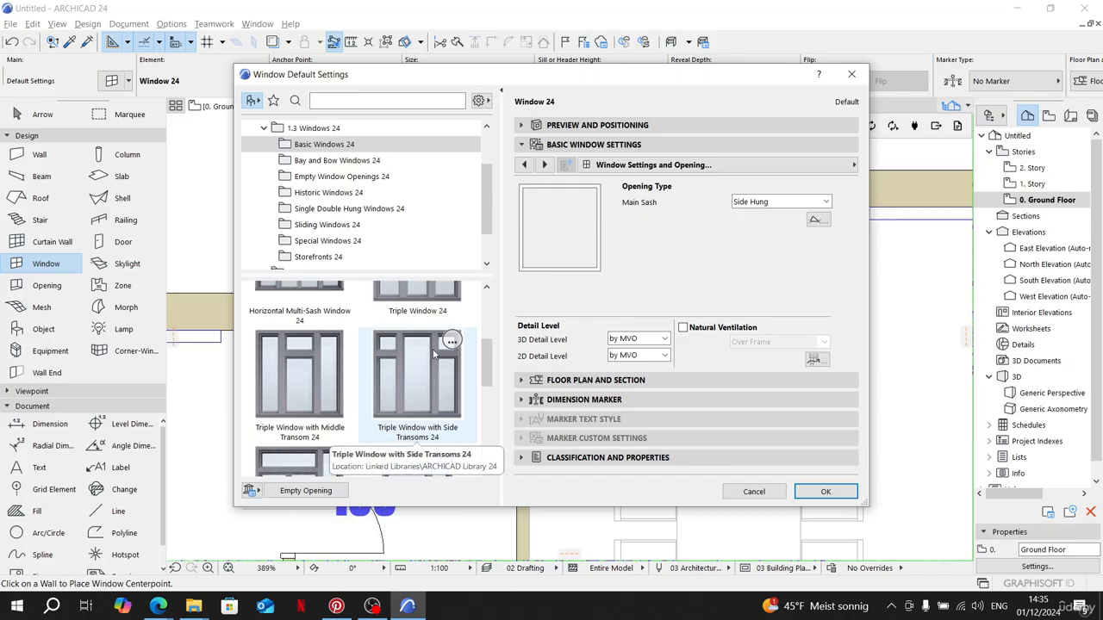
{"action": "scroll", "coordinate": [433, 353], "scroll_direction": "down", "scroll_amount": 5}
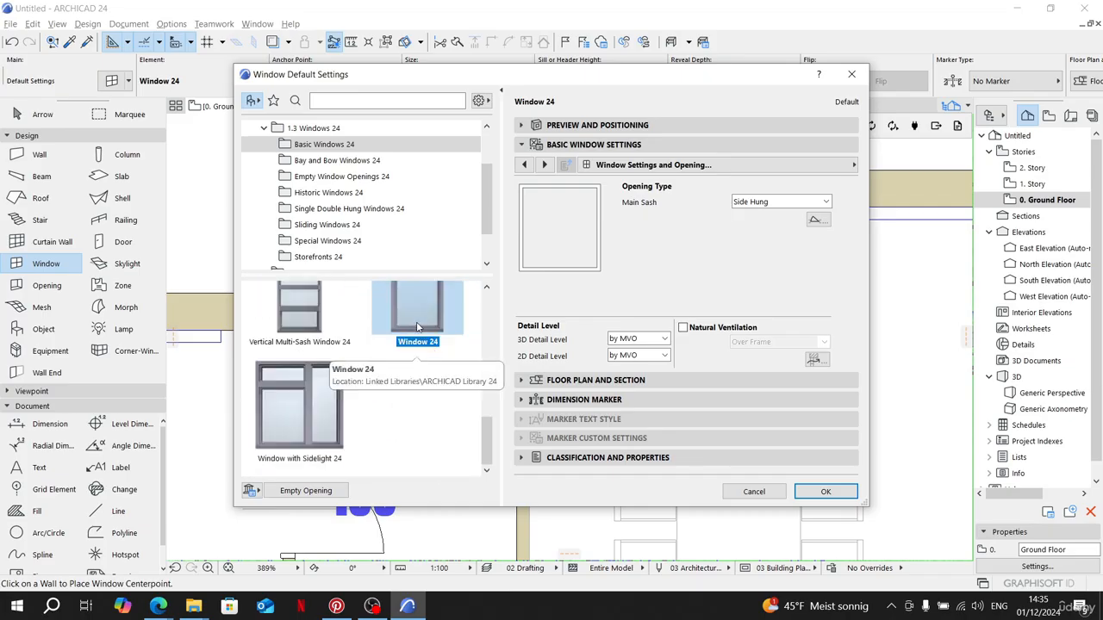
{"action": "scroll", "coordinate": [417, 326], "scroll_direction": "up", "scroll_amount": 4}
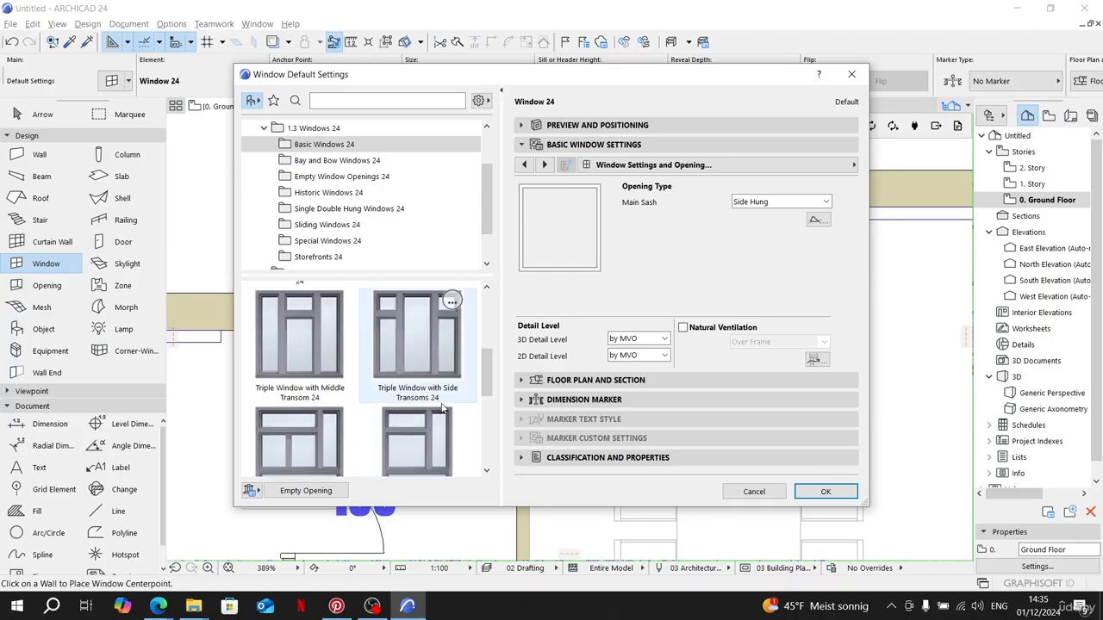
{"action": "scroll", "coordinate": [443, 408], "scroll_direction": "up", "scroll_amount": 3}
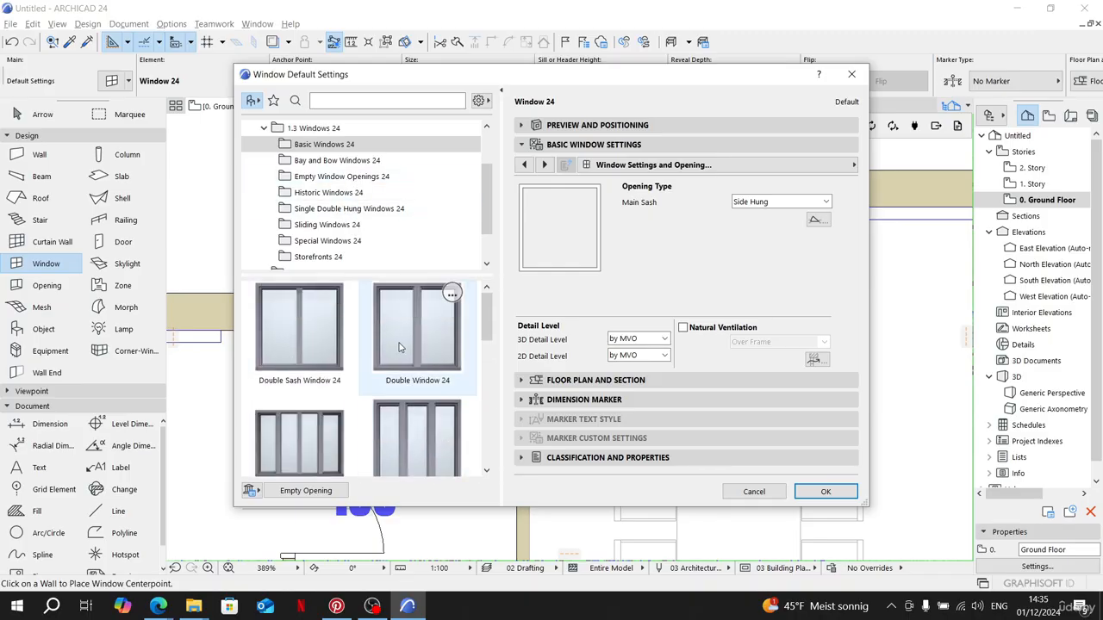
Step: Examine the Bay and Bow, Empty Window Openings, Historic, Single Double Hung and Sliding Windows 24 library folders
{"action": "left_click", "coordinate": [332, 160]}
{"action": "scroll", "coordinate": [406, 372], "scroll_direction": "down", "scroll_amount": 1}
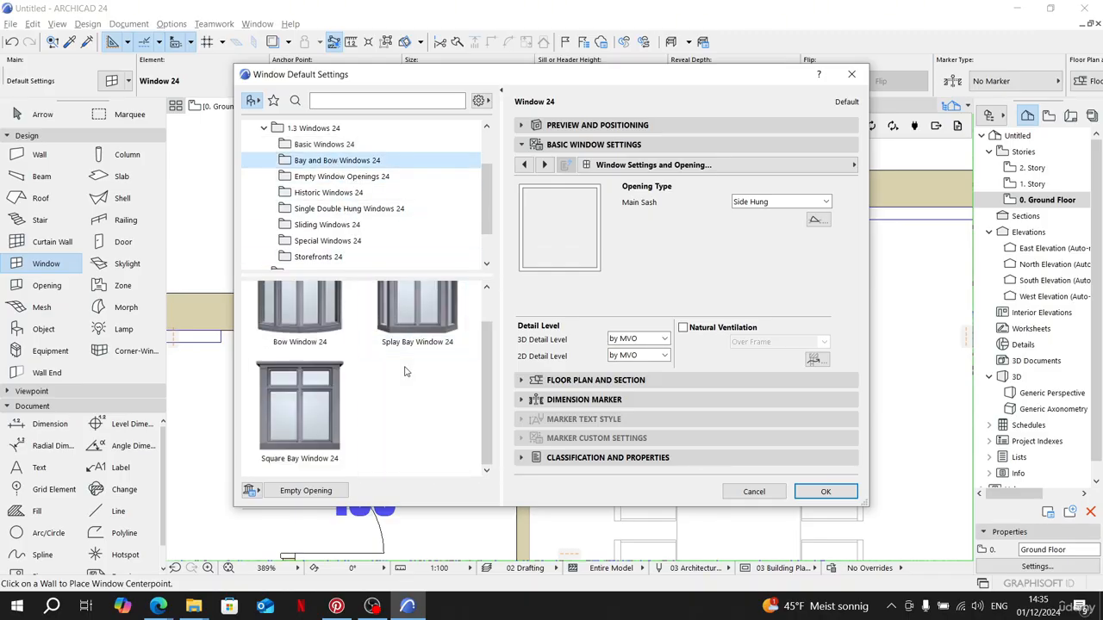
{"action": "left_click", "coordinate": [341, 175]}
{"action": "scroll", "coordinate": [408, 351], "scroll_direction": "down", "scroll_amount": 5}
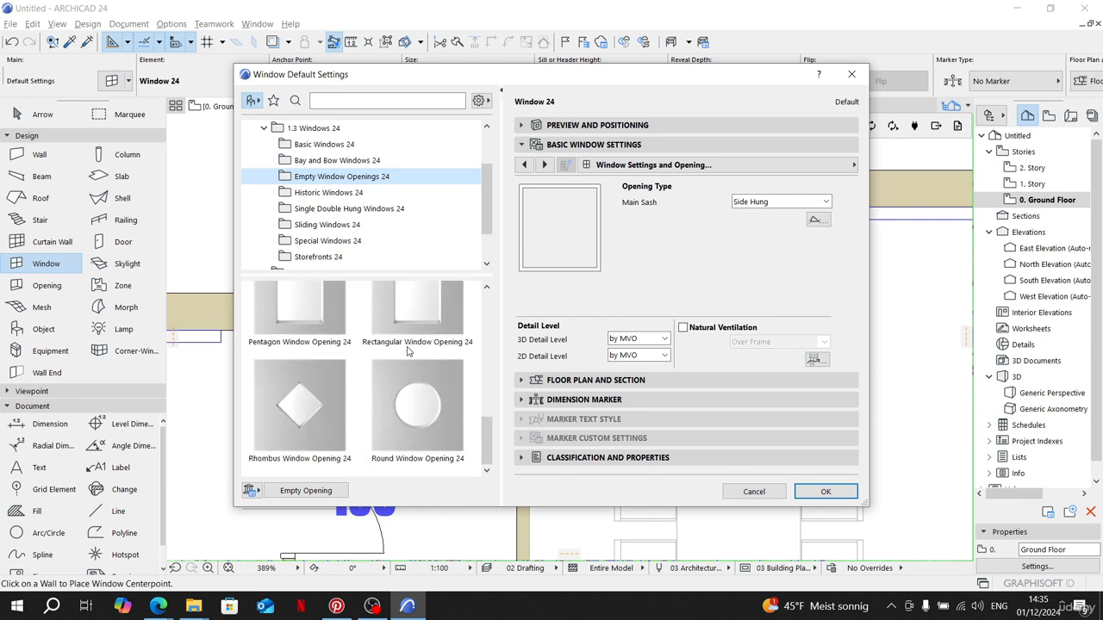
{"action": "left_click", "coordinate": [362, 192]}
{"action": "scroll", "coordinate": [425, 377], "scroll_direction": "down", "scroll_amount": 3}
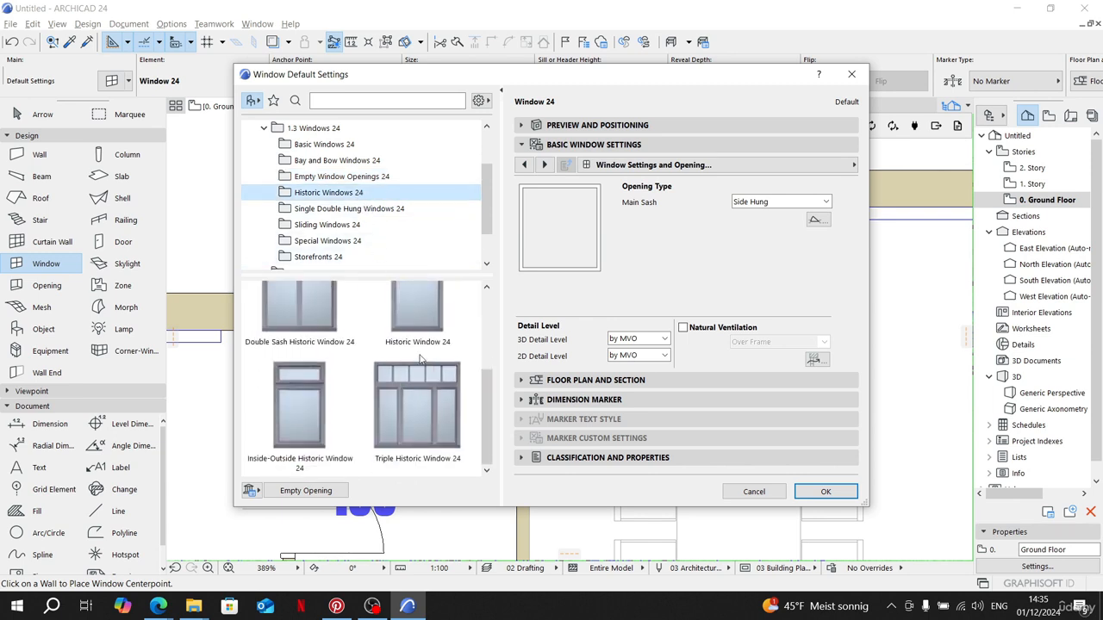
{"action": "left_click", "coordinate": [325, 209]}
{"action": "scroll", "coordinate": [399, 426], "scroll_direction": "down", "scroll_amount": 2}
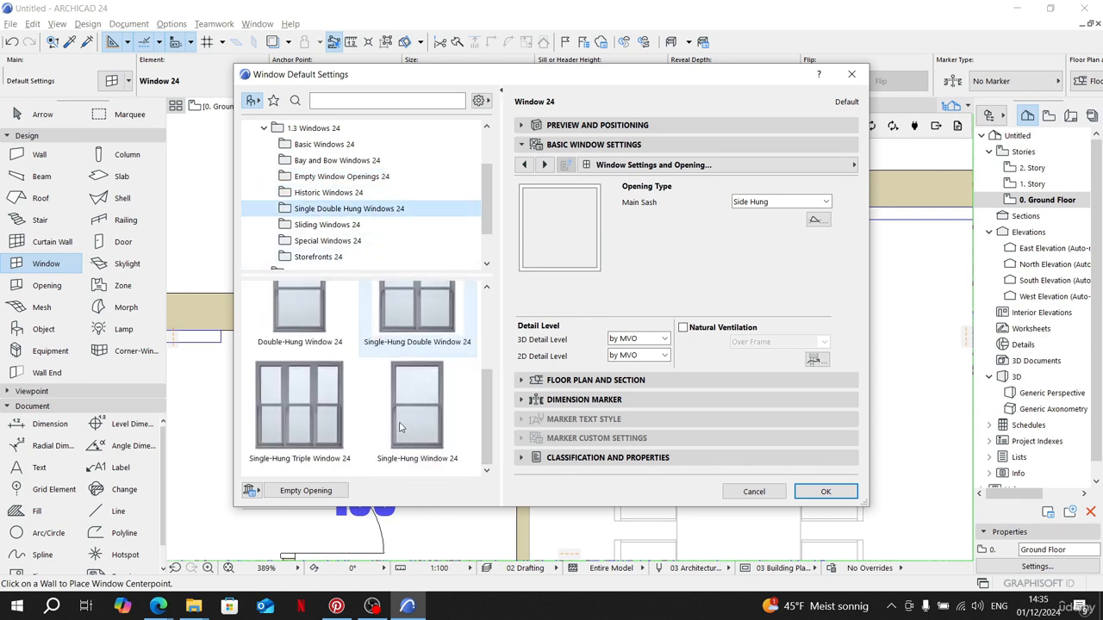
{"action": "left_click", "coordinate": [328, 224]}
{"action": "scroll", "coordinate": [448, 293], "scroll_direction": "down", "scroll_amount": 2}
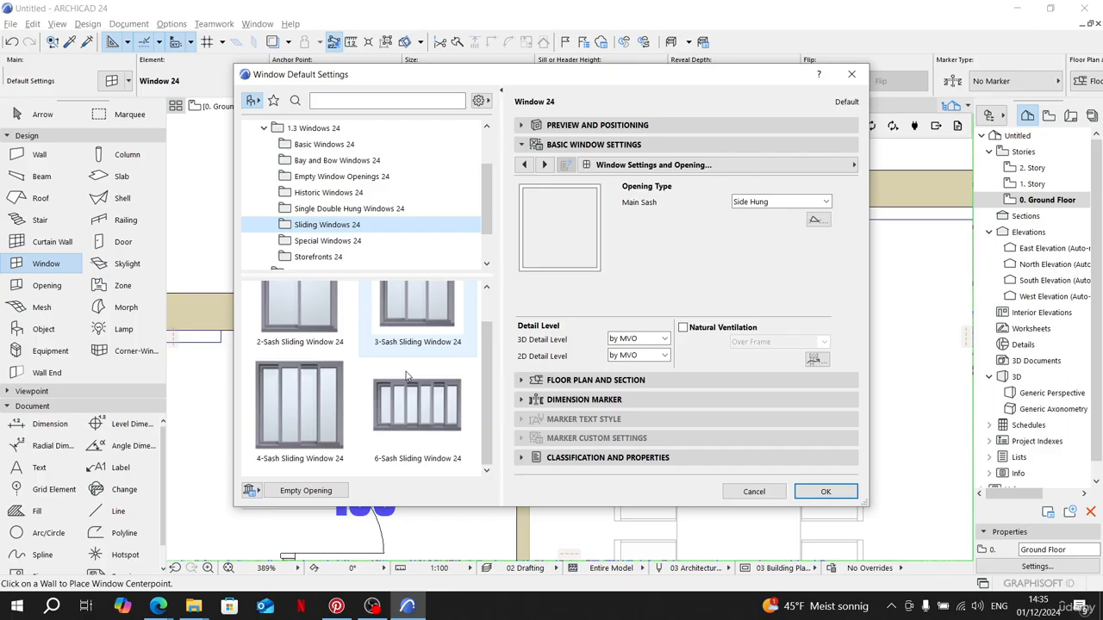
Step: Examine the models in the Special Windows 24, Storefronts 24 and 1.4 Building Structures 24 library folders
{"action": "left_click", "coordinate": [376, 242]}
{"action": "scroll", "coordinate": [399, 383], "scroll_direction": "down", "scroll_amount": 5}
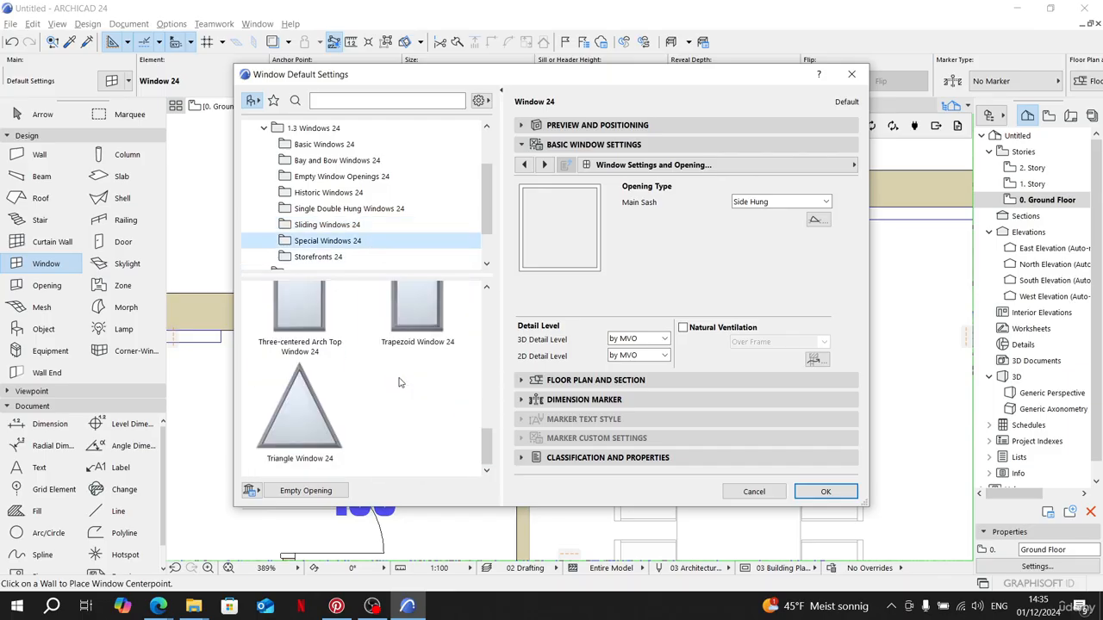
{"action": "left_click", "coordinate": [319, 257]}
{"action": "scroll", "coordinate": [394, 370], "scroll_direction": "down", "scroll_amount": 2}
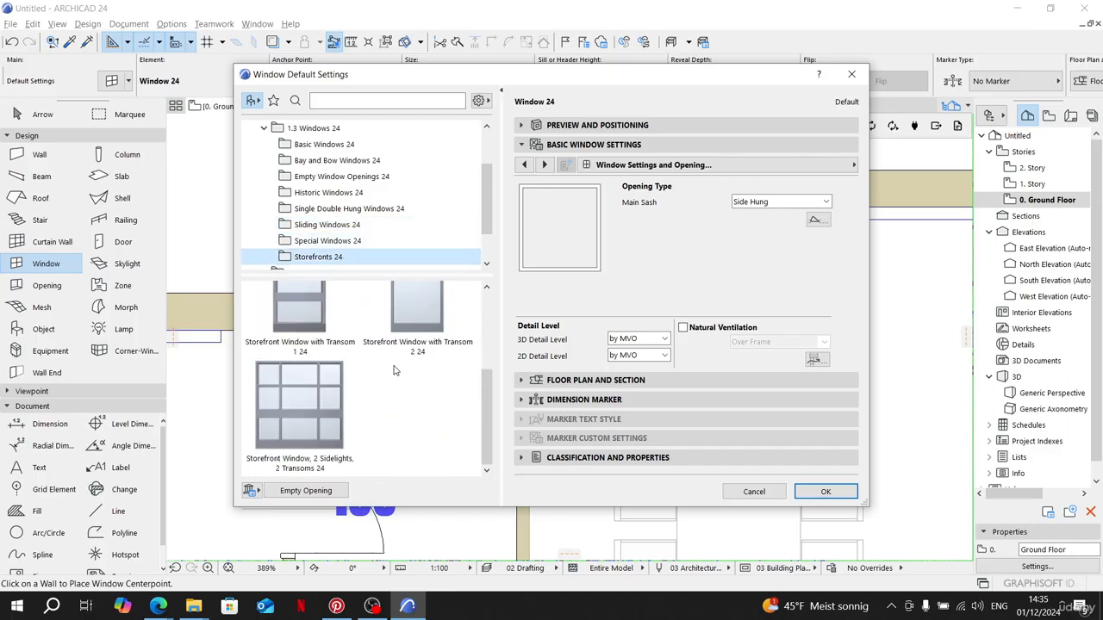
{"action": "scroll", "coordinate": [379, 242], "scroll_direction": "down", "scroll_amount": 3}
{"action": "scroll", "coordinate": [375, 237], "scroll_direction": "up", "scroll_amount": 3}
{"action": "scroll", "coordinate": [372, 235], "scroll_direction": "down", "scroll_amount": 3}
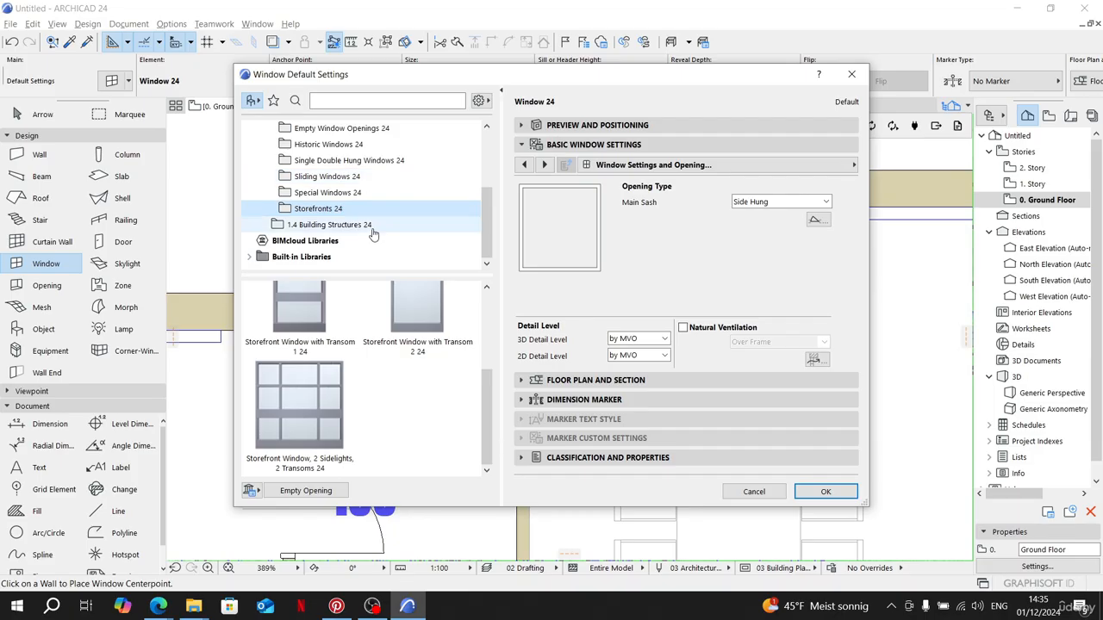
{"action": "left_click", "coordinate": [372, 229]}
{"action": "scroll", "coordinate": [402, 371], "scroll_direction": "down", "scroll_amount": 3}
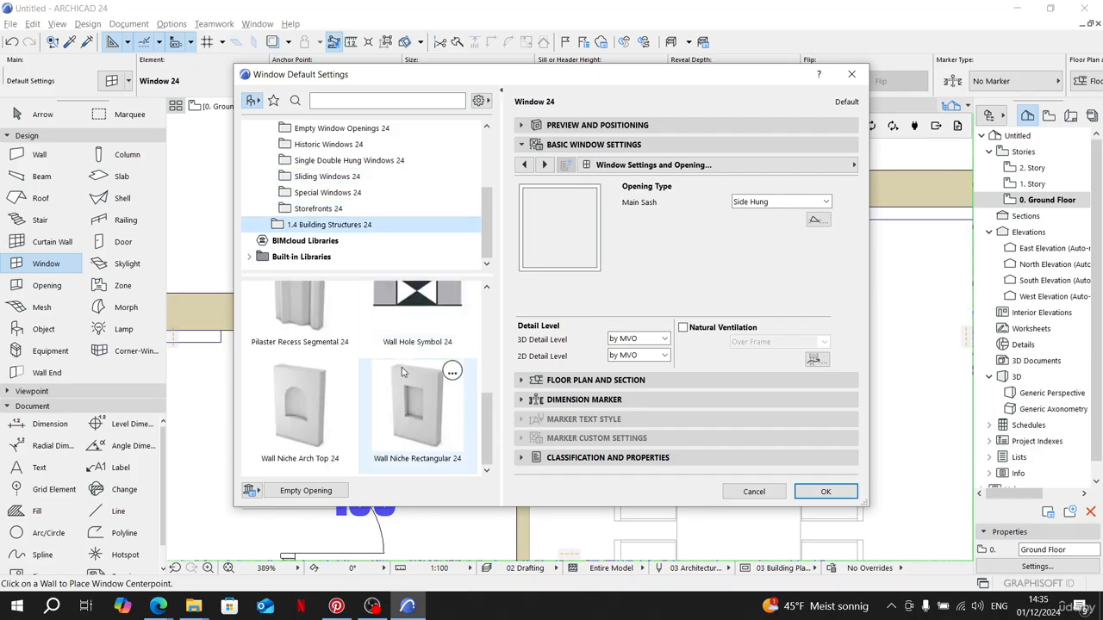
{"action": "scroll", "coordinate": [371, 208], "scroll_direction": "up", "scroll_amount": 3}
Step: Choose Double Sash Window 24 from the Basic Windows 24 folder as the default window
{"action": "left_click", "coordinate": [371, 209]}
{"action": "scroll", "coordinate": [420, 361], "scroll_direction": "down", "scroll_amount": 1}
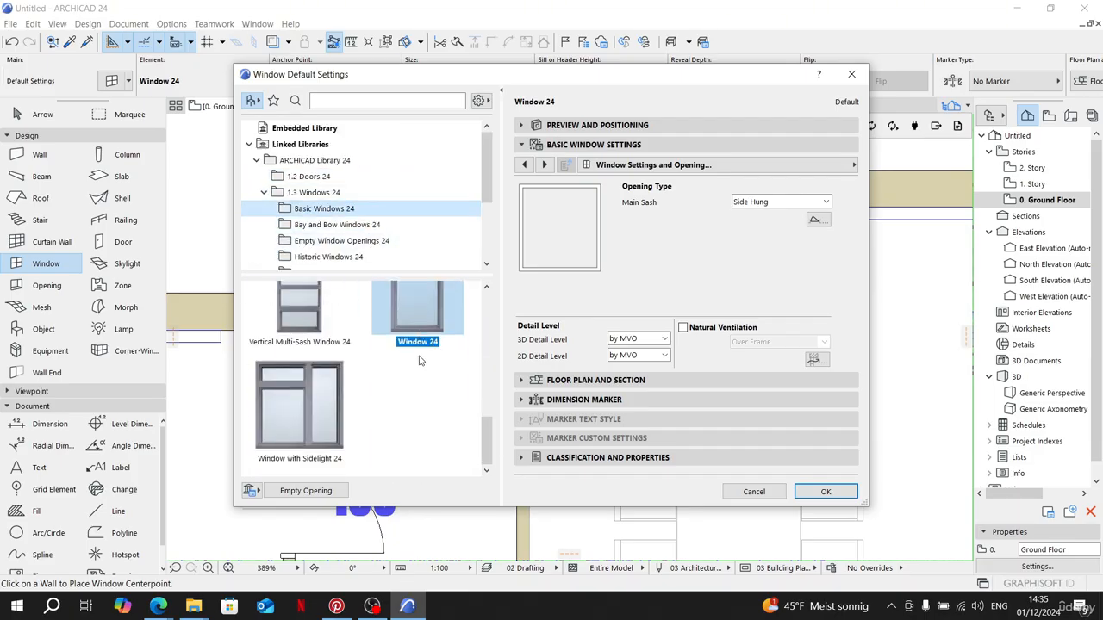
{"action": "scroll", "coordinate": [398, 394], "scroll_direction": "up", "scroll_amount": 5}
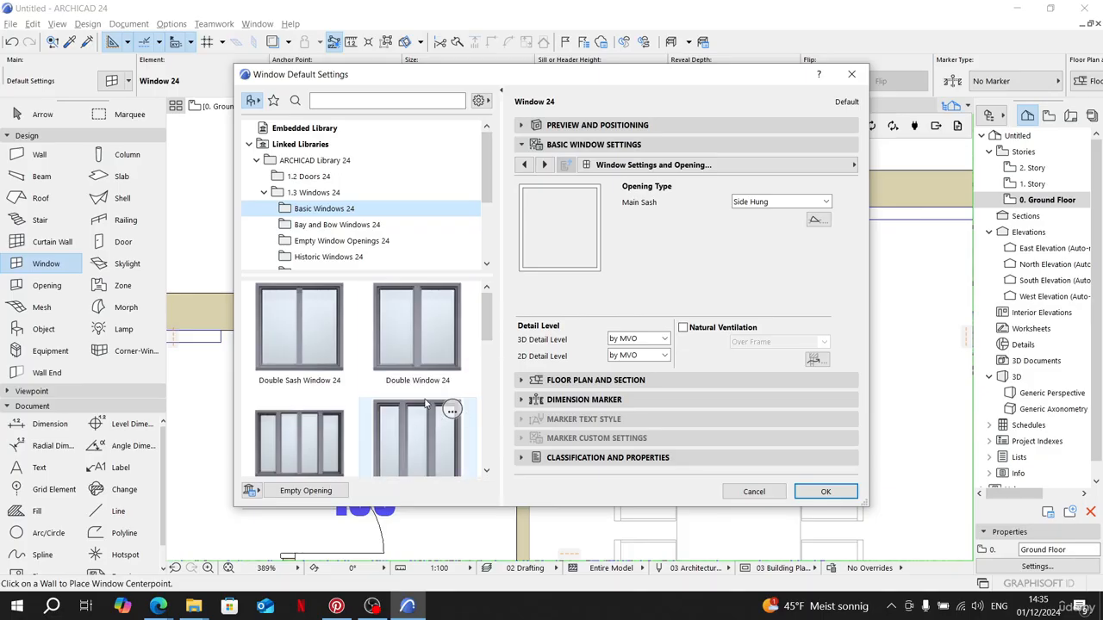
{"action": "left_click", "coordinate": [433, 357]}
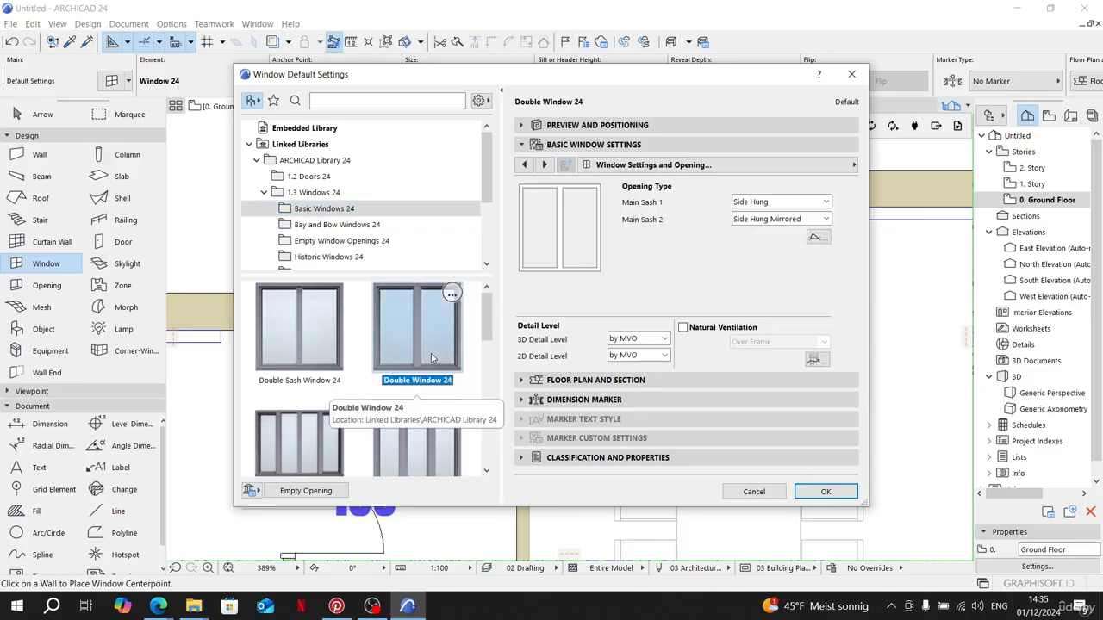
{"action": "left_click", "coordinate": [340, 361]}
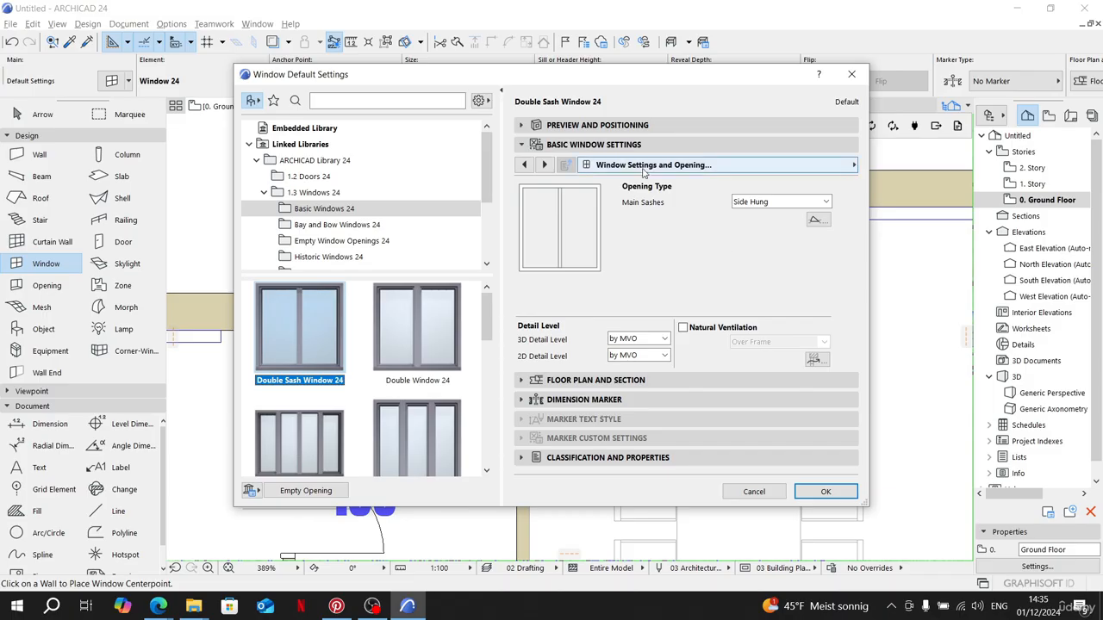
Step: Examine the double sash window's nominal size, shape, opening type, frame width and sash grid options
{"action": "left_click", "coordinate": [525, 165]}
{"action": "left_click", "coordinate": [525, 165]}
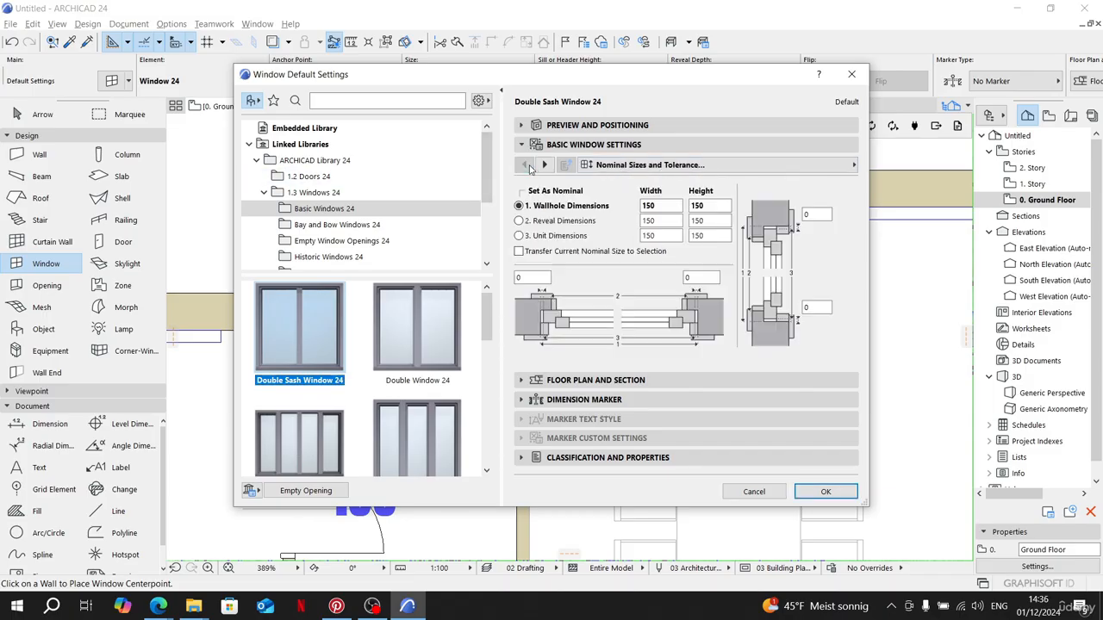
{"action": "left_click", "coordinate": [544, 165]}
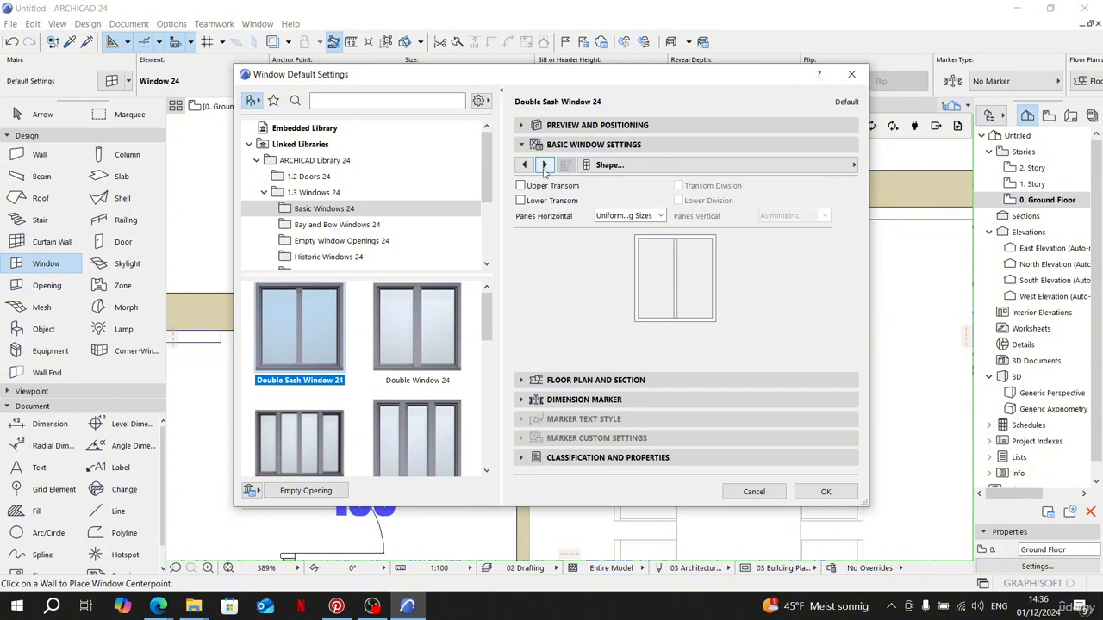
{"action": "left_click", "coordinate": [642, 217]}
{"action": "left_click", "coordinate": [644, 219]}
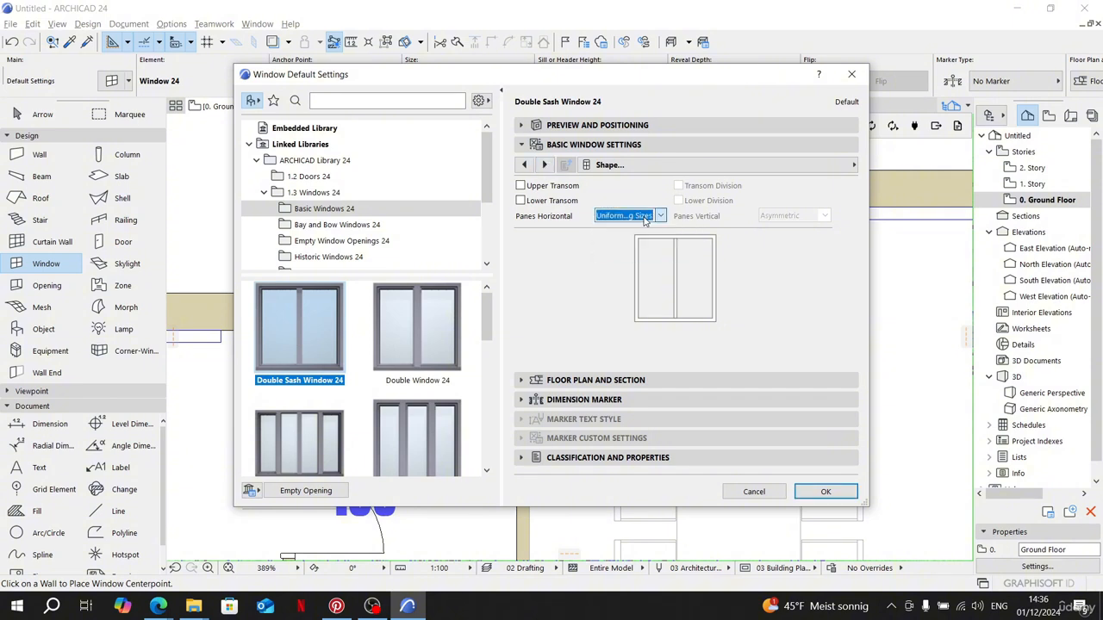
{"action": "left_click", "coordinate": [543, 164]}
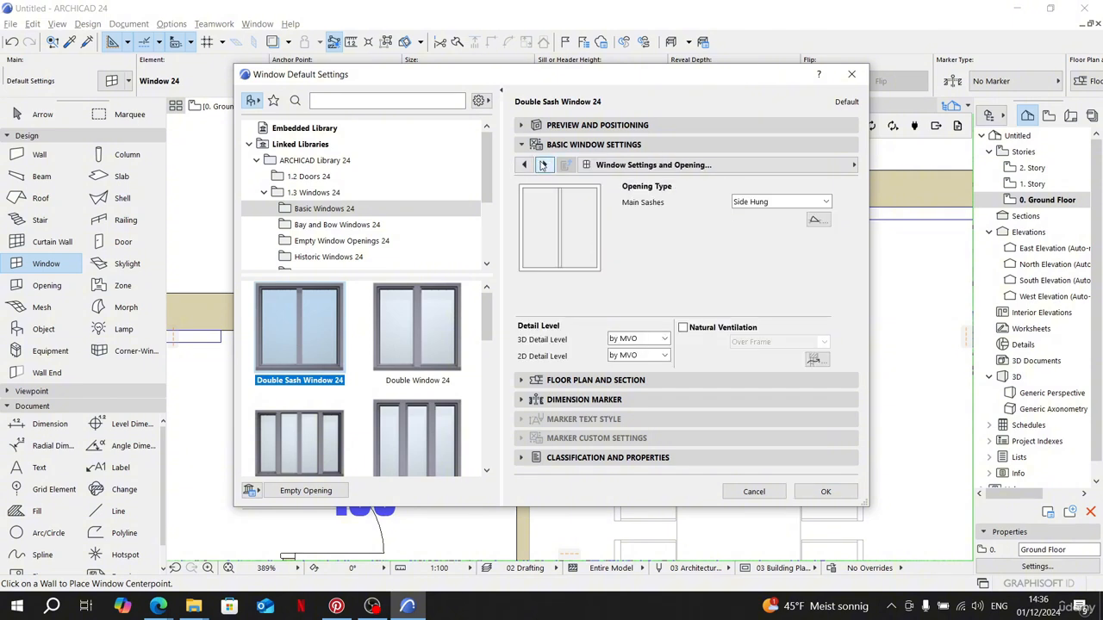
{"action": "left_click", "coordinate": [543, 165]}
{"action": "left_click", "coordinate": [543, 165]}
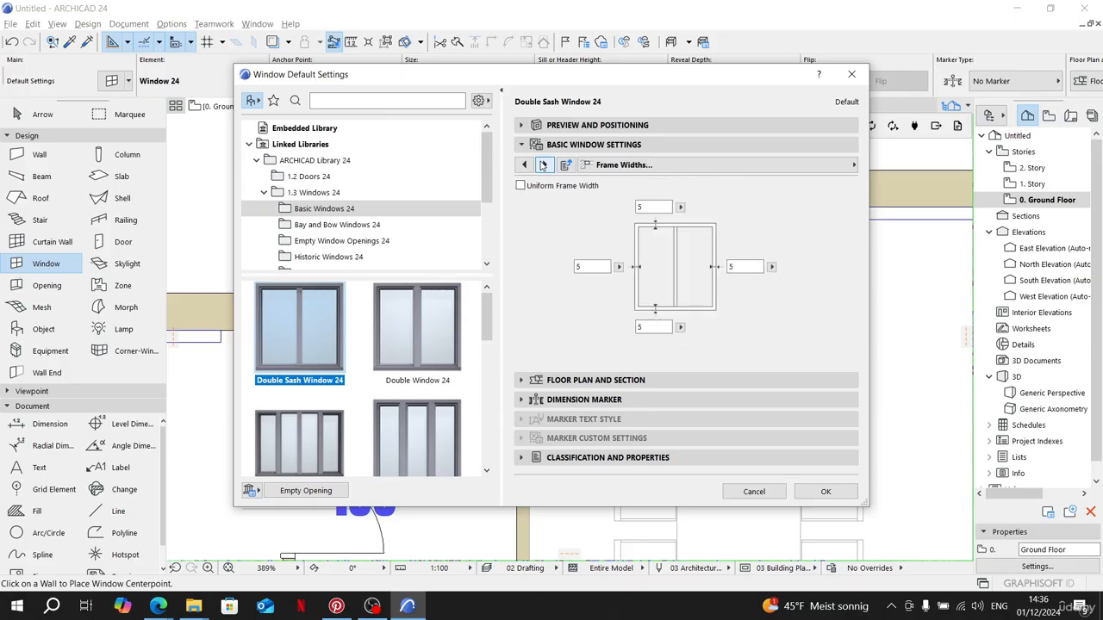
{"action": "left_click", "coordinate": [543, 165]}
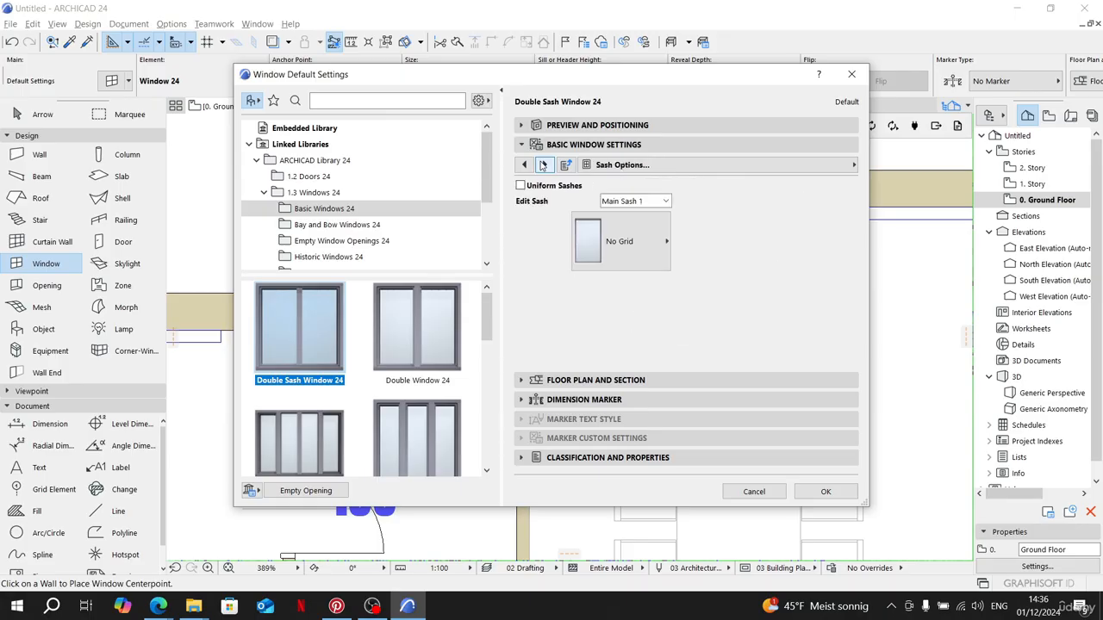
{"action": "left_click", "coordinate": [656, 255]}
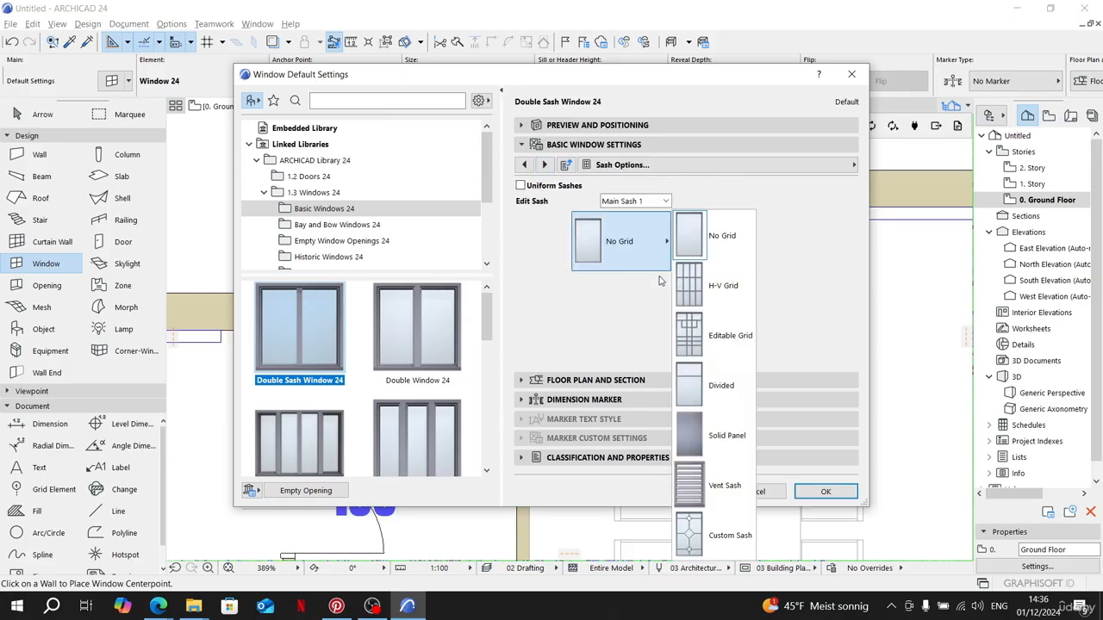
Step: Enable the window handle for the double sash window, keeping handle Style 1
{"action": "left_click", "coordinate": [545, 165]}
{"action": "left_click", "coordinate": [545, 164]}
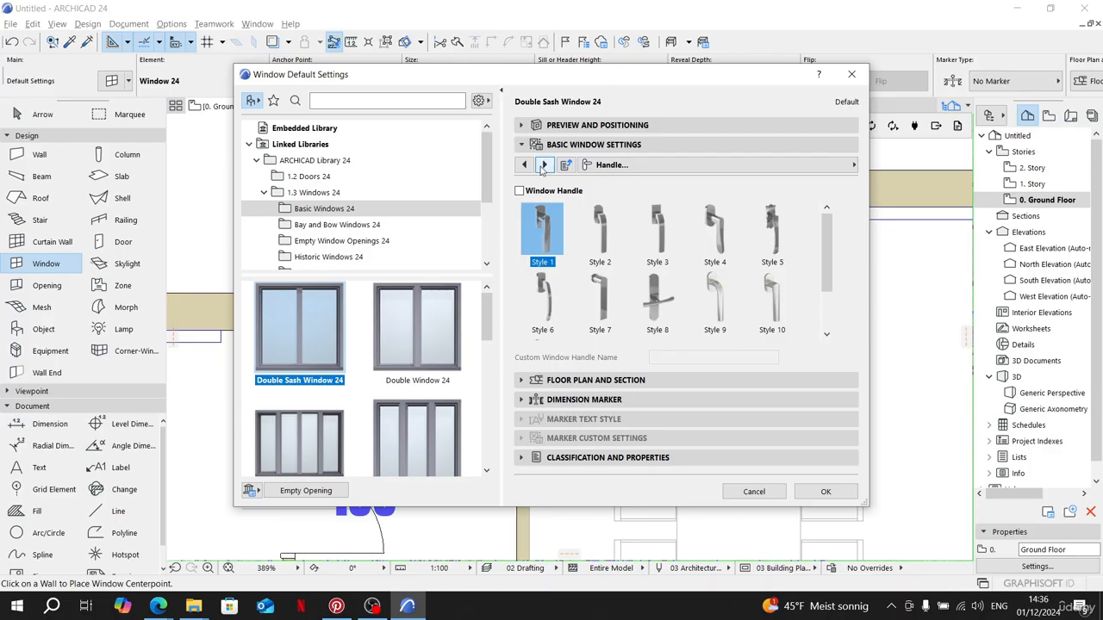
{"action": "left_click", "coordinate": [527, 191]}
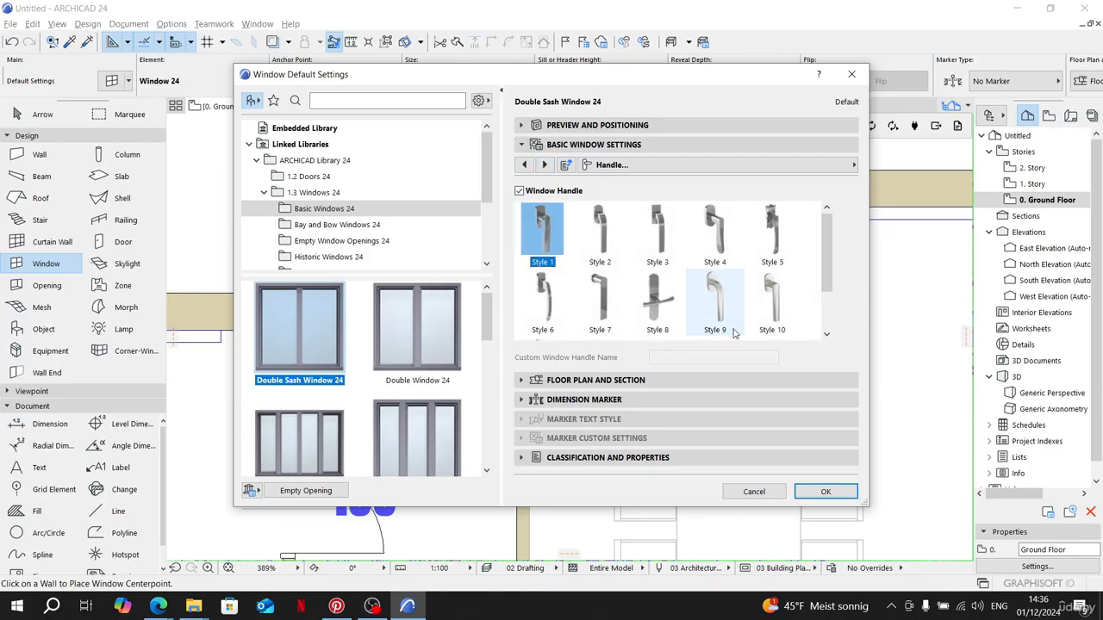
Step: Override the model view options for the window's opening lines in 3D projections, leaving the opening line off
{"action": "left_click", "coordinate": [542, 165]}
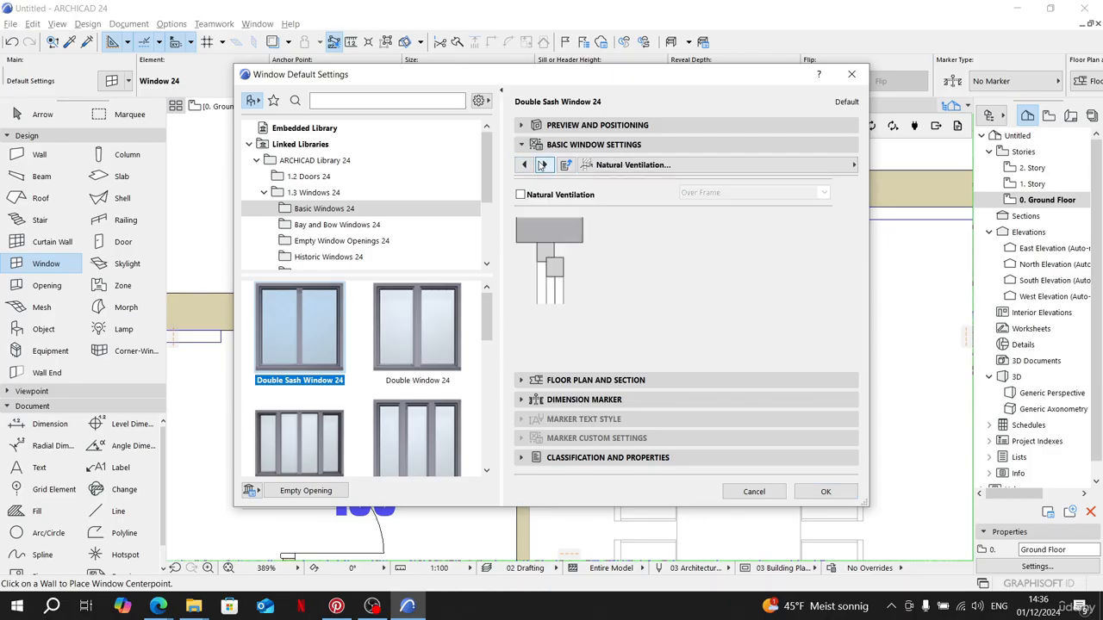
{"action": "left_click", "coordinate": [542, 165]}
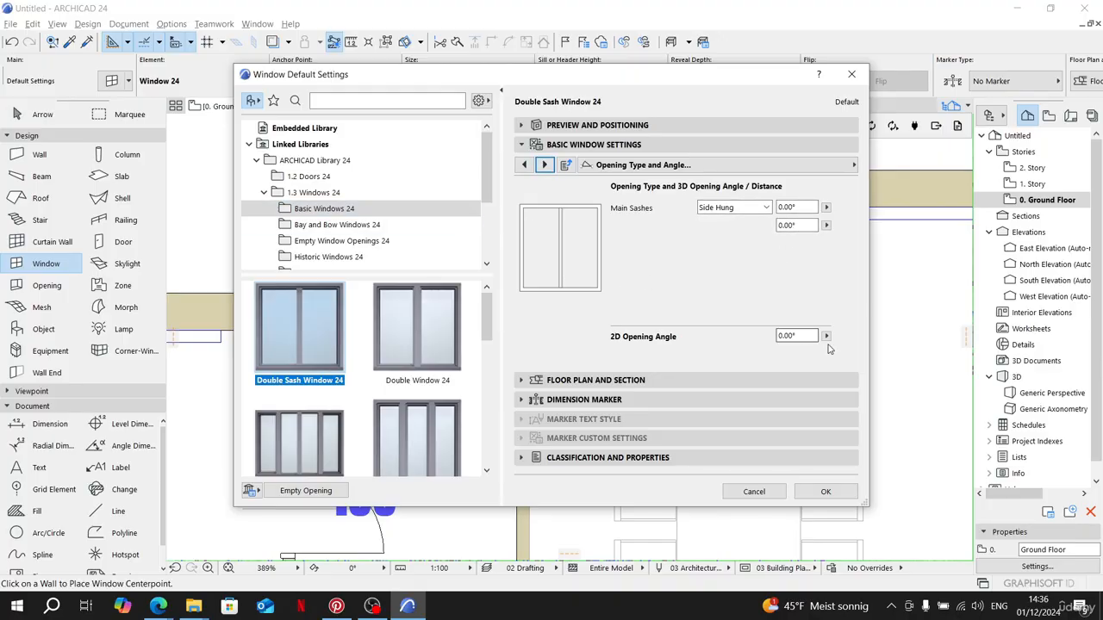
{"action": "left_click", "coordinate": [546, 165]}
{"action": "left_click", "coordinate": [682, 202]}
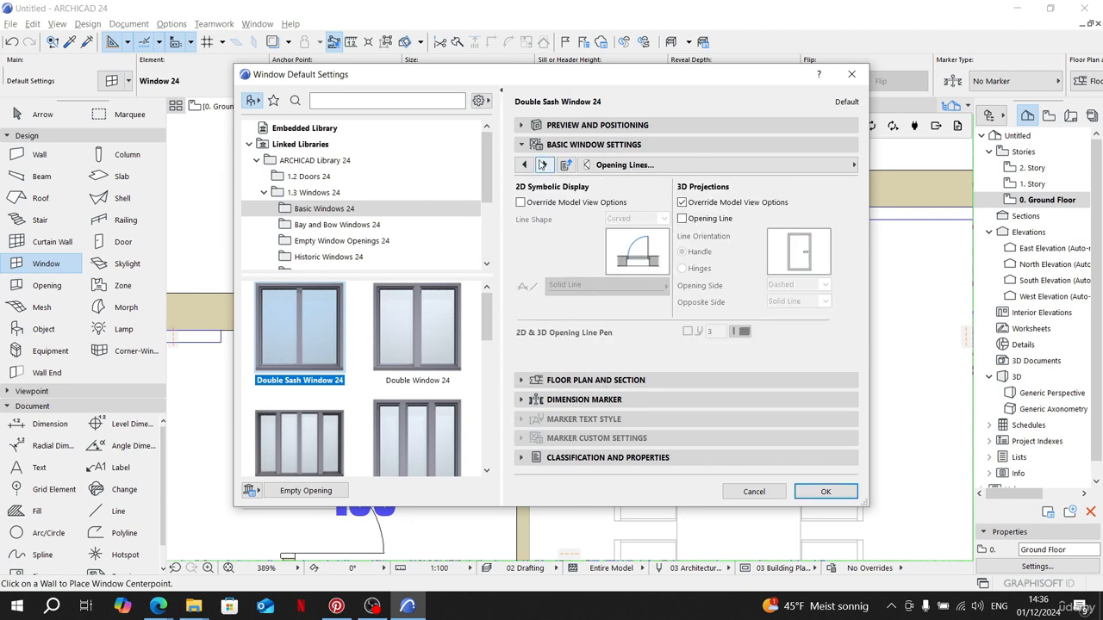
Step: Set the outside and inside surfaces of both the window frame and sash to Metal - Iron
{"action": "left_click", "coordinate": [543, 164]}
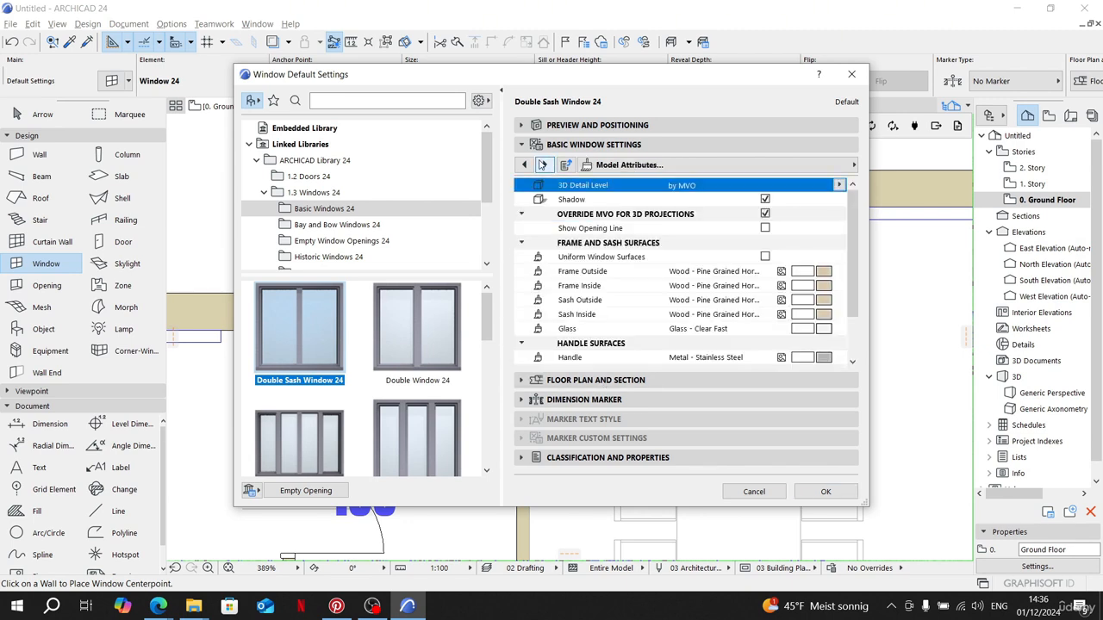
{"action": "left_click", "coordinate": [823, 271]}
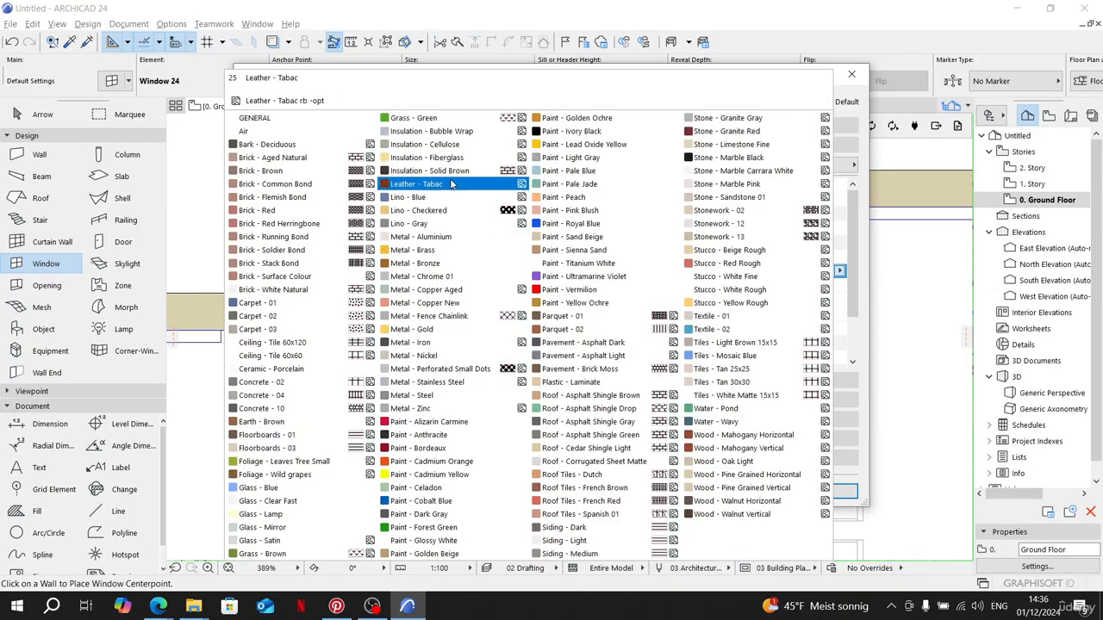
{"action": "left_click", "coordinate": [411, 342]}
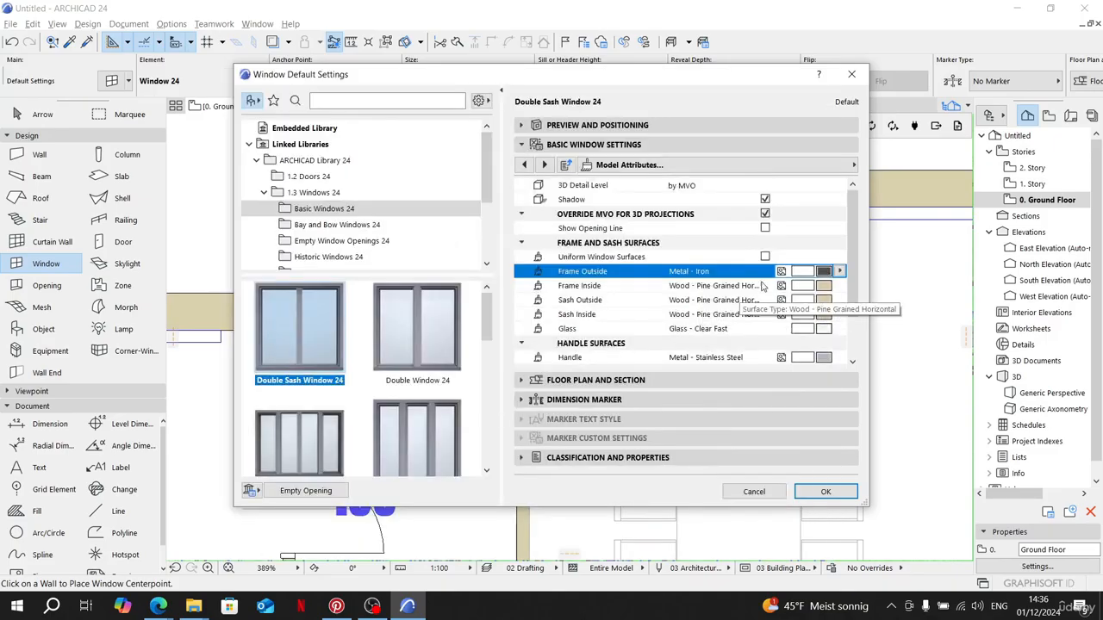
{"action": "left_click", "coordinate": [824, 288]}
{"action": "left_click", "coordinate": [412, 343]}
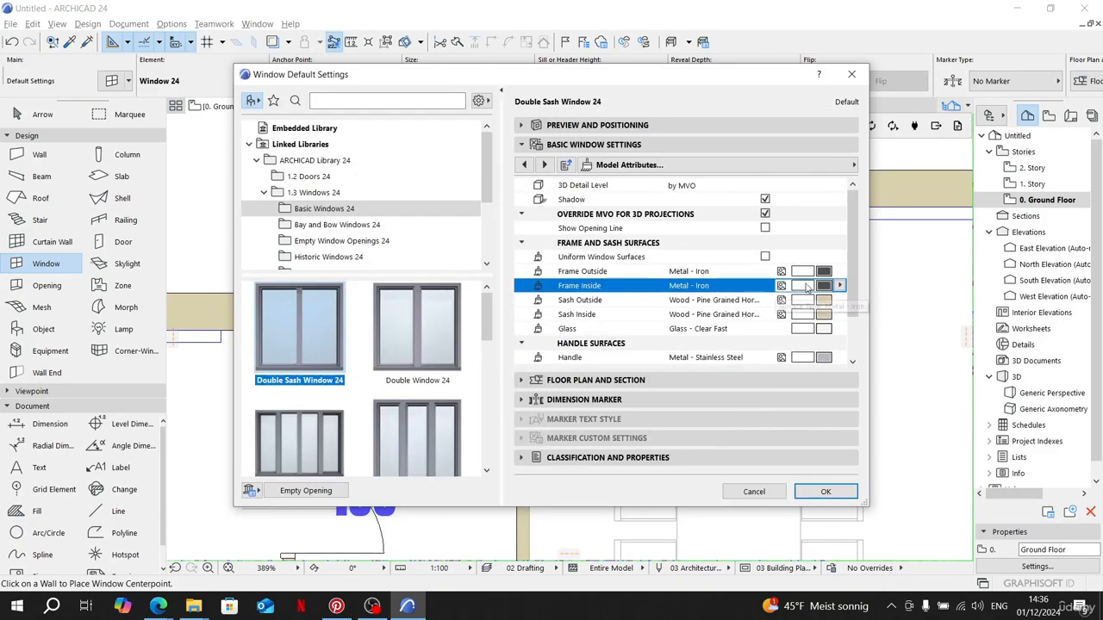
{"action": "left_click", "coordinate": [824, 300]}
{"action": "left_click", "coordinate": [412, 342]}
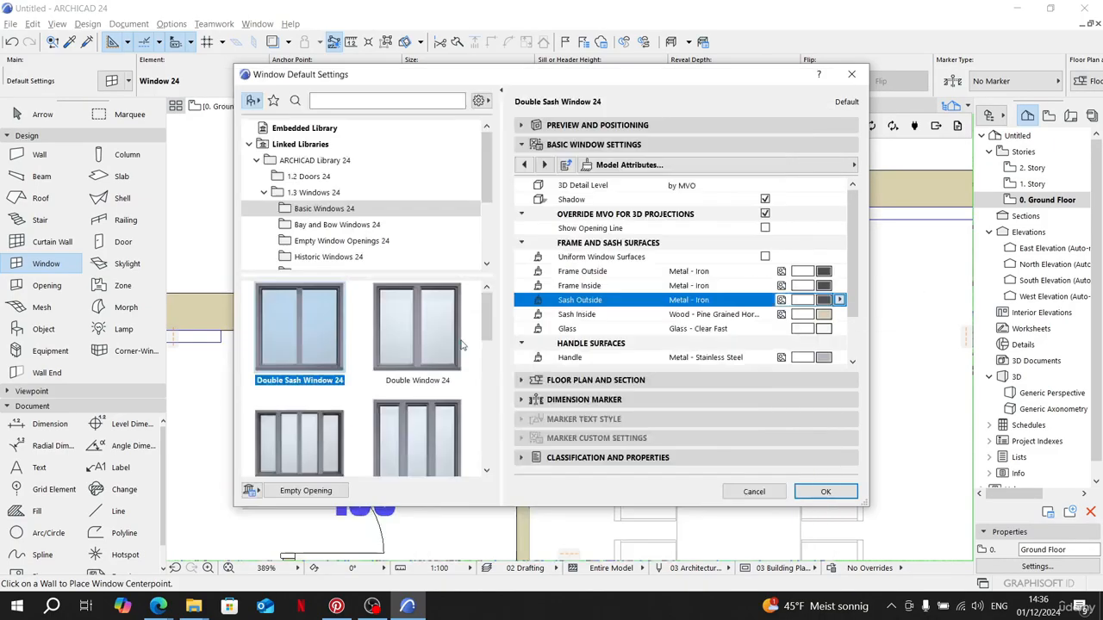
{"action": "left_click", "coordinate": [823, 314]}
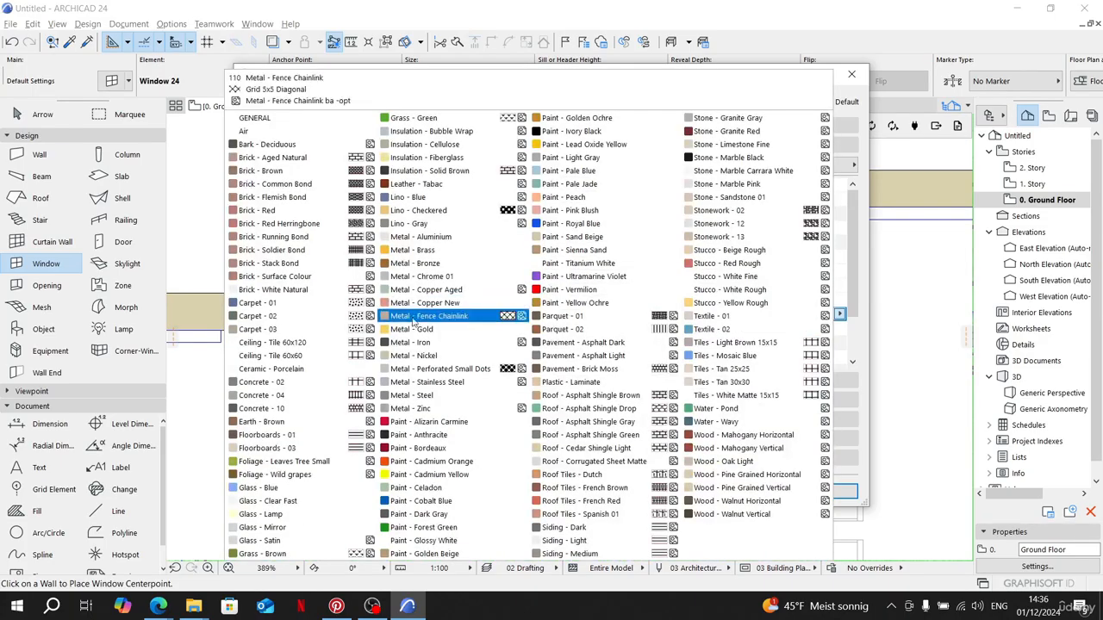
{"action": "left_click", "coordinate": [421, 344]}
Step: Set the window's 3D Frame Pen, Sash Pen and Glass Pen to black pen 1
{"action": "scroll", "coordinate": [840, 304], "scroll_direction": "down", "scroll_amount": 3}
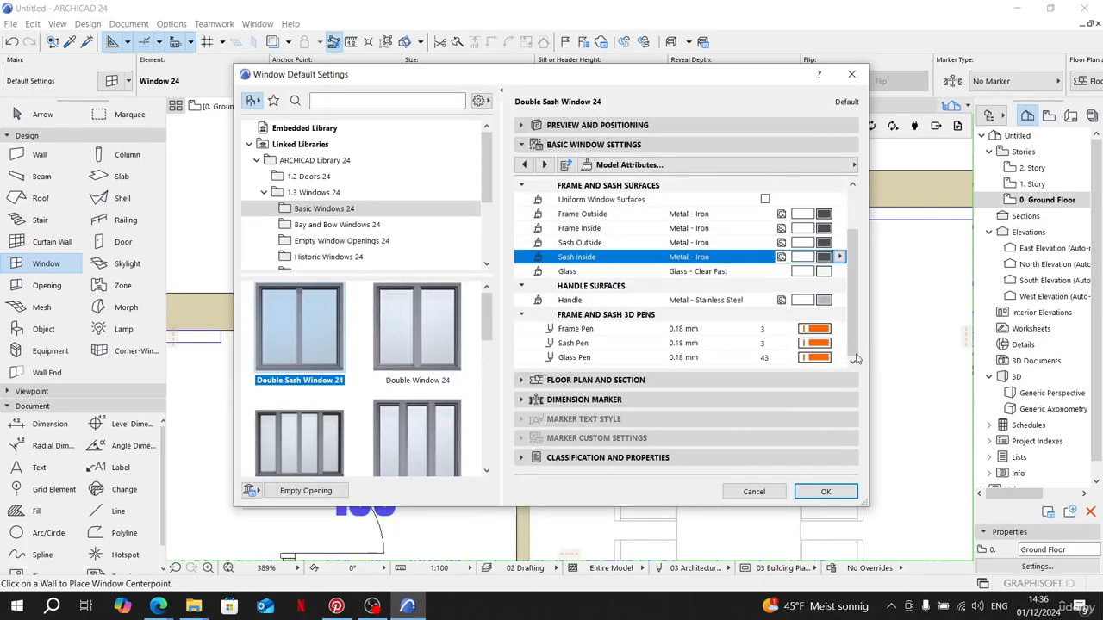
{"action": "left_click", "coordinate": [815, 328]}
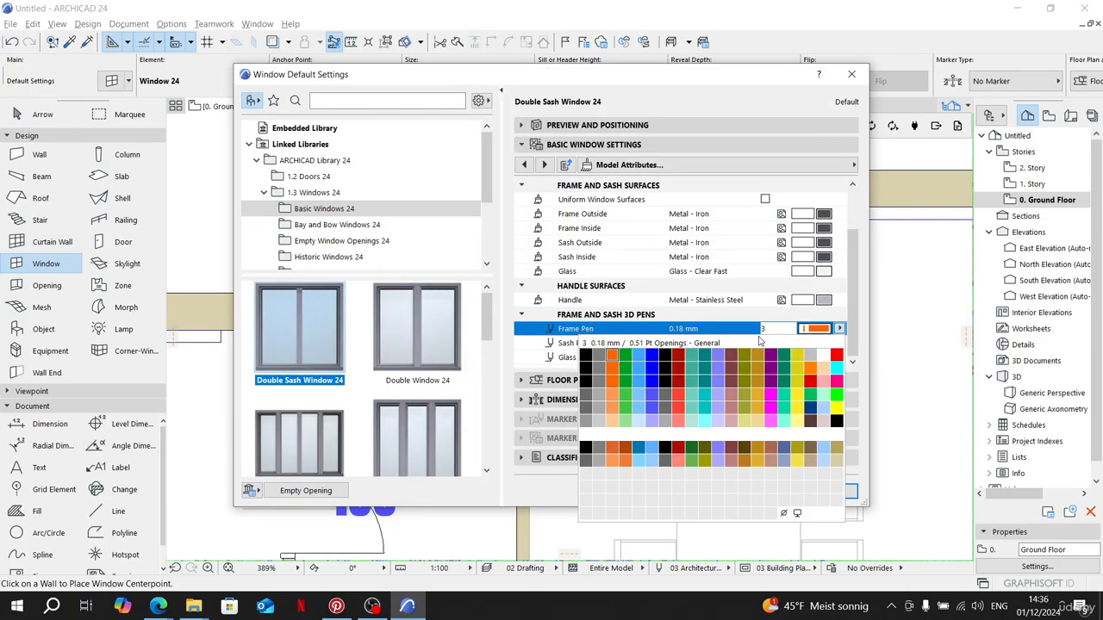
{"action": "left_click", "coordinate": [583, 361]}
{"action": "left_click", "coordinate": [801, 344]}
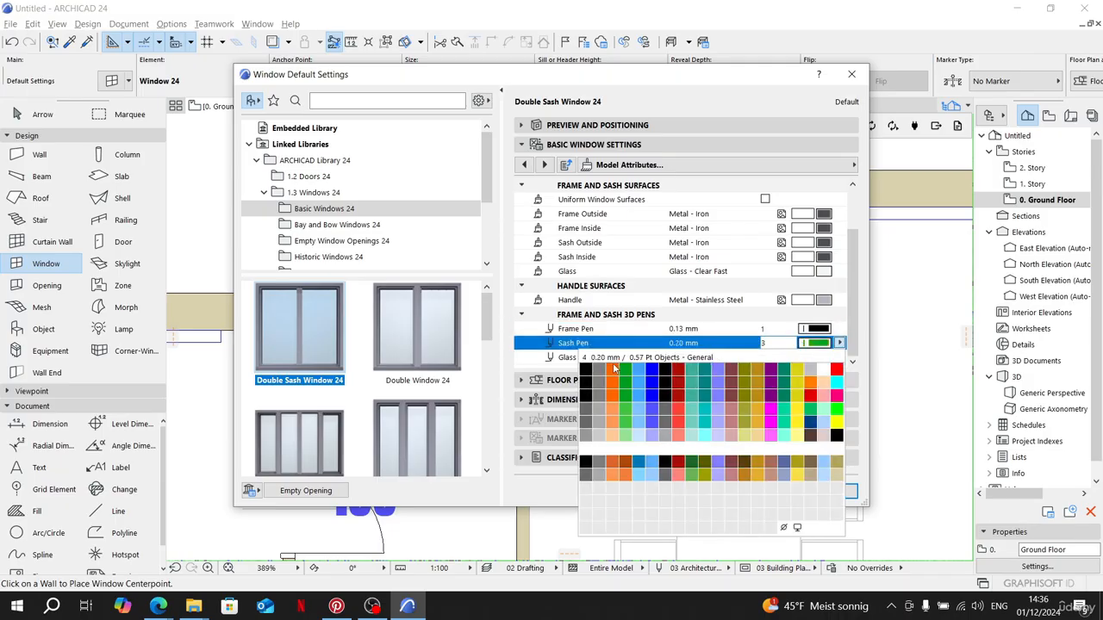
{"action": "left_click", "coordinate": [585, 362]}
{"action": "left_click", "coordinate": [815, 358]}
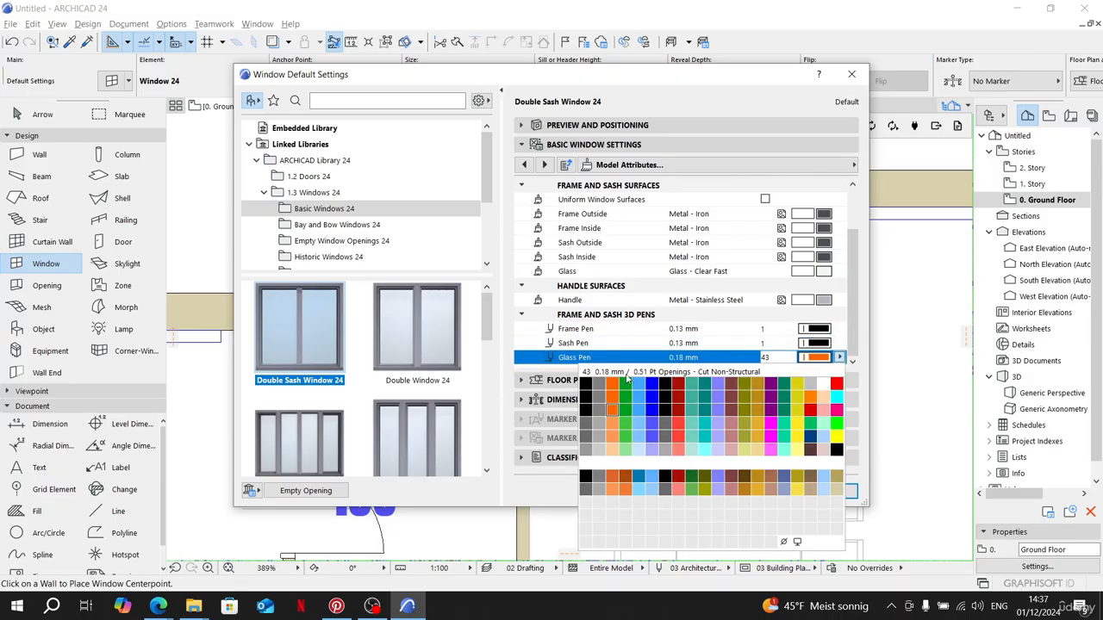
{"action": "left_click", "coordinate": [586, 377]}
Step: Examine the window's wall opening, wall closure, fixtures and fittings, casing and custom corner options
{"action": "left_click", "coordinate": [543, 164]}
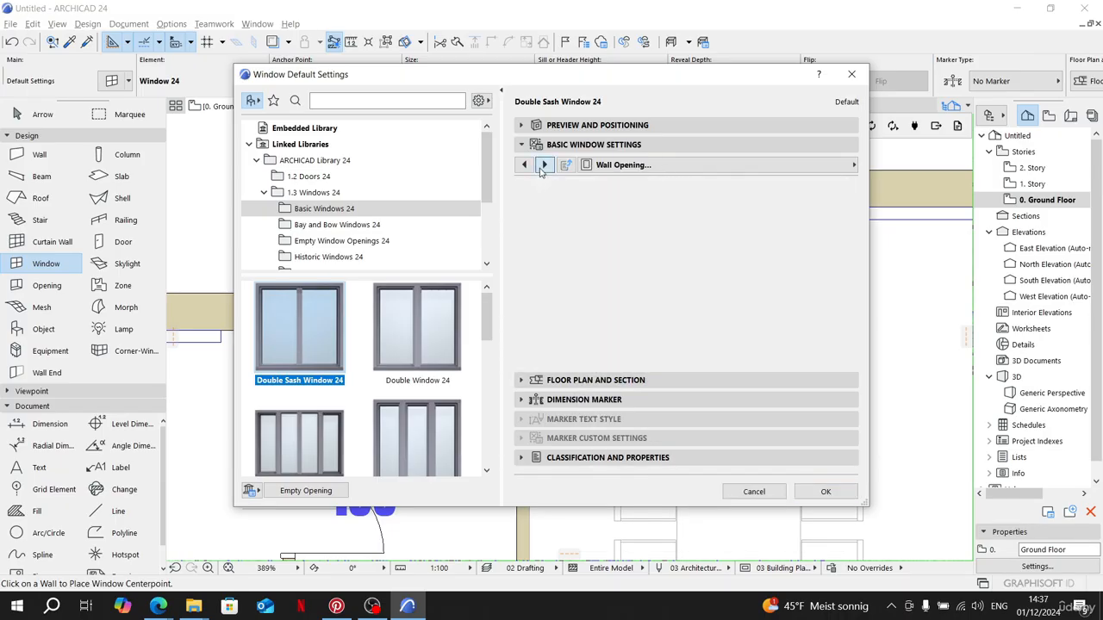
{"action": "left_click", "coordinate": [543, 165]}
{"action": "left_click", "coordinate": [543, 164]}
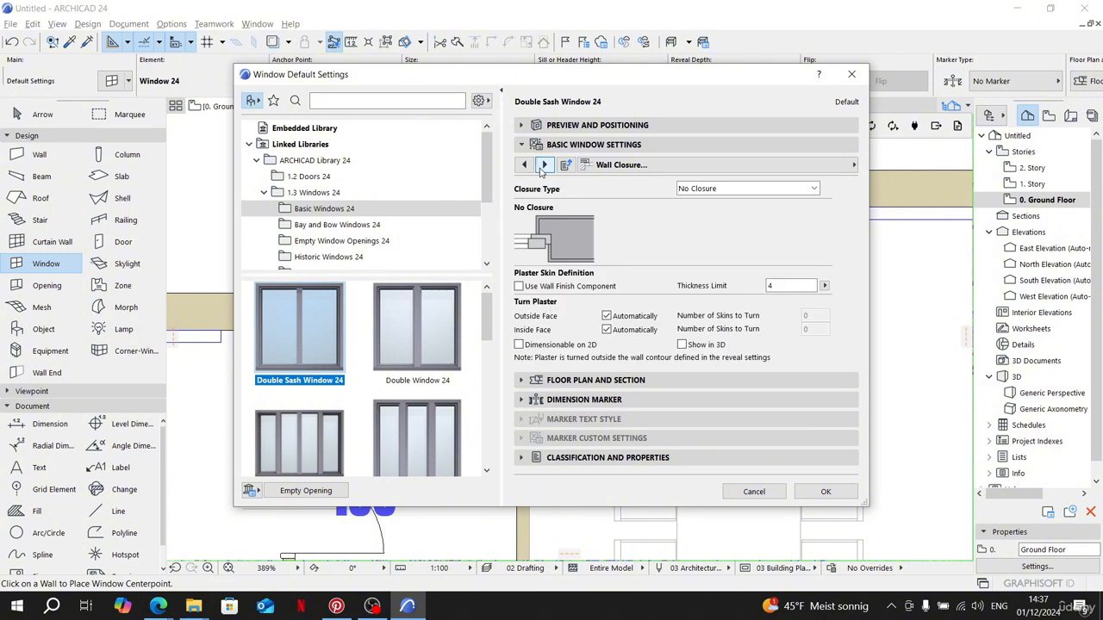
{"action": "left_click", "coordinate": [543, 165]}
{"action": "left_click", "coordinate": [544, 165]}
{"action": "left_click", "coordinate": [544, 164]}
{"action": "left_click", "coordinate": [541, 165]}
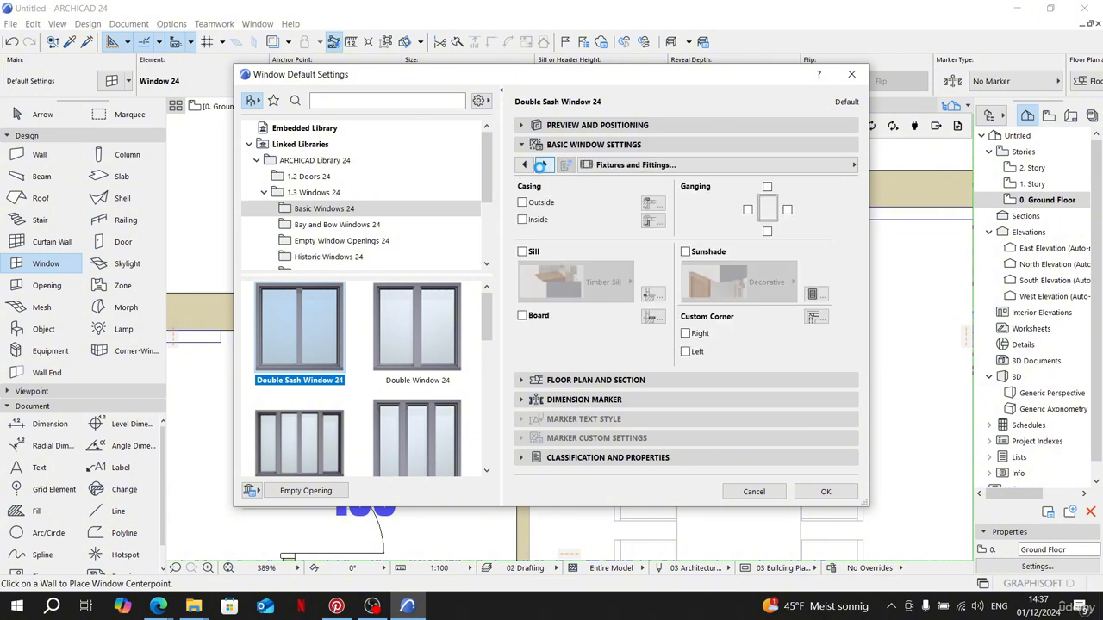
{"action": "left_click", "coordinate": [541, 165]}
{"action": "left_click", "coordinate": [541, 165]}
{"action": "left_click", "coordinate": [541, 165]}
{"action": "left_click", "coordinate": [542, 165]}
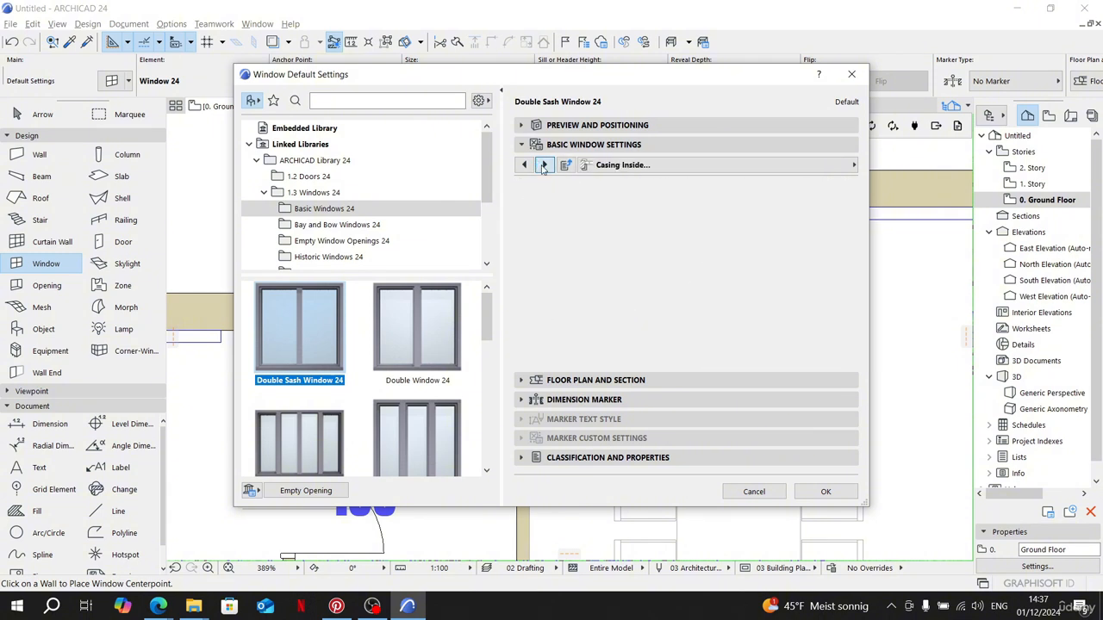
{"action": "left_click", "coordinate": [544, 165]}
{"action": "left_click", "coordinate": [544, 164]}
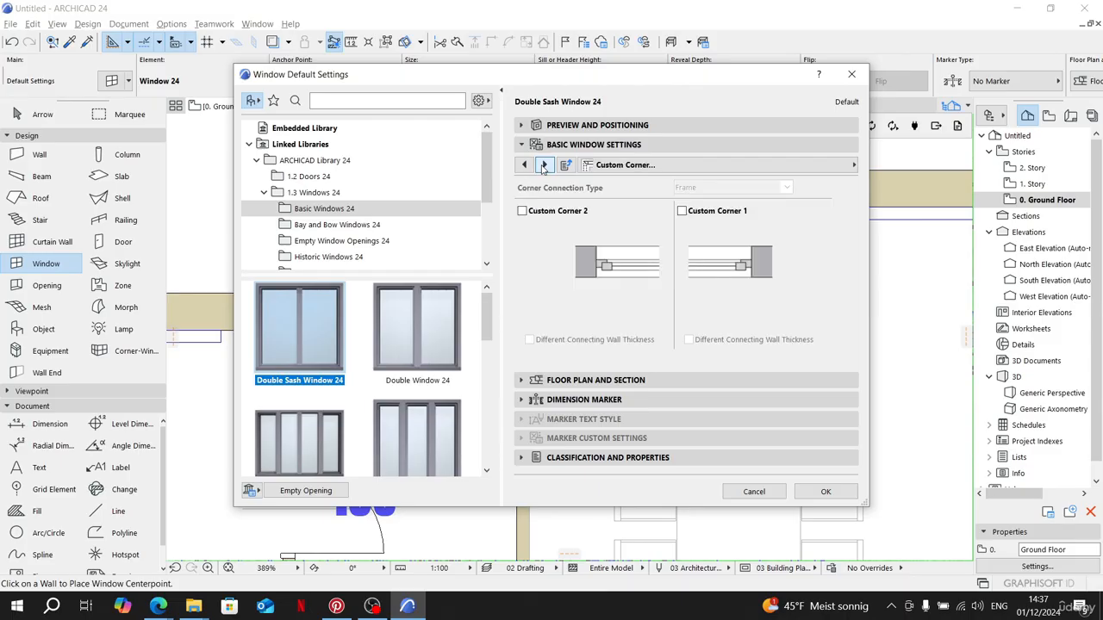
{"action": "left_click", "coordinate": [541, 164]}
{"action": "left_click", "coordinate": [526, 165]}
{"action": "left_click", "coordinate": [545, 164]}
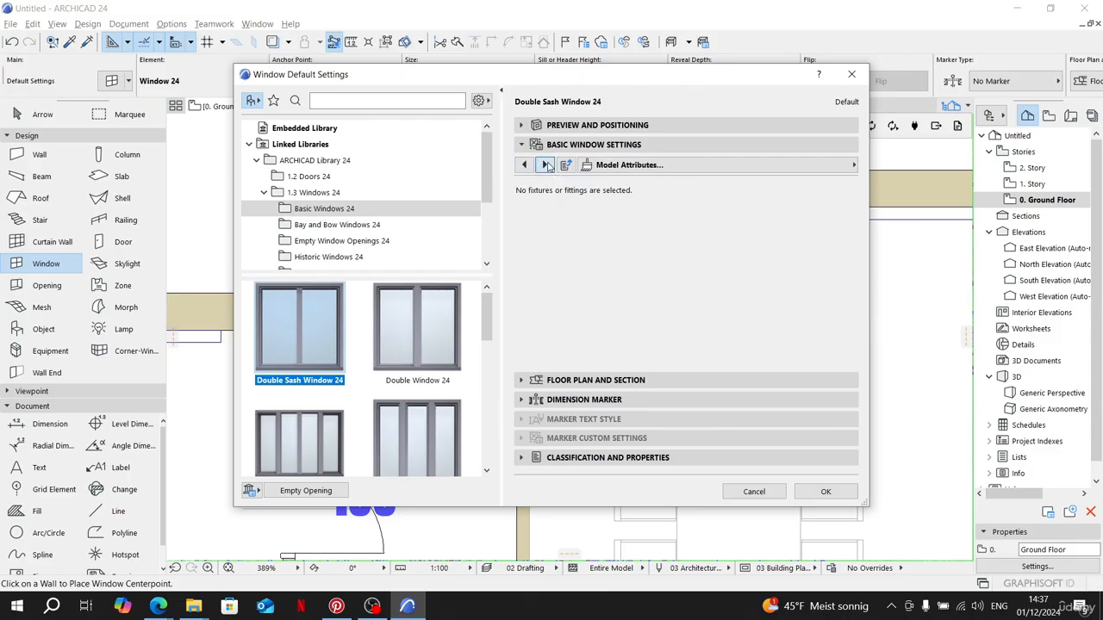
Step: Set the wall contour Line Pen and the window's Cut Line Pen and Uncut Line Pen to pen 1 for floor plan and section
{"action": "left_click", "coordinate": [545, 165]}
{"action": "left_click", "coordinate": [706, 285]}
{"action": "left_click", "coordinate": [810, 285]}
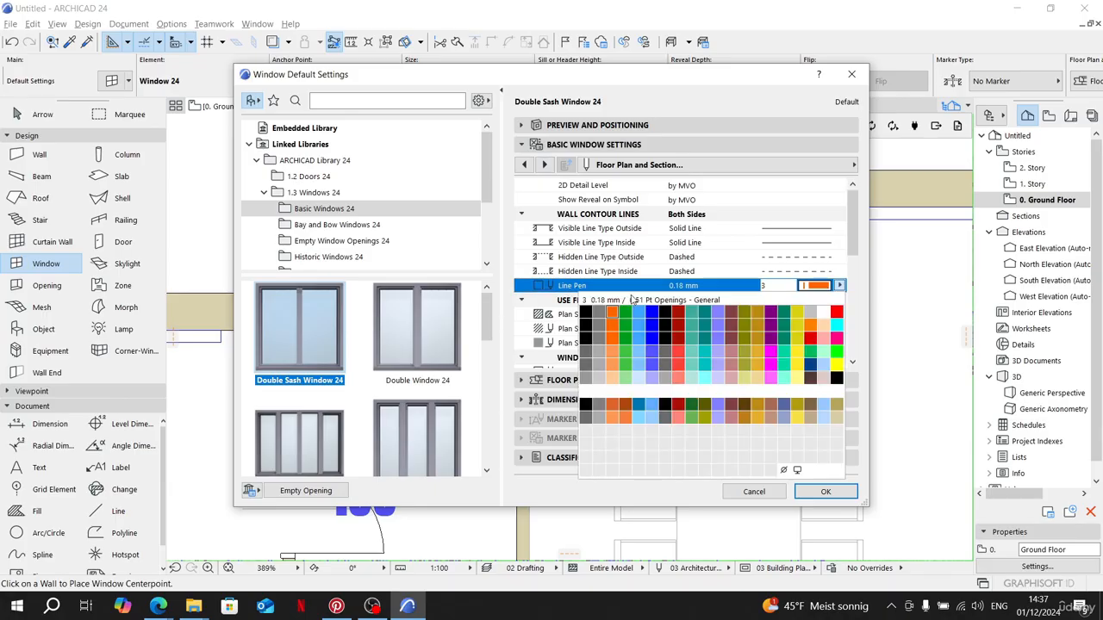
{"action": "scroll", "coordinate": [581, 314], "scroll_direction": "down", "scroll_amount": 5}
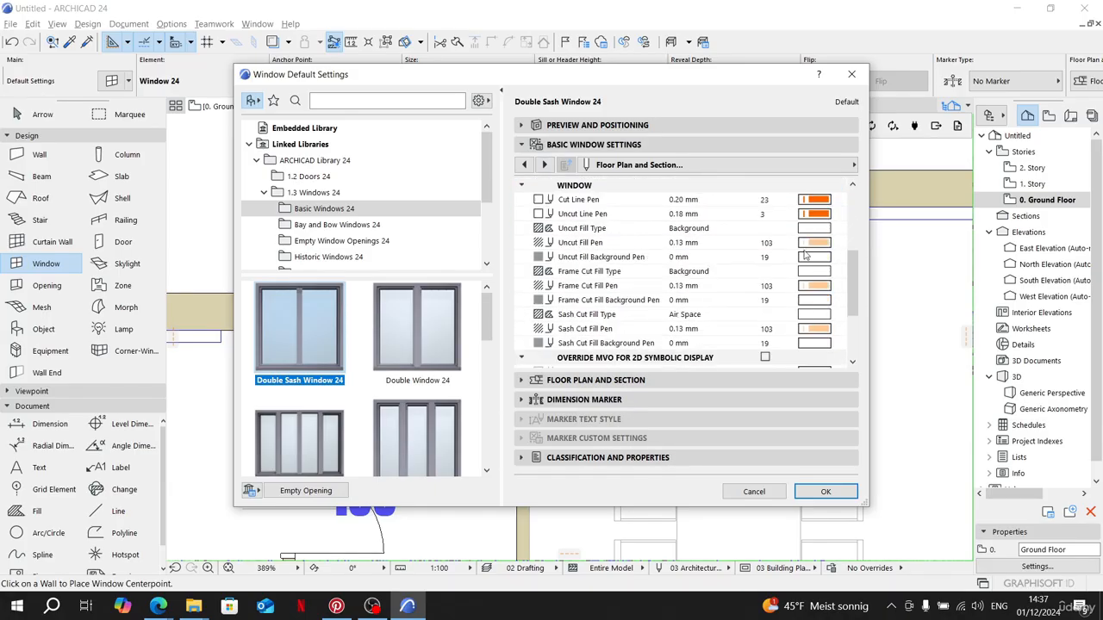
{"action": "scroll", "coordinate": [805, 286], "scroll_direction": "up", "scroll_amount": 3}
{"action": "left_click", "coordinate": [815, 286]}
{"action": "left_click", "coordinate": [587, 315]}
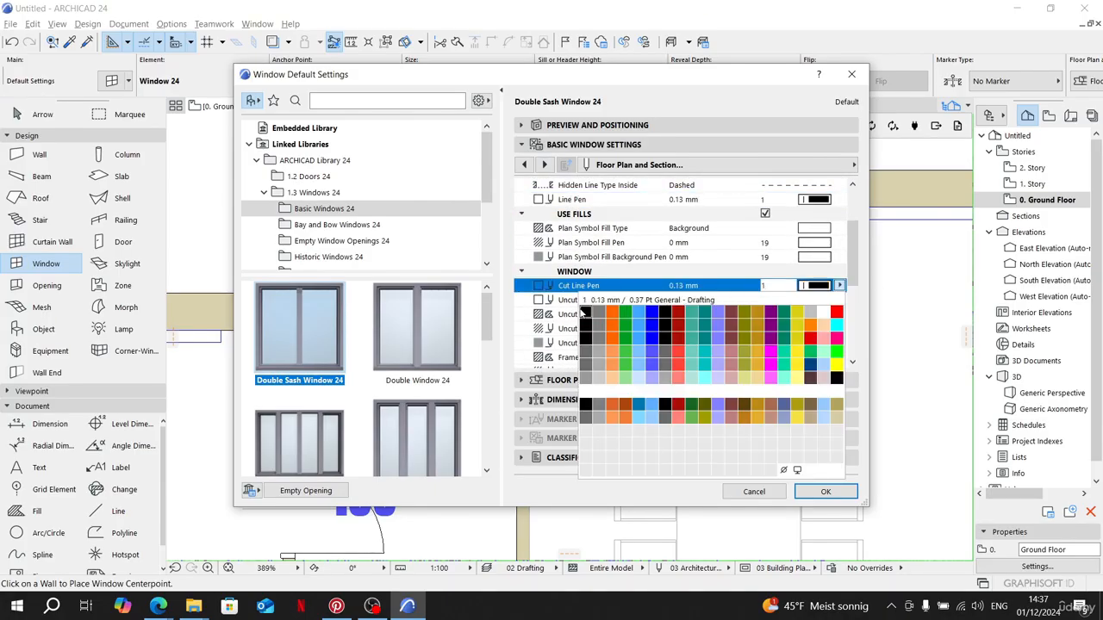
{"action": "left_click", "coordinate": [815, 300]}
{"action": "left_click", "coordinate": [586, 317]}
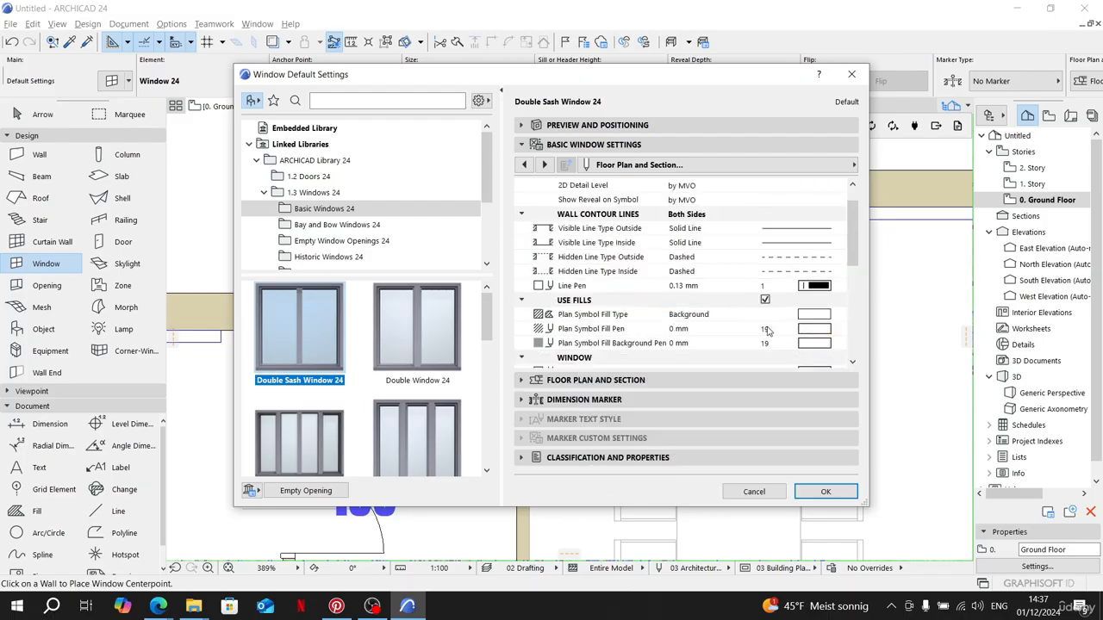
Step: Set the window's Uncut Fill Pen, Frame Cut Fill Pen and Sash Cut Fill Pen to black pen 1
{"action": "left_click", "coordinate": [815, 331]}
{"action": "left_click", "coordinate": [593, 349]}
{"action": "scroll", "coordinate": [815, 228], "scroll_direction": "down", "scroll_amount": 5}
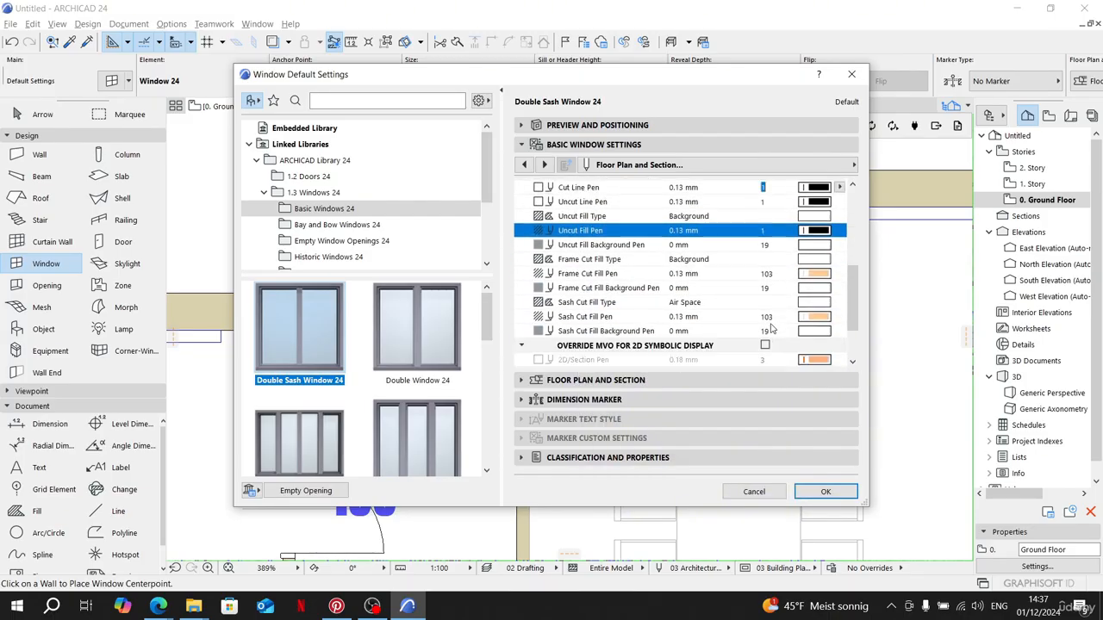
{"action": "scroll", "coordinate": [815, 228], "scroll_direction": "up", "scroll_amount": 3}
{"action": "left_click", "coordinate": [815, 257]}
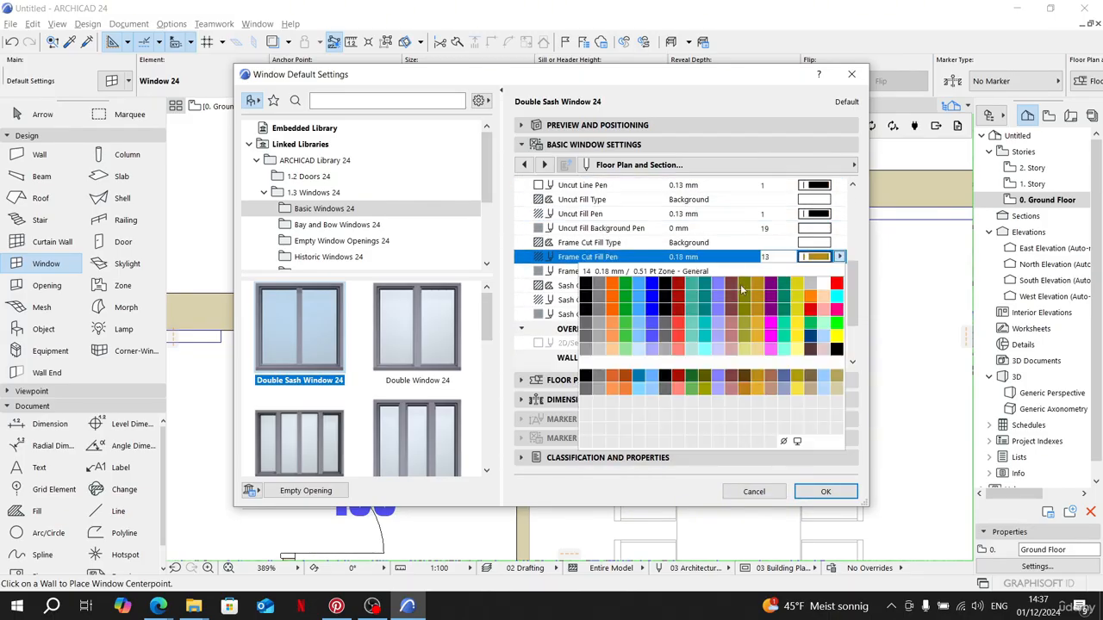
{"action": "left_click", "coordinate": [585, 291]}
{"action": "left_click", "coordinate": [815, 300]}
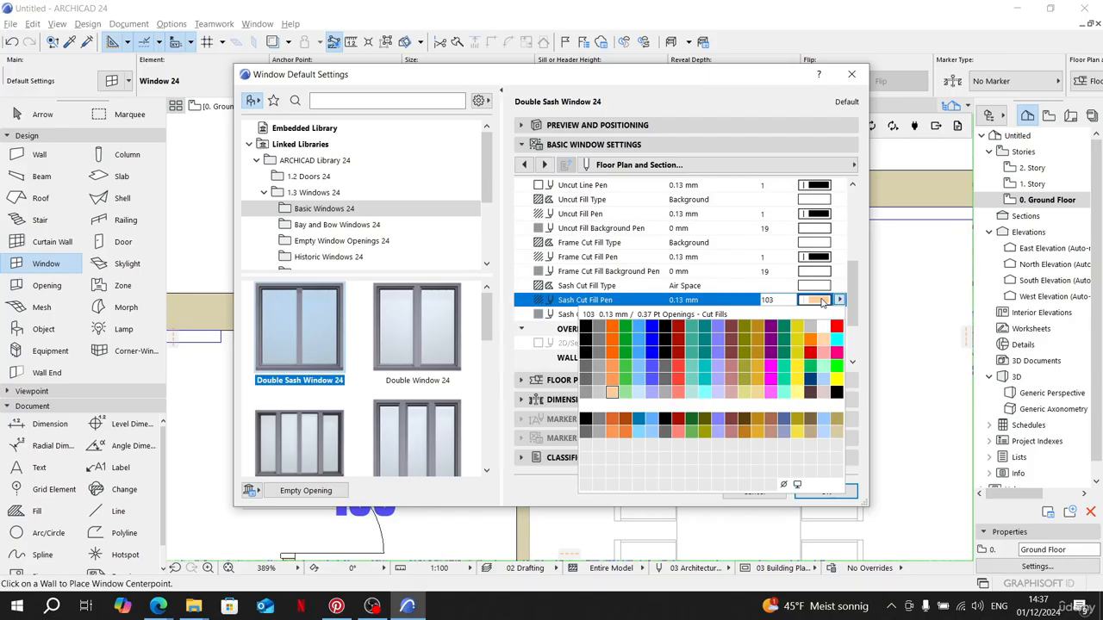
{"action": "left_click", "coordinate": [587, 332]}
Step: Enable Override MVO for 2D Symbolic Display and set the 2D/Section Pen to pen 1
{"action": "left_click", "coordinate": [765, 345]}
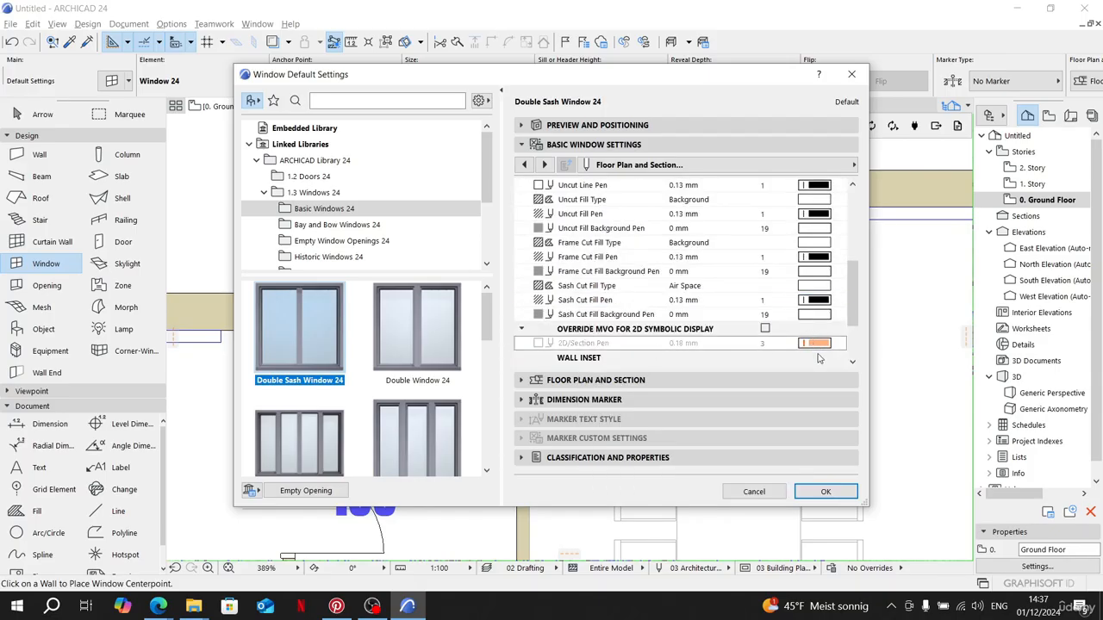
{"action": "left_click", "coordinate": [765, 329]}
{"action": "scroll", "coordinate": [818, 345], "scroll_direction": "down", "scroll_amount": 3}
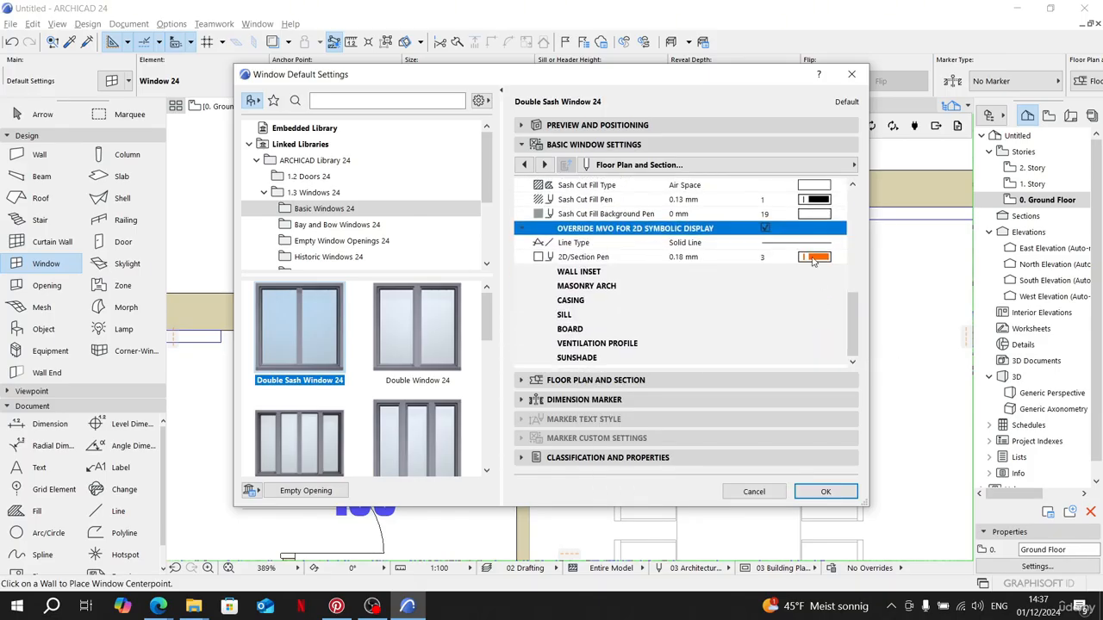
{"action": "left_click", "coordinate": [815, 257]}
{"action": "left_click", "coordinate": [613, 293]}
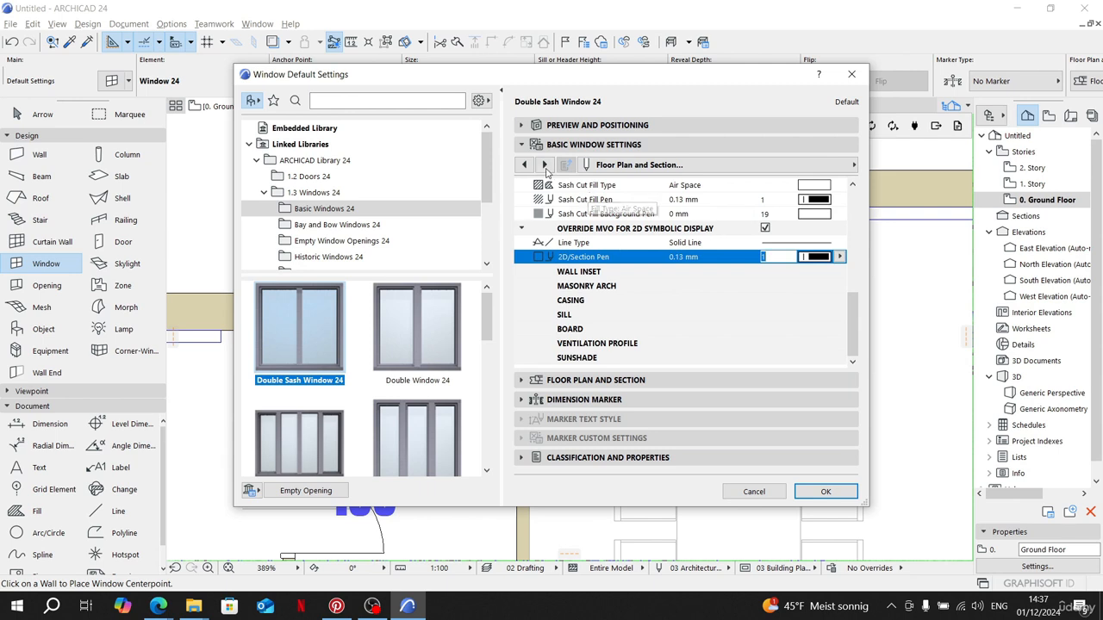
Step: Override the window object's line types and pens for floor plan and section, and set the Symbol Line Pen to pen 1
{"action": "left_click", "coordinate": [545, 165]}
{"action": "scroll", "coordinate": [634, 324], "scroll_direction": "down", "scroll_amount": 10}
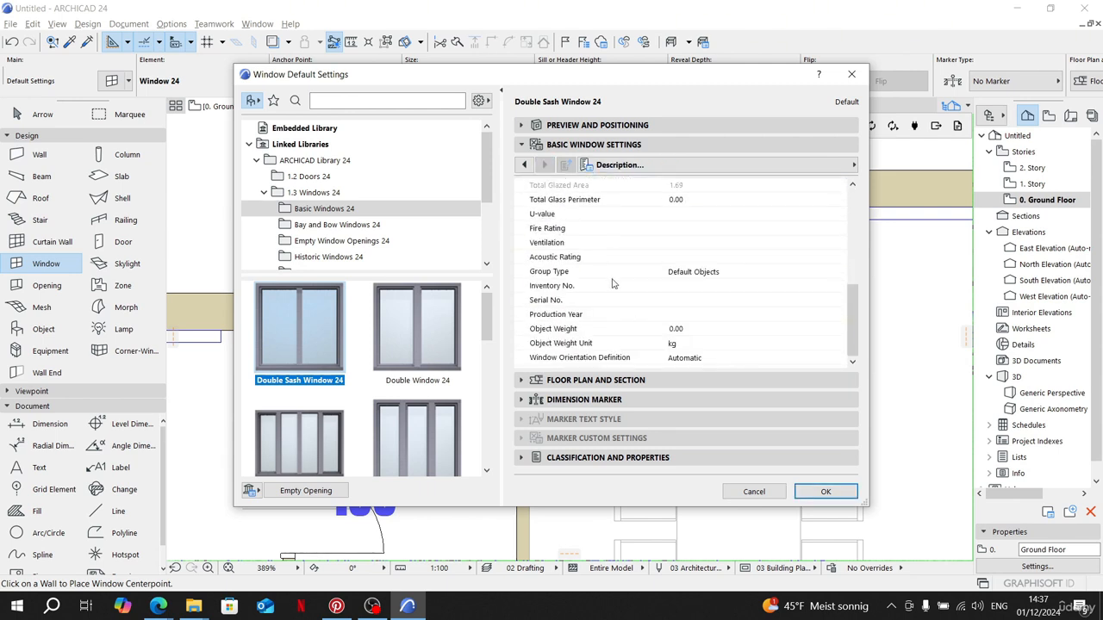
{"action": "left_click", "coordinate": [603, 379]}
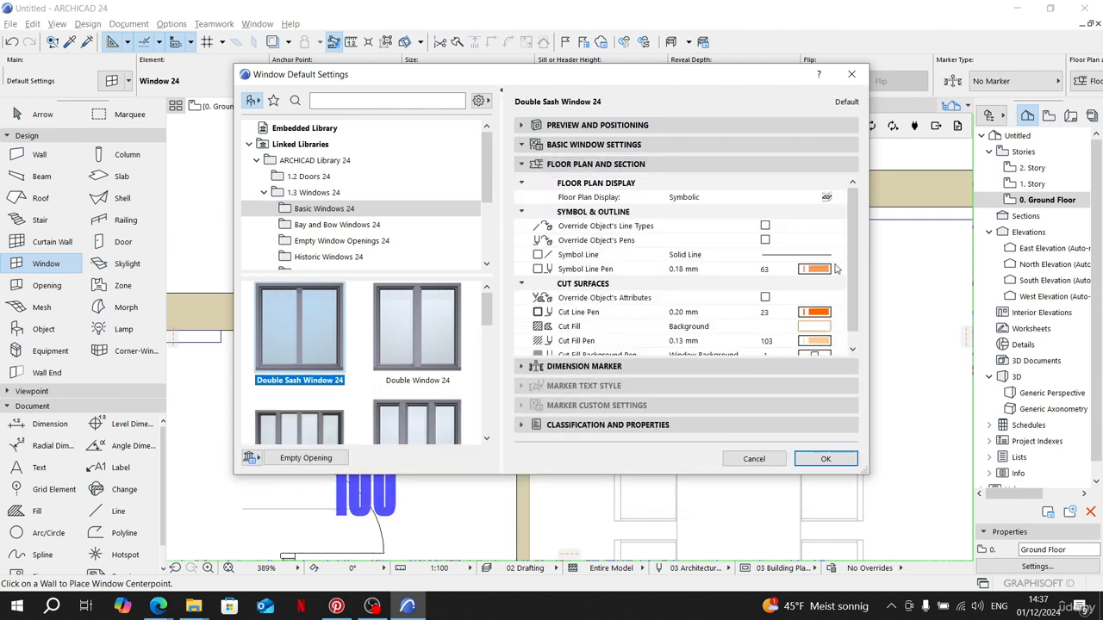
{"action": "left_click", "coordinate": [765, 225]}
{"action": "left_click", "coordinate": [765, 241]}
{"action": "left_click", "coordinate": [814, 269]}
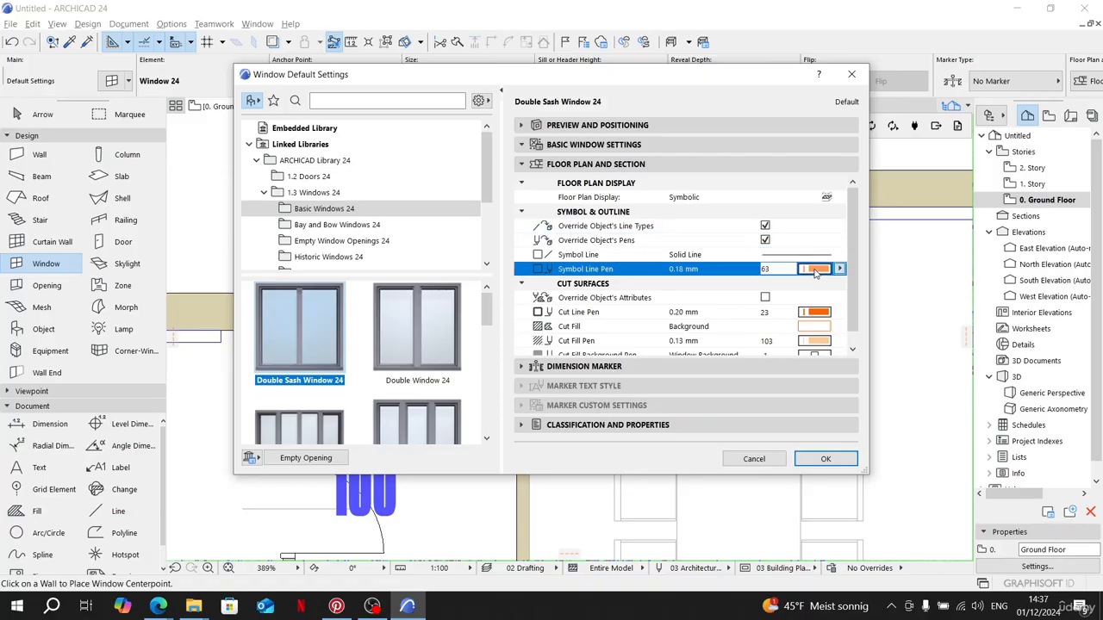
{"action": "left_click", "coordinate": [585, 297]}
Step: Override the cut surface attributes, set the Cut Line Pen and Cut Fill Pen to pen 1, and apply the window settings
{"action": "scroll", "coordinate": [776, 310], "scroll_direction": "down", "scroll_amount": 1}
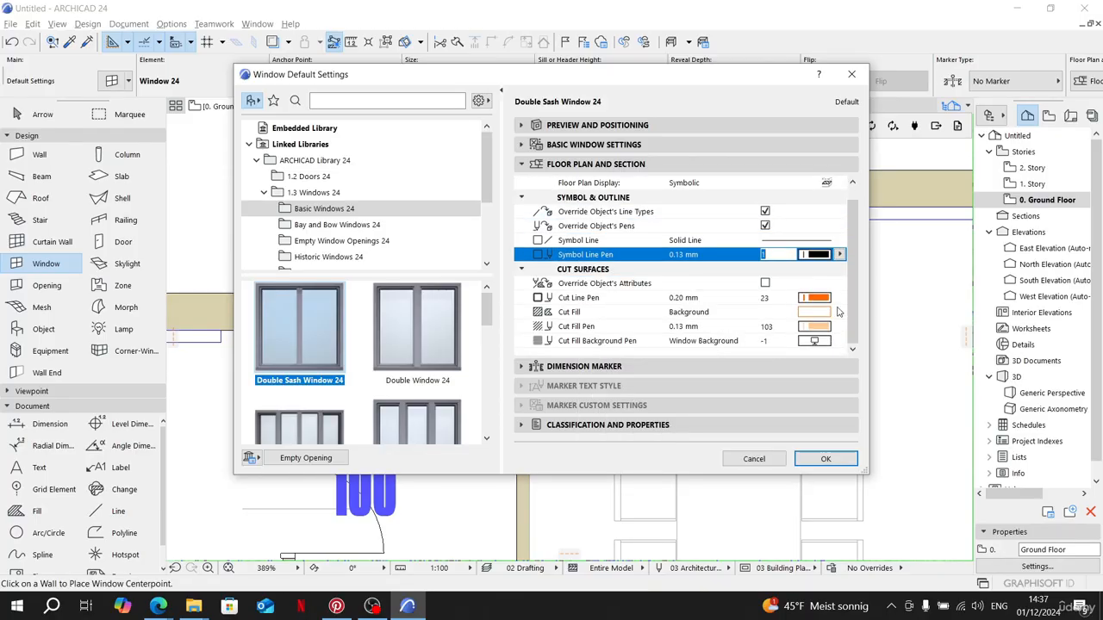
{"action": "left_click", "coordinate": [829, 298]}
{"action": "left_click", "coordinate": [829, 299]}
{"action": "left_click", "coordinate": [614, 332]}
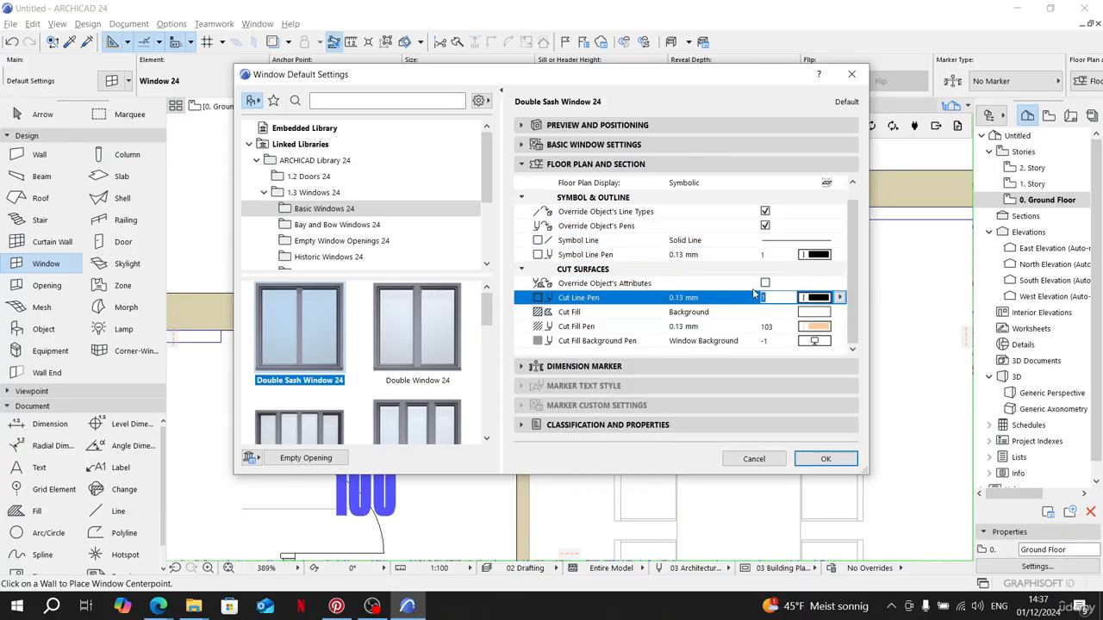
{"action": "left_click", "coordinate": [765, 284]}
{"action": "left_click", "coordinate": [814, 327]}
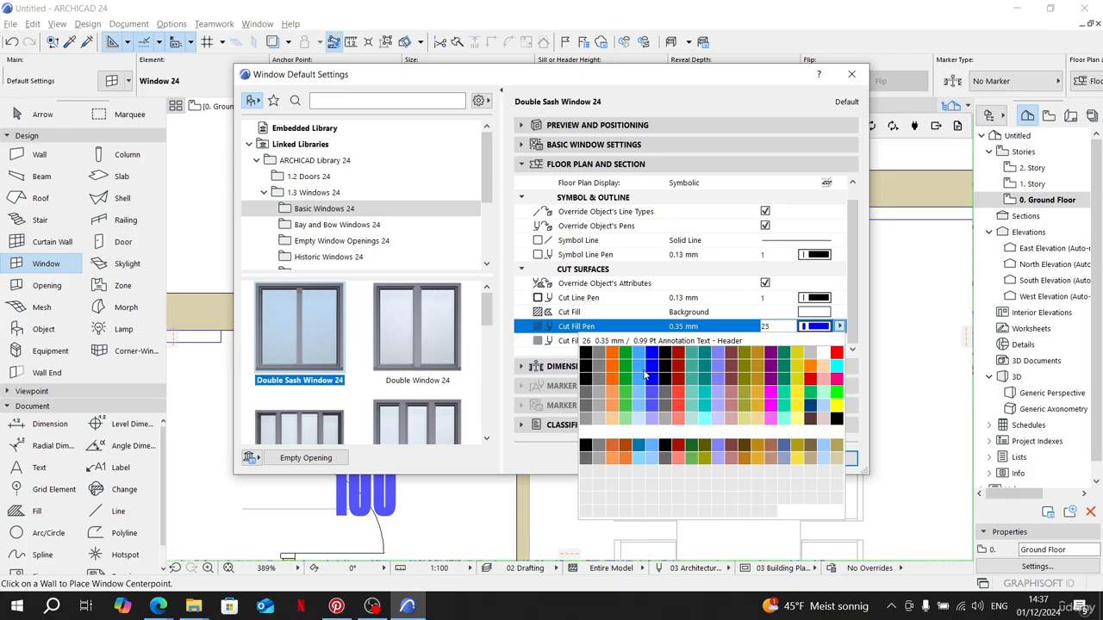
{"action": "left_click", "coordinate": [593, 353]}
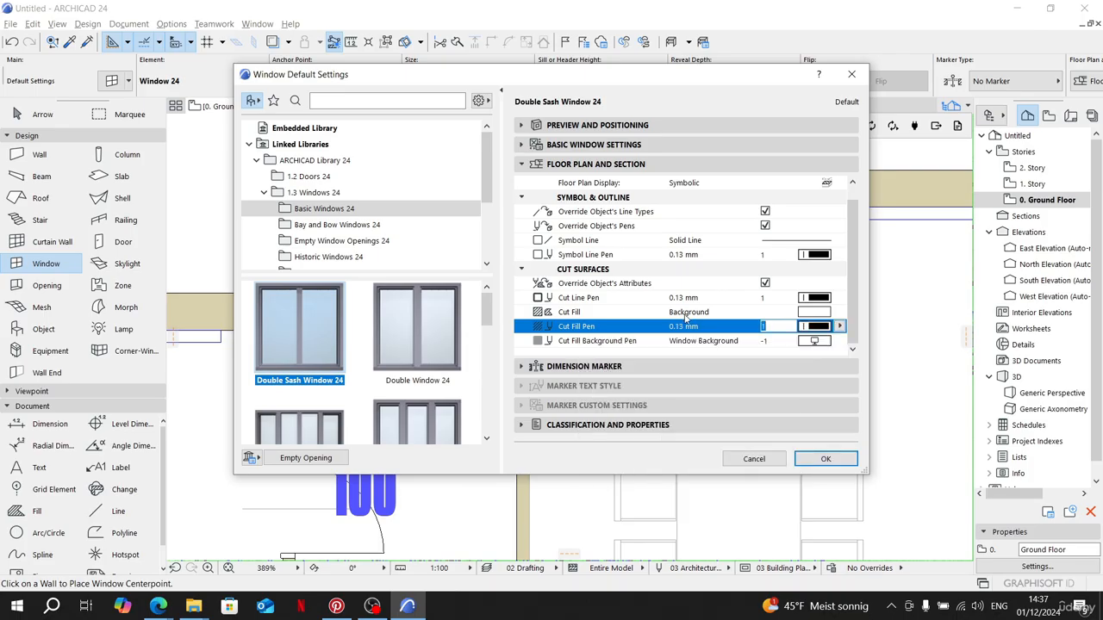
{"action": "left_click", "coordinate": [823, 460]}
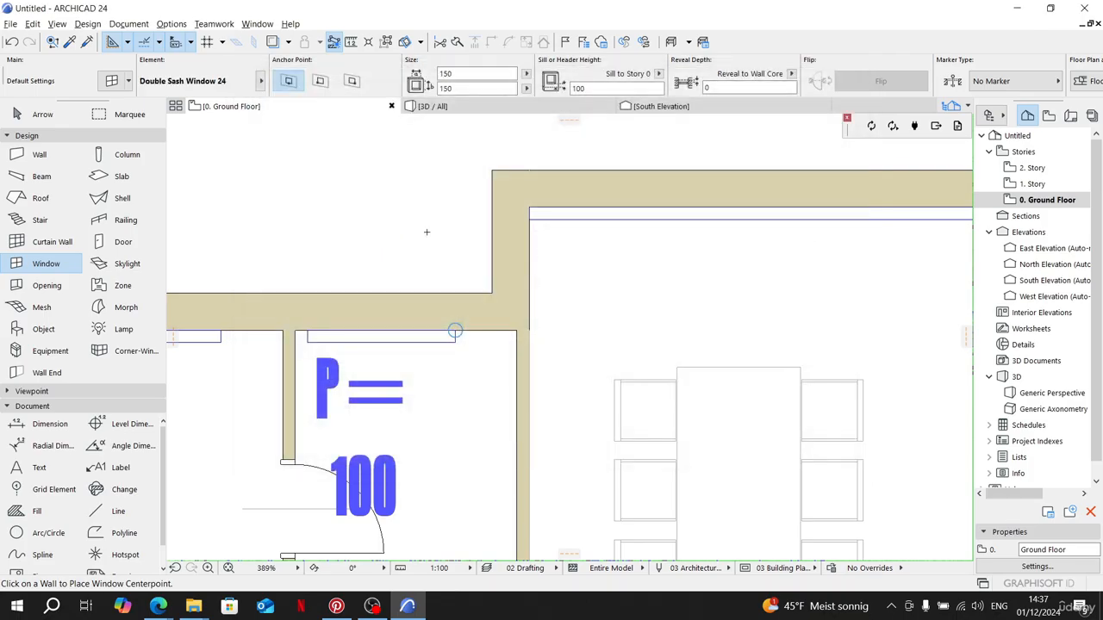
Step: Set the default double sash window's width to 120 and apply the settings
{"action": "double_click", "coordinate": [47, 267]}
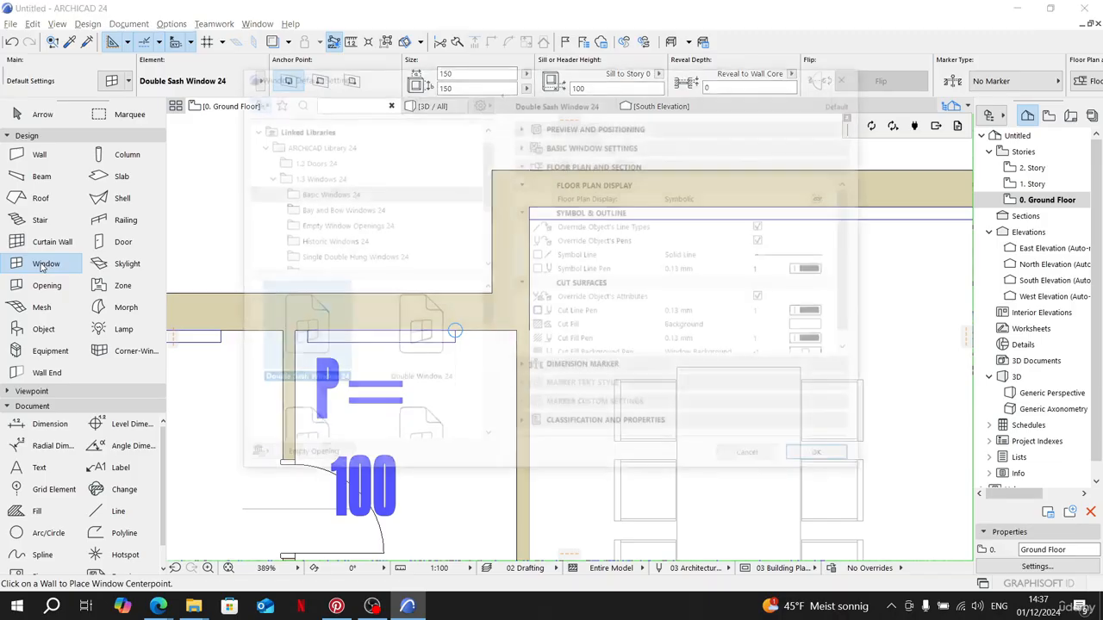
{"action": "left_click", "coordinate": [611, 125]}
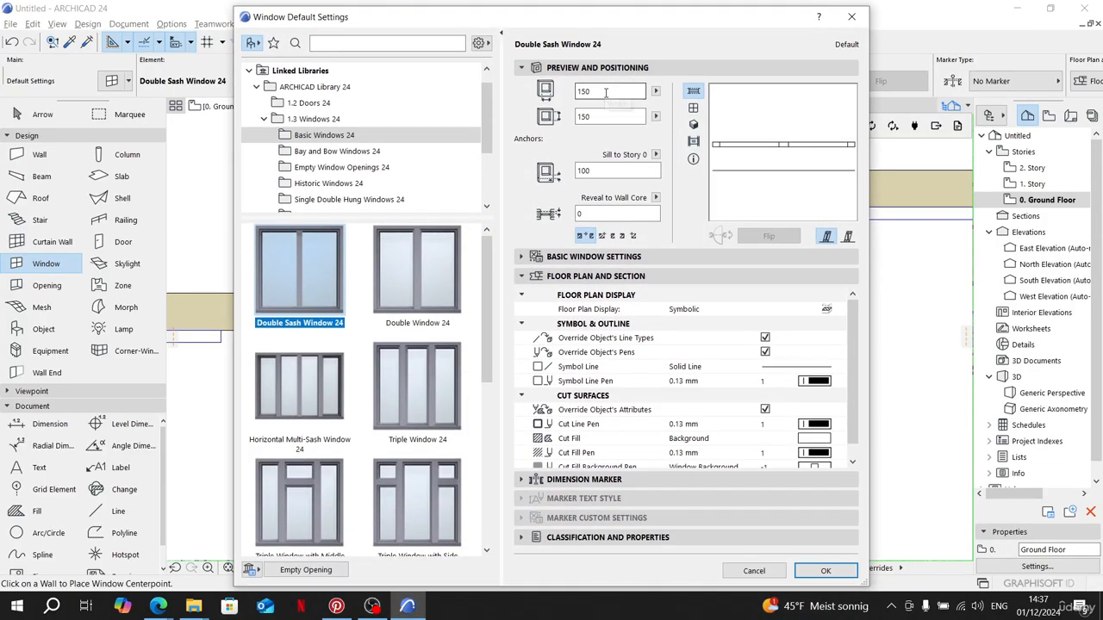
{"action": "double_click", "coordinate": [605, 92]}
{"action": "type", "text": "1"}
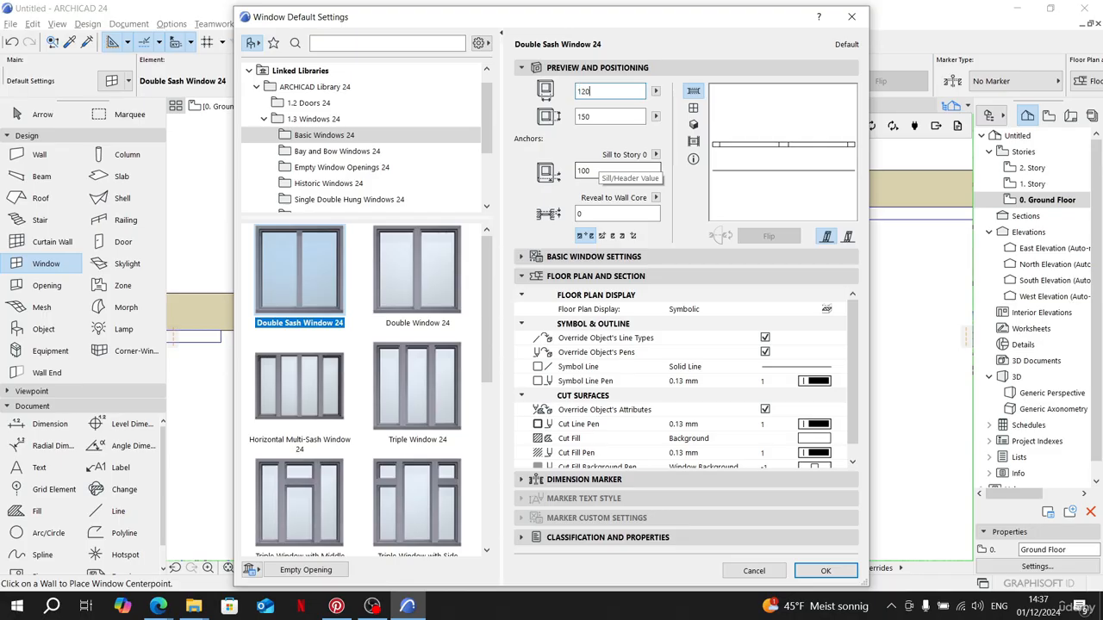
{"action": "double_click", "coordinate": [582, 115]}
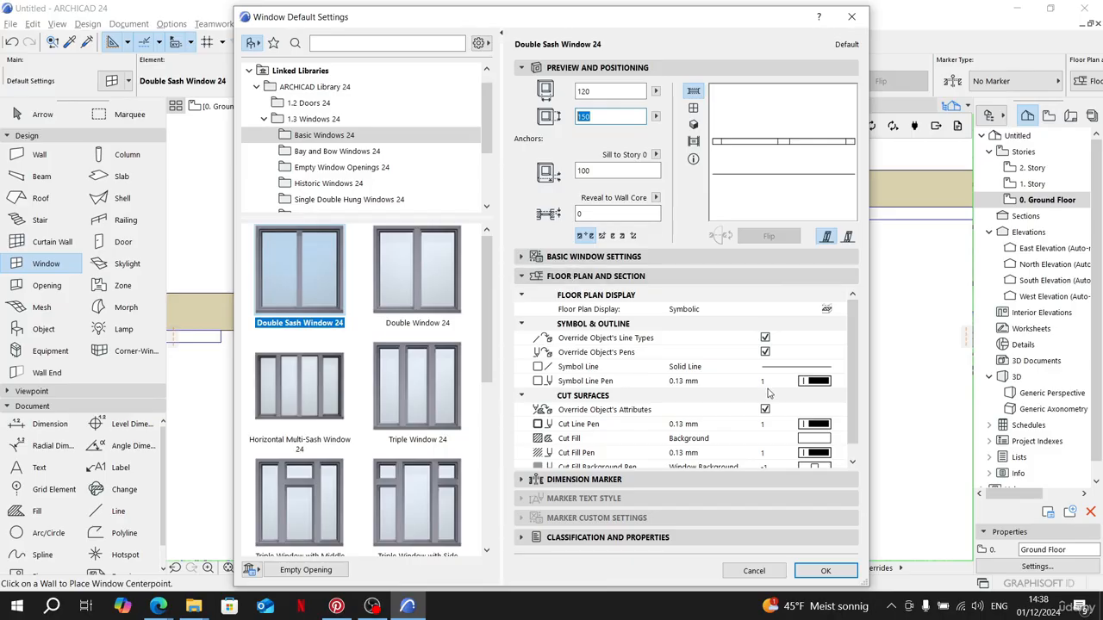
{"action": "left_click", "coordinate": [827, 571]}
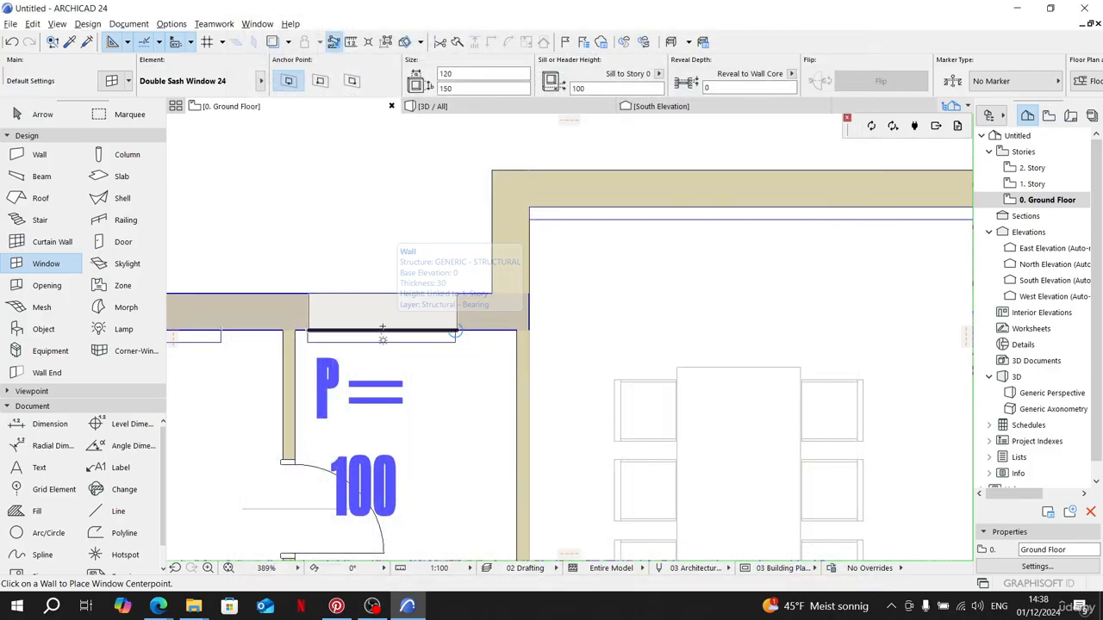
Step: Place the double sash window on the inner face of the exterior wall beside the P = 100 label, opening outward
{"action": "left_click", "coordinate": [382, 328]}
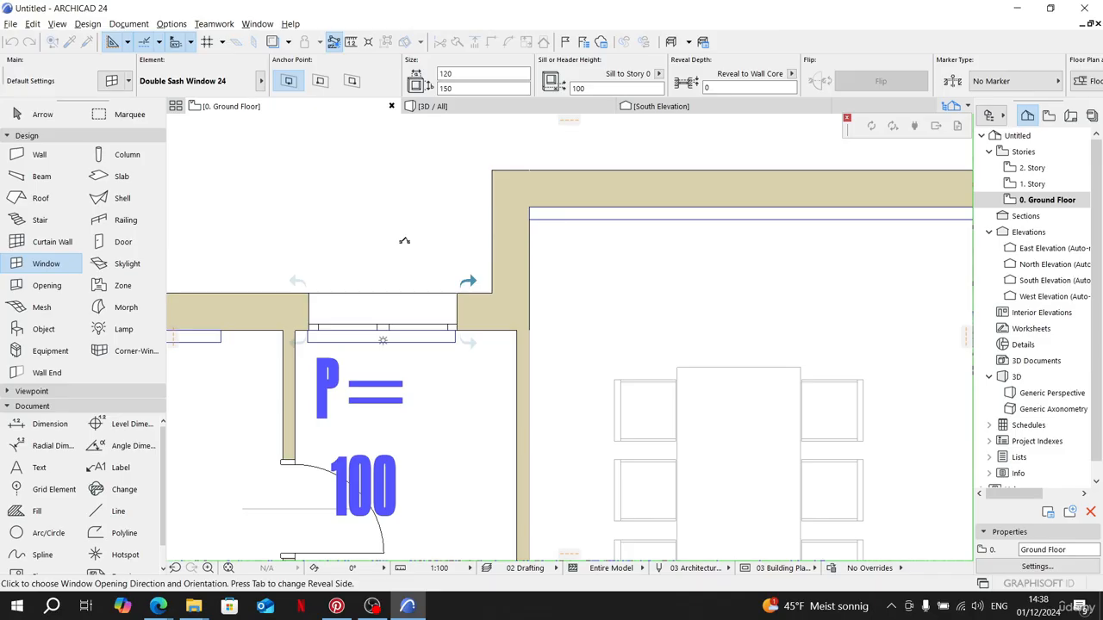
{"action": "left_click", "coordinate": [404, 241]}
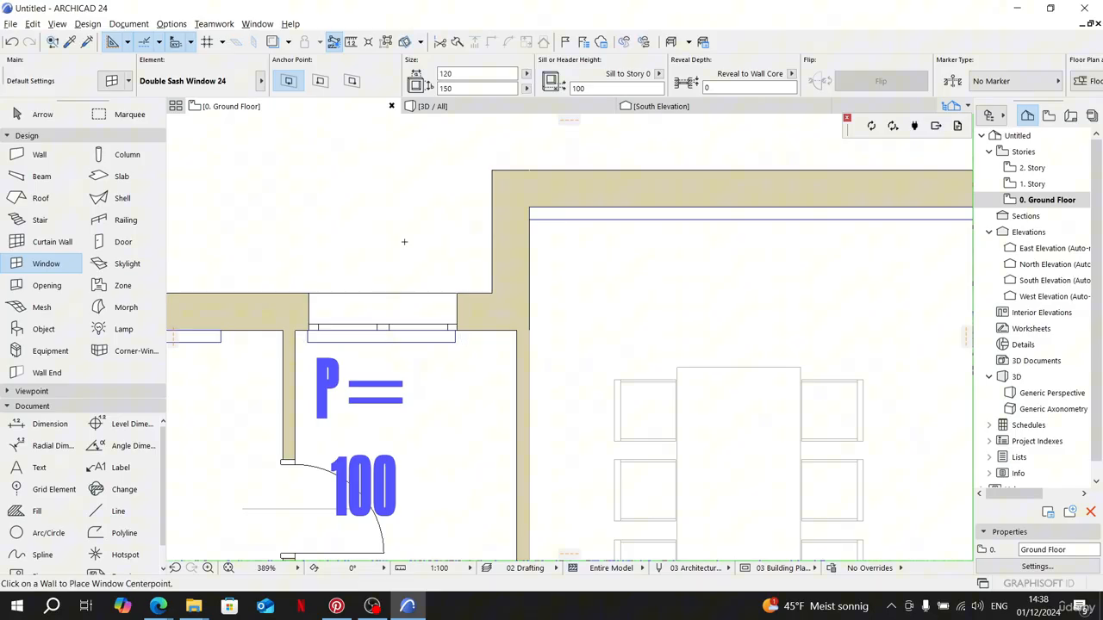
Step: Examine the placed window in the 3D view from inside and outside, checking its handle side and its reveal in the wall
{"action": "left_click", "coordinate": [509, 112]}
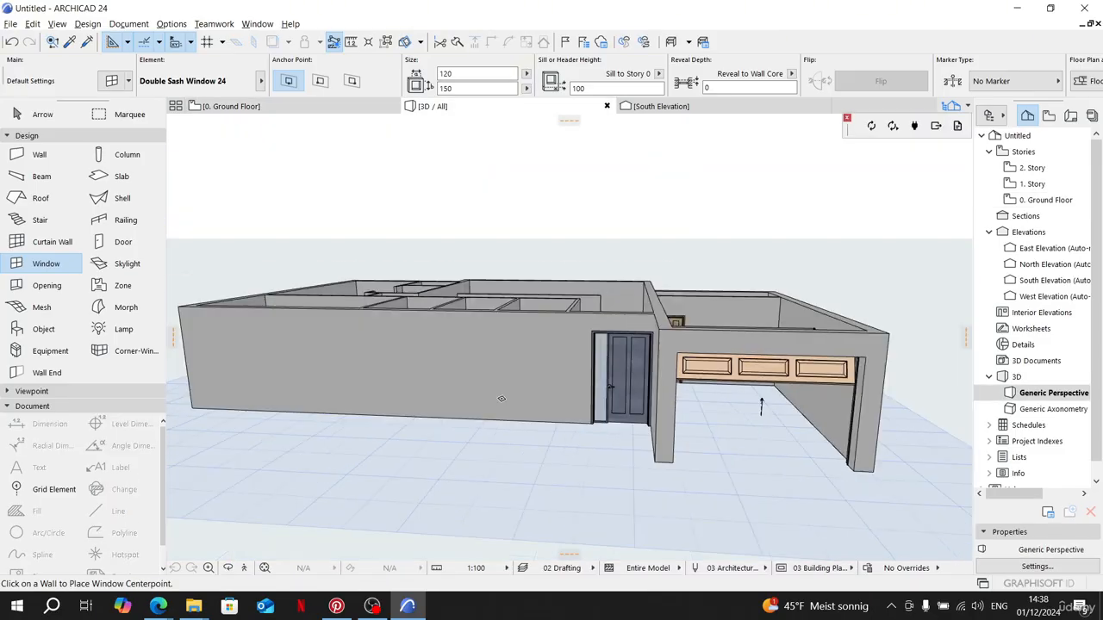
{"action": "middle_click_drag", "start_coordinate": [502, 398], "coordinate": [488, 330], "text": "shift"}
{"action": "key", "text": "Escape"}
{"action": "scroll", "coordinate": [722, 341], "scroll_direction": "down", "scroll_amount": 1}
{"action": "scroll", "coordinate": [647, 277], "scroll_direction": "up", "scroll_amount": 5}
{"action": "middle_click_drag", "start_coordinate": [725, 312], "coordinate": [647, 365], "text": "shift"}
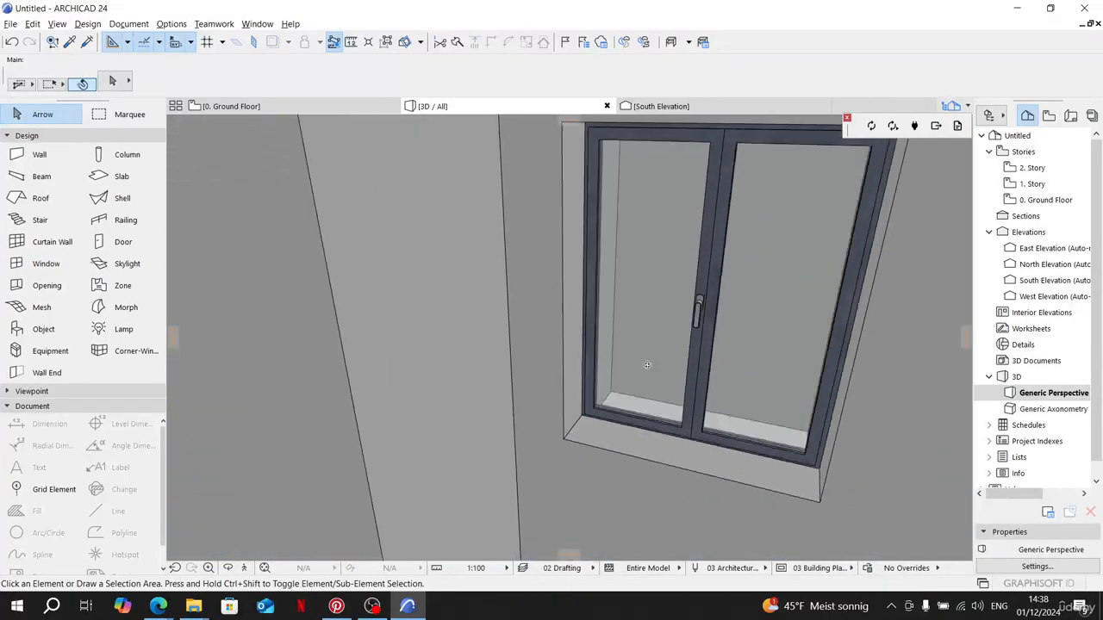
{"action": "scroll", "coordinate": [647, 365], "scroll_direction": "down", "scroll_amount": 10}
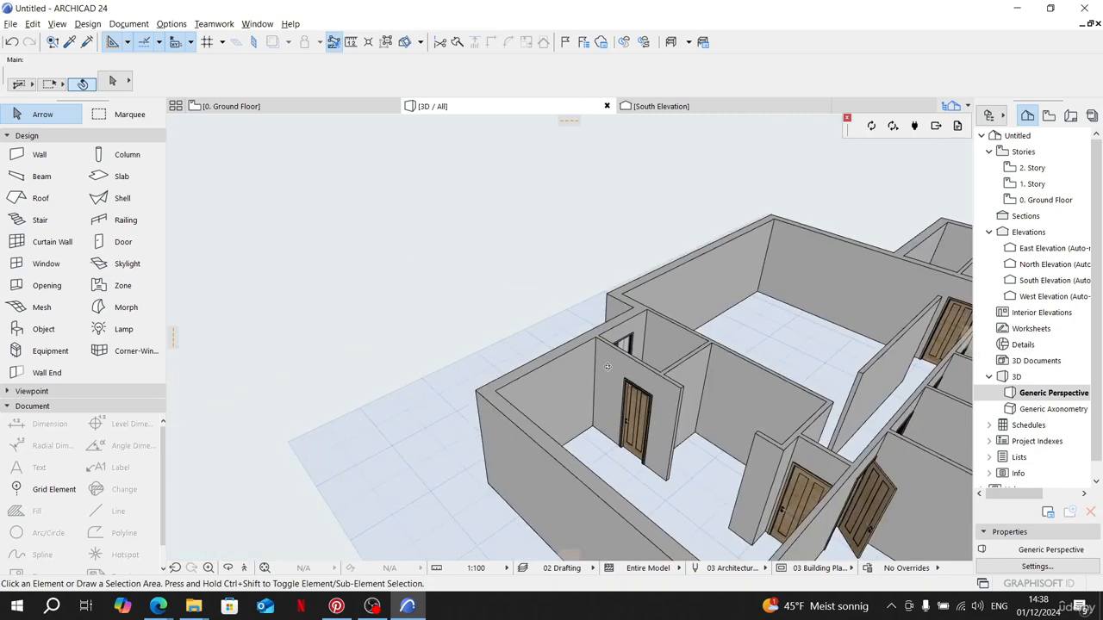
{"action": "scroll", "coordinate": [608, 367], "scroll_direction": "up", "scroll_amount": 10}
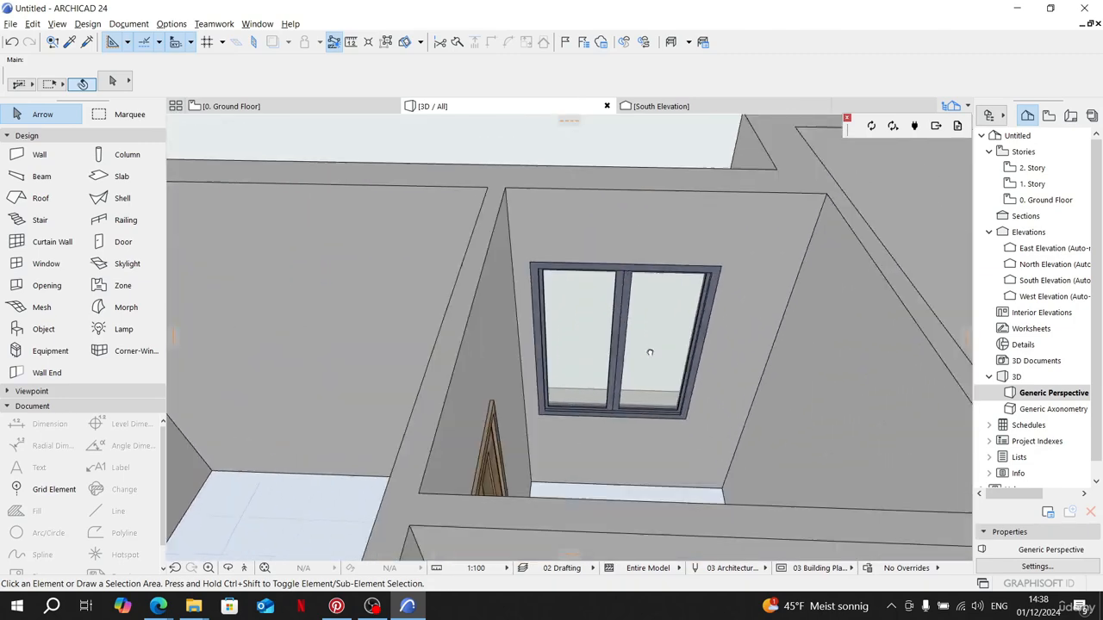
{"action": "middle_click_drag", "start_coordinate": [650, 352], "coordinate": [998, 360], "text": "shift"}
{"action": "middle_click_drag", "start_coordinate": [598, 340], "coordinate": [987, 261], "text": "shift"}
{"action": "middle_click_drag", "start_coordinate": [676, 405], "coordinate": [654, 350]}
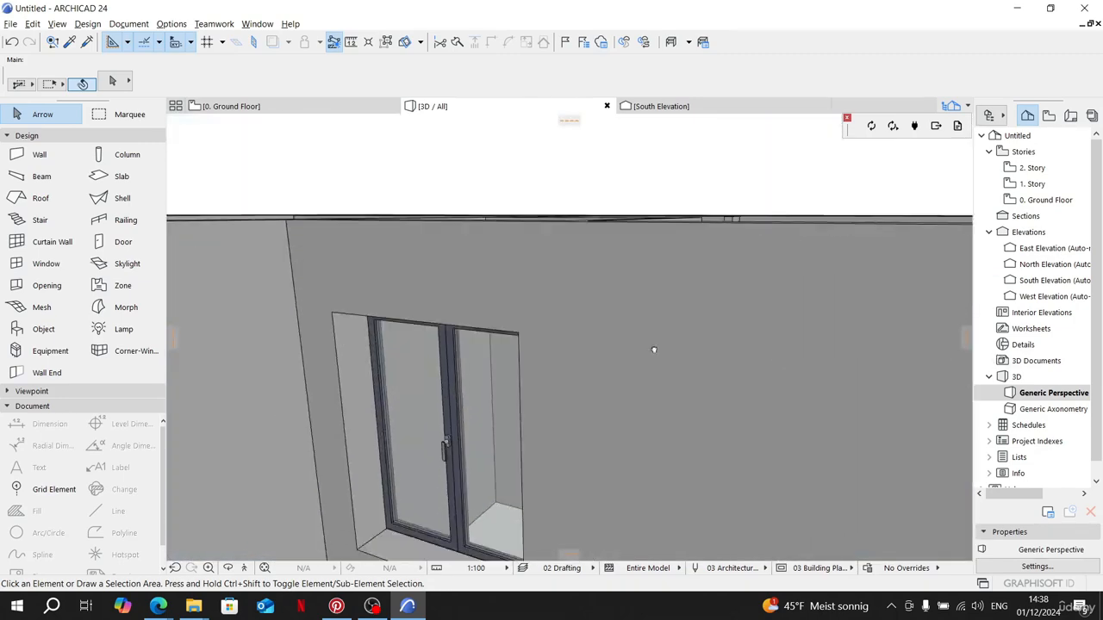
{"action": "scroll", "coordinate": [654, 350], "scroll_direction": "down", "scroll_amount": 10}
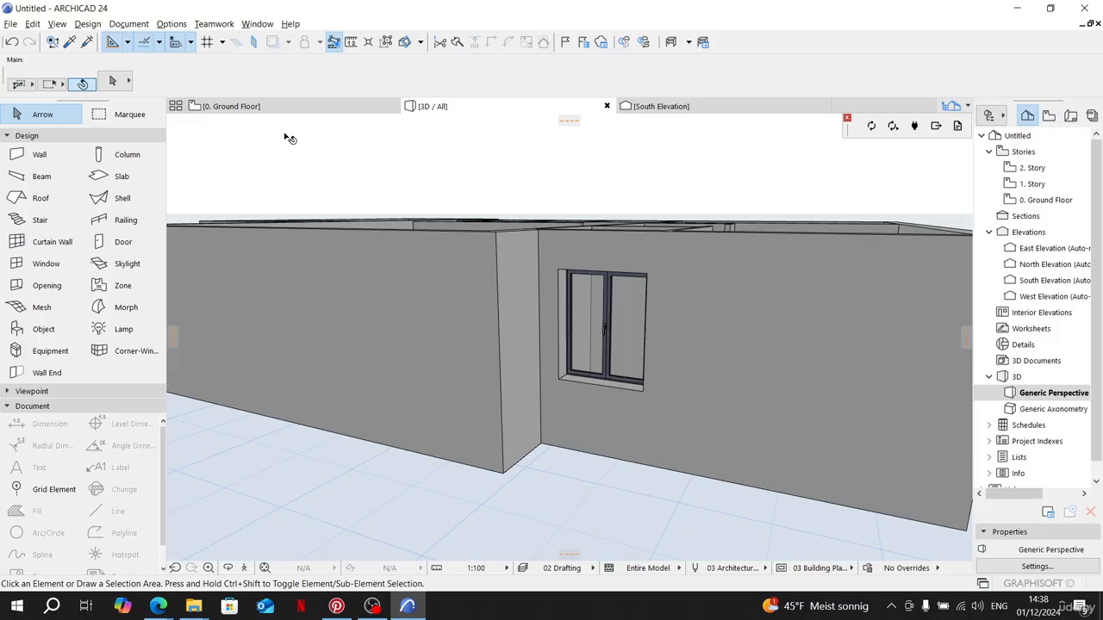
Step: Delete the double sash window from the exterior wall beside the P = 100 label on the ground floor plan
{"action": "left_click", "coordinate": [258, 107]}
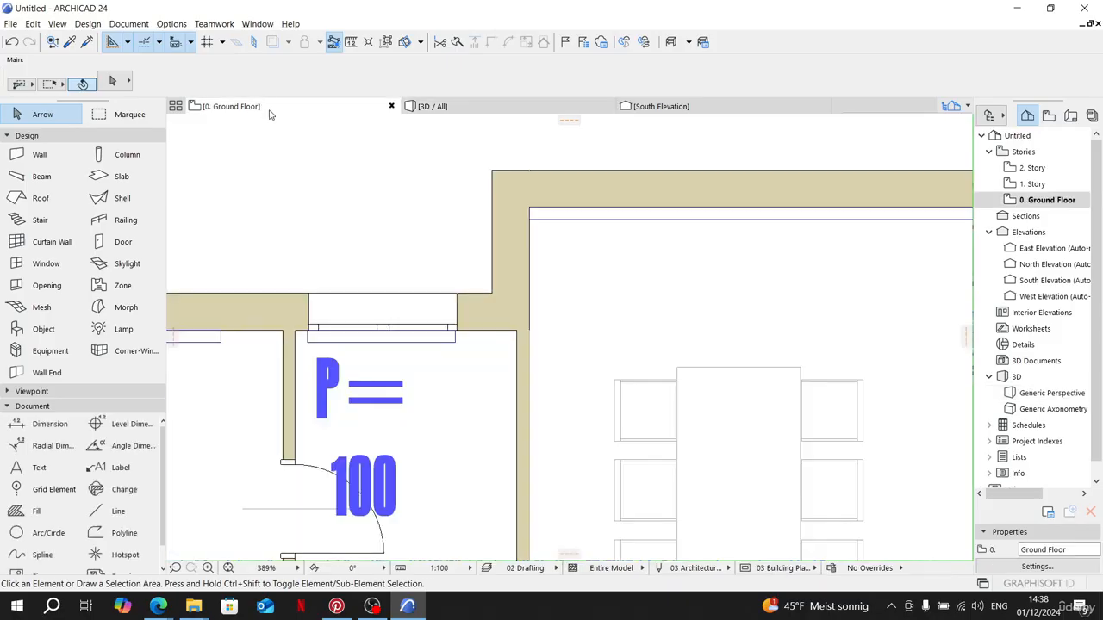
{"action": "left_click", "coordinate": [381, 323]}
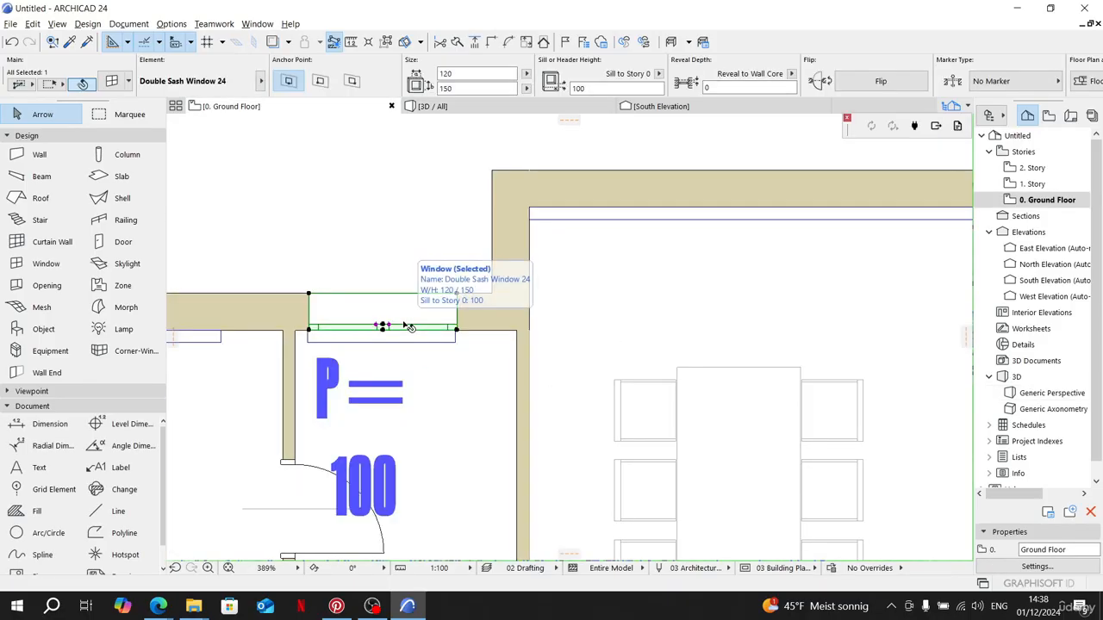
{"action": "key", "text": "Delete"}
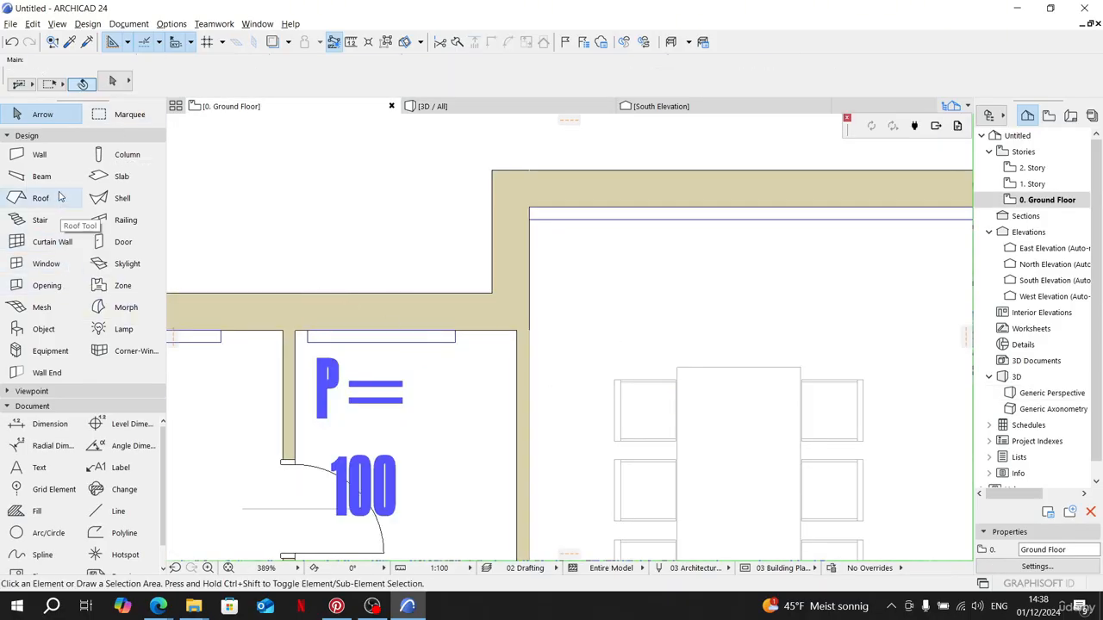
Step: Place the double sash window on the outer face of the exterior wall, centred above the outline beside the P = 100 label
{"action": "left_click", "coordinate": [48, 263]}
{"action": "key", "text": "ctrl+z"}
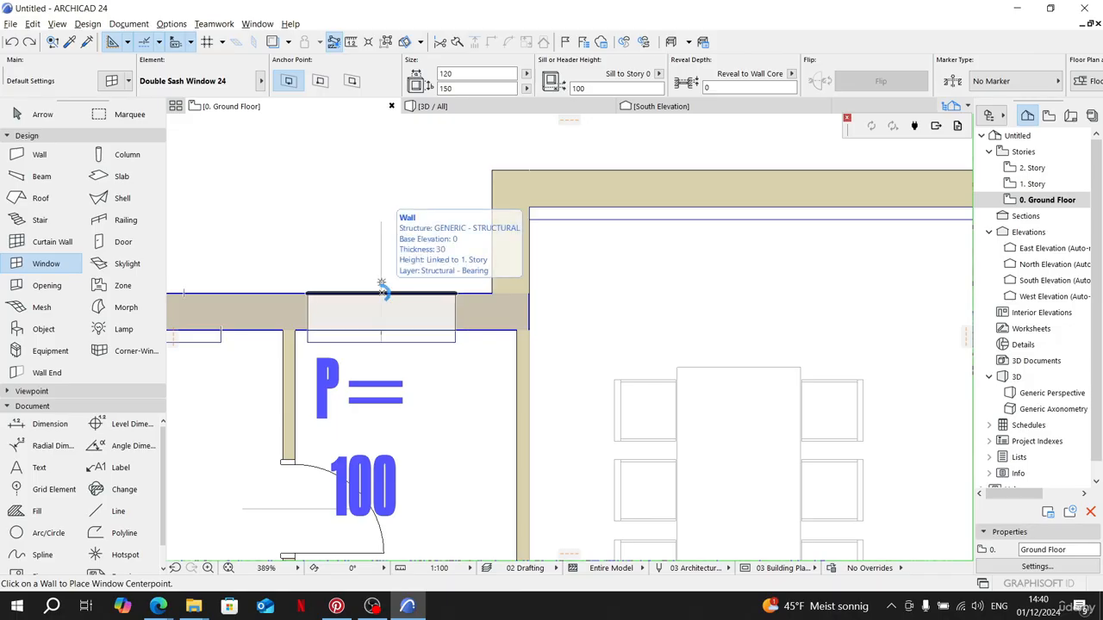
{"action": "left_click", "coordinate": [382, 291]}
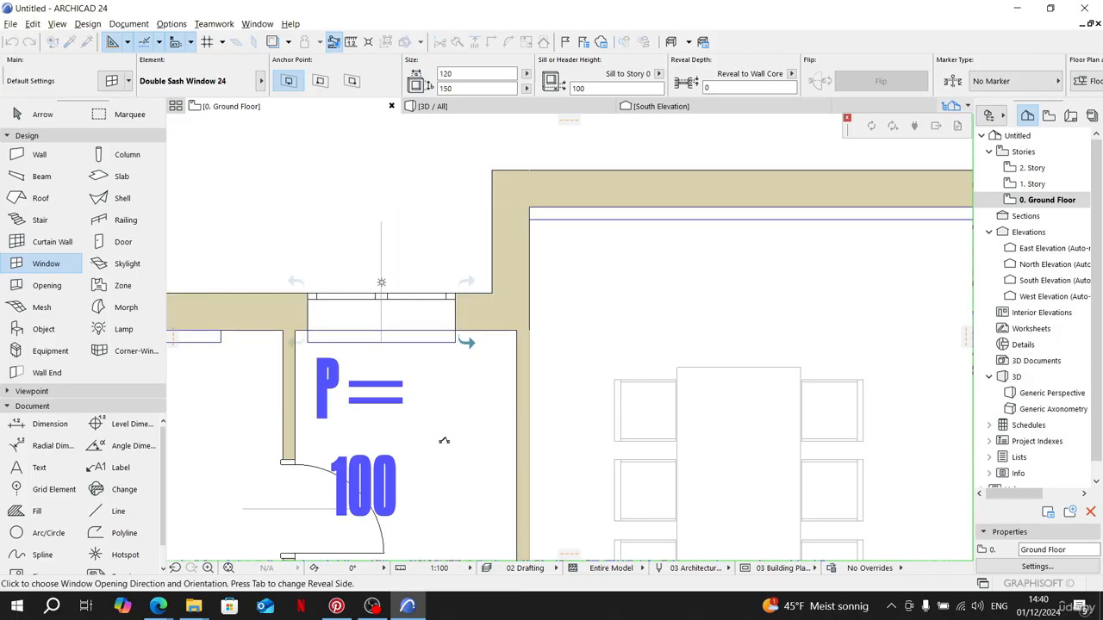
Step: Check the newly placed window's handle and reveal in the 3D view, and return to the ground floor plan
{"action": "left_click", "coordinate": [464, 112]}
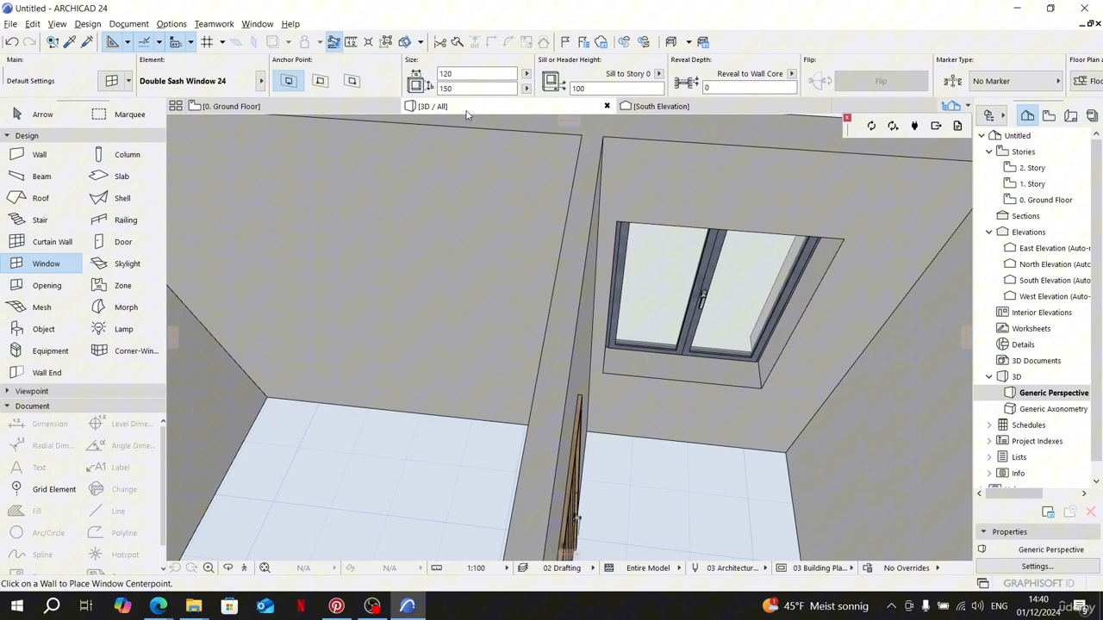
{"action": "middle_click_drag", "start_coordinate": [600, 473], "coordinate": [488, 384], "text": "shift"}
{"action": "key", "text": "Escape"}
{"action": "middle_click_drag", "start_coordinate": [623, 420], "coordinate": [559, 408], "text": "shift"}
{"action": "scroll", "coordinate": [534, 405], "scroll_direction": "up", "scroll_amount": 3}
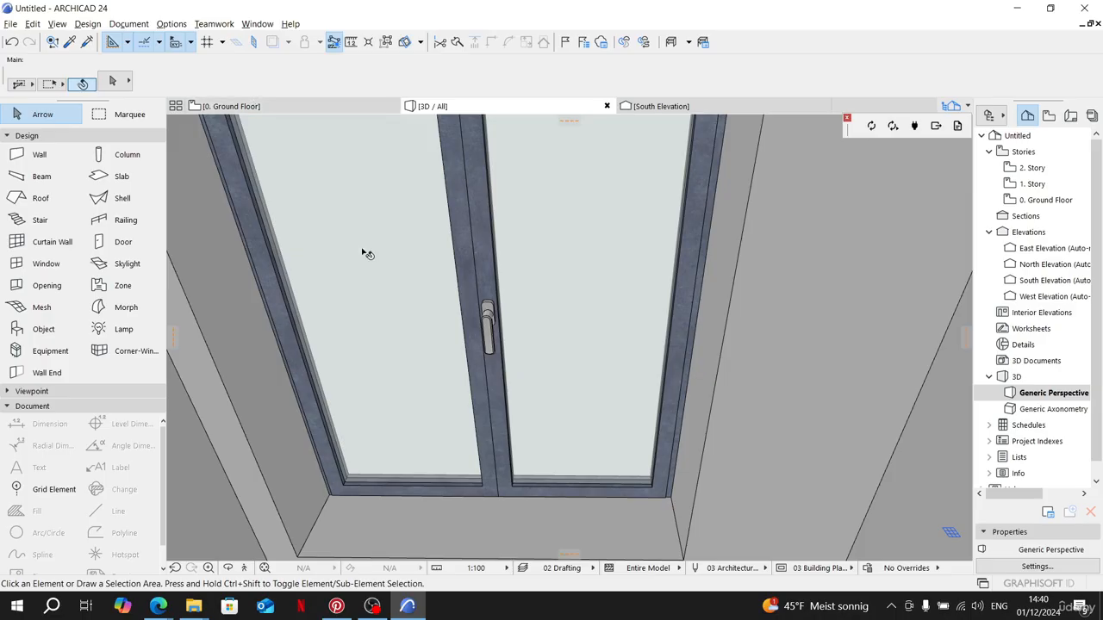
{"action": "left_click", "coordinate": [258, 106]}
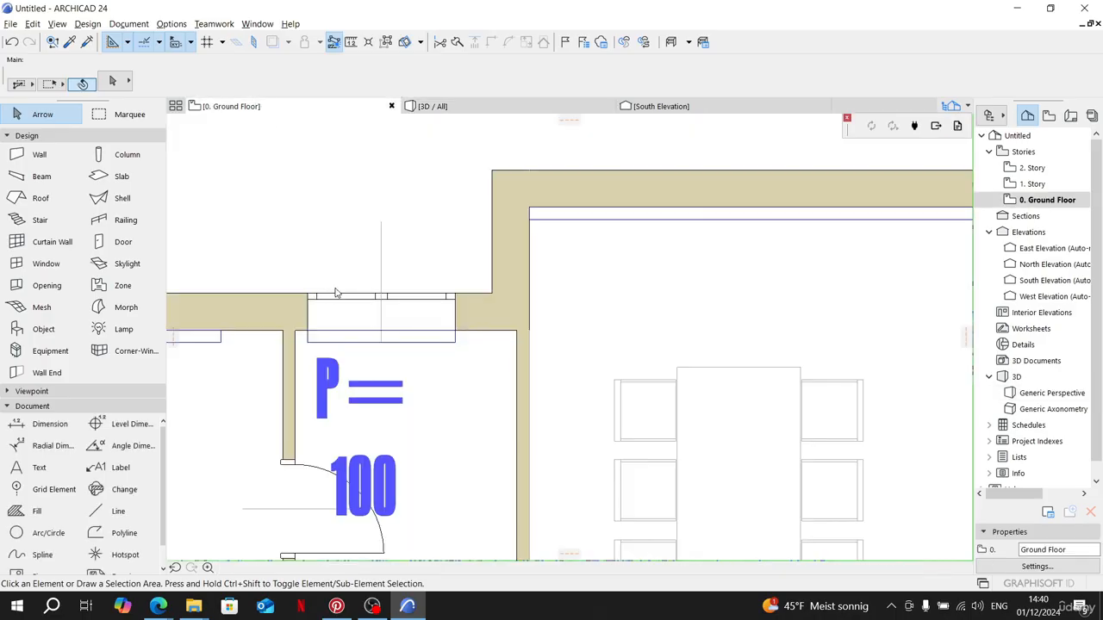
Step: Change the reveal of the double sash window in the upper exterior wall to the No Reveal type with a depth of 15
{"action": "scroll", "coordinate": [419, 301], "scroll_direction": "up", "scroll_amount": 3}
{"action": "left_click", "coordinate": [419, 301]}
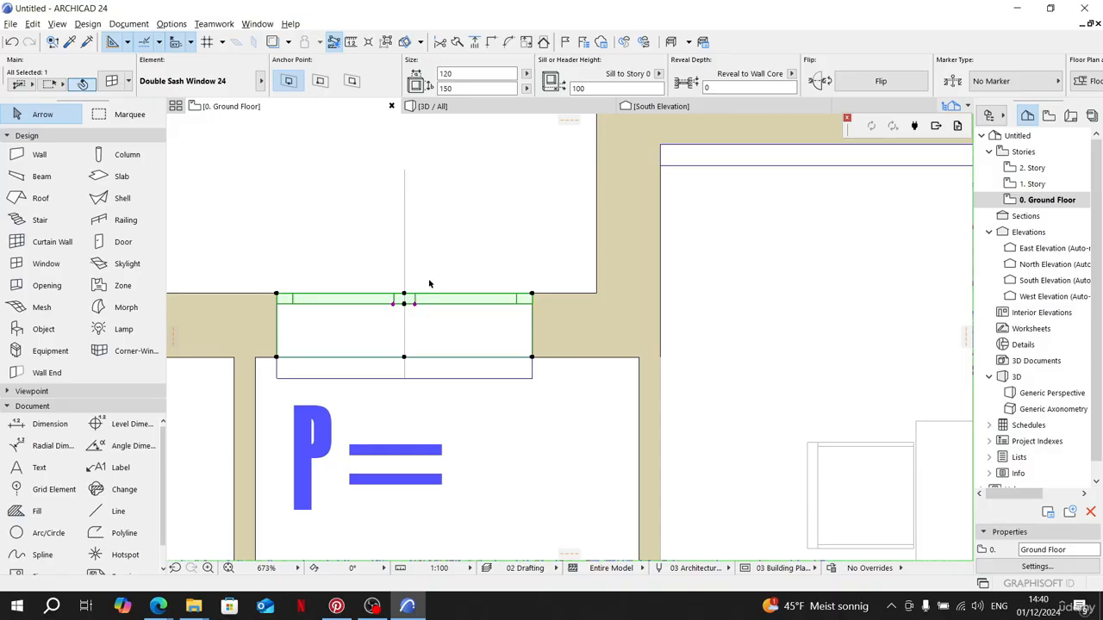
{"action": "left_click", "coordinate": [114, 81]}
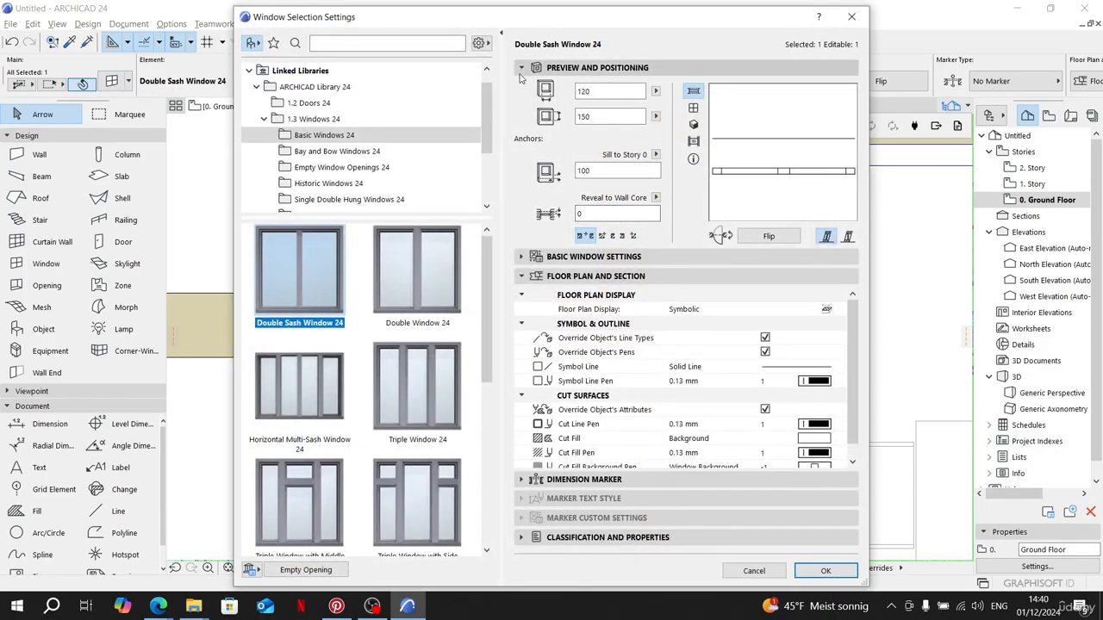
{"action": "left_click", "coordinate": [624, 257]}
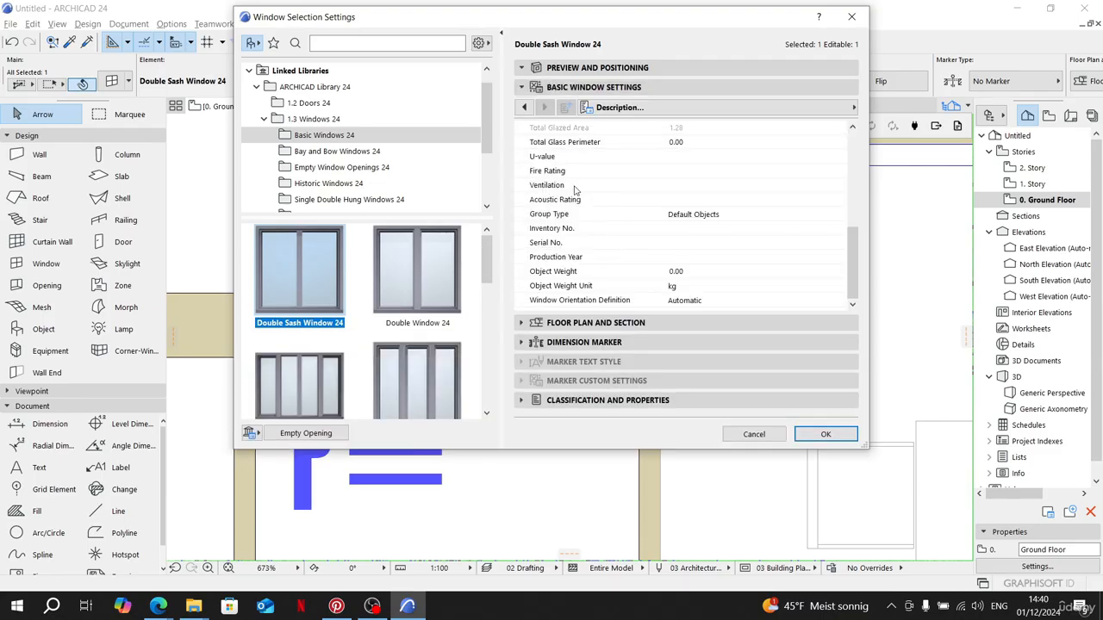
{"action": "left_click", "coordinate": [524, 105]}
{"action": "left_click", "coordinate": [524, 105]}
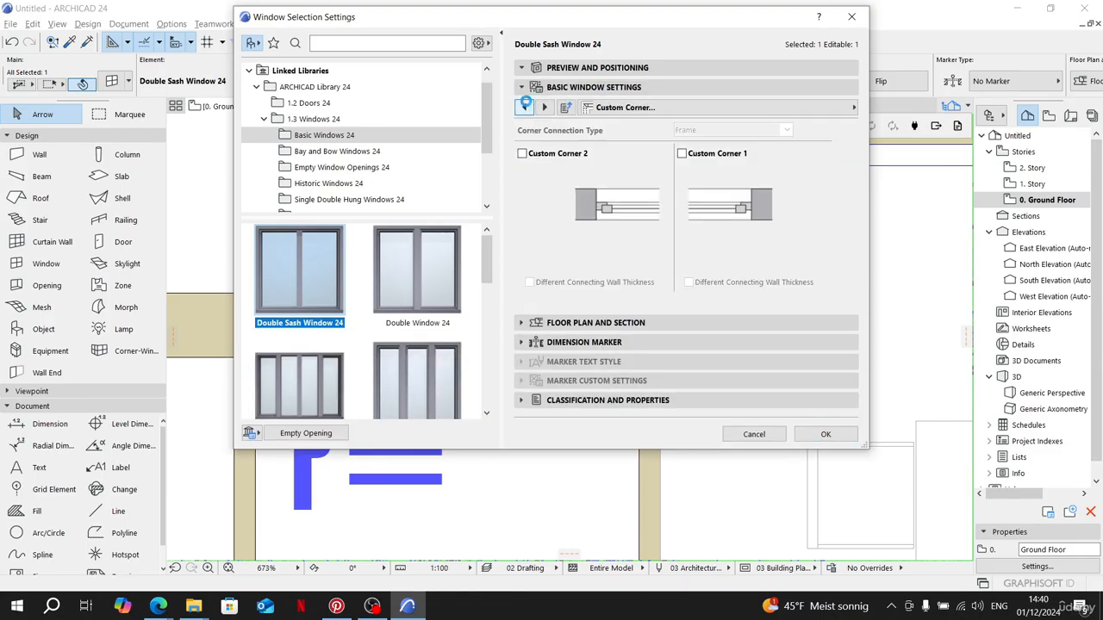
{"action": "left_click", "coordinate": [525, 106]}
{"action": "left_click", "coordinate": [525, 105]}
{"action": "left_click", "coordinate": [525, 105]}
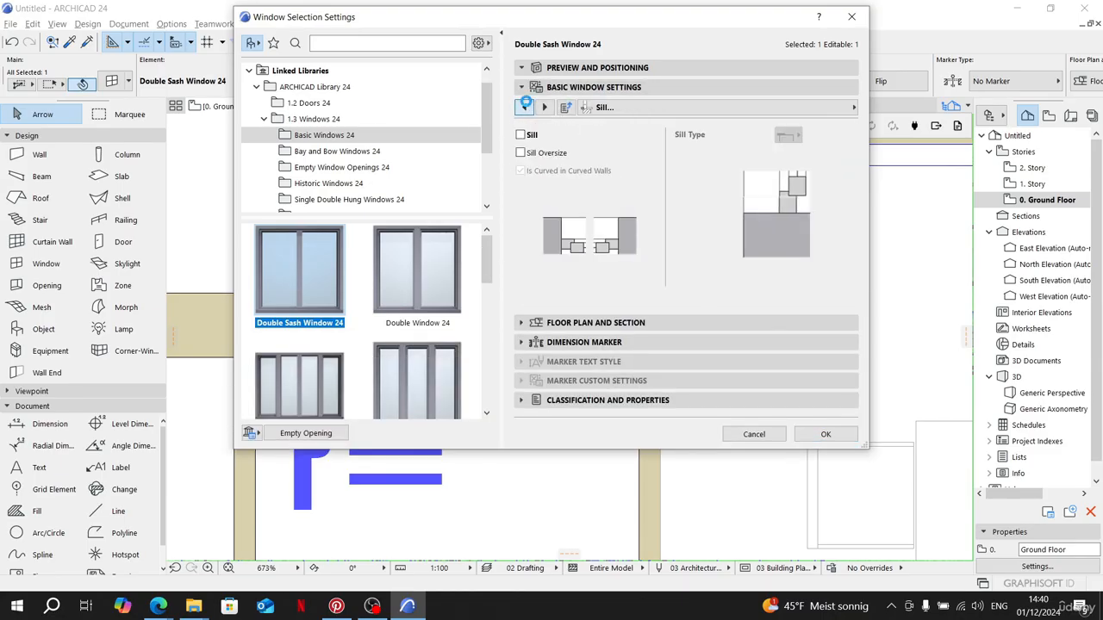
{"action": "left_click", "coordinate": [525, 105]}
{"action": "left_click", "coordinate": [524, 106]}
{"action": "left_click", "coordinate": [525, 105]}
{"action": "left_click", "coordinate": [524, 105]}
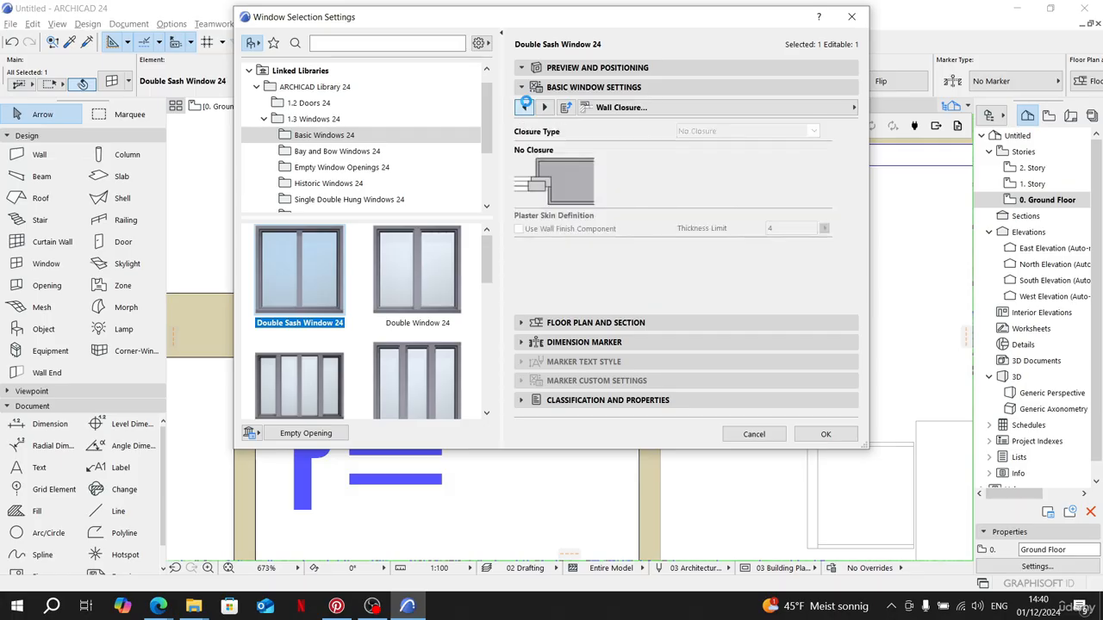
{"action": "left_click", "coordinate": [524, 105]}
{"action": "left_click", "coordinate": [524, 105]}
{"action": "left_click", "coordinate": [544, 107]}
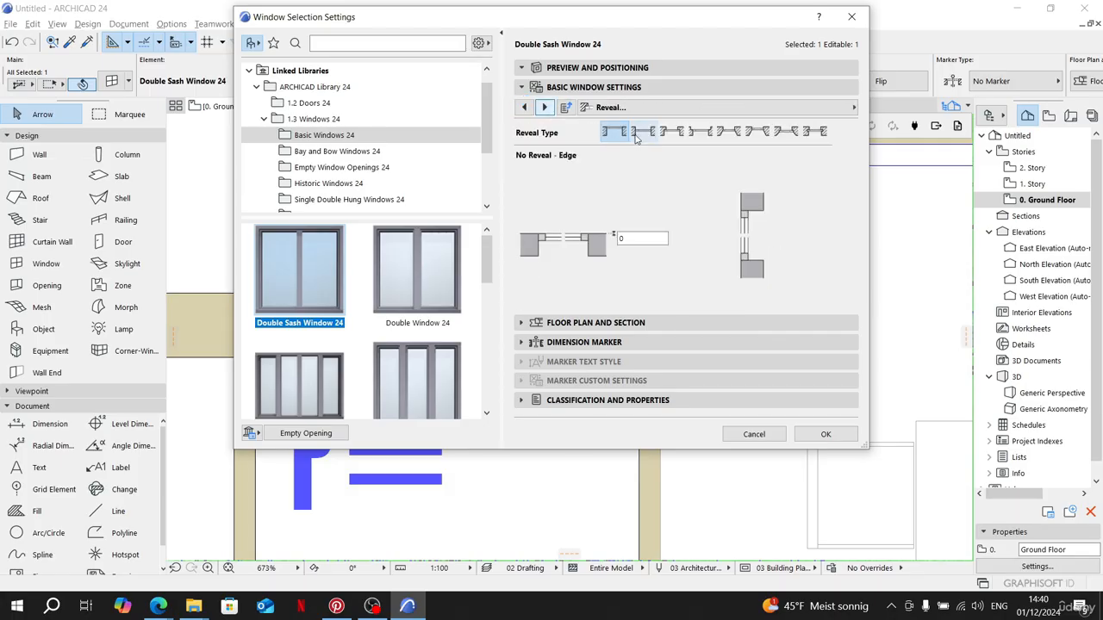
{"action": "left_click", "coordinate": [638, 132]}
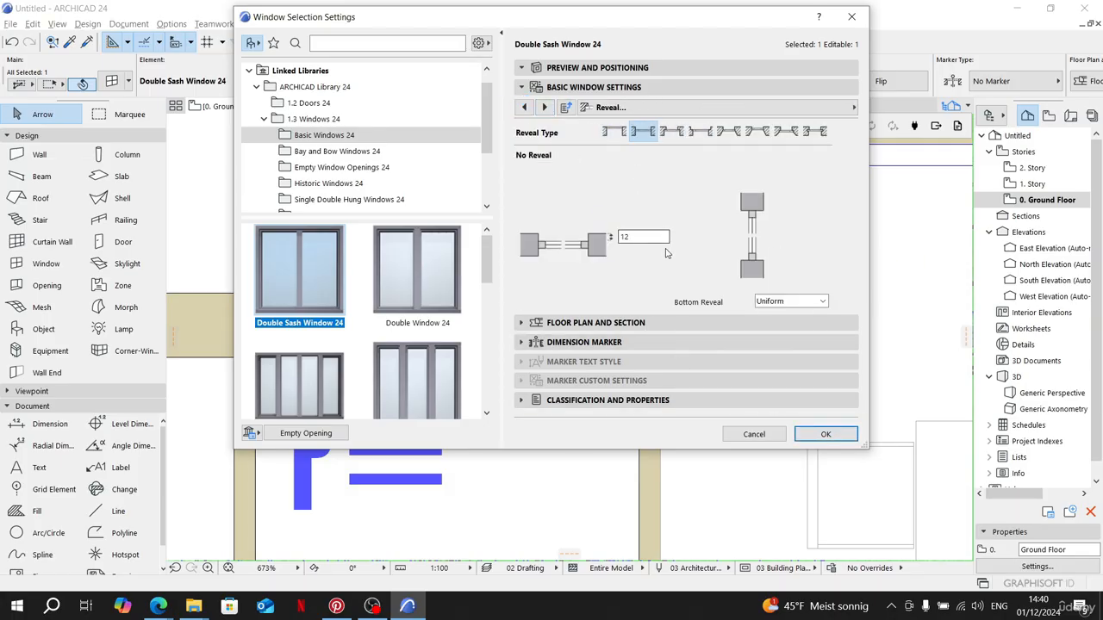
{"action": "left_click", "coordinate": [639, 238]}
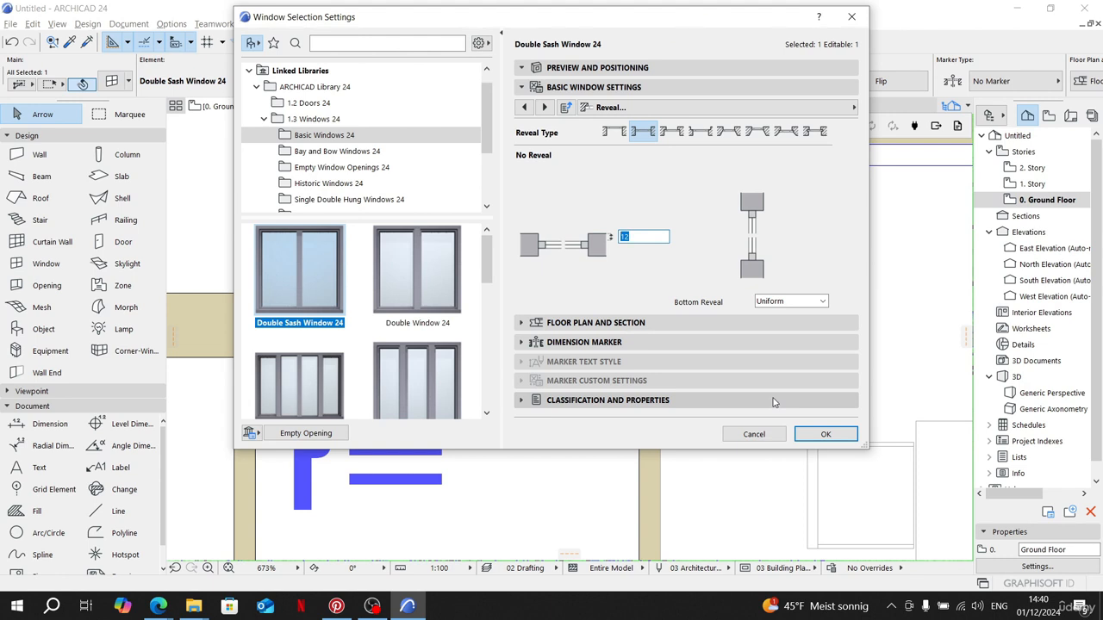
{"action": "key", "text": "Return"}
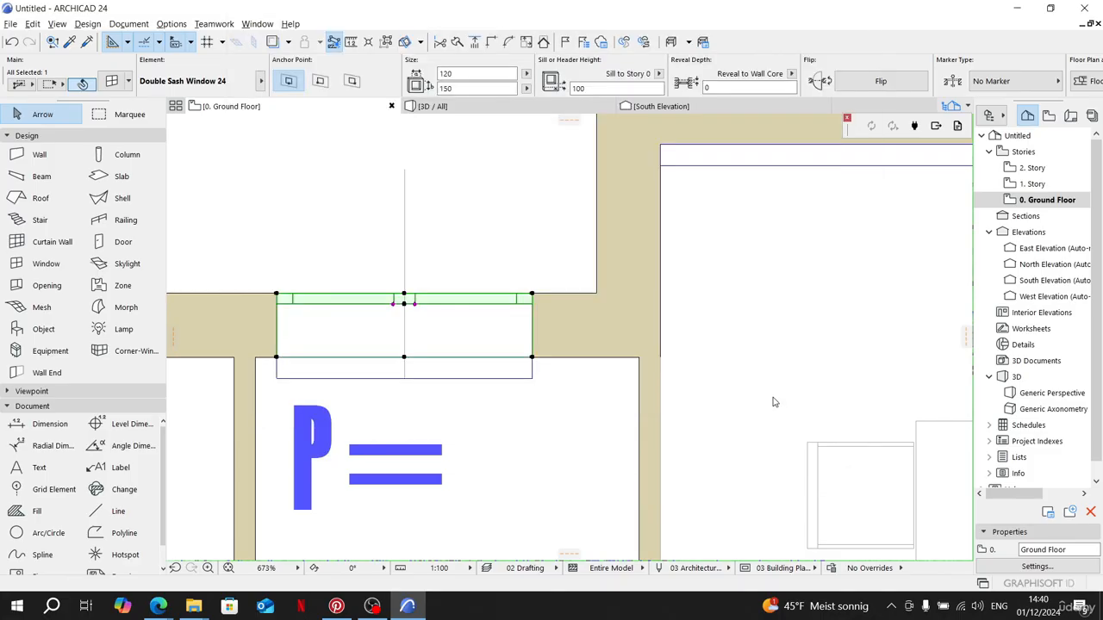
{"action": "middle_click_drag", "start_coordinate": [454, 376], "coordinate": [553, 358]}
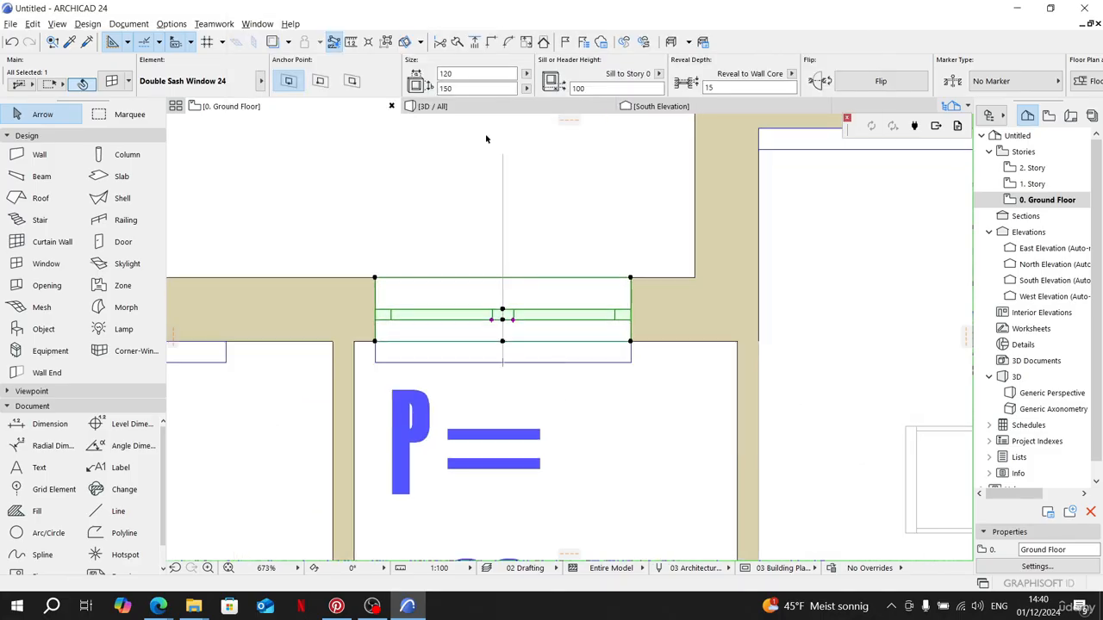
Step: Check the window's position within the wall thickness in the 3D view
{"action": "left_click", "coordinate": [484, 107]}
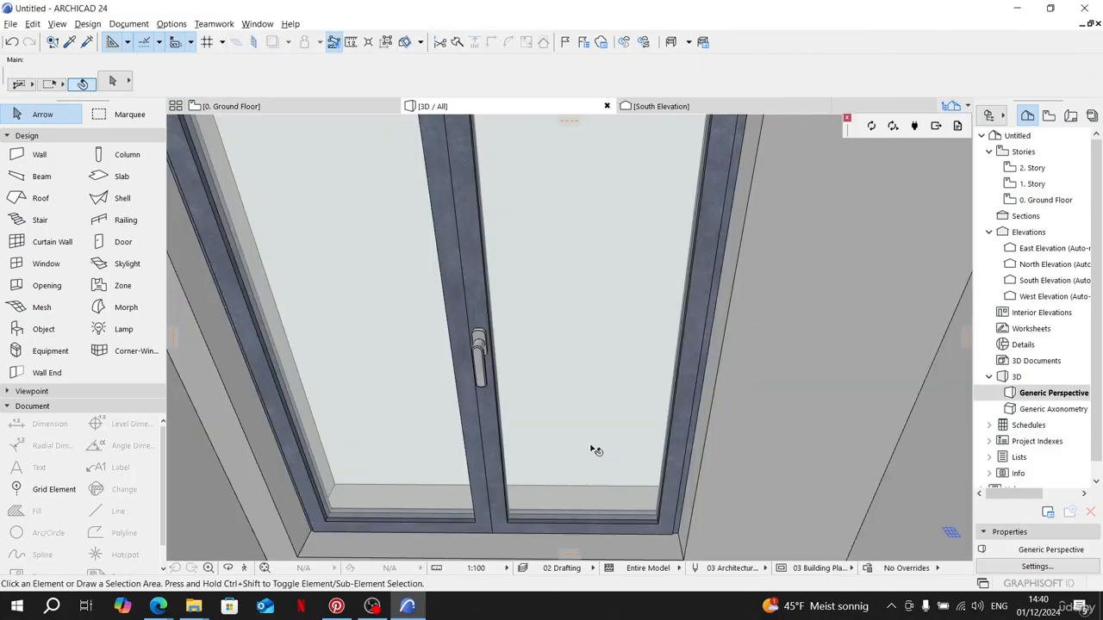
{"action": "scroll", "coordinate": [591, 450], "scroll_direction": "down", "scroll_amount": 2}
{"action": "middle_click_drag", "start_coordinate": [591, 450], "coordinate": [536, 318], "text": "shift"}
Step: Set the double sash window's reveal depth to 12 from the 3D view and inspect its position in the wall
{"action": "left_click", "coordinate": [594, 333]}
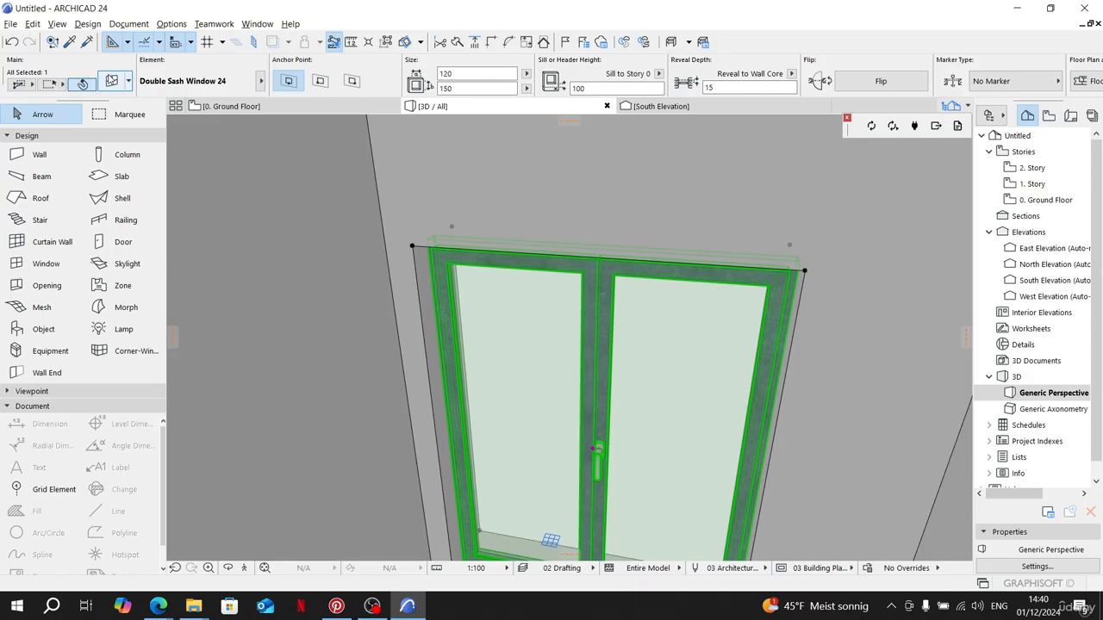
{"action": "left_click", "coordinate": [111, 80]}
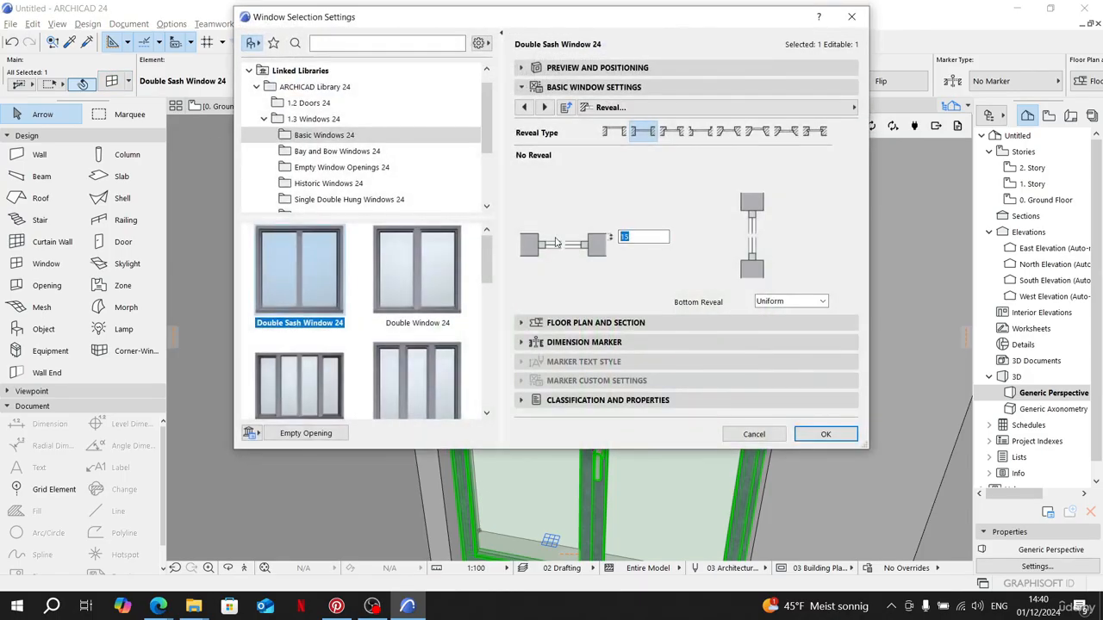
{"action": "type", "text": "12"}
{"action": "key", "text": "Return"}
{"action": "middle_click_drag", "start_coordinate": [559, 242], "coordinate": [667, 290], "text": "shift"}
Step: Return to the ground floor plan and clear the window selection
{"action": "left_click", "coordinate": [213, 106]}
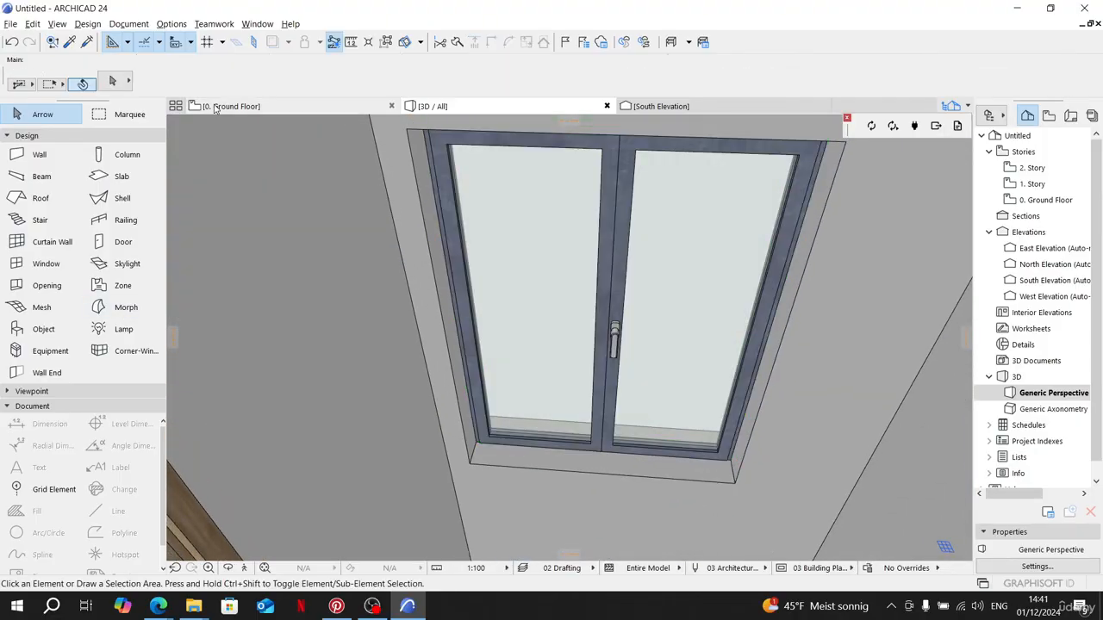
{"action": "scroll", "coordinate": [415, 274], "scroll_direction": "down", "scroll_amount": 5}
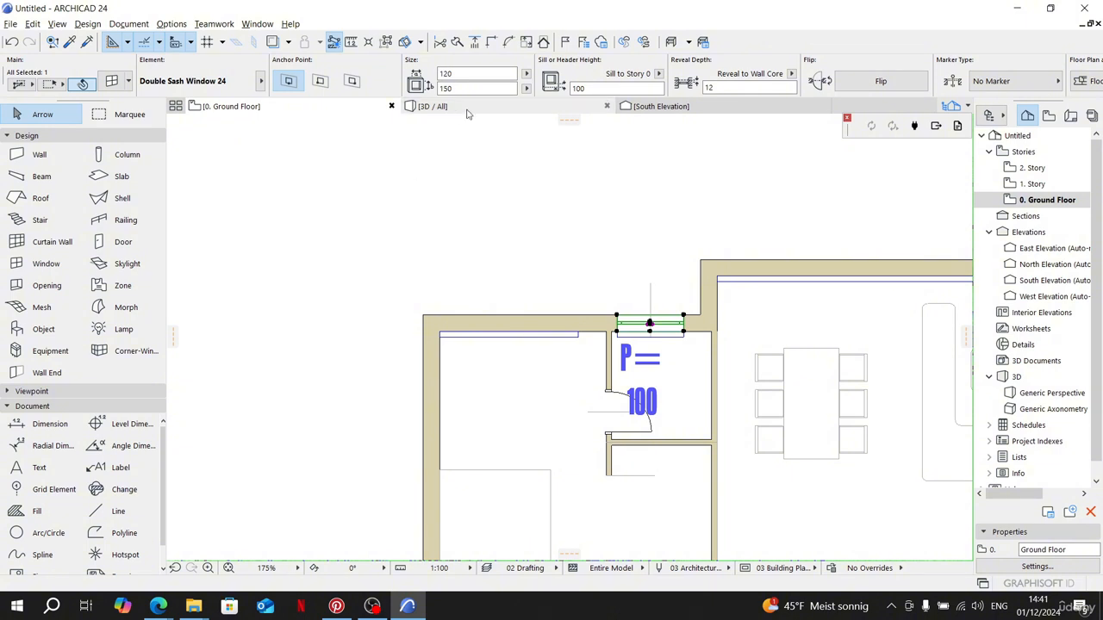
{"action": "left_click", "coordinate": [338, 244]}
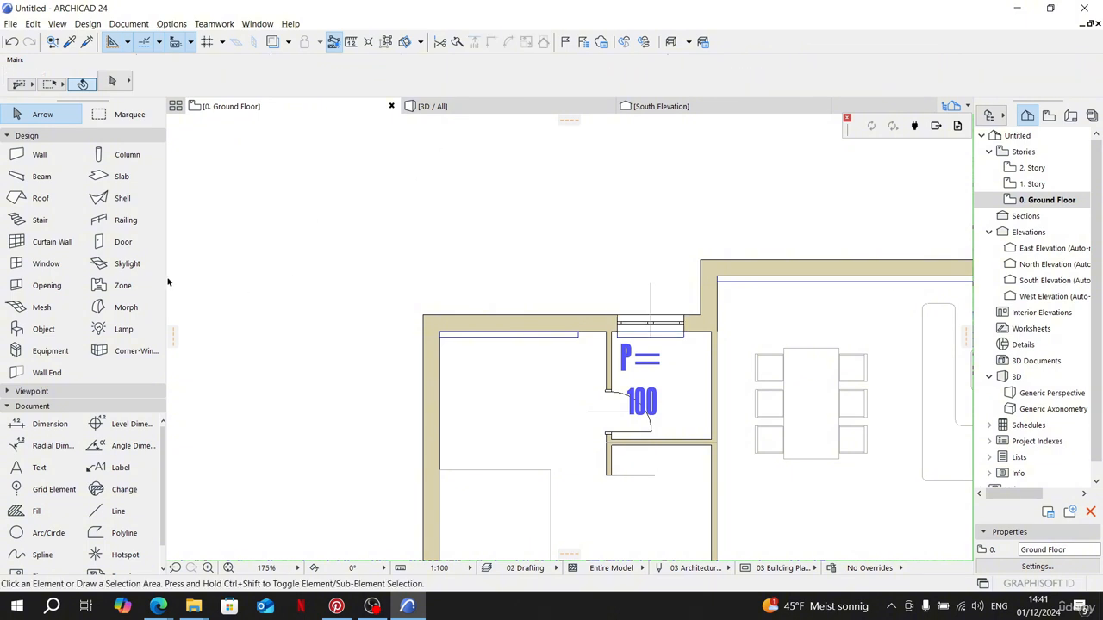
Step: Review the Window tool's default settings for the Double Sash Window 24
{"action": "left_click", "coordinate": [46, 263]}
{"action": "scroll", "coordinate": [353, 245], "scroll_direction": "down", "scroll_amount": 3}
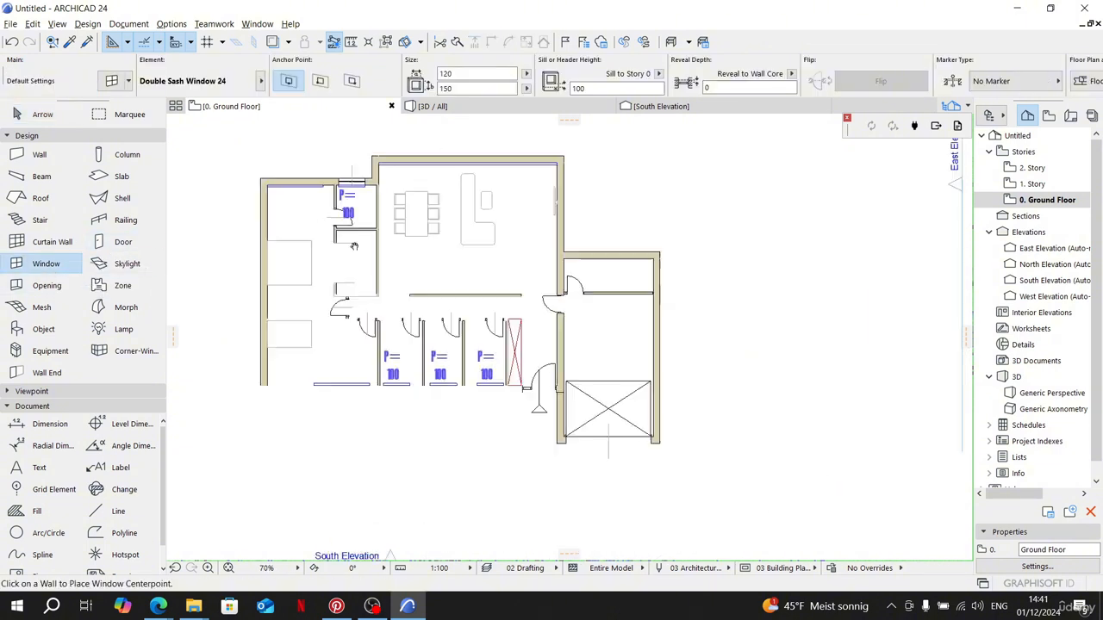
{"action": "middle_click_drag", "start_coordinate": [354, 247], "coordinate": [331, 194]}
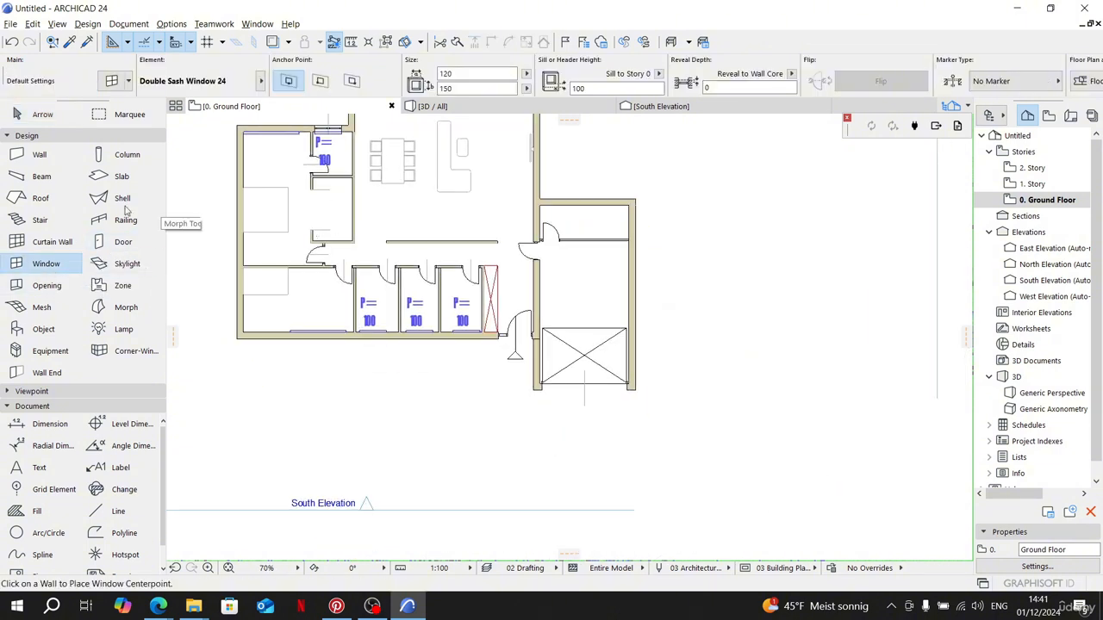
{"action": "double_click", "coordinate": [50, 266]}
{"action": "left_click", "coordinate": [826, 435]}
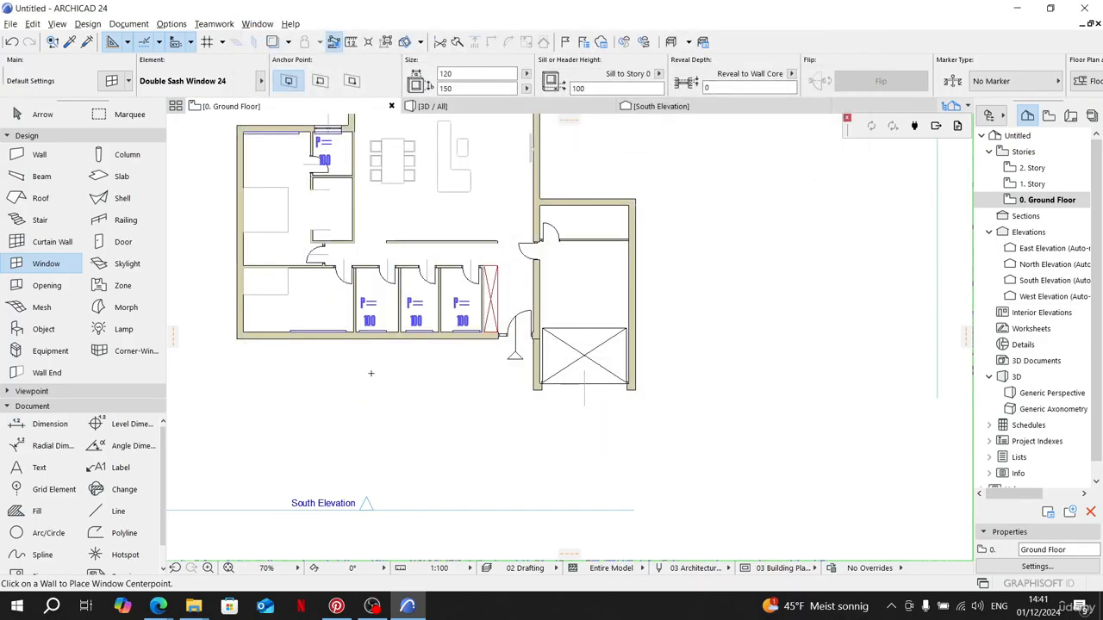
Step: Draw a vertical guide line from the midpoint of the window outline in the leftmost lower P = 100 room outward across the exterior wall
{"action": "scroll", "coordinate": [469, 309], "scroll_direction": "up", "scroll_amount": 6}
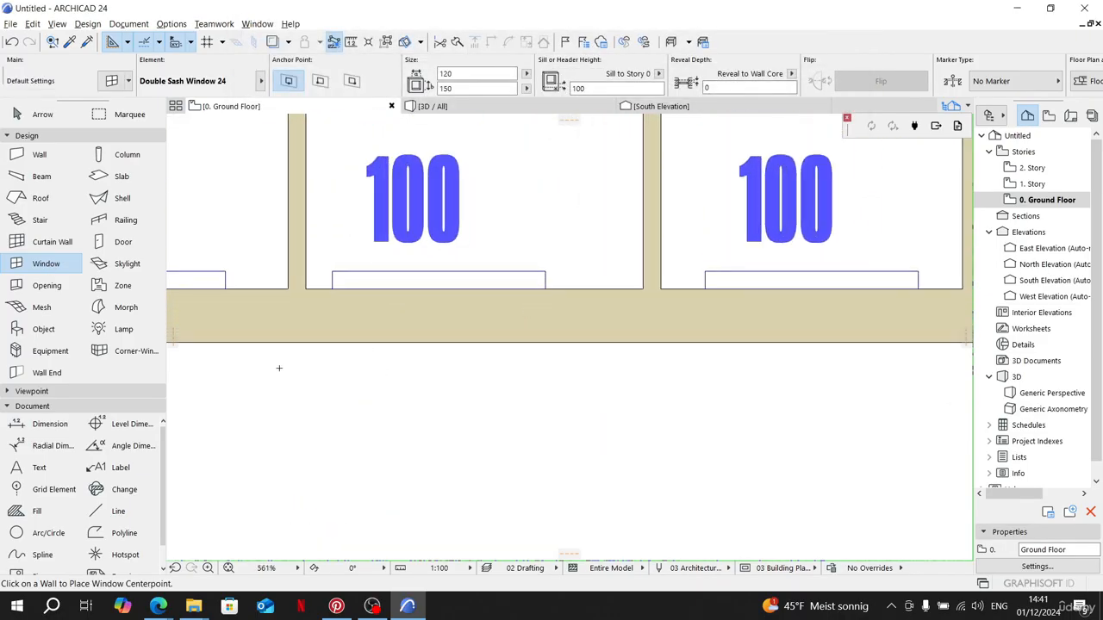
{"action": "left_click", "coordinate": [120, 511]}
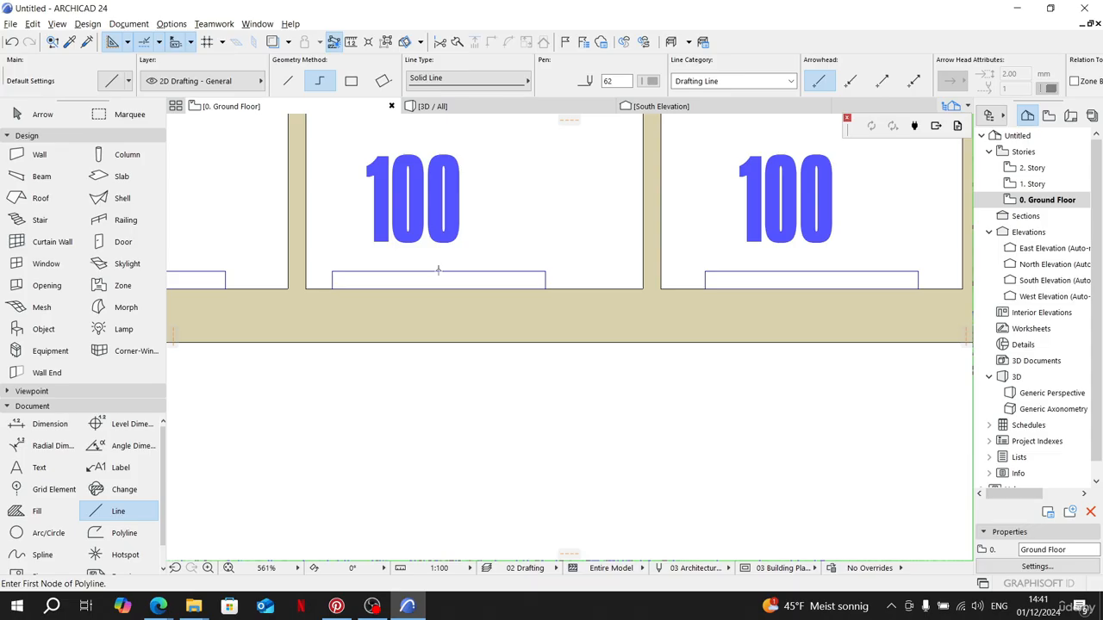
{"action": "left_click", "coordinate": [438, 269]}
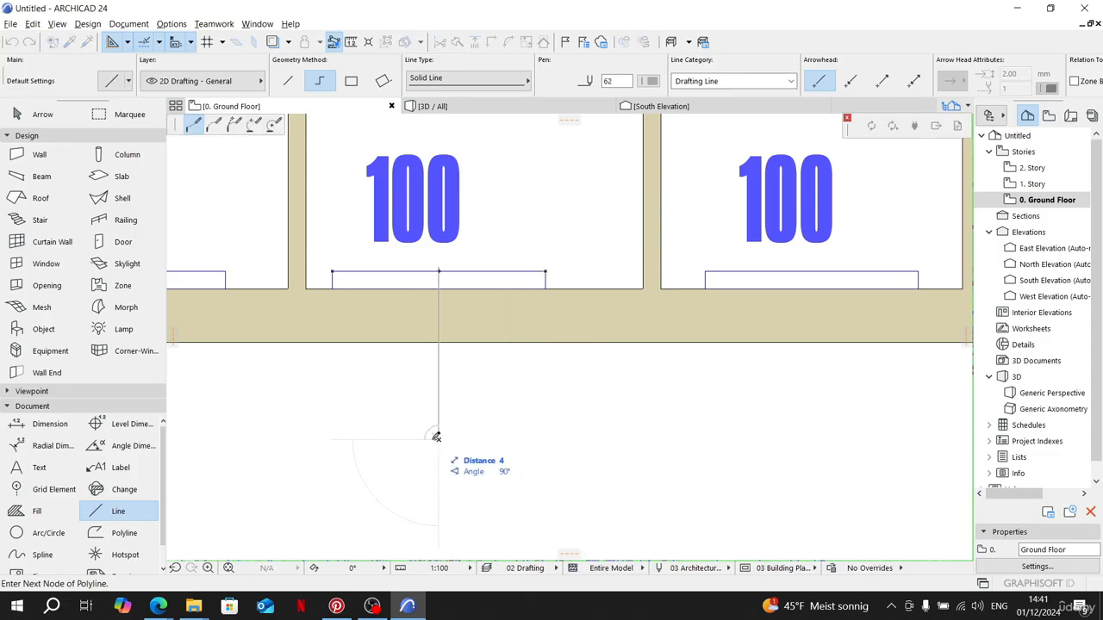
{"action": "left_click", "coordinate": [438, 440]}
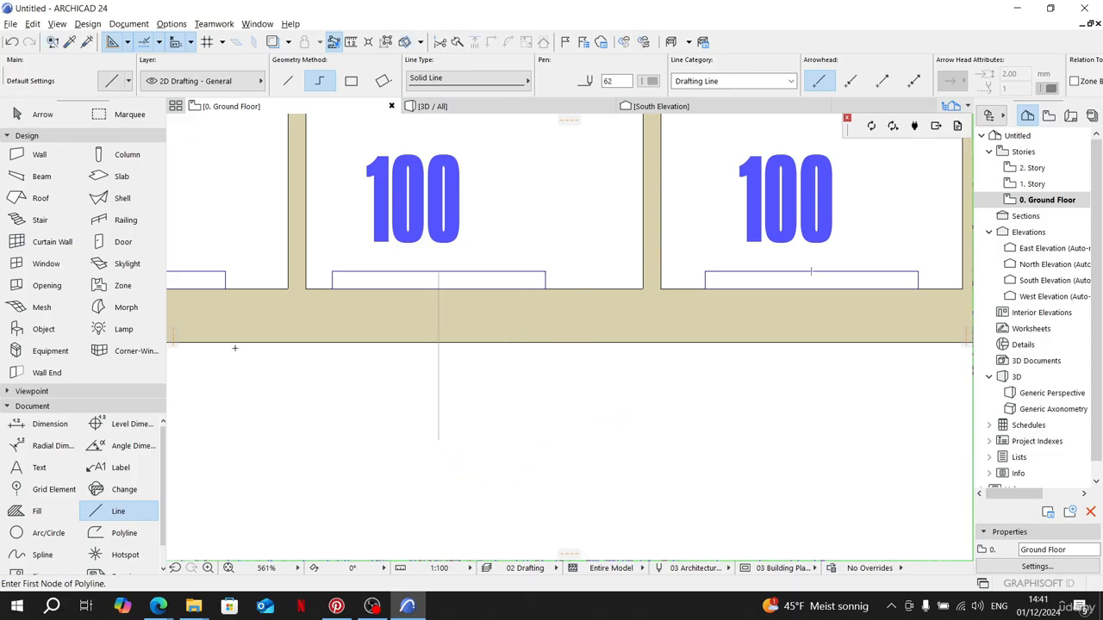
{"action": "key", "text": "Escape"}
Step: Place a double sash window on the lower exterior wall's outer face, centred on the guide line and oriented towards the room
{"action": "middle_click_drag", "start_coordinate": [596, 338], "coordinate": [559, 333]}
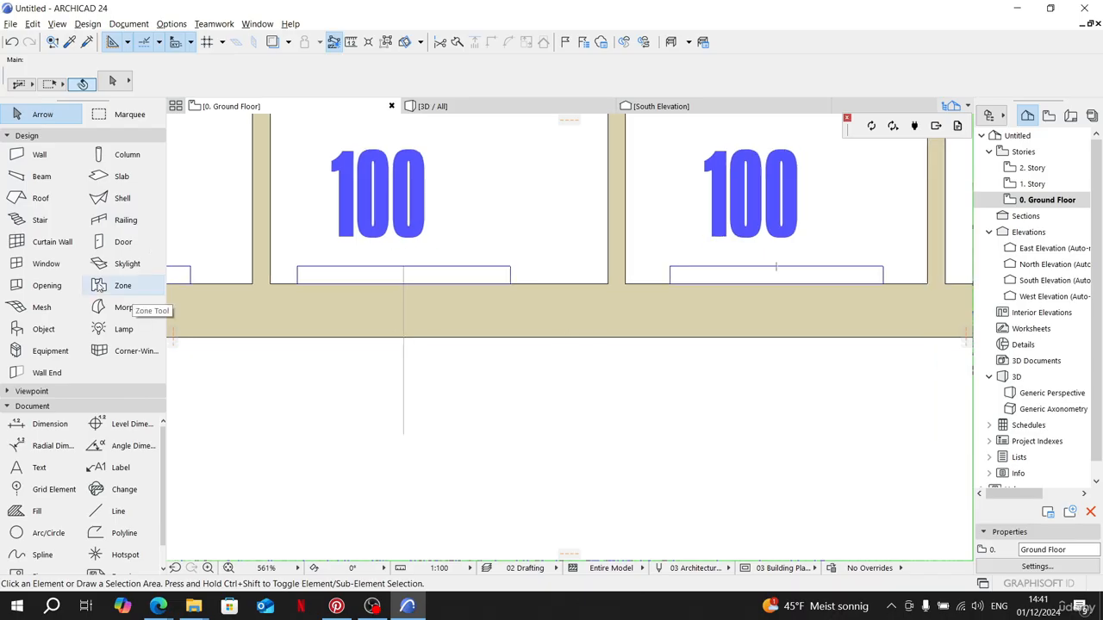
{"action": "left_click", "coordinate": [43, 265]}
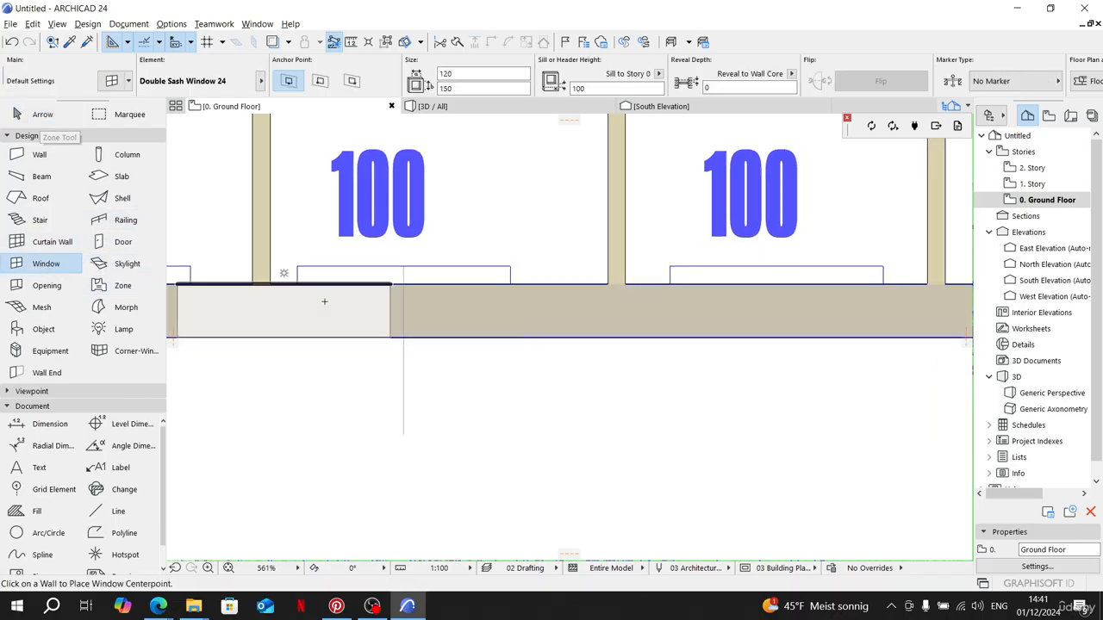
{"action": "left_click", "coordinate": [403, 345]}
{"action": "left_click", "coordinate": [435, 197]}
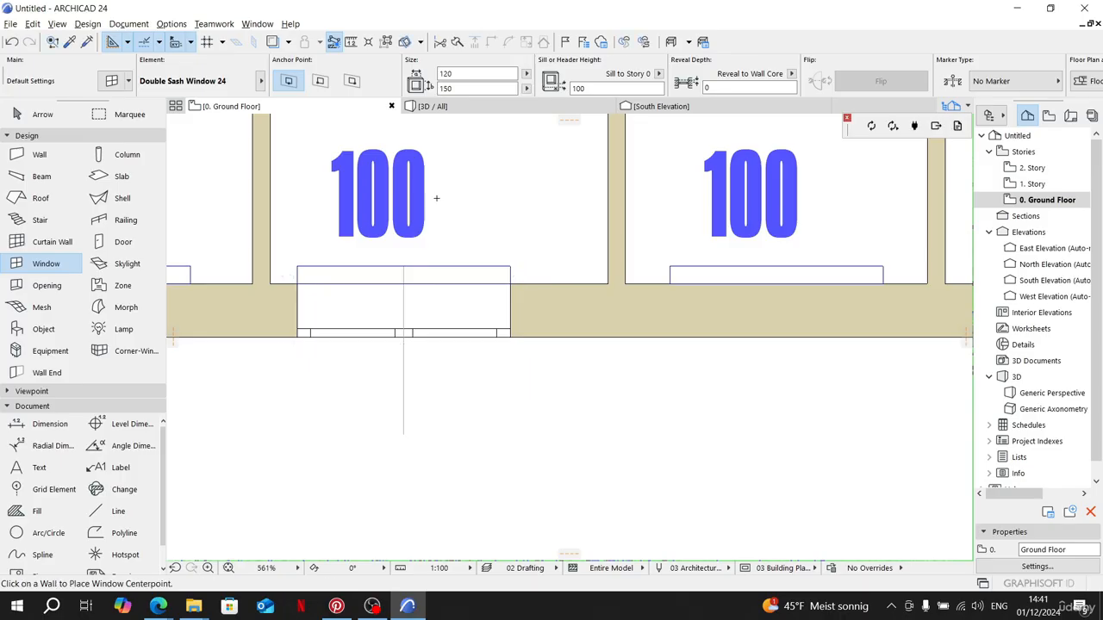
Step: Open the reveal settings of the double sash window just placed in the lower exterior wall
{"action": "scroll", "coordinate": [435, 198], "scroll_direction": "down", "scroll_amount": 3}
{"action": "key", "text": "Escape"}
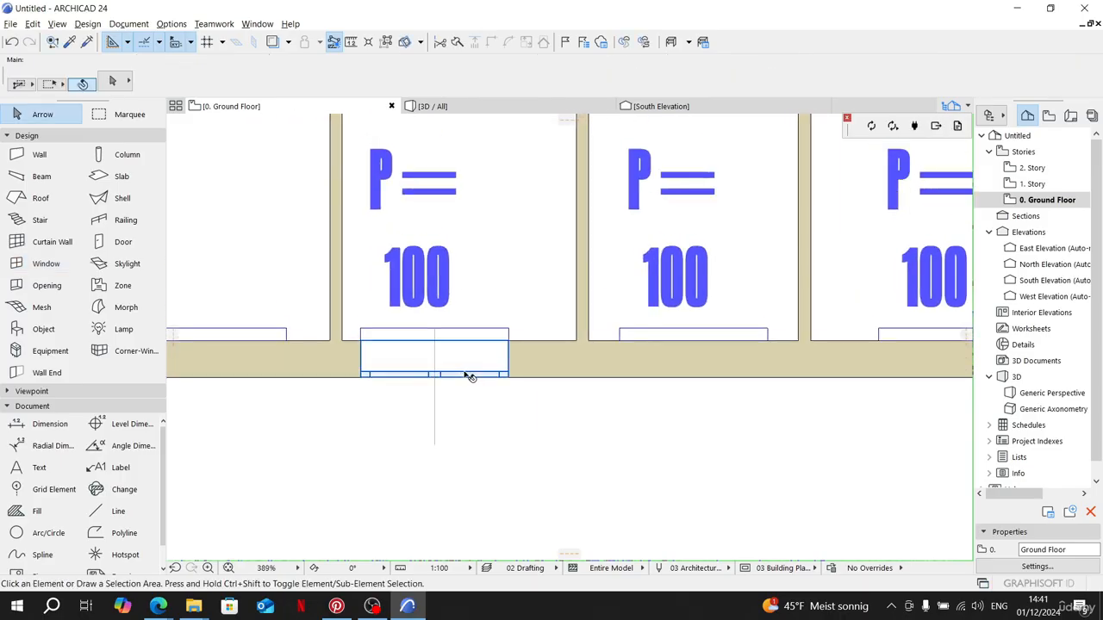
{"action": "left_click", "coordinate": [467, 375]}
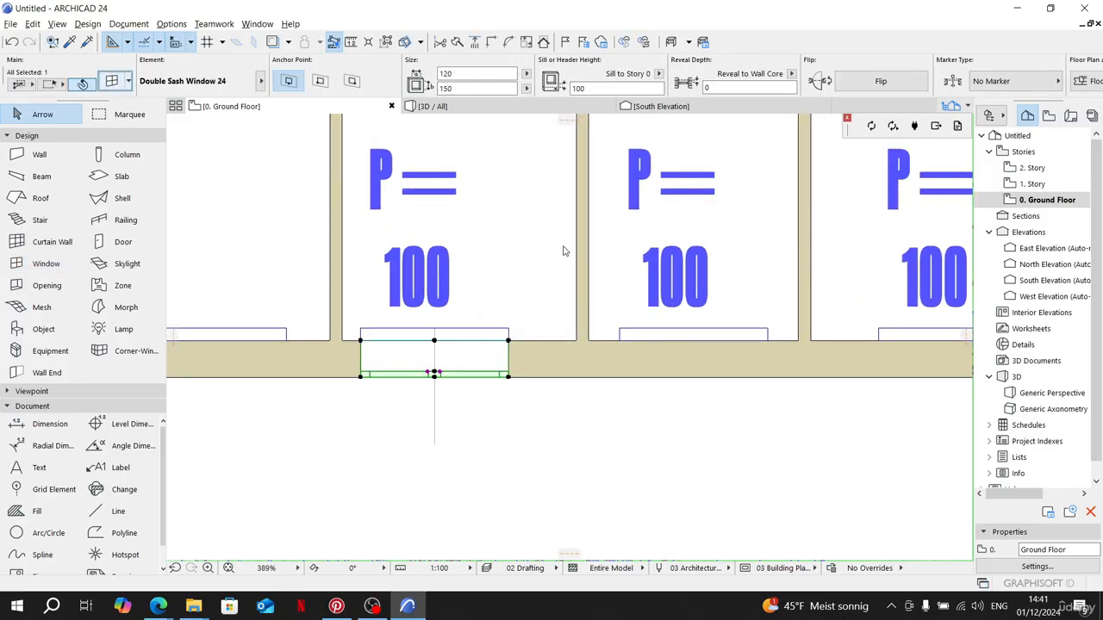
{"action": "key", "text": "ctrl+t"}
{"action": "left_click", "coordinate": [525, 106]}
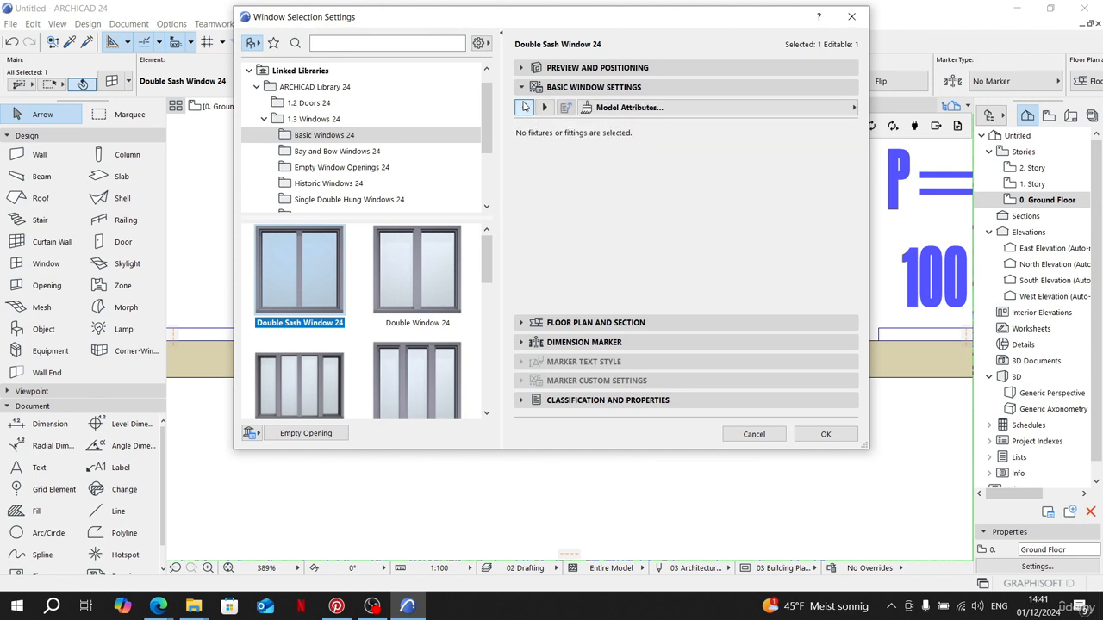
{"action": "left_click", "coordinate": [524, 107]}
{"action": "left_click", "coordinate": [524, 107]}
{"action": "left_click", "coordinate": [524, 107]}
{"action": "left_click", "coordinate": [524, 107]}
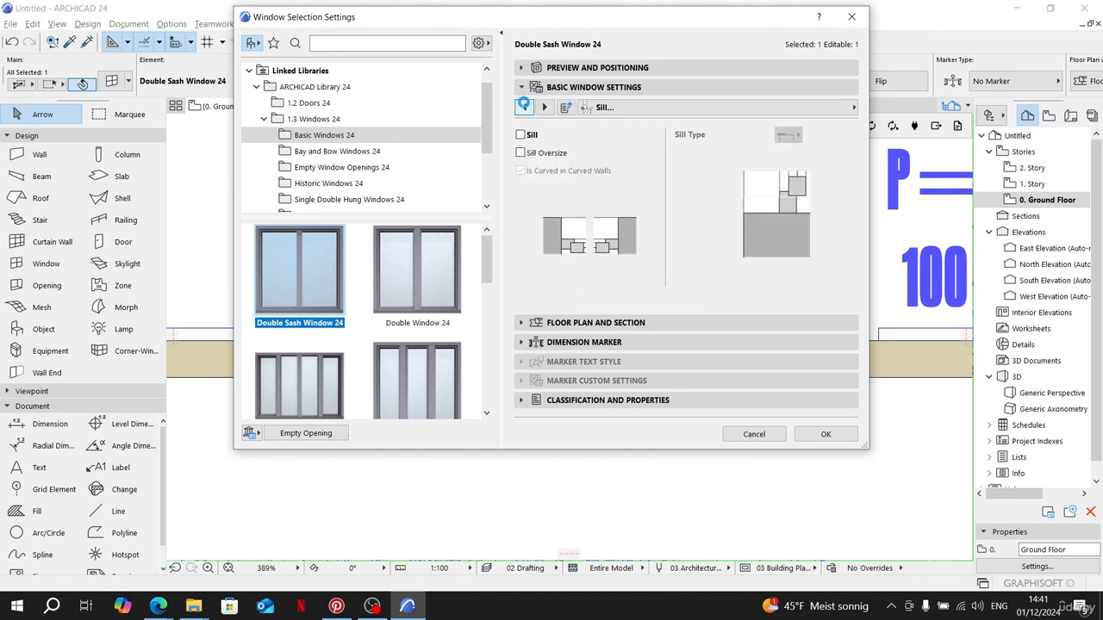
{"action": "left_click", "coordinate": [524, 107]}
{"action": "left_click", "coordinate": [524, 107]}
{"action": "left_click", "coordinate": [524, 107]}
{"action": "left_click", "coordinate": [523, 107]}
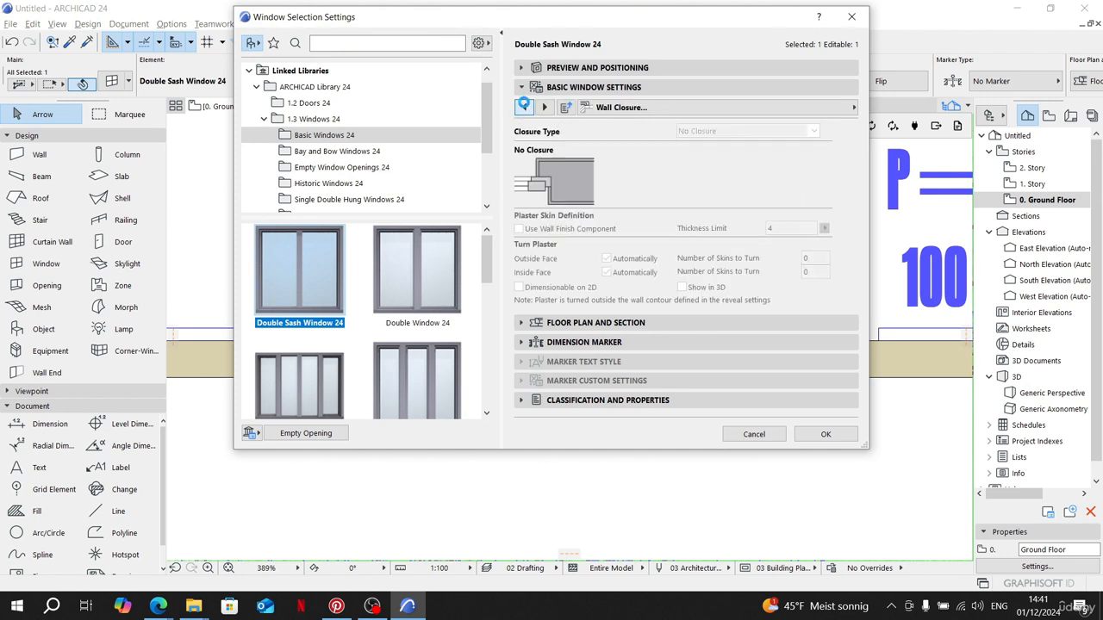
Step: Page back through the double sash window's basic settings from Wall Closure to Reveal and accept the dialog
{"action": "left_click", "coordinate": [524, 106]}
{"action": "left_click", "coordinate": [524, 106]}
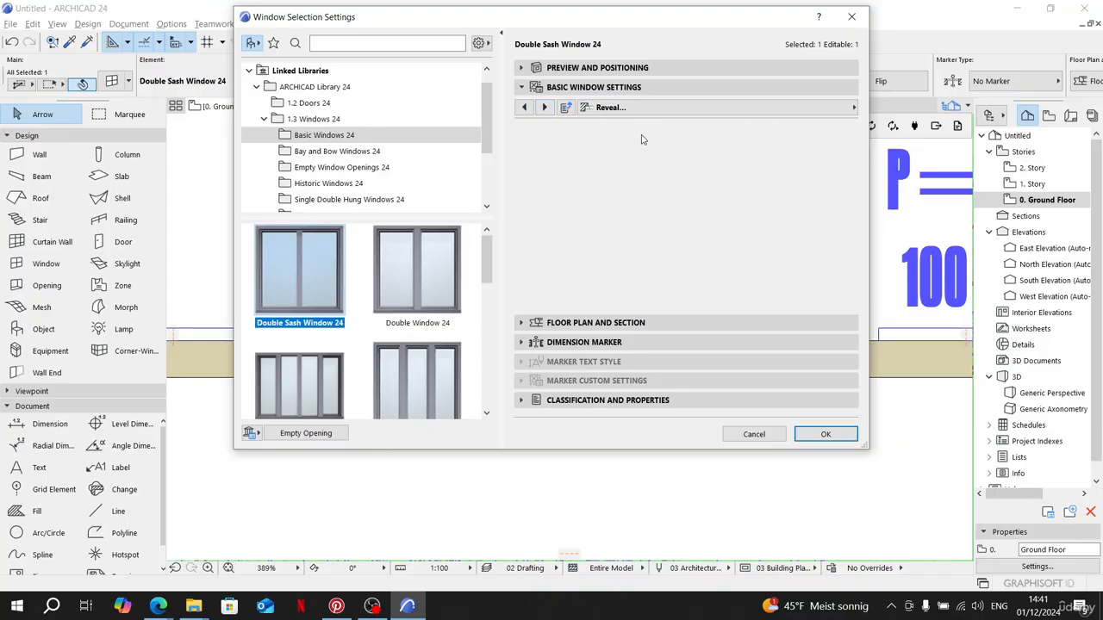
{"action": "left_click", "coordinate": [824, 434]}
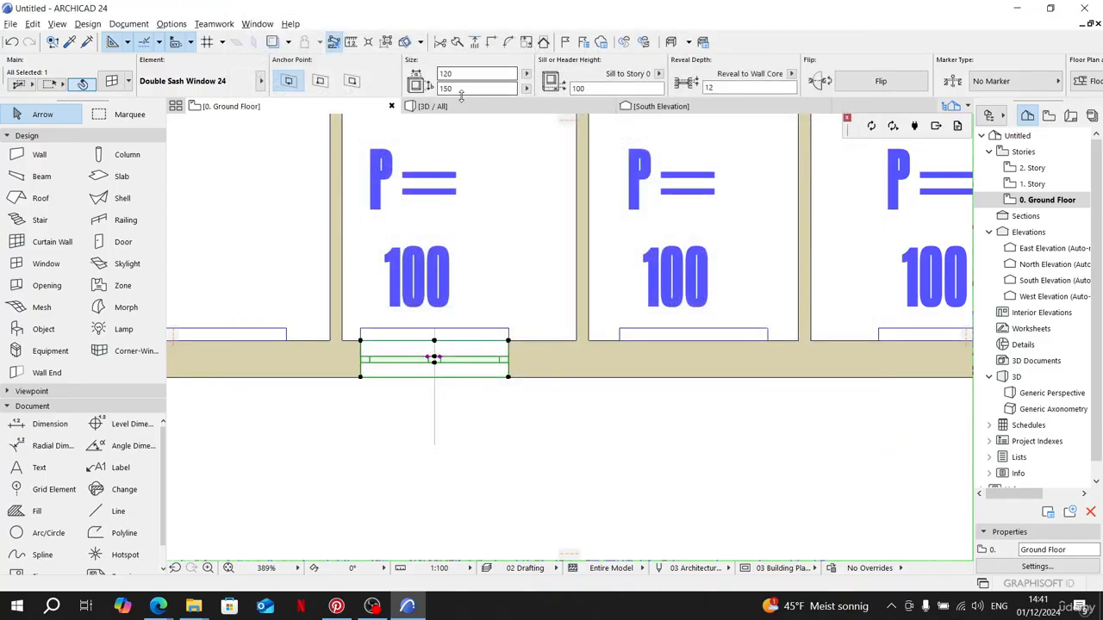
Step: Inspect the double sash window in 3D from inside and outside the house, and return to the ground floor plan
{"action": "left_click", "coordinate": [461, 105]}
{"action": "scroll", "coordinate": [622, 432], "scroll_direction": "down", "scroll_amount": 7}
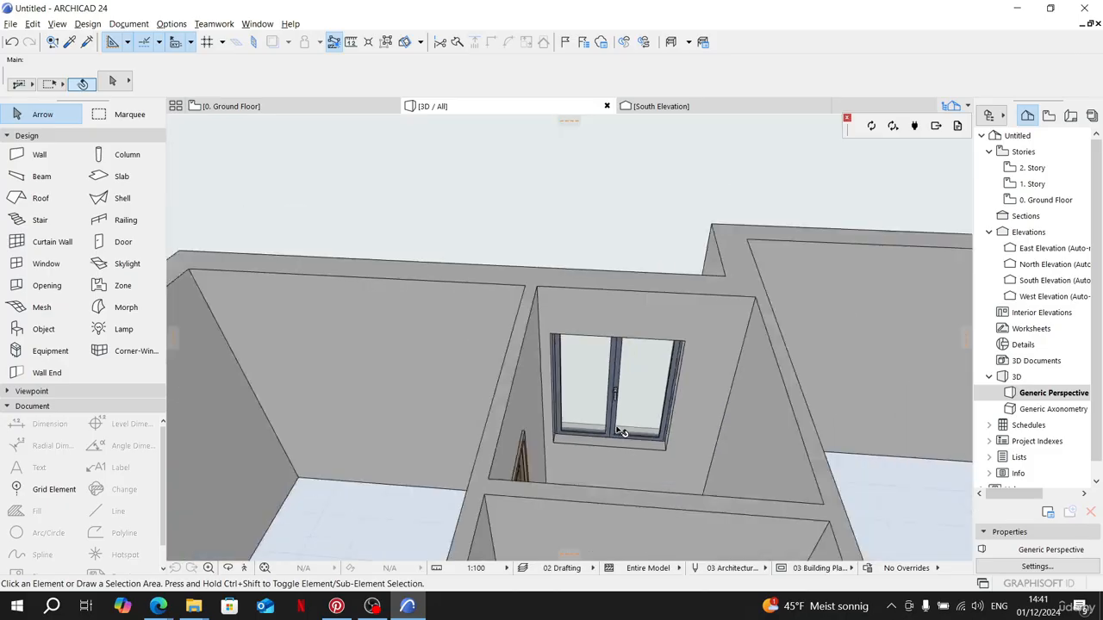
{"action": "middle_click_drag", "start_coordinate": [634, 468], "coordinate": [584, 311]}
{"action": "scroll", "coordinate": [603, 422], "scroll_direction": "up", "scroll_amount": 10}
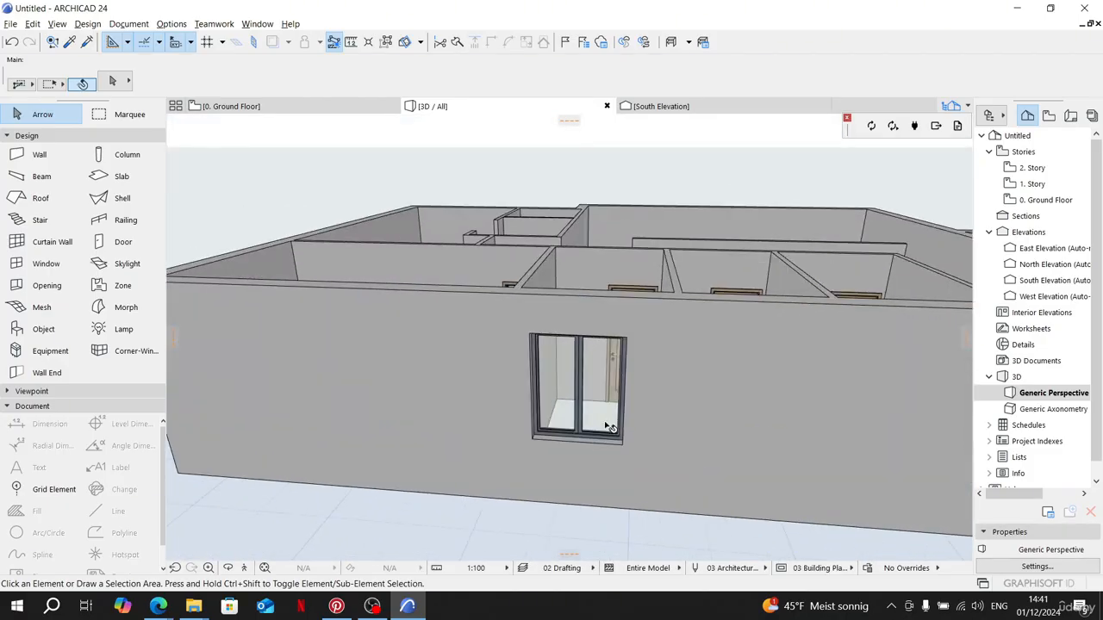
{"action": "middle_click_drag", "start_coordinate": [620, 403], "coordinate": [678, 380], "text": "shift"}
{"action": "scroll", "coordinate": [589, 428], "scroll_direction": "down", "scroll_amount": 3}
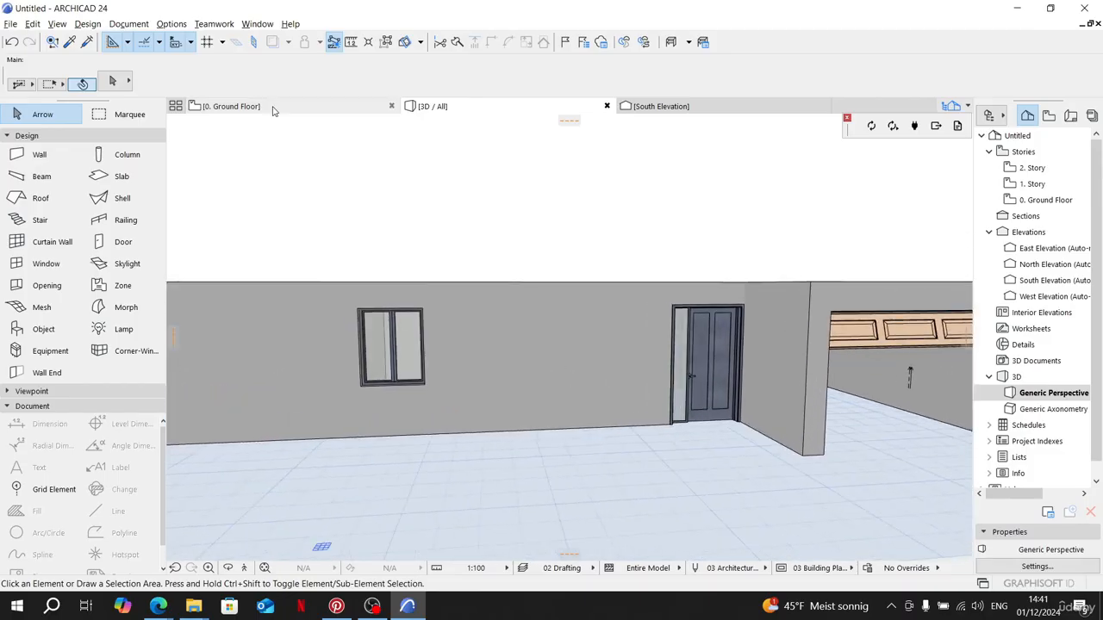
{"action": "left_click", "coordinate": [276, 107]}
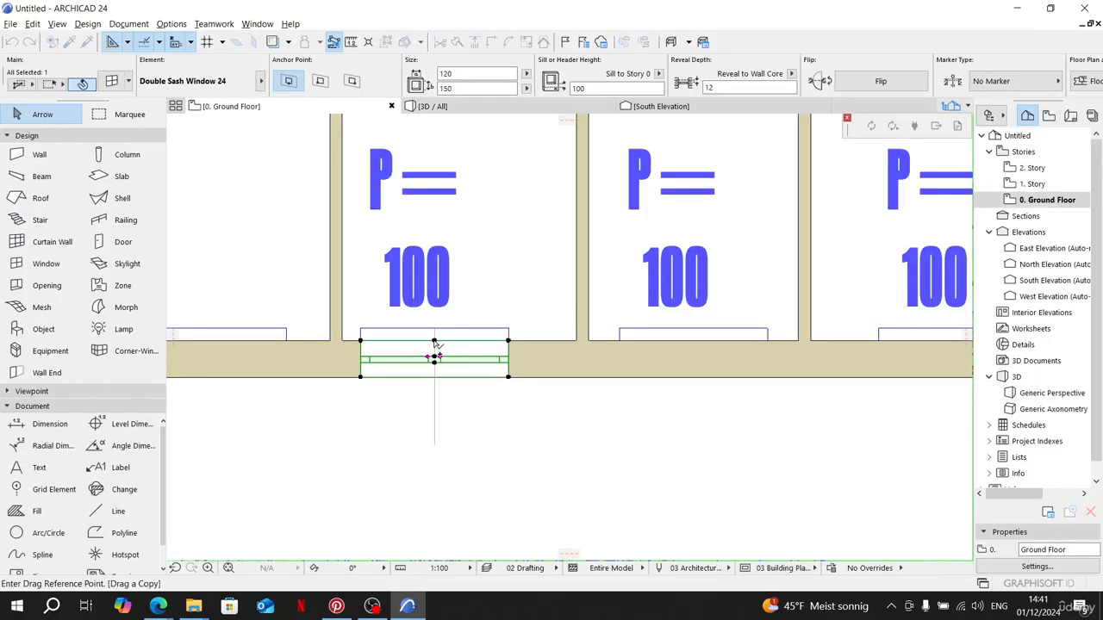
{"action": "left_click", "coordinate": [360, 341]}
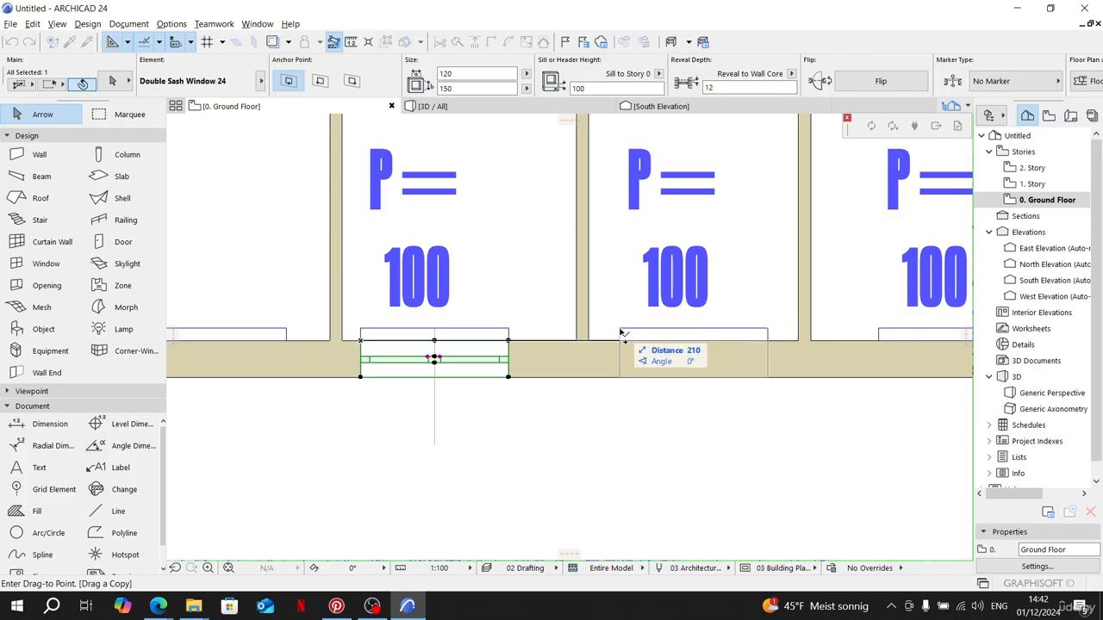
{"action": "key", "text": "Escape"}
{"action": "key", "text": "Escape"}
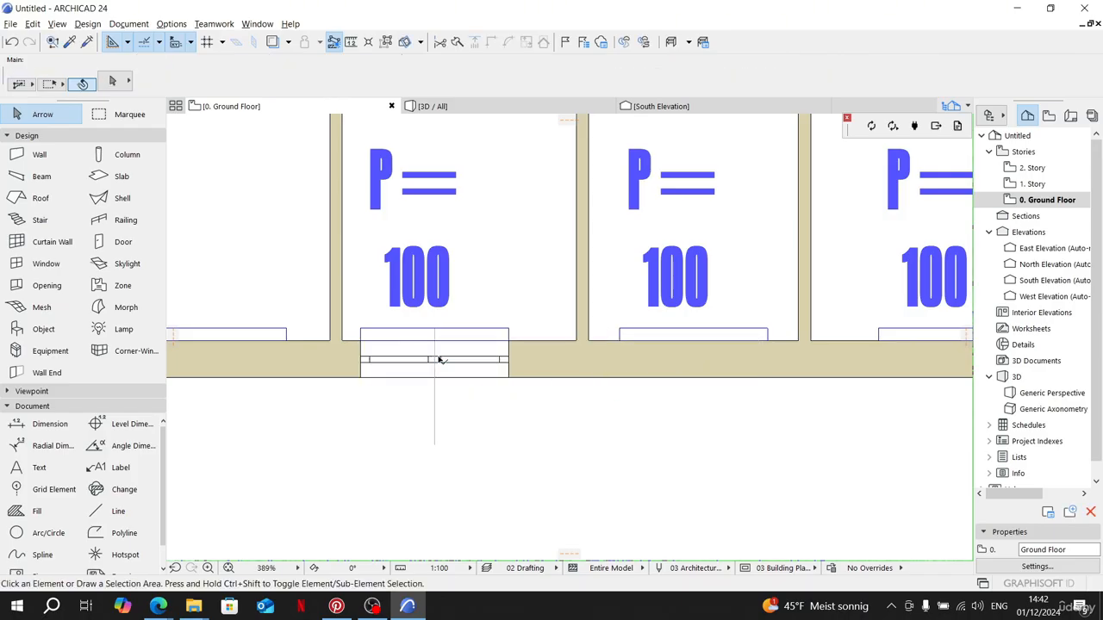
{"action": "left_click", "coordinate": [448, 369]}
{"action": "scroll", "coordinate": [448, 369], "scroll_direction": "down", "scroll_amount": 5}
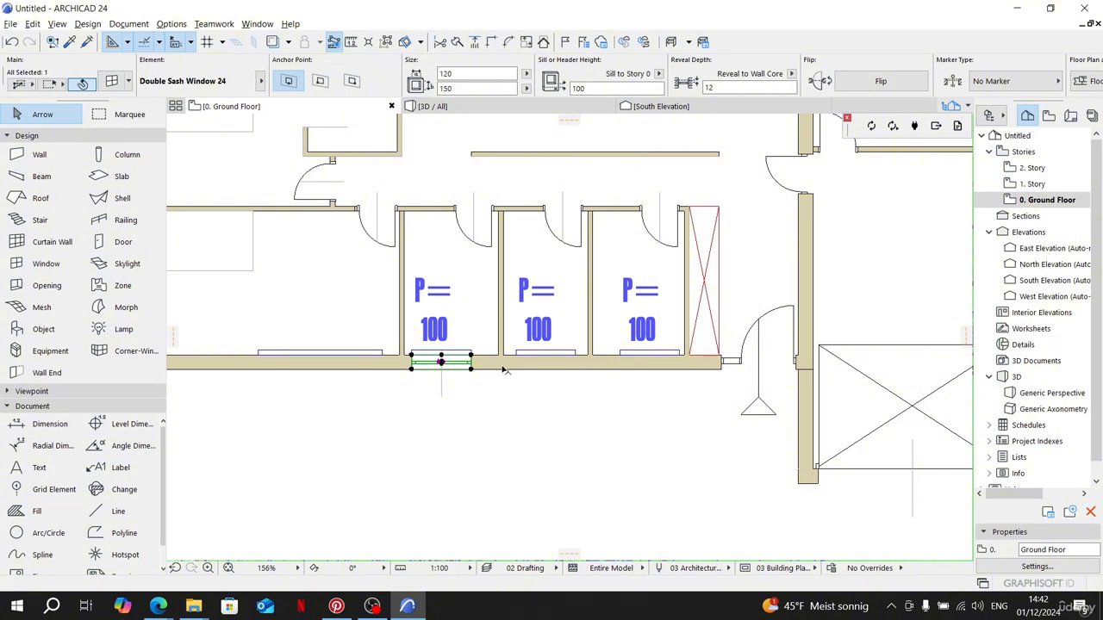
{"action": "middle_click_drag", "start_coordinate": [446, 364], "coordinate": [484, 360]}
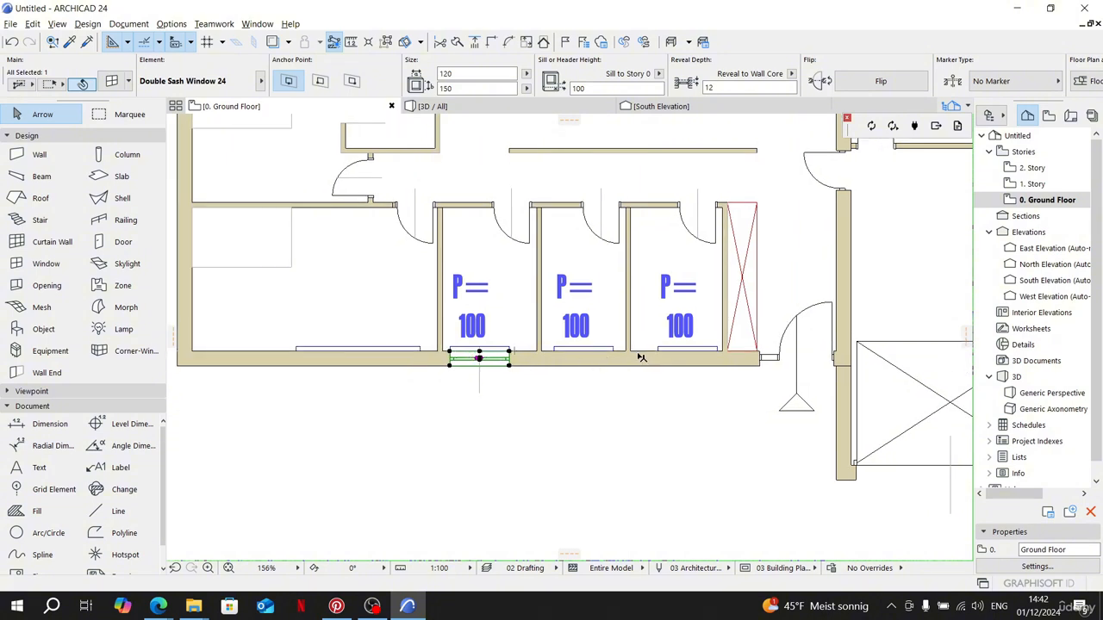
{"action": "scroll", "coordinate": [483, 376], "scroll_direction": "up", "scroll_amount": 4}
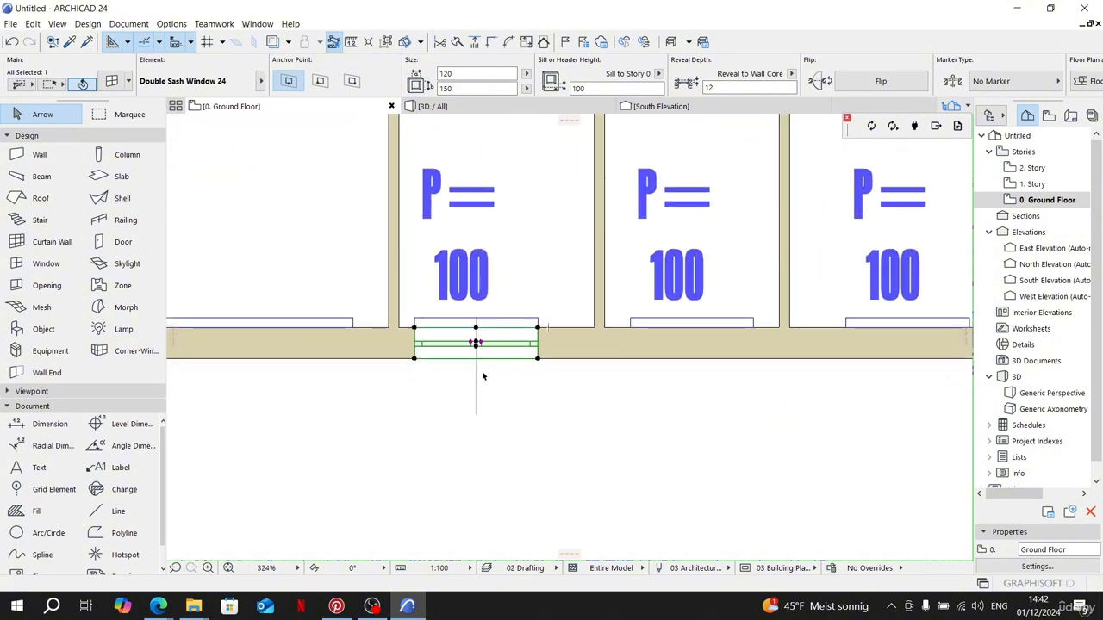
{"action": "scroll", "coordinate": [482, 377], "scroll_direction": "up", "scroll_amount": 2}
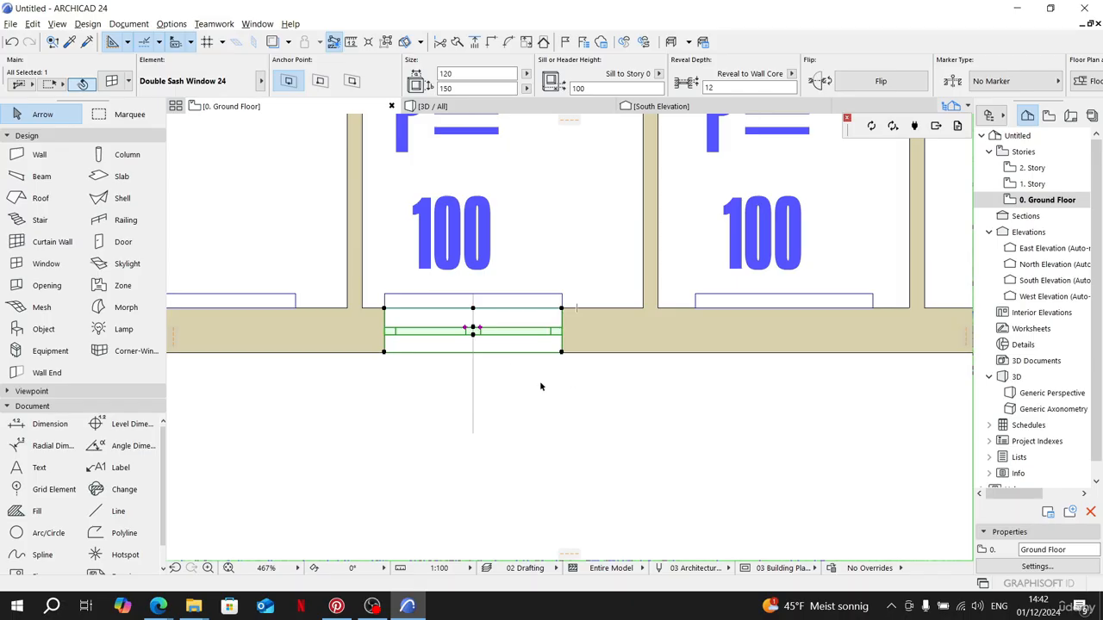
{"action": "left_click", "coordinate": [600, 403]}
{"action": "scroll", "coordinate": [621, 397], "scroll_direction": "down", "scroll_amount": 4}
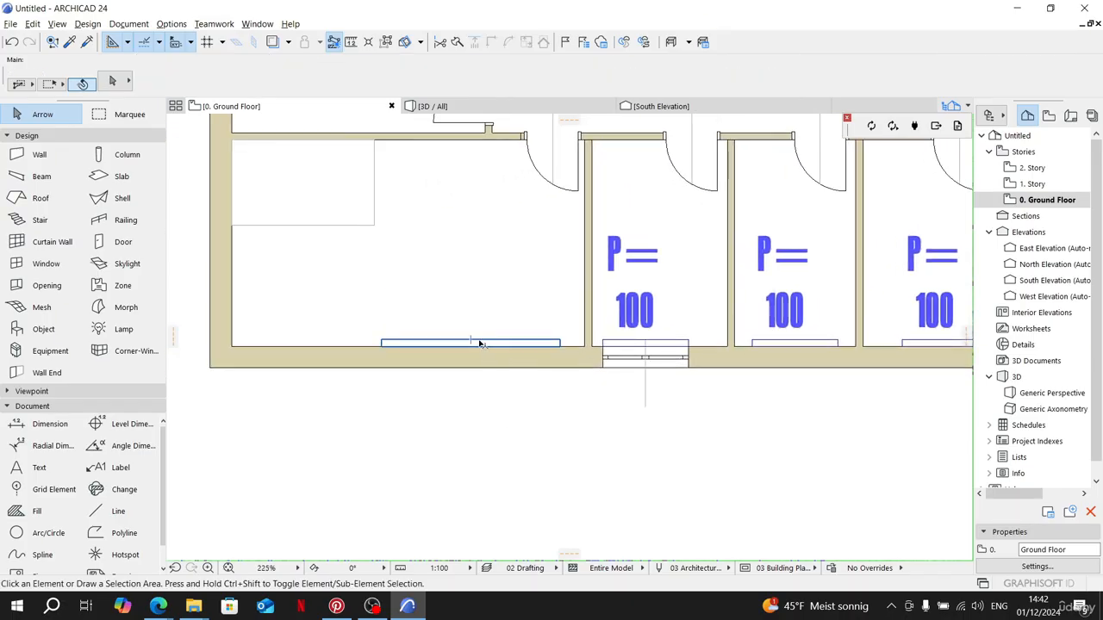
{"action": "scroll", "coordinate": [493, 344], "scroll_direction": "down", "scroll_amount": 7}
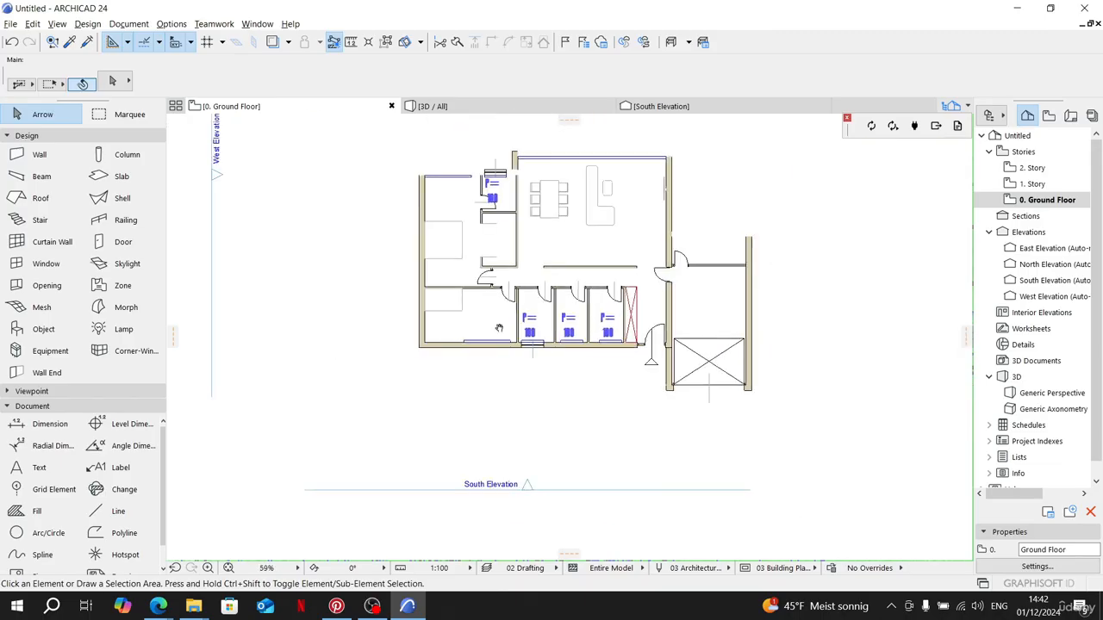
{"action": "middle_click_drag", "start_coordinate": [500, 327], "coordinate": [498, 349]}
{"action": "scroll", "coordinate": [443, 219], "scroll_direction": "up", "scroll_amount": 5}
{"action": "scroll", "coordinate": [515, 348], "scroll_direction": "down", "scroll_amount": 3}
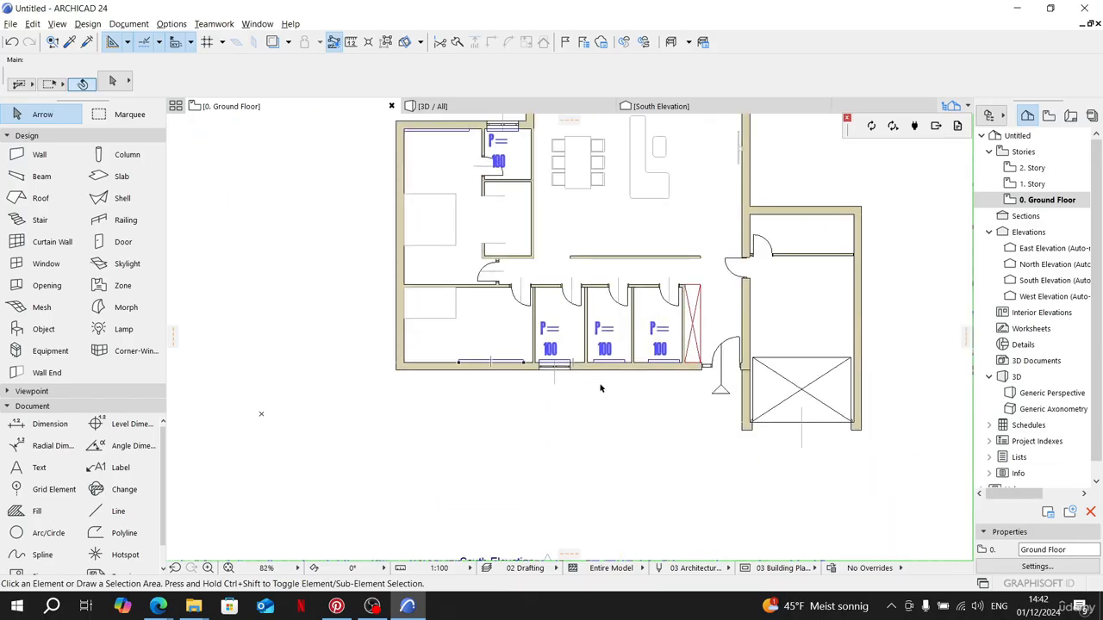
{"action": "scroll", "coordinate": [511, 365], "scroll_direction": "up", "scroll_amount": 9}
{"action": "left_click", "coordinate": [508, 369]}
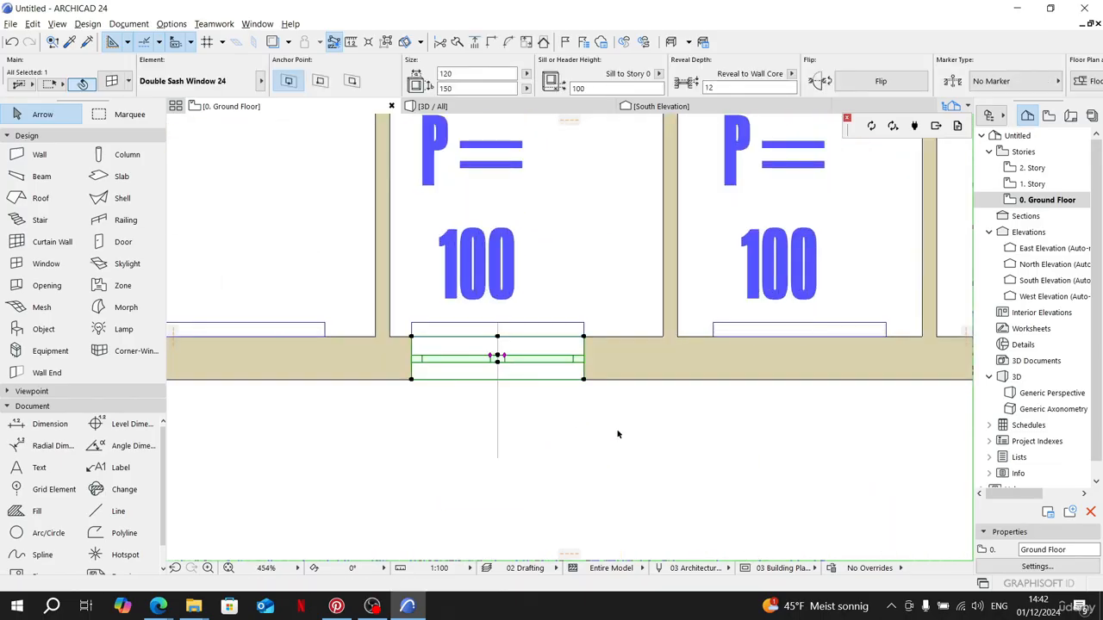
{"action": "scroll", "coordinate": [577, 404], "scroll_direction": "down", "scroll_amount": 2}
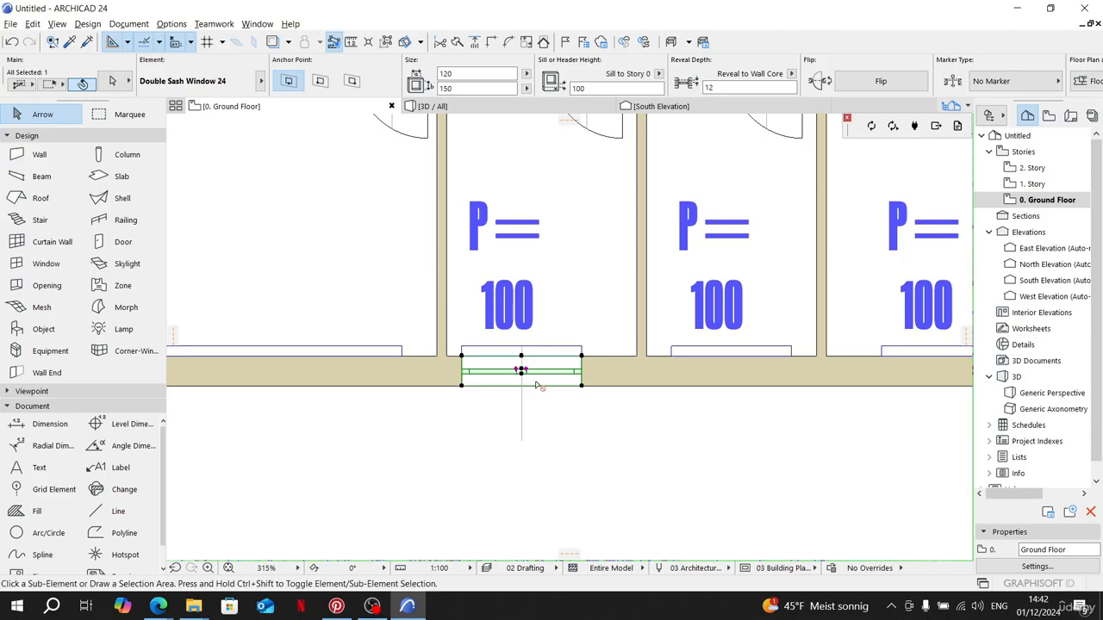
{"action": "key", "text": "ctrl+shift+d"}
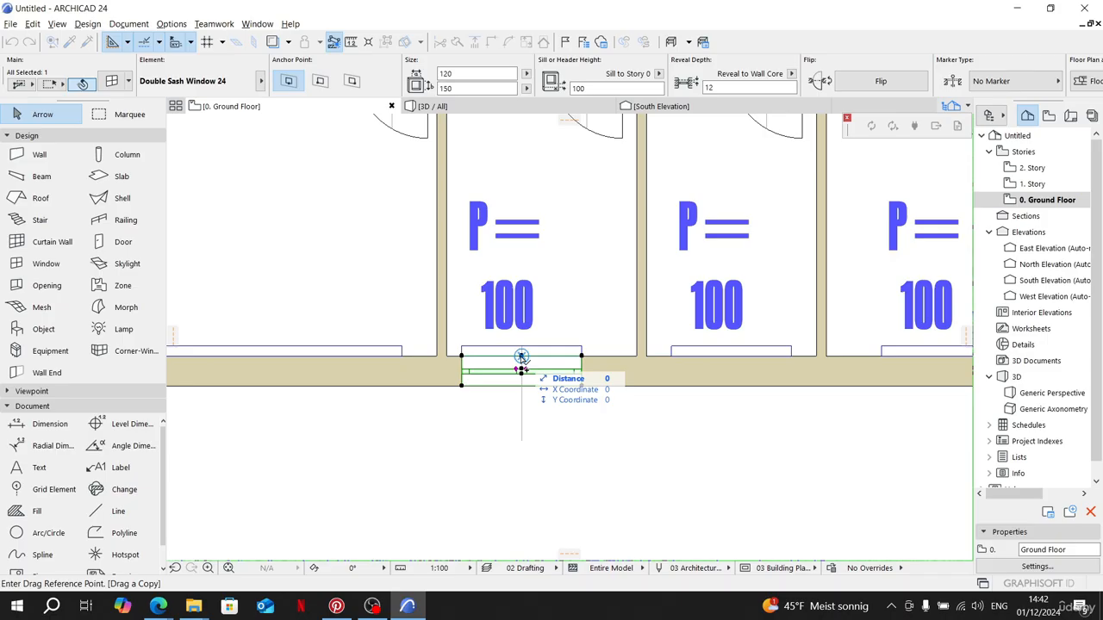
{"action": "left_click", "coordinate": [521, 356]}
{"action": "middle_click_drag", "start_coordinate": [522, 360], "coordinate": [418, 360]}
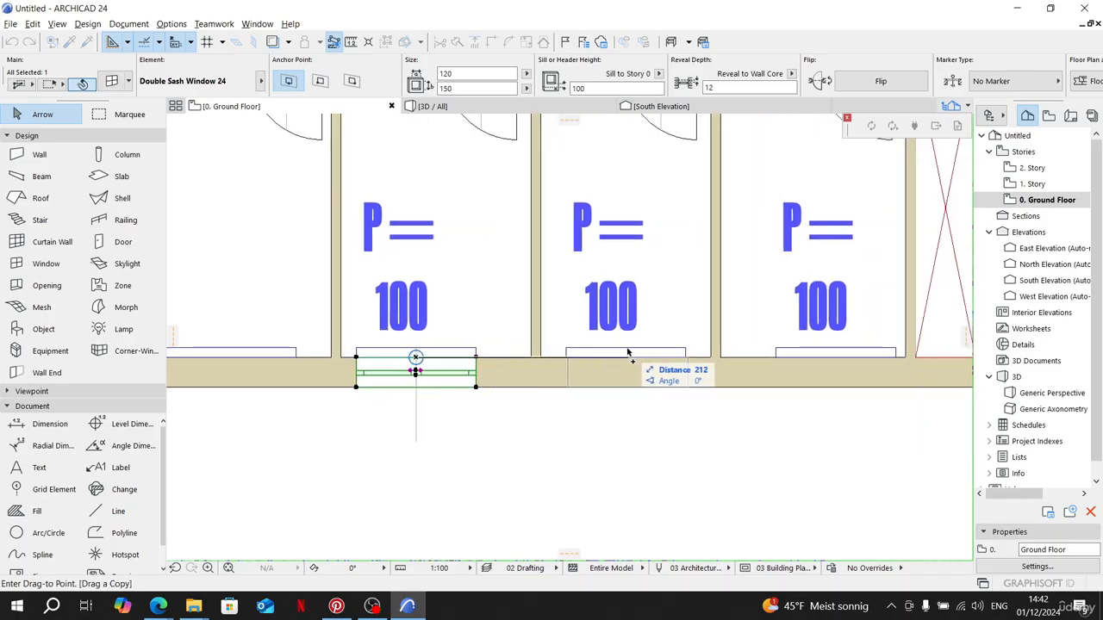
{"action": "key", "text": "Escape"}
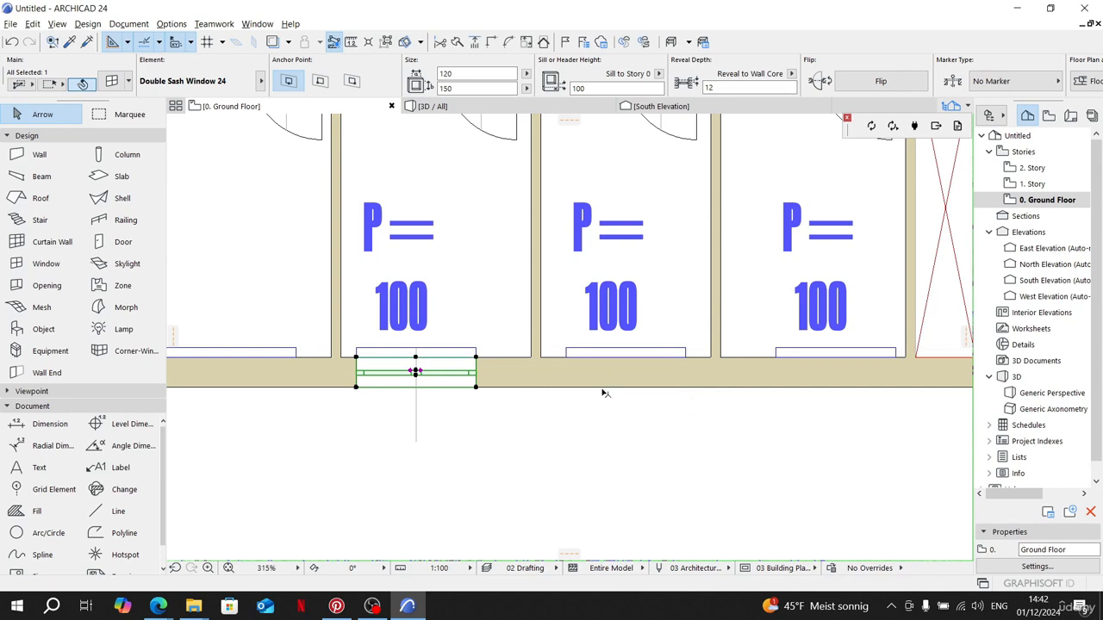
{"action": "left_click", "coordinate": [496, 431]}
Step: Copy the double sash window from its inner corner to the matching corner of the window outline in the middle P=100 room
{"action": "left_click", "coordinate": [417, 372]}
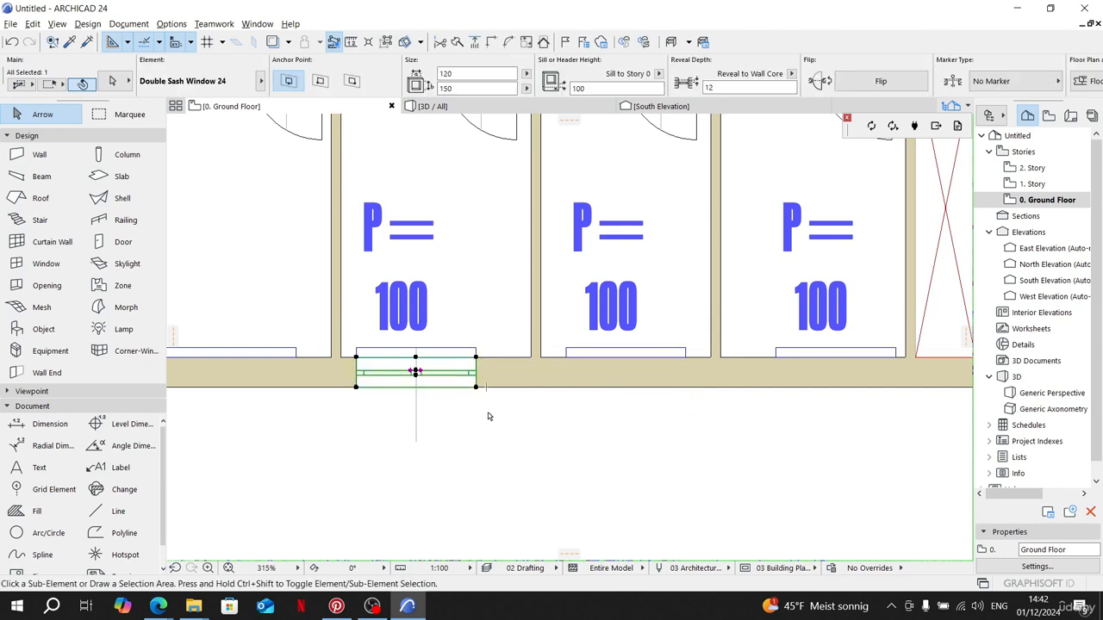
{"action": "key", "text": "ctrl+shift+d"}
{"action": "left_click", "coordinate": [357, 356]}
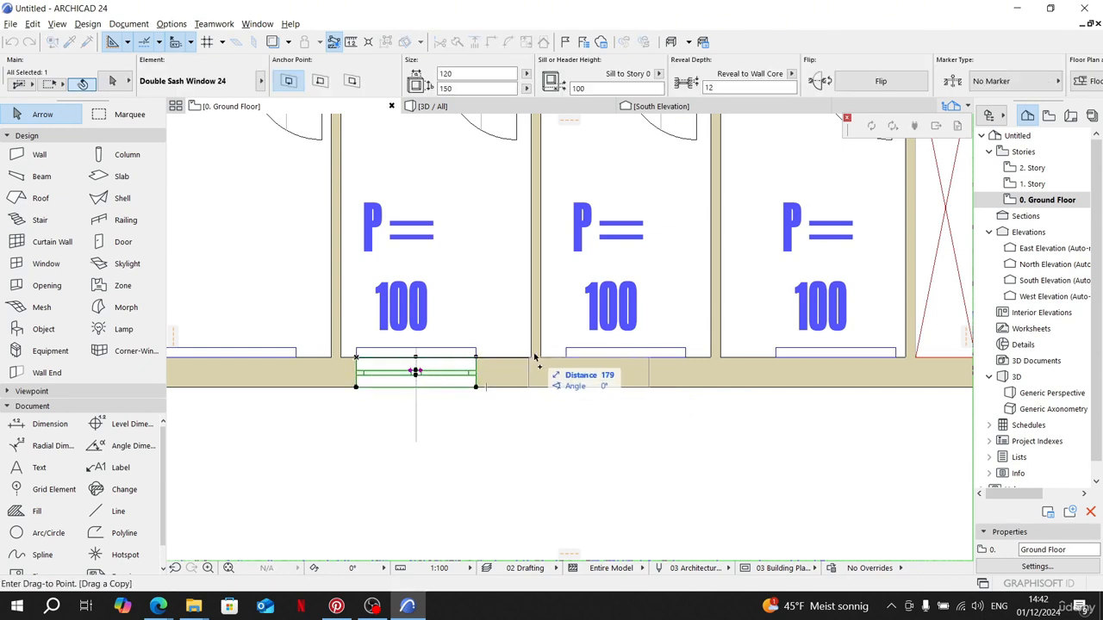
{"action": "left_click", "coordinate": [567, 358]}
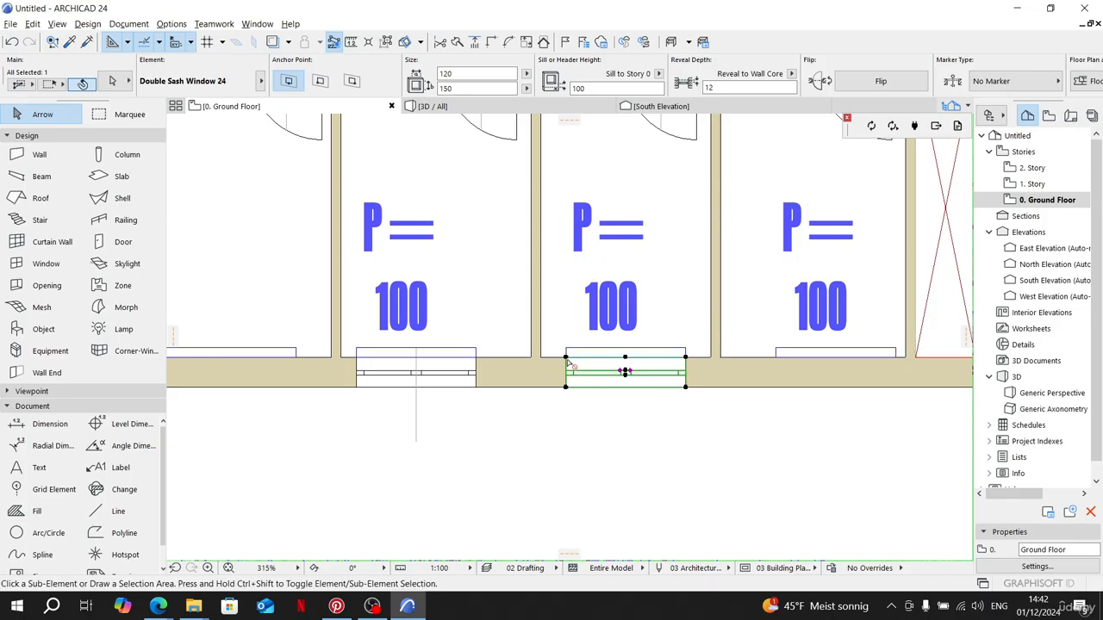
Step: Copy the middle room's window to the window outline in the P=100 room beside the entrance, and deselect it
{"action": "key", "text": "ctrl+shift+d"}
{"action": "left_click", "coordinate": [565, 357]}
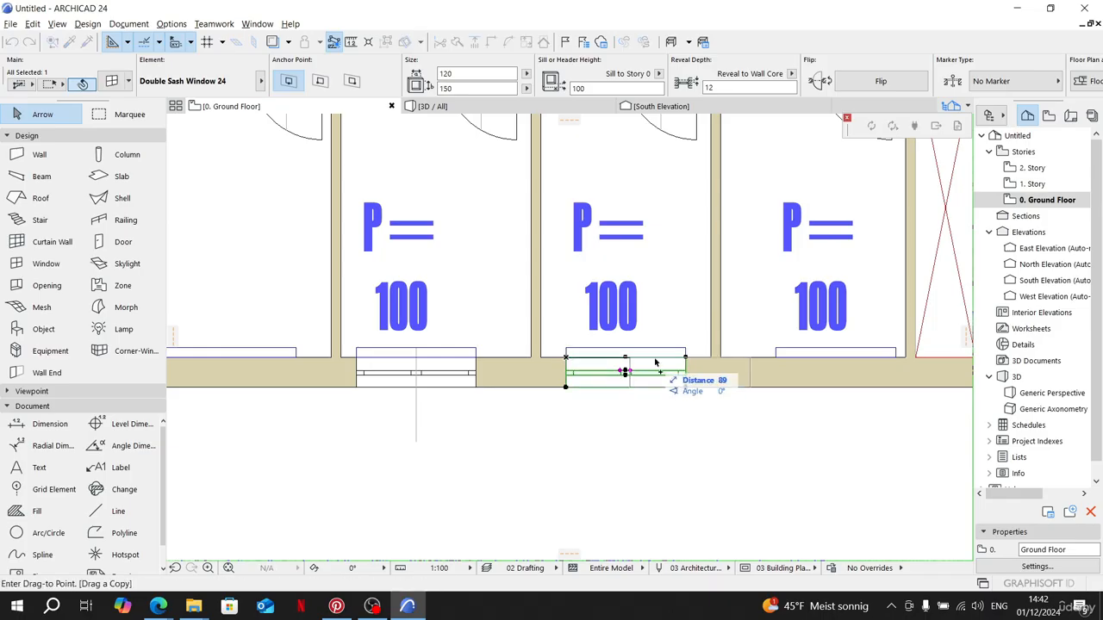
{"action": "left_click", "coordinate": [776, 357]}
{"action": "scroll", "coordinate": [584, 387], "scroll_direction": "down", "scroll_amount": 3}
{"action": "left_click", "coordinate": [666, 456]}
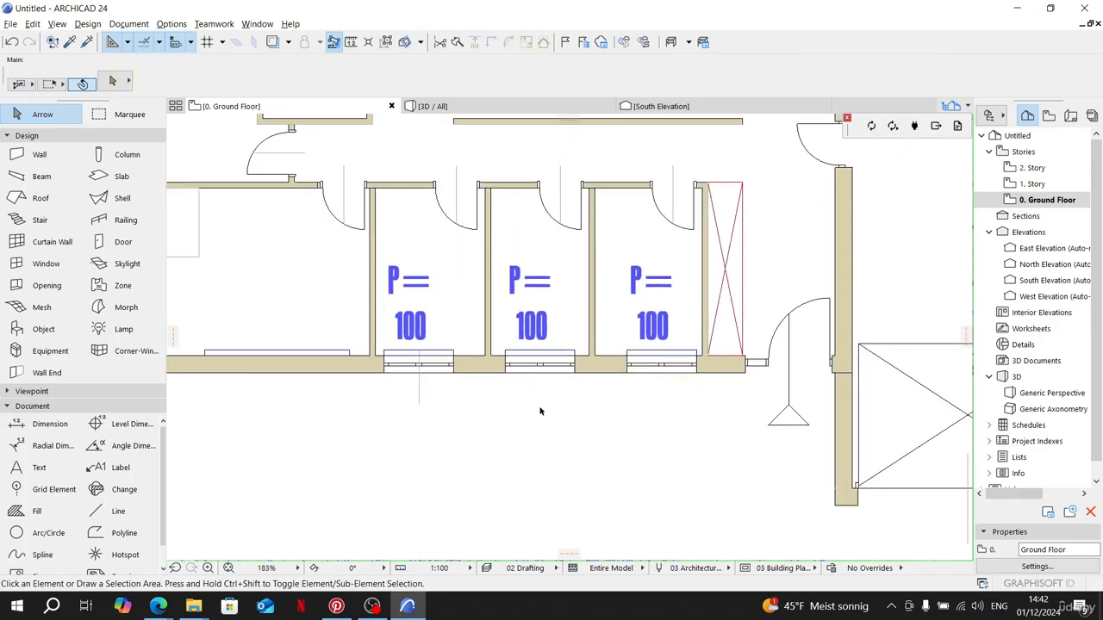
Step: Inspect the three front windows in the 3D view from several angles
{"action": "left_click", "coordinate": [485, 103]}
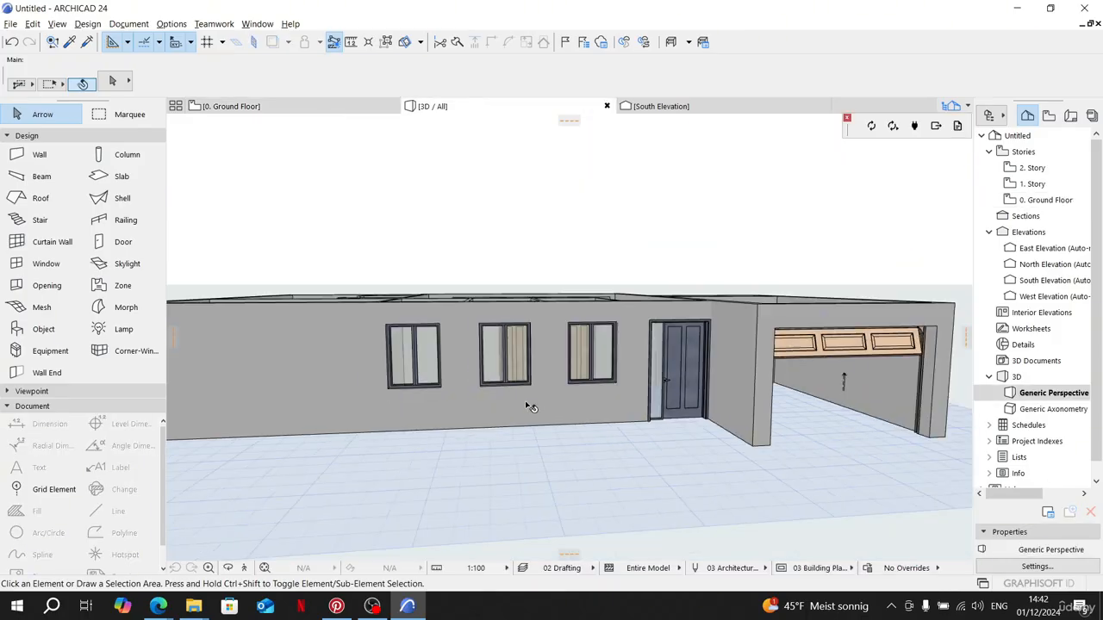
{"action": "middle_click_drag", "start_coordinate": [531, 407], "coordinate": [340, 402], "text": "shift"}
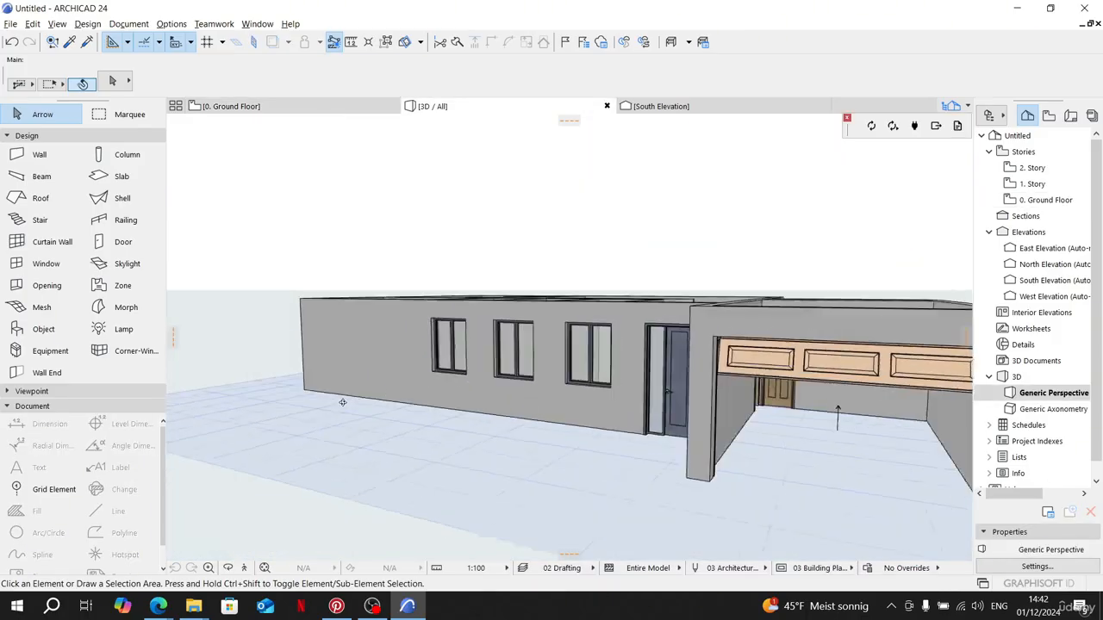
{"action": "scroll", "coordinate": [435, 385], "scroll_direction": "up", "scroll_amount": 3}
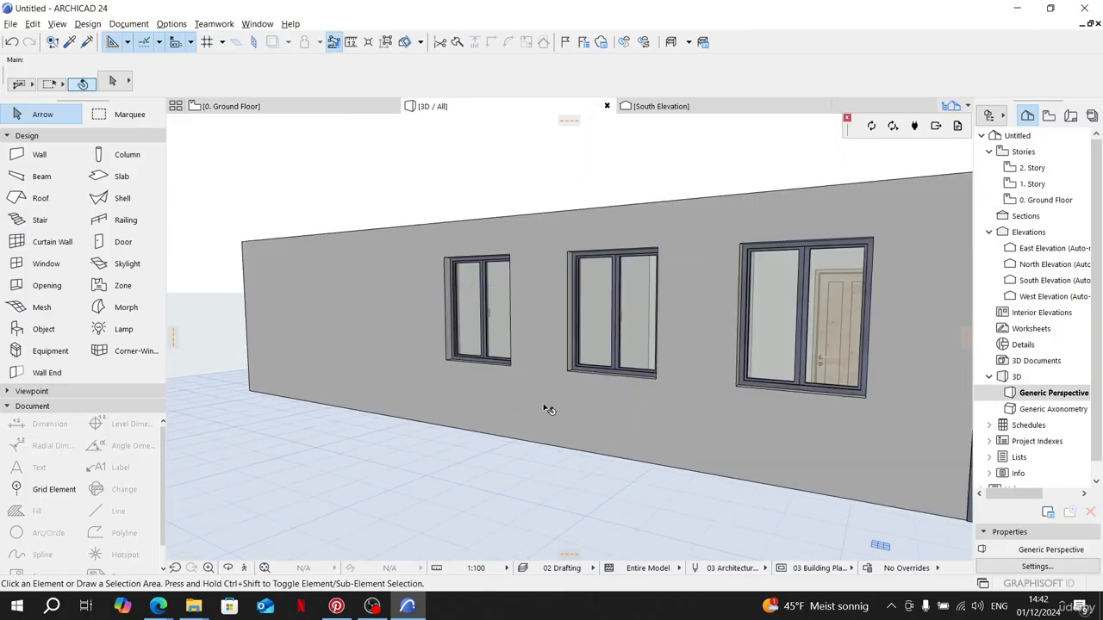
{"action": "mouse_move", "coordinate": [543, 408]}
{"action": "middle_mouse_down", "text": "shift"}
{"action": "mouse_move", "coordinate": [753, 434]}
{"action": "mouse_move", "coordinate": [846, 416]}
{"action": "mouse_move", "coordinate": [664, 453]}
{"action": "mouse_move", "coordinate": [549, 408]}
{"action": "middle_mouse_up", "text": "shift"}
{"action": "scroll", "coordinate": [753, 435], "scroll_direction": "down", "scroll_amount": 4}
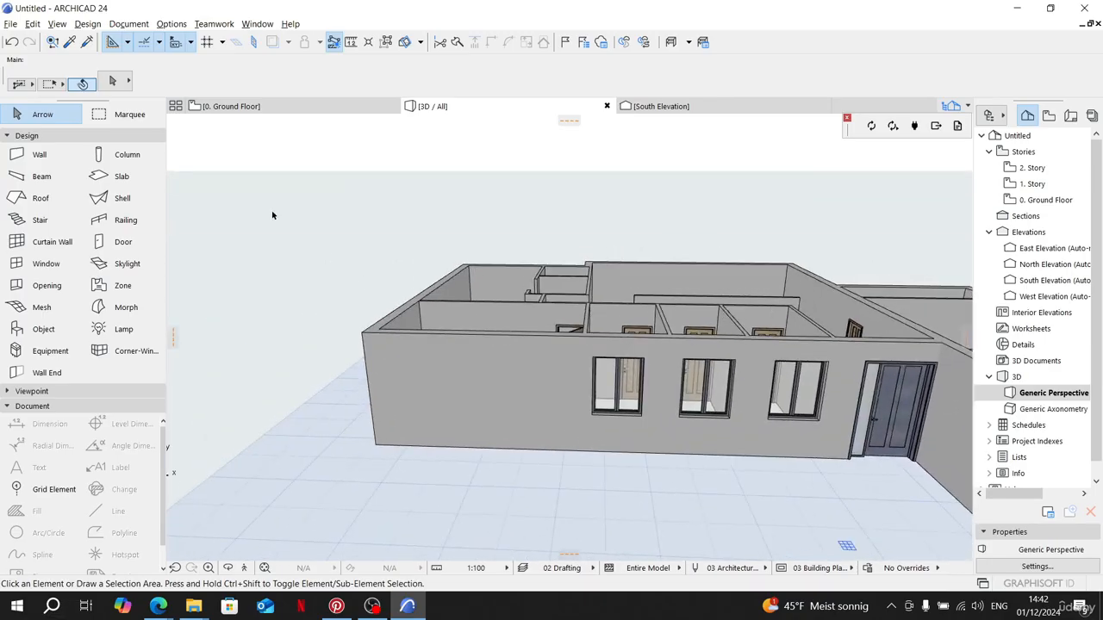
Step: Return to the ground floor plan and examine the window outlines in the two bedrooms on the west side
{"action": "left_click", "coordinate": [228, 107]}
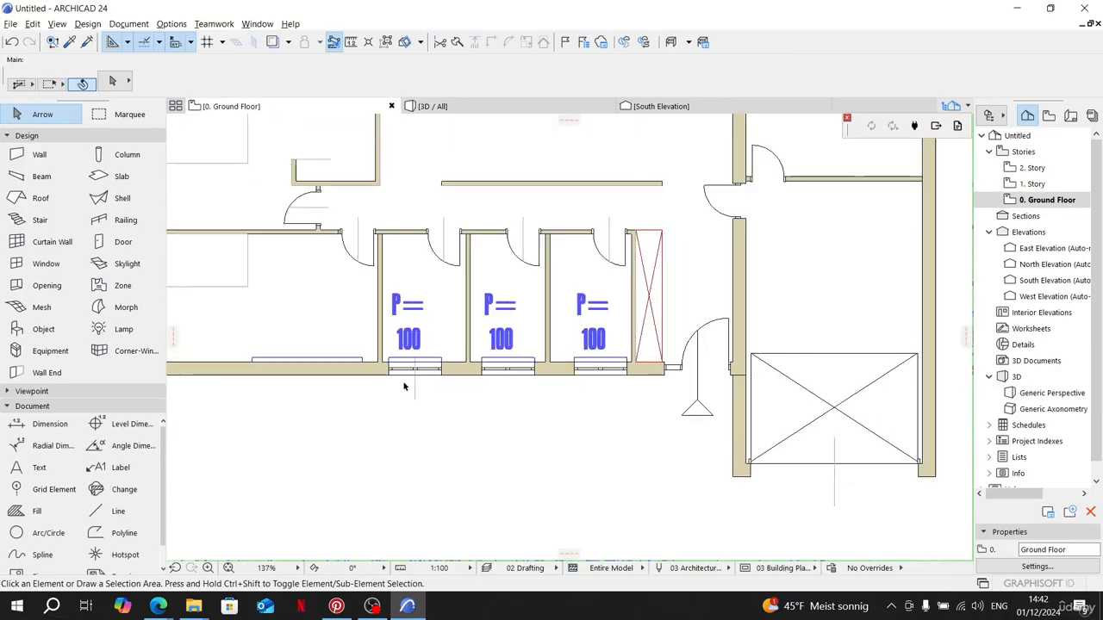
{"action": "middle_click_drag", "start_coordinate": [404, 387], "coordinate": [696, 409]}
{"action": "scroll", "coordinate": [696, 408], "scroll_direction": "down", "scroll_amount": 1}
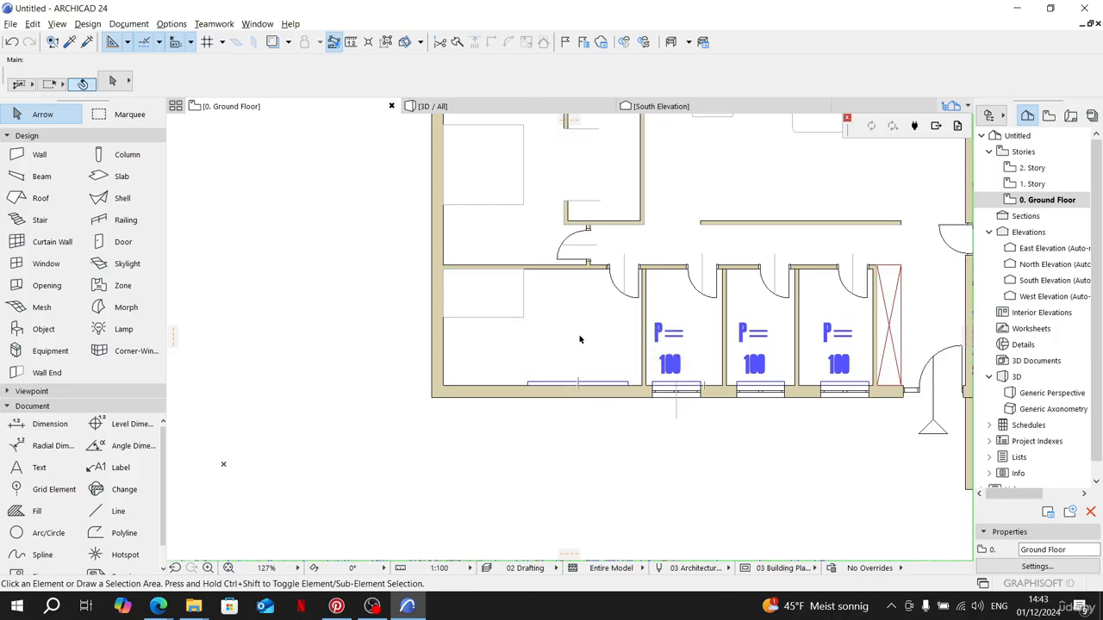
{"action": "mouse_move", "coordinate": [581, 339]}
{"action": "middle_mouse_down"}
{"action": "mouse_move", "coordinate": [595, 436]}
{"action": "mouse_move", "coordinate": [632, 334]}
{"action": "middle_mouse_up"}
{"action": "scroll", "coordinate": [623, 350], "scroll_direction": "down", "scroll_amount": 3}
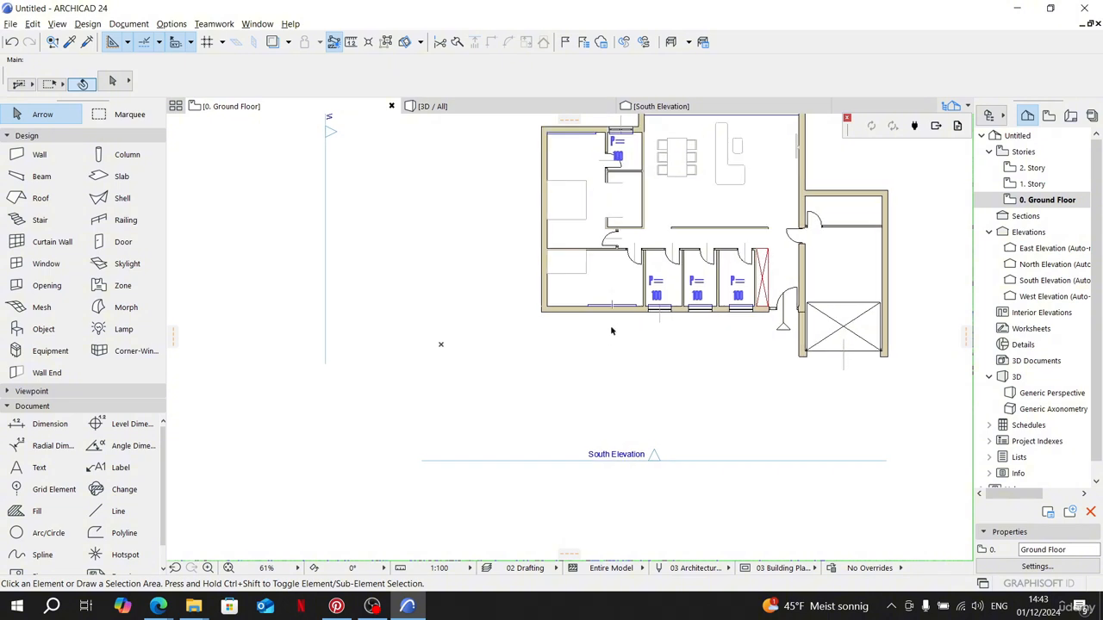
{"action": "middle_click_drag", "start_coordinate": [515, 257], "coordinate": [498, 378]}
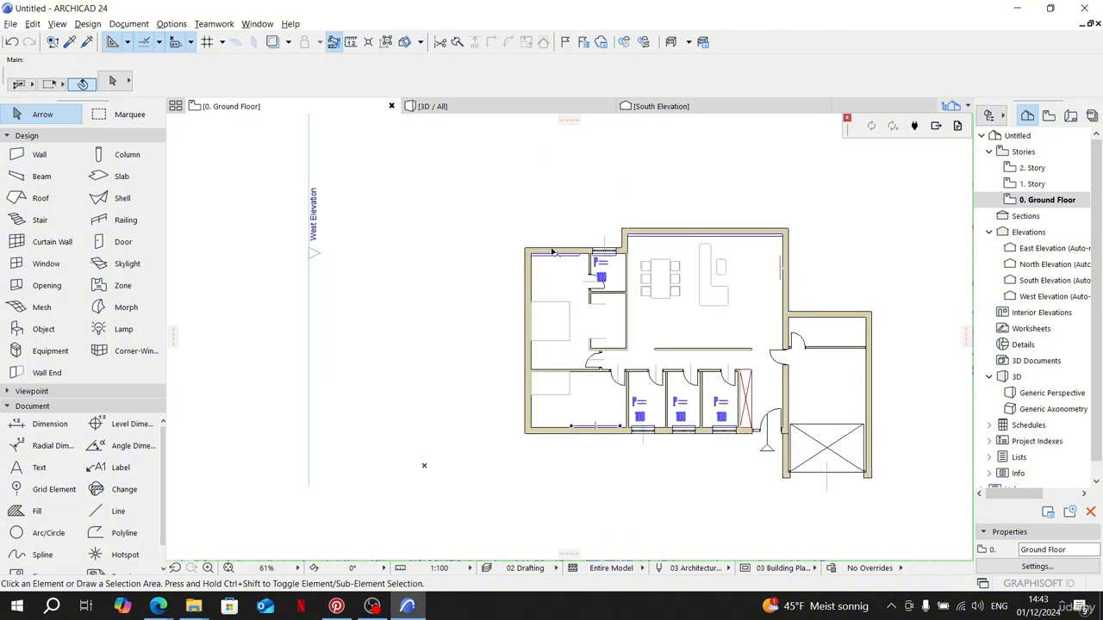
{"action": "scroll", "coordinate": [559, 296], "scroll_direction": "up", "scroll_amount": 6}
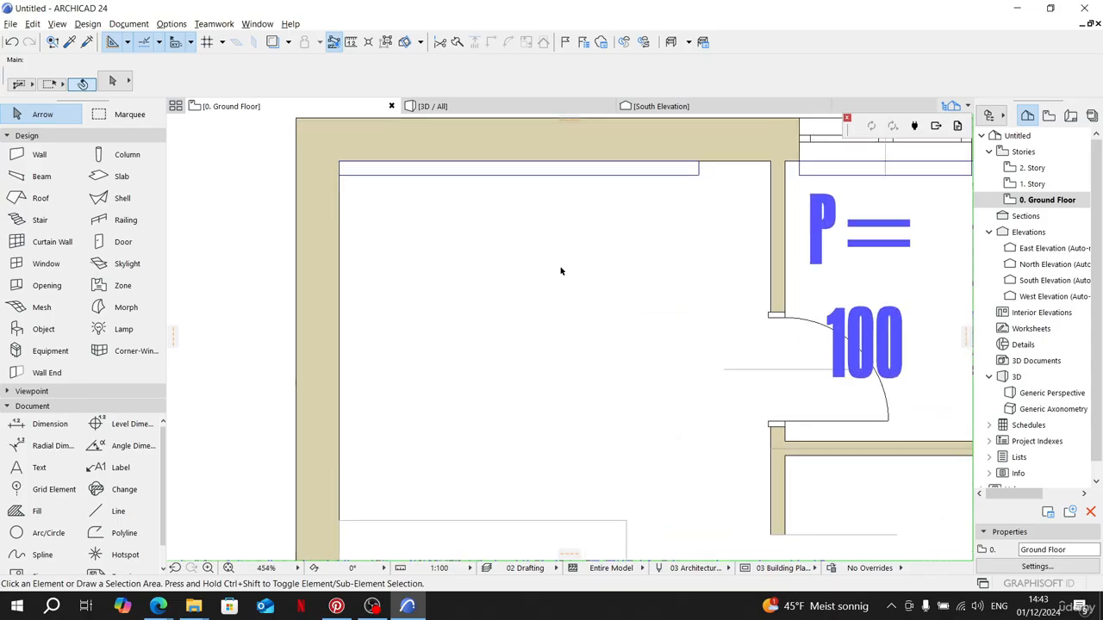
{"action": "scroll", "coordinate": [561, 271], "scroll_direction": "down", "scroll_amount": 2}
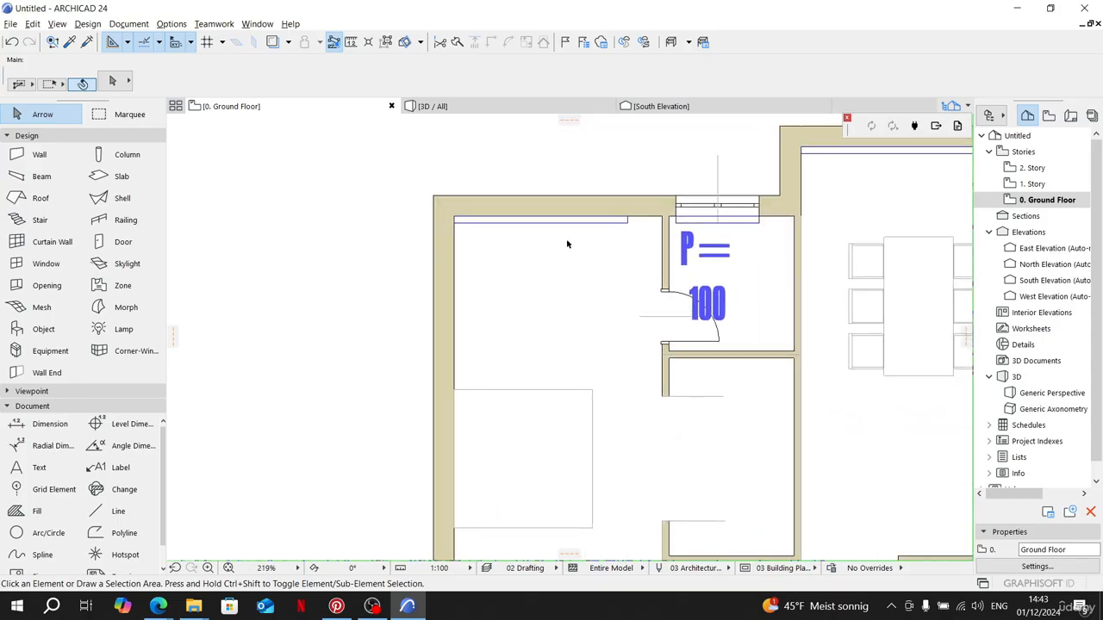
Step: Open the default window settings and browse the bay and bow, empty opening, and single and double hung window libraries
{"action": "scroll", "coordinate": [567, 245], "scroll_direction": "down", "scroll_amount": 2}
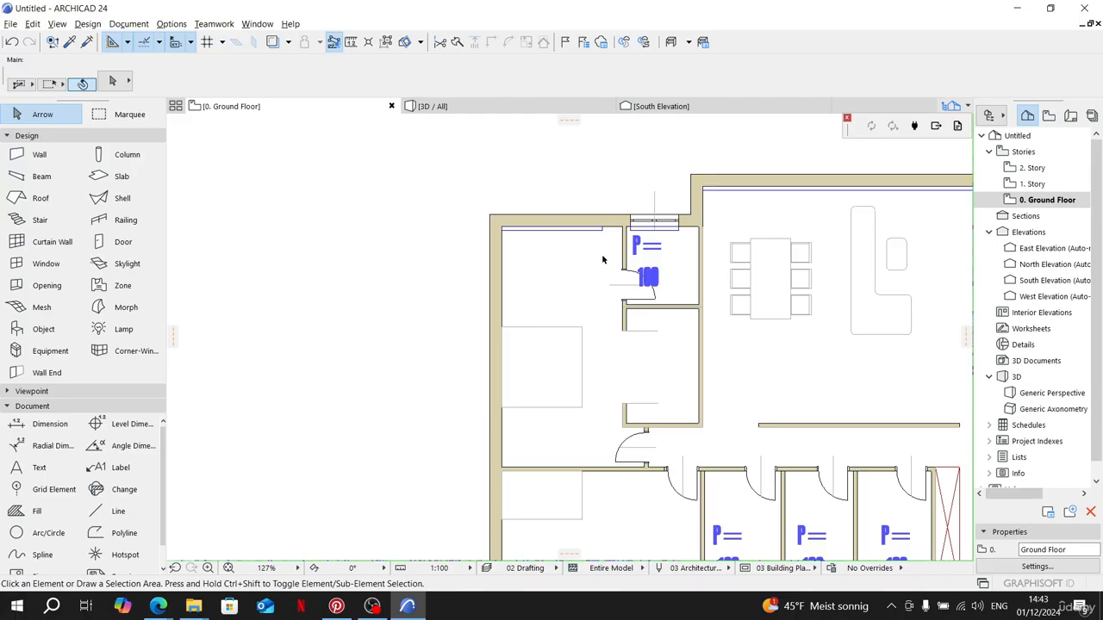
{"action": "left_click", "coordinate": [50, 265]}
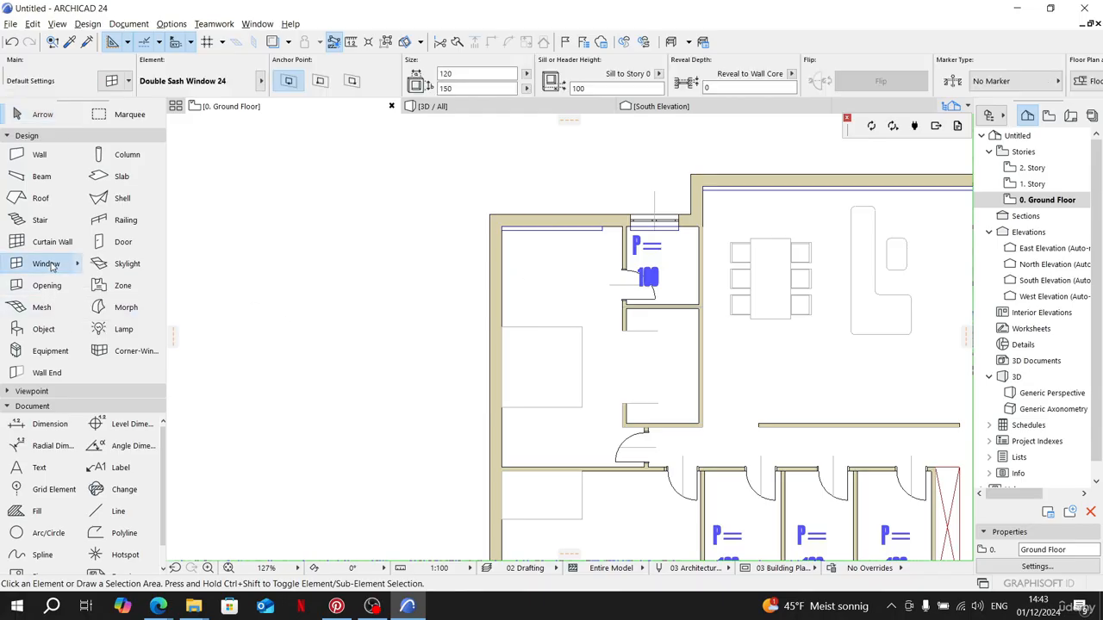
{"action": "double_click", "coordinate": [50, 266]}
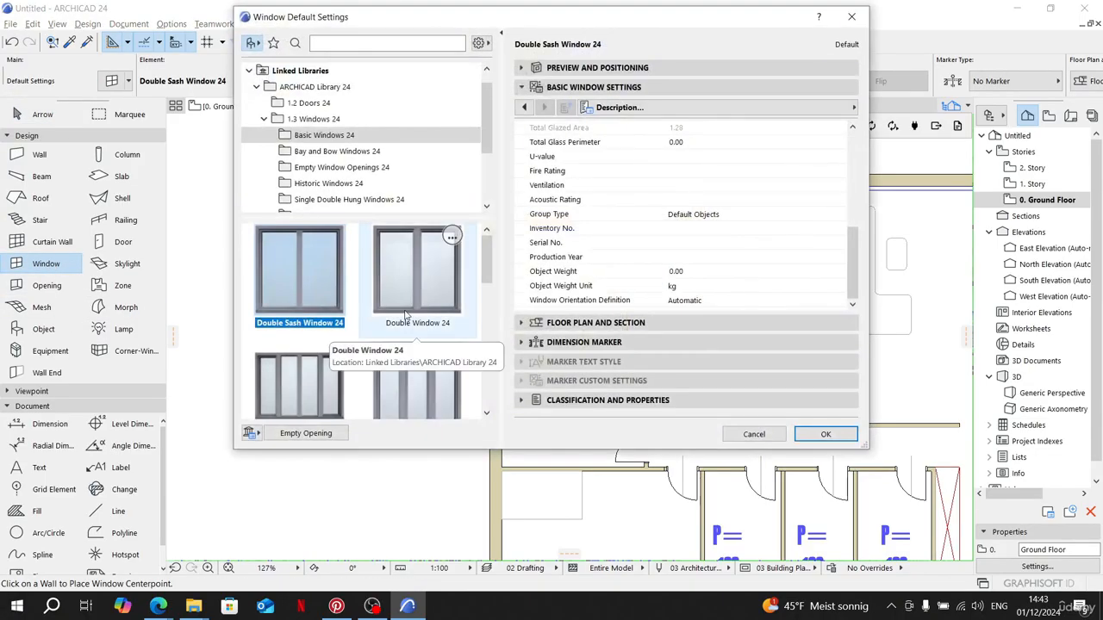
{"action": "left_click", "coordinate": [372, 155]}
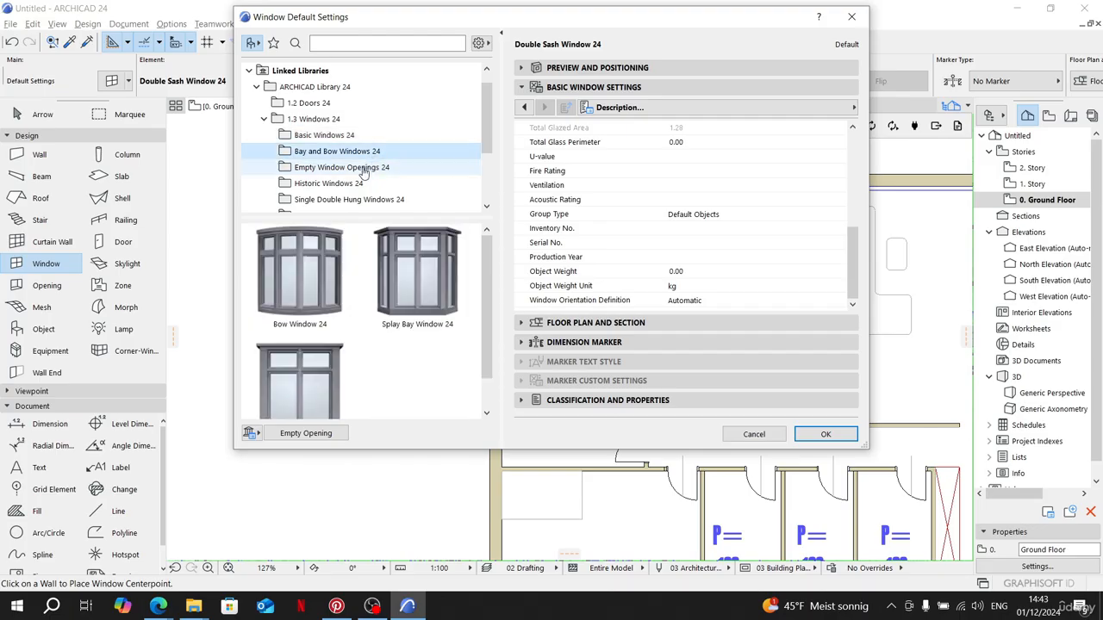
{"action": "left_click", "coordinate": [364, 169]}
{"action": "left_click", "coordinate": [364, 199]}
{"action": "scroll", "coordinate": [392, 320], "scroll_direction": "down", "scroll_amount": 1}
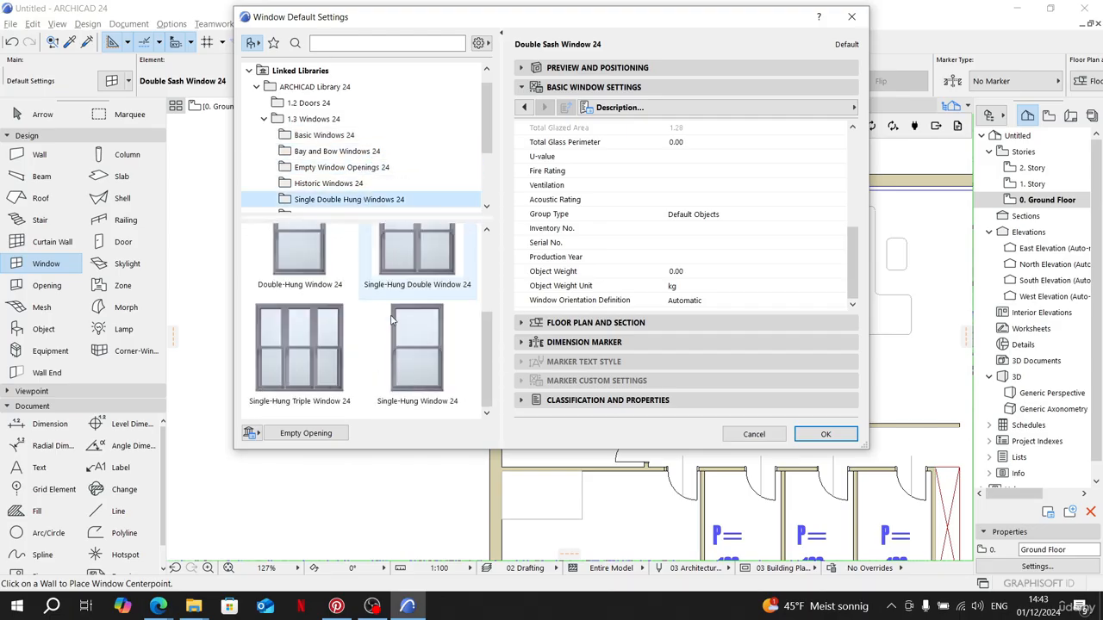
{"action": "scroll", "coordinate": [354, 168], "scroll_direction": "down", "scroll_amount": 1}
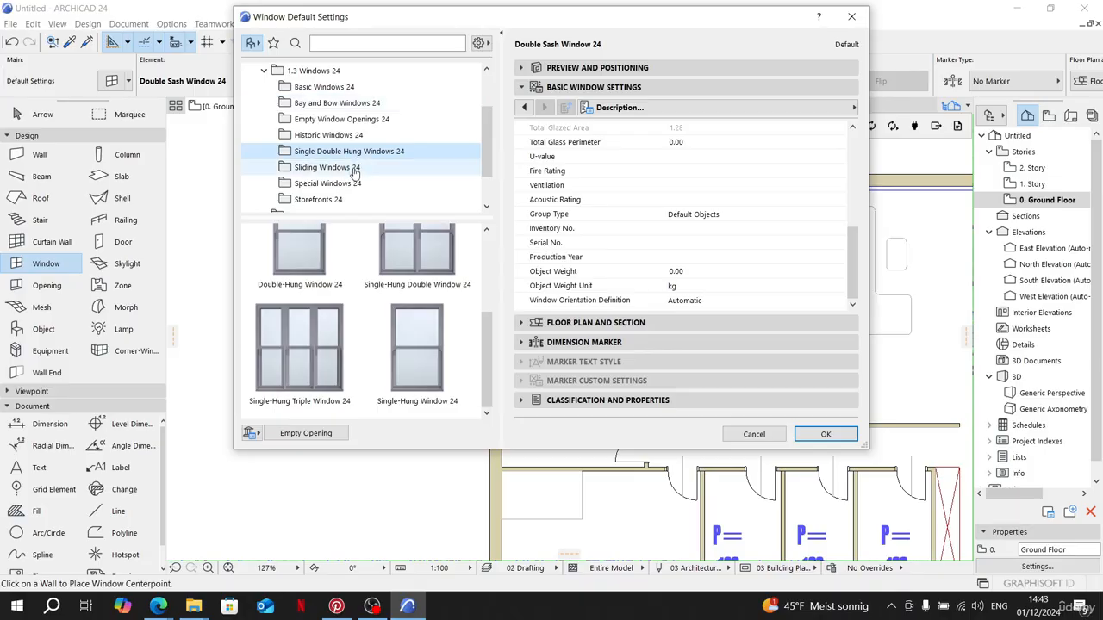
Step: Set the default window to 2-Sash Sliding Window 24 from the Sliding Windows 24 library
{"action": "left_click", "coordinate": [354, 168]}
{"action": "scroll", "coordinate": [434, 343], "scroll_direction": "down", "scroll_amount": 1}
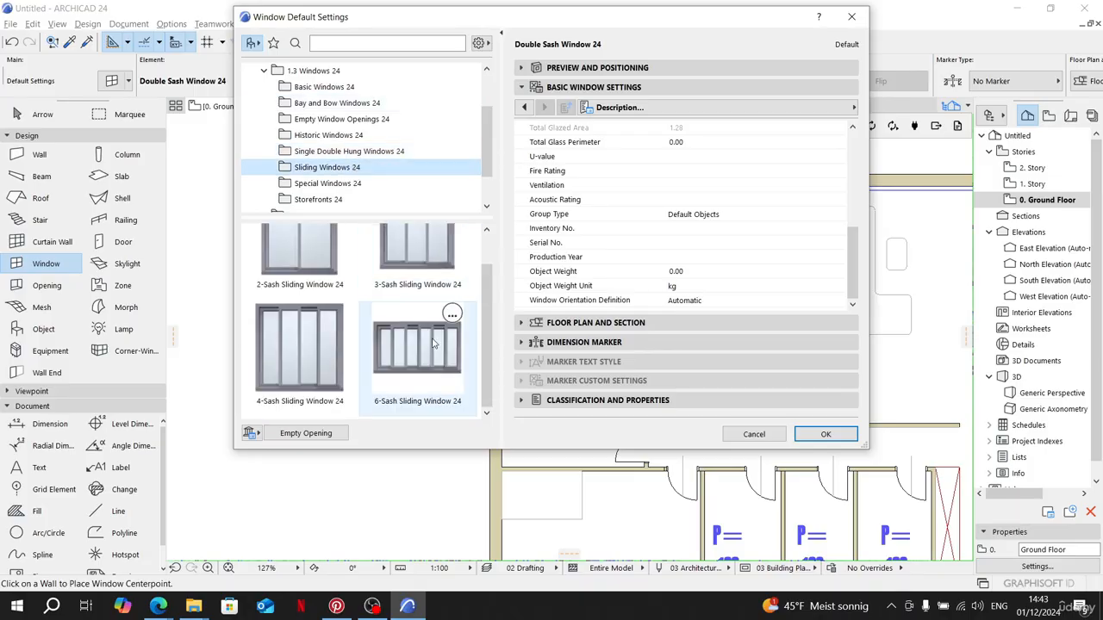
{"action": "scroll", "coordinate": [313, 314], "scroll_direction": "up", "scroll_amount": 1}
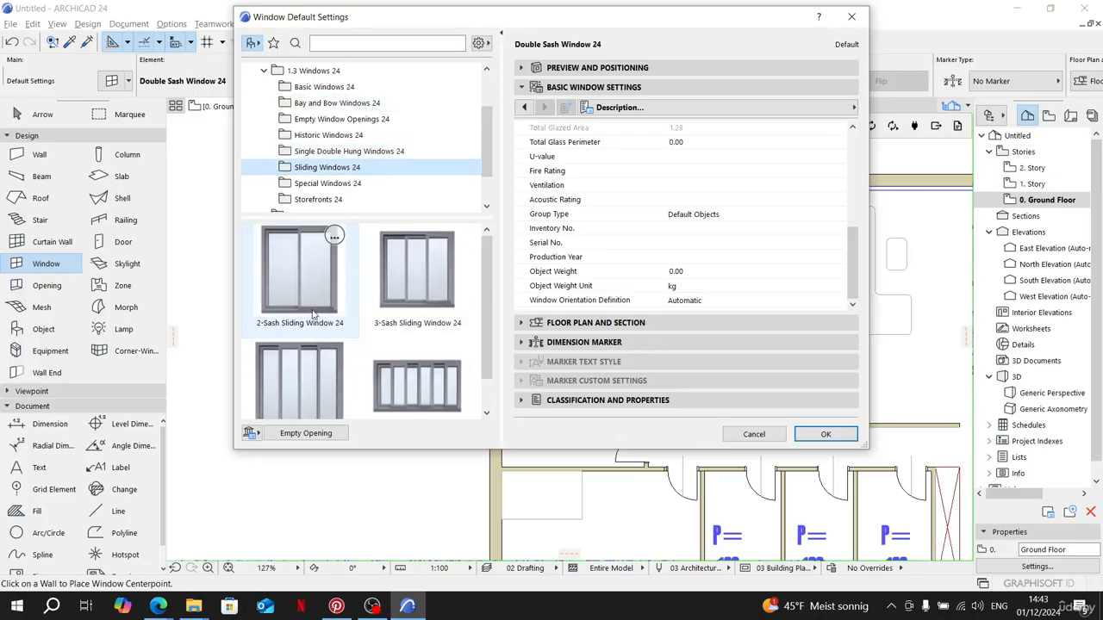
{"action": "left_click", "coordinate": [313, 310]}
{"action": "left_click", "coordinate": [825, 433]}
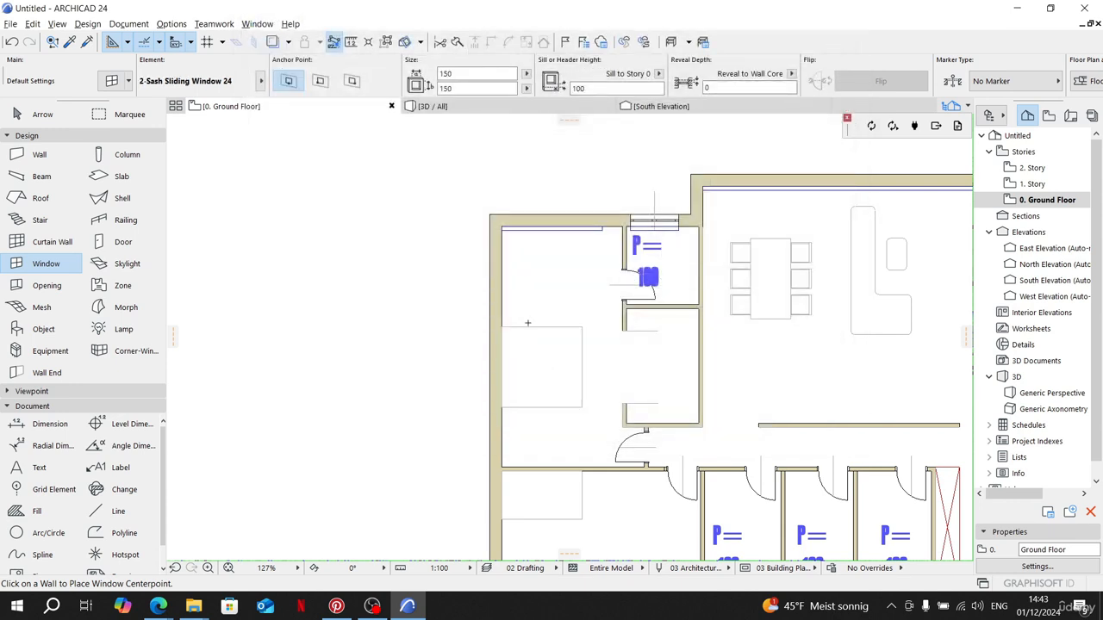
Step: Measure the length of the window outline along the upper wall of the northwest bedroom
{"action": "key", "text": "m"}
{"action": "scroll", "coordinate": [499, 229], "scroll_direction": "up", "scroll_amount": 3}
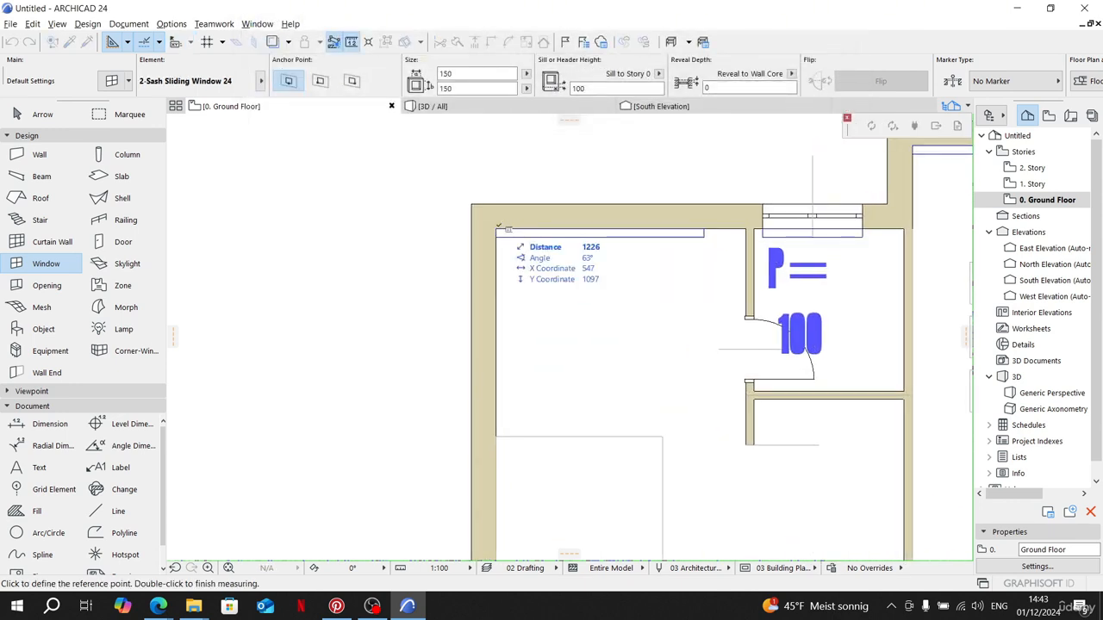
{"action": "left_click", "coordinate": [495, 230]}
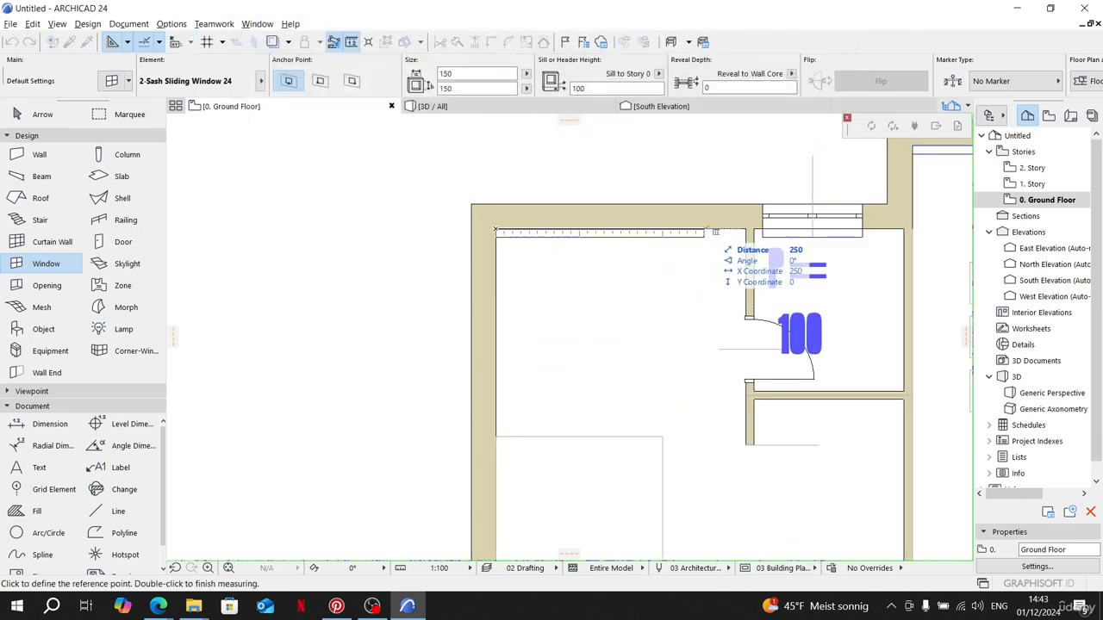
{"action": "double_click", "coordinate": [703, 231]}
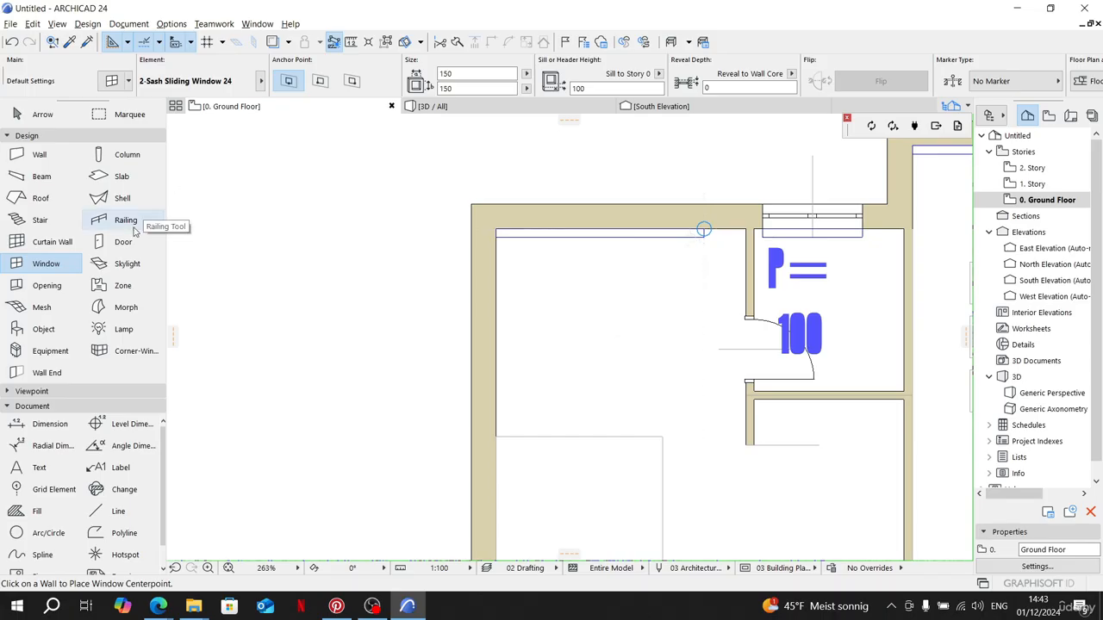
Step: Change the default window to 3-Sash Sliding Window 24 and set its upper transom to None
{"action": "key", "text": "ctrl+t"}
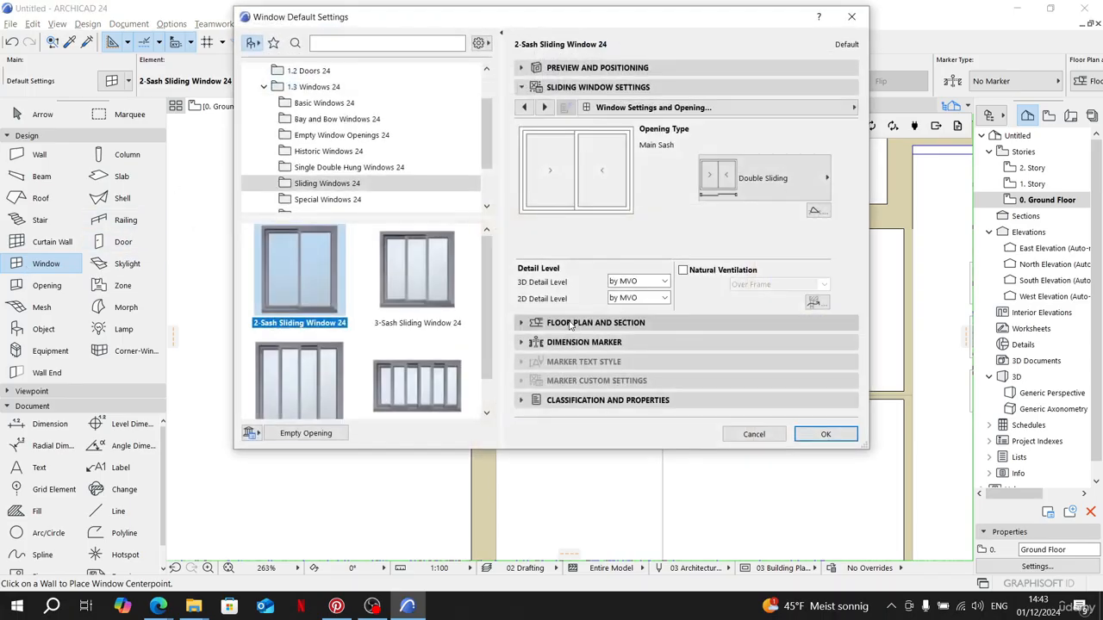
{"action": "left_click", "coordinate": [417, 268]}
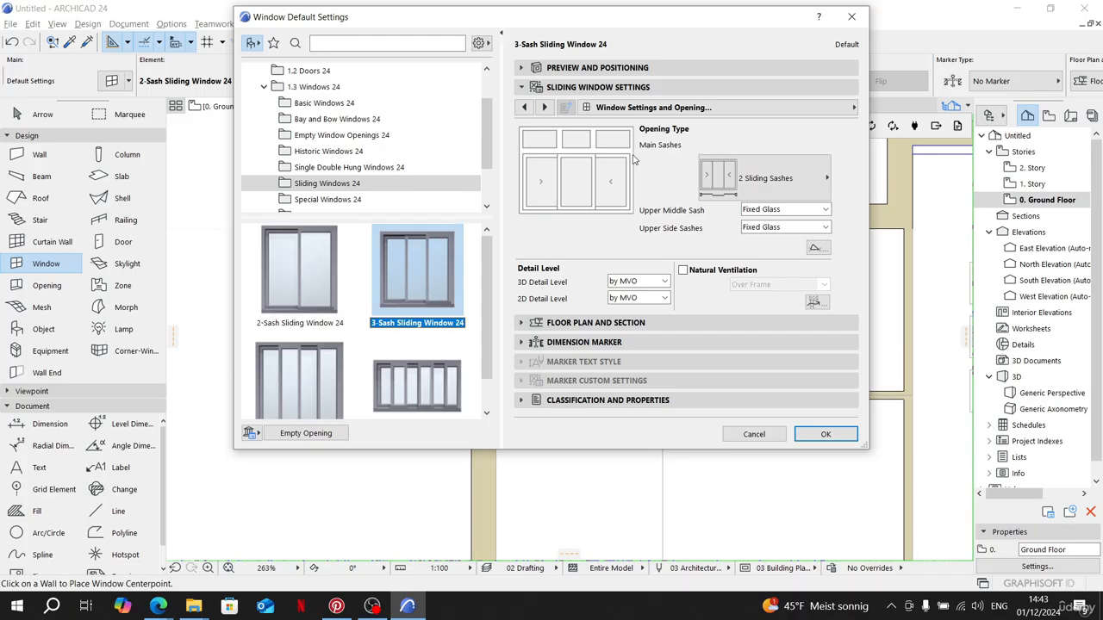
{"action": "left_click", "coordinate": [525, 107]}
{"action": "left_click", "coordinate": [527, 107]}
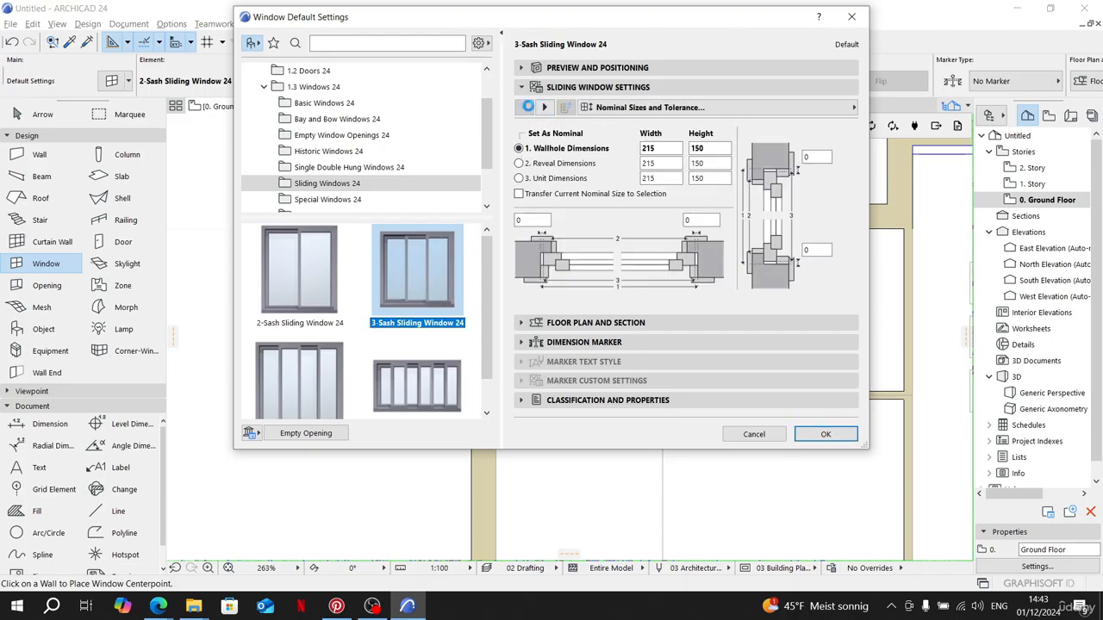
{"action": "left_click", "coordinate": [544, 107]}
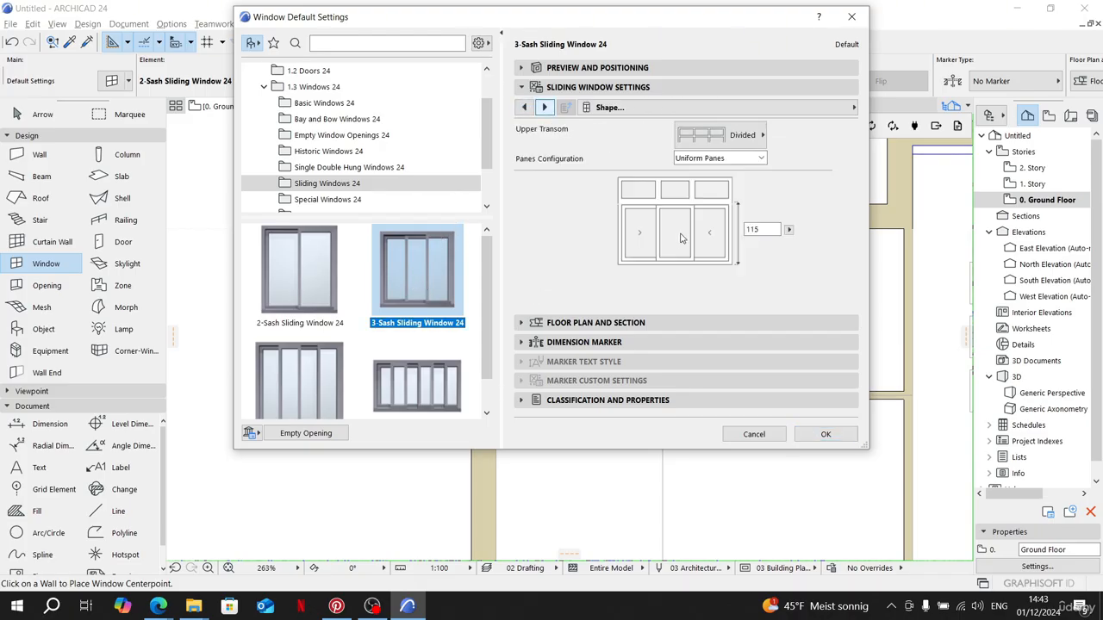
{"action": "left_click", "coordinate": [739, 143]}
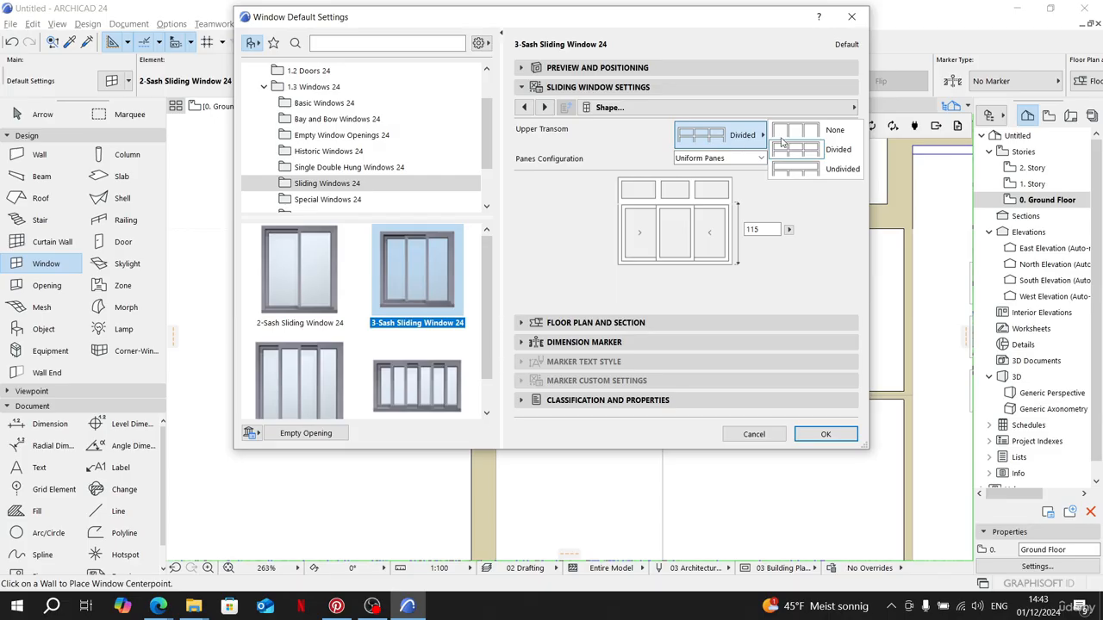
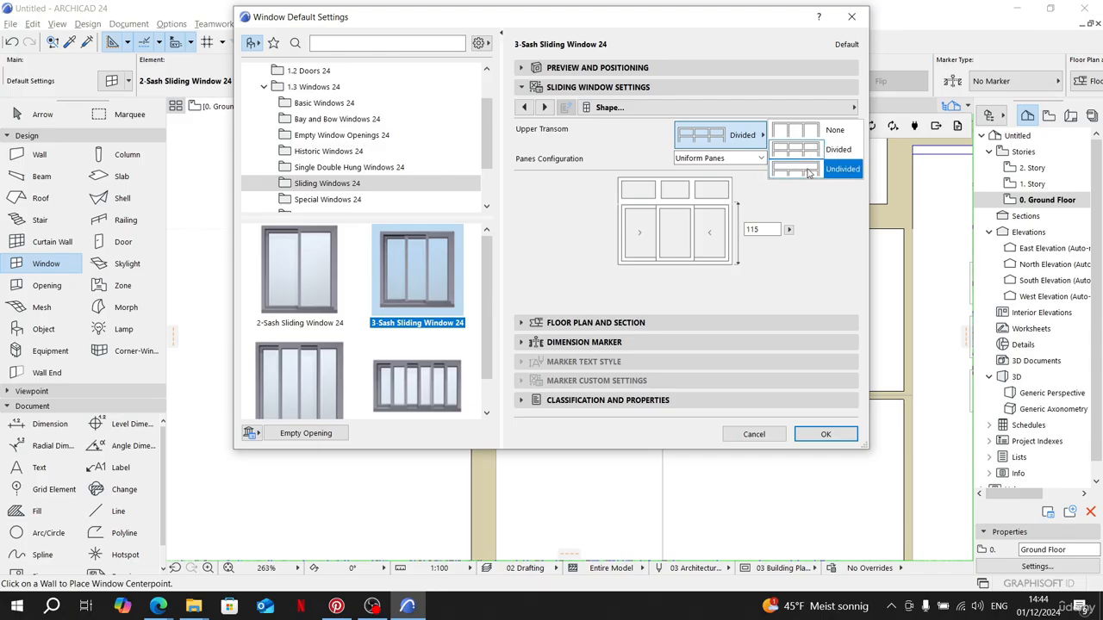
{"action": "left_click", "coordinate": [818, 130]}
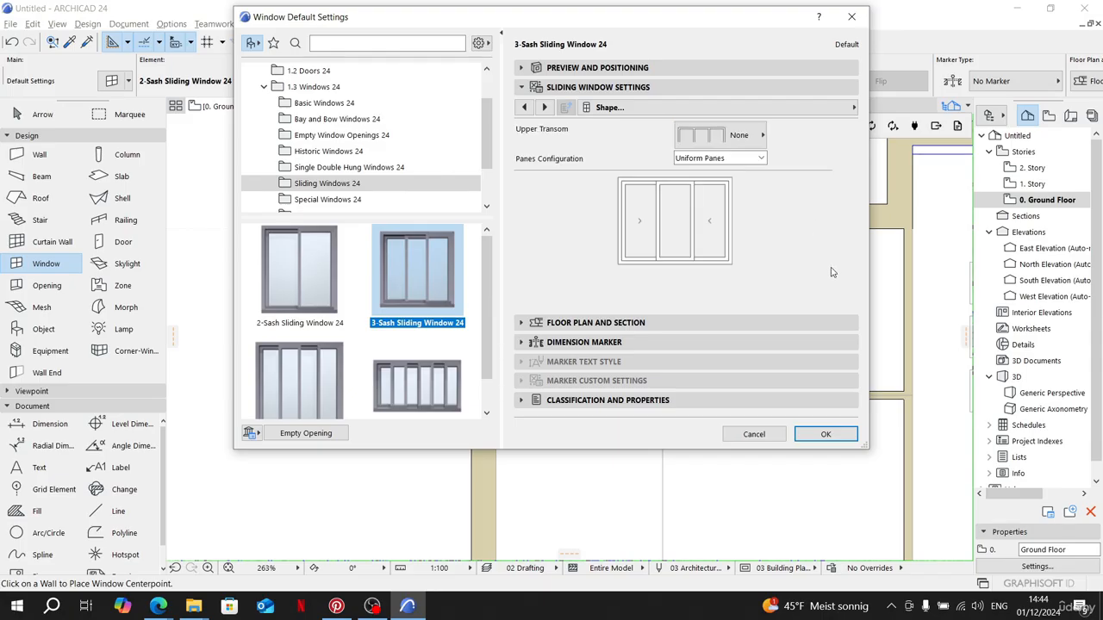
{"action": "left_click", "coordinate": [737, 160]}
{"action": "left_click", "coordinate": [735, 161]}
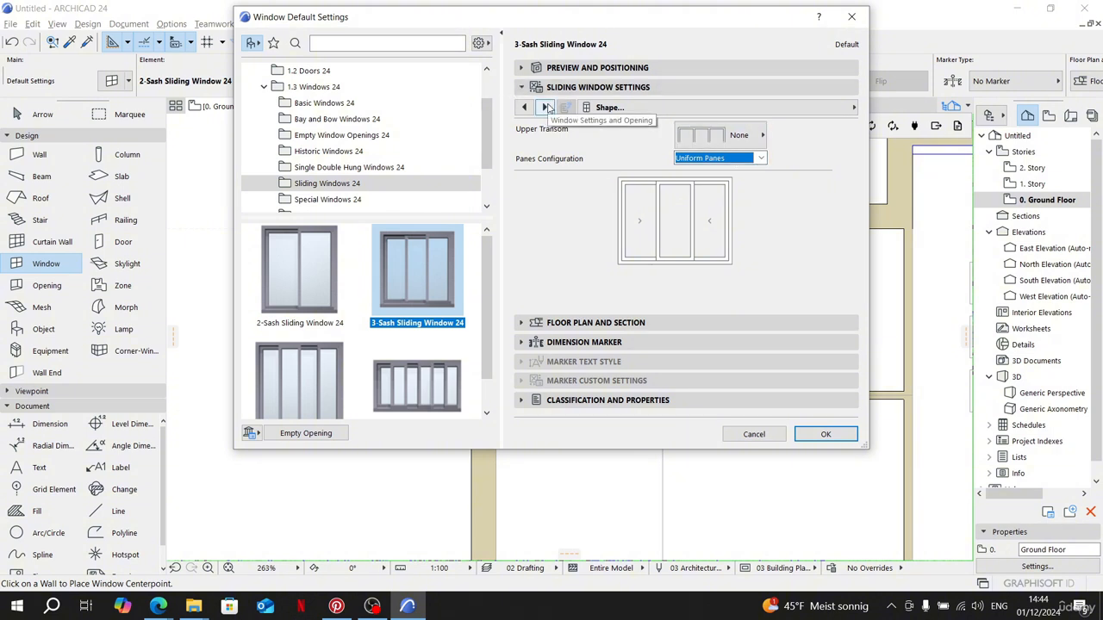
Step: Set the opening type of the window's main sashes to 3 Sliding Sashes
{"action": "left_click", "coordinate": [546, 107]}
{"action": "left_click", "coordinate": [786, 188]}
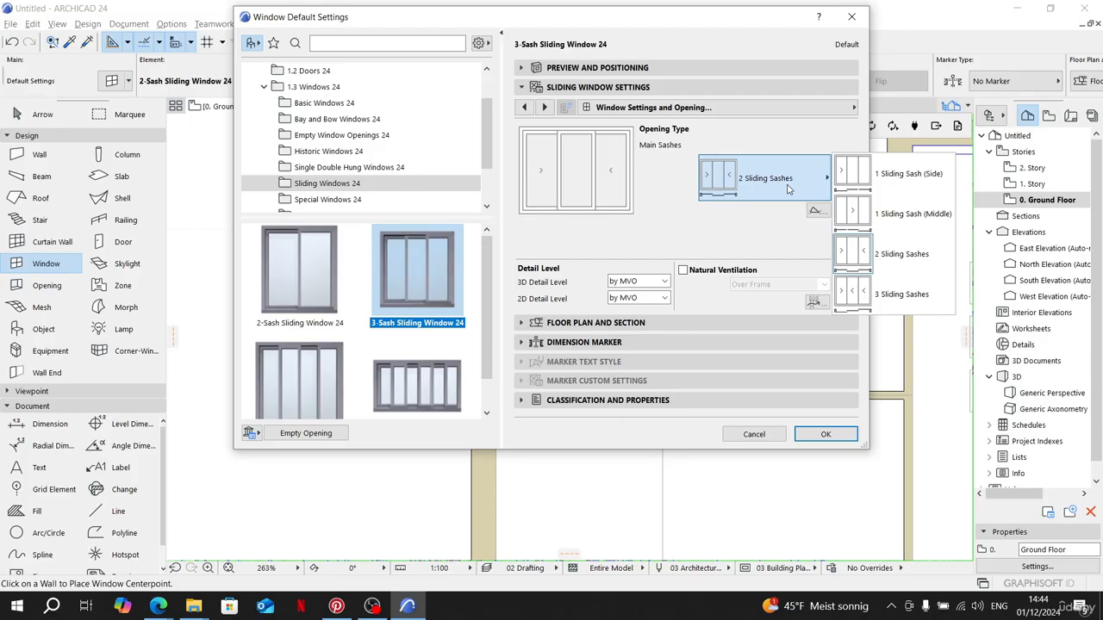
{"action": "left_click", "coordinate": [928, 308]}
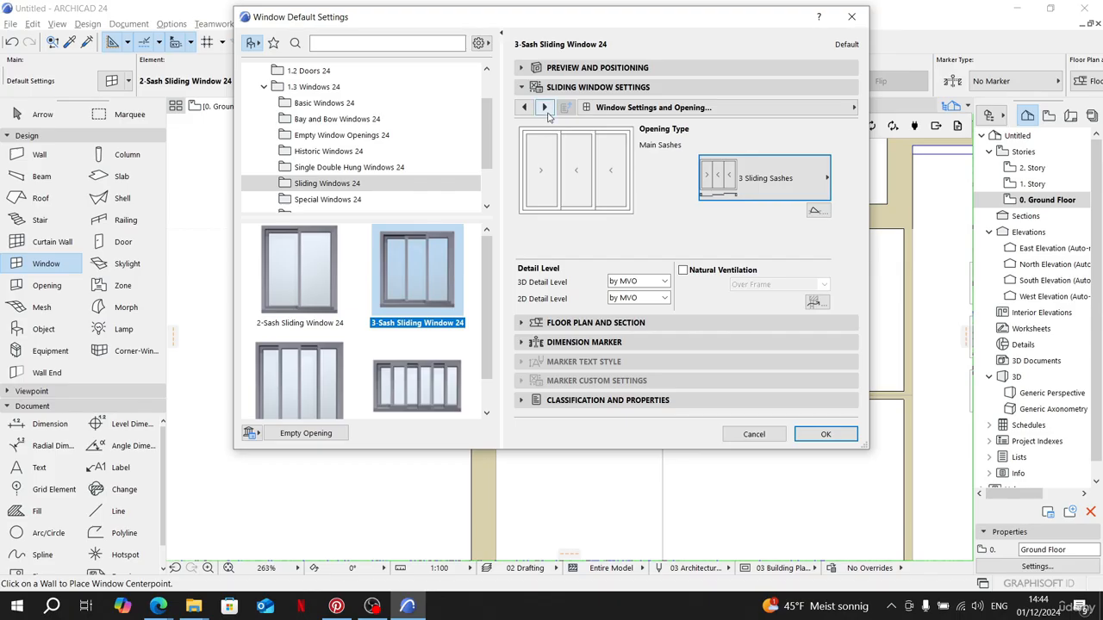
Step: Give the sliding window Fix Handle 5 at a height of 100 and apply the default settings
{"action": "left_click", "coordinate": [545, 107]}
{"action": "left_click", "coordinate": [544, 108]}
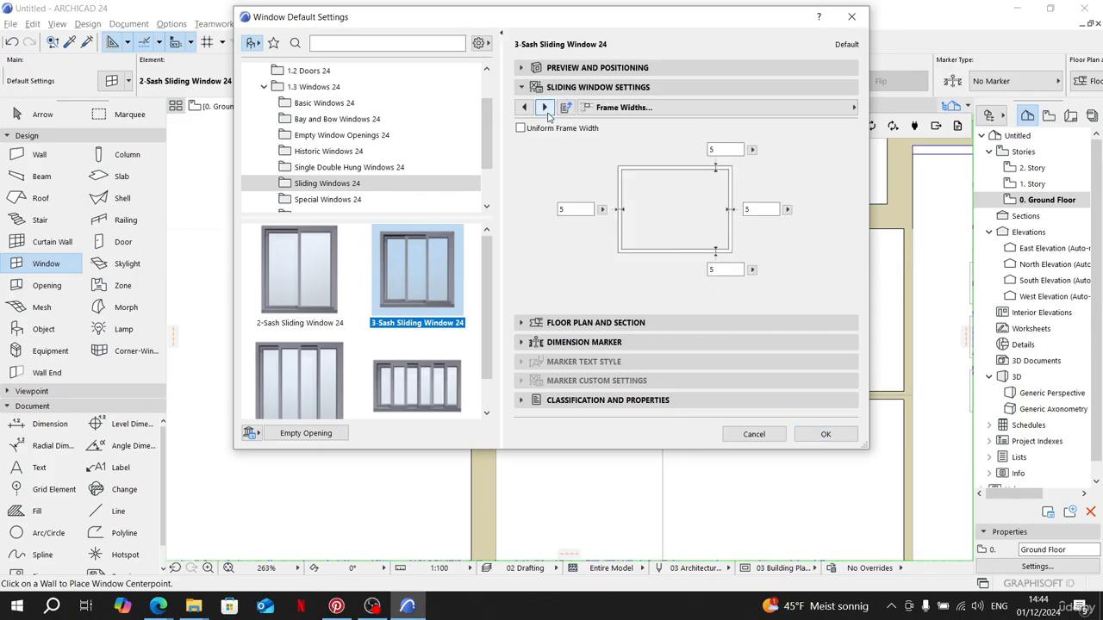
{"action": "left_click", "coordinate": [545, 108]}
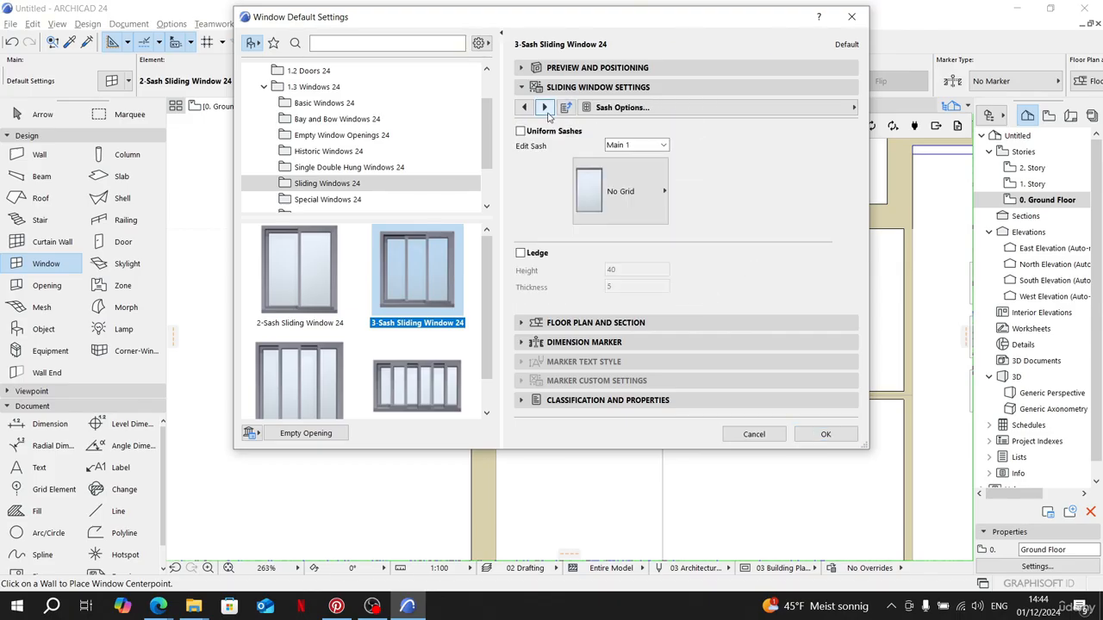
{"action": "left_click", "coordinate": [650, 200]}
{"action": "left_click", "coordinate": [650, 199]}
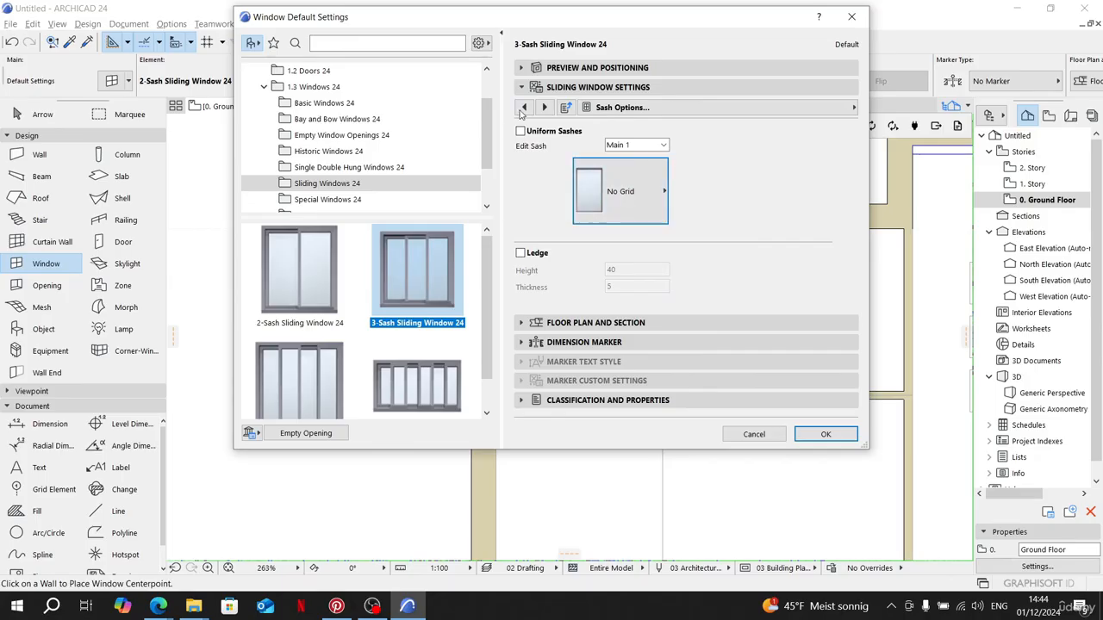
{"action": "left_click", "coordinate": [545, 108]}
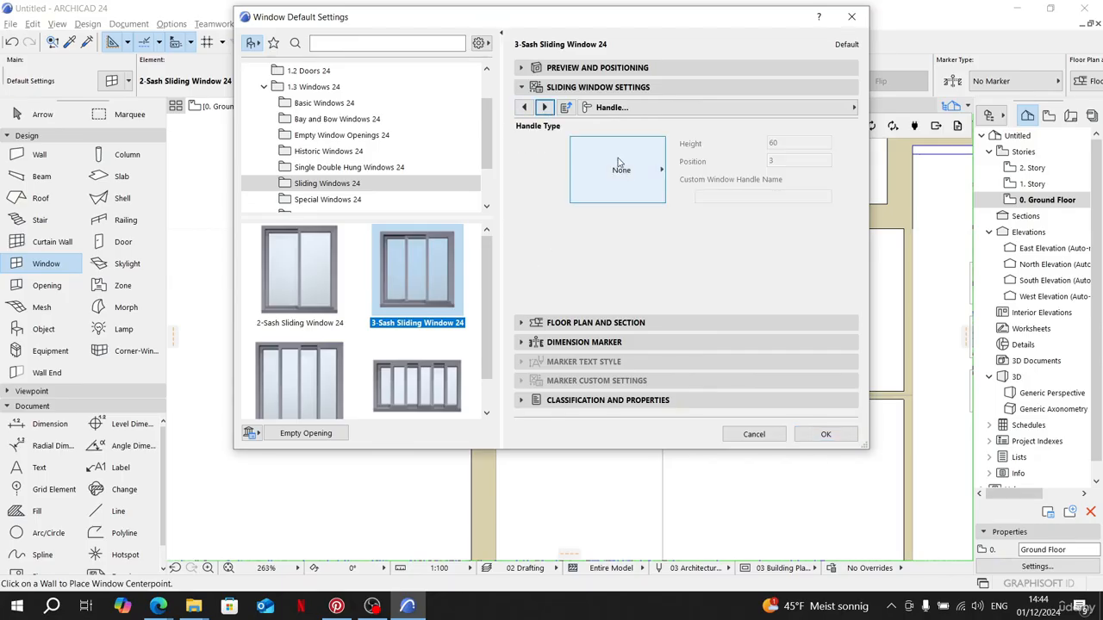
{"action": "left_click", "coordinate": [642, 183]}
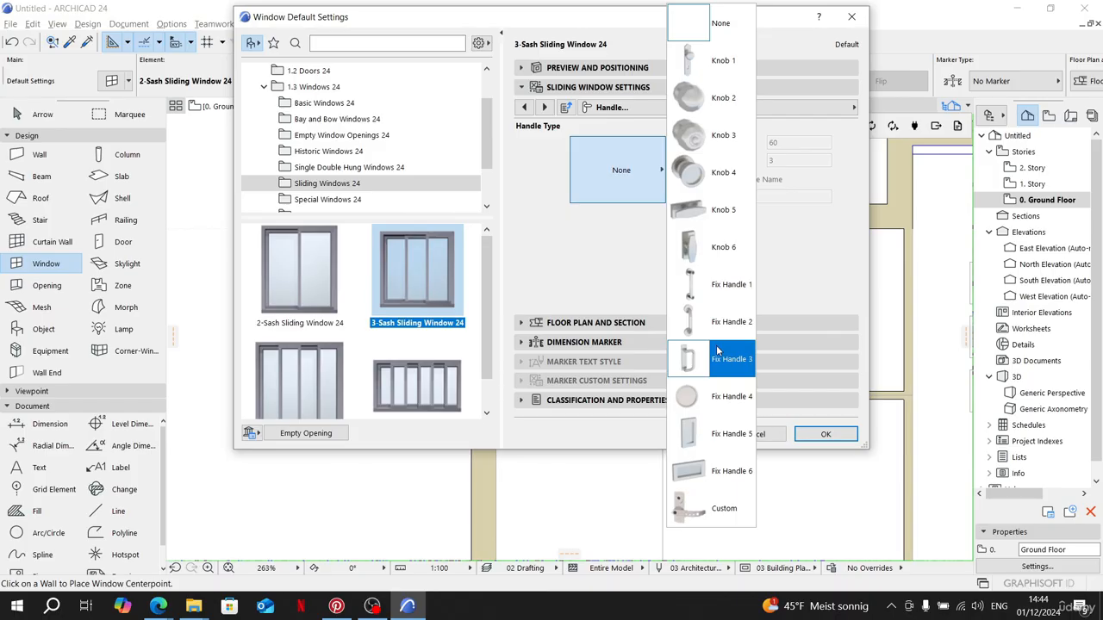
{"action": "left_click", "coordinate": [722, 433]}
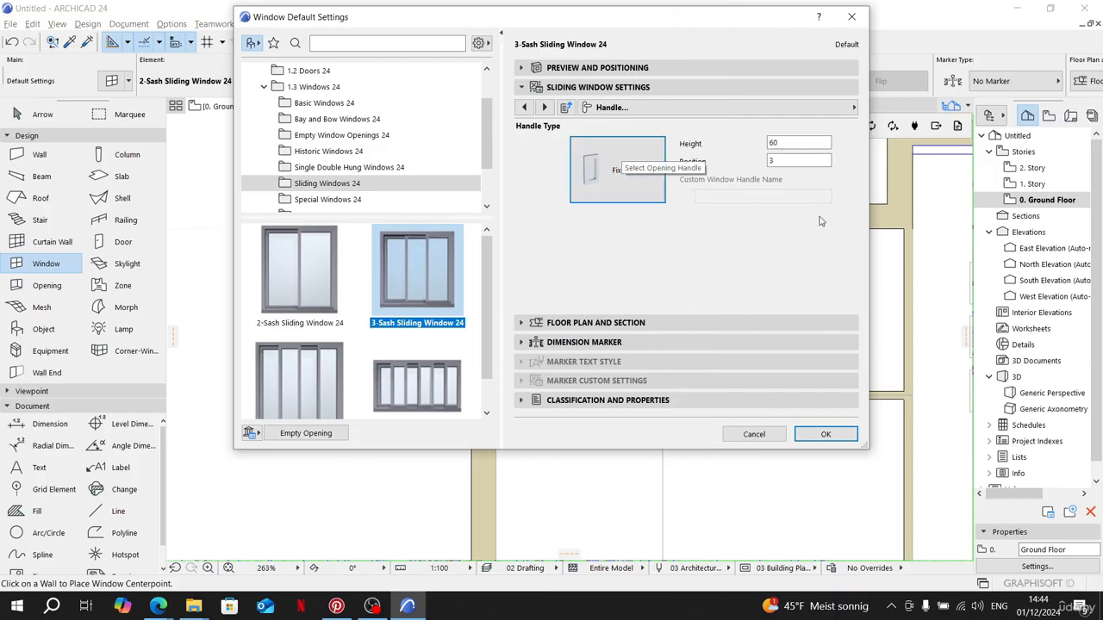
{"action": "left_click_drag", "start_coordinate": [791, 143], "coordinate": [718, 147]}
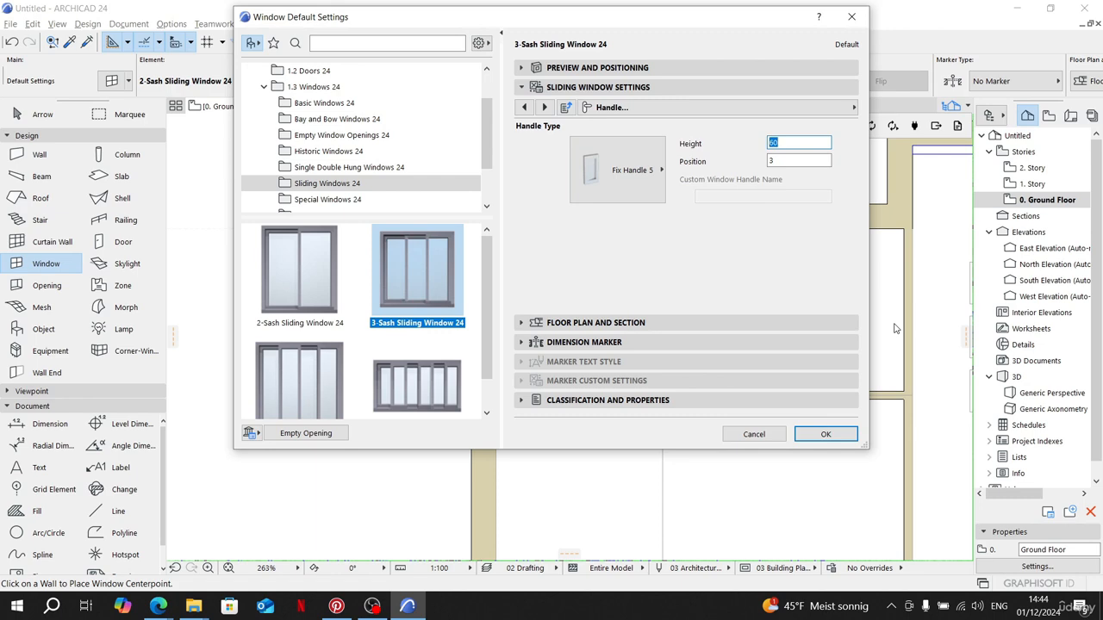
{"action": "type", "text": "100"}
{"action": "key", "text": "Return"}
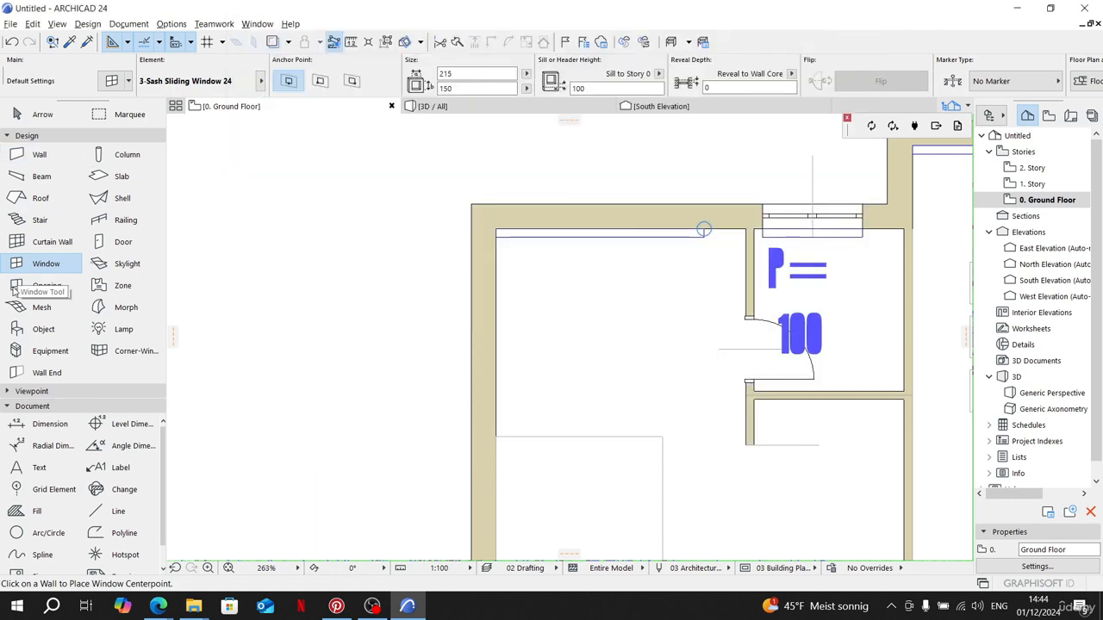
Step: Override the model view options for the sliding window's 3D projections, turn off its opening line, and open its model attributes
{"action": "double_click", "coordinate": [51, 261]}
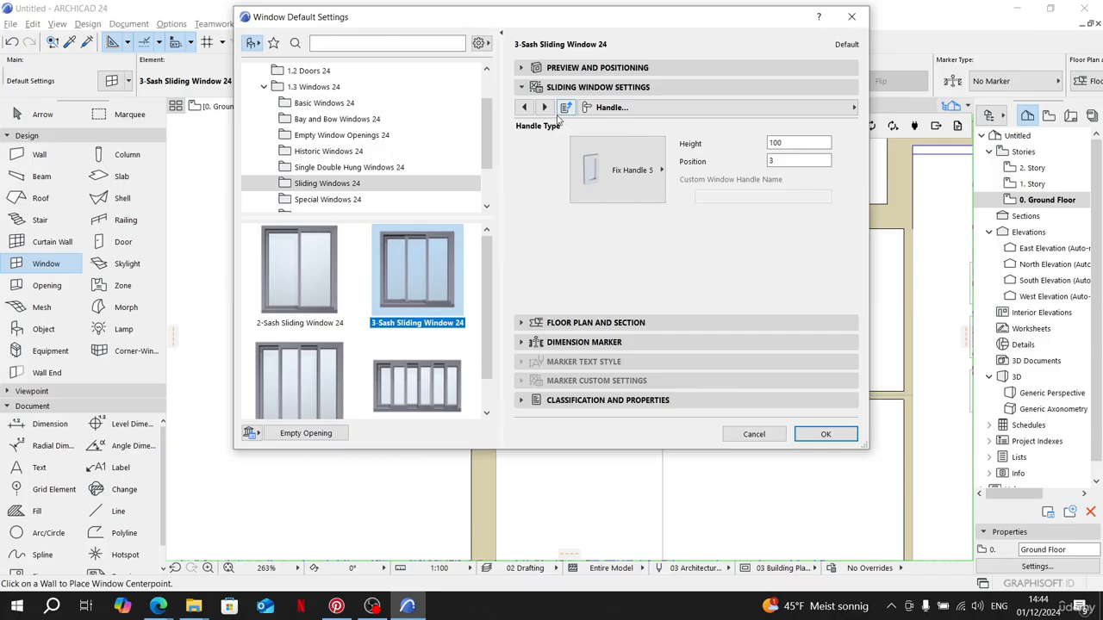
{"action": "left_click", "coordinate": [544, 106]}
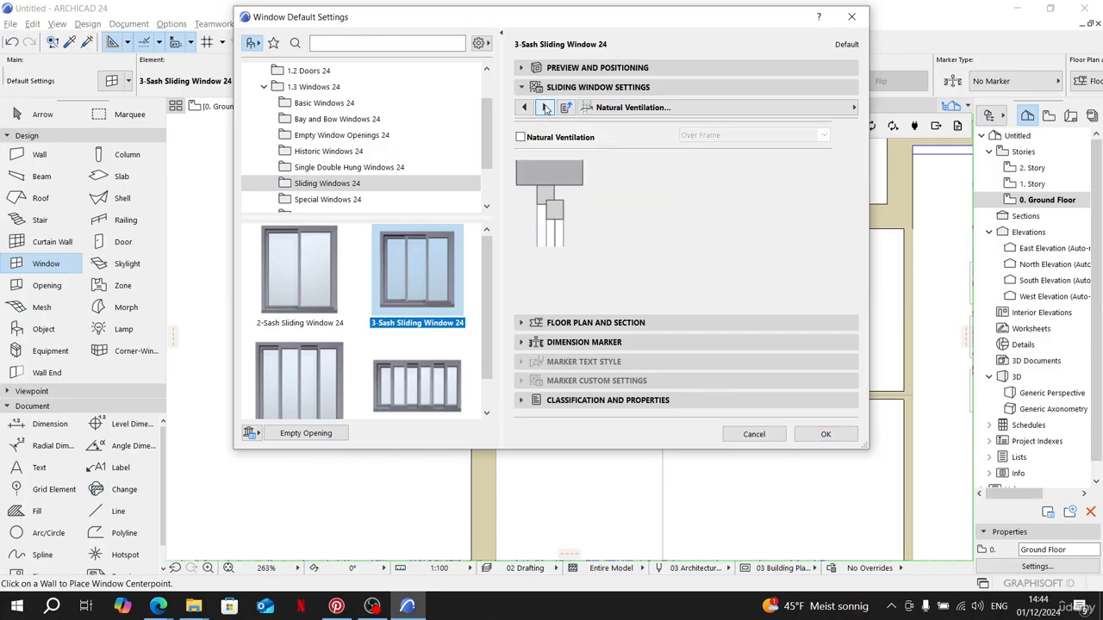
{"action": "left_click", "coordinate": [544, 107]}
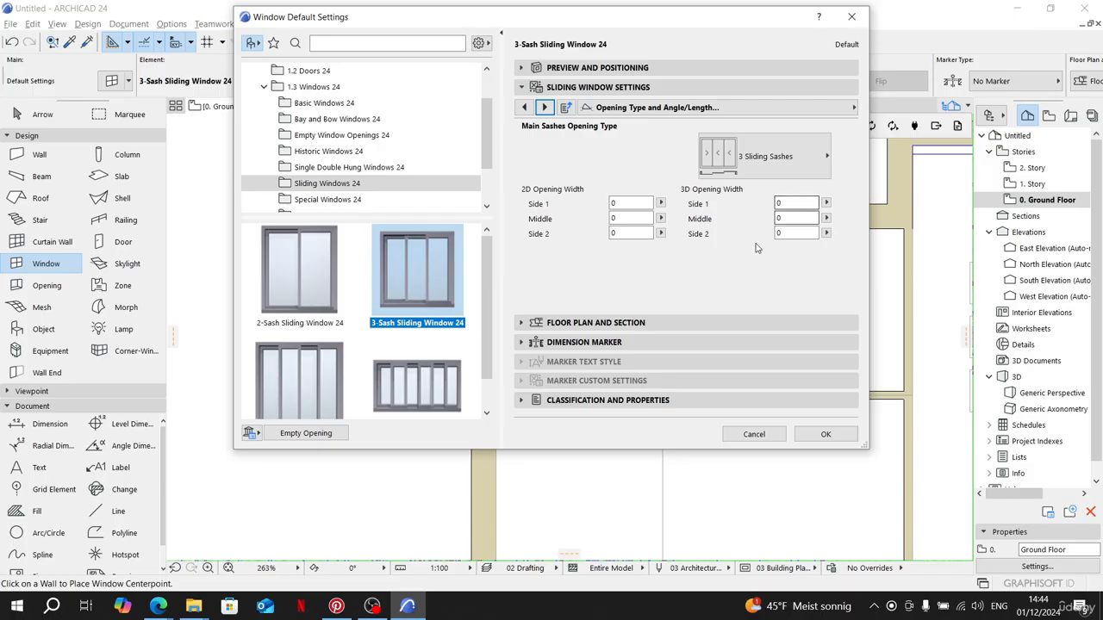
{"action": "left_click", "coordinate": [545, 107]}
{"action": "left_click", "coordinate": [683, 146]}
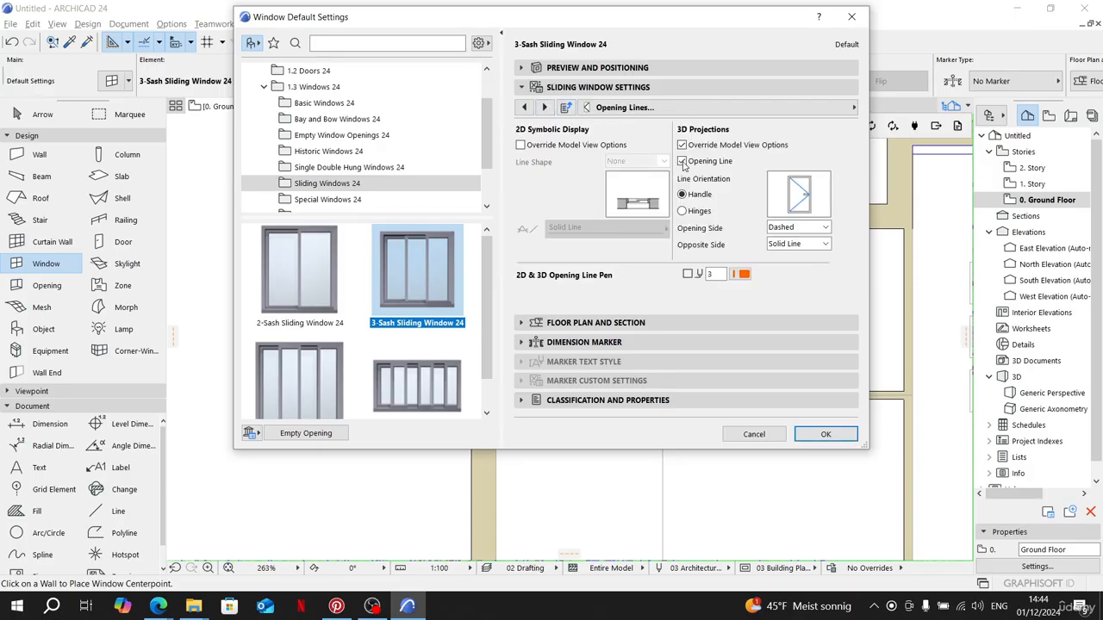
{"action": "left_click", "coordinate": [546, 107]}
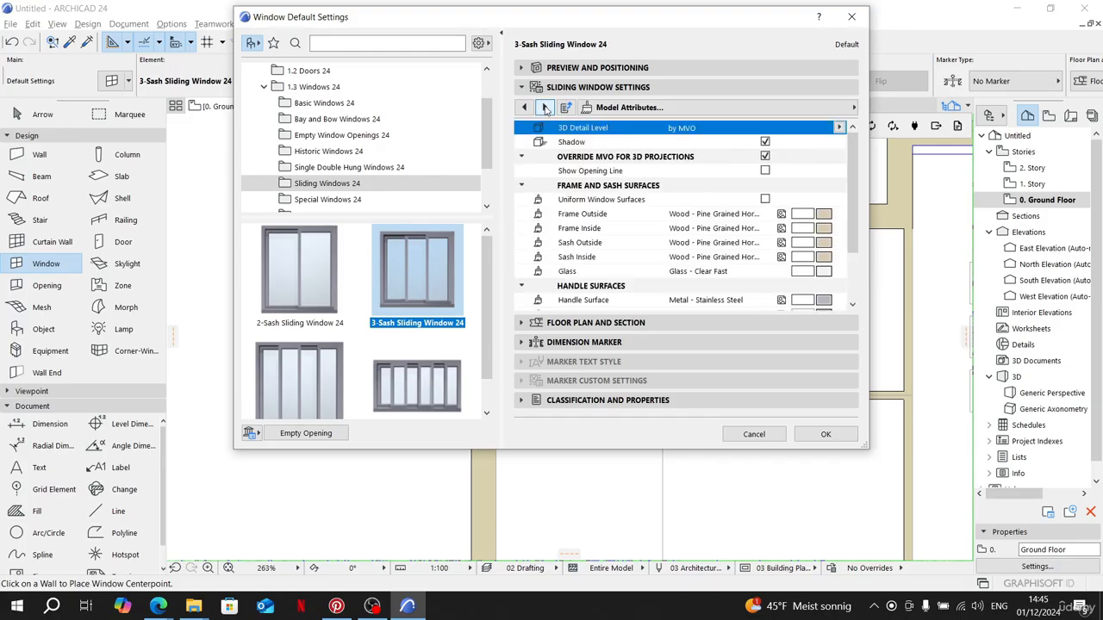
Step: Set the sliding window's frame and sash surfaces, both outside and inside, to Metal - Iron
{"action": "left_click", "coordinate": [831, 216]}
{"action": "left_click", "coordinate": [832, 220]}
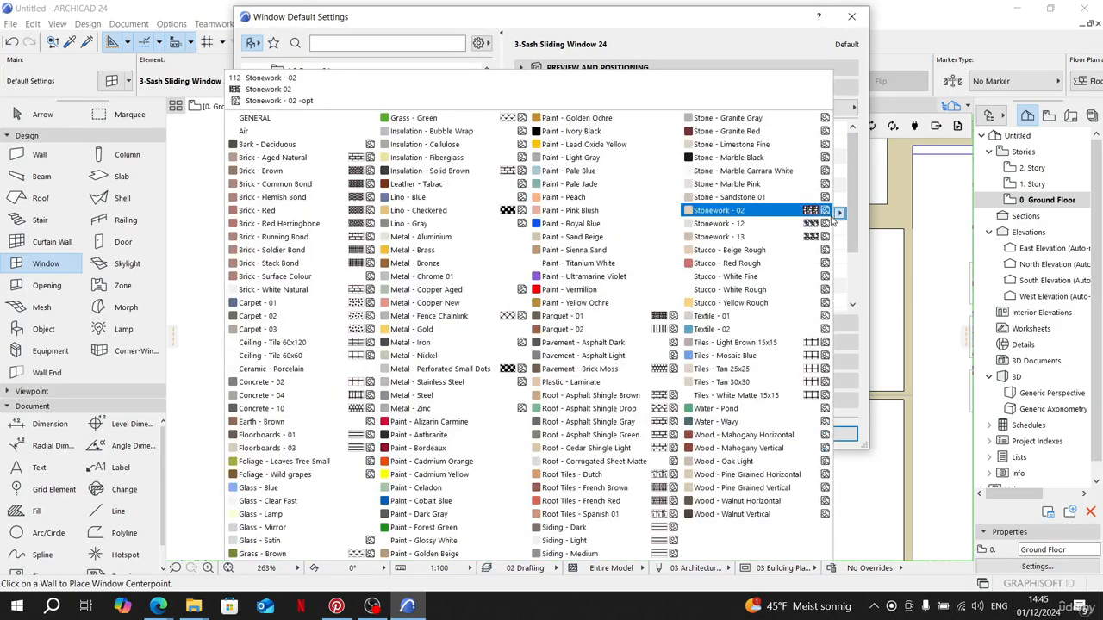
{"action": "left_click", "coordinate": [440, 345]}
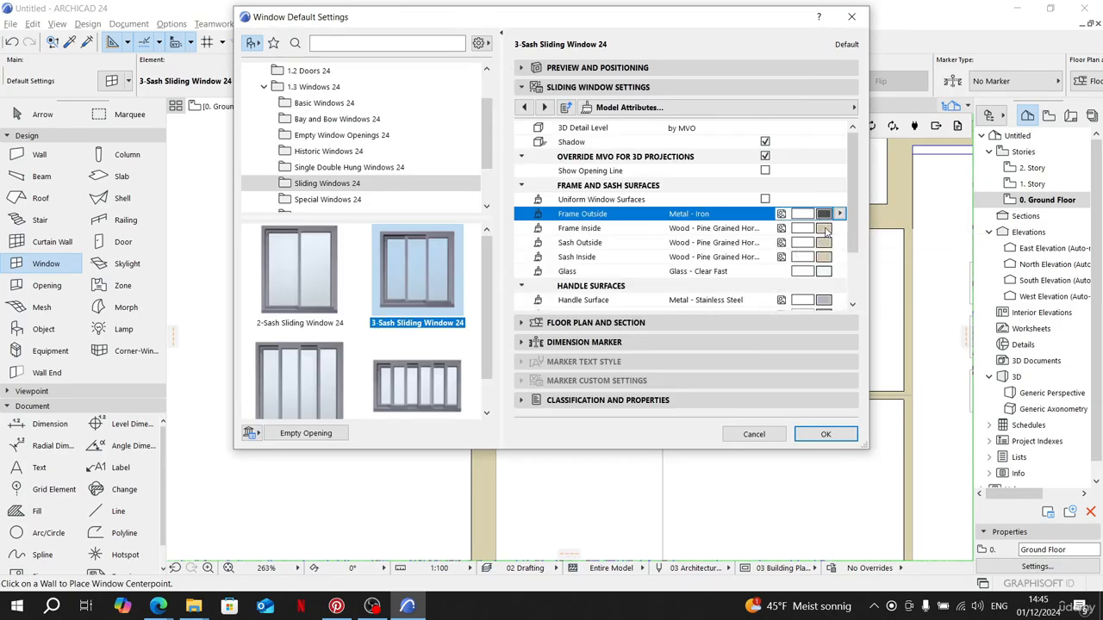
{"action": "left_click", "coordinate": [823, 228]}
{"action": "left_click", "coordinate": [460, 339]}
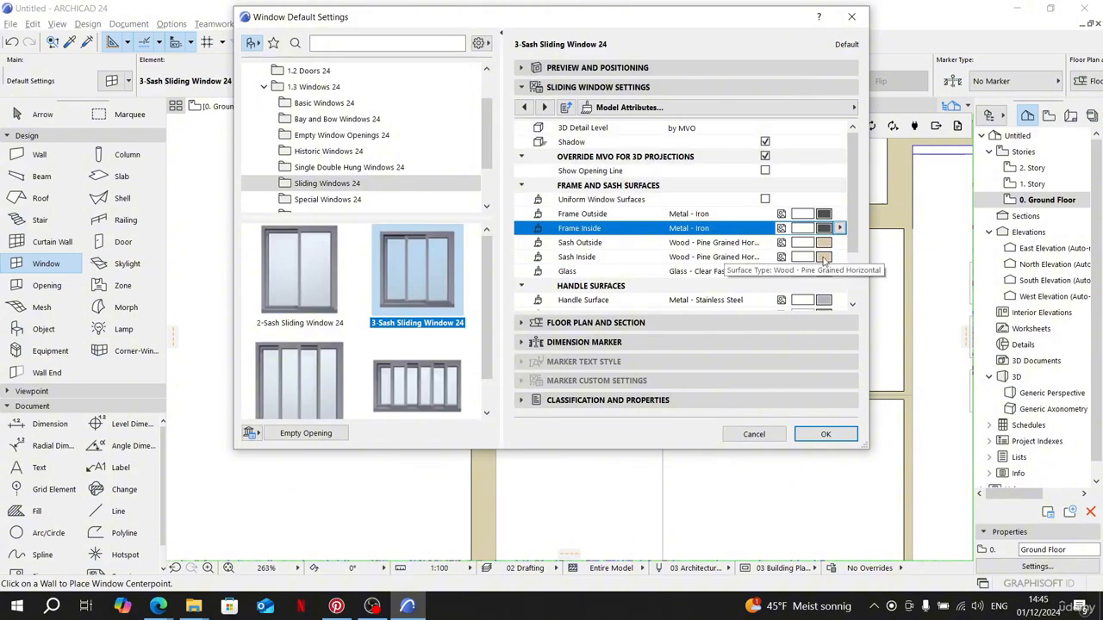
{"action": "left_click", "coordinate": [824, 257]}
{"action": "left_click", "coordinate": [454, 336]}
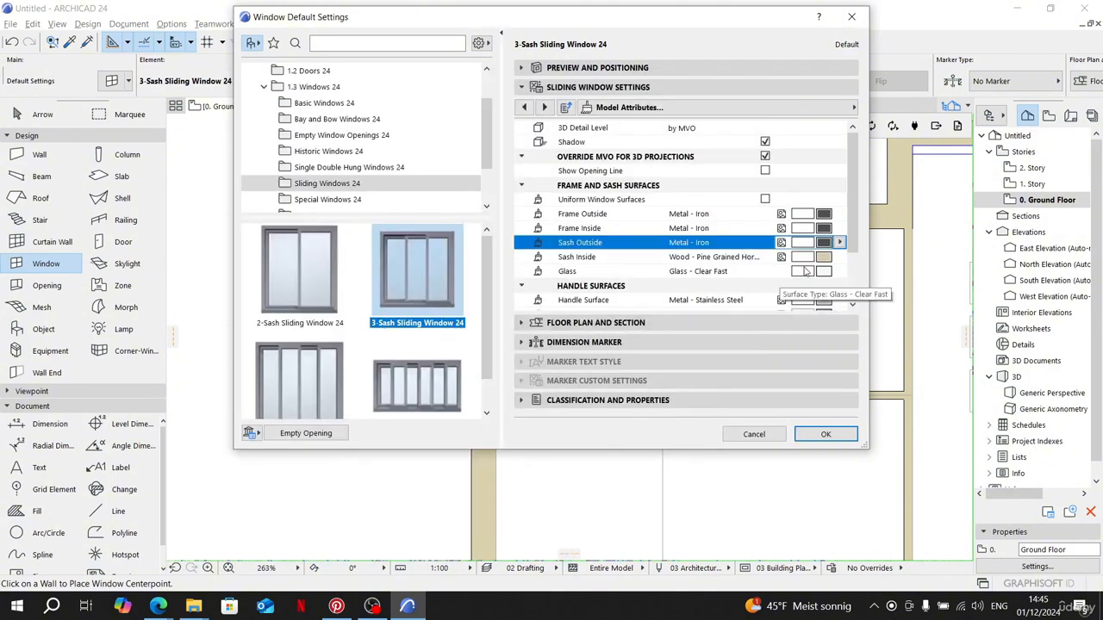
{"action": "left_click", "coordinate": [822, 262]}
{"action": "left_click", "coordinate": [462, 343]}
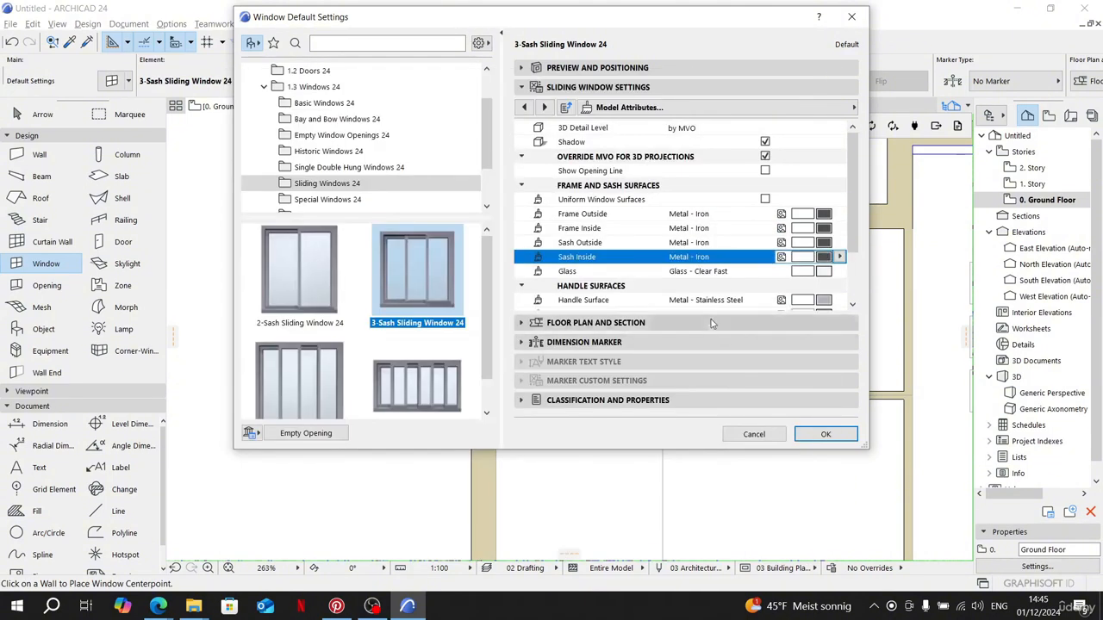
Step: Set the sliding window's 3D frame, sash and glass pens to pen 1
{"action": "scroll", "coordinate": [819, 250], "scroll_direction": "down", "scroll_amount": 2}
{"action": "left_click", "coordinate": [825, 243]}
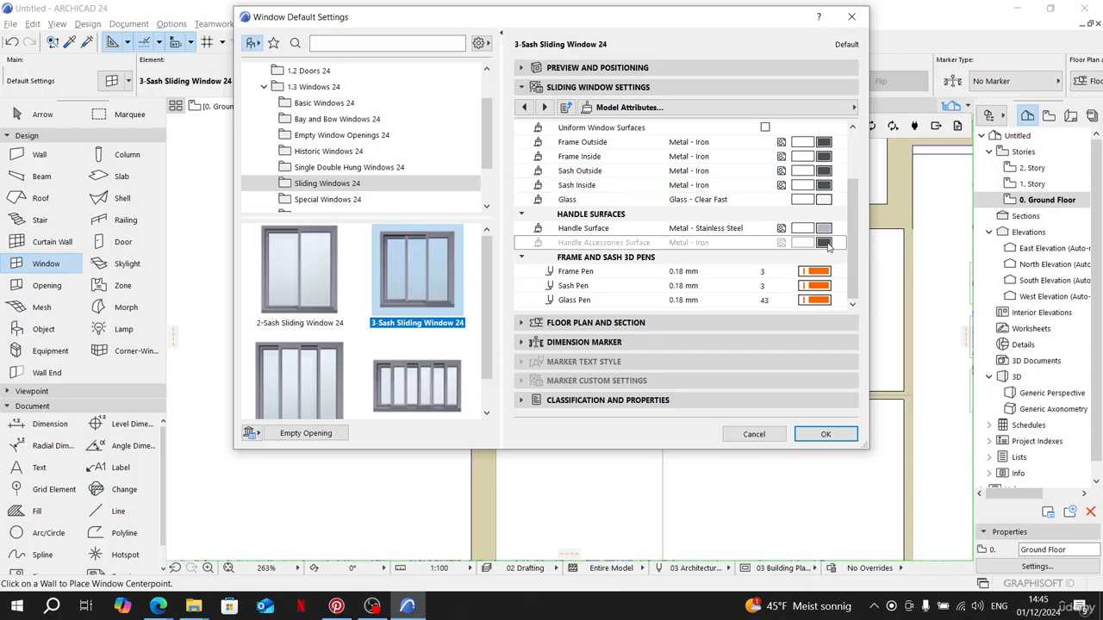
{"action": "scroll", "coordinate": [801, 267], "scroll_direction": "up", "scroll_amount": 3}
{"action": "scroll", "coordinate": [784, 293], "scroll_direction": "down", "scroll_amount": 3}
{"action": "left_click", "coordinate": [821, 272]}
{"action": "left_click", "coordinate": [585, 310]}
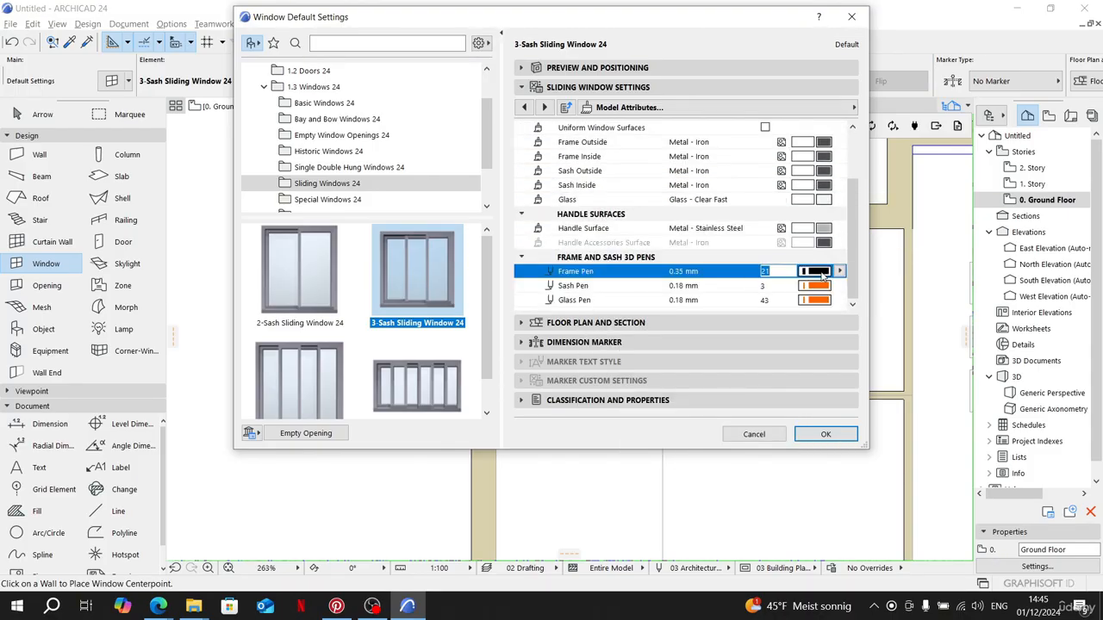
{"action": "left_click", "coordinate": [821, 272]}
{"action": "left_click", "coordinate": [585, 297]}
{"action": "left_click", "coordinate": [583, 286]}
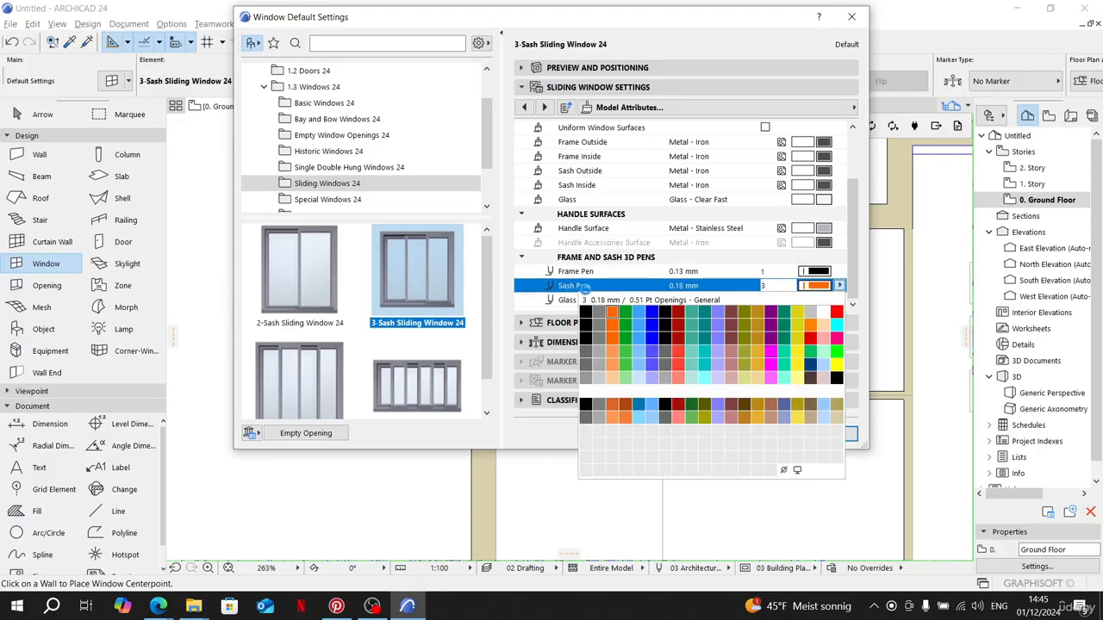
{"action": "left_click", "coordinate": [584, 310]}
{"action": "left_click", "coordinate": [586, 300]}
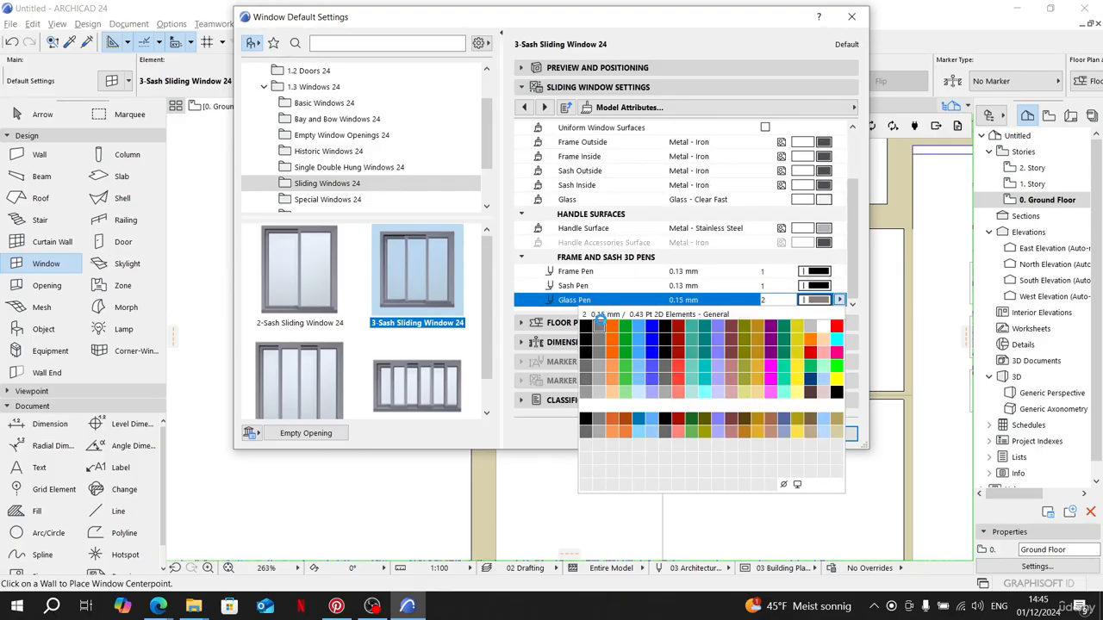
{"action": "left_click", "coordinate": [586, 325]}
{"action": "scroll", "coordinate": [592, 258], "scroll_direction": "up", "scroll_amount": 3}
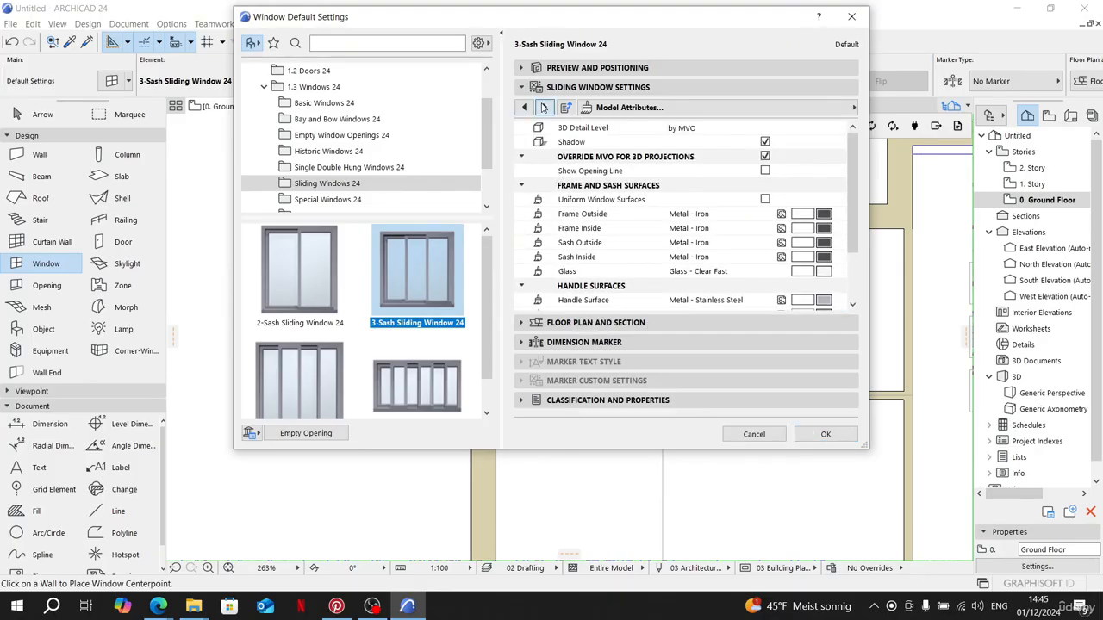
Step: Look through the sliding window's wall closure, fixtures and fittings, and casing settings, ending at its own floor plan and section settings
{"action": "left_click", "coordinate": [544, 107]}
{"action": "left_click", "coordinate": [543, 107]}
{"action": "left_click", "coordinate": [544, 106]}
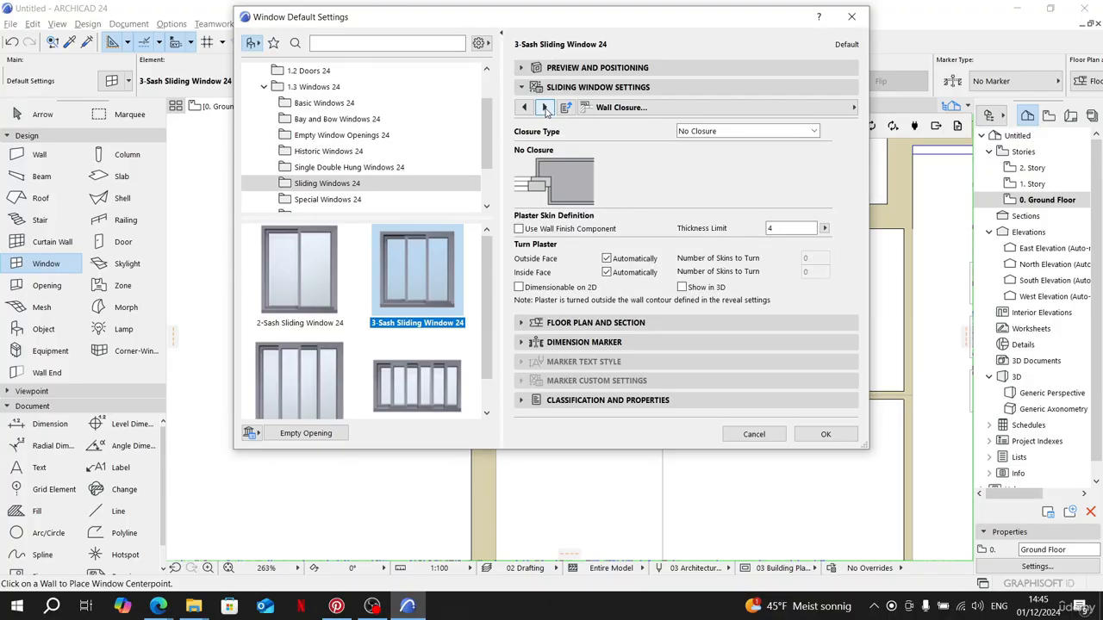
{"action": "left_click", "coordinate": [543, 107]}
{"action": "left_click", "coordinate": [544, 107]}
{"action": "left_click", "coordinate": [544, 107]}
{"action": "left_click", "coordinate": [543, 106]}
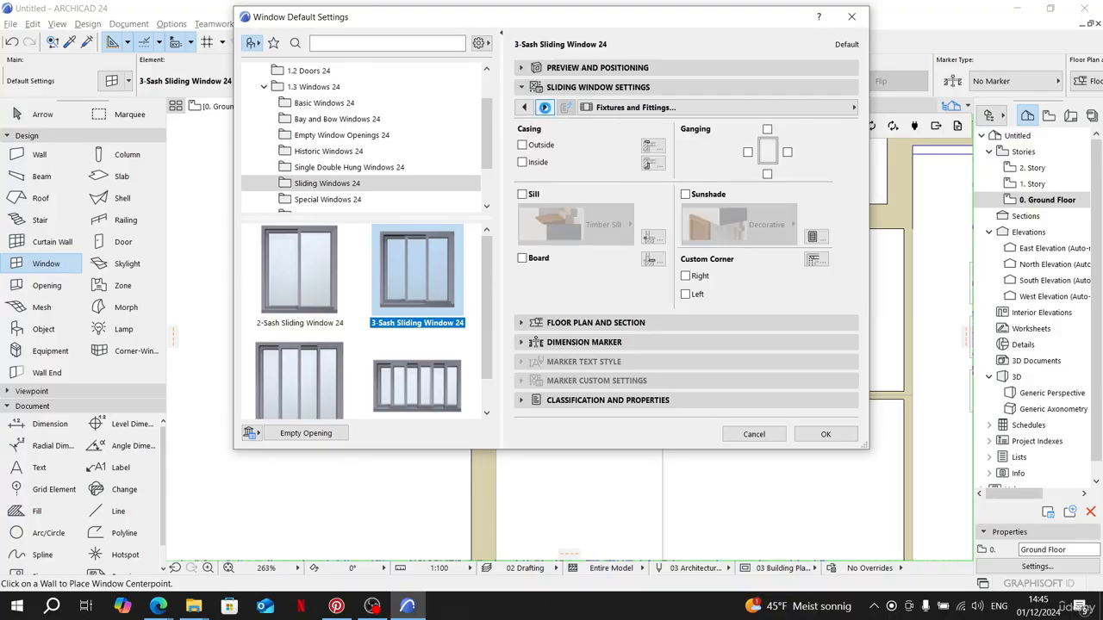
{"action": "left_click", "coordinate": [543, 106]}
{"action": "left_click", "coordinate": [544, 106]}
{"action": "left_click", "coordinate": [544, 107]}
{"action": "left_click", "coordinate": [544, 107]}
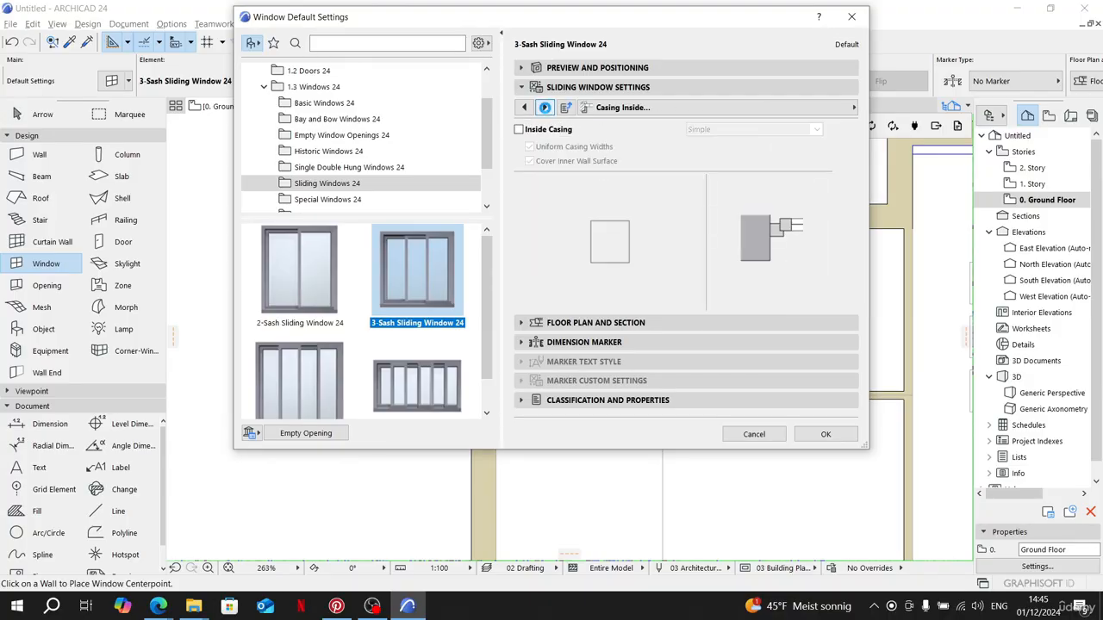
{"action": "left_click", "coordinate": [544, 106]}
{"action": "left_click", "coordinate": [543, 107]}
{"action": "left_click", "coordinate": [544, 107]}
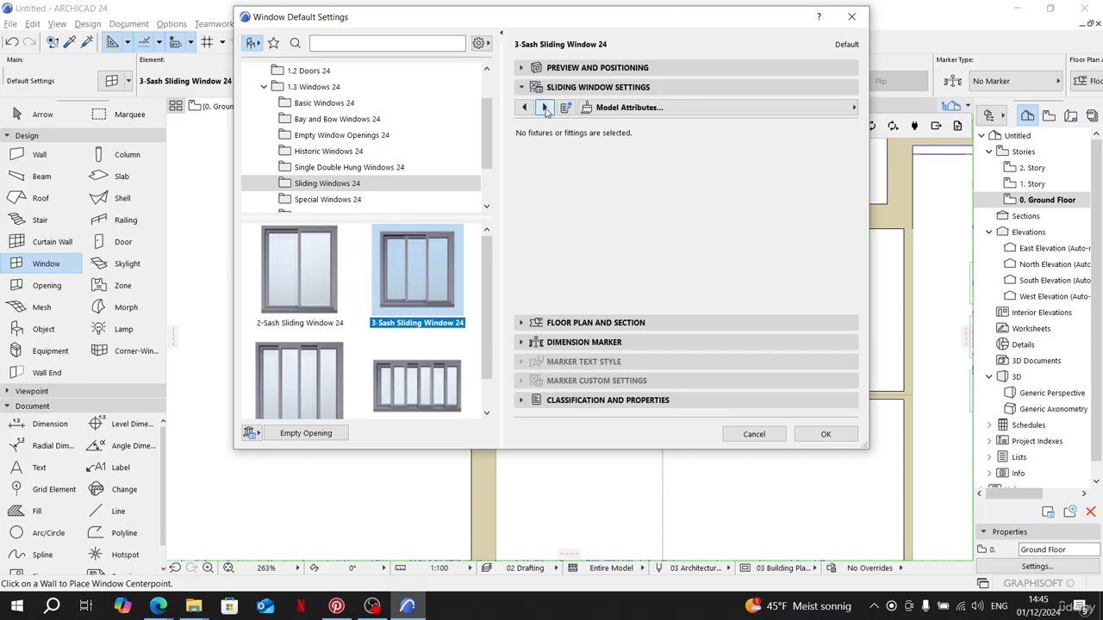
{"action": "left_click", "coordinate": [544, 106]}
Step: Set the sliding window's wall contour line pen, cut line pen, uncut line pen and uncut fill pen to pen 1
{"action": "left_click", "coordinate": [814, 228]}
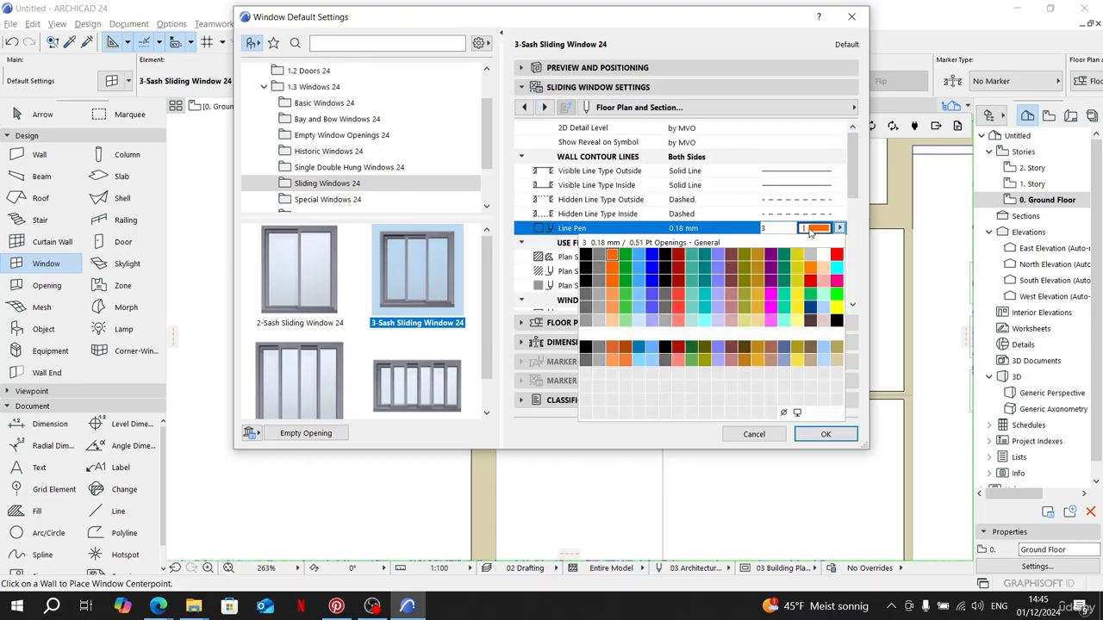
{"action": "left_click", "coordinate": [611, 256]}
{"action": "scroll", "coordinate": [672, 215], "scroll_direction": "down", "scroll_amount": 3}
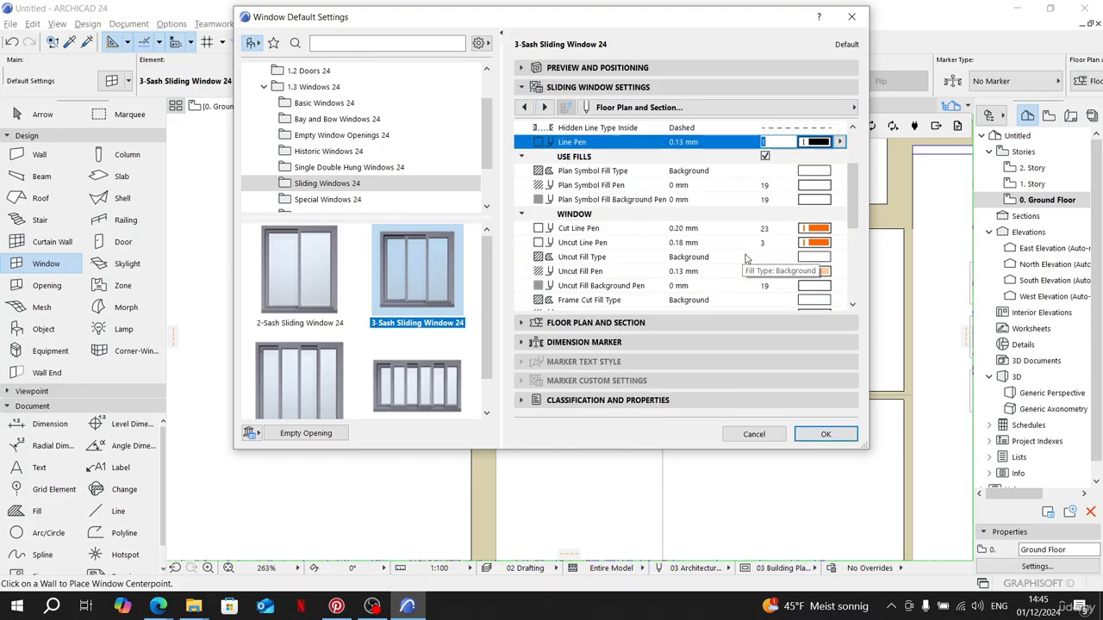
{"action": "left_click", "coordinate": [814, 228]}
{"action": "left_click", "coordinate": [586, 256]}
{"action": "left_click", "coordinate": [814, 243]}
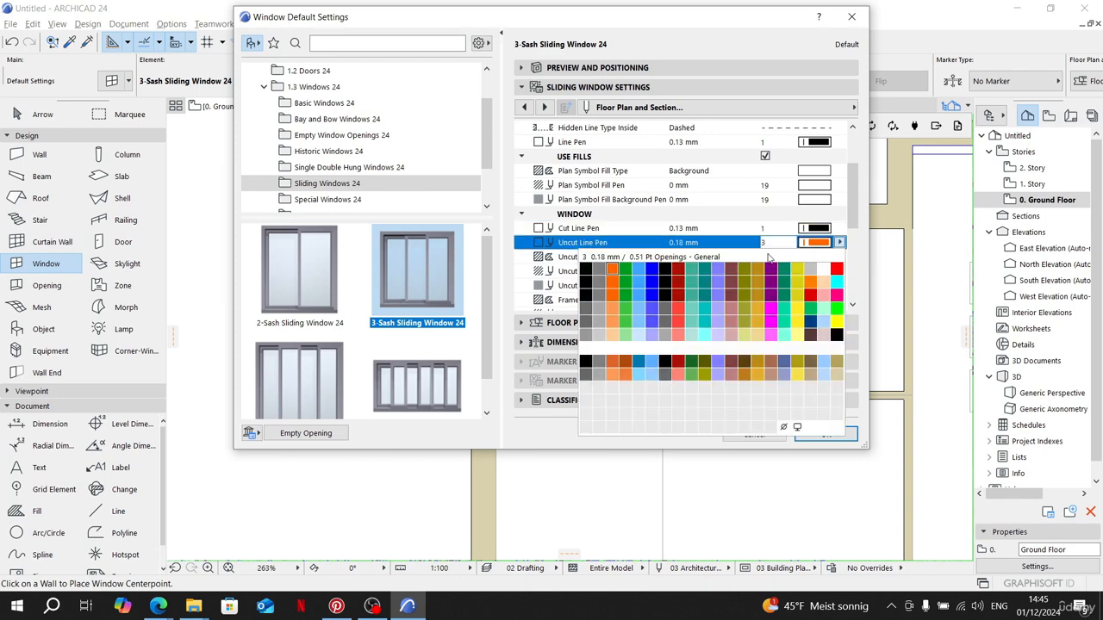
{"action": "left_click", "coordinate": [586, 270]}
{"action": "left_click", "coordinate": [814, 272]}
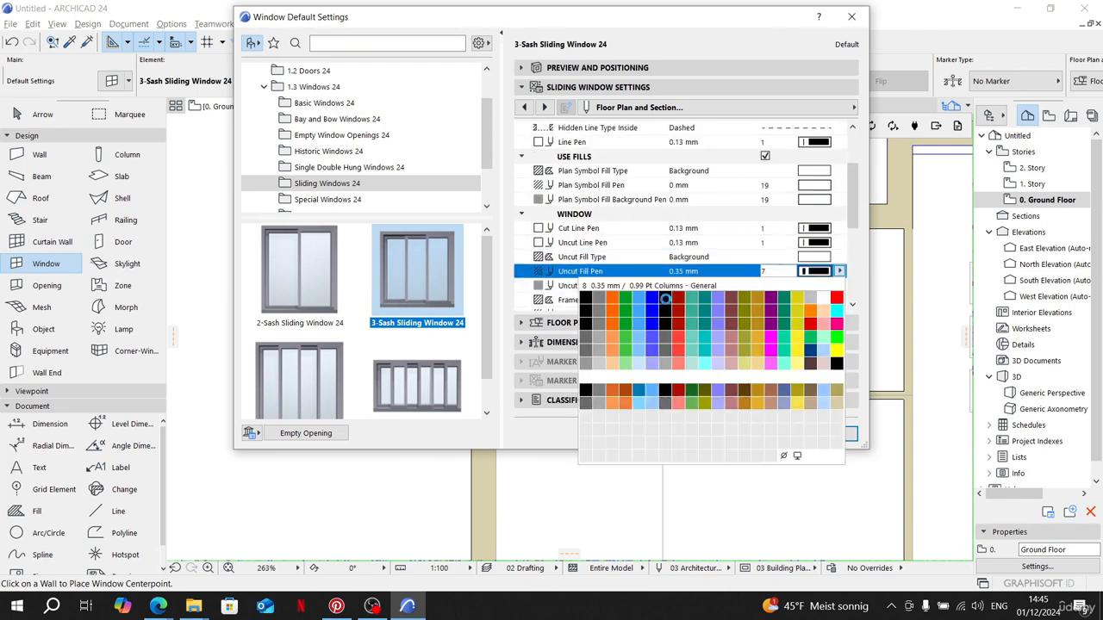
{"action": "left_click", "coordinate": [586, 297]}
Step: Set the frame cut fill pen and sash cut fill pen of the sliding window to pen 1
{"action": "scroll", "coordinate": [723, 265], "scroll_direction": "down", "scroll_amount": 3}
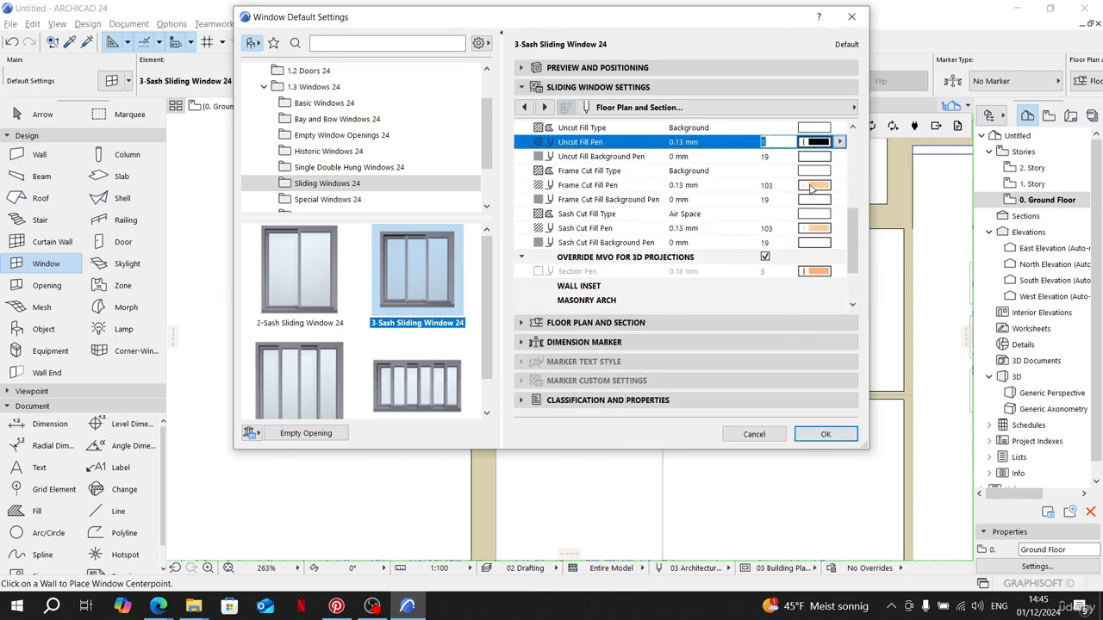
{"action": "left_click", "coordinate": [814, 184]}
{"action": "left_click", "coordinate": [584, 213]}
{"action": "left_click", "coordinate": [814, 228]}
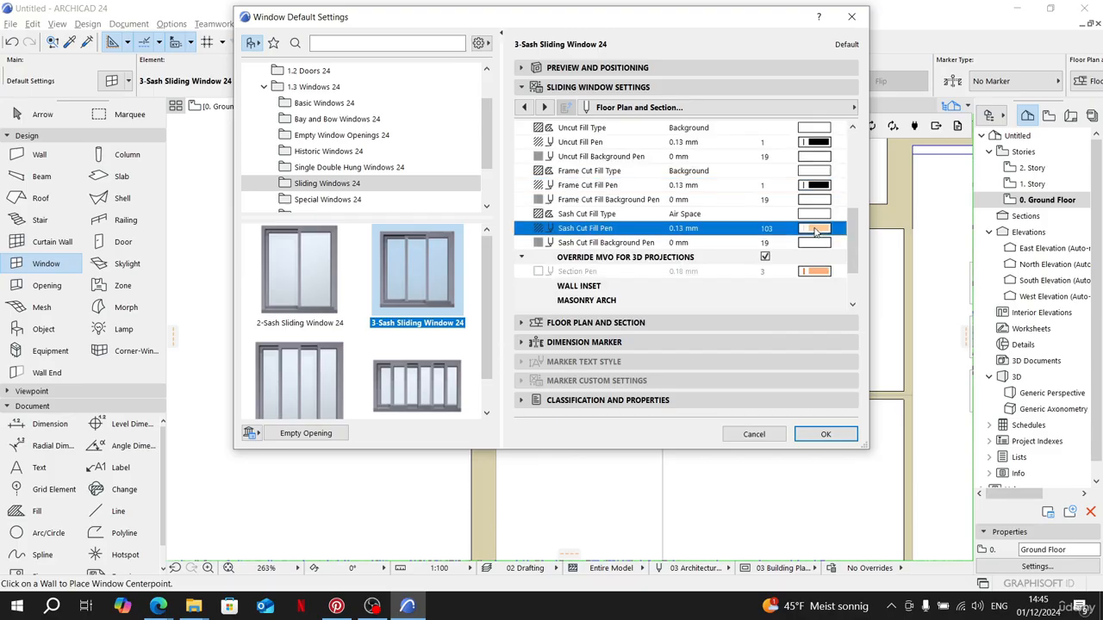
{"action": "left_click", "coordinate": [584, 257]}
{"action": "left_click", "coordinate": [827, 272]}
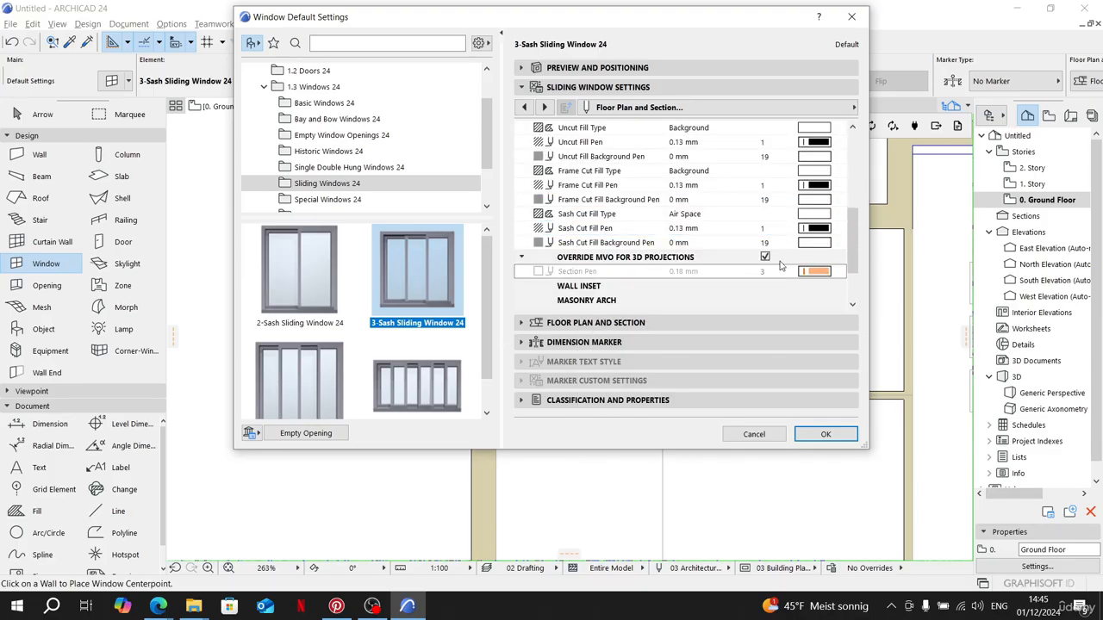
Step: Check the sliding window's description, floor plan display and size settings, and apply the default settings
{"action": "left_click", "coordinate": [542, 106]}
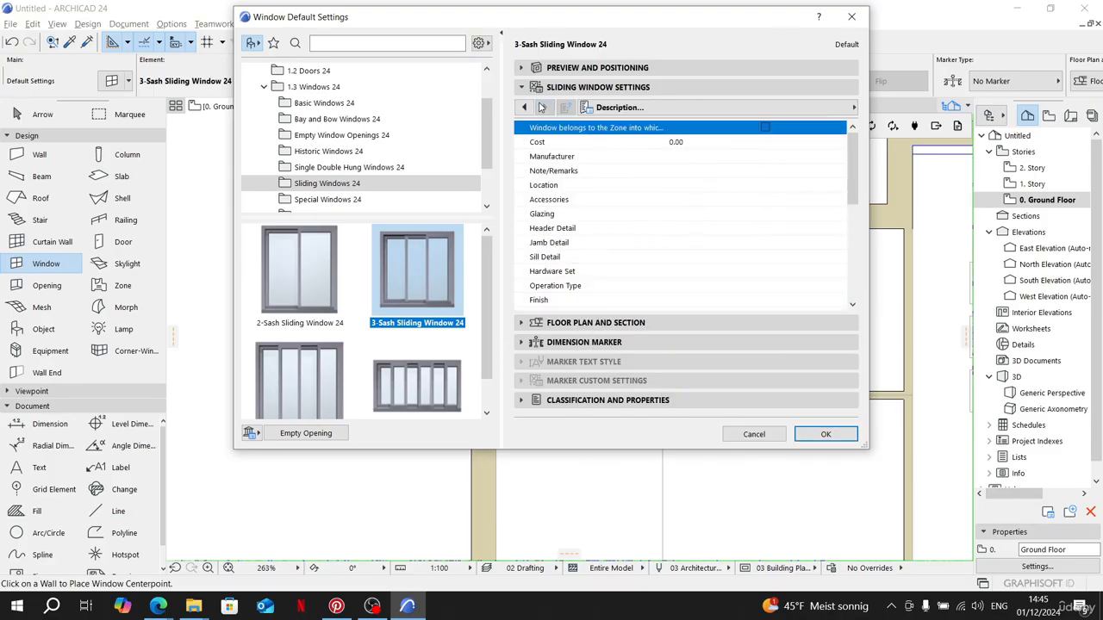
{"action": "scroll", "coordinate": [635, 222], "scroll_direction": "down", "scroll_amount": 8}
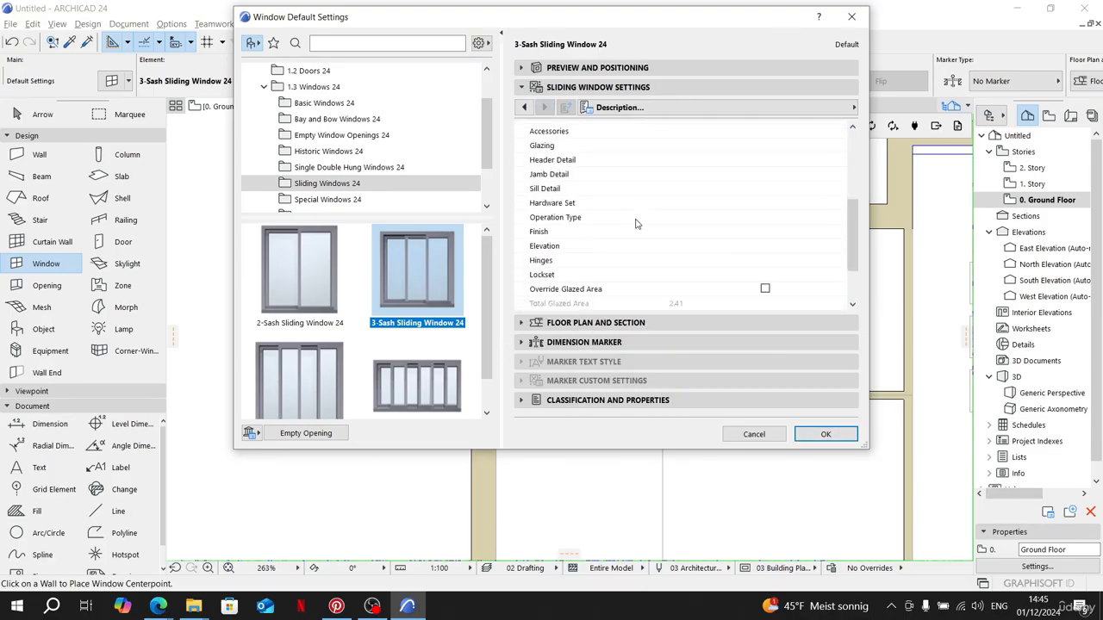
{"action": "left_click", "coordinate": [642, 324]}
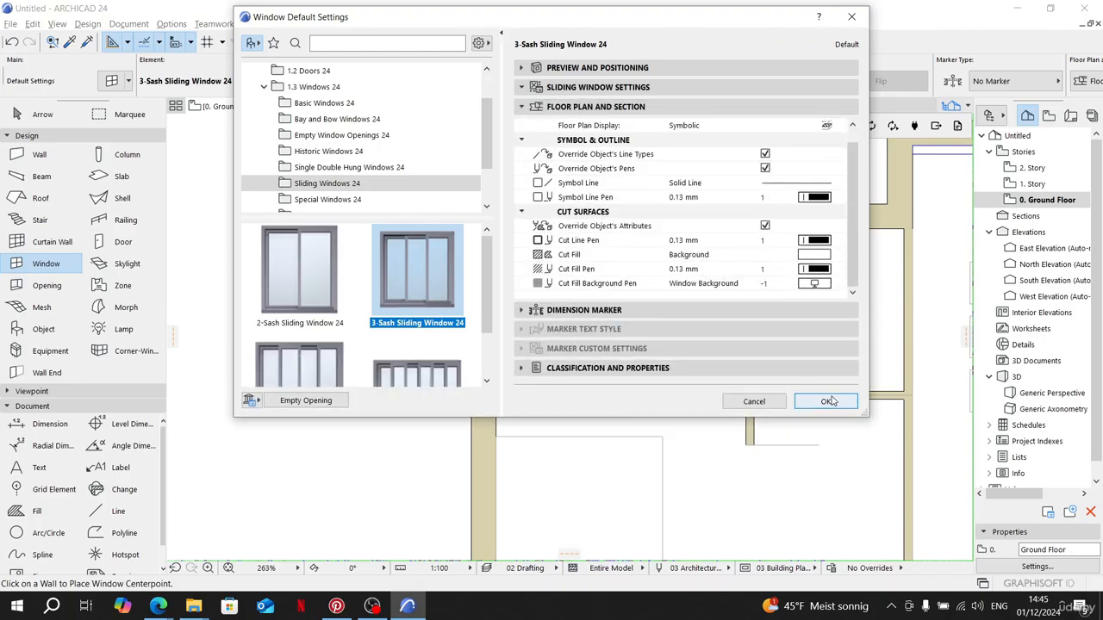
{"action": "left_click", "coordinate": [597, 67]}
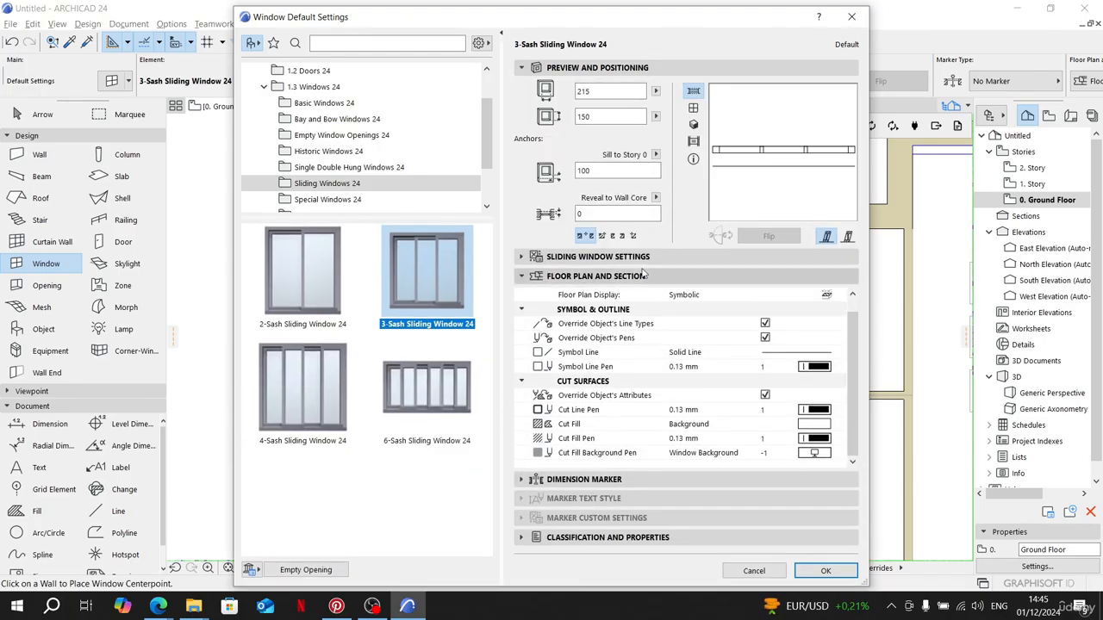
{"action": "double_click", "coordinate": [599, 89]}
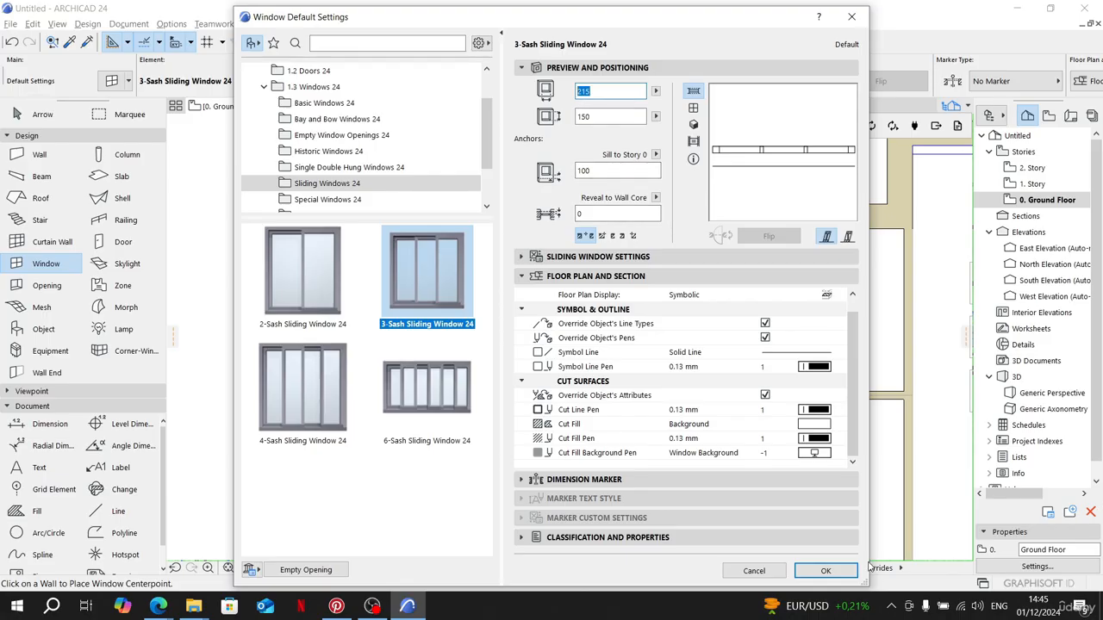
{"action": "left_click", "coordinate": [825, 570]}
Step: Measure the length of the marked window opening along the inner face of the northwest bedroom's north wall
{"action": "key", "text": "m"}
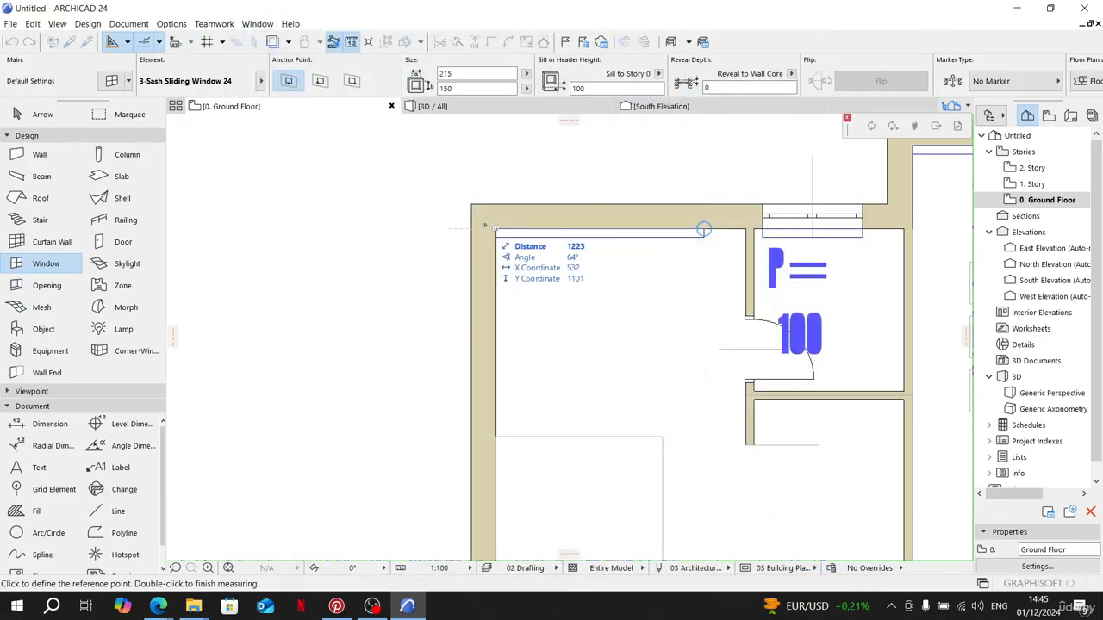
{"action": "left_click", "coordinate": [496, 231]}
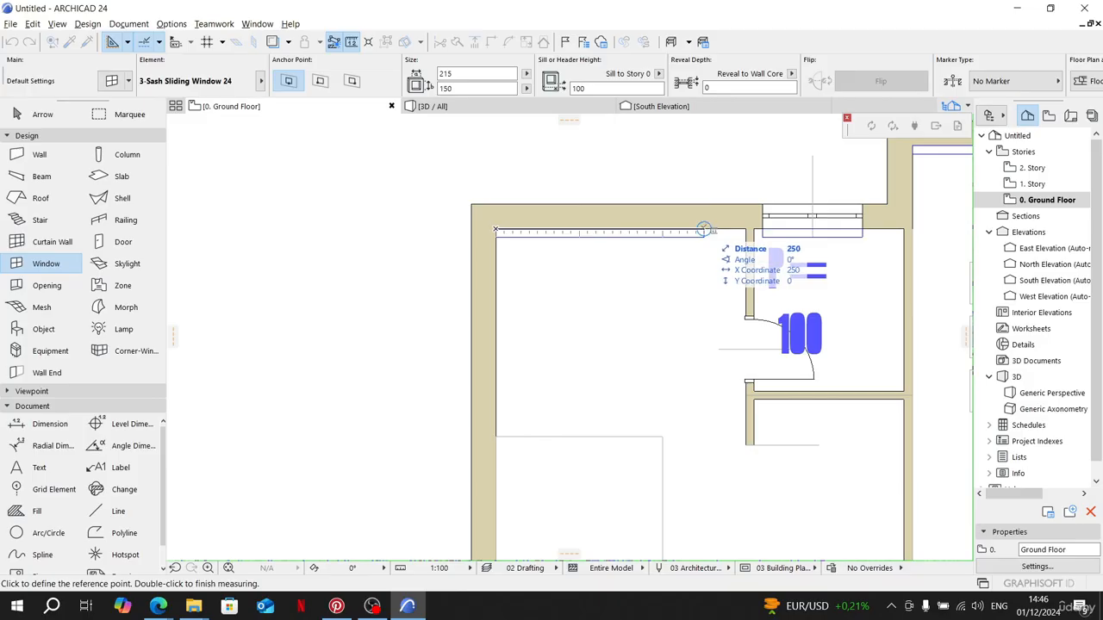
{"action": "double_click", "coordinate": [703, 230]}
{"action": "key", "text": "alt"}
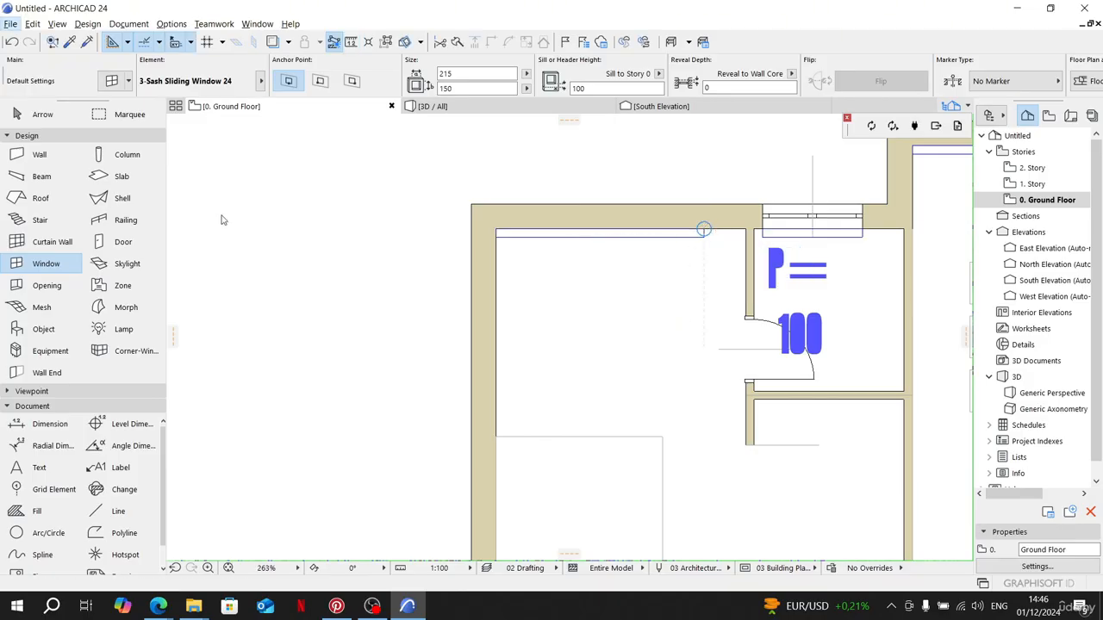
Step: Set the default sliding window to 250 wide and 250 high with a sill height of 0
{"action": "left_click", "coordinate": [28, 265]}
{"action": "key", "text": "ctrl+t"}
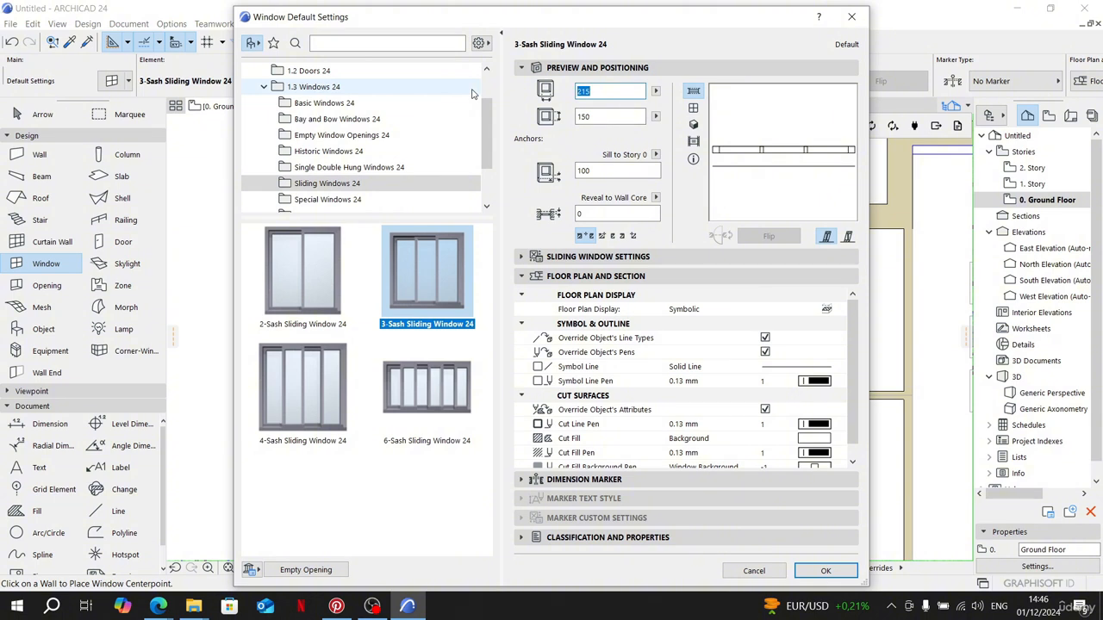
{"action": "key", "text": "Tab"}
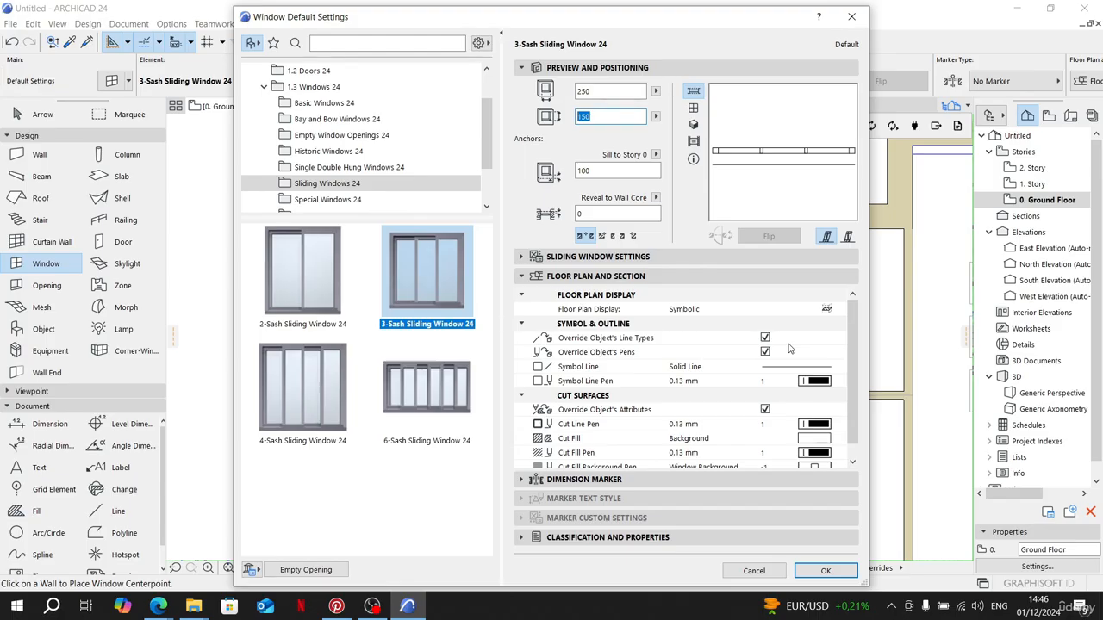
{"action": "left_click", "coordinate": [602, 169]}
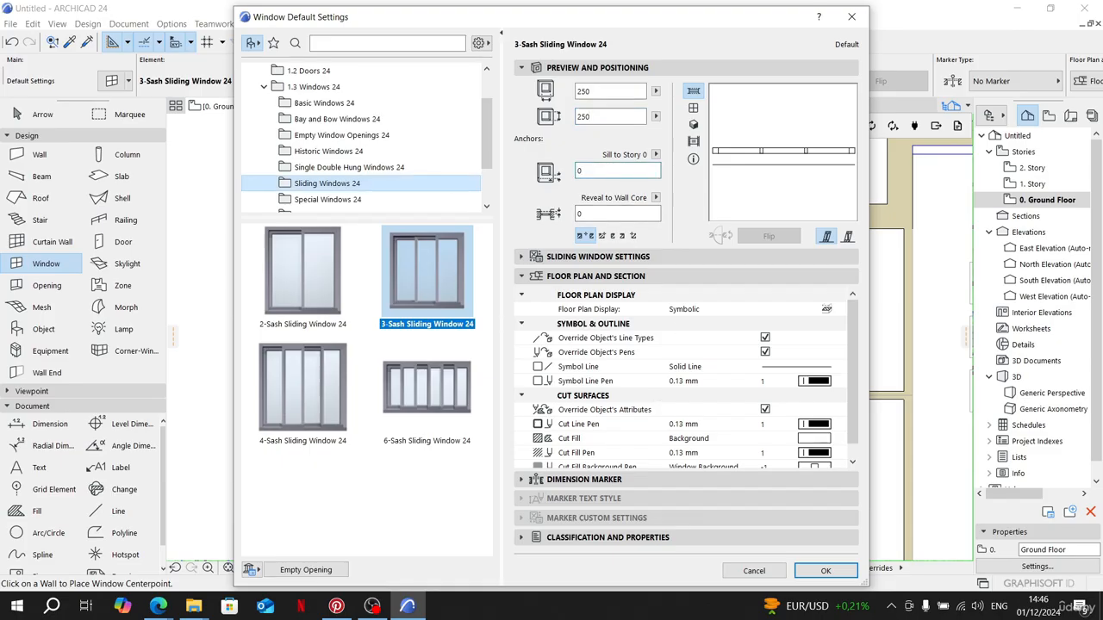
{"action": "left_click", "coordinate": [822, 570]}
Step: Draw a vertical guide line through the northwest bedroom's north wall, starting at the midpoint of the marked window opening
{"action": "scroll", "coordinate": [600, 221], "scroll_direction": "up", "scroll_amount": 4}
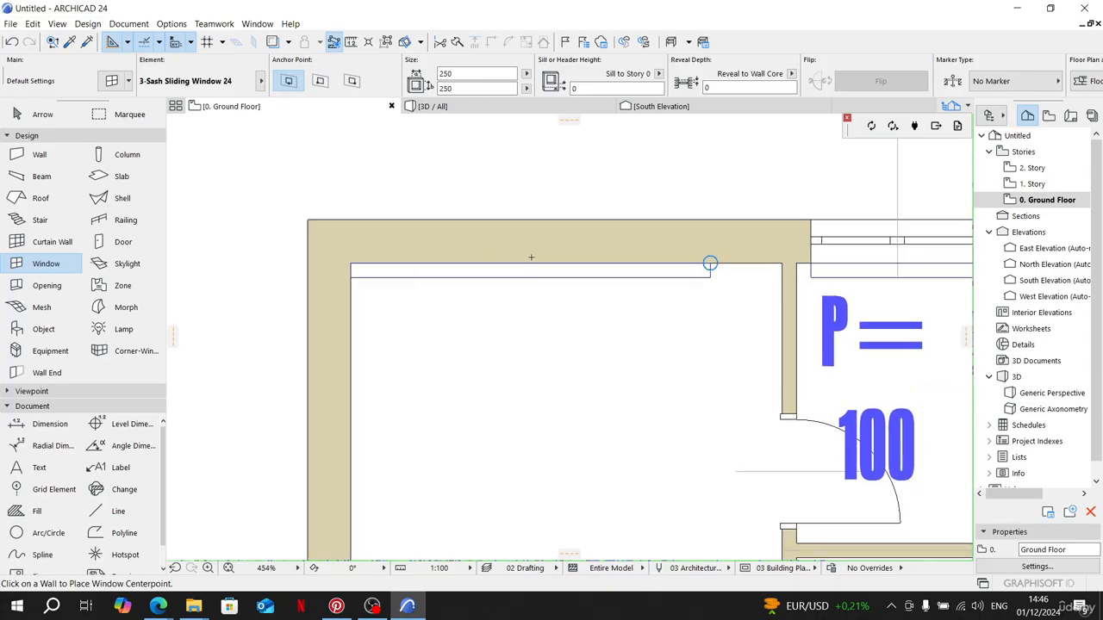
{"action": "left_click", "coordinate": [118, 510]}
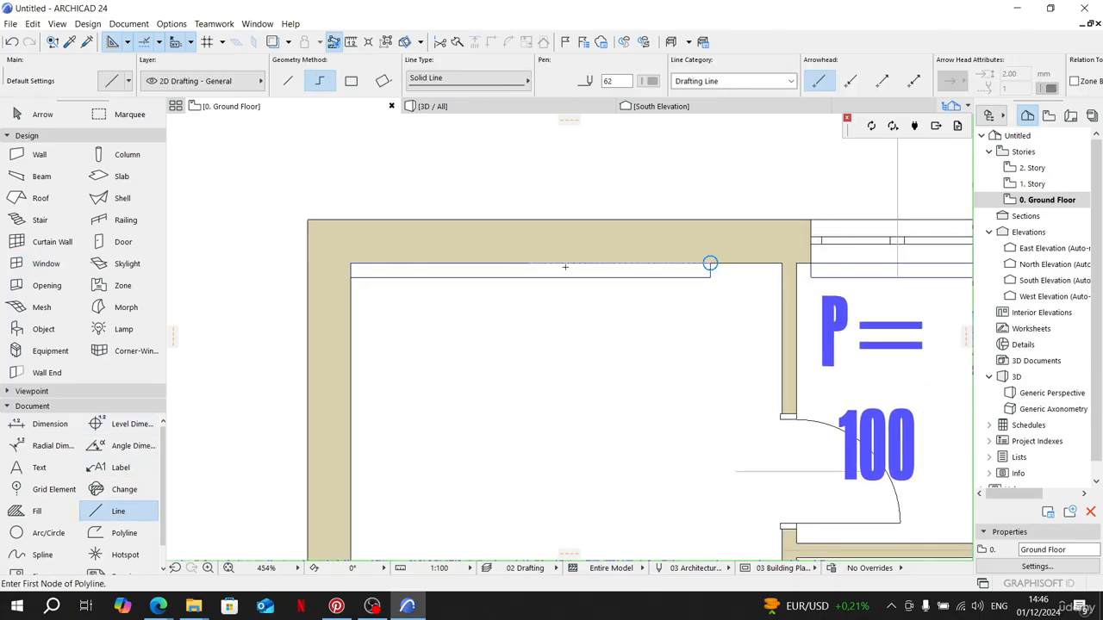
{"action": "left_click", "coordinate": [531, 263]}
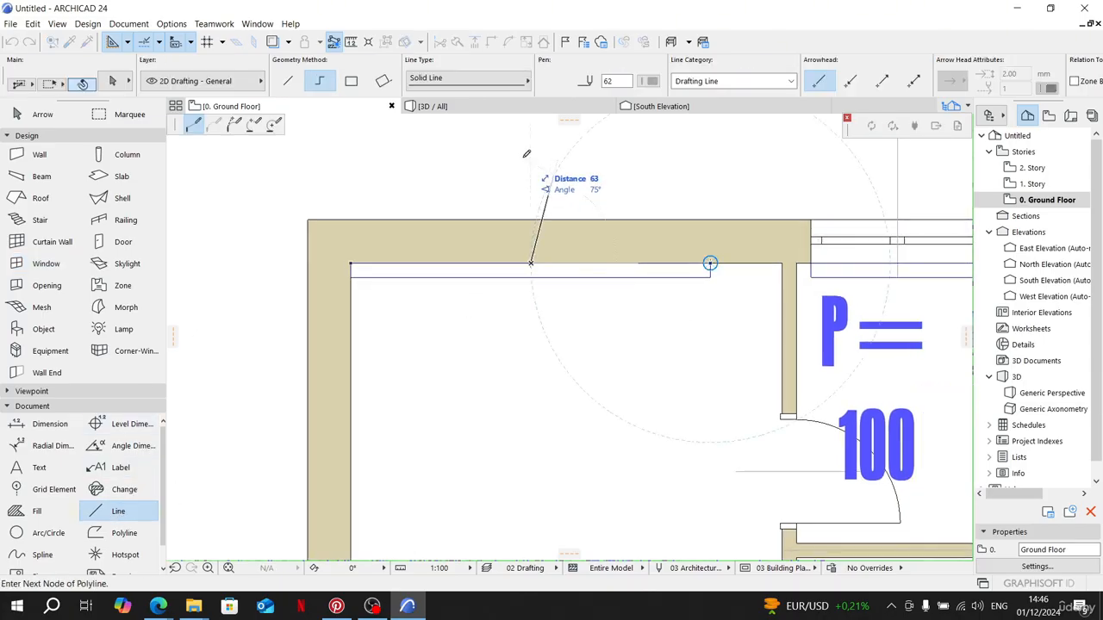
{"action": "double_click", "coordinate": [531, 151]}
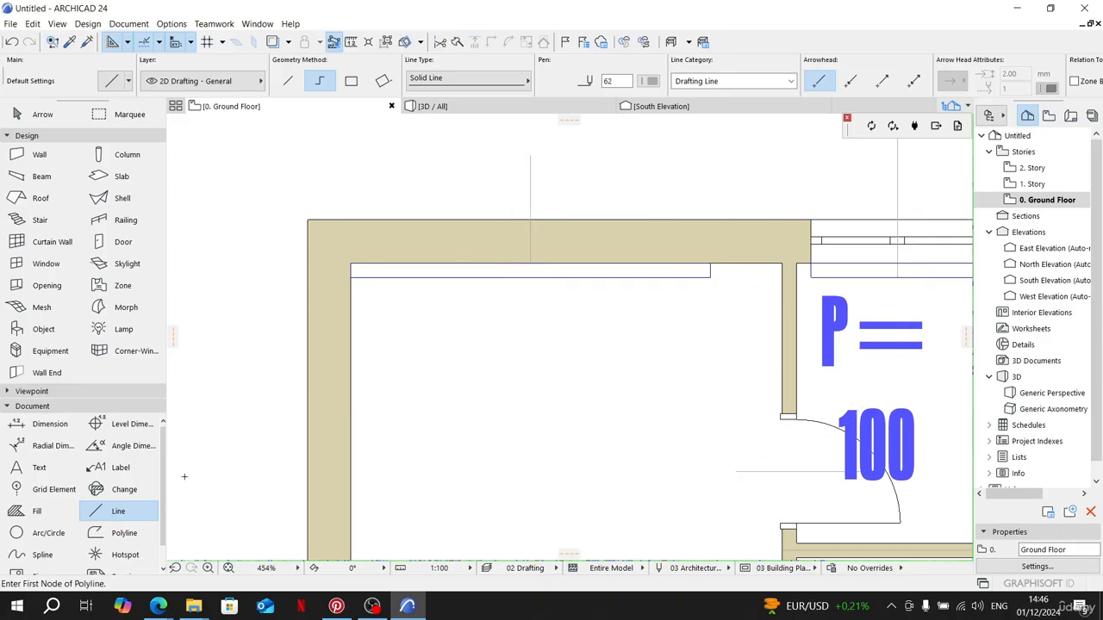
Step: Place the 3-sash sliding window on the north wall's outer face, centred on the guide line, opening towards the bedroom
{"action": "left_click", "coordinate": [43, 263]}
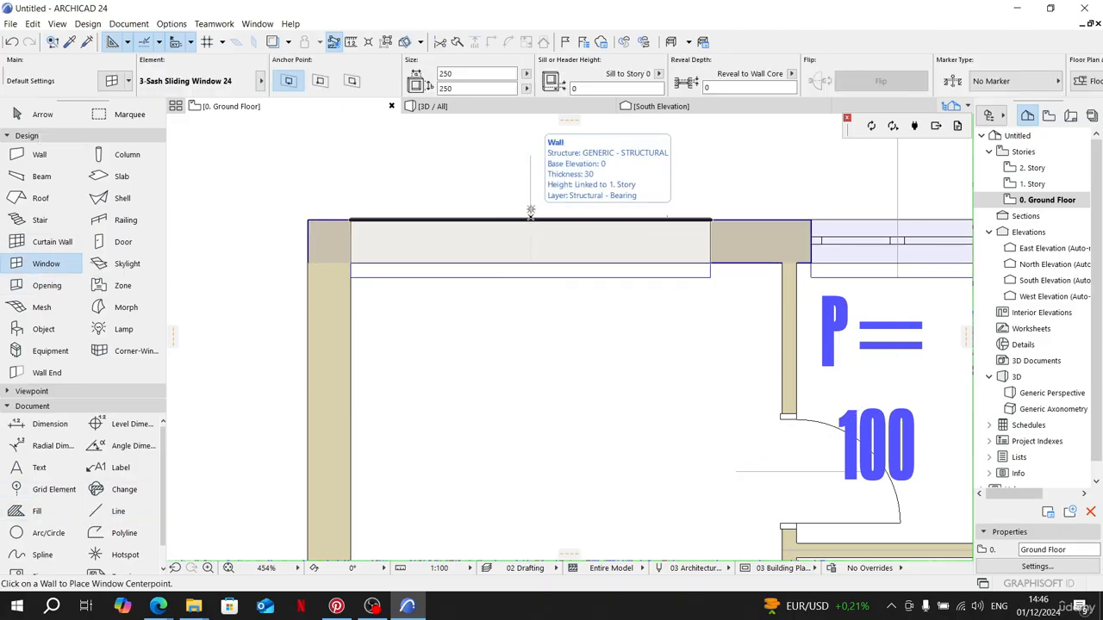
{"action": "left_click", "coordinate": [531, 219]}
{"action": "left_click", "coordinate": [600, 424]}
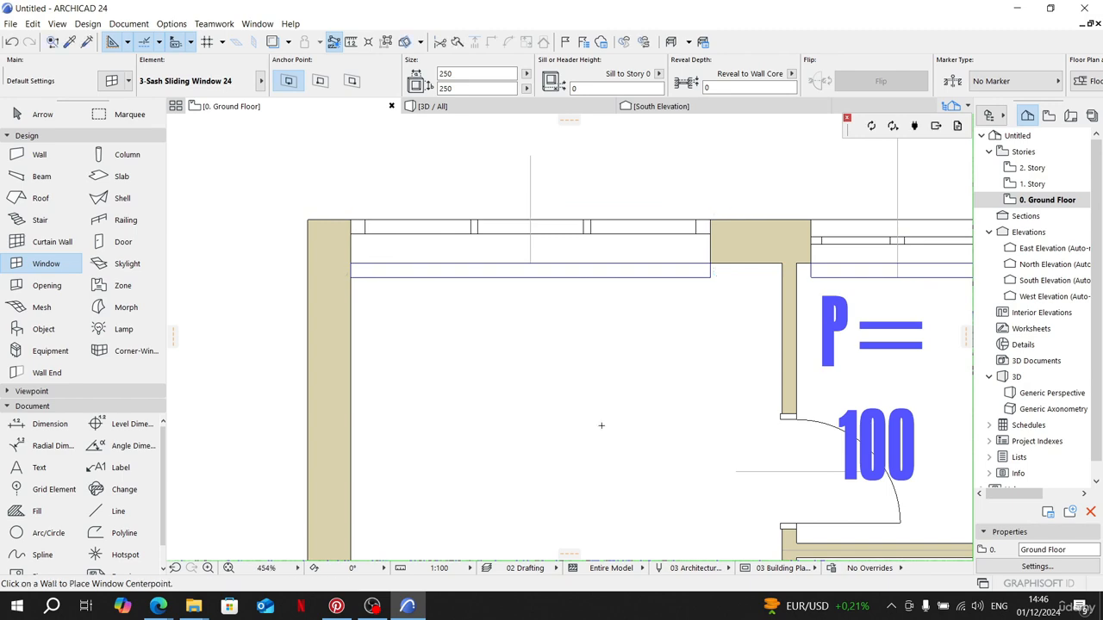
{"action": "key", "text": "Escape"}
Step: Change the placed sliding window's reveal type to No Reveal with a reveal depth of 12
{"action": "left_click", "coordinate": [600, 233]}
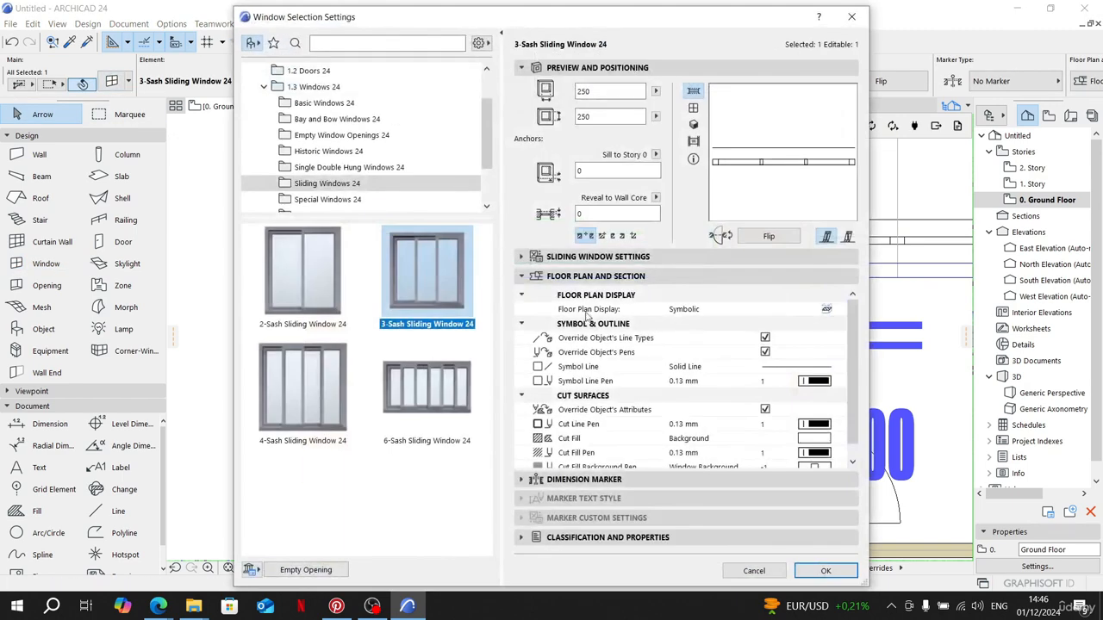
{"action": "left_click", "coordinate": [577, 256]}
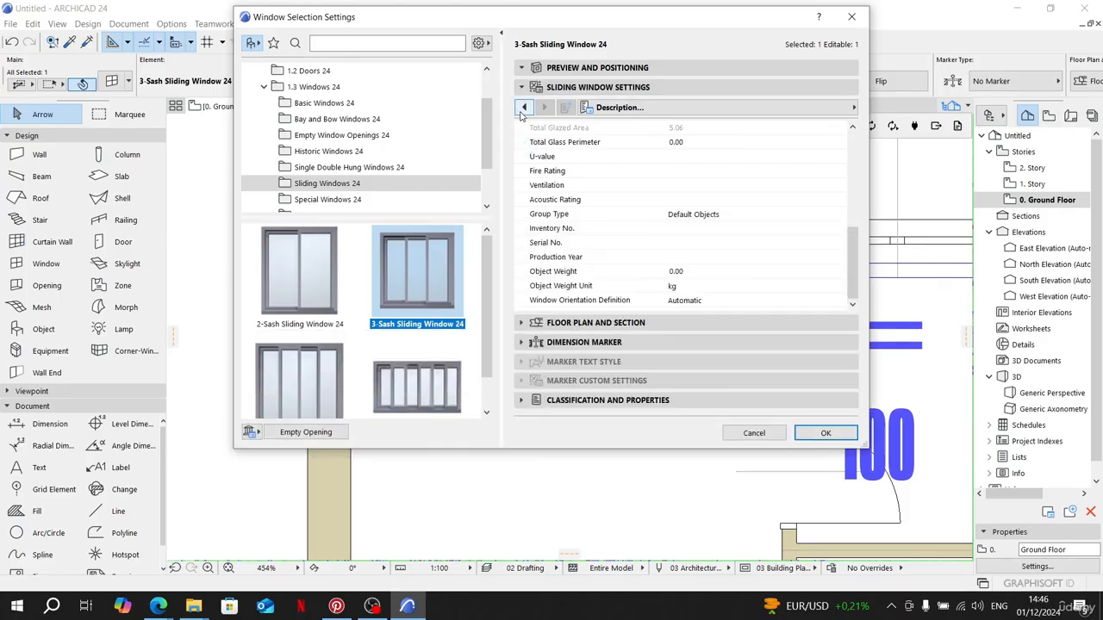
{"action": "left_click", "coordinate": [523, 108]}
{"action": "left_click", "coordinate": [523, 107]}
{"action": "left_click", "coordinate": [523, 107]}
{"action": "left_click", "coordinate": [523, 107]}
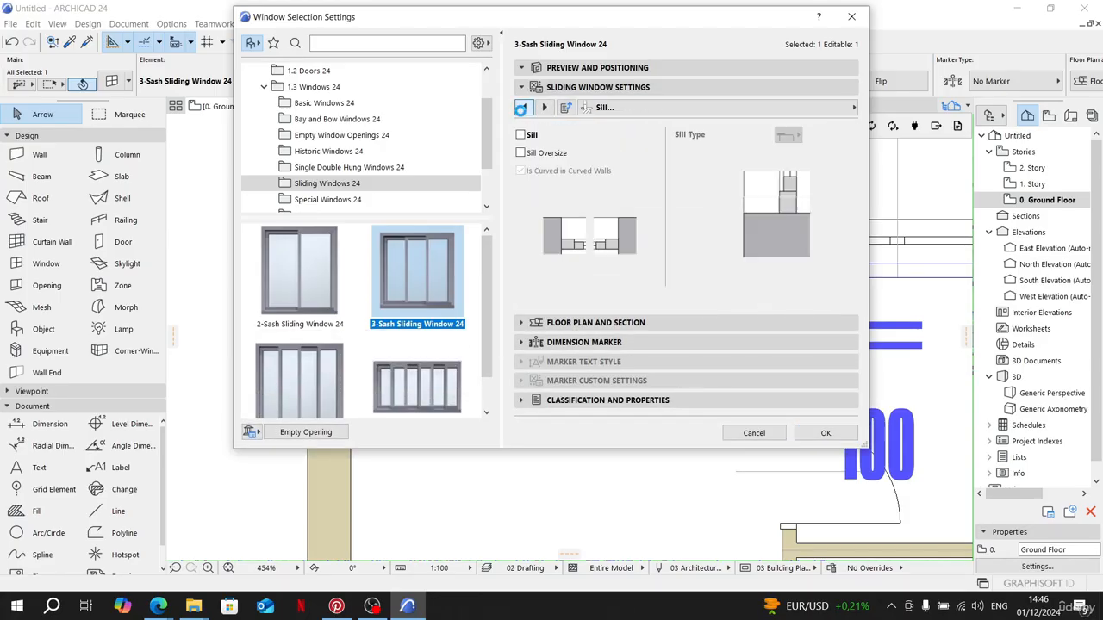
{"action": "left_click", "coordinate": [521, 107]}
{"action": "left_click", "coordinate": [521, 107]}
{"action": "left_click", "coordinate": [521, 108]}
{"action": "left_click", "coordinate": [521, 107]}
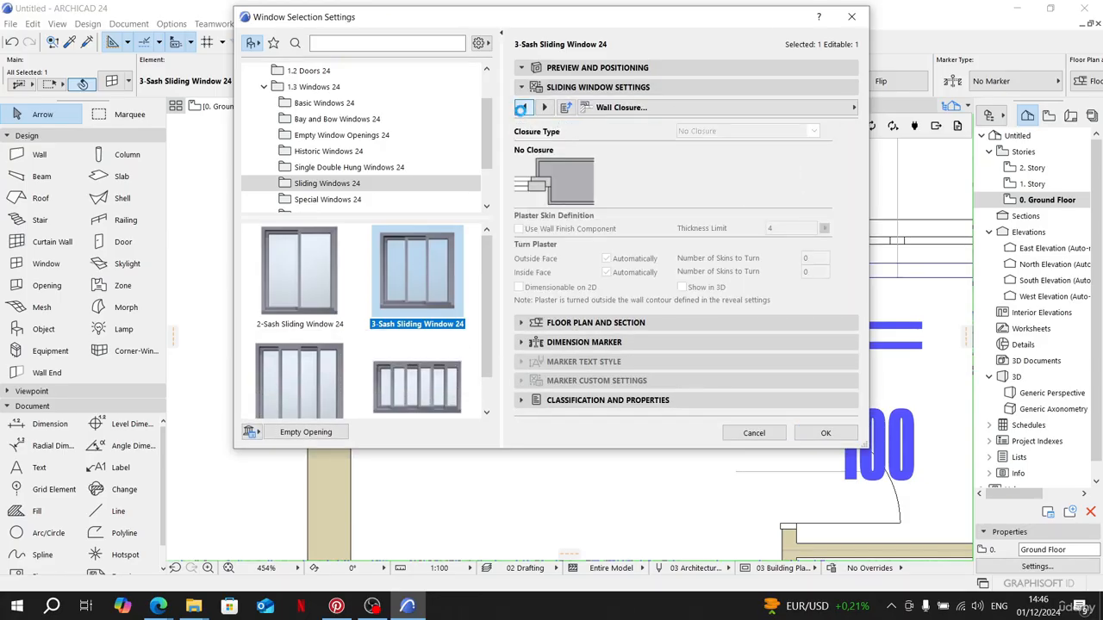
{"action": "left_click", "coordinate": [522, 108]}
{"action": "left_click", "coordinate": [522, 107]}
{"action": "left_click", "coordinate": [543, 108]}
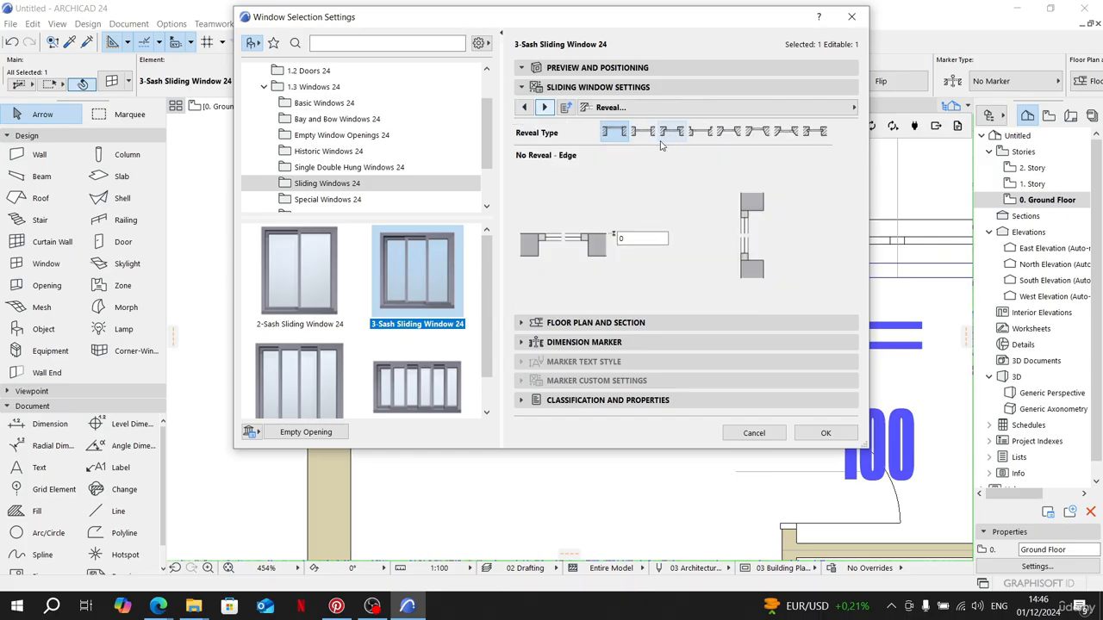
{"action": "left_click", "coordinate": [643, 131]}
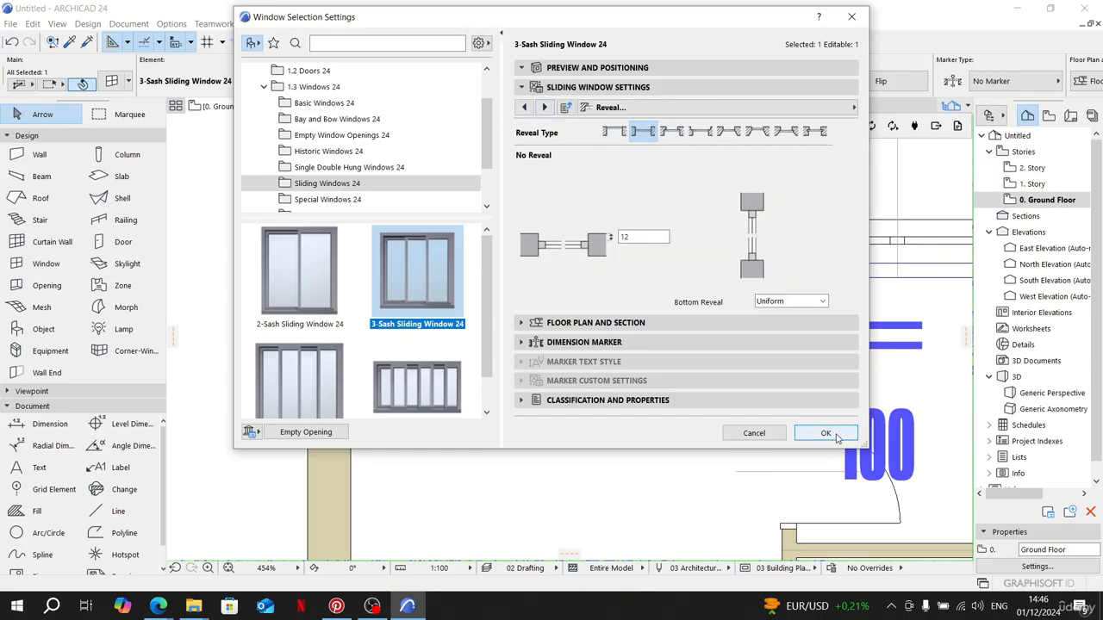
{"action": "left_click", "coordinate": [825, 433]}
Step: Examine the new sliding window from outside the north wall in the 3D view
{"action": "left_click", "coordinate": [487, 106]}
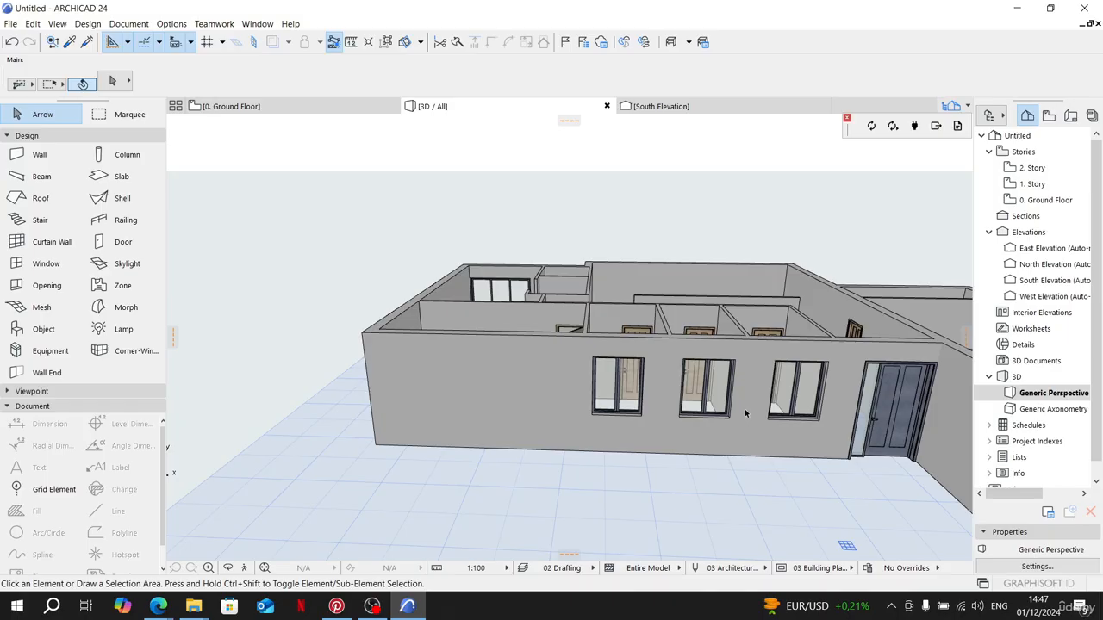
{"action": "middle_click_drag", "start_coordinate": [746, 414], "coordinate": [659, 419], "text": "shift"}
{"action": "scroll", "coordinate": [729, 479], "scroll_direction": "up", "scroll_amount": 4}
{"action": "scroll", "coordinate": [658, 419], "scroll_direction": "down", "scroll_amount": 1}
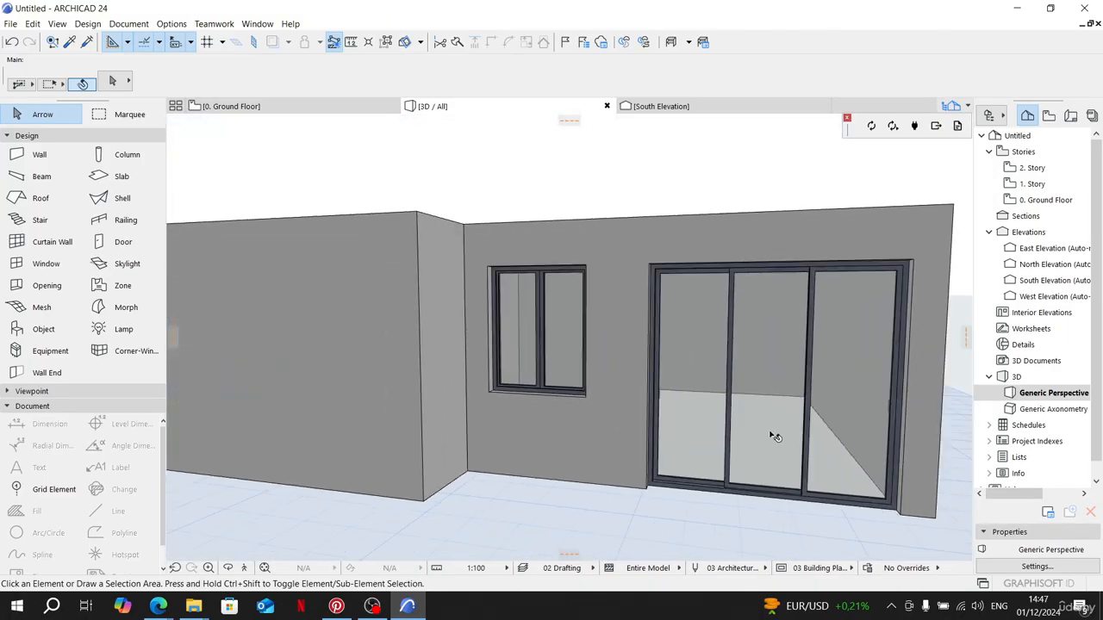
{"action": "middle_click_drag", "start_coordinate": [773, 435], "coordinate": [696, 372], "text": "shift"}
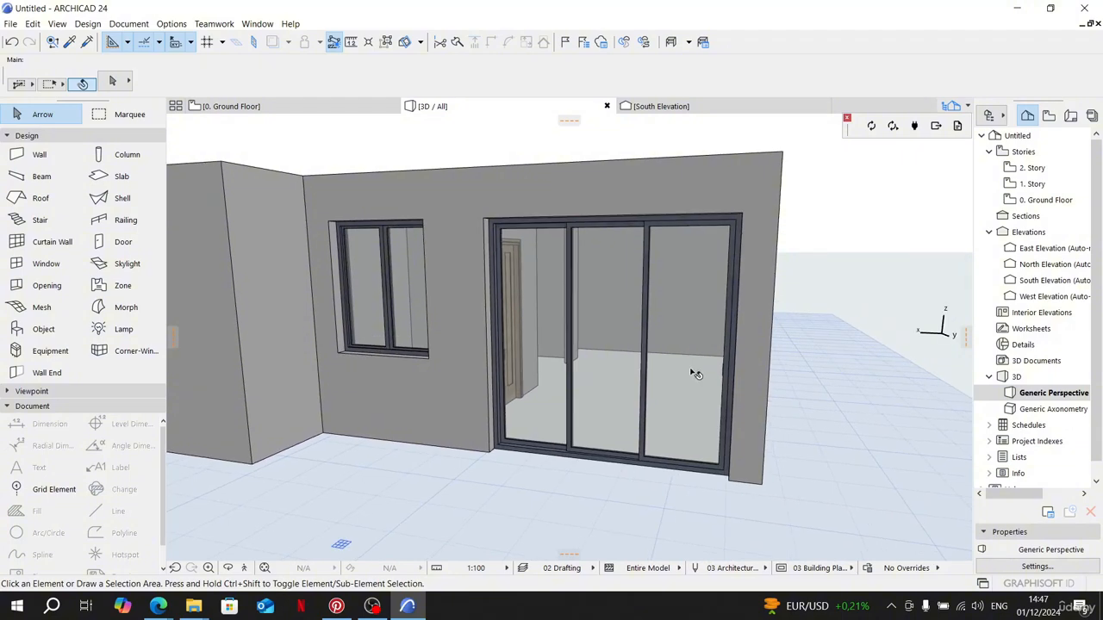
Step: Try opening the sliding window's Side 1 sash by giving it a 3D opening width
{"action": "left_click", "coordinate": [659, 359]}
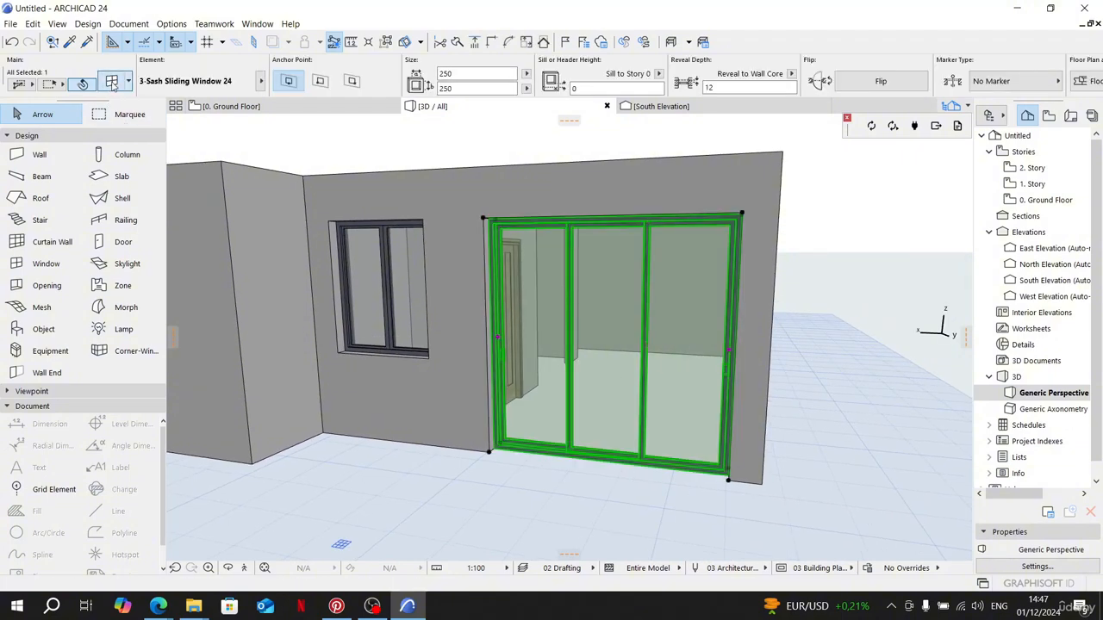
{"action": "left_click", "coordinate": [111, 81]}
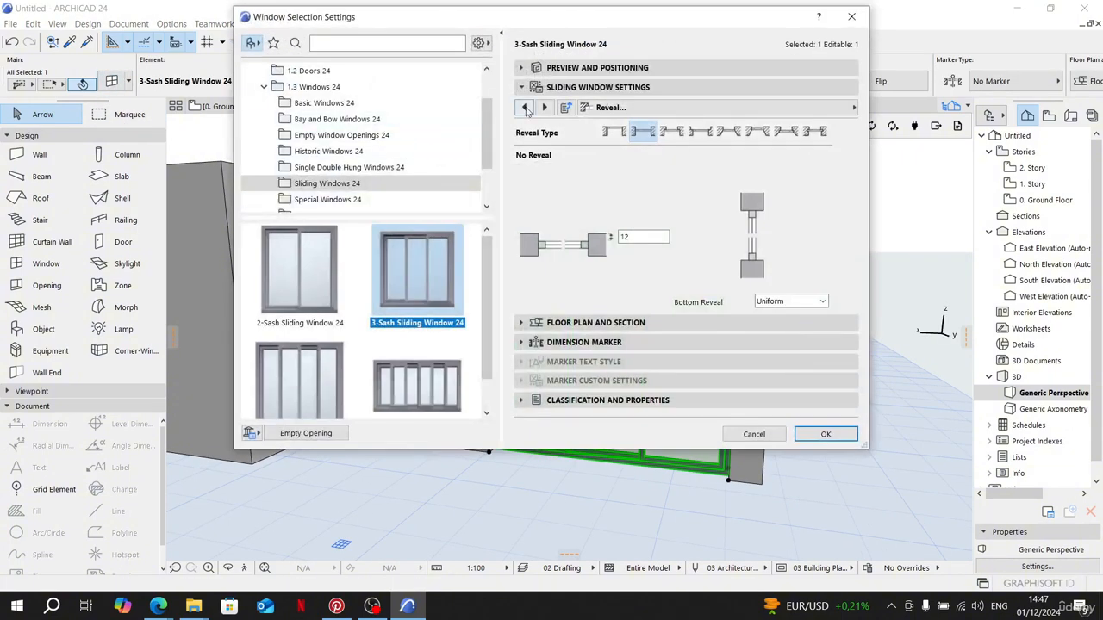
{"action": "left_click", "coordinate": [525, 106]}
{"action": "left_click", "coordinate": [525, 107]}
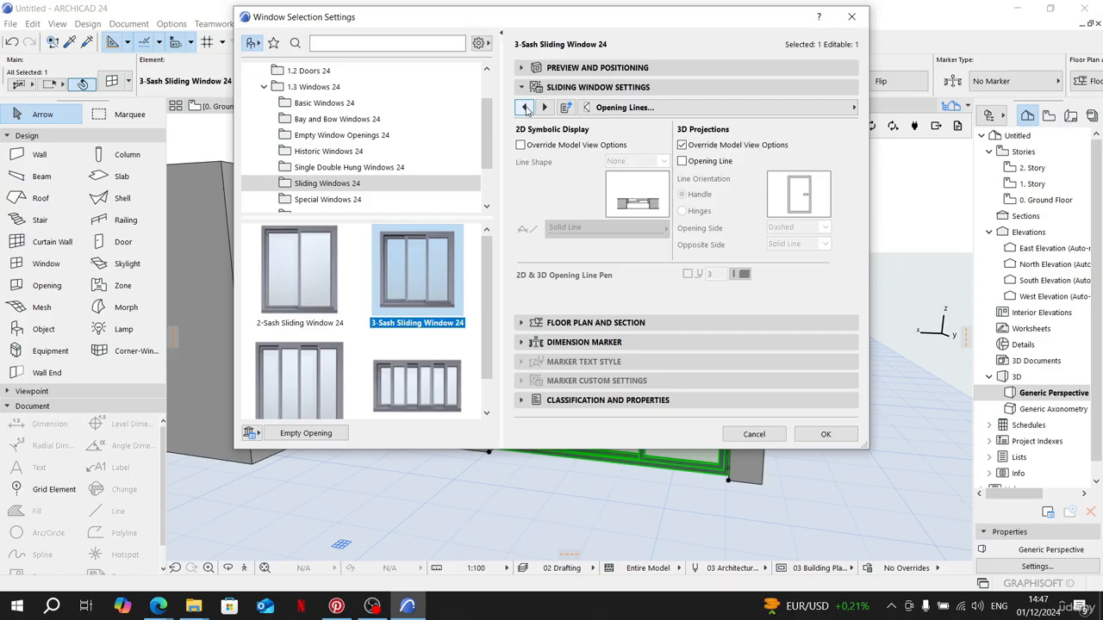
{"action": "left_click", "coordinate": [526, 107]}
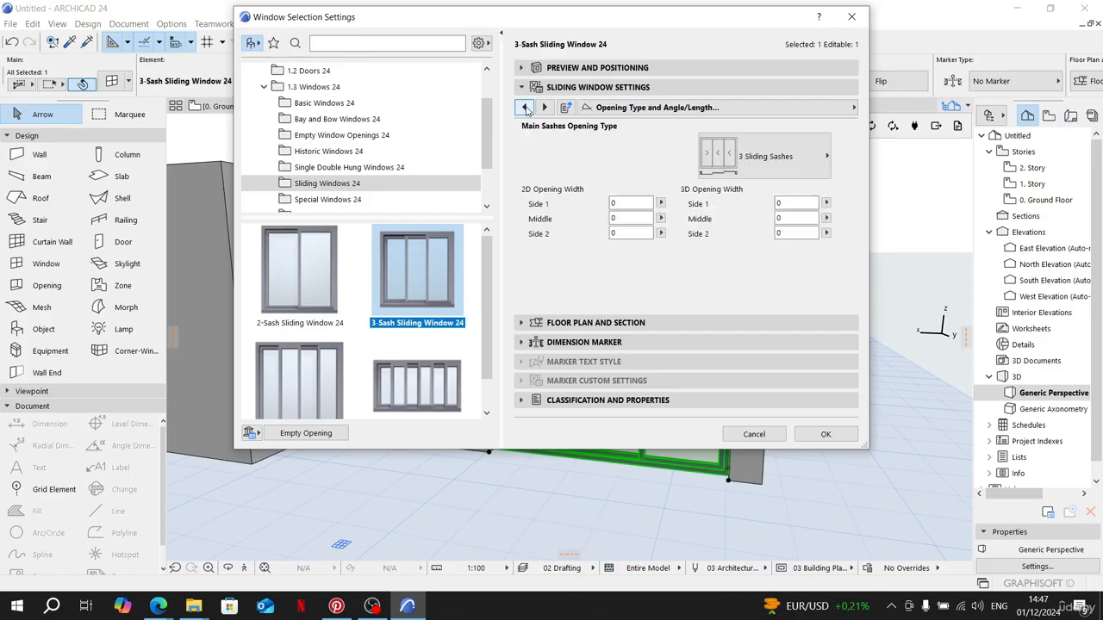
{"action": "left_click", "coordinate": [809, 204]}
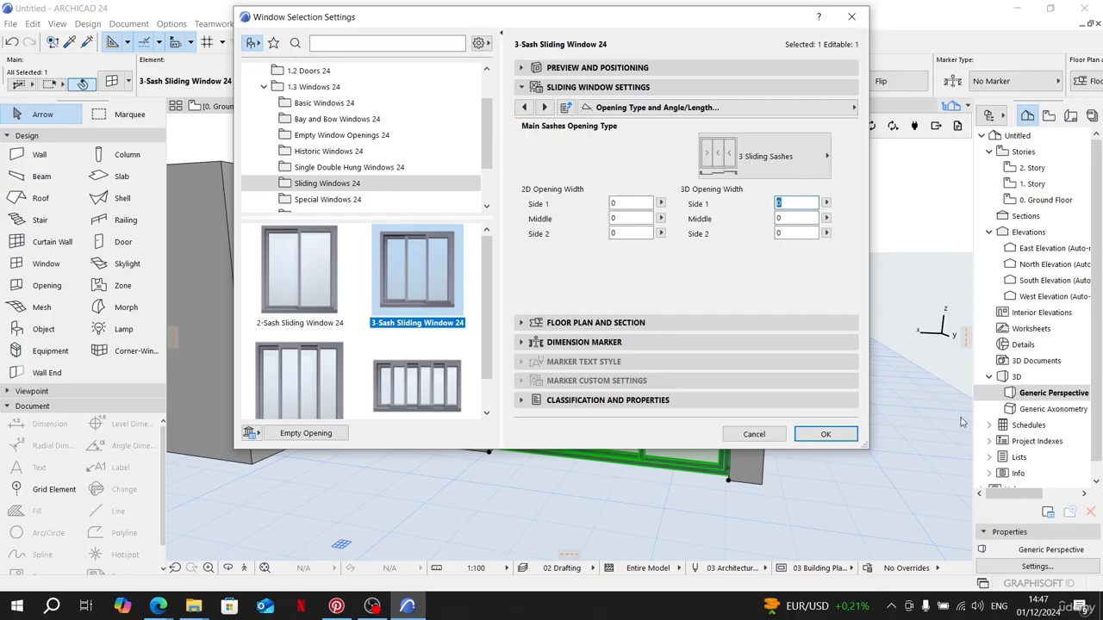
{"action": "key", "text": "Return"}
{"action": "scroll", "coordinate": [657, 433], "scroll_direction": "up", "scroll_amount": 1}
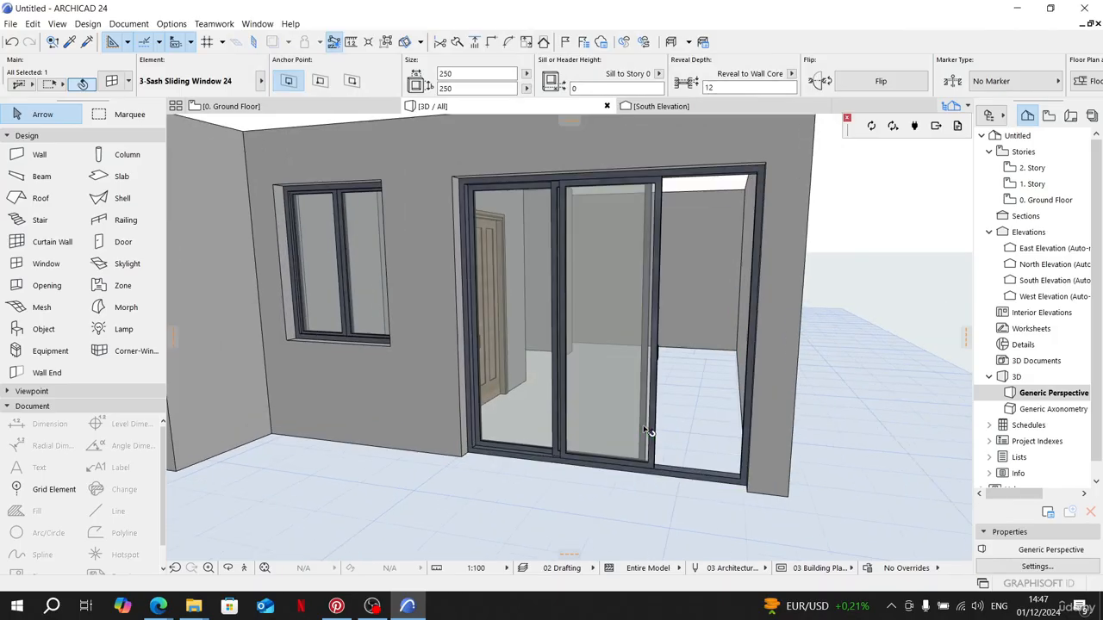
Step: Reset the sliding window's Side 1 3D opening width to 0 and open the Side 2 sash instead
{"action": "middle_click_drag", "start_coordinate": [697, 443], "coordinate": [730, 431], "text": "shift"}
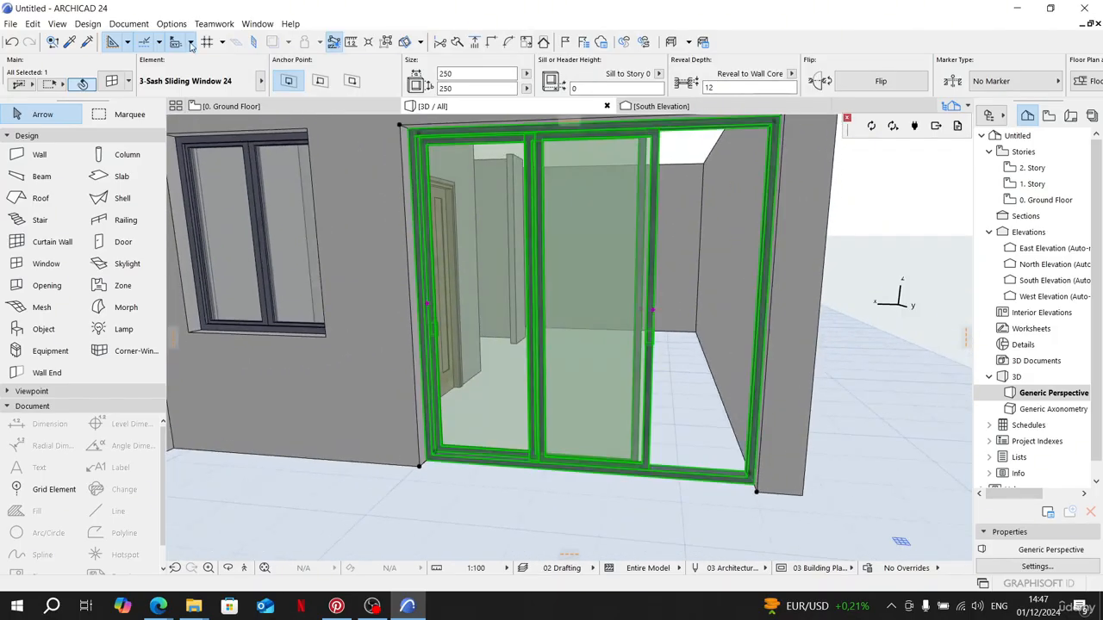
{"action": "key", "text": "ctrl+t"}
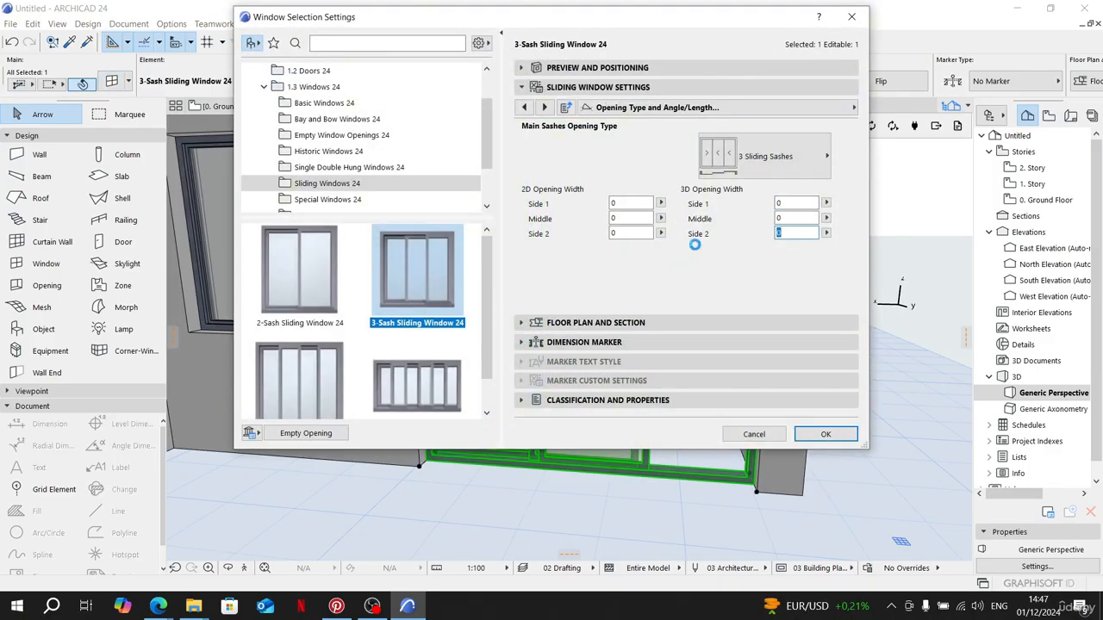
{"action": "key", "text": "Return"}
{"action": "key", "text": "Escape"}
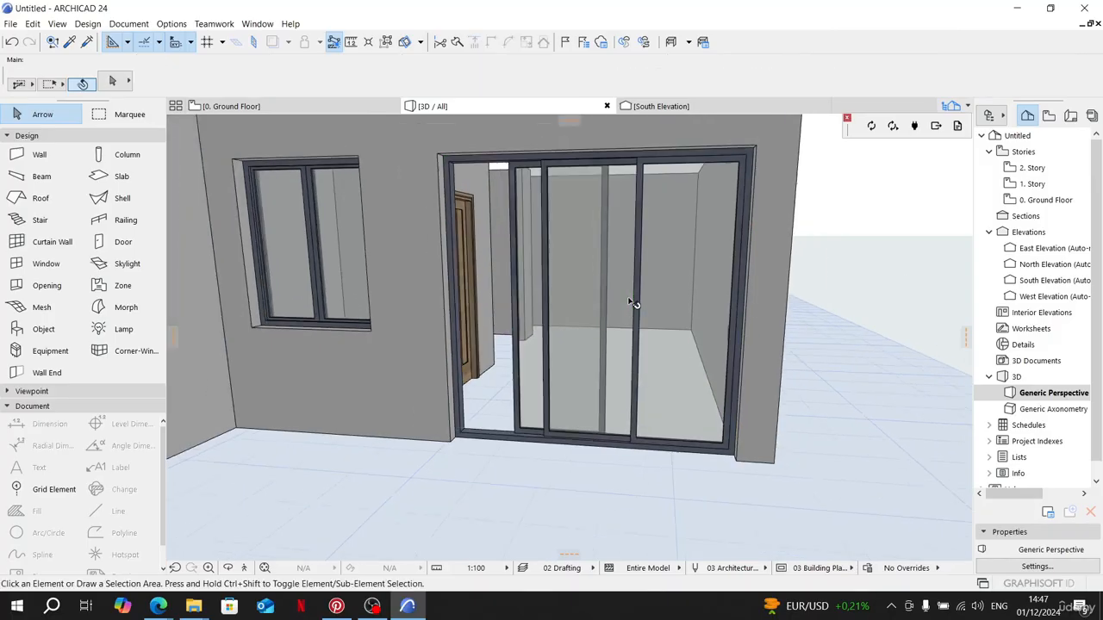
Step: Review the house and its placed windows in the 3D view, and return to the ground floor plan
{"action": "scroll", "coordinate": [548, 332], "scroll_direction": "down", "scroll_amount": 10}
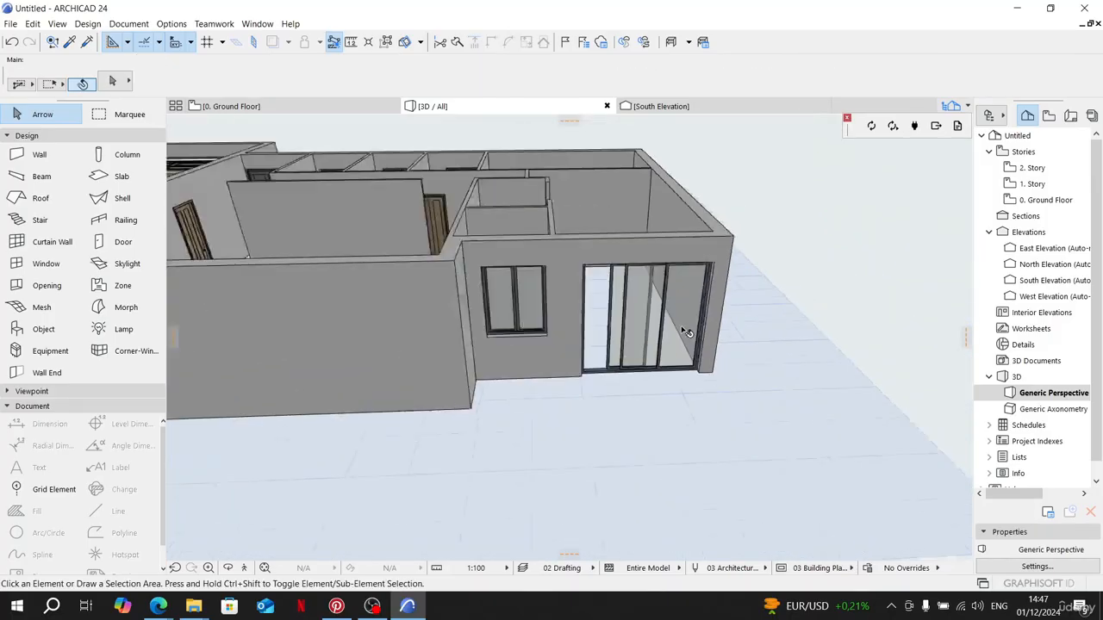
{"action": "middle_click_drag", "start_coordinate": [631, 329], "coordinate": [461, 332], "text": "shift"}
{"action": "scroll", "coordinate": [649, 314], "scroll_direction": "up", "scroll_amount": 7}
{"action": "scroll", "coordinate": [654, 324], "scroll_direction": "down", "scroll_amount": 1}
{"action": "scroll", "coordinate": [659, 330], "scroll_direction": "down", "scroll_amount": 5}
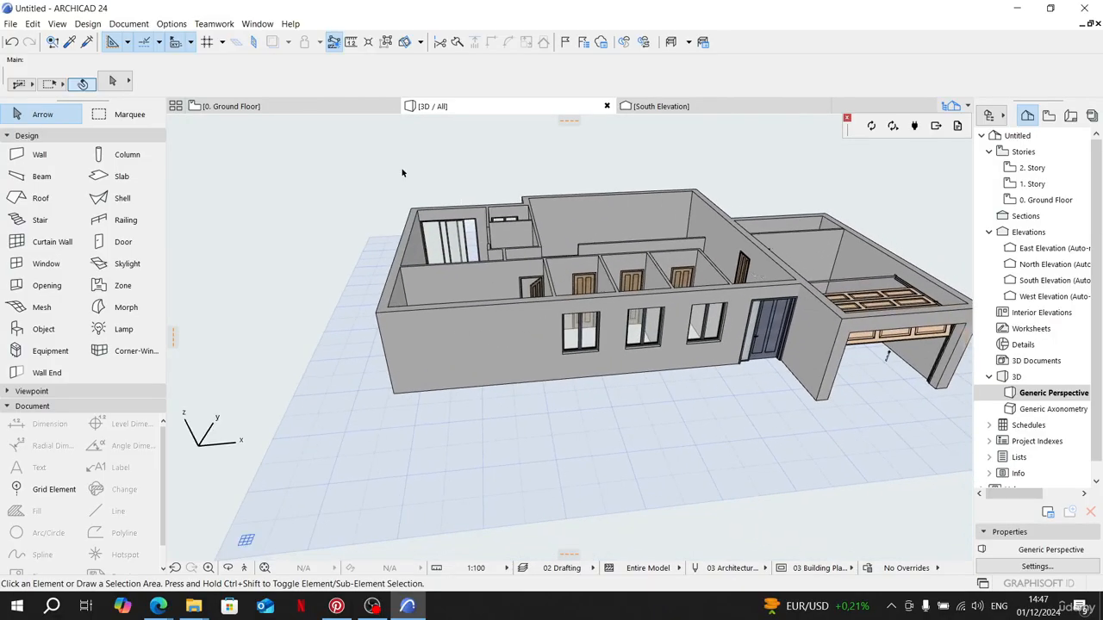
{"action": "left_click", "coordinate": [229, 106]}
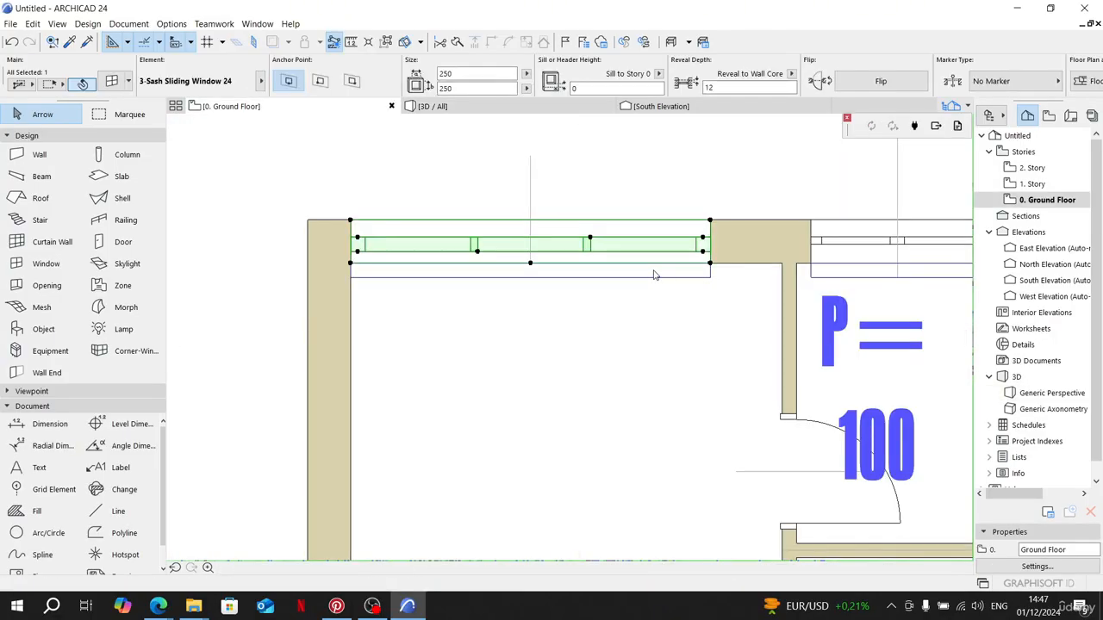
{"action": "scroll", "coordinate": [653, 275], "scroll_direction": "down", "scroll_amount": 8}
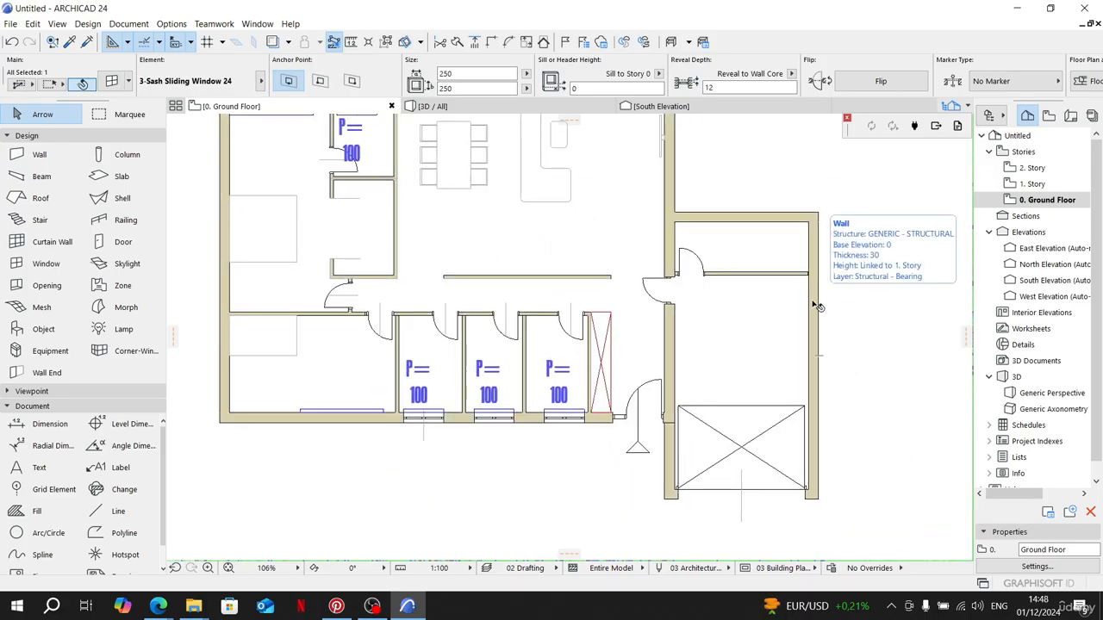
{"action": "scroll", "coordinate": [487, 320], "scroll_direction": "down", "scroll_amount": 4}
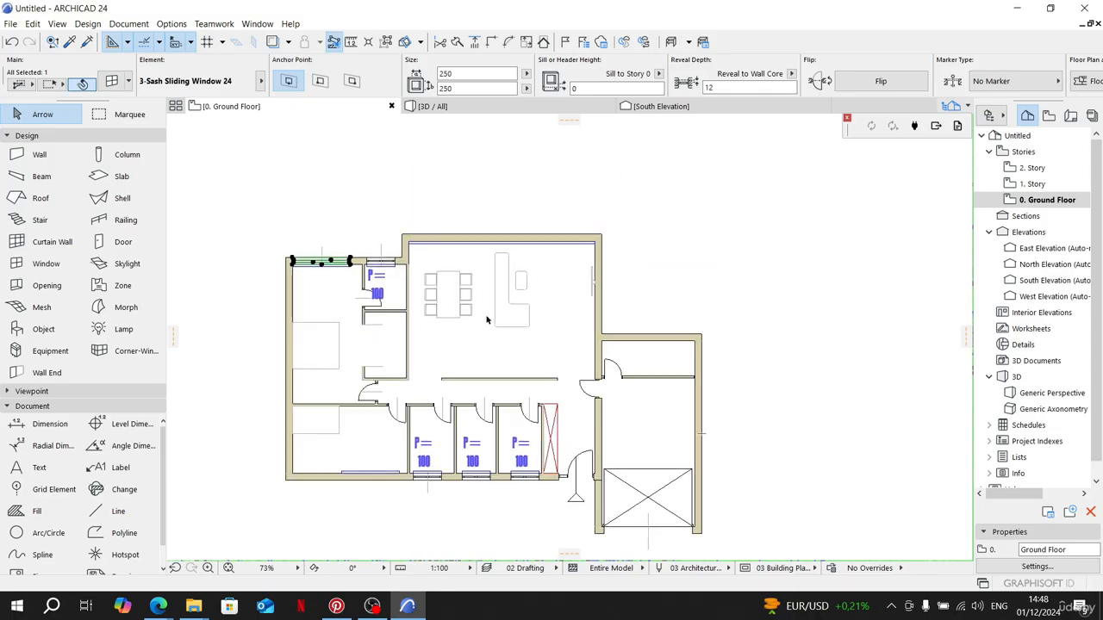
{"action": "left_click", "coordinate": [562, 302]}
{"action": "scroll", "coordinate": [293, 286], "scroll_direction": "up", "scroll_amount": 5}
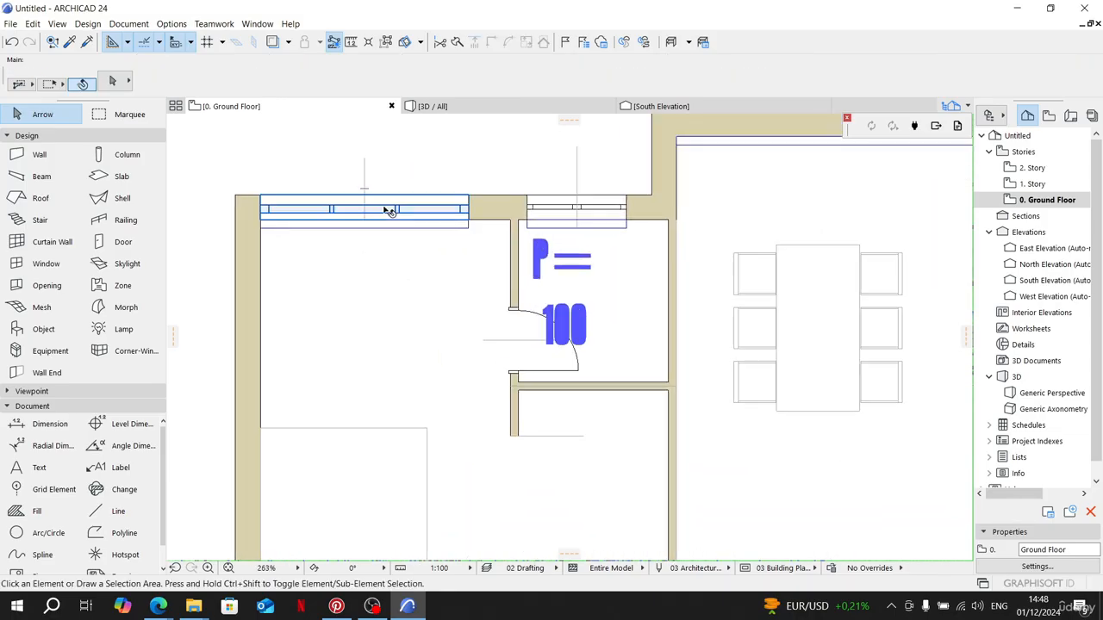
{"action": "left_click", "coordinate": [369, 214]}
{"action": "scroll", "coordinate": [368, 222], "scroll_direction": "down", "scroll_amount": 3}
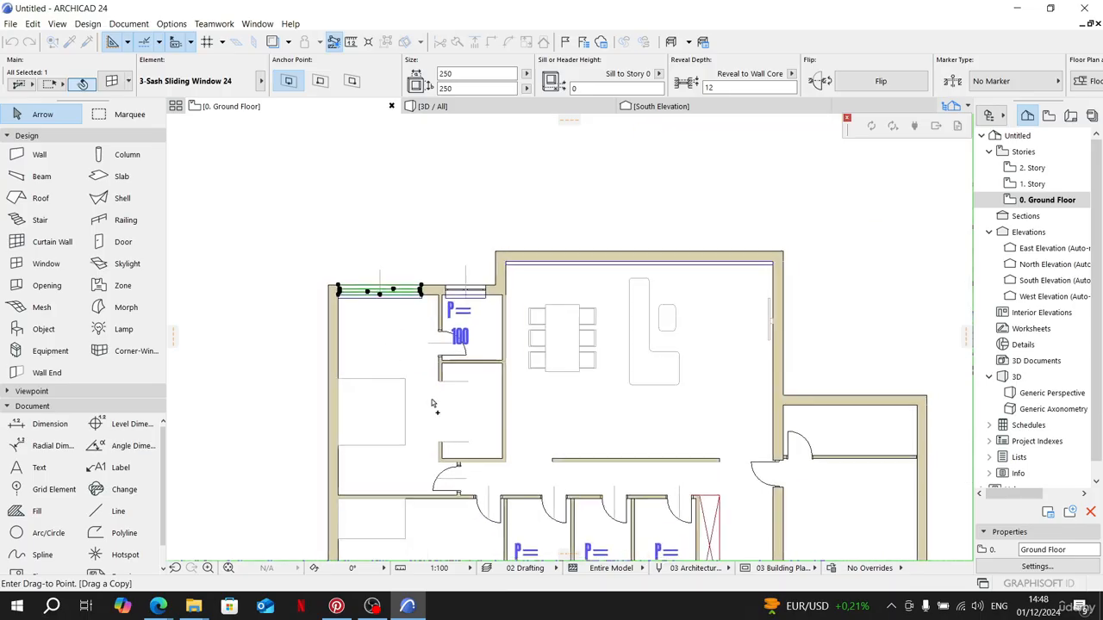
{"action": "scroll", "coordinate": [437, 398], "scroll_direction": "up", "scroll_amount": 2}
{"action": "middle_click_drag", "start_coordinate": [388, 239], "coordinate": [416, 397]}
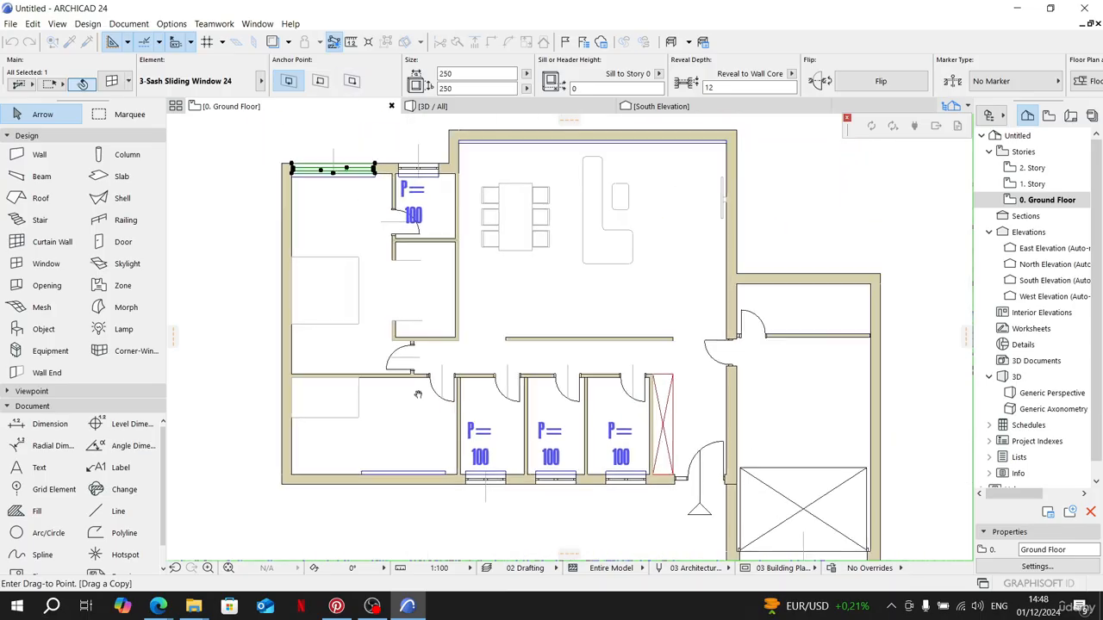
{"action": "key", "text": "Escape"}
{"action": "key", "text": "Escape"}
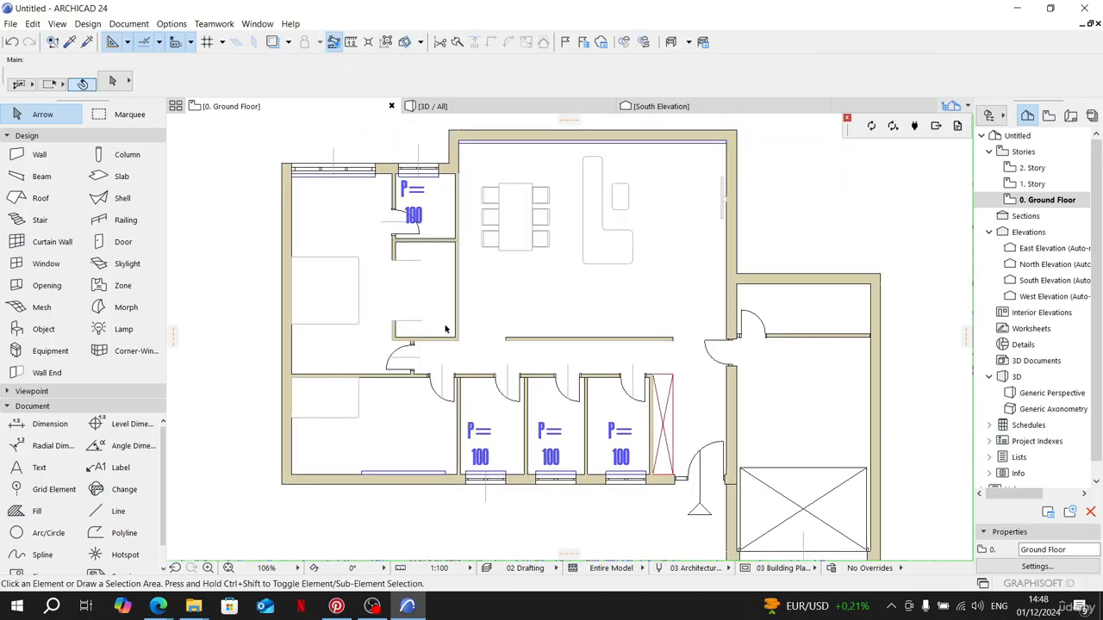
Step: Split the north bedroom wall at the partition between the northwest bedroom and its bathroom
{"action": "left_click", "coordinate": [394, 173]}
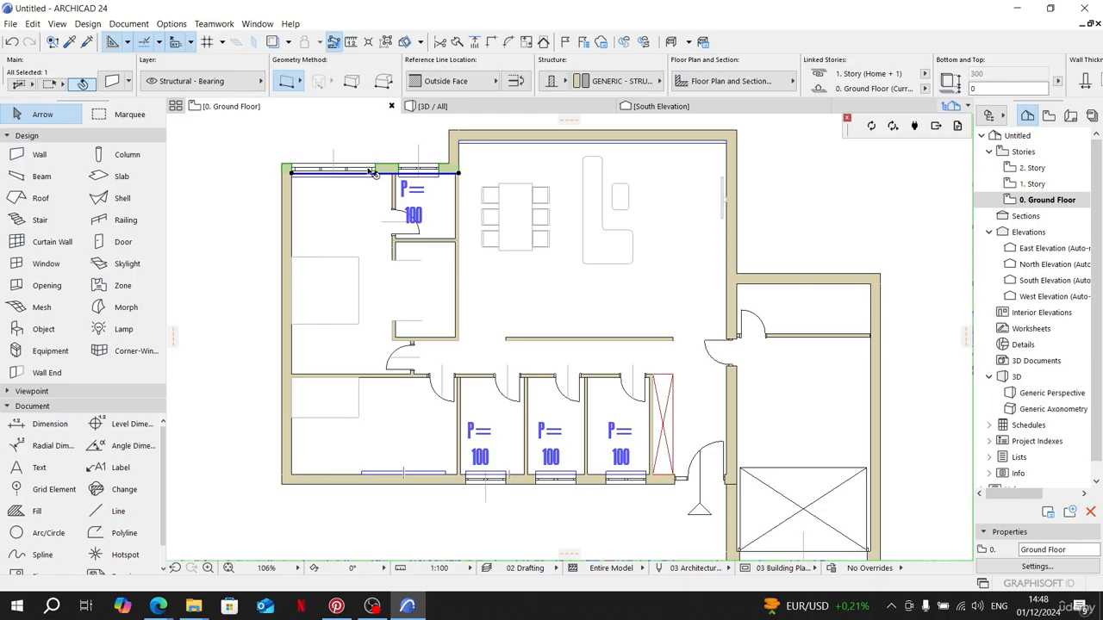
{"action": "scroll", "coordinate": [379, 168], "scroll_direction": "up", "scroll_amount": 5}
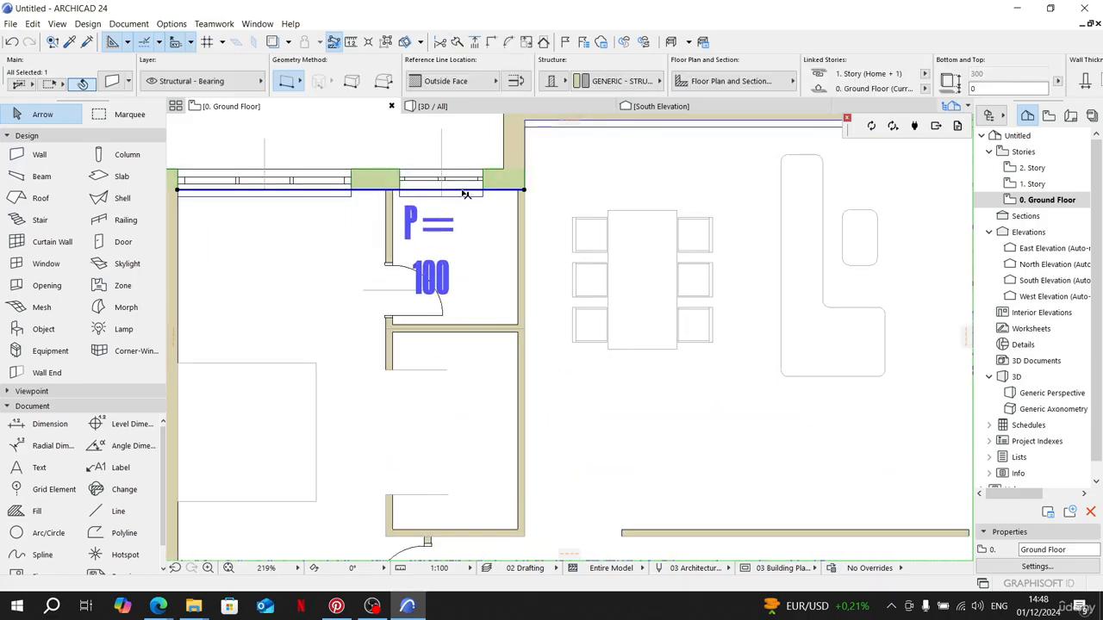
{"action": "left_click", "coordinate": [458, 42]}
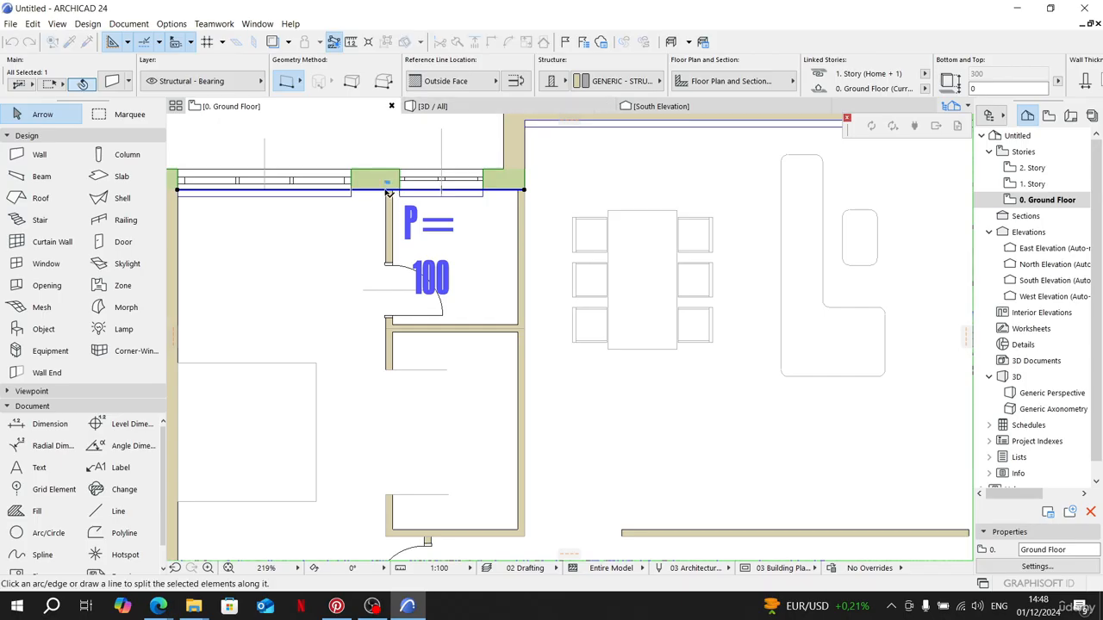
{"action": "left_click", "coordinate": [386, 190]}
{"action": "left_click", "coordinate": [386, 134]}
{"action": "left_click", "coordinate": [353, 138]}
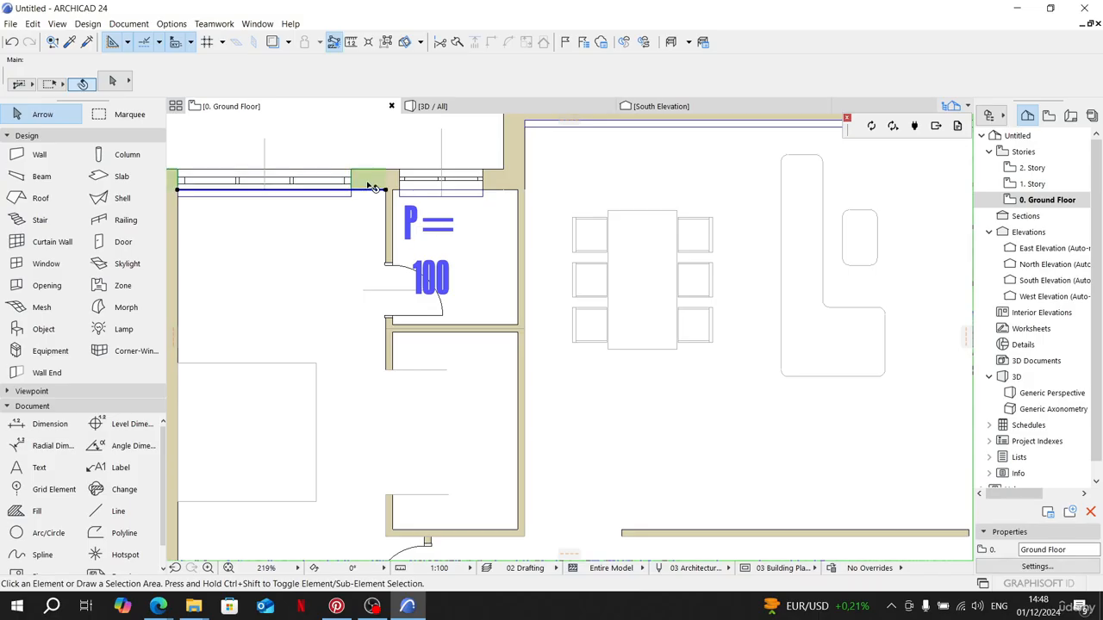
Step: Split the south wall at the southwest bedroom's east partition and delete the wall portion along the bedroom
{"action": "scroll", "coordinate": [370, 187], "scroll_direction": "down", "scroll_amount": 4}
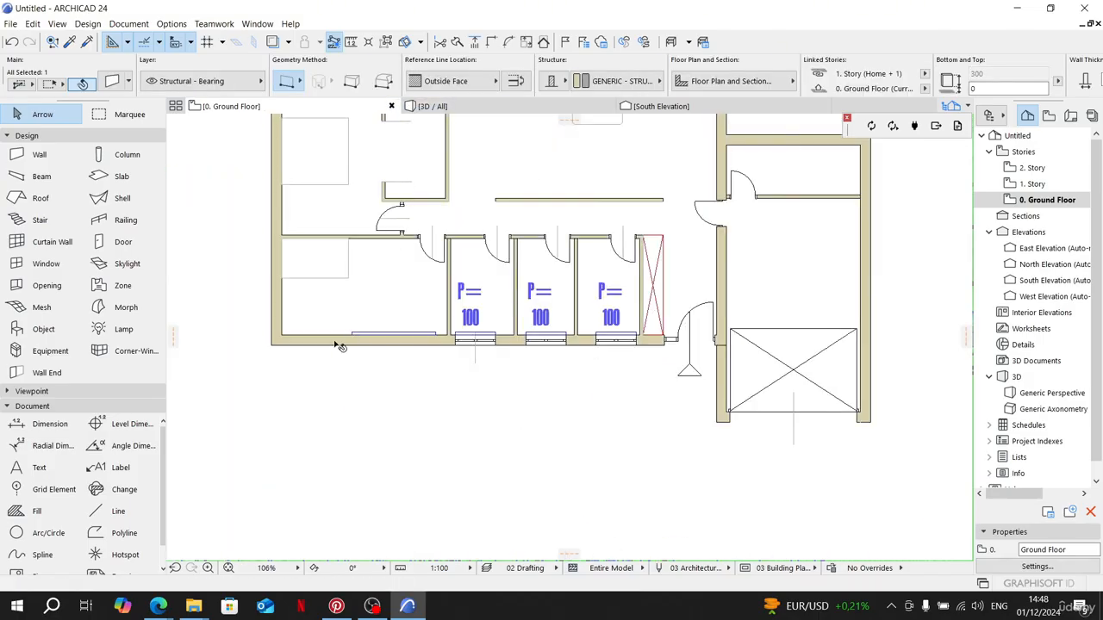
{"action": "left_click", "coordinate": [340, 345]}
{"action": "left_click", "coordinate": [457, 42]}
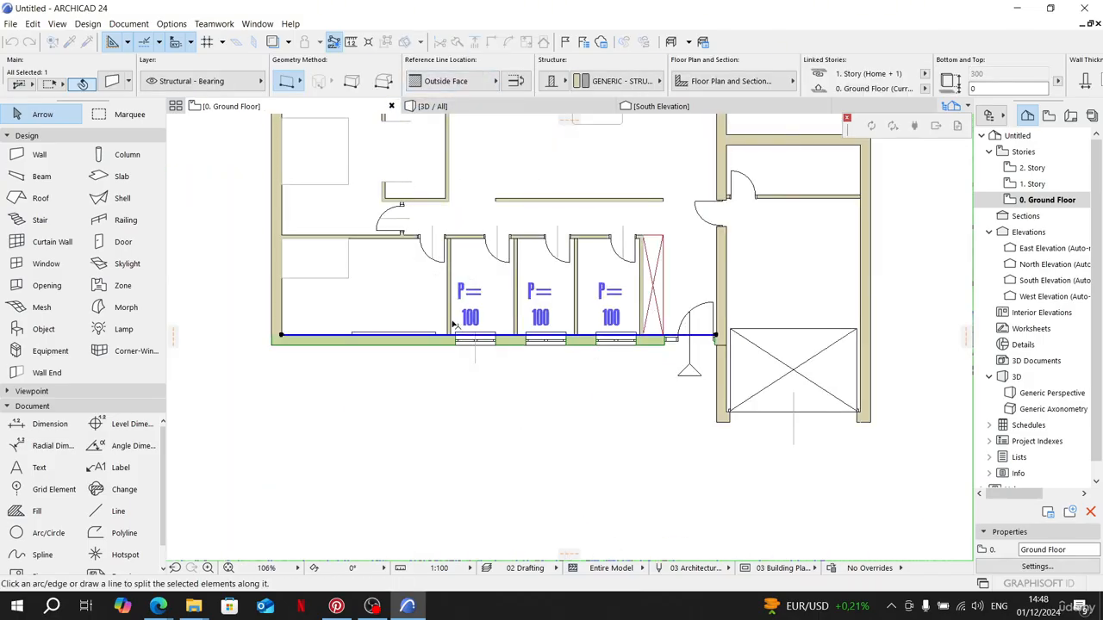
{"action": "left_click", "coordinate": [448, 335]}
{"action": "left_click", "coordinate": [450, 401]}
{"action": "left_click", "coordinate": [387, 405]}
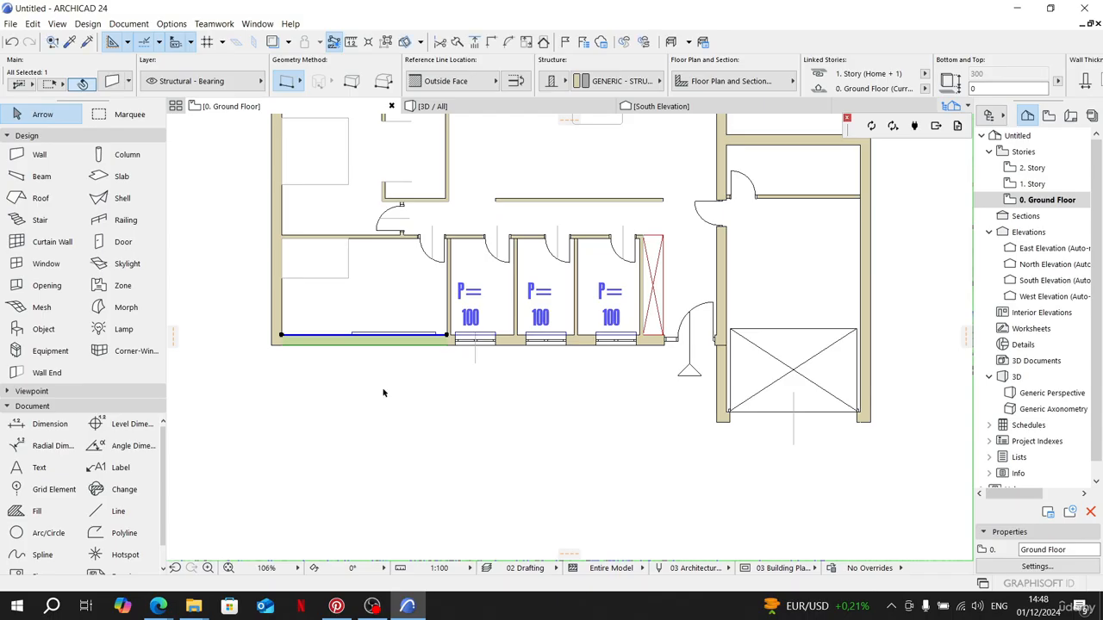
{"action": "key", "text": "Delete"}
Step: Mirror a copy of the northwest bedroom's north wall segment with its window about a horizontal axis through the bedroom
{"action": "middle_click_drag", "start_coordinate": [399, 310], "coordinate": [432, 492]}
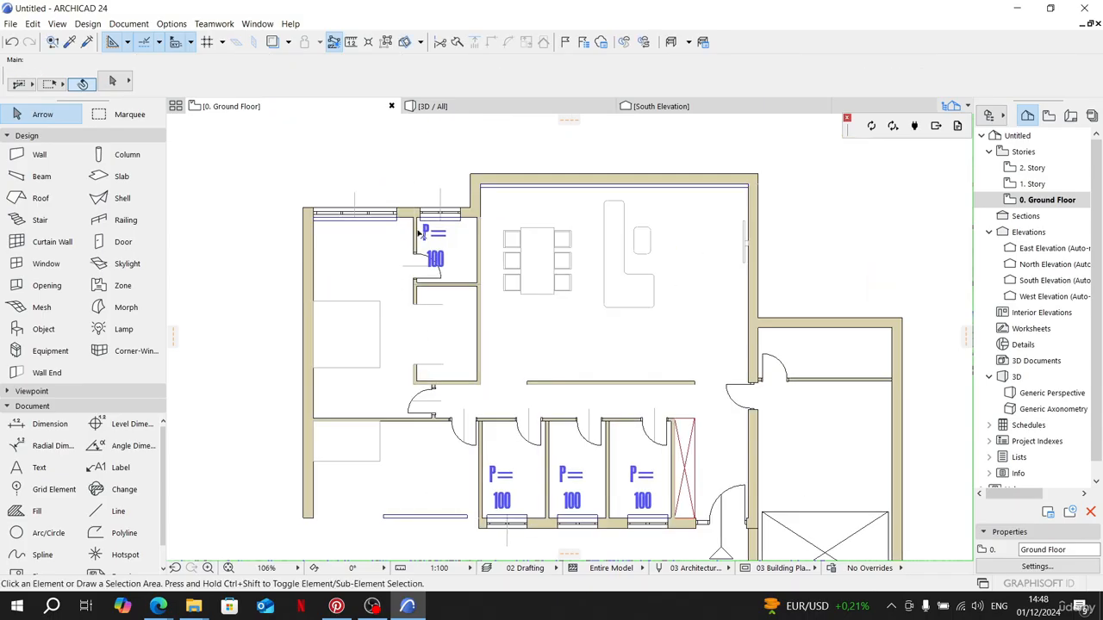
{"action": "left_click", "coordinate": [409, 216]}
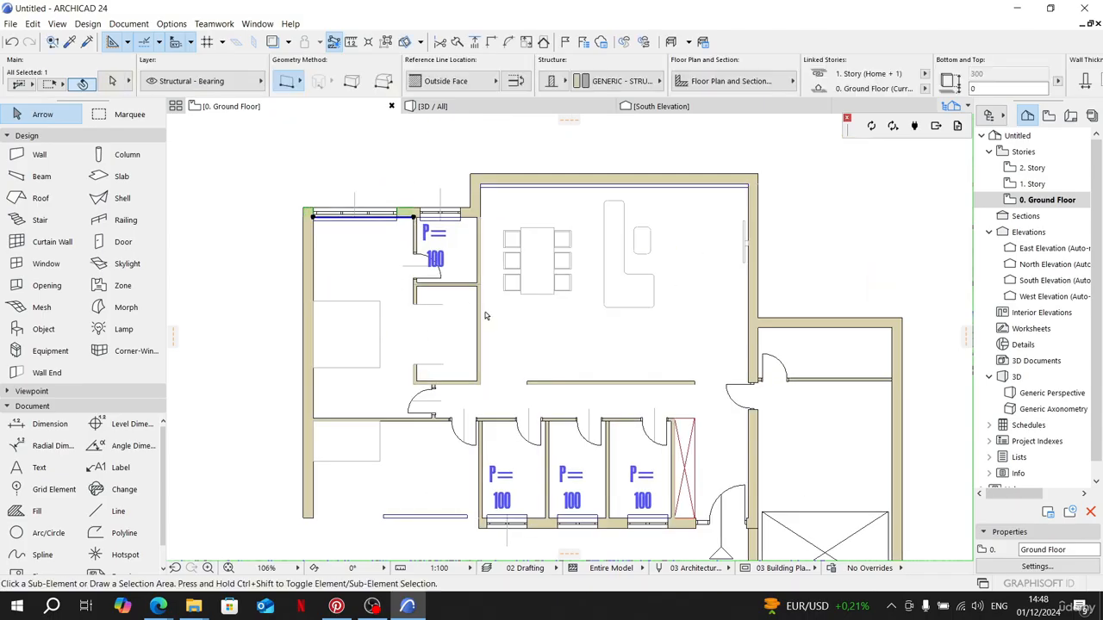
{"action": "key", "text": "ctrl+alt+m"}
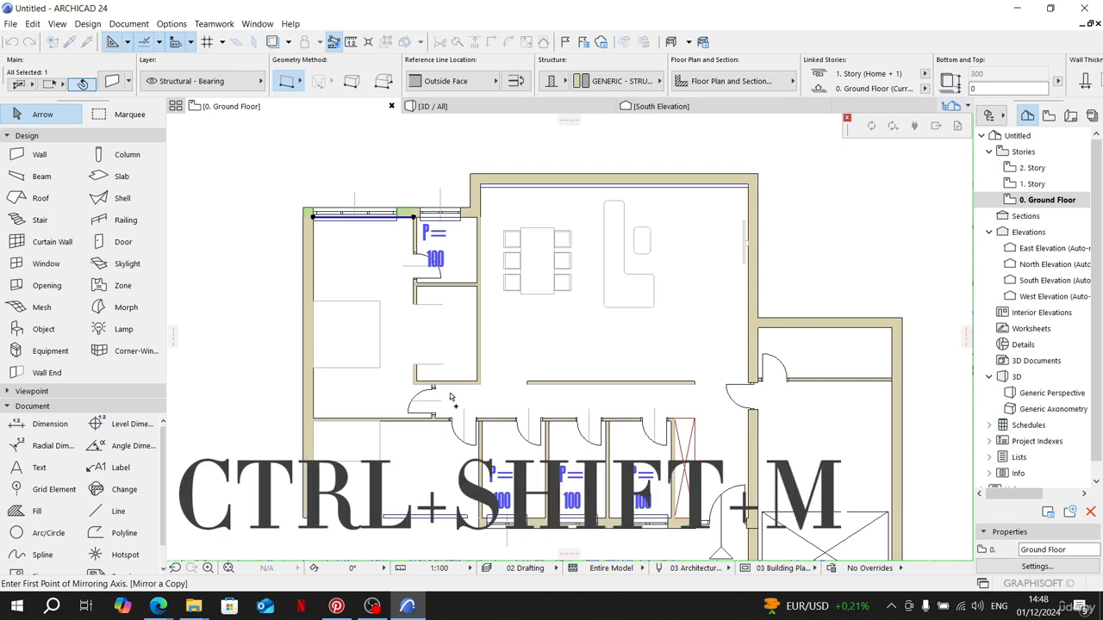
{"action": "left_click", "coordinate": [312, 336]}
{"action": "left_click", "coordinate": [370, 343]}
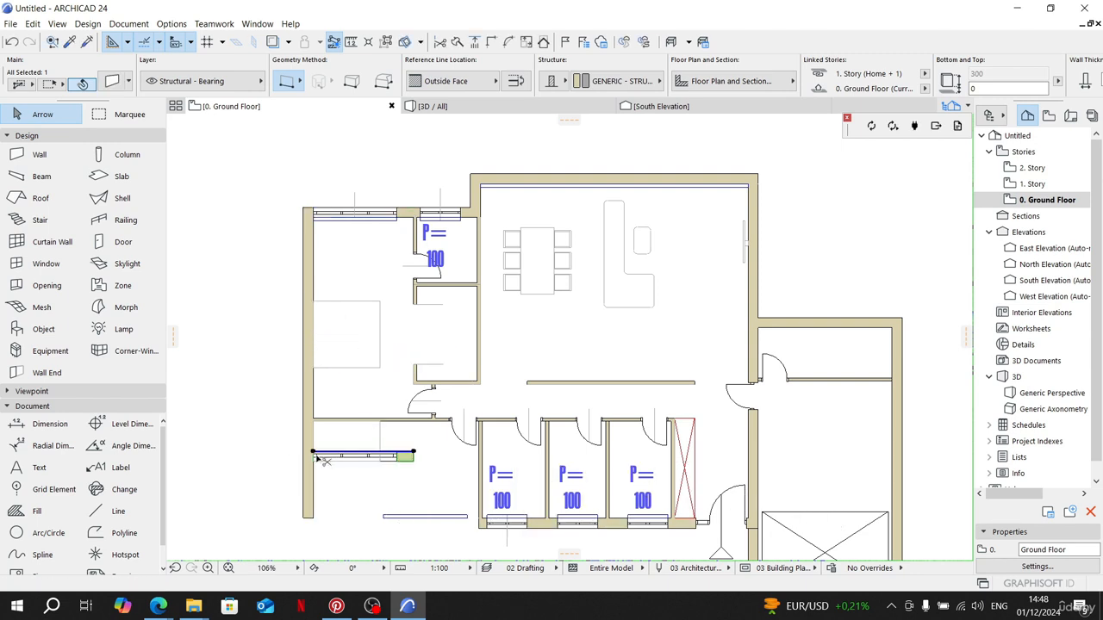
Step: Move the mirrored wall segment into line with the south wall and stretch its west end to the west outer wall
{"action": "scroll", "coordinate": [450, 523], "scroll_direction": "up", "scroll_amount": 3}
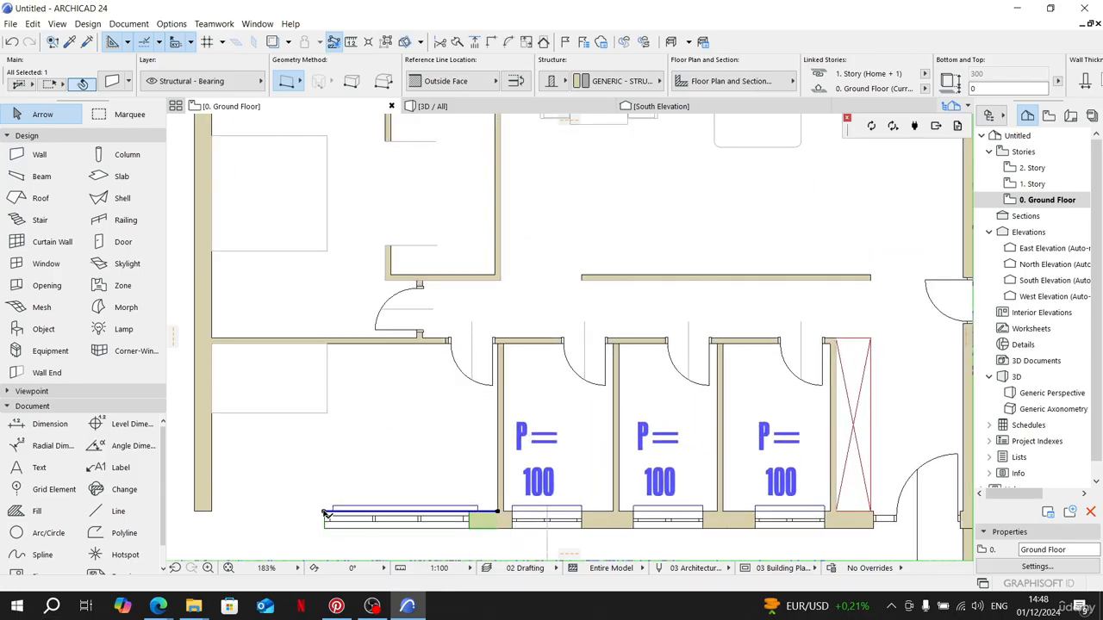
{"action": "left_click", "coordinate": [324, 512]}
{"action": "left_click", "coordinate": [211, 511]}
{"action": "key", "text": "Escape"}
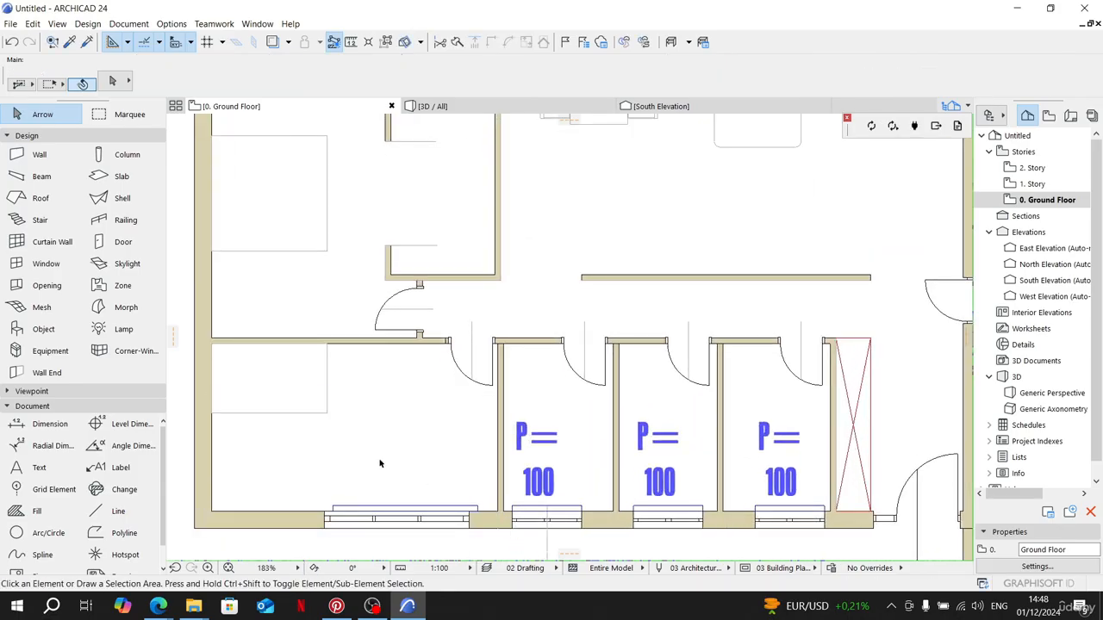
Step: Move the southwest bedroom's 3-sash sliding window so that its east edge aligns with the marked opening
{"action": "scroll", "coordinate": [453, 529], "scroll_direction": "up", "scroll_amount": 3}
{"action": "left_click", "coordinate": [481, 498]}
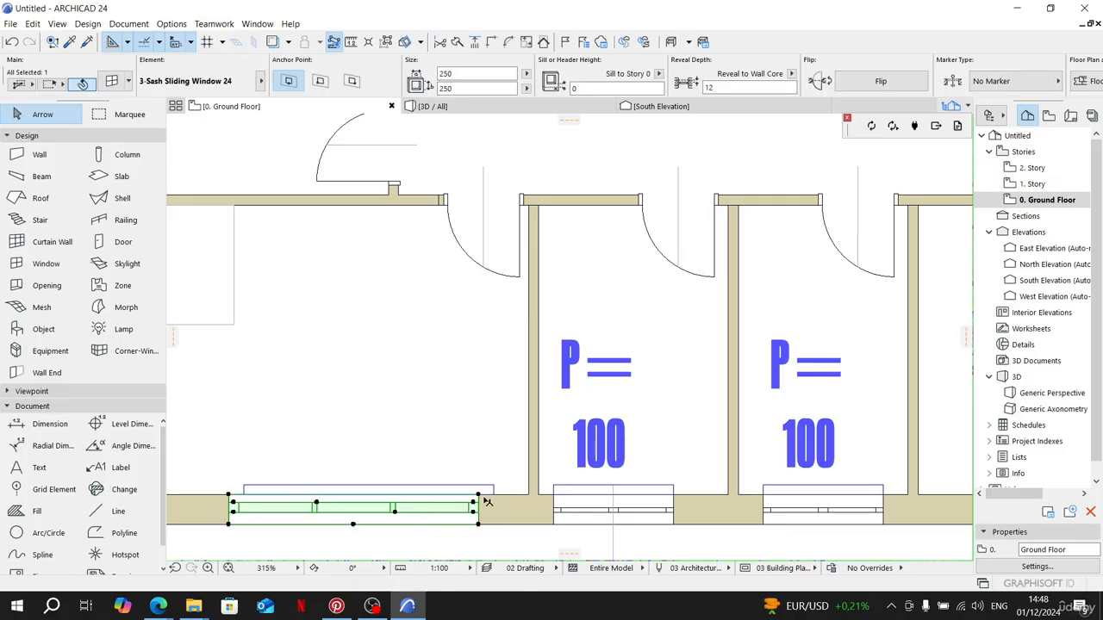
{"action": "key", "text": "ctrl+d"}
{"action": "left_click", "coordinate": [479, 495]}
{"action": "left_click", "coordinate": [494, 495]}
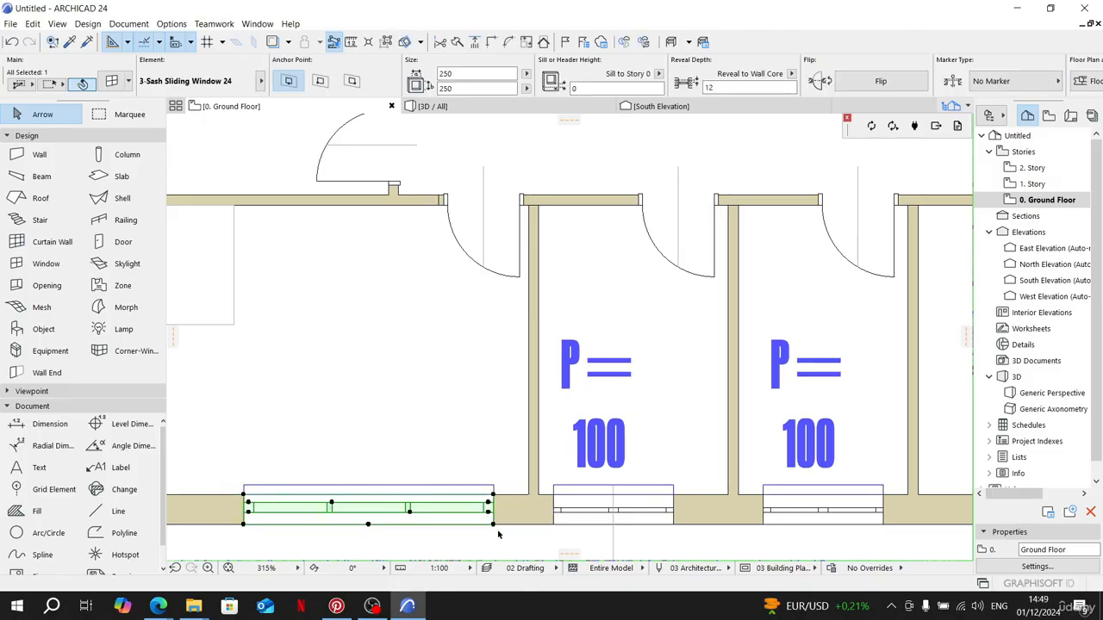
{"action": "left_click", "coordinate": [498, 533]}
Step: Copy the neighbouring window's vertical centre line to the midpoint of the southwest sliding window and delete the opening's marker outline
{"action": "scroll", "coordinate": [580, 447], "scroll_direction": "down", "scroll_amount": 1}
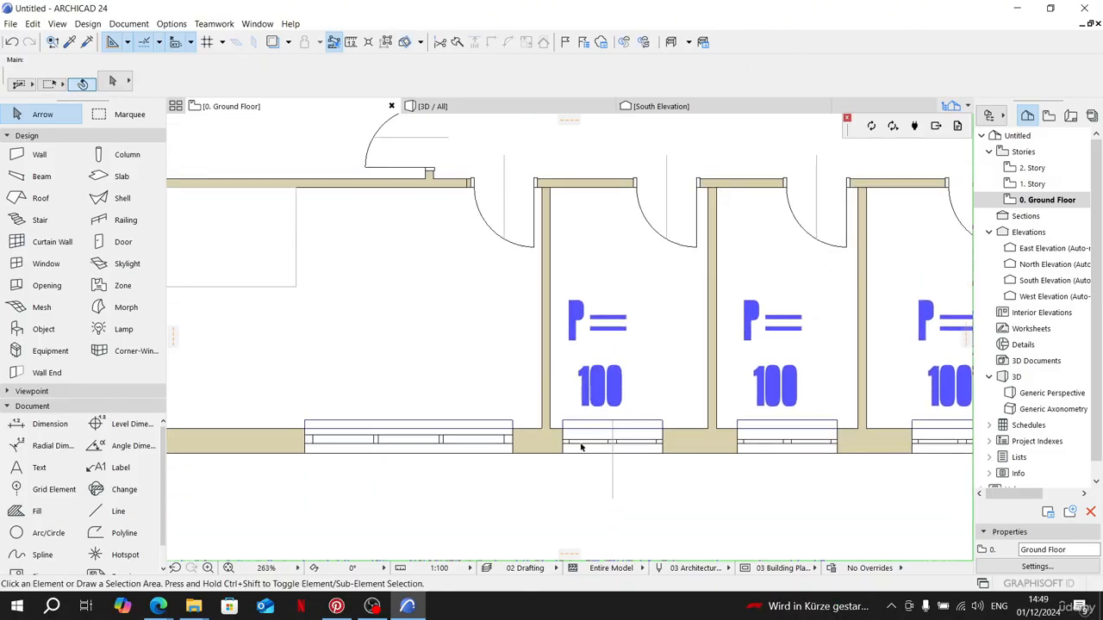
{"action": "left_click", "coordinate": [613, 492]}
{"action": "key", "text": "ctrl+d"}
{"action": "left_click", "coordinate": [611, 421]}
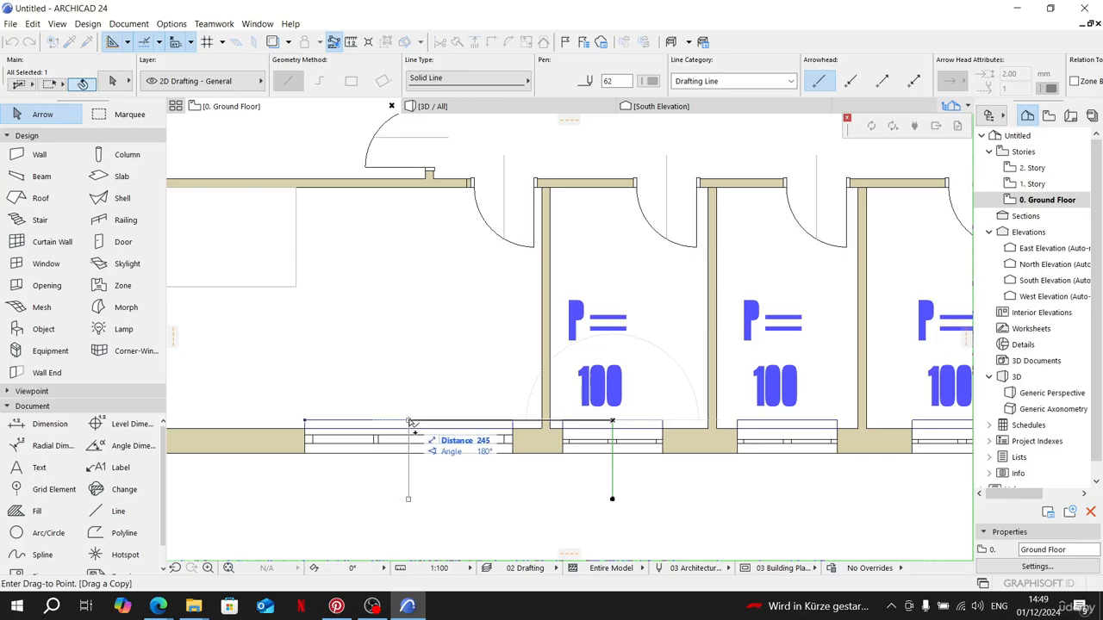
{"action": "left_click", "coordinate": [409, 423]}
{"action": "left_click", "coordinate": [468, 423]}
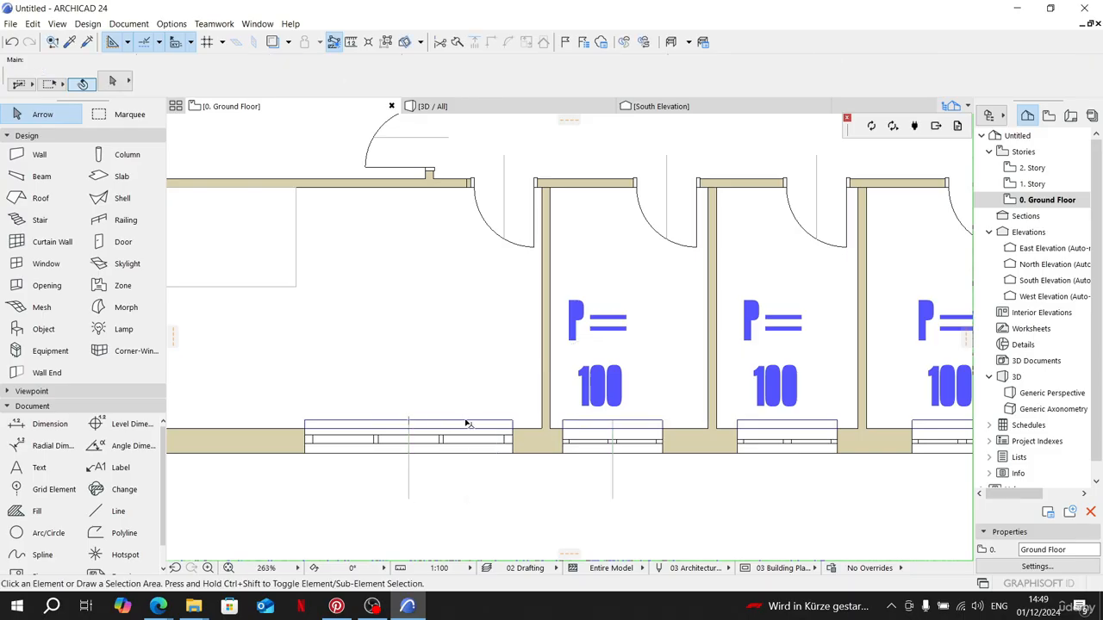
{"action": "left_click", "coordinate": [488, 401]}
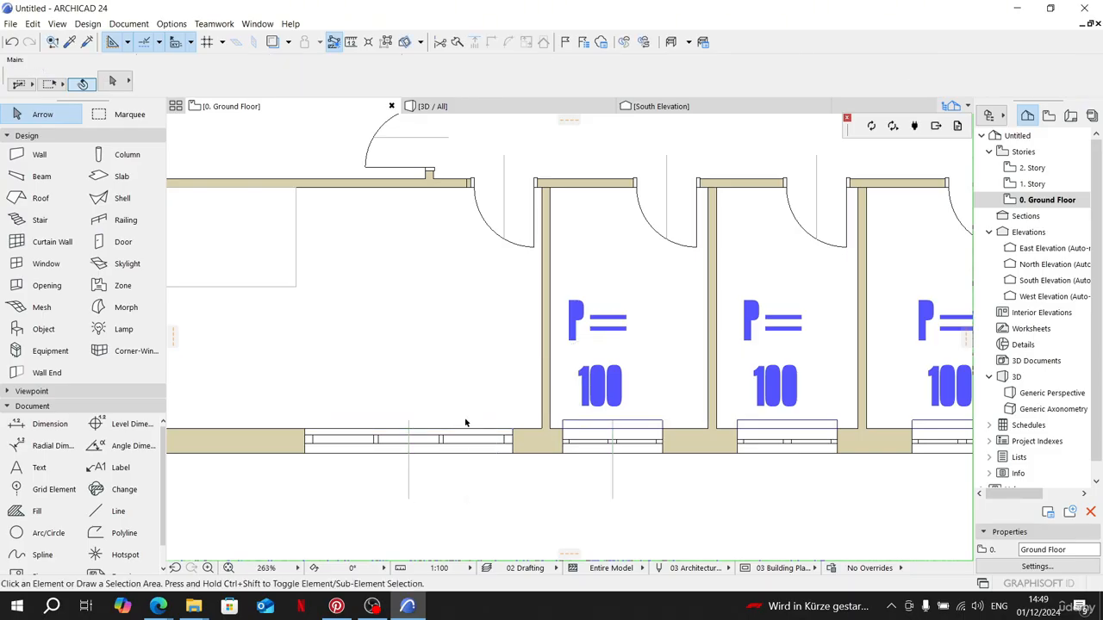
Step: Set the southwest sliding window's Side 2 3D opening width to 25 and check it in the 3D view
{"action": "left_click", "coordinate": [457, 110]}
{"action": "scroll", "coordinate": [543, 367], "scroll_direction": "up", "scroll_amount": 3}
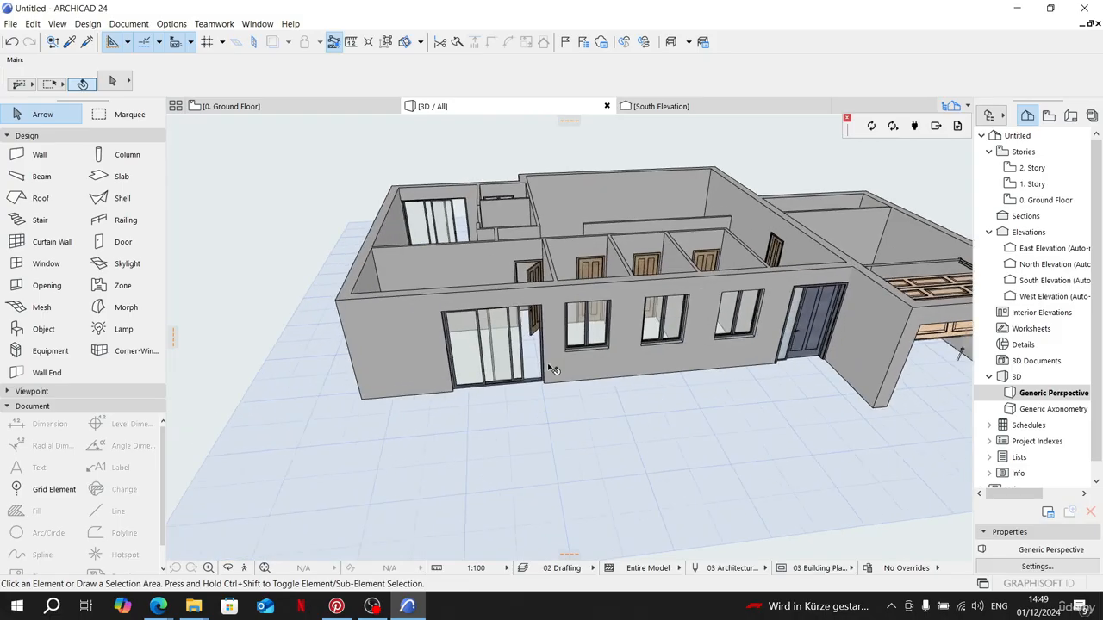
{"action": "scroll", "coordinate": [508, 358], "scroll_direction": "up", "scroll_amount": 2}
{"action": "middle_click_drag", "start_coordinate": [494, 352], "coordinate": [462, 336], "text": "shift"}
{"action": "left_click", "coordinate": [464, 339]}
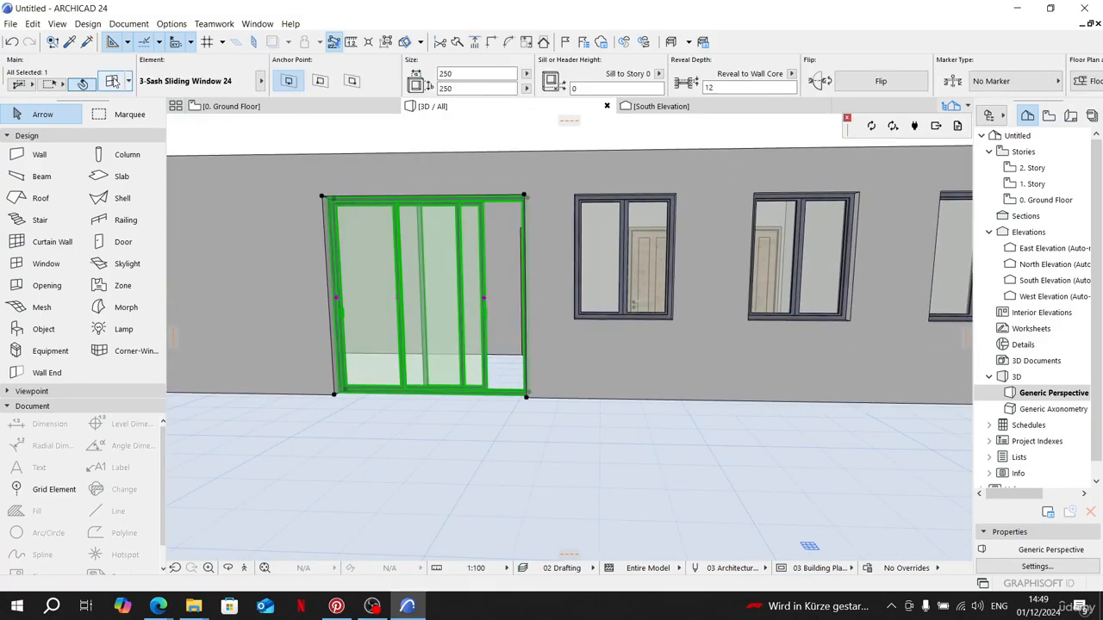
{"action": "left_click", "coordinate": [112, 80]}
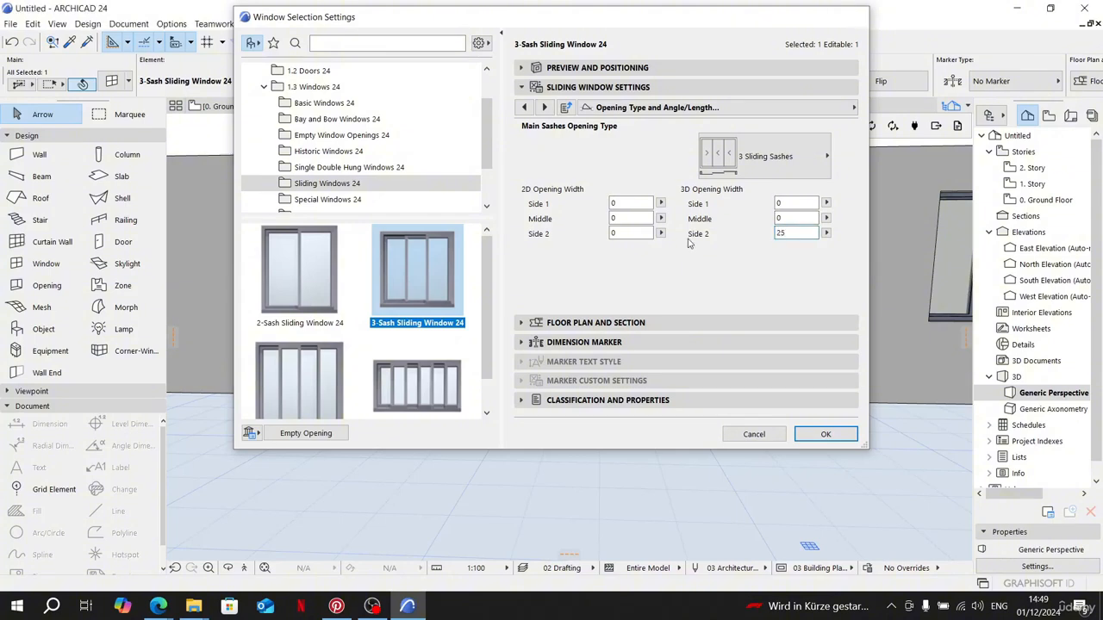
{"action": "key", "text": "Return"}
{"action": "key", "text": "Escape"}
{"action": "scroll", "coordinate": [544, 390], "scroll_direction": "down", "scroll_amount": 2}
{"action": "middle_click_drag", "start_coordinate": [544, 390], "coordinate": [654, 401], "text": "shift"}
Step: On the ground floor plan, stretch the east end of the garage storage partition to meet the east outer wall
{"action": "left_click", "coordinate": [263, 107]}
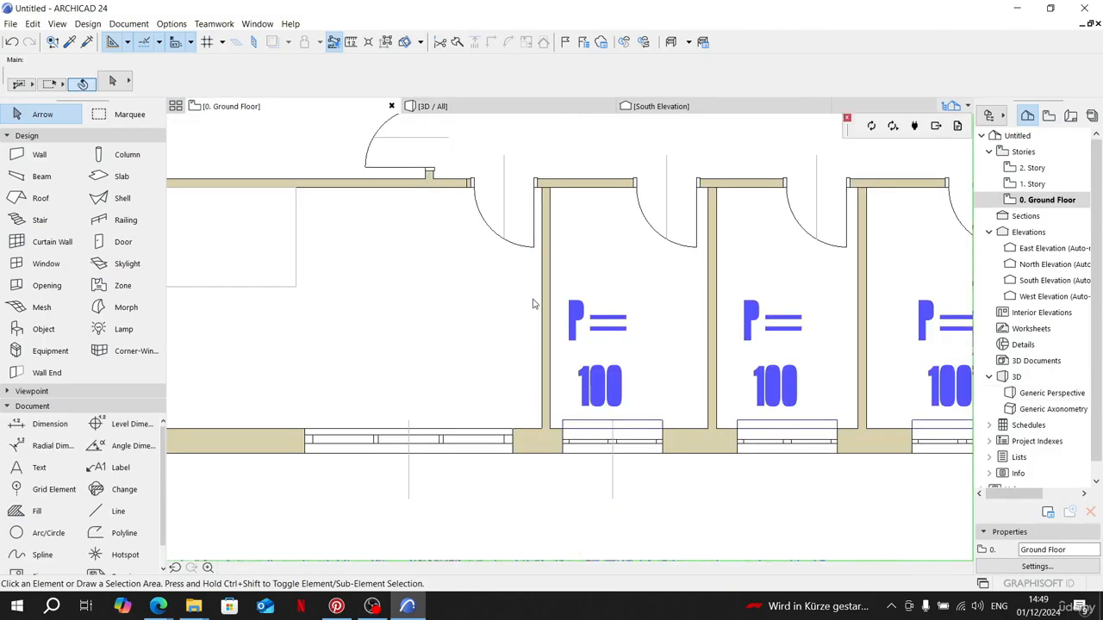
{"action": "scroll", "coordinate": [594, 390], "scroll_direction": "down", "scroll_amount": 5}
{"action": "middle_click_drag", "start_coordinate": [594, 389], "coordinate": [587, 400]}
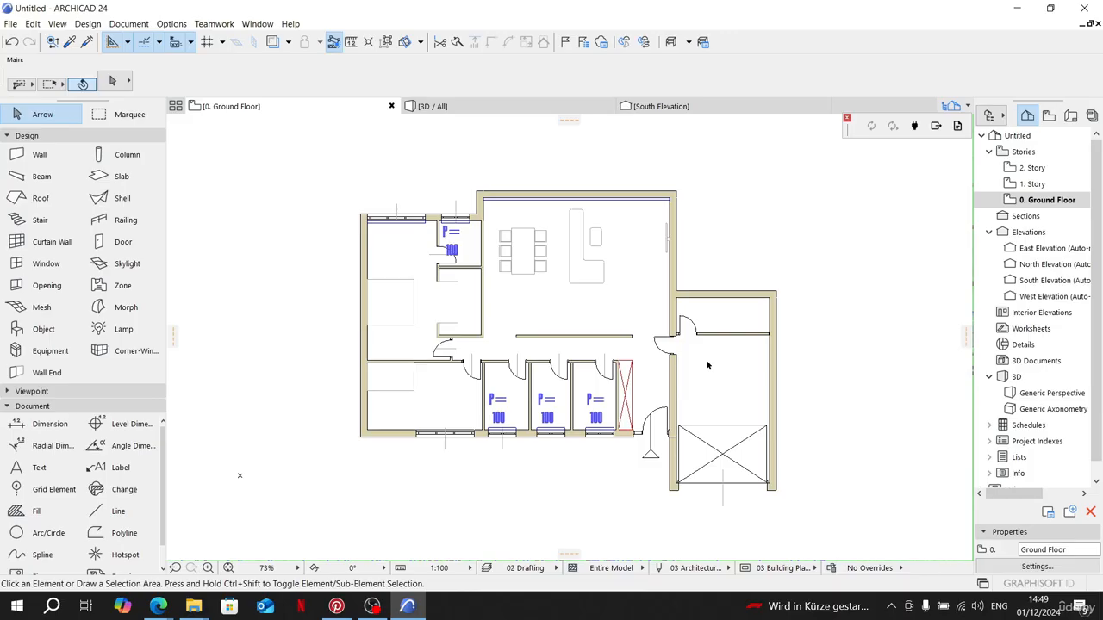
{"action": "scroll", "coordinate": [712, 365], "scroll_direction": "up", "scroll_amount": 3}
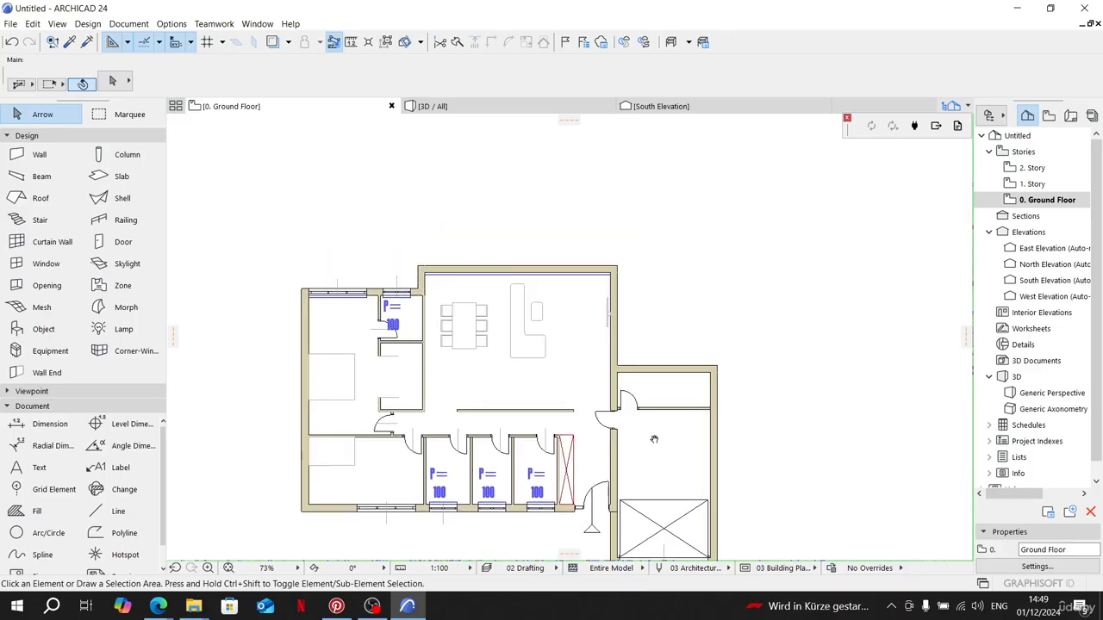
{"action": "middle_click_drag", "start_coordinate": [723, 476], "coordinate": [661, 338]}
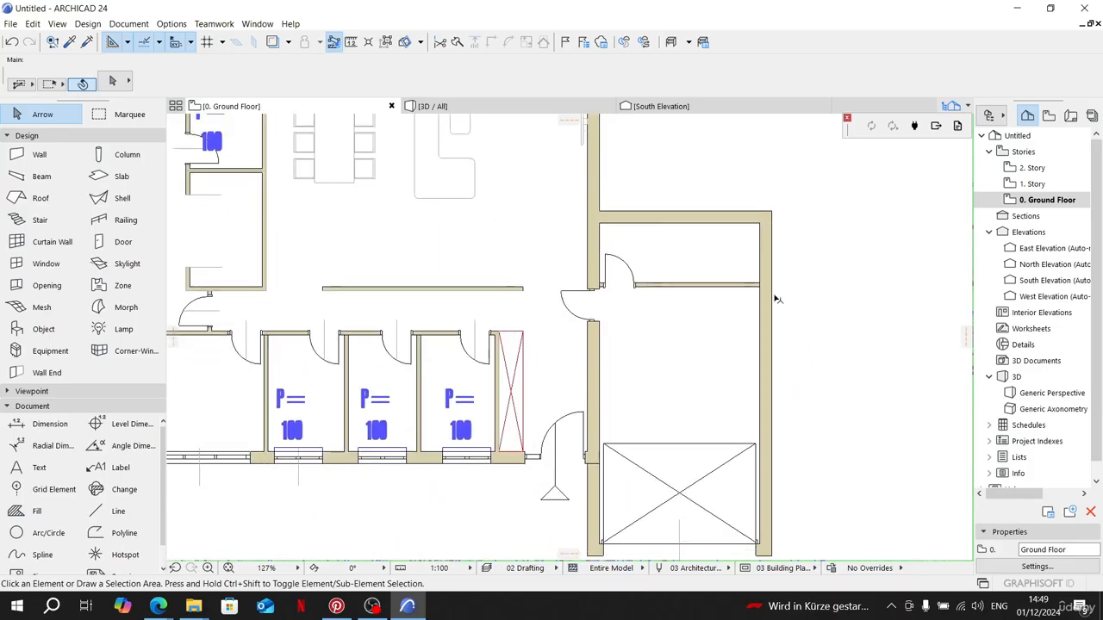
{"action": "left_click", "coordinate": [124, 533]}
{"action": "scroll", "coordinate": [741, 285], "scroll_direction": "up", "scroll_amount": 5}
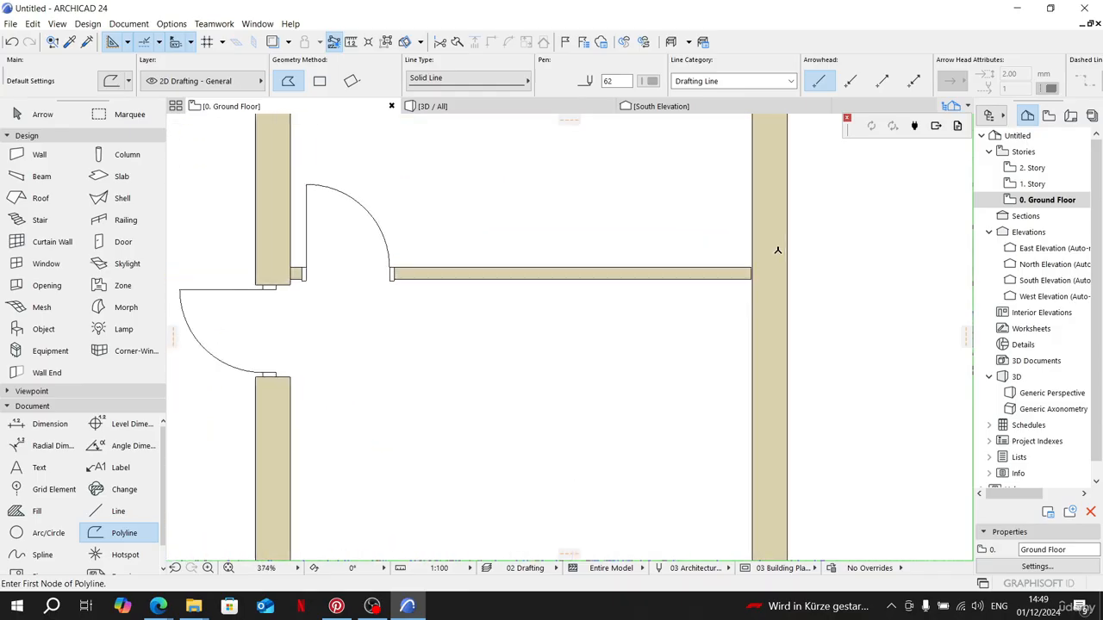
{"action": "left_click", "coordinate": [738, 286], "text": "shift"}
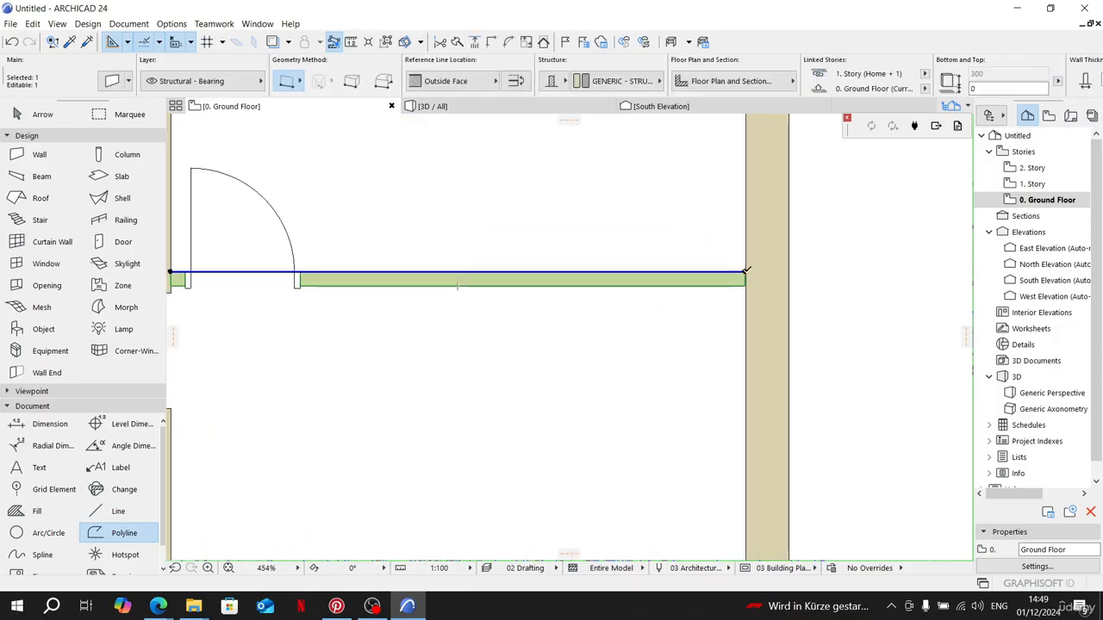
{"action": "left_click", "coordinate": [744, 273]}
{"action": "scroll", "coordinate": [748, 274], "scroll_direction": "up", "scroll_amount": 10}
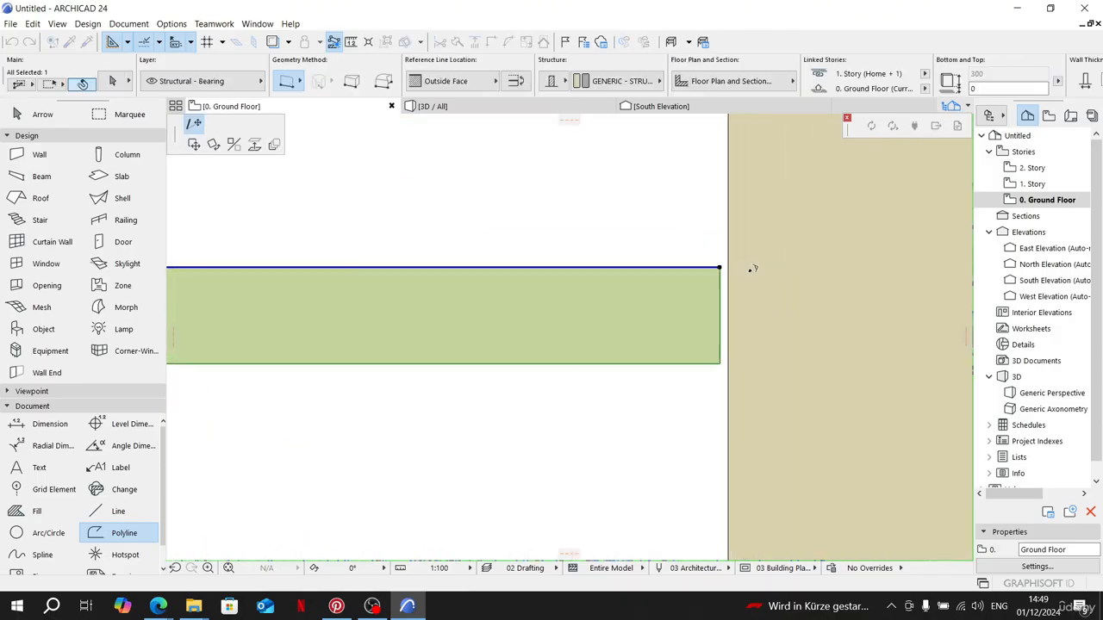
{"action": "left_click", "coordinate": [712, 255]}
{"action": "scroll", "coordinate": [721, 295], "scroll_direction": "down", "scroll_amount": 8}
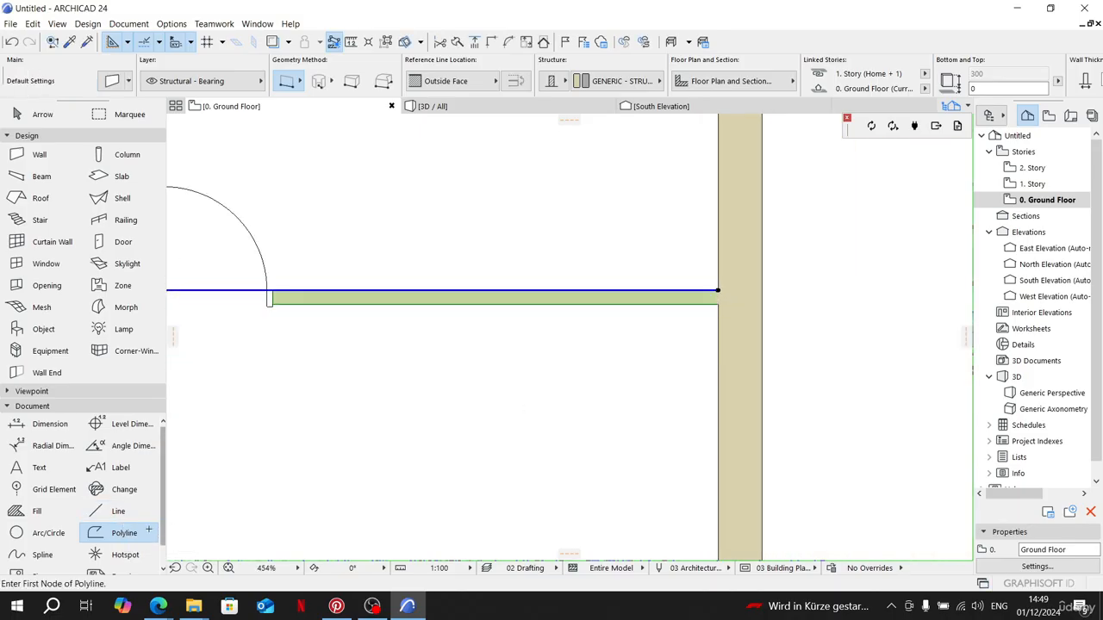
Step: Draw a rectangular polyline about 24 wide and 70 long in the garage corner between the storage partition and east wall
{"action": "left_click", "coordinate": [136, 533]}
{"action": "left_click", "coordinate": [717, 302]}
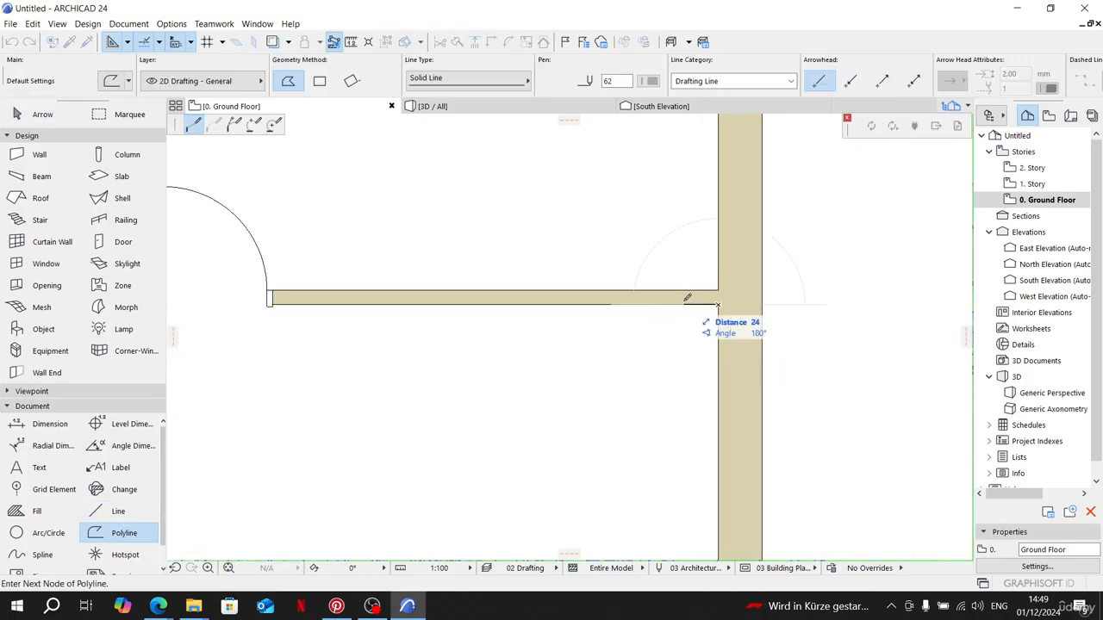
{"action": "left_click", "coordinate": [685, 304]}
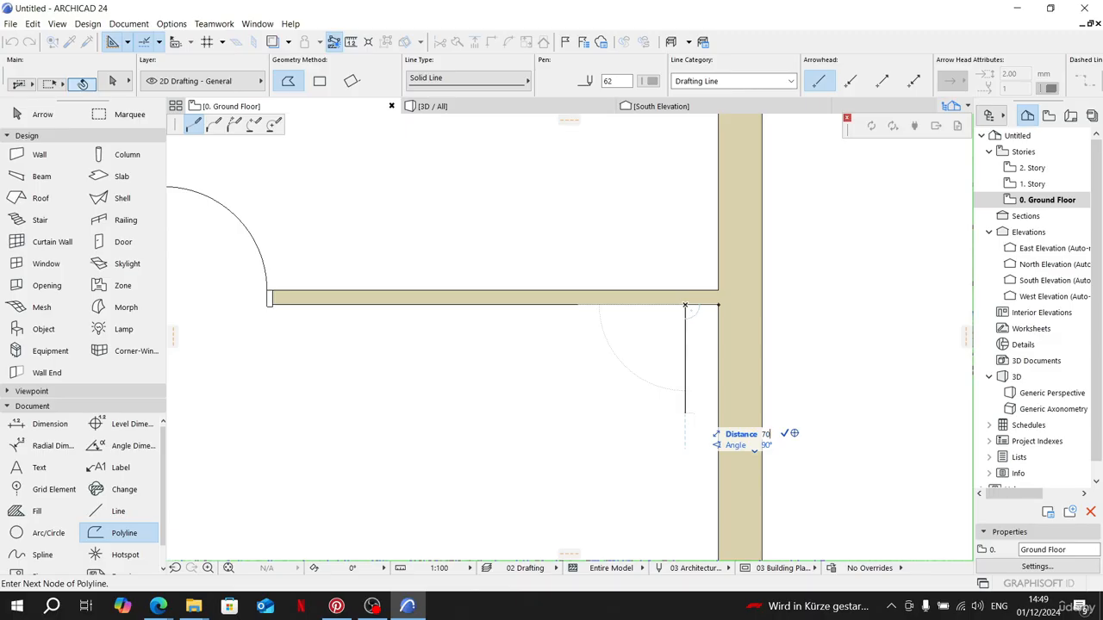
{"action": "type", "text": "70"}
{"action": "key", "text": "Return"}
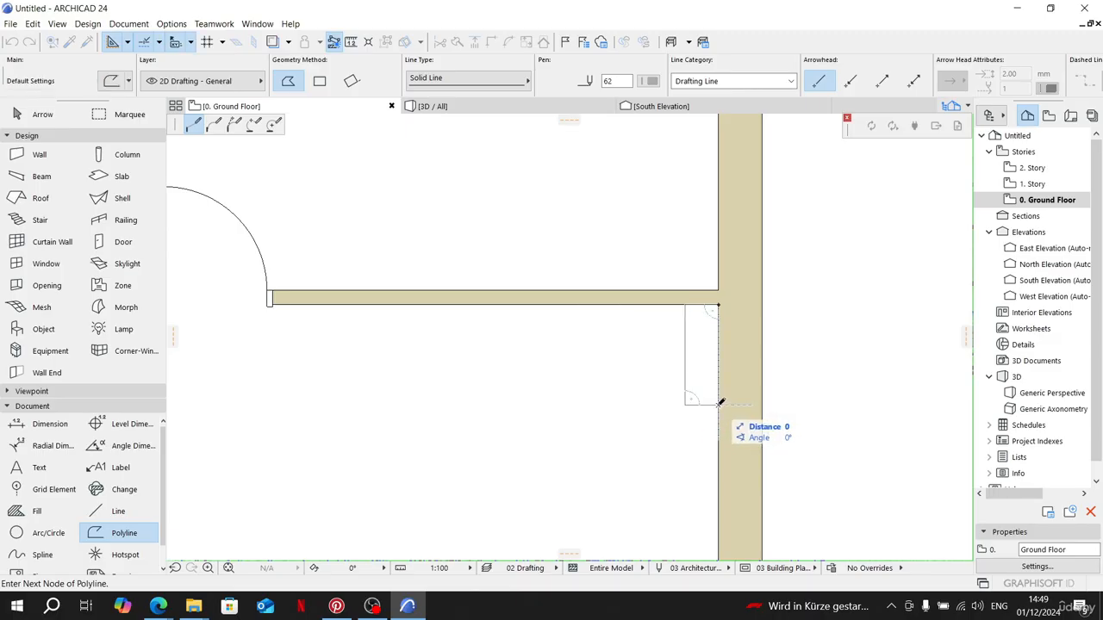
{"action": "double_click", "coordinate": [720, 403]}
Step: Try to offset the lower edge of the garage corner rectangle, and undo the change
{"action": "scroll", "coordinate": [721, 405], "scroll_direction": "down", "scroll_amount": 5}
{"action": "scroll", "coordinate": [720, 408], "scroll_direction": "up", "scroll_amount": 1}
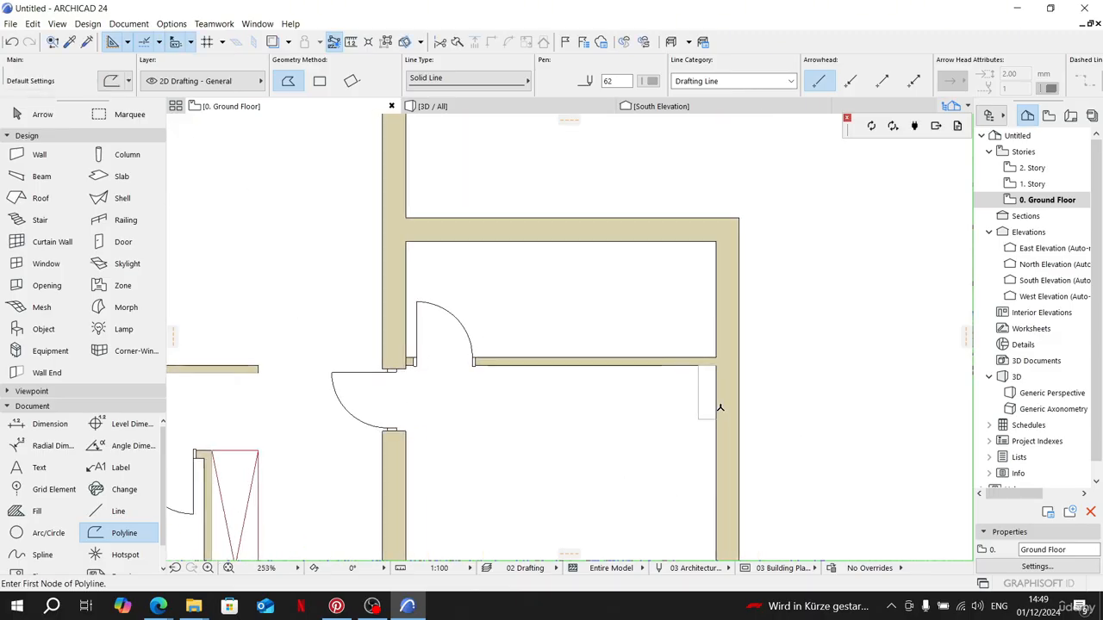
{"action": "scroll", "coordinate": [715, 413], "scroll_direction": "up", "scroll_amount": 4}
{"action": "key", "text": "Escape"}
{"action": "left_click", "coordinate": [697, 429]}
{"action": "left_click", "coordinate": [697, 429]}
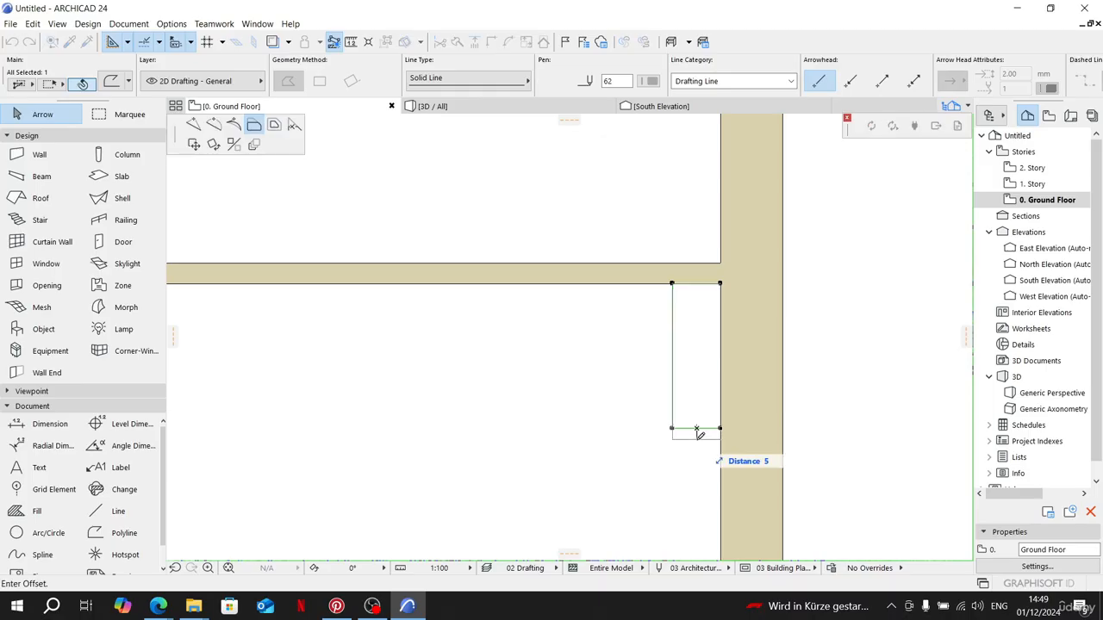
{"action": "key", "text": "Return"}
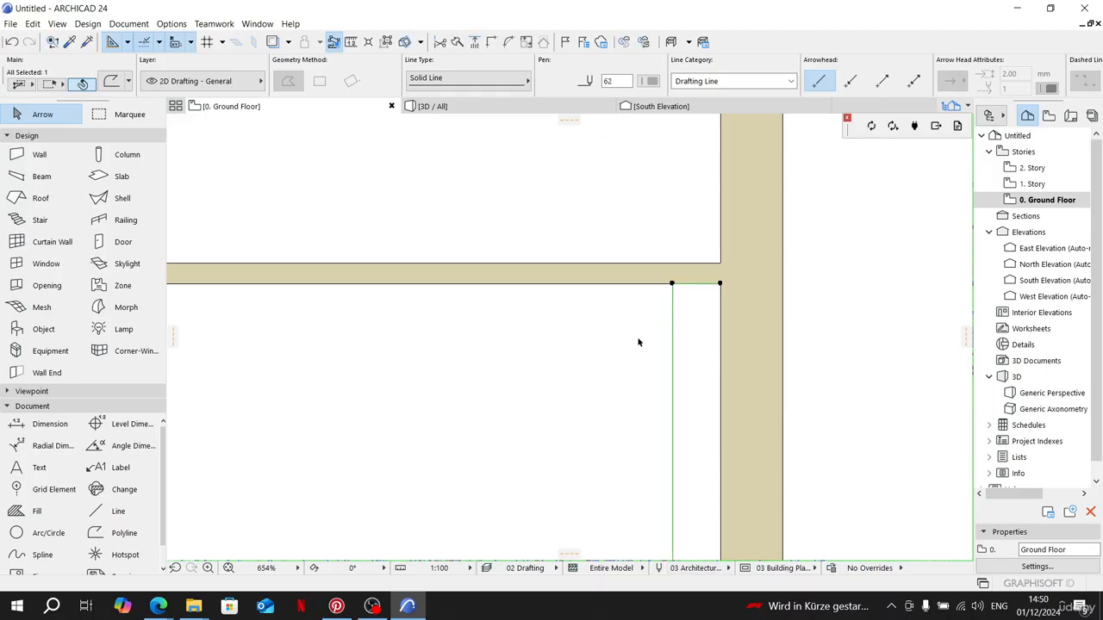
{"action": "key", "text": "ctrl+z"}
Step: Offset the rectangle's lower edge downward and move the rectangle down 5 to align with the west wall's corner beside the door
{"action": "left_click", "coordinate": [705, 428]}
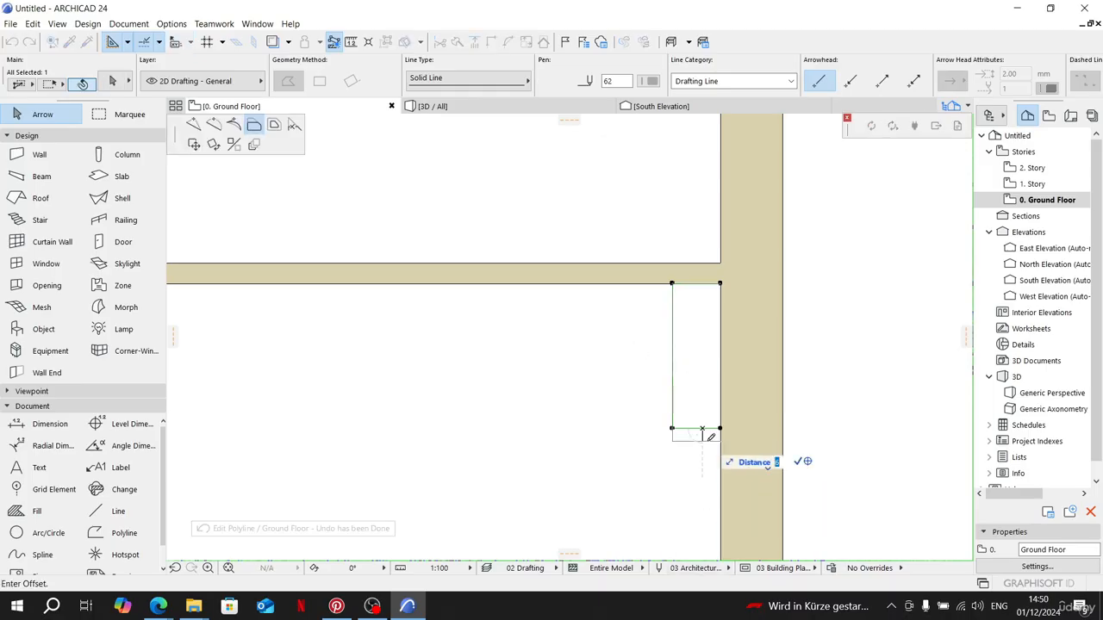
{"action": "left_click", "coordinate": [700, 448]}
{"action": "key", "text": "ctrl+d"}
{"action": "left_click", "coordinate": [672, 284]}
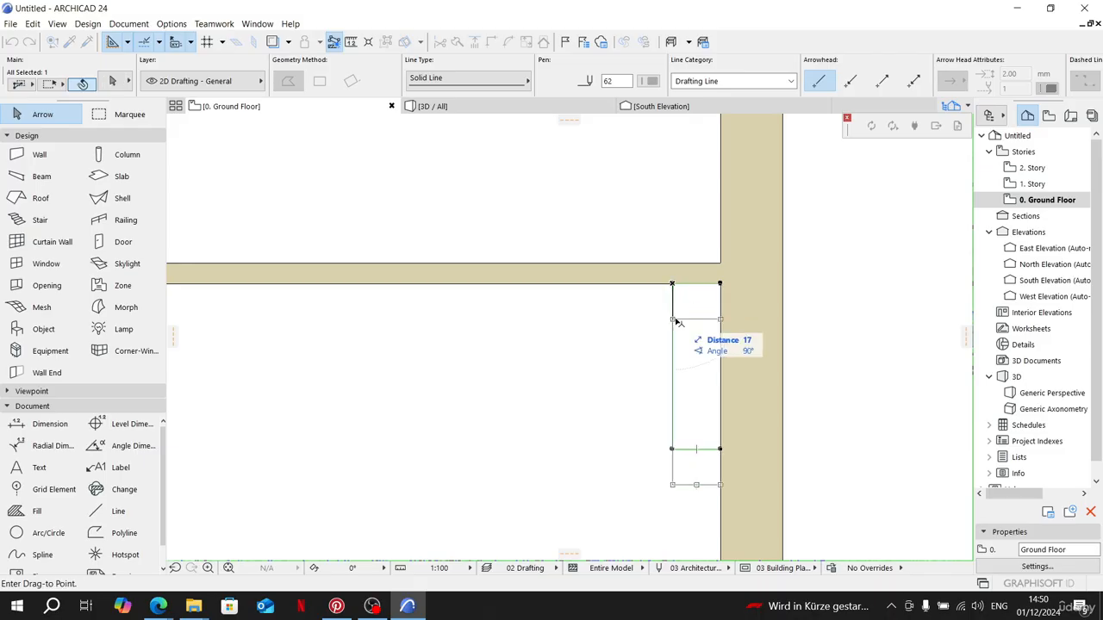
{"action": "scroll", "coordinate": [677, 320], "scroll_direction": "down", "scroll_amount": 3}
{"action": "scroll", "coordinate": [280, 308], "scroll_direction": "up", "scroll_amount": 3}
{"action": "scroll", "coordinate": [272, 309], "scroll_direction": "up", "scroll_amount": 1}
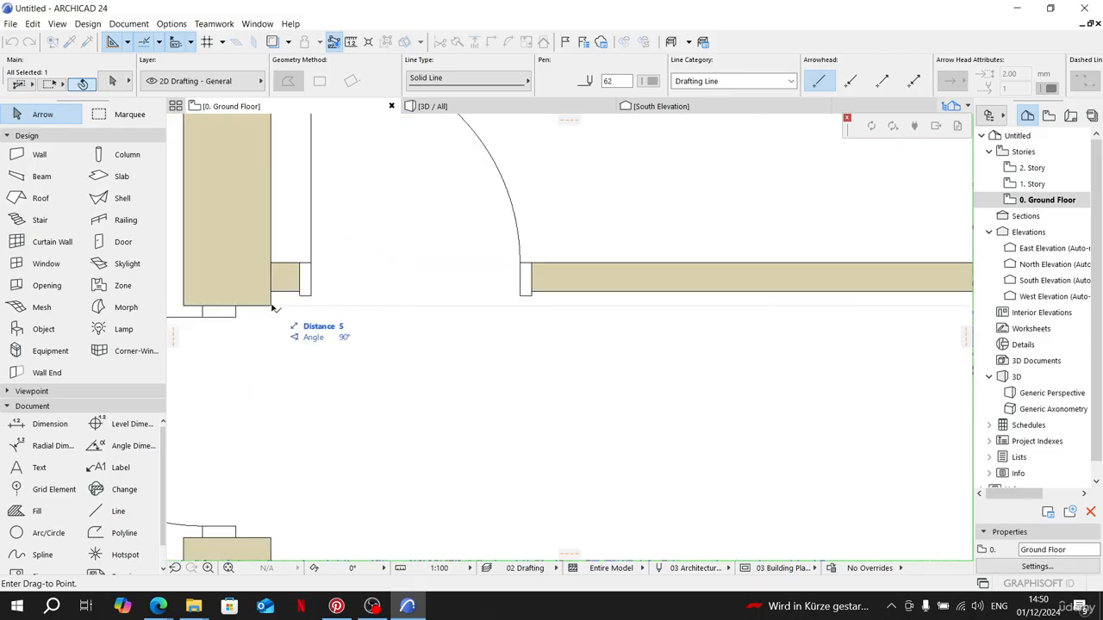
{"action": "left_click", "coordinate": [273, 309]}
{"action": "scroll", "coordinate": [372, 394], "scroll_direction": "down", "scroll_amount": 3}
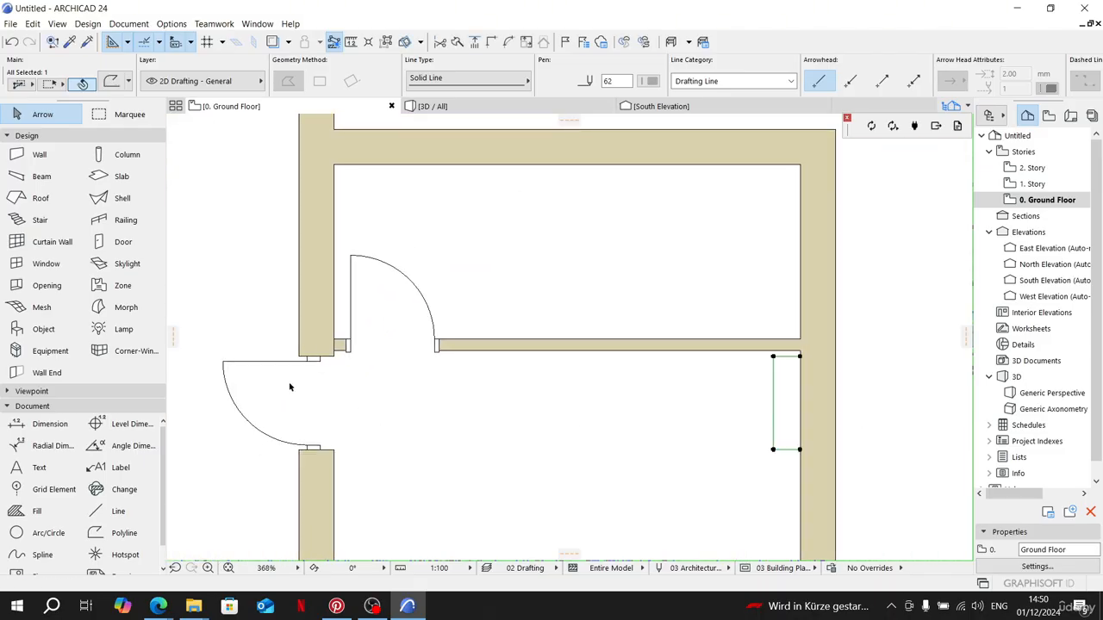
{"action": "key", "text": "Escape"}
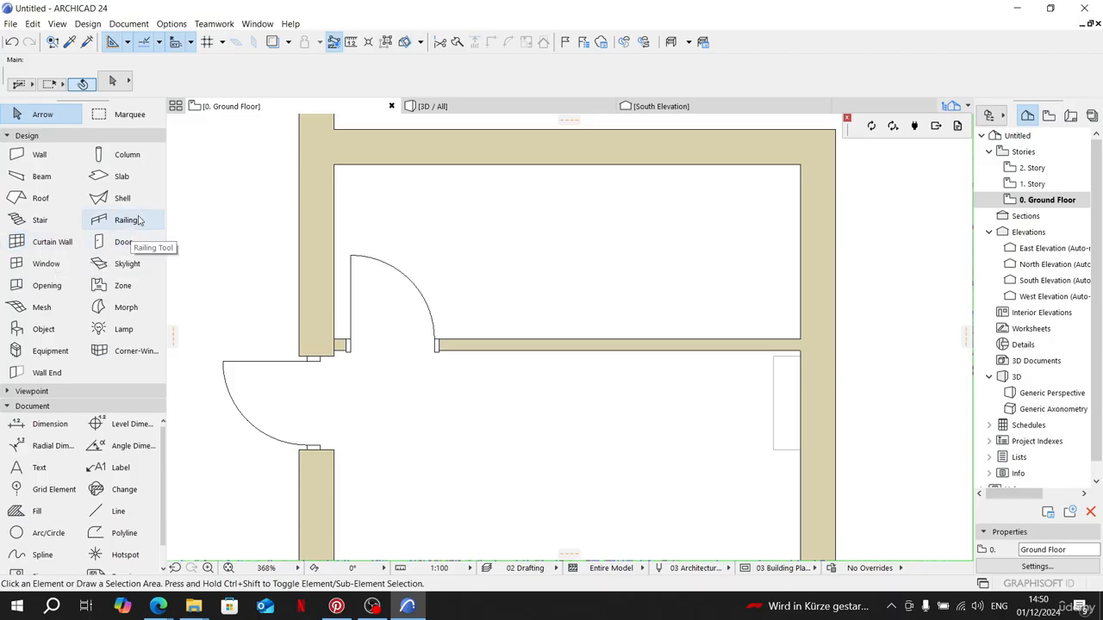
Step: Select Window 24 from the Basic Windows 24 library as the default window type
{"action": "left_click", "coordinate": [52, 263]}
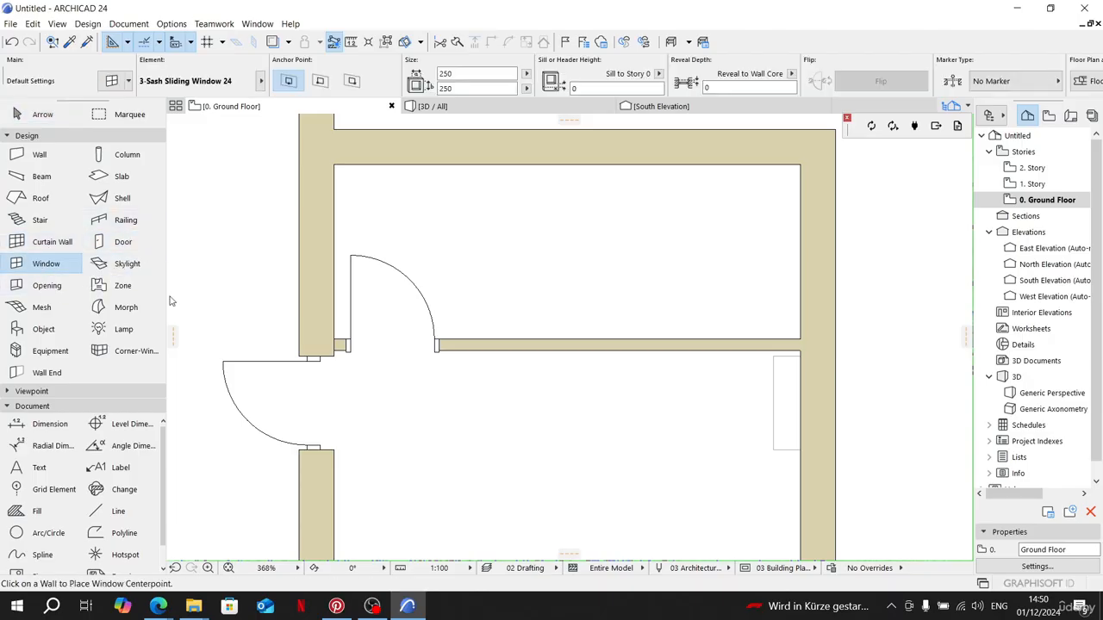
{"action": "key", "text": "ctrl+t"}
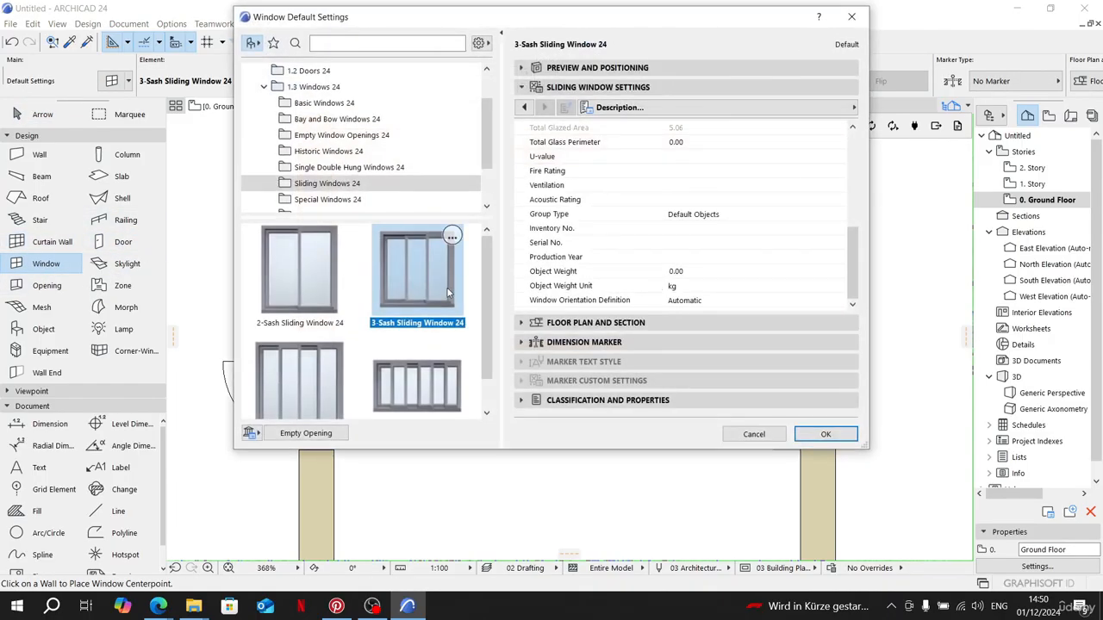
{"action": "left_click", "coordinate": [324, 102]}
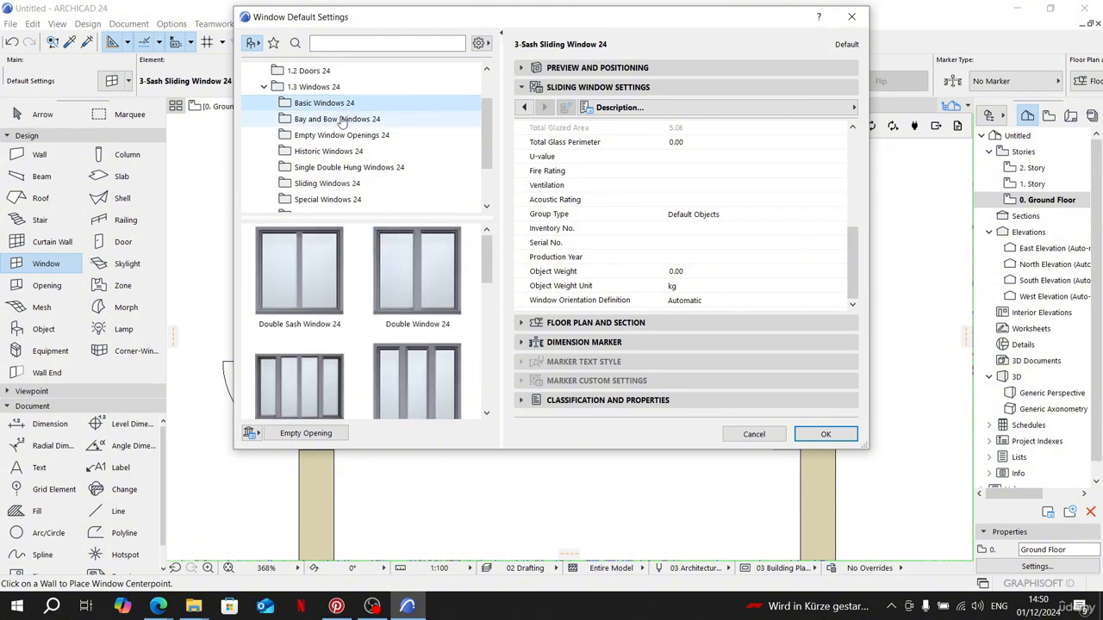
{"action": "left_click", "coordinate": [335, 119]}
{"action": "left_click", "coordinate": [333, 105]}
{"action": "scroll", "coordinate": [422, 263], "scroll_direction": "down", "scroll_amount": 5}
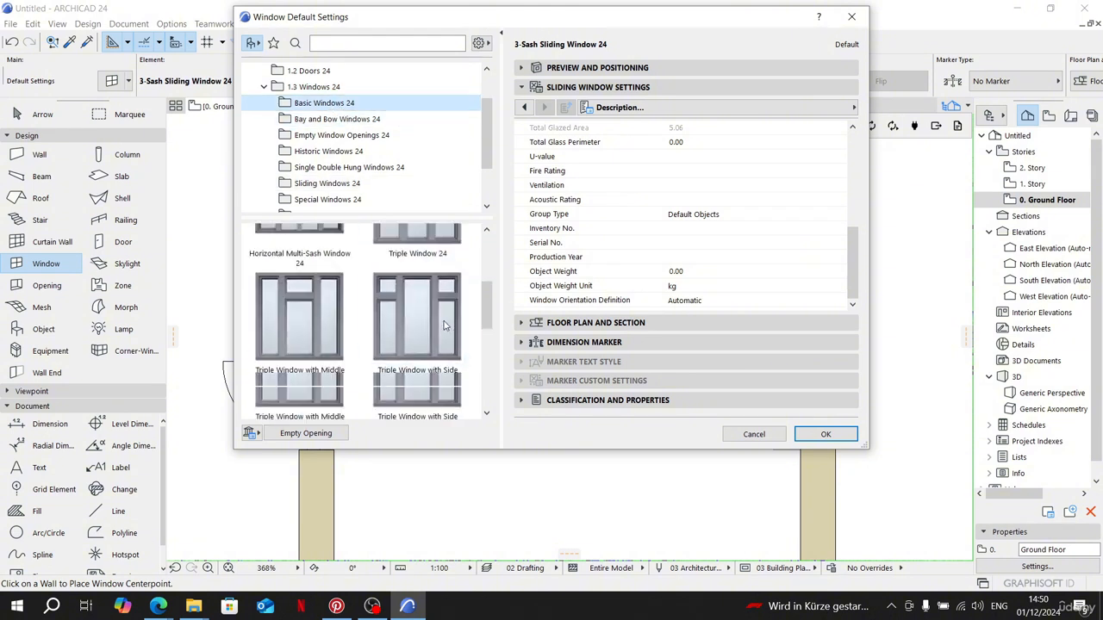
{"action": "left_click", "coordinate": [422, 267]}
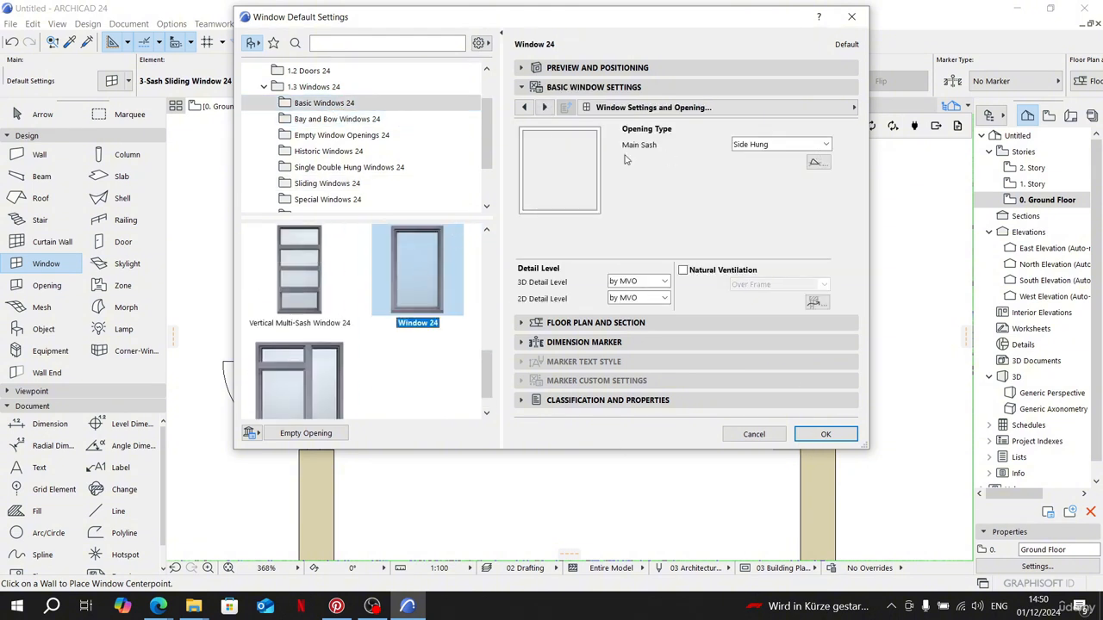
Step: Enable the window handle with Style 1 in the default window settings
{"action": "left_click", "coordinate": [524, 108]}
{"action": "left_click", "coordinate": [525, 108]}
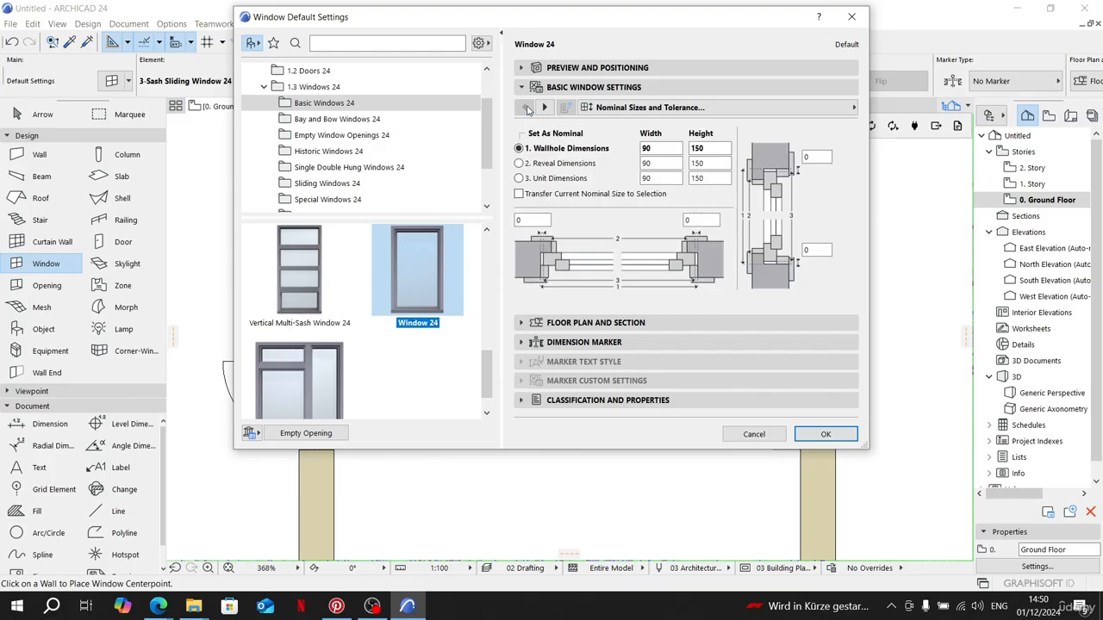
{"action": "left_click", "coordinate": [544, 108]}
{"action": "left_click", "coordinate": [544, 108]}
{"action": "left_click", "coordinate": [545, 108]}
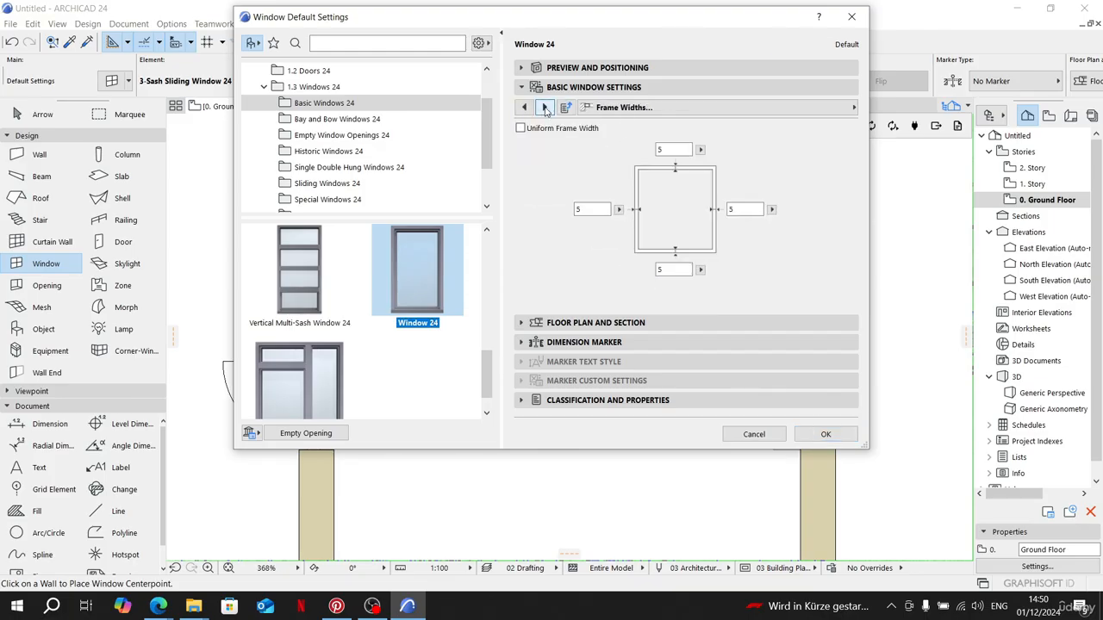
{"action": "left_click", "coordinate": [544, 108]}
{"action": "left_click", "coordinate": [544, 108]}
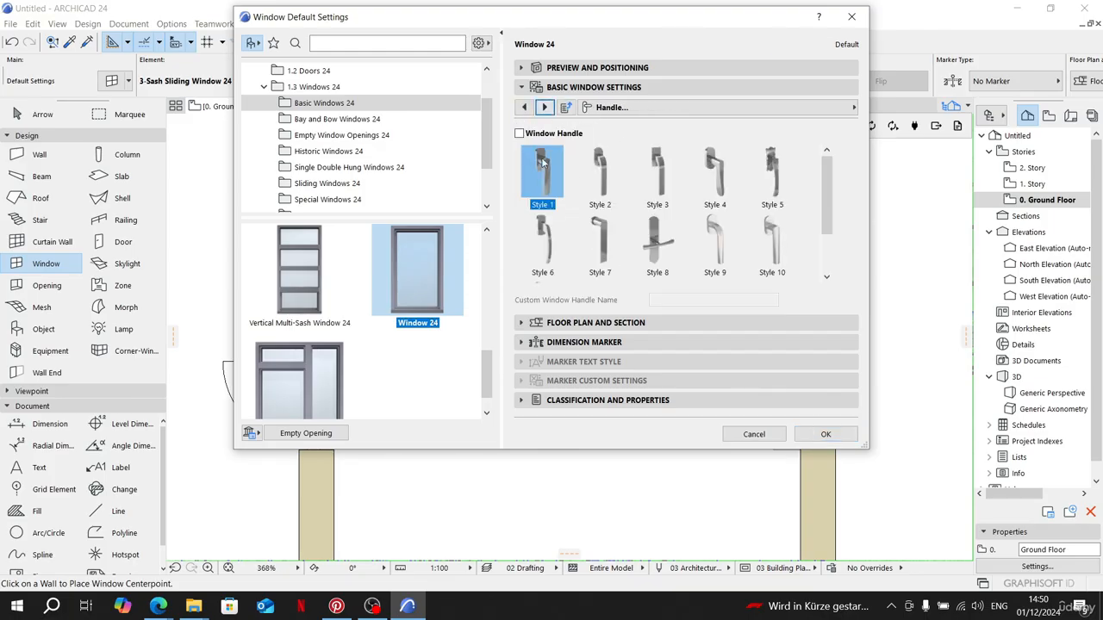
{"action": "left_click", "coordinate": [522, 134]}
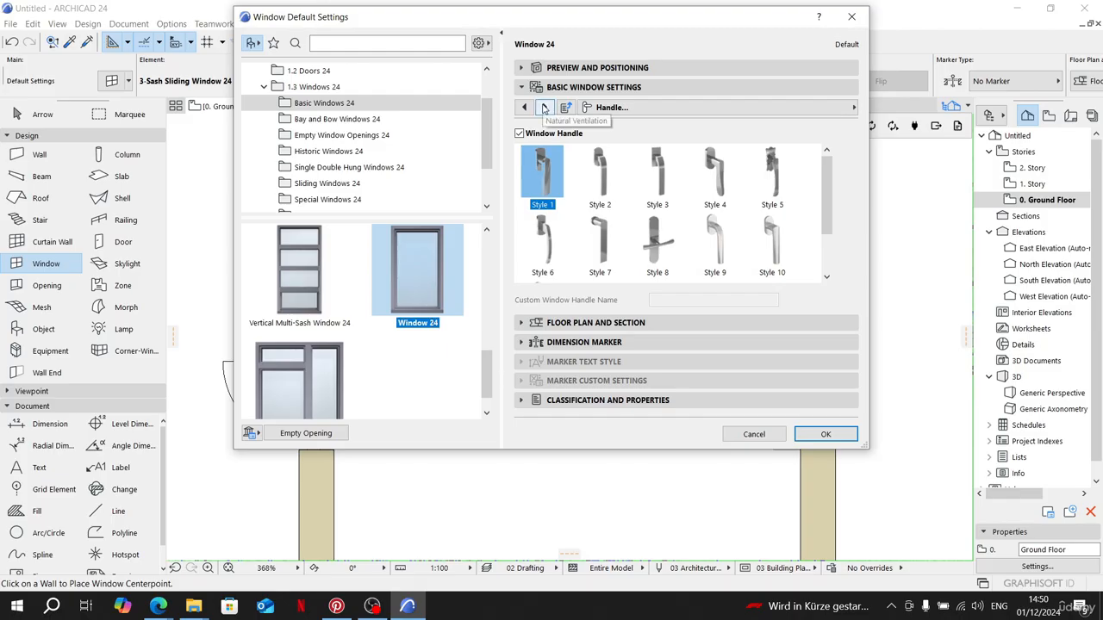
Step: Override the model view options for the window's 3D projections and turn off its opening line
{"action": "left_click", "coordinate": [545, 108]}
{"action": "left_click", "coordinate": [544, 107]}
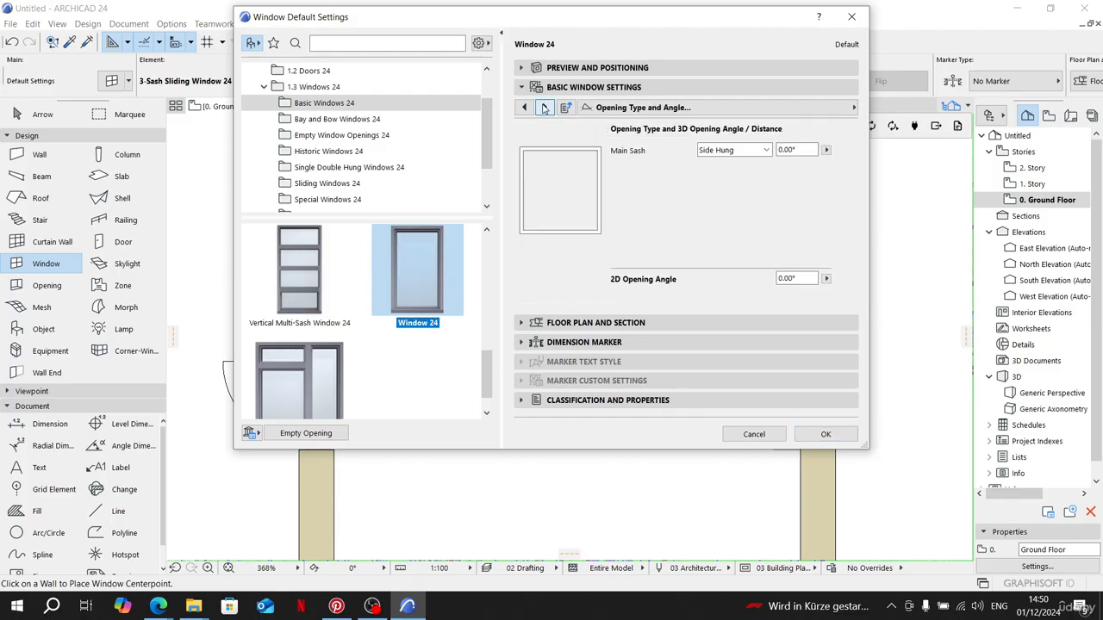
{"action": "left_click", "coordinate": [544, 107]}
{"action": "left_click", "coordinate": [681, 144]}
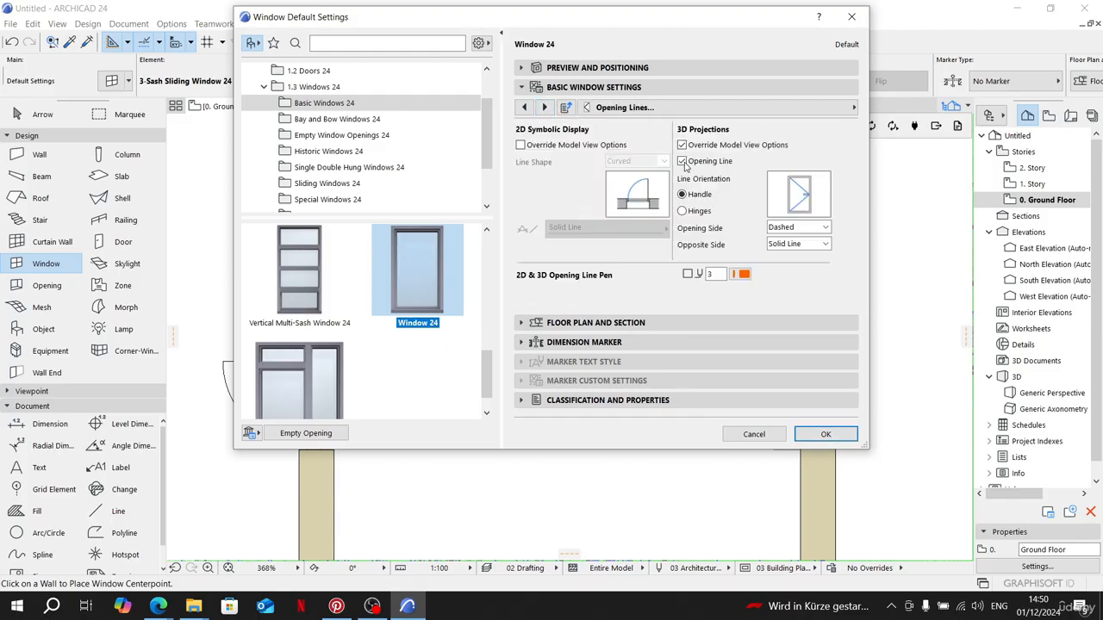
{"action": "left_click", "coordinate": [681, 161]}
Step: Assign Metal - Iron to the window's outside and inside frame and sash surfaces
{"action": "left_click", "coordinate": [543, 108]}
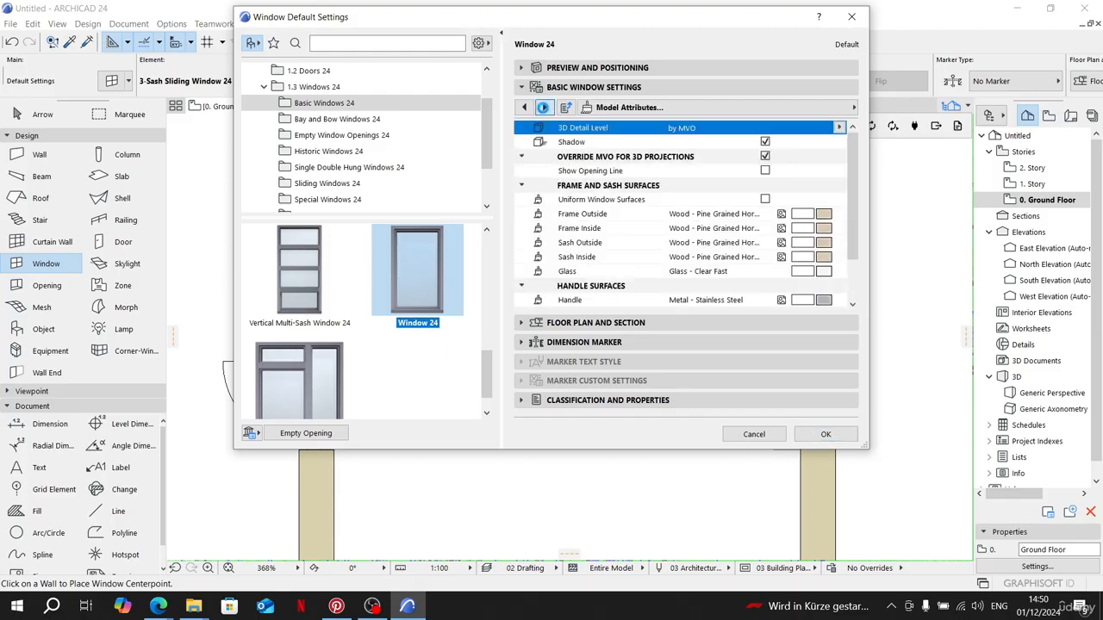
{"action": "left_click", "coordinate": [825, 213]}
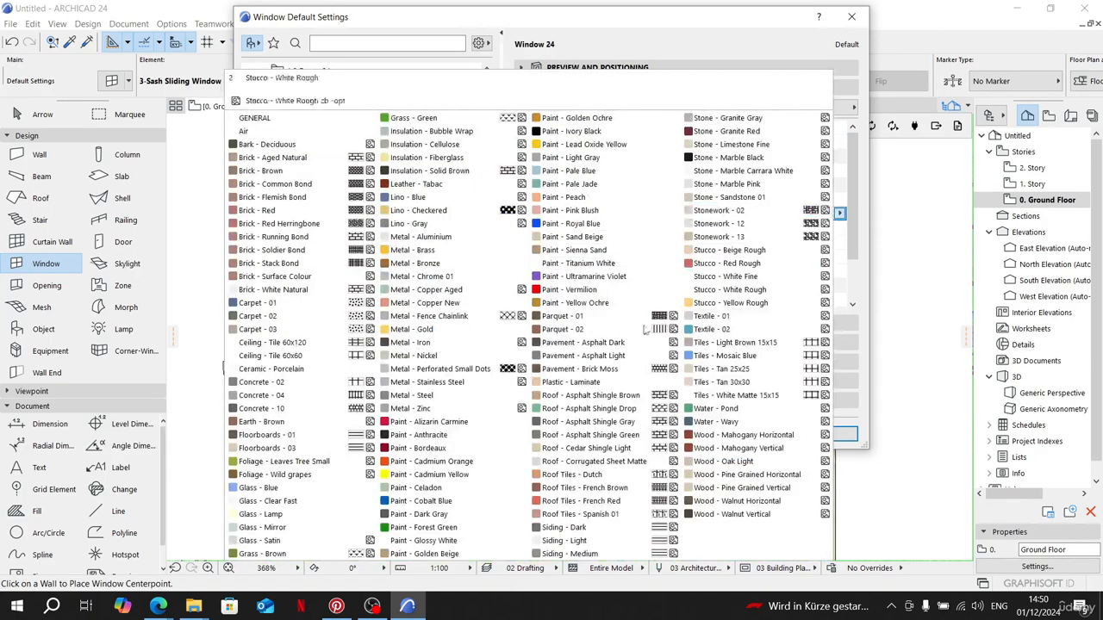
{"action": "left_click", "coordinate": [435, 335]}
{"action": "left_click", "coordinate": [826, 229]}
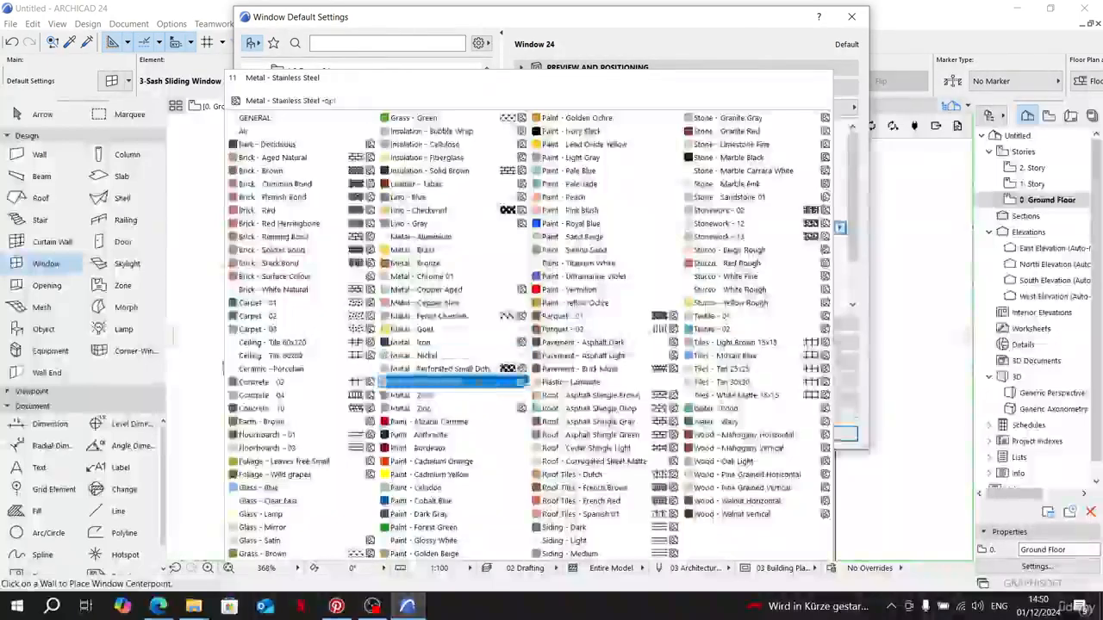
{"action": "left_click", "coordinate": [450, 341]}
{"action": "left_click", "coordinate": [809, 244]}
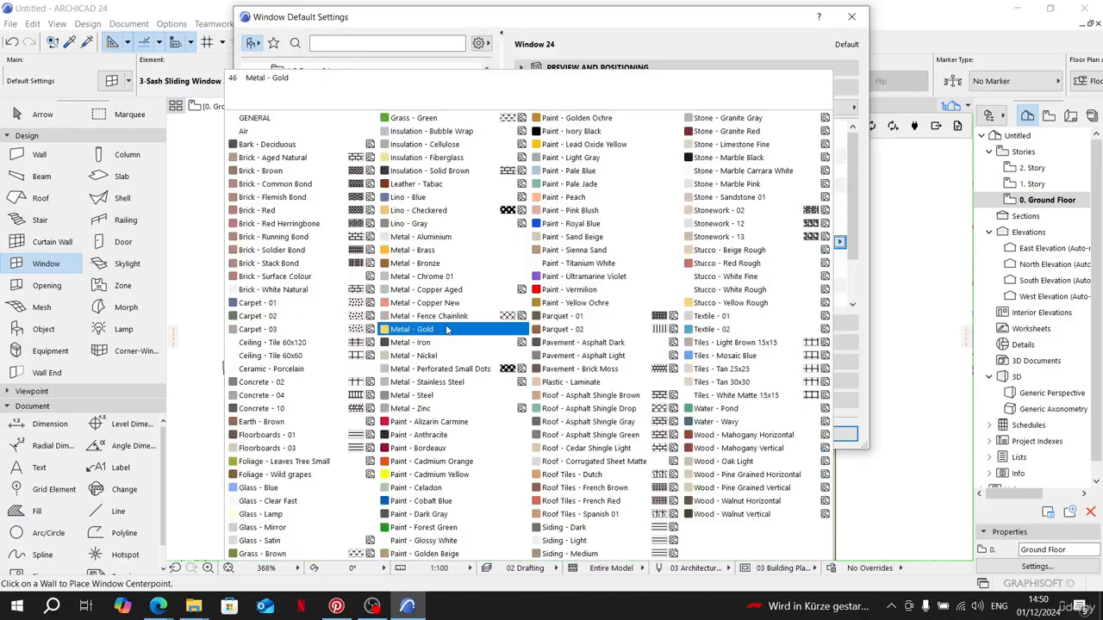
{"action": "left_click", "coordinate": [446, 330]}
{"action": "left_click", "coordinate": [816, 261]}
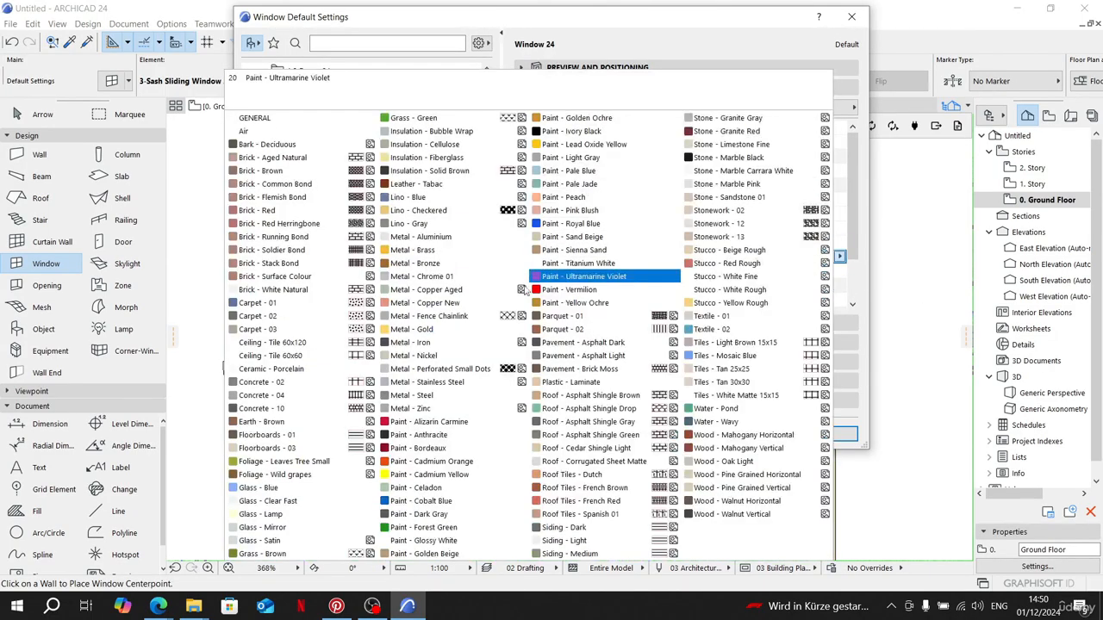
{"action": "left_click", "coordinate": [437, 345]}
Step: Set the window's 3D frame, sash and glass pens to pen 1
{"action": "scroll", "coordinate": [801, 272], "scroll_direction": "down", "scroll_amount": 2}
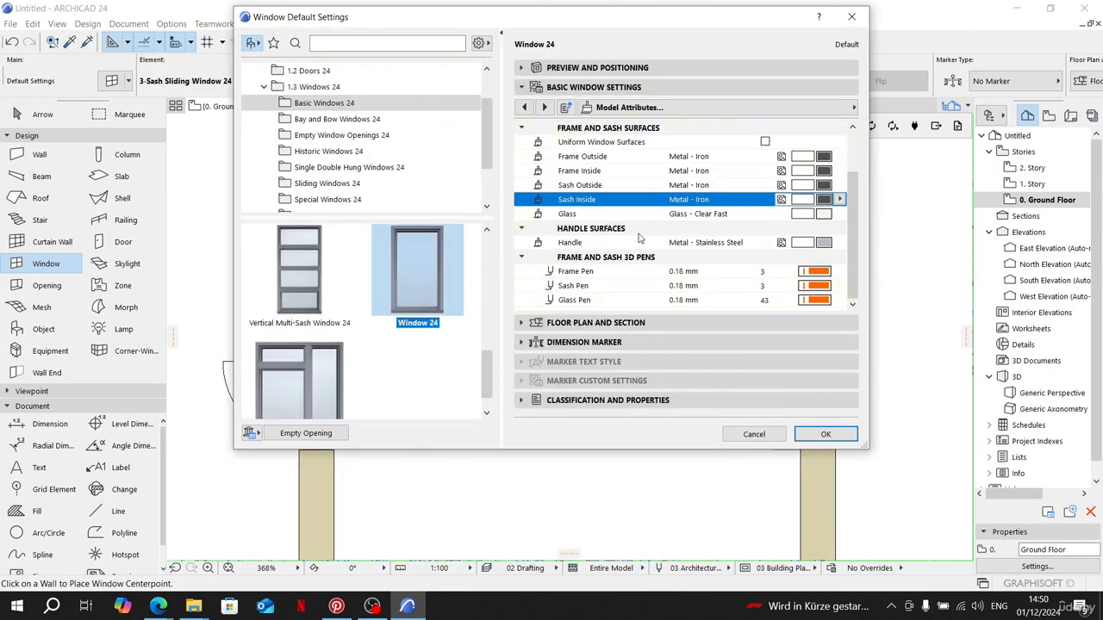
{"action": "left_click", "coordinate": [802, 271]}
{"action": "left_click", "coordinate": [584, 297]}
{"action": "left_click", "coordinate": [817, 285]}
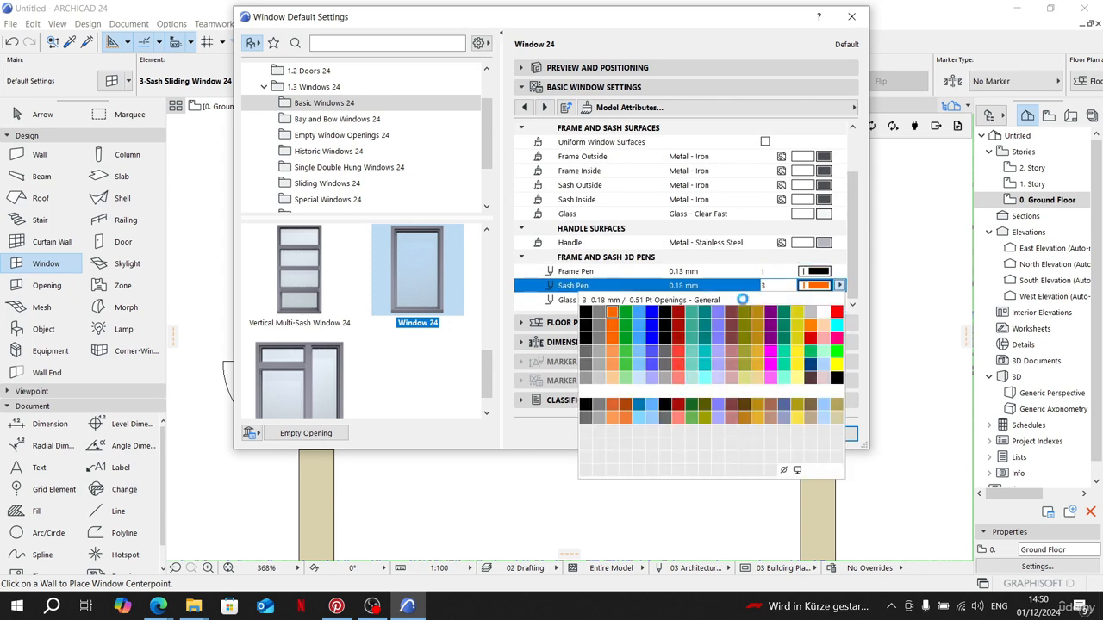
{"action": "left_click", "coordinate": [586, 315]}
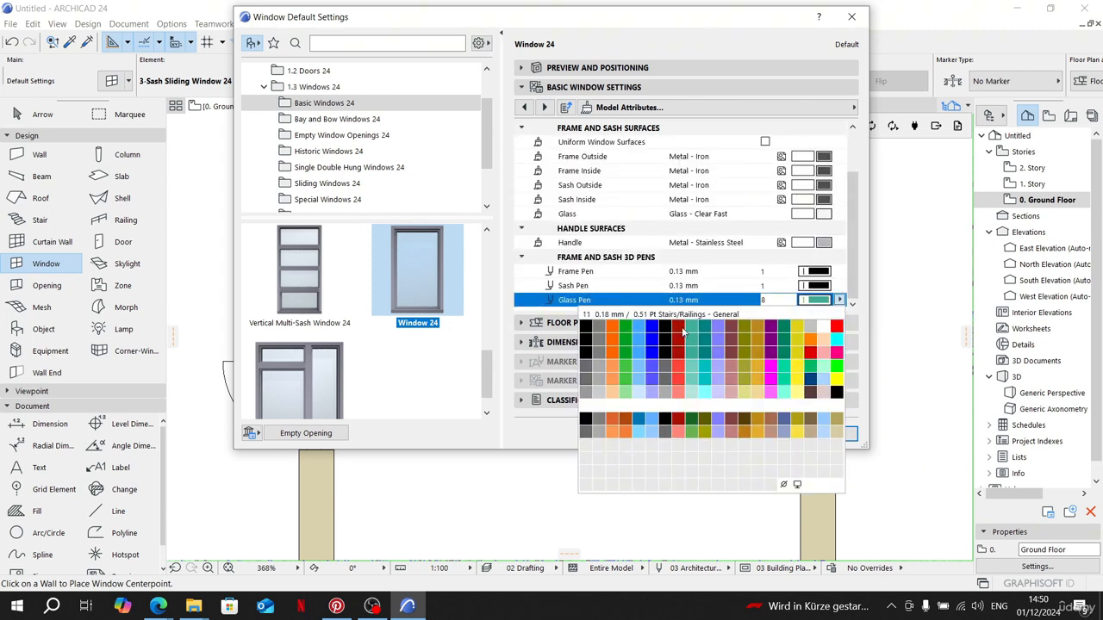
{"action": "left_click", "coordinate": [585, 326]}
Step: Check the remaining basic window settings and the floor plan and section display, and accept the default window settings
{"action": "left_click", "coordinate": [543, 106]}
{"action": "left_click", "coordinate": [543, 107]}
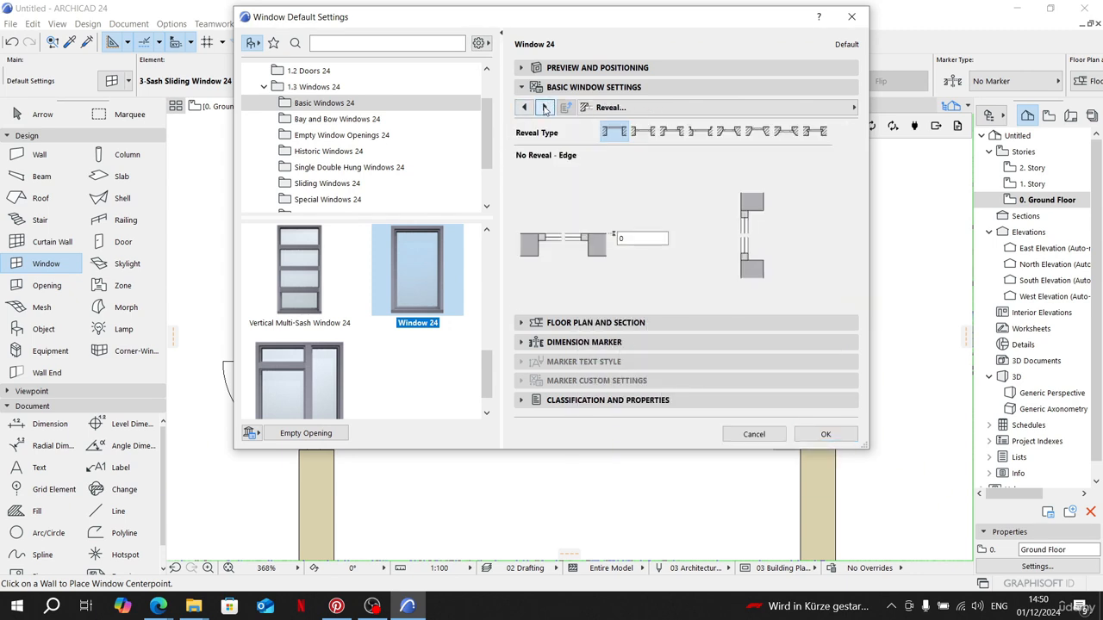
{"action": "left_click", "coordinate": [544, 107]}
{"action": "left_click", "coordinate": [543, 106]}
{"action": "left_click", "coordinate": [544, 107]}
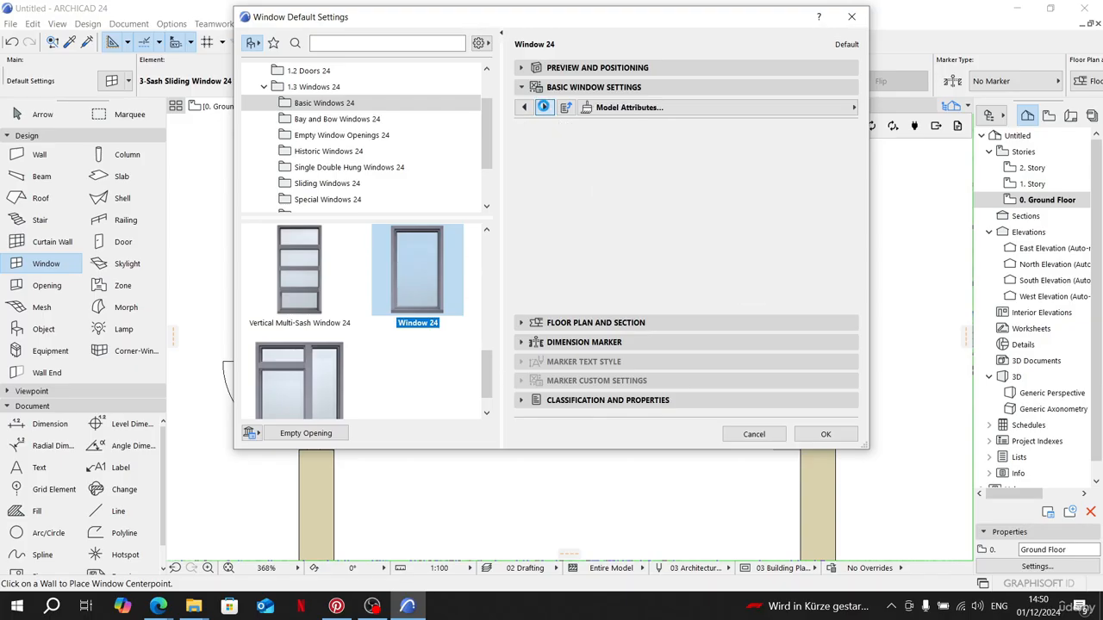
{"action": "left_click", "coordinate": [544, 106]}
{"action": "left_click", "coordinate": [544, 106]}
{"action": "left_click", "coordinate": [544, 106]}
{"action": "left_click", "coordinate": [544, 107]}
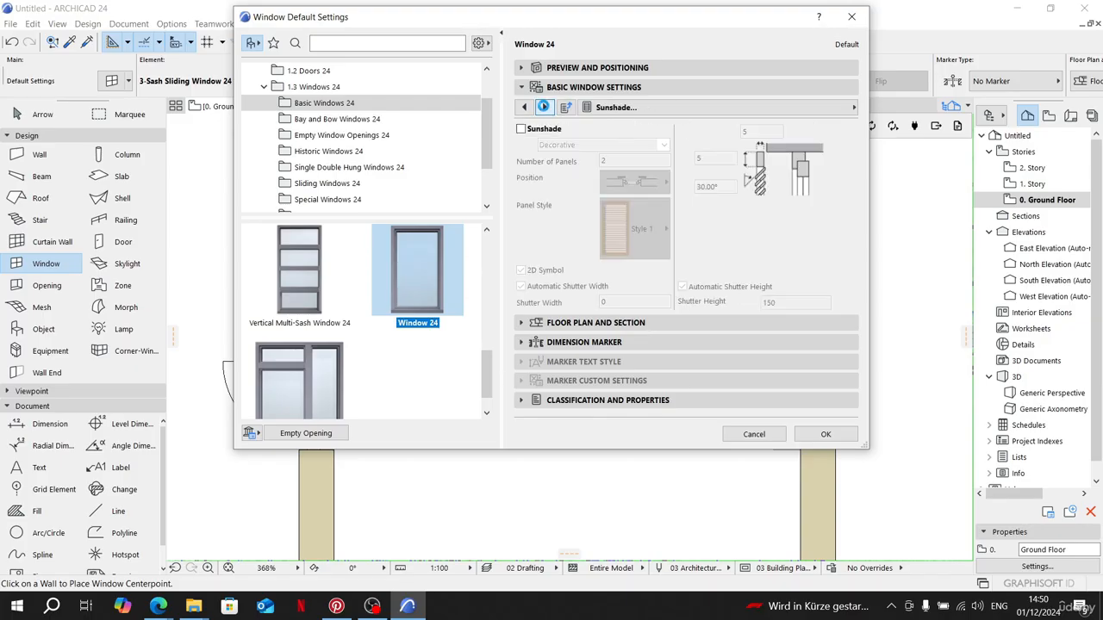
{"action": "left_click", "coordinate": [543, 107]}
{"action": "left_click", "coordinate": [544, 107]}
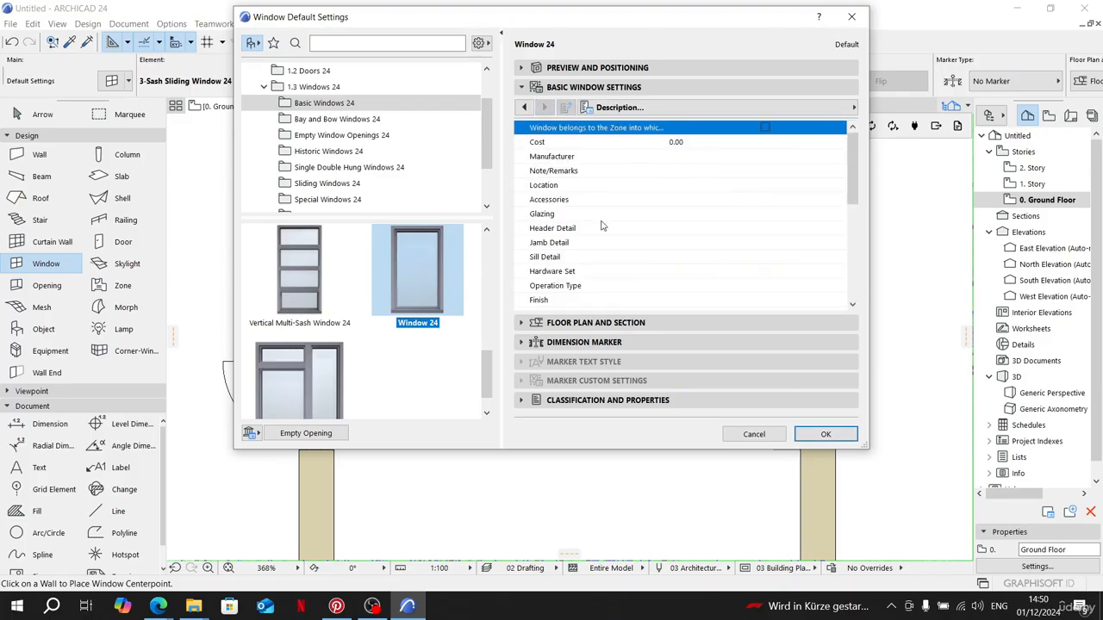
{"action": "left_click", "coordinate": [613, 323]}
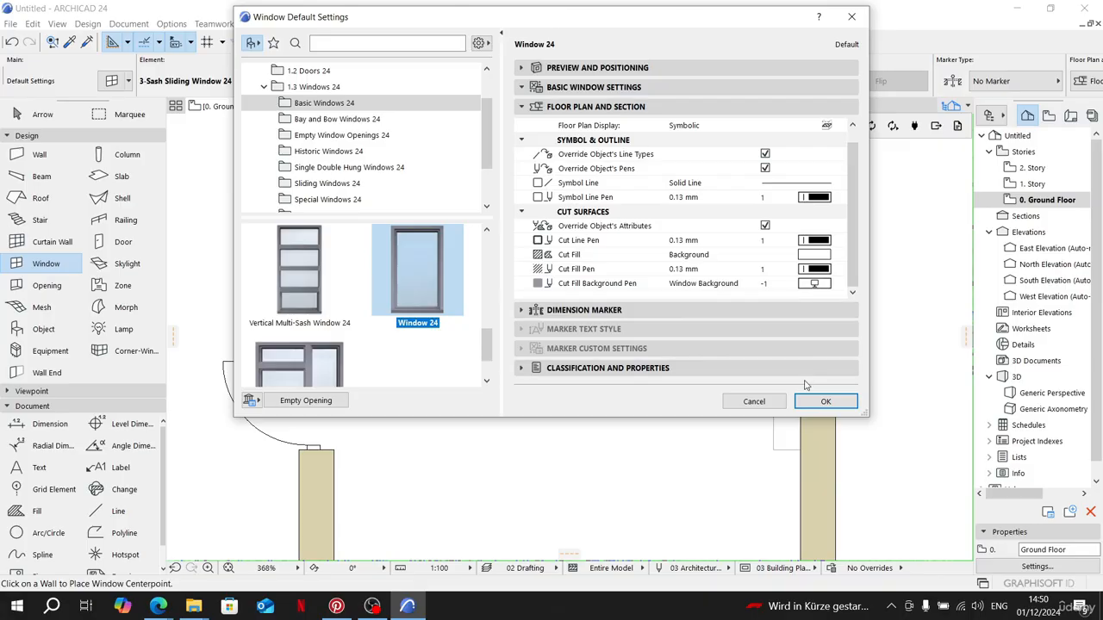
{"action": "left_click", "coordinate": [825, 400]}
Step: Draw a horizontal line from the midpoint of the rectangle's west side across the garage's east outer wall
{"action": "scroll", "coordinate": [795, 388], "scroll_direction": "up", "scroll_amount": 3}
{"action": "scroll", "coordinate": [654, 487], "scroll_direction": "down", "scroll_amount": 2}
{"action": "middle_click_drag", "start_coordinate": [616, 513], "coordinate": [630, 354]}
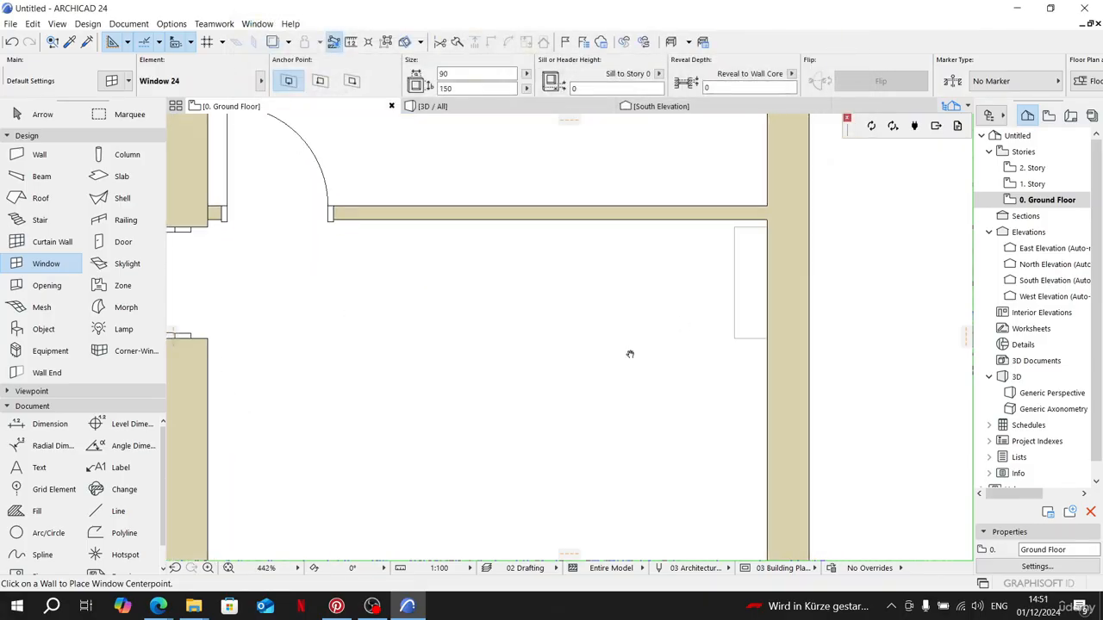
{"action": "left_click", "coordinate": [118, 510]}
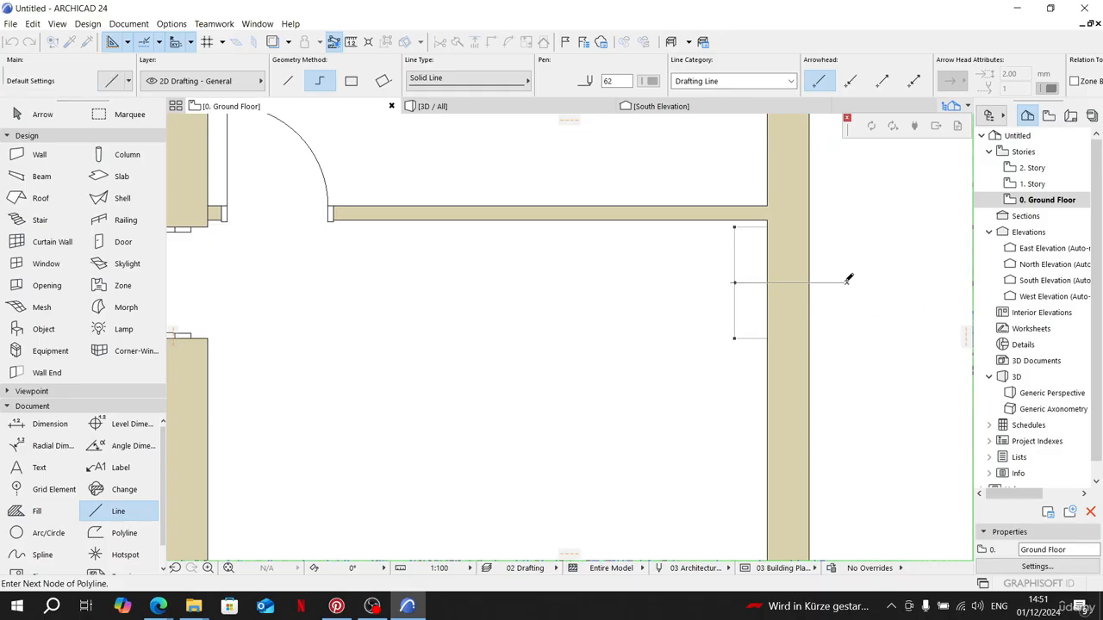
Step: Place a Window 24 in the garage's east outer wall, centred on the horizontal guide line, with its frame towards the outside
{"action": "left_click", "coordinate": [45, 264]}
{"action": "left_click", "coordinate": [792, 276]}
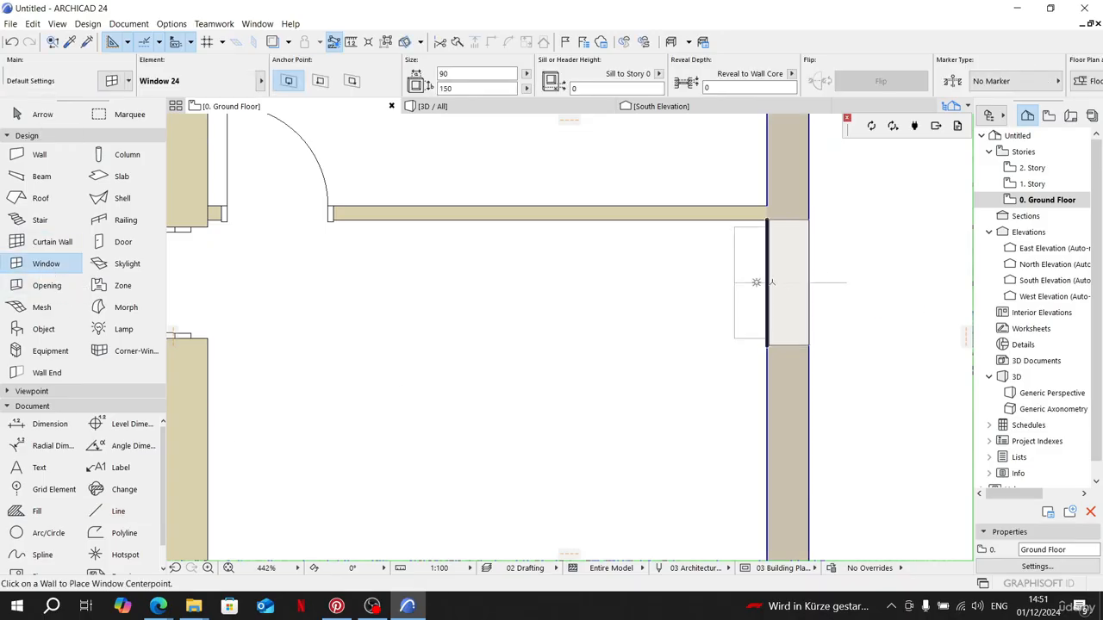
{"action": "left_click", "coordinate": [815, 281]}
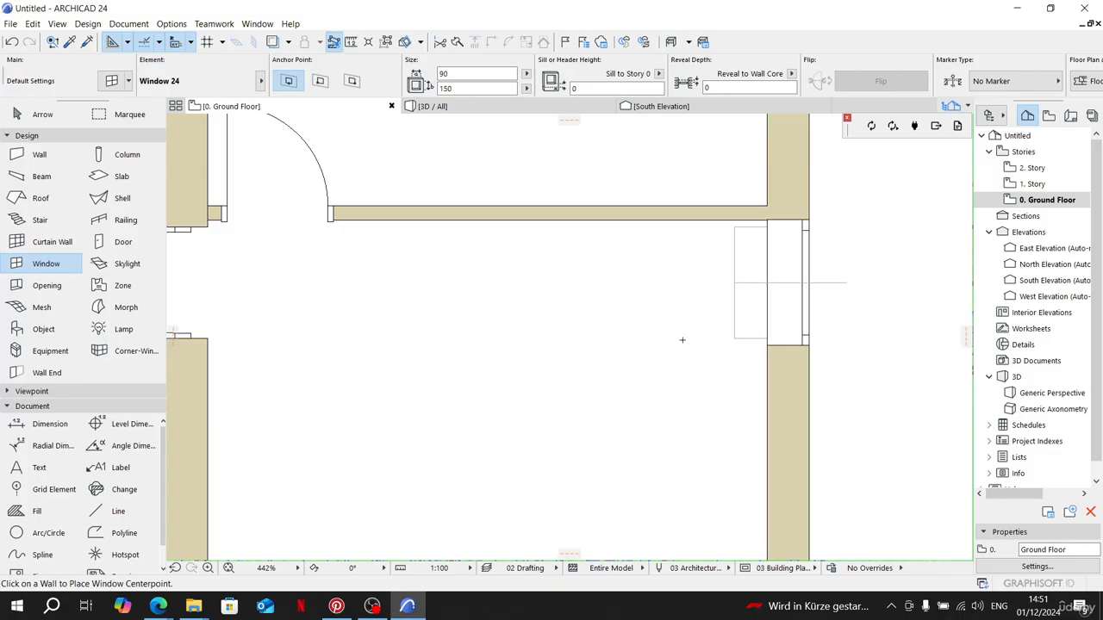
{"action": "key", "text": "Escape"}
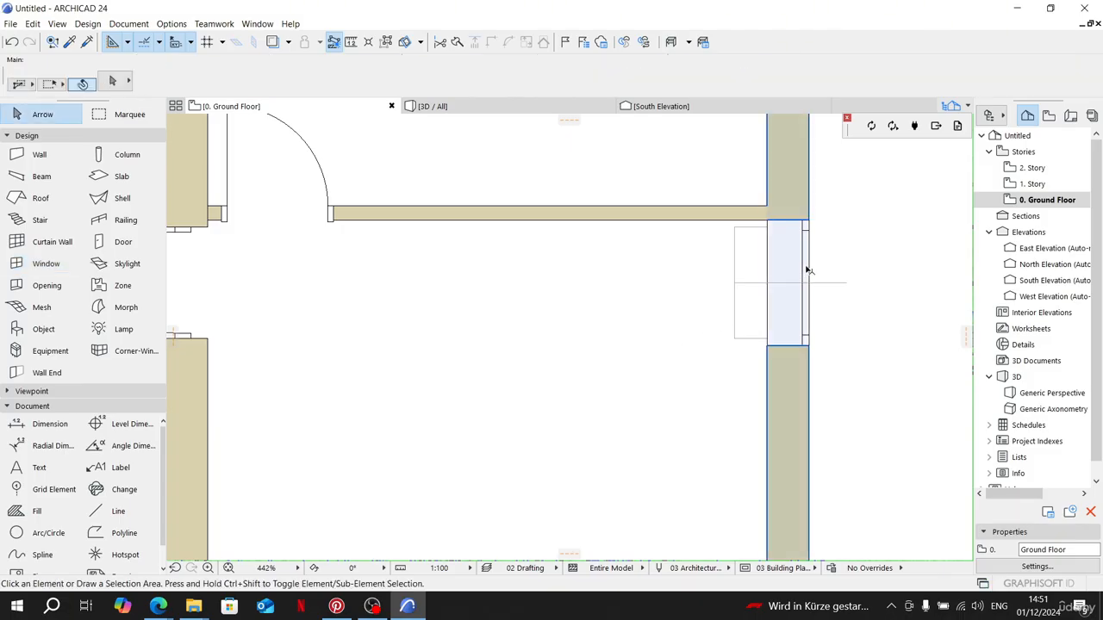
Step: Set the garage's east window to a width of 80, a height of 250 and a sill height of 20
{"action": "left_click", "coordinate": [807, 339]}
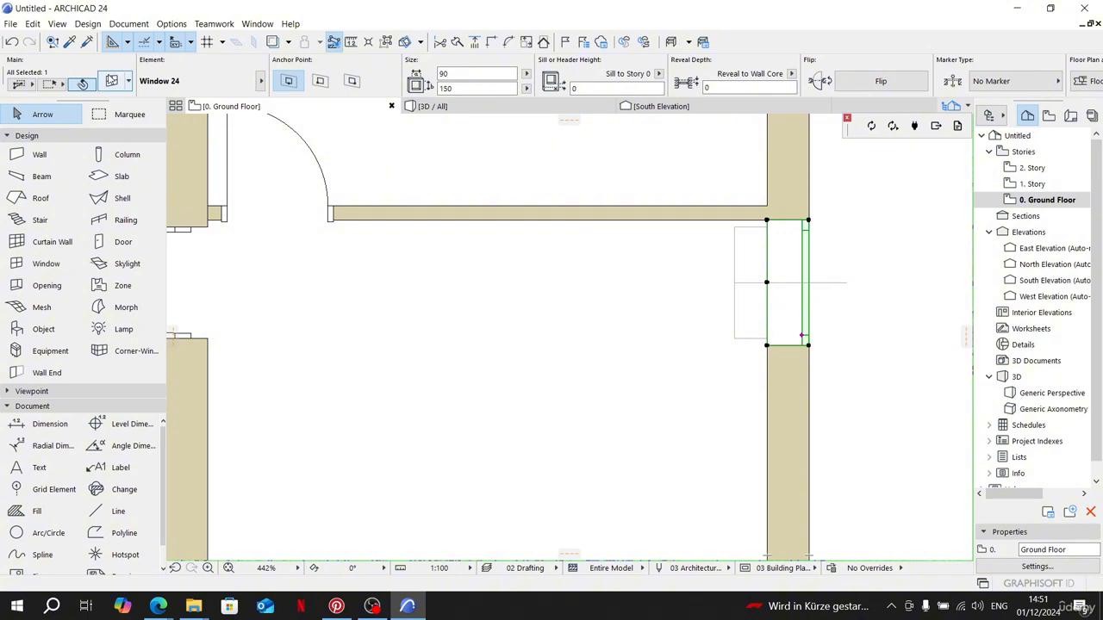
{"action": "left_click", "coordinate": [107, 76]}
{"action": "left_click", "coordinate": [618, 67]}
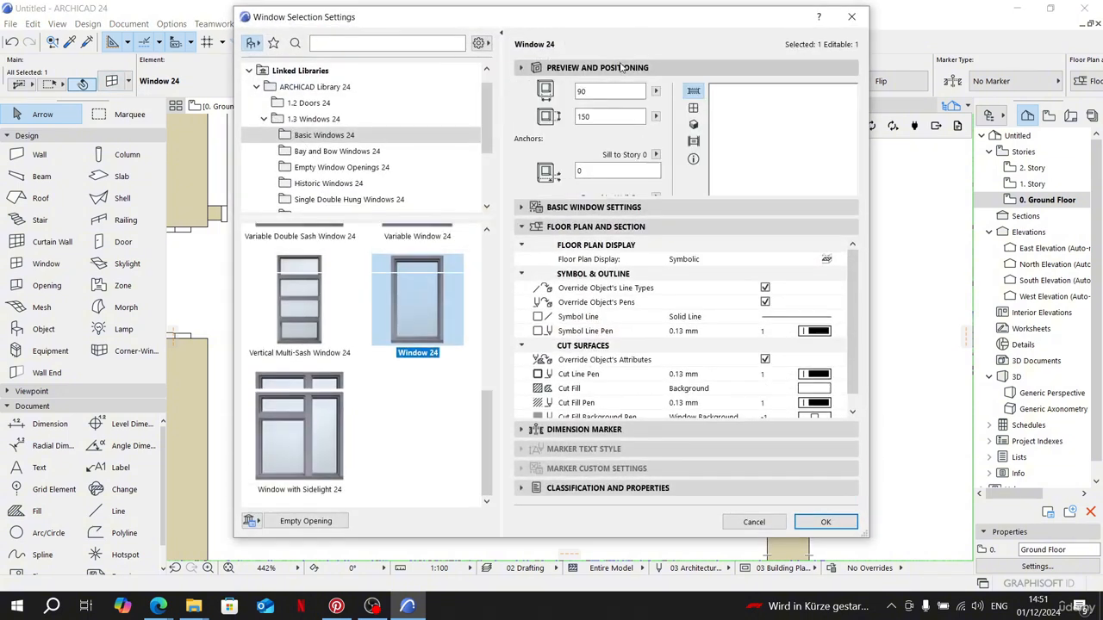
{"action": "left_click", "coordinate": [607, 91]}
{"action": "double_click", "coordinate": [607, 90]}
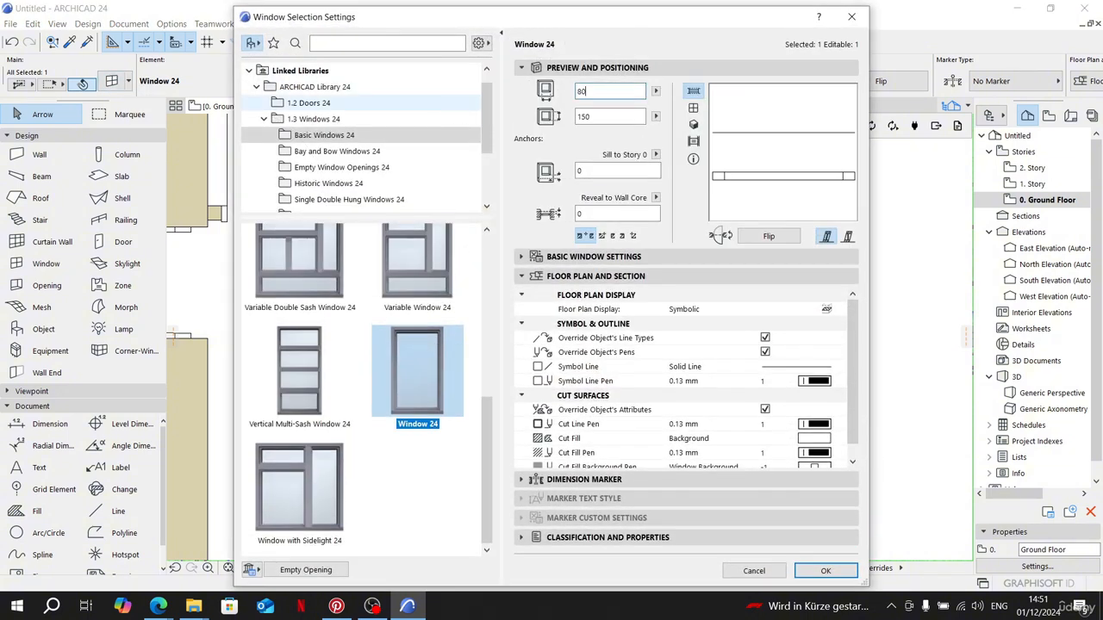
{"action": "double_click", "coordinate": [604, 118]}
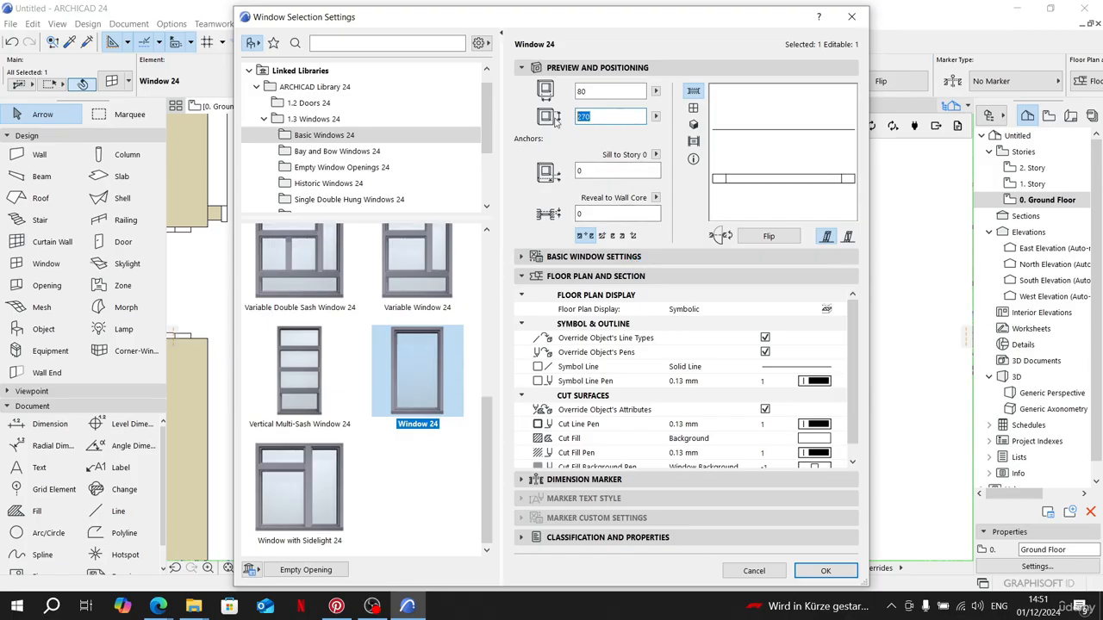
{"action": "type", "text": "25"}
{"action": "key", "text": "Tab"}
{"action": "left_click", "coordinate": [825, 570]}
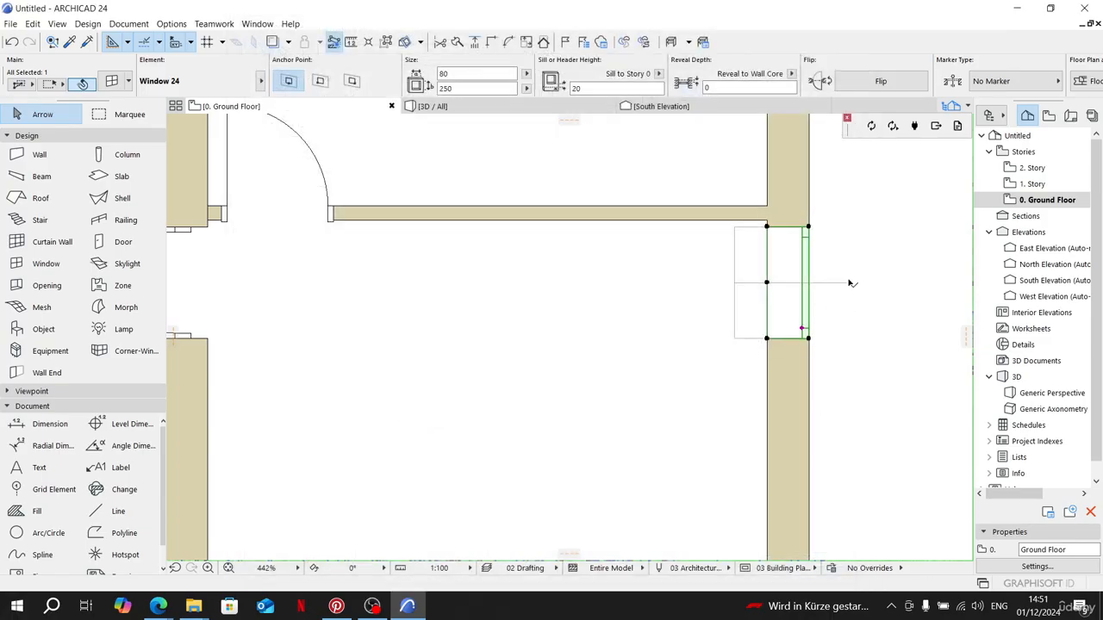
Step: Examine the east window inside the garage in the 3D view, and return to the ground floor plan
{"action": "left_click", "coordinate": [435, 106]}
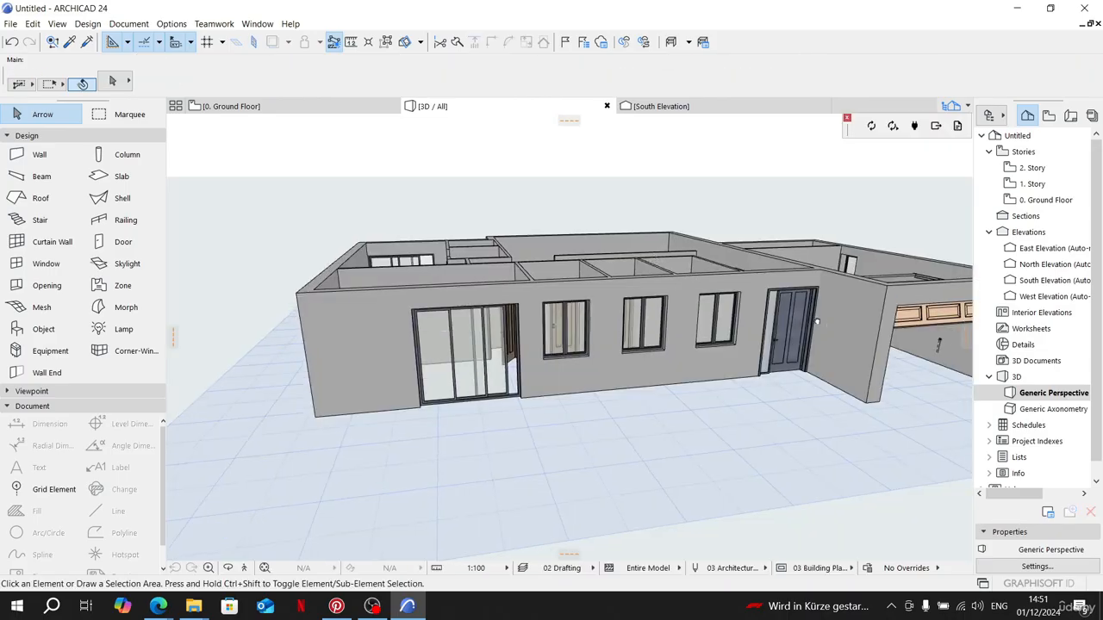
{"action": "middle_click_drag", "start_coordinate": [817, 323], "coordinate": [456, 330], "text": "shift"}
{"action": "scroll", "coordinate": [477, 357], "scroll_direction": "up", "scroll_amount": 3}
{"action": "scroll", "coordinate": [454, 328], "scroll_direction": "down", "scroll_amount": 5}
{"action": "scroll", "coordinate": [515, 330], "scroll_direction": "up", "scroll_amount": 6}
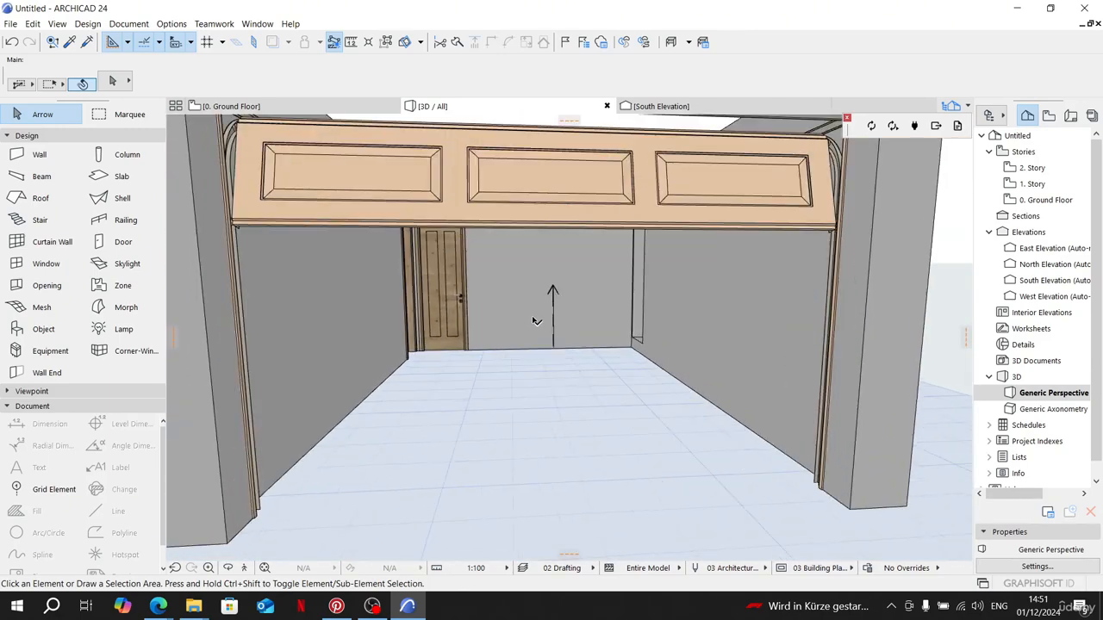
{"action": "left_click", "coordinate": [287, 110]}
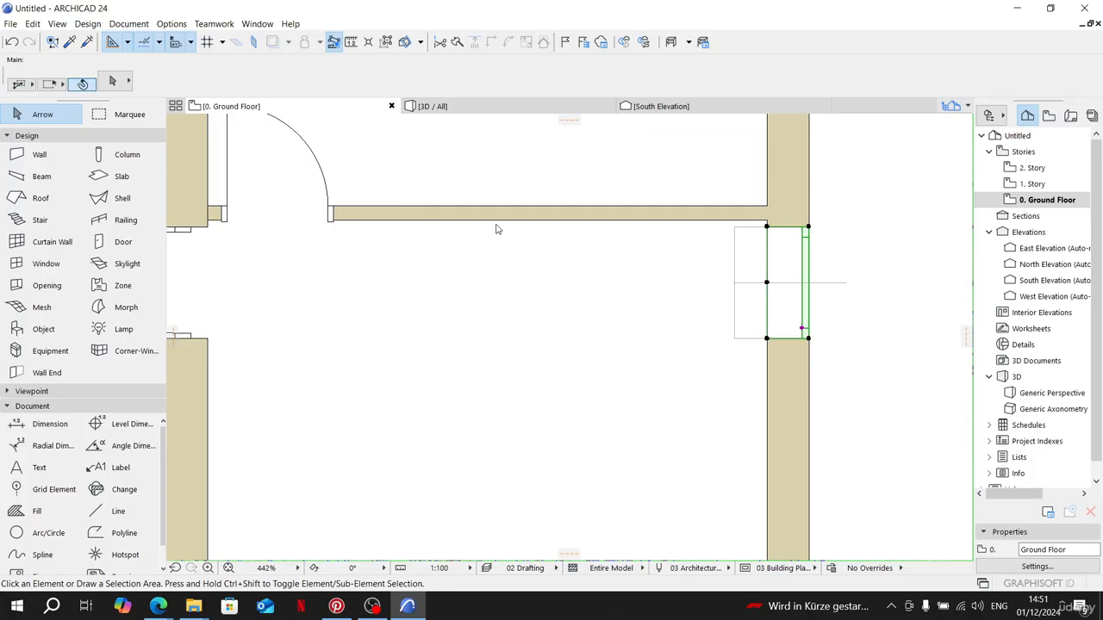
Step: Place a Window 24 near the west end of the north wall of the small room above the garage
{"action": "scroll", "coordinate": [517, 241], "scroll_direction": "down", "scroll_amount": 5}
{"action": "scroll", "coordinate": [628, 265], "scroll_direction": "down", "scroll_amount": 2}
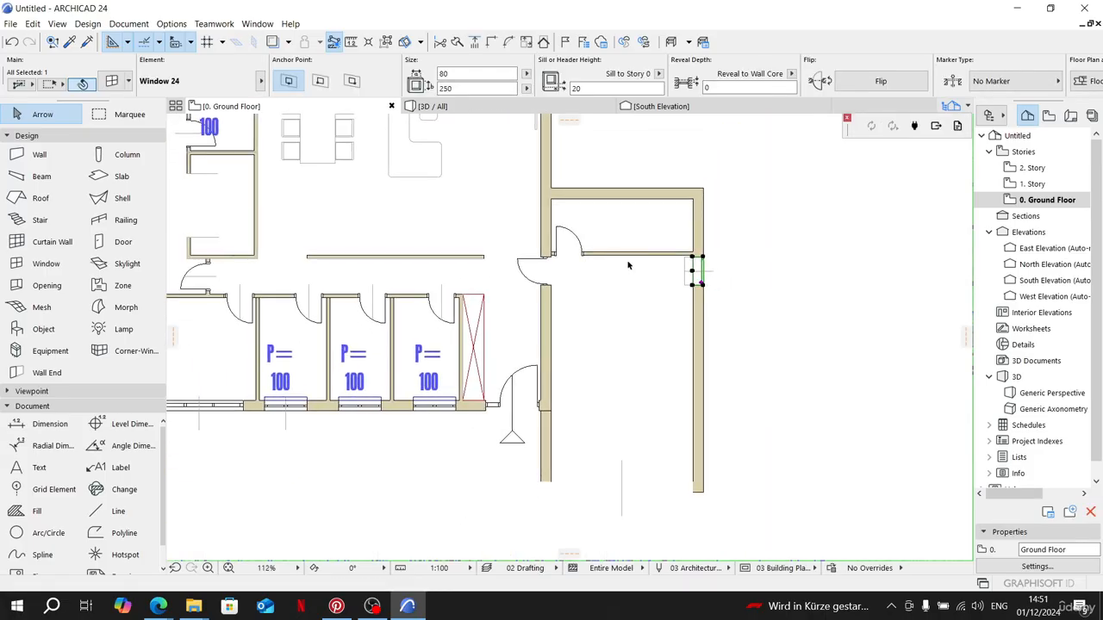
{"action": "middle_click_drag", "start_coordinate": [631, 262], "coordinate": [628, 274]}
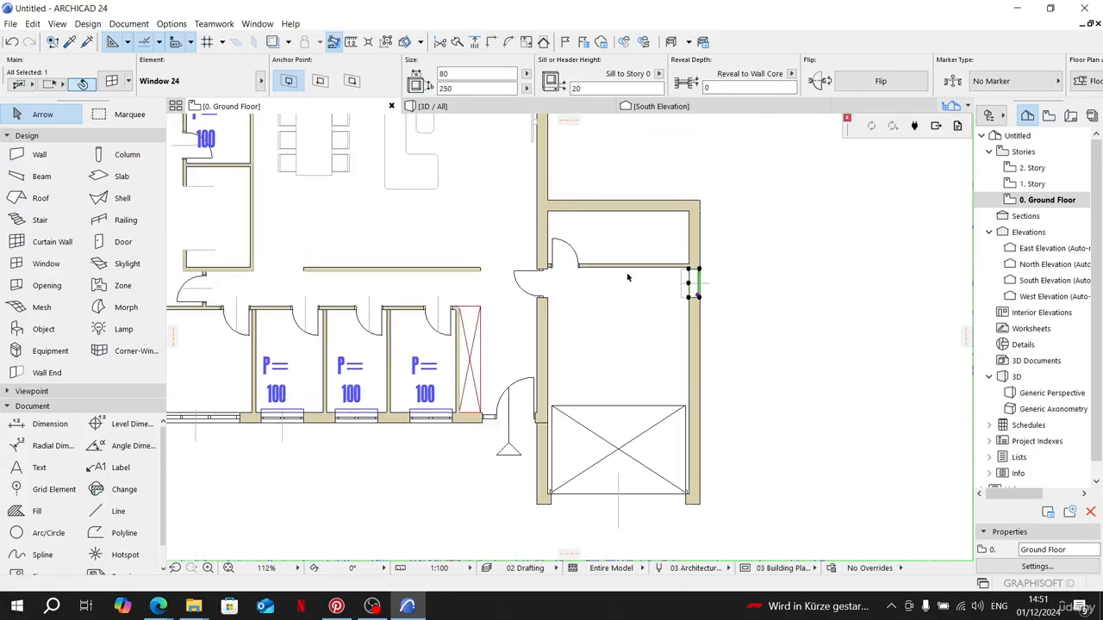
{"action": "left_click", "coordinate": [824, 306]}
{"action": "scroll", "coordinate": [638, 260], "scroll_direction": "up", "scroll_amount": 4}
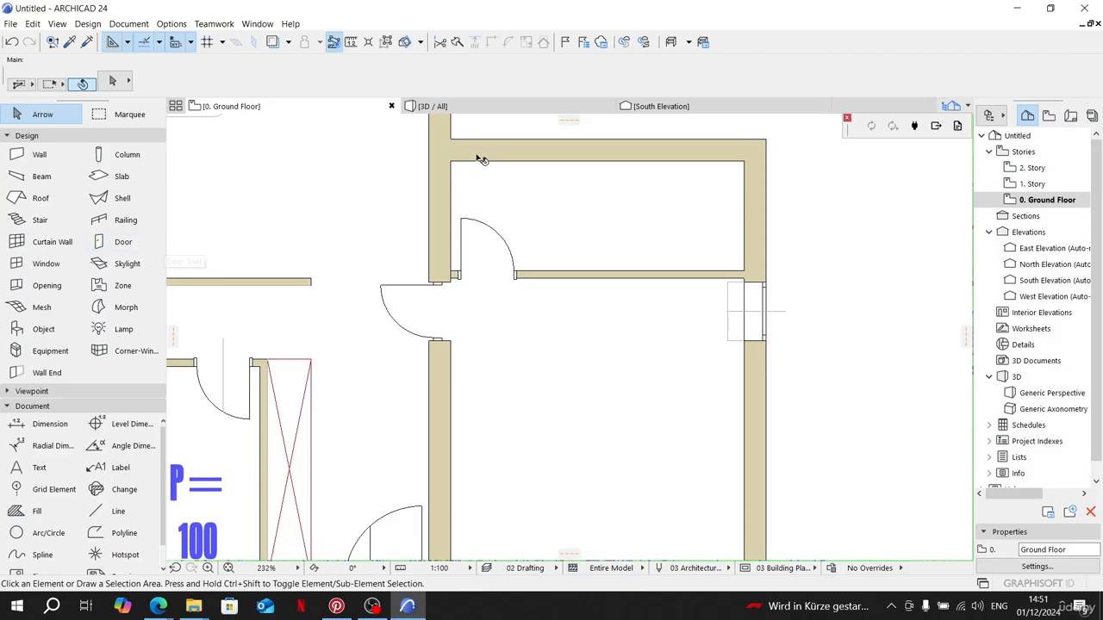
{"action": "left_click", "coordinate": [43, 263]}
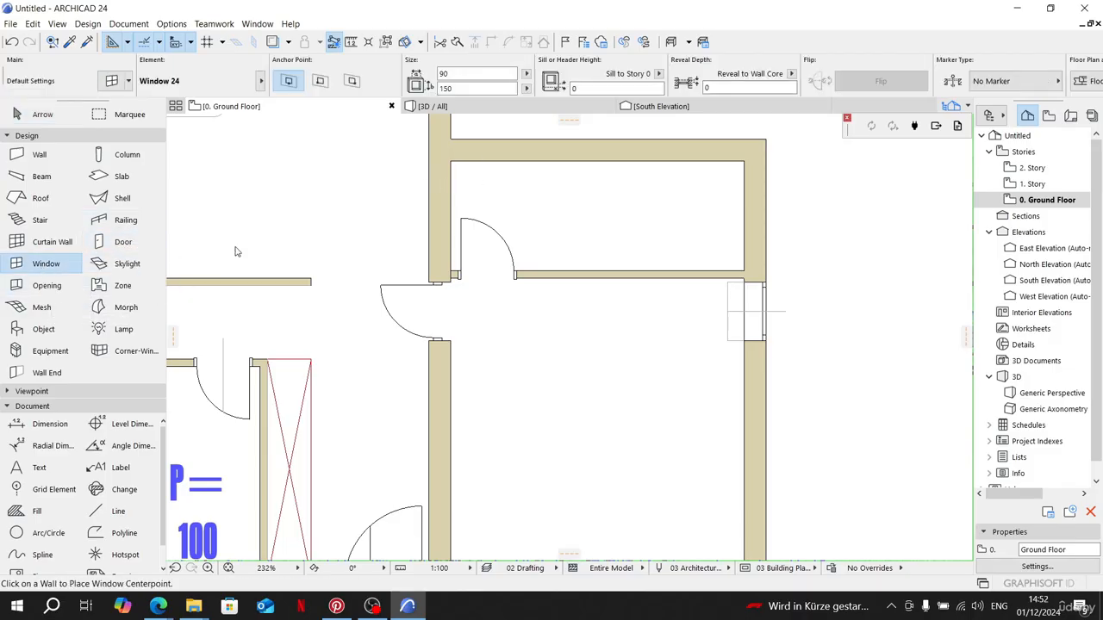
{"action": "left_click", "coordinate": [489, 137]}
{"action": "left_click", "coordinate": [524, 206]}
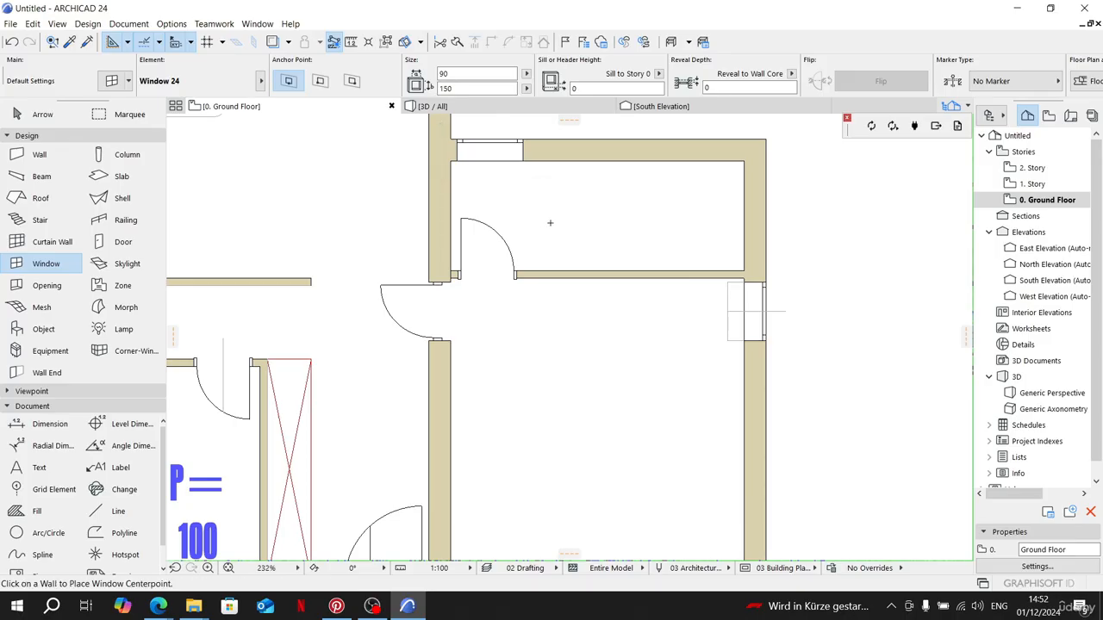
{"action": "key", "text": "Escape"}
Step: Mirror a copy of the east window's marker rectangle and centre line about a 45° axis into the small room
{"action": "left_click", "coordinate": [728, 313]}
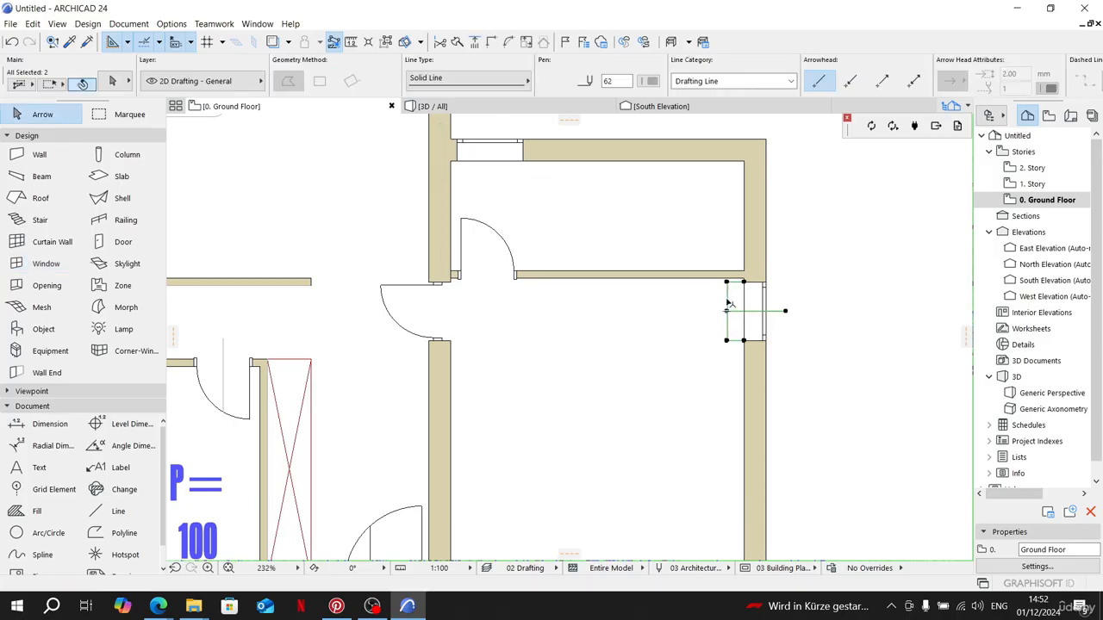
{"action": "key", "text": "ctrl+shift+m"}
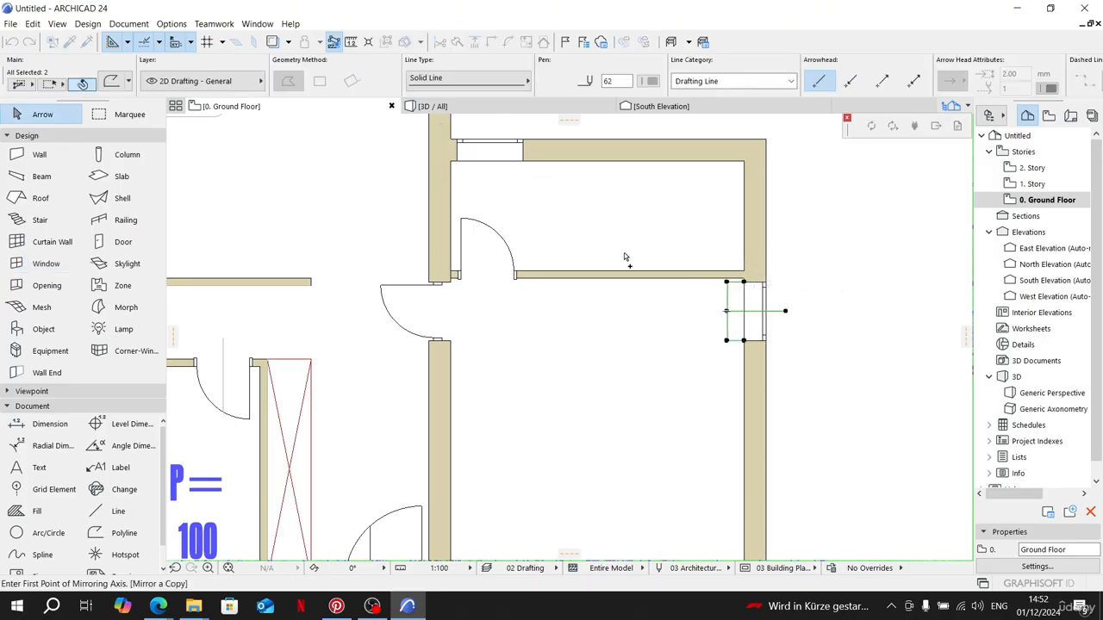
{"action": "left_click", "coordinate": [670, 264]}
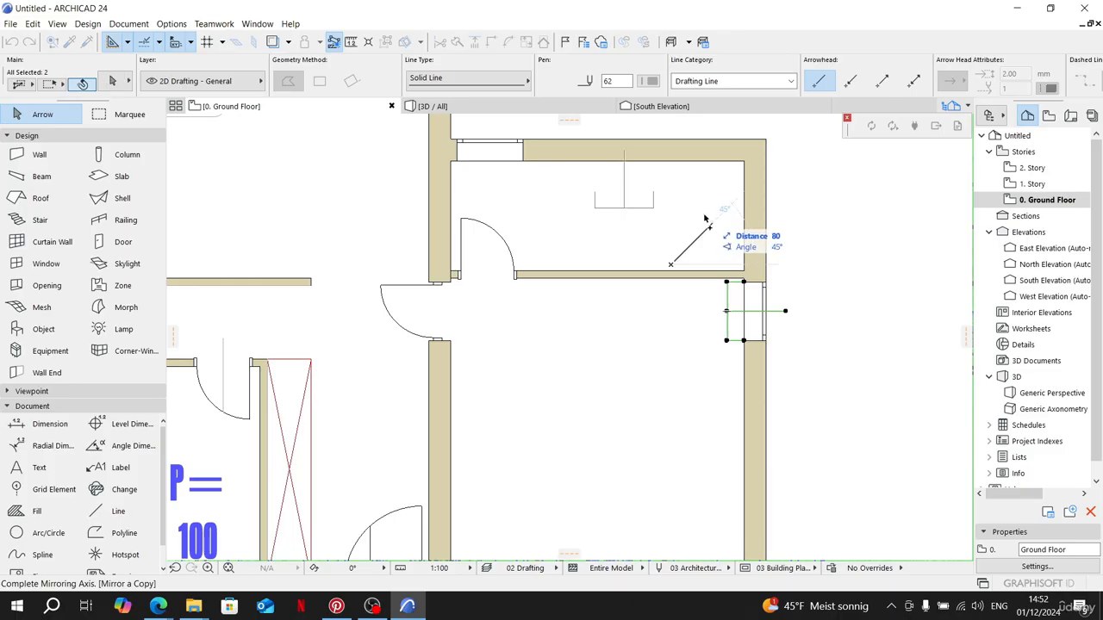
{"action": "left_click", "coordinate": [704, 215]}
Step: Move the mirrored marker against the small room's north wall, aligning its west edge with the door opening below
{"action": "key", "text": "ctrl+d"}
{"action": "left_click", "coordinate": [595, 192]}
{"action": "scroll", "coordinate": [415, 152], "scroll_direction": "up", "scroll_amount": 3}
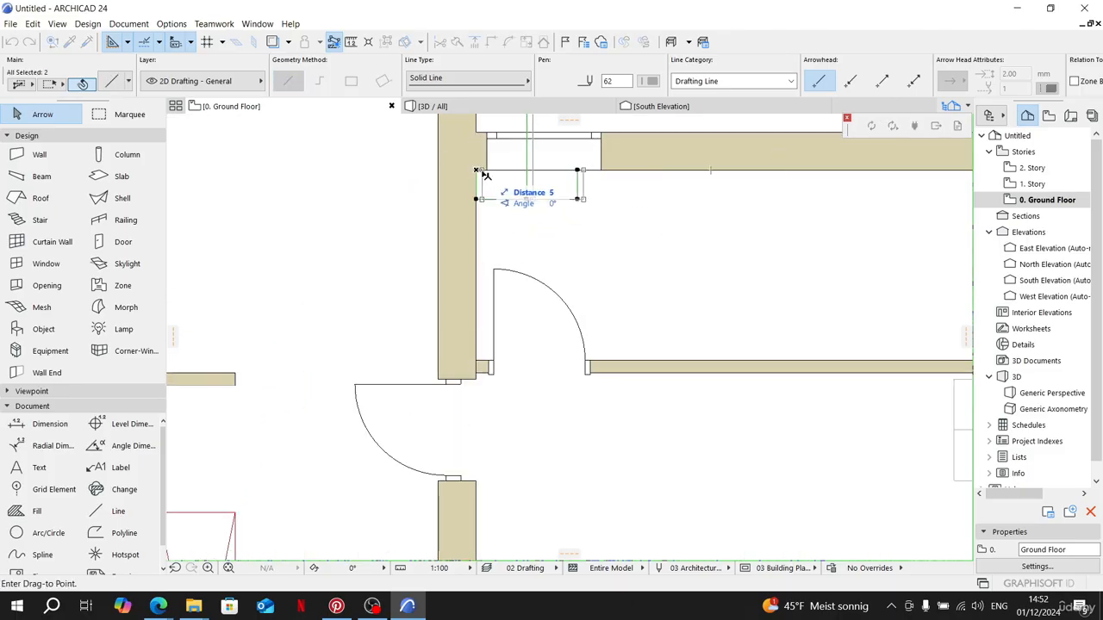
{"action": "left_click", "coordinate": [489, 362], "text": "shift"}
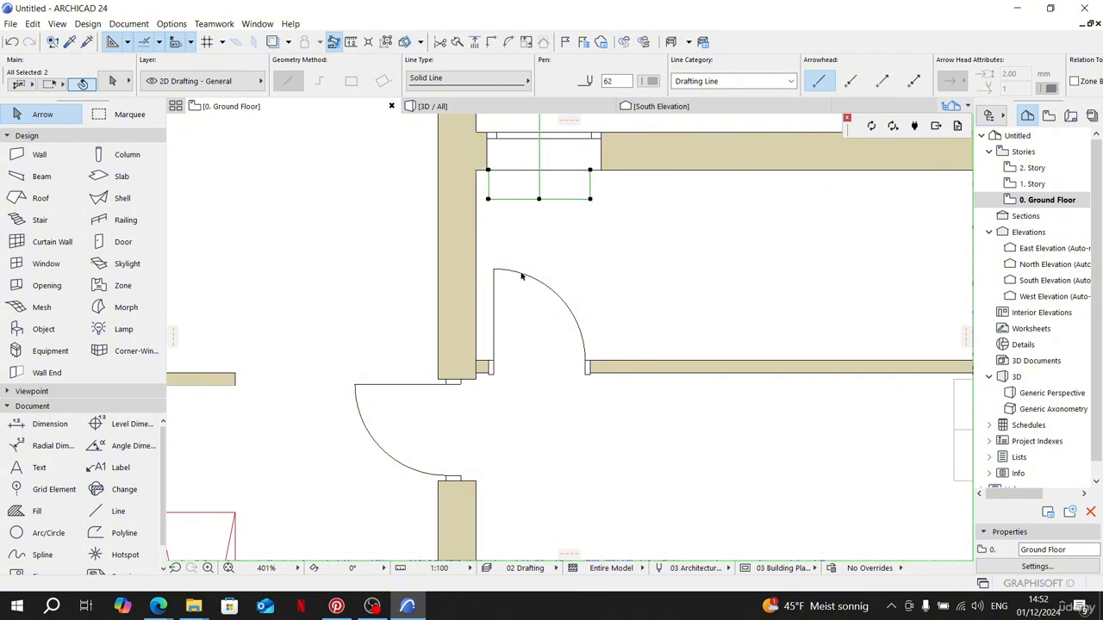
Step: Move the small room's north window so that its midpoint lies on the marker's vertical centre line
{"action": "middle_click_drag", "start_coordinate": [545, 205], "coordinate": [508, 322]}
{"action": "left_click", "coordinate": [556, 258]}
{"action": "scroll", "coordinate": [510, 294], "scroll_direction": "up", "scroll_amount": 1}
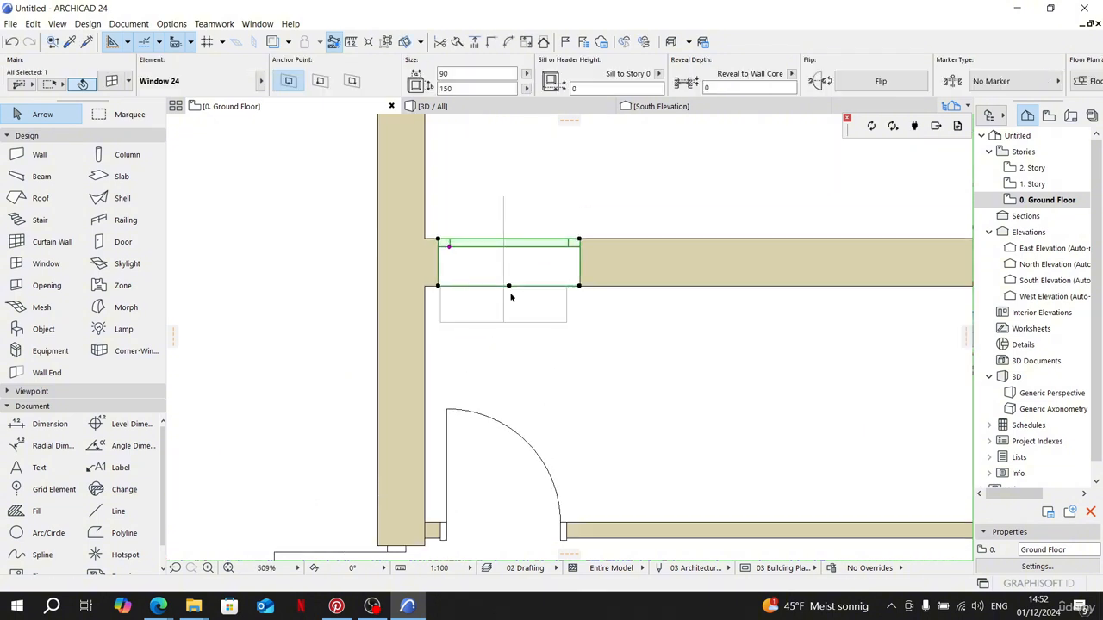
{"action": "scroll", "coordinate": [510, 297], "scroll_direction": "up", "scroll_amount": 1}
{"action": "left_click", "coordinate": [508, 285]}
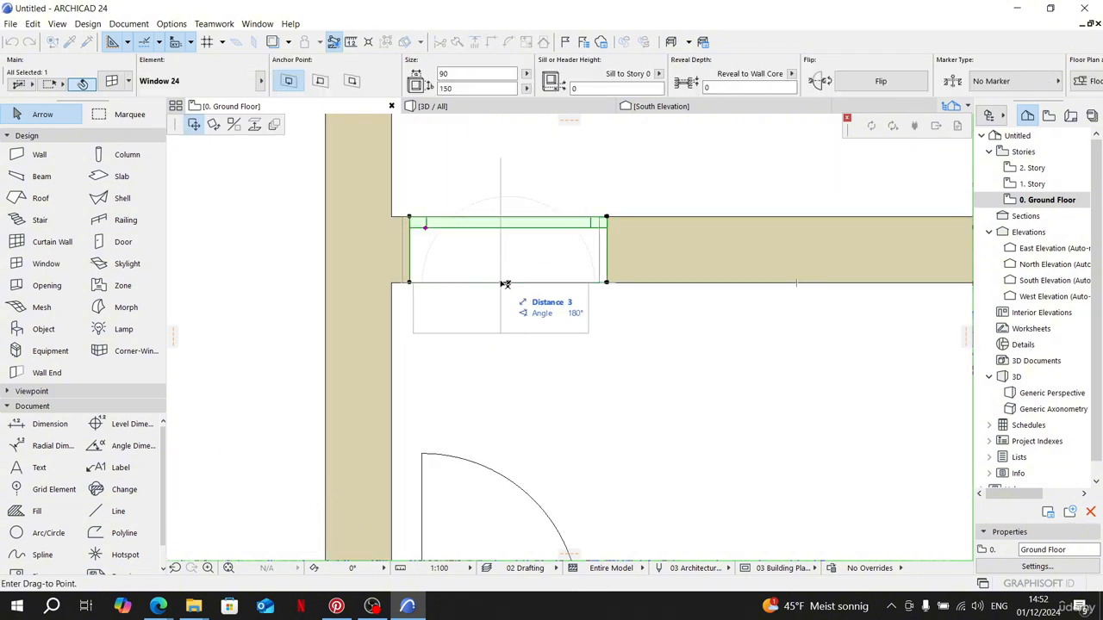
{"action": "left_click", "coordinate": [509, 231]}
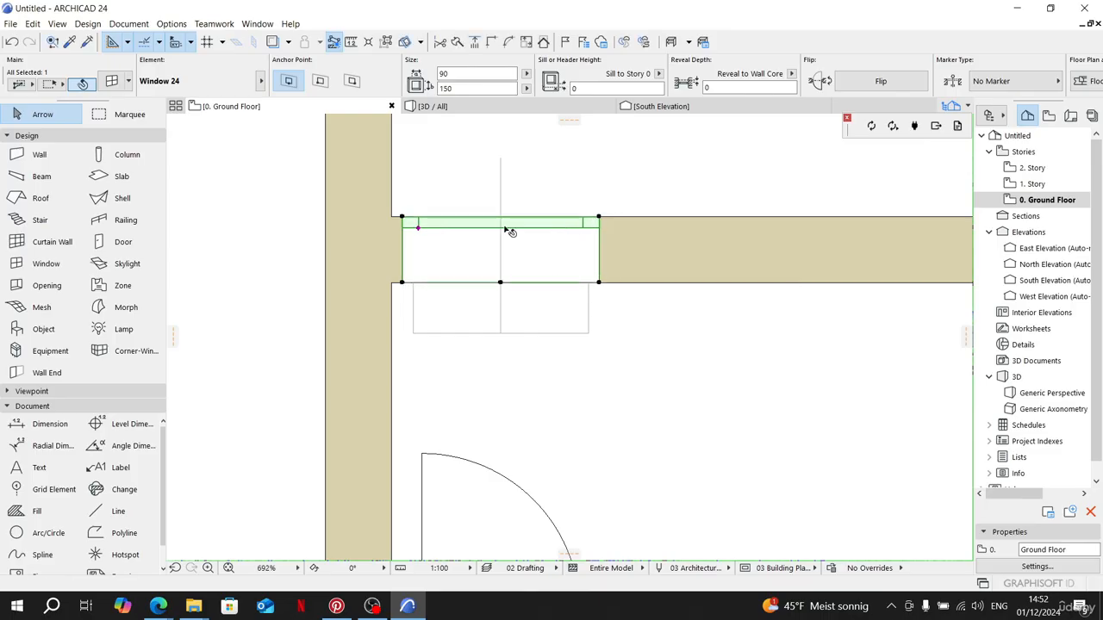
Step: Set the small room's north window to a width of 80, a height of 250 and a sill height of 20
{"action": "left_click", "coordinate": [443, 73]}
{"action": "key", "text": "Return"}
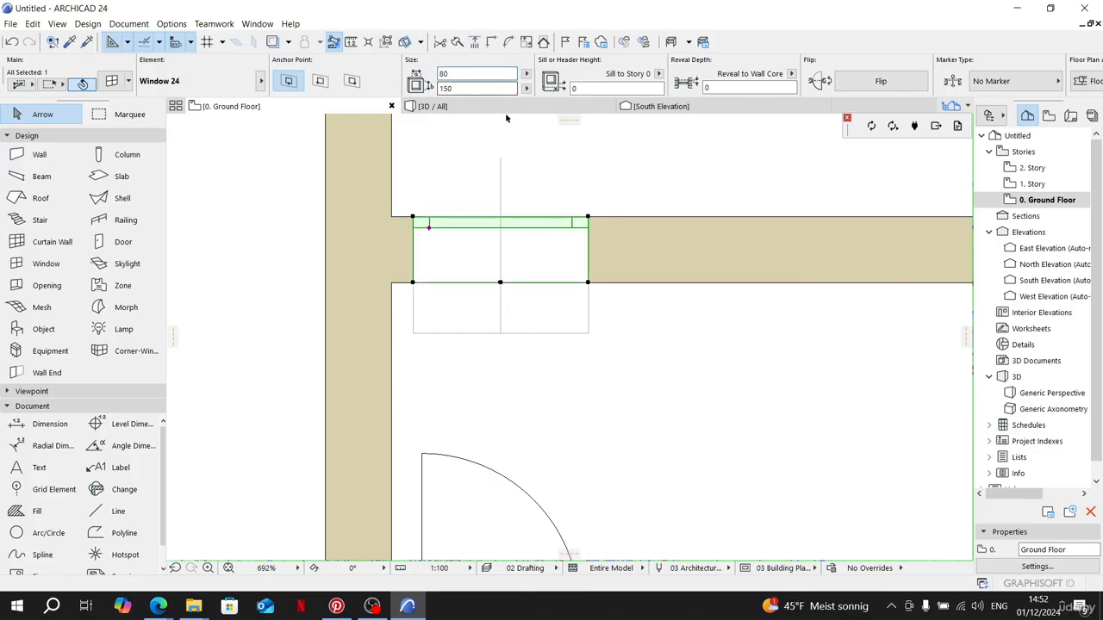
{"action": "key", "text": "Tab"}
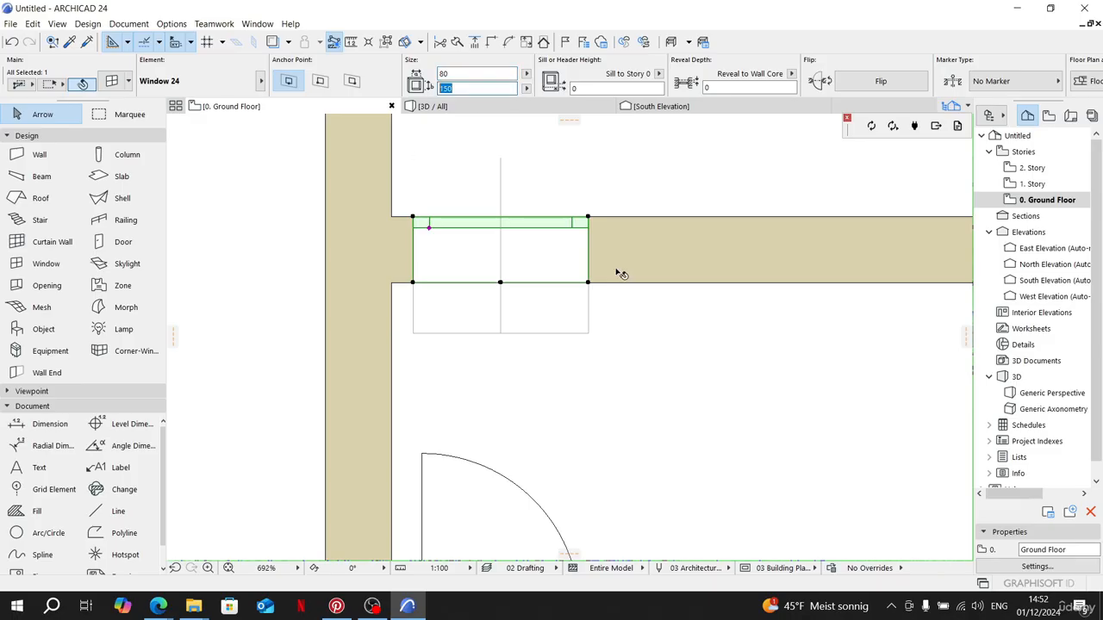
{"action": "type", "text": "250"}
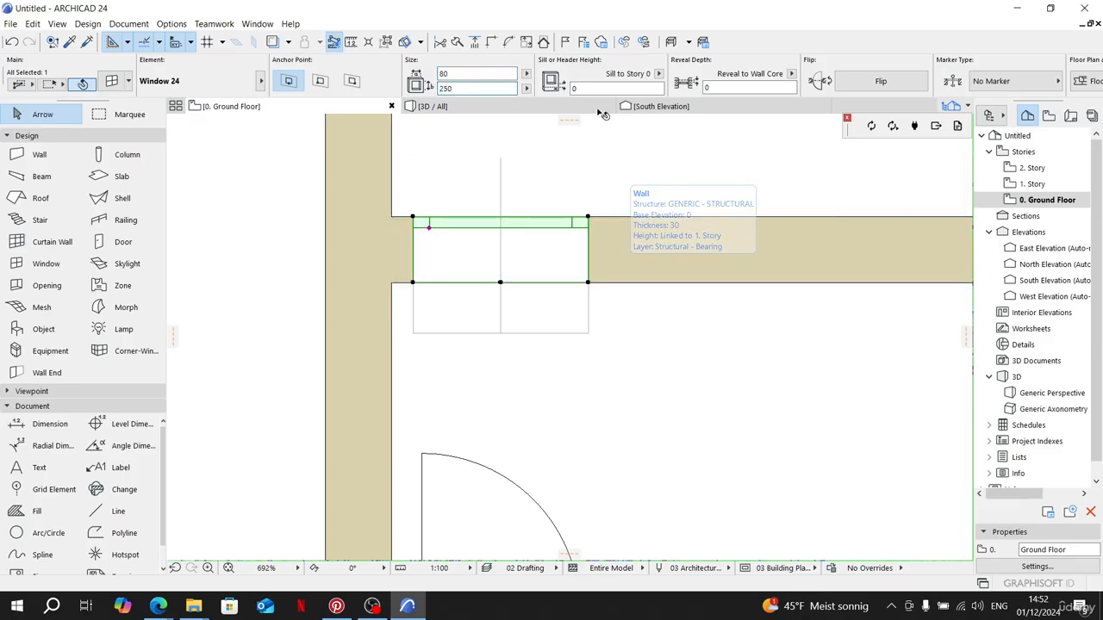
{"action": "left_click", "coordinate": [581, 88]}
{"action": "double_click", "coordinate": [582, 89]}
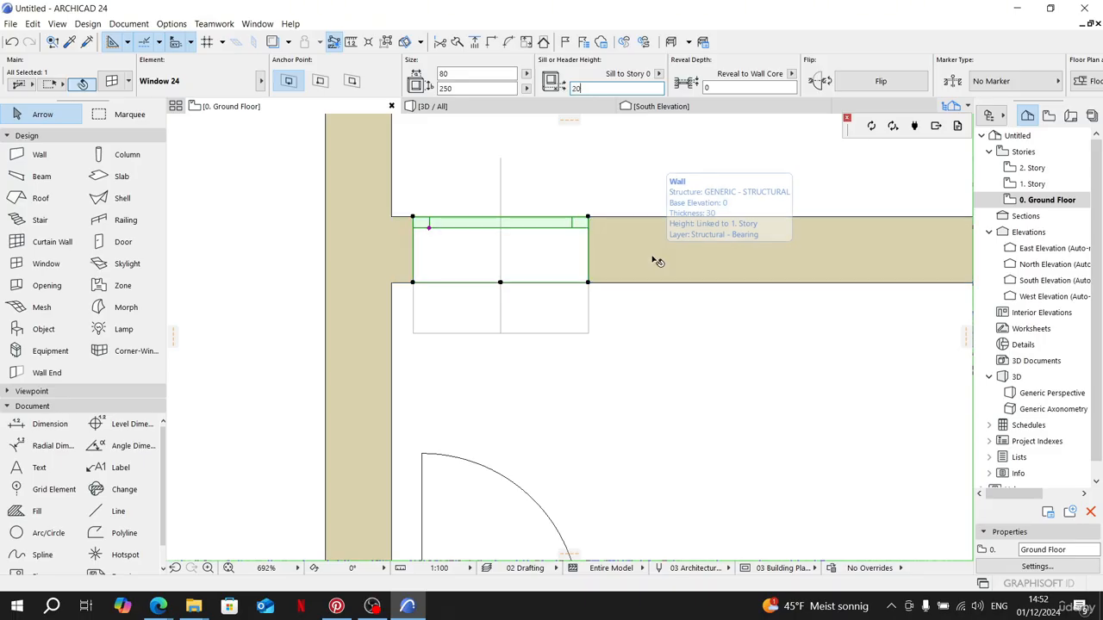
{"action": "left_click", "coordinate": [678, 179]}
Step: Inspect the garage and the placed windows from several angles in the 3D view
{"action": "left_click", "coordinate": [474, 109]}
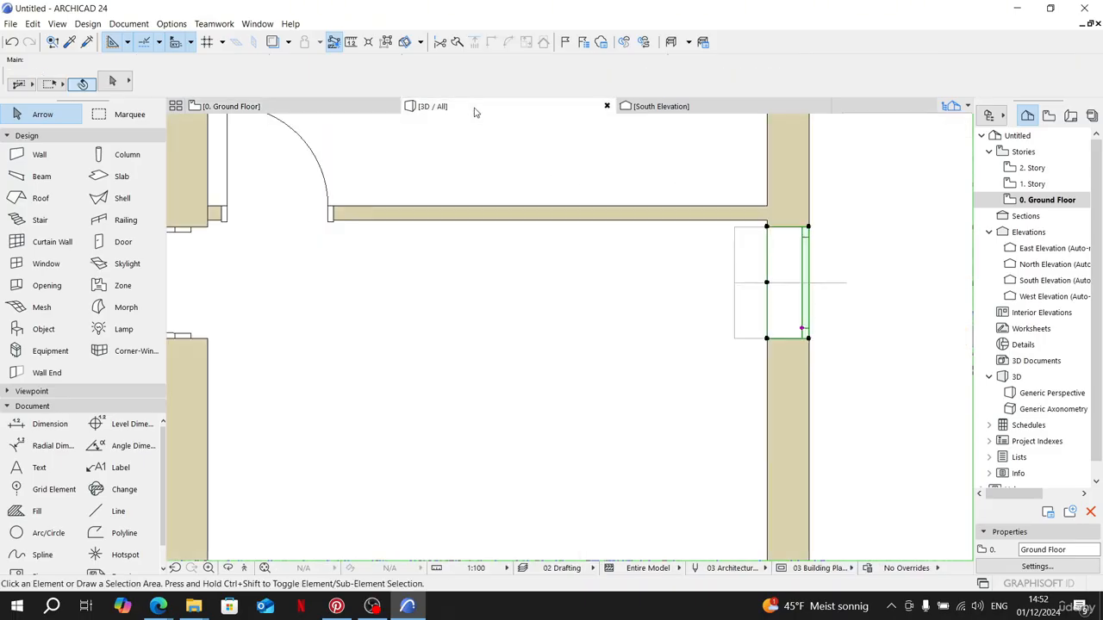
{"action": "scroll", "coordinate": [657, 288], "scroll_direction": "down", "scroll_amount": 3}
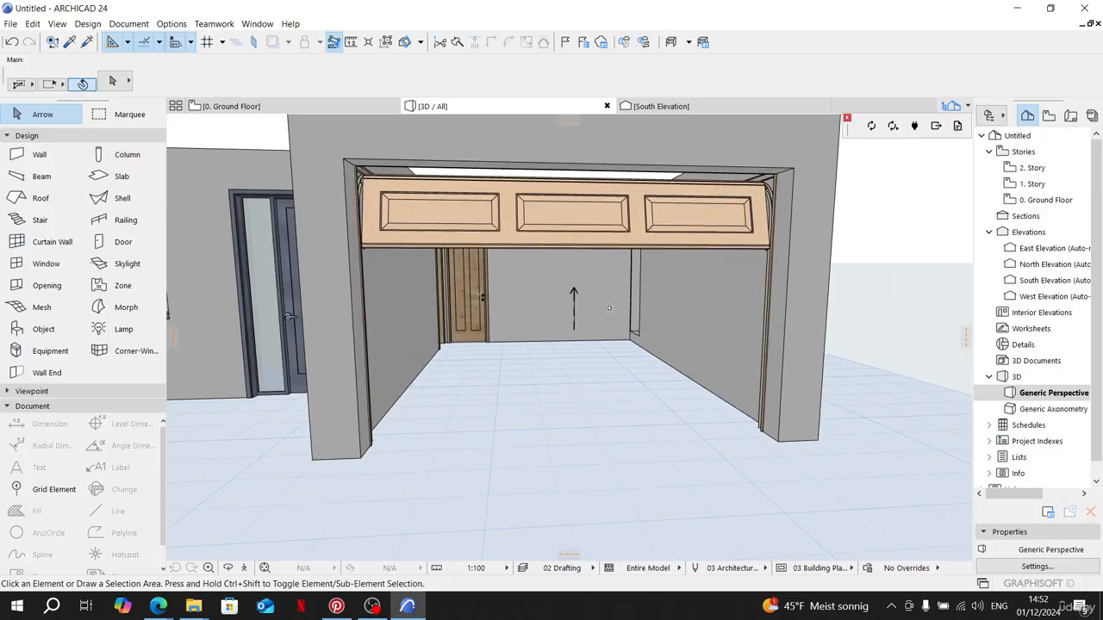
{"action": "middle_click_drag", "start_coordinate": [657, 288], "coordinate": [847, 377], "text": "shift"}
{"action": "middle_click_drag", "start_coordinate": [600, 337], "coordinate": [677, 317], "text": "shift"}
{"action": "scroll", "coordinate": [470, 369], "scroll_direction": "up", "scroll_amount": 3}
{"action": "middle_click_drag", "start_coordinate": [469, 369], "coordinate": [577, 270], "text": "shift"}
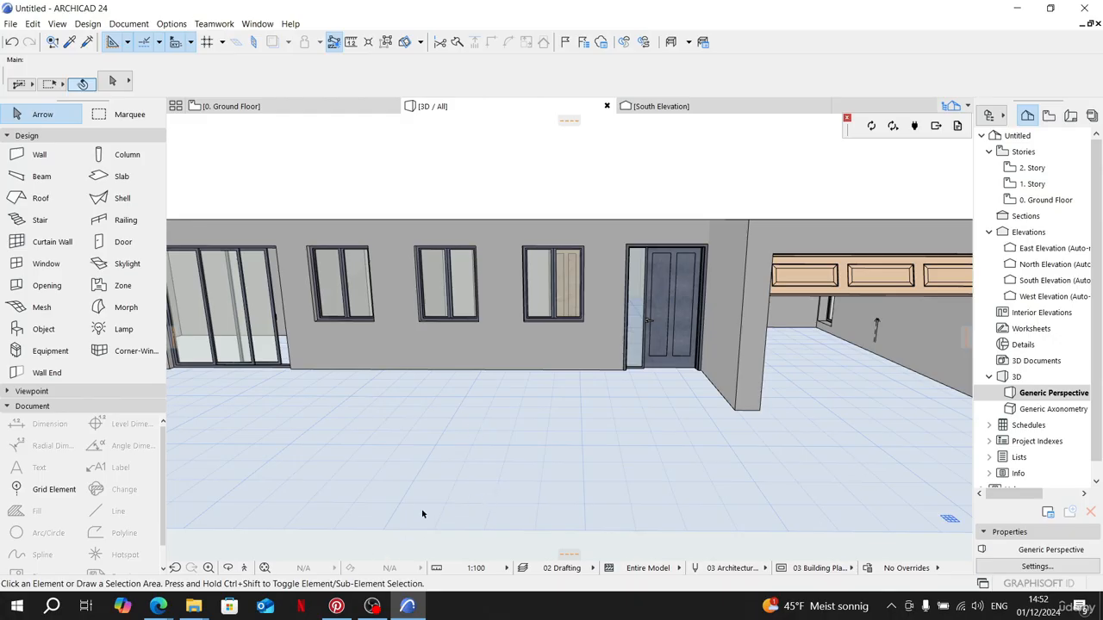
Step: Return to the ground floor plan and review the window positions up to the marked north wall of the living room
{"action": "key", "text": "F2"}
{"action": "scroll", "coordinate": [422, 356], "scroll_direction": "up", "scroll_amount": 3}
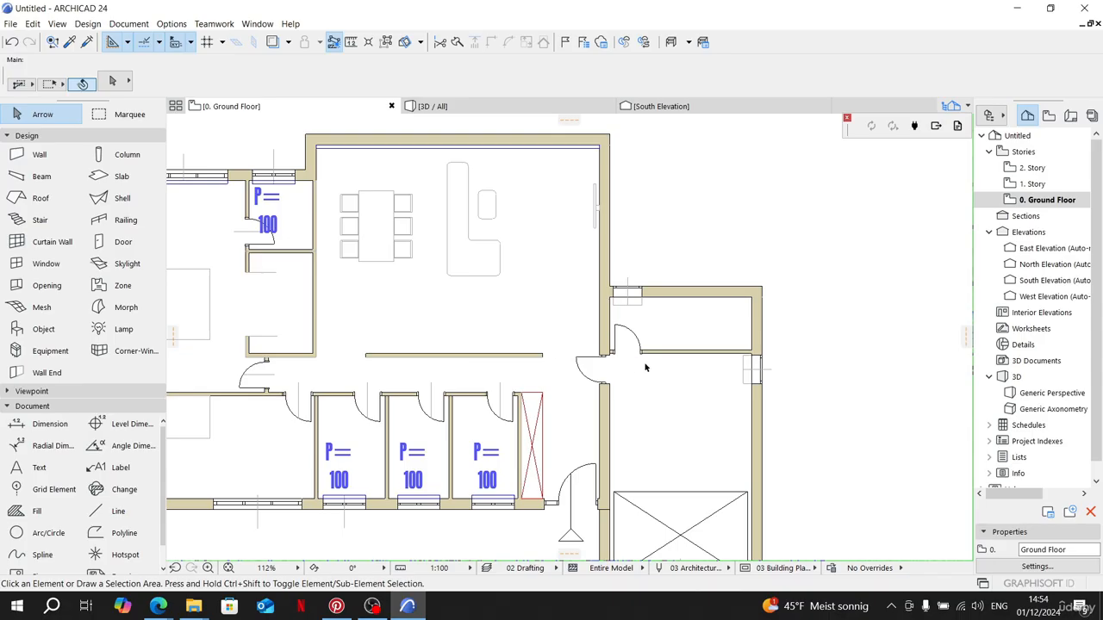
{"action": "middle_click_drag", "start_coordinate": [592, 440], "coordinate": [616, 384]}
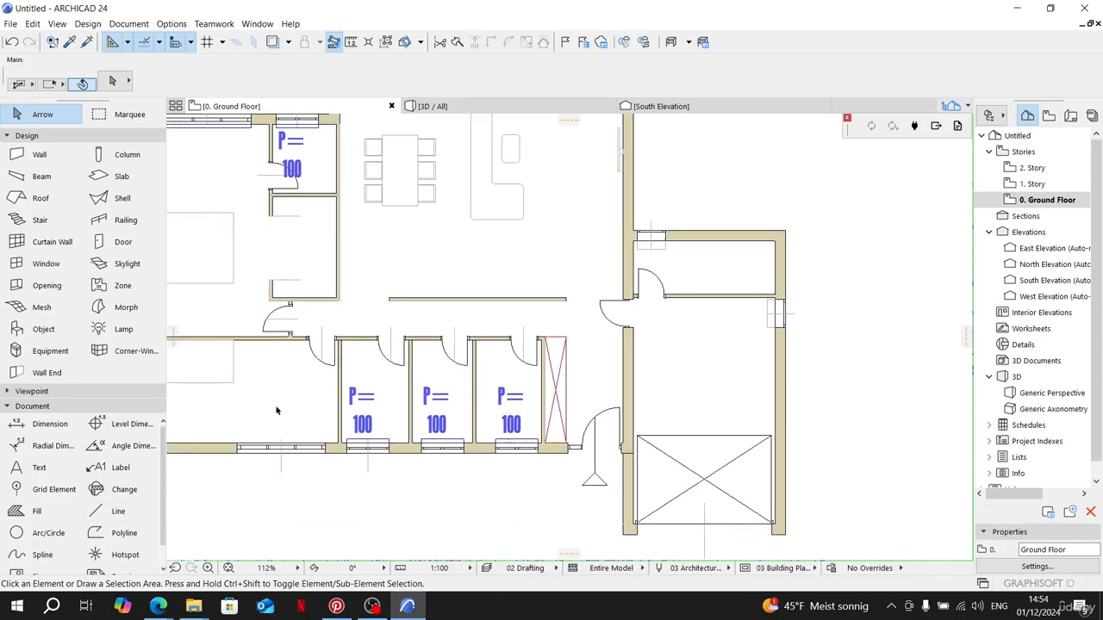
{"action": "middle_click_drag", "start_coordinate": [492, 288], "coordinate": [510, 382]}
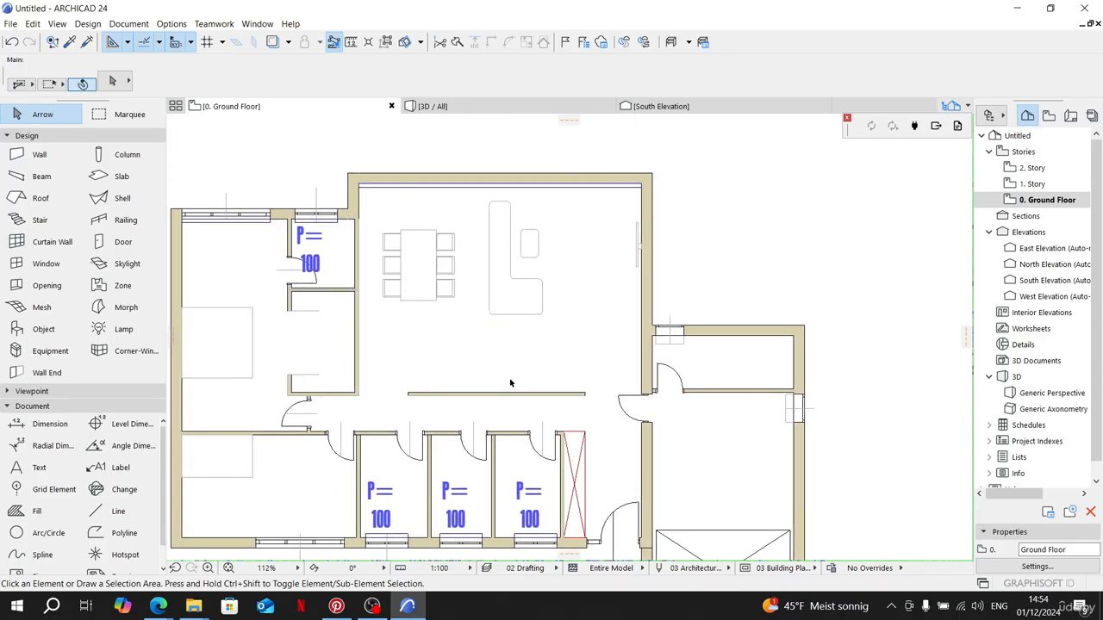
{"action": "middle_click_drag", "start_coordinate": [576, 246], "coordinate": [573, 314]}
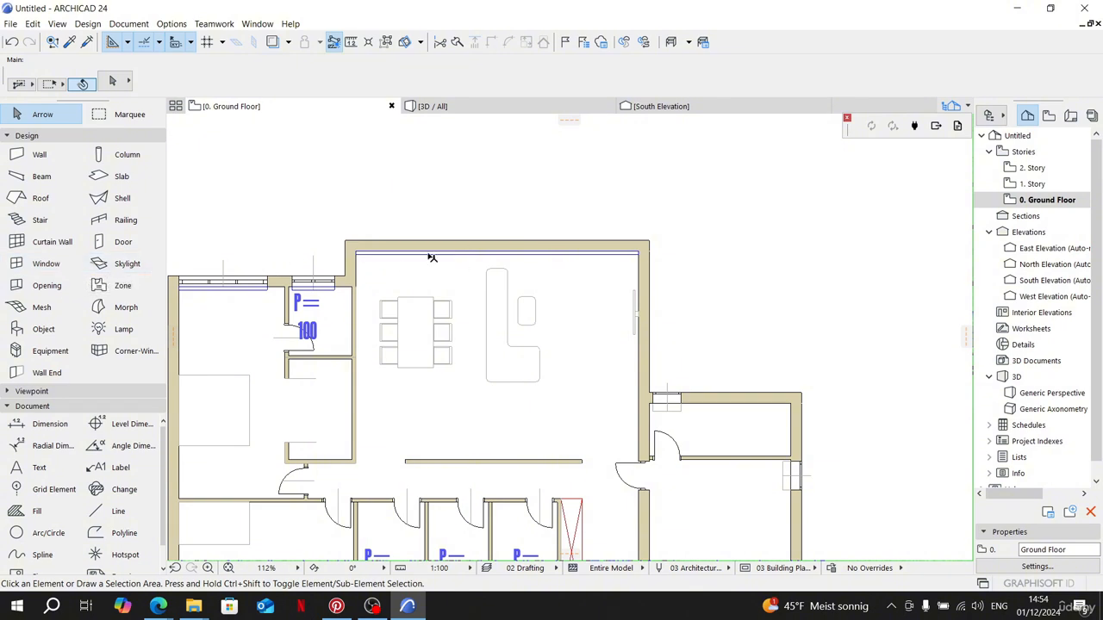
Step: Choose Sliding Folding Multipanel Door 24 from the Sliding Folding Doors 24 library folder as the default door
{"action": "left_click", "coordinate": [125, 242]}
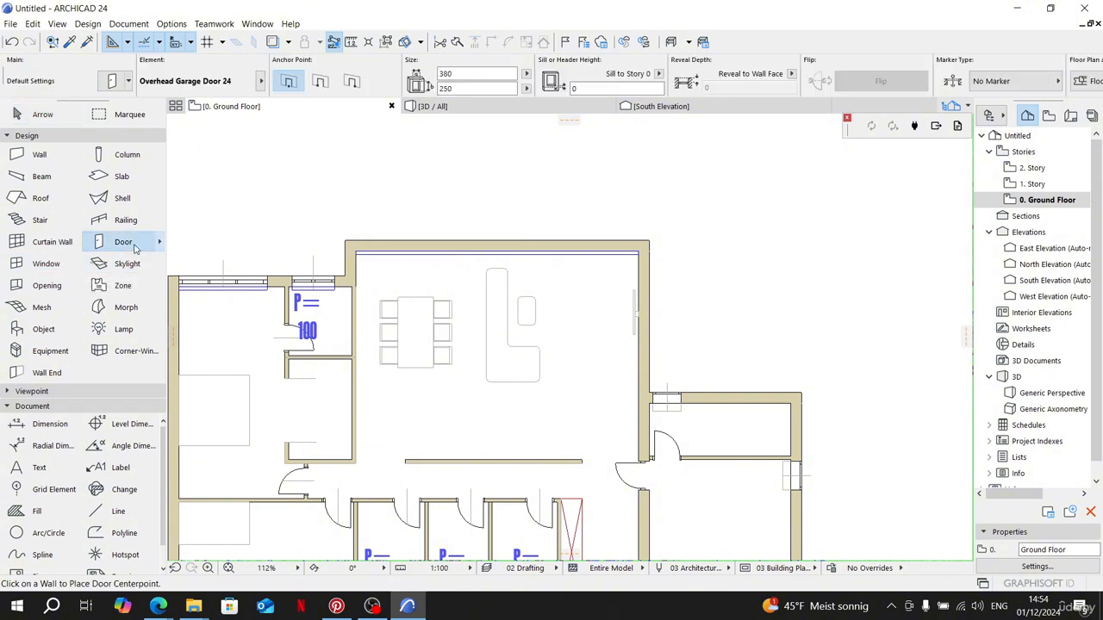
{"action": "double_click", "coordinate": [134, 246]}
{"action": "left_click", "coordinate": [351, 139]}
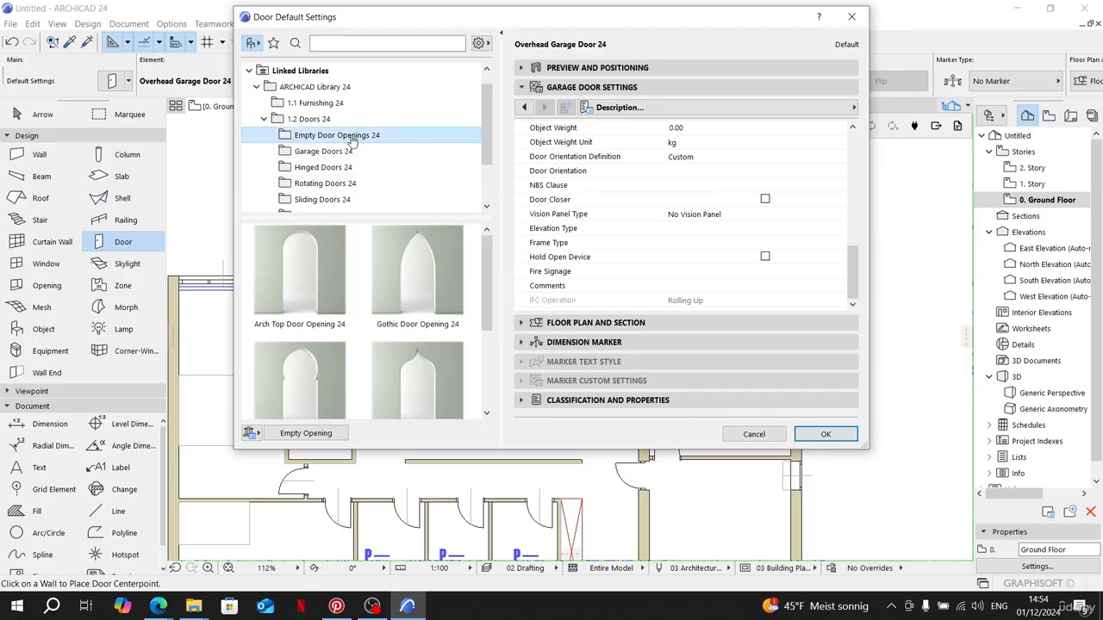
{"action": "left_click", "coordinate": [324, 151]}
{"action": "left_click", "coordinate": [323, 167]}
{"action": "left_click", "coordinate": [327, 199]}
{"action": "scroll", "coordinate": [390, 203], "scroll_direction": "down", "scroll_amount": 2}
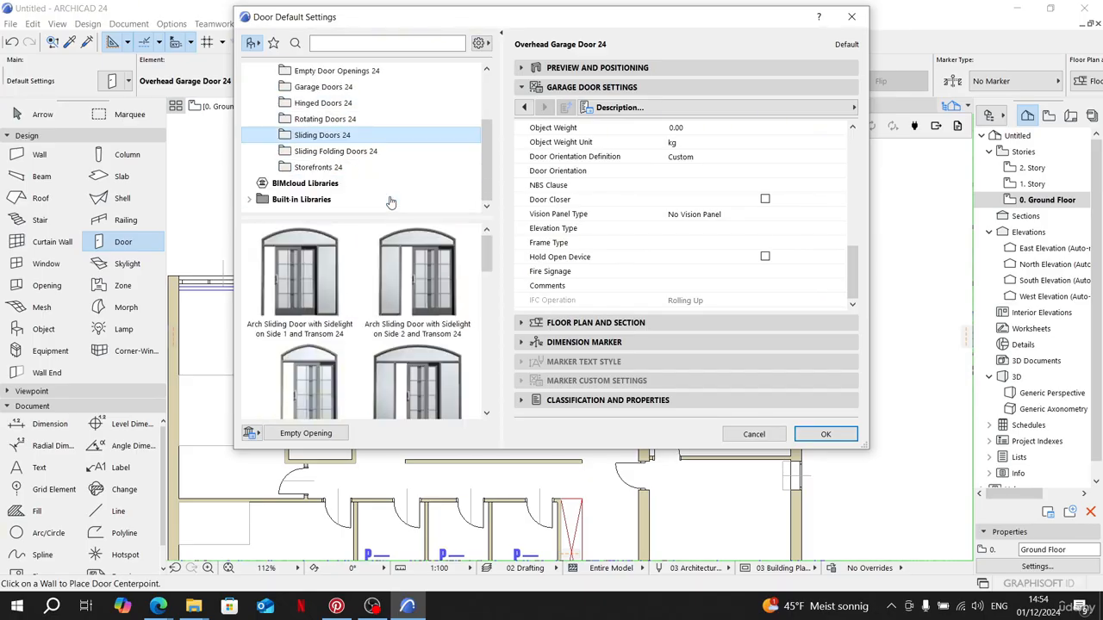
{"action": "scroll", "coordinate": [397, 297], "scroll_direction": "down", "scroll_amount": 5}
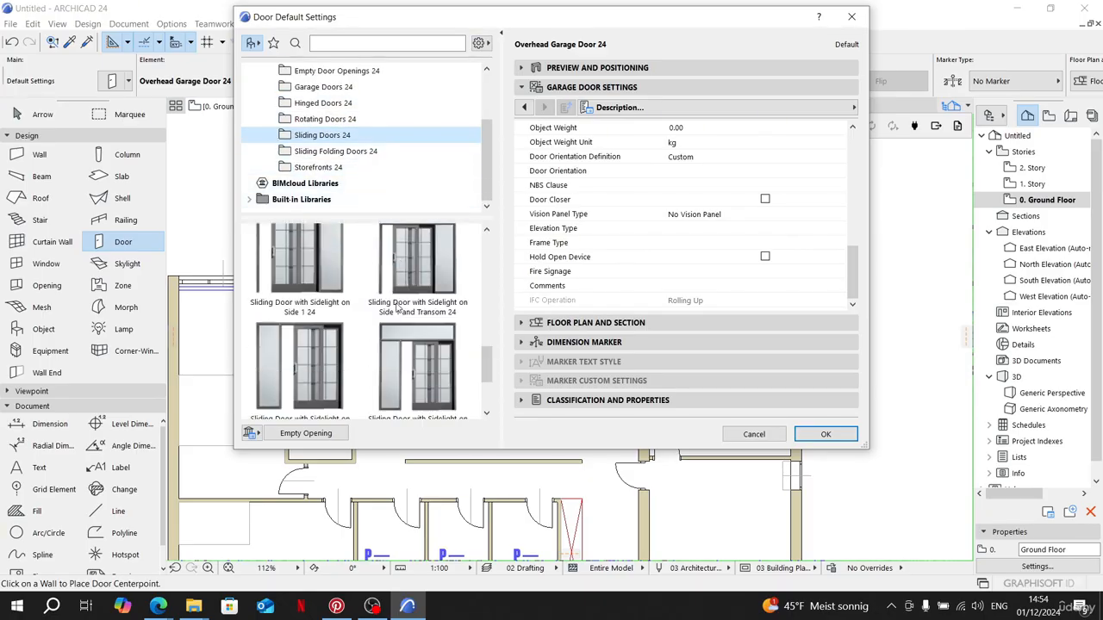
{"action": "scroll", "coordinate": [397, 309], "scroll_direction": "down", "scroll_amount": 2}
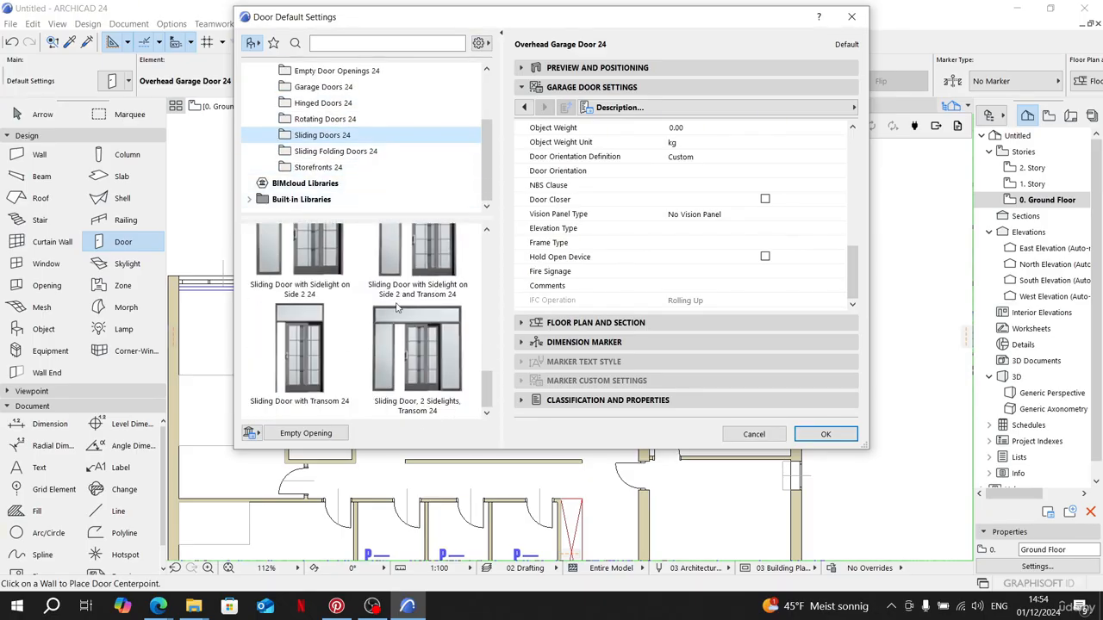
{"action": "left_click", "coordinate": [336, 150]}
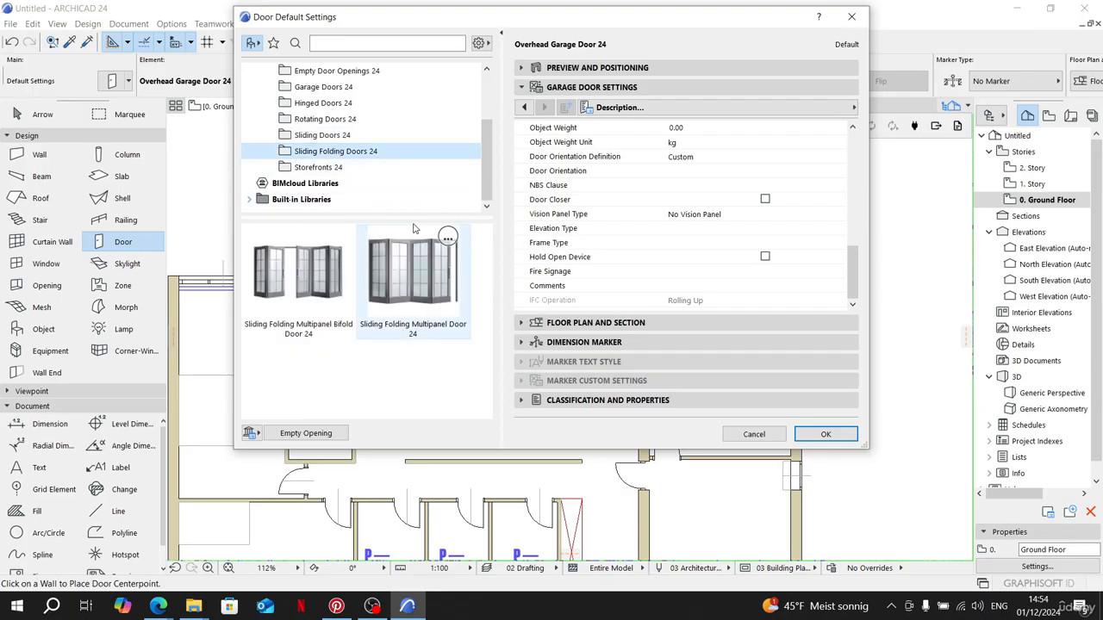
{"action": "left_click", "coordinate": [425, 298]}
Step: Give the sliding folding door Style 5 leaves, Fix Handle 5 and 8 as the number of leaves
{"action": "left_click", "coordinate": [608, 186]}
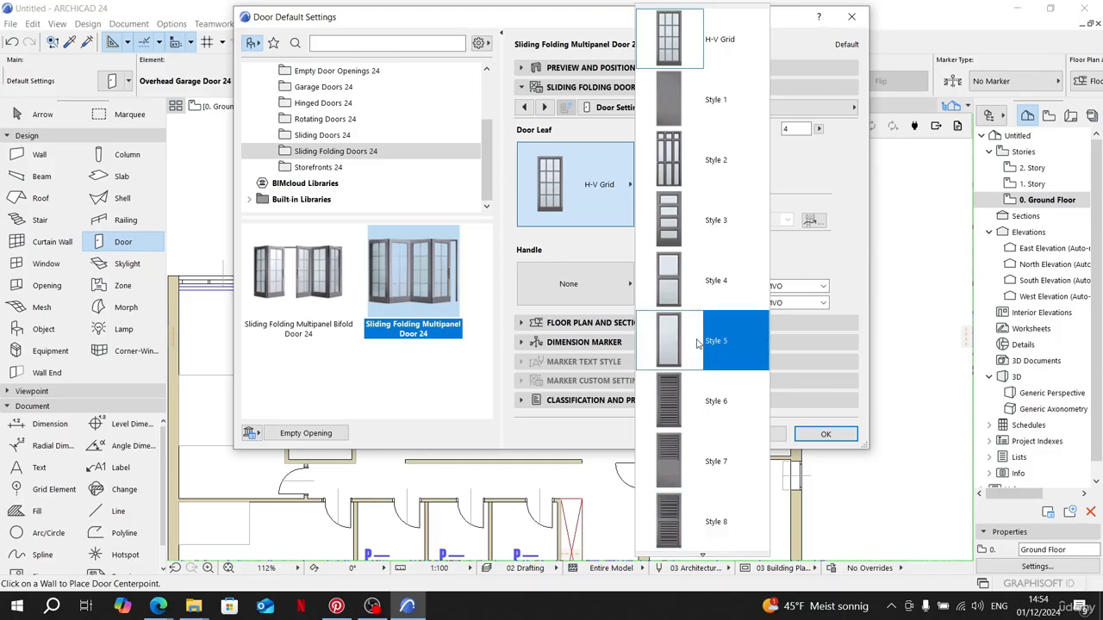
{"action": "left_click", "coordinate": [698, 343]}
{"action": "left_click", "coordinate": [608, 278]}
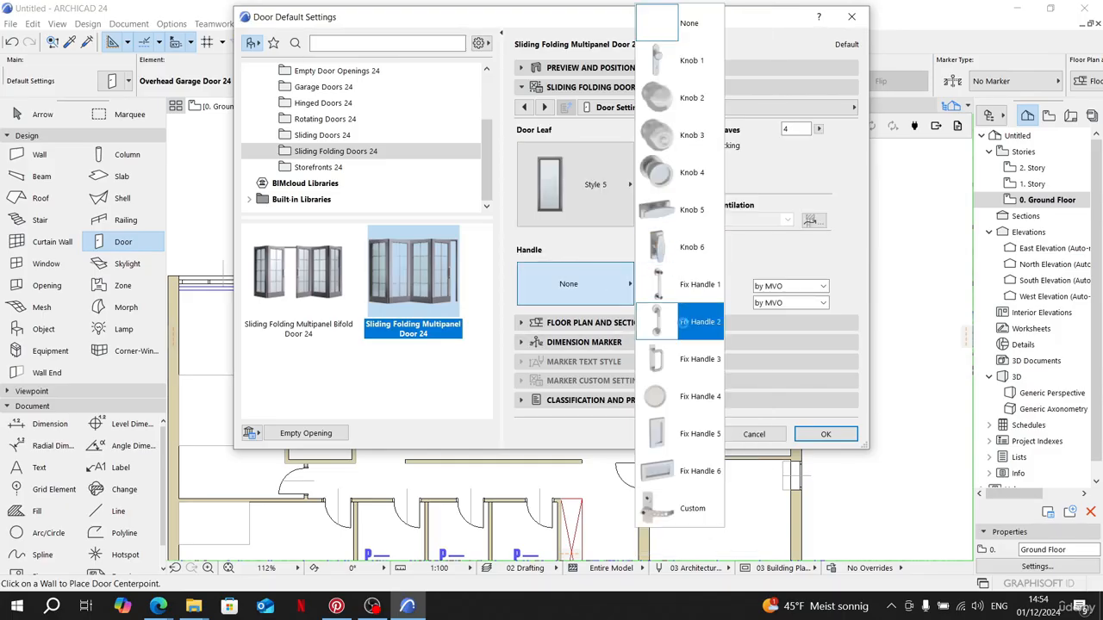
{"action": "left_click", "coordinate": [677, 435]}
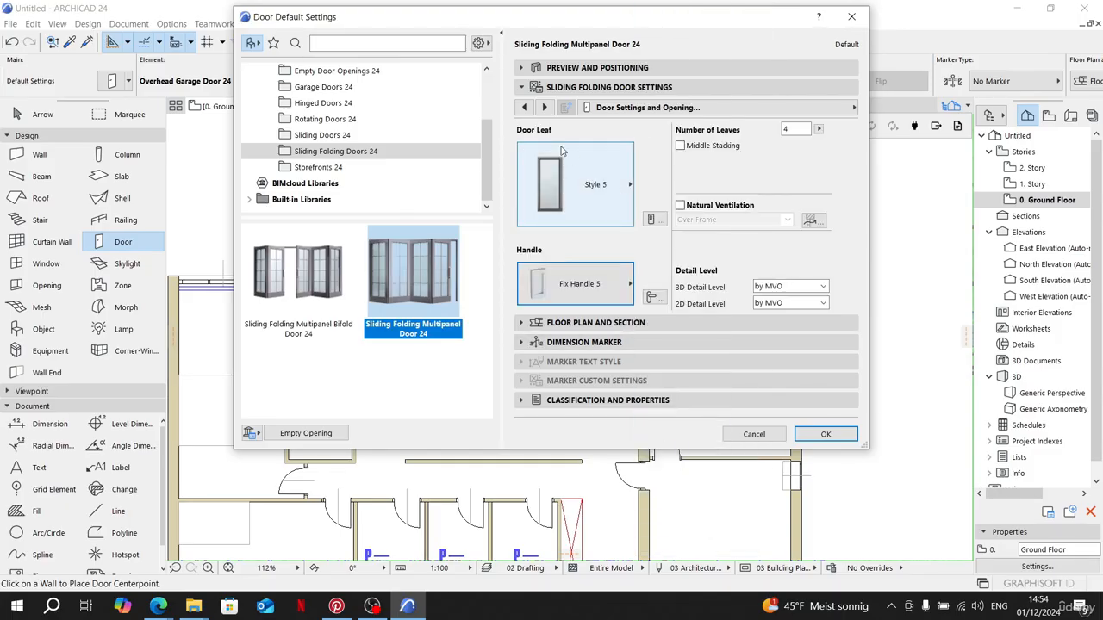
{"action": "left_click", "coordinate": [522, 108]}
{"action": "left_click", "coordinate": [544, 108]}
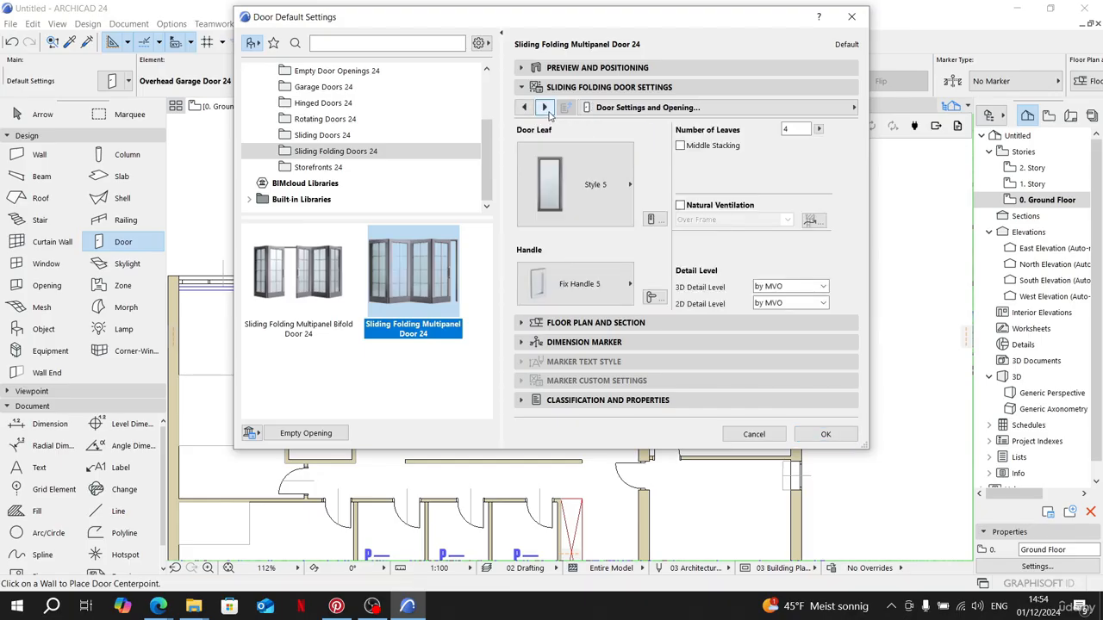
{"action": "left_click", "coordinate": [785, 129]}
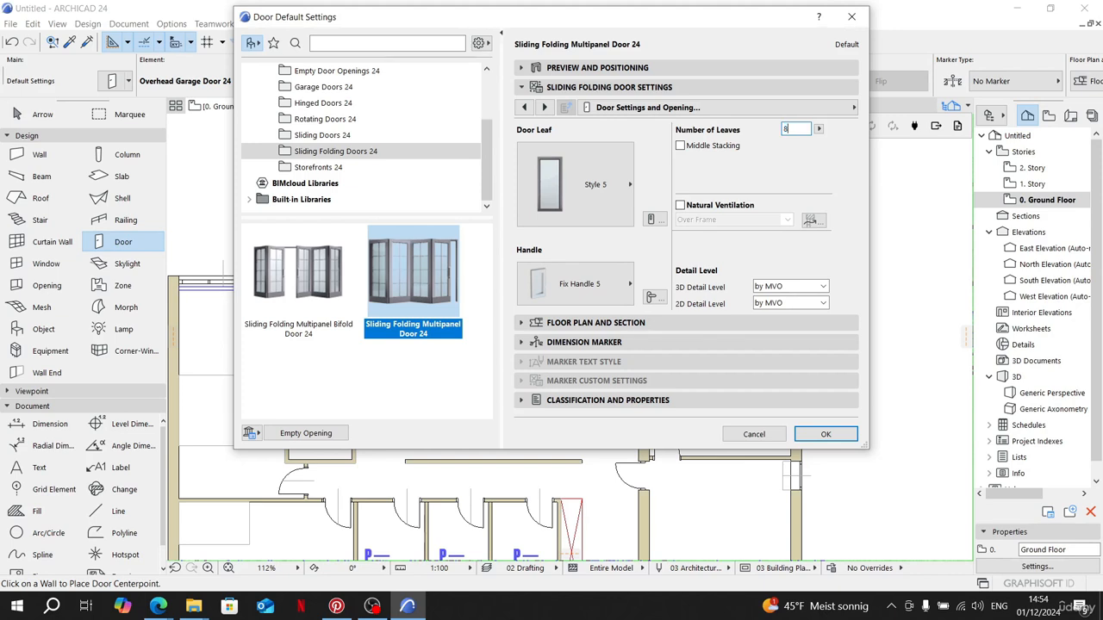
Step: Override the model view options for the folding door's 3D projections and turn off its opening line
{"action": "left_click", "coordinate": [543, 108]}
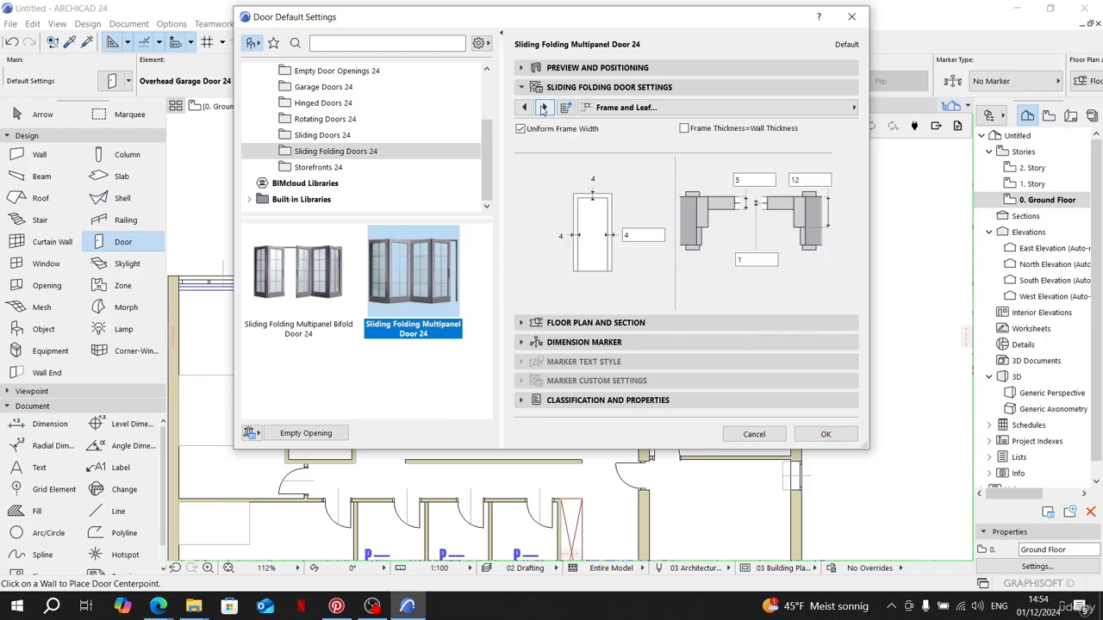
{"action": "left_click", "coordinate": [542, 107]}
{"action": "left_click", "coordinate": [542, 107]}
{"action": "left_click", "coordinate": [542, 107]}
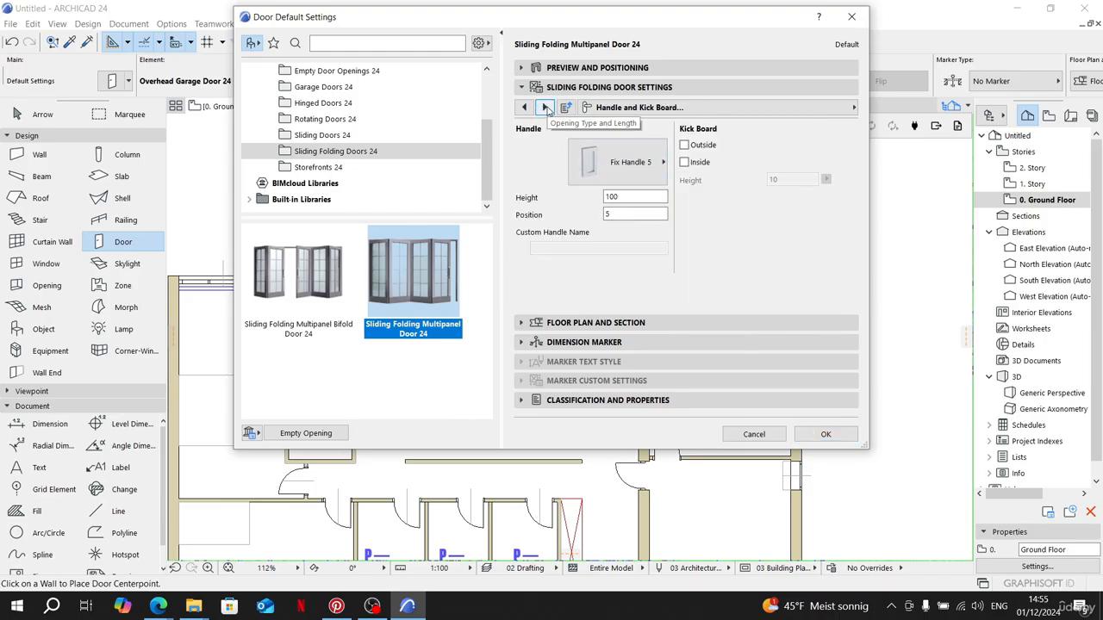
{"action": "left_click", "coordinate": [546, 107]}
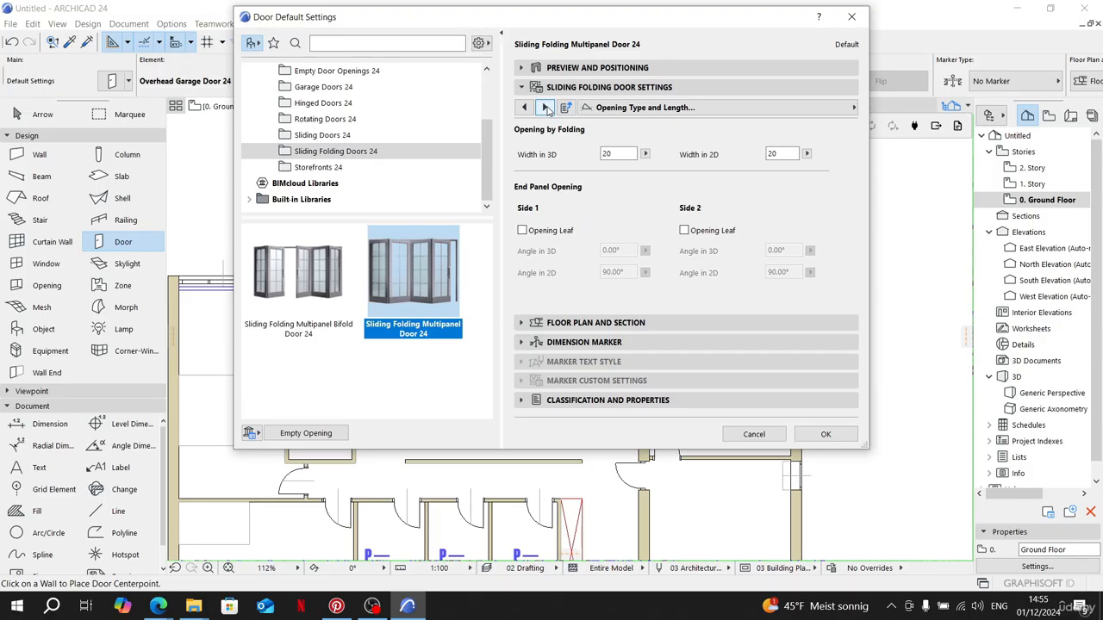
{"action": "left_click", "coordinate": [543, 108]}
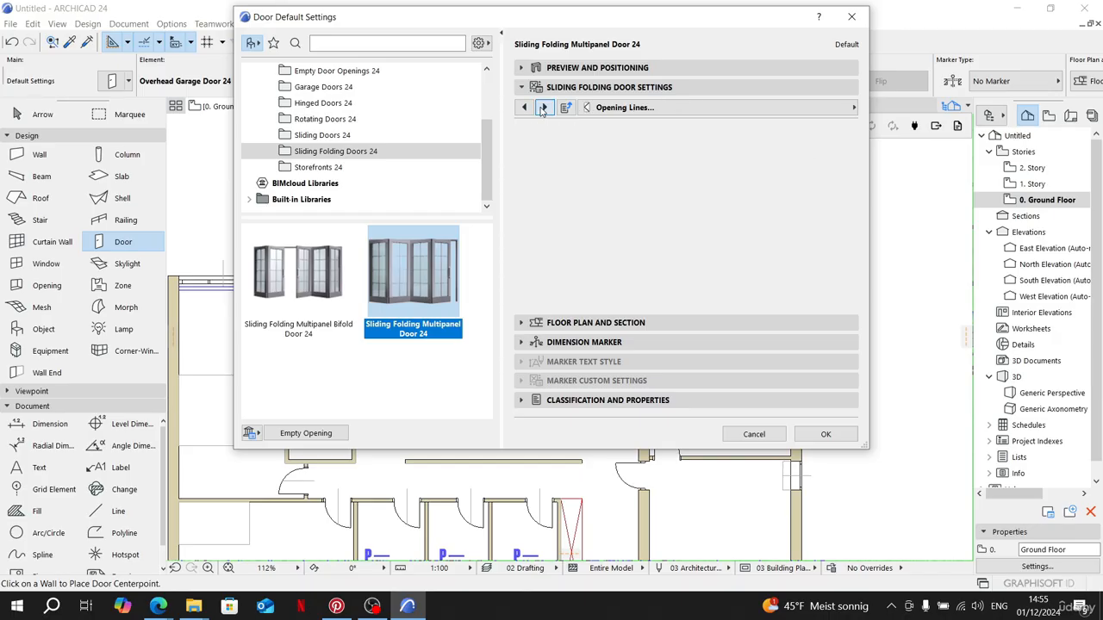
{"action": "left_click", "coordinate": [681, 144]}
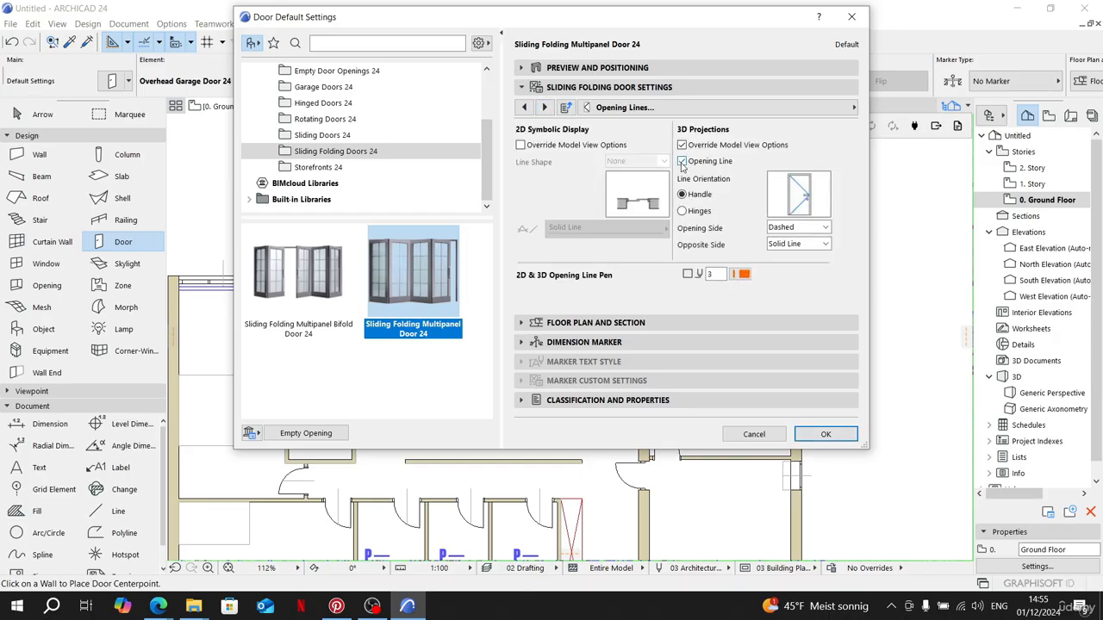
Step: Set the folding door's outside and inside surfaces to Metal - Iron for both frame and leaf
{"action": "left_click", "coordinate": [544, 107]}
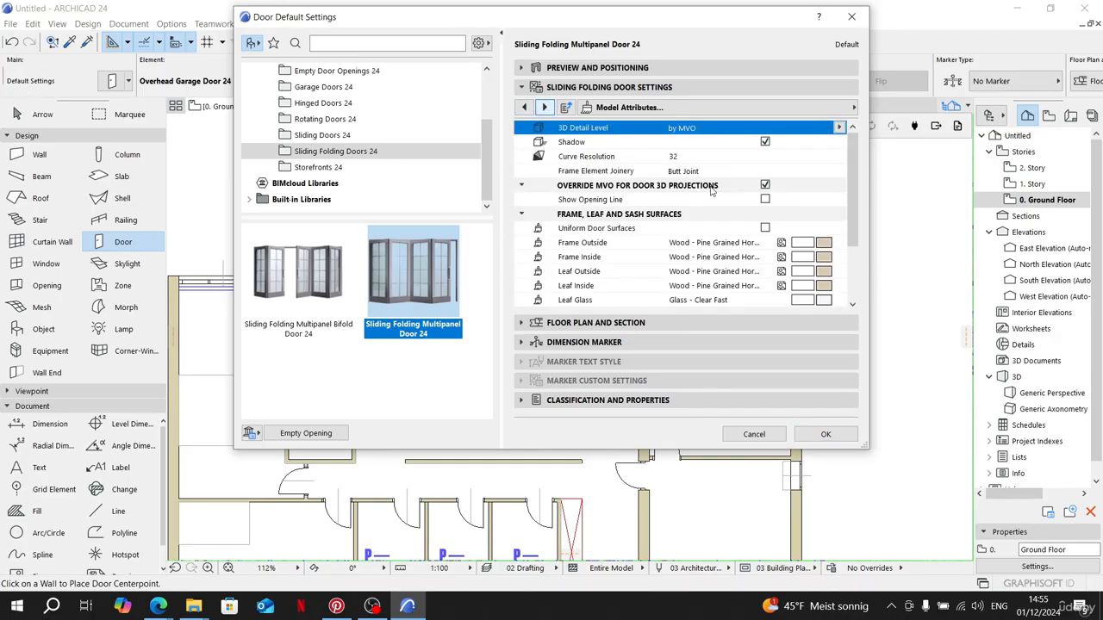
{"action": "left_click", "coordinate": [825, 242]}
{"action": "left_click", "coordinate": [464, 334]}
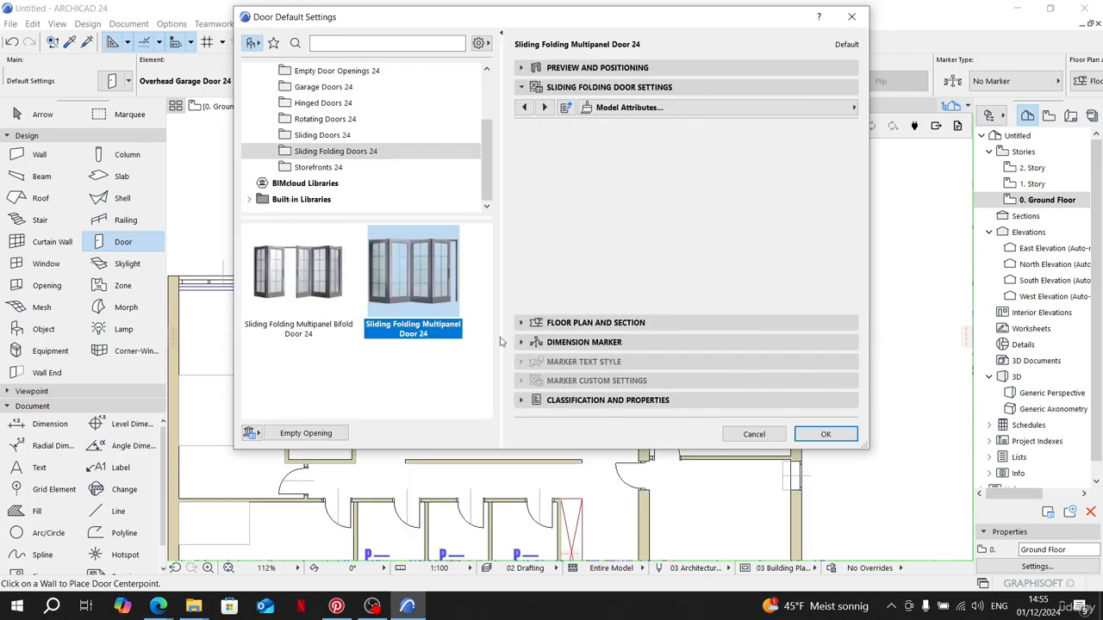
{"action": "left_click", "coordinate": [824, 256]}
{"action": "left_click", "coordinate": [457, 341]}
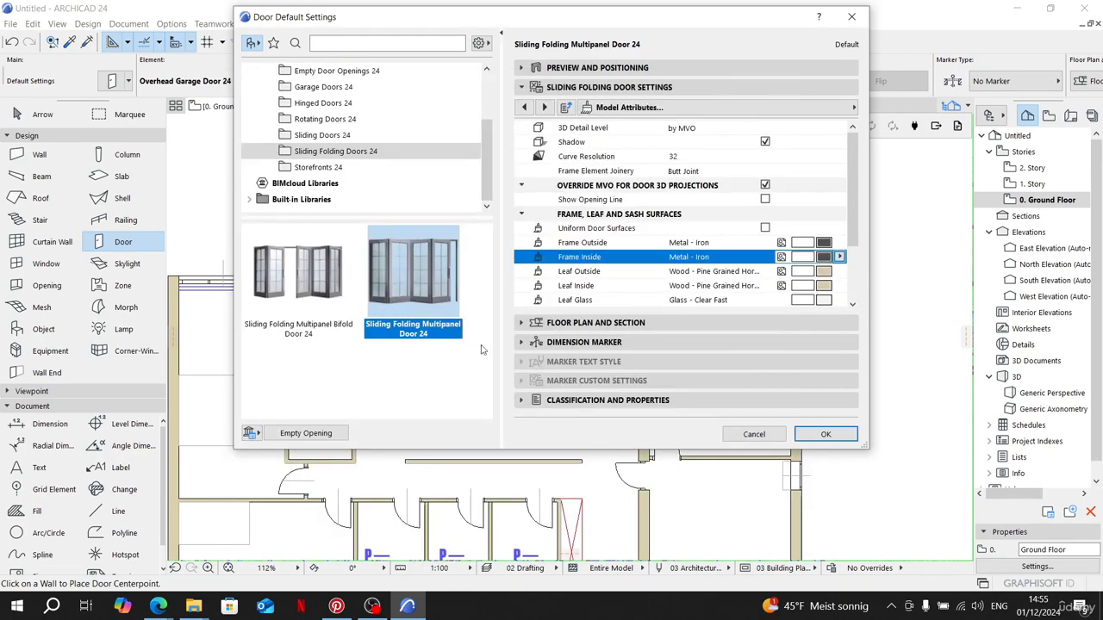
{"action": "left_click", "coordinate": [824, 270]}
{"action": "left_click", "coordinate": [466, 342]}
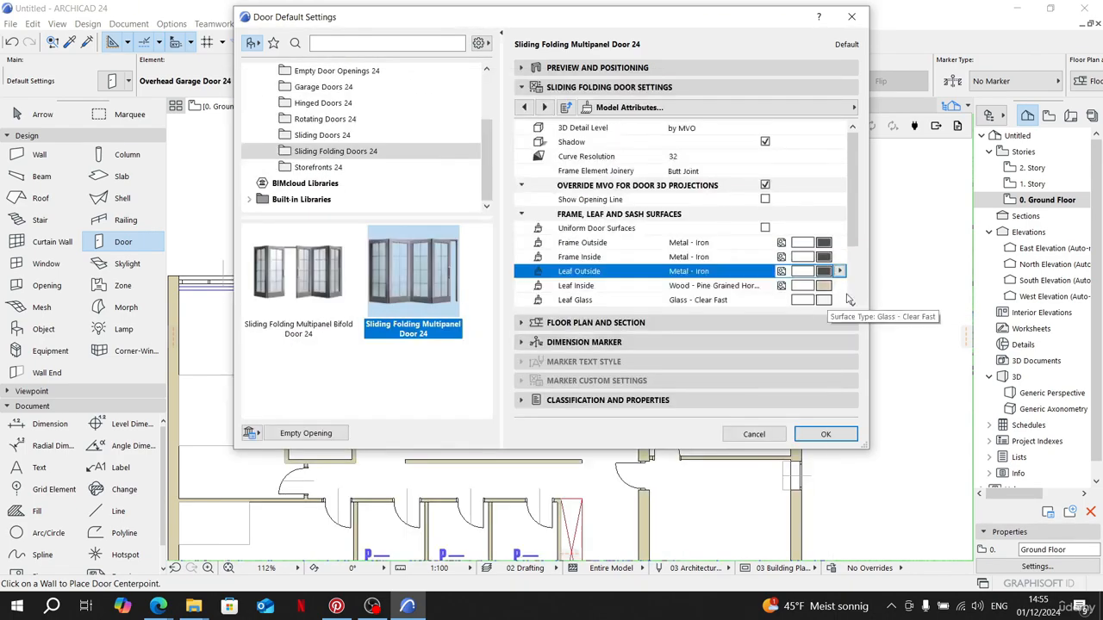
{"action": "left_click", "coordinate": [824, 283]}
{"action": "left_click", "coordinate": [462, 343]}
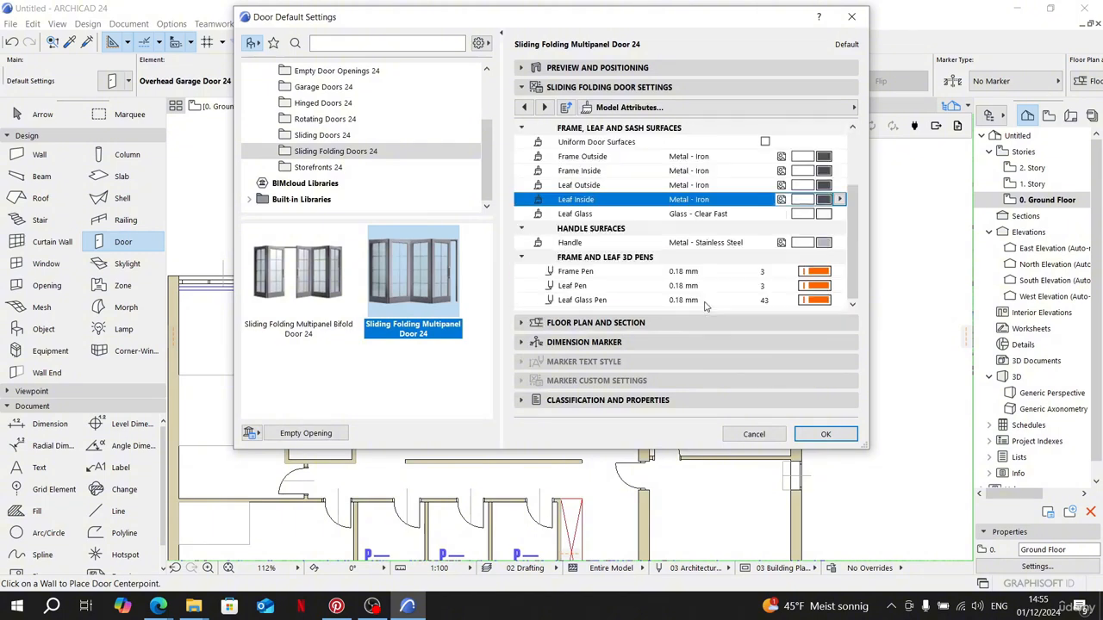
Step: Set the folding door's frame, leaf and leaf glass 3D pens to black pen 1
{"action": "left_click", "coordinate": [815, 272]}
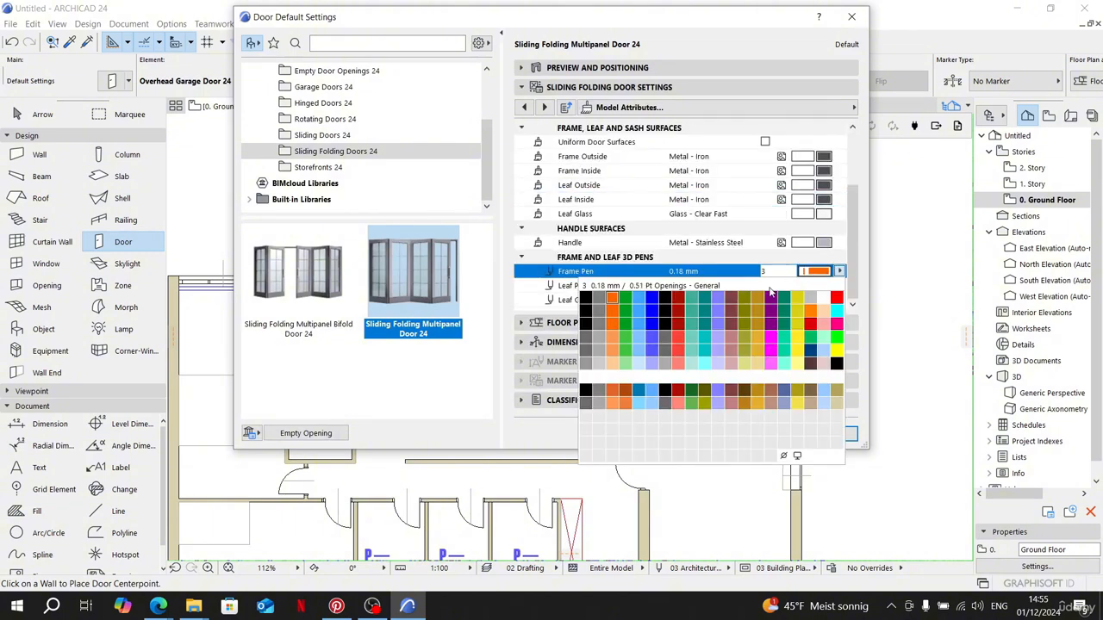
{"action": "left_click", "coordinate": [593, 299]}
{"action": "left_click", "coordinate": [815, 285]}
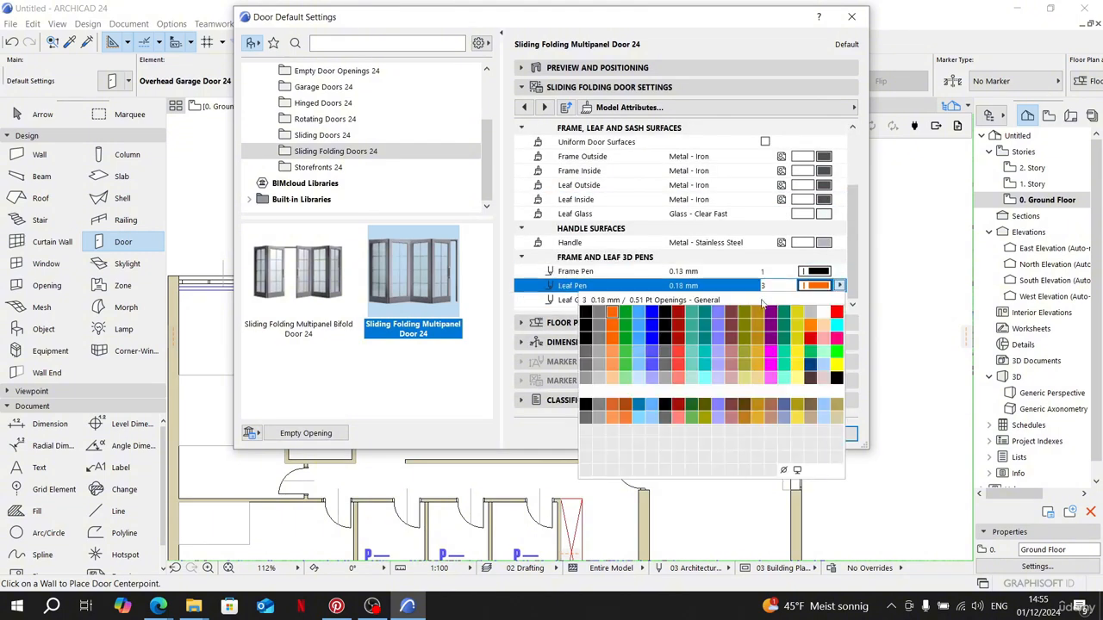
{"action": "left_click", "coordinate": [589, 314]}
{"action": "left_click", "coordinate": [815, 300]}
{"action": "left_click", "coordinate": [587, 324]}
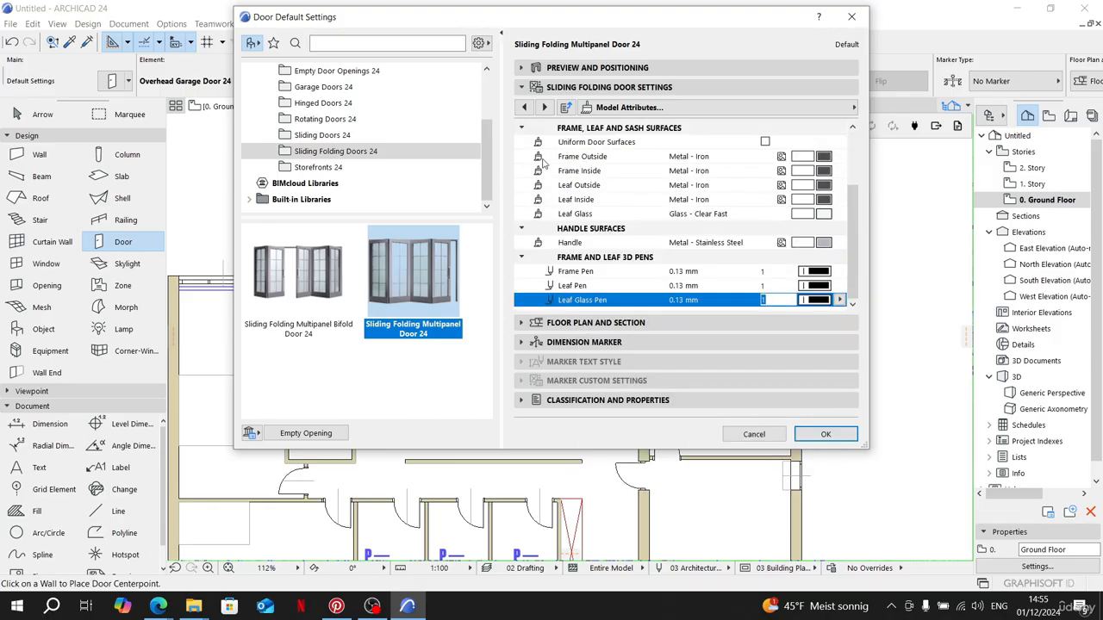
Step: Review the folding door's remaining settings from reveal to description, and its floor plan and section display
{"action": "left_click", "coordinate": [544, 107]}
{"action": "left_click", "coordinate": [543, 107]}
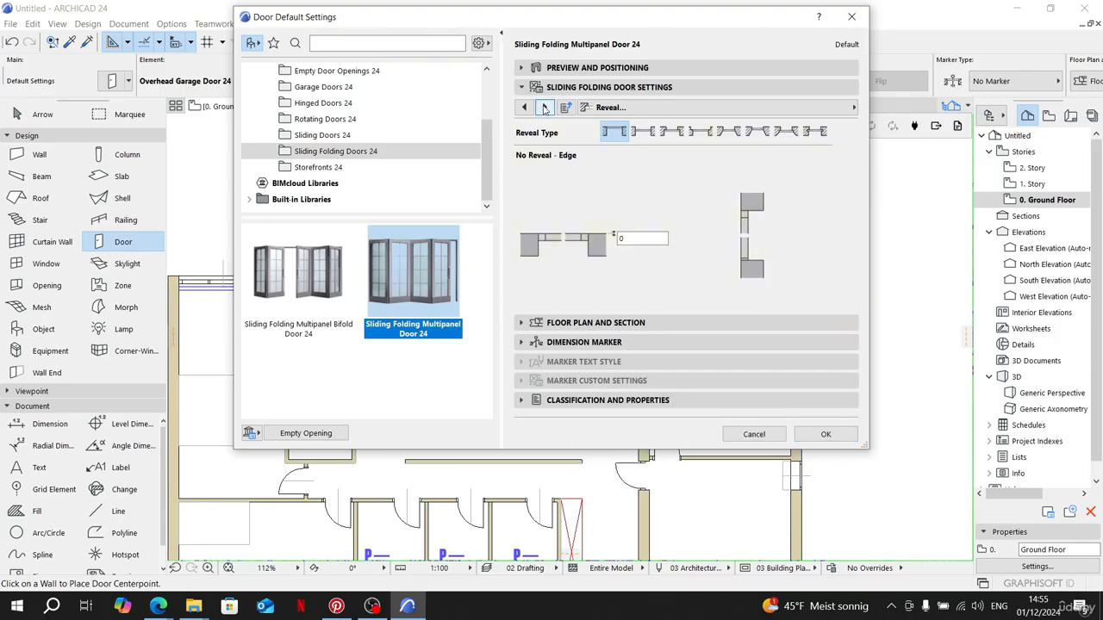
{"action": "left_click", "coordinate": [544, 107]}
{"action": "left_click", "coordinate": [543, 107]}
{"action": "left_click", "coordinate": [544, 107]}
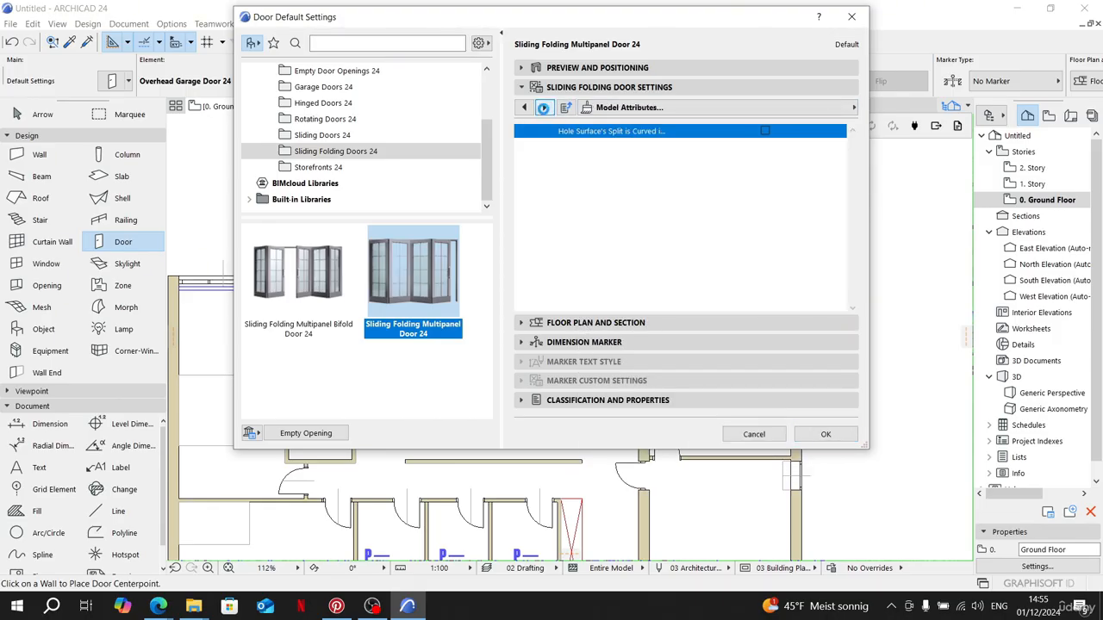
{"action": "left_click", "coordinate": [544, 107]}
{"action": "left_click", "coordinate": [544, 107]}
{"action": "left_click", "coordinate": [544, 107]}
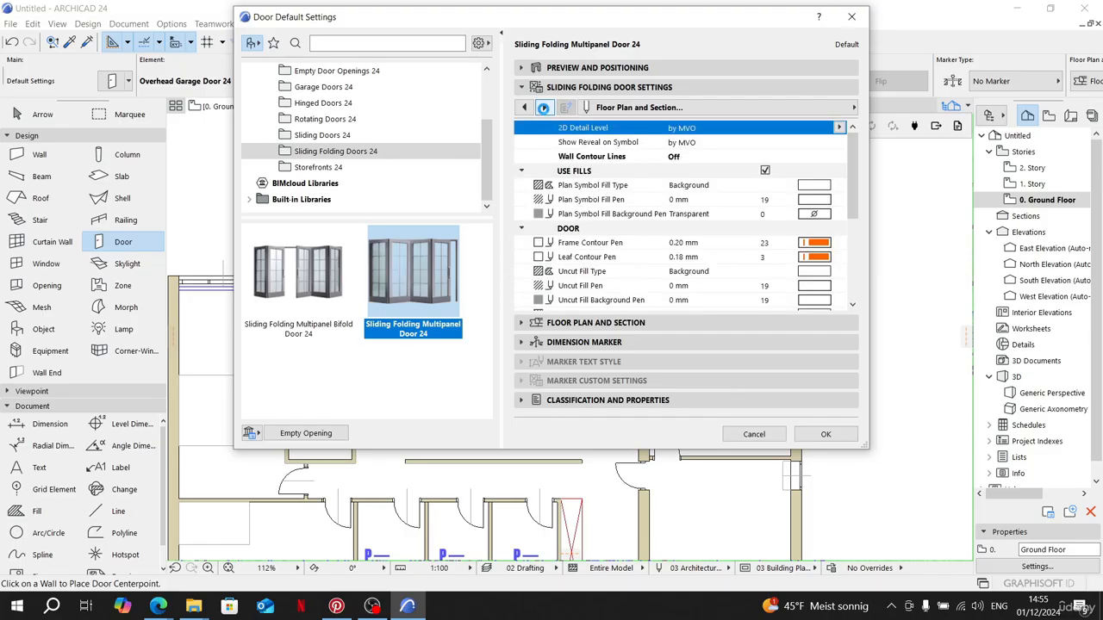
{"action": "left_click", "coordinate": [544, 107]}
{"action": "left_click", "coordinate": [544, 107]}
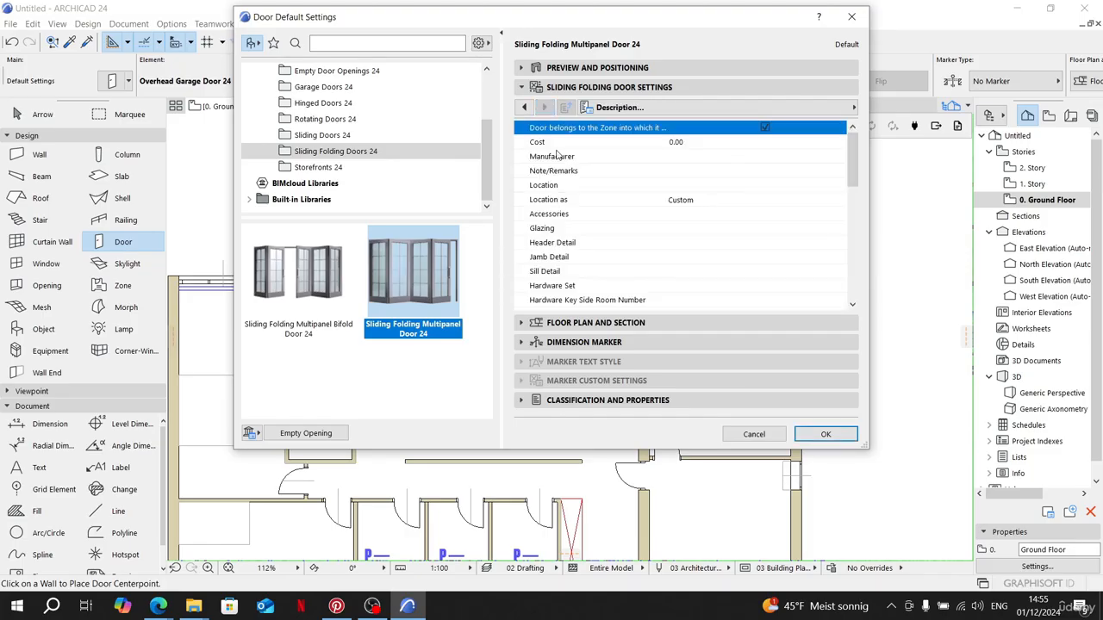
{"action": "scroll", "coordinate": [603, 215], "scroll_direction": "down", "scroll_amount": 5}
{"action": "left_click", "coordinate": [693, 323]}
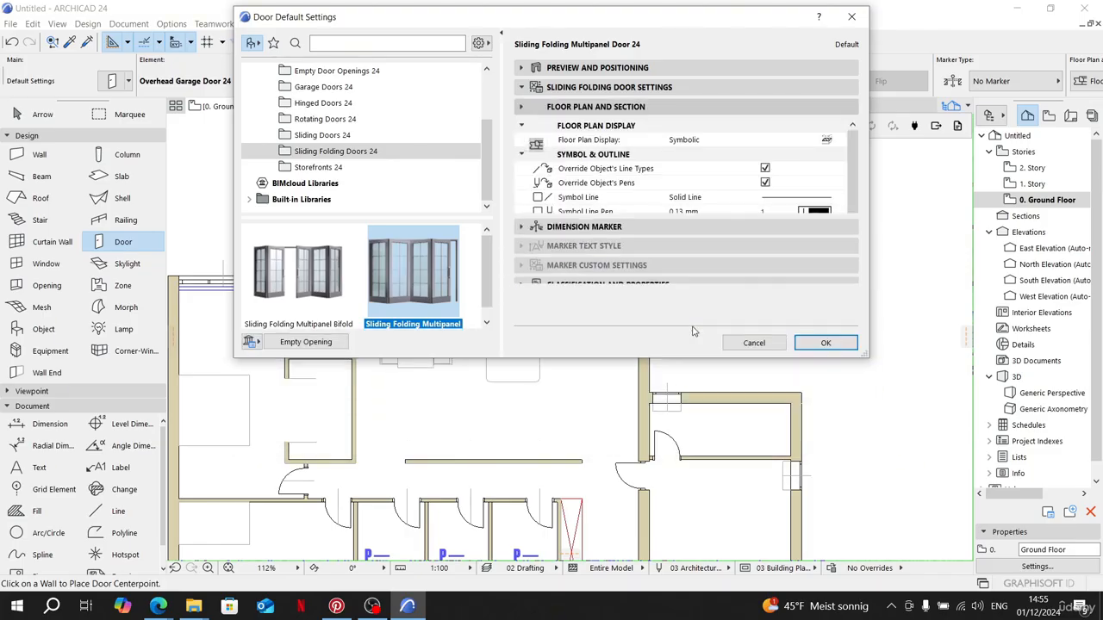
Step: Set the default folding door's width to 800 and height to 270, and accept the settings
{"action": "left_click", "coordinate": [629, 69]}
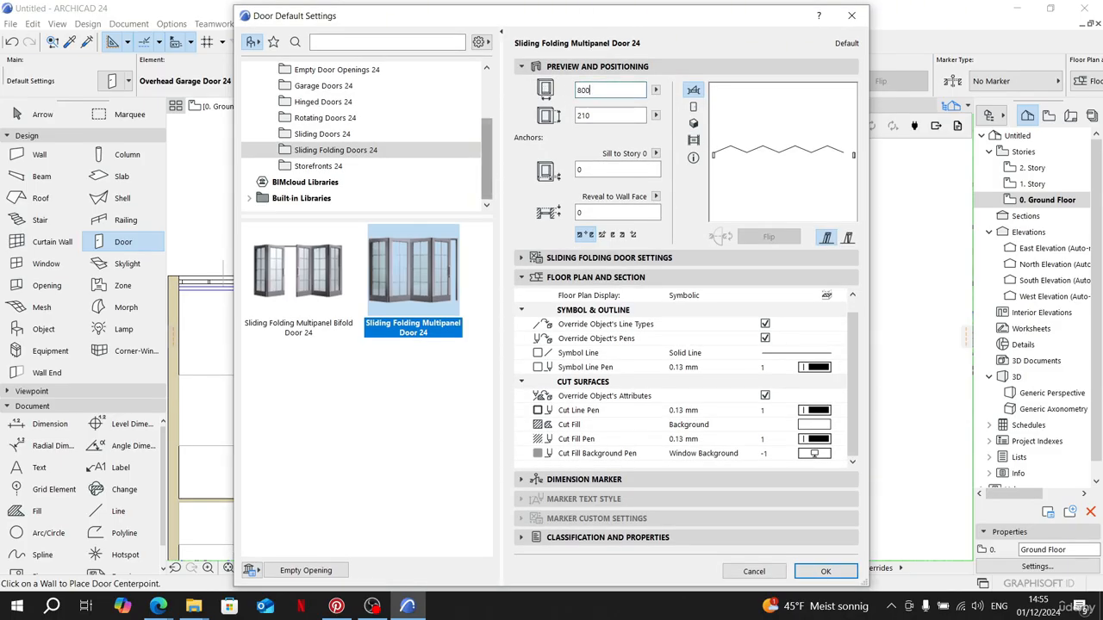
{"action": "key", "text": "Tab"}
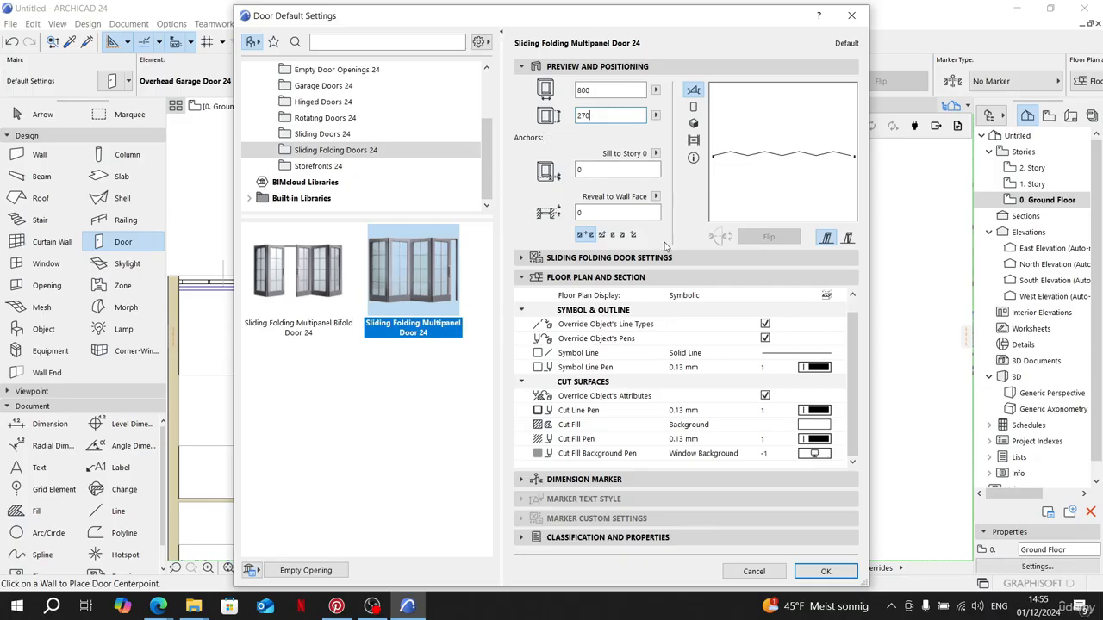
{"action": "left_click", "coordinate": [826, 572]}
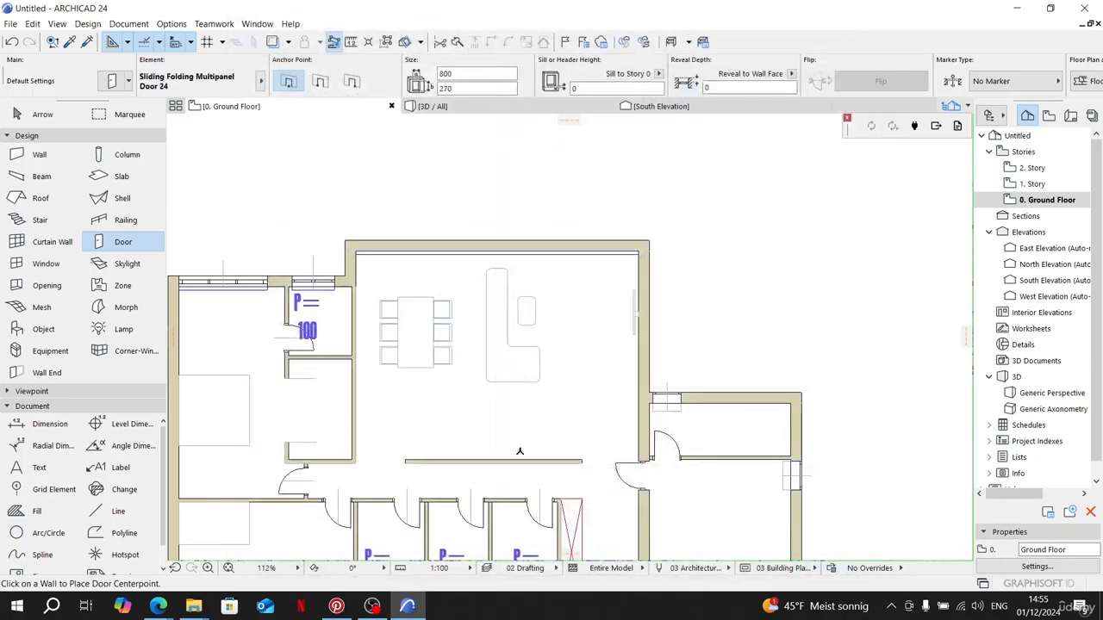
Step: Draw a short perpendicular line across the living room's exterior wall to mark the wall's midpoint
{"action": "left_click", "coordinate": [118, 511]}
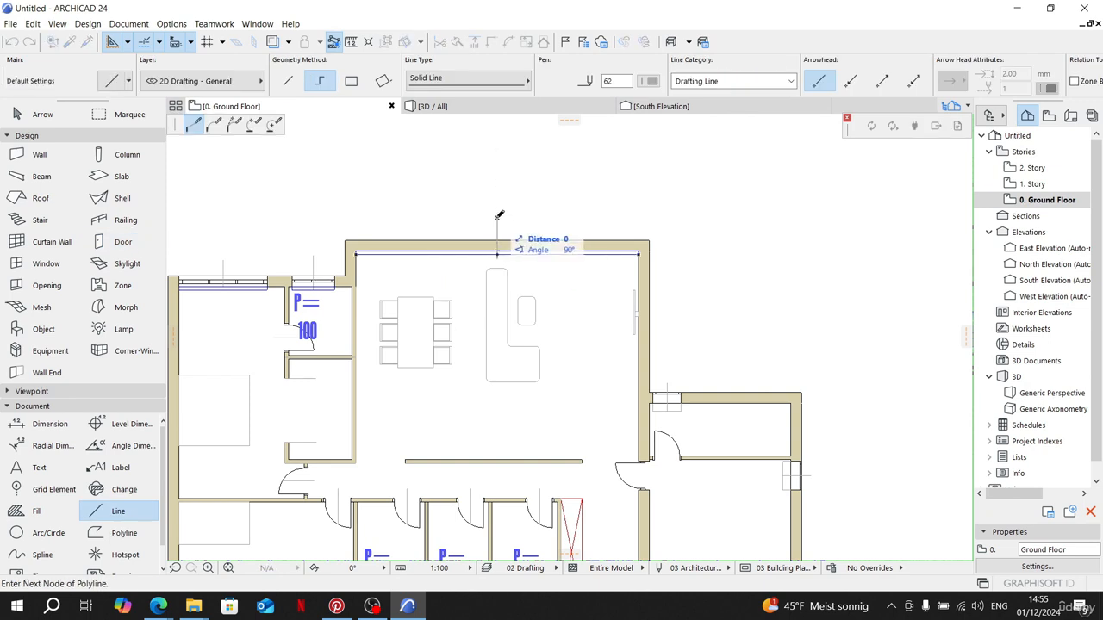
{"action": "left_click", "coordinate": [46, 263]}
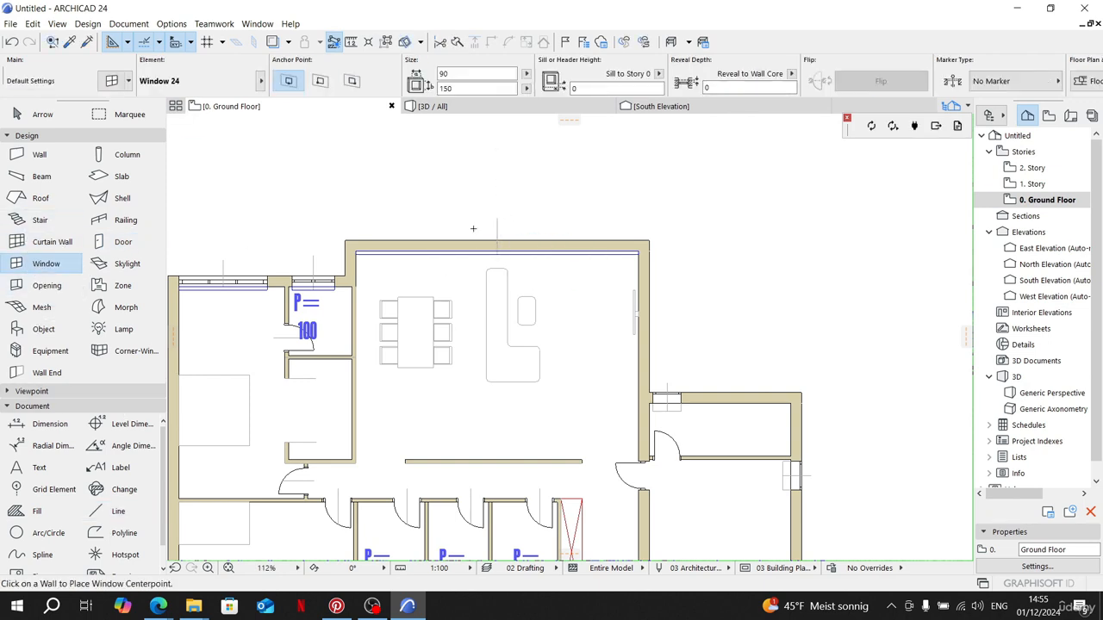
{"action": "scroll", "coordinate": [474, 230], "scroll_direction": "up", "scroll_amount": 3}
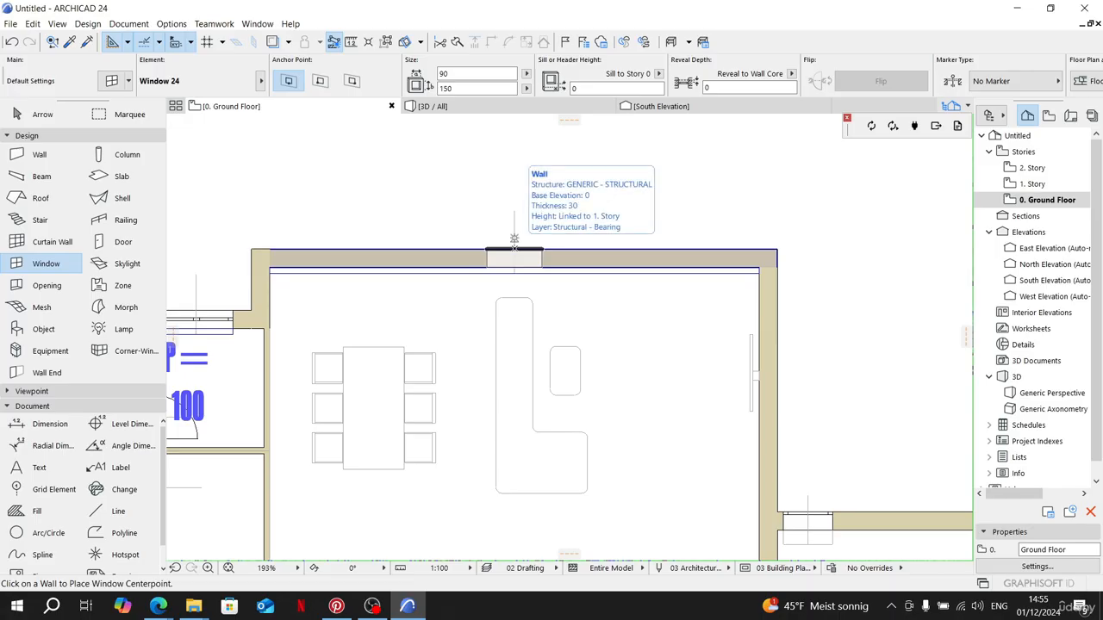
{"action": "double_click", "coordinate": [38, 261]}
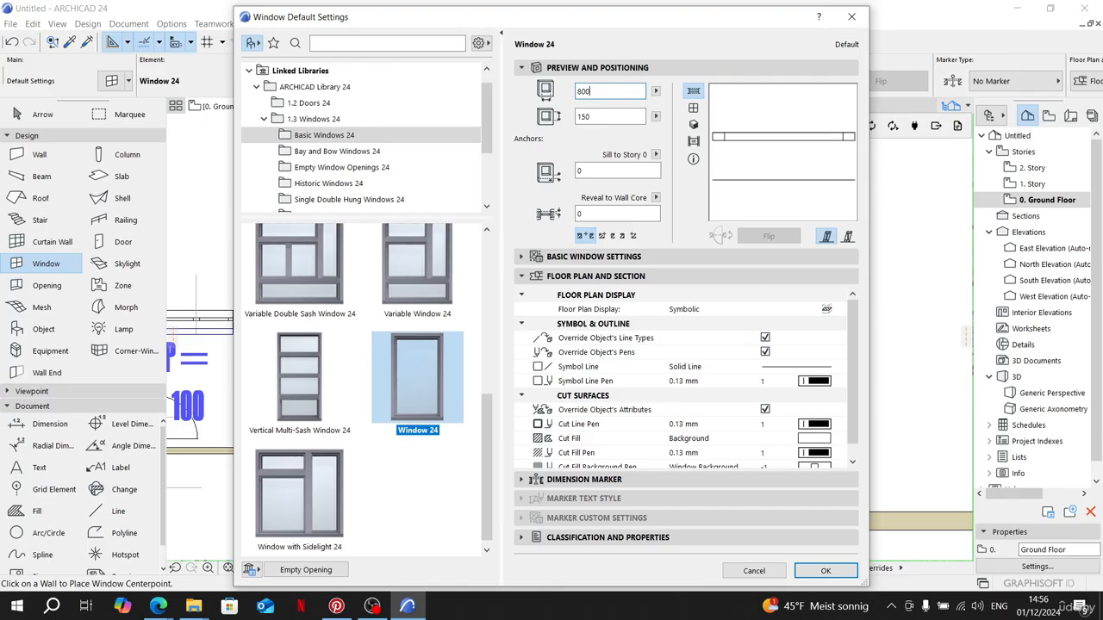
{"action": "key", "text": "Return"}
{"action": "key", "text": "Escape"}
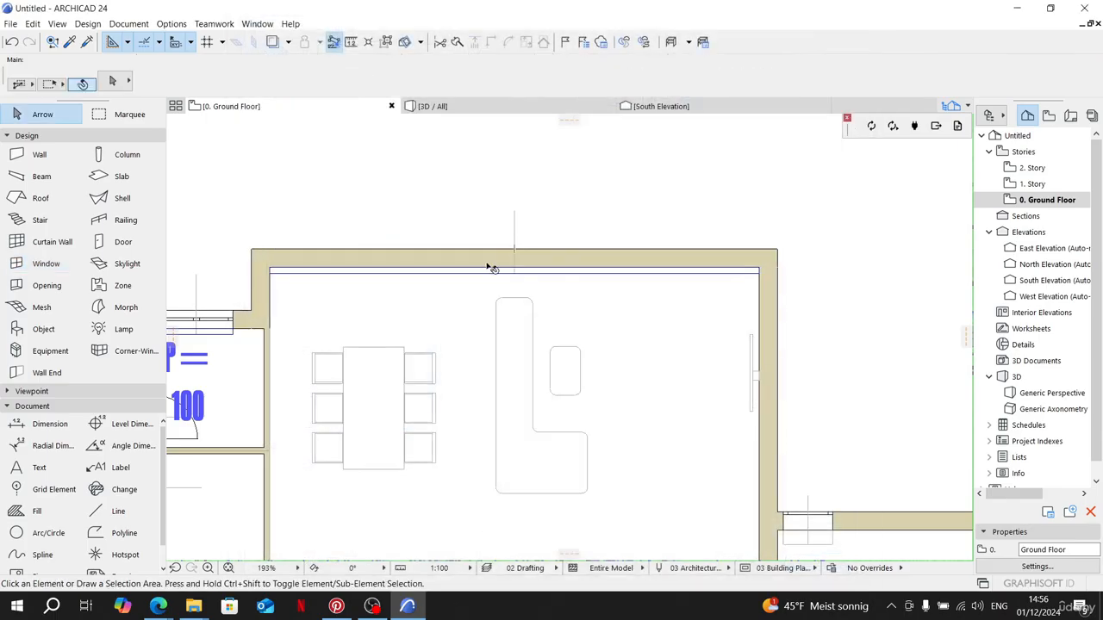
Step: Place the 800 by 270 Sliding Folding Multipanel Door at the marked midpoint of the living room wall, oriented towards the interior
{"action": "left_click", "coordinate": [123, 242]}
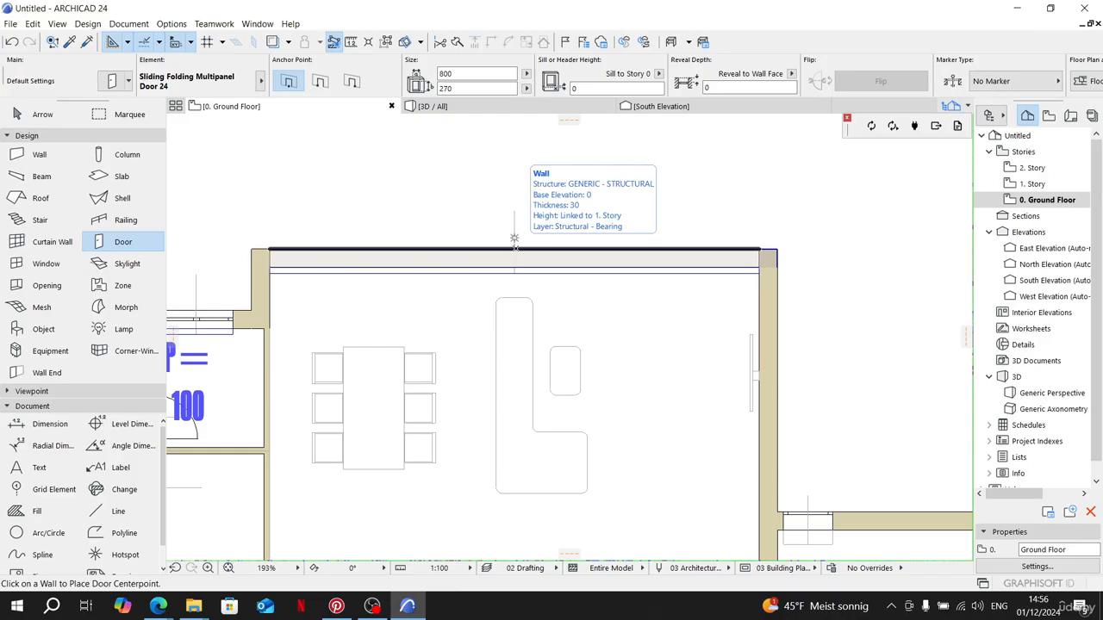
{"action": "left_click", "coordinate": [514, 238]}
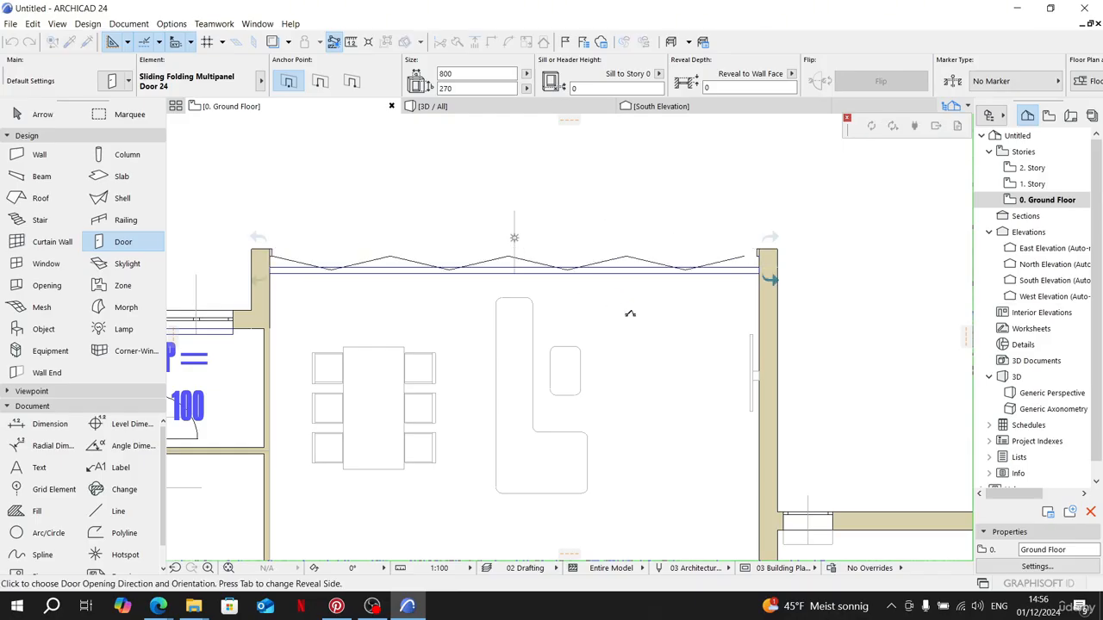
{"action": "left_click", "coordinate": [630, 314]}
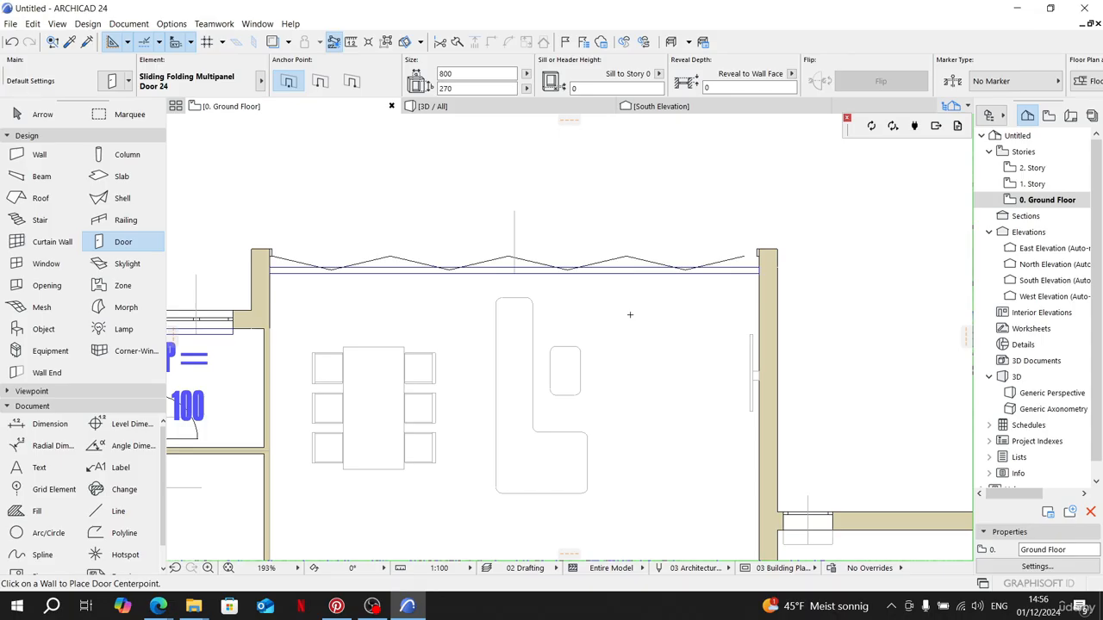
{"action": "key", "text": "Escape"}
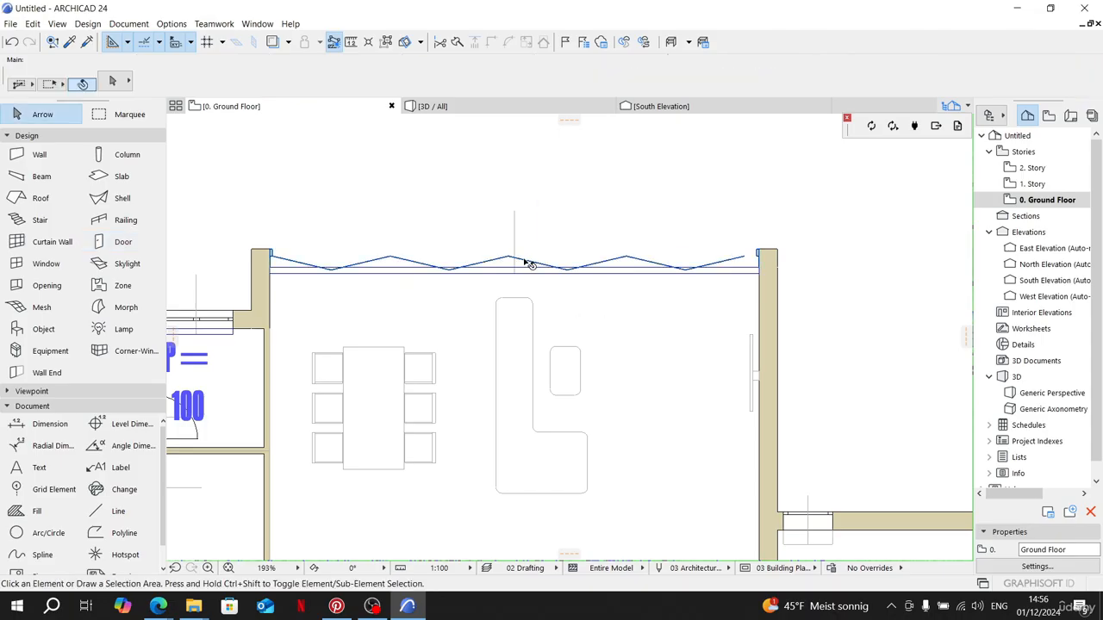
Step: Set the placed folding door's reveal type to No Reveal with a reveal depth of 12
{"action": "left_click", "coordinate": [527, 262]}
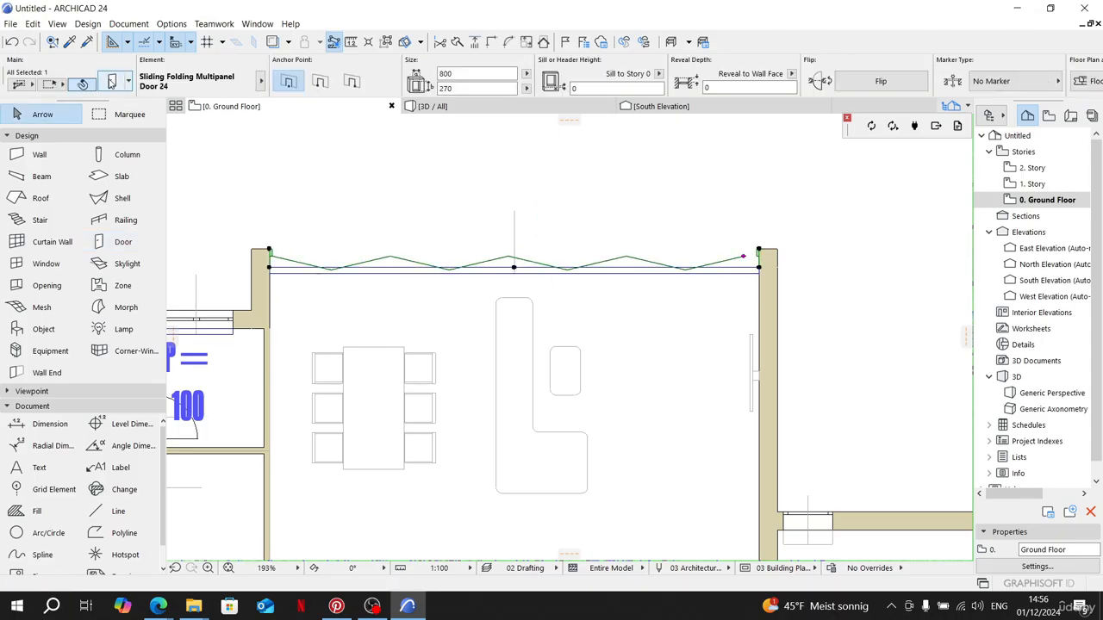
{"action": "key", "text": "ctrl+t"}
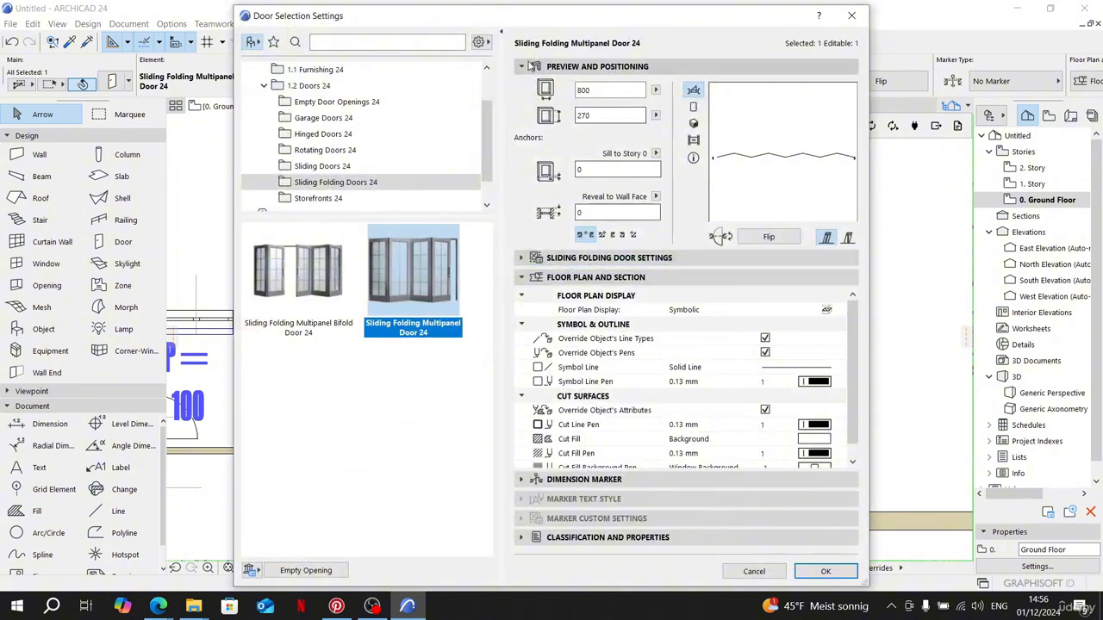
{"action": "left_click", "coordinate": [603, 258]}
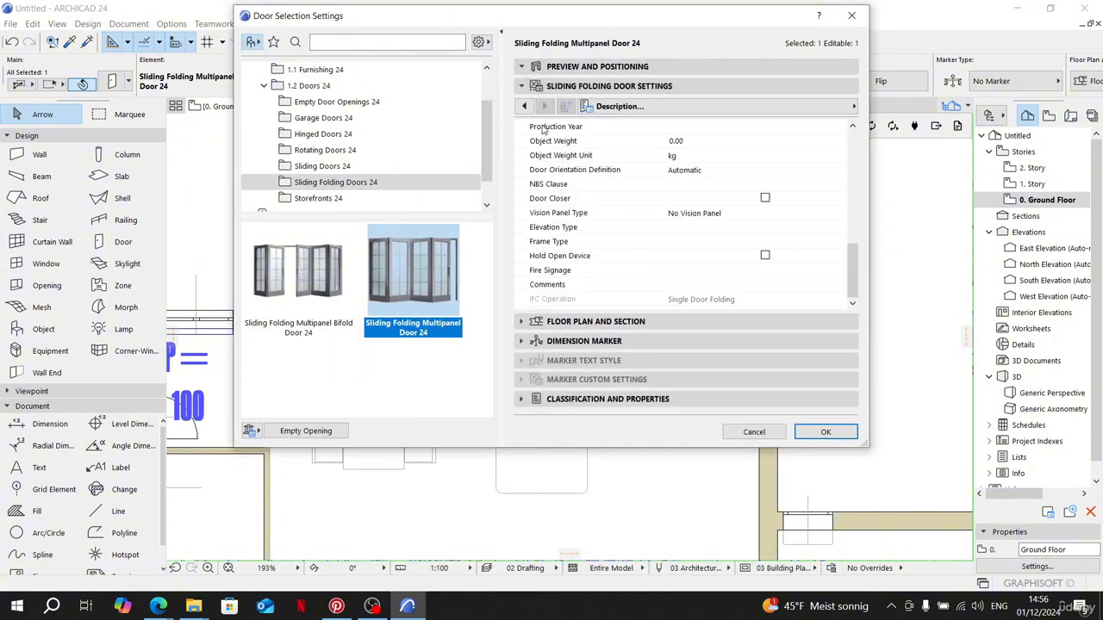
{"action": "left_click", "coordinate": [523, 105]}
{"action": "left_click", "coordinate": [523, 105]}
{"action": "left_click", "coordinate": [523, 104]}
{"action": "left_click", "coordinate": [522, 104]}
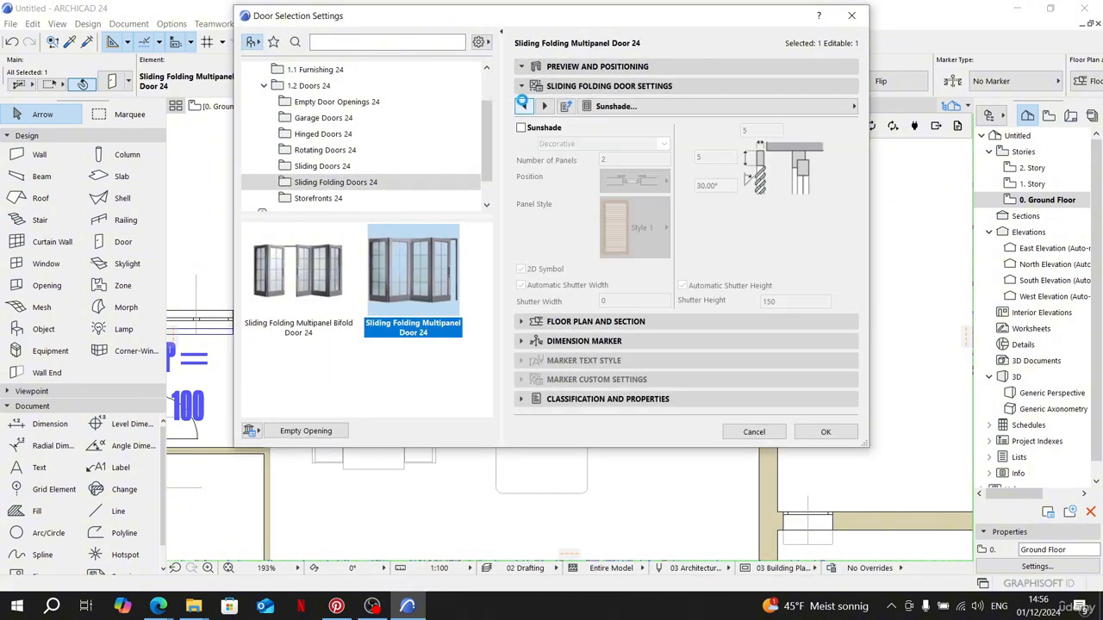
{"action": "left_click", "coordinate": [523, 104]}
{"action": "left_click", "coordinate": [522, 104]}
{"action": "left_click", "coordinate": [523, 104]}
{"action": "left_click", "coordinate": [523, 105]}
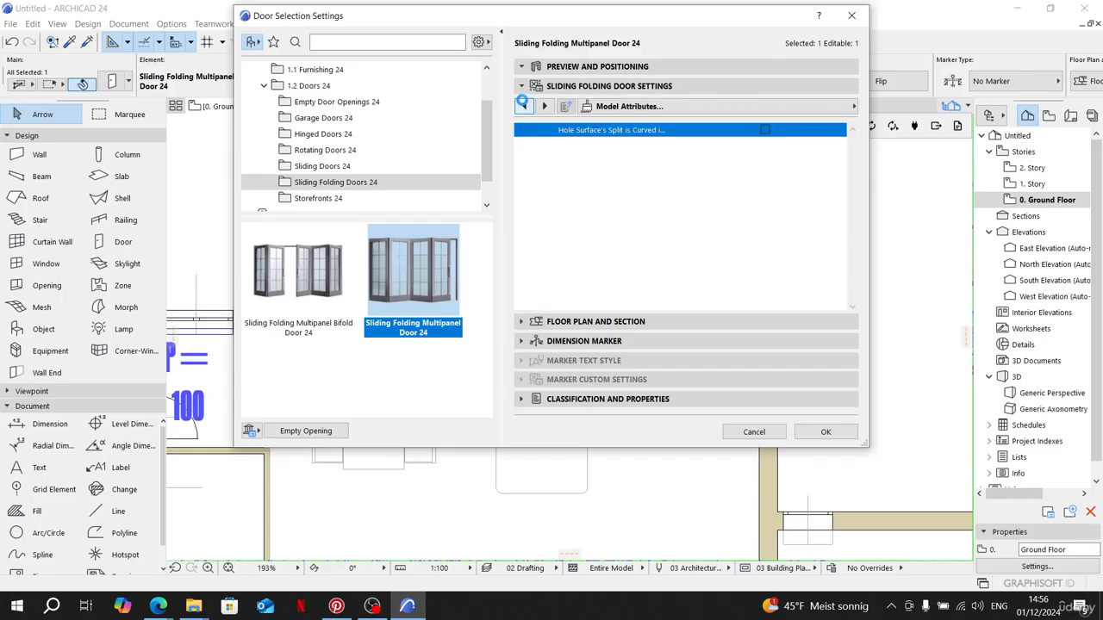
{"action": "left_click", "coordinate": [523, 104]}
{"action": "left_click", "coordinate": [522, 105]}
{"action": "left_click", "coordinate": [523, 104]}
{"action": "left_click", "coordinate": [523, 104]}
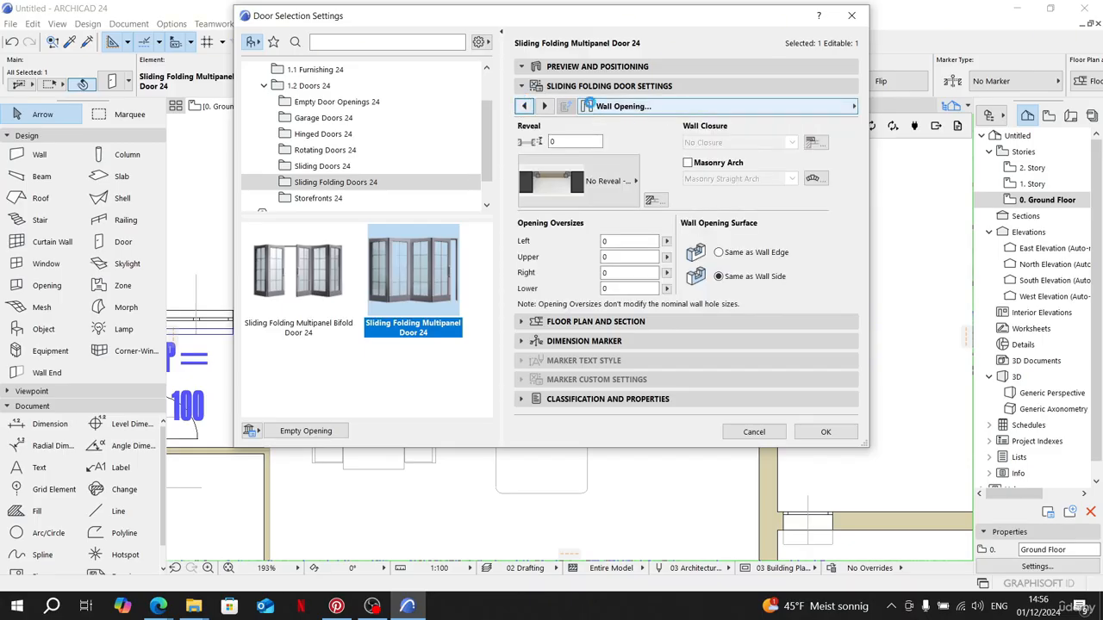
{"action": "left_click", "coordinate": [543, 106]}
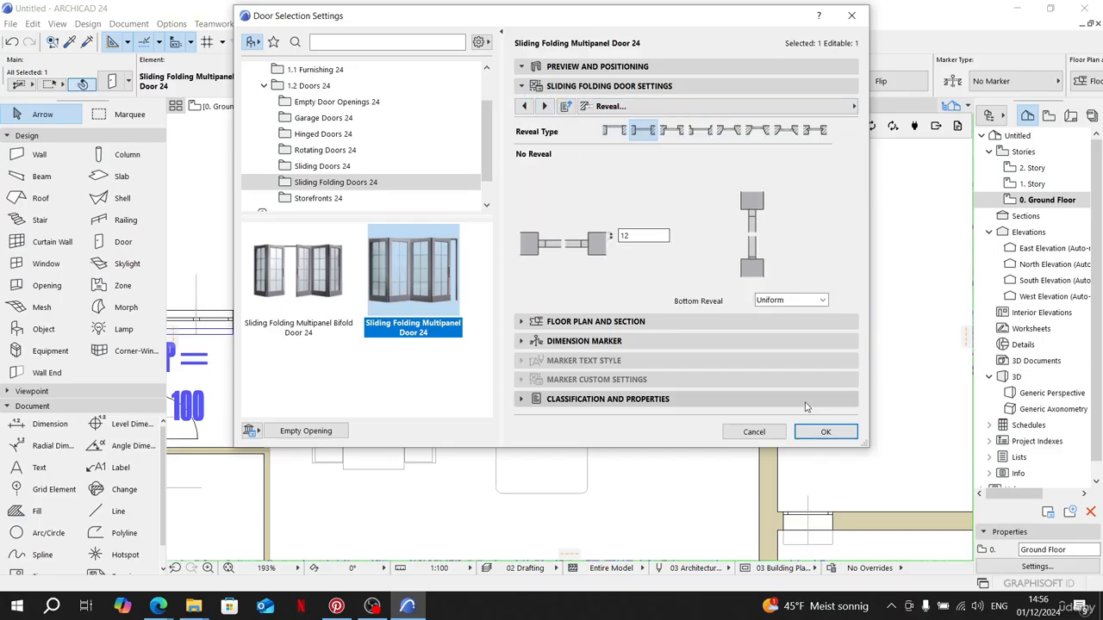
{"action": "left_click", "coordinate": [824, 431]}
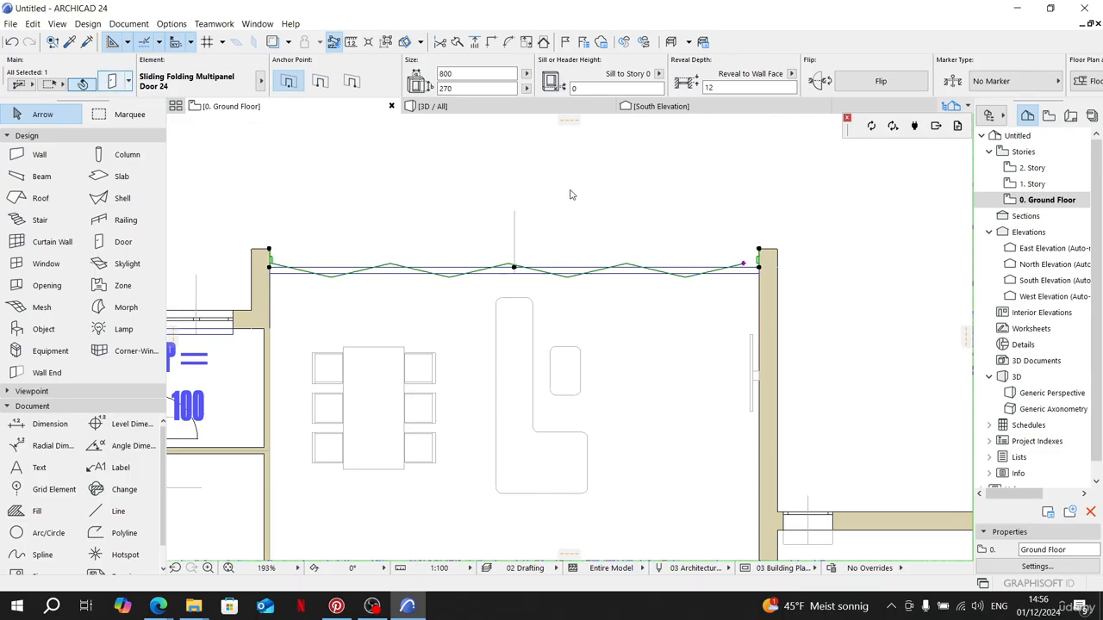
Step: Set the folding door's number of leaves to 10
{"action": "key", "text": "ctrl+t"}
{"action": "left_click", "coordinate": [524, 105]}
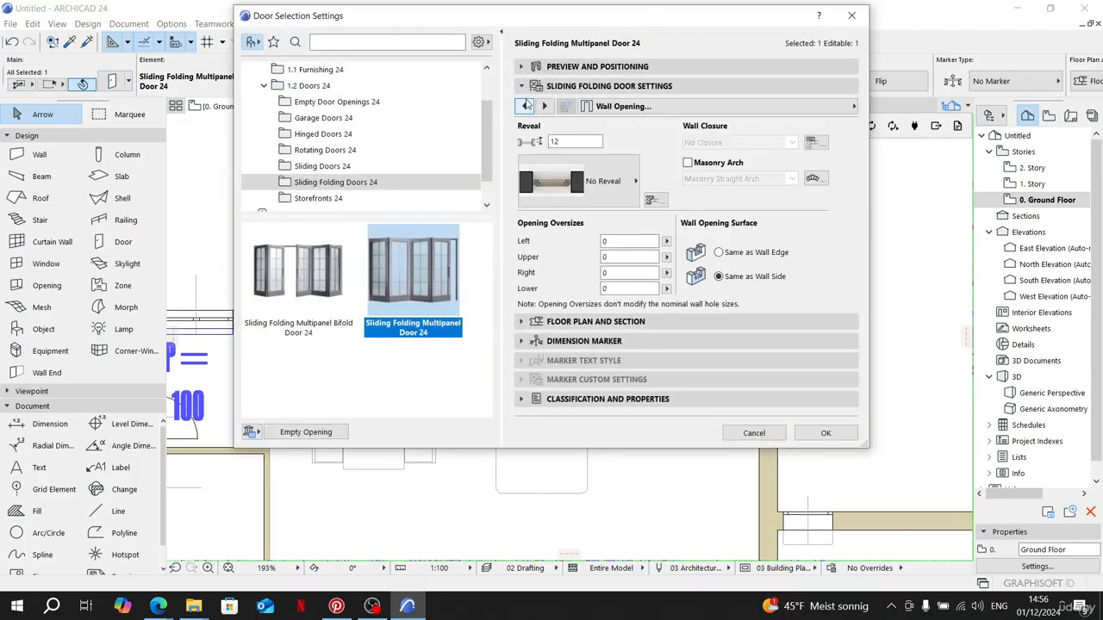
{"action": "left_click", "coordinate": [525, 105]}
{"action": "left_click", "coordinate": [526, 105]}
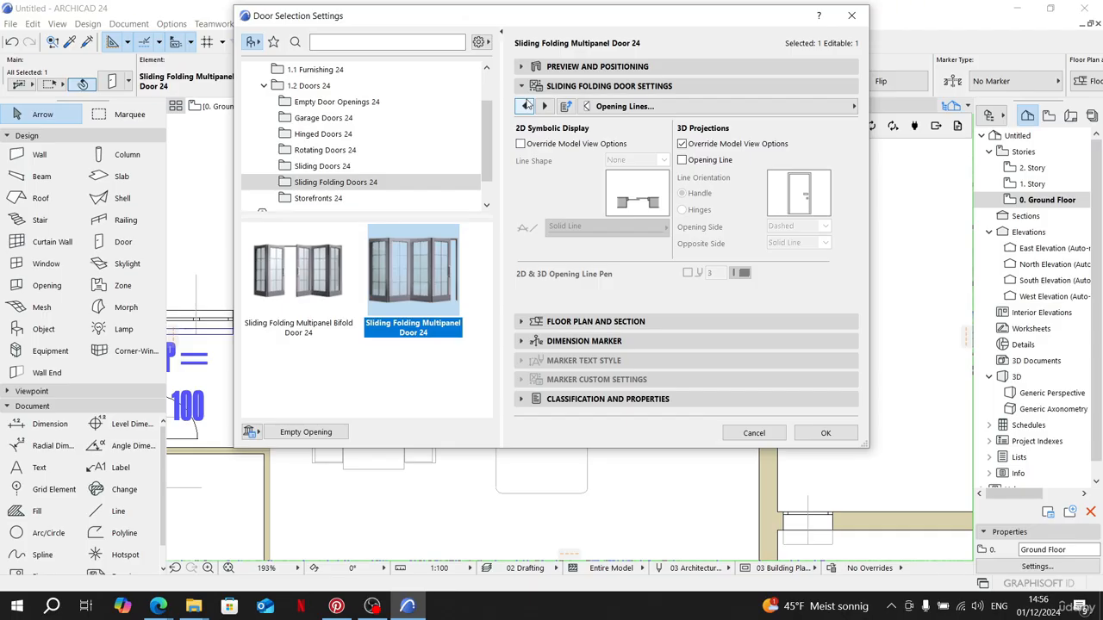
{"action": "left_click", "coordinate": [525, 105]}
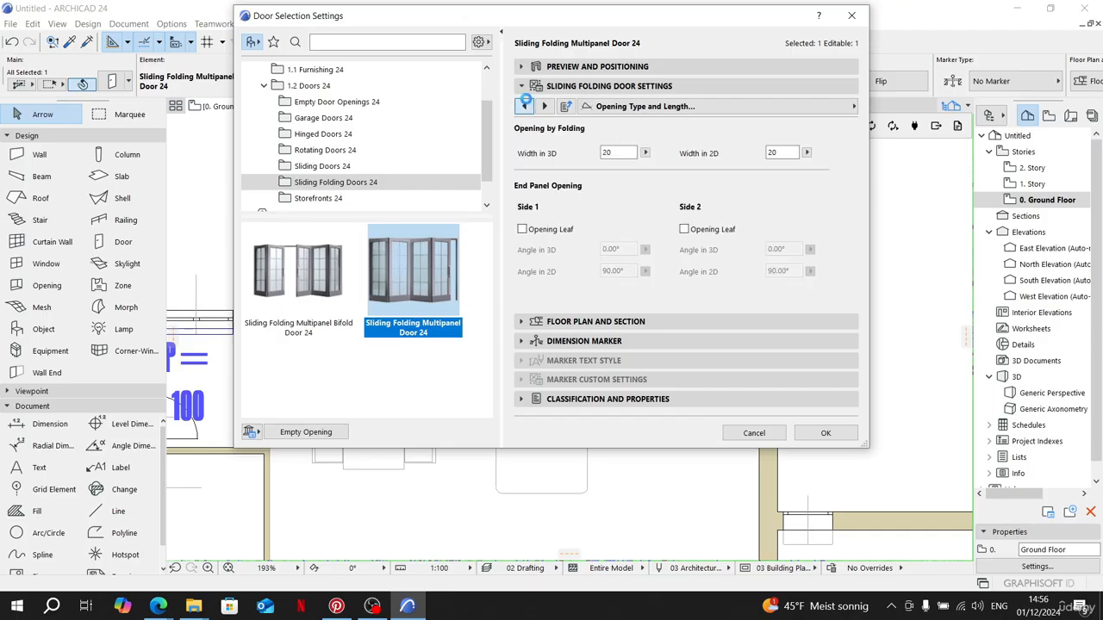
{"action": "left_click", "coordinate": [526, 106]}
{"action": "left_click", "coordinate": [526, 105]}
{"action": "left_click", "coordinate": [526, 105]}
{"action": "left_click", "coordinate": [526, 105]}
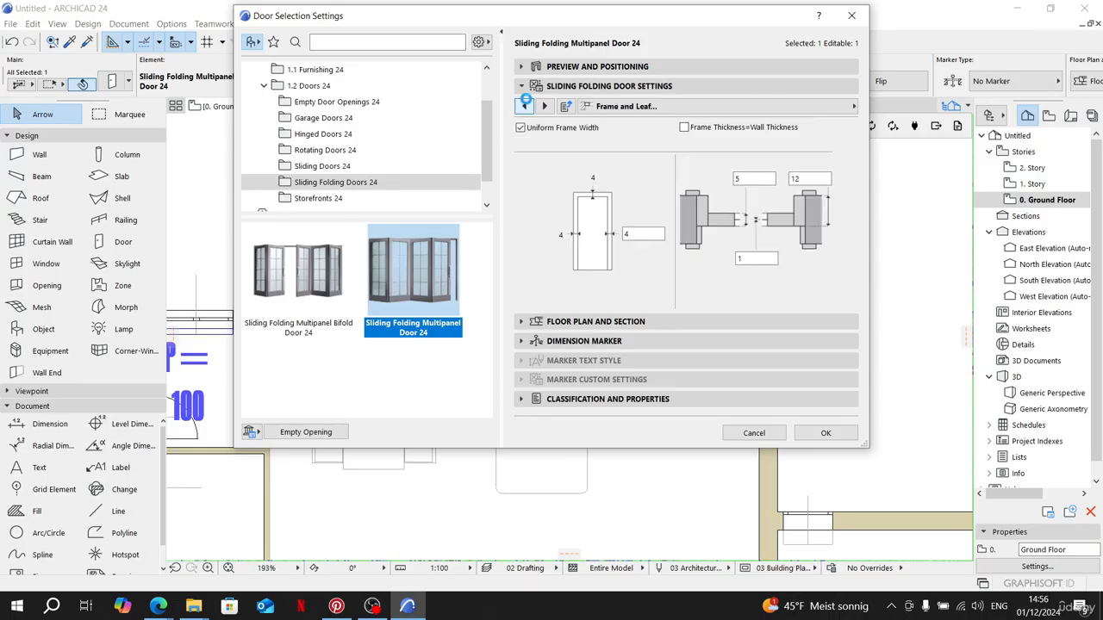
{"action": "left_click", "coordinate": [525, 105]}
{"action": "left_click", "coordinate": [525, 105]}
{"action": "left_click", "coordinate": [544, 105]}
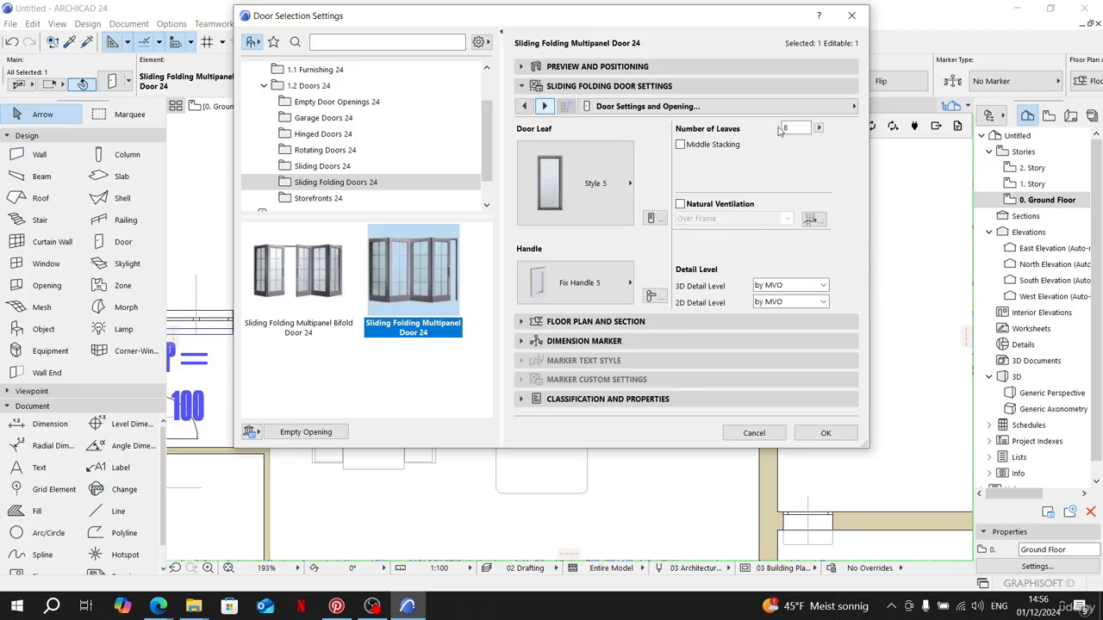
{"action": "left_click", "coordinate": [803, 128]}
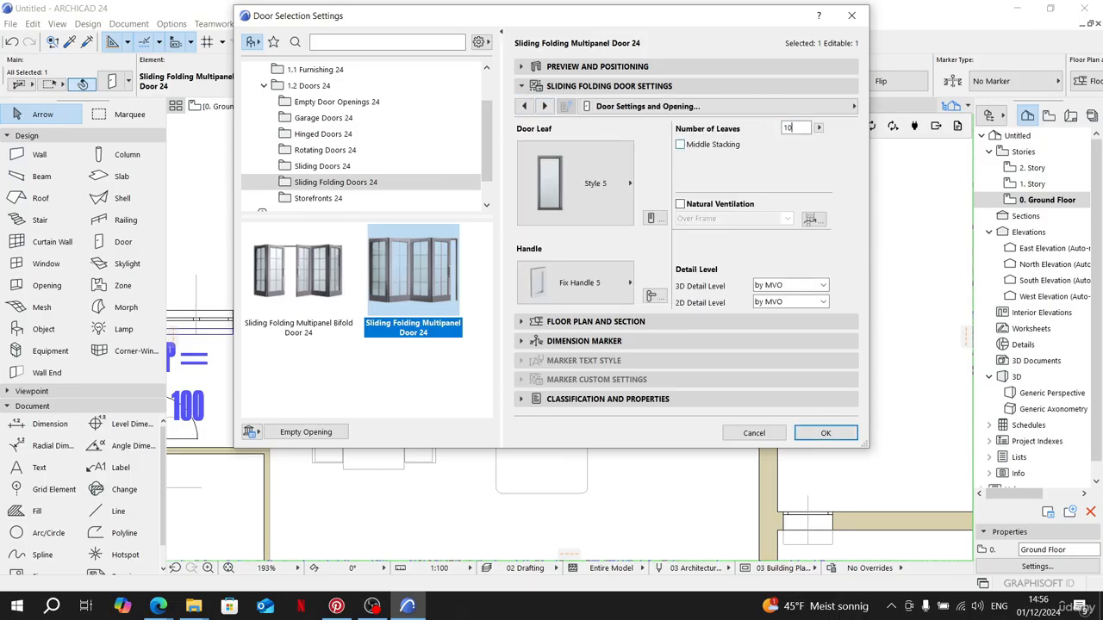
{"action": "type", "text": "10"}
{"action": "key", "text": "Return"}
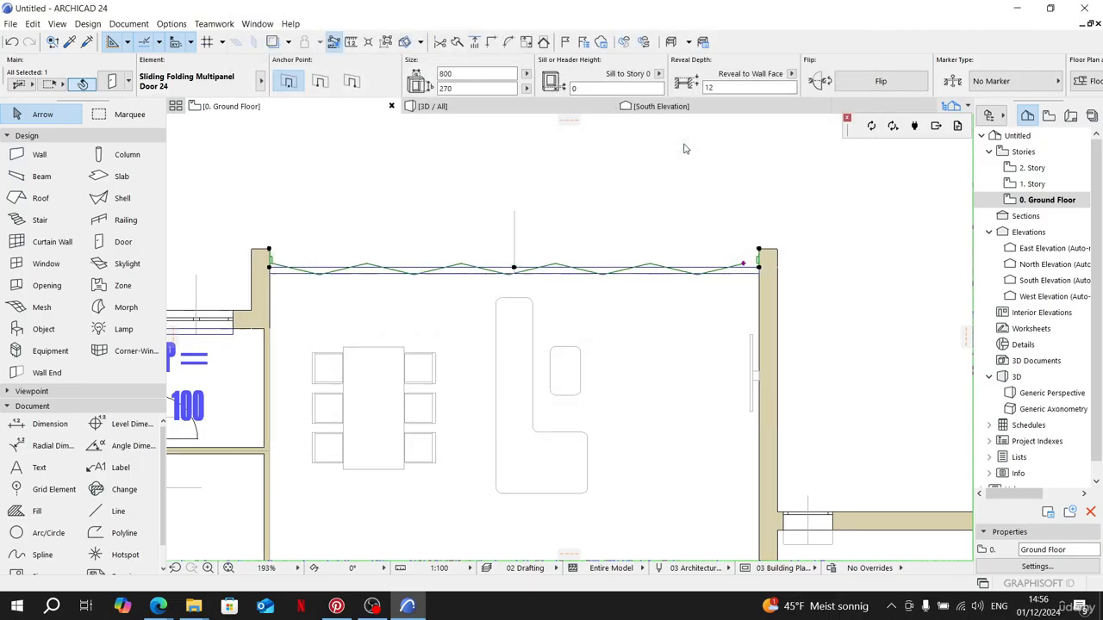
Step: Inspect the living room's folding door from outside in the 3D view
{"action": "left_click", "coordinate": [516, 109]}
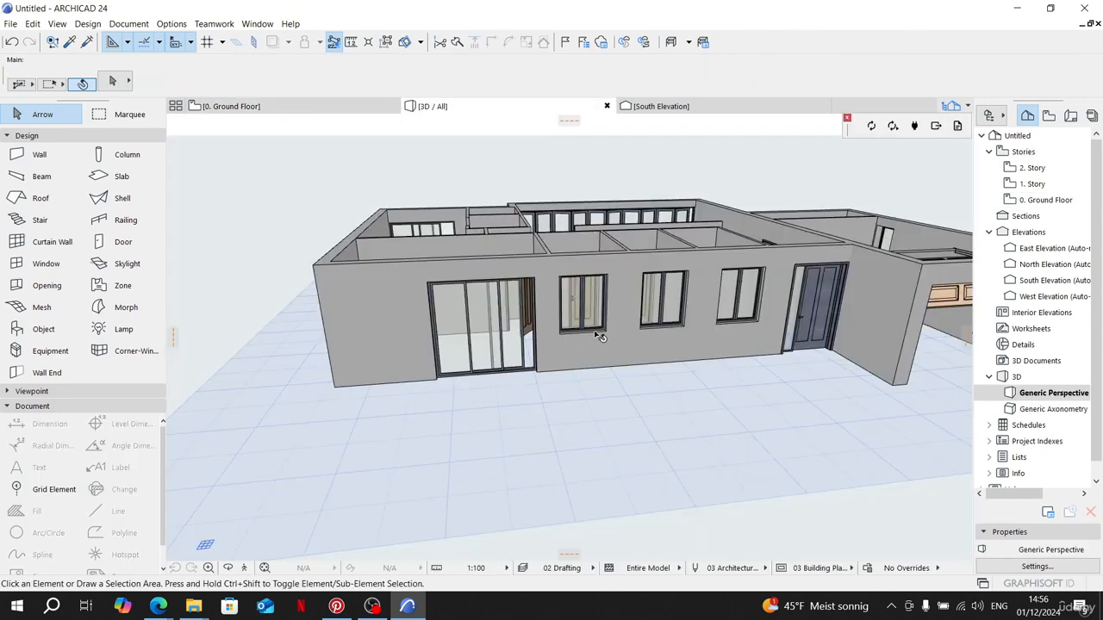
{"action": "middle_click_drag", "start_coordinate": [594, 334], "coordinate": [431, 344], "text": "shift"}
{"action": "middle_click_drag", "start_coordinate": [874, 462], "coordinate": [390, 336], "text": "shift"}
{"action": "middle_click_drag", "start_coordinate": [671, 364], "coordinate": [741, 392], "text": "shift"}
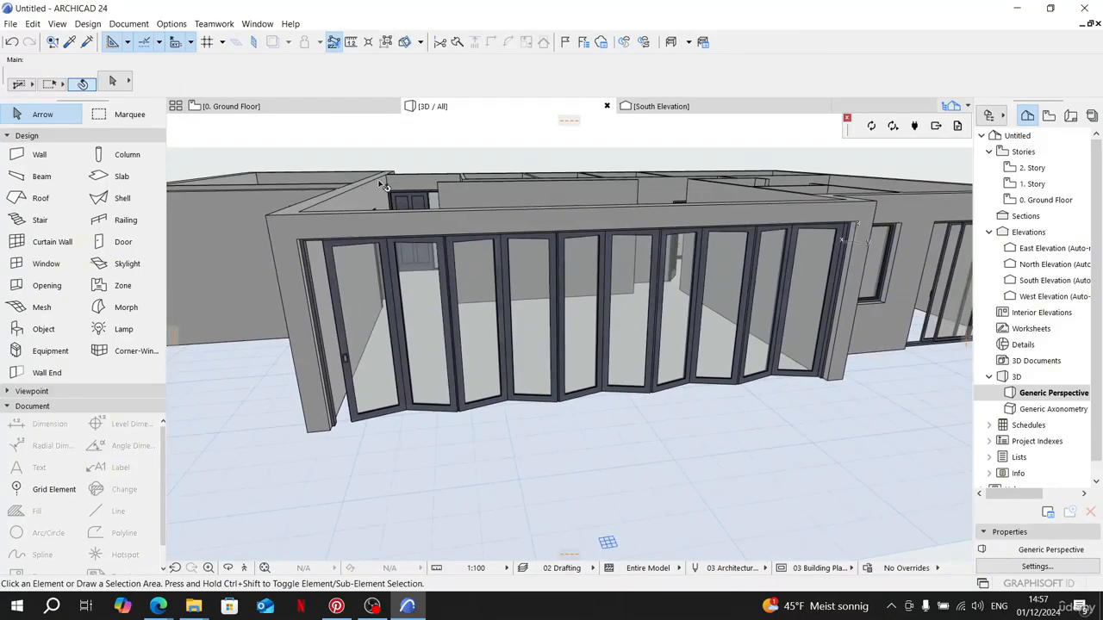
Step: Reduce the folding door's 3D opening-by-folding width so that its leaves close flat in the model
{"action": "left_click", "coordinate": [246, 109]}
{"action": "left_click", "coordinate": [548, 255]}
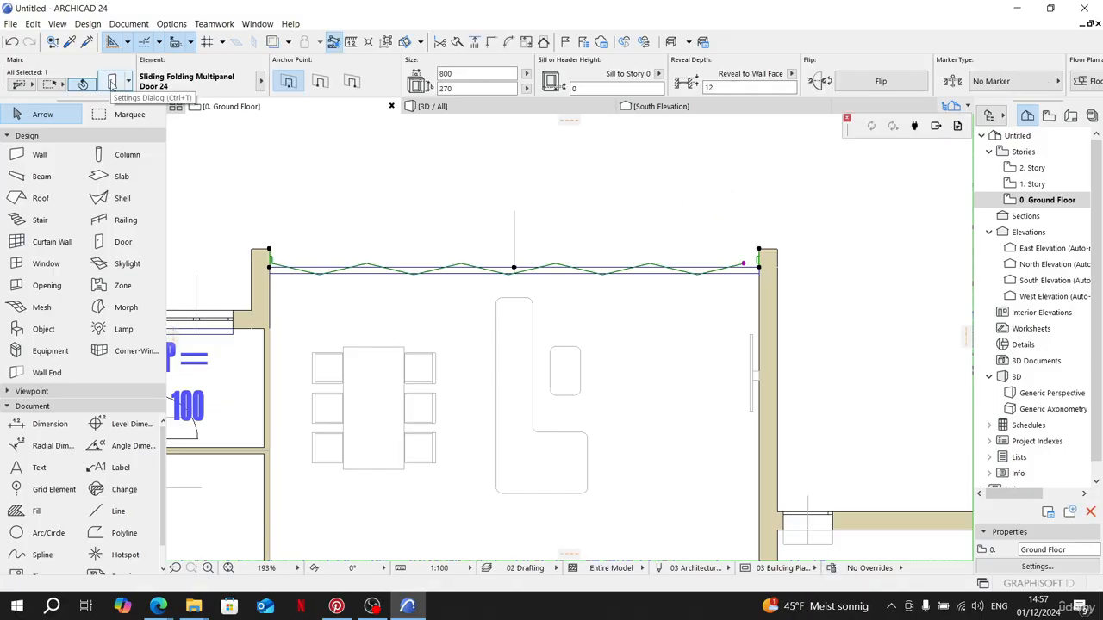
{"action": "key", "text": "ctrl+t"}
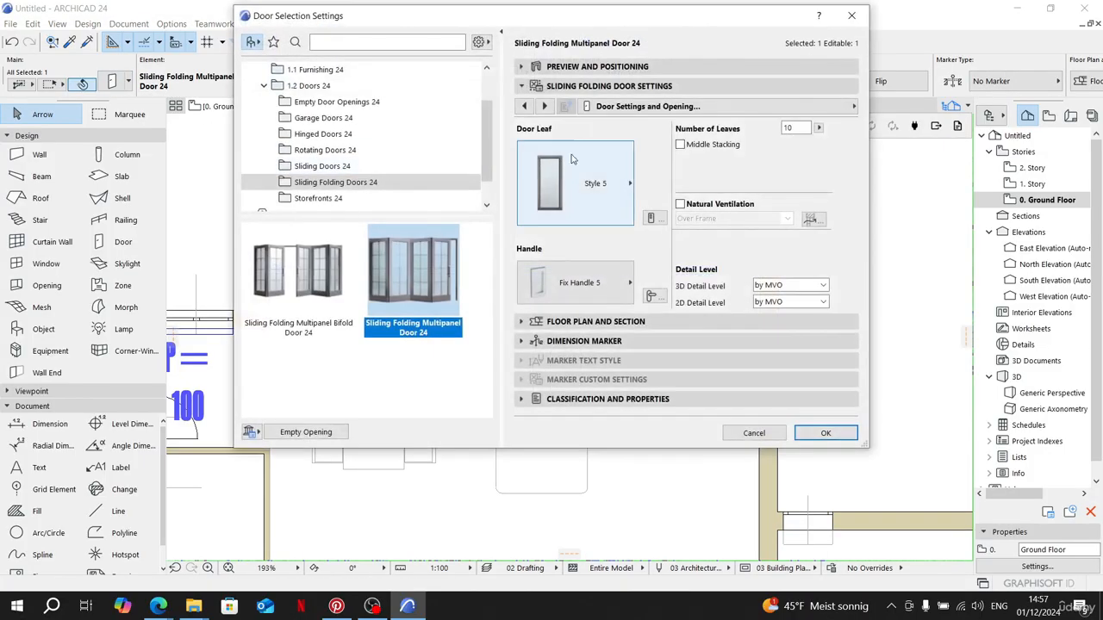
{"action": "left_click", "coordinate": [544, 105]}
{"action": "left_click", "coordinate": [545, 105]}
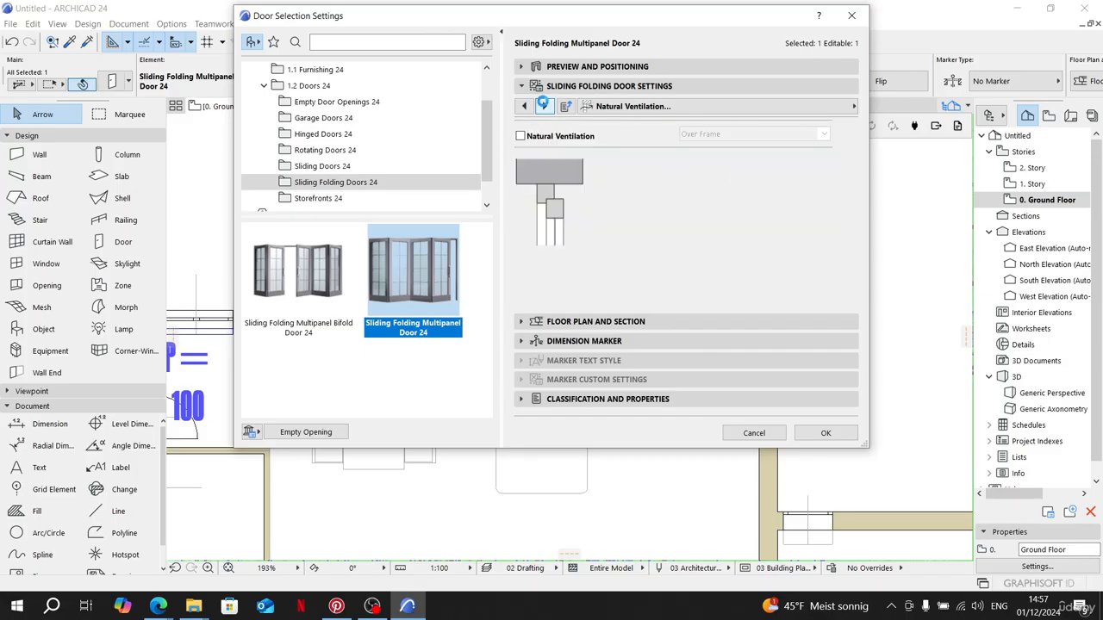
{"action": "left_click", "coordinate": [544, 104]}
{"action": "left_click", "coordinate": [543, 104]}
{"action": "left_click", "coordinate": [543, 103]}
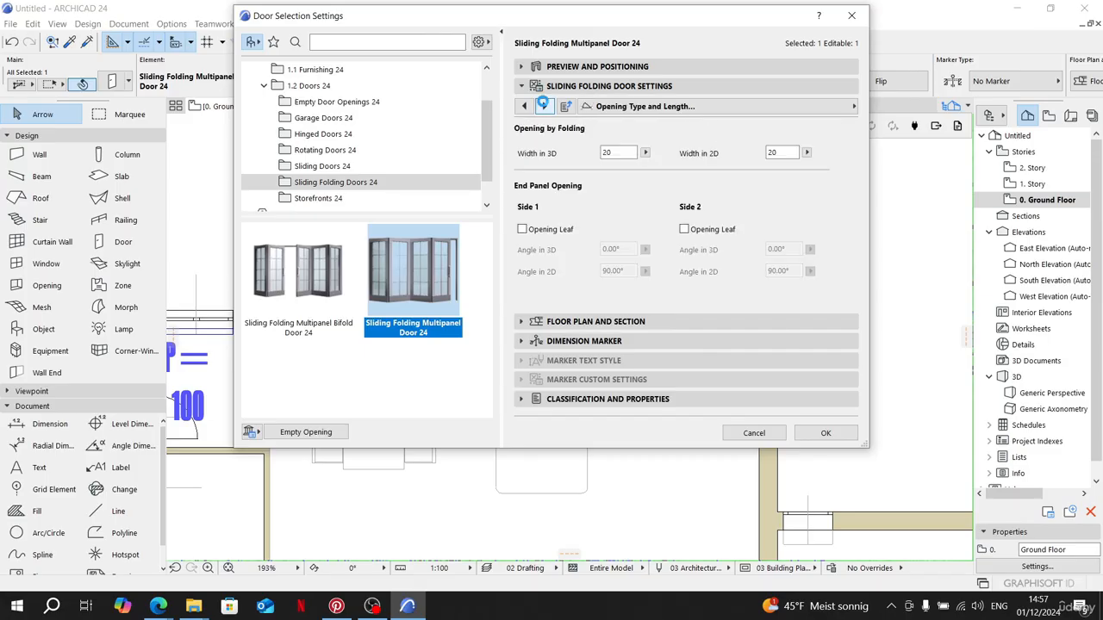
{"action": "left_click", "coordinate": [619, 151]}
{"action": "left_click_drag", "start_coordinate": [619, 152], "coordinate": [580, 168]}
{"action": "key", "text": "Return"}
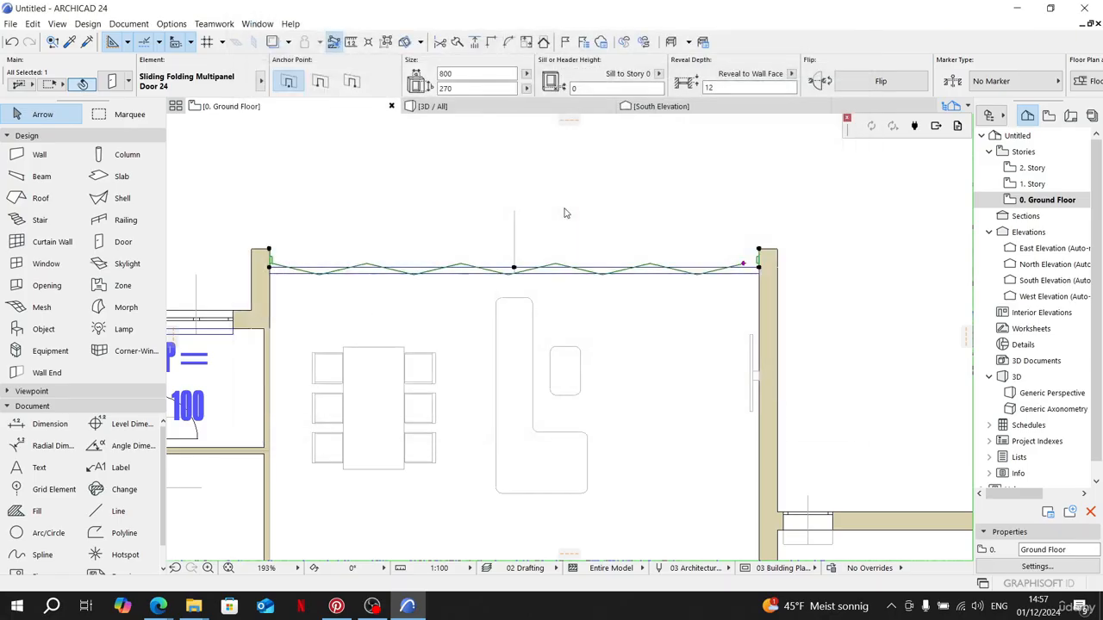
Step: Examine the closed folding door in the 3D view and try measuring at its end leaf
{"action": "key", "text": "F3"}
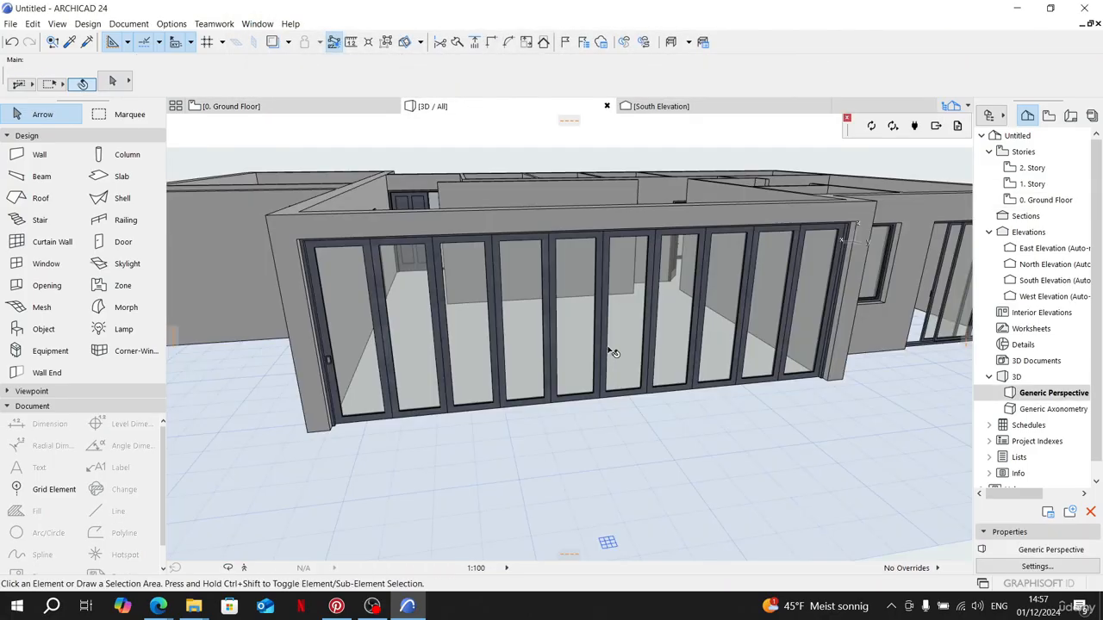
{"action": "scroll", "coordinate": [664, 371], "scroll_direction": "down", "scroll_amount": 2}
{"action": "mouse_move", "coordinate": [674, 367]}
{"action": "middle_mouse_down"}
{"action": "mouse_move", "coordinate": [536, 284]}
{"action": "mouse_move", "coordinate": [480, 290]}
{"action": "mouse_move", "coordinate": [552, 283]}
{"action": "middle_mouse_up"}
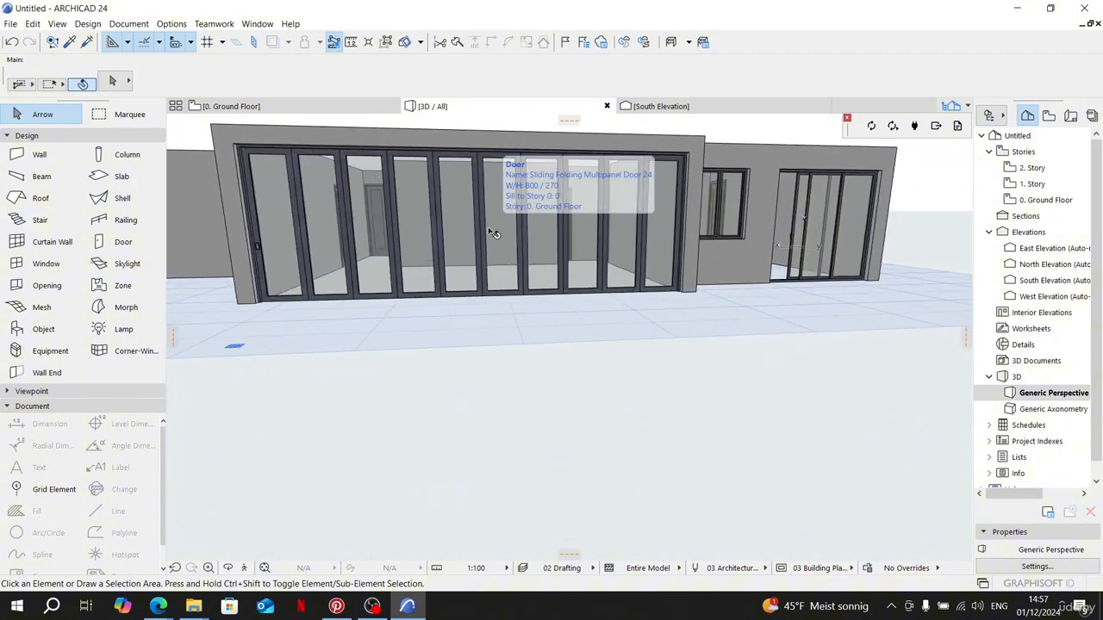
{"action": "scroll", "coordinate": [284, 240], "scroll_direction": "up", "scroll_amount": 5}
{"action": "key", "text": "m"}
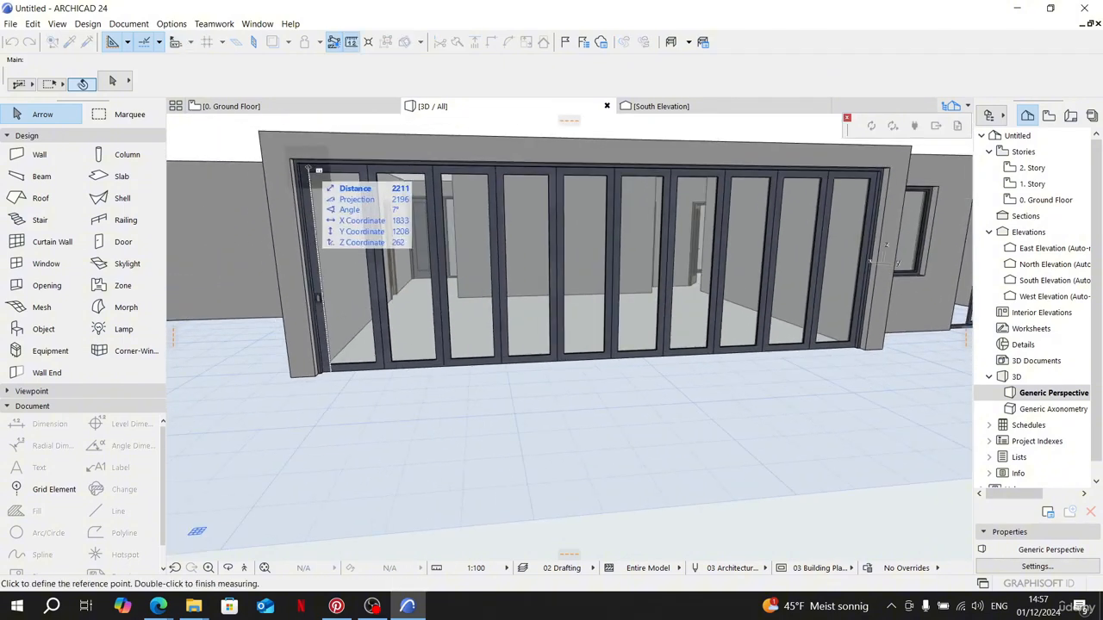
{"action": "key", "text": "Escape"}
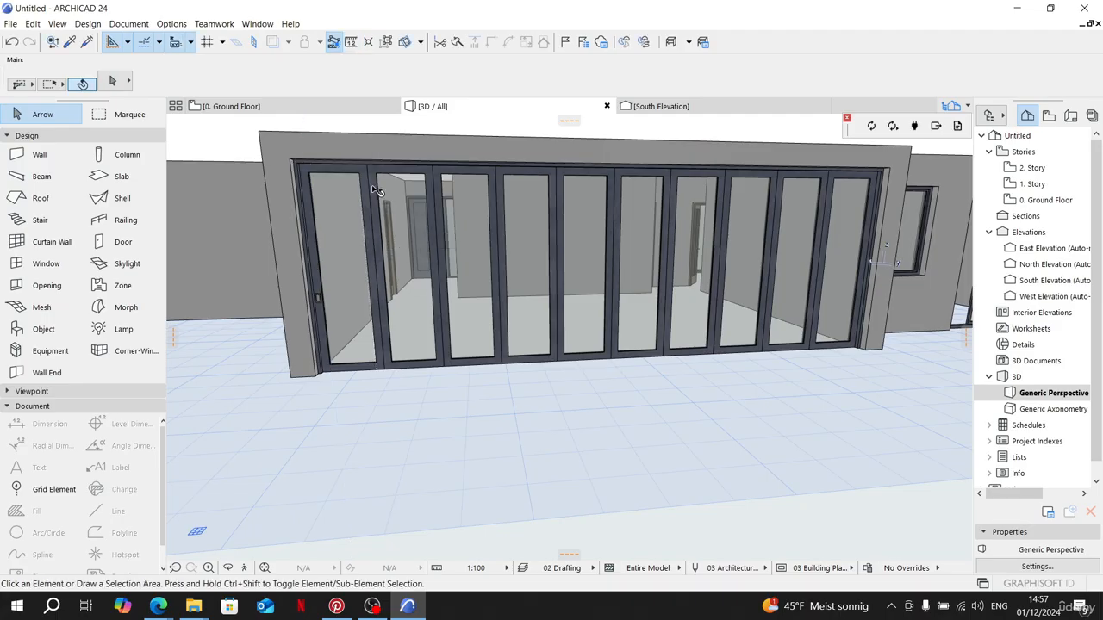
Step: Set the living room folding door's number of leaves to 8
{"action": "left_click", "coordinate": [431, 272]}
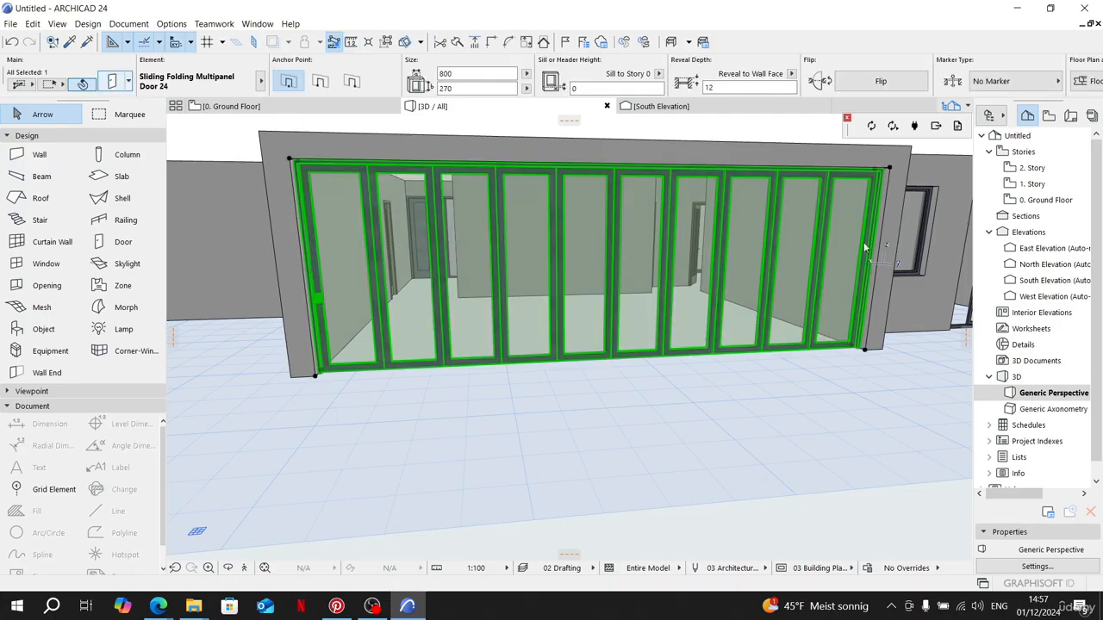
{"action": "double_click", "coordinate": [864, 248]}
{"action": "left_click", "coordinate": [521, 106]}
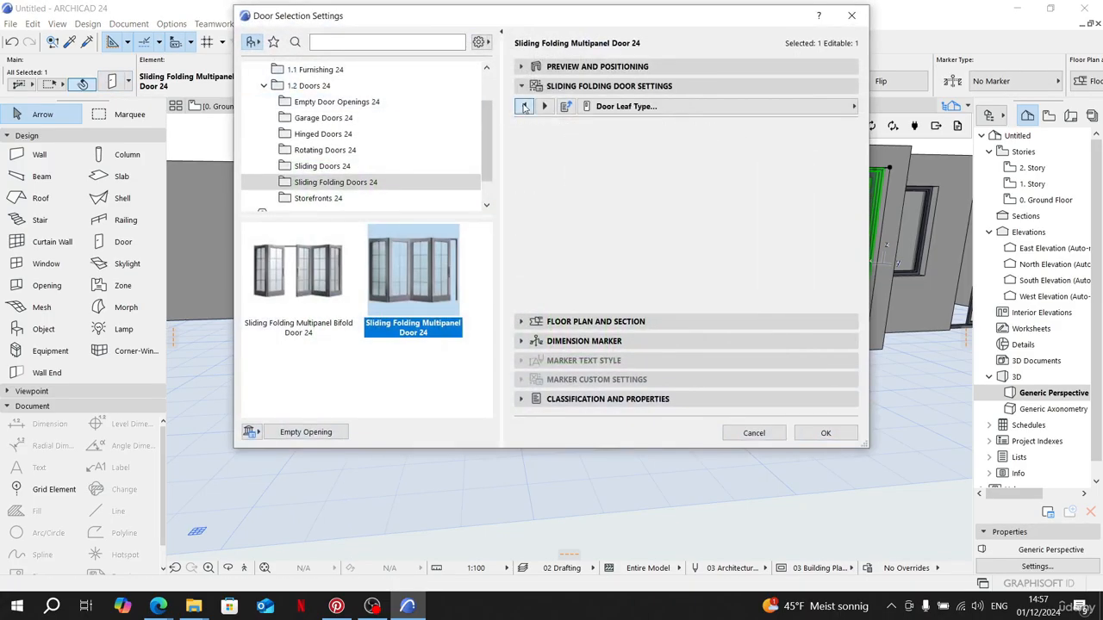
{"action": "left_click", "coordinate": [521, 106]}
{"action": "left_click", "coordinate": [521, 106]}
{"action": "left_click", "coordinate": [521, 106]}
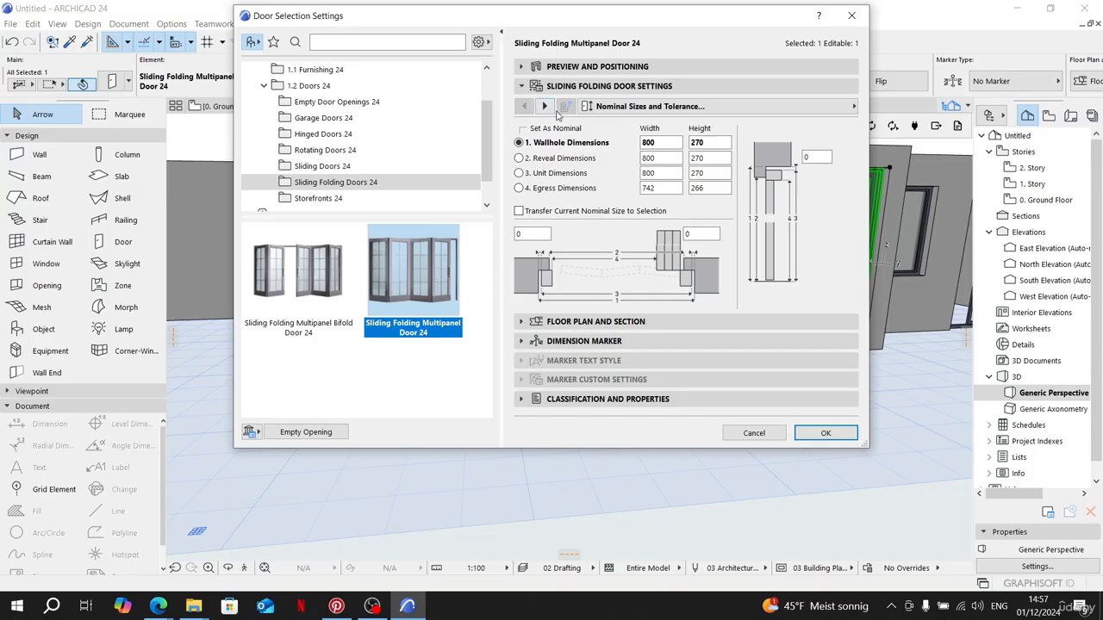
{"action": "left_click", "coordinate": [544, 106]}
{"action": "left_click", "coordinate": [798, 127]}
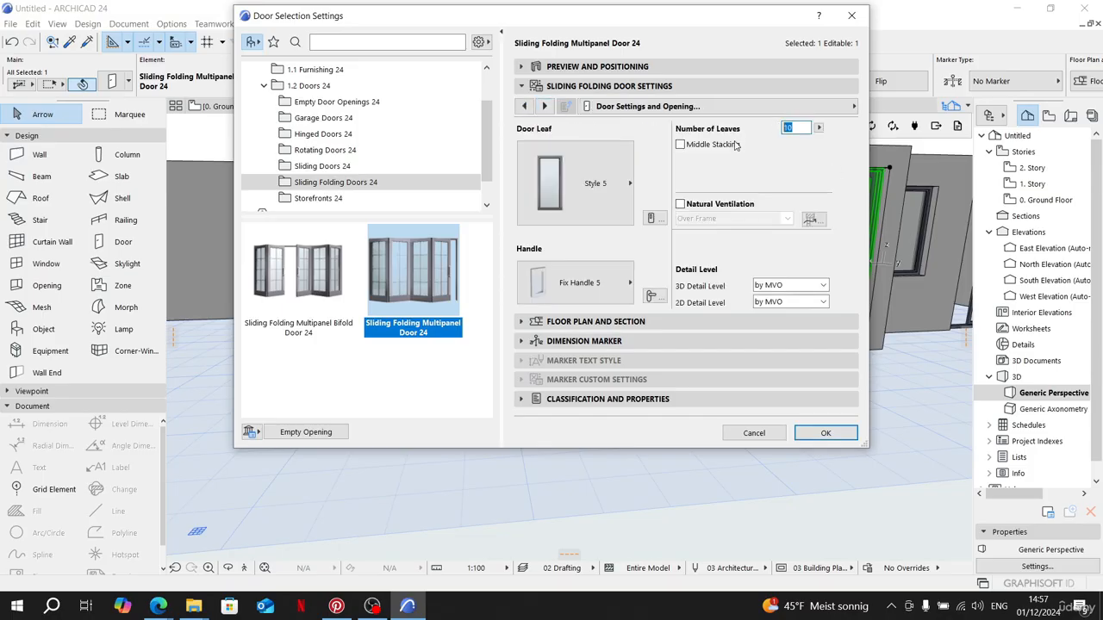
{"action": "key", "text": "Return"}
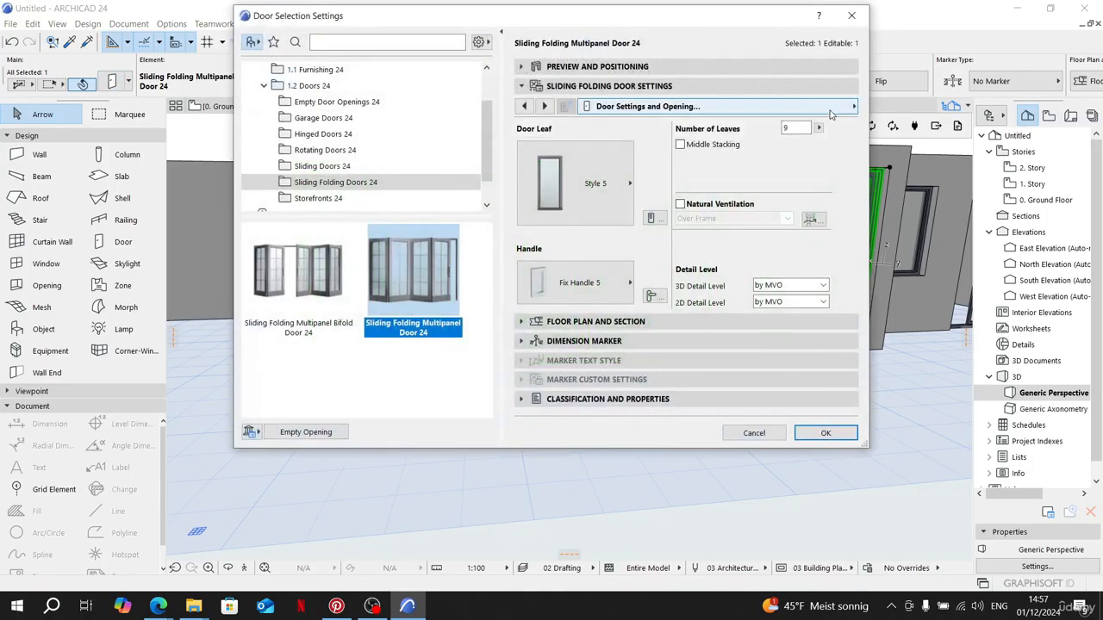
{"action": "left_click_drag", "start_coordinate": [807, 128], "coordinate": [783, 127]}
{"action": "type", "text": "8"}
{"action": "key", "text": "Return"}
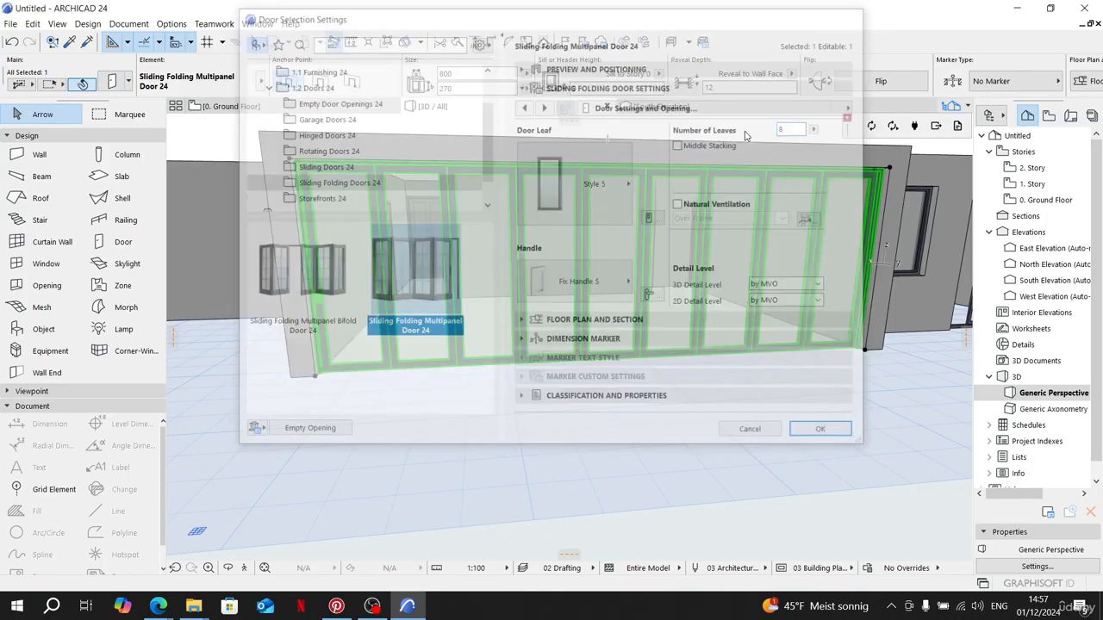
{"action": "left_click", "coordinate": [587, 416]}
Step: Set the living room folding door's uniform frame width to 2
{"action": "middle_click_drag", "start_coordinate": [607, 373], "coordinate": [570, 368], "text": "shift"}
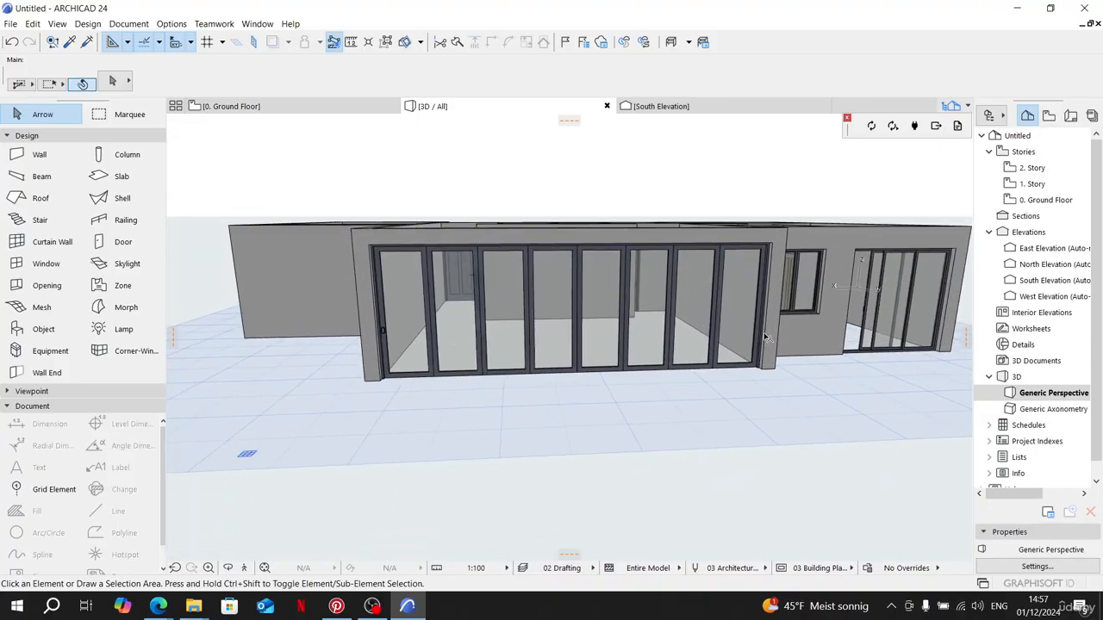
{"action": "scroll", "coordinate": [764, 337], "scroll_direction": "down", "scroll_amount": 1}
{"action": "middle_click_drag", "start_coordinate": [413, 285], "coordinate": [560, 305], "text": "shift"}
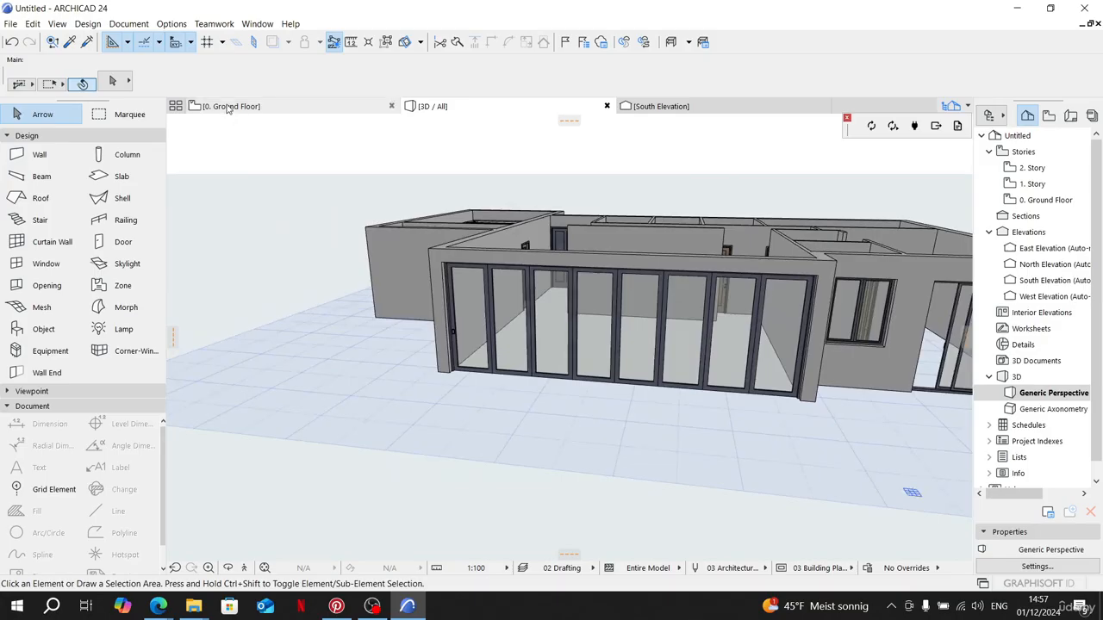
{"action": "scroll", "coordinate": [613, 327], "scroll_direction": "up", "scroll_amount": 2}
{"action": "scroll", "coordinate": [616, 328], "scroll_direction": "up", "scroll_amount": 4}
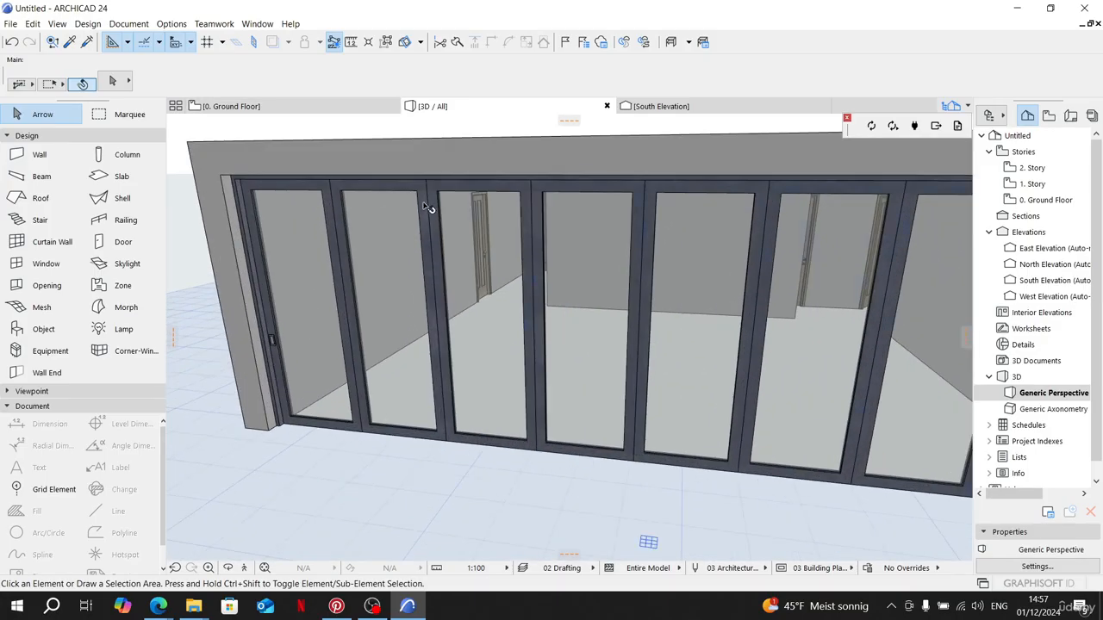
{"action": "left_click", "coordinate": [428, 207]}
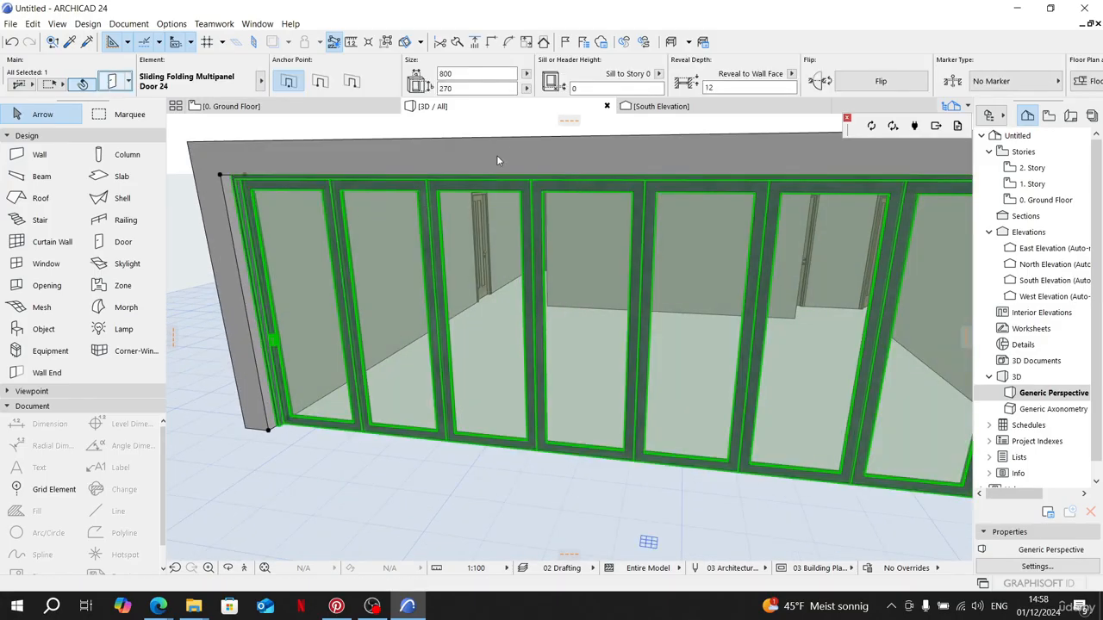
{"action": "key", "text": "ctrl+t"}
{"action": "left_click", "coordinate": [523, 107]}
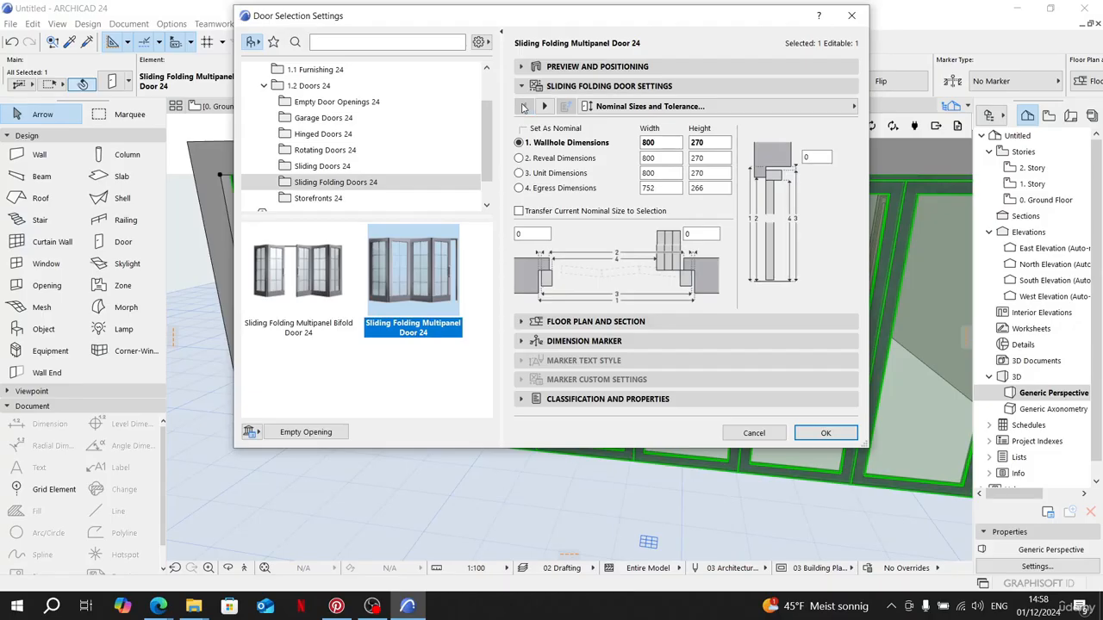
{"action": "left_click", "coordinate": [544, 106]}
{"action": "left_click", "coordinate": [544, 107]}
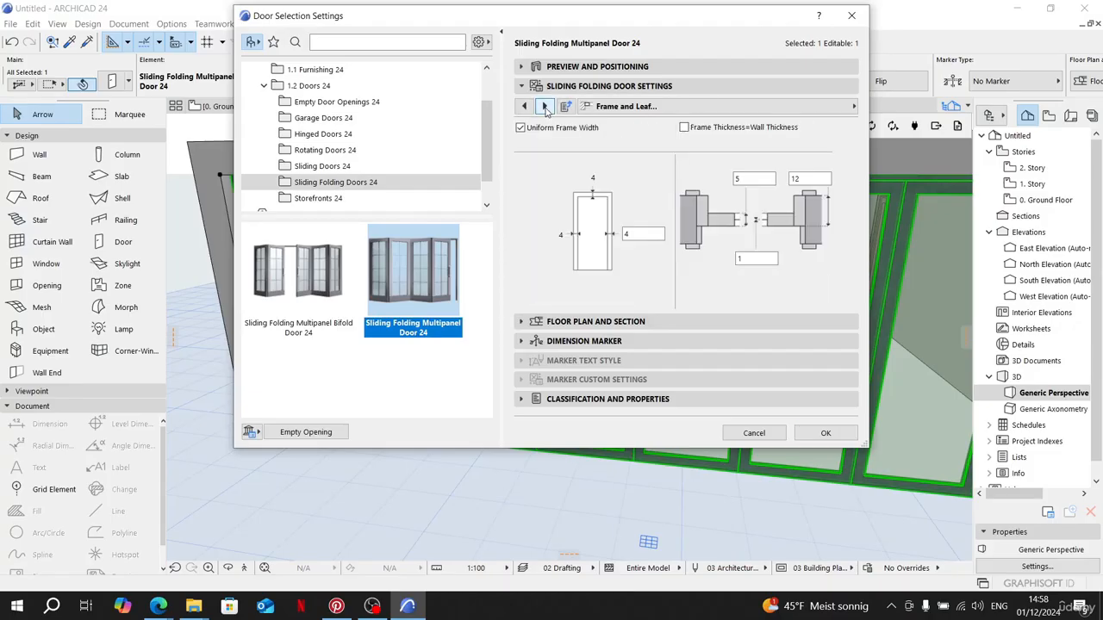
{"action": "left_click", "coordinate": [649, 233]}
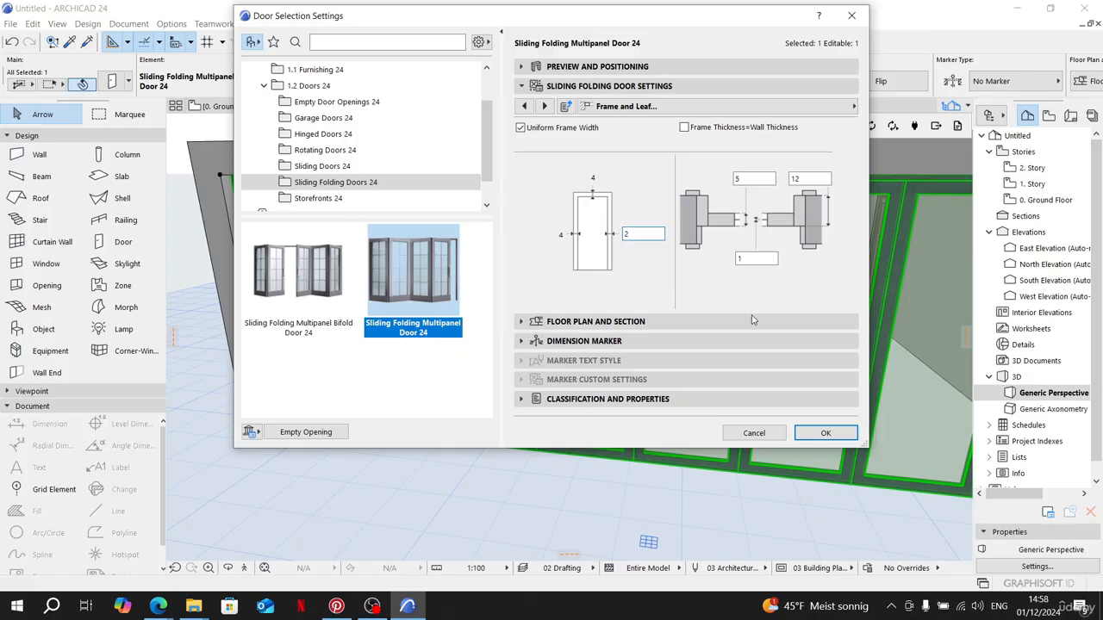
{"action": "left_click", "coordinate": [825, 433]}
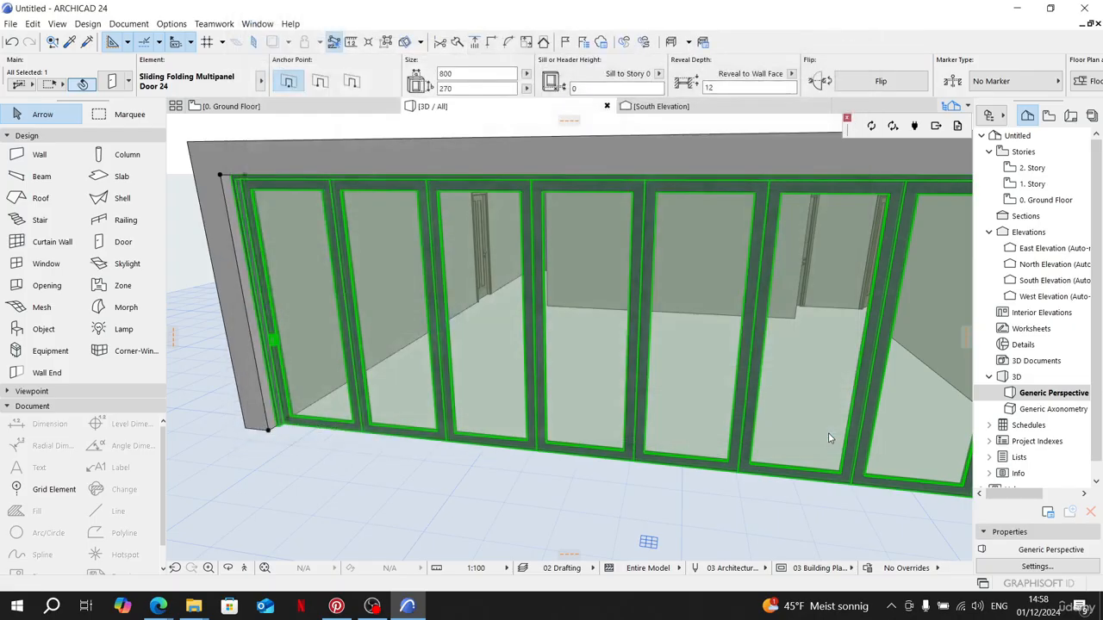
Step: Set the folding door's frame thickness to 7 in its frame and leaf settings
{"action": "middle_click_drag", "start_coordinate": [832, 437], "coordinate": [637, 361], "text": "shift"}
{"action": "left_click", "coordinate": [112, 88]}
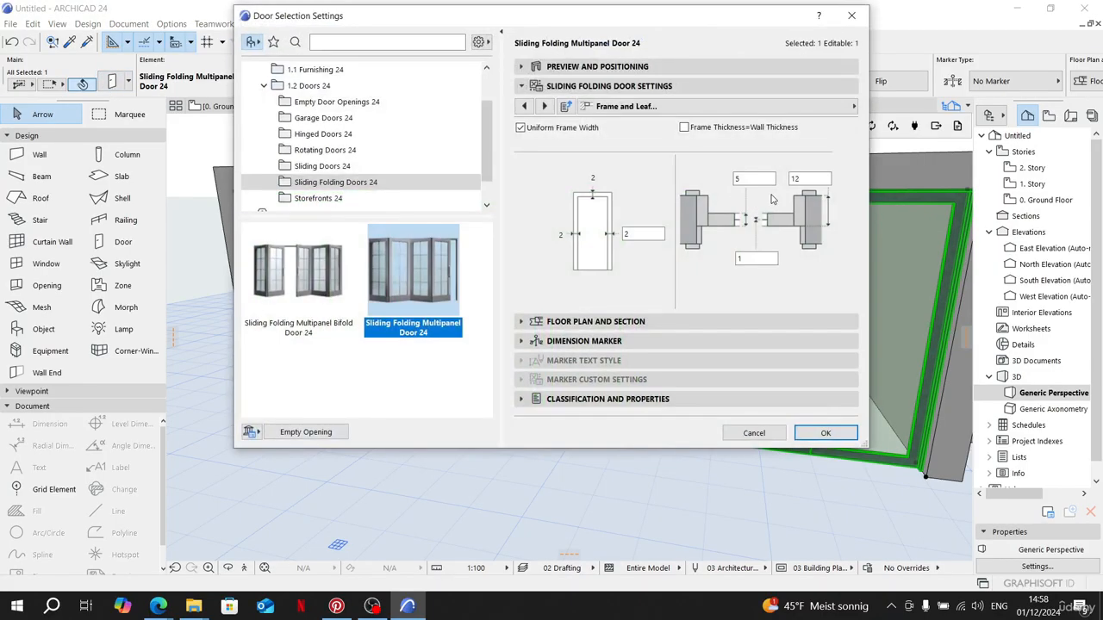
{"action": "left_click", "coordinate": [523, 106]}
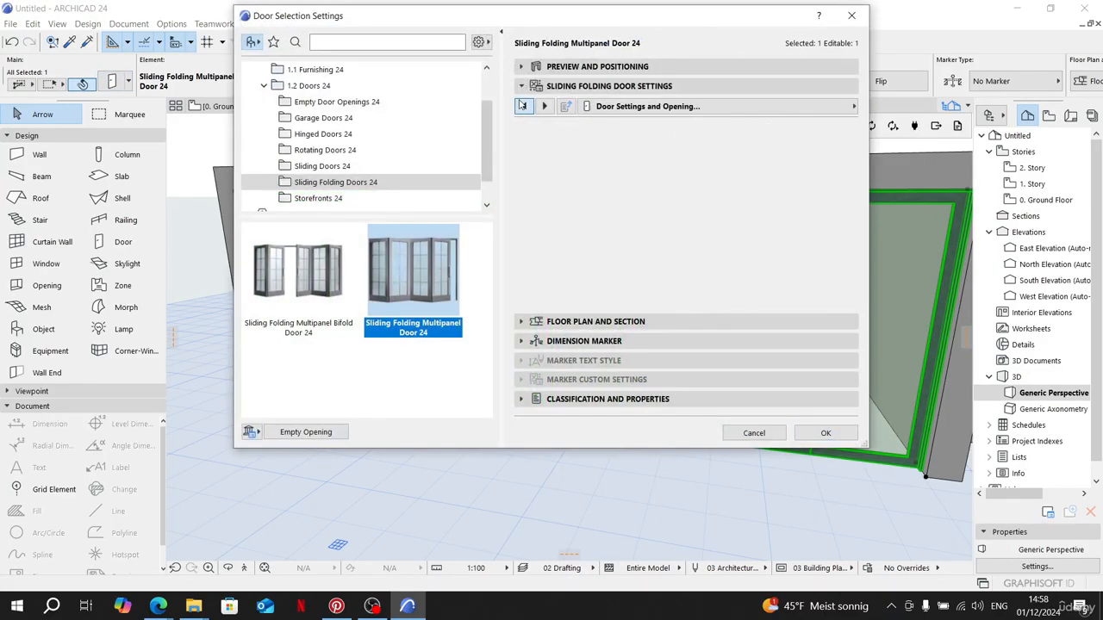
{"action": "left_click", "coordinate": [521, 104]}
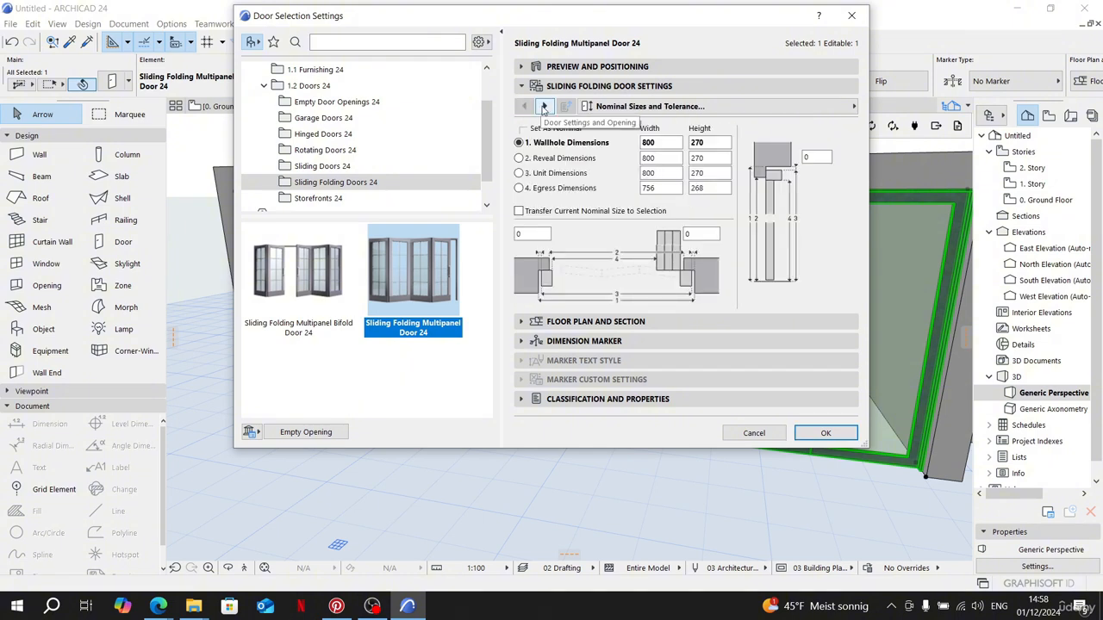
{"action": "left_click", "coordinate": [544, 106]}
{"action": "left_click", "coordinate": [544, 106]}
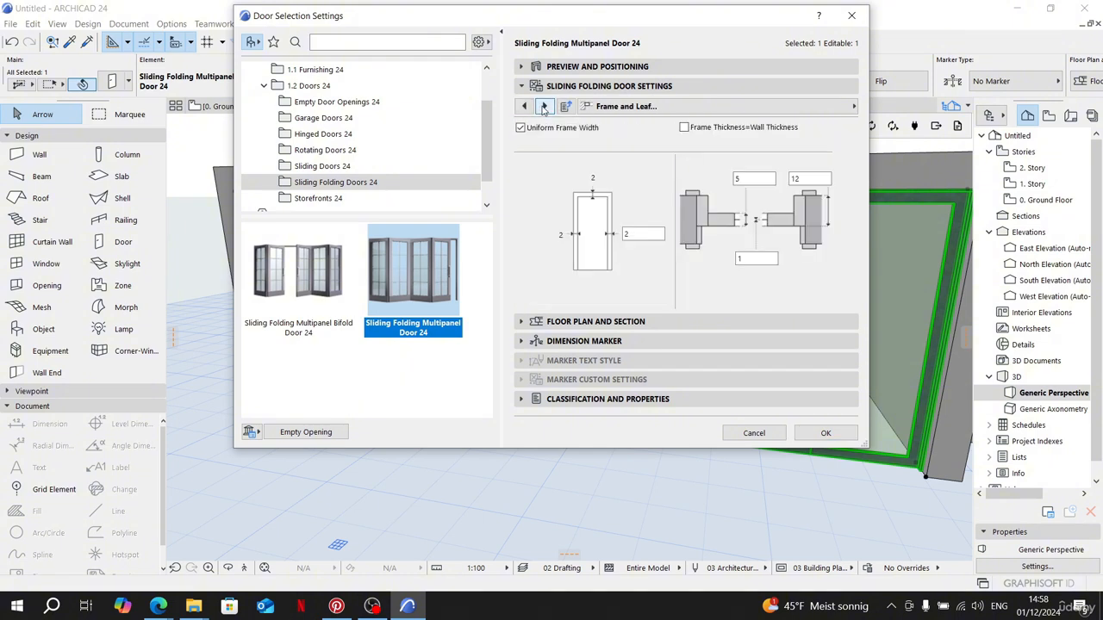
{"action": "left_click", "coordinate": [805, 184]}
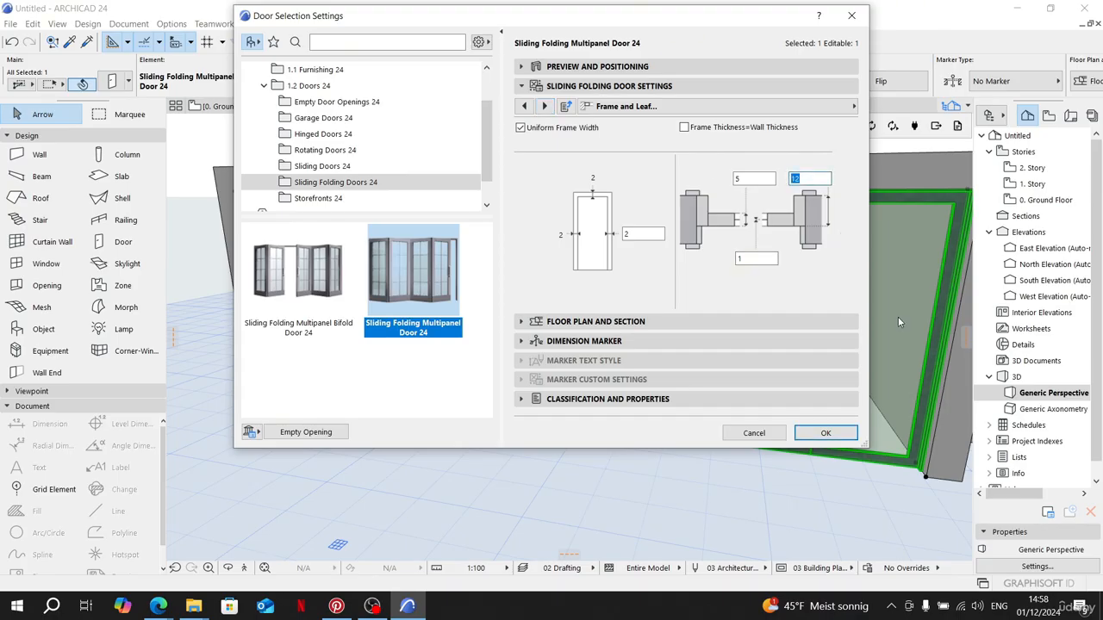
{"action": "type", "text": "7"}
{"action": "left_click", "coordinate": [825, 433]}
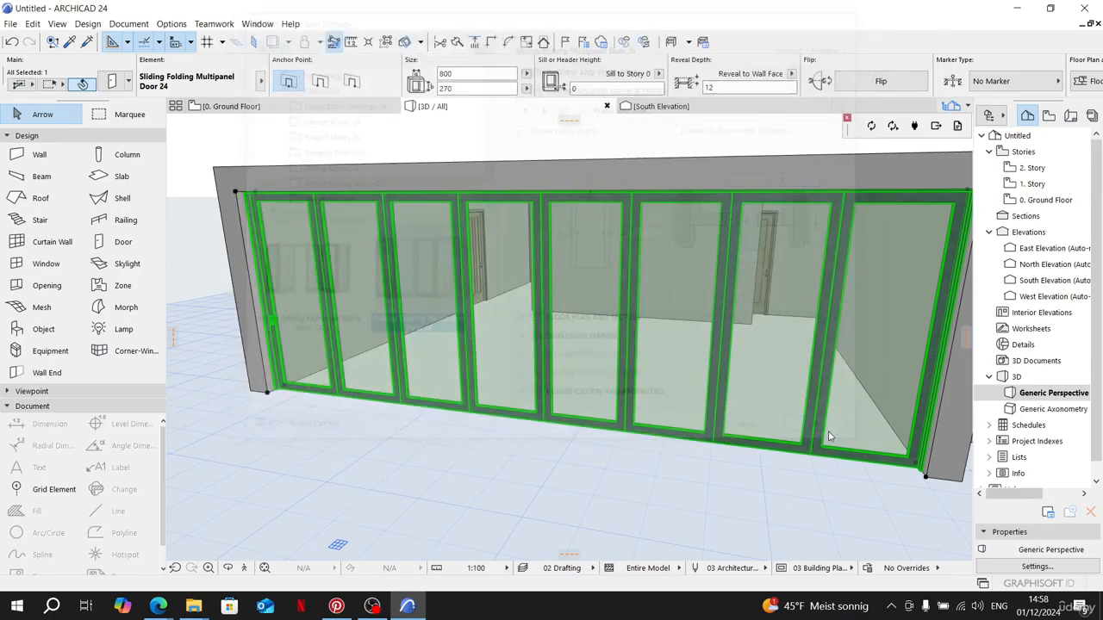
Step: Inspect the folding door from outside in 3D, return to the ground floor plan and clear the selection
{"action": "middle_click_drag", "start_coordinate": [678, 356], "coordinate": [677, 416], "text": "shift"}
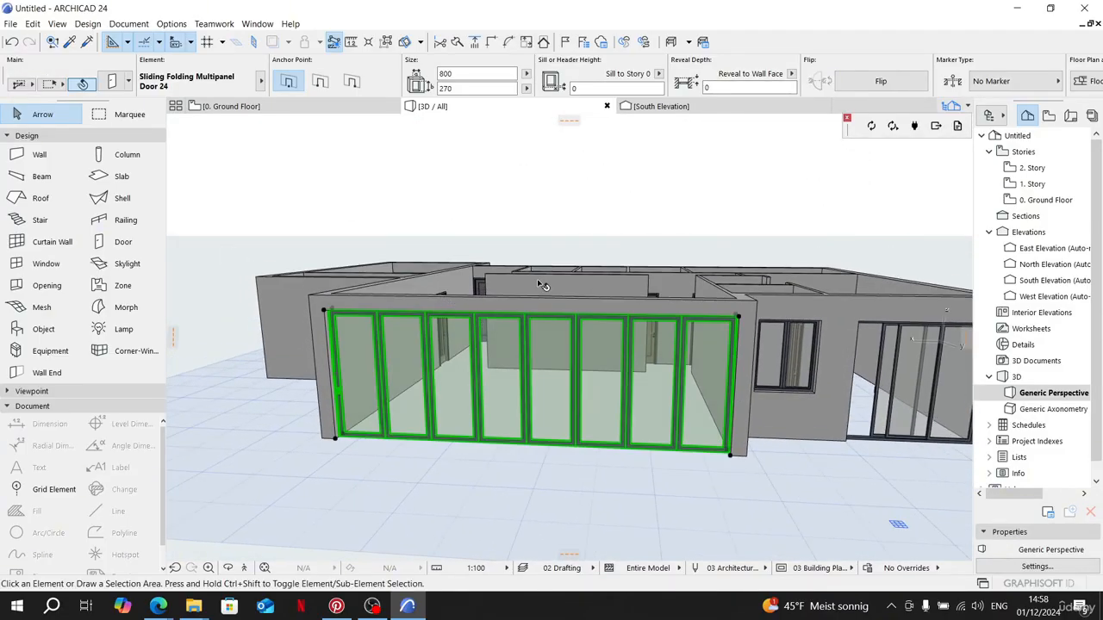
{"action": "scroll", "coordinate": [560, 338], "scroll_direction": "up", "scroll_amount": 5}
{"action": "left_click", "coordinate": [231, 106]}
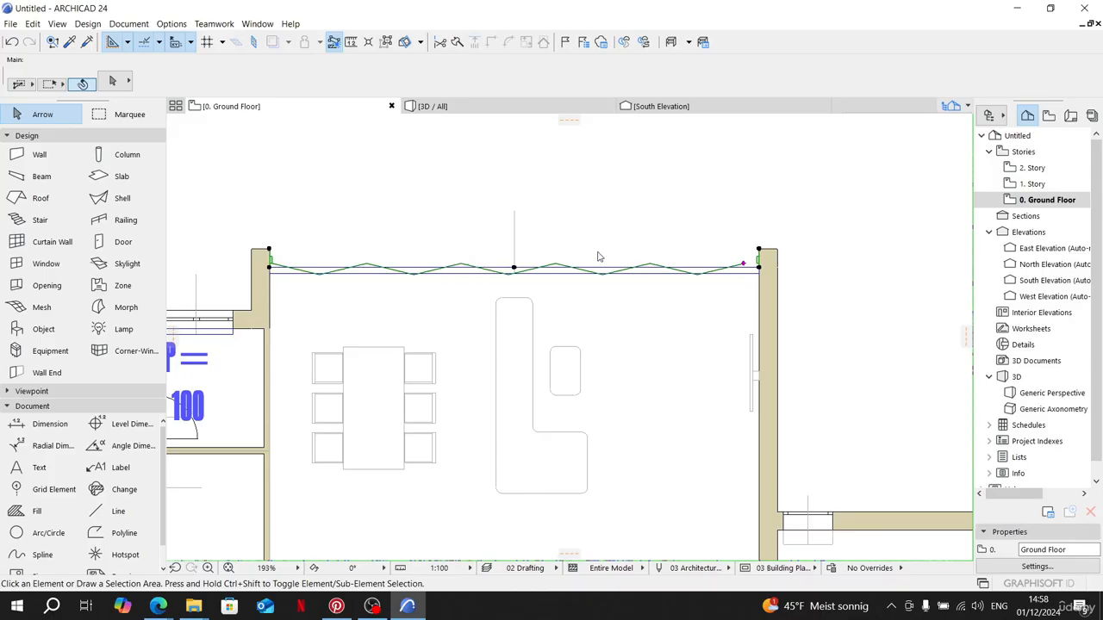
{"action": "scroll", "coordinate": [640, 273], "scroll_direction": "down", "scroll_amount": 3}
{"action": "left_click", "coordinate": [819, 200]}
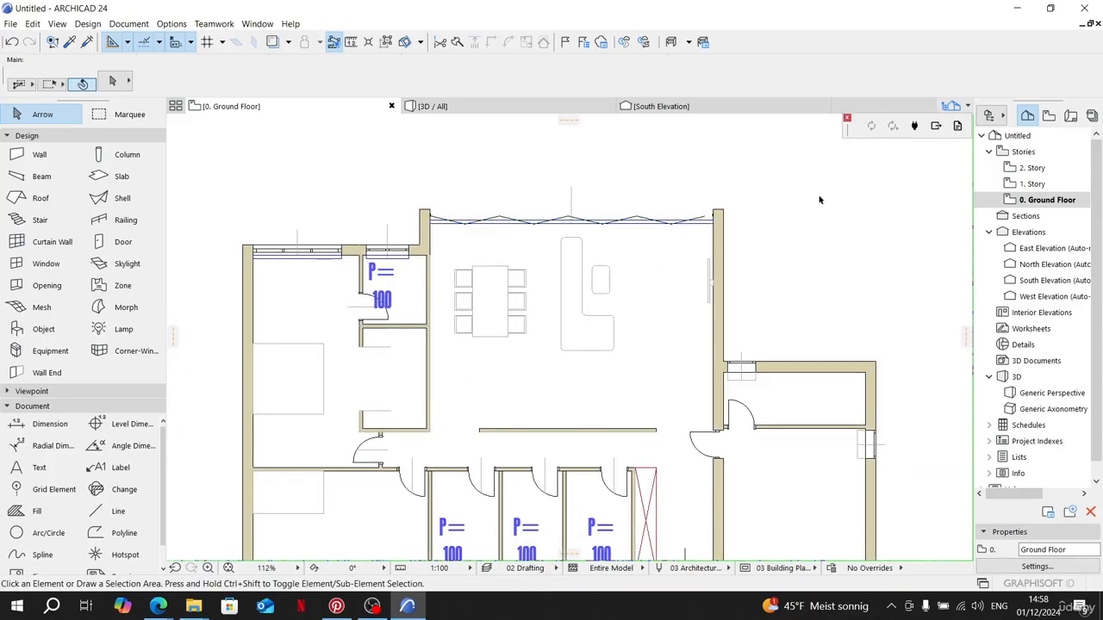
Step: Draw a rectangular marquee around the whole house on the ground floor plan
{"action": "scroll", "coordinate": [775, 172], "scroll_direction": "down", "scroll_amount": 2}
{"action": "scroll", "coordinate": [664, 419], "scroll_direction": "up", "scroll_amount": 4}
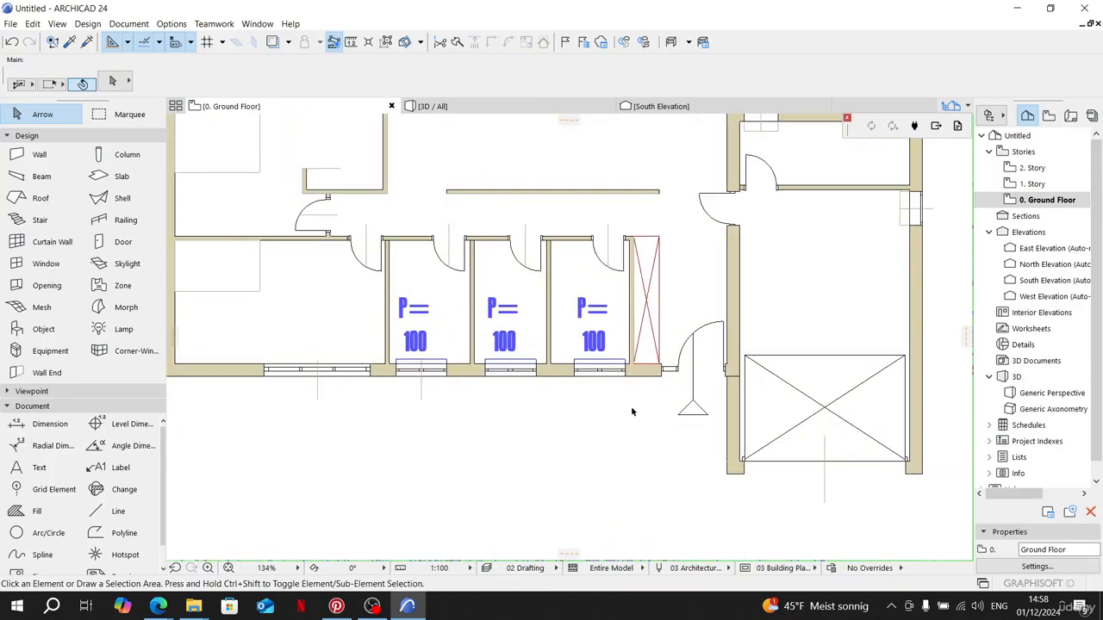
{"action": "scroll", "coordinate": [632, 411], "scroll_direction": "down", "scroll_amount": 3}
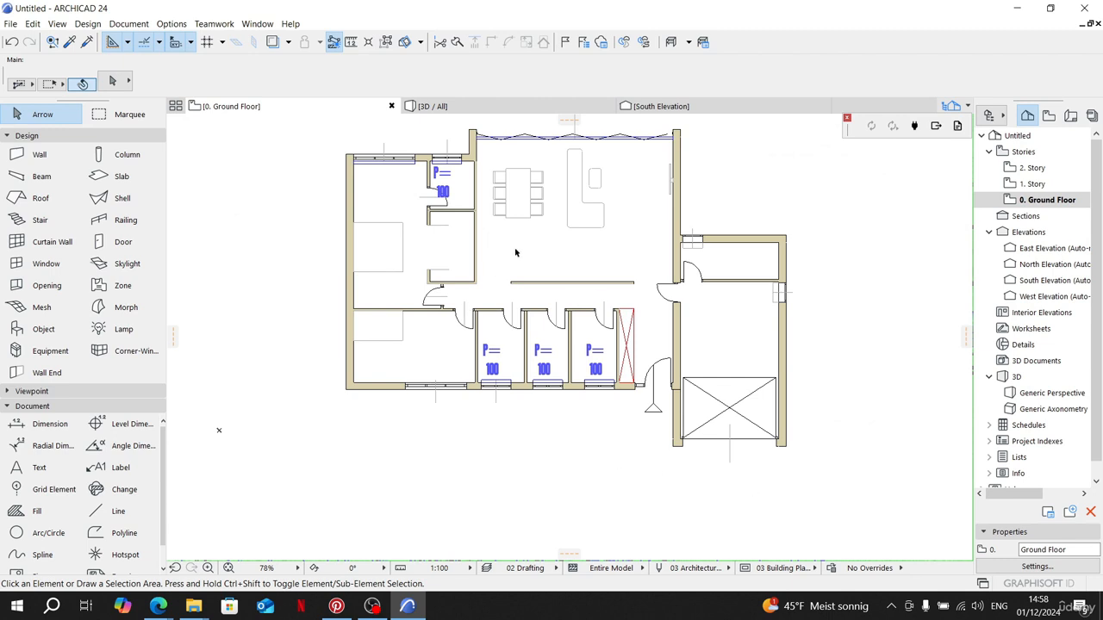
{"action": "middle_click_drag", "start_coordinate": [270, 225], "coordinate": [270, 252]}
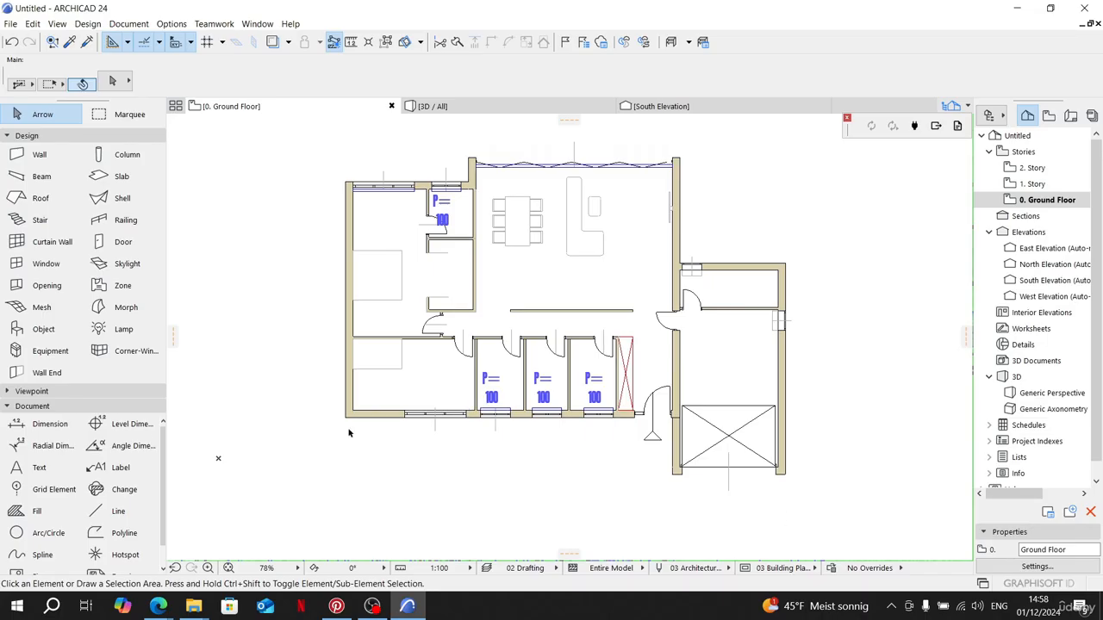
{"action": "left_click", "coordinate": [121, 114]}
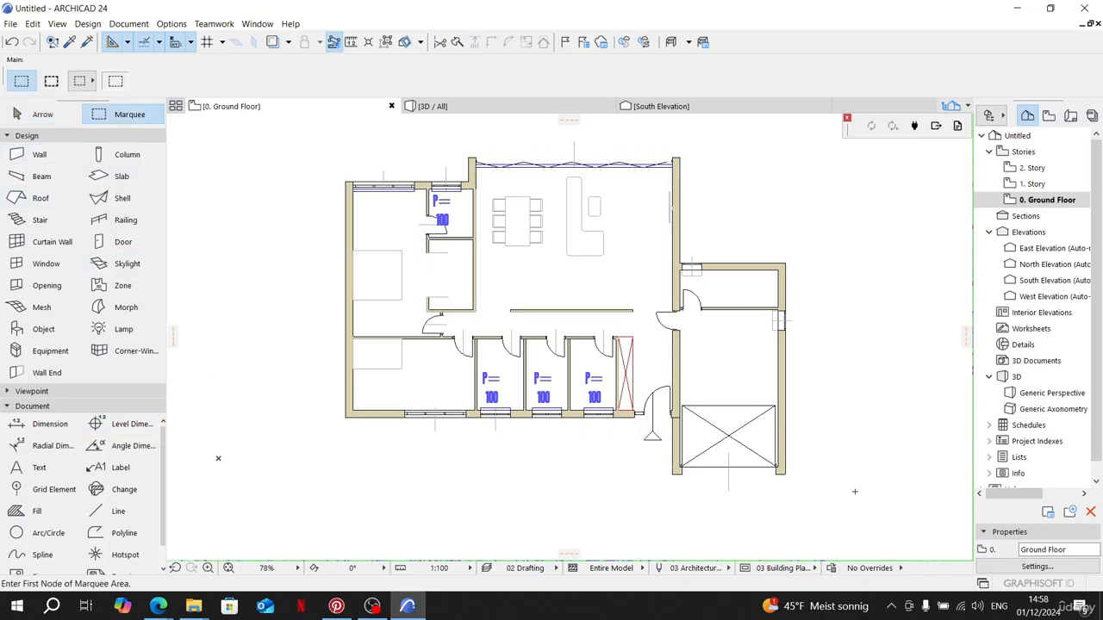
{"action": "left_click", "coordinate": [853, 497]}
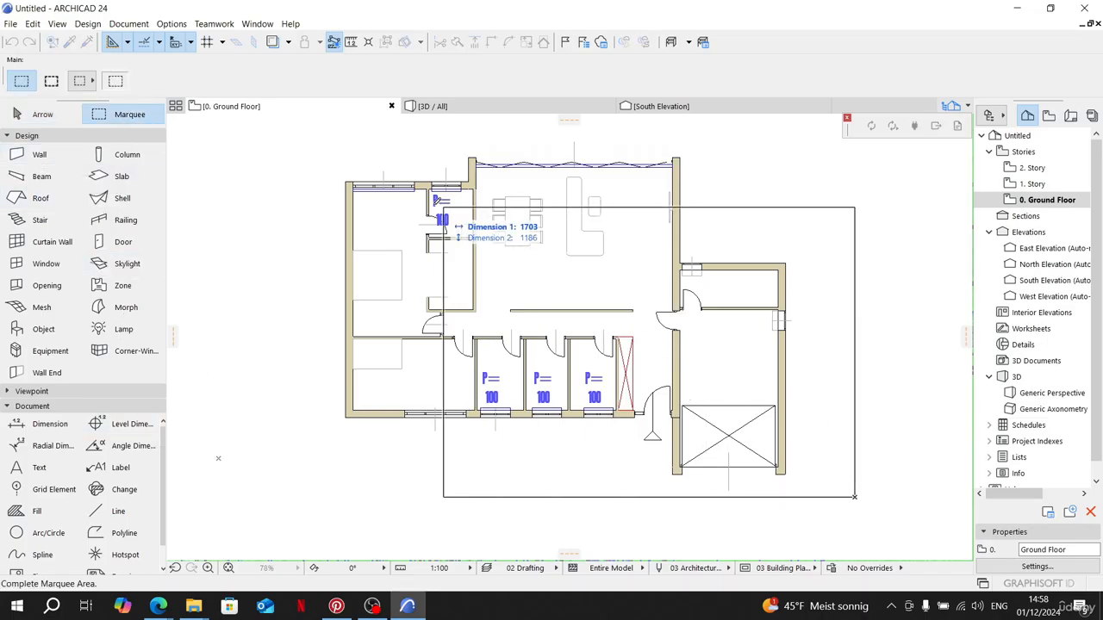
{"action": "left_click", "coordinate": [306, 134]}
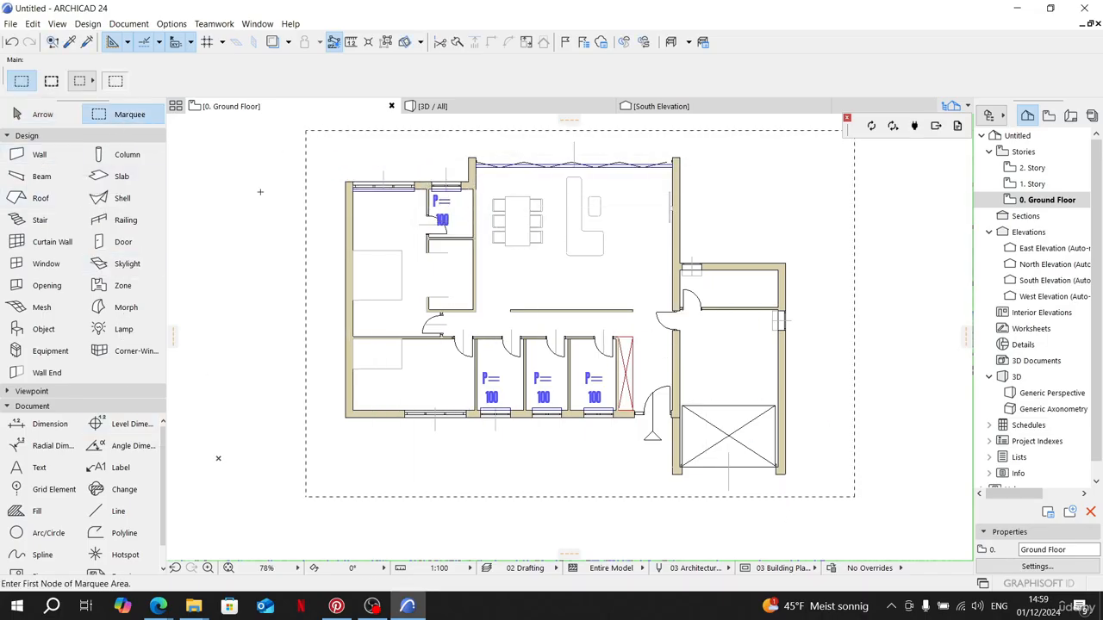
Step: Try to select all polylines inside the marquee while leaving out the living room furniture
{"action": "left_click", "coordinate": [122, 515]}
{"action": "left_click", "coordinate": [122, 532]}
{"action": "key", "text": "ctrl+a"}
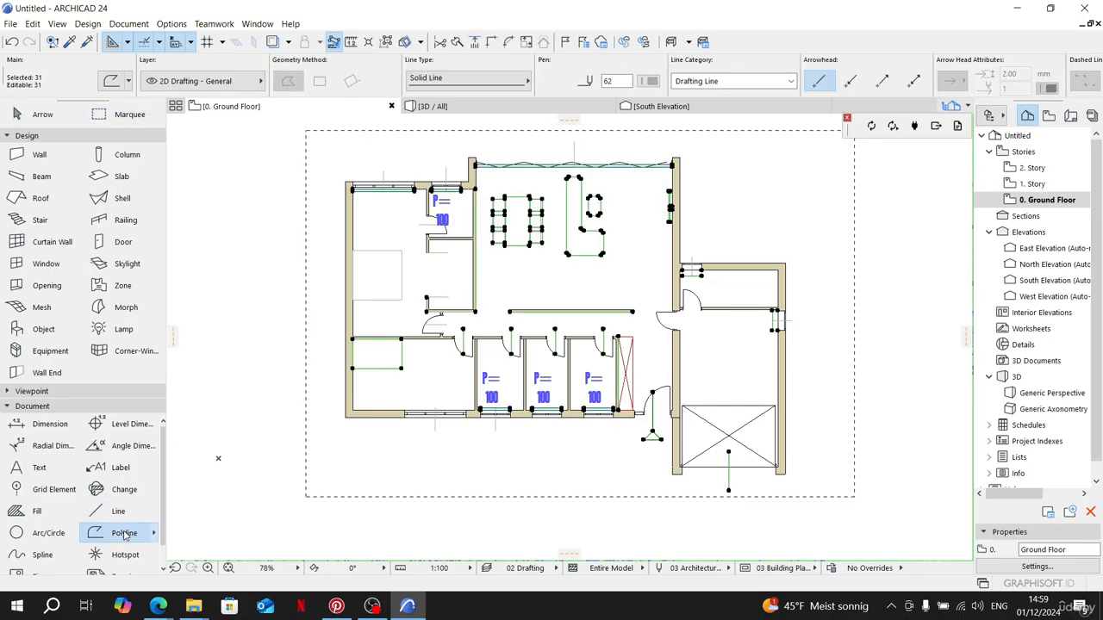
{"action": "left_click", "coordinate": [493, 177]}
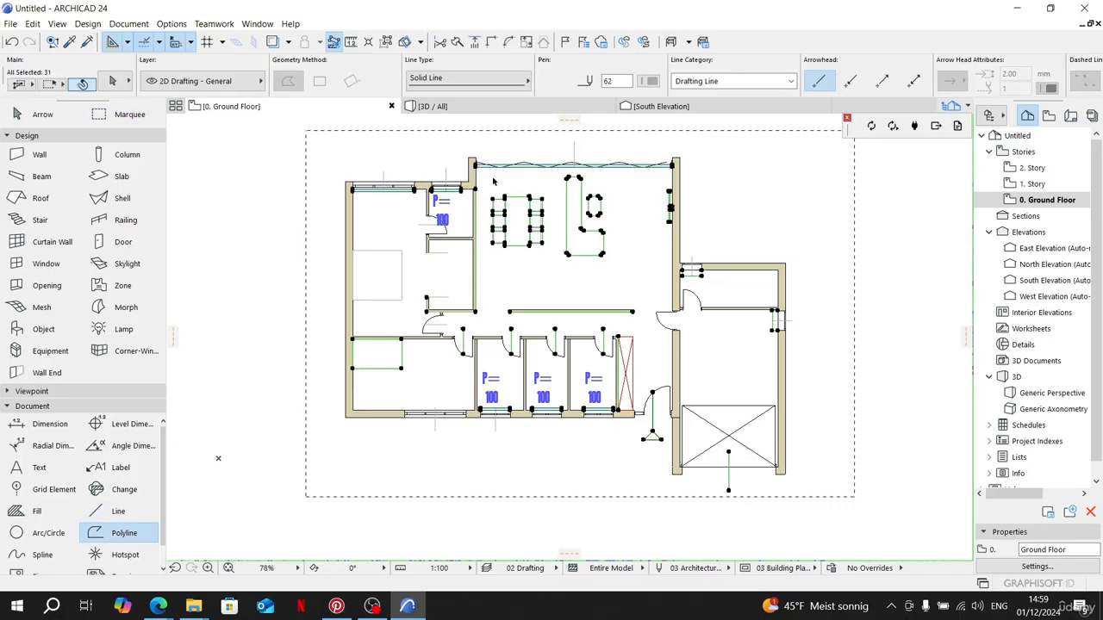
{"action": "left_click", "coordinate": [624, 267]}
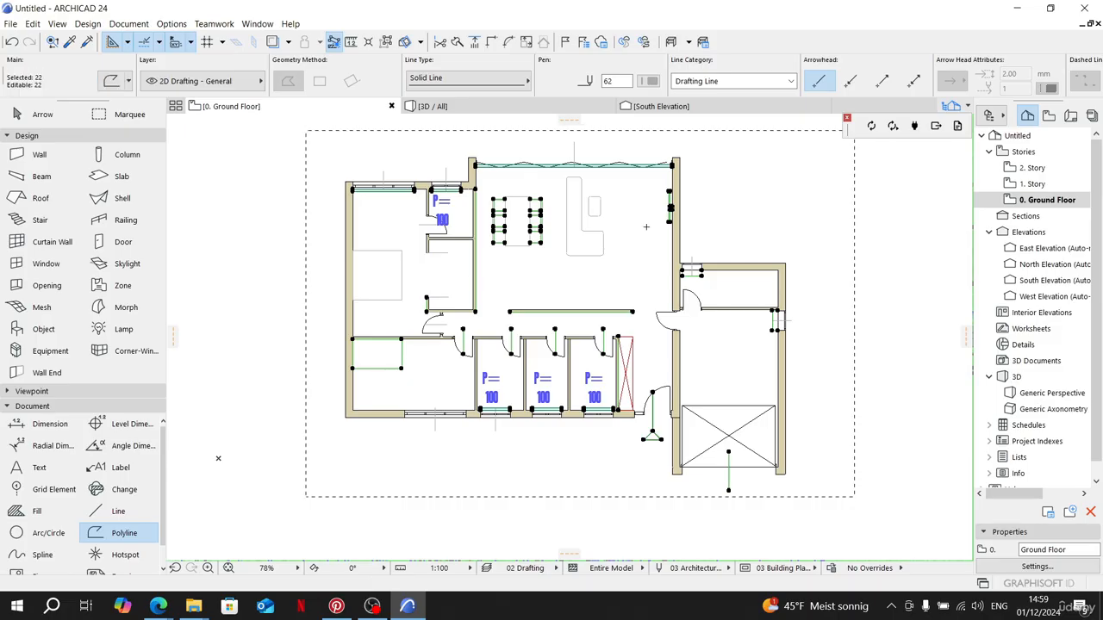
{"action": "scroll", "coordinate": [490, 195], "scroll_direction": "up", "scroll_amount": 2}
{"action": "left_click", "coordinate": [488, 184], "text": "shift"}
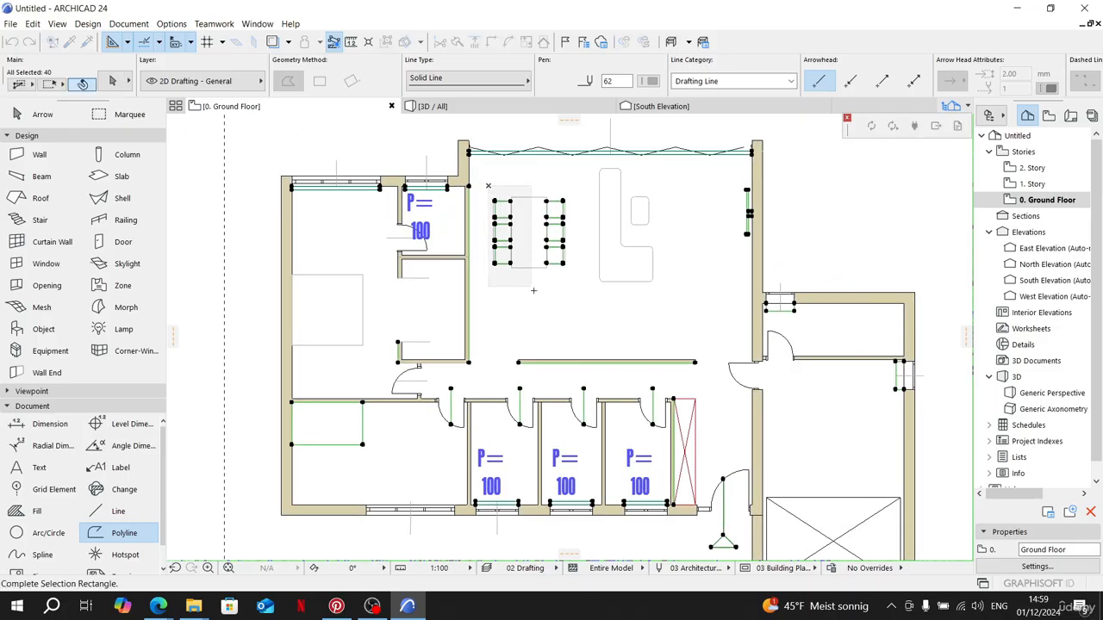
{"action": "left_click", "coordinate": [573, 296], "text": "shift"}
{"action": "key", "text": "Escape"}
{"action": "key", "text": "Escape"}
Step: Draw a marquee about 2301 by 1683 around the whole house and select all polylines inside it
{"action": "scroll", "coordinate": [559, 312], "scroll_direction": "down", "scroll_amount": 4}
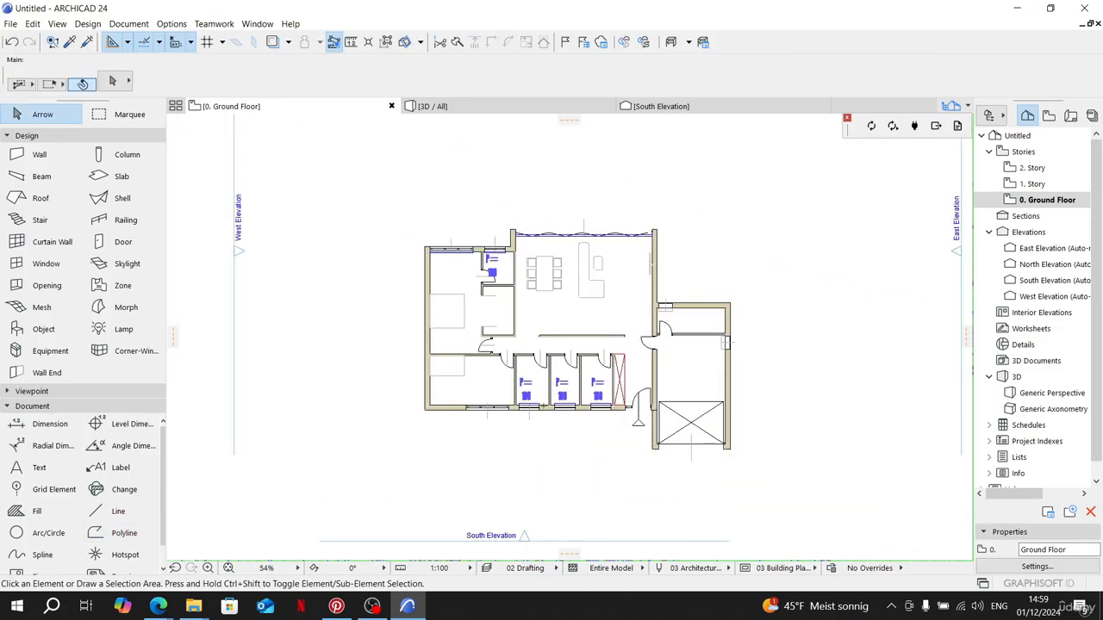
{"action": "left_click", "coordinate": [127, 114]}
{"action": "left_click", "coordinate": [761, 491]}
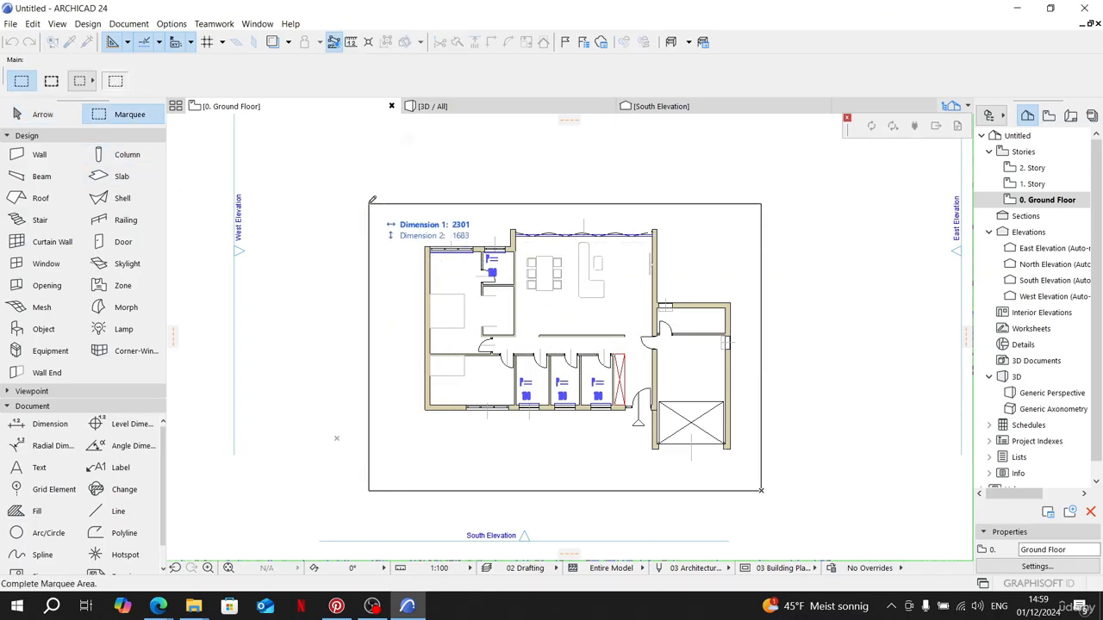
{"action": "left_click", "coordinate": [368, 204]}
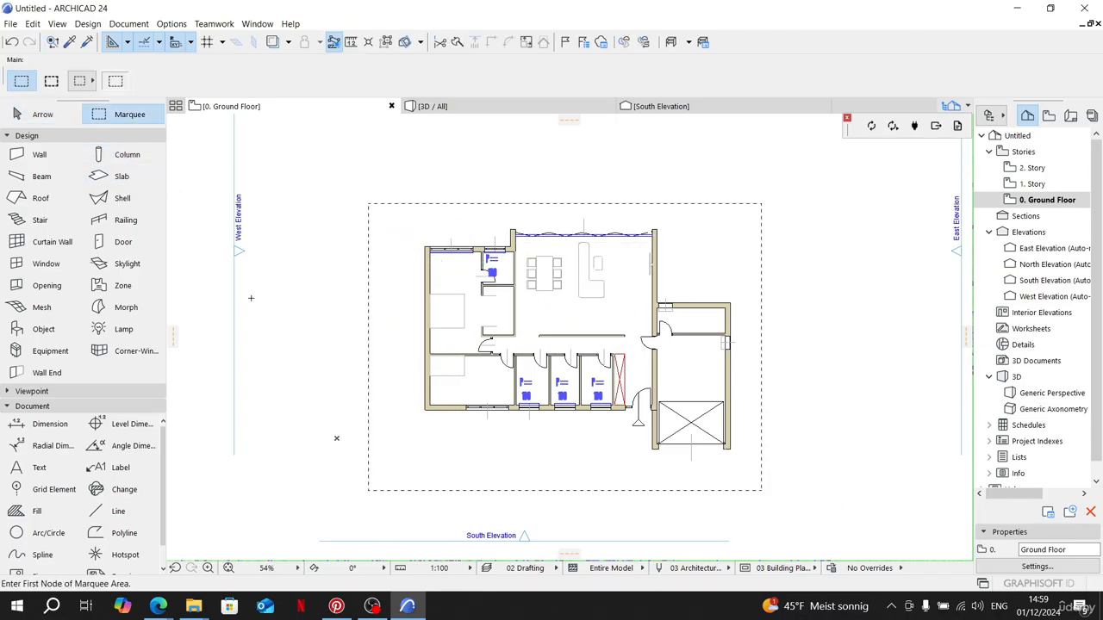
{"action": "left_click", "coordinate": [134, 536]}
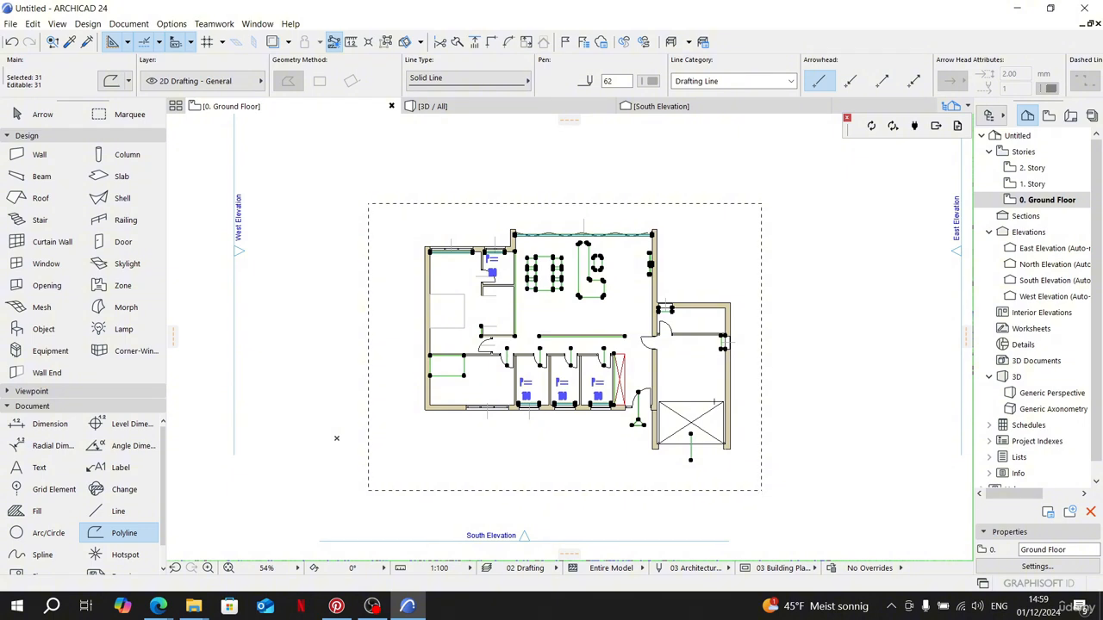
Step: Remove the L-shaped sofa and the small rounded coffee table in the living room from the polyline selection
{"action": "scroll", "coordinate": [517, 241], "scroll_direction": "up", "scroll_amount": 8}
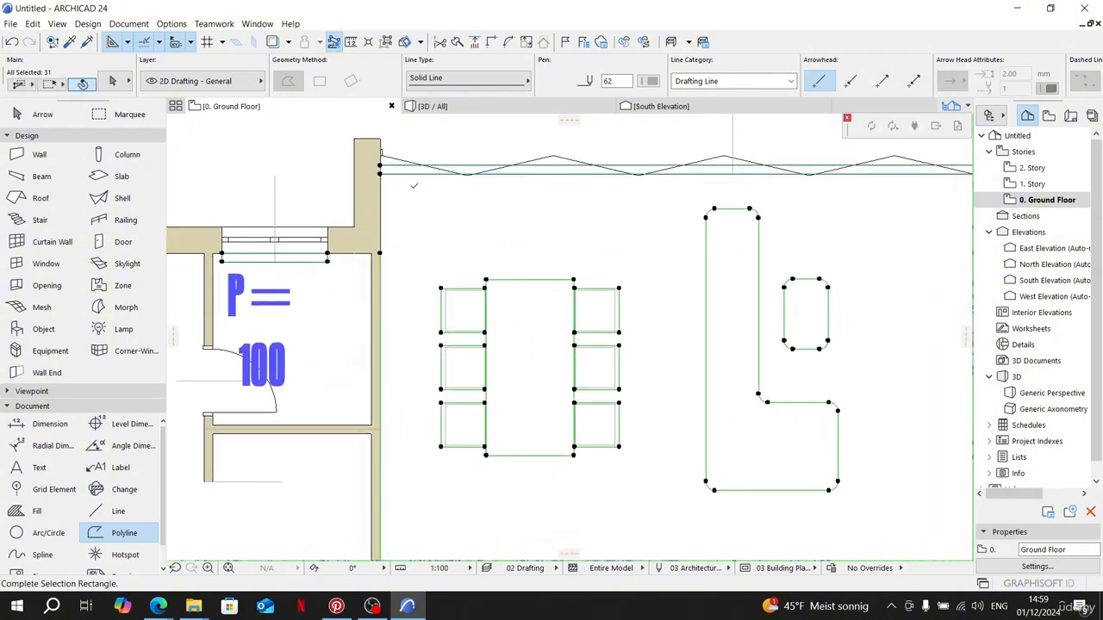
{"action": "middle_click_drag", "start_coordinate": [860, 485], "coordinate": [815, 392]}
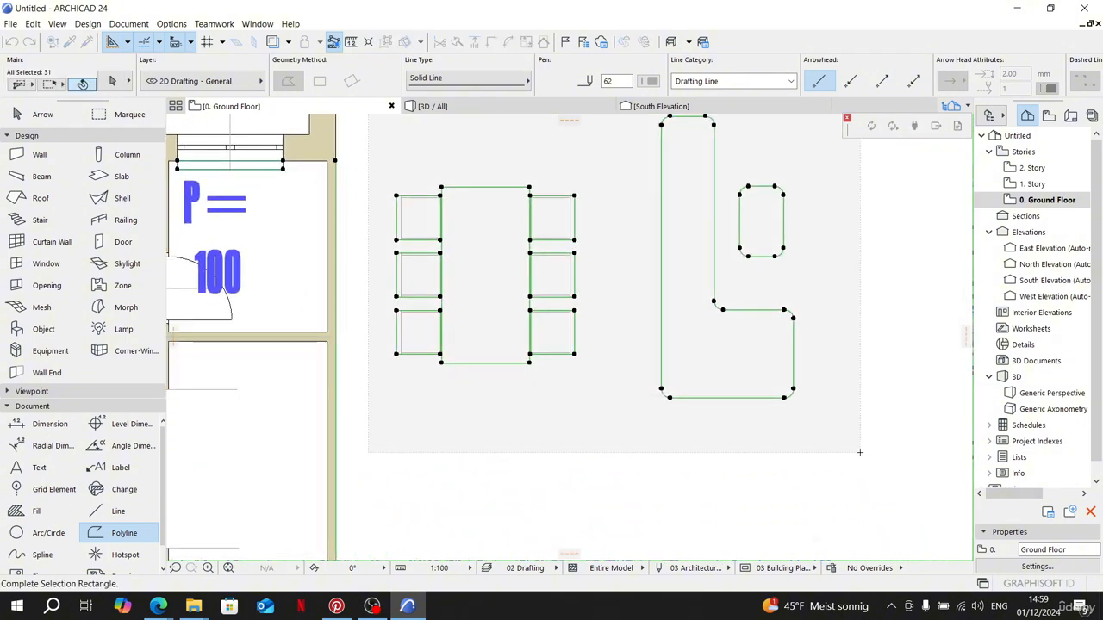
{"action": "left_click", "coordinate": [840, 174], "text": "shift"}
{"action": "left_click", "coordinate": [769, 172], "text": "shift"}
{"action": "left_click", "coordinate": [798, 269], "text": "shift"}
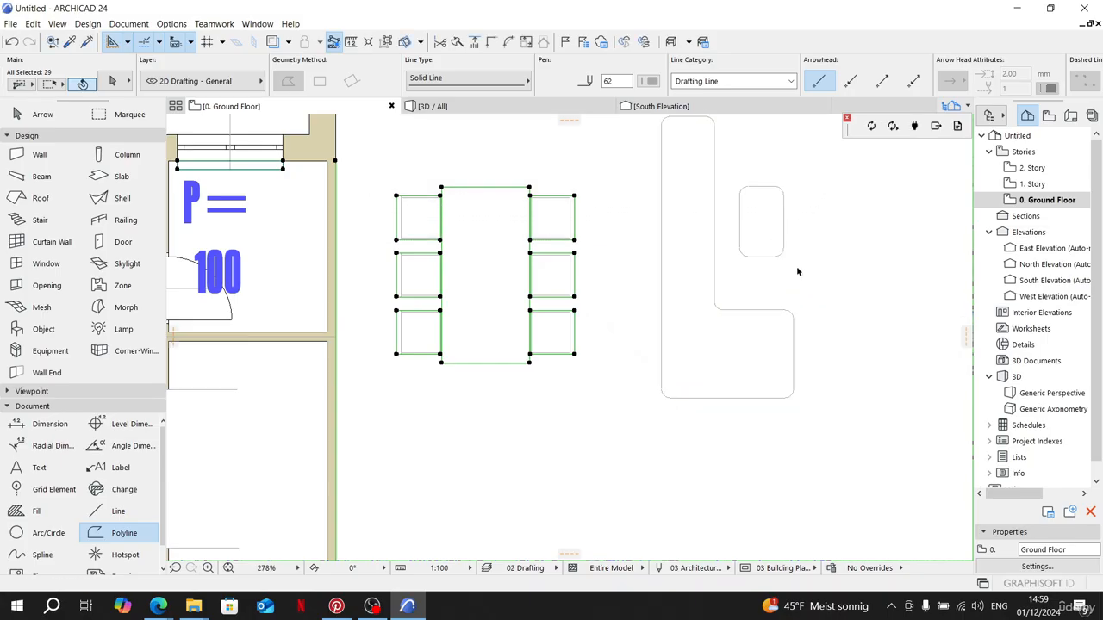
Step: Remove the dining table and its six chairs from the polyline selection
{"action": "scroll", "coordinate": [367, 195], "scroll_direction": "up", "scroll_amount": 6}
{"action": "left_click", "coordinate": [678, 177], "text": "shift"}
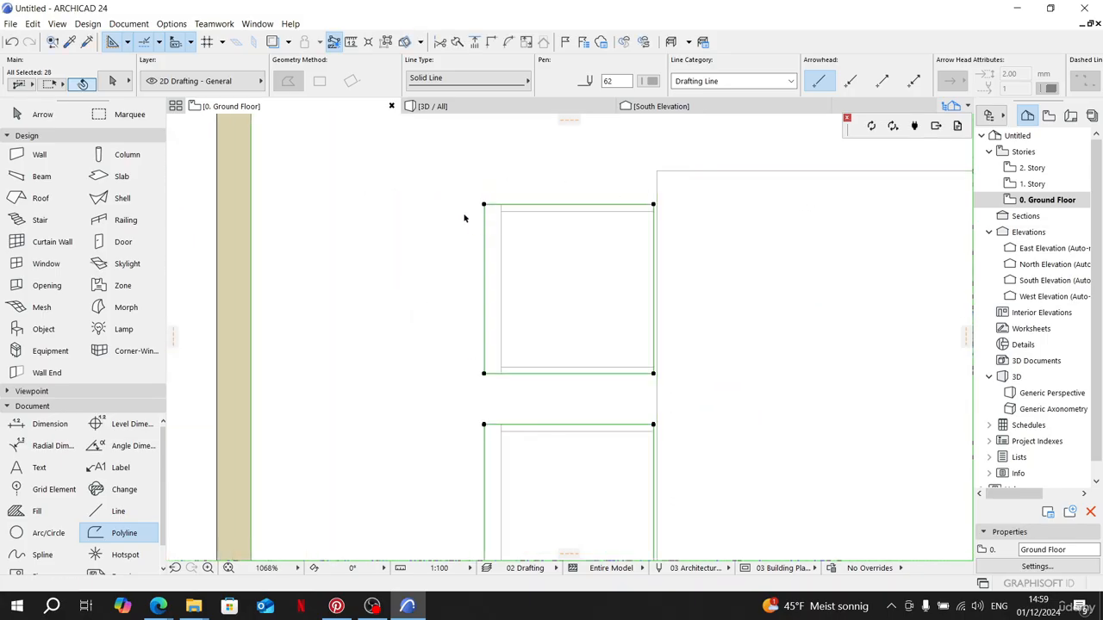
{"action": "left_click", "coordinate": [445, 184], "text": "shift"}
{"action": "left_click", "coordinate": [495, 229], "text": "shift"}
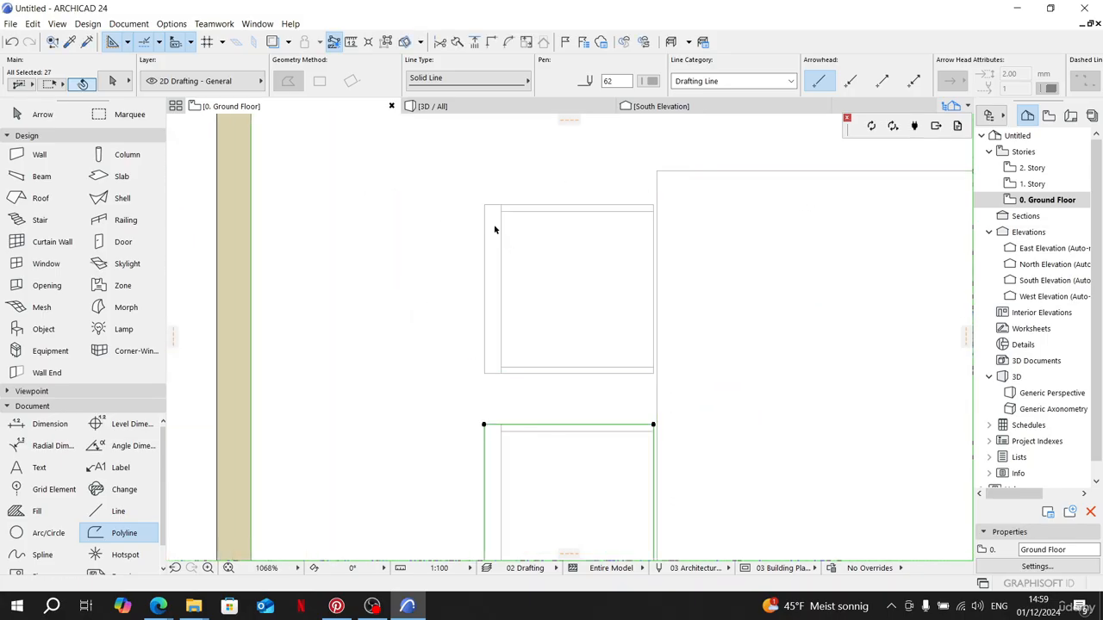
{"action": "left_click", "coordinate": [493, 443], "text": "shift"}
{"action": "scroll", "coordinate": [461, 293], "scroll_direction": "down", "scroll_amount": 4}
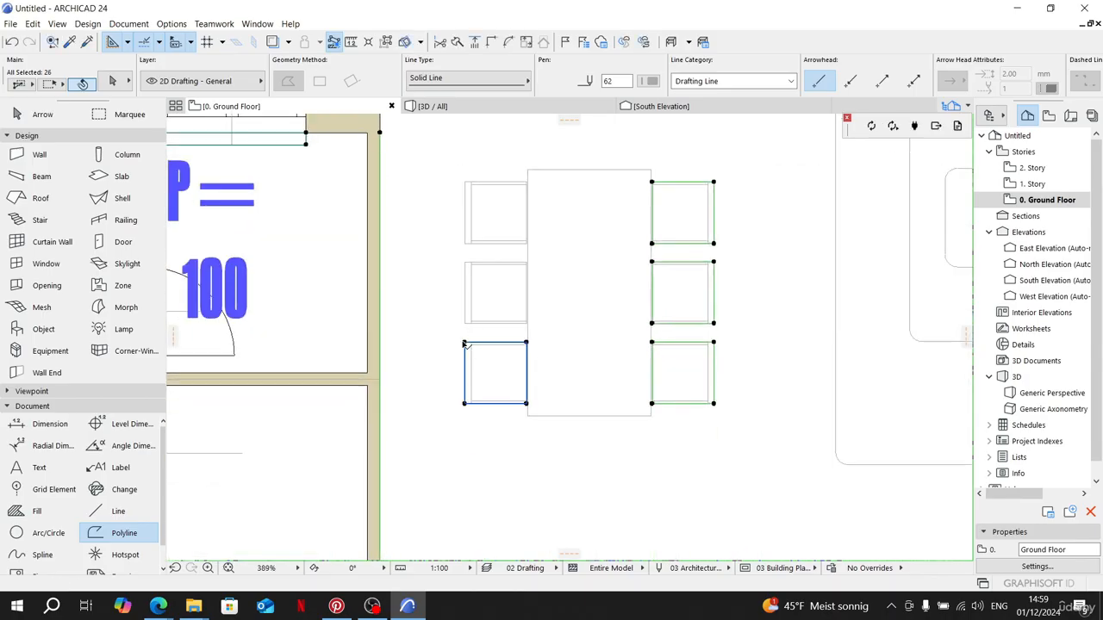
{"action": "left_click", "coordinate": [712, 175], "text": "shift"}
{"action": "left_click", "coordinate": [768, 441], "text": "shift"}
{"action": "scroll", "coordinate": [770, 438], "scroll_direction": "down", "scroll_amount": 1}
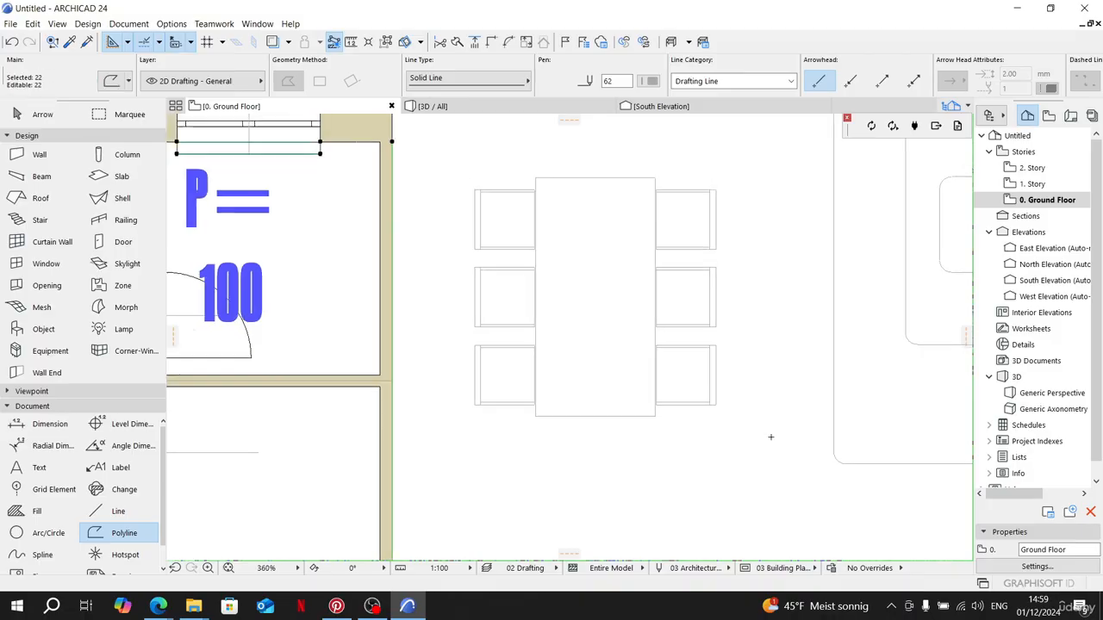
Step: Exclude the vertical line at the garage entrance from the selection and delete the remaining selected polylines
{"action": "scroll", "coordinate": [771, 437], "scroll_direction": "down", "scroll_amount": 7}
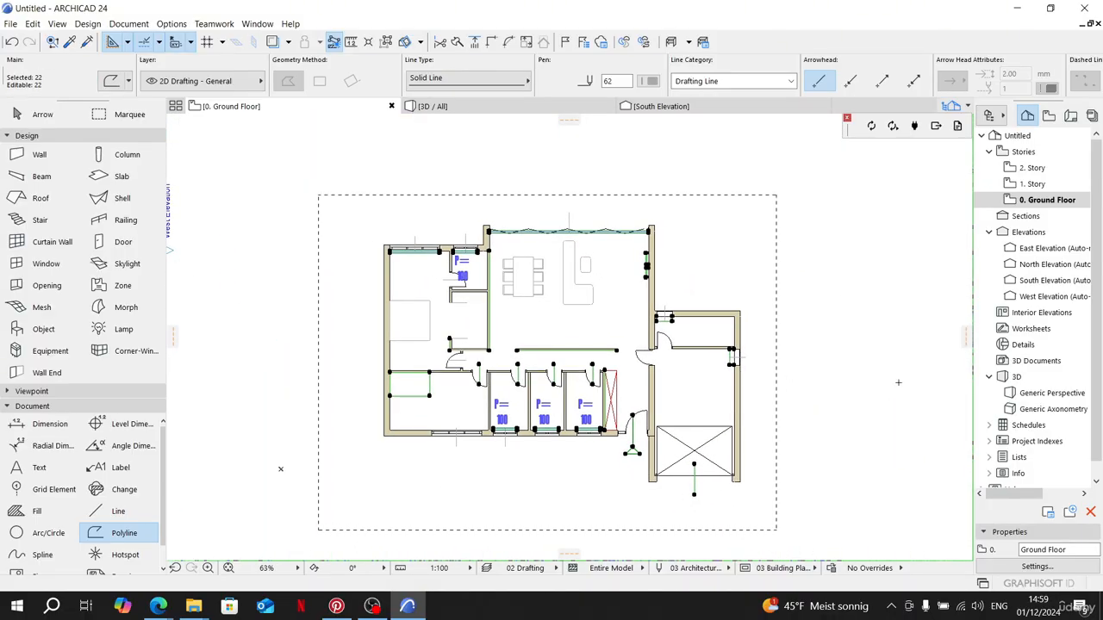
{"action": "scroll", "coordinate": [565, 482], "scroll_direction": "up", "scroll_amount": 3}
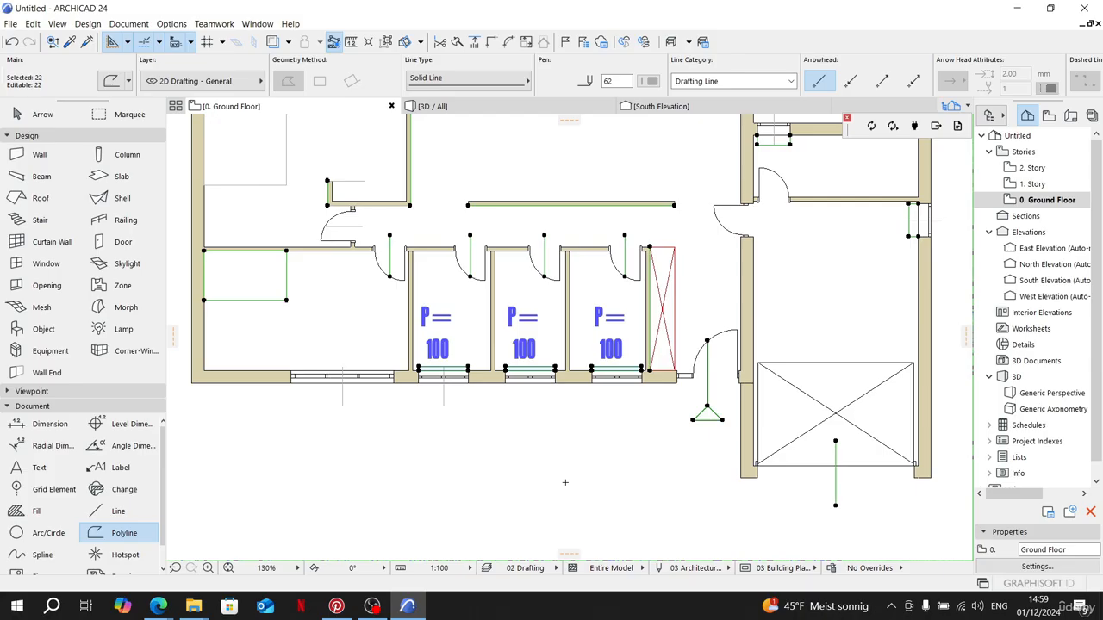
{"action": "scroll", "coordinate": [714, 464], "scroll_direction": "down", "scroll_amount": 2}
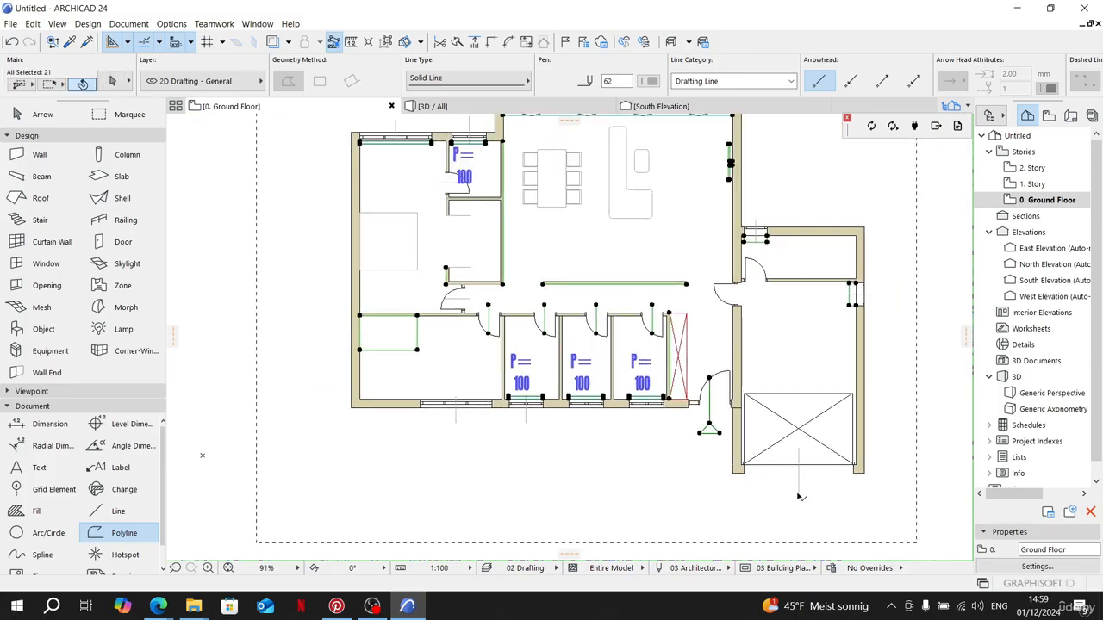
{"action": "key", "text": "Escape"}
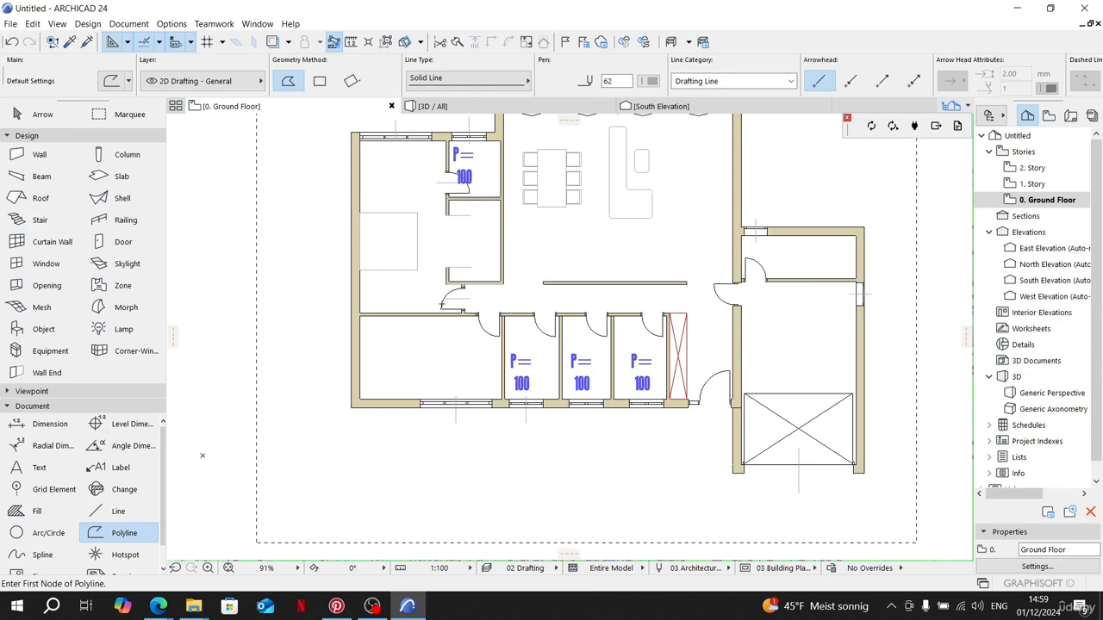
{"action": "key", "text": "Escape"}
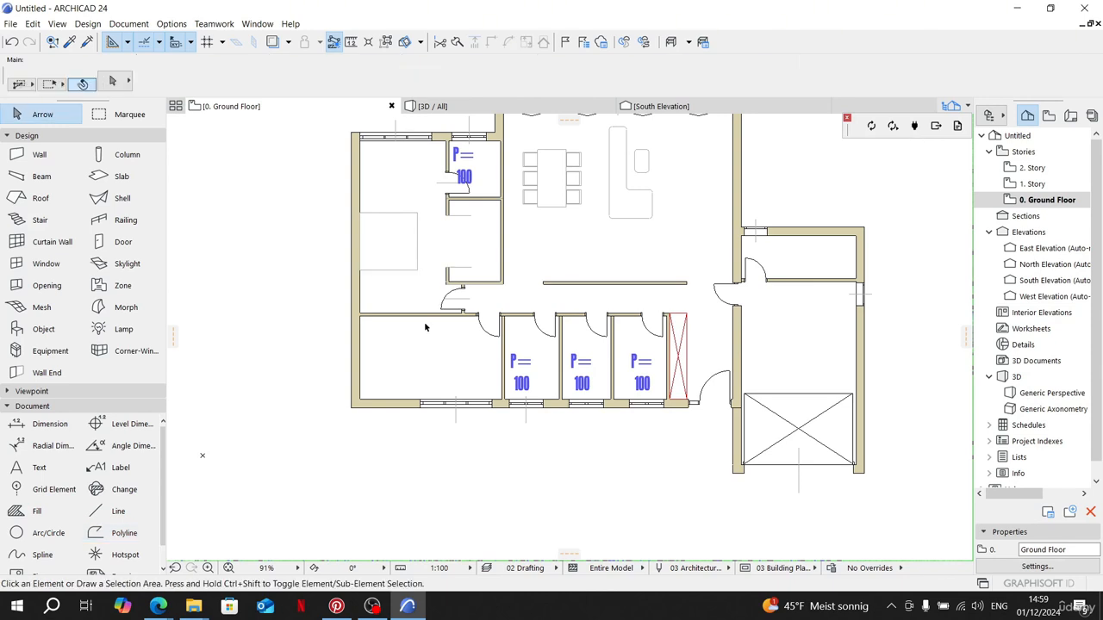
Step: Start a polyline in the upper corner of the lower-left bedroom, beside the outer wall
{"action": "left_click", "coordinate": [124, 532]}
{"action": "scroll", "coordinate": [370, 327], "scroll_direction": "up", "scroll_amount": 5}
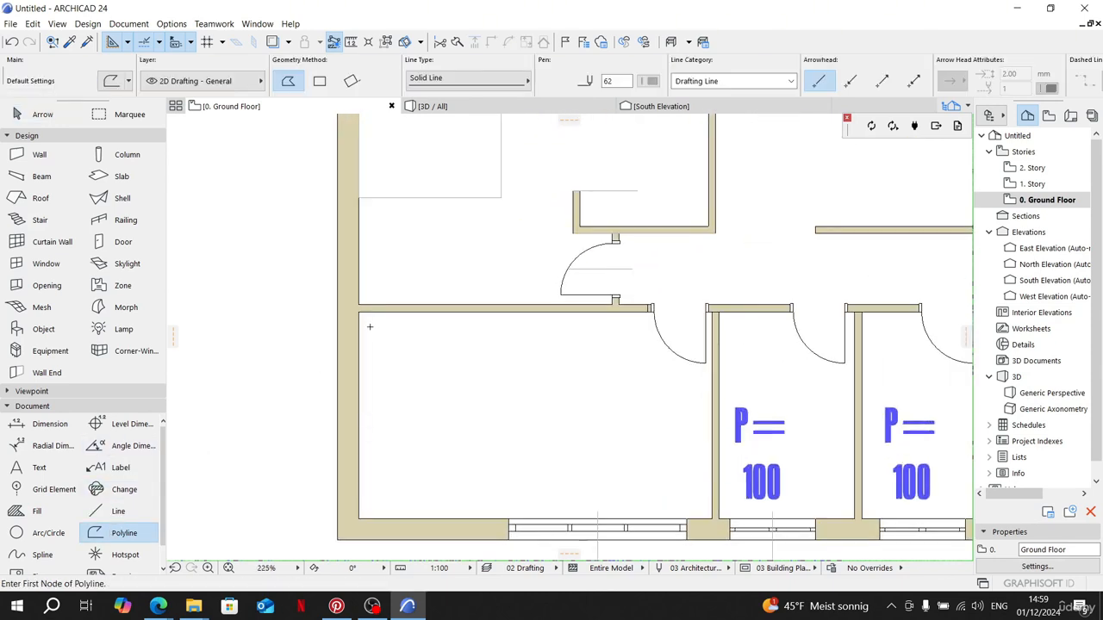